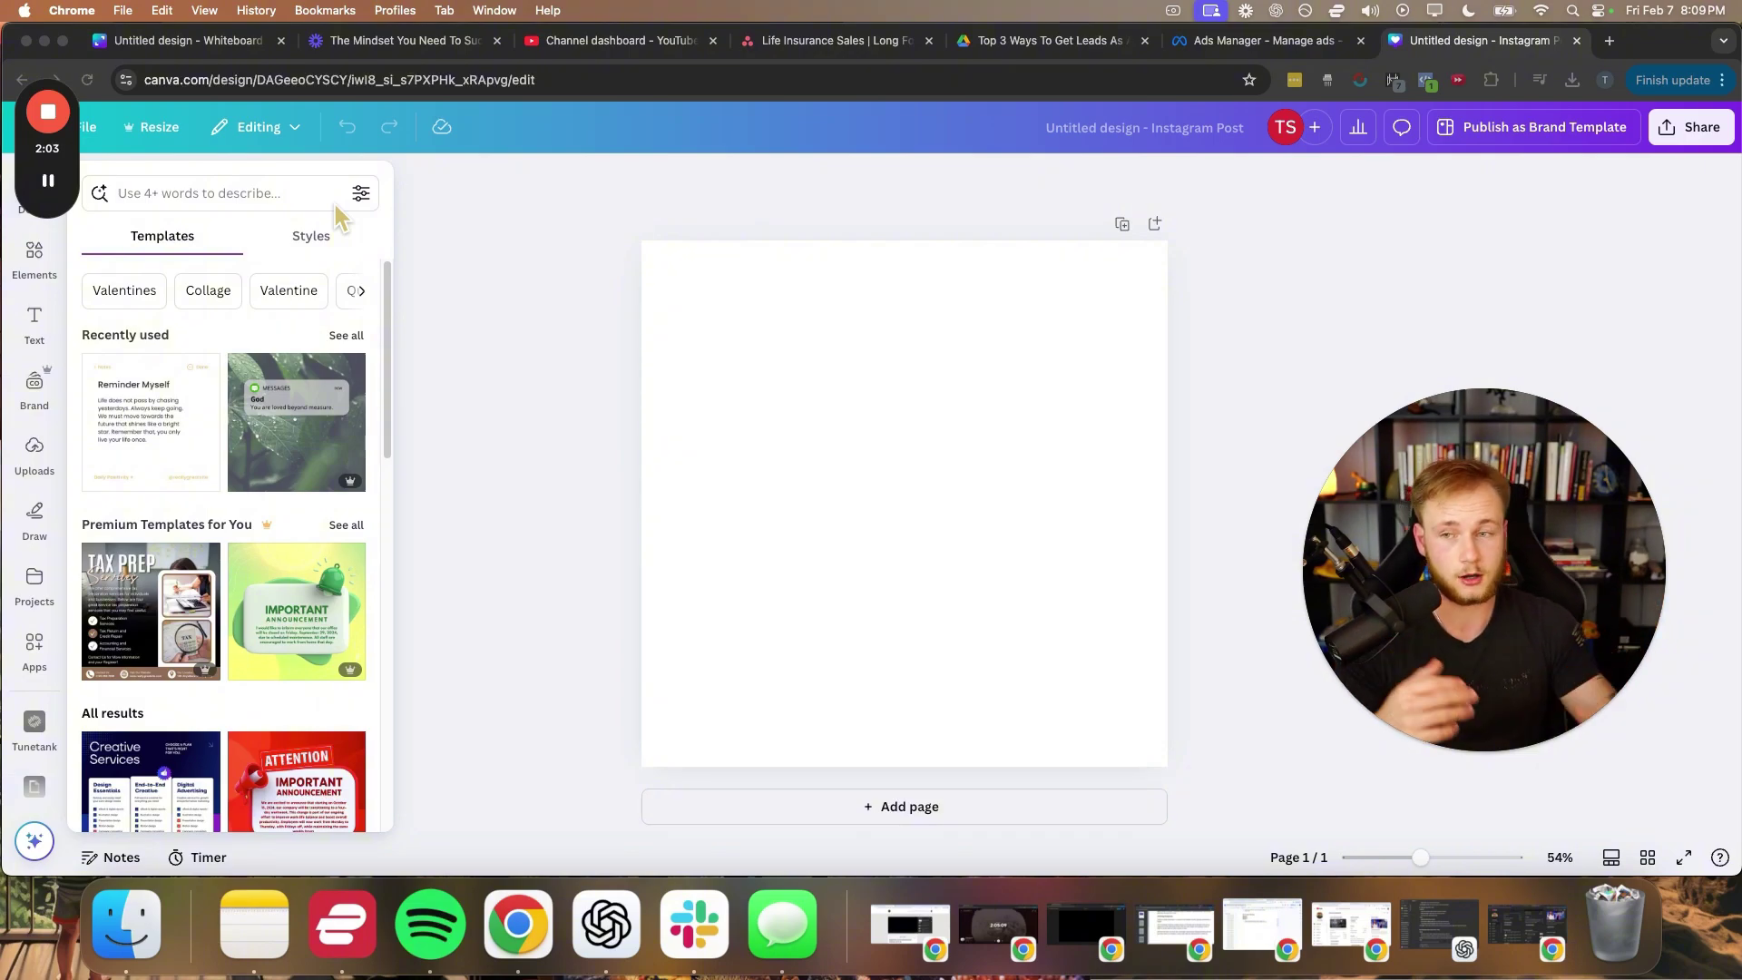
- Open Canva's Draw tools beside the blank Instagram post and pick the red marker
drag(75, 150, 1306, 265)
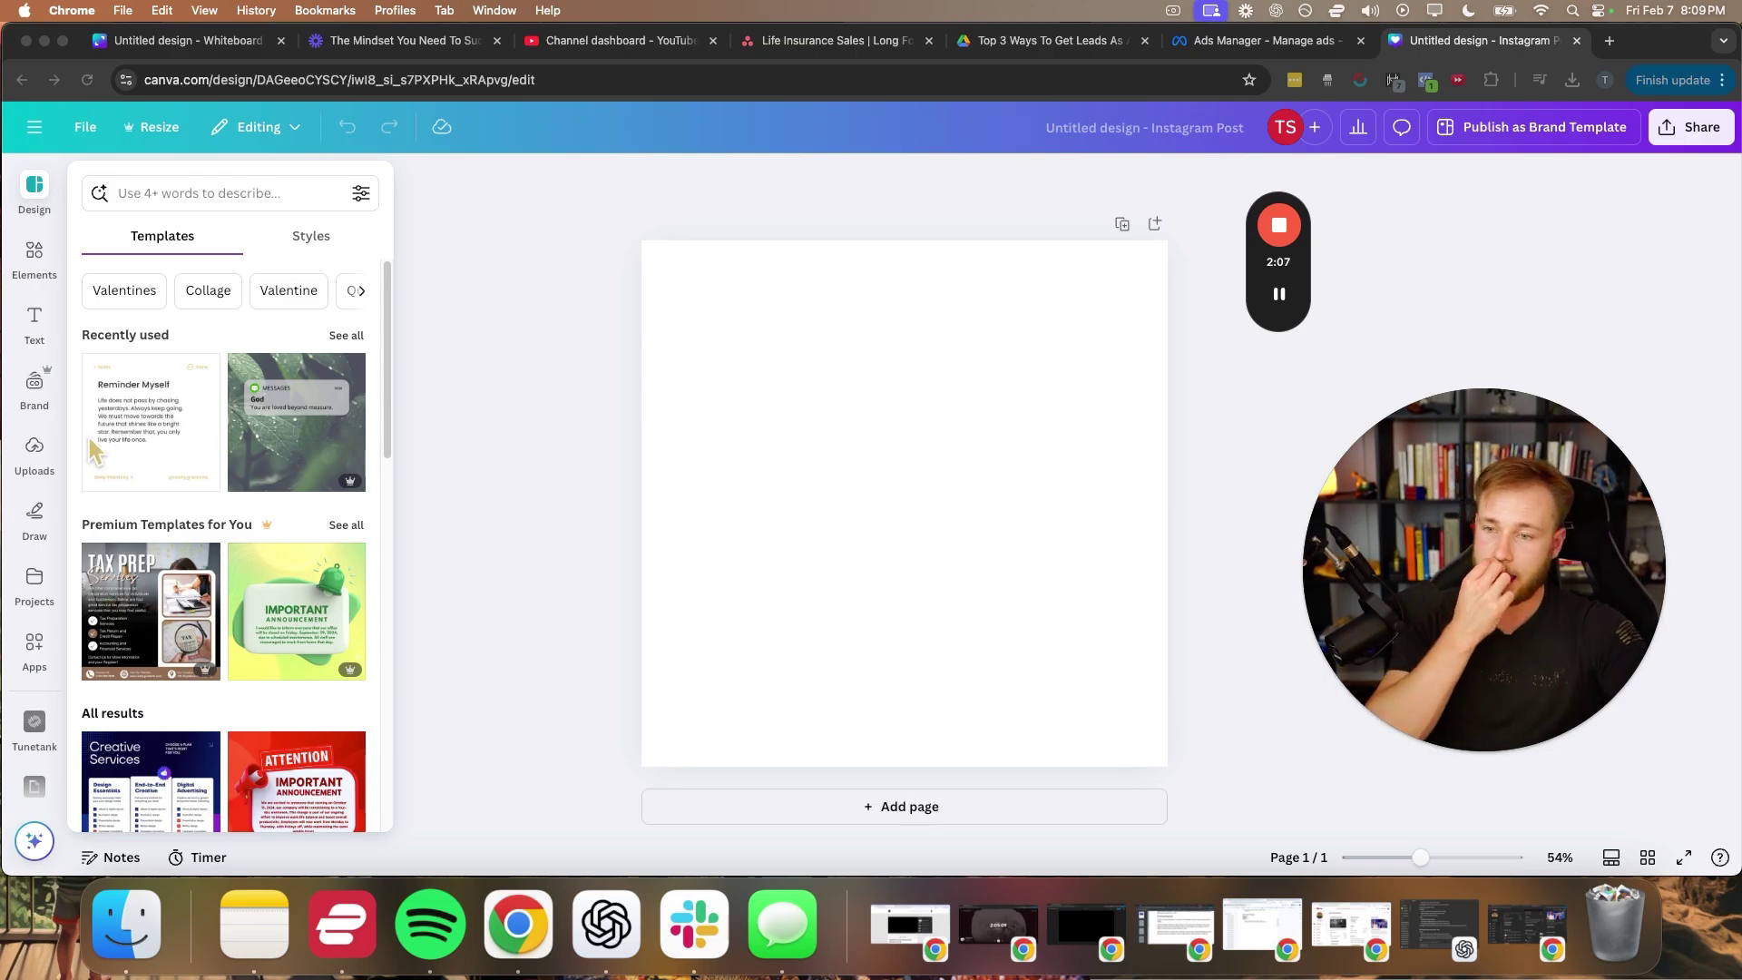
click(30, 513)
click(31, 515)
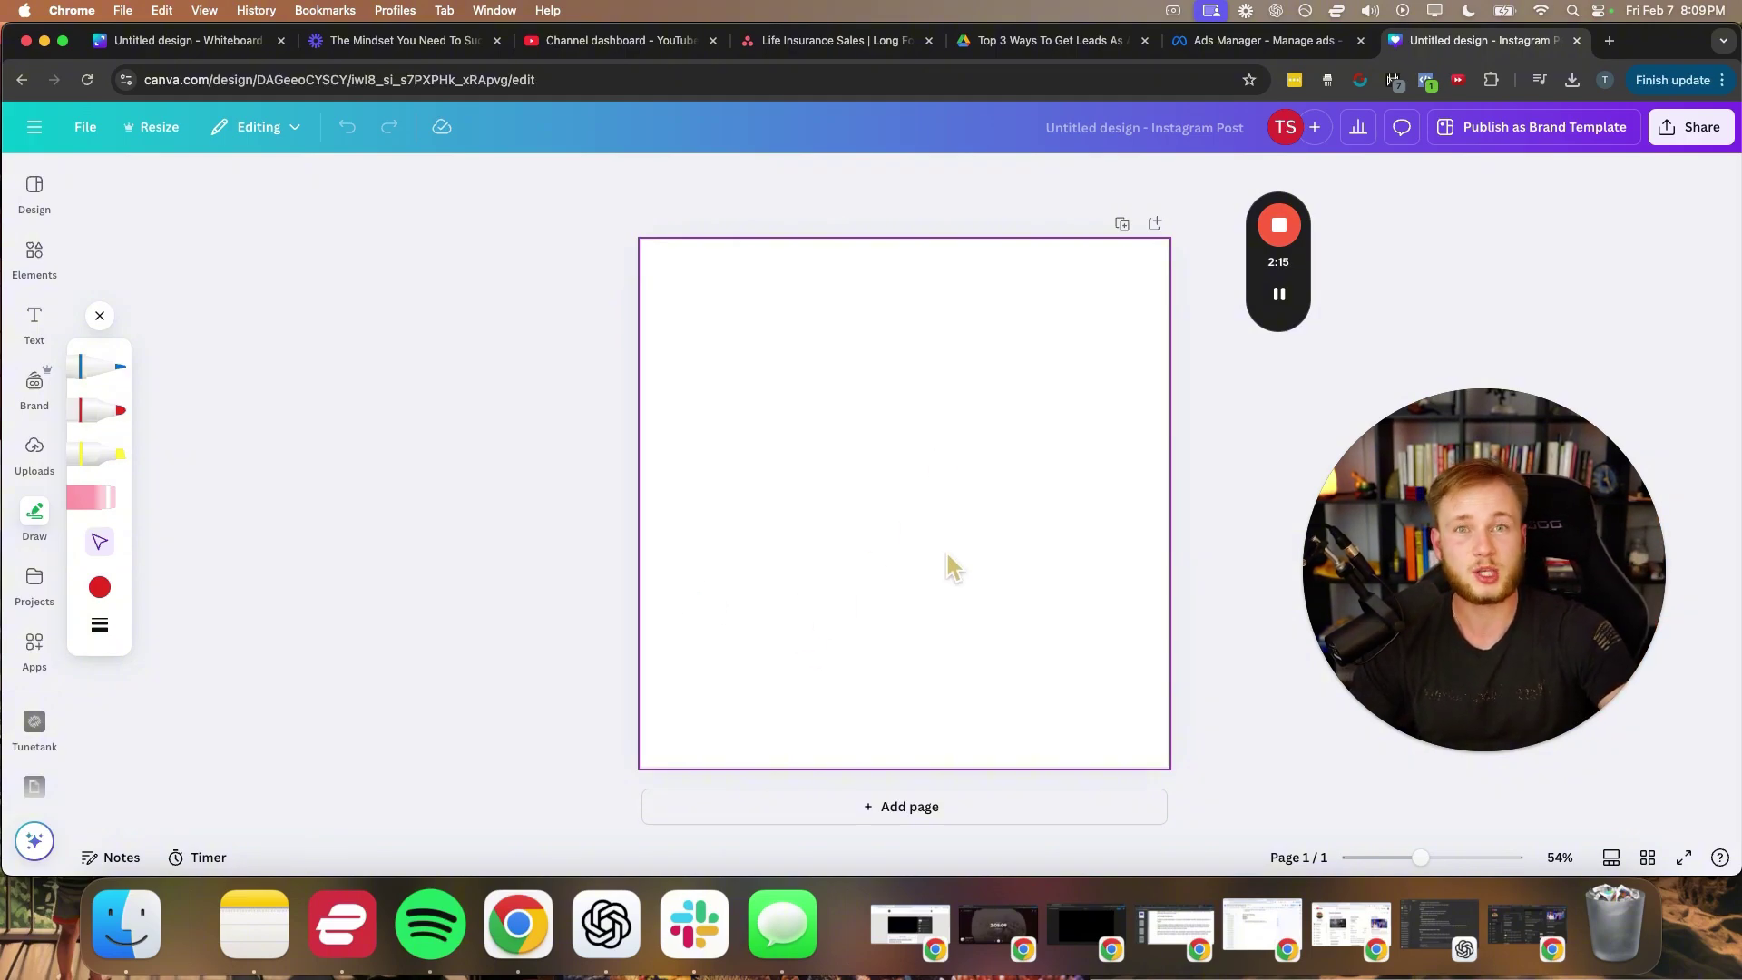
drag(722, 641, 1049, 638)
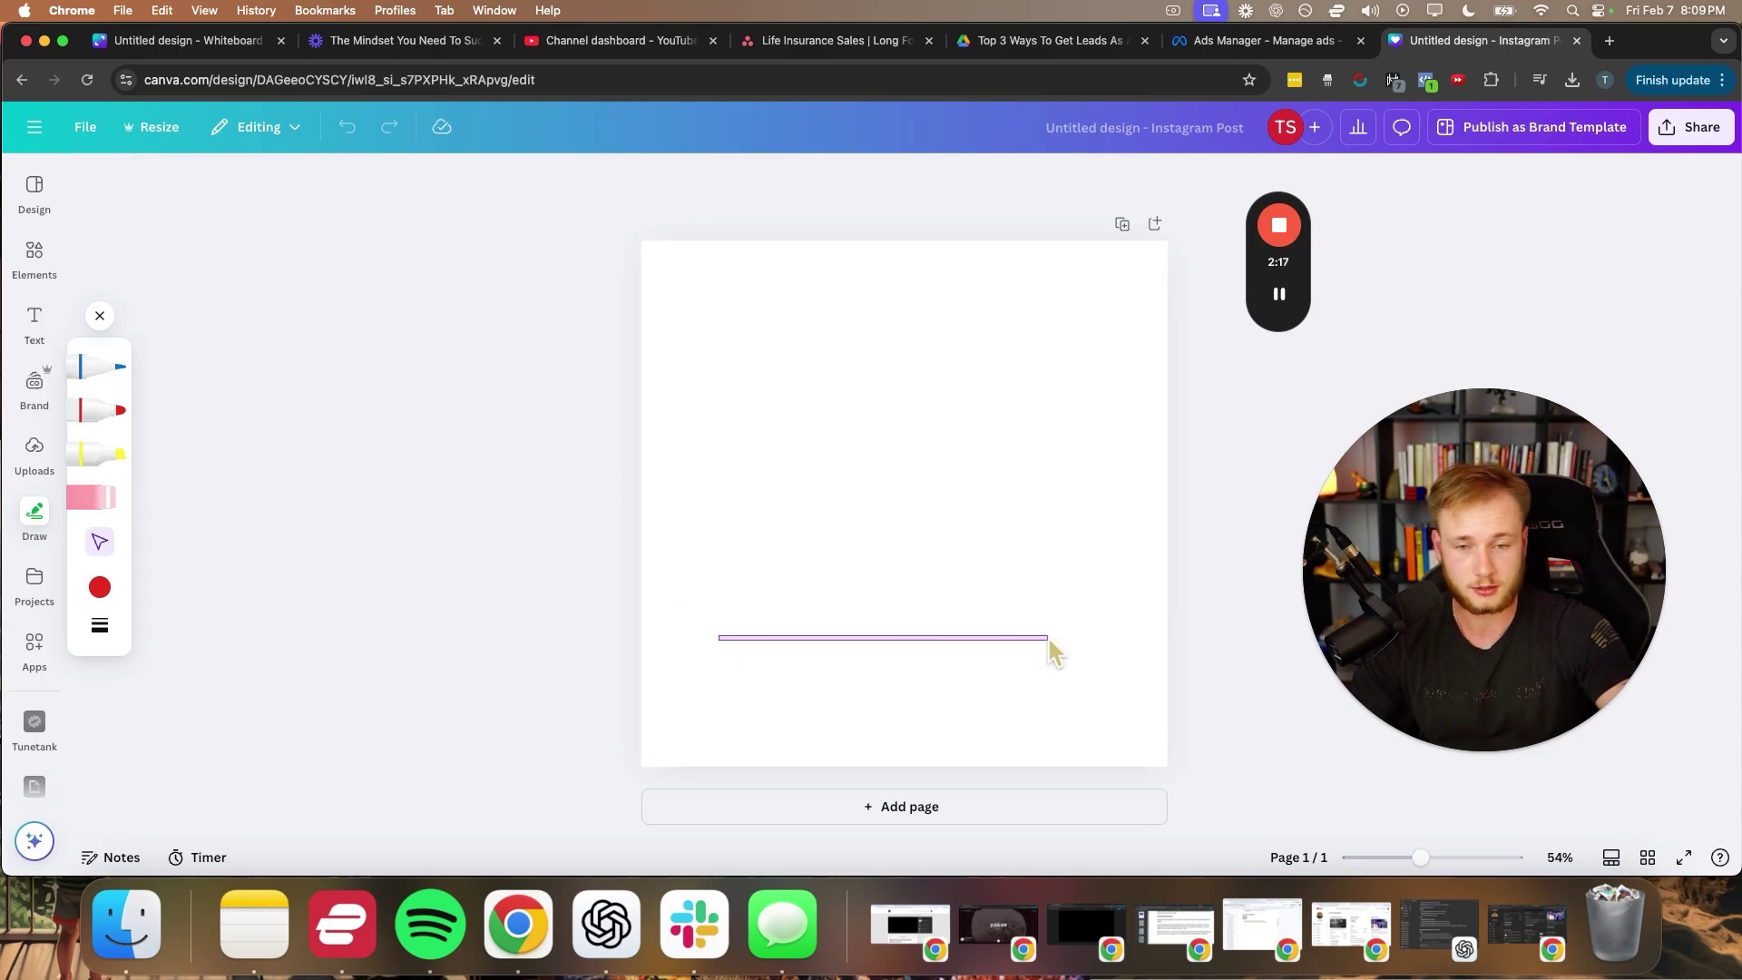
click(91, 416)
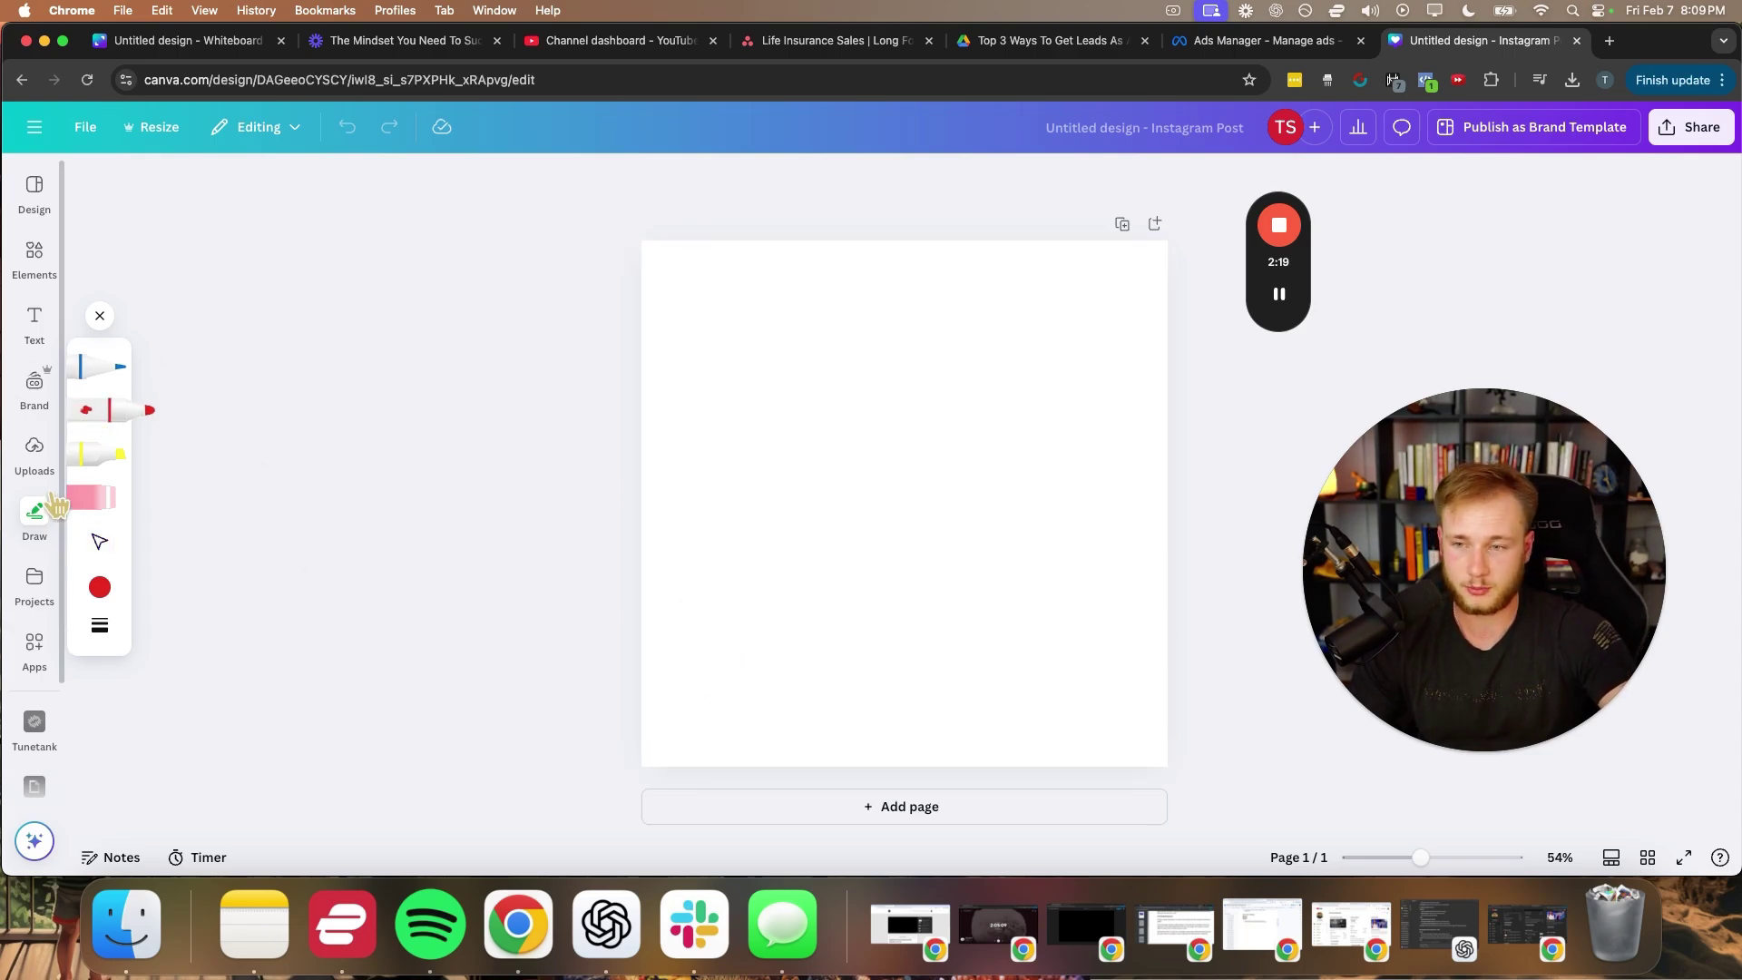
- Add a heading near the bottom of the page reading 'Market'
click(34, 325)
click(332, 392)
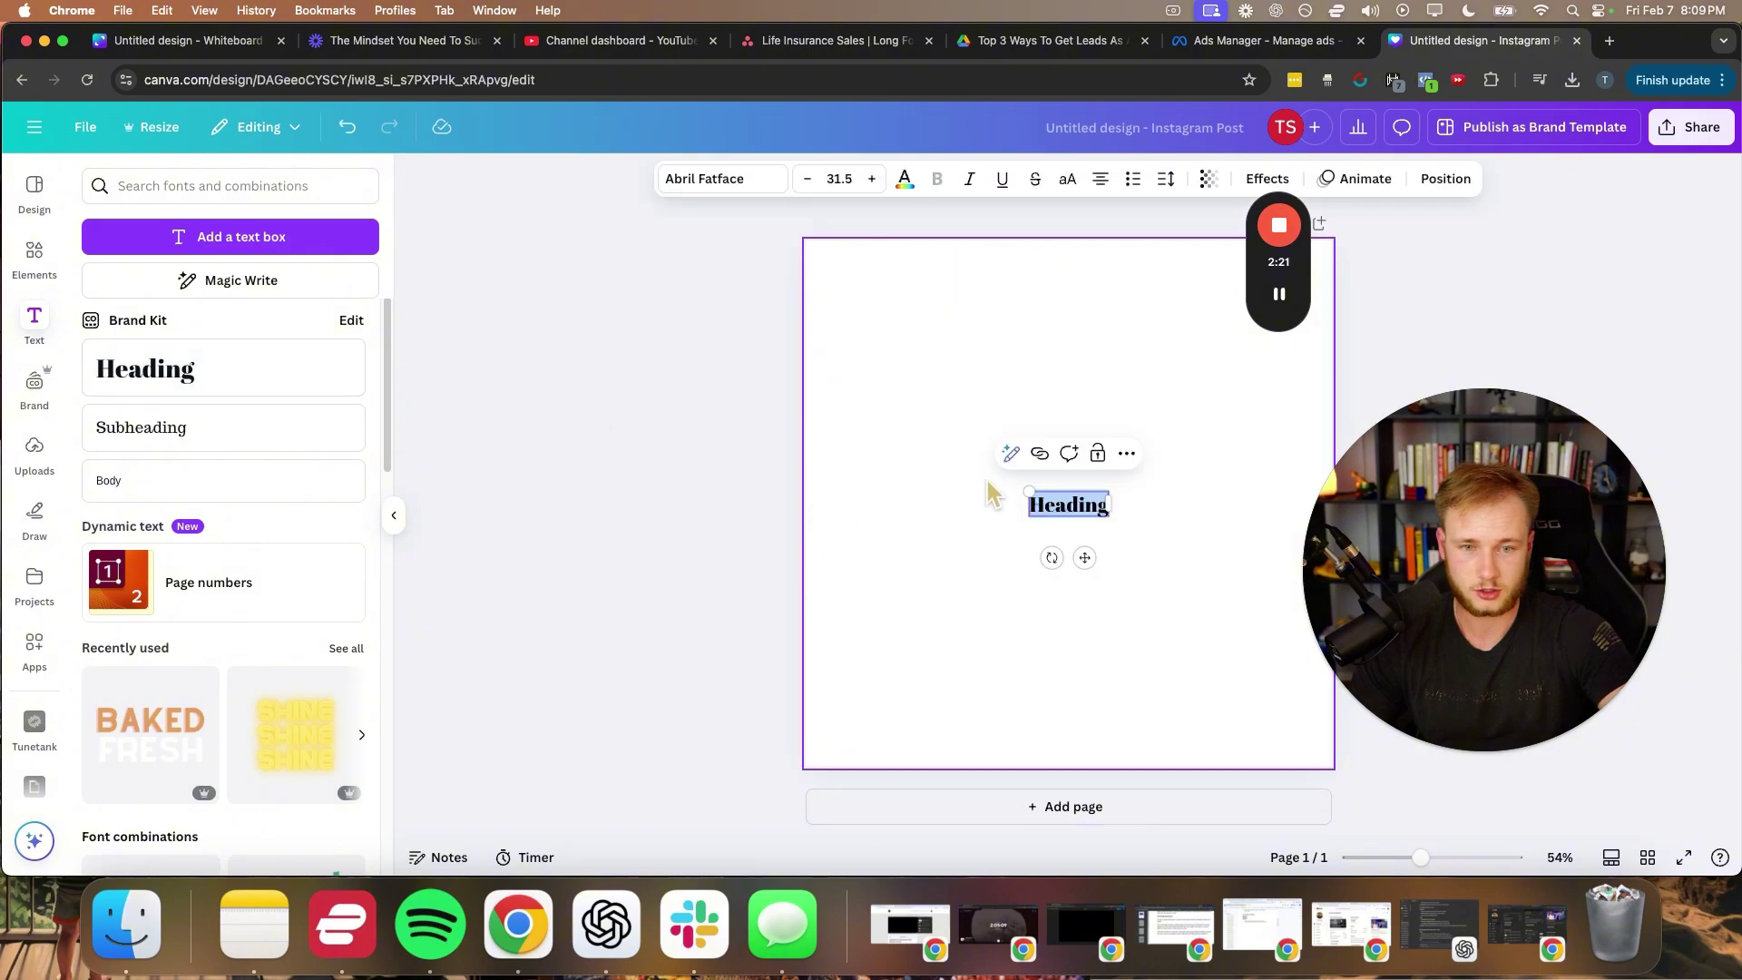
drag(1057, 501, 980, 662)
double_click(1098, 695)
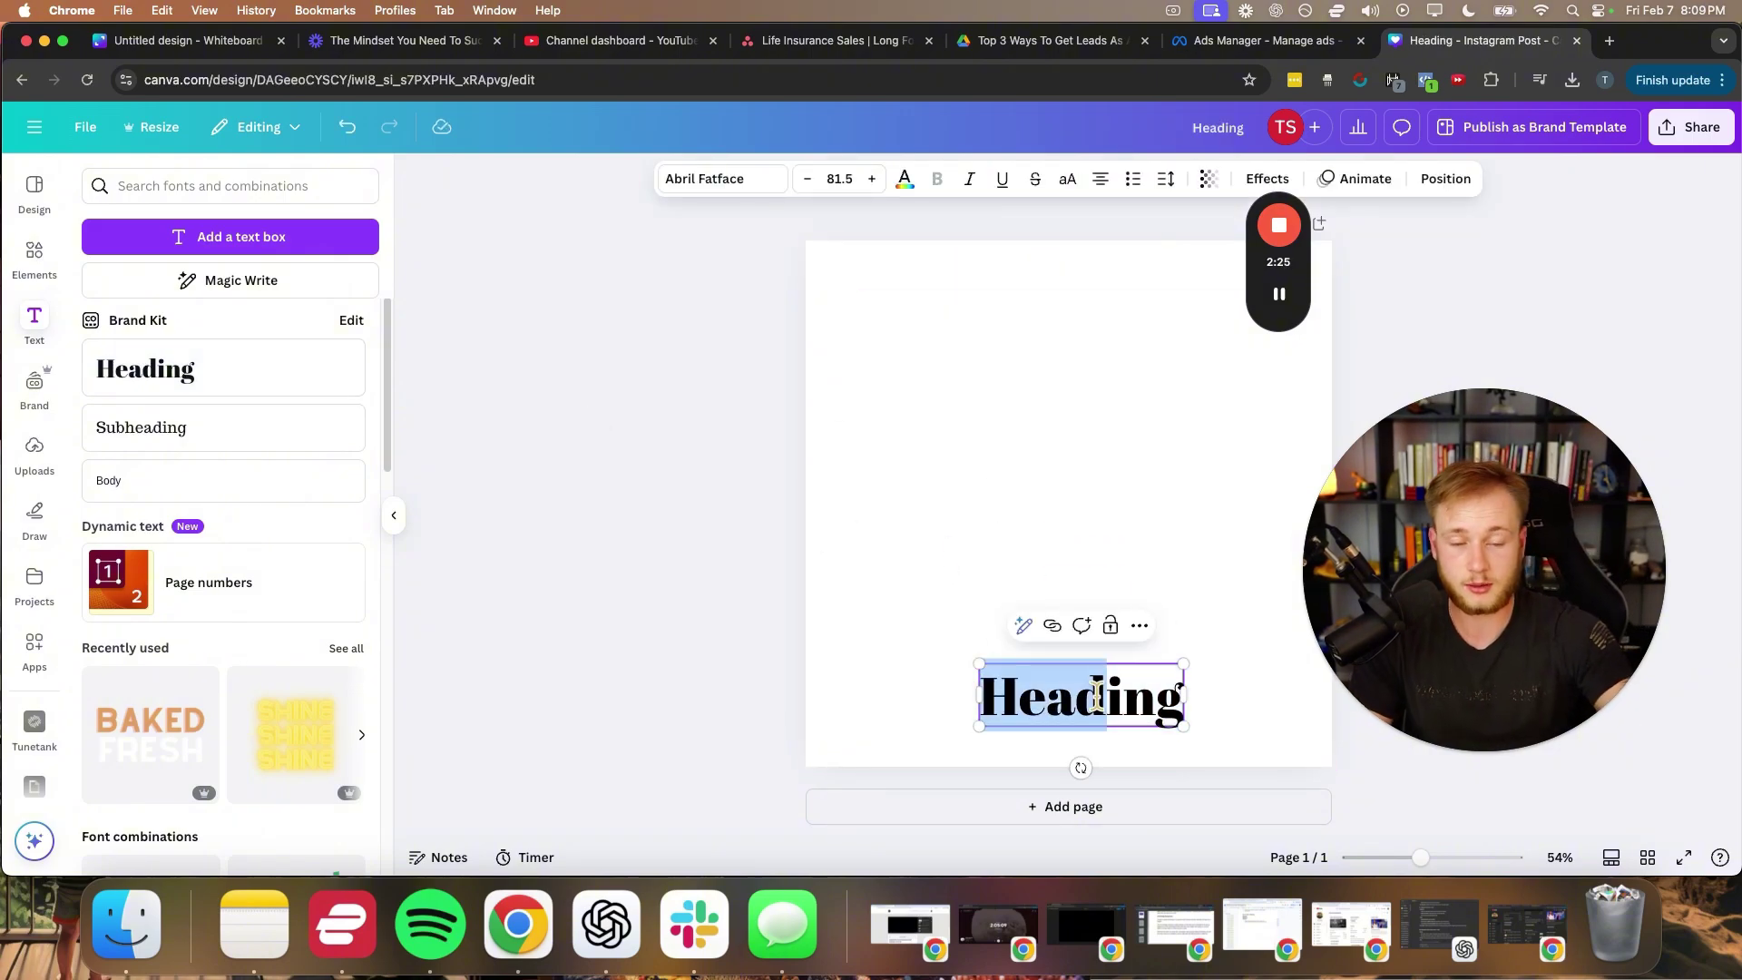
double_click(1098, 695)
text(Market)
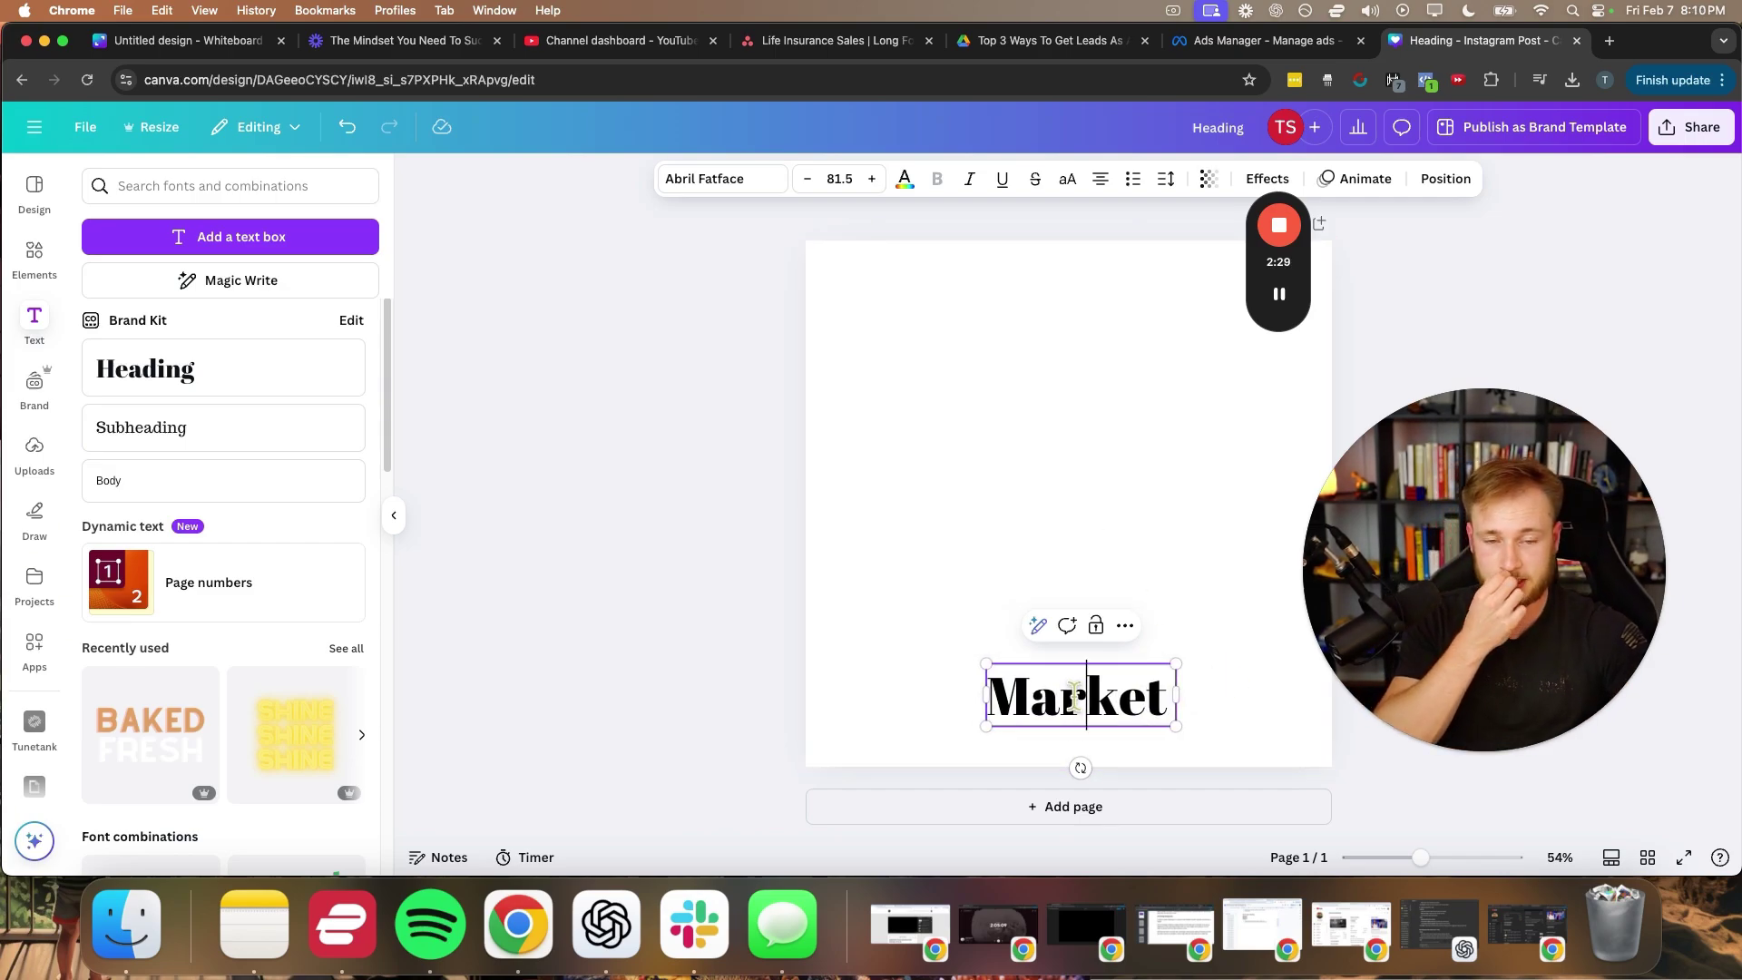
- Set 'Market' in League Spartan at size 113, centred on the page
double_click(1077, 703)
click(735, 181)
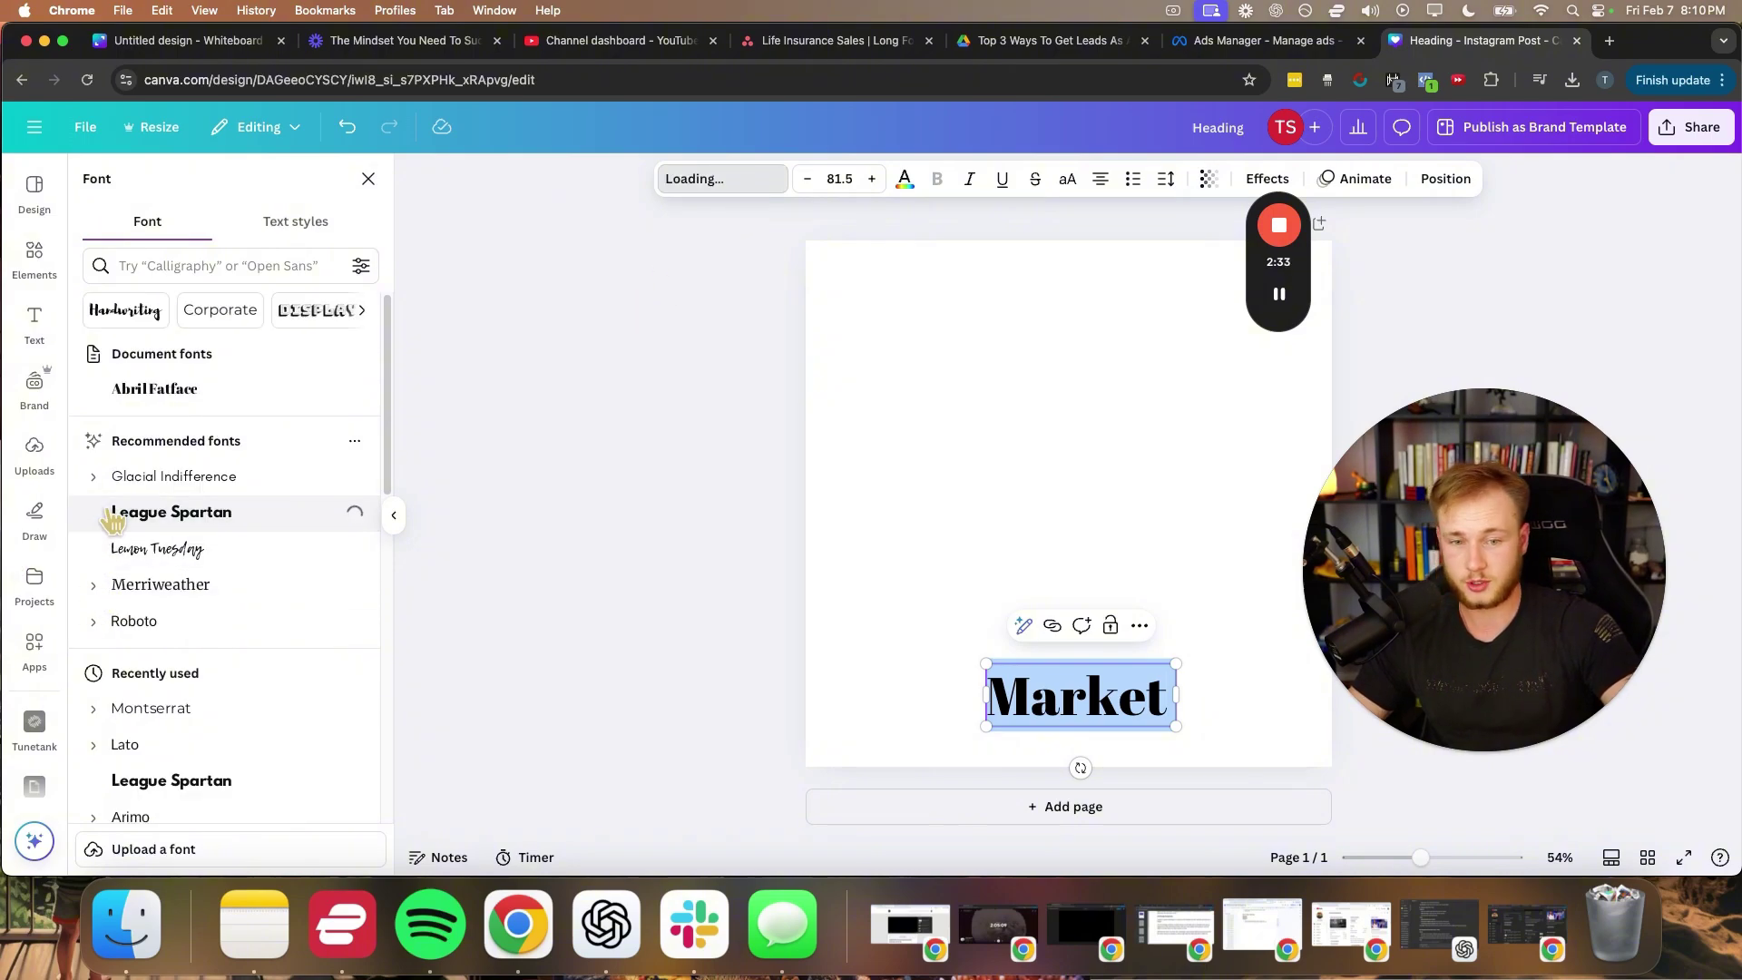
click(729, 603)
click(744, 664)
drag(1057, 685, 999, 687)
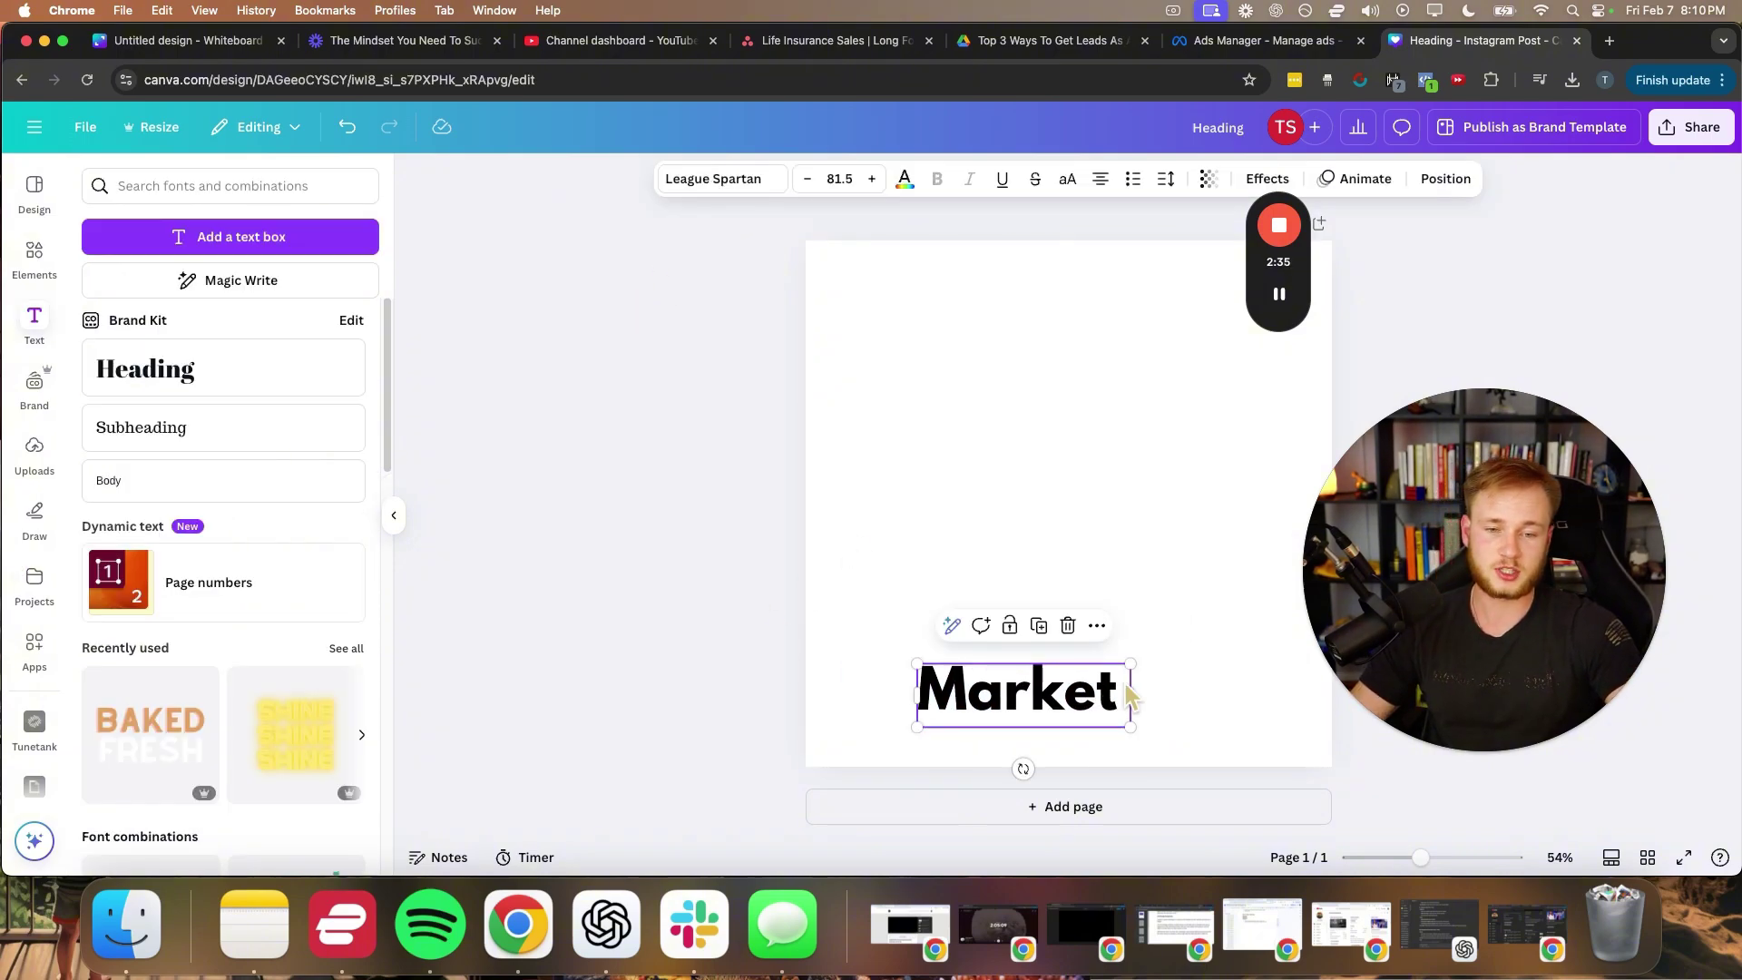
drag(1128, 665, 1211, 644)
drag(1038, 691, 1018, 576)
- Retype the upper copy as 'Angle' and position it above Market
double_click(1014, 568)
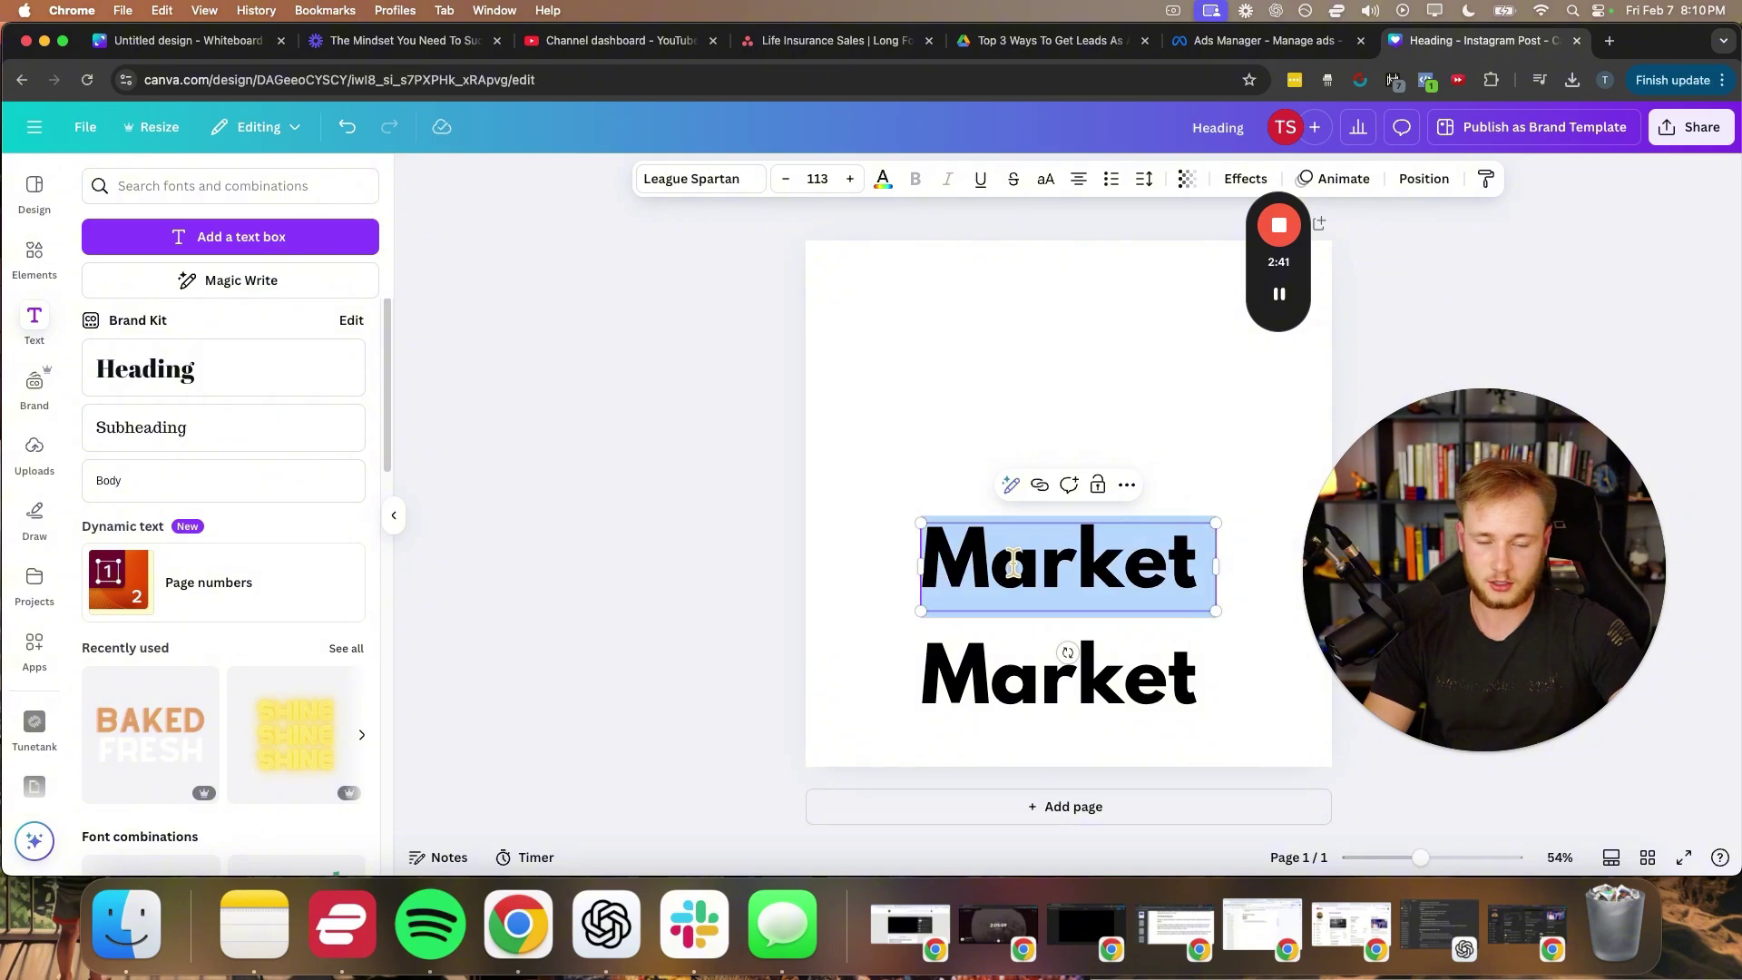
text(Angle)
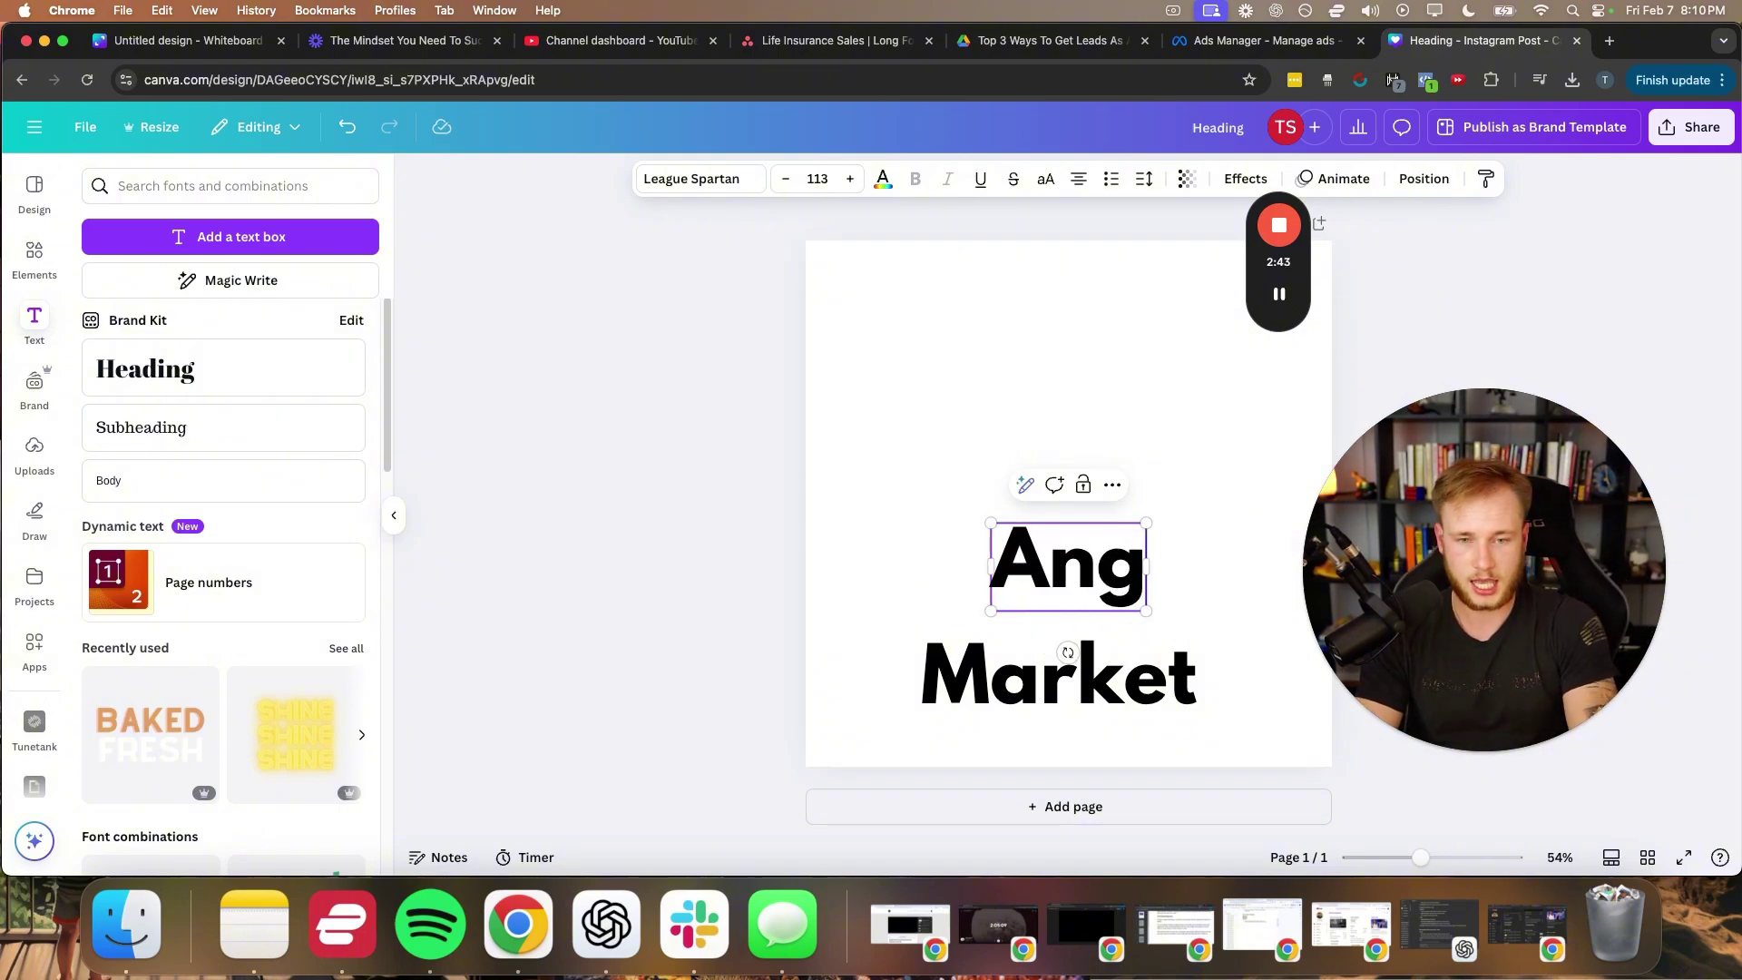
click(692, 598)
click(1007, 576)
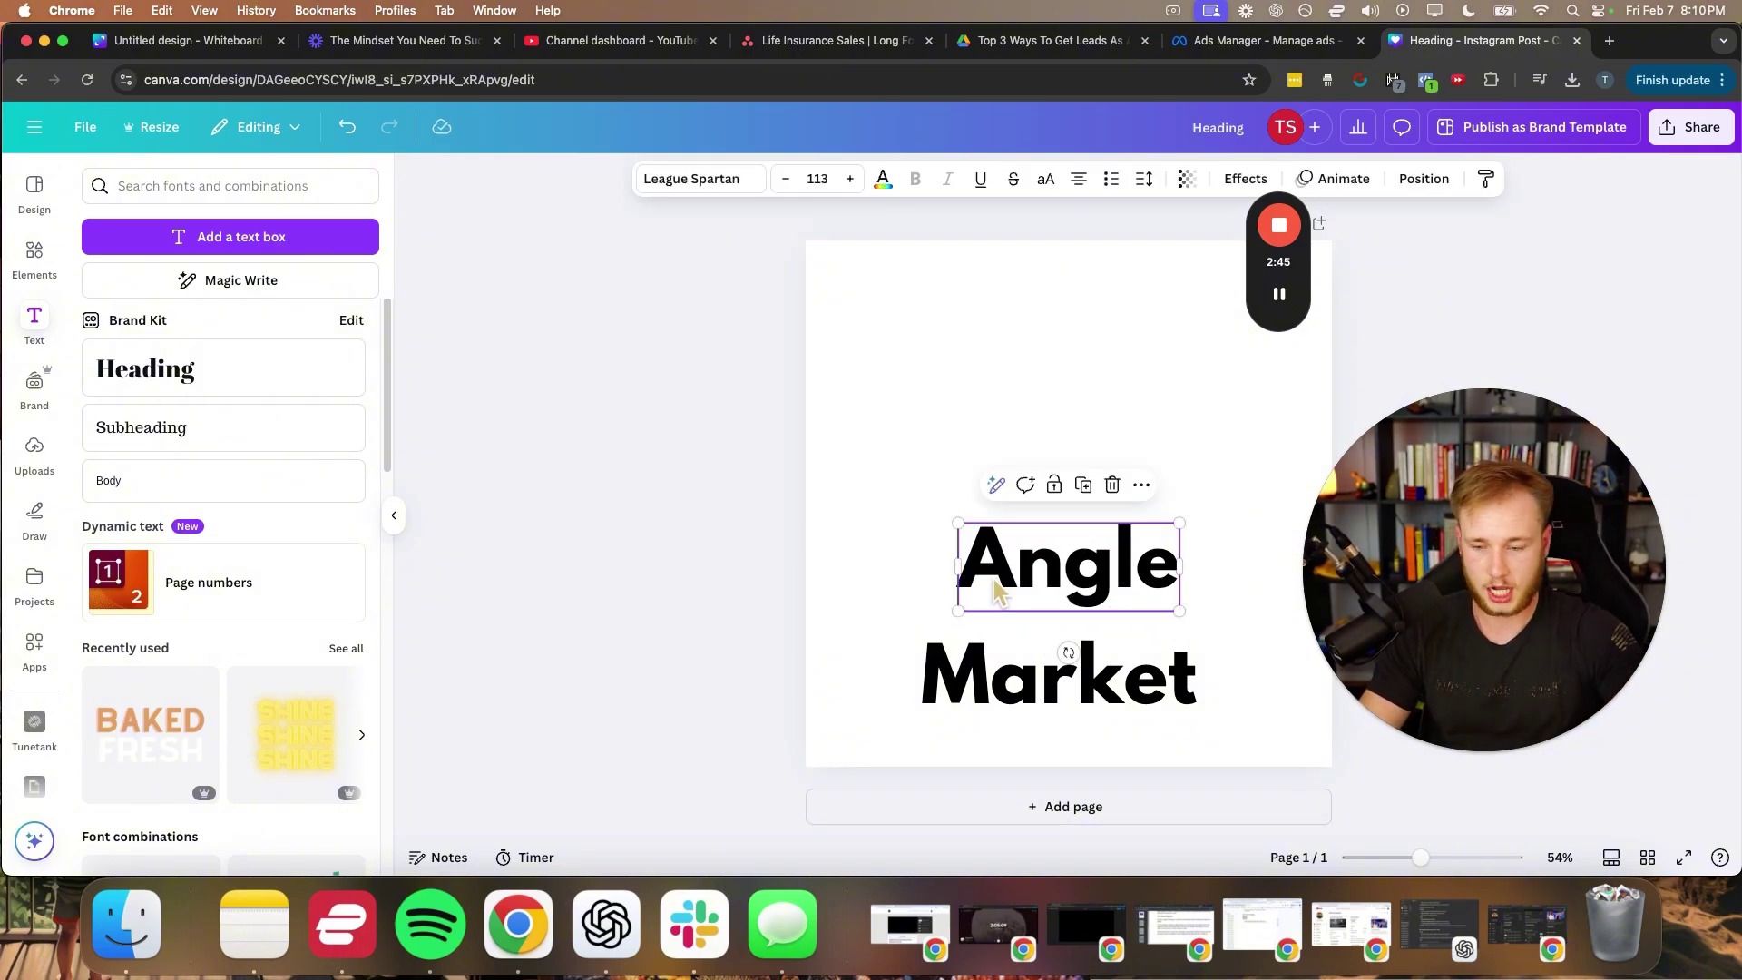
drag(1010, 569, 992, 439)
- Retype the next copy above Angle as 'Creative'
double_click(991, 441)
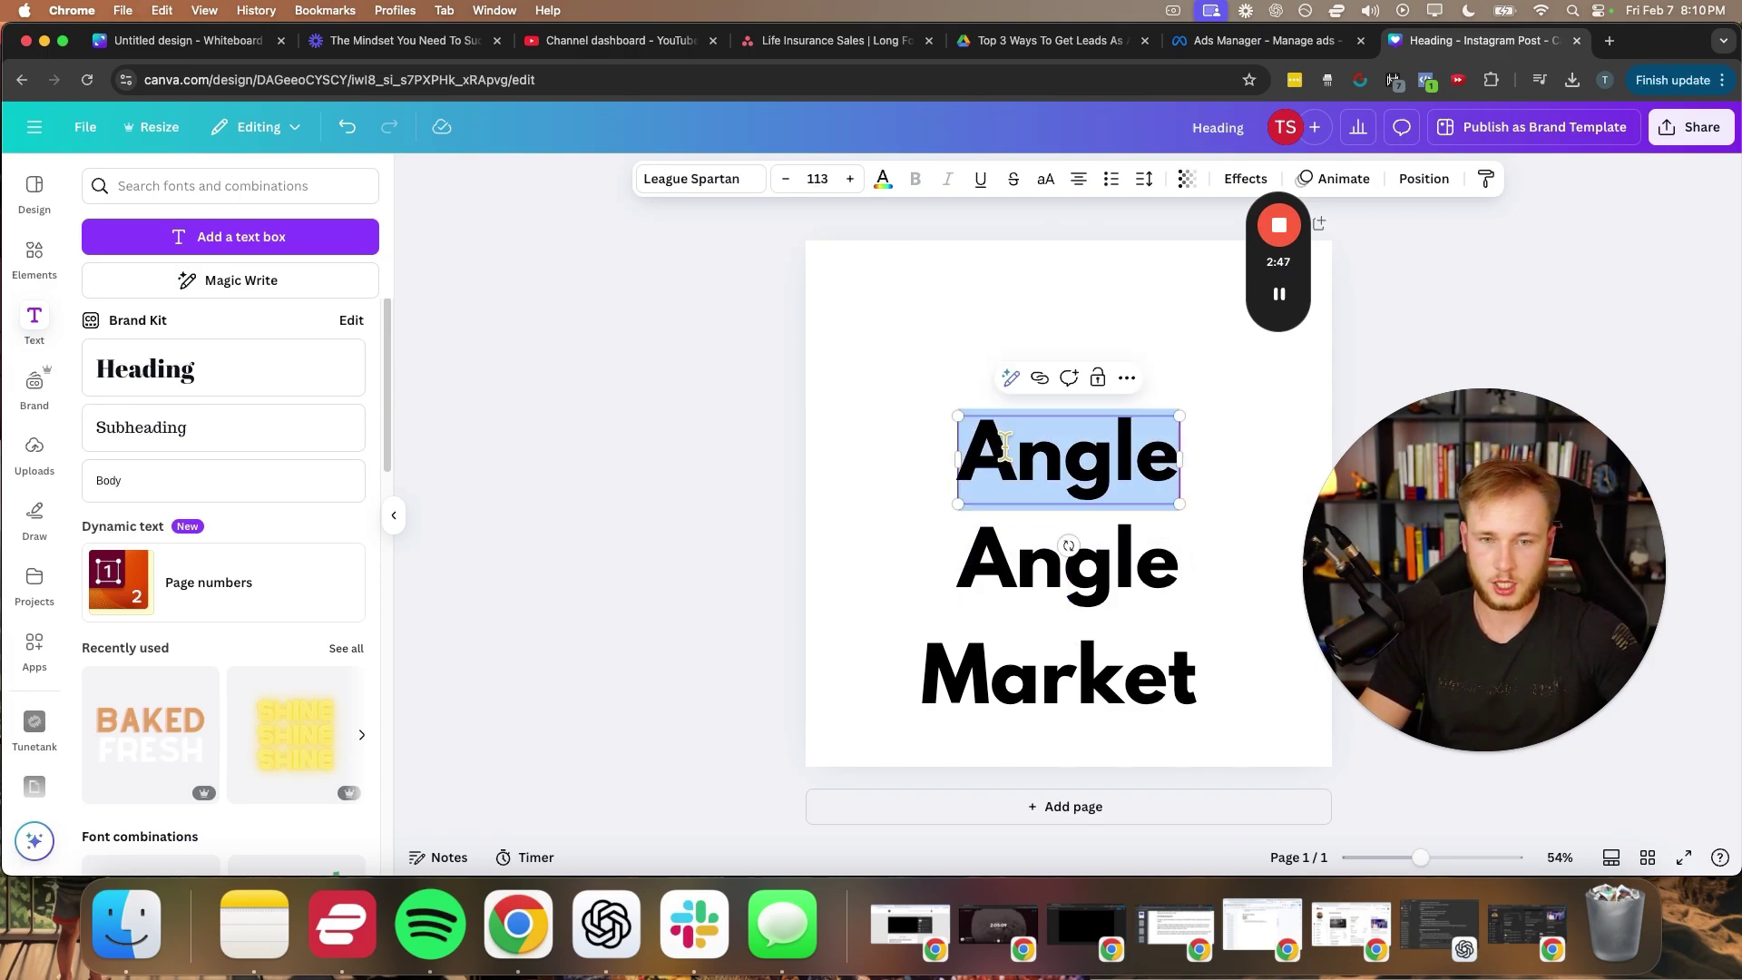
text(Creative)
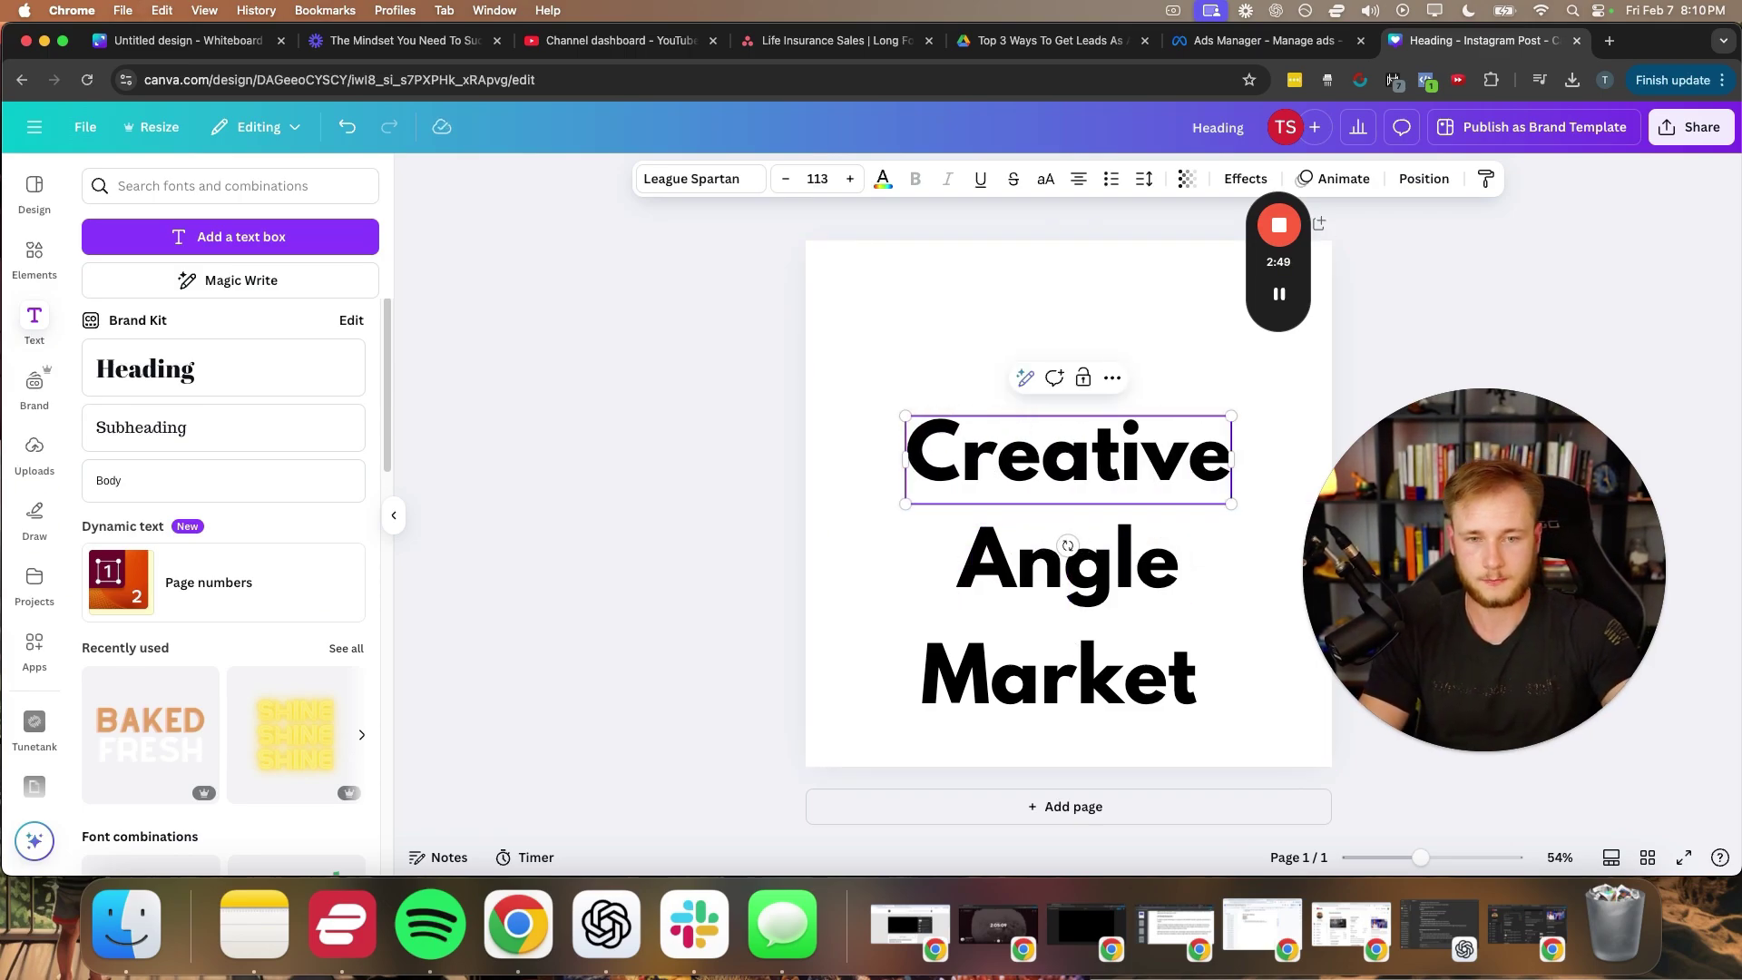
click(828, 517)
click(998, 467)
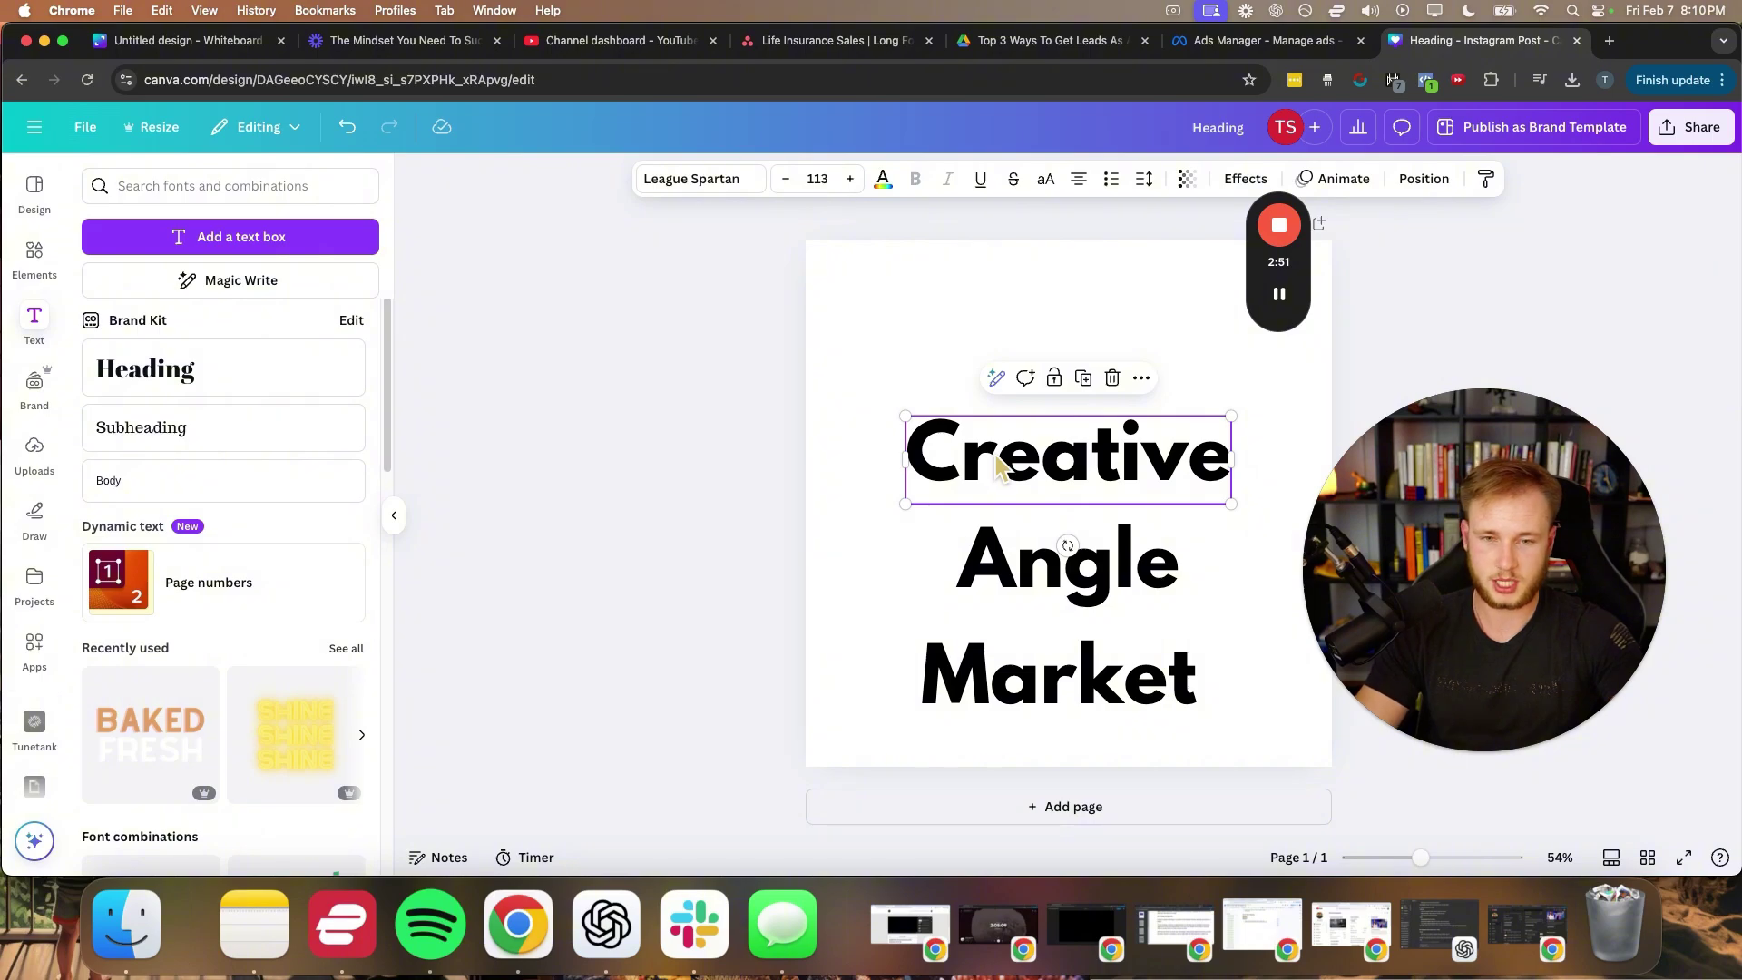
- Duplicate Creative above itself and retype the top copy as 'Targeting'
key(super+d)
drag(1003, 458, 1005, 350)
double_click(1006, 347)
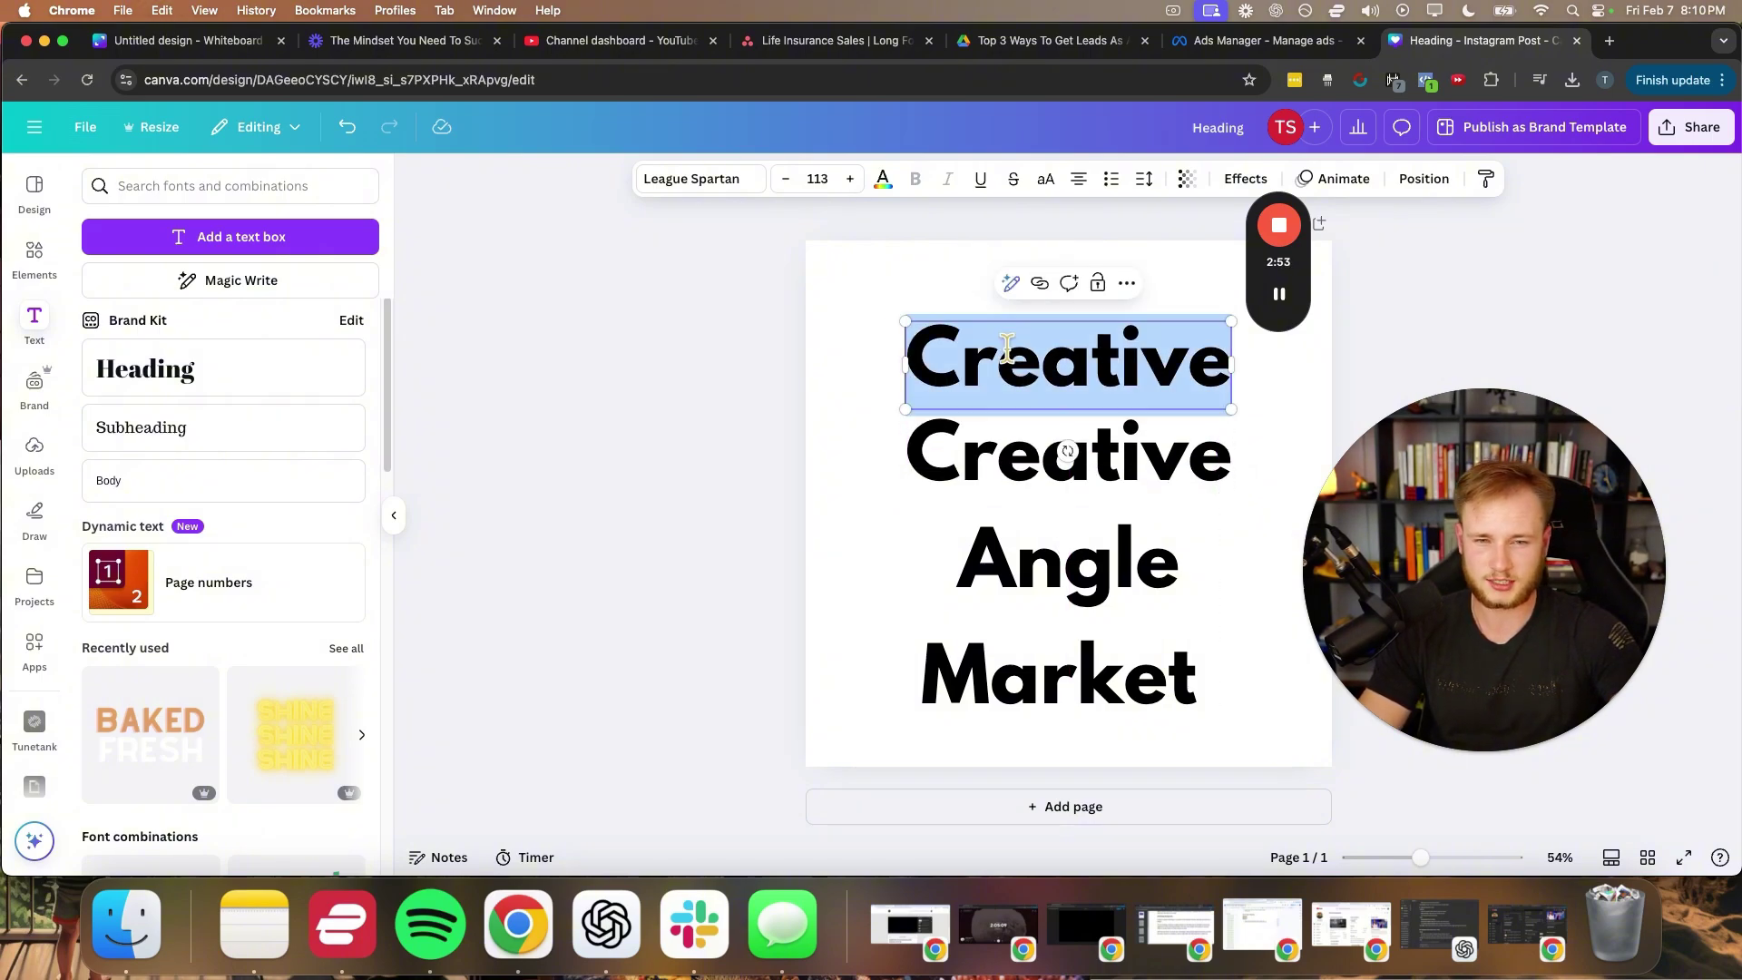
text(Ad)
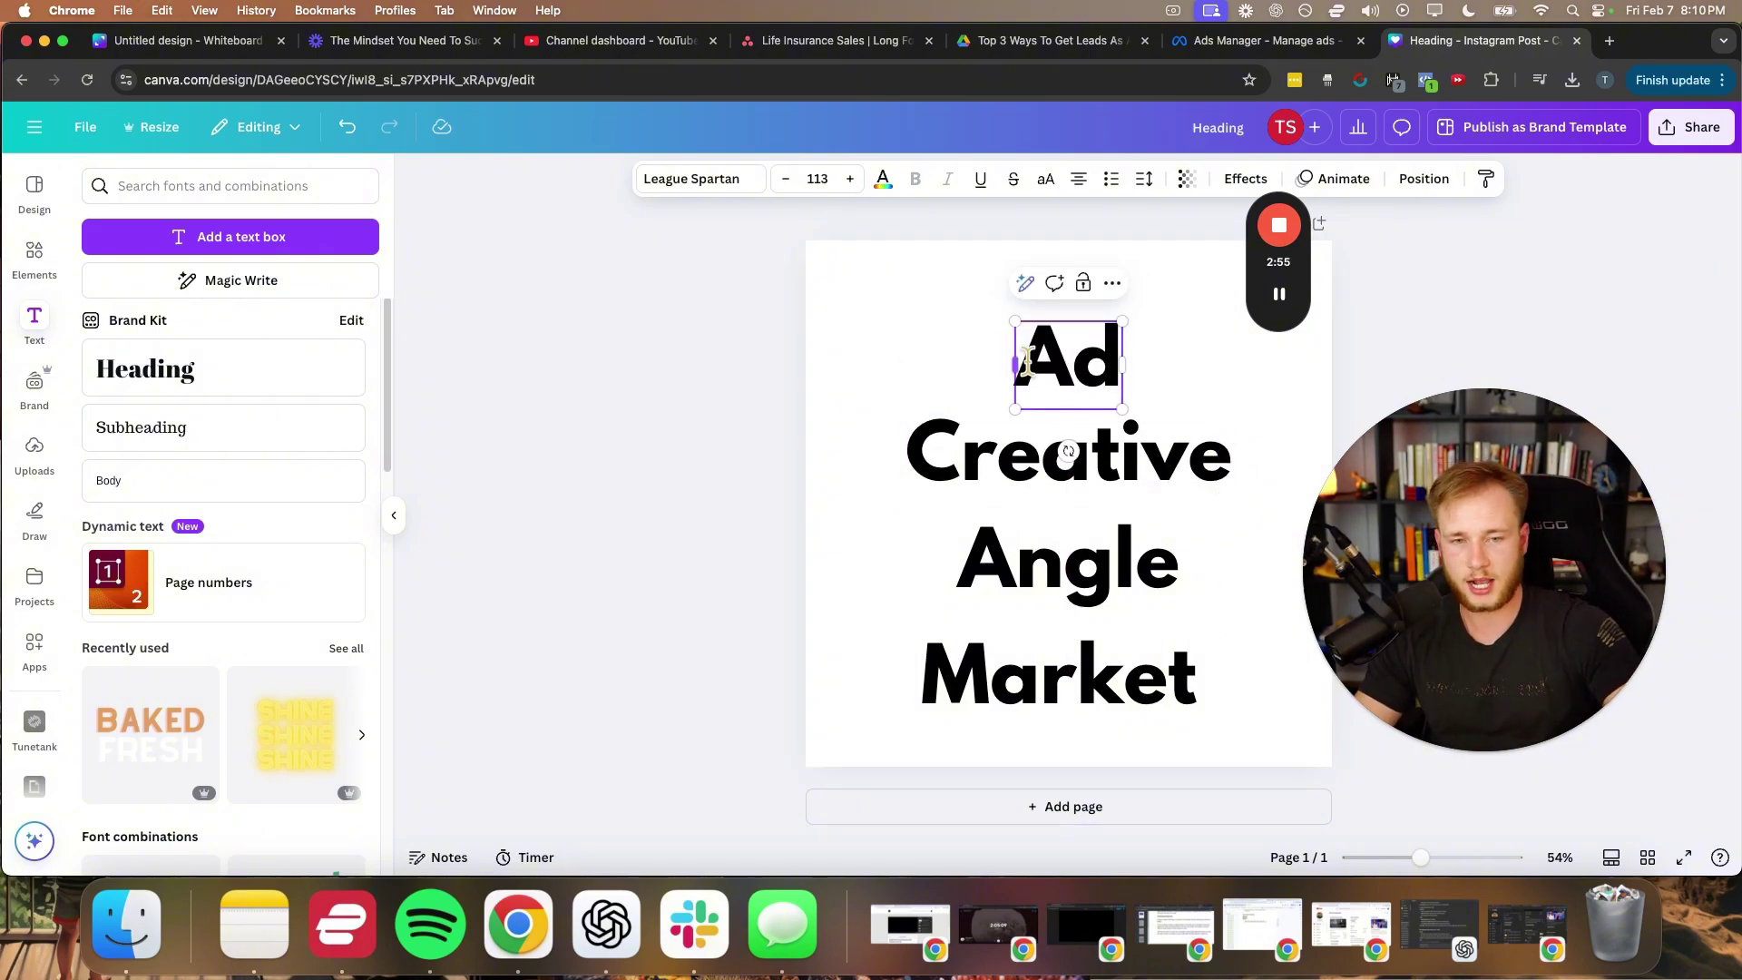
double_click(1027, 361)
text(Targeti)
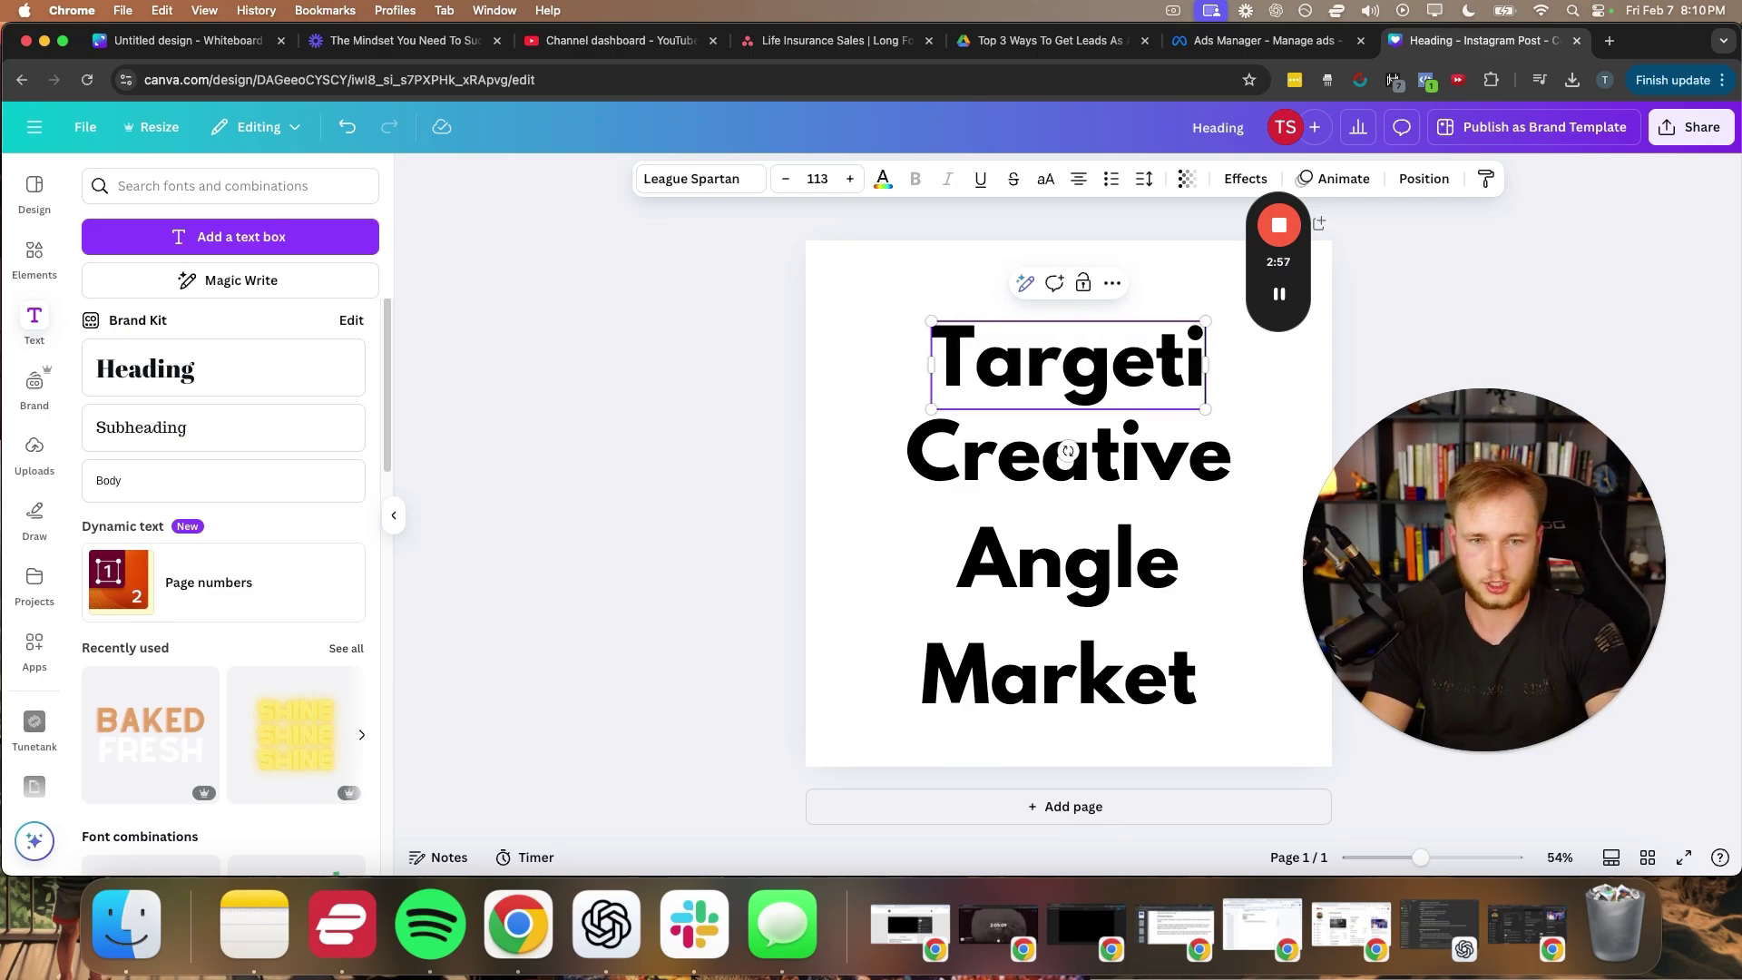
text(ng)
click(680, 459)
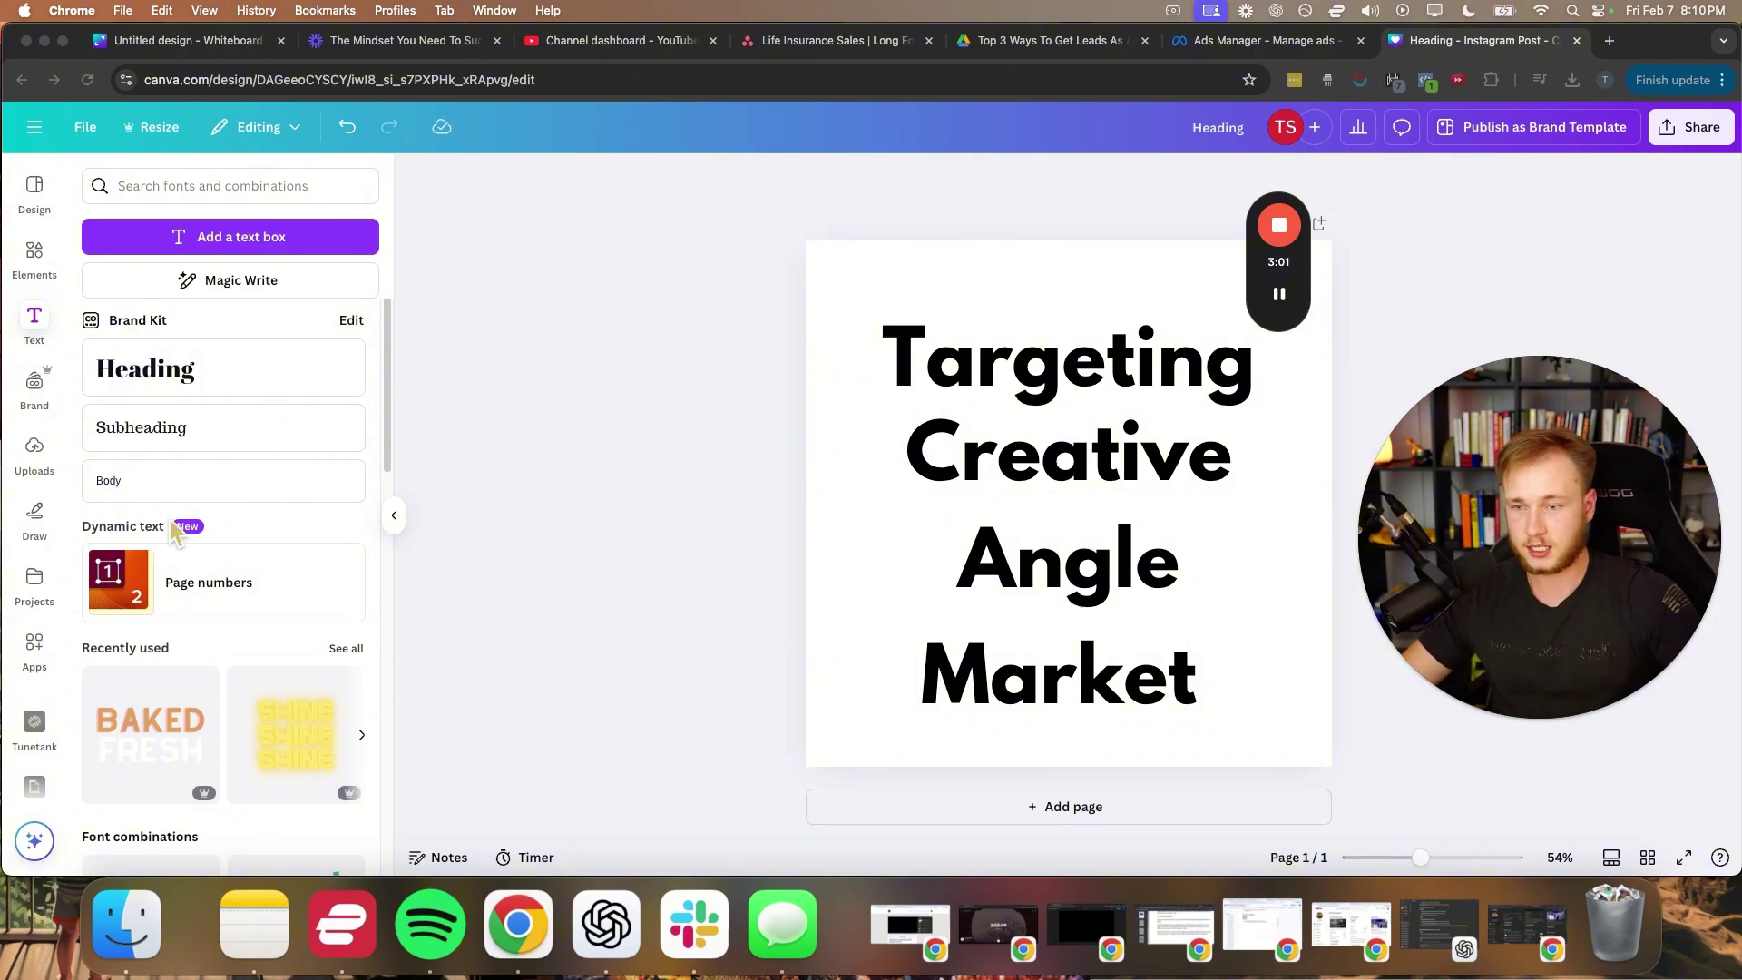
- With the red marker, draw divider lines under Angle, Creative and Targeting
click(35, 517)
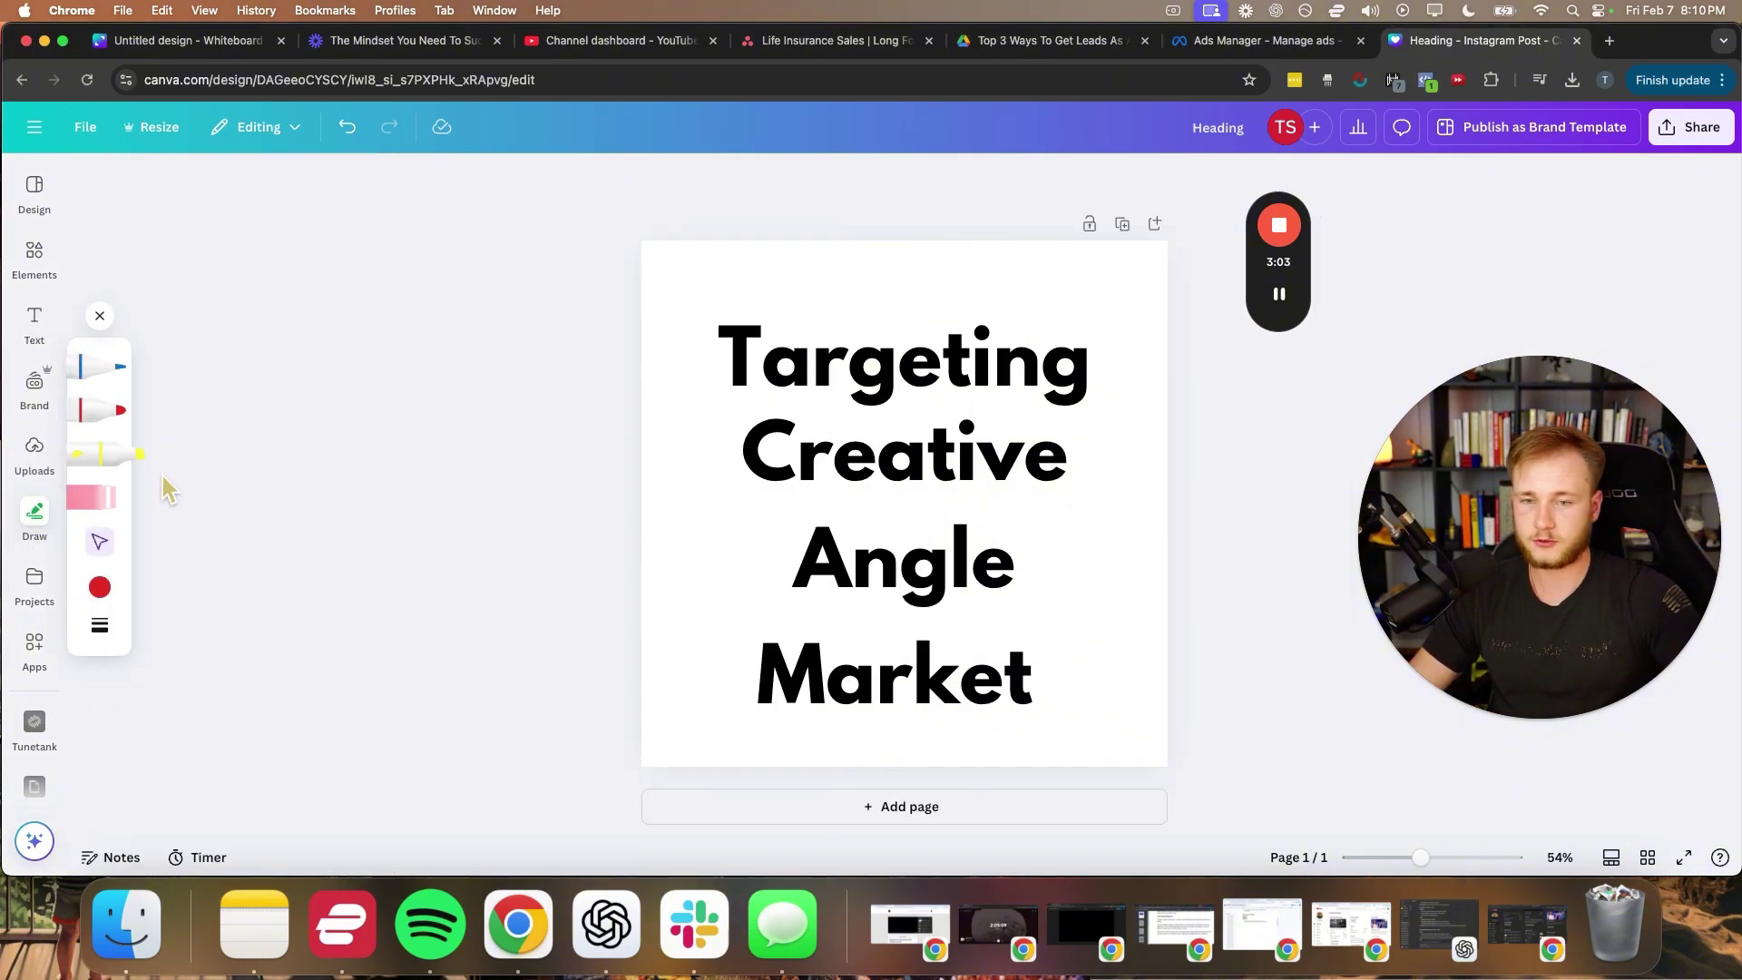
click(101, 410)
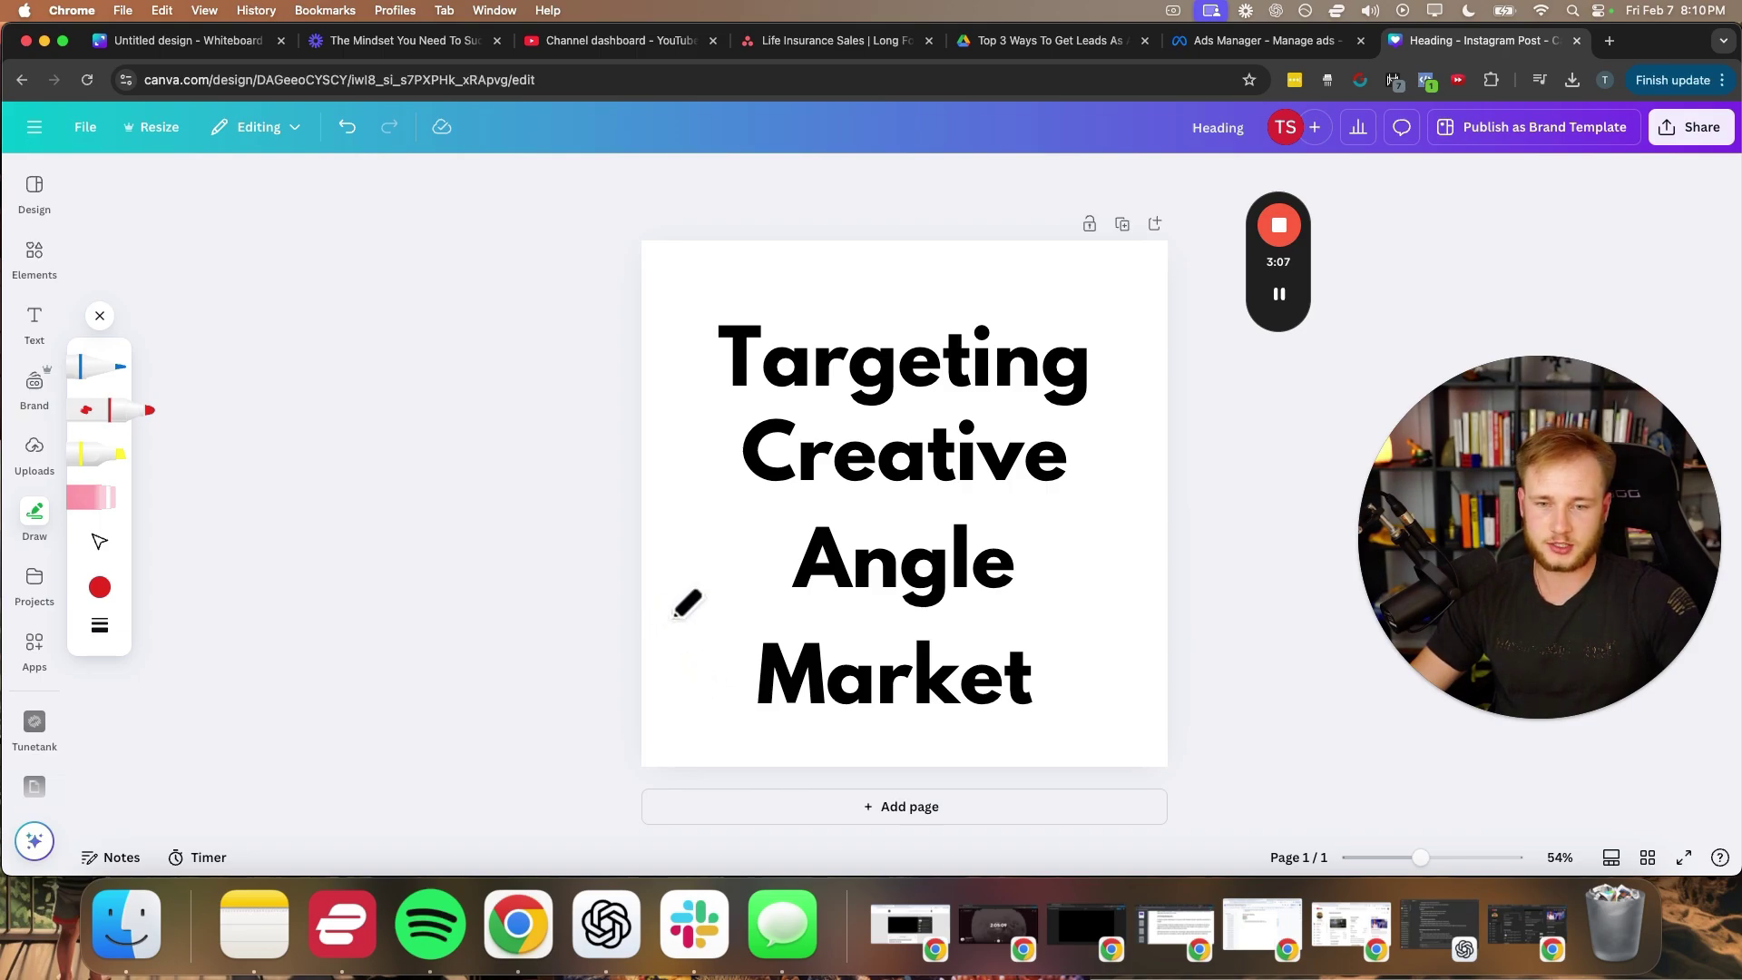
drag(692, 620, 1160, 621)
drag(739, 517, 1037, 515)
drag(807, 420, 983, 411)
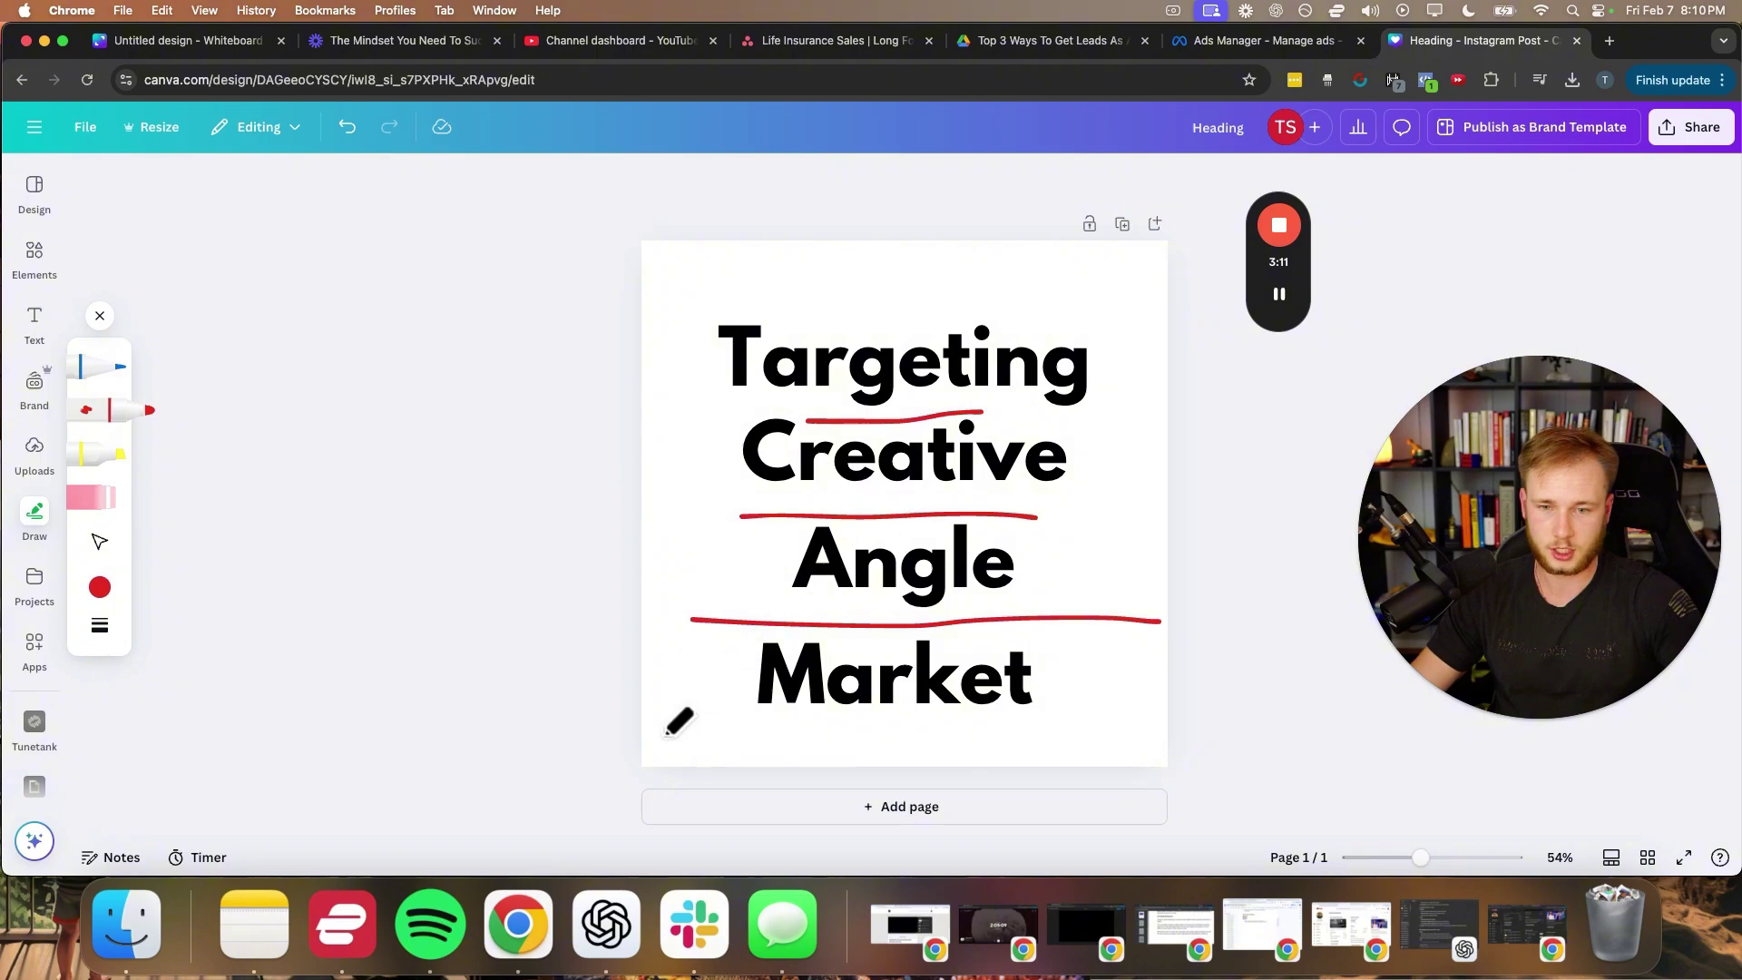
- Draw a red line under Market and the pyramid's left and right sides meeting at the top
drag(637, 748, 1189, 739)
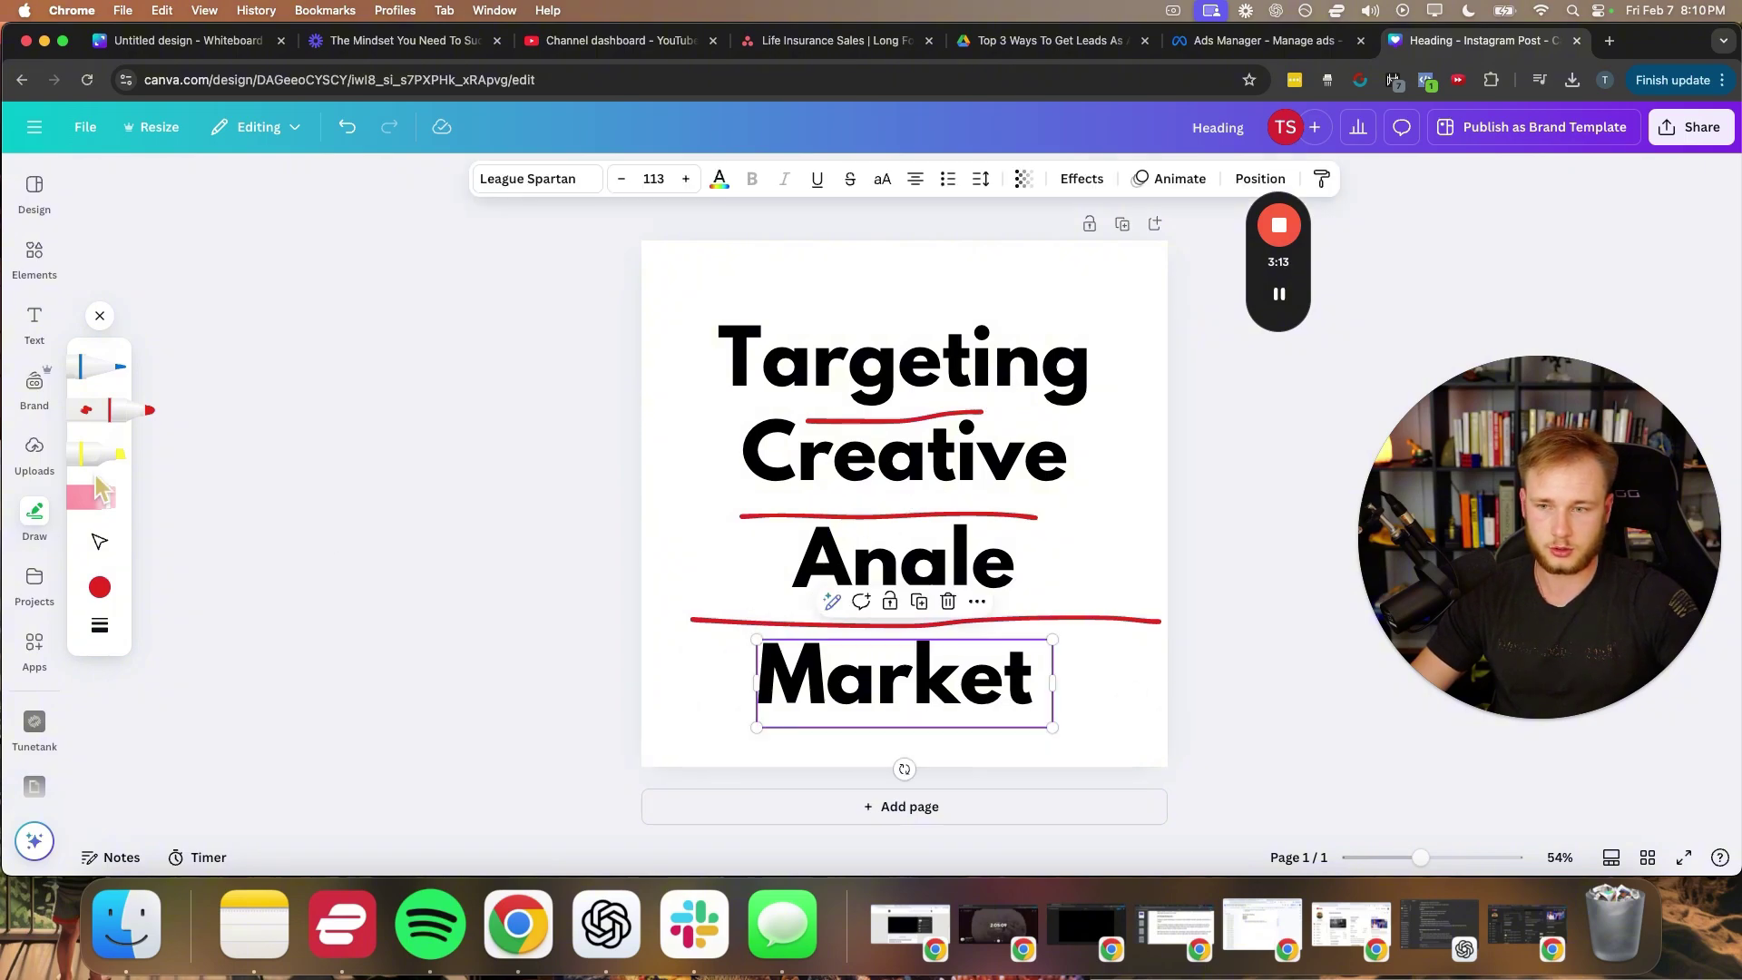
click(420, 545)
drag(651, 736, 1165, 737)
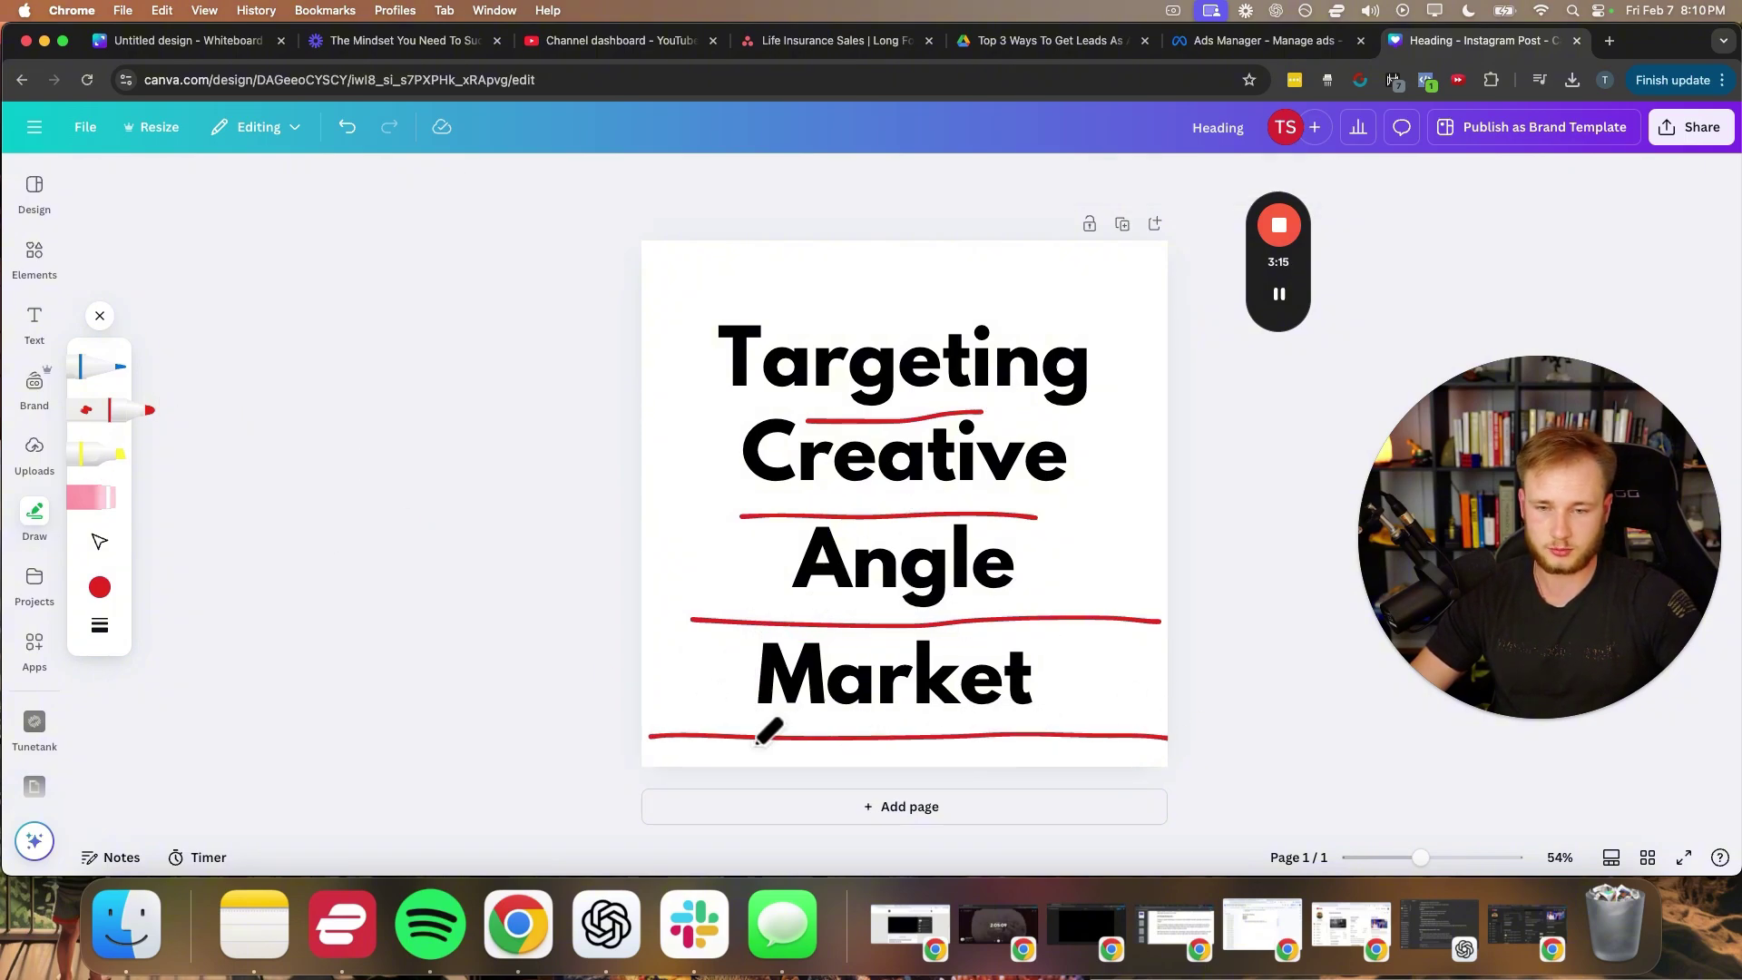
drag(655, 731, 827, 252)
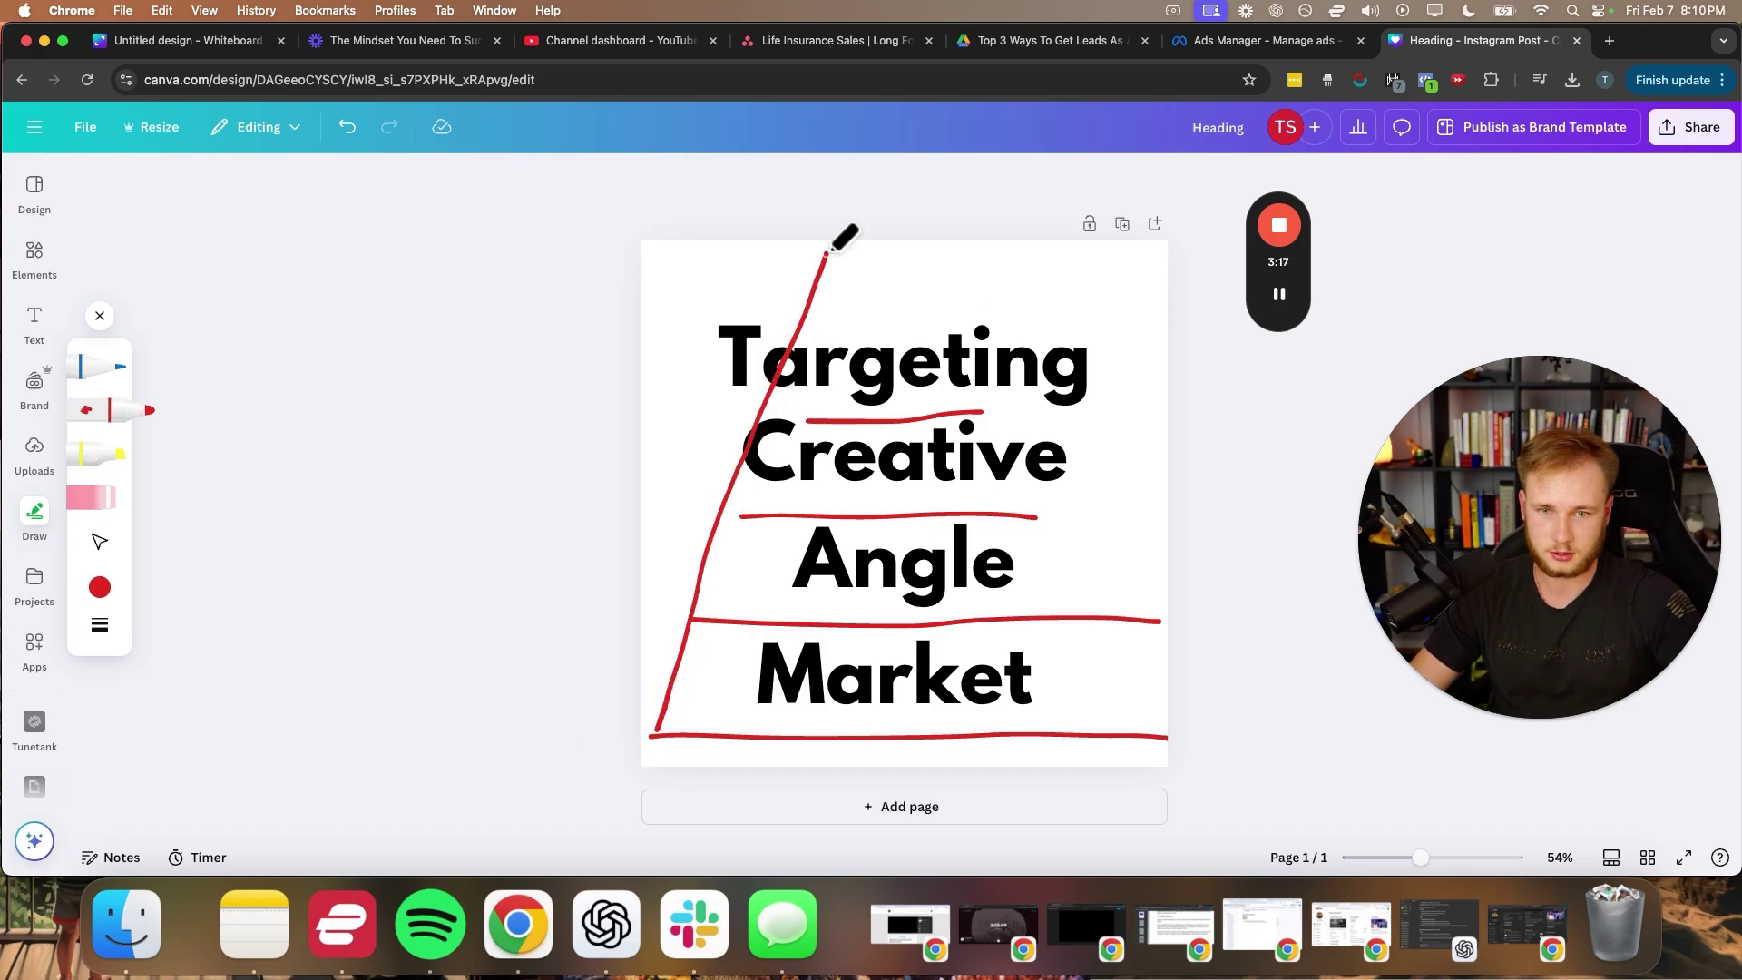
mouse_move(1166, 737)
mouse_down()
mouse_move(901, 235)
mouse_move(914, 269)
mouse_up()
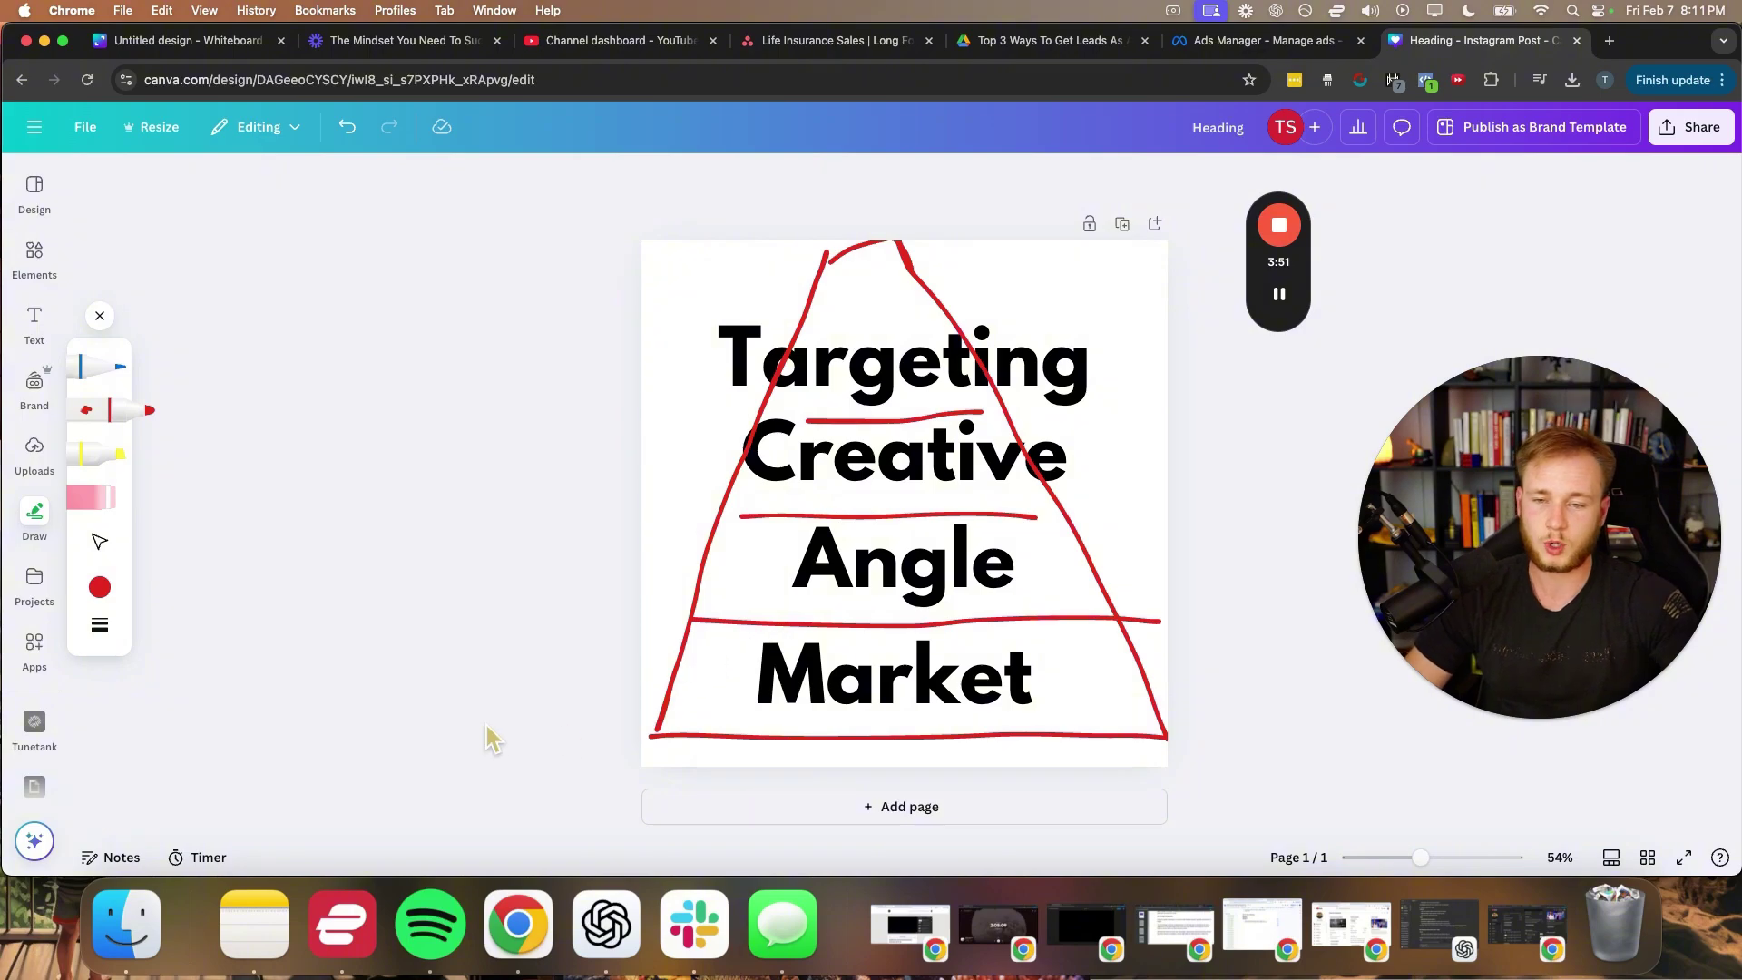
- Draw red arrows and outlines marking Angle and Creative
drag(671, 565, 745, 566)
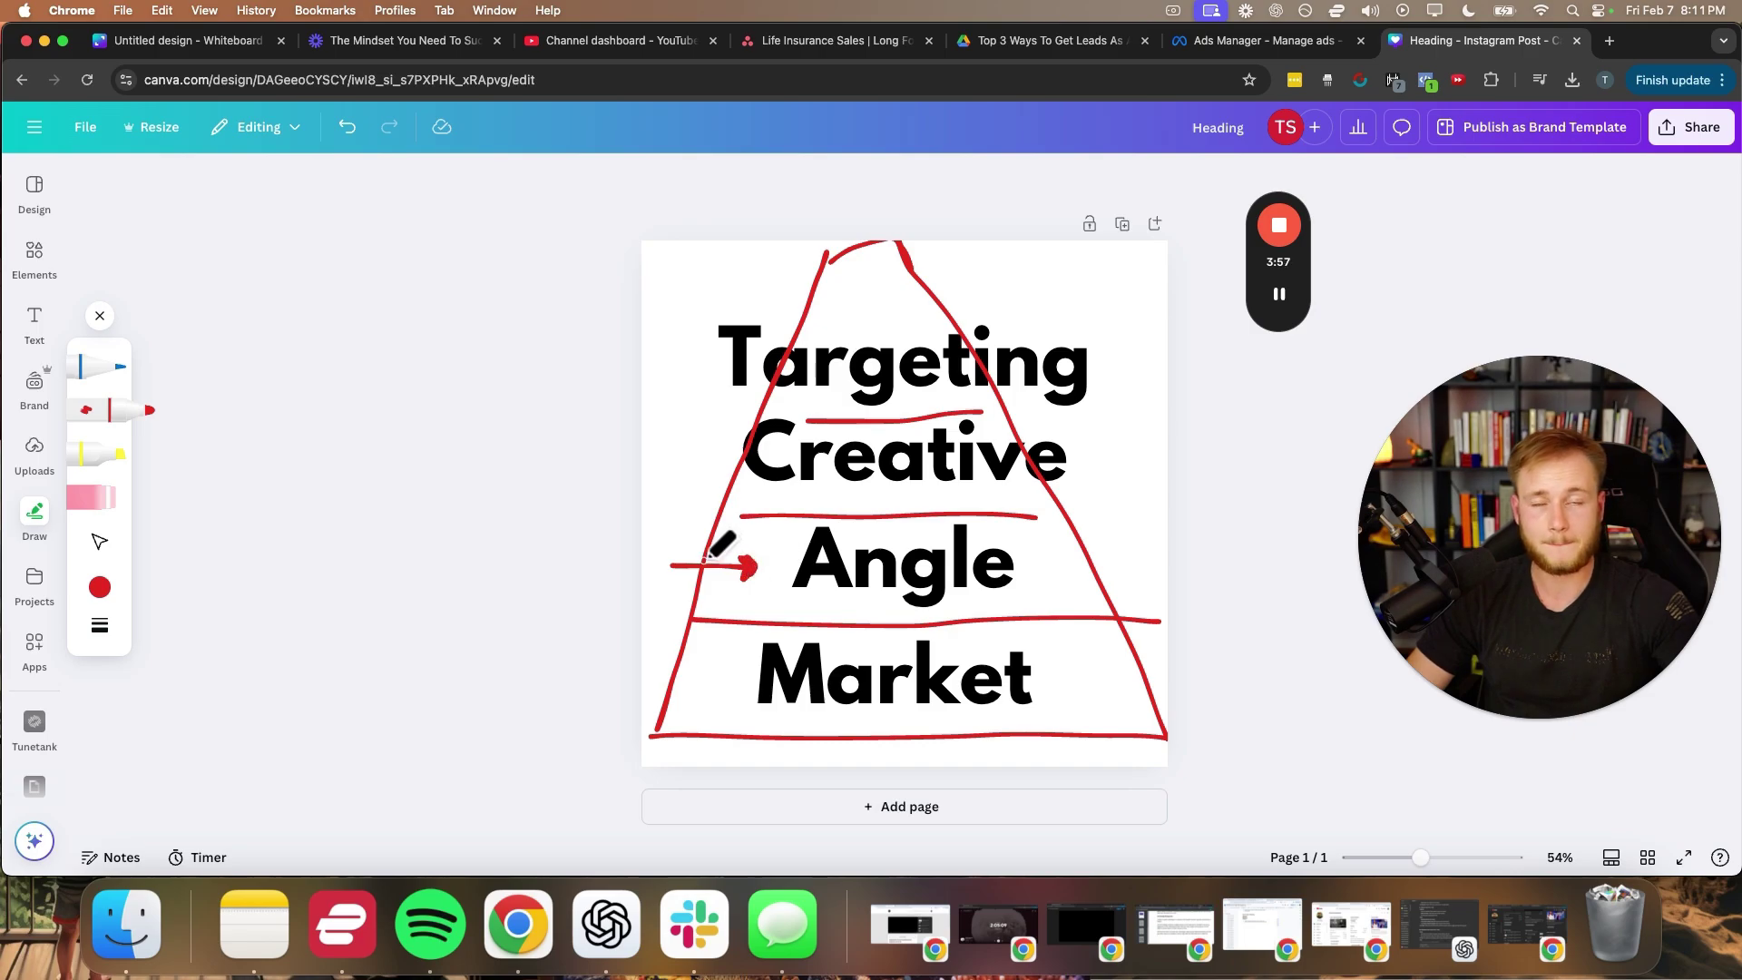
mouse_move(785, 600)
mouse_down()
mouse_move(1037, 606)
mouse_move(1029, 526)
mouse_move(794, 523)
mouse_move(780, 597)
mouse_up()
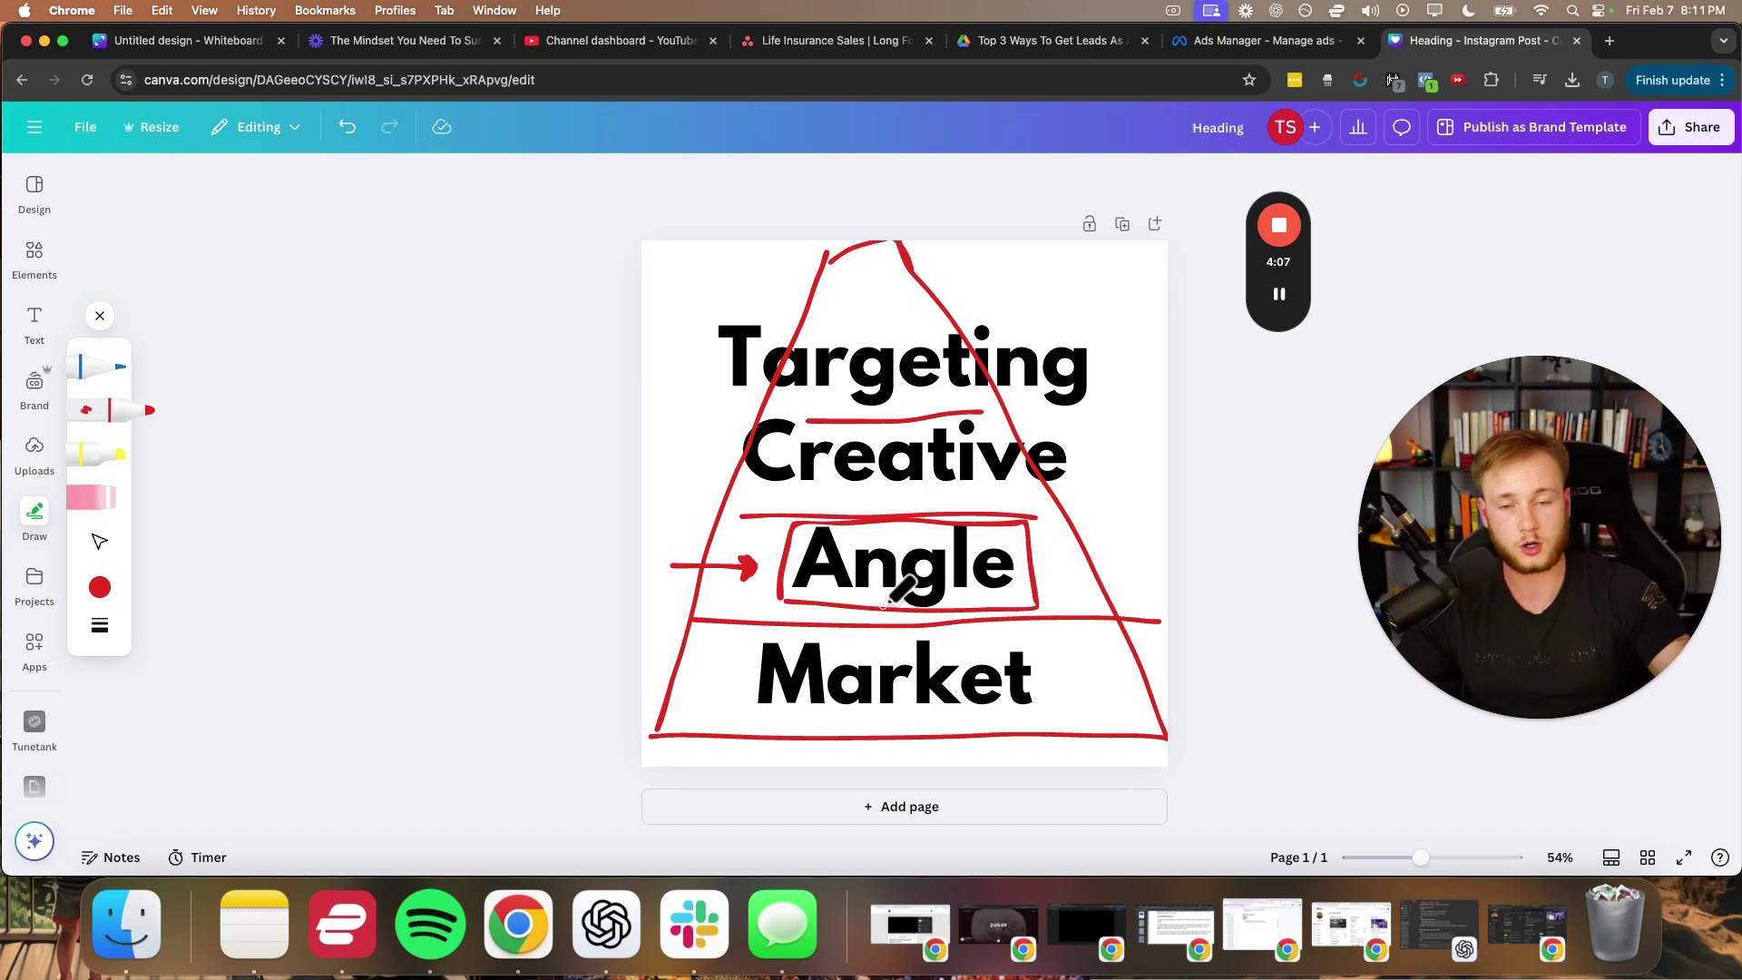
mouse_move(1134, 483)
mouse_down()
mouse_move(1034, 560)
mouse_move(1052, 564)
mouse_up()
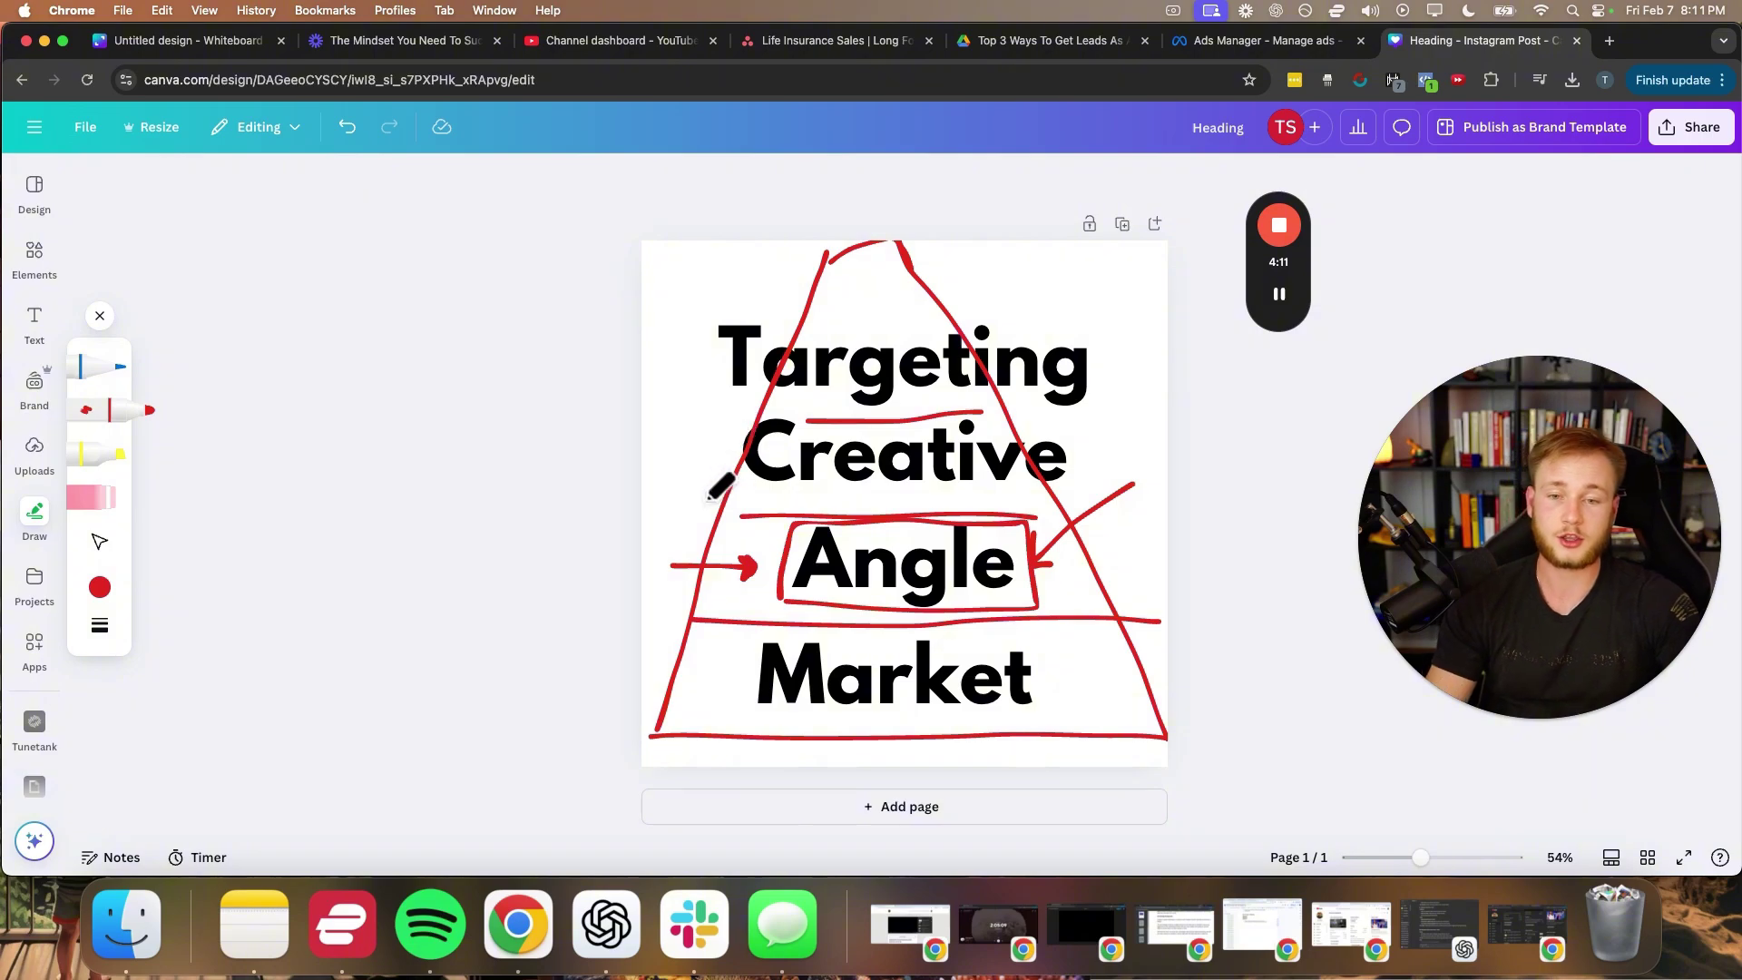
mouse_move(710, 497)
mouse_down()
mouse_move(961, 485)
mouse_move(1093, 426)
mouse_move(816, 420)
mouse_move(726, 493)
mouse_up()
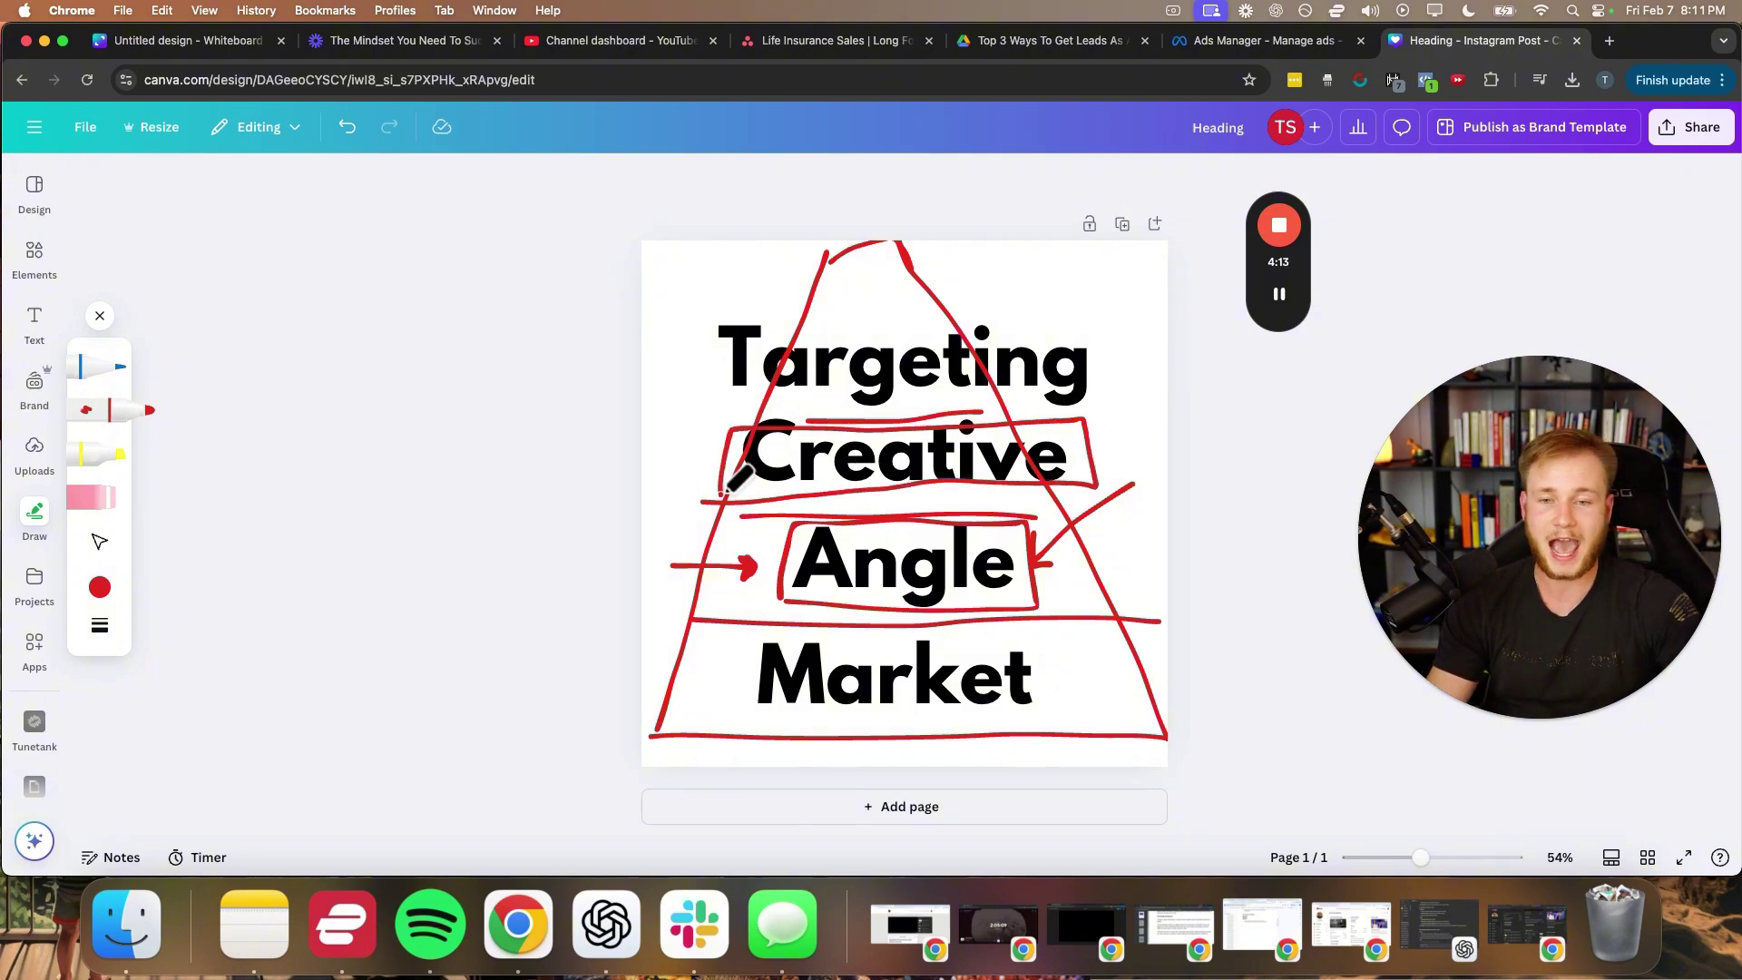
- Draw red arrows to Market, Creative and Targeting, then close Draw and select everything
mouse_move(646, 671)
mouse_down()
mouse_move(736, 671)
mouse_move(727, 682)
mouse_up()
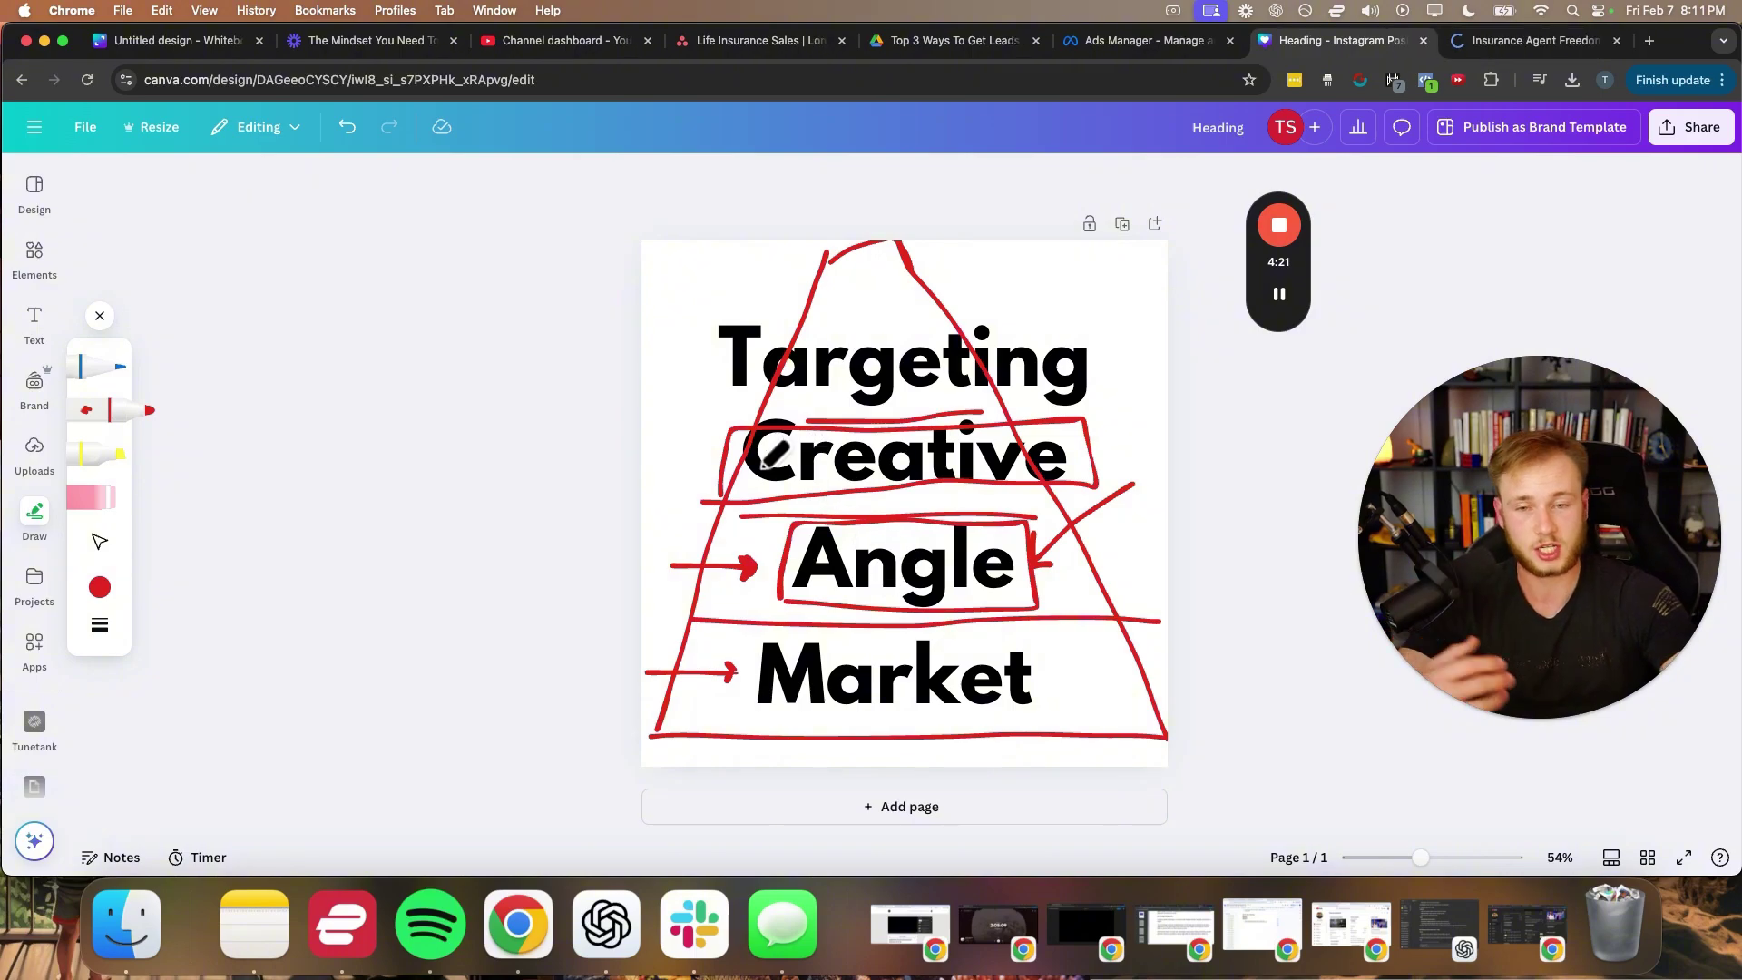
drag(667, 453, 704, 459)
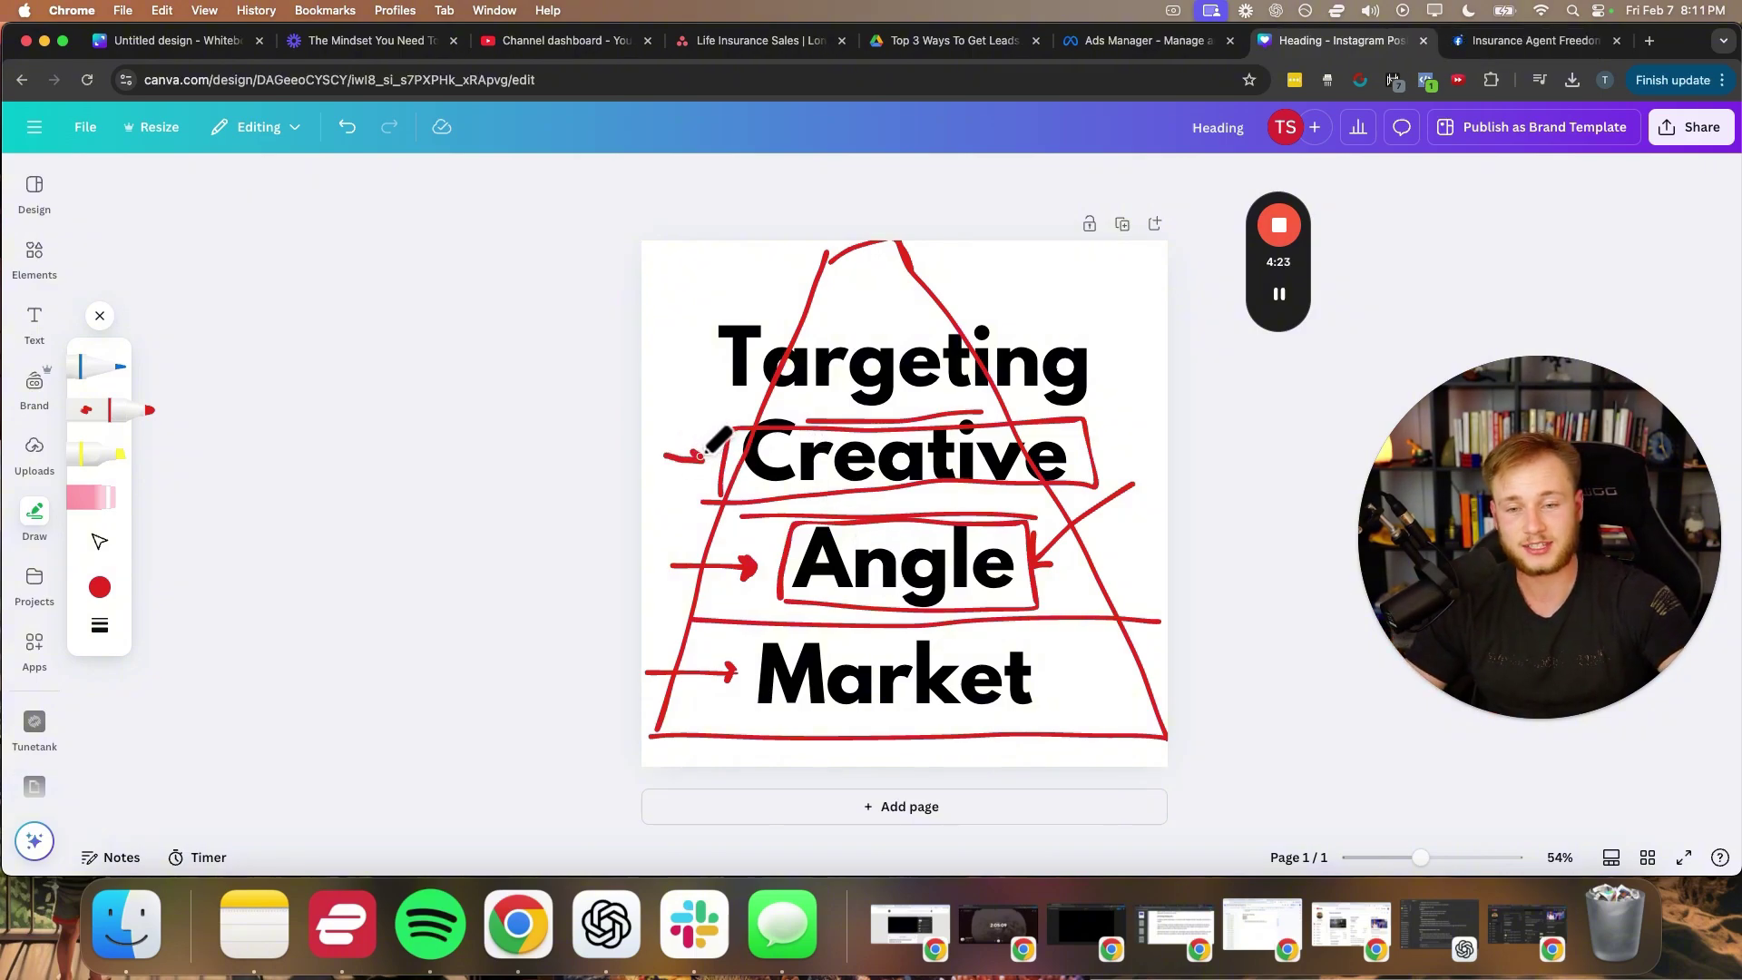
mouse_move(647, 371)
mouse_down()
mouse_move(697, 367)
mouse_move(685, 379)
mouse_up()
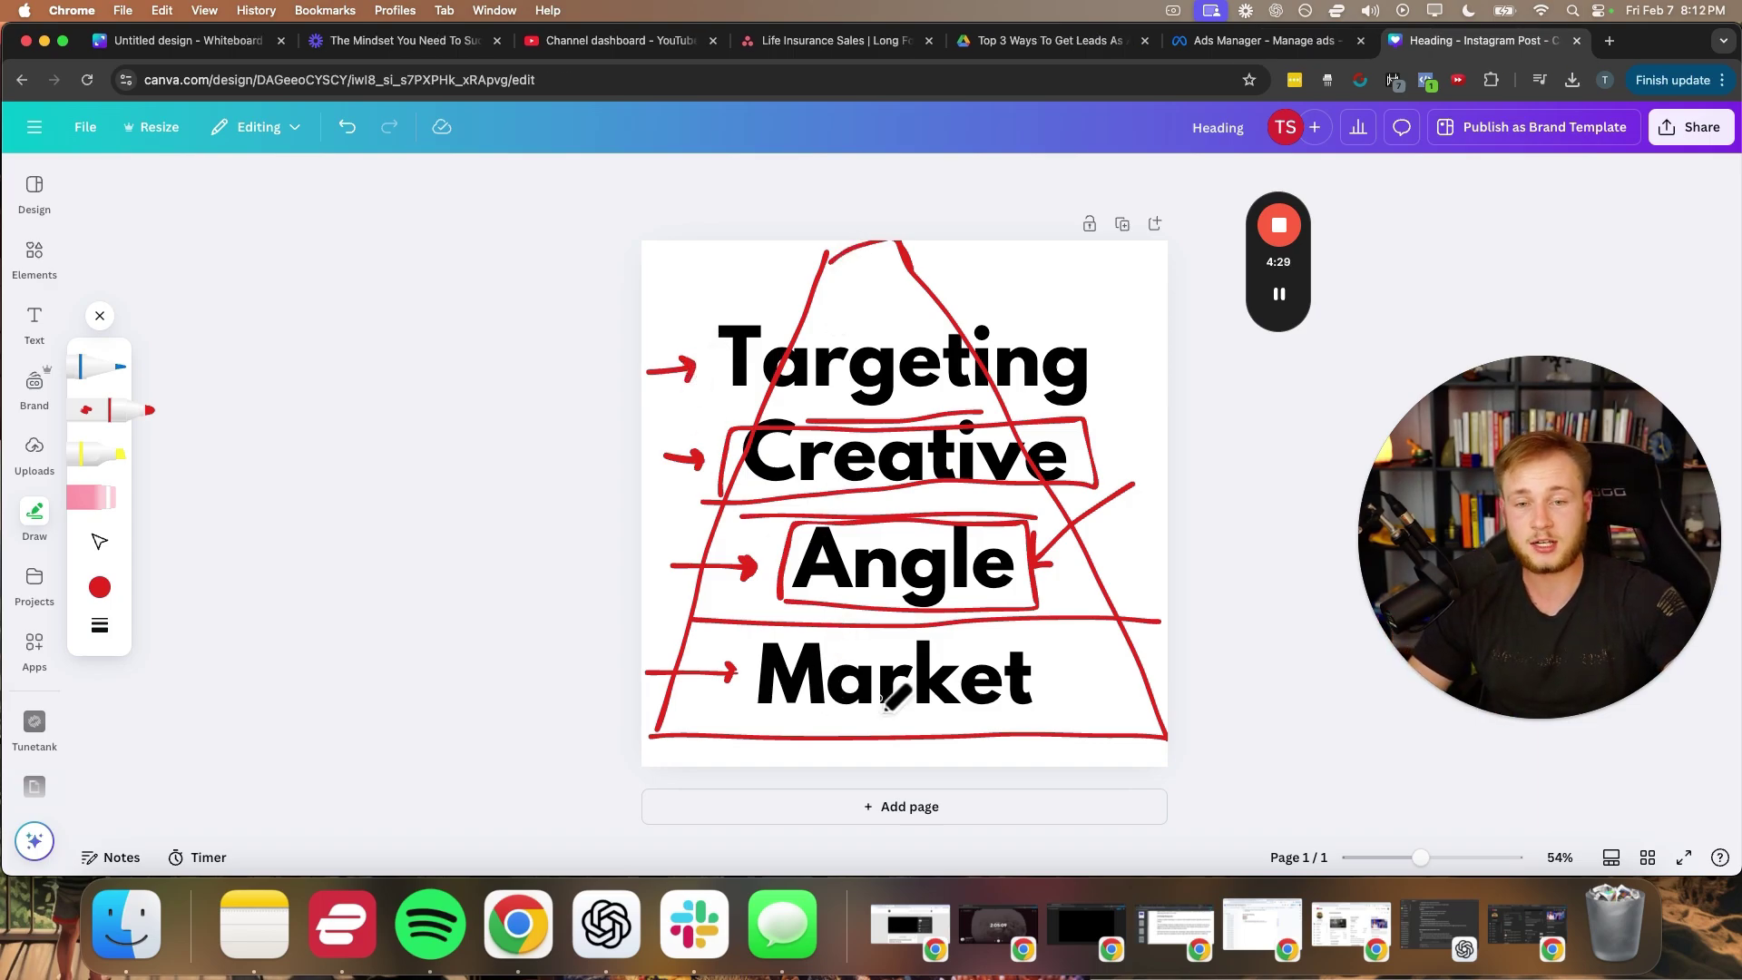
click(100, 318)
mouse_move(532, 223)
mouse_down()
mouse_move(1275, 591)
mouse_move(1271, 760)
mouse_up()
- Delete the pyramid sketch and stretch a new square shape to fill the whole page
key(Delete)
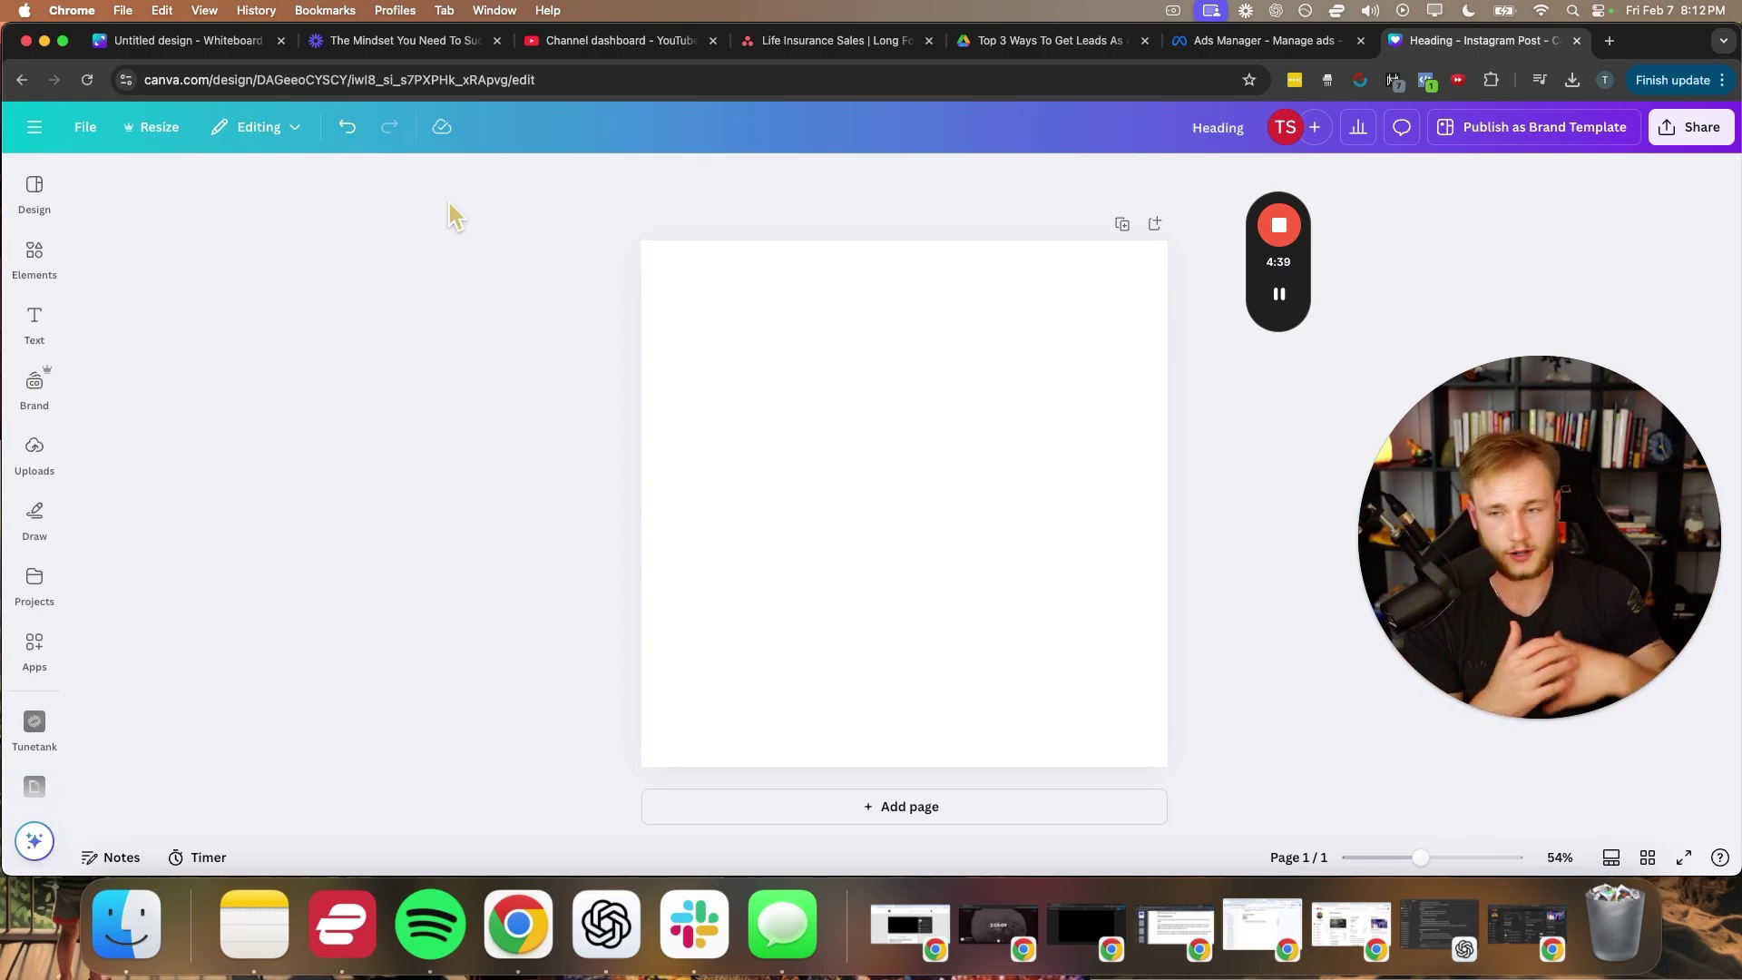
click(34, 259)
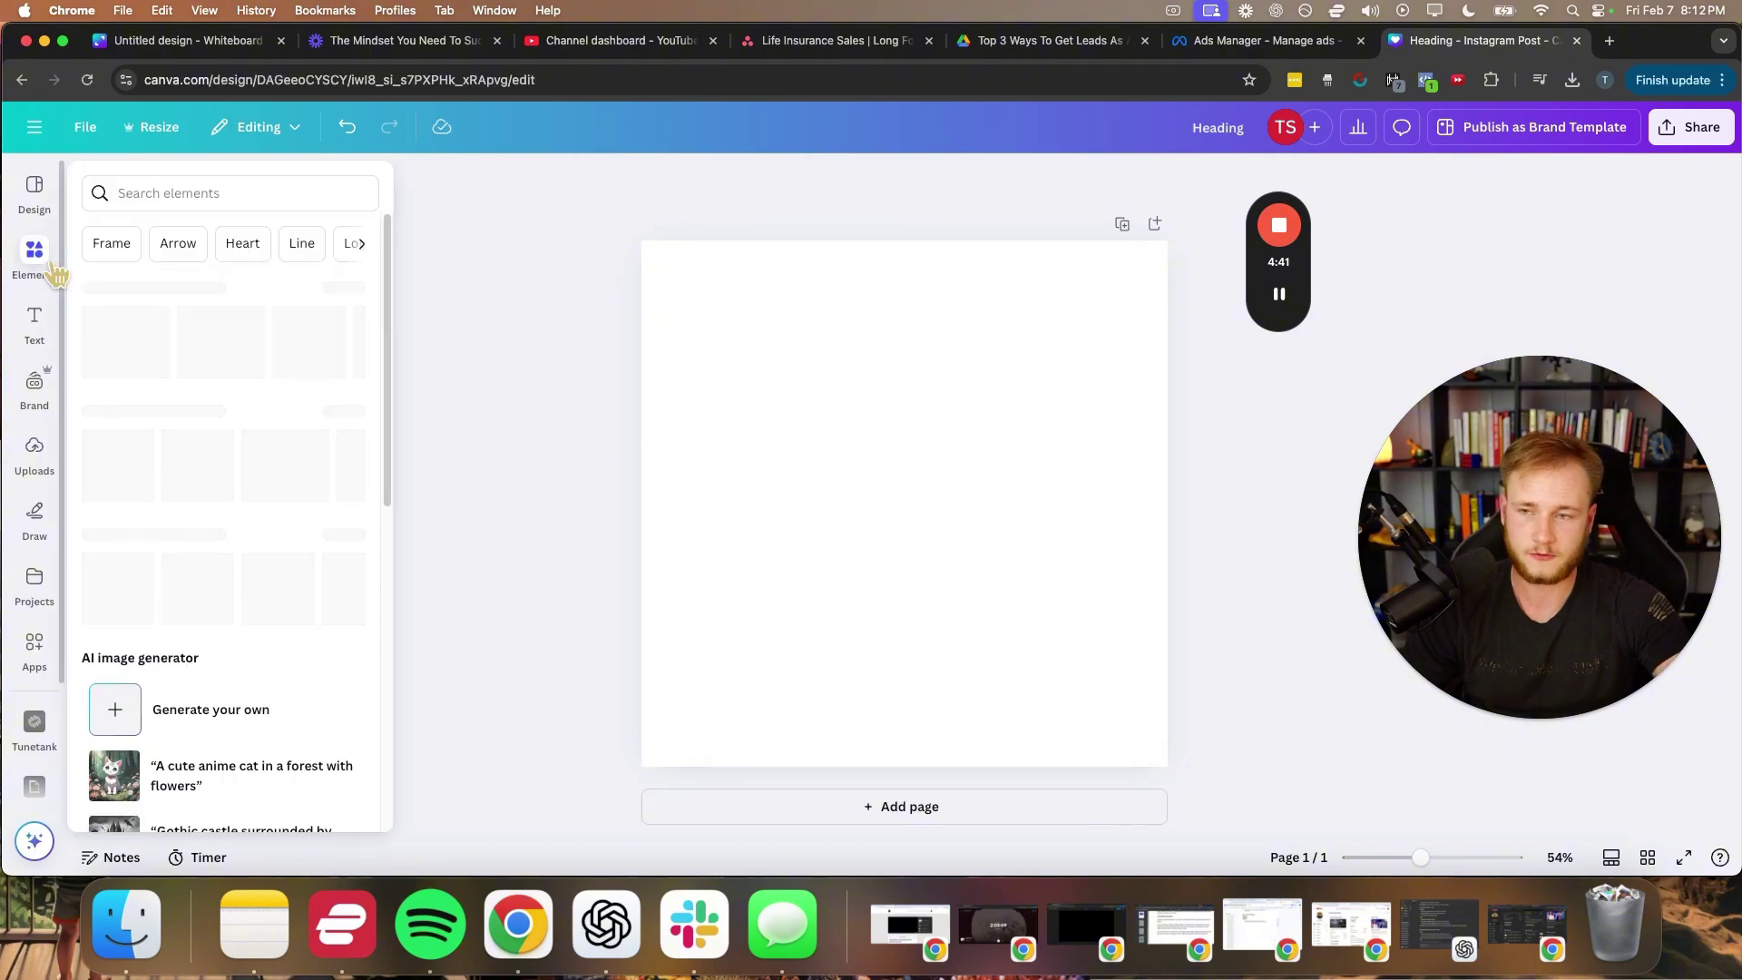
click(107, 454)
click(562, 451)
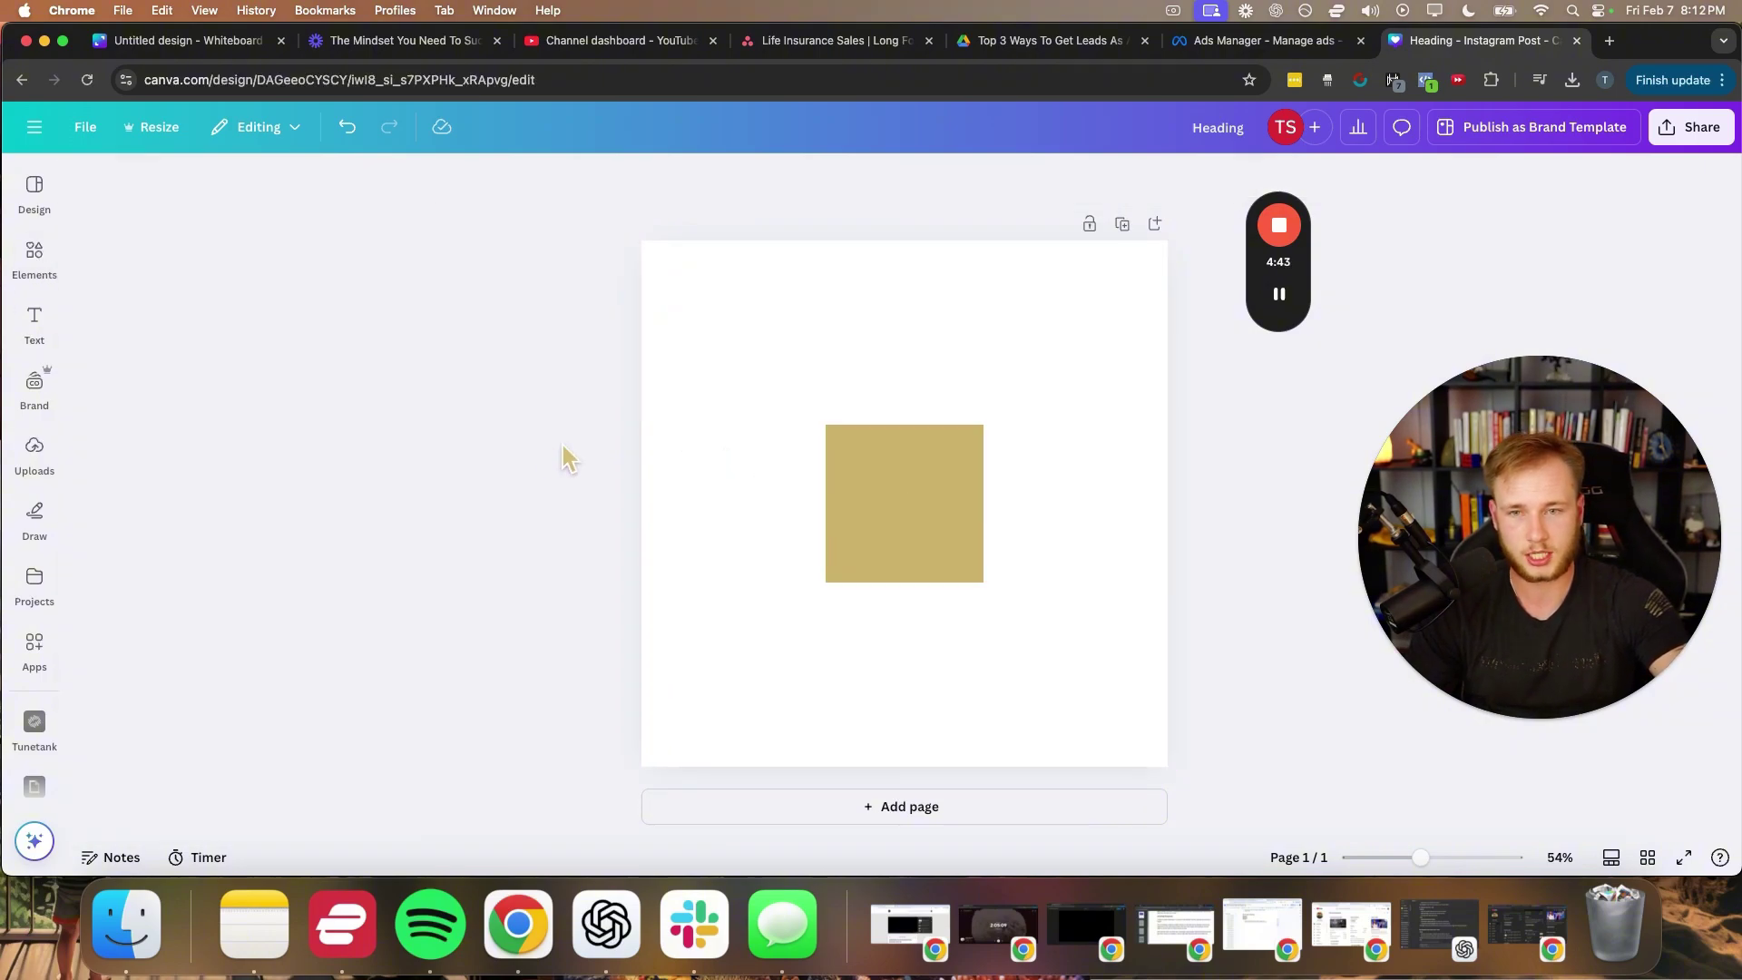
drag(928, 486, 743, 303)
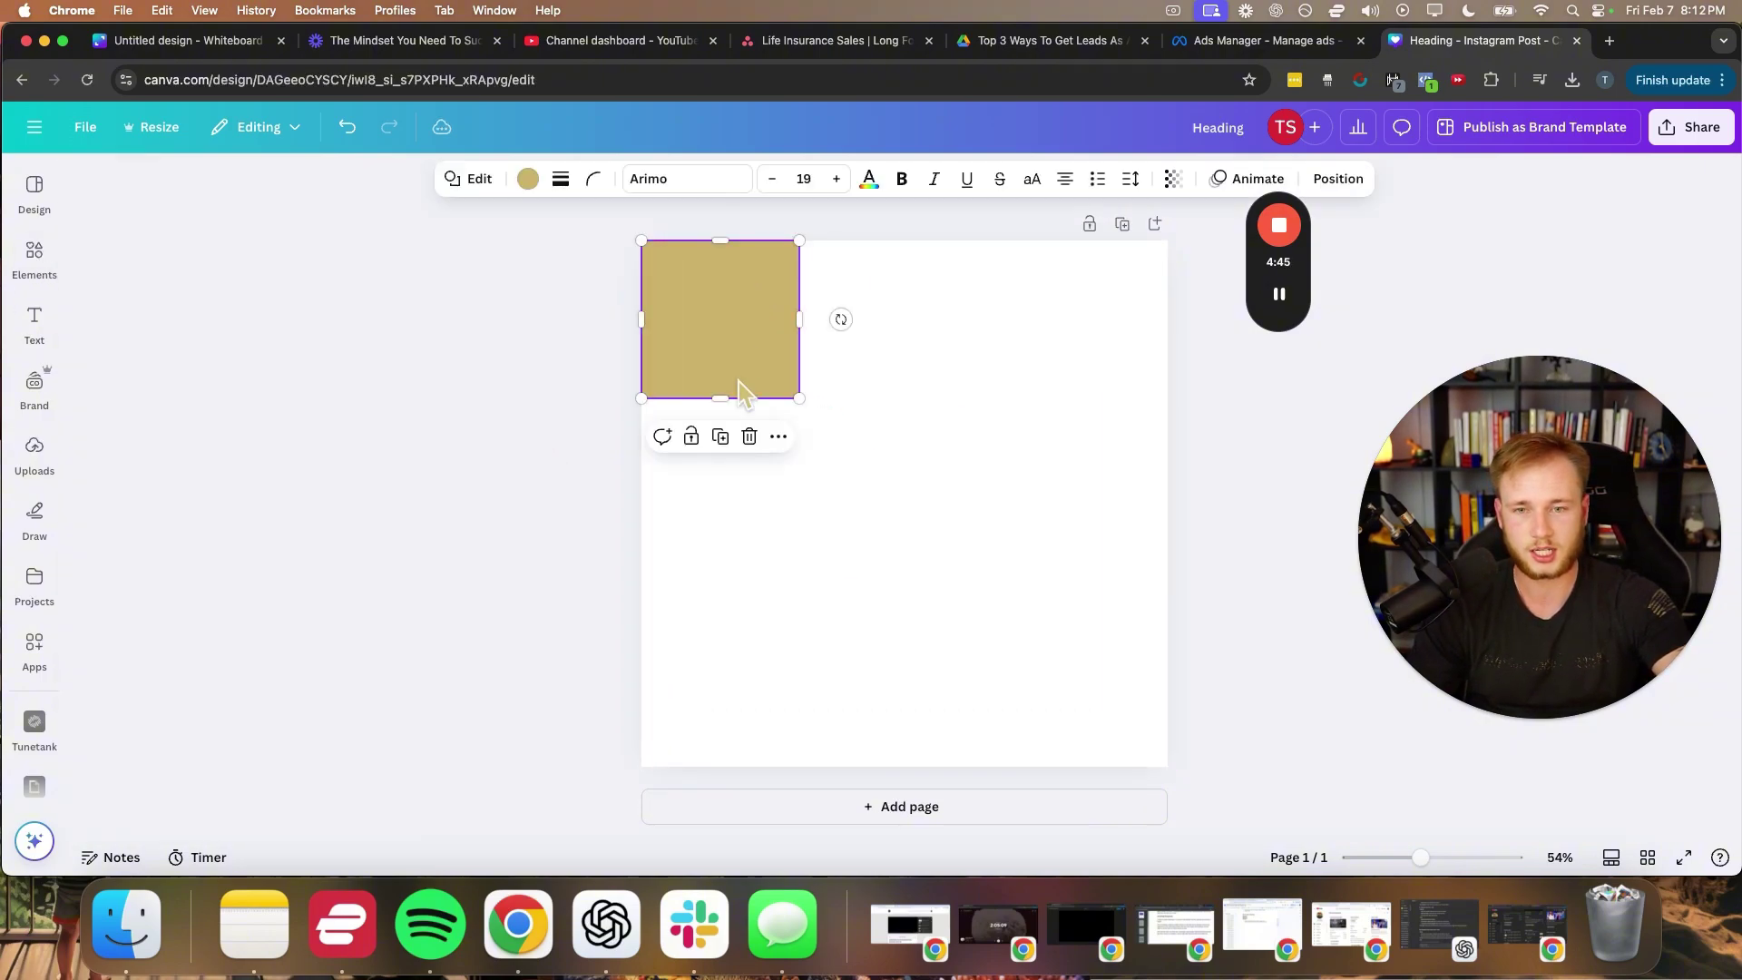
drag(719, 396, 721, 766)
drag(790, 501, 1174, 504)
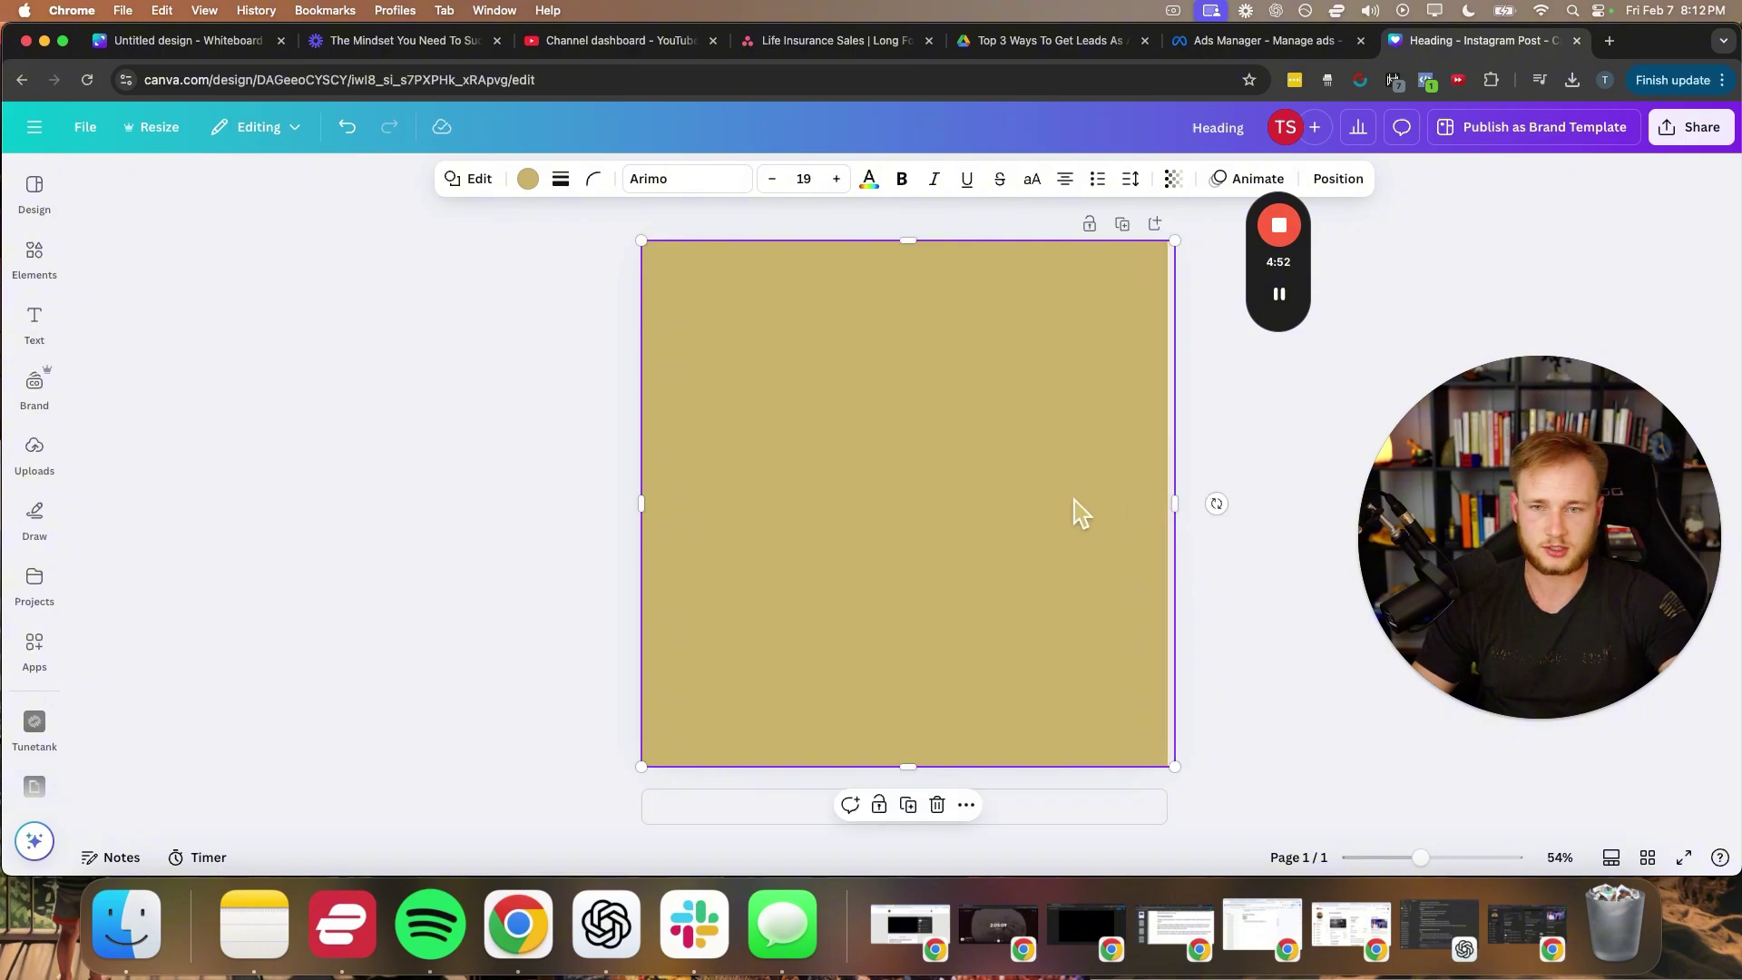
- Colour the rectangle black and nudge it into alignment with the page
click(527, 178)
click(198, 322)
click(455, 361)
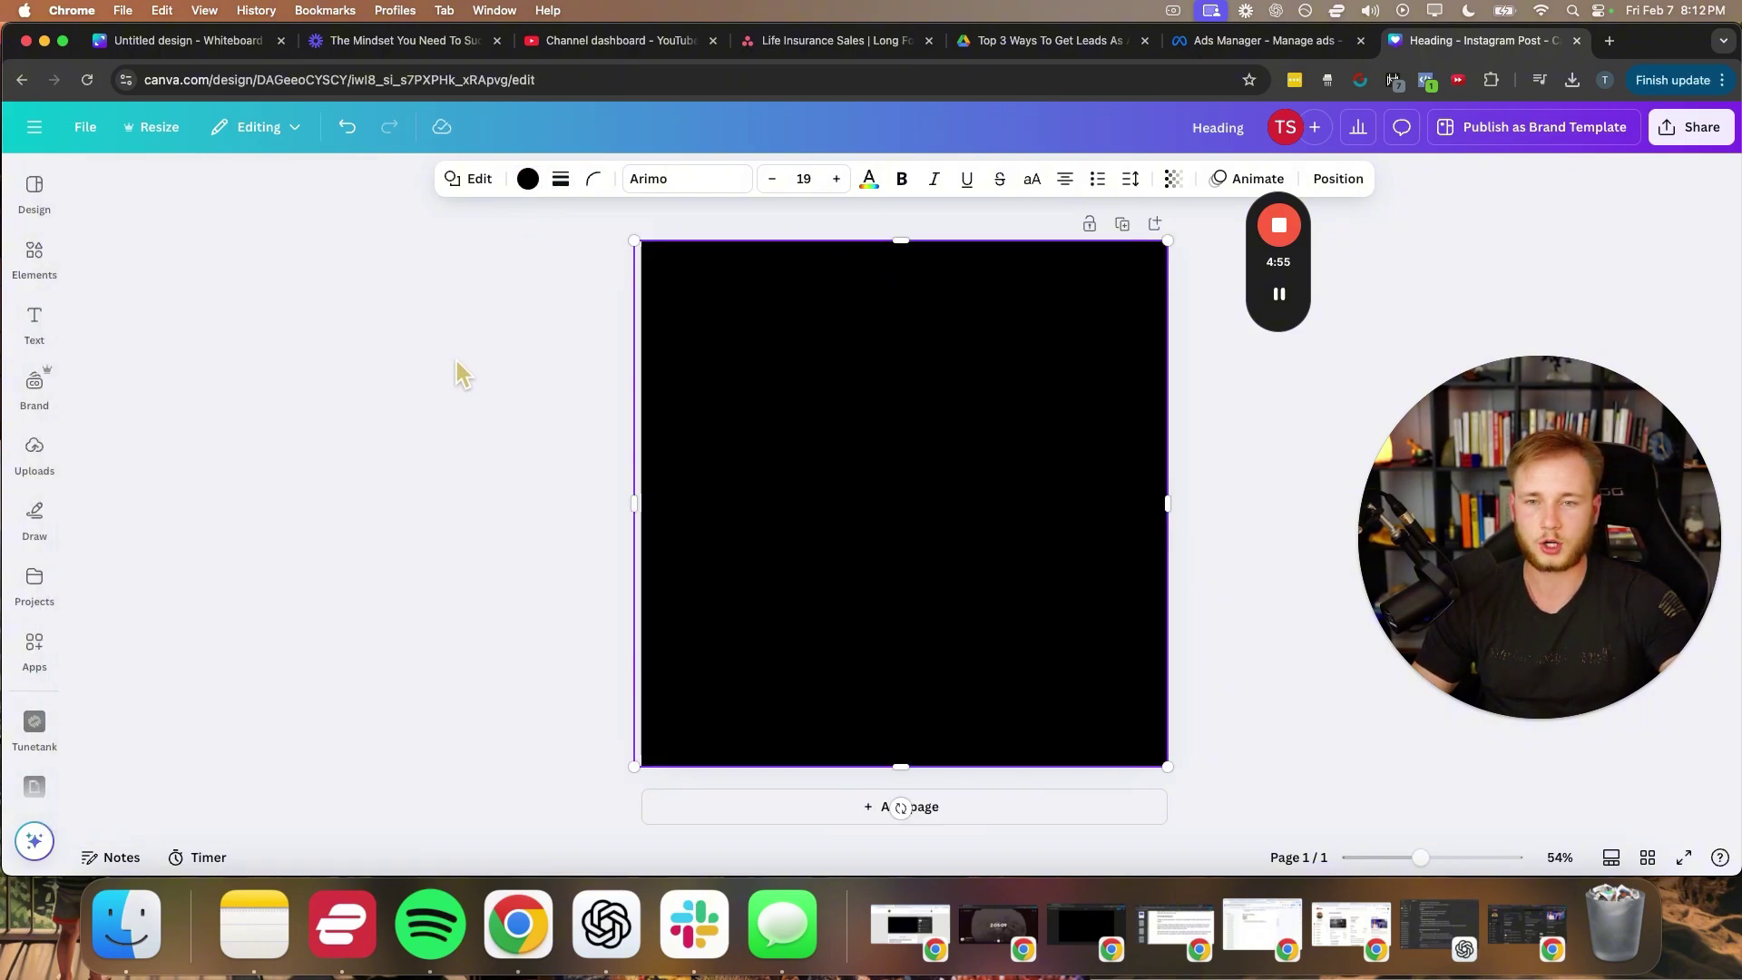
click(716, 395)
drag(719, 398, 784, 402)
click(531, 423)
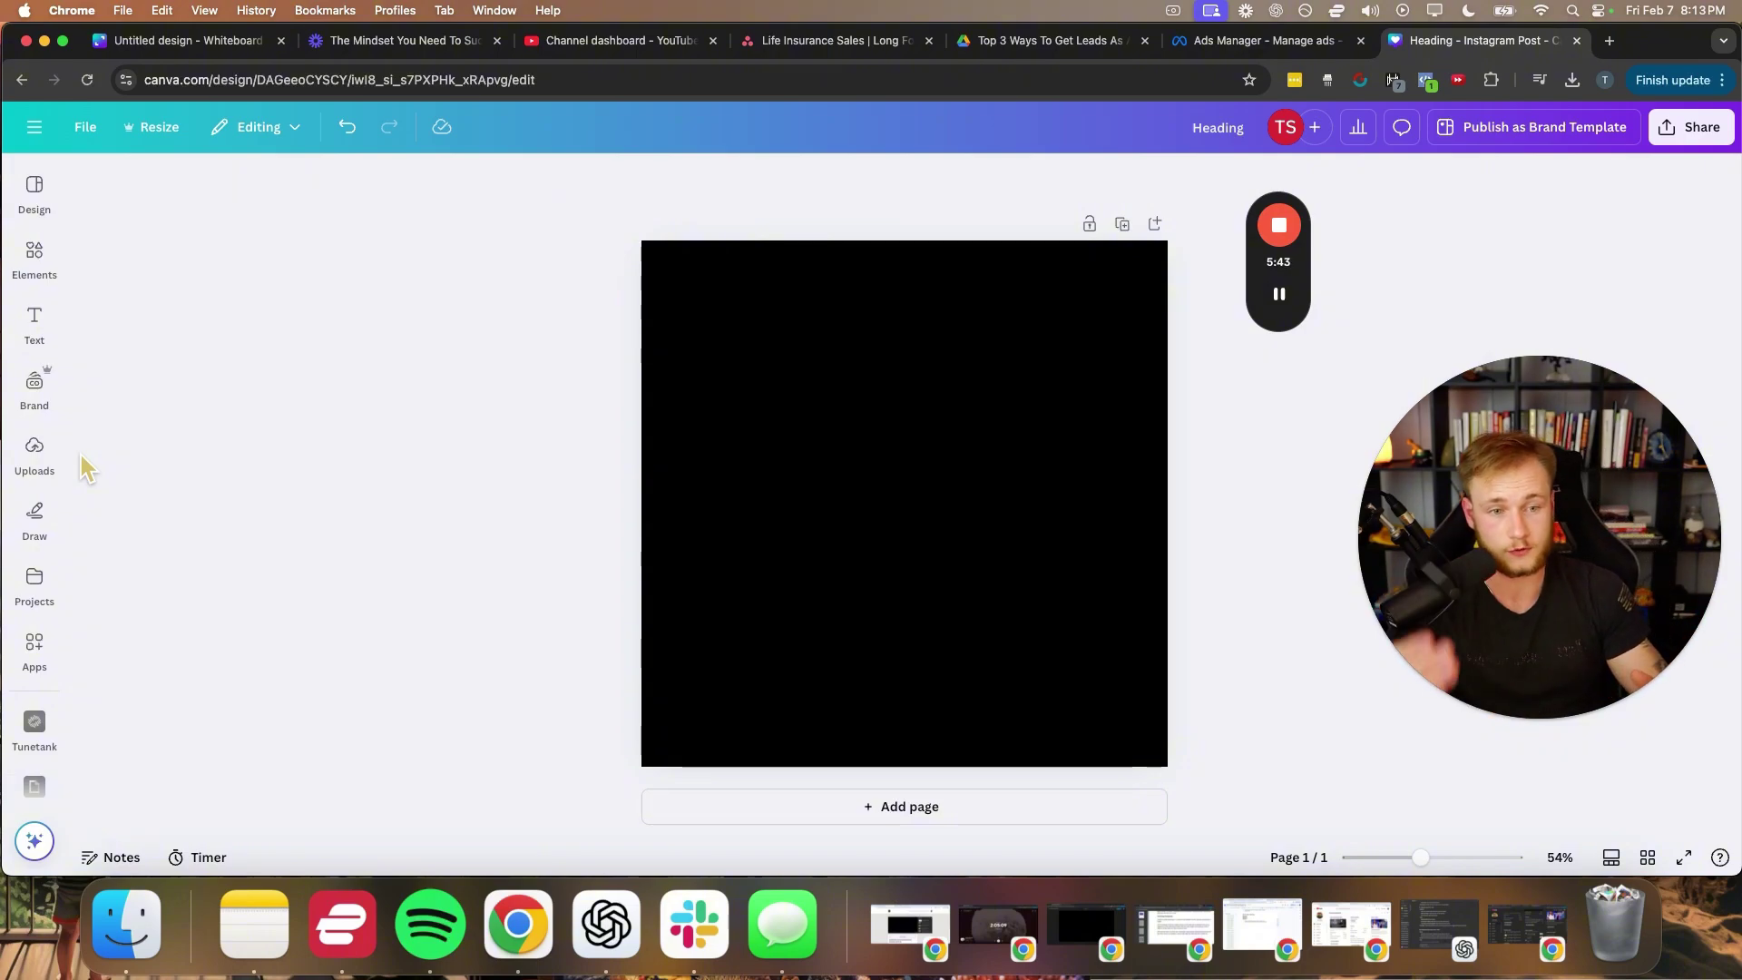
- Add a white heading, enlarge it and place it at the top of the black page
click(1292, 297)
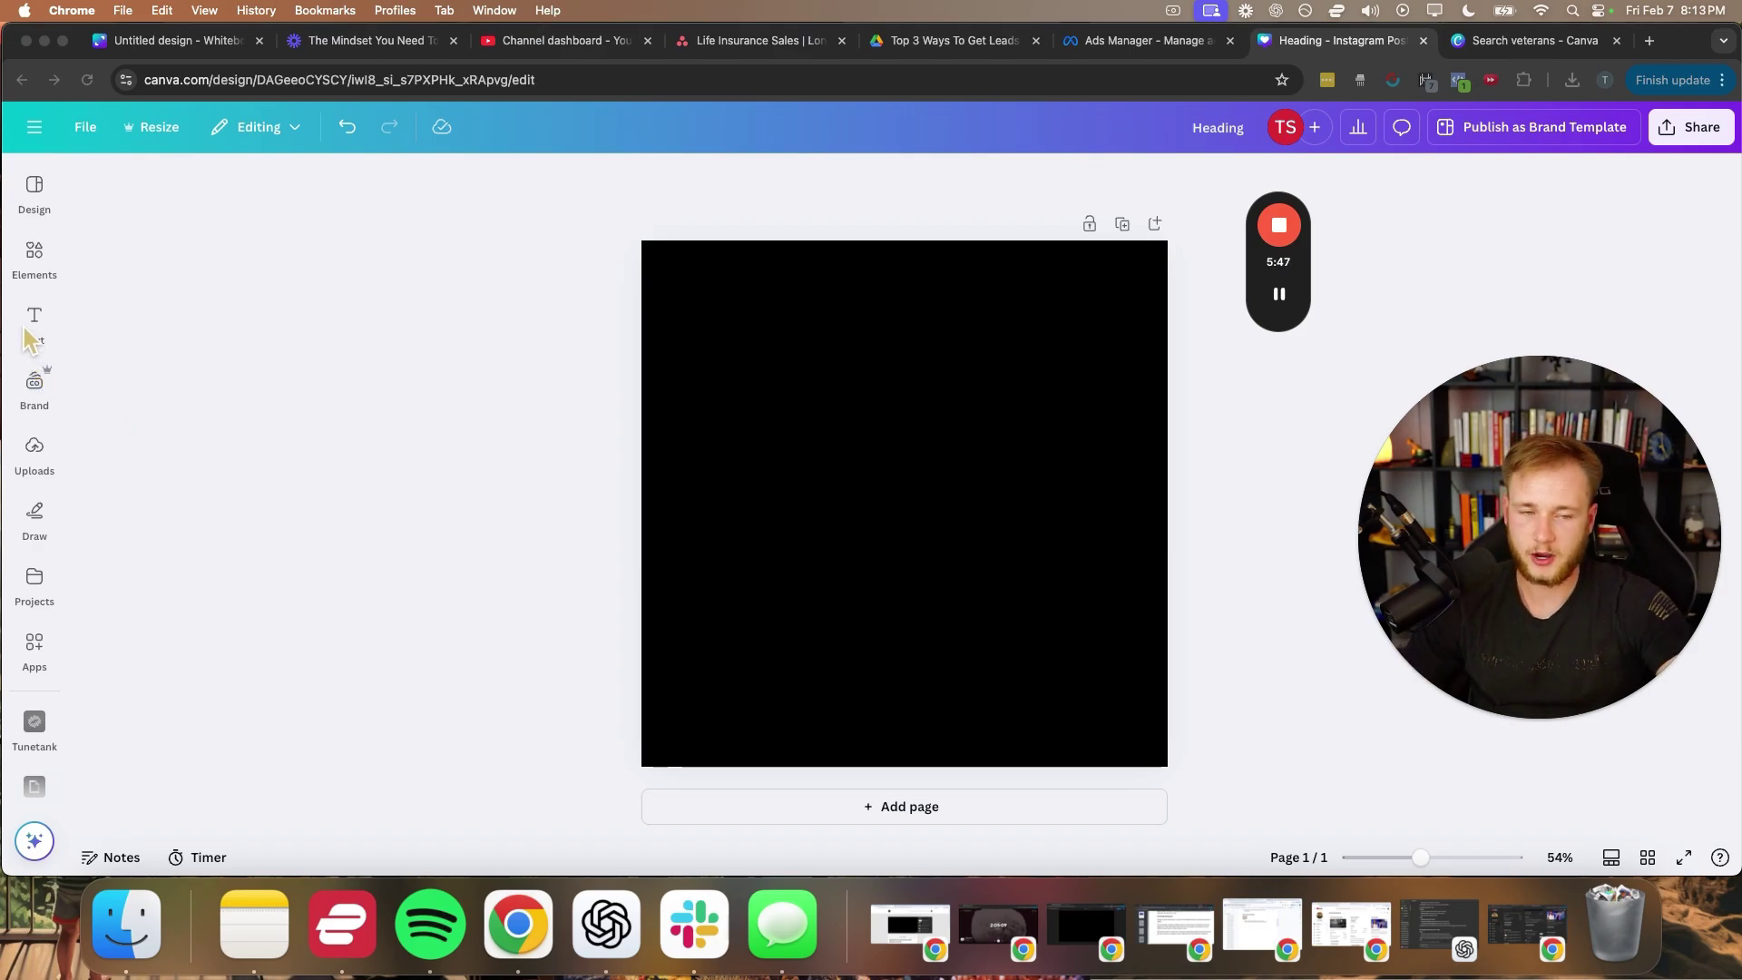
click(34, 320)
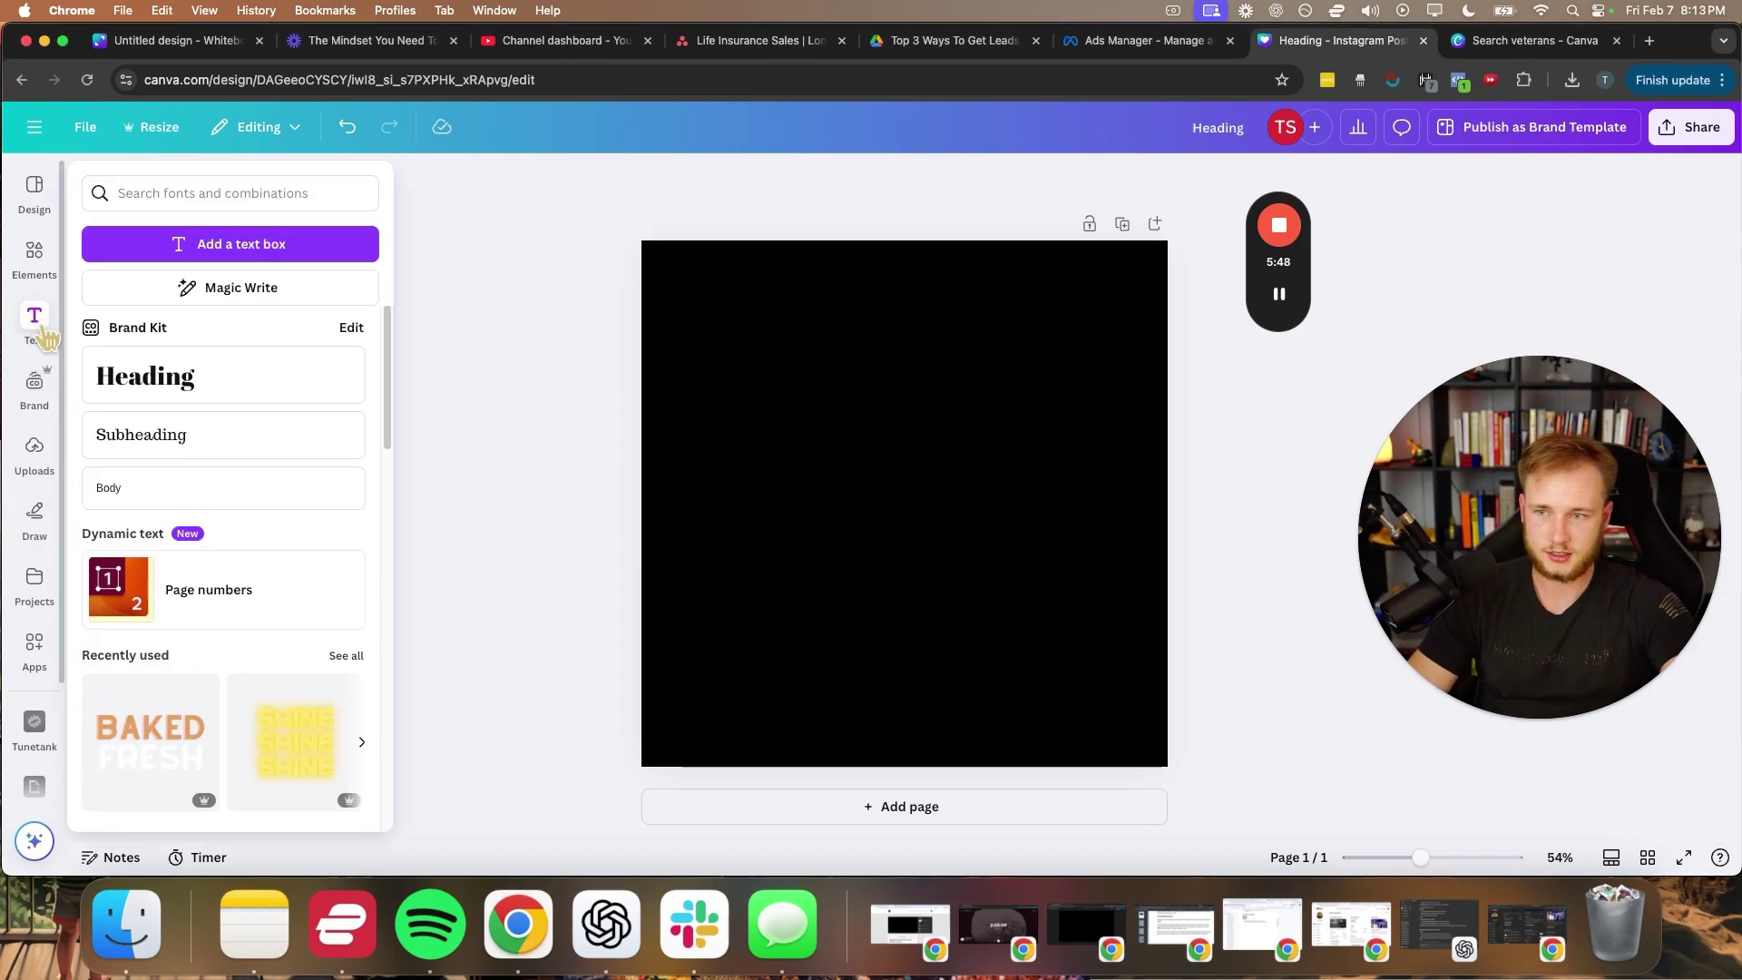
click(152, 377)
drag(853, 485, 781, 427)
click(618, 498)
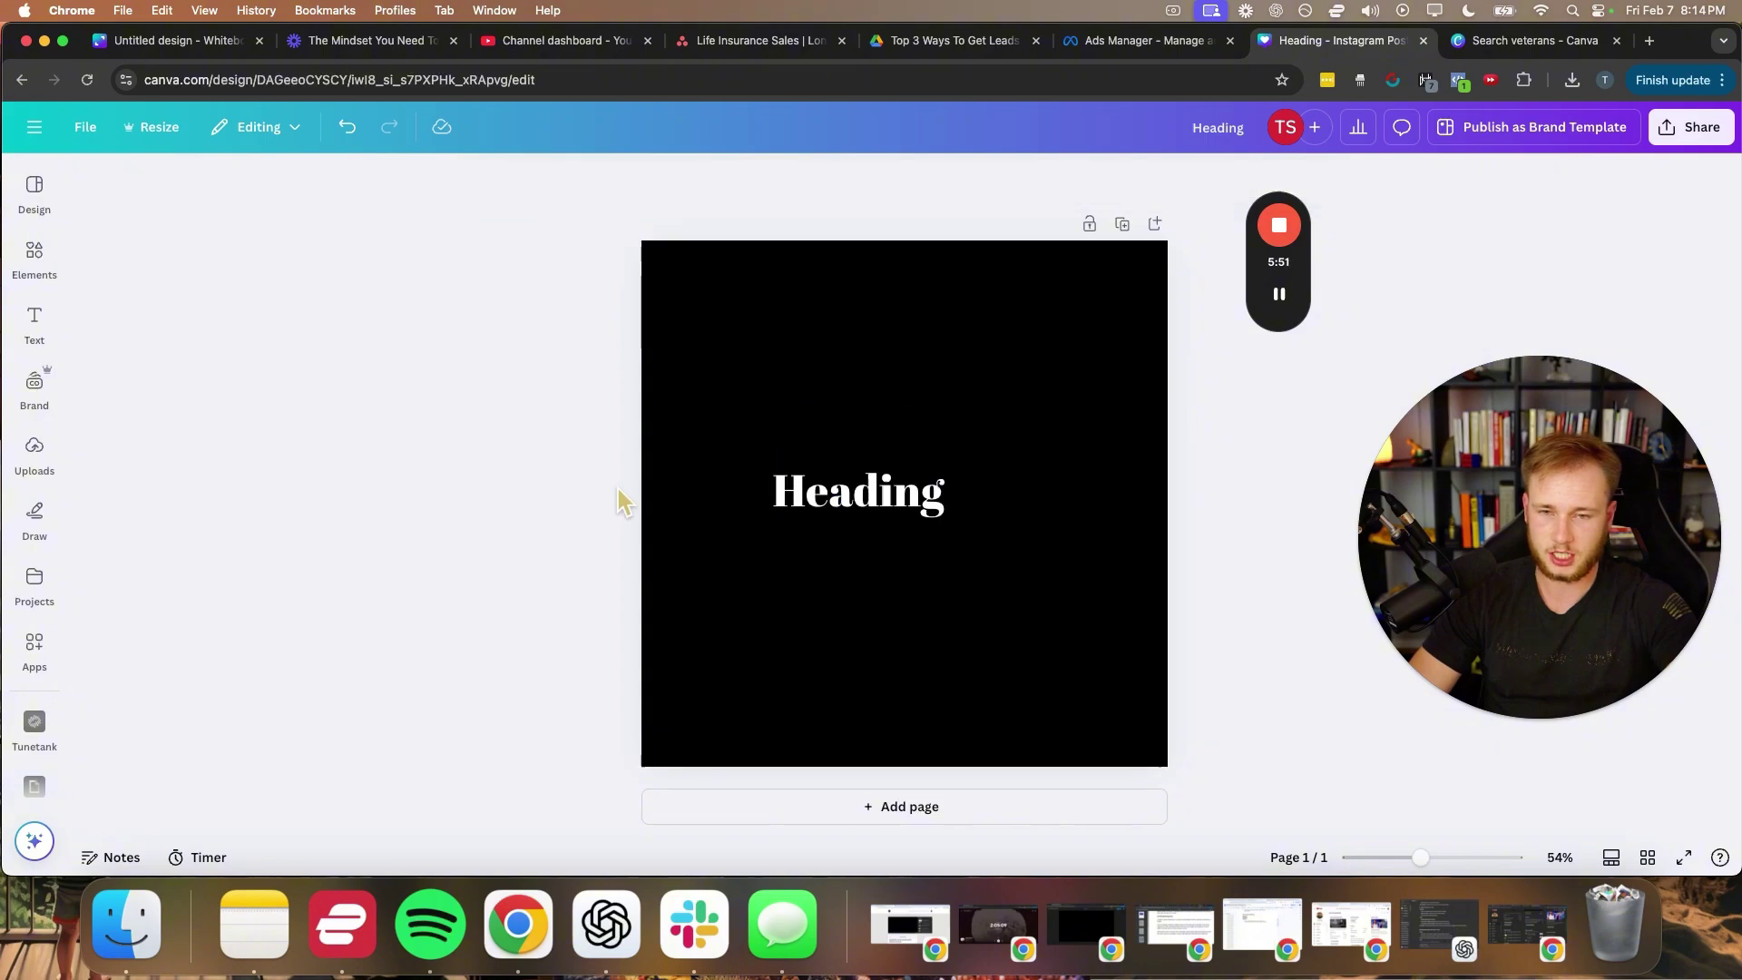
drag(869, 488, 914, 291)
- Set the heading's font to Lato Black
click(524, 179)
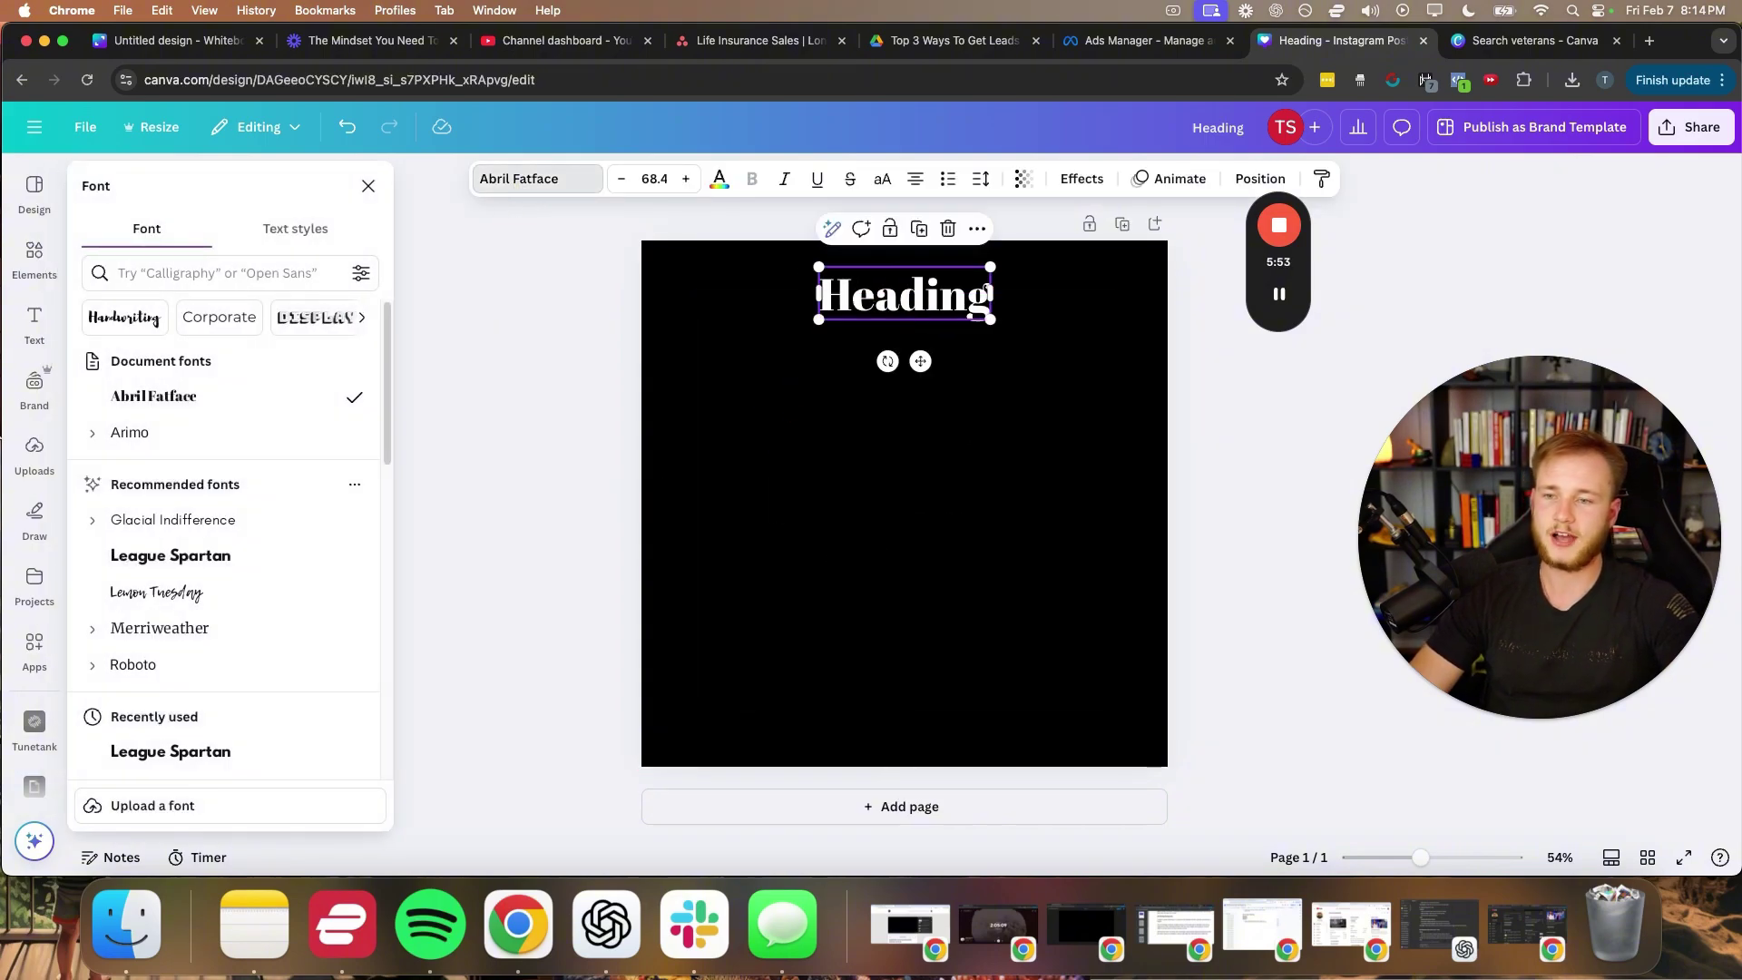
scroll(127, 670, down, 3)
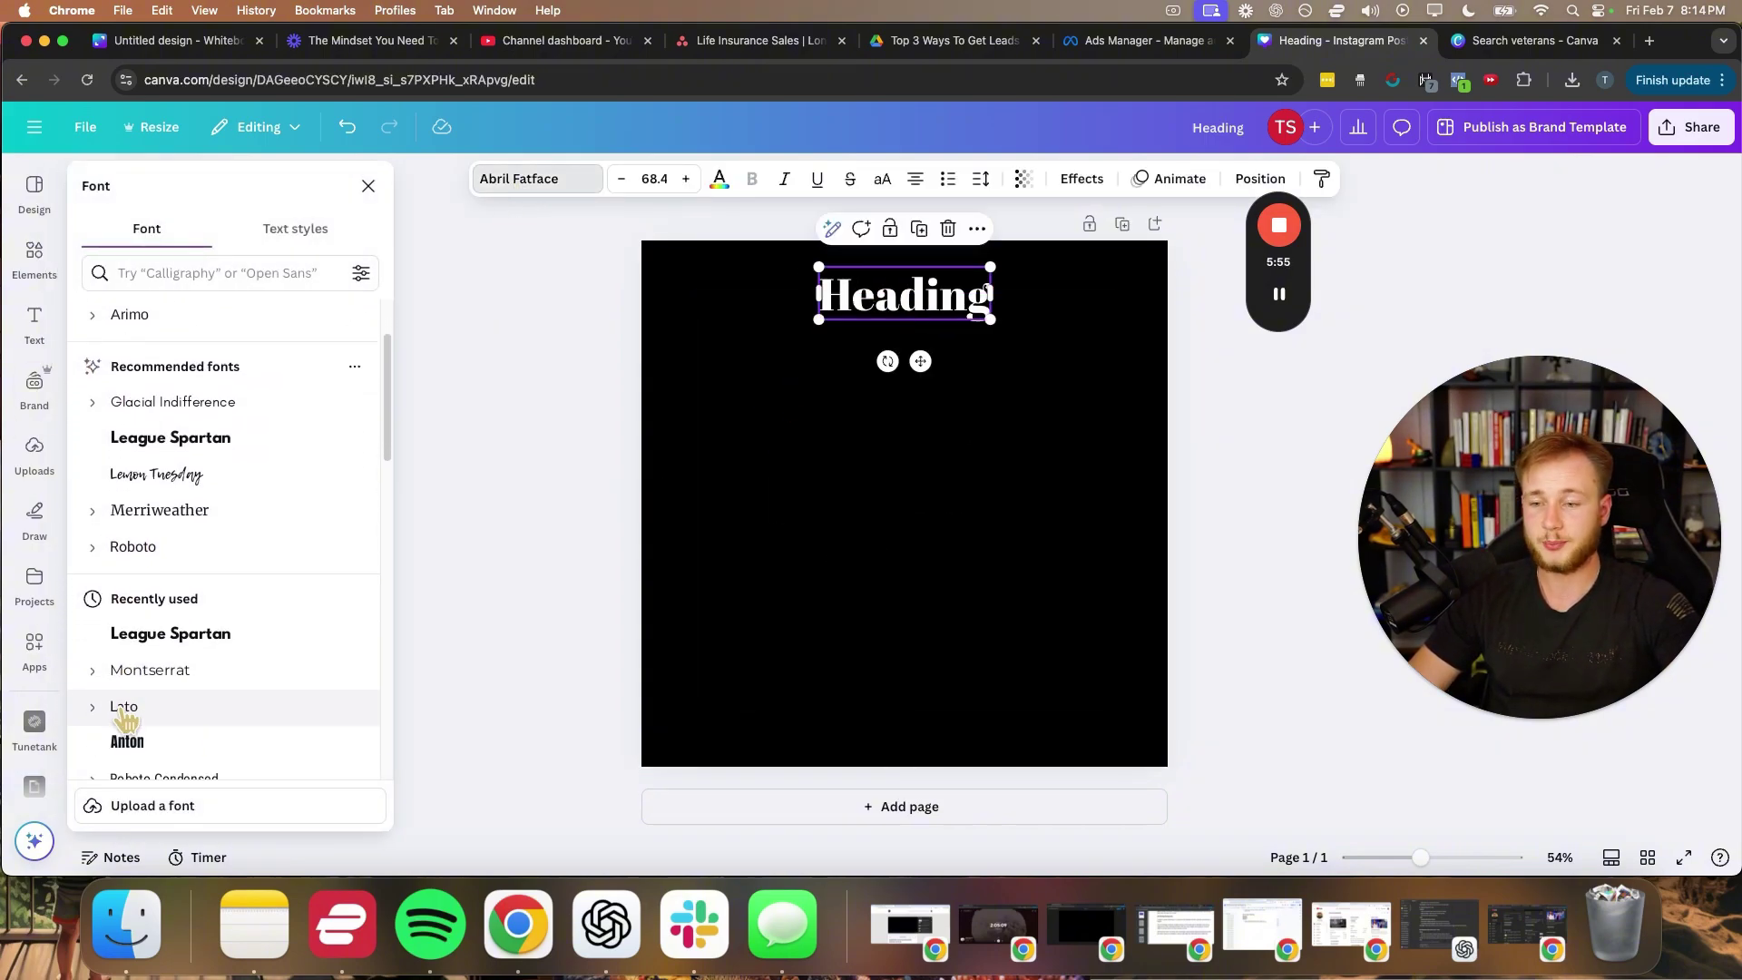
click(93, 695)
scroll(245, 719, down, 5)
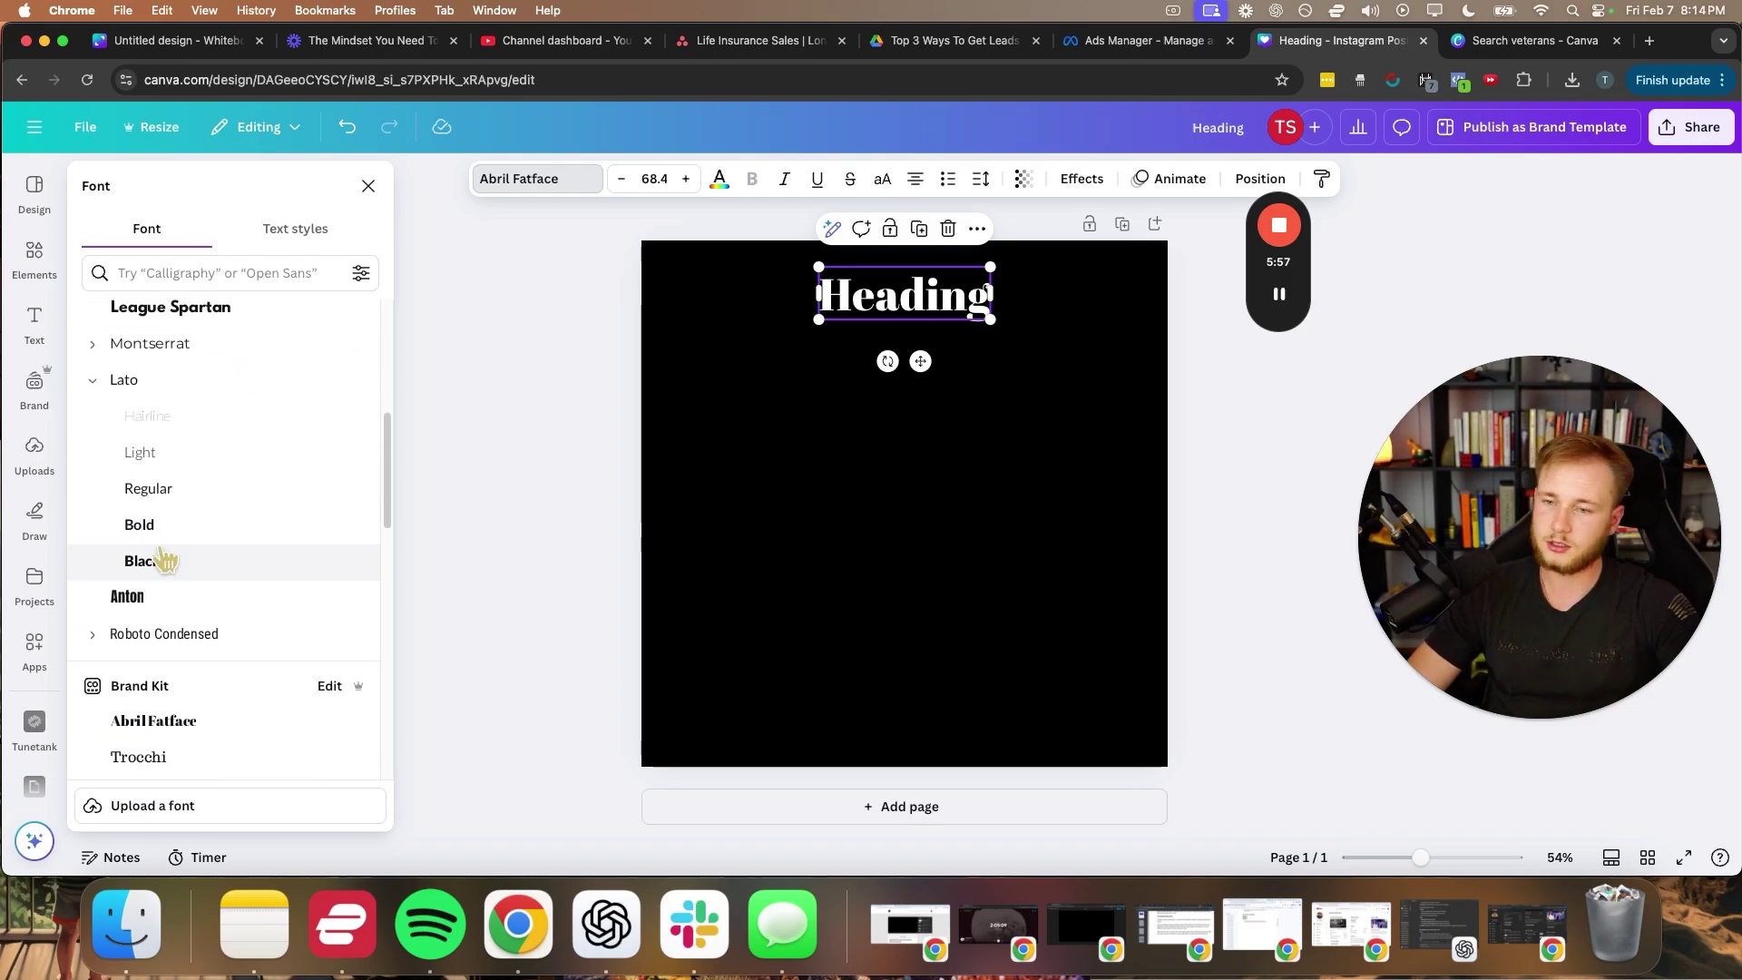
click(159, 561)
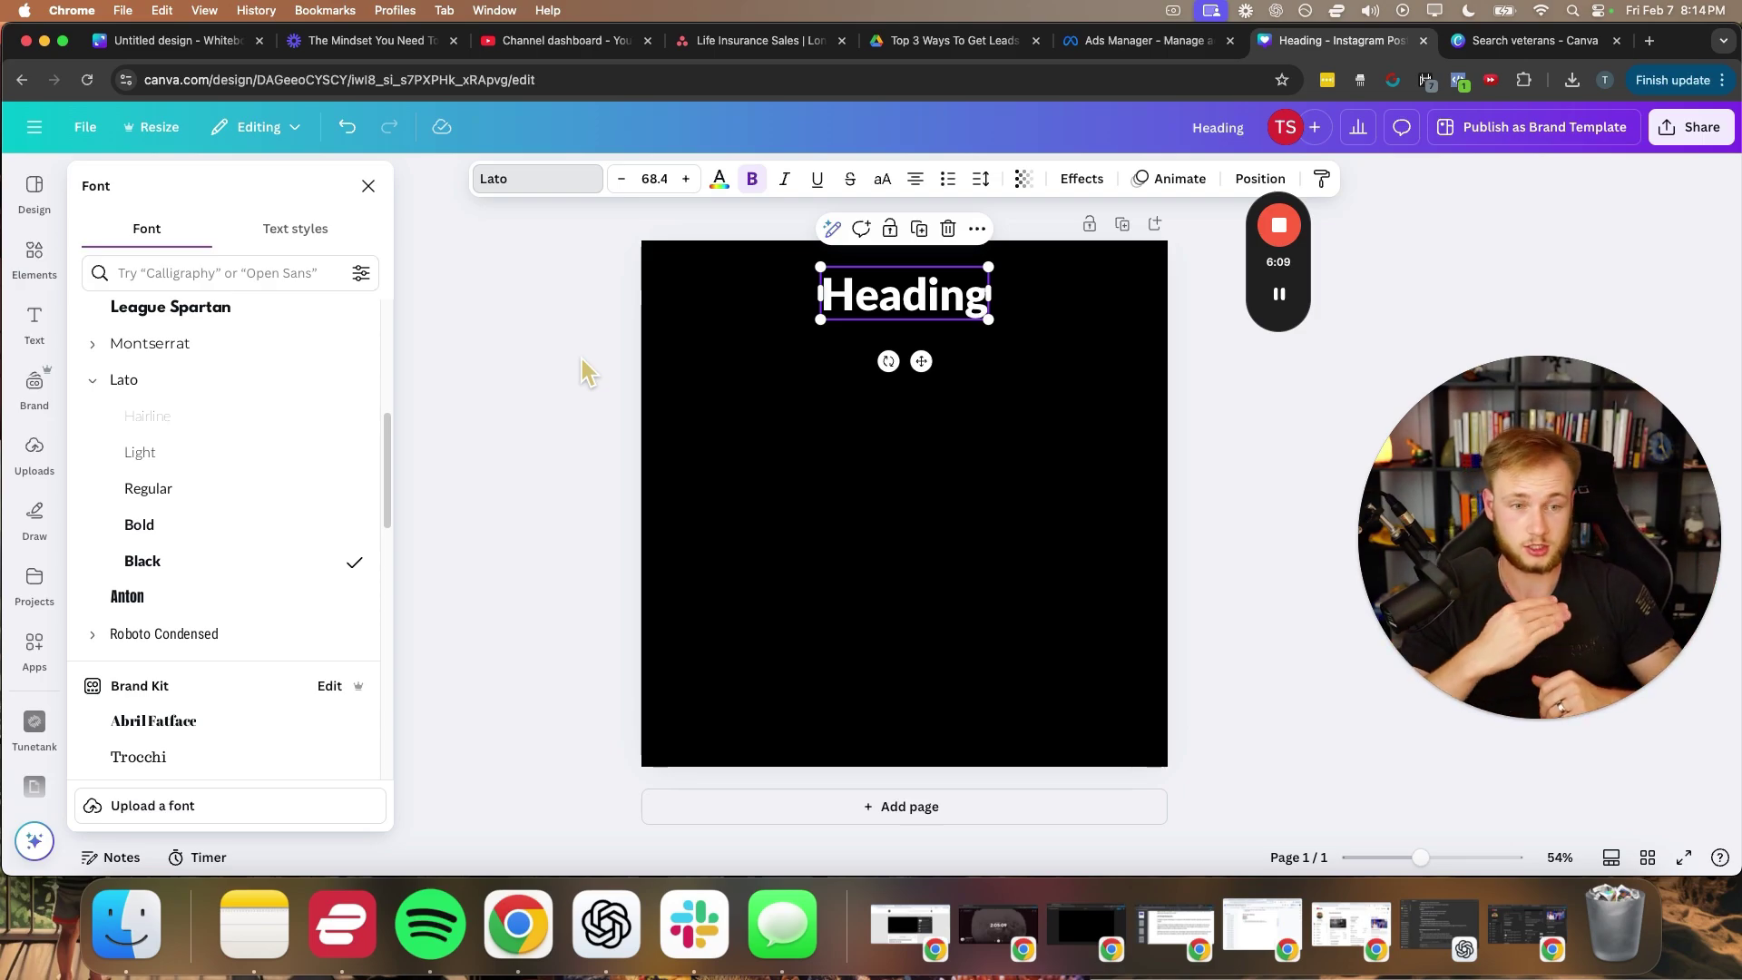
- Replace the heading placeholder text with 'Veterans'
double_click(868, 285)
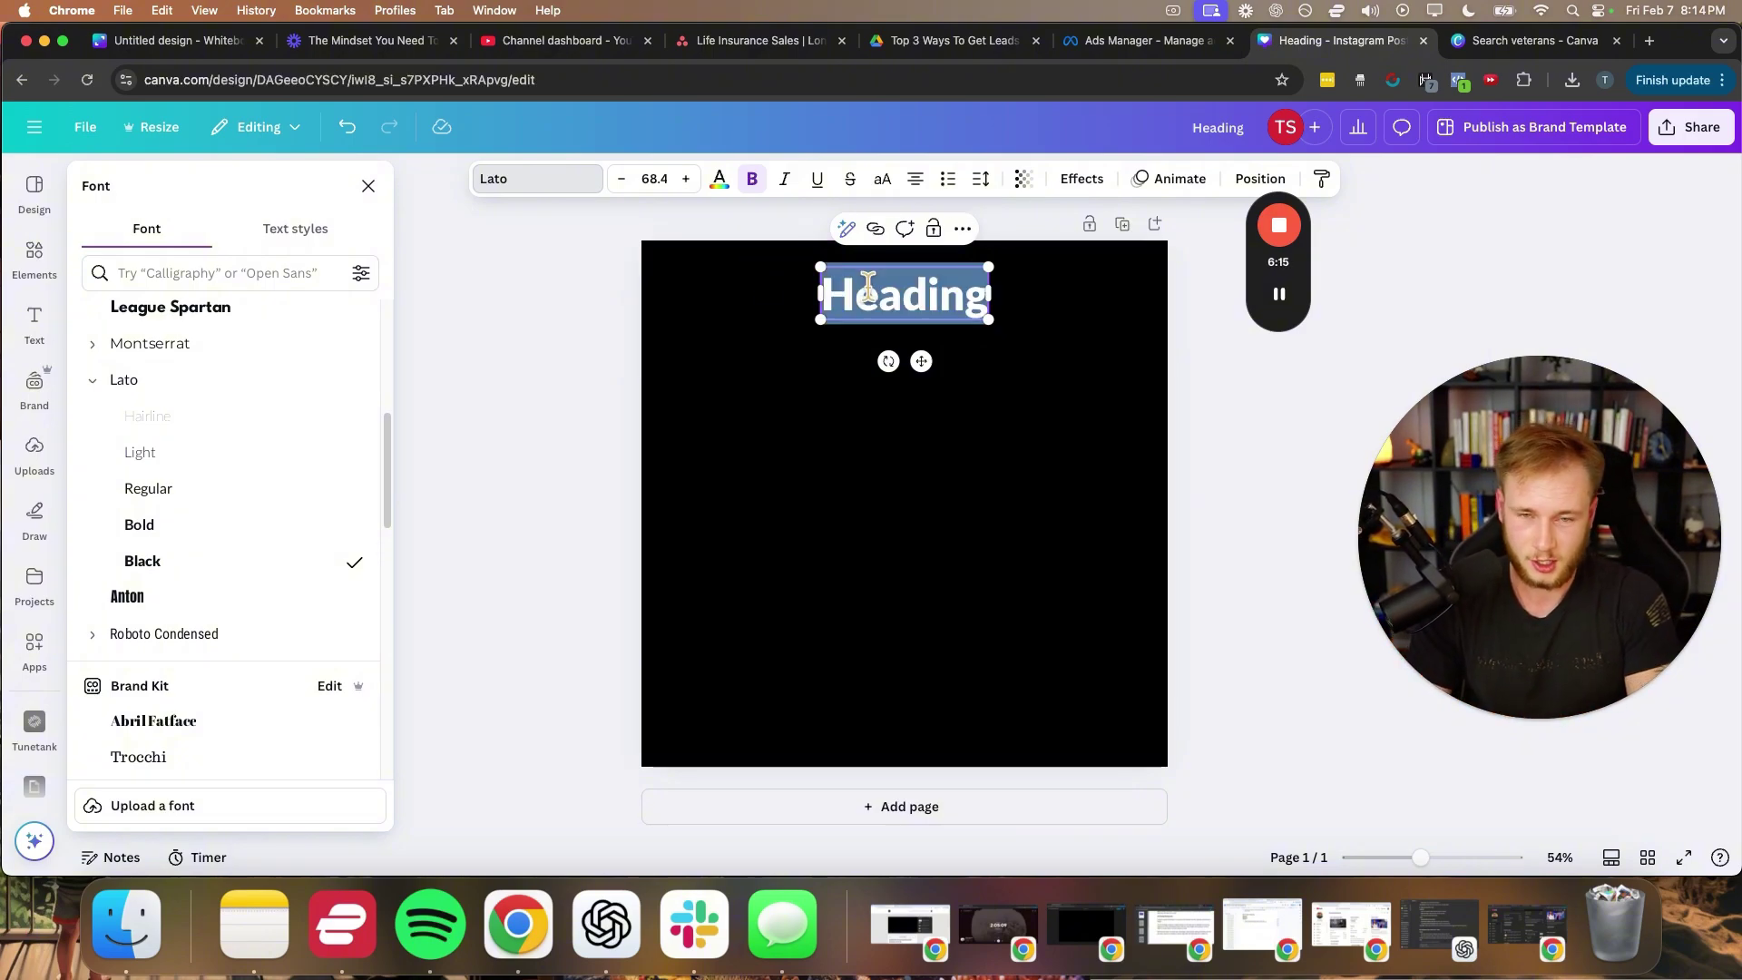
text(Veterans)
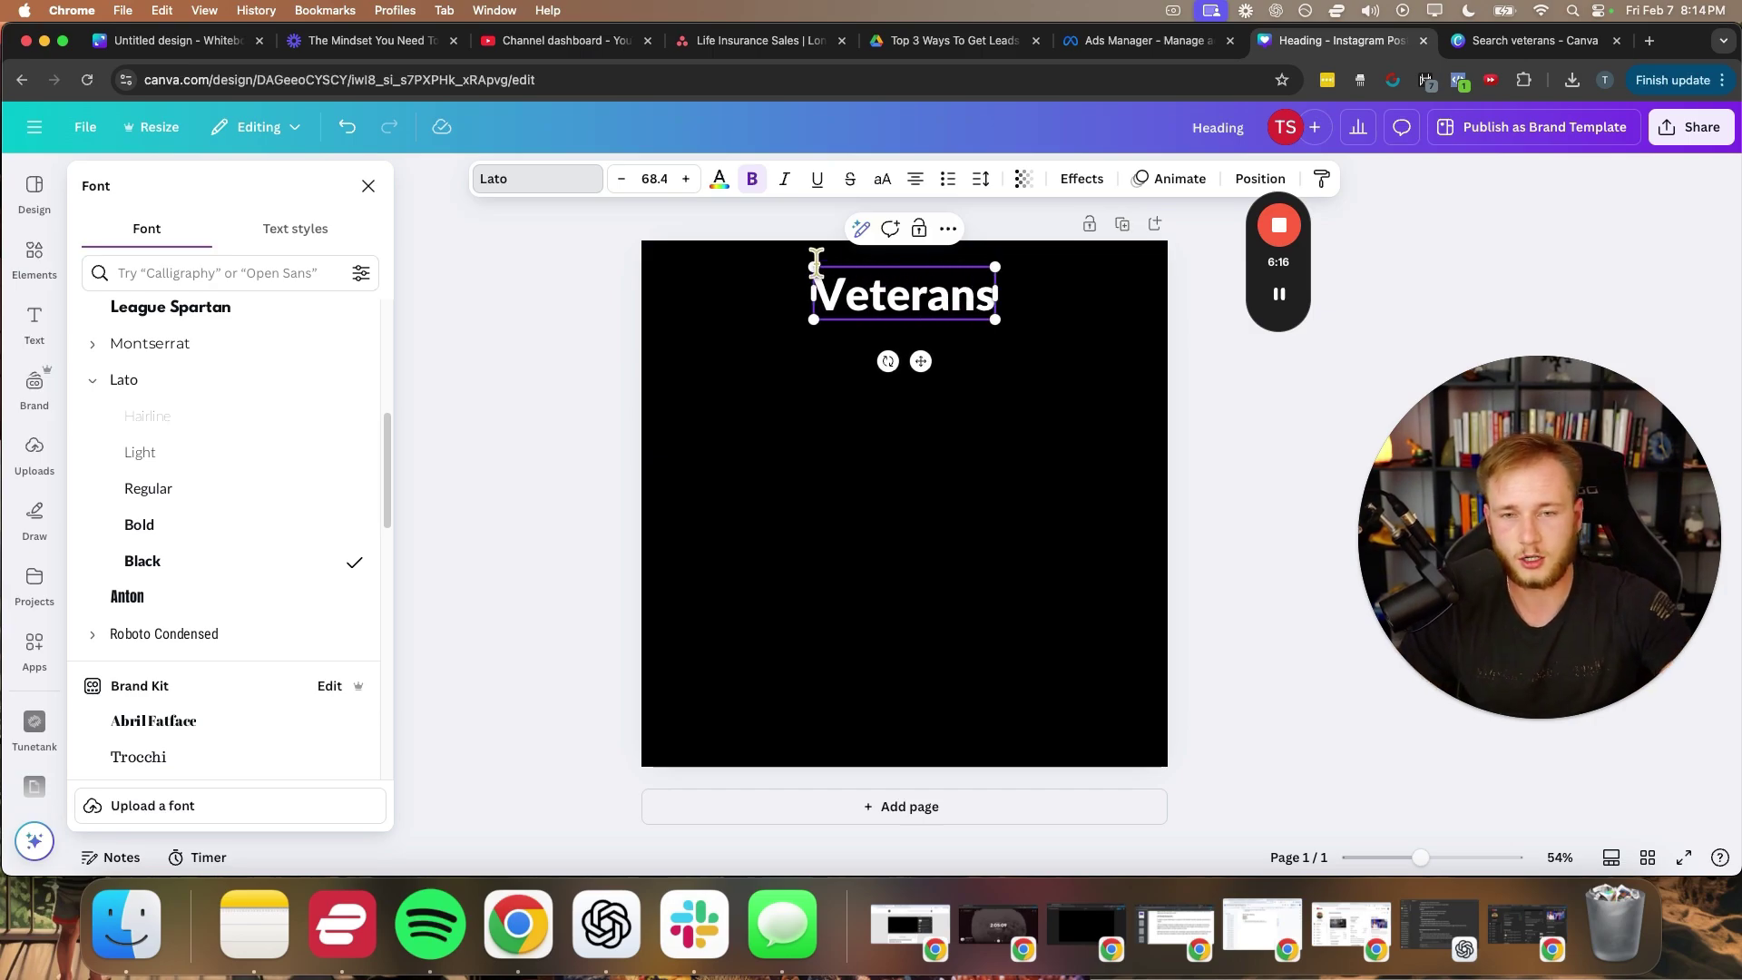
click(626, 336)
- Enlarge 'Veterans' to size 113 and centre it horizontally at the top
click(885, 261)
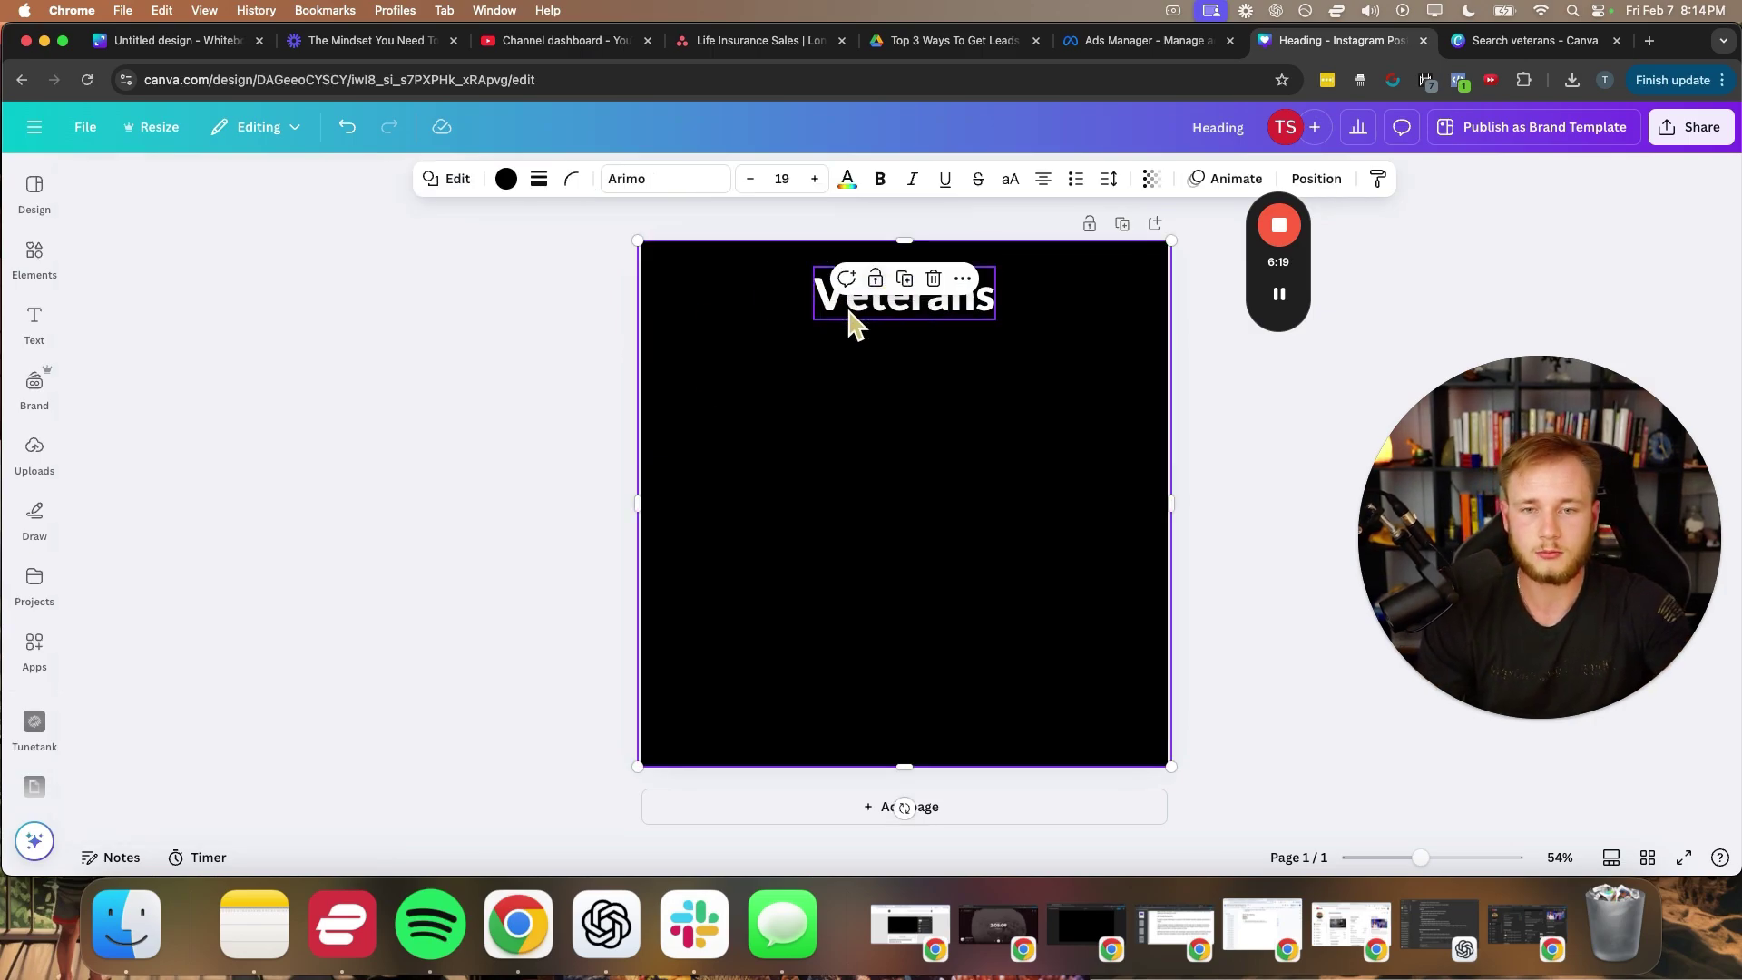
drag(852, 322, 707, 303)
drag(917, 299, 1001, 312)
mouse_move(862, 326)
mouse_down()
mouse_move(913, 311)
mouse_move(894, 330)
mouse_move(886, 303)
mouse_up()
click(549, 363)
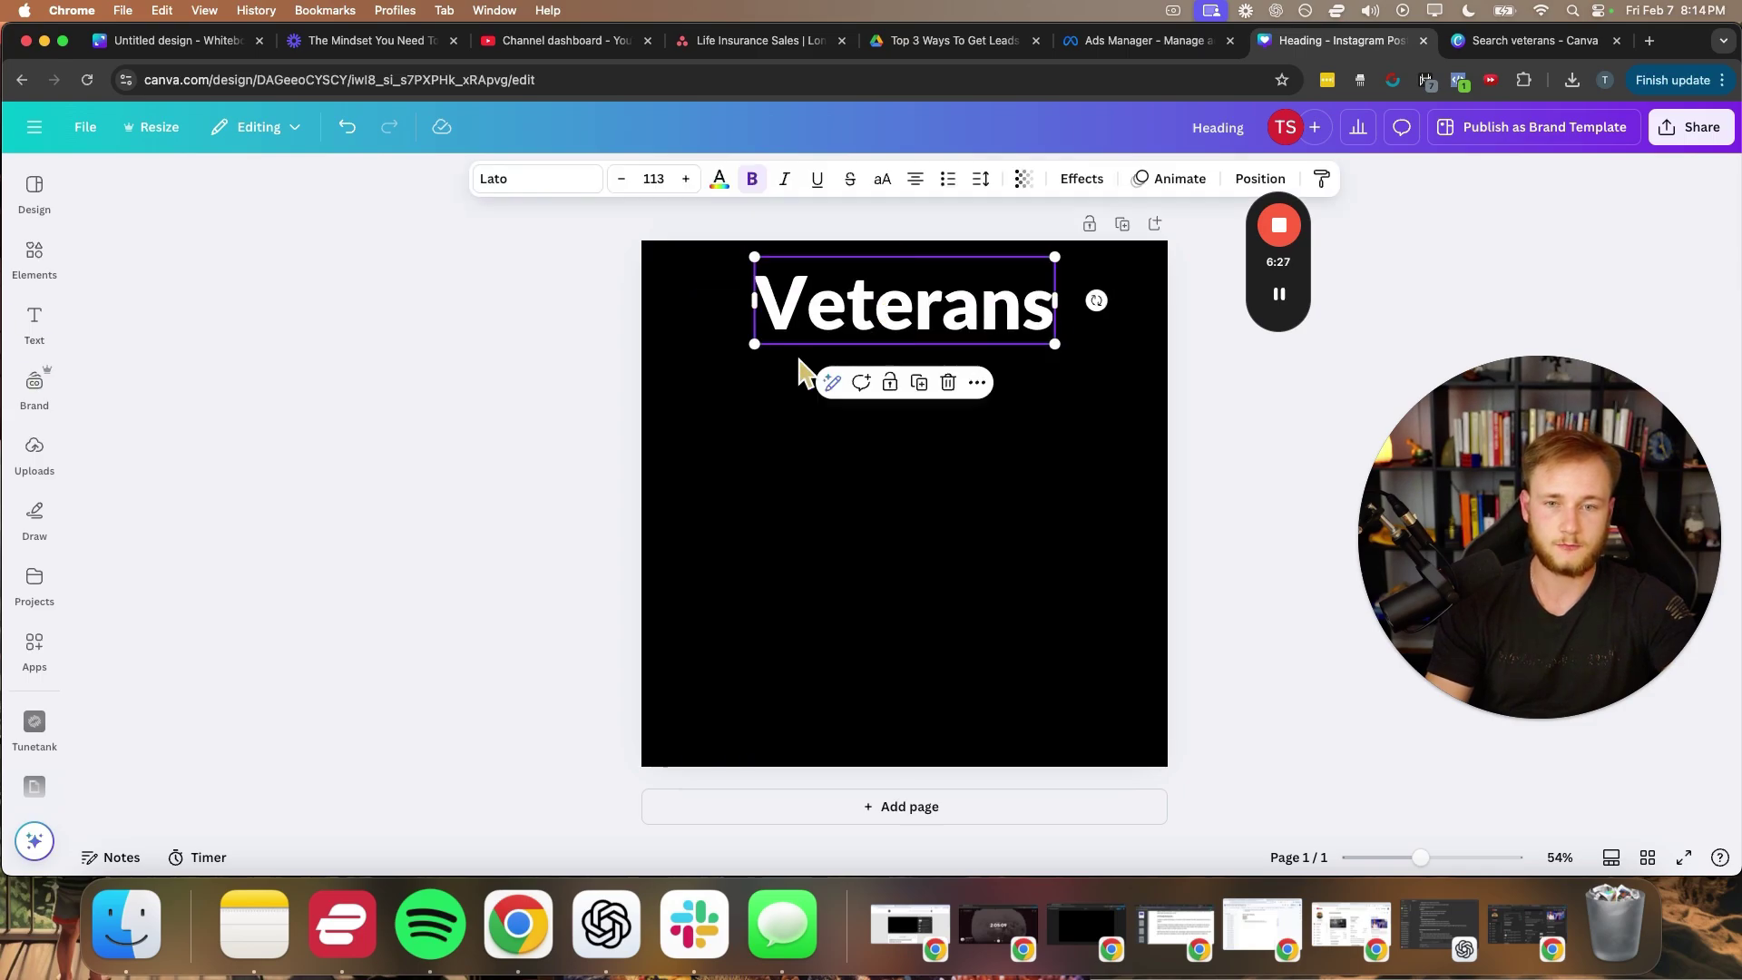
click(567, 392)
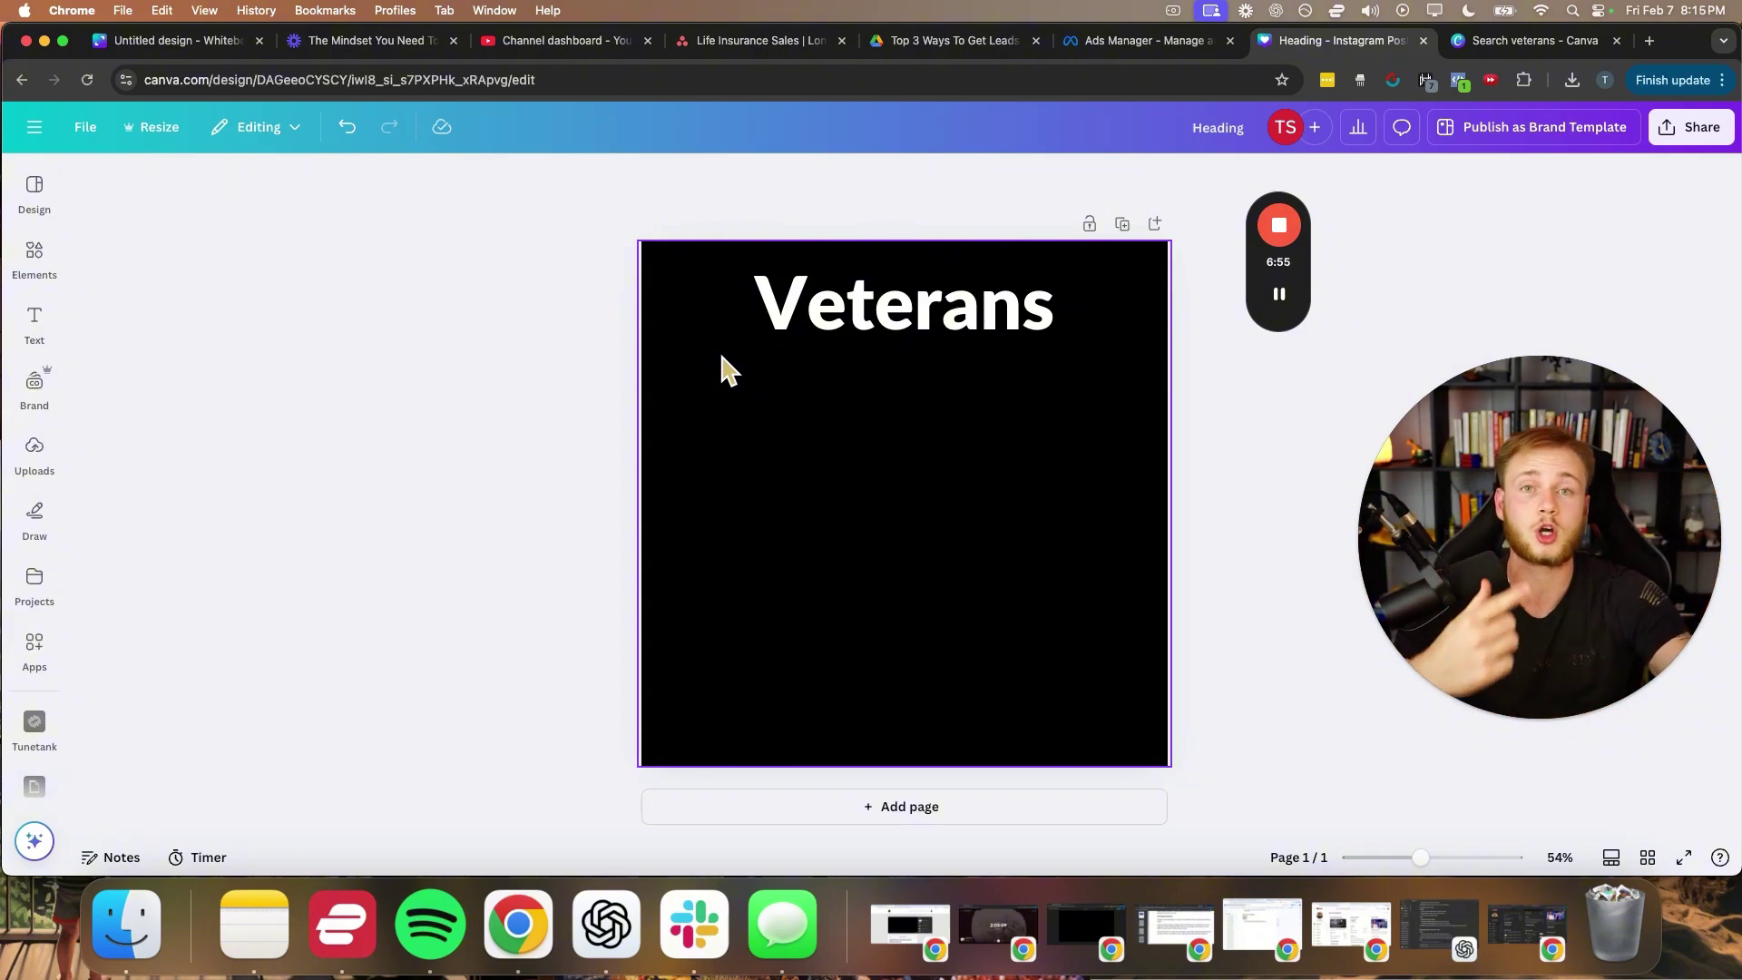
- Duplicate the Veterans heading directly below the original and select the copy's text
click(789, 327)
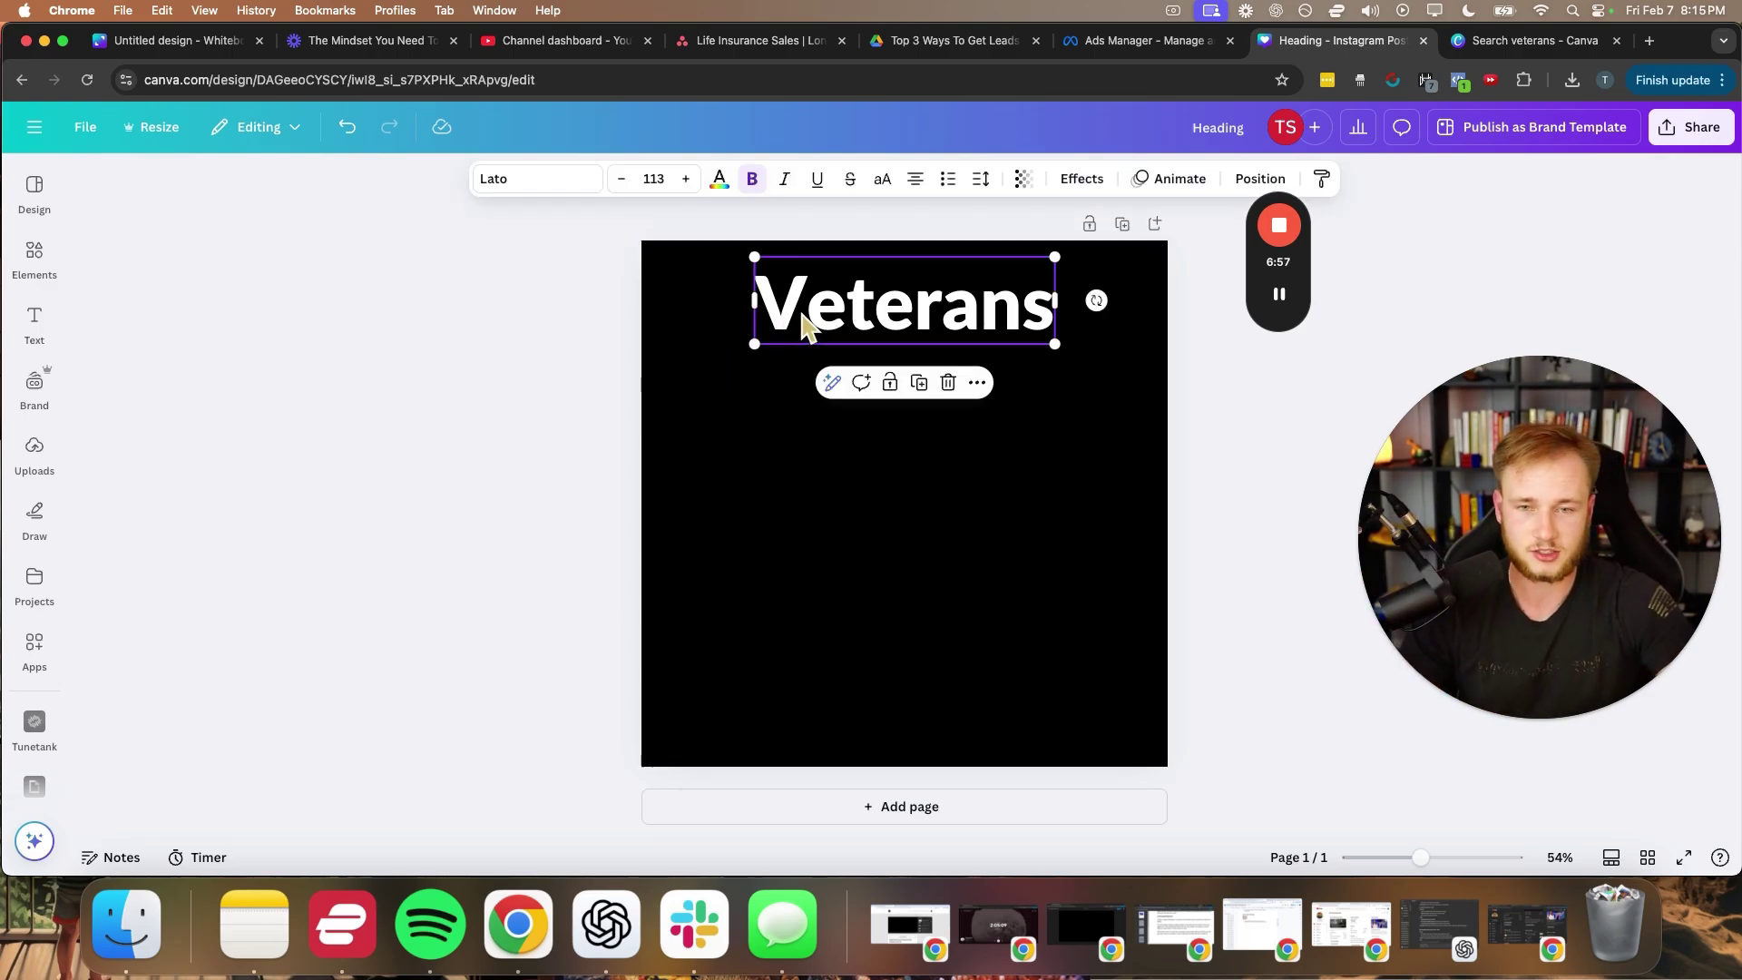
click(581, 361)
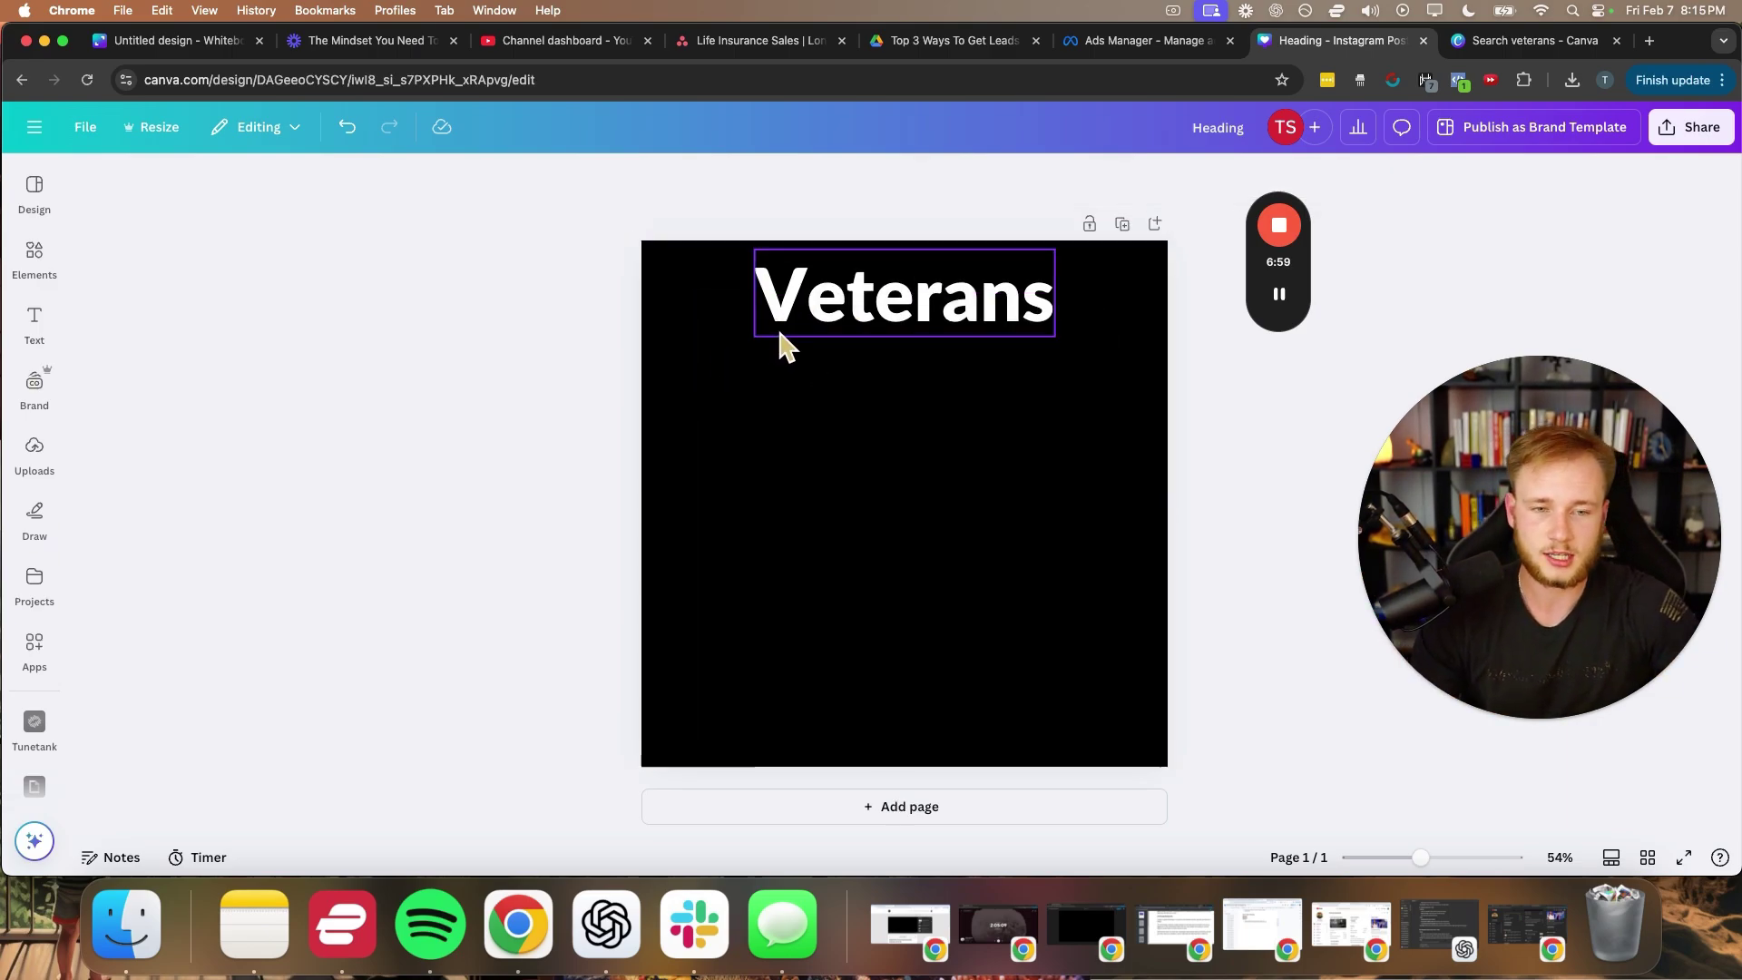
click(912, 310)
drag(912, 310, 898, 391)
double_click(895, 391)
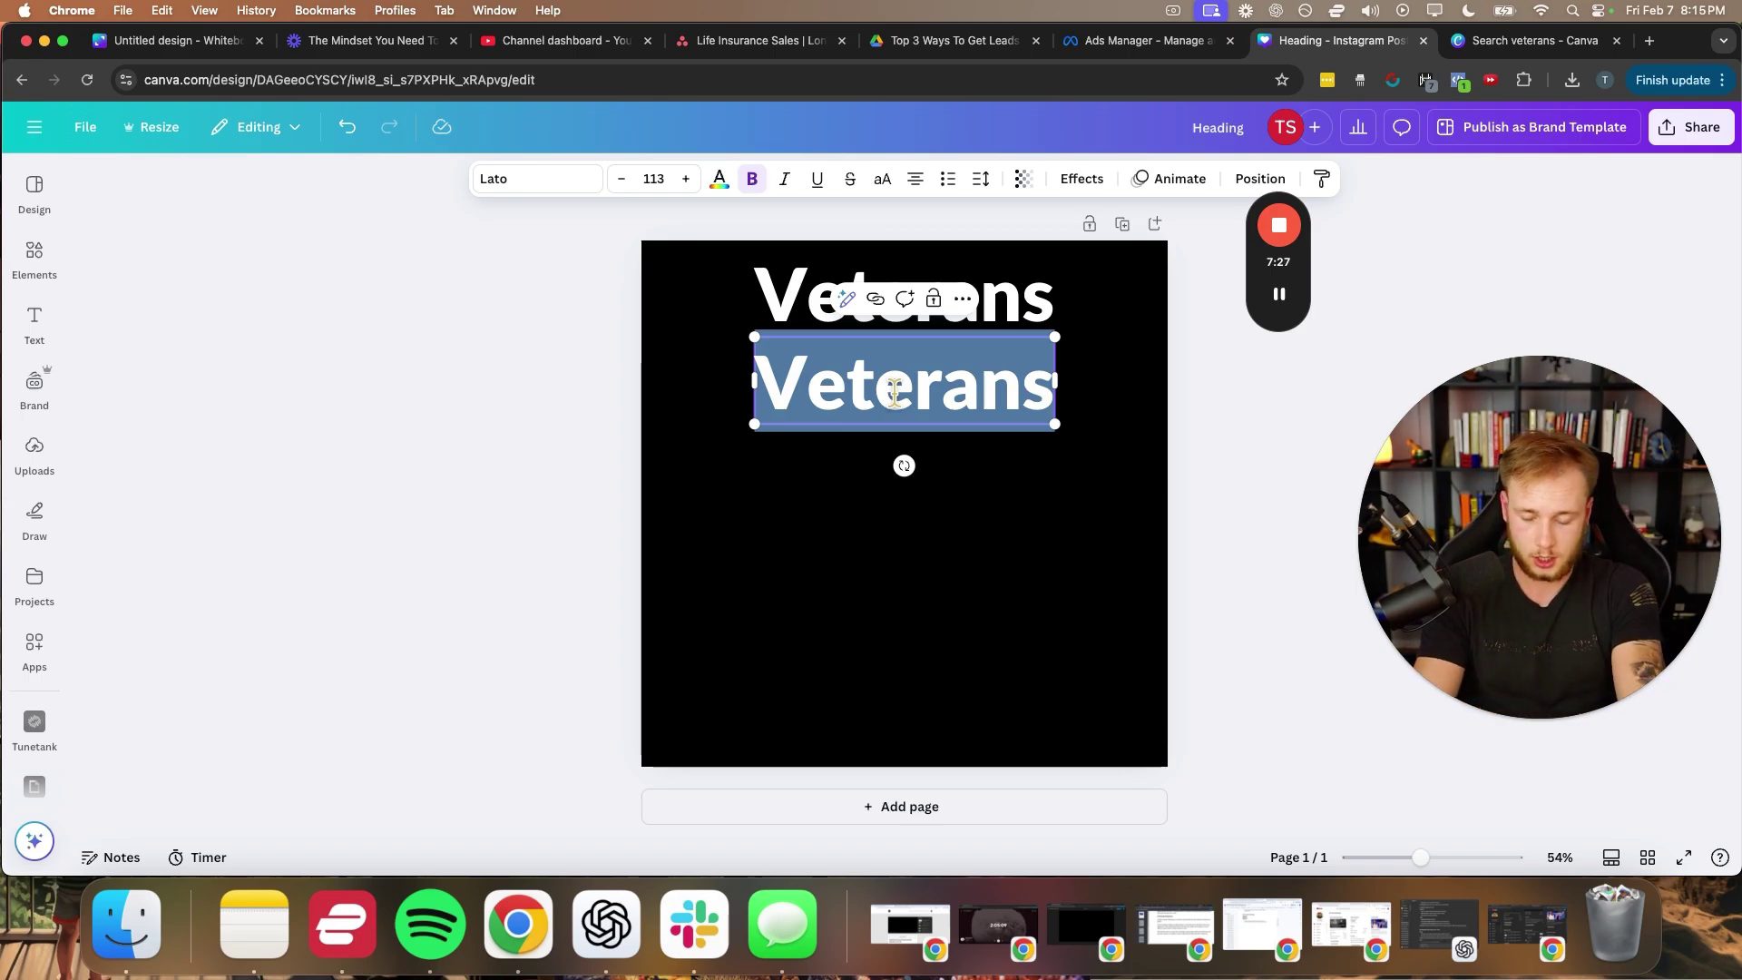
- Retype the copy as 'BAD NEWS: The VA will only pay' at size 61.9, then switch to ChatGPT
text(BAD)
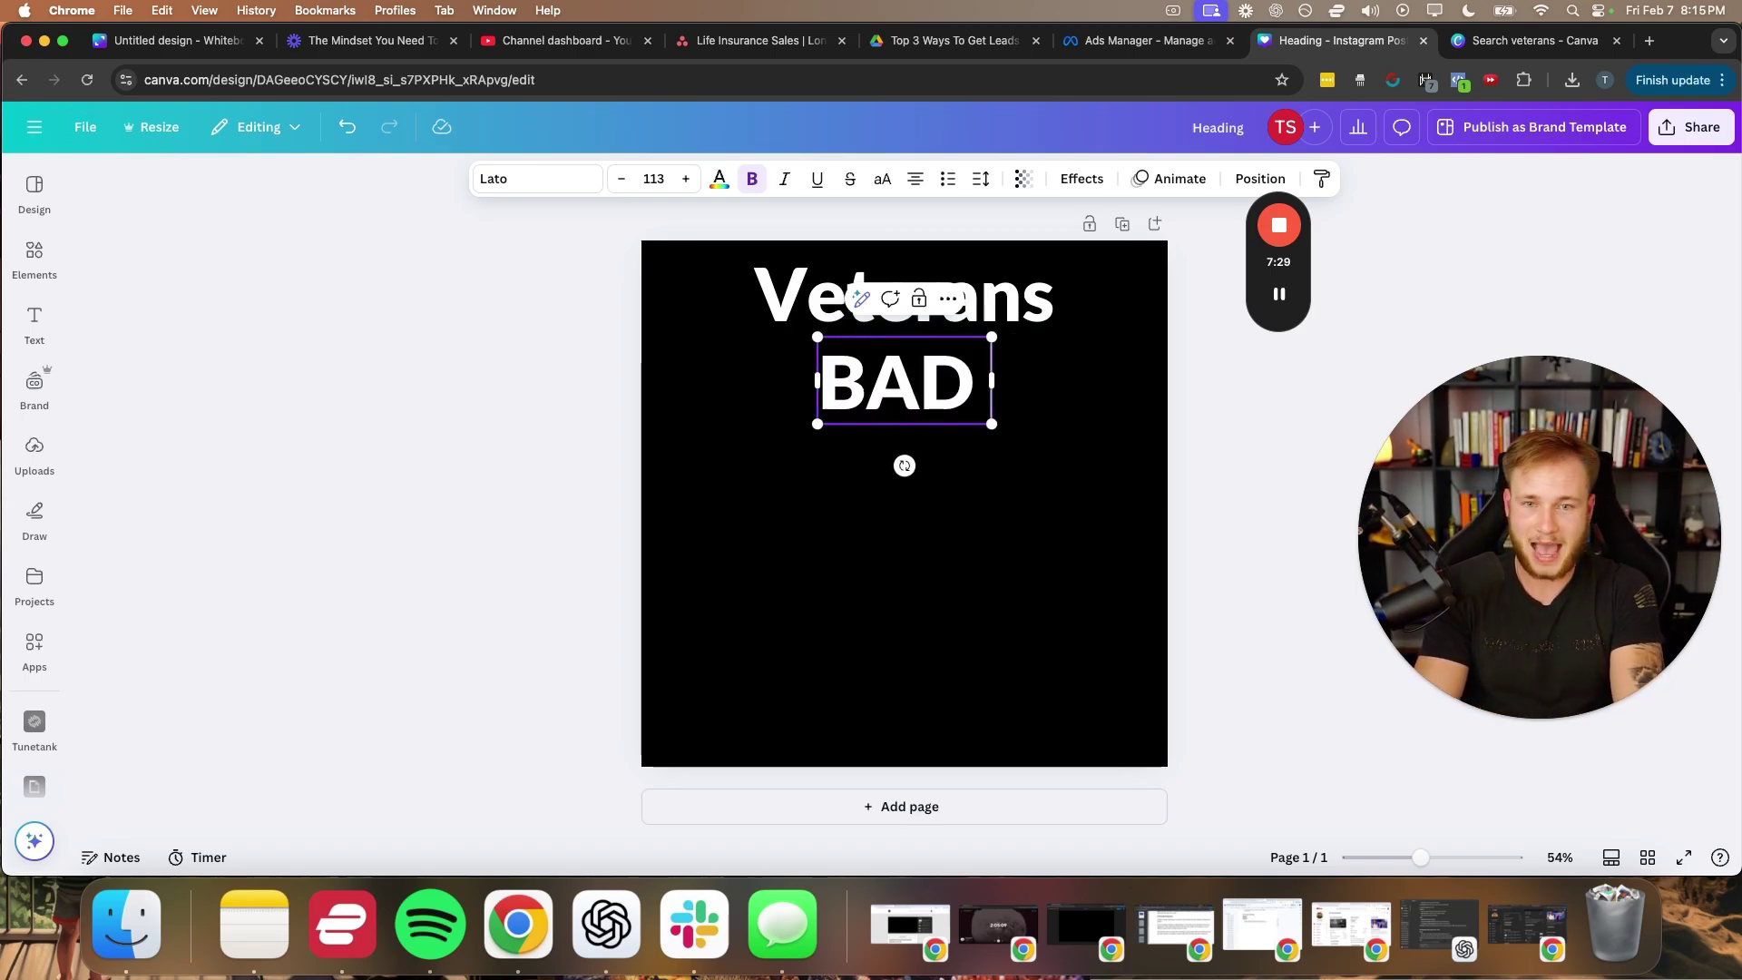
text( NEWS:)
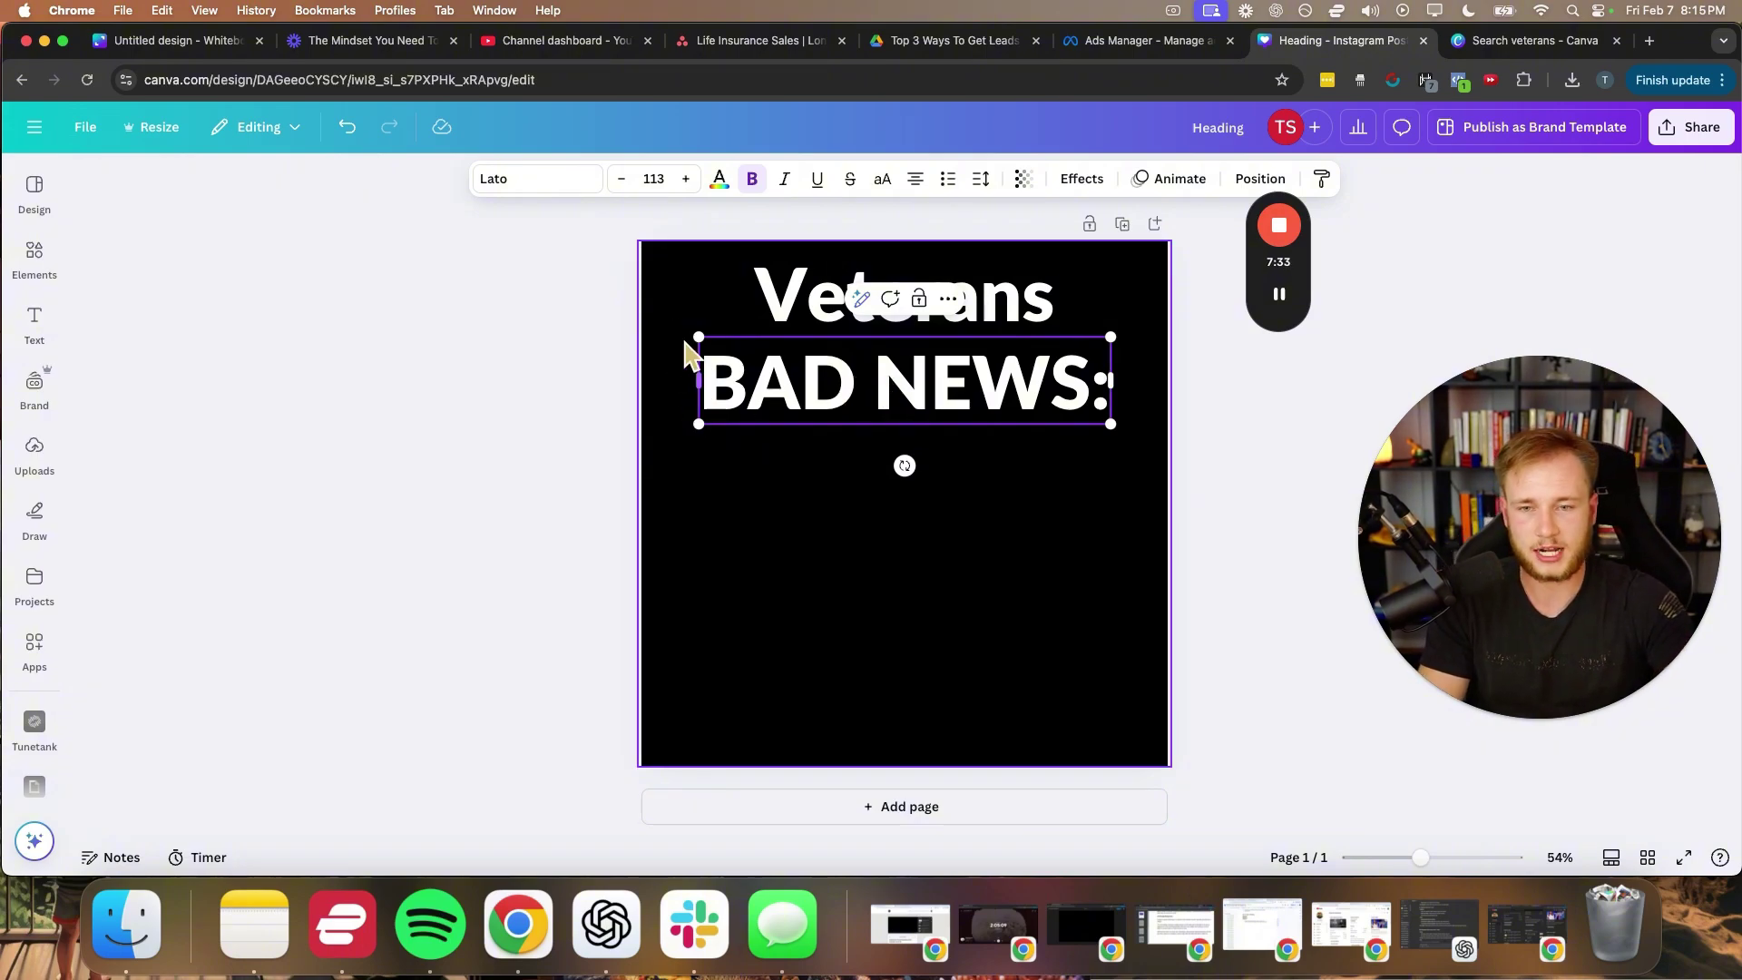
drag(698, 336, 655, 400)
text(THE)
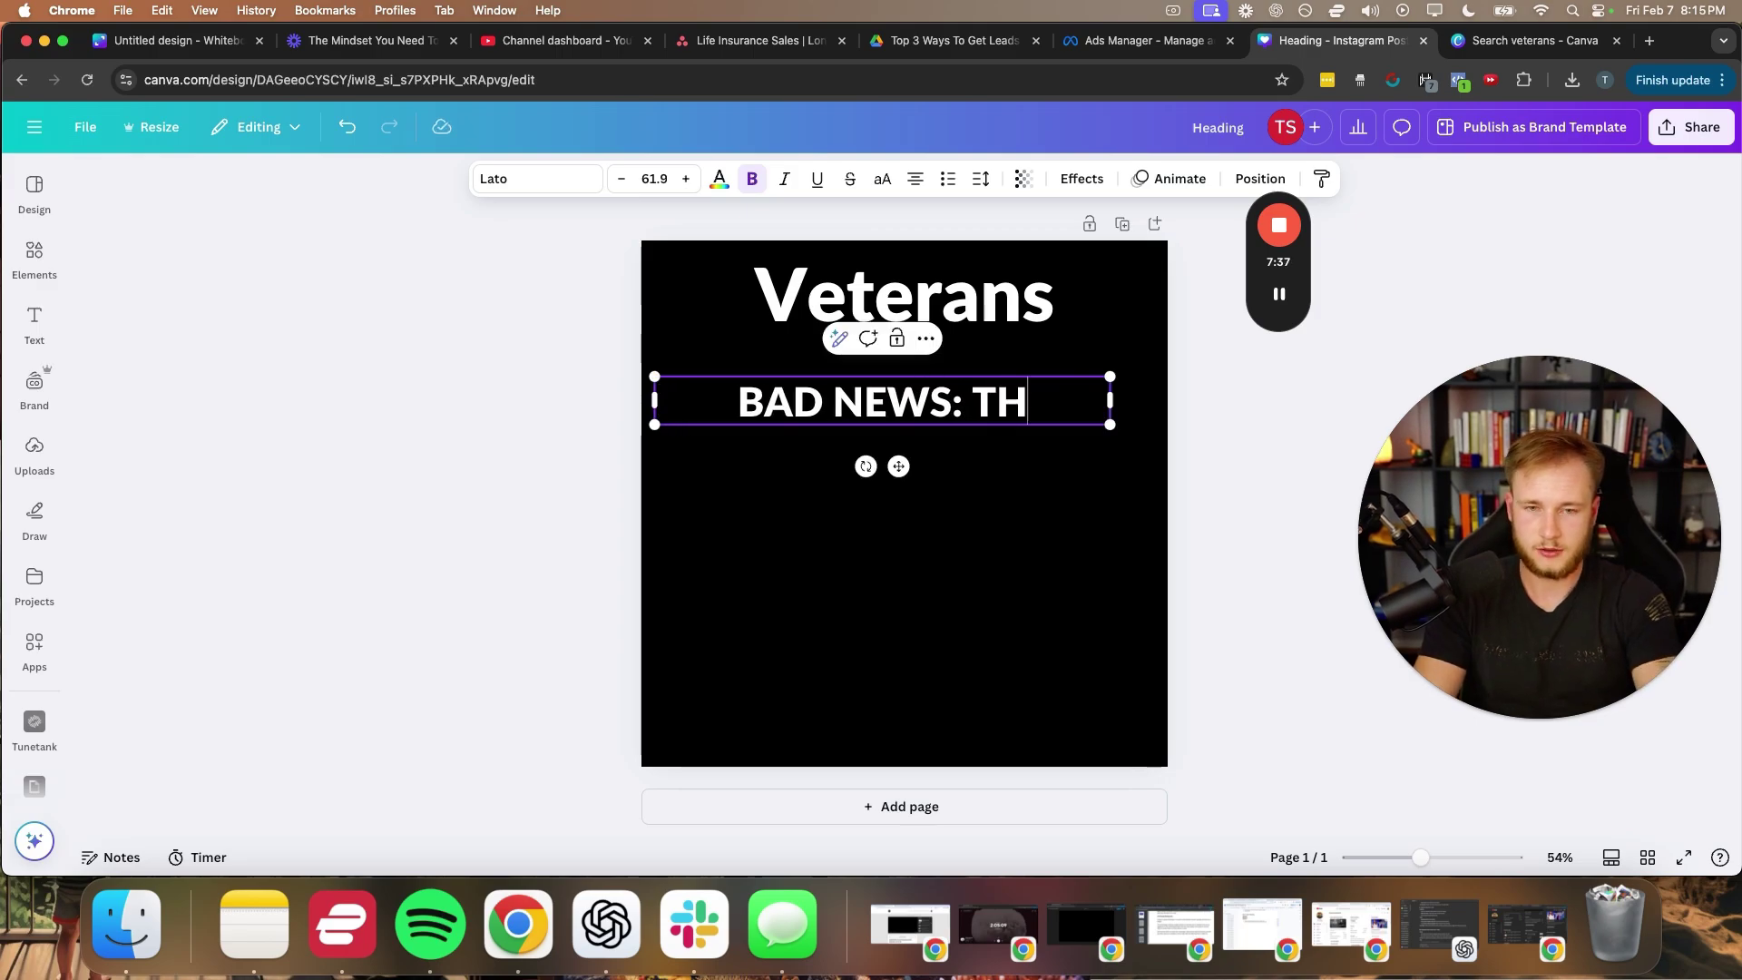
key(BackSpace)
key(BackSpace)
text(he VA)
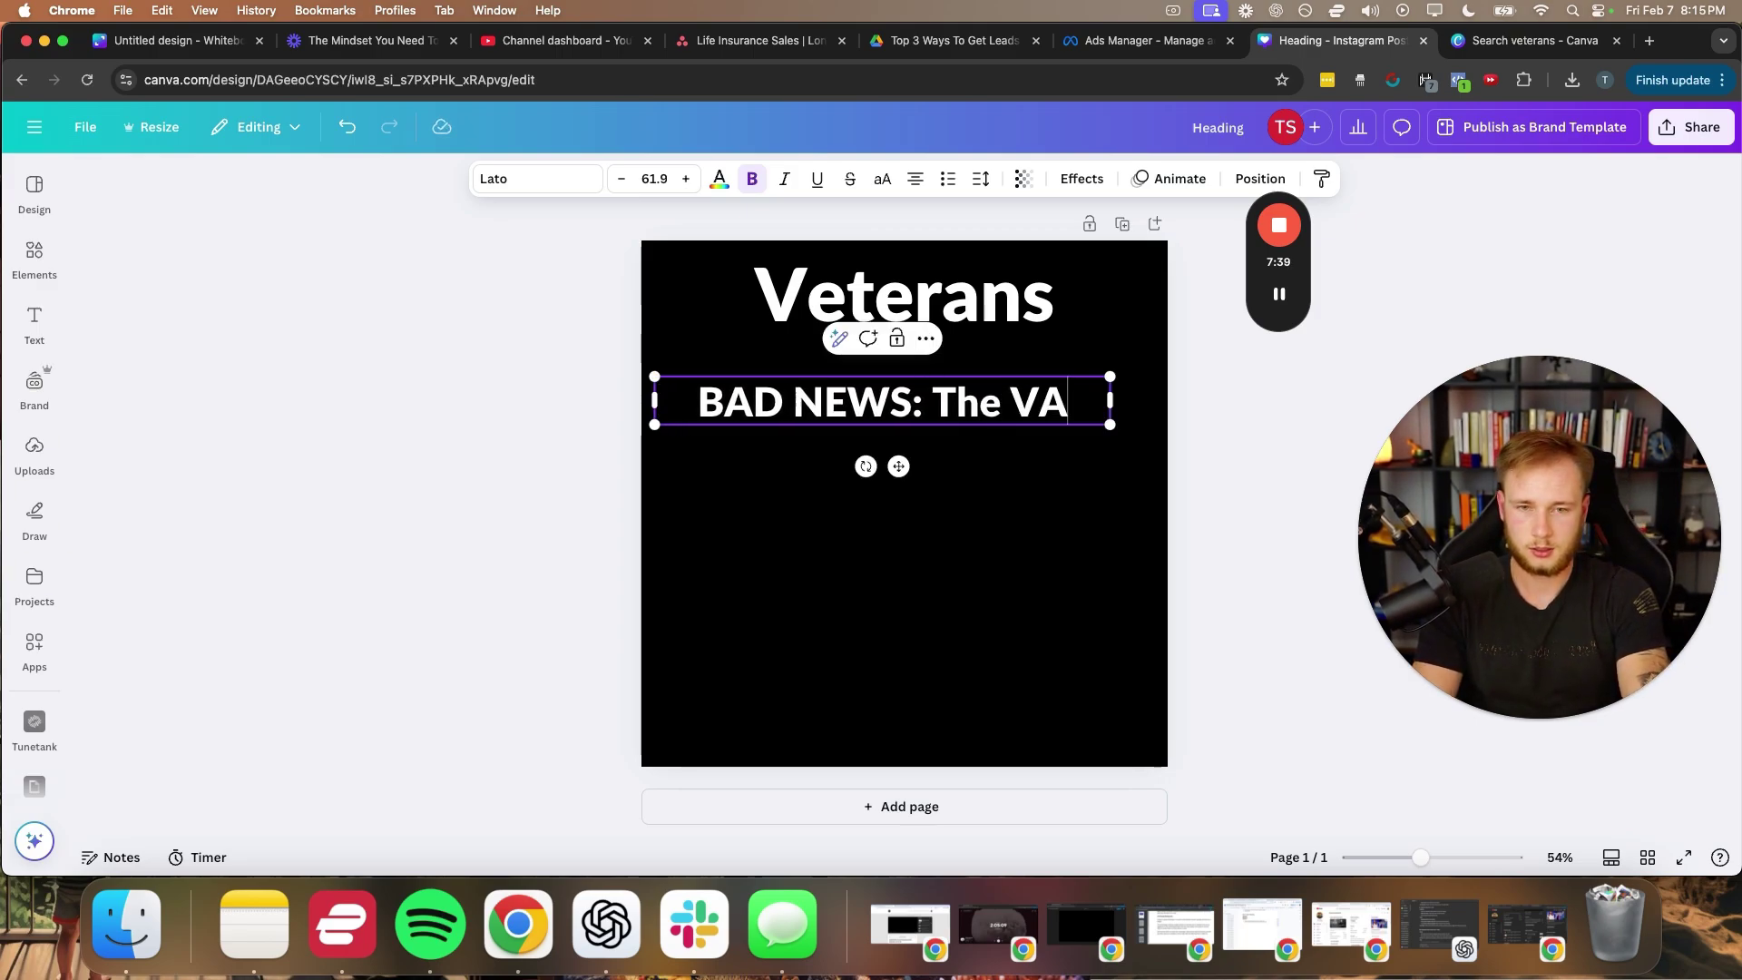
text( will only pay)
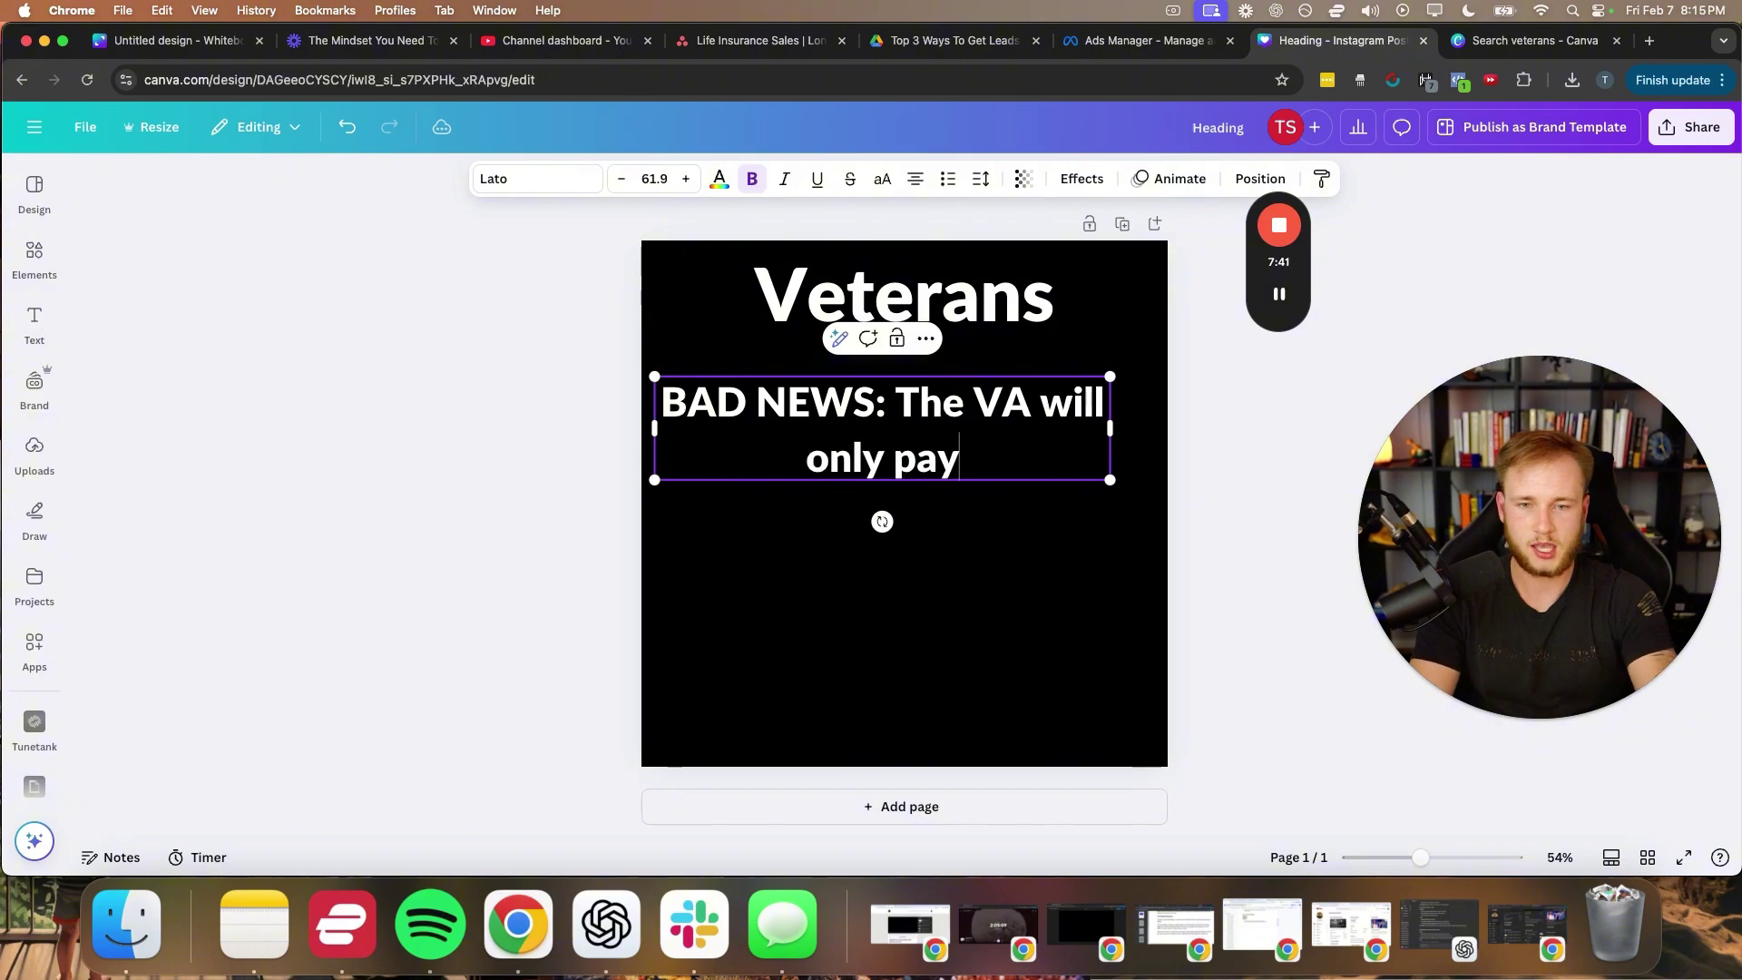
key(super+Tab)
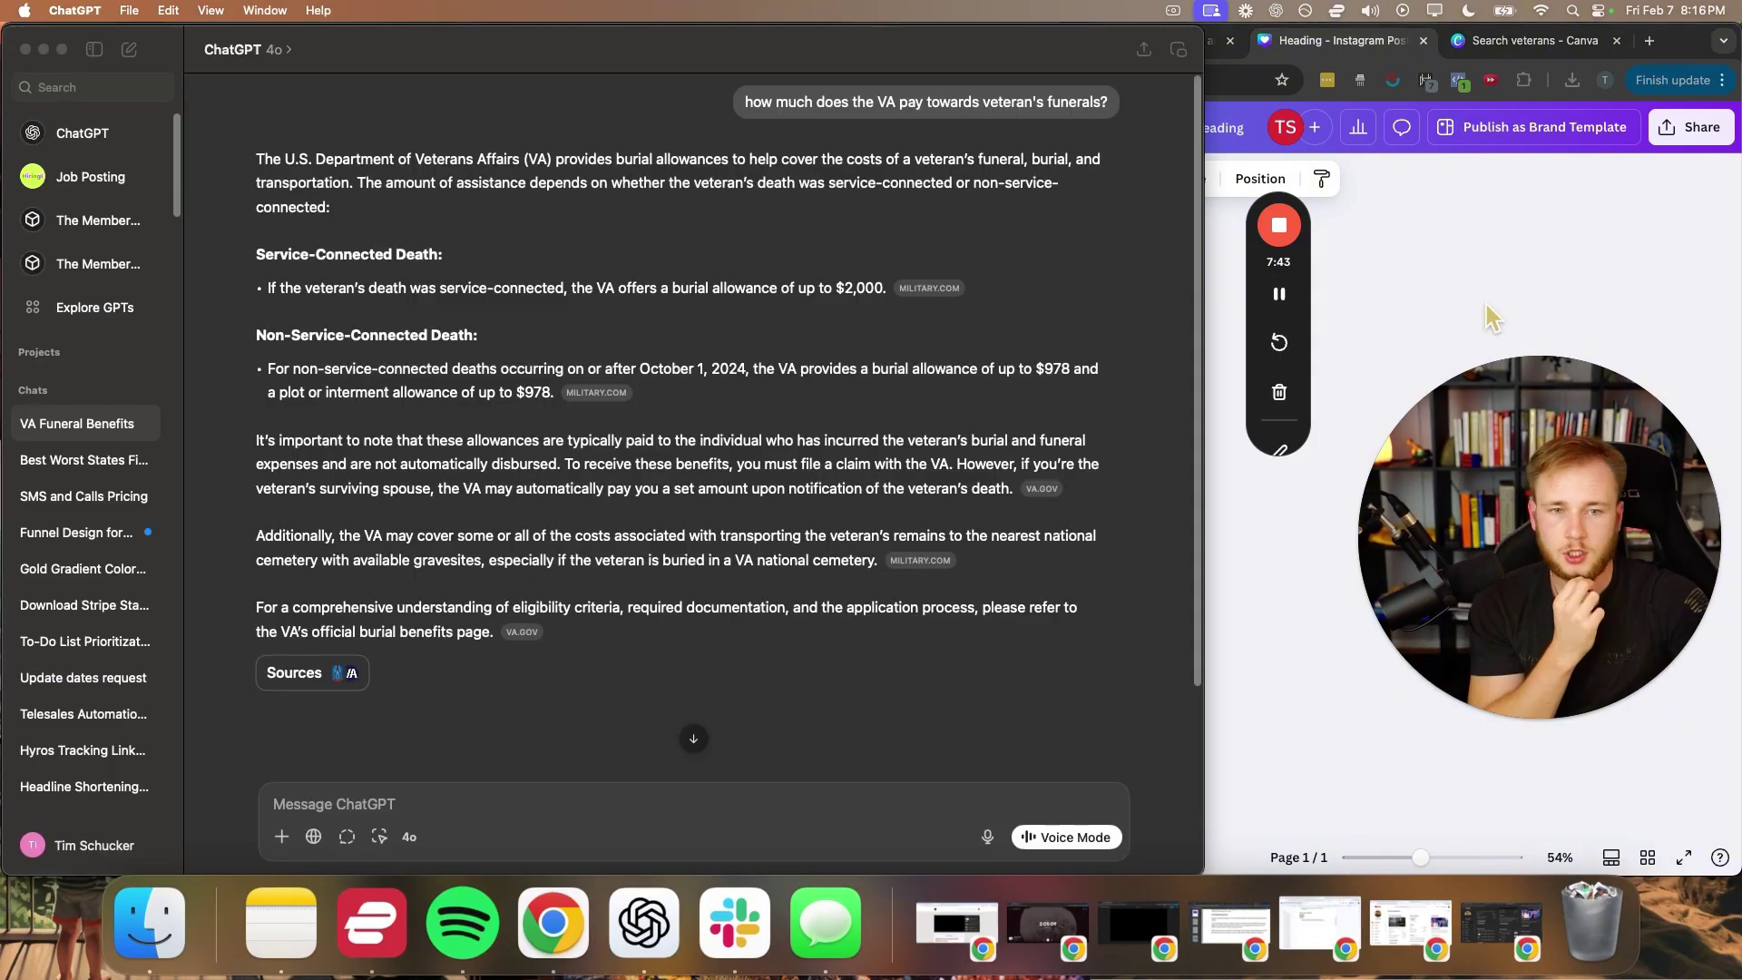
- Highlight the $2,000 and $978 VA burial allowance figures in ChatGPT, then return to Canva
click(254, 264)
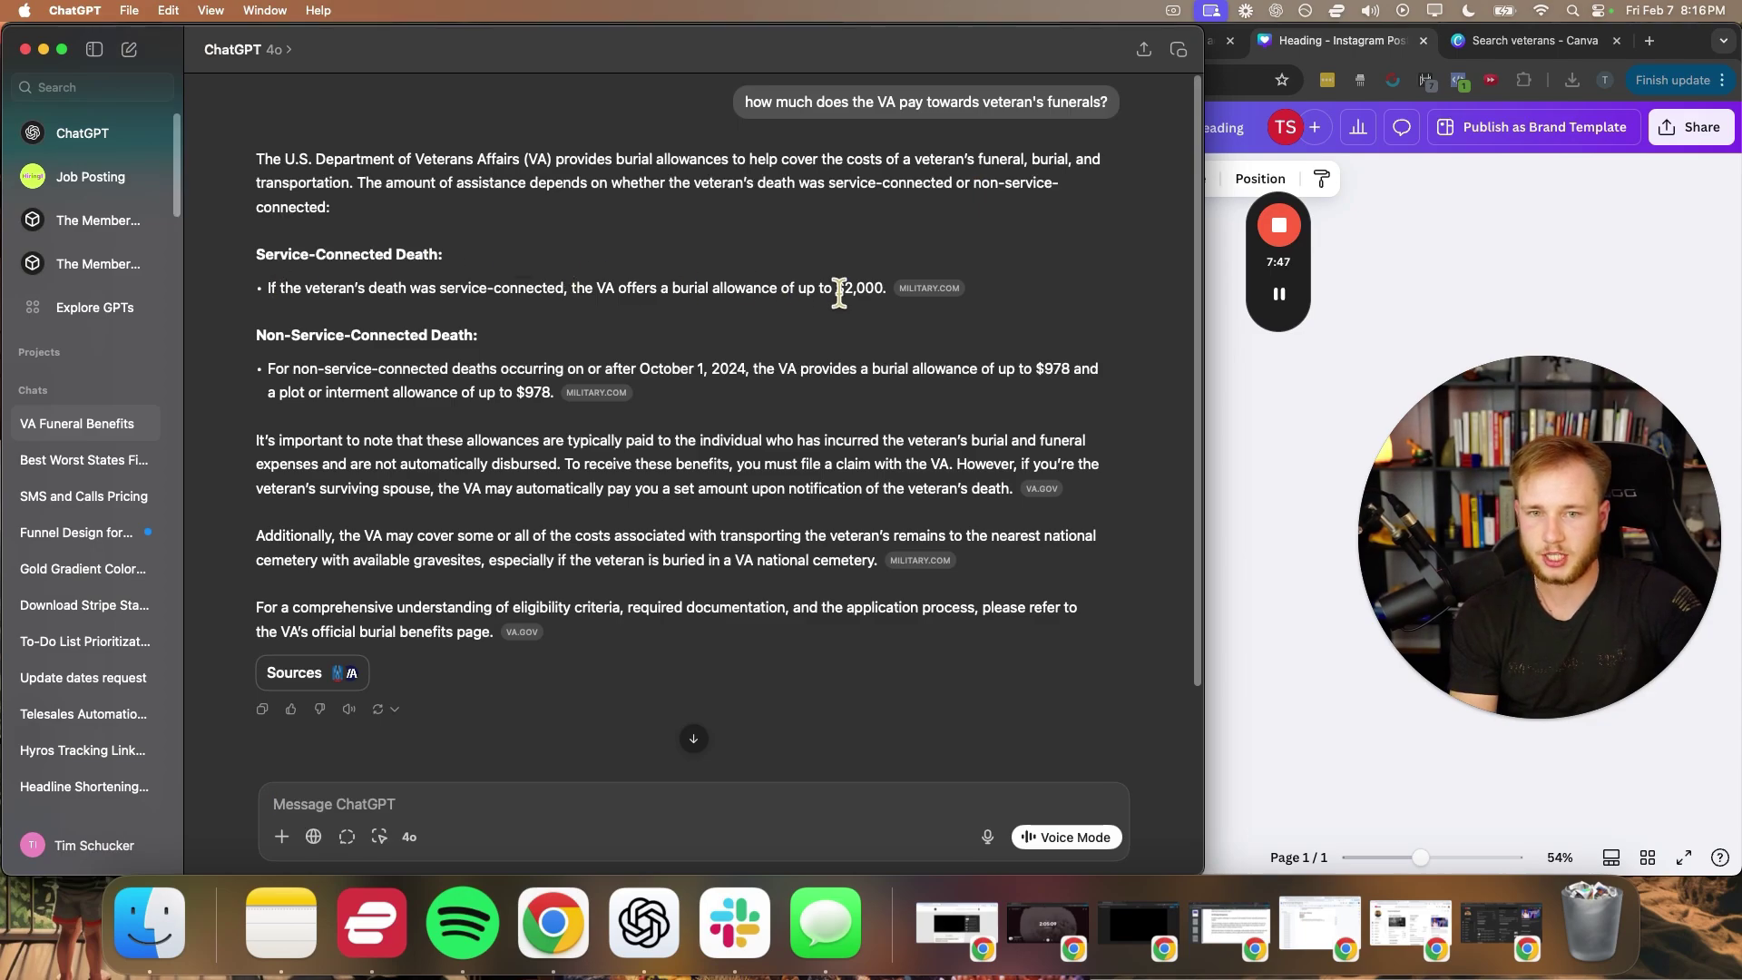
drag(835, 288, 891, 288)
drag(254, 368, 1014, 369)
click(1016, 372)
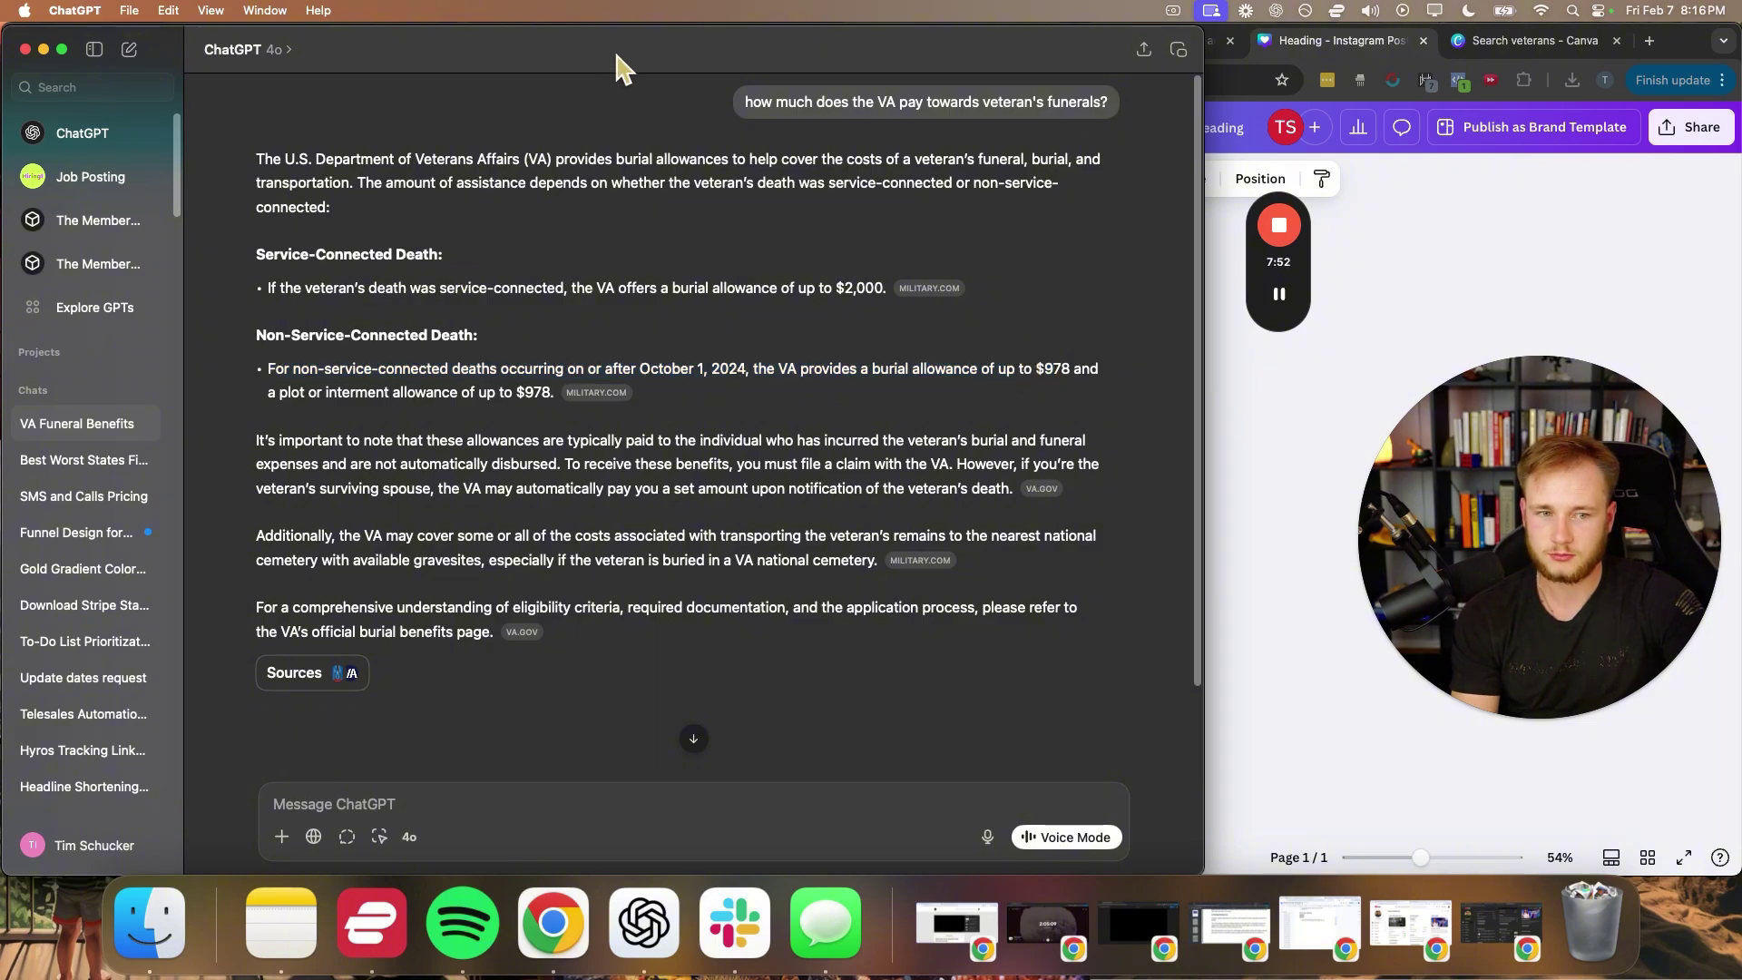
key(super+Tab)
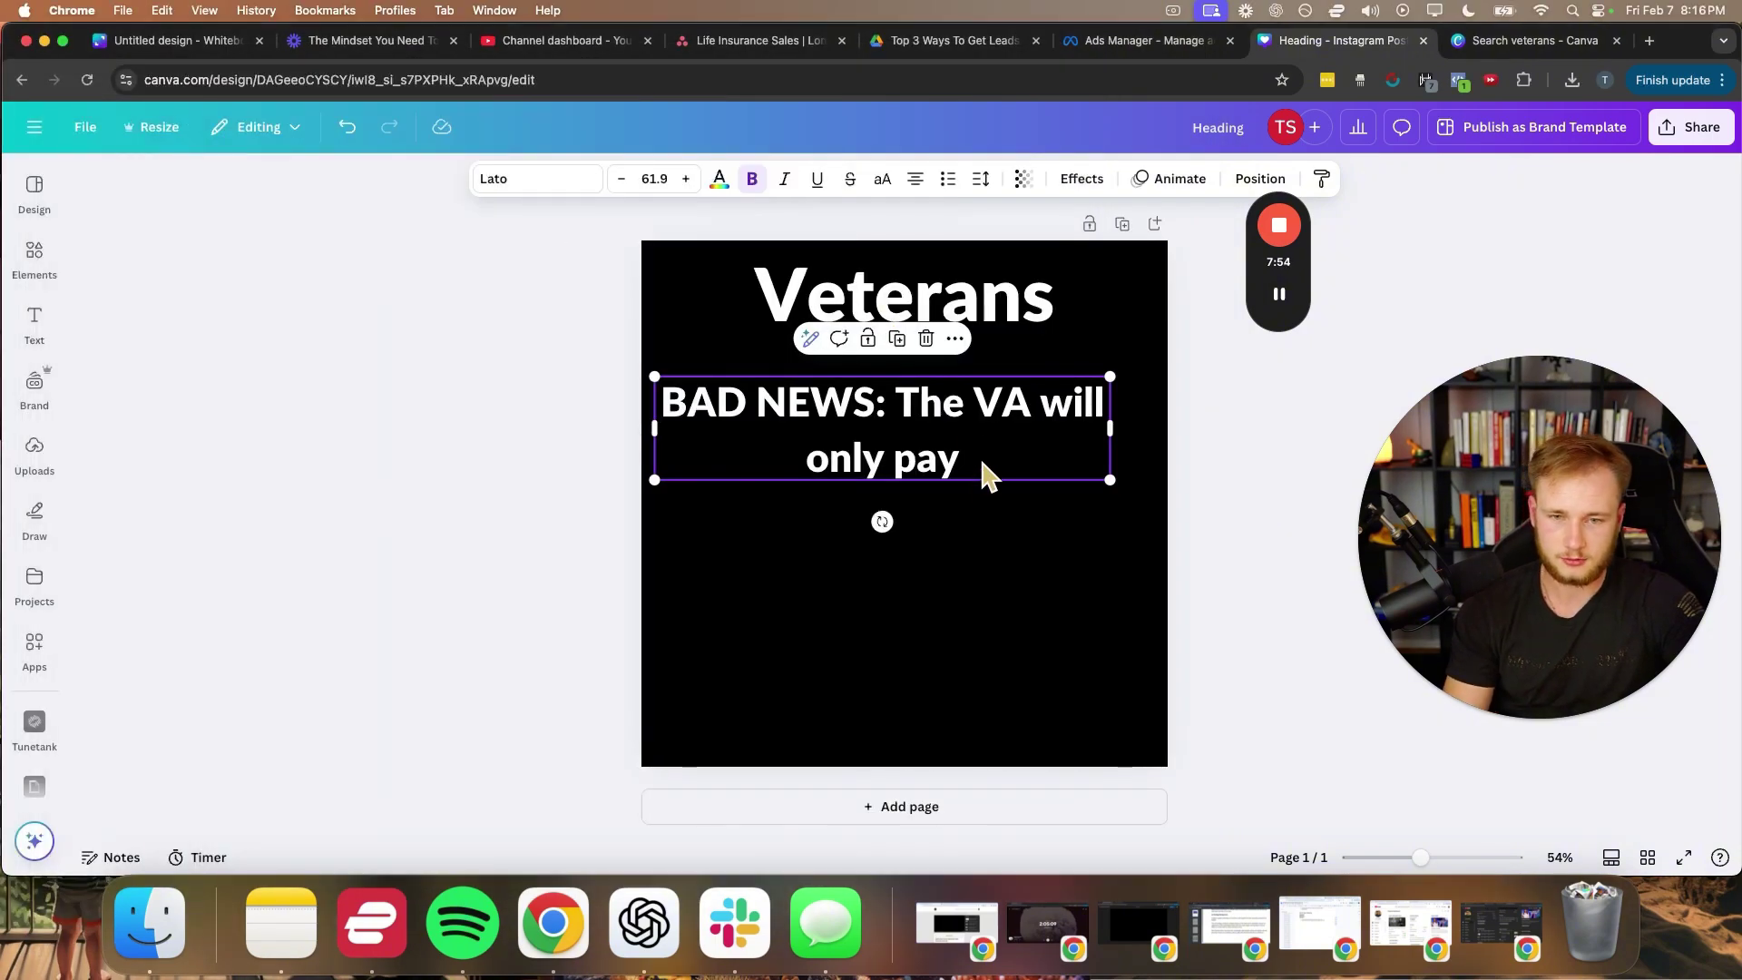
- Finish the BAD NEWS text with '$978 towards your funeral', then widen, shrink and raise it
click(981, 459)
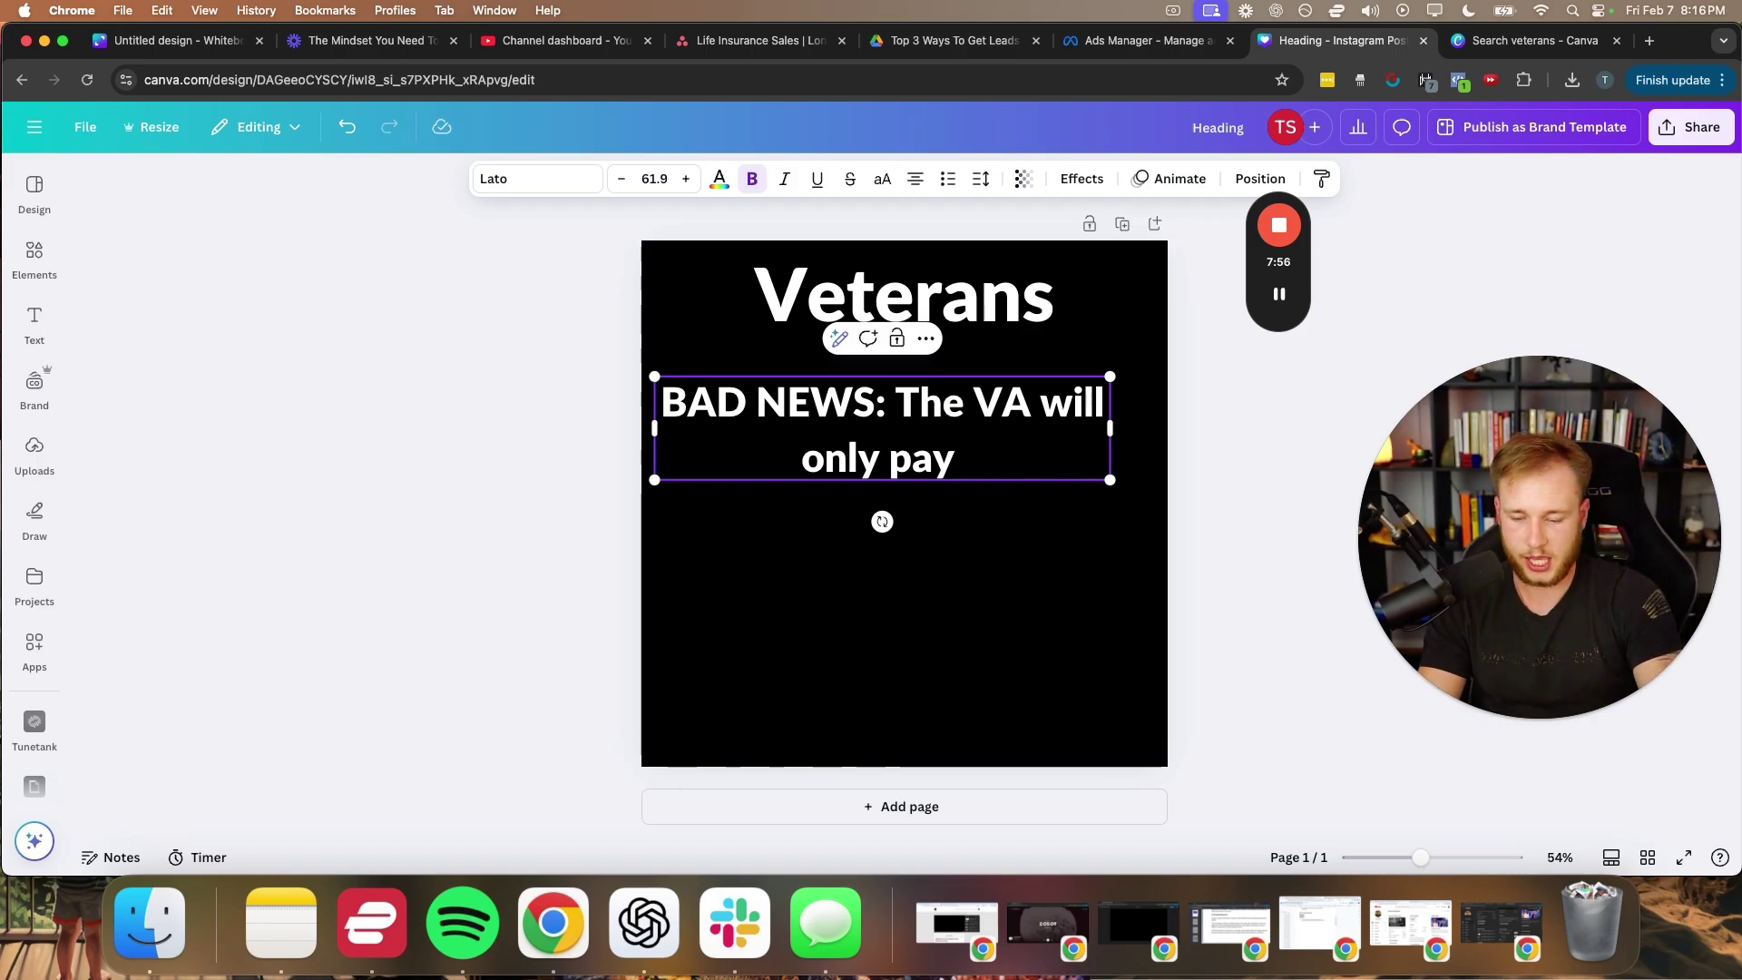
text($978 t)
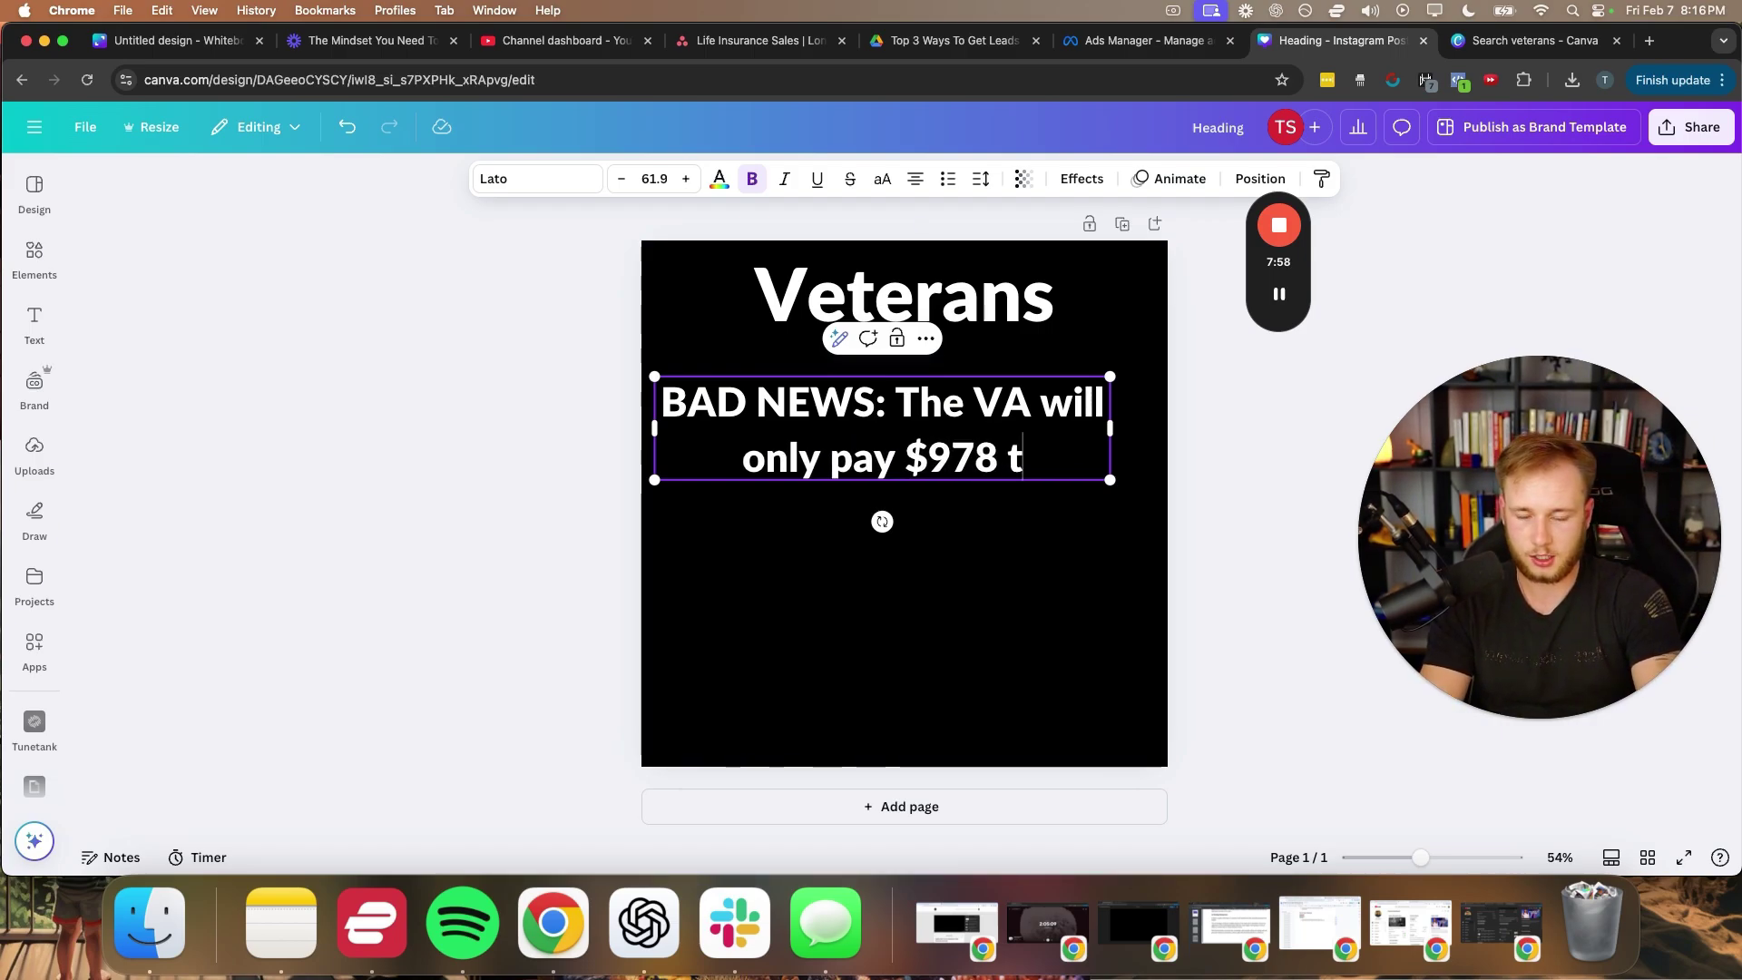
text(owards your funer)
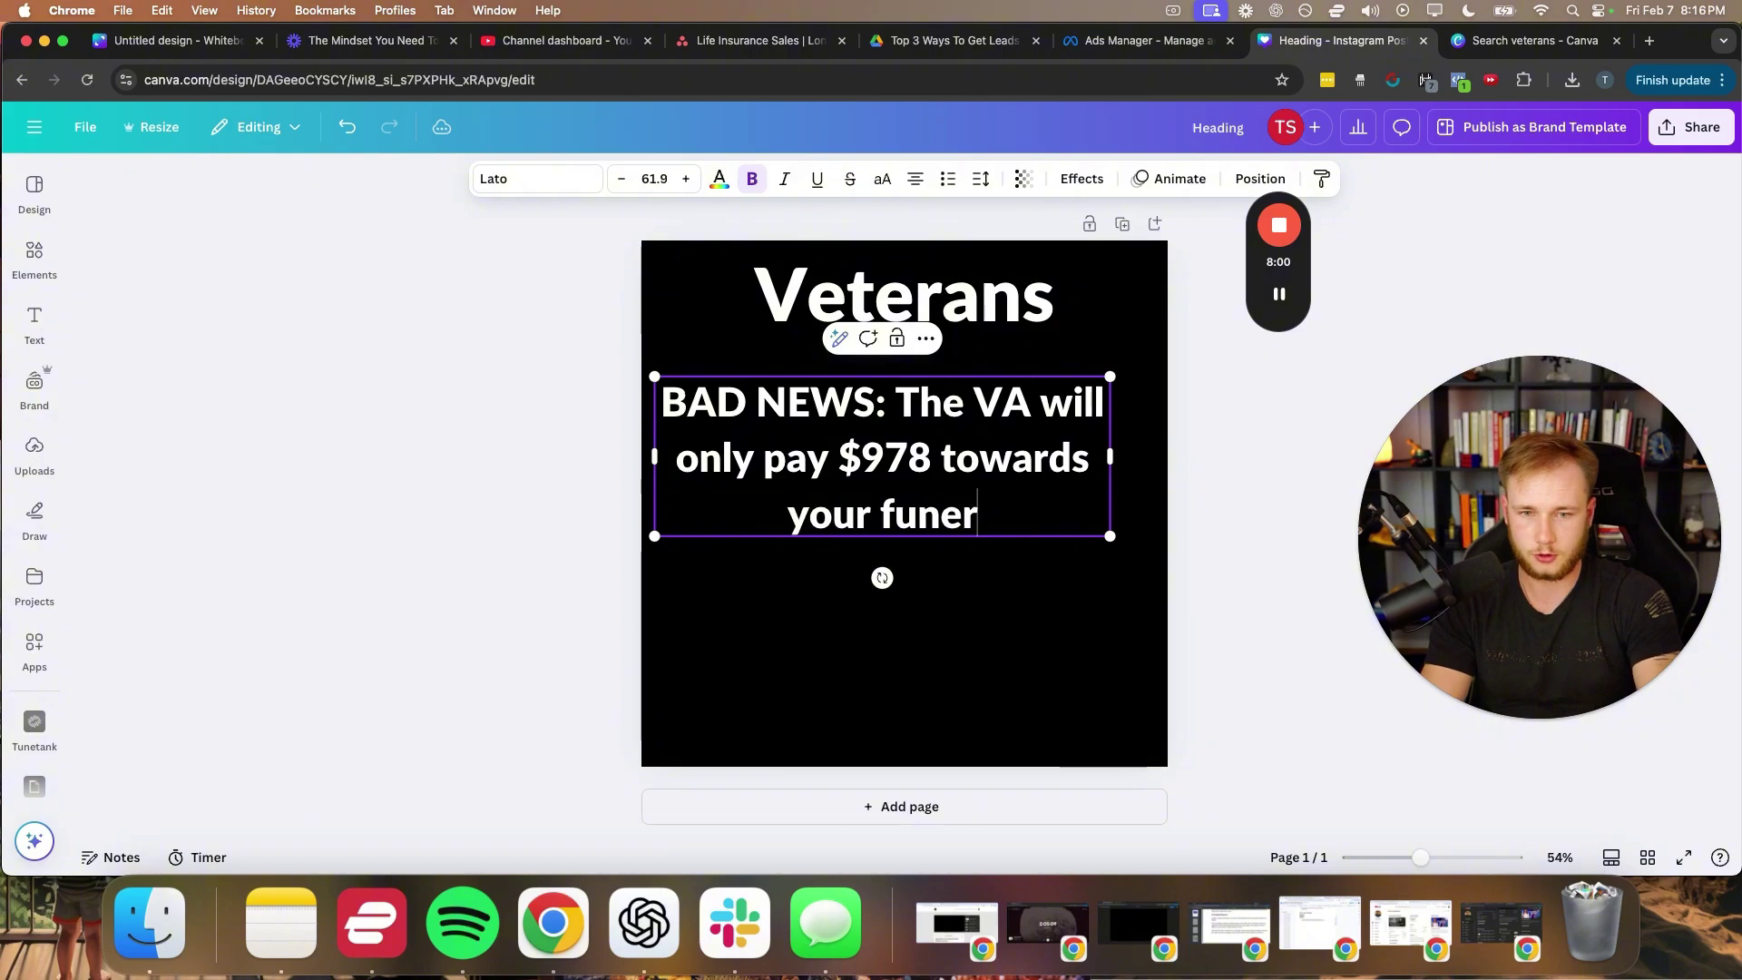
text(al)
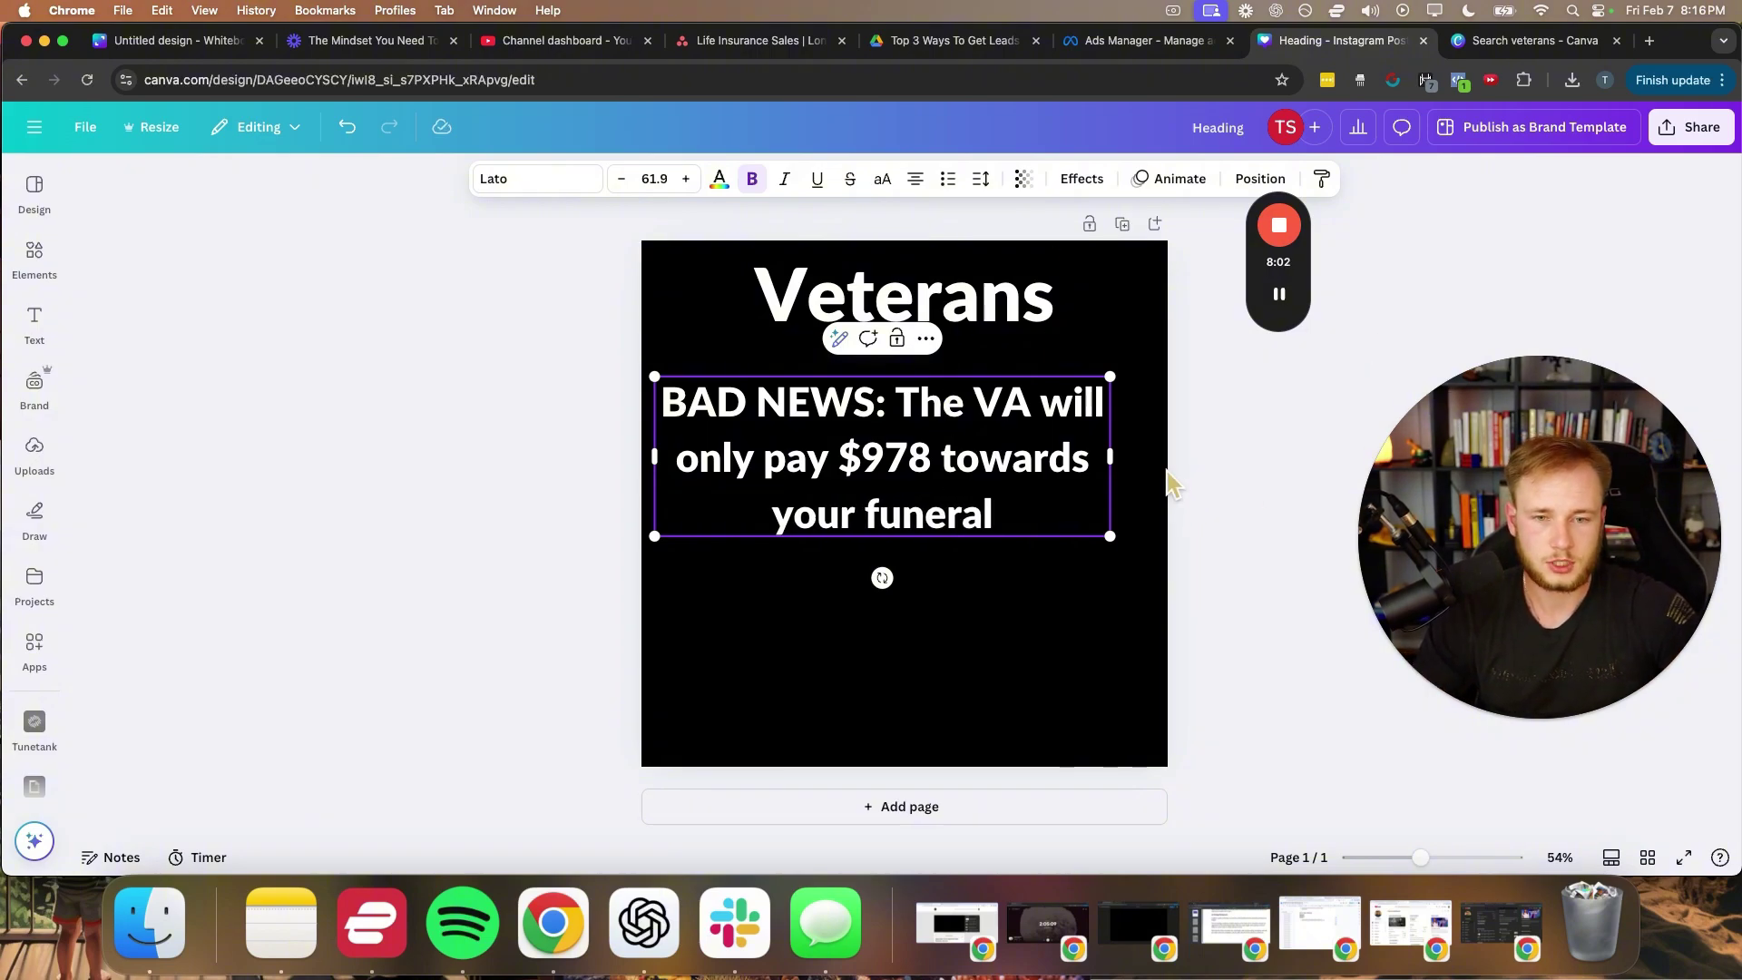
drag(1109, 456, 1119, 420)
click(606, 490)
drag(787, 417, 805, 393)
- Tighten the BAD NEWS text's line spacing and duplicate the text box
click(981, 178)
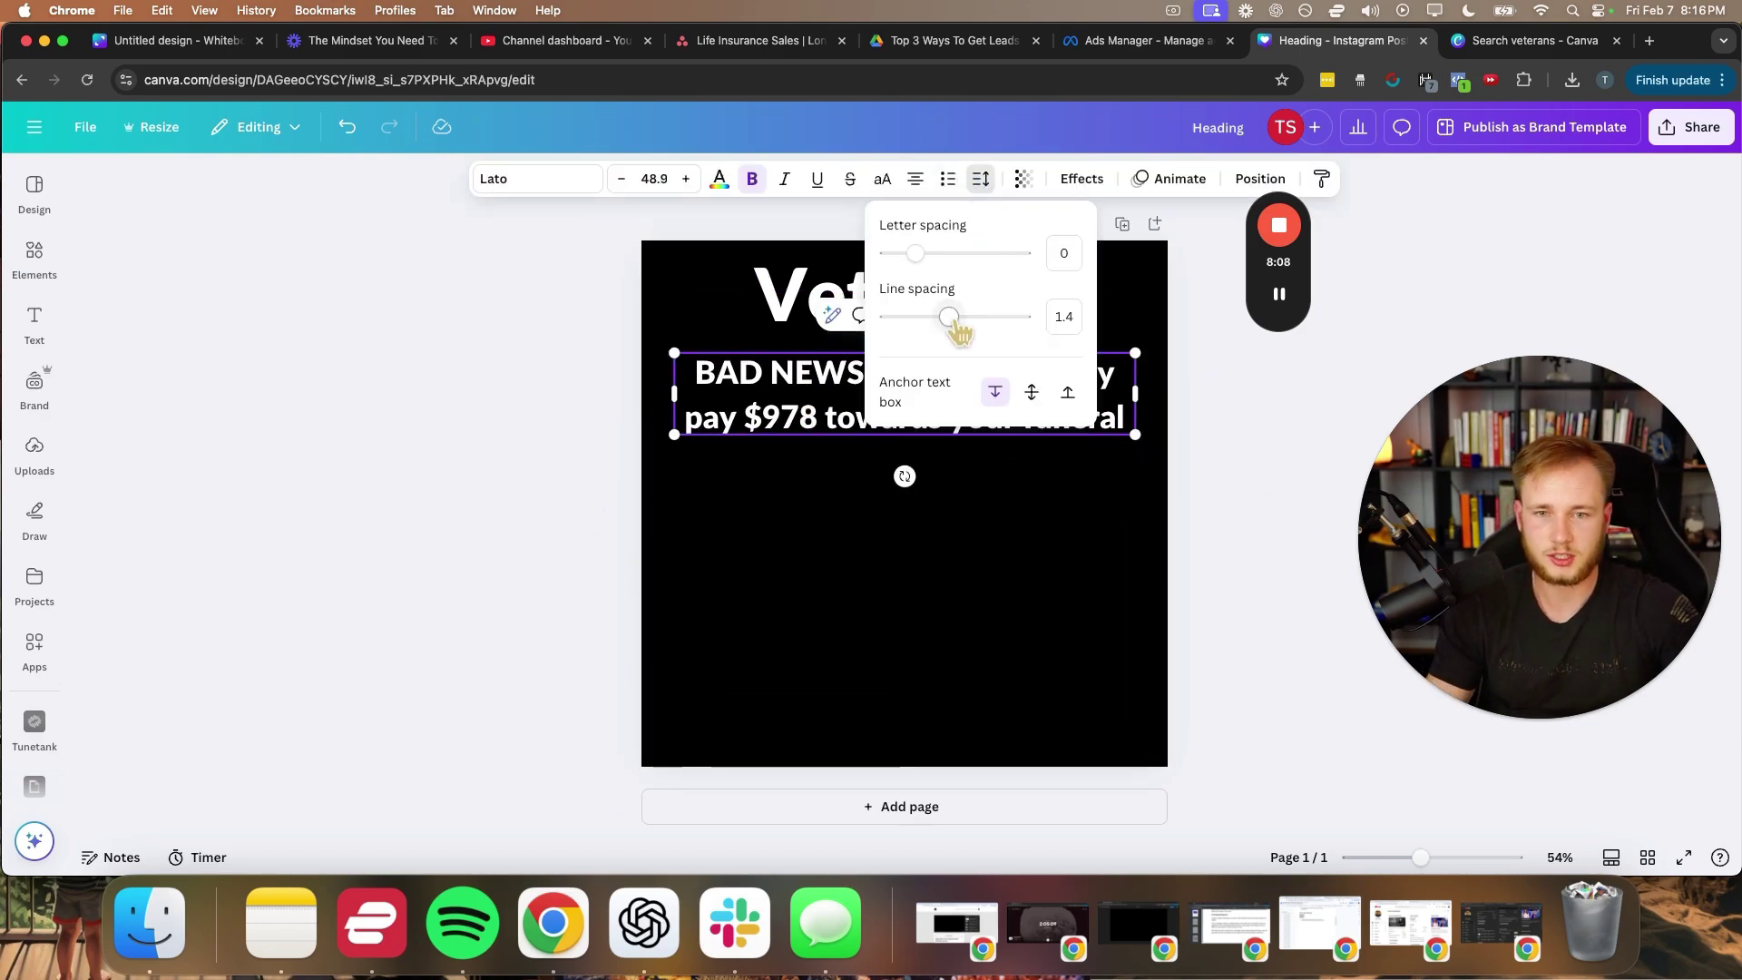
drag(949, 317, 929, 317)
click(715, 481)
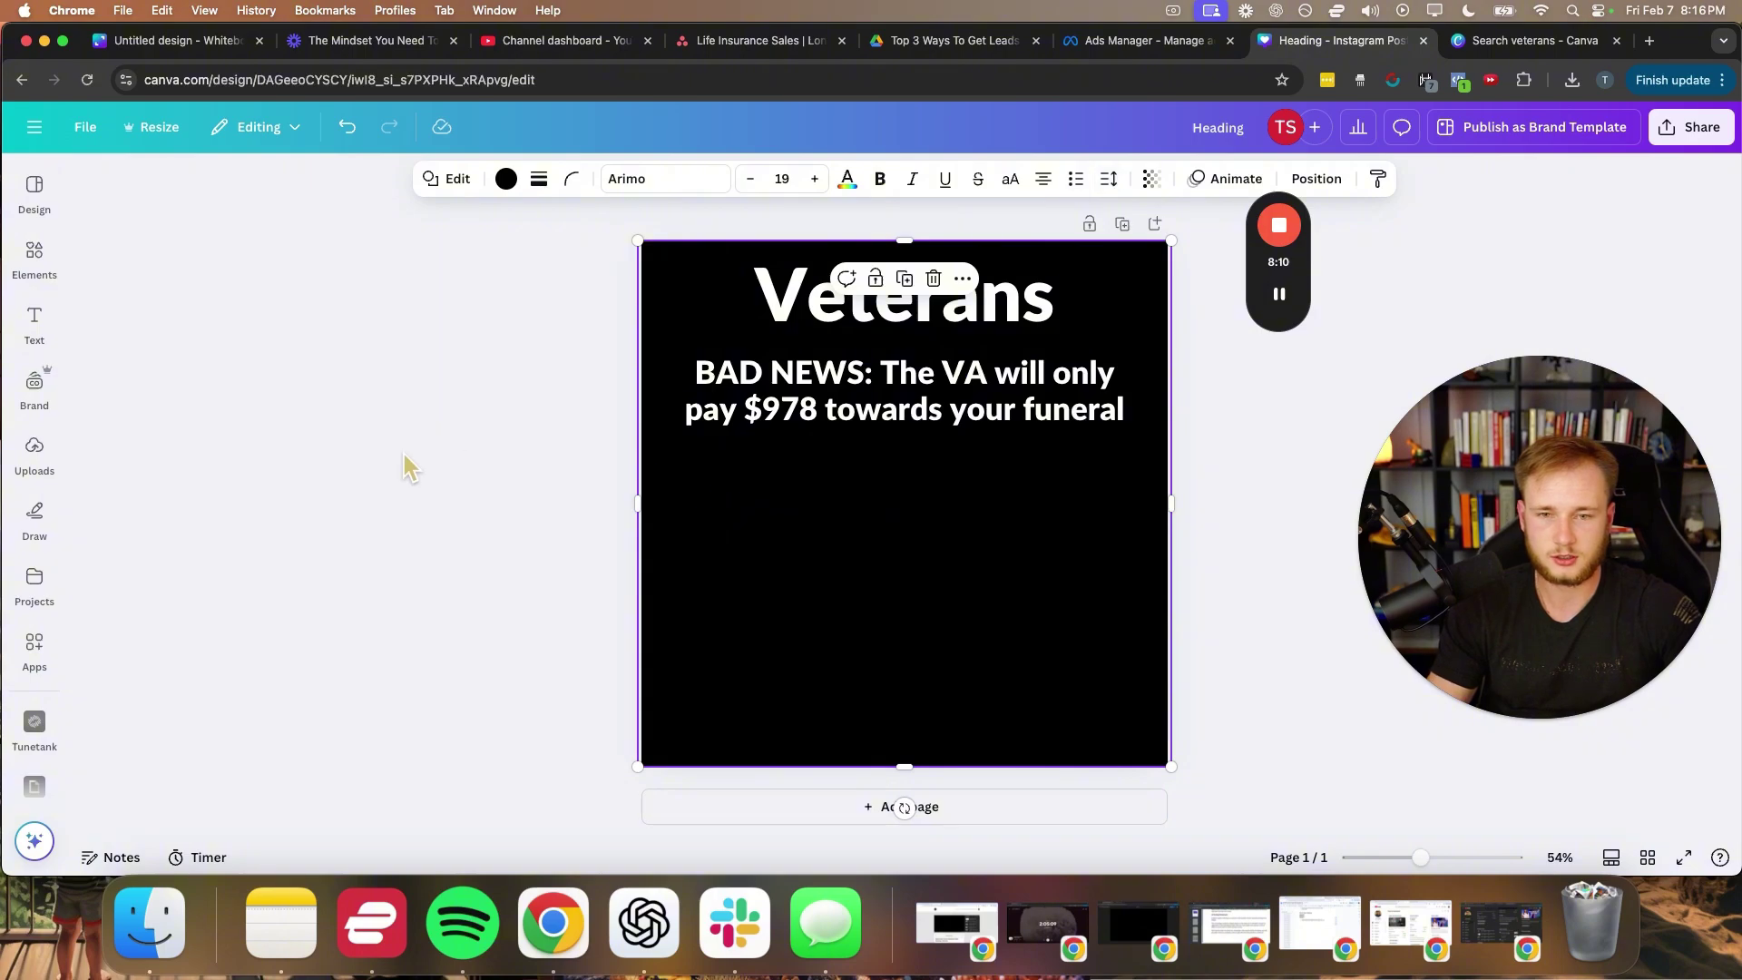
click(580, 425)
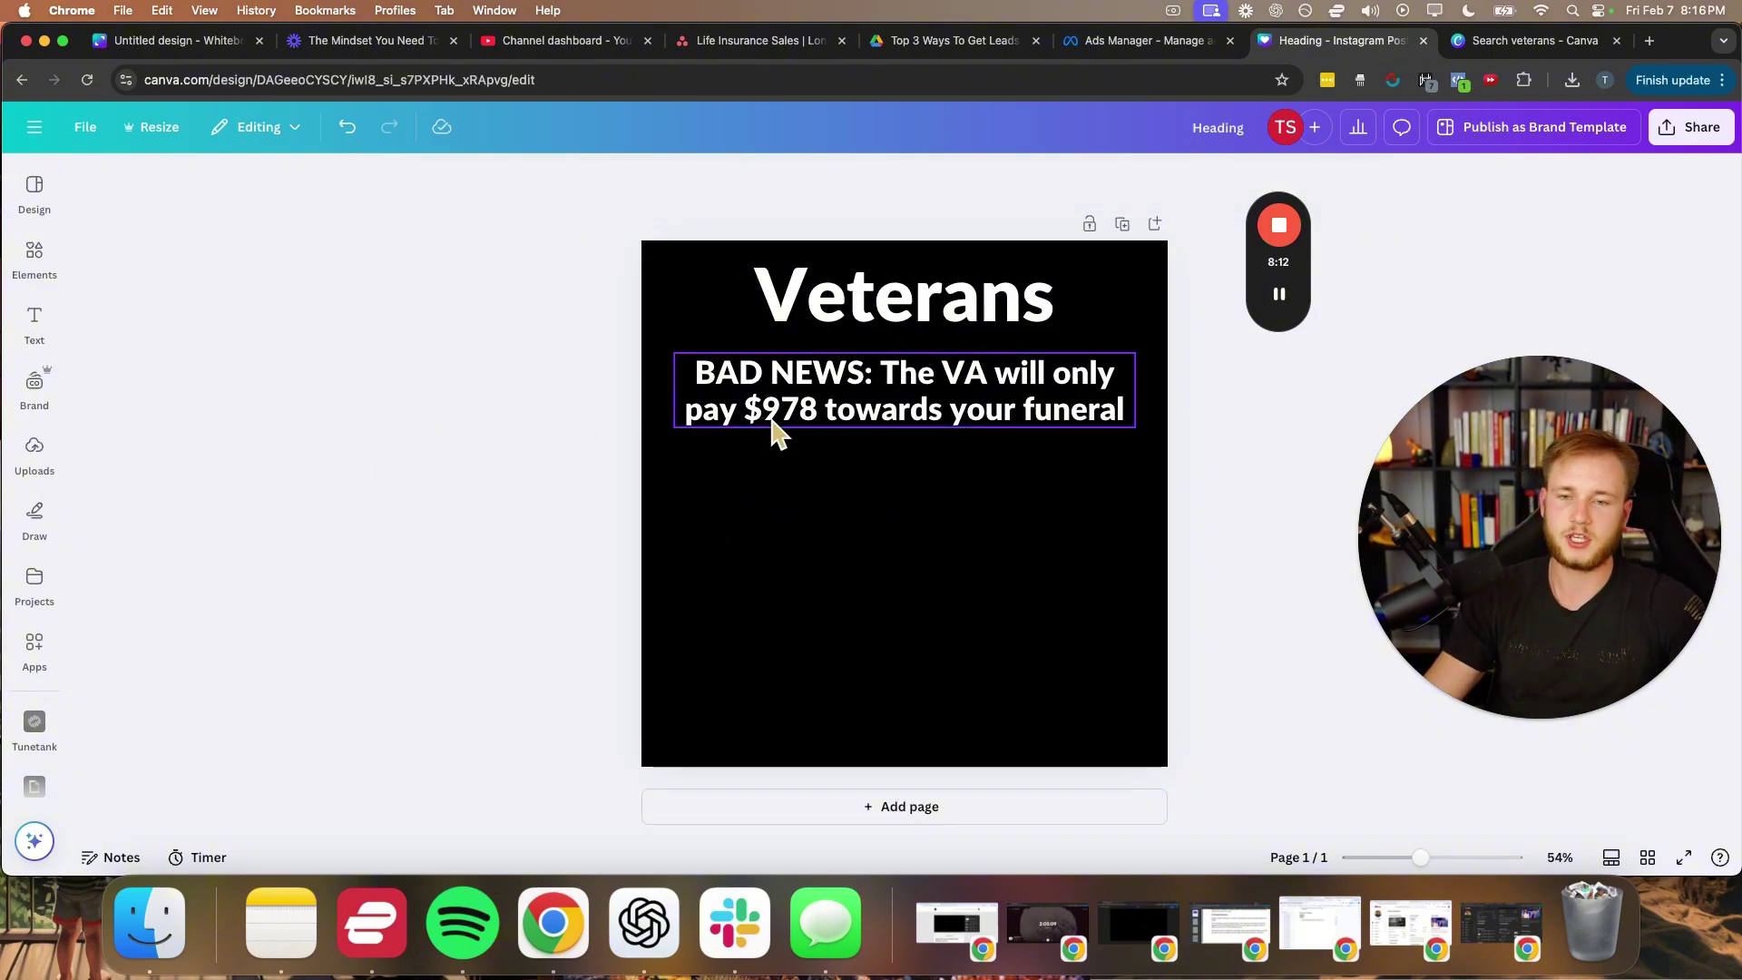
click(857, 392)
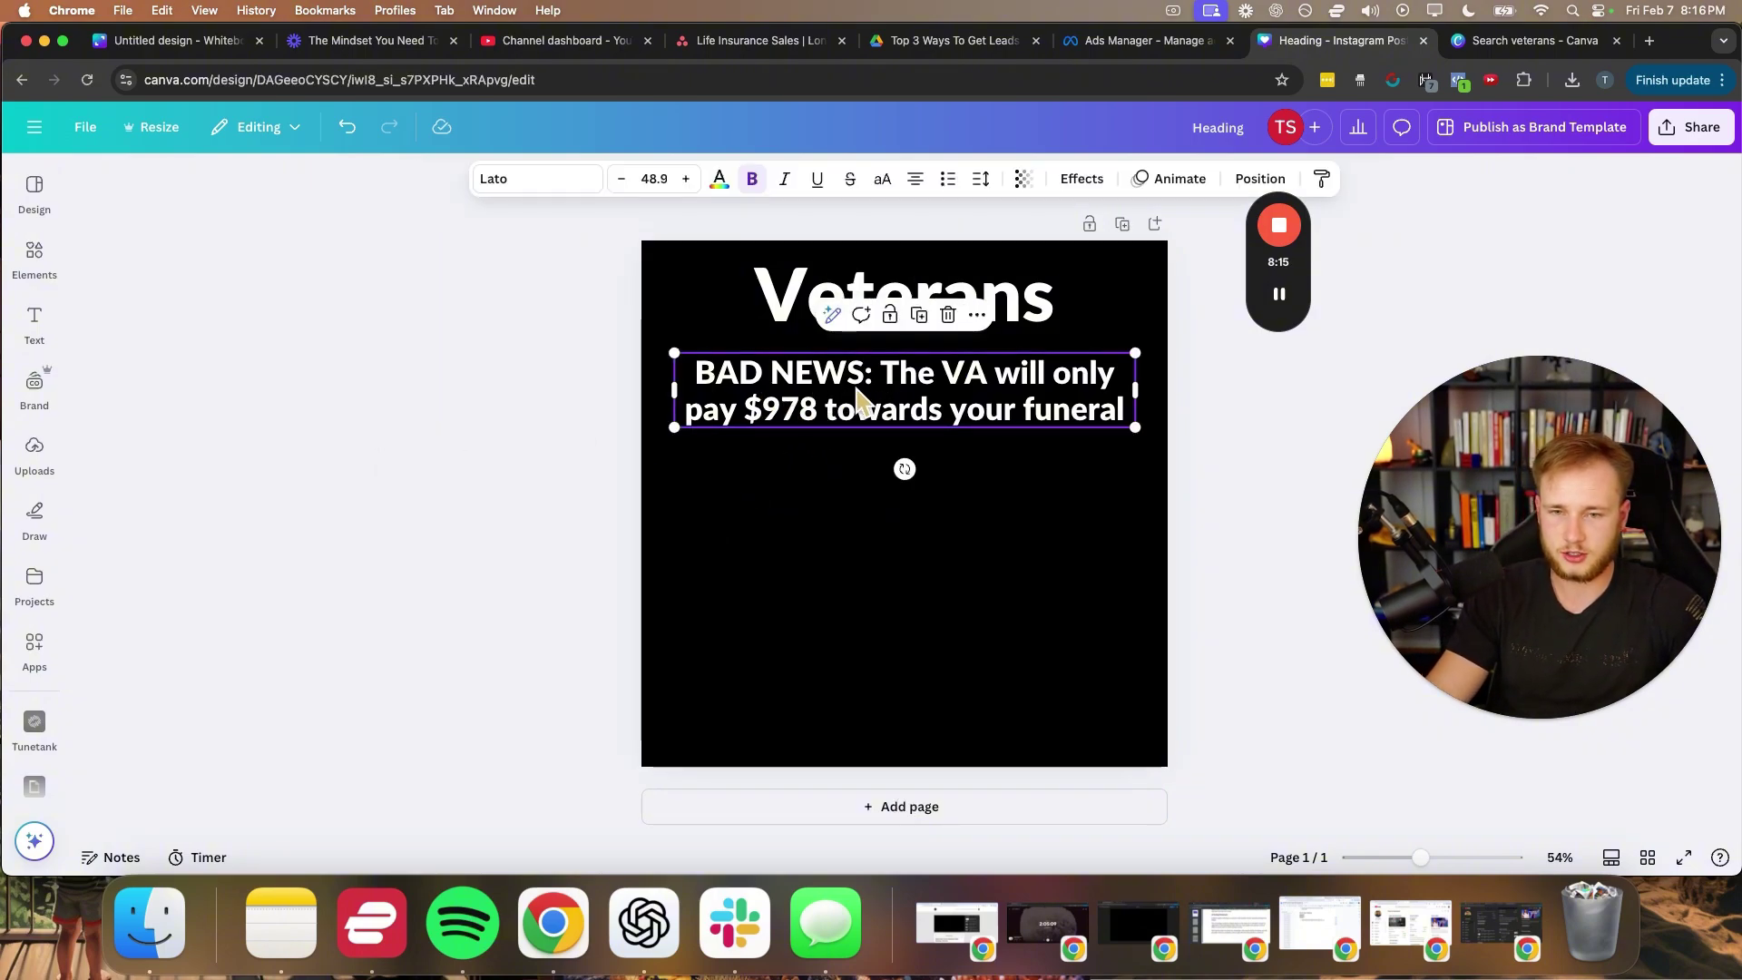
key(super+d)
- Move the copy below and rewrite it as 'How will your family pay for your burial when the average cost is $15,000?'
drag(910, 438, 887, 493)
double_click(886, 494)
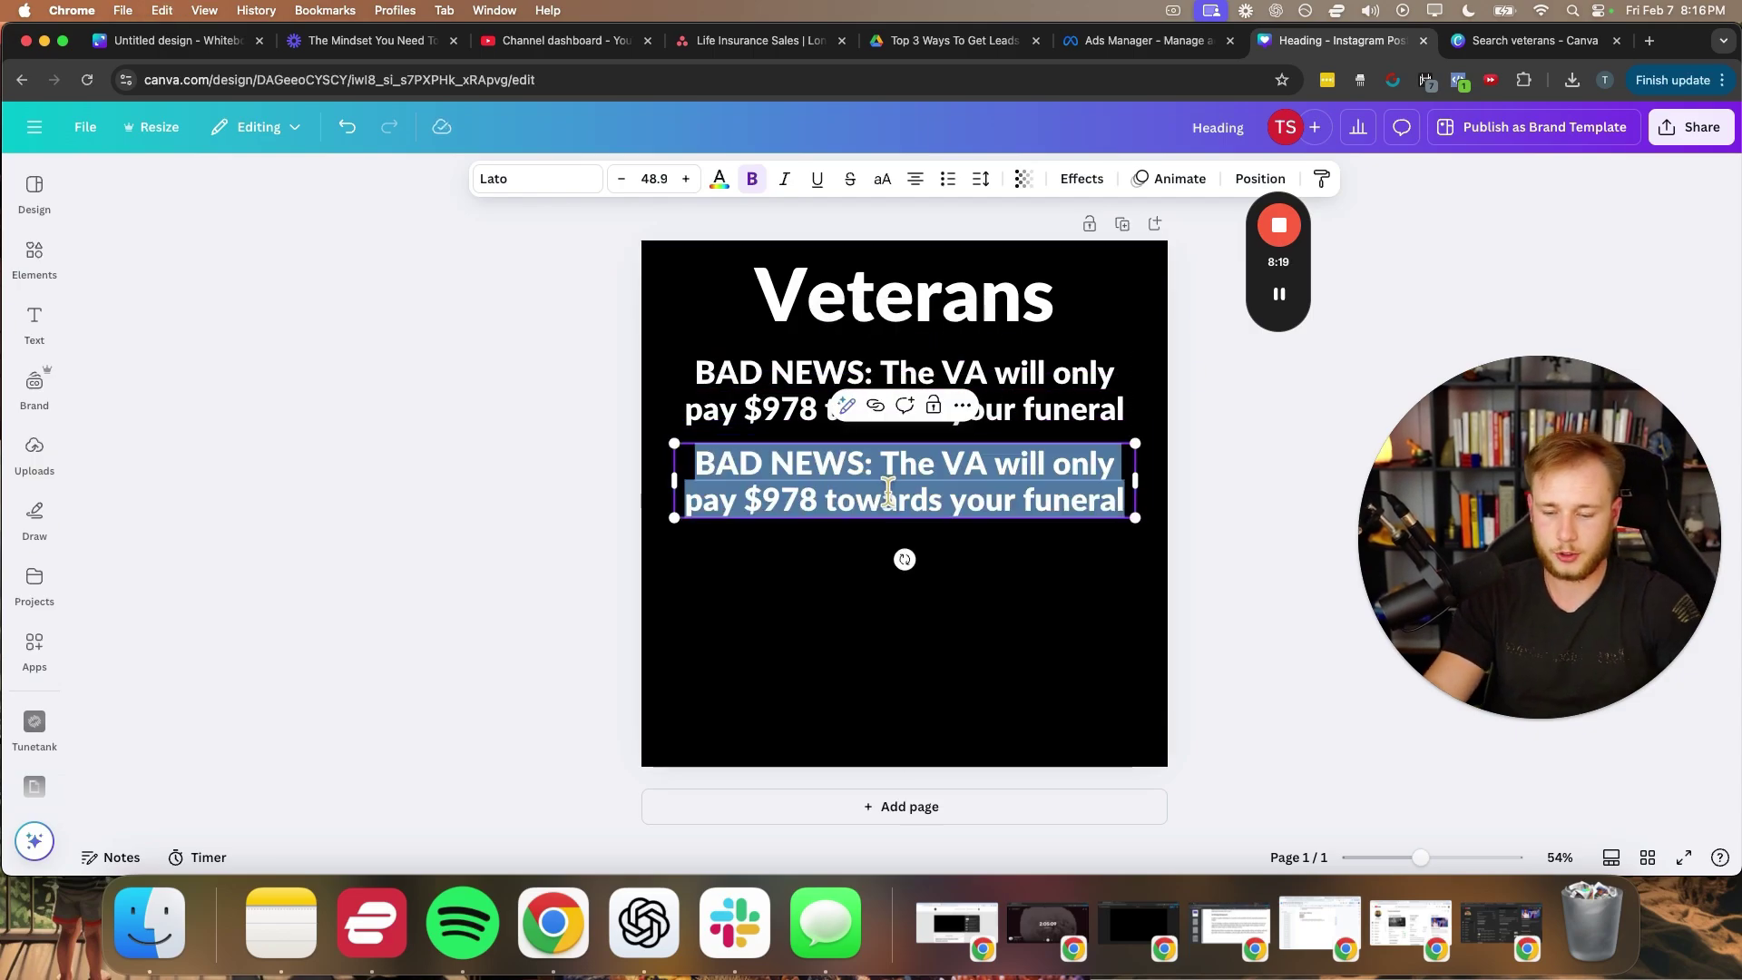
text(How will your)
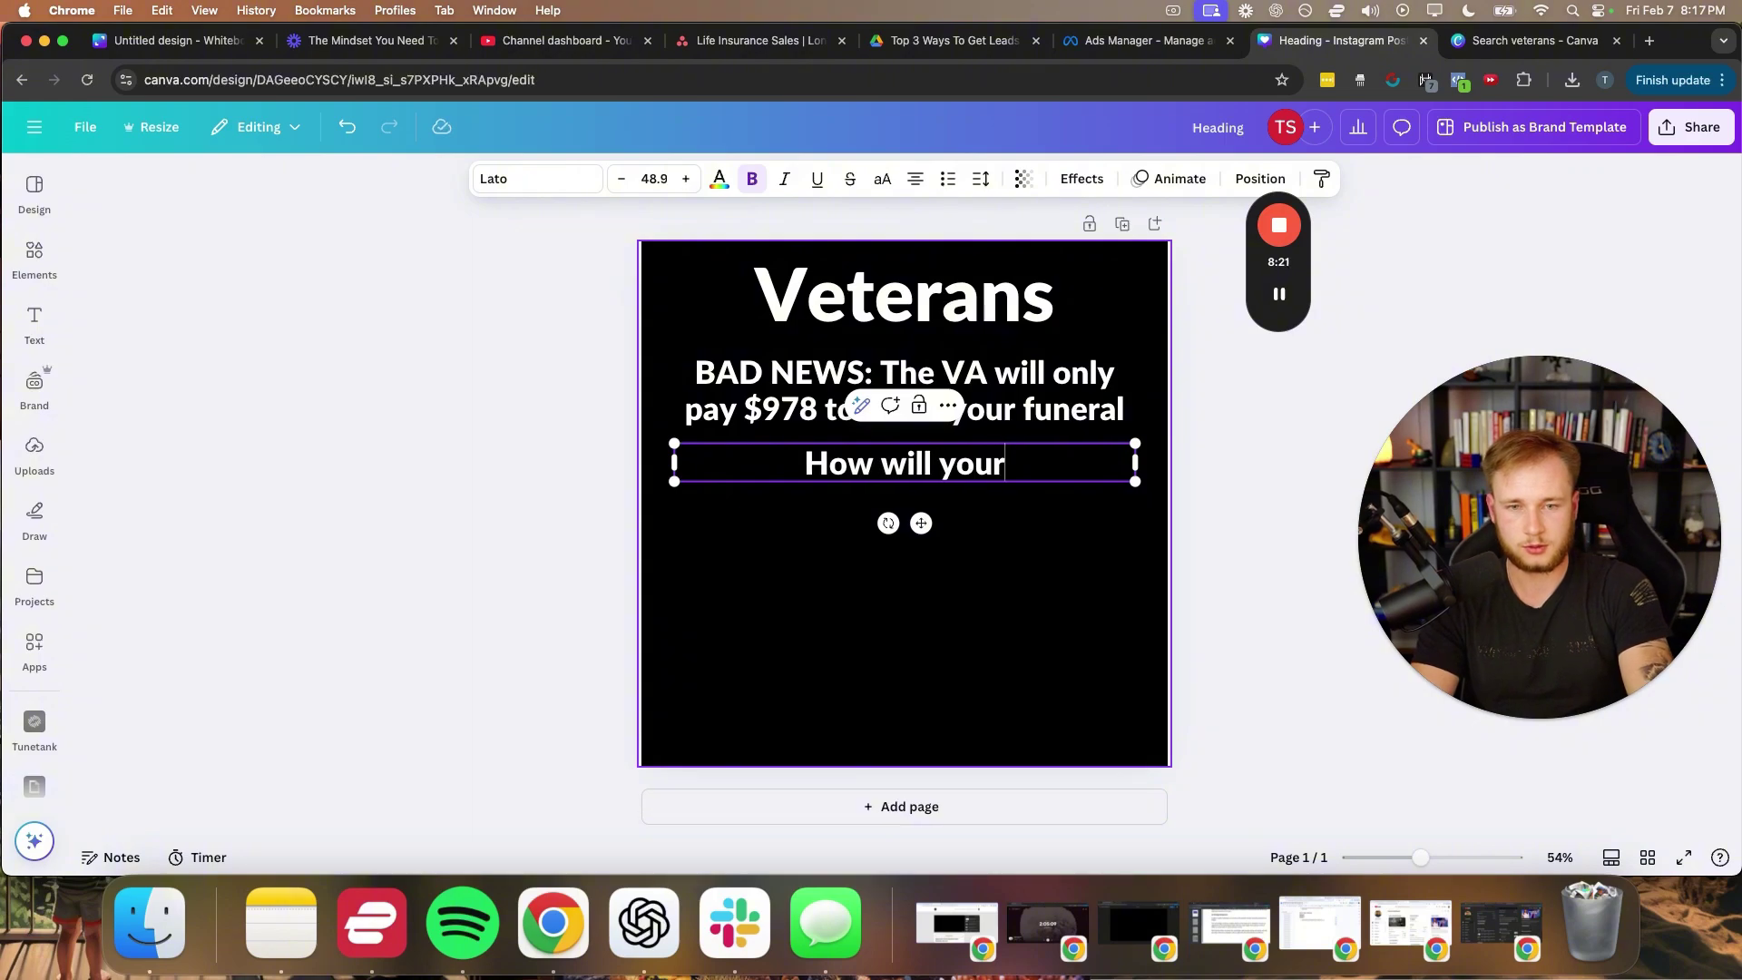
text( family pay the)
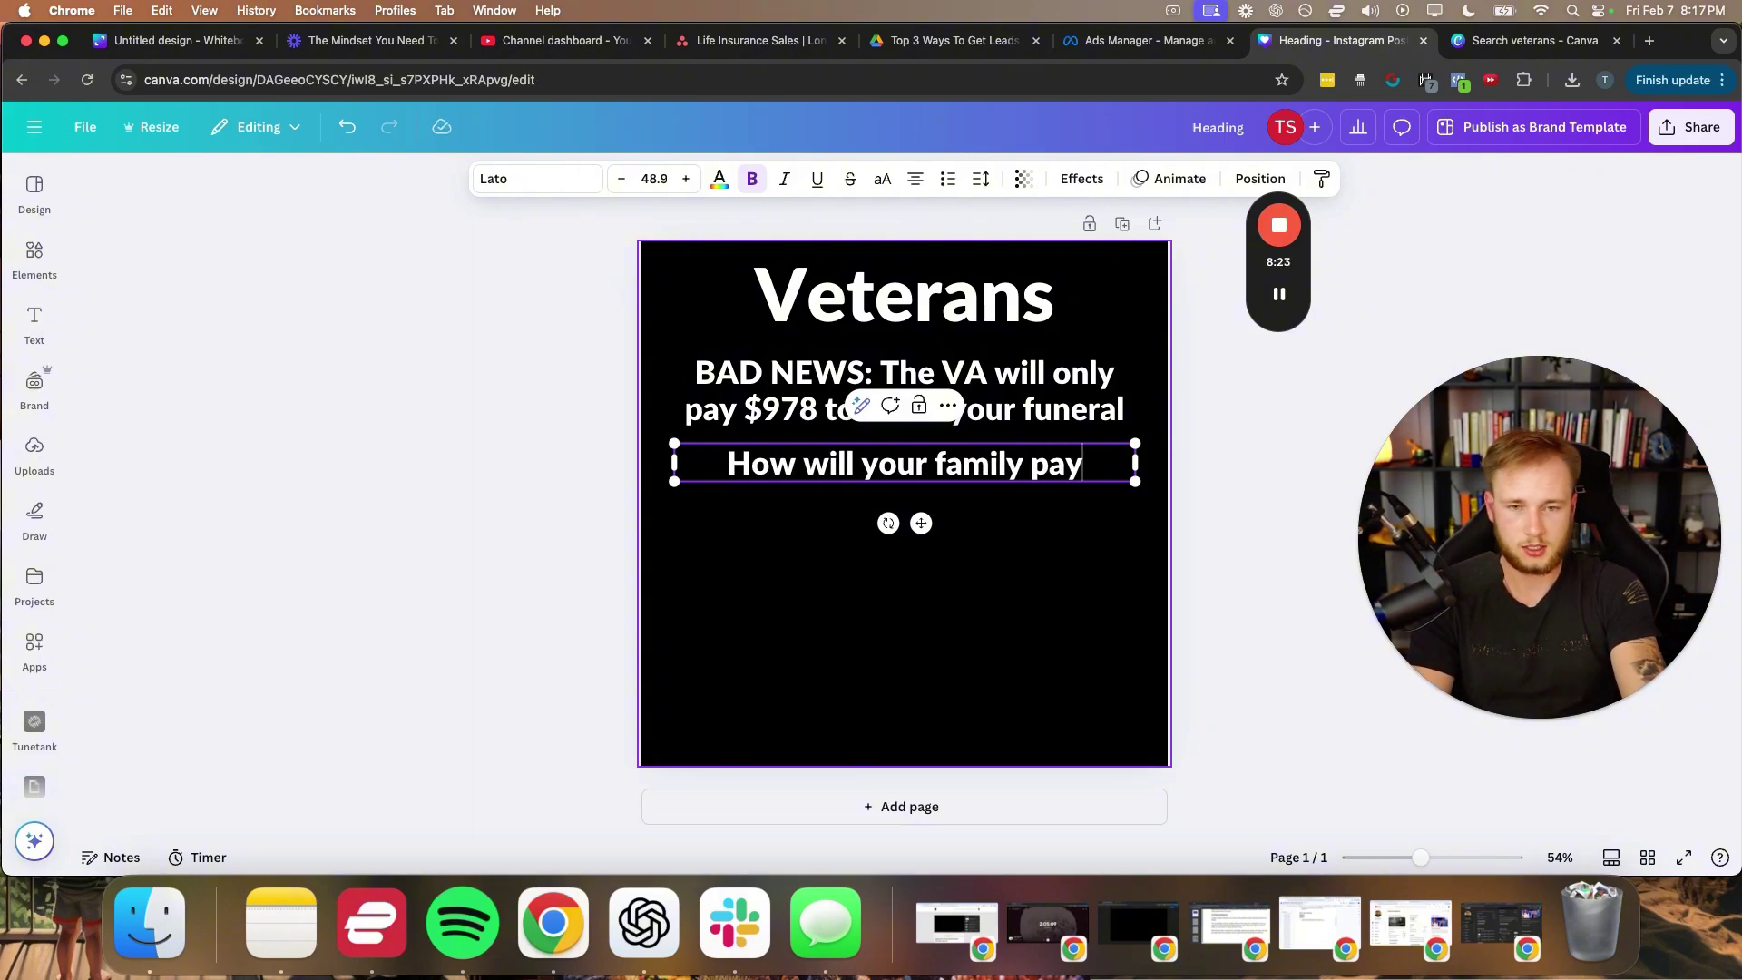
key(BackSpace)
key(BackSpace)
key(BackSpace)
key(BackSpace)
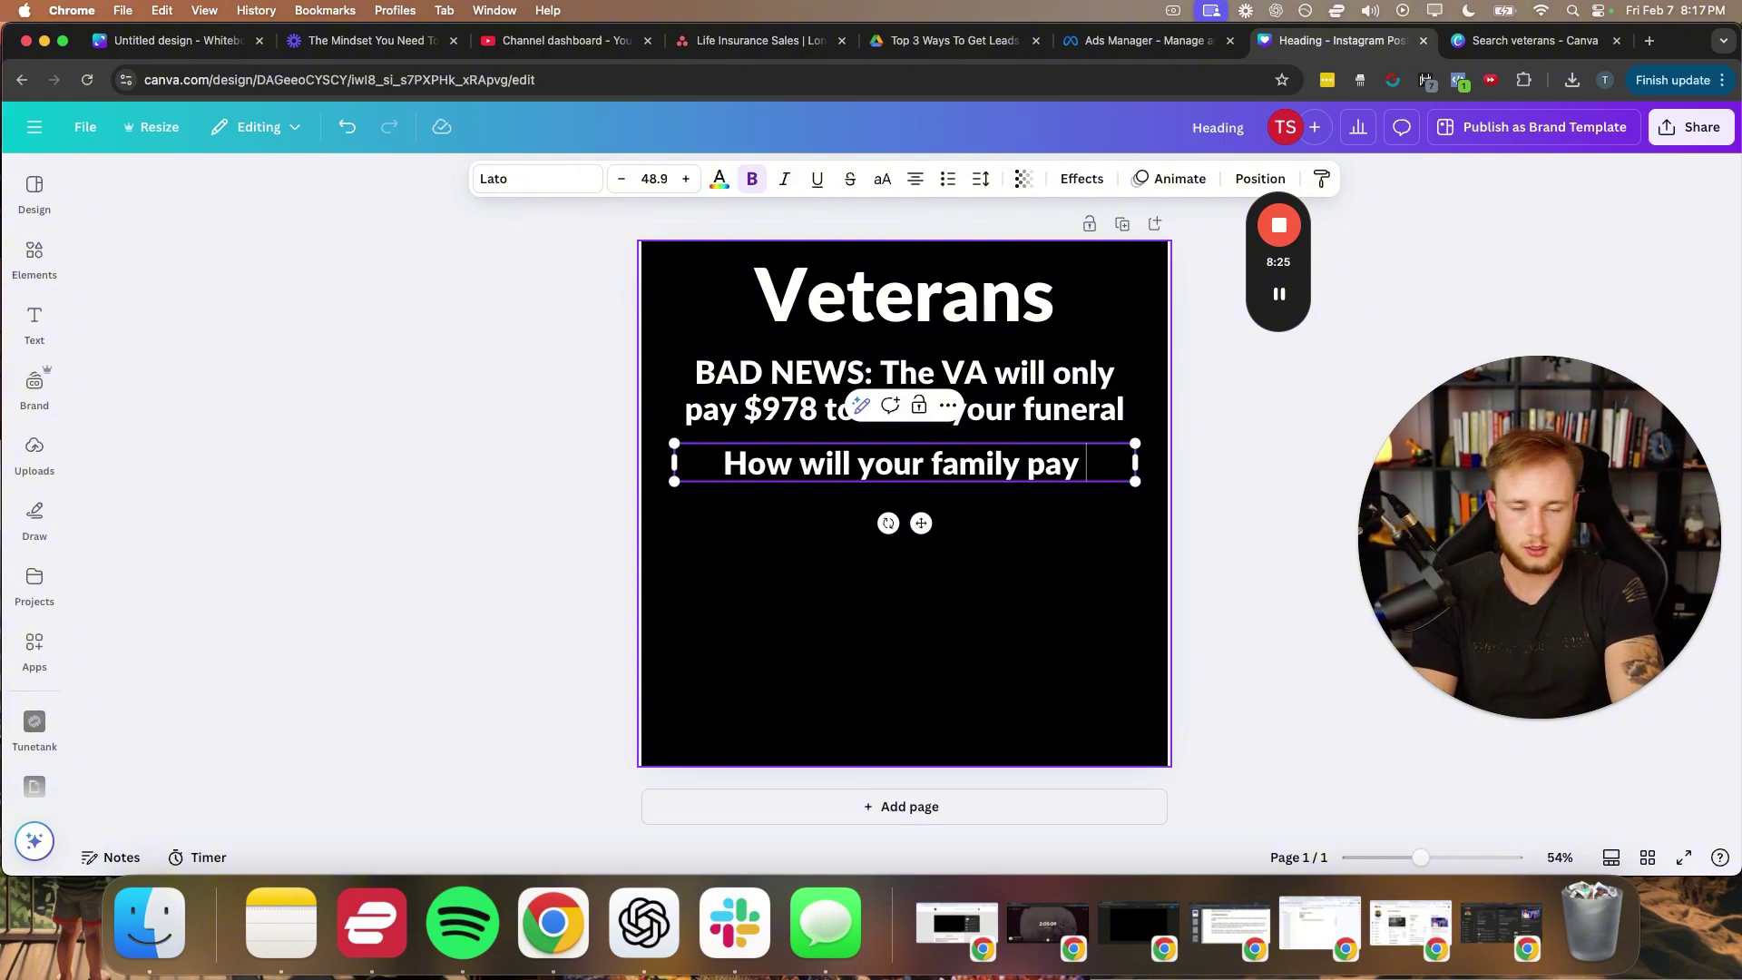
text(for your bur)
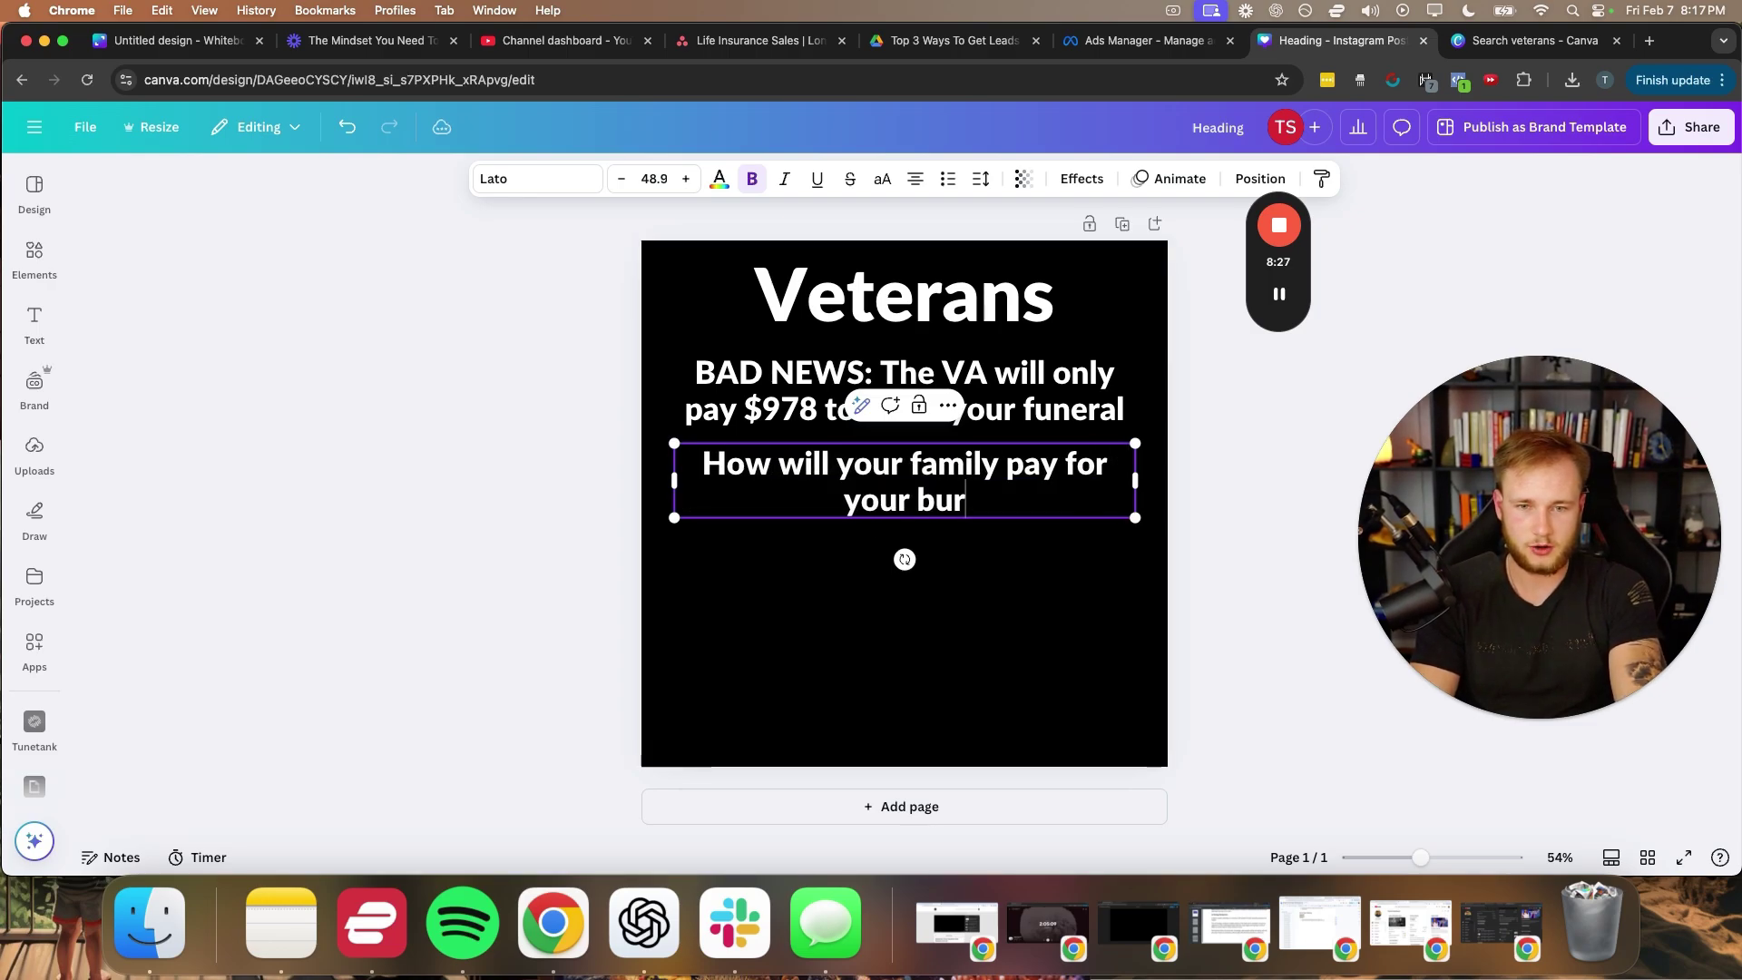
text(ial when the a)
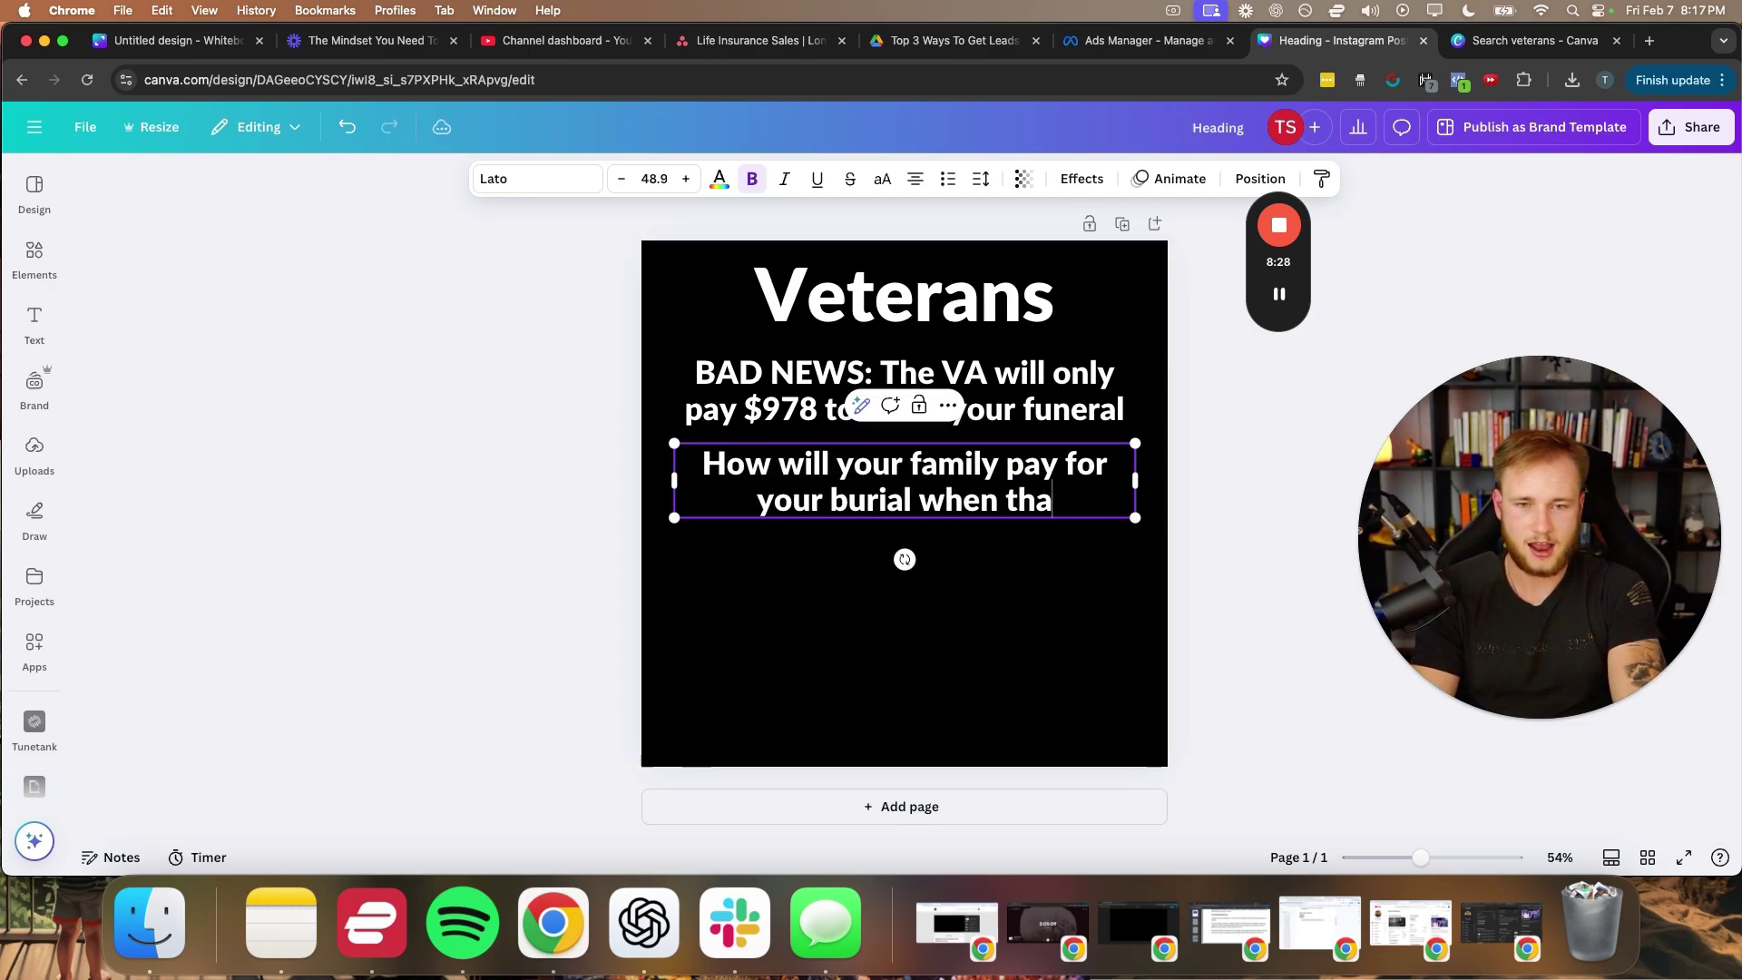
text(verage c)
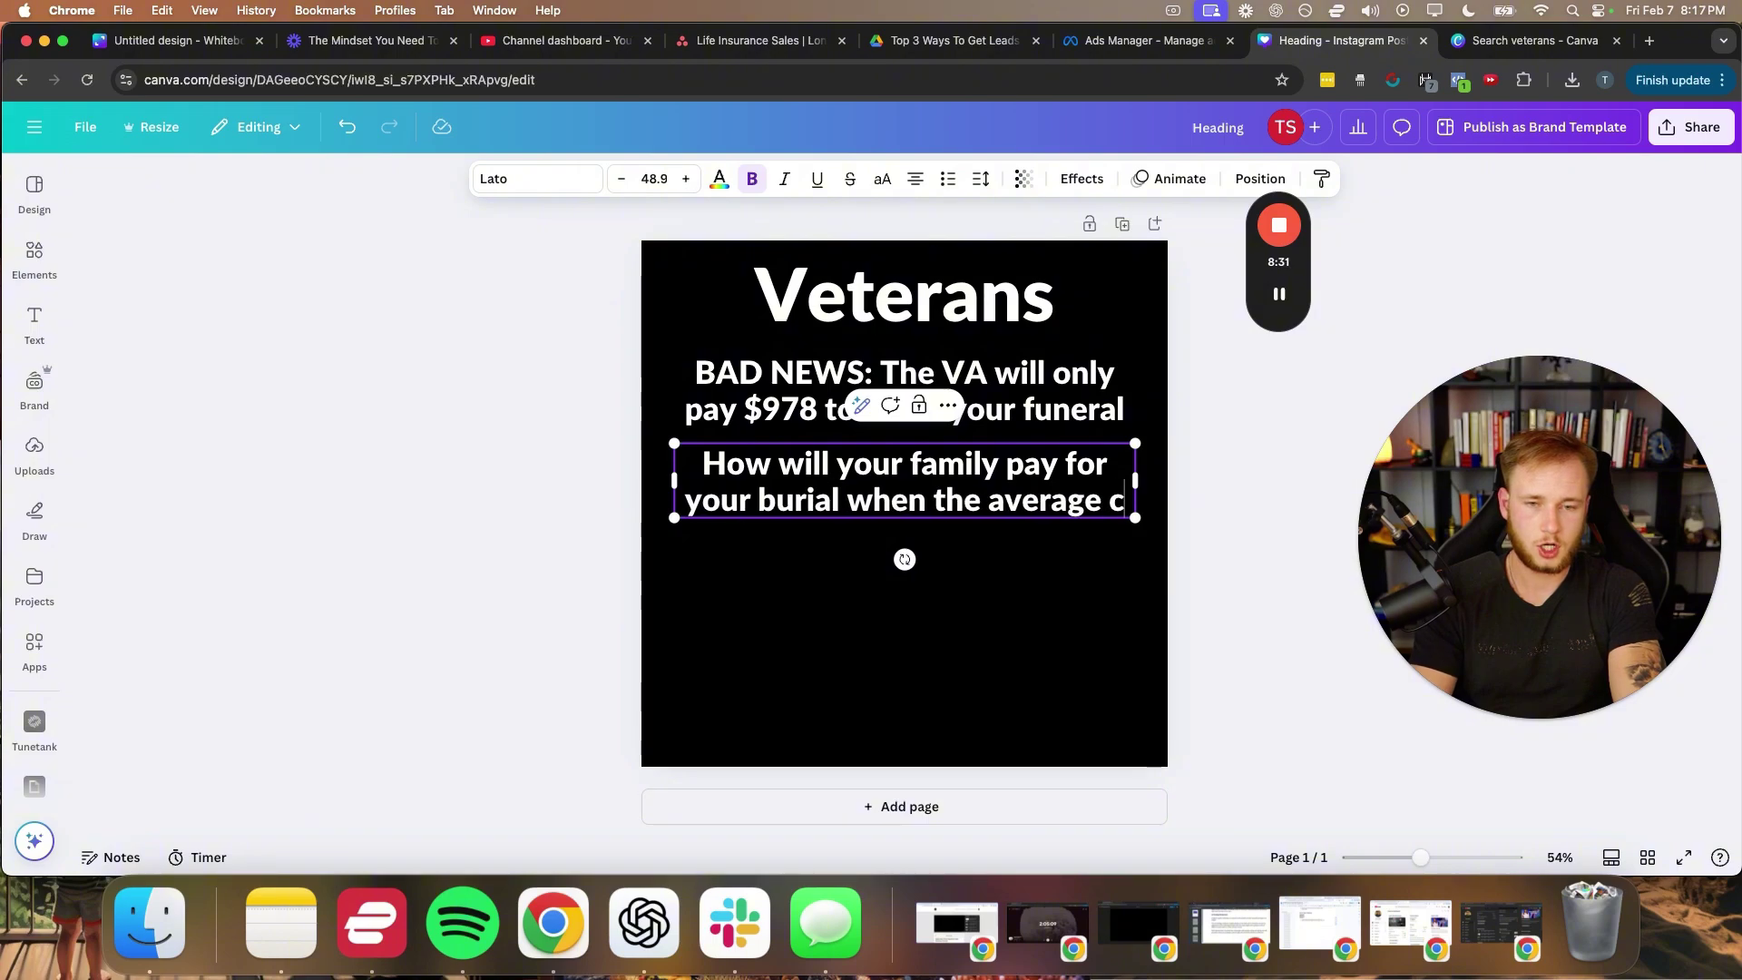
text(ost is )
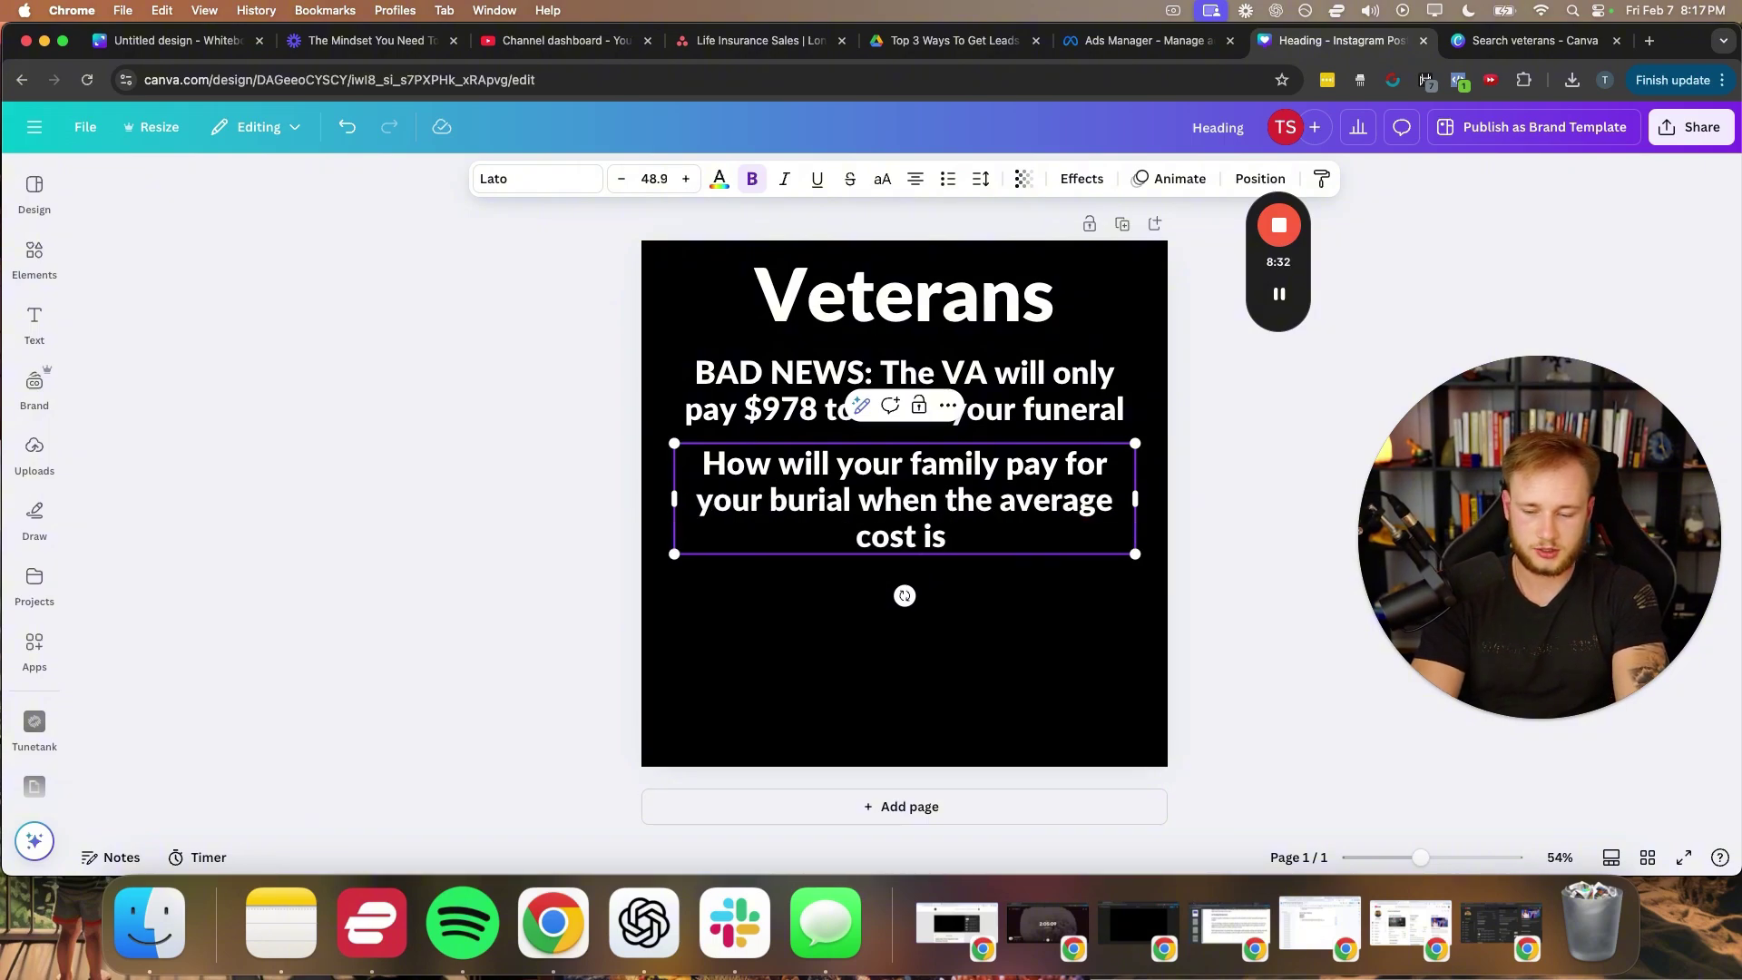
text($15,000?)
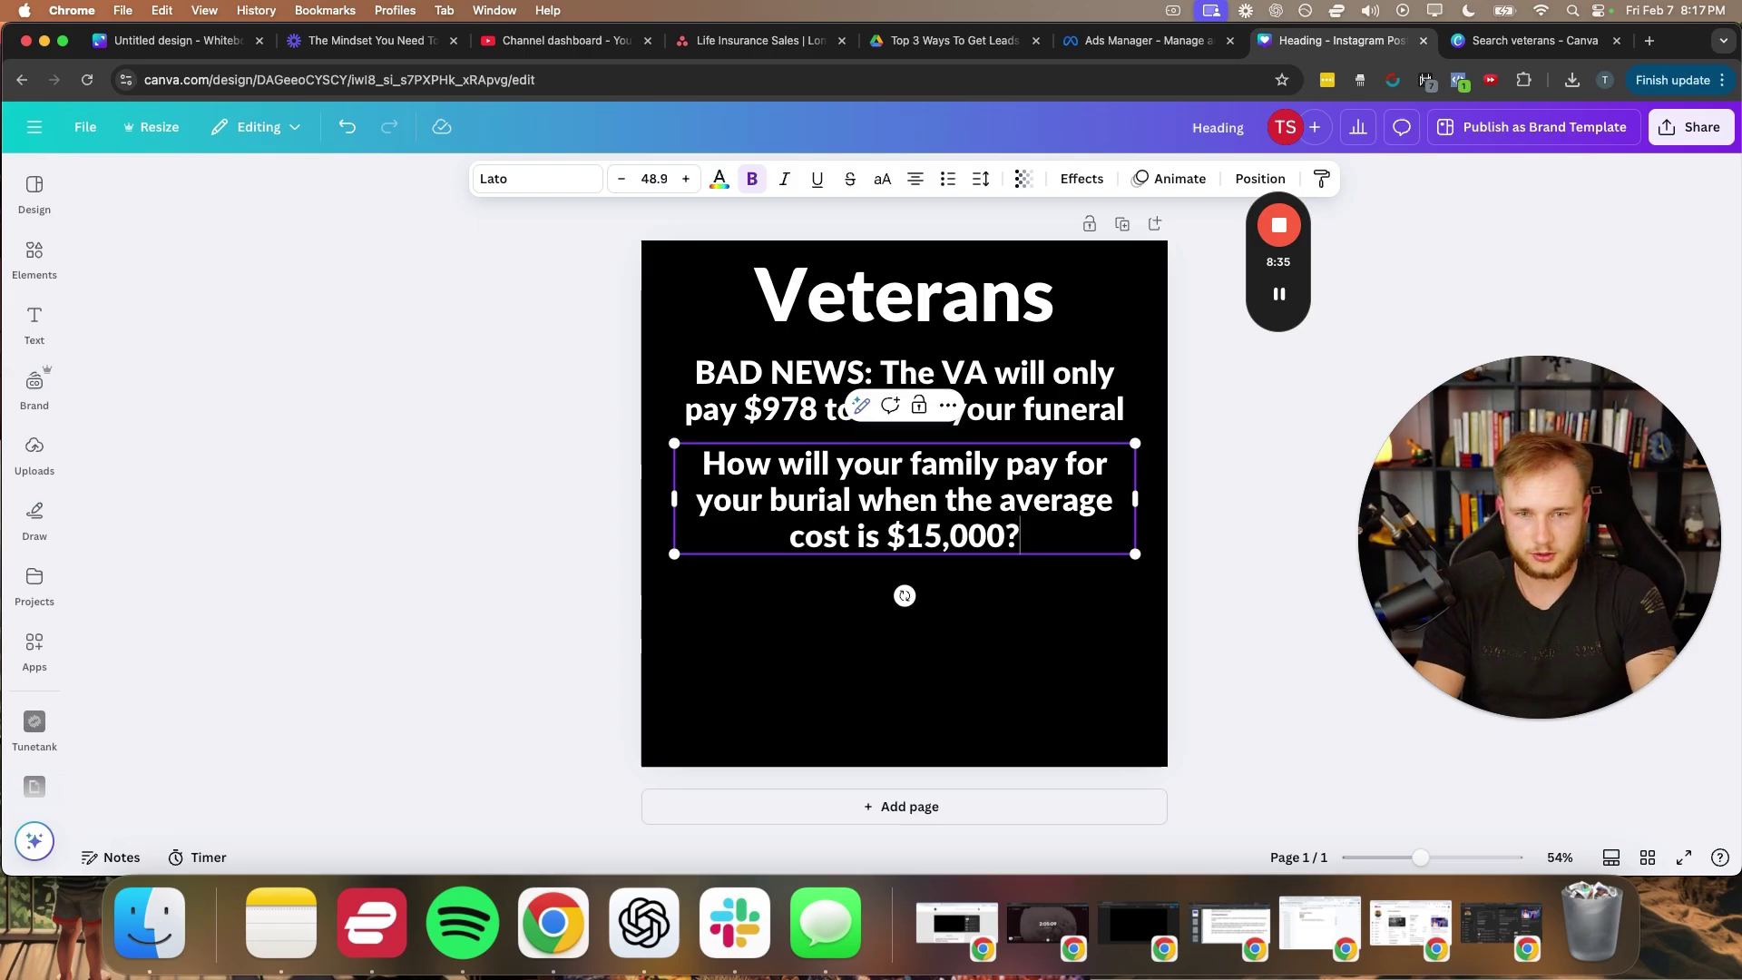
click(580, 520)
click(884, 495)
- Add a copy below reading 'Luckily, there's a new life insurance program for veterans so you can cover the difference'
key(super+d)
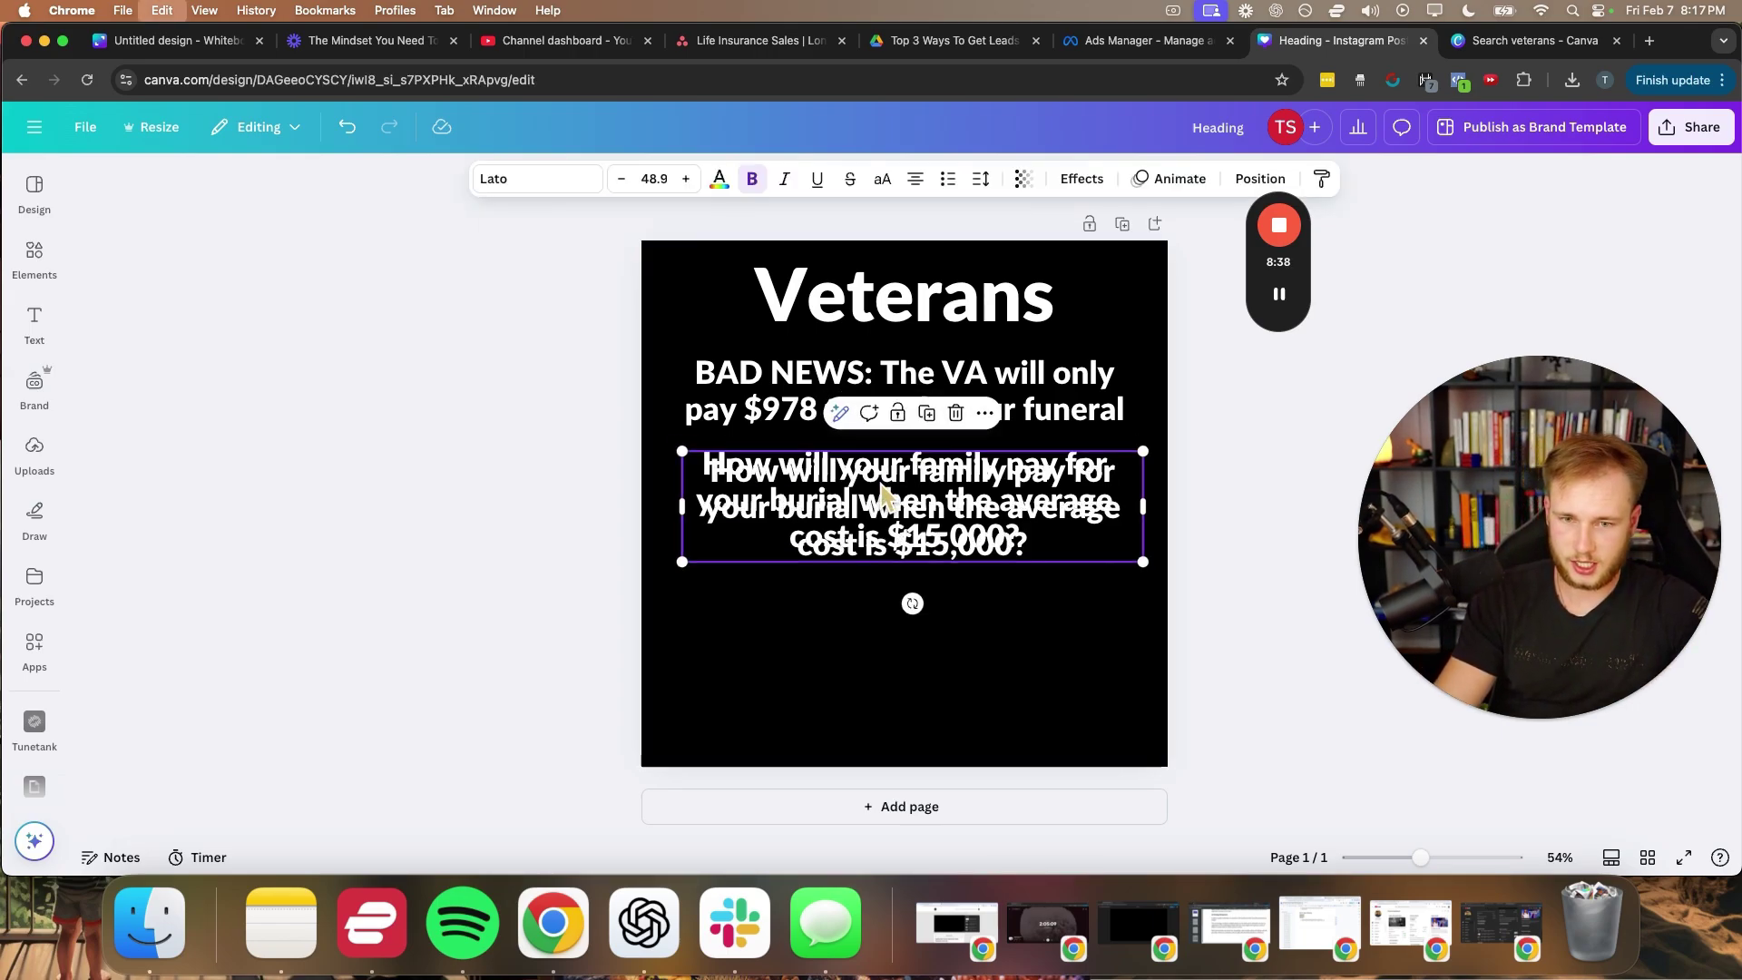
drag(886, 495, 875, 595)
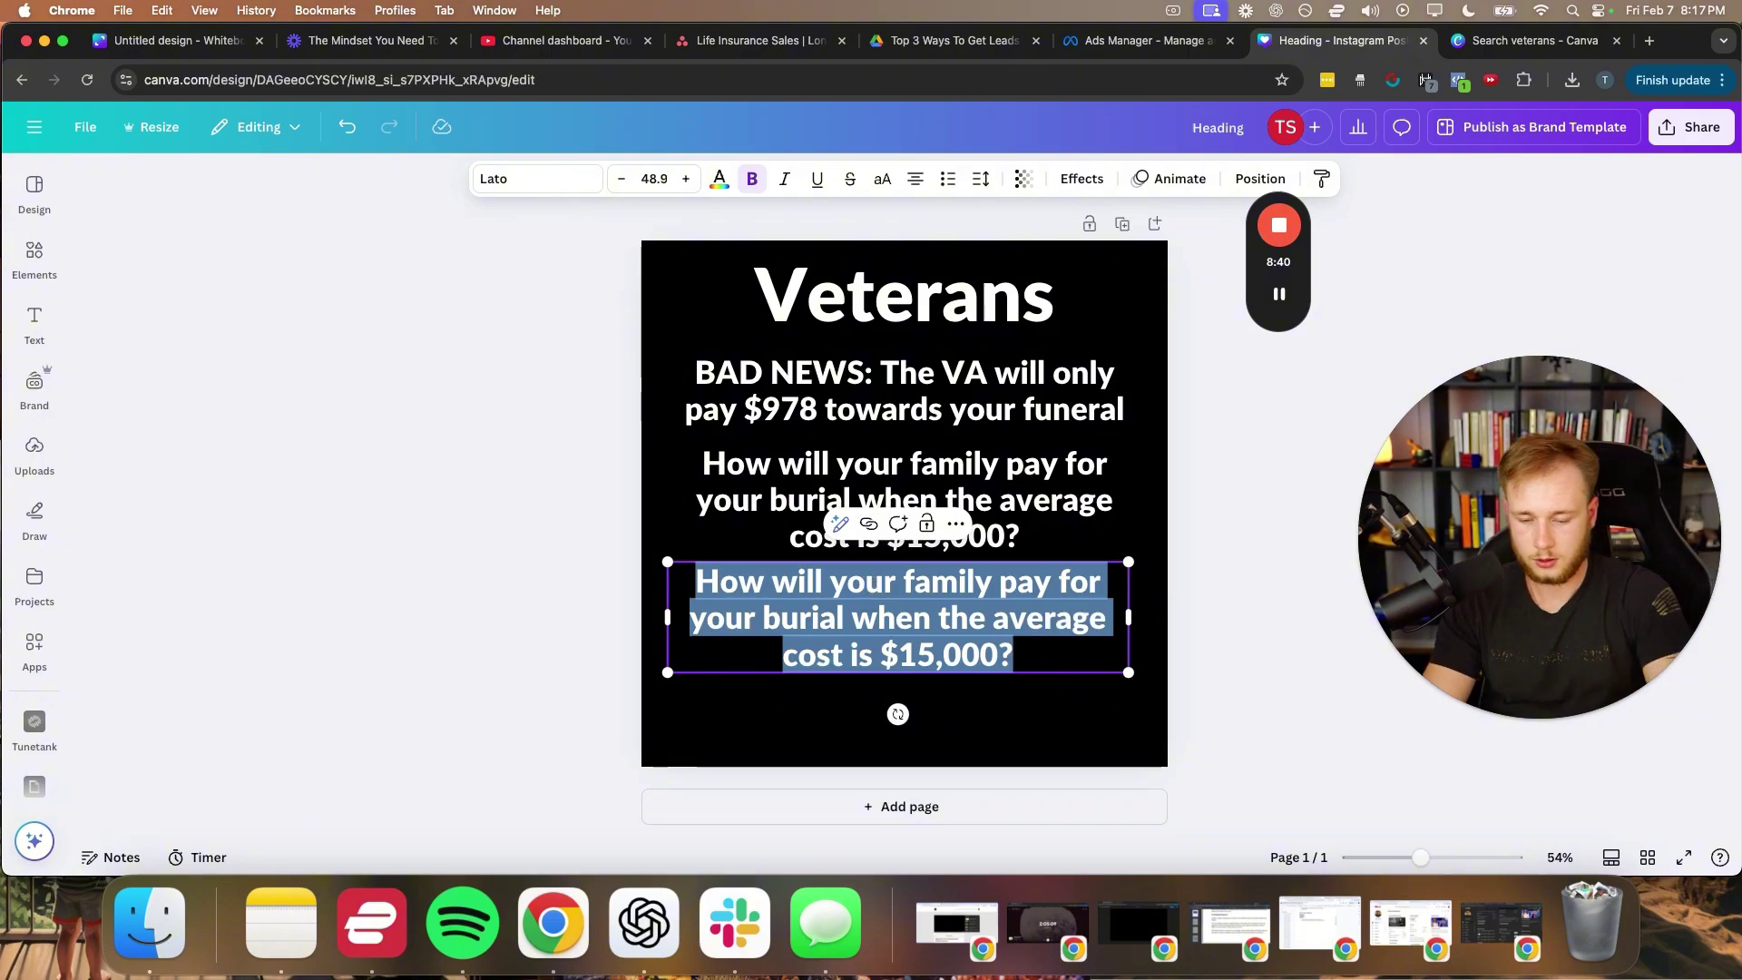
text(Luckily, the)
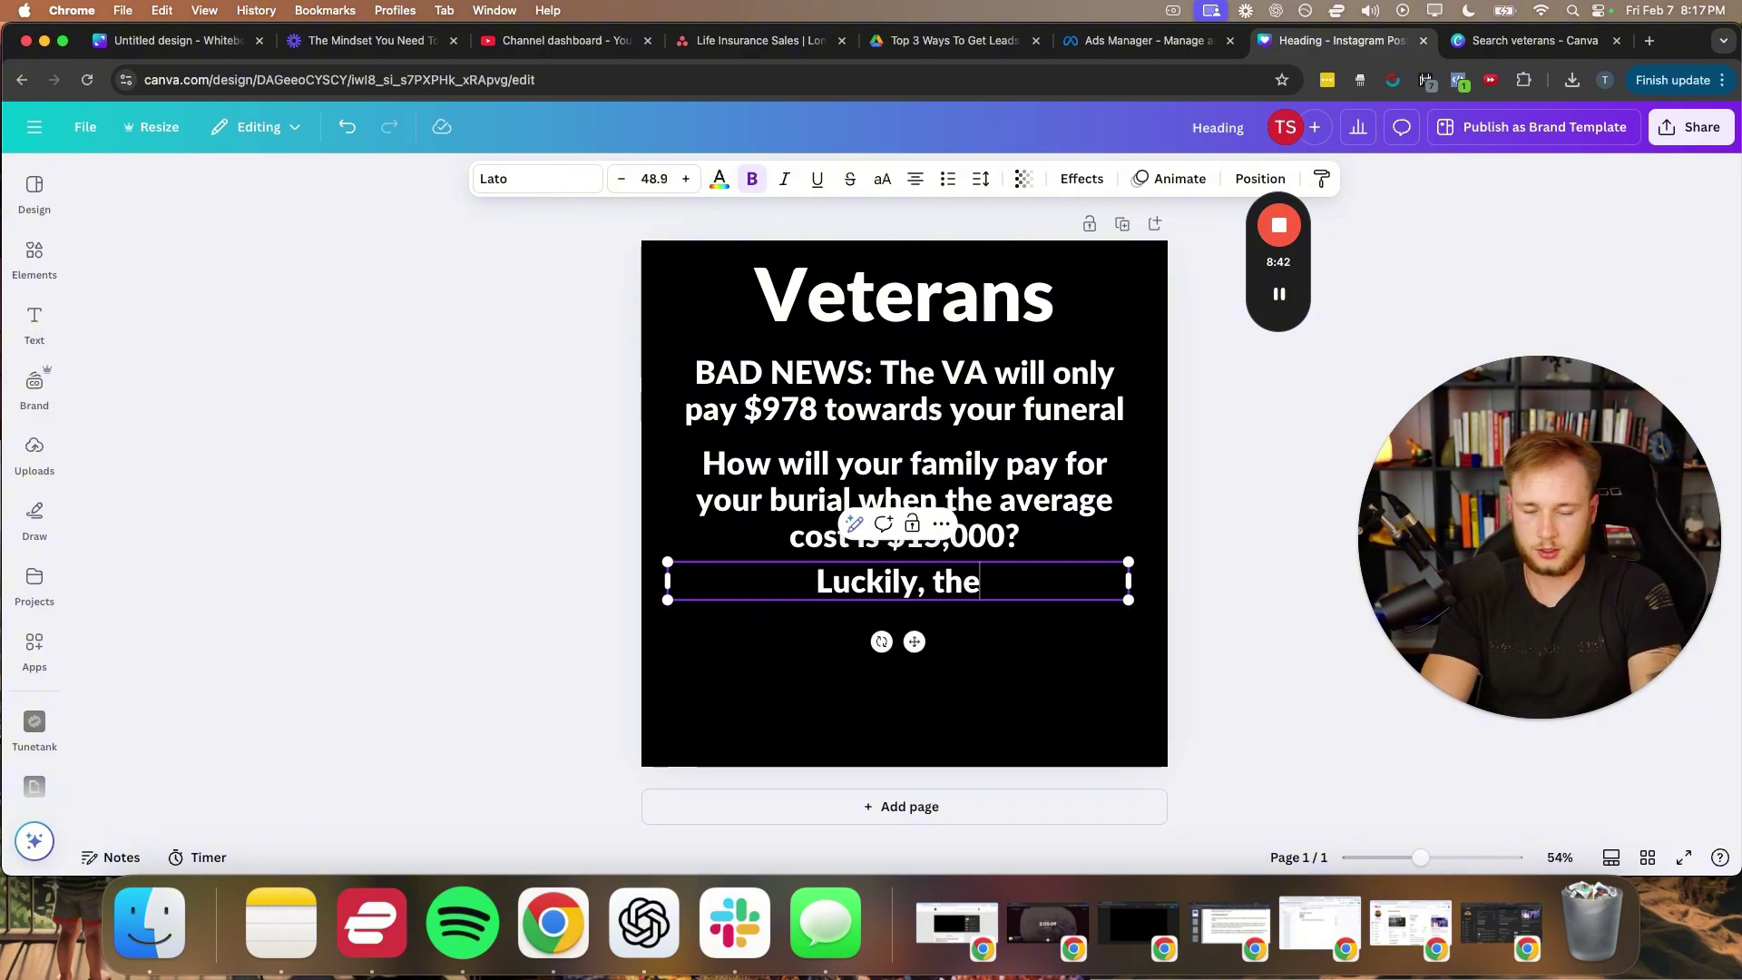
text(re's a new life insura)
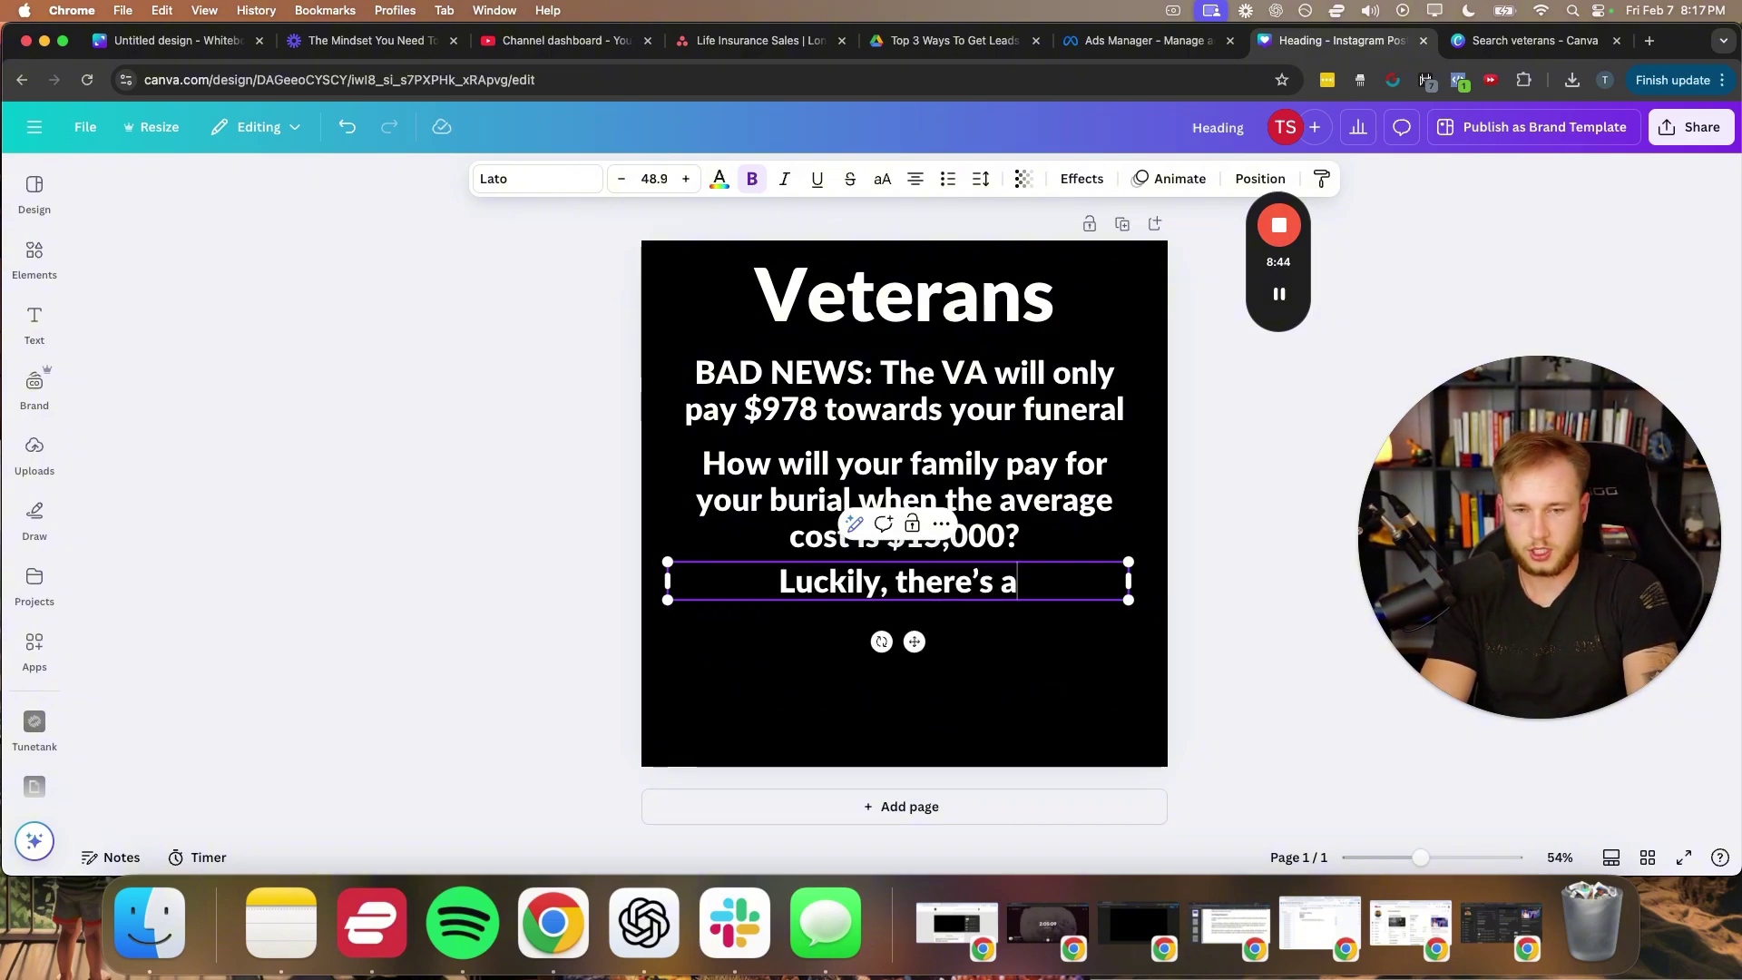
text(cne p)
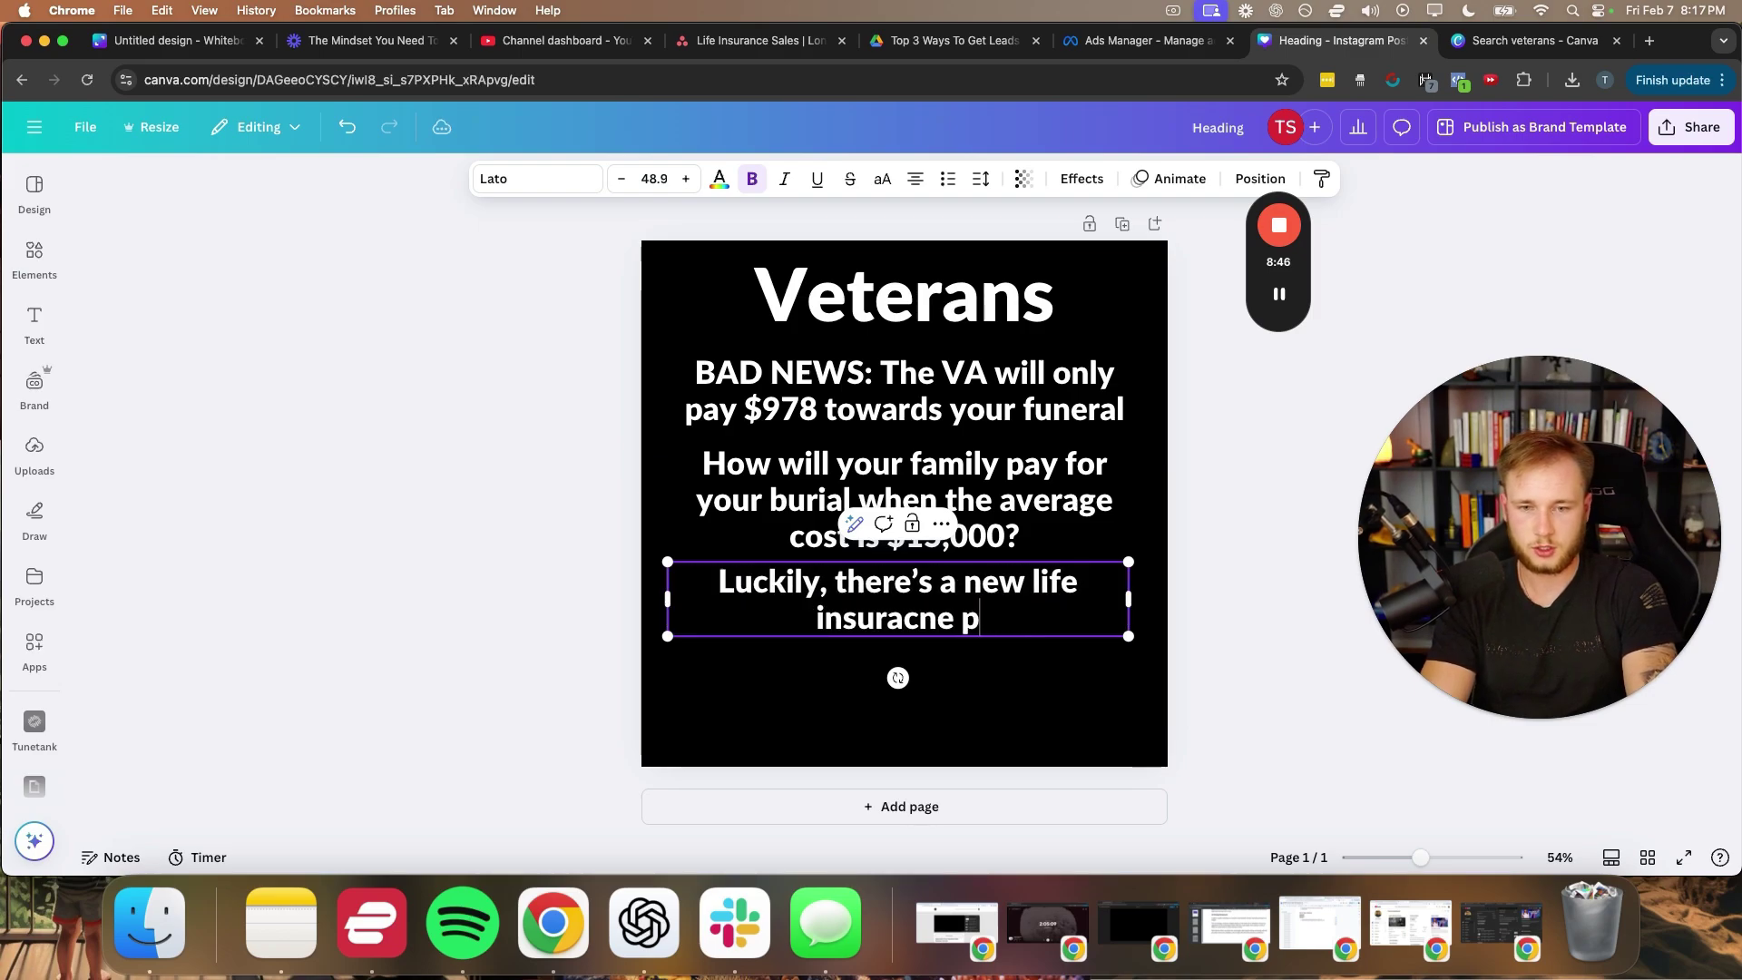
key(BackSpace)
text(nb)
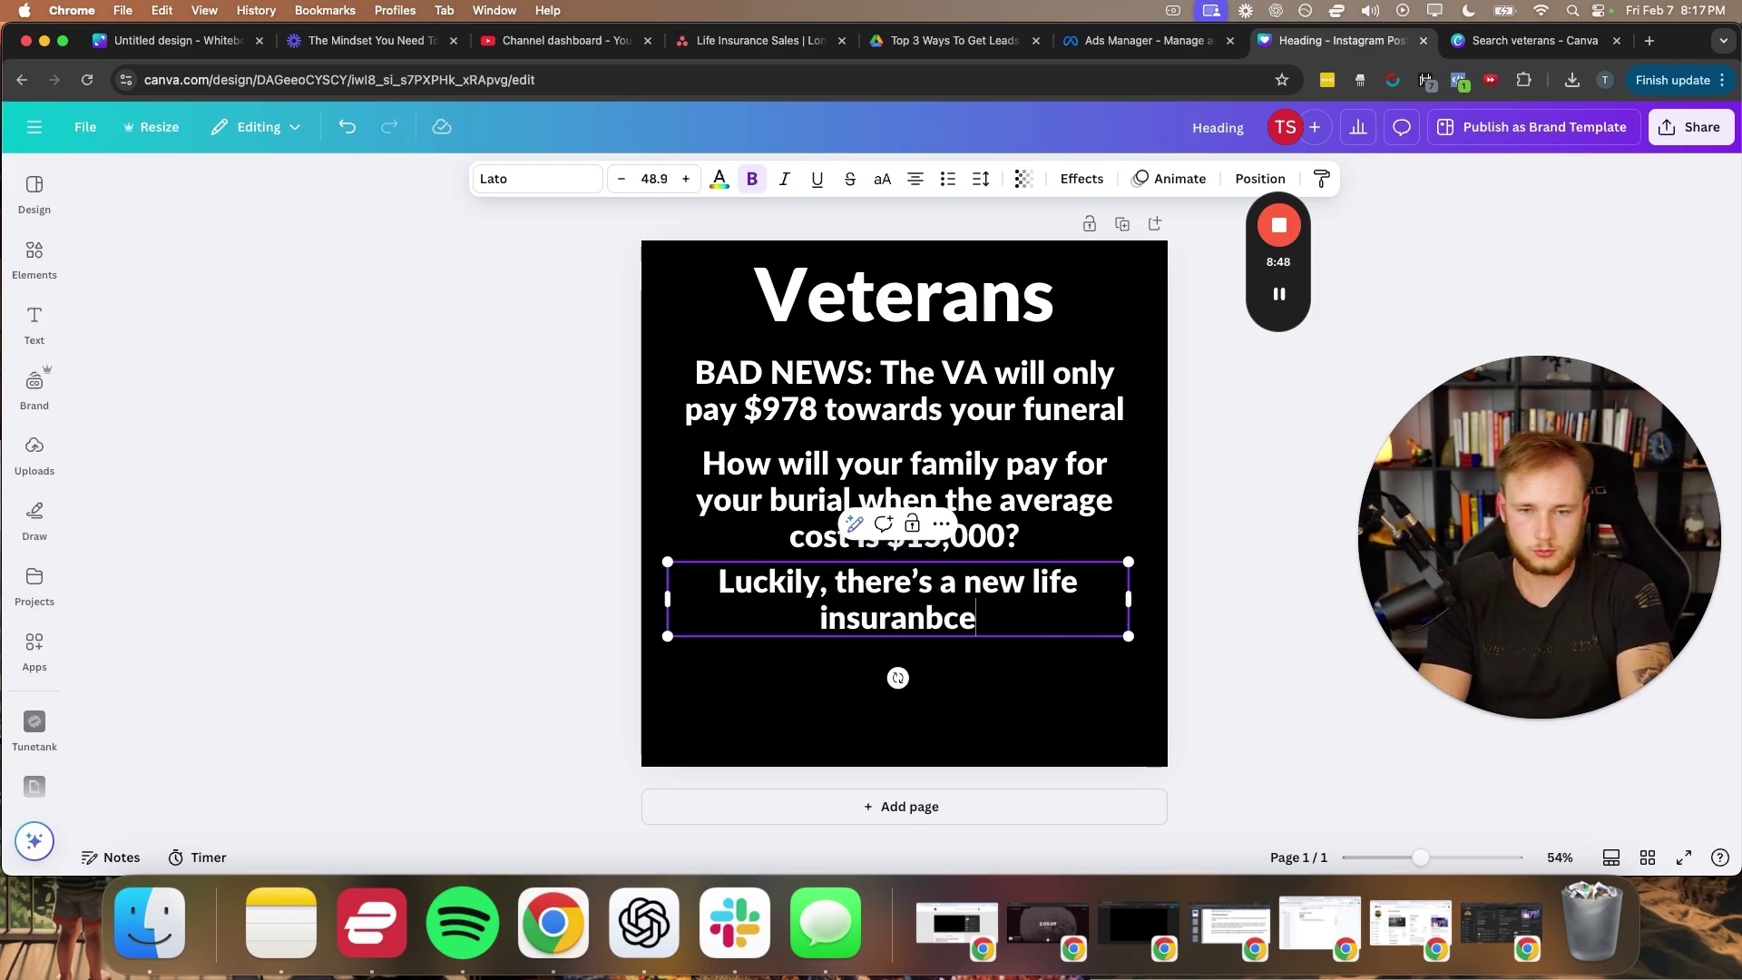
text(ce pror)
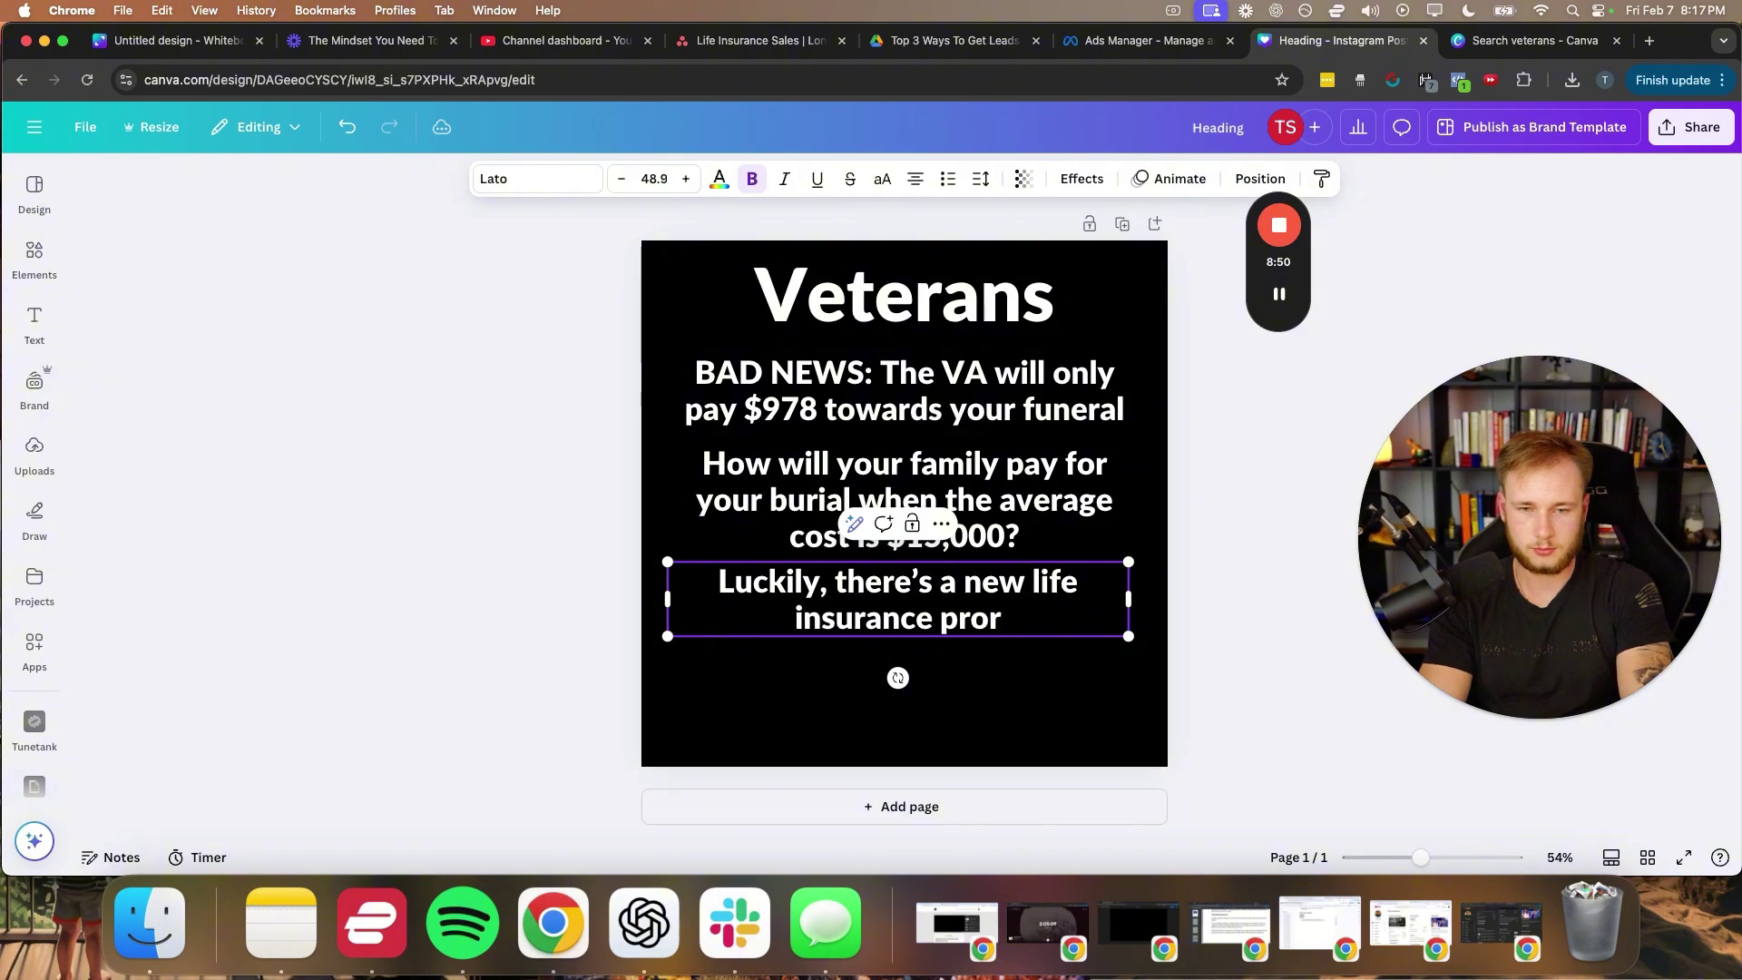
text(gam for veteran)
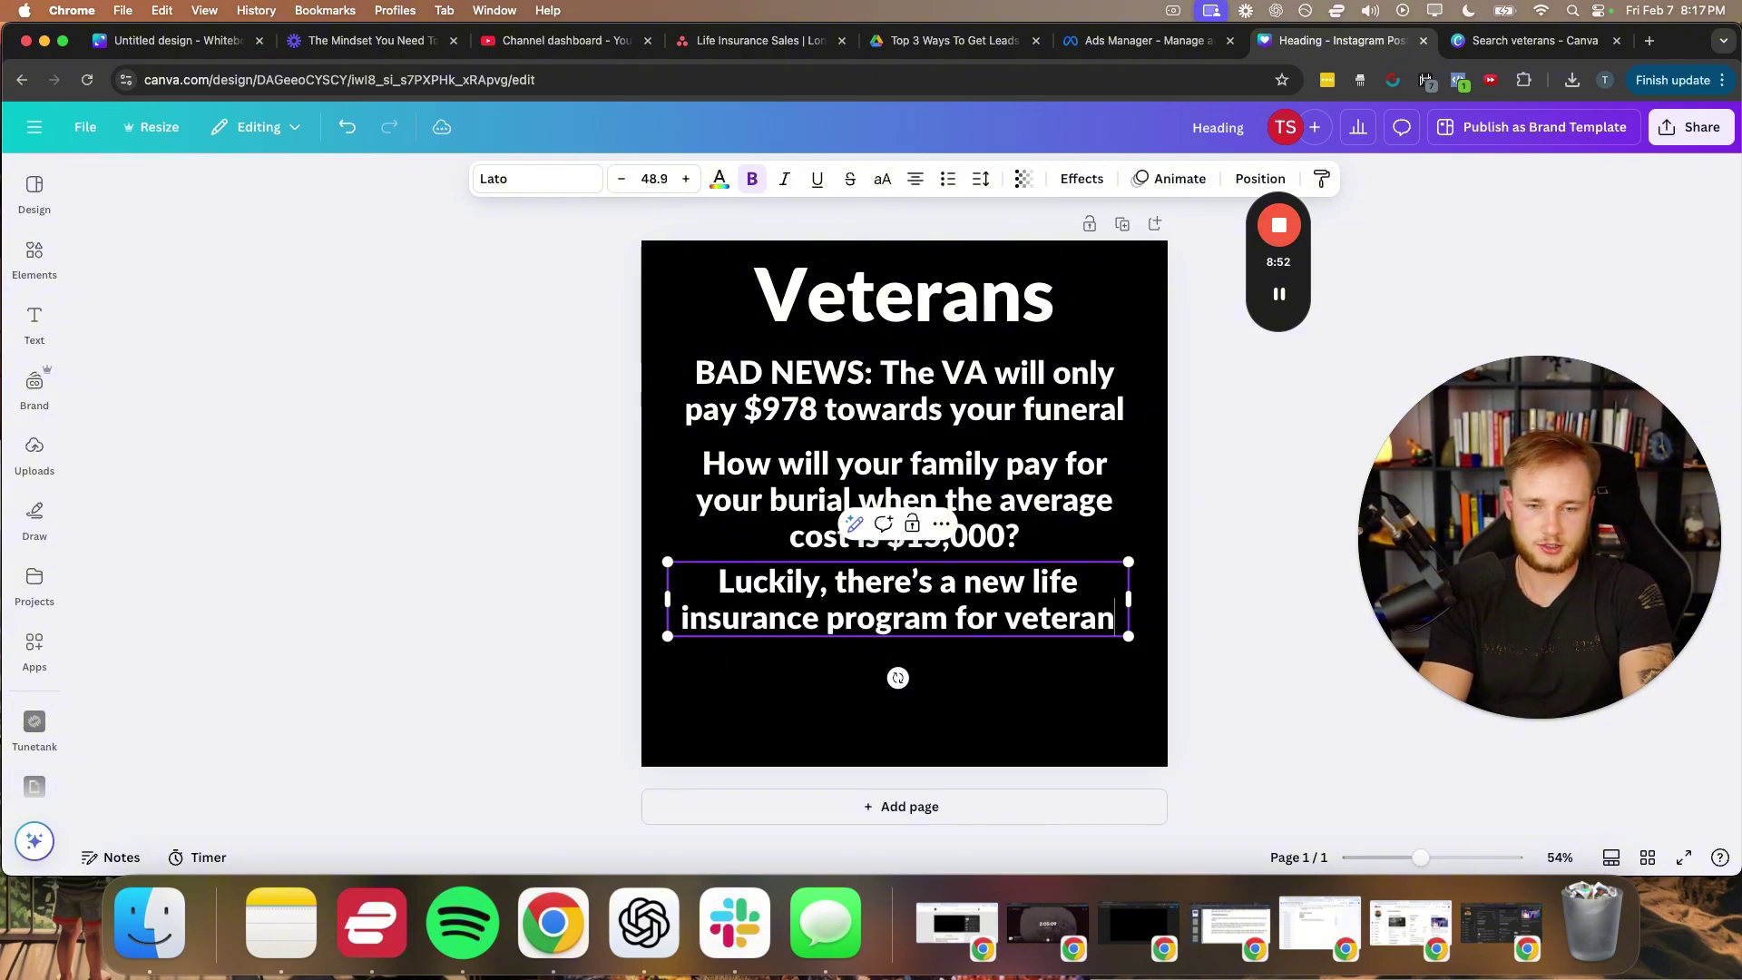
text(s so you can get cov)
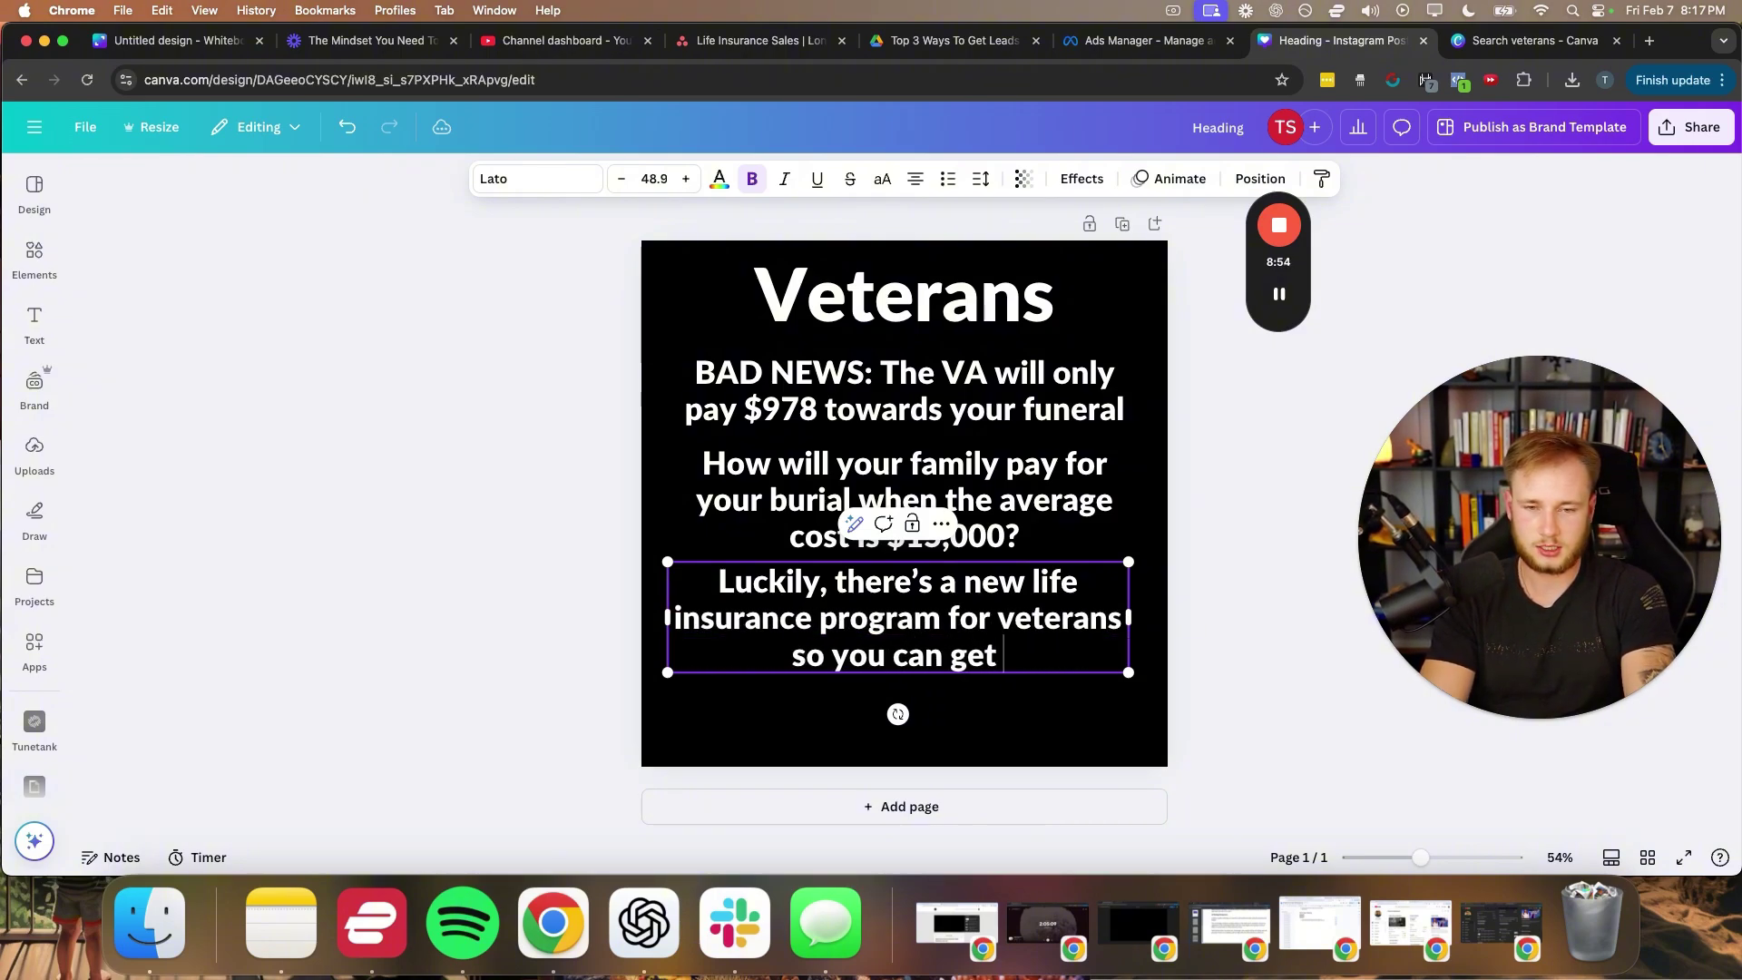
key(BackSpace)
key(BackSpace)
key(BackSpace)
key(BackSpace)
key(BackSpace)
key(BackSpace)
key(BackSpace)
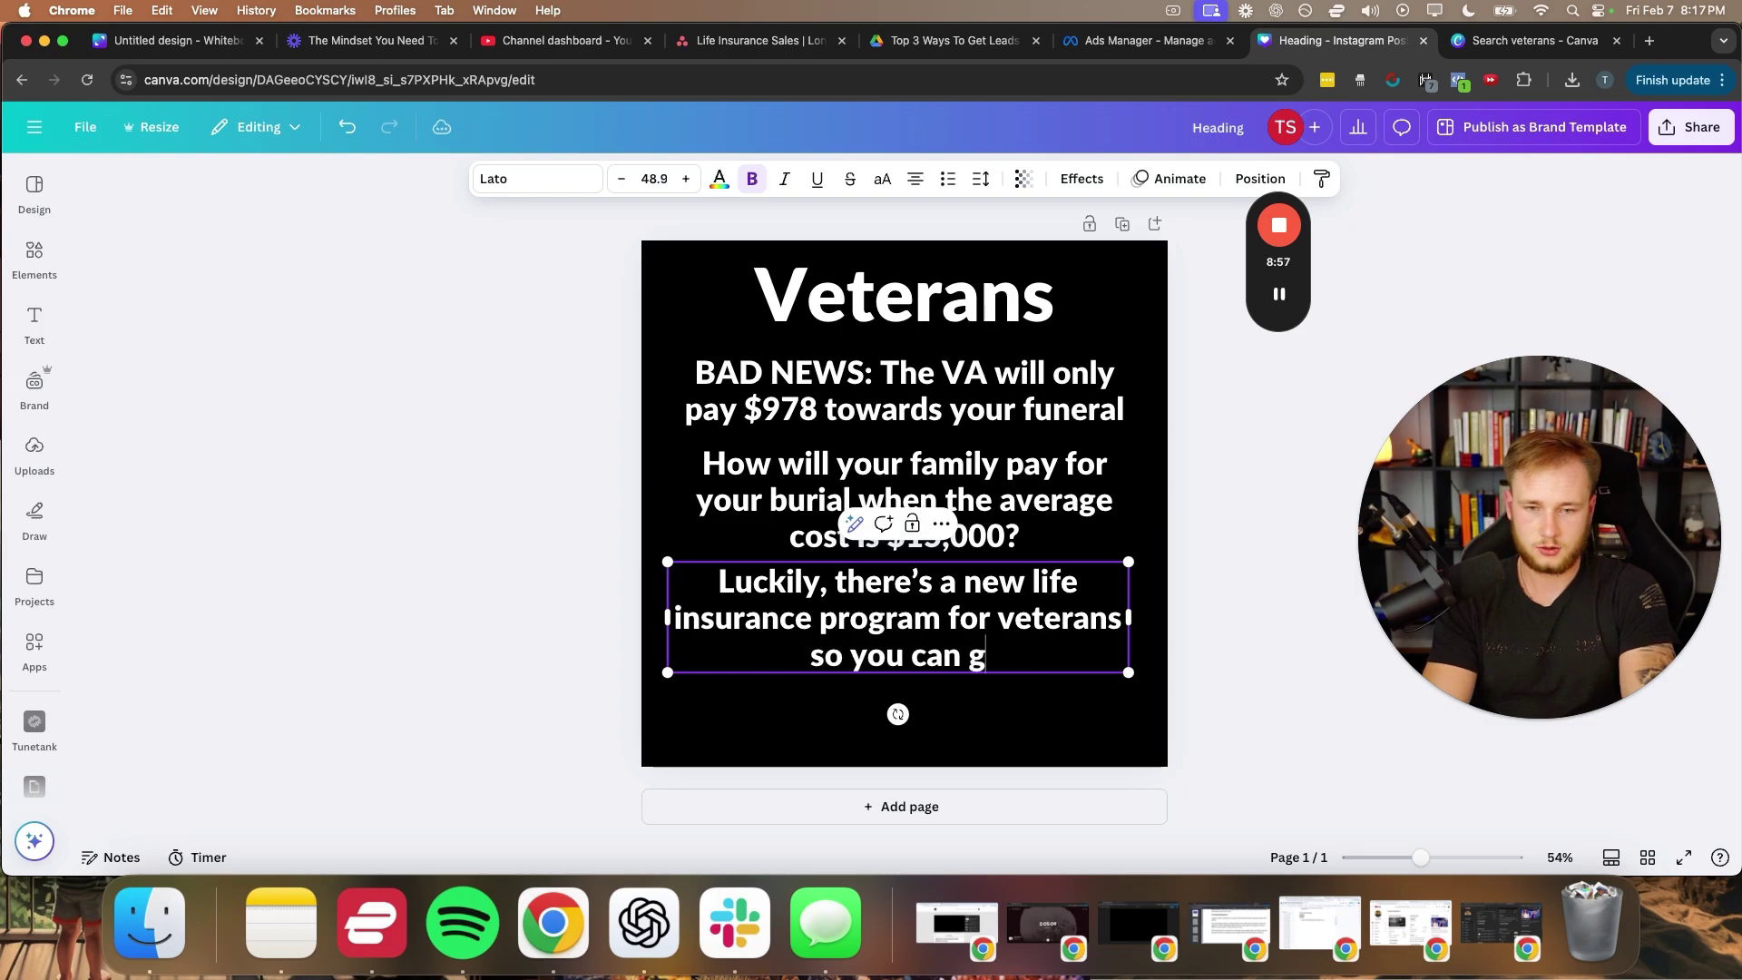
text(cover the did)
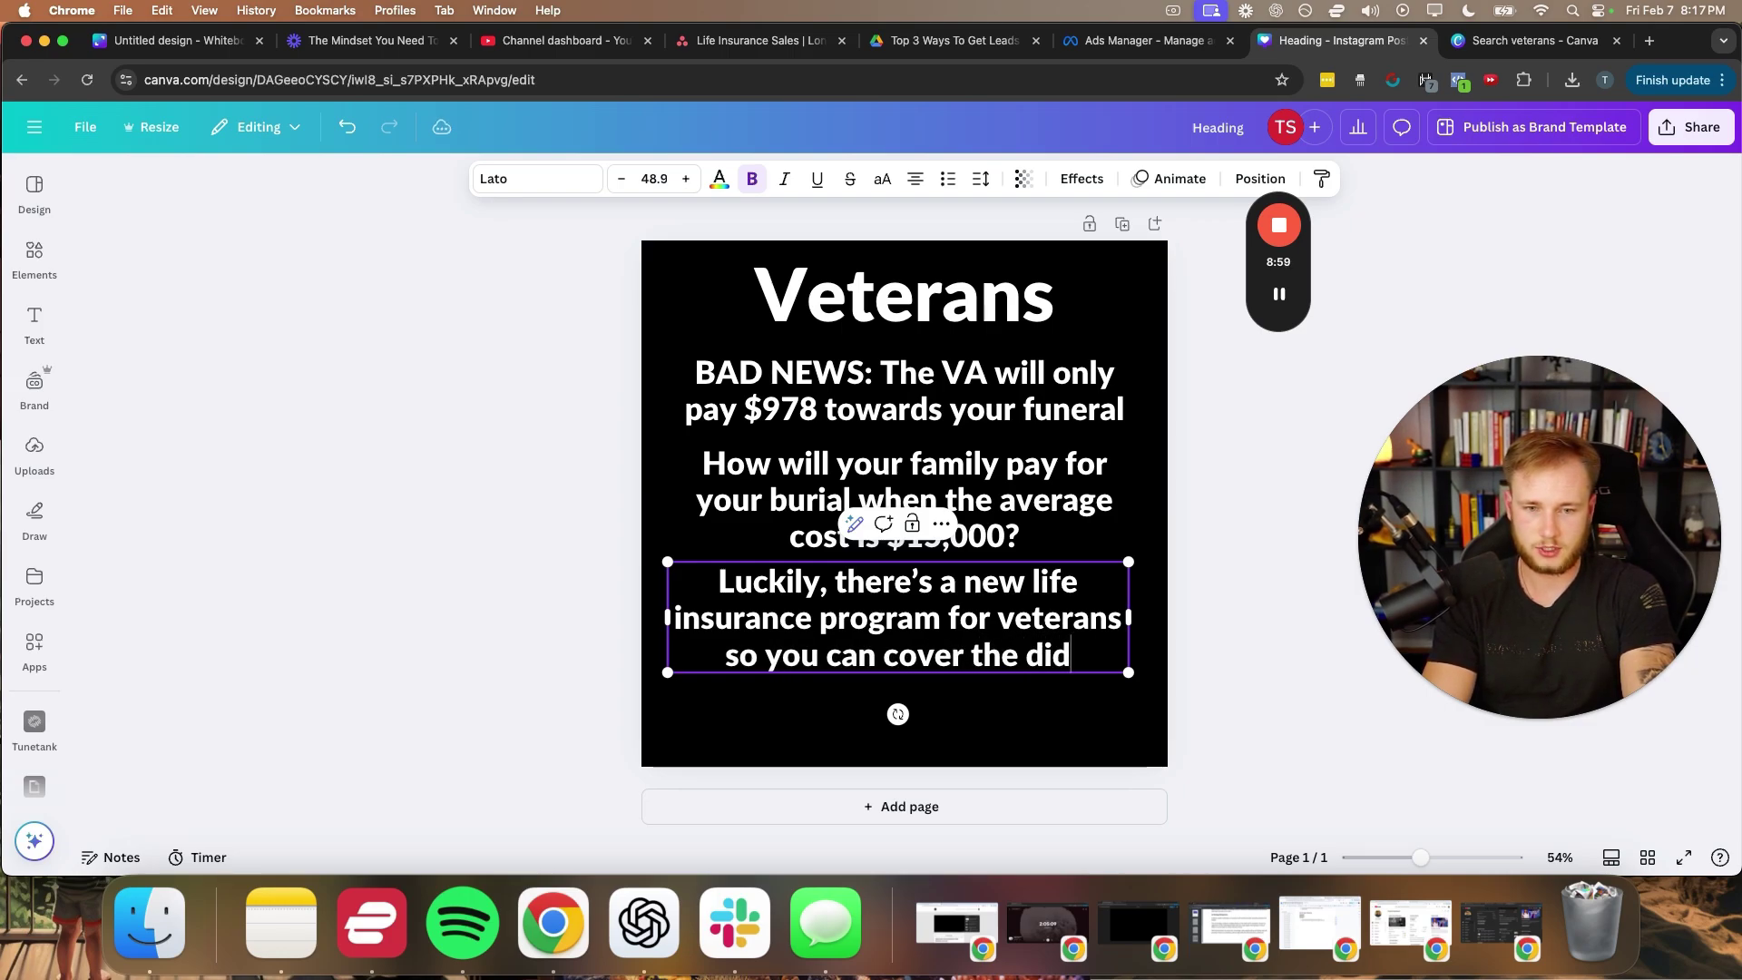
key(BackSpace)
text(fference)
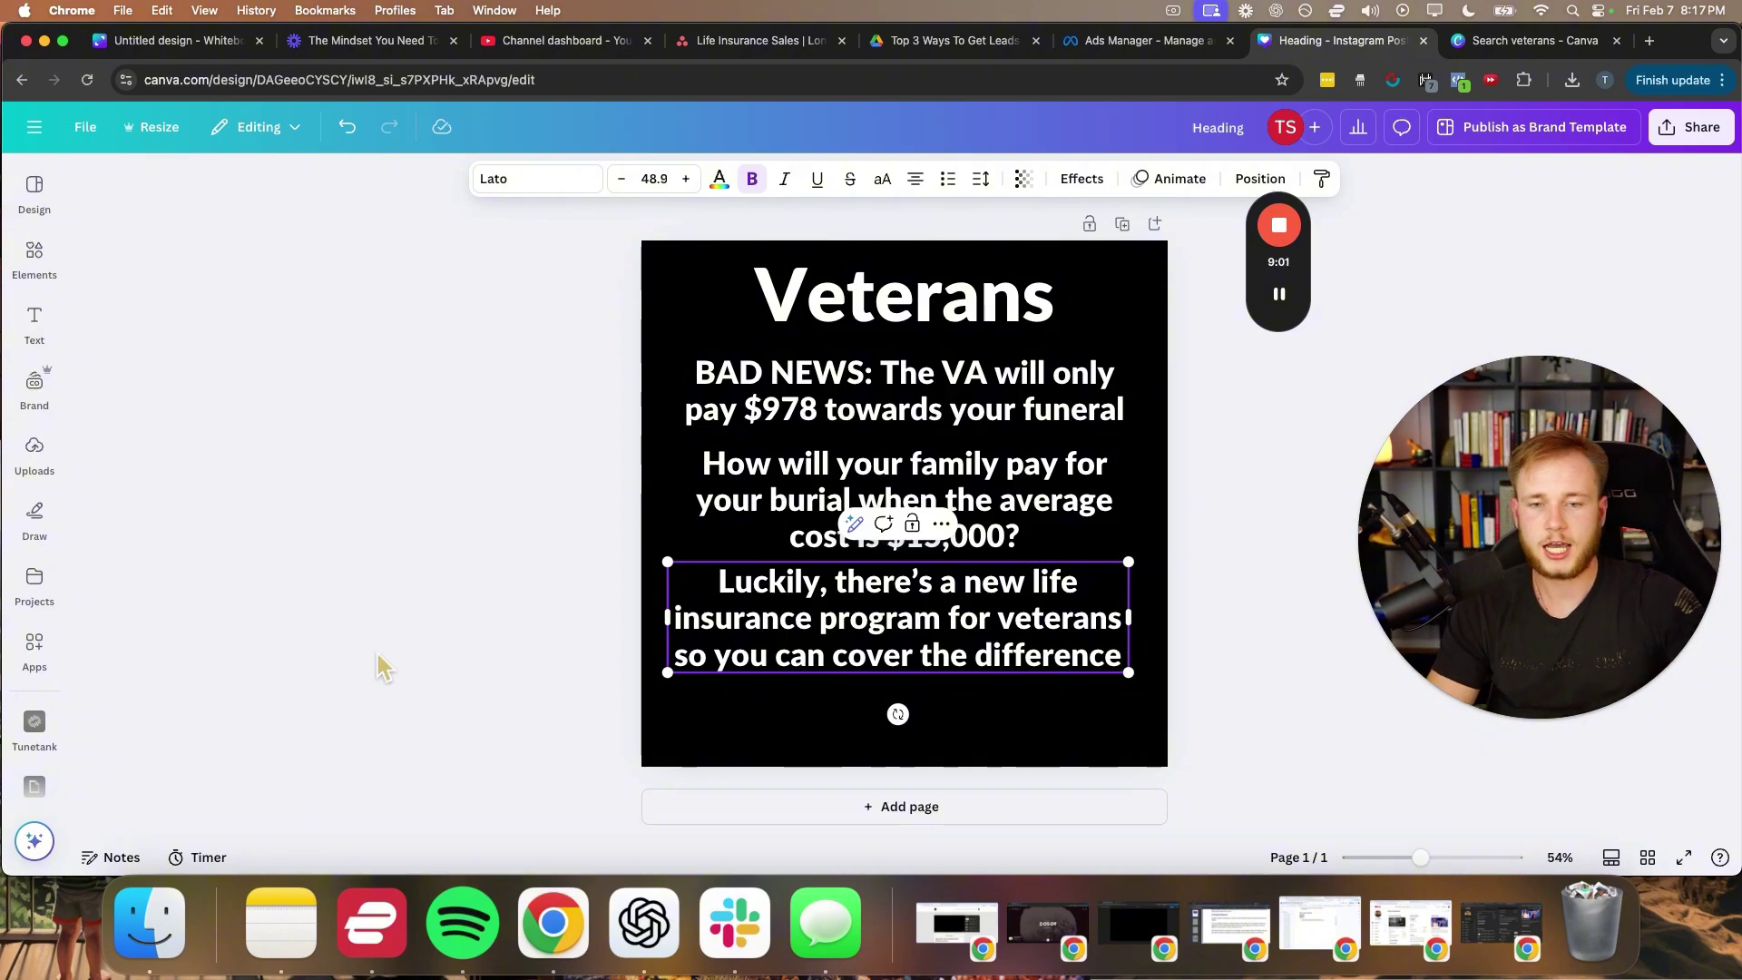
click(553, 625)
- Nudge the BAD NEWS, question and Luckily blocks upward to even the spacing
drag(929, 514, 925, 494)
click(586, 538)
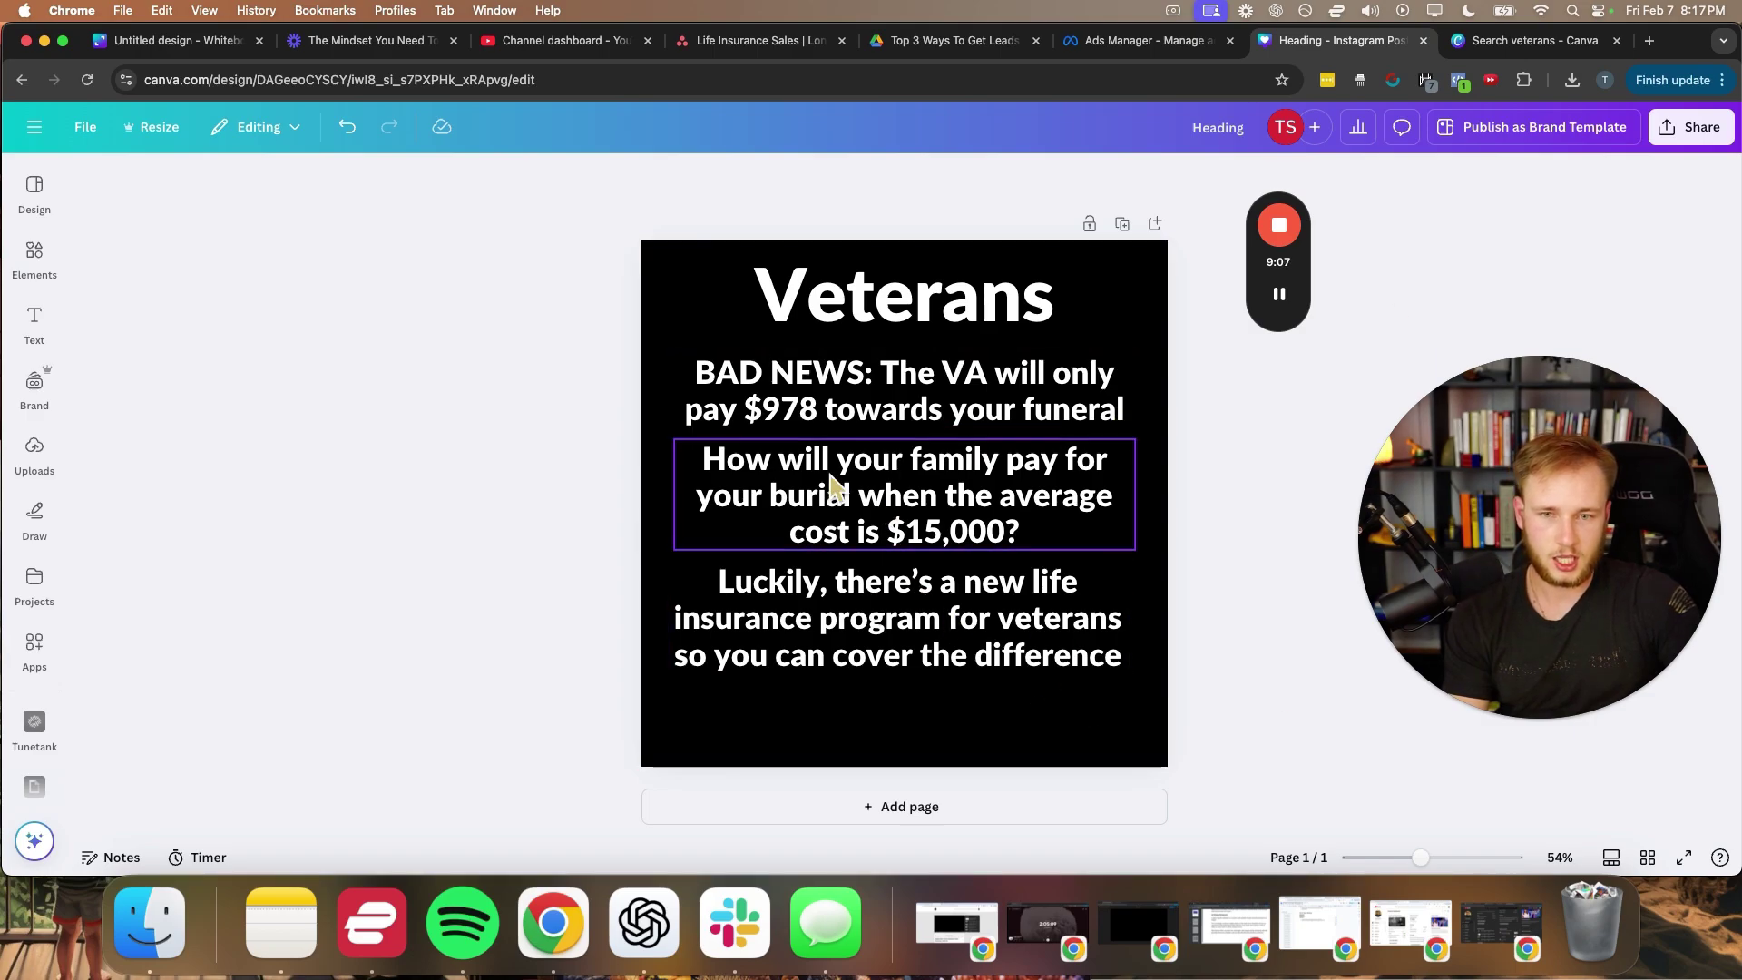
click(800, 313)
drag(797, 389, 777, 378)
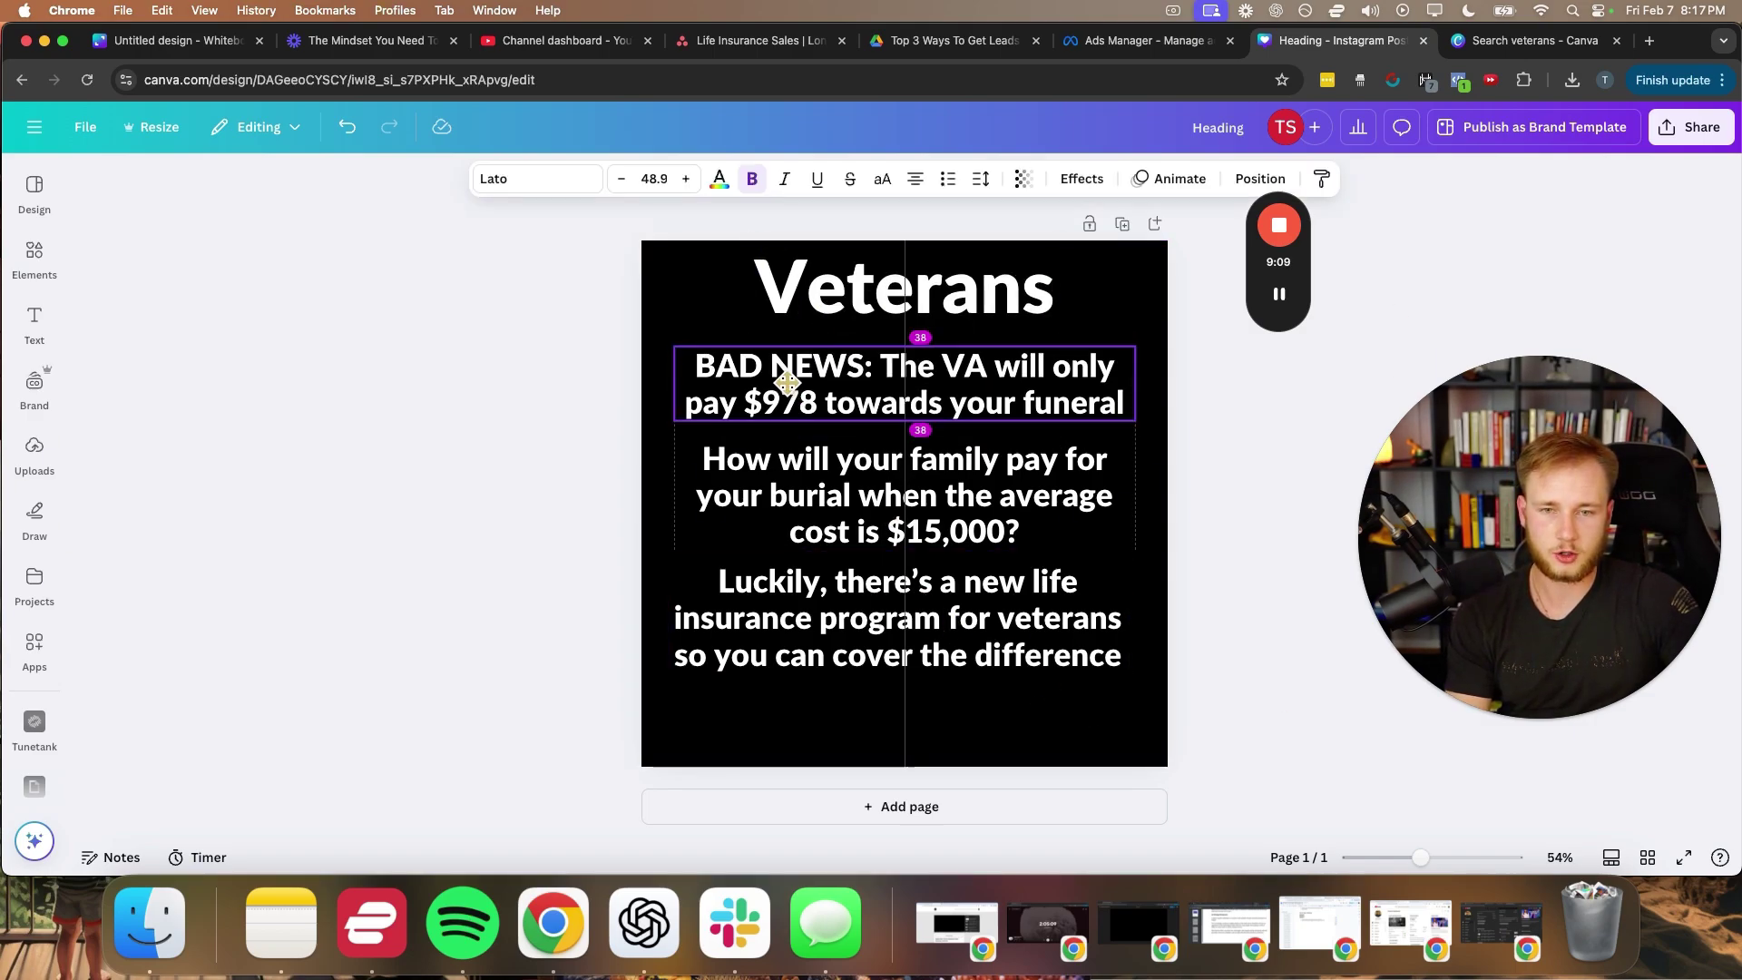
drag(803, 508, 802, 495)
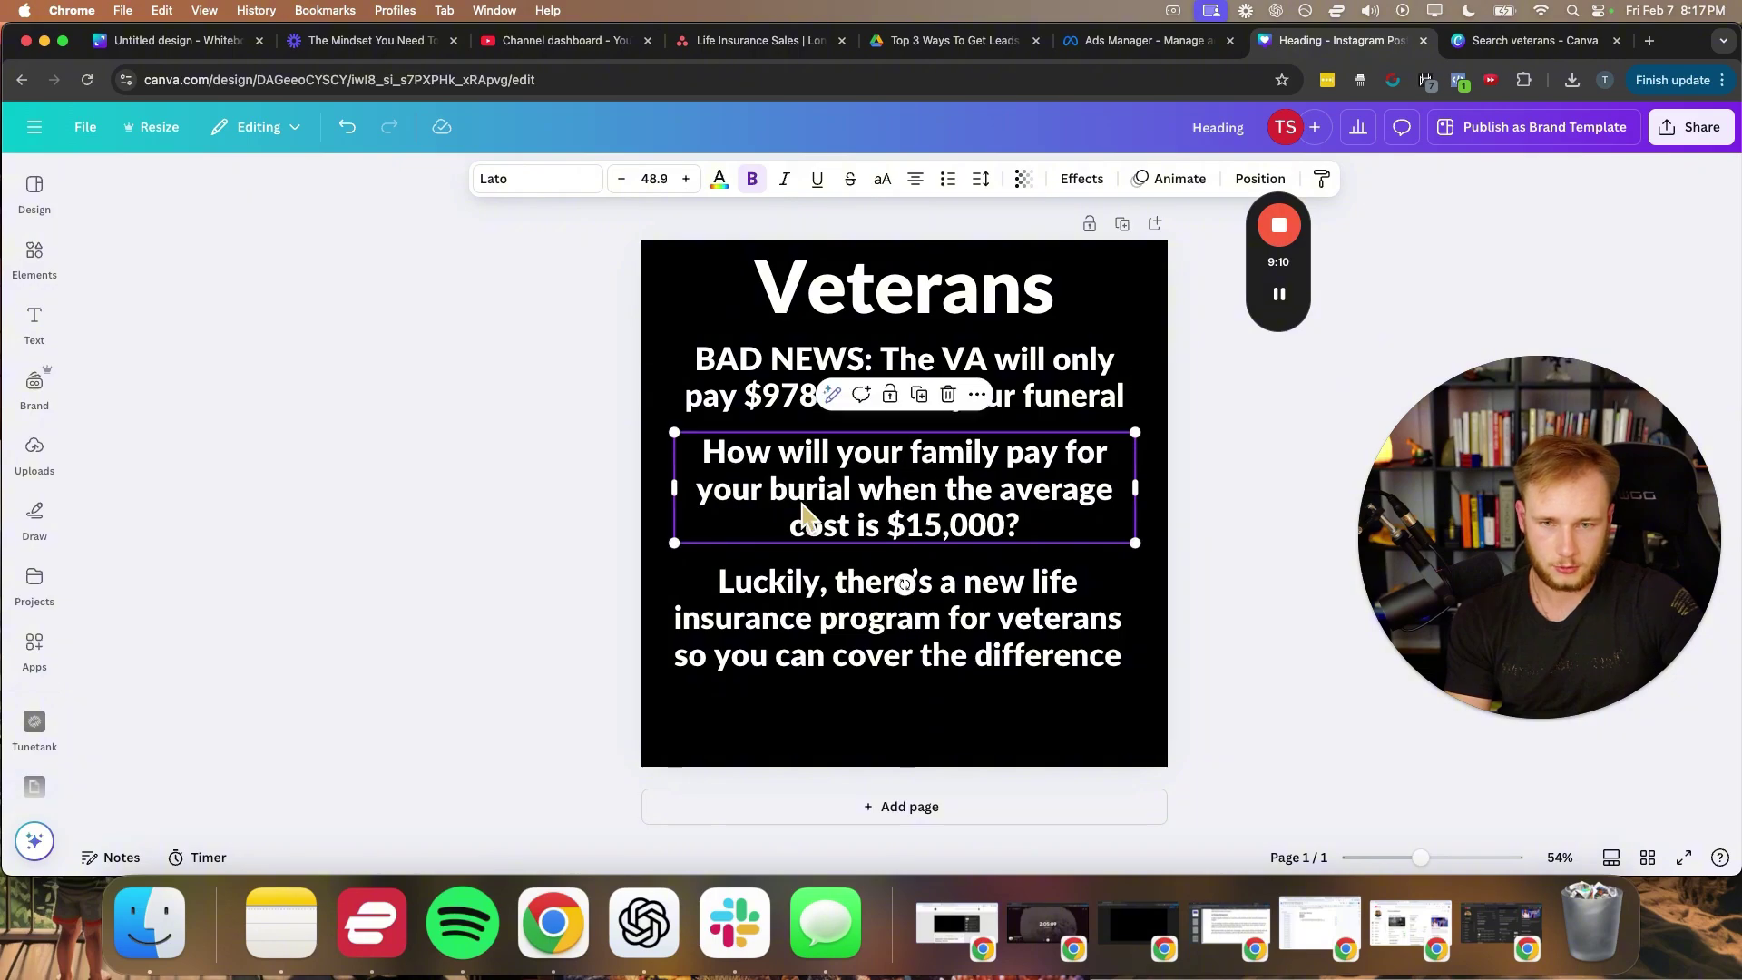
drag(807, 624, 815, 624)
click(614, 610)
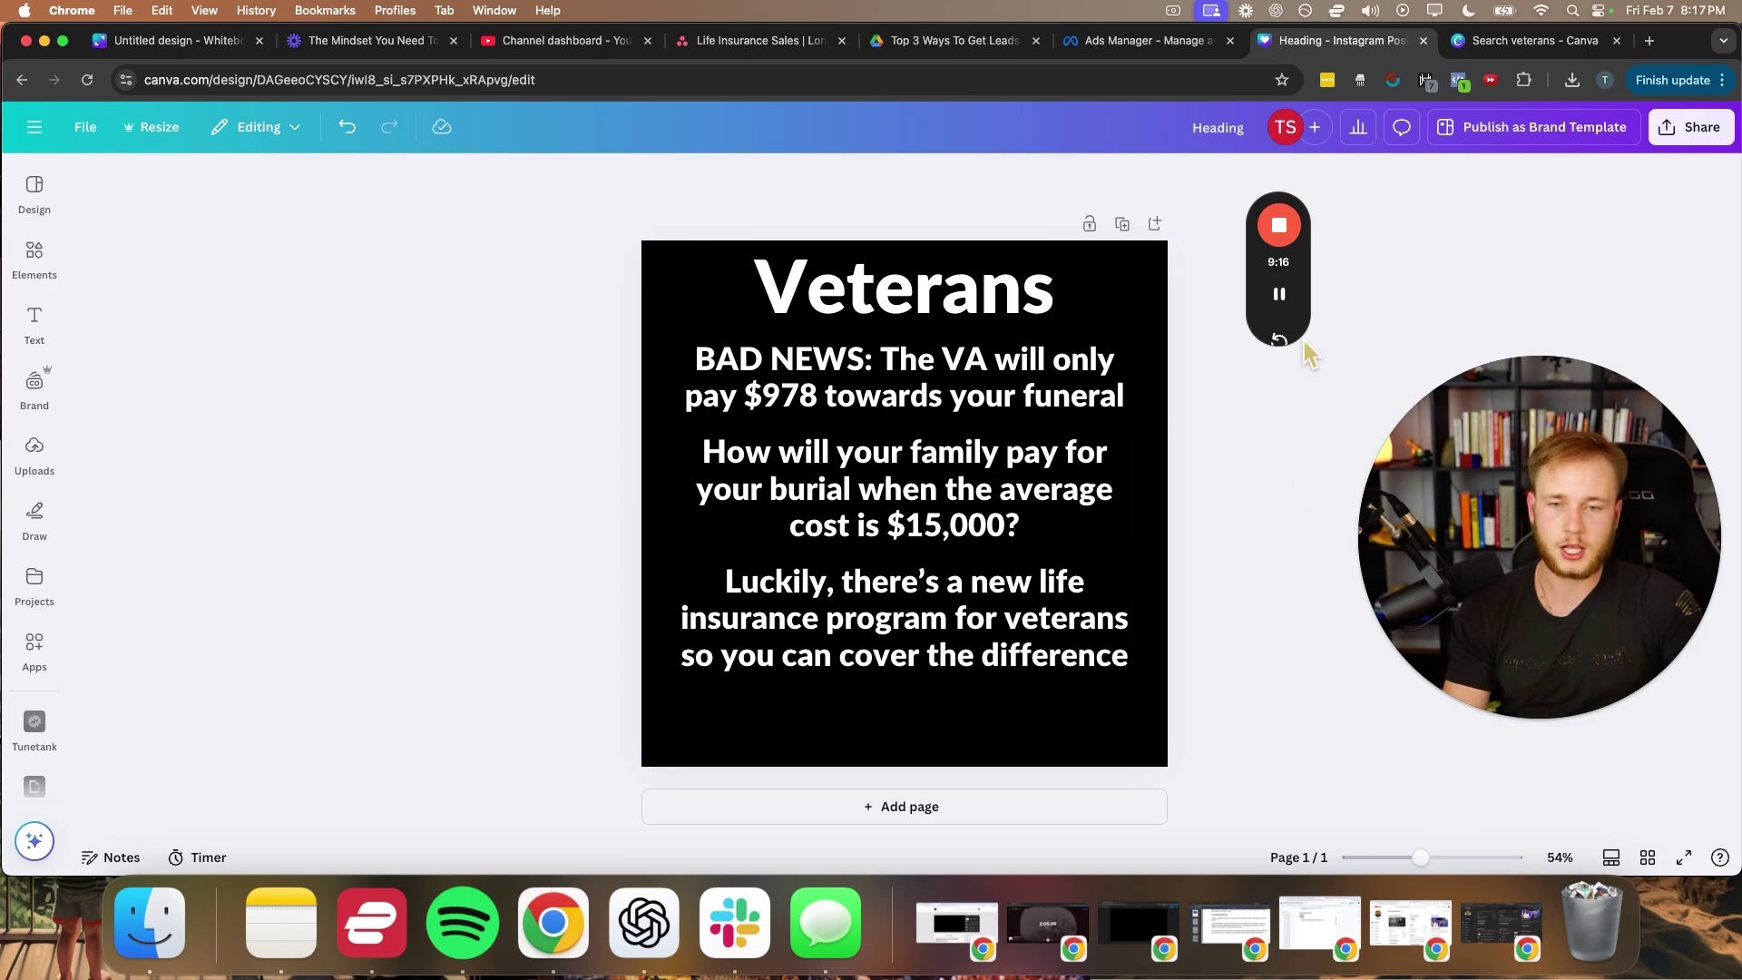
- Copy the BAD NEWS block to the bottom, retype it as 'Click “Learn More” to see if you qualify' and centre it
drag(878, 406, 880, 723)
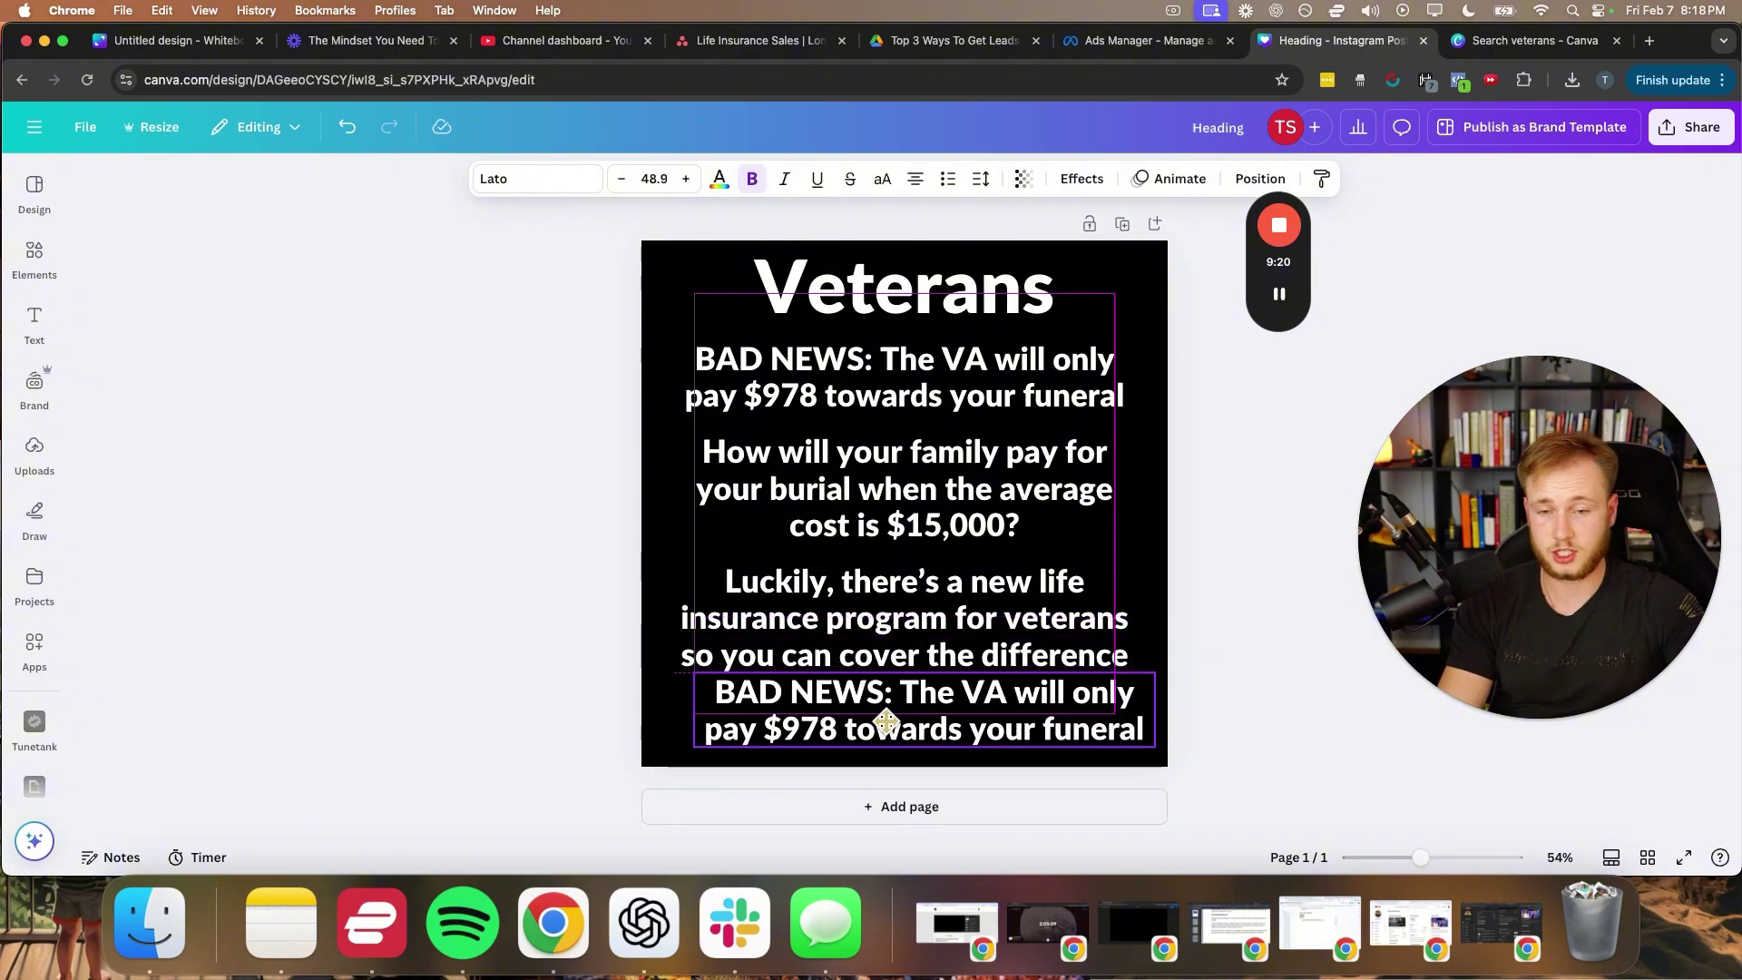
click(878, 721)
text(C)
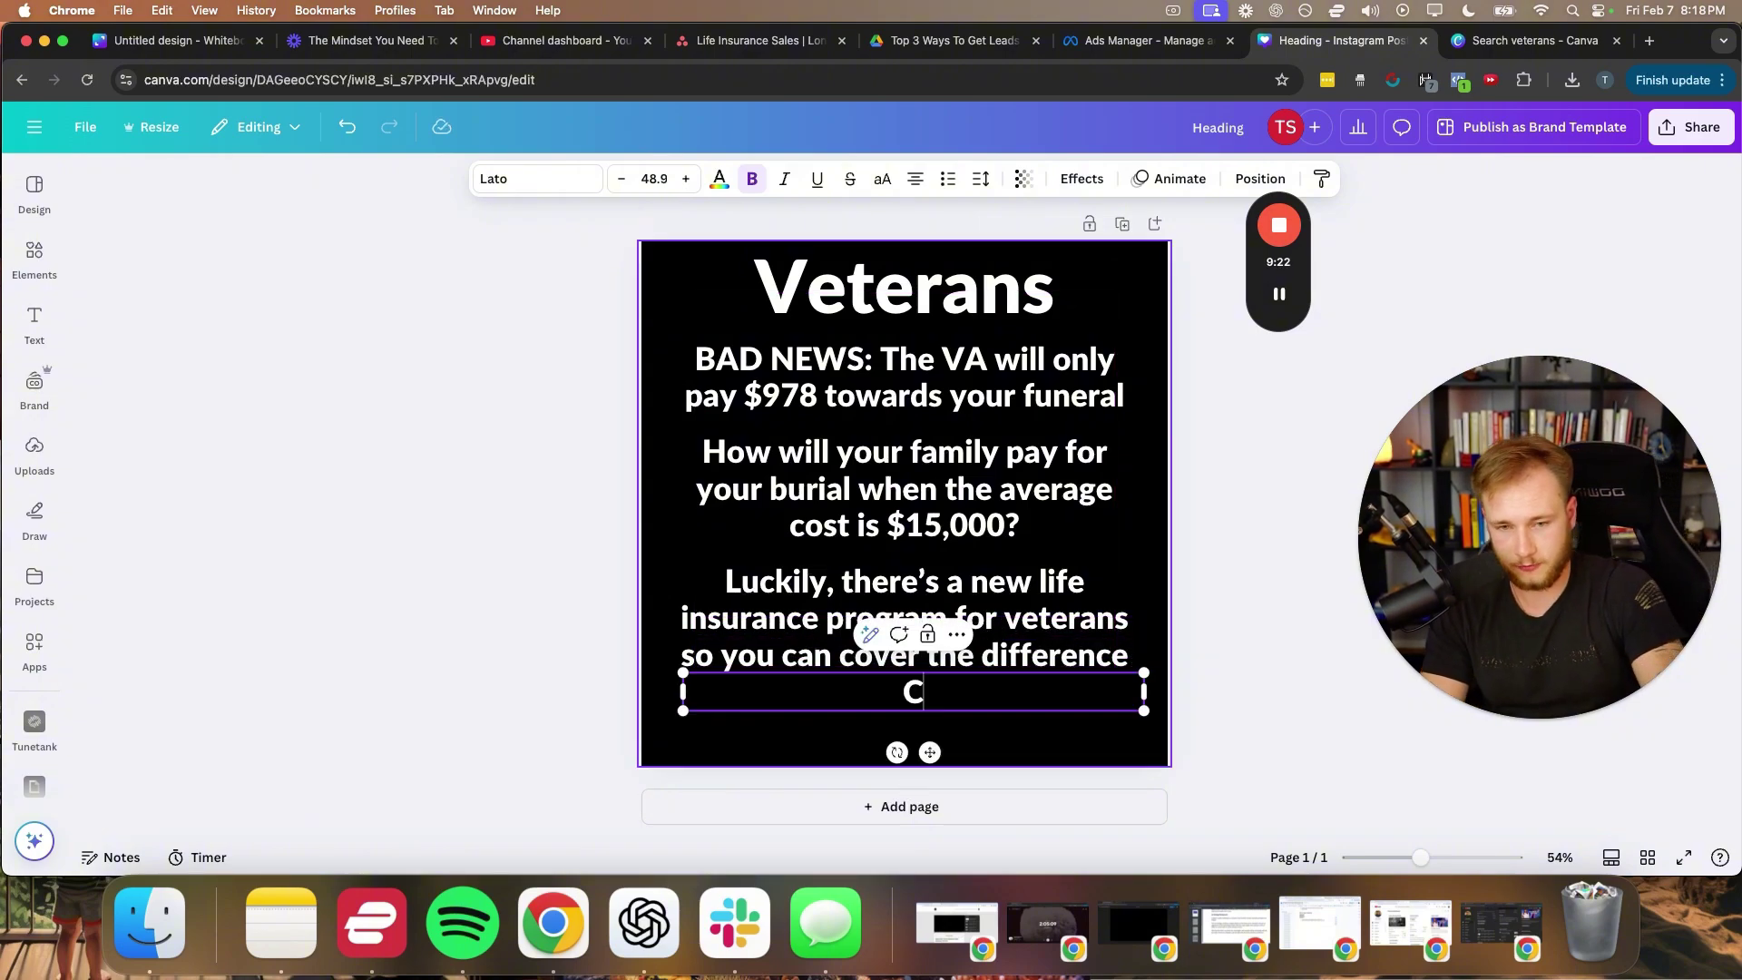
text(lick “Le)
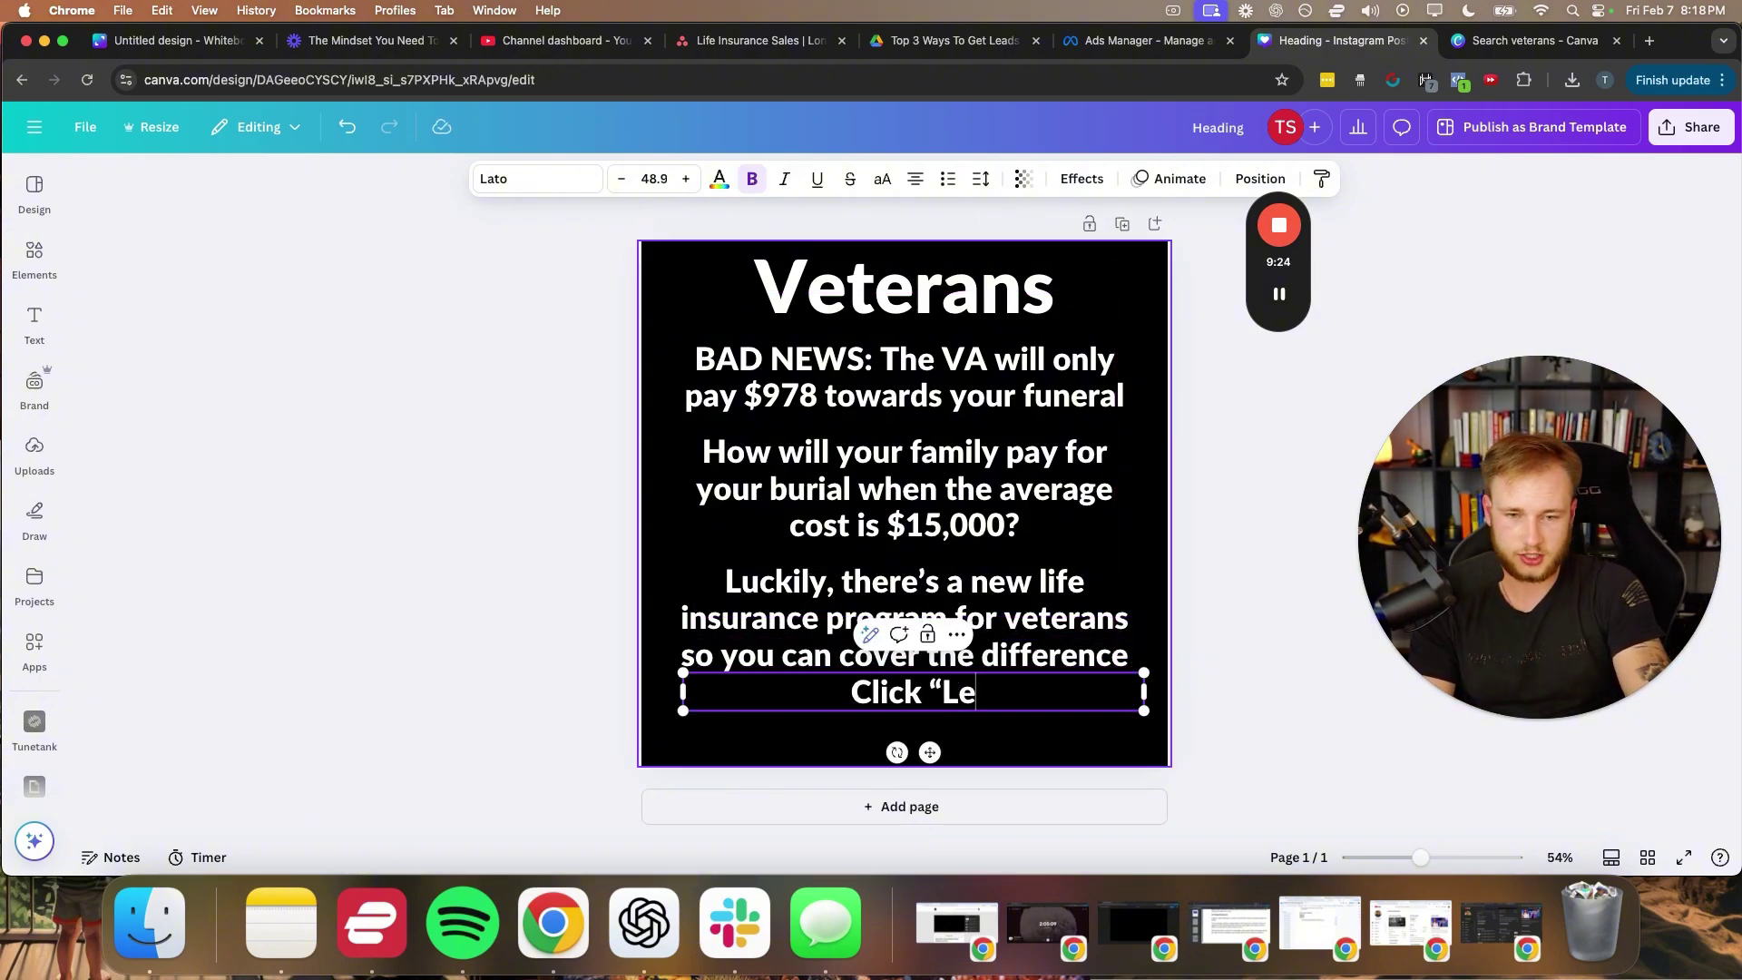
text(arn More”)
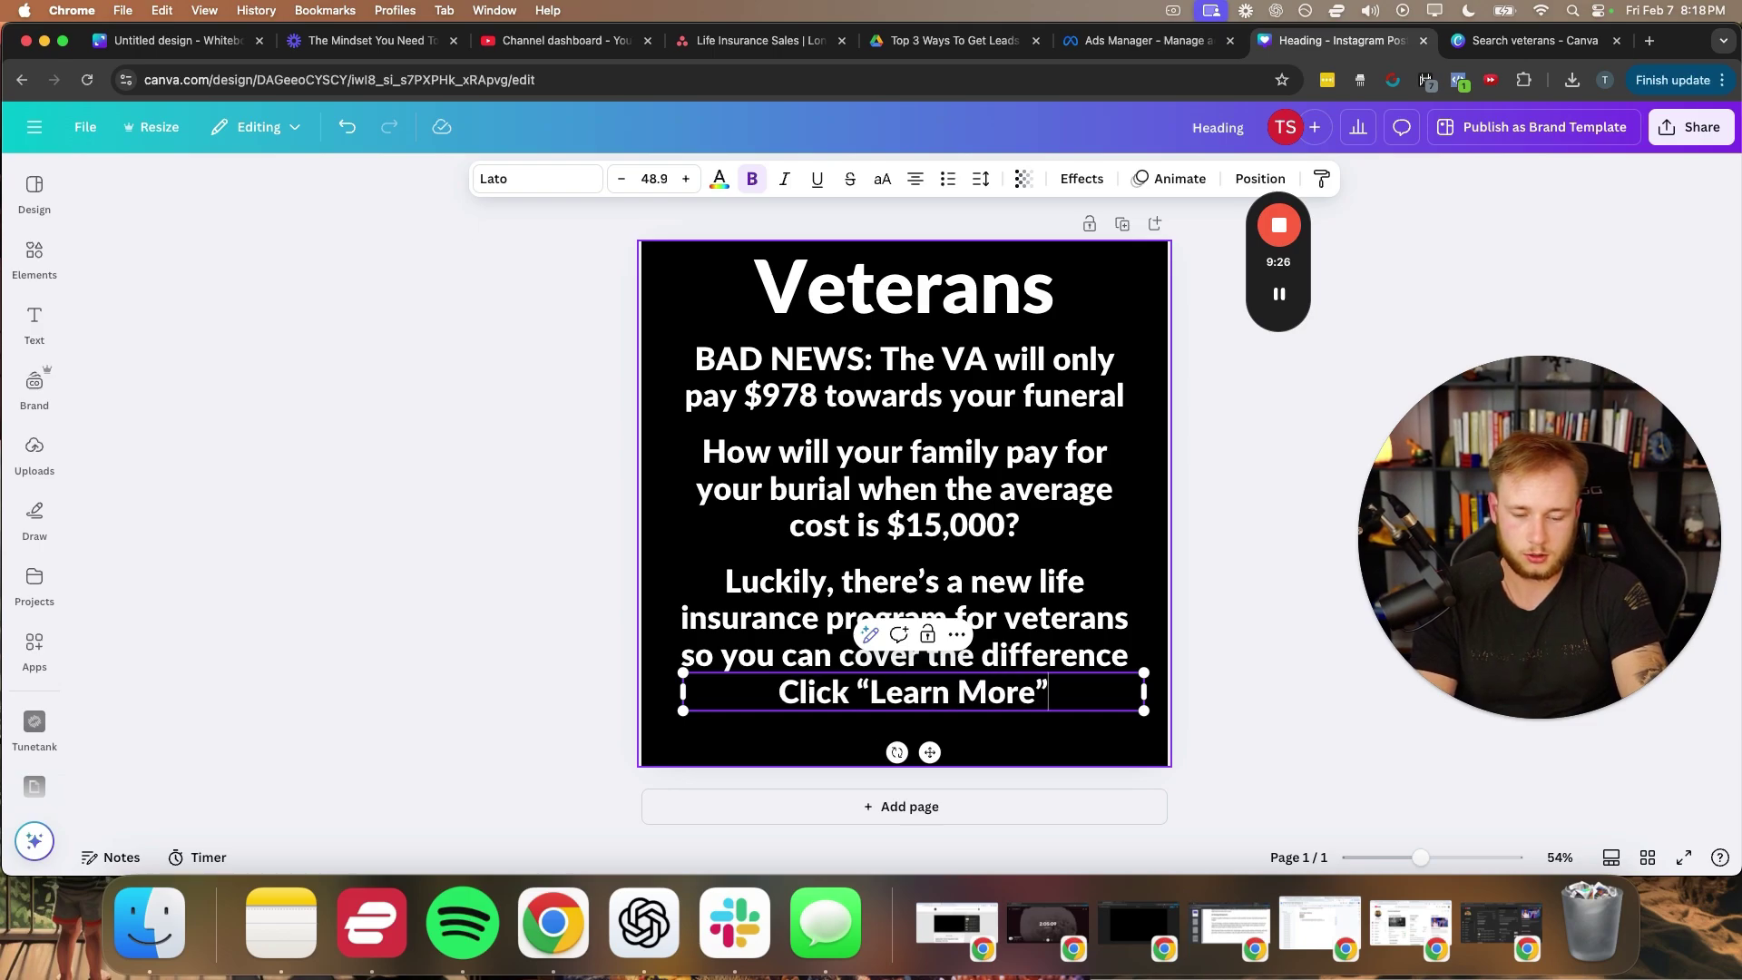
text( to see if you qualify)
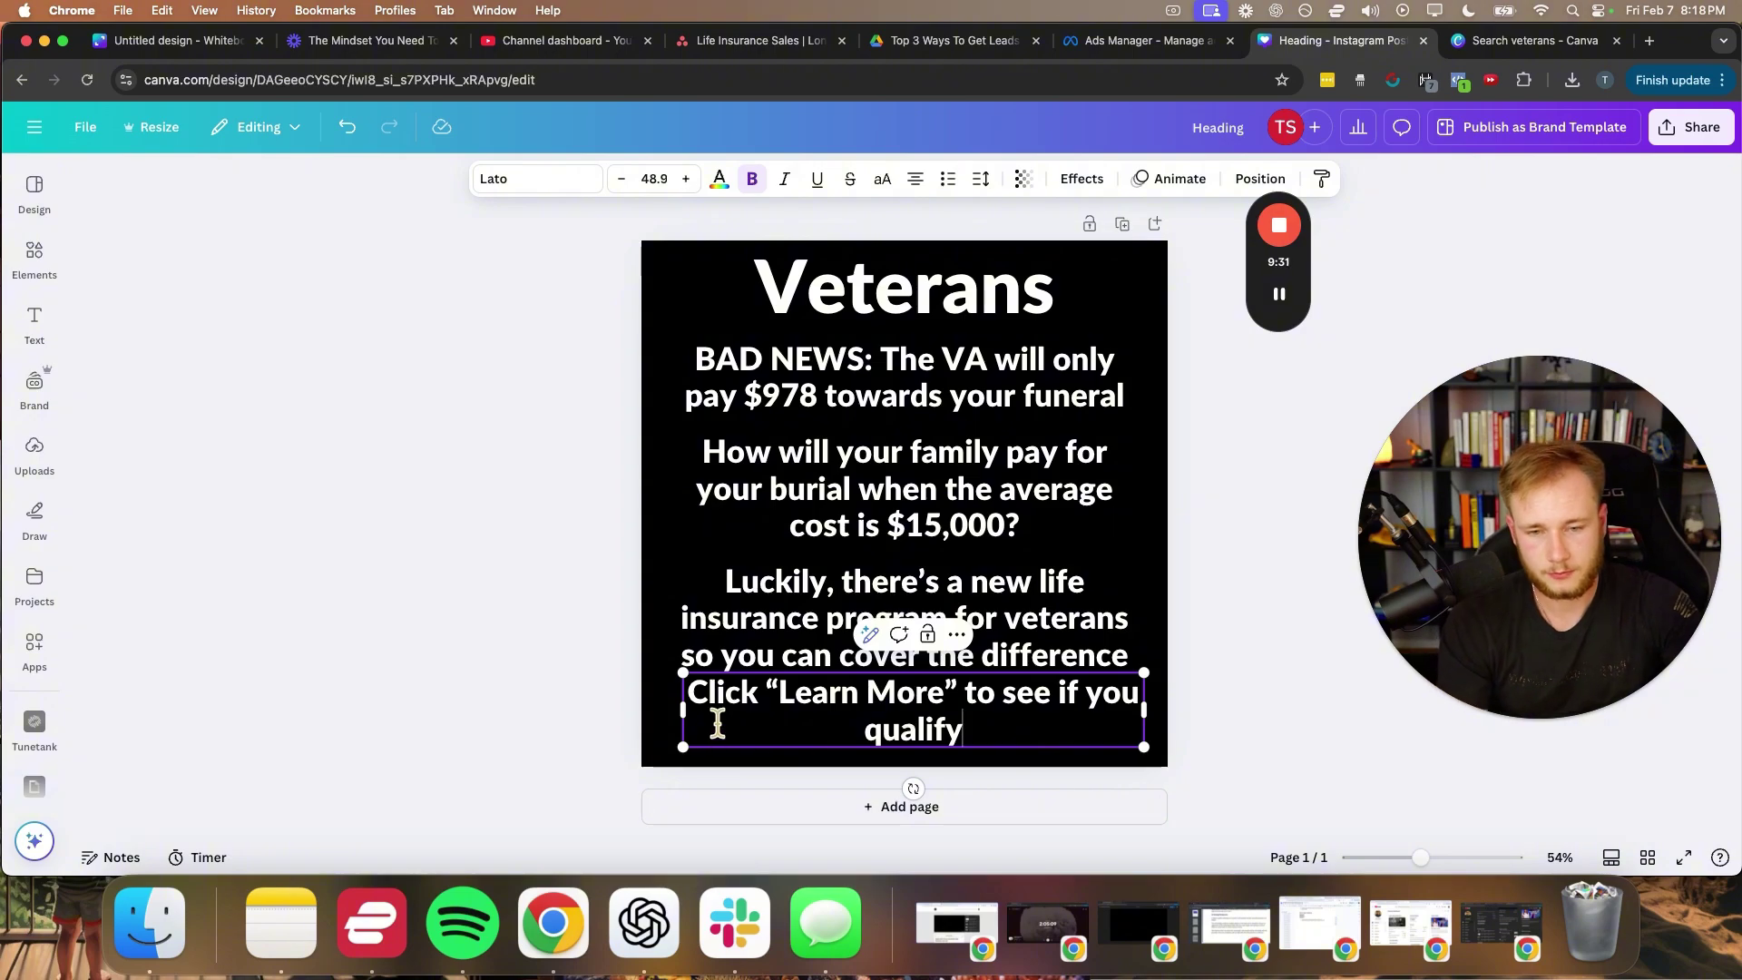
drag(675, 709, 762, 710)
click(894, 723)
mouse_move(893, 723)
mouse_down()
mouse_move(848, 719)
mouse_move(866, 712)
mouse_up()
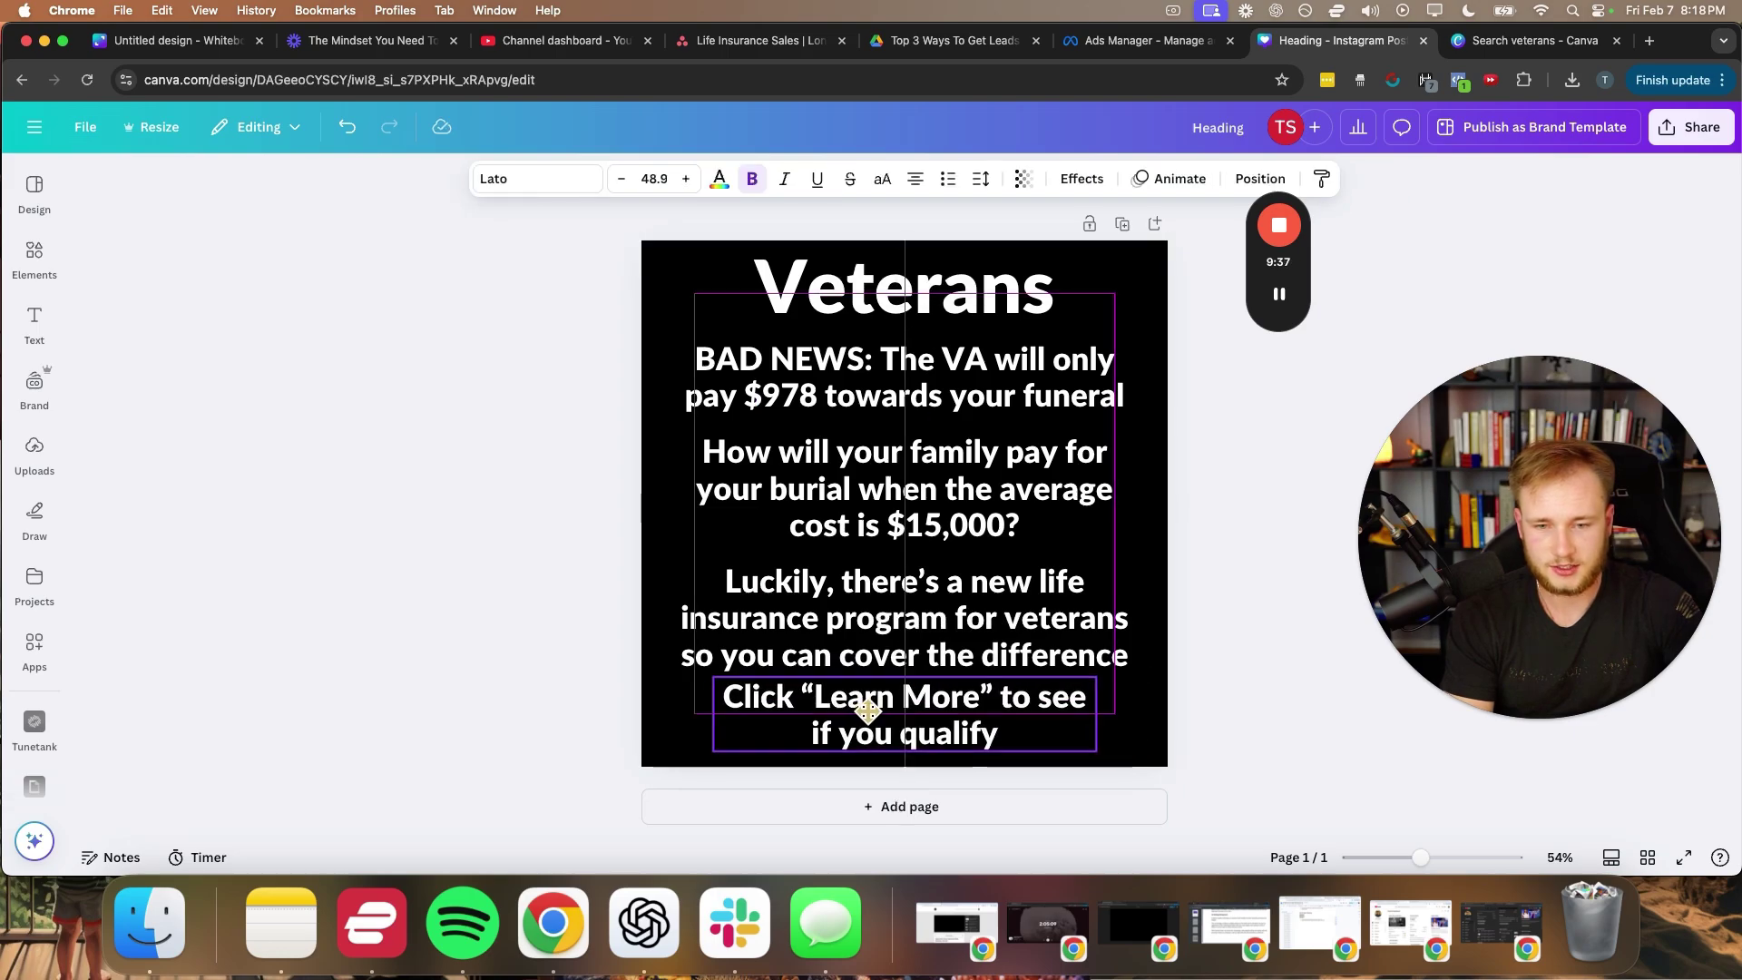
- Respace the BAD NEWS, question and Luckily blocks evenly above the closing line
drag(777, 609, 777, 602)
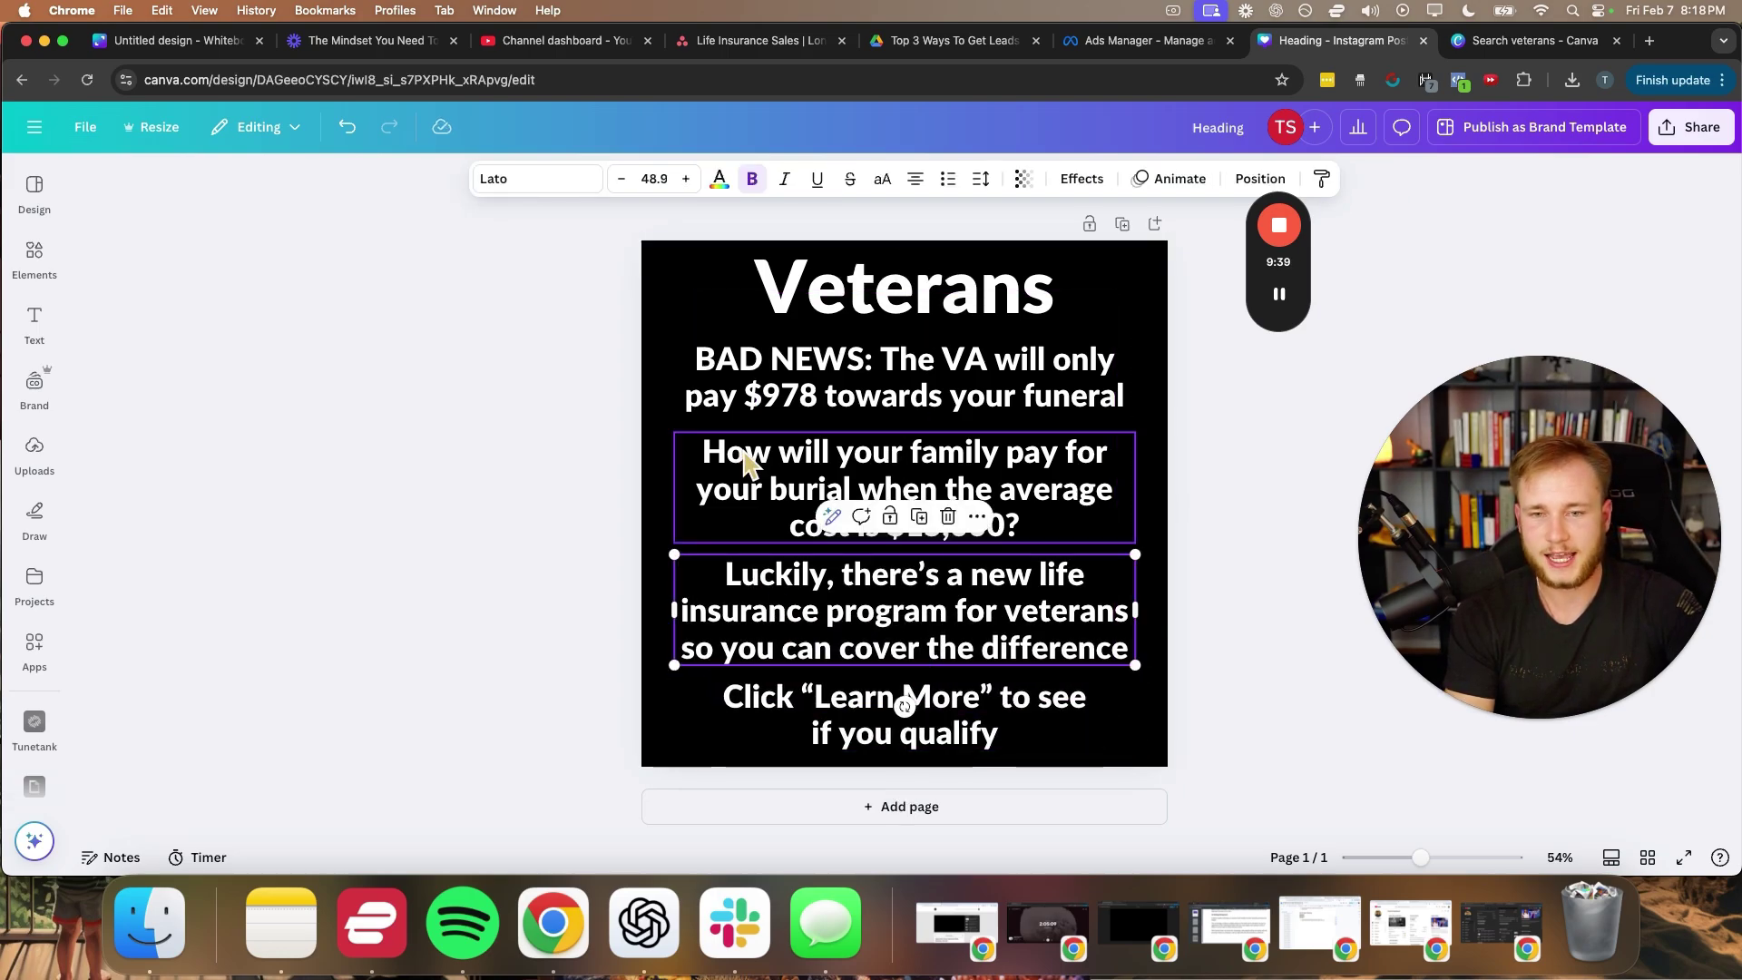
drag(780, 385, 778, 375)
drag(778, 490, 769, 475)
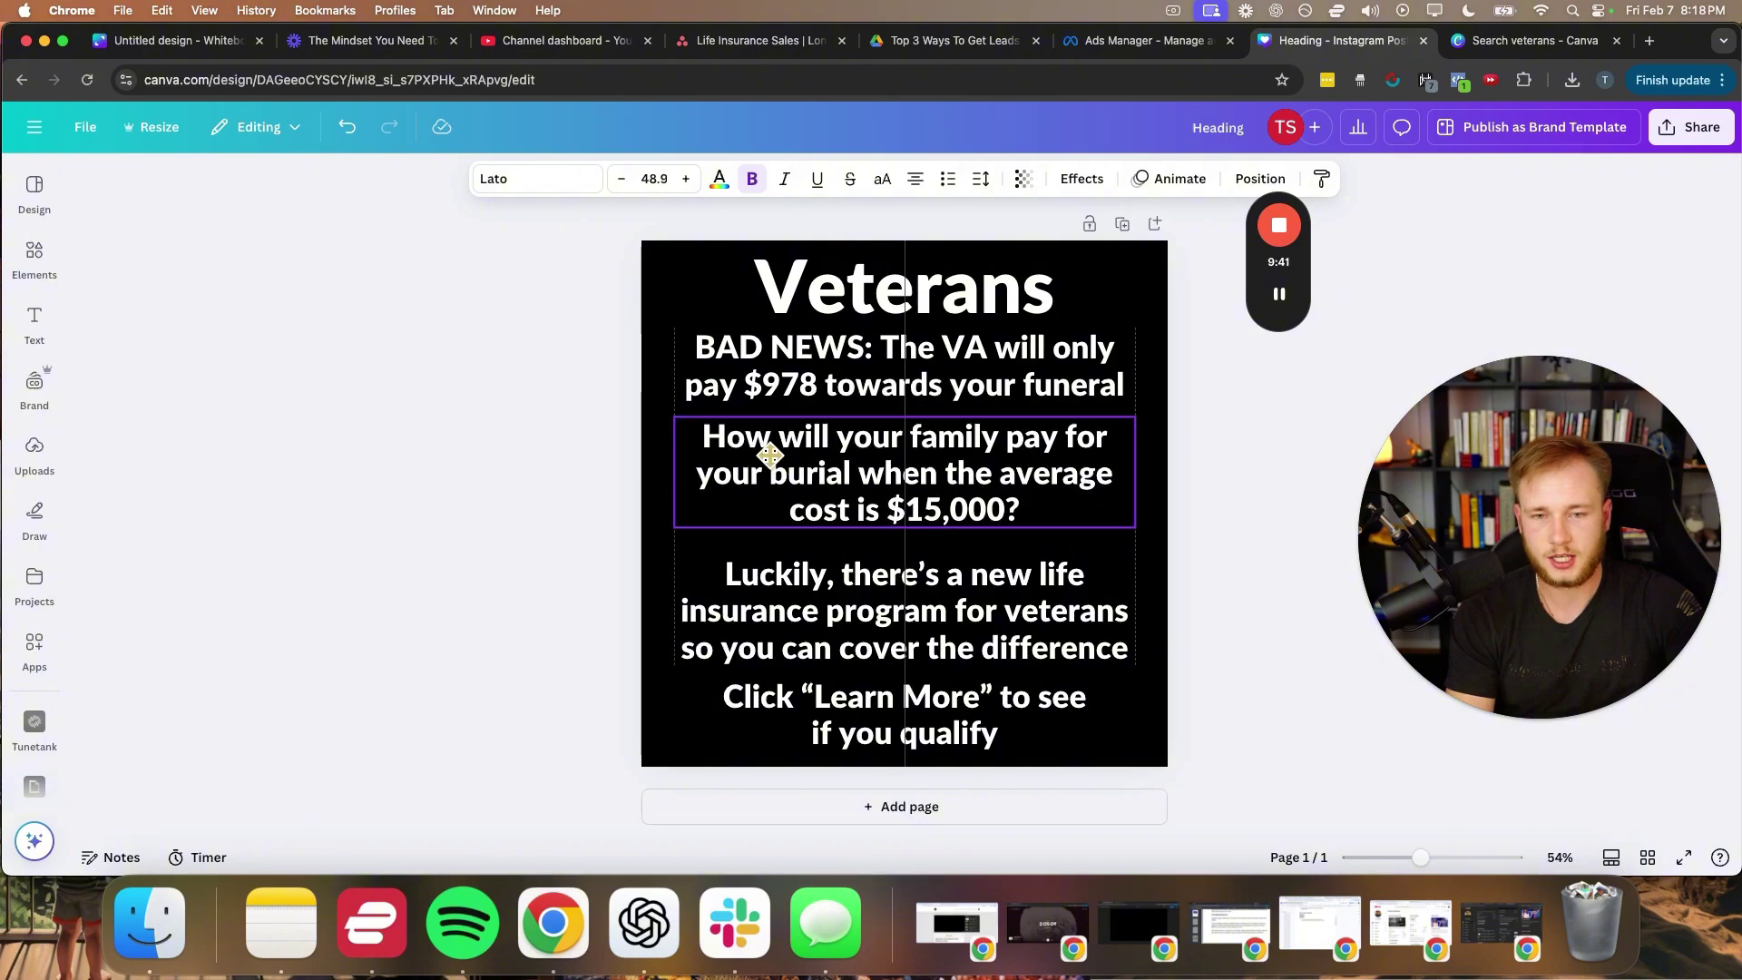
drag(800, 635, 799, 623)
click(560, 635)
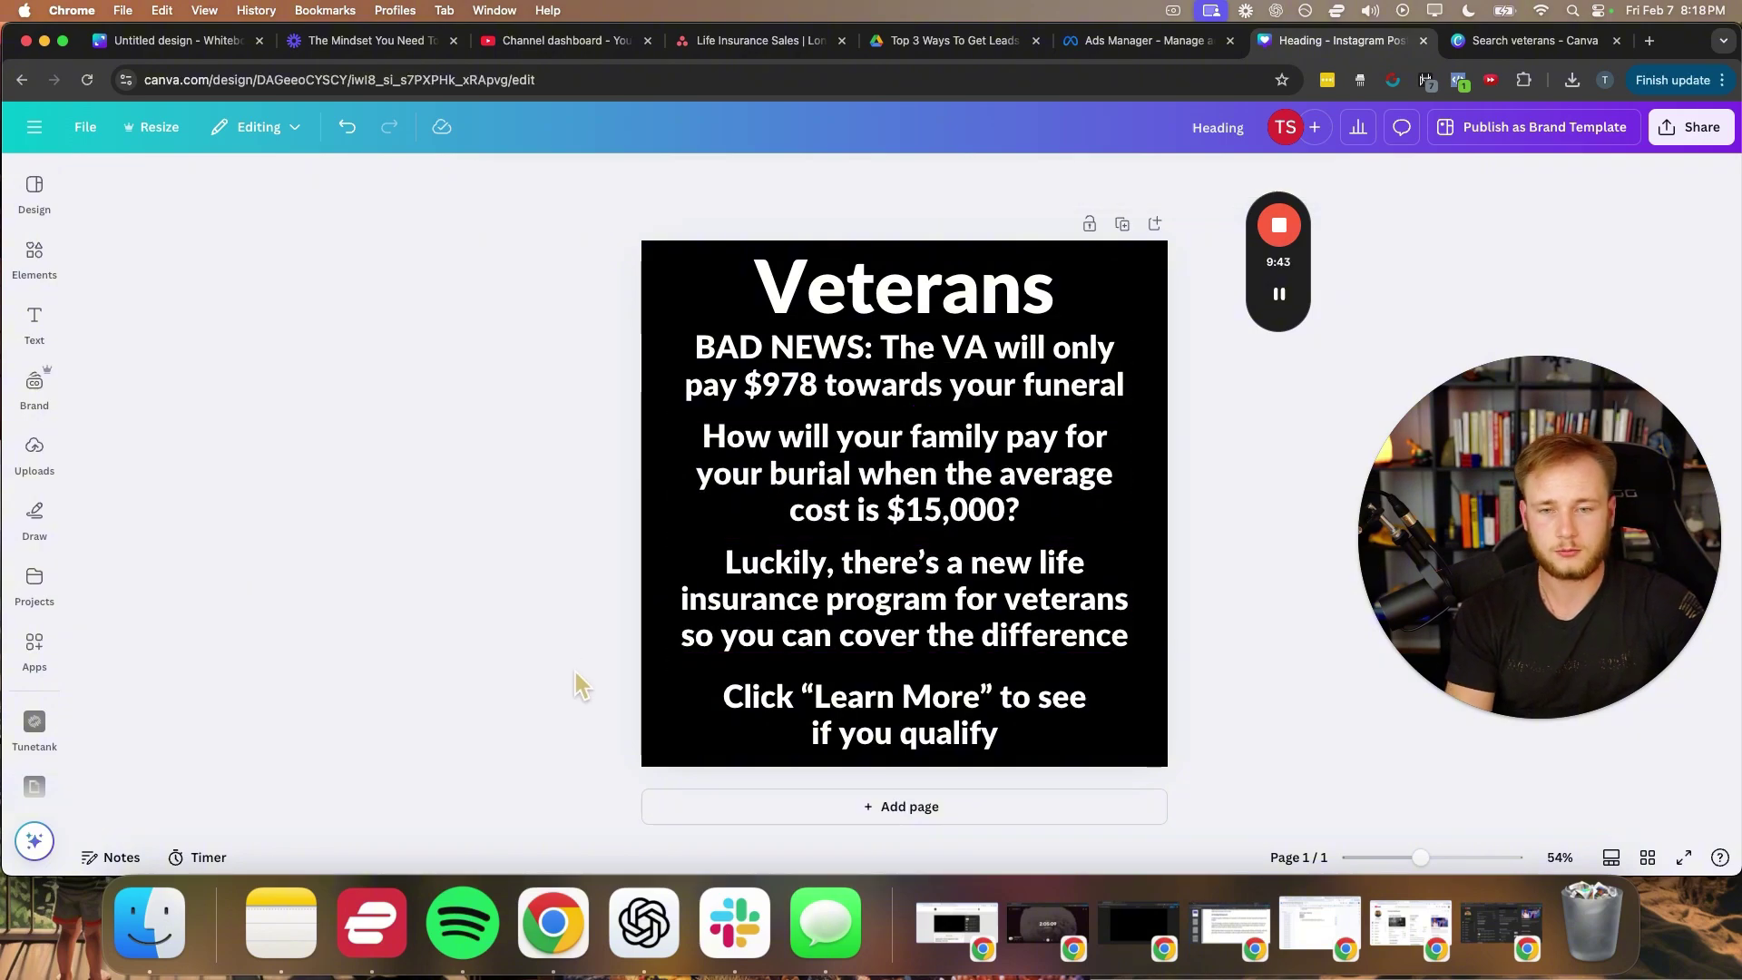
click(853, 299)
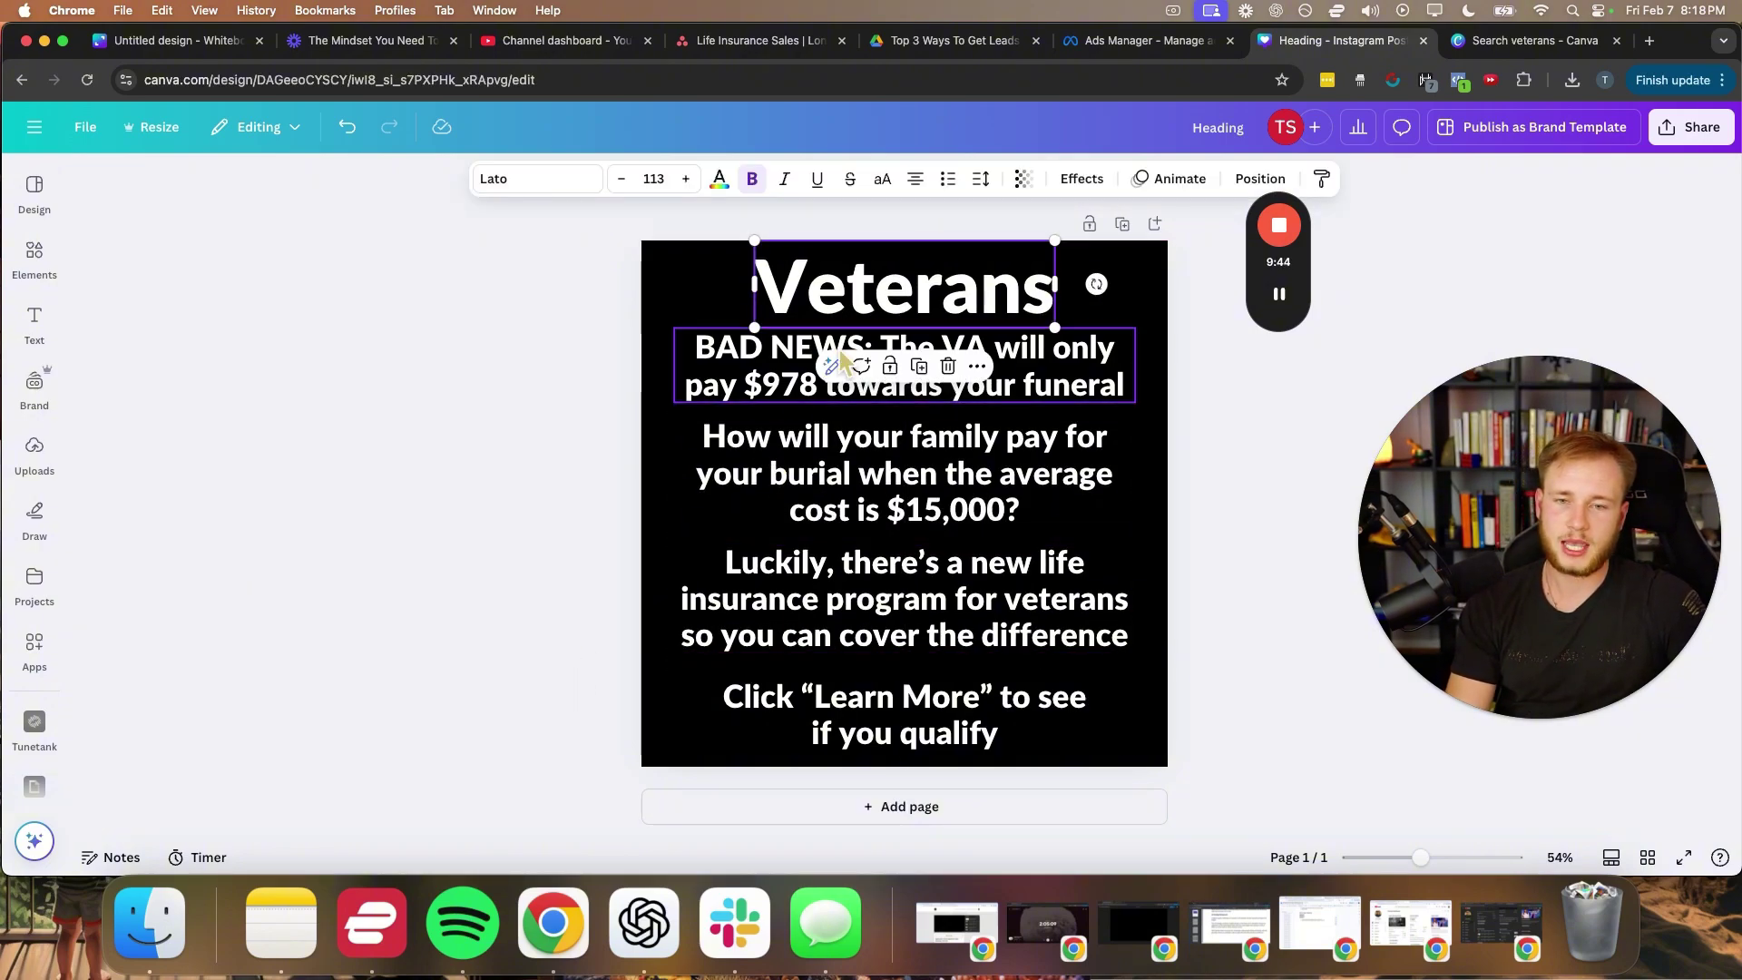
drag(794, 376, 794, 384)
click(650, 377)
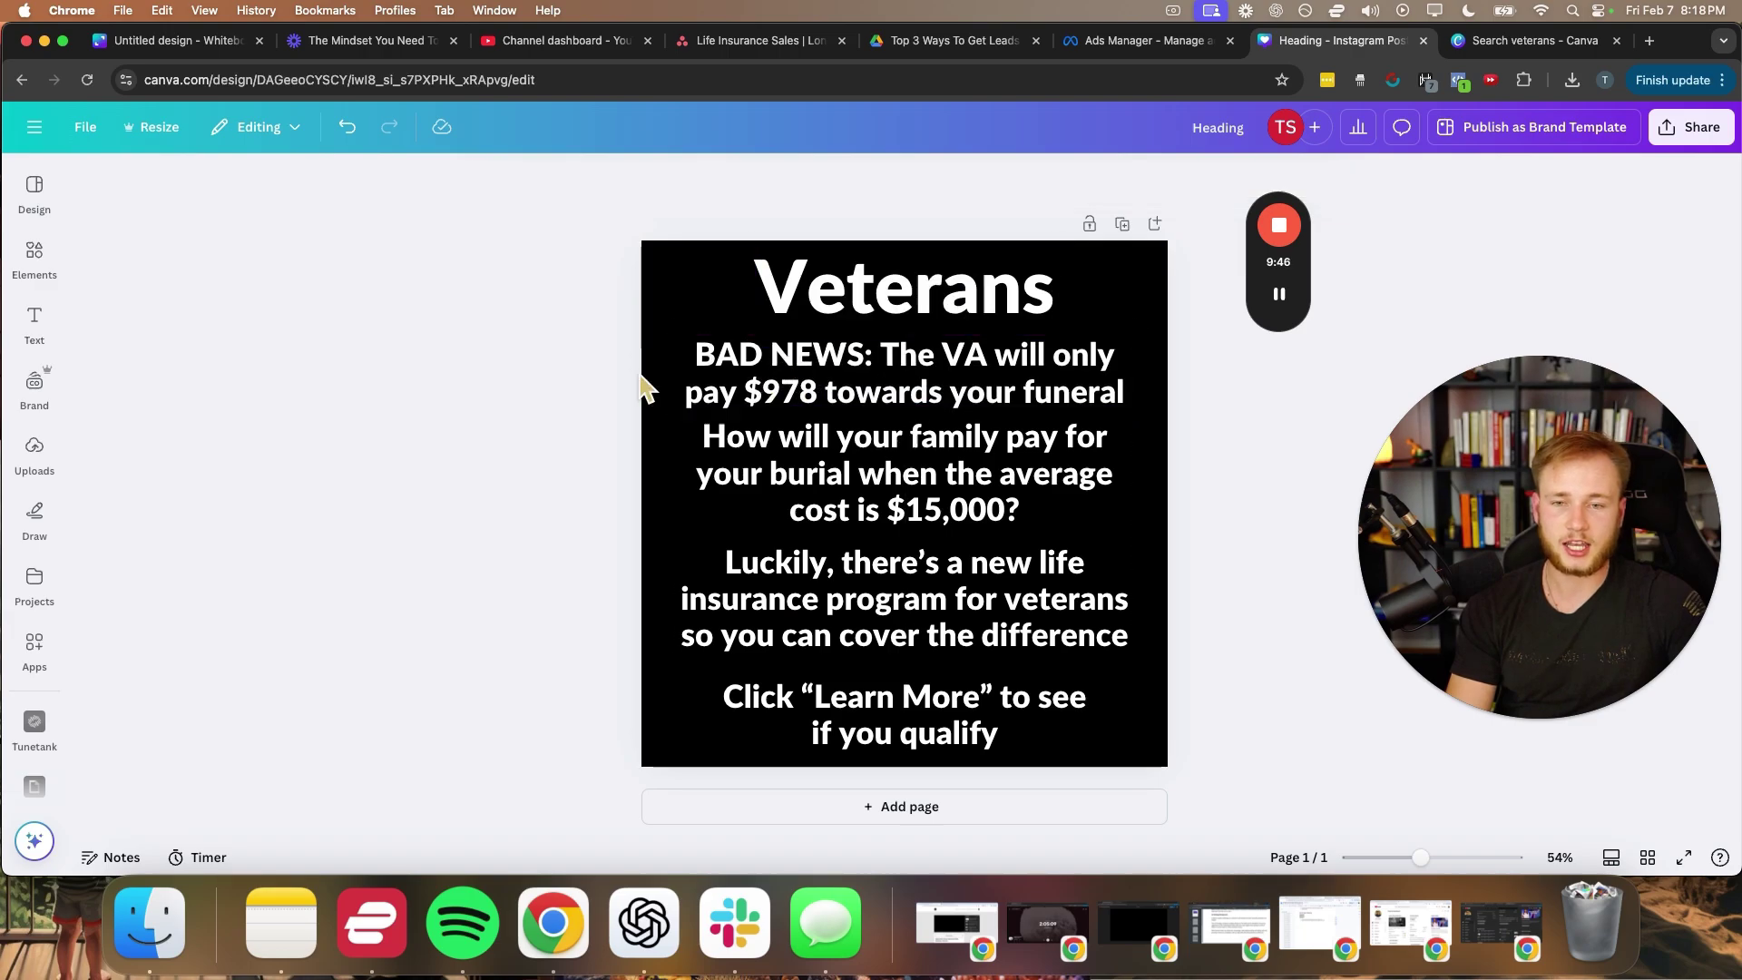
drag(846, 451, 843, 447)
click(564, 420)
- Colour the words 'BAD NEWS:' red
click(703, 353)
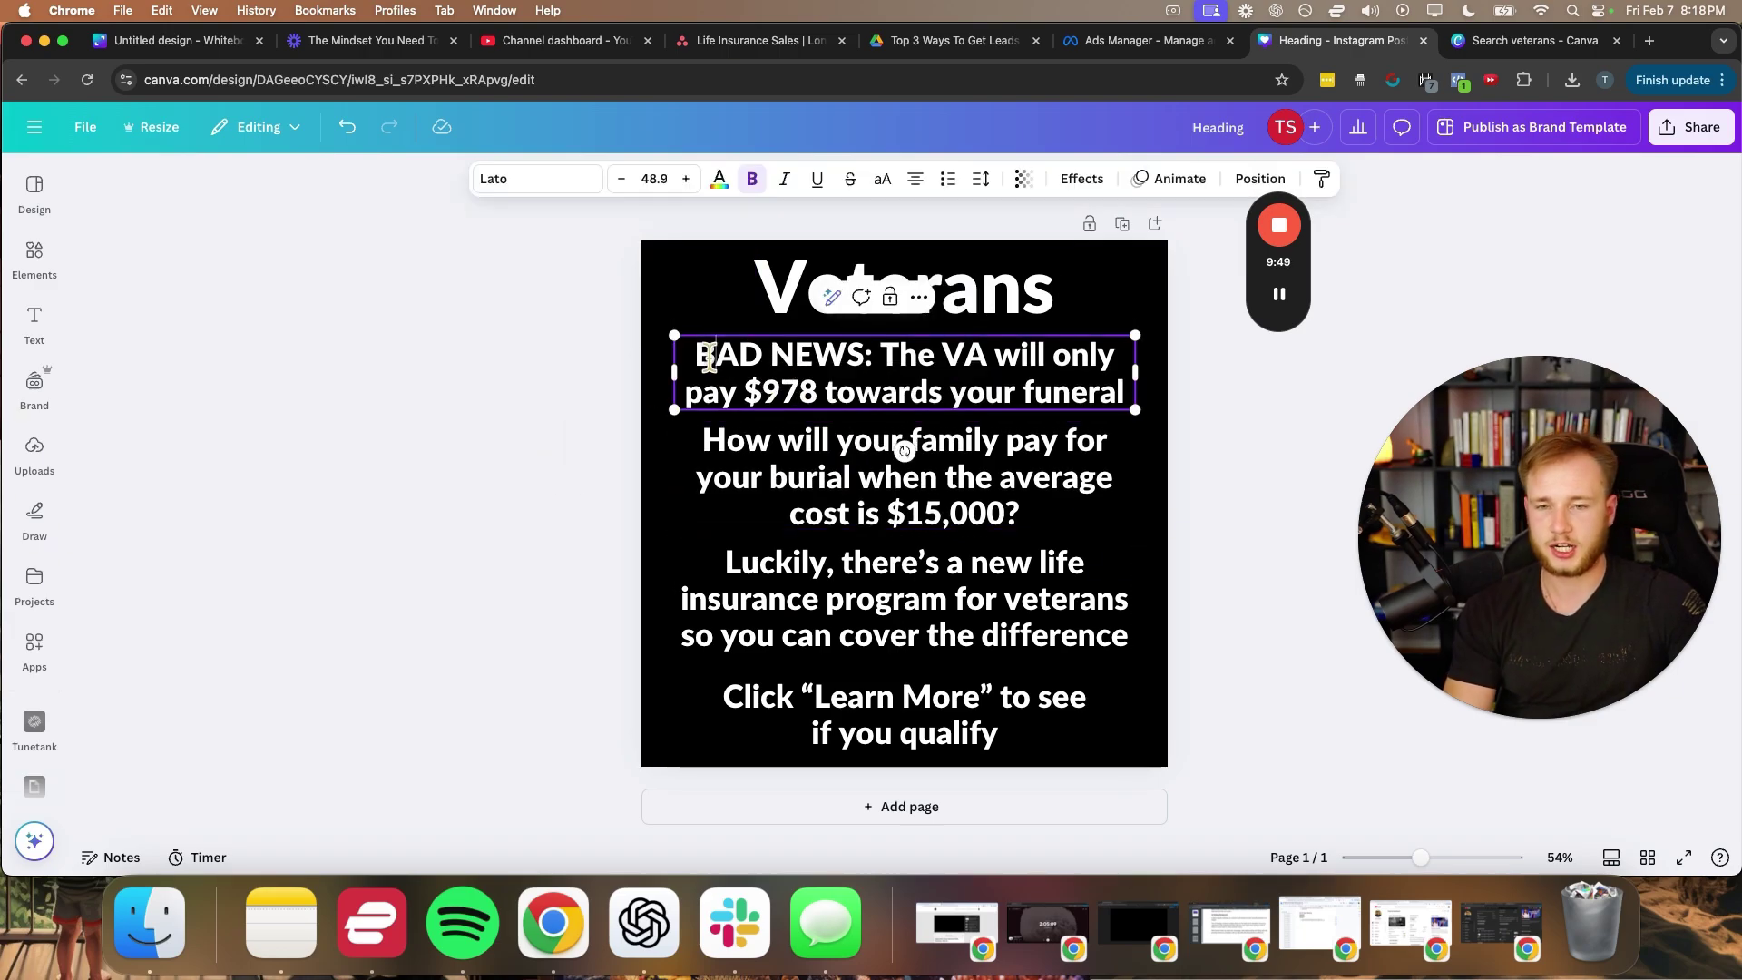
drag(877, 353, 678, 331)
click(763, 353)
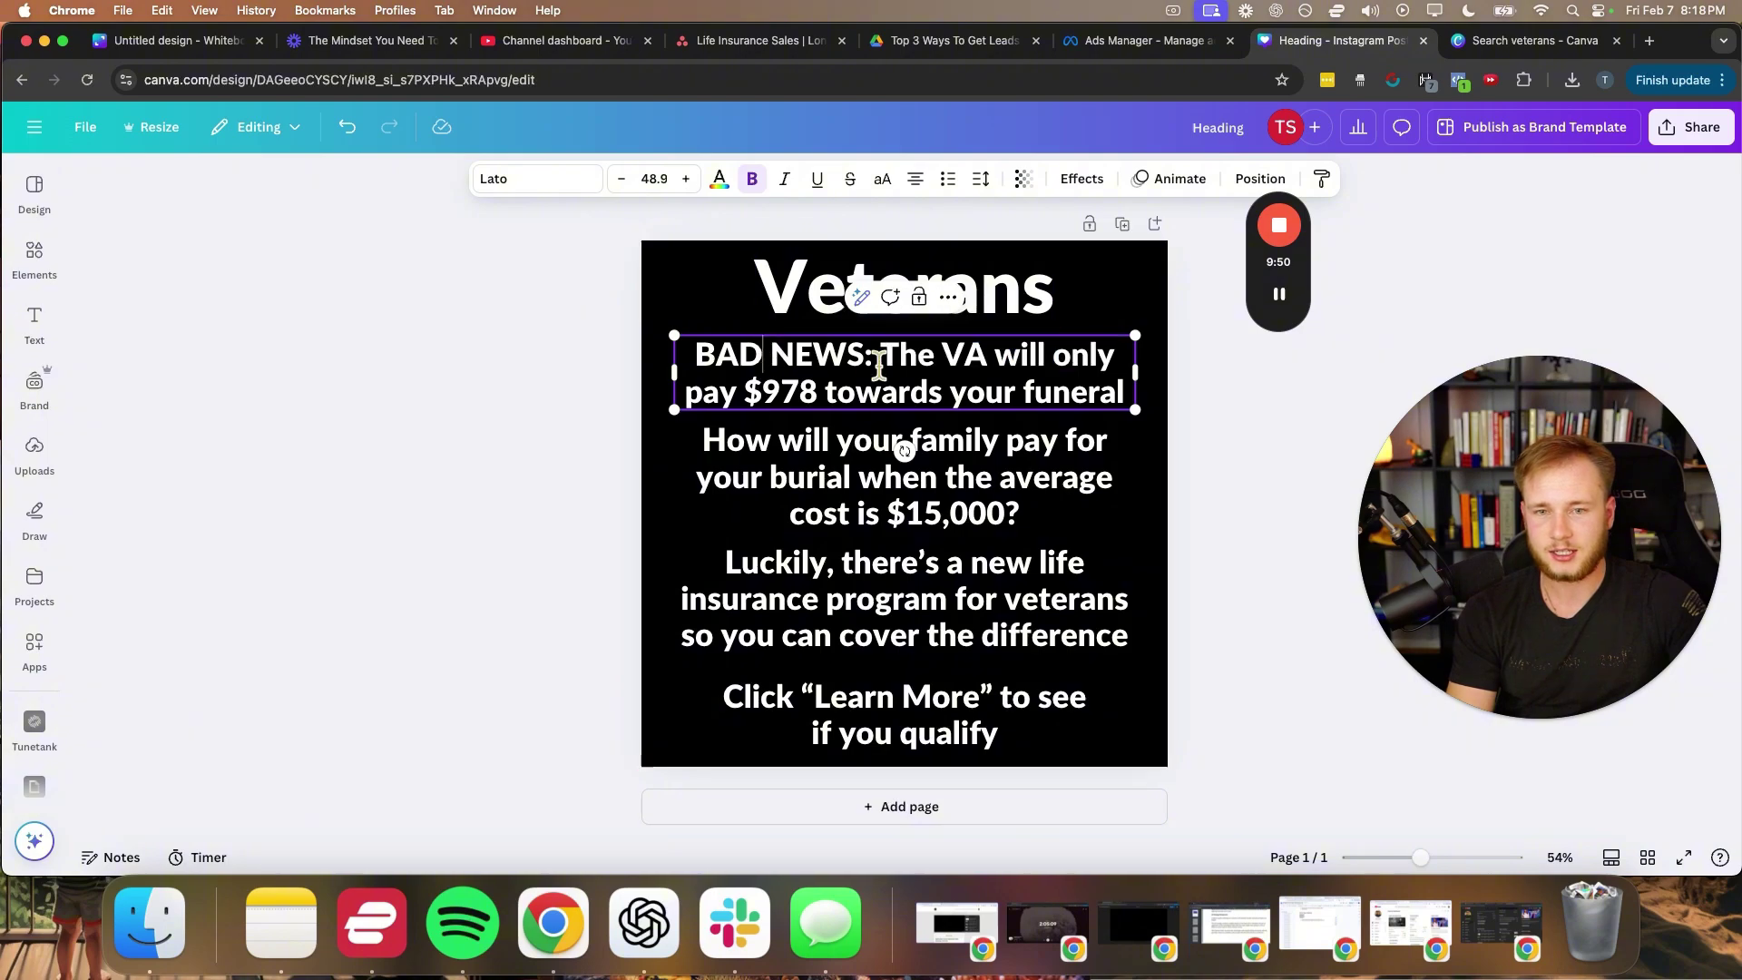
drag(869, 353, 683, 350)
click(719, 178)
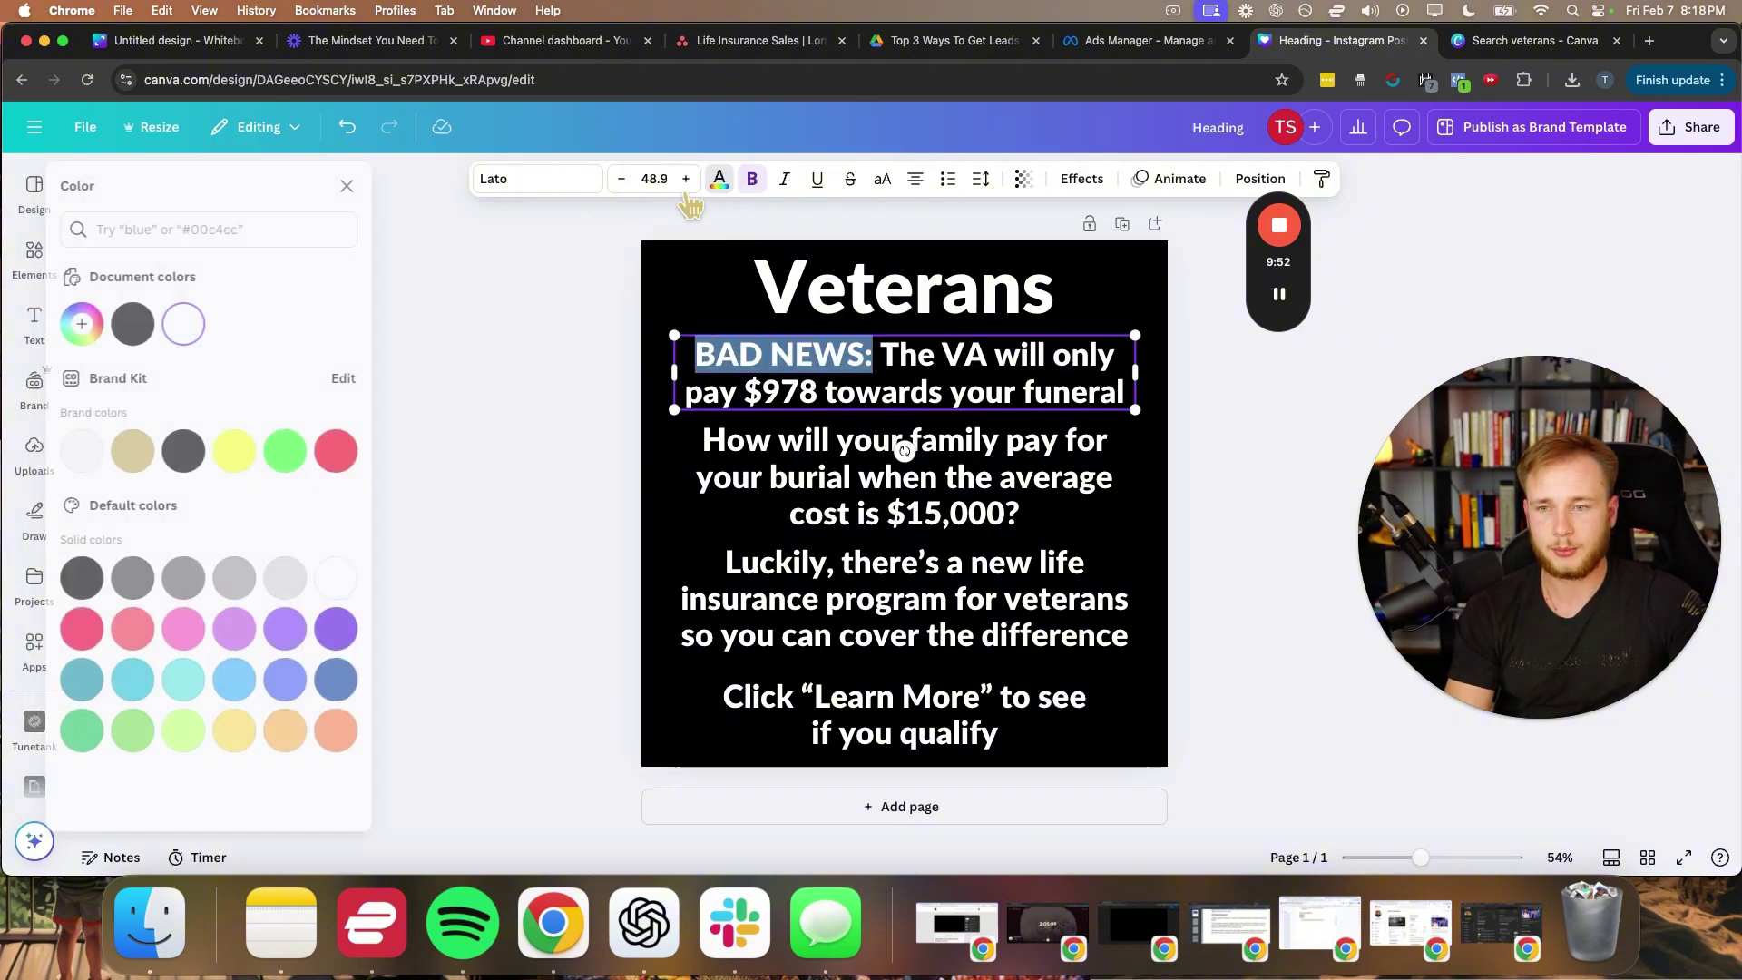
click(1280, 292)
click(359, 451)
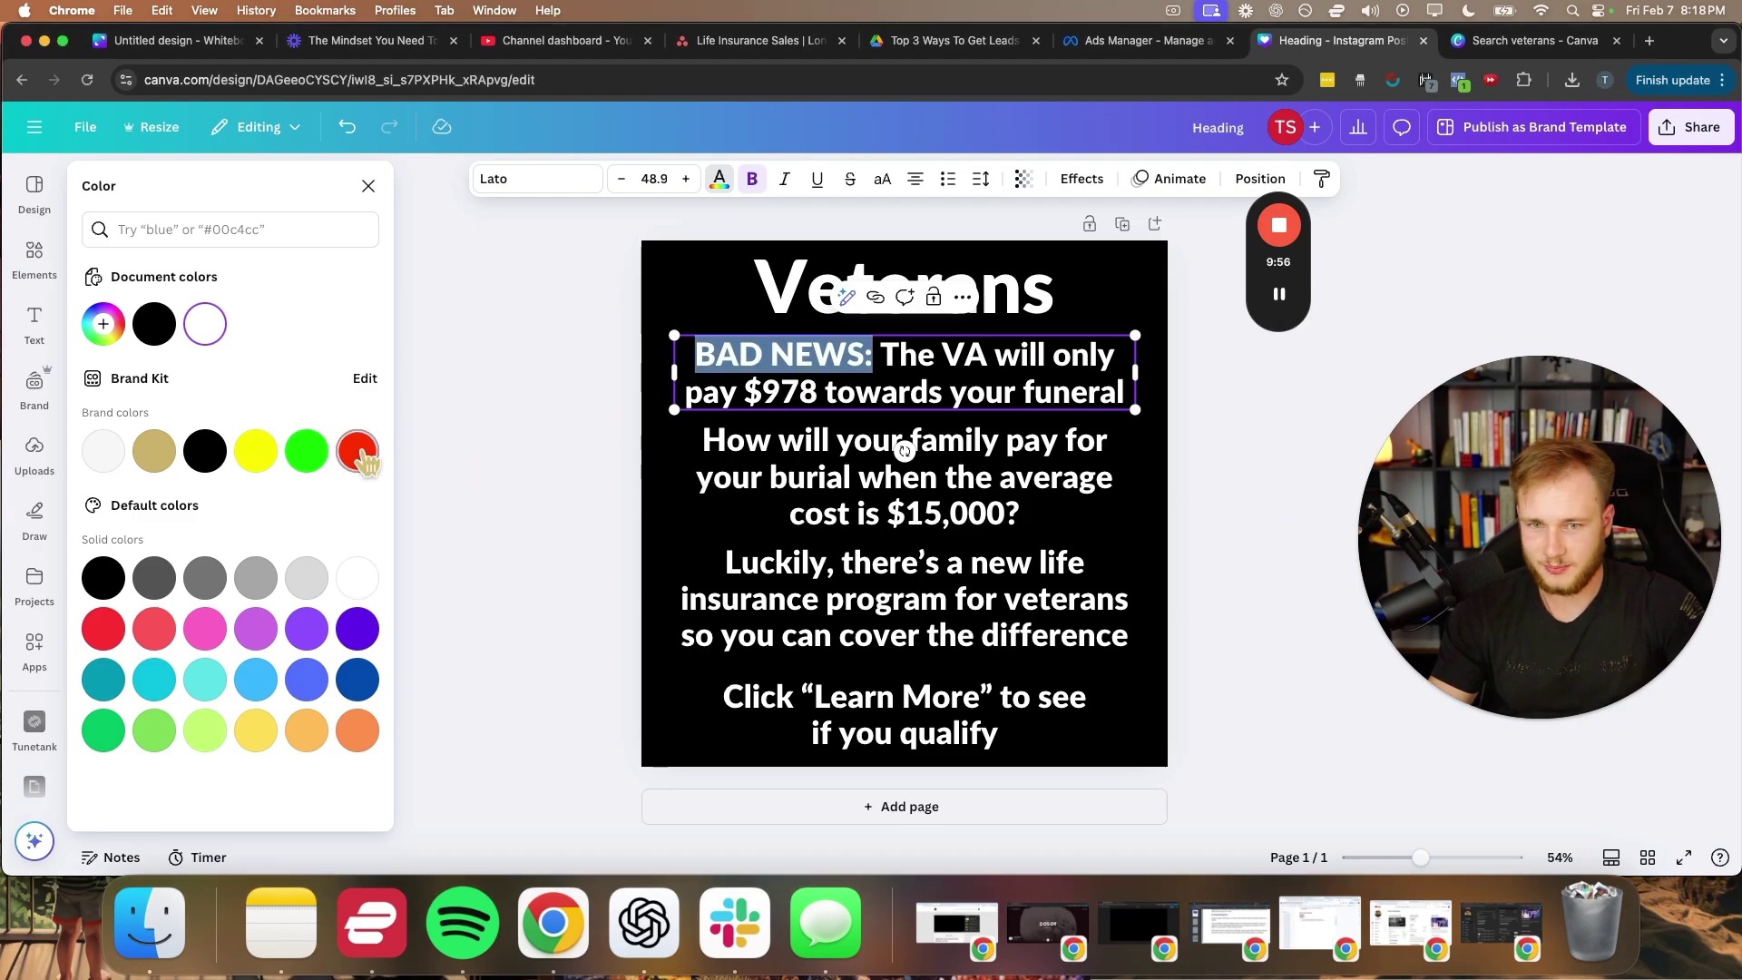
click(499, 441)
- Colour 'VA will only pay $978' yellow
click(907, 385)
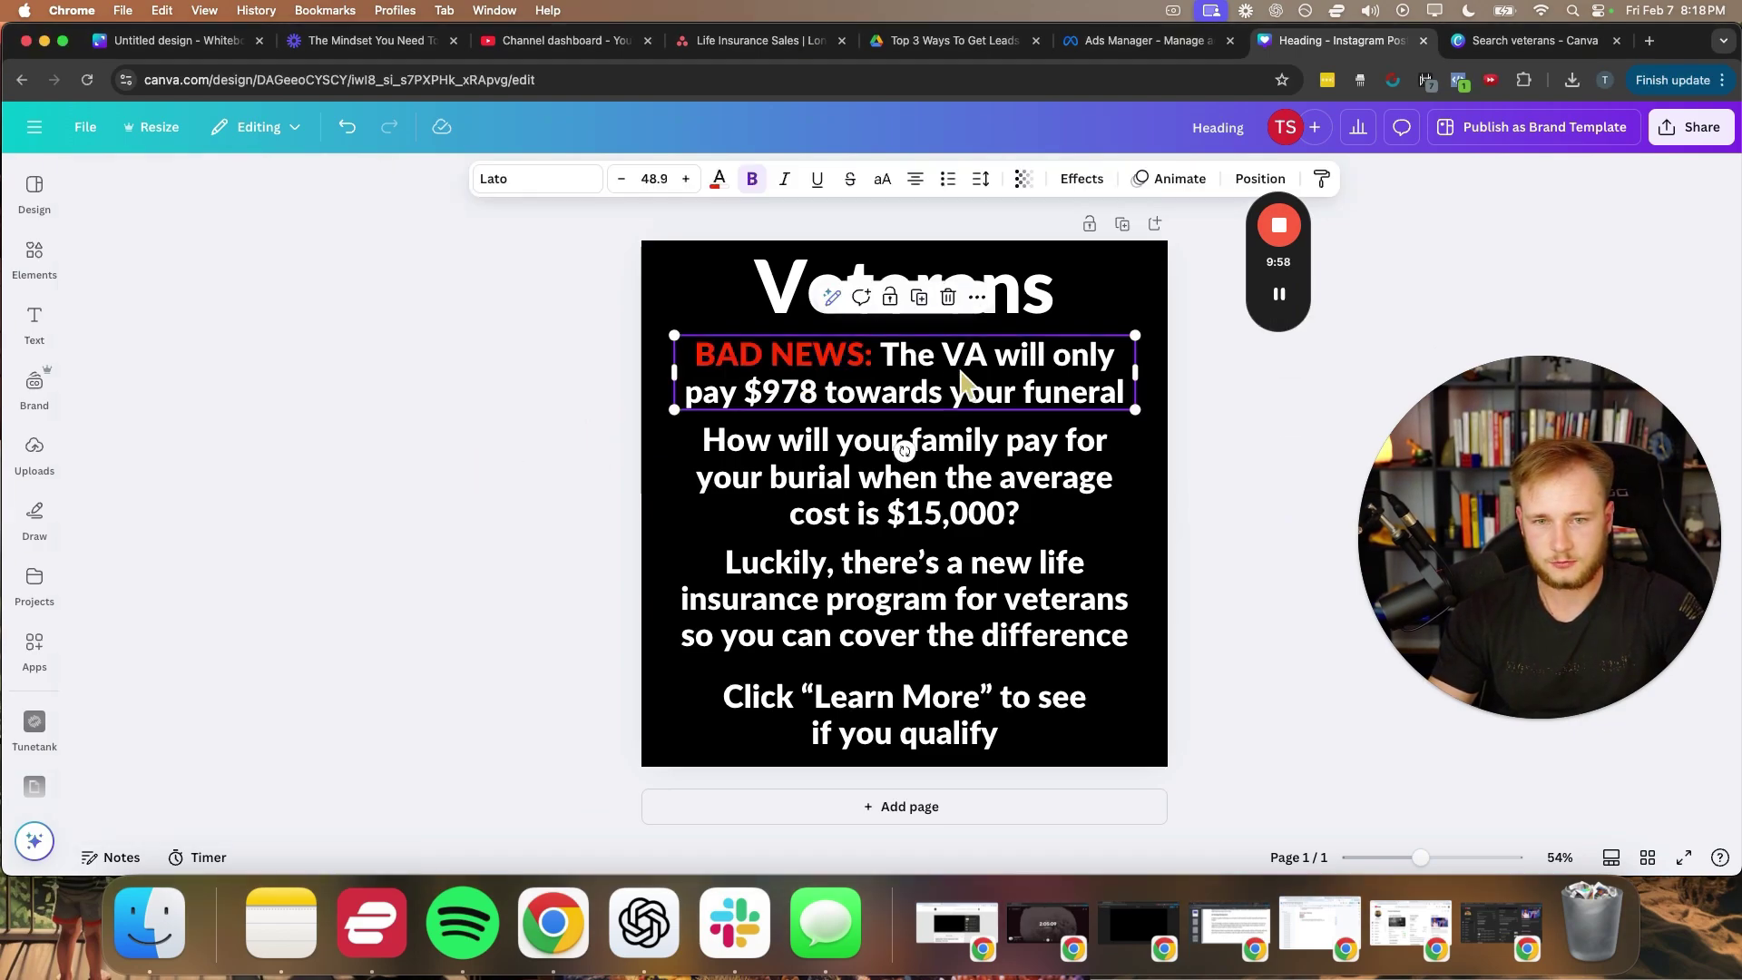
drag(945, 354, 796, 397)
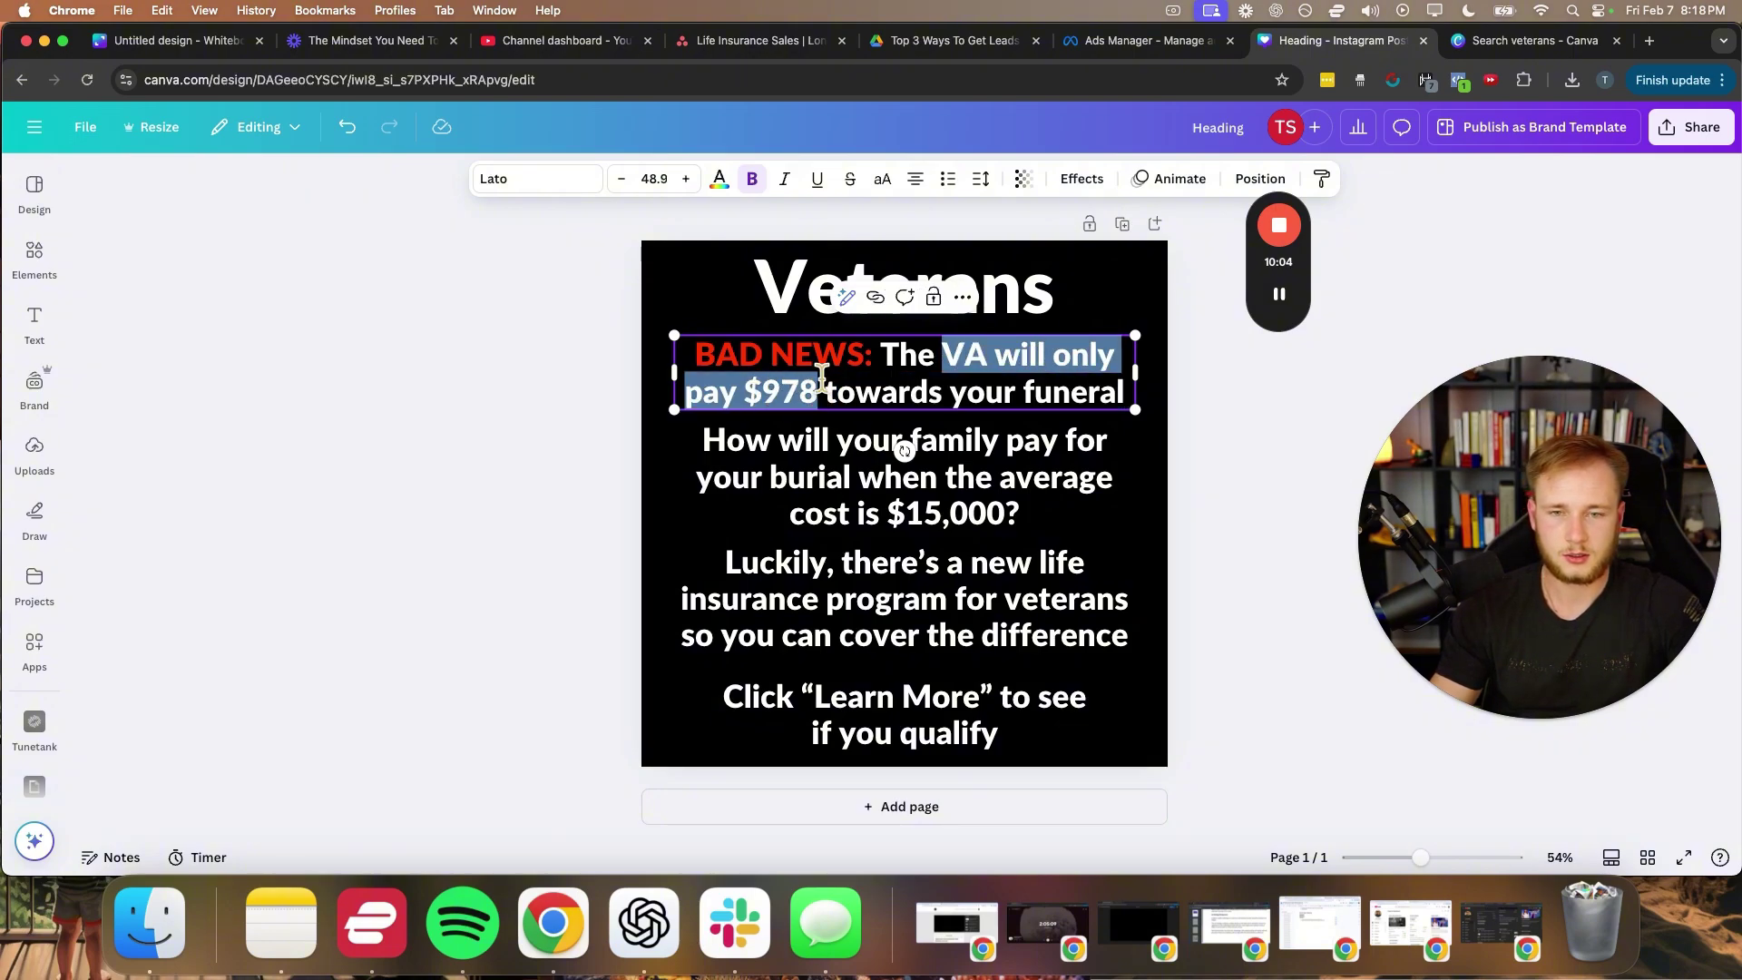
click(719, 179)
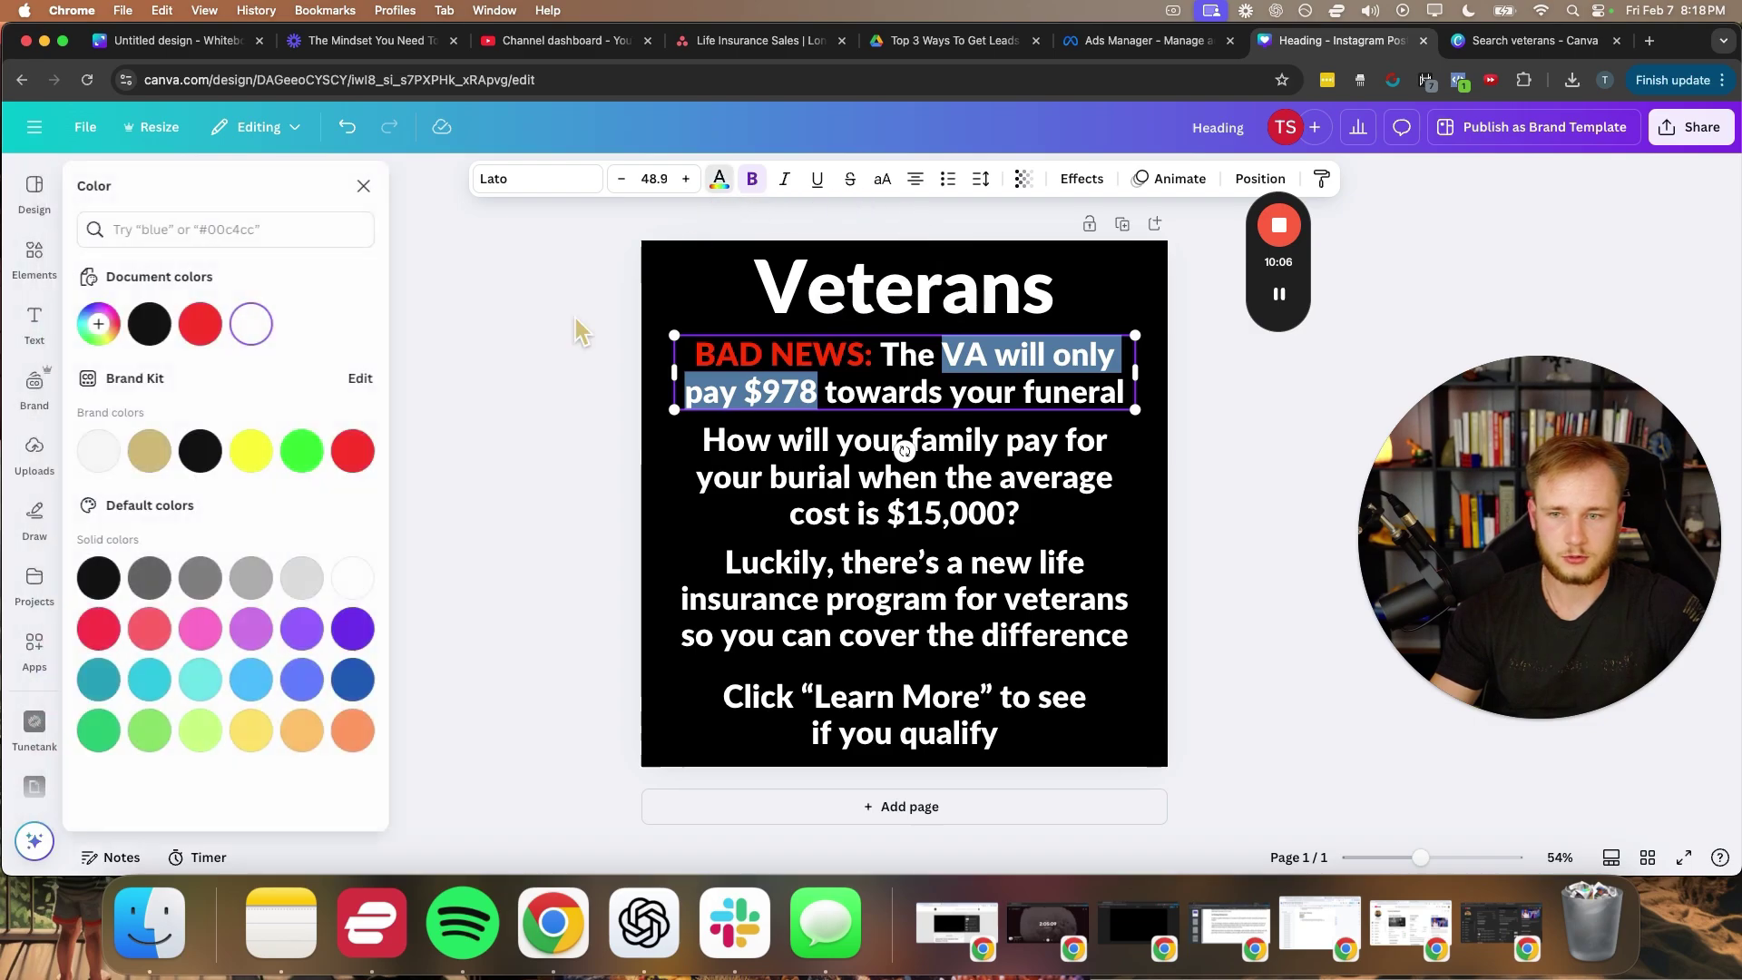
click(263, 465)
click(503, 468)
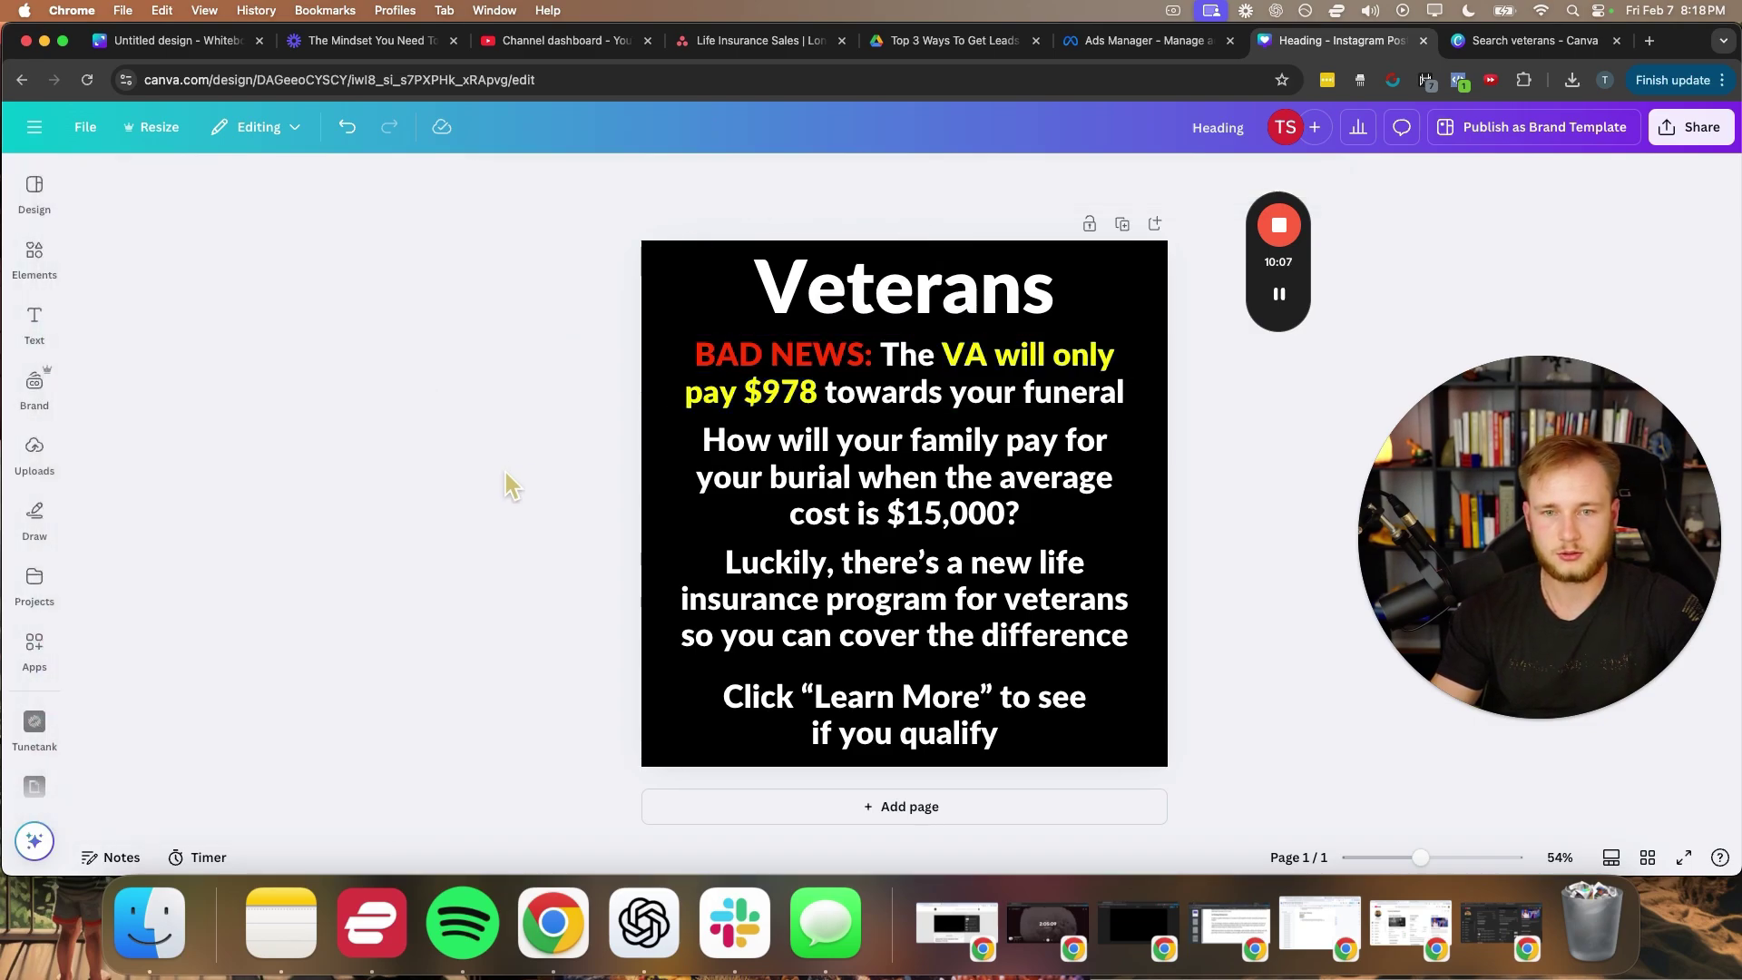
- Colour '$15,000?' in the question block light blue
click(770, 479)
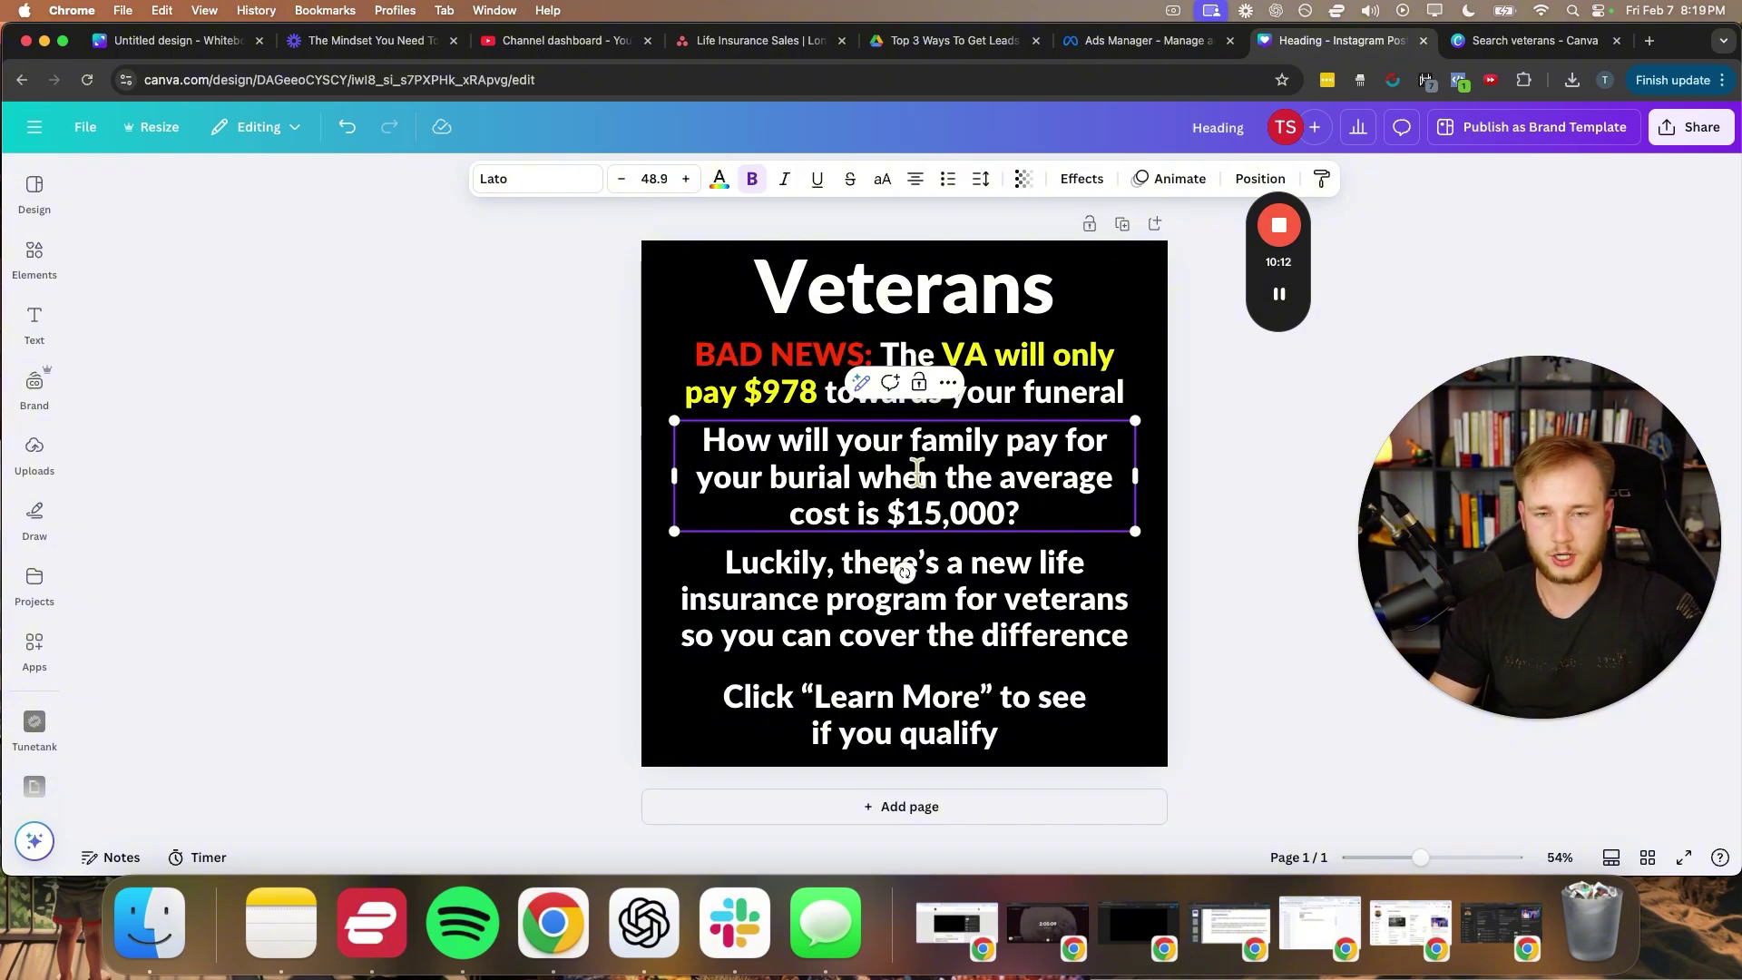
drag(892, 513, 1013, 514)
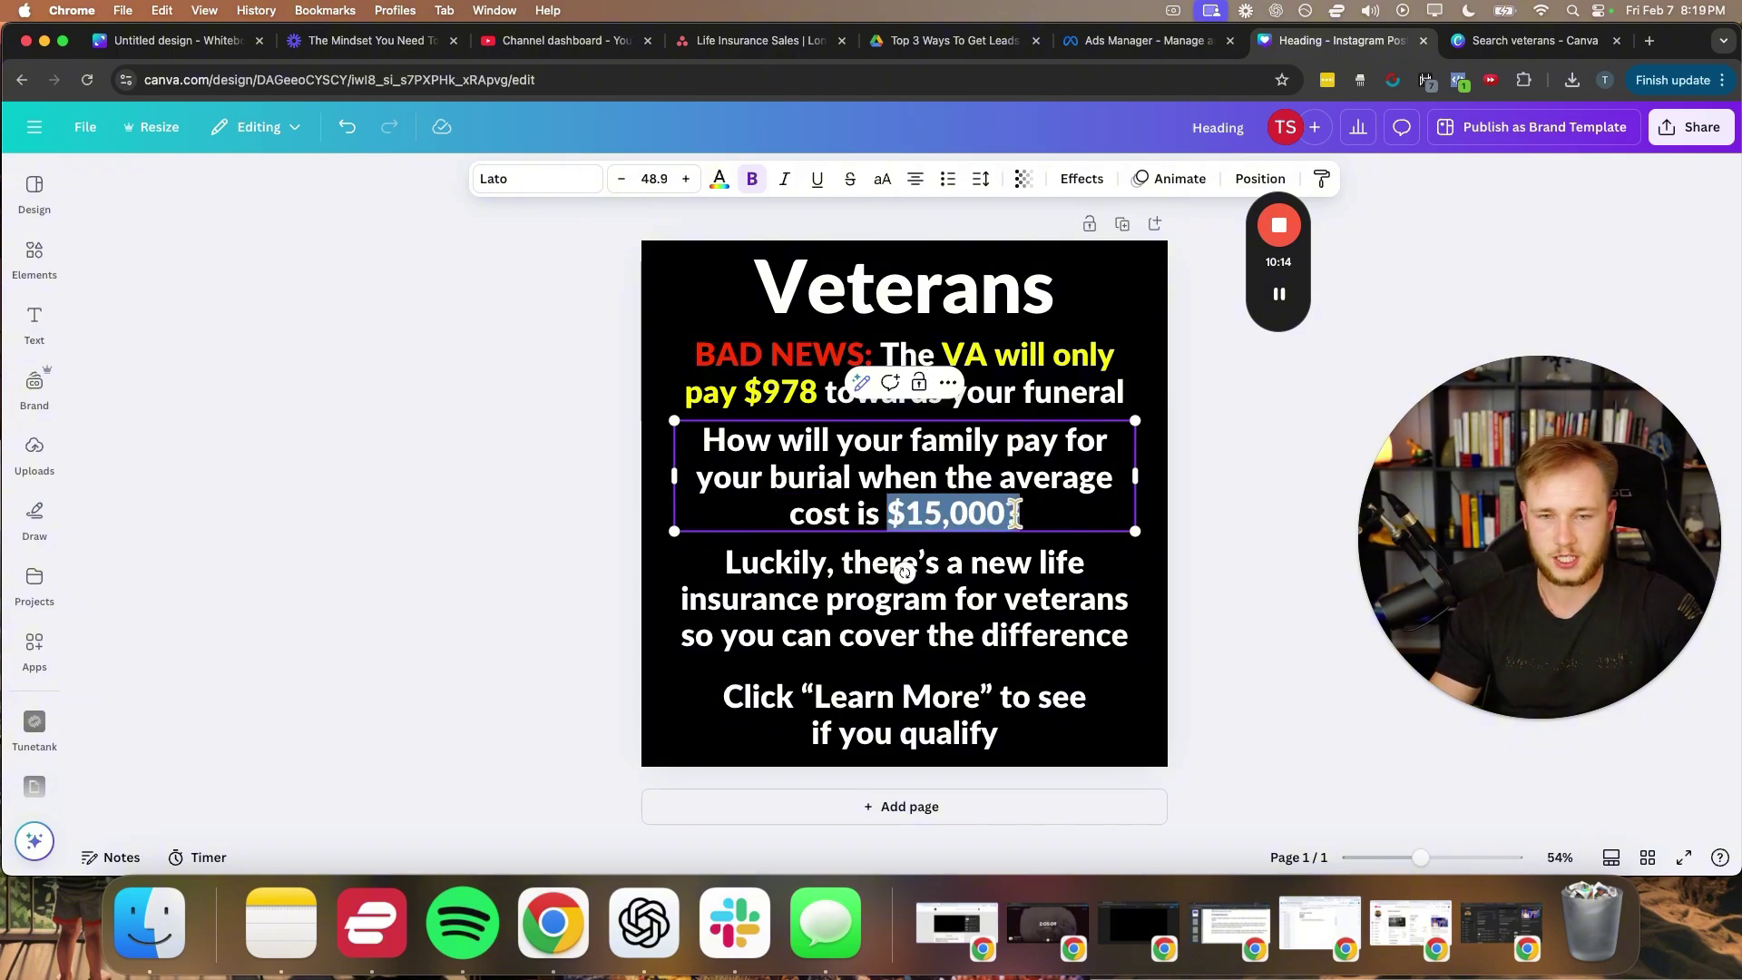
click(719, 178)
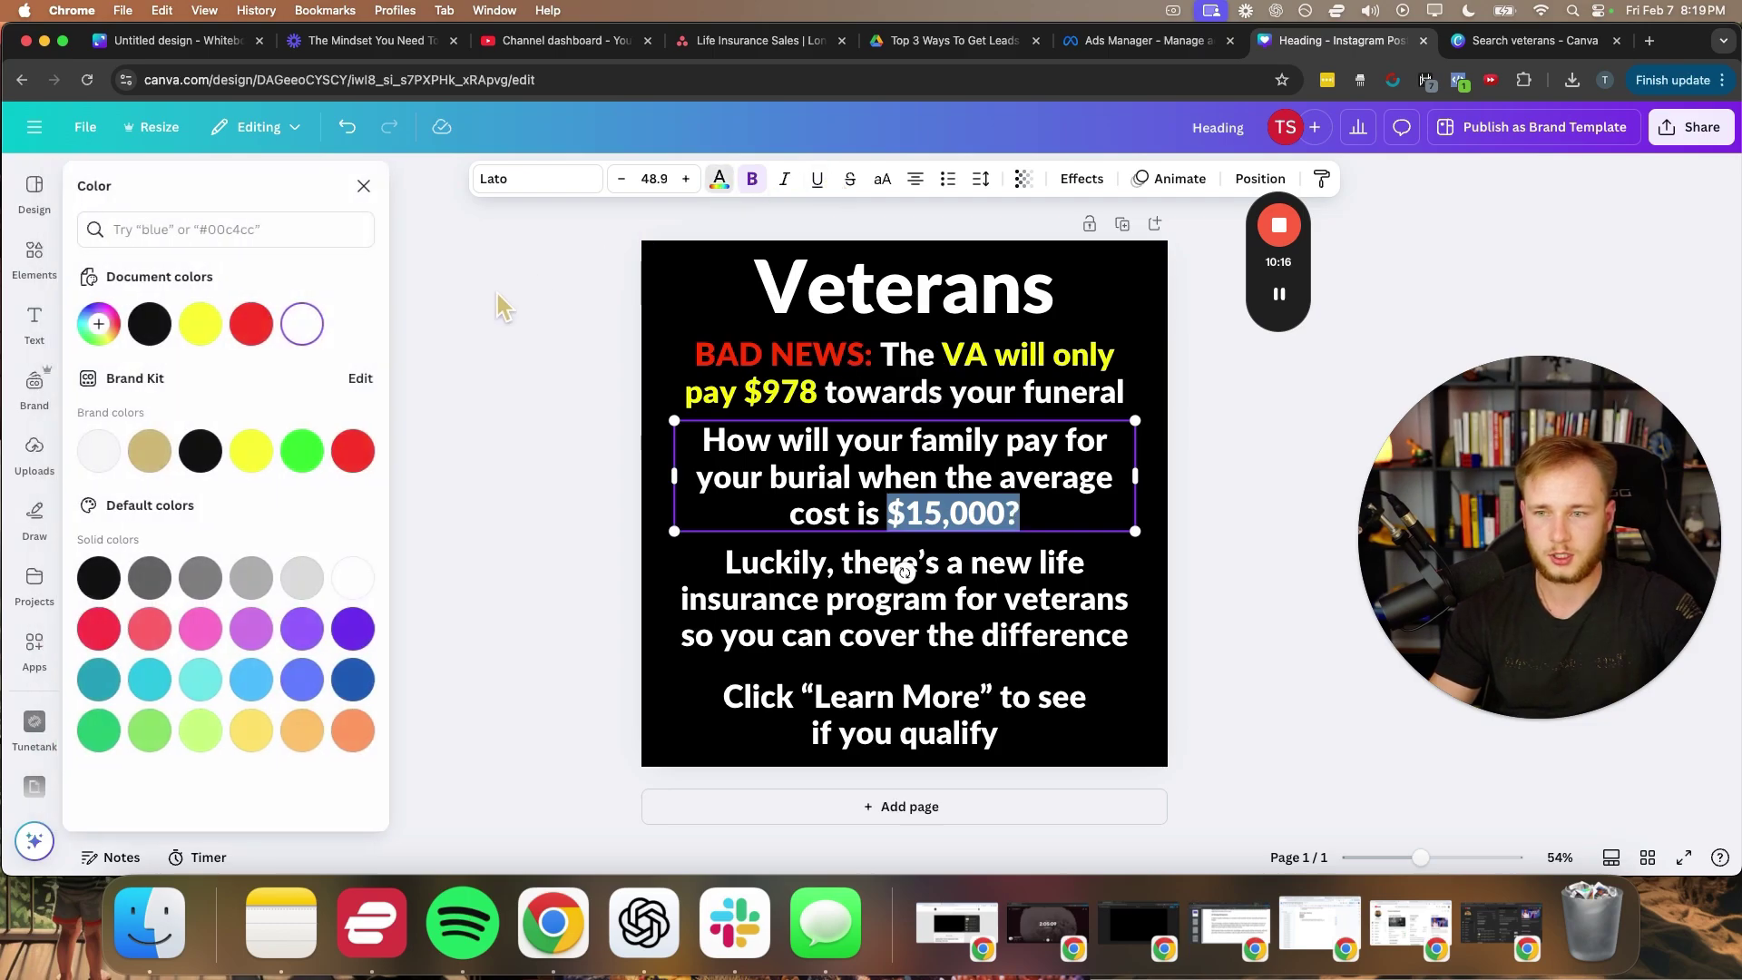
click(256, 680)
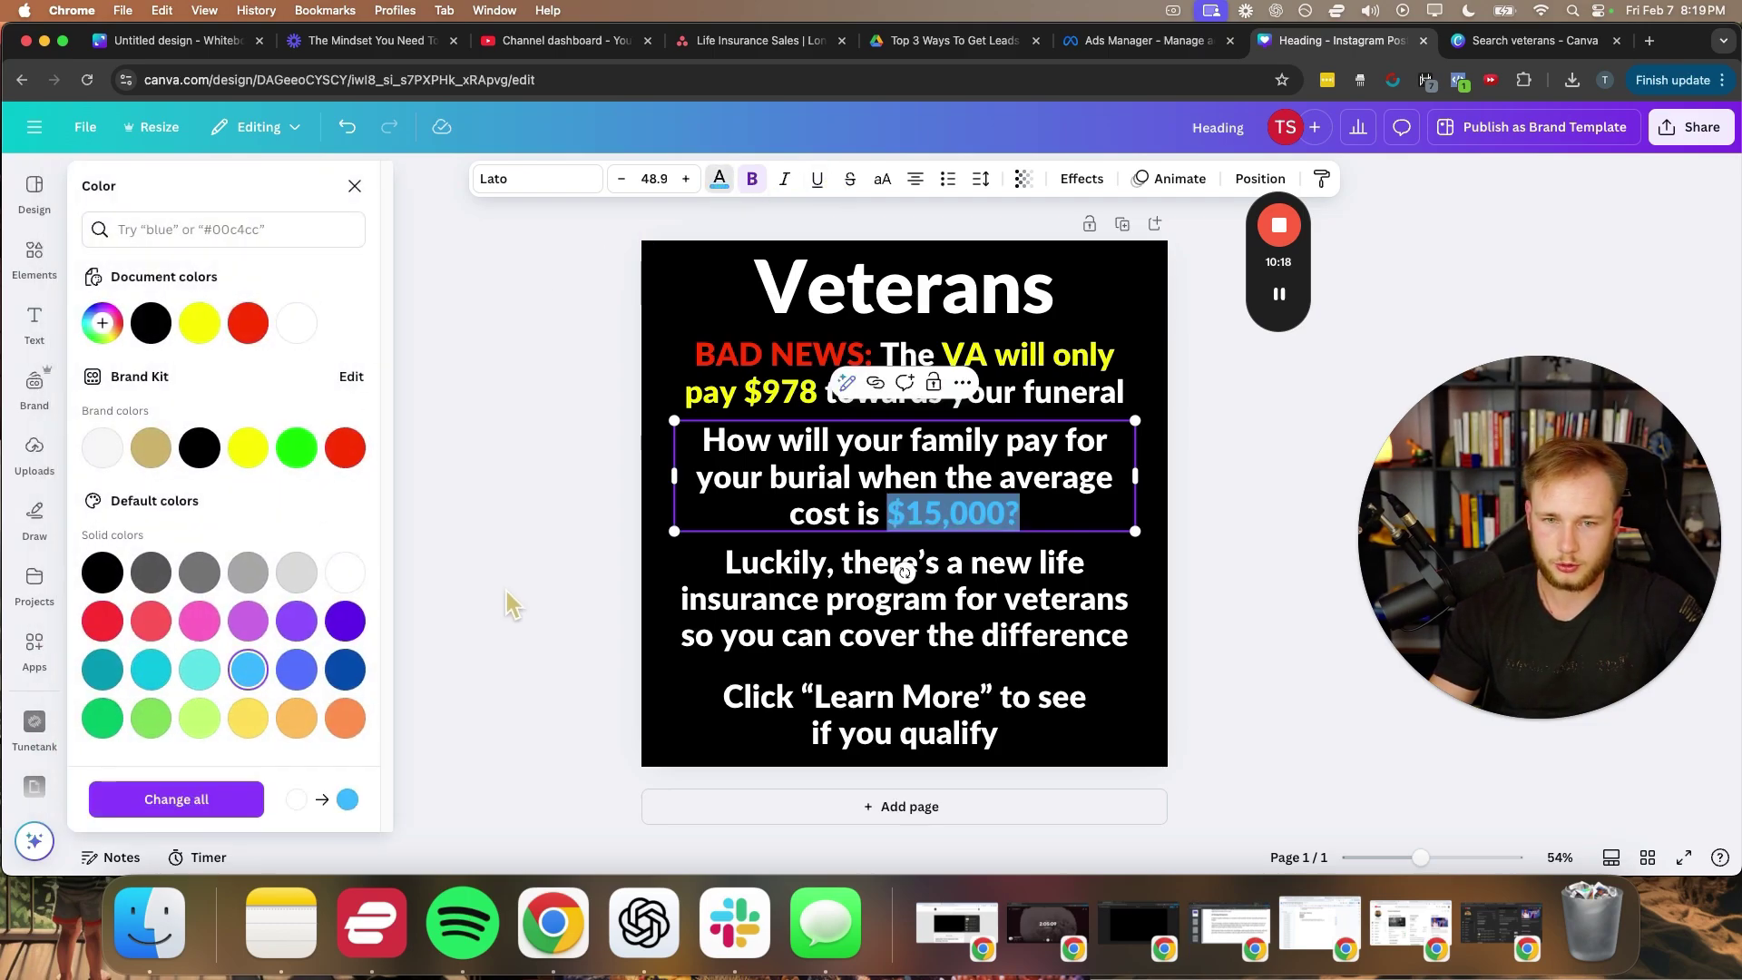
click(504, 586)
click(826, 598)
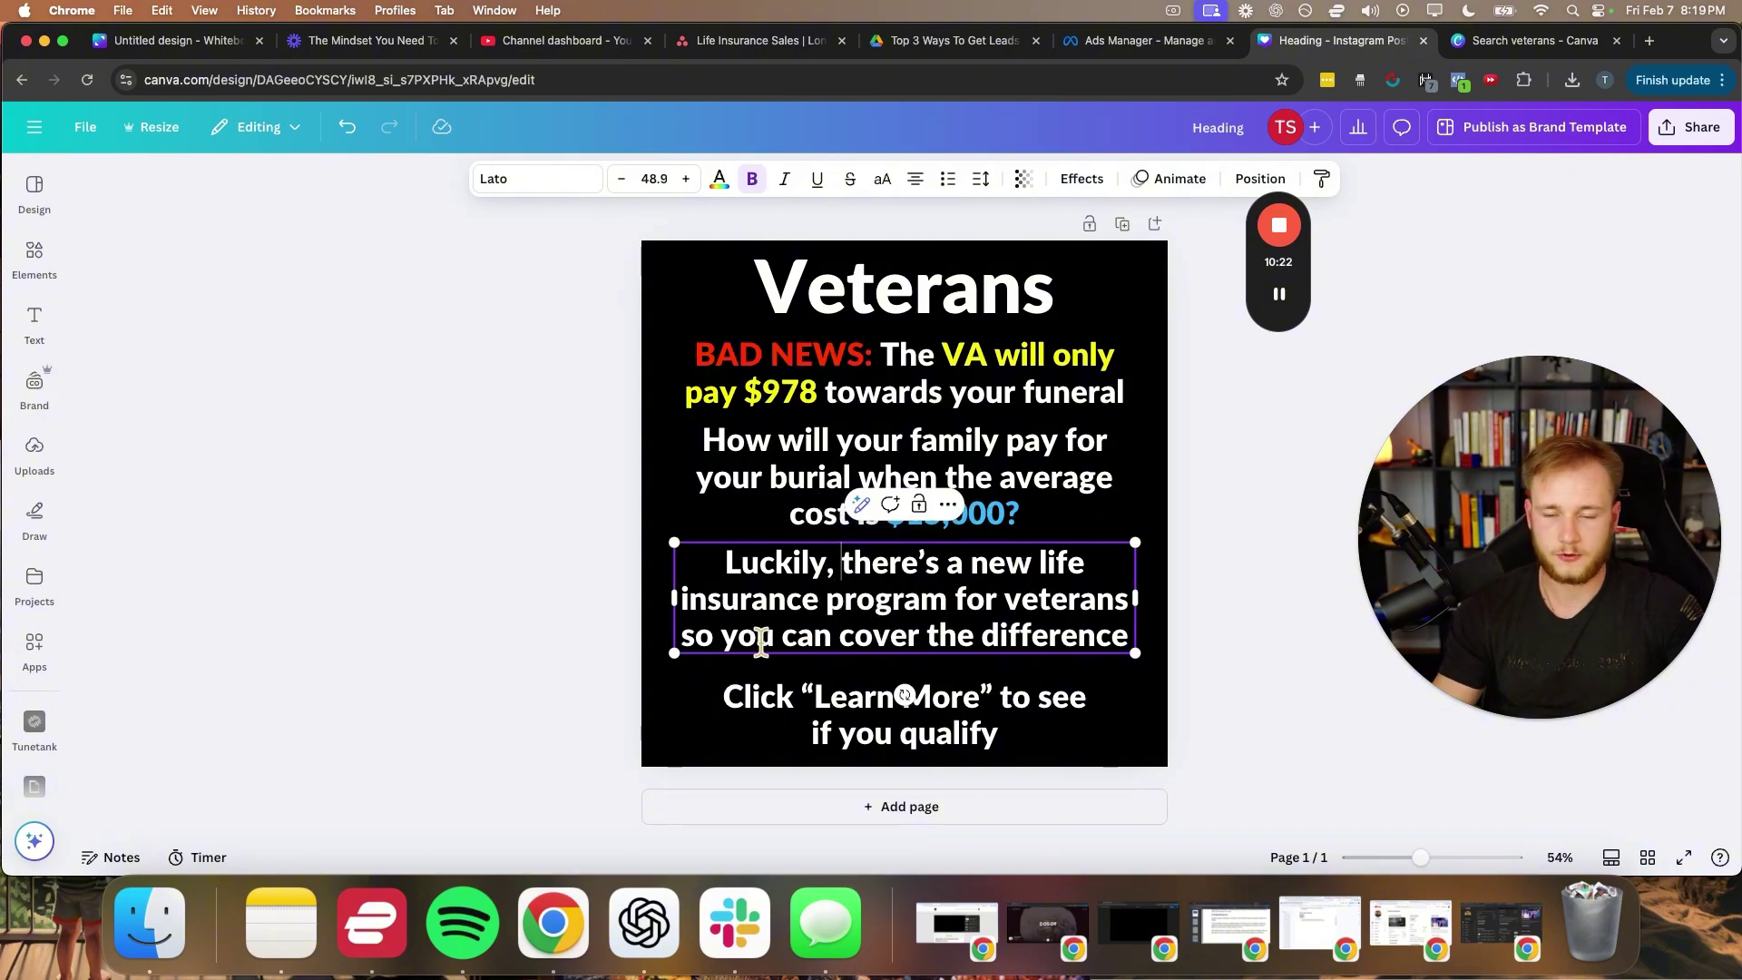
- End the Luckily block with 'to get up to $50k in coverage.' and colour that phrase green
drag(722, 638, 1130, 637)
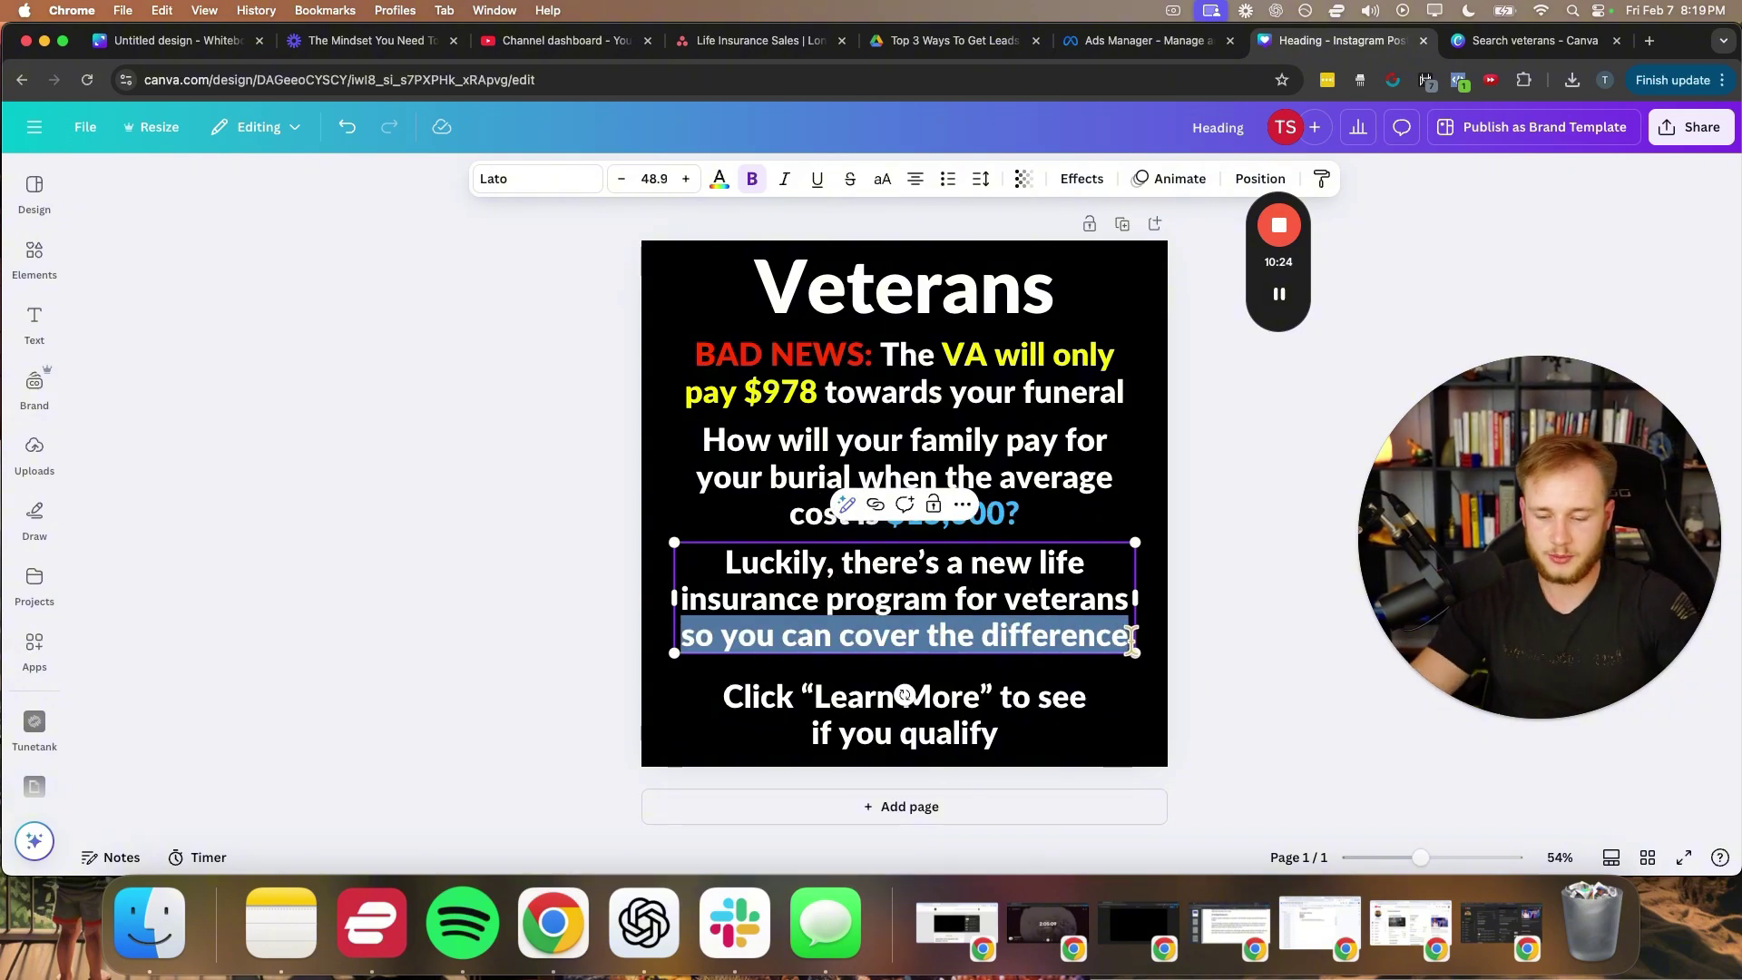
text(to get up to )
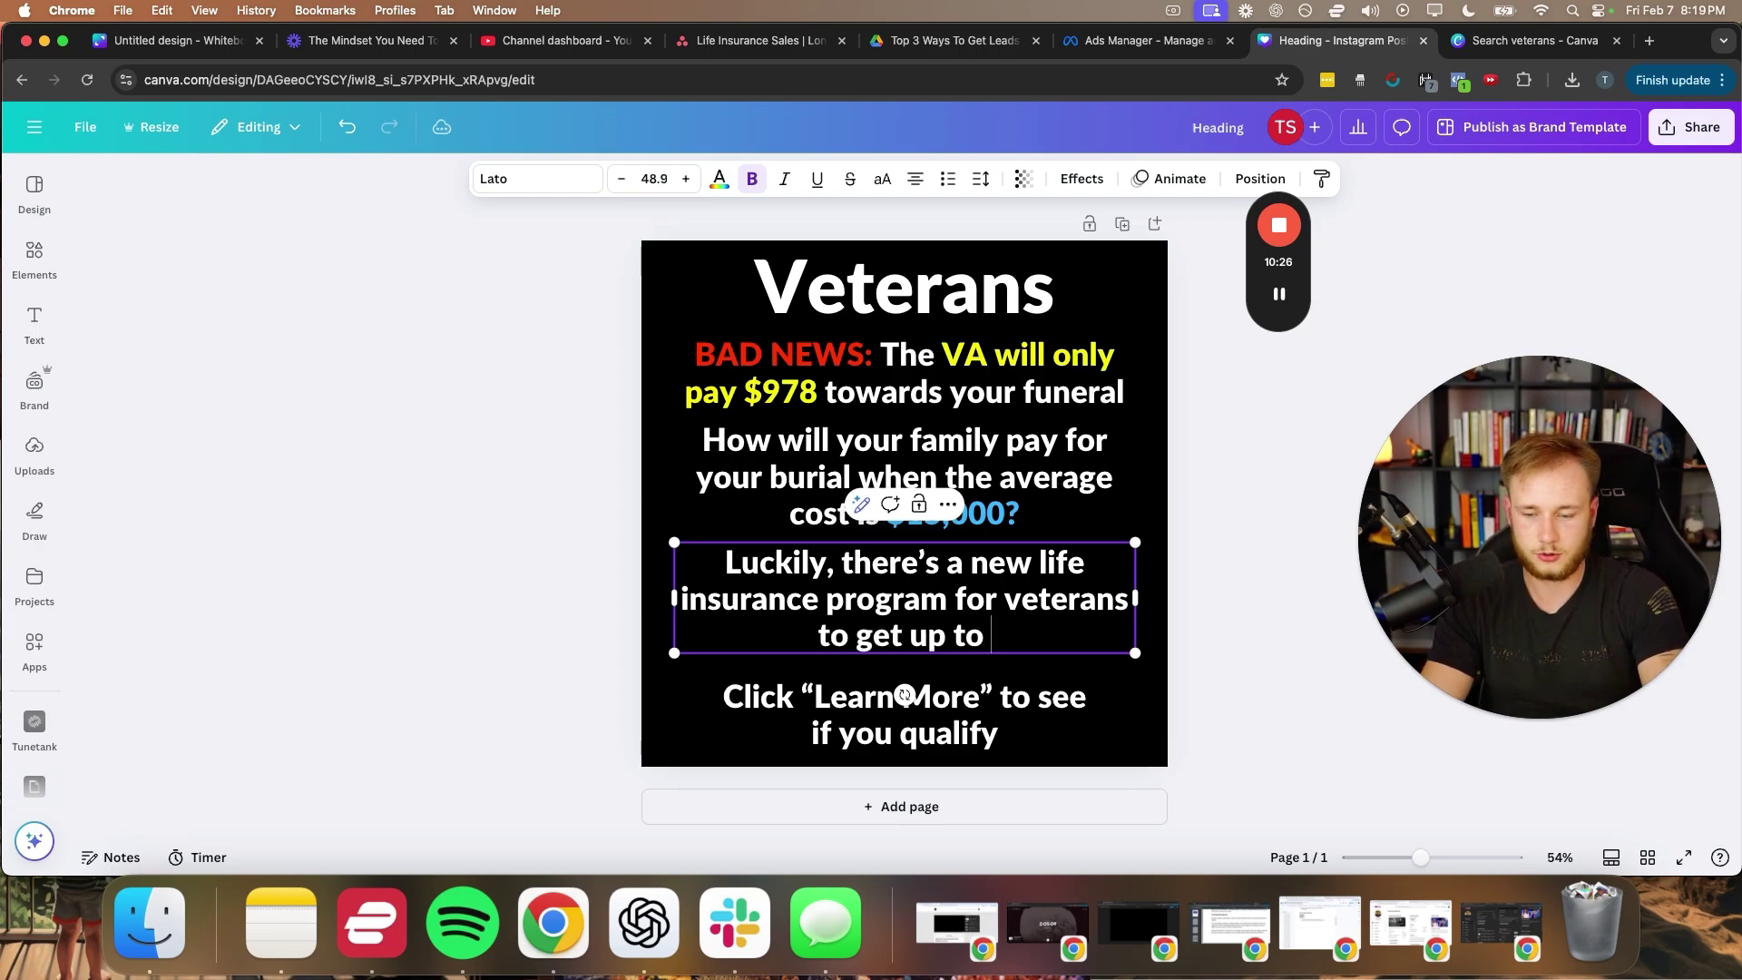
text($50k in coverage)
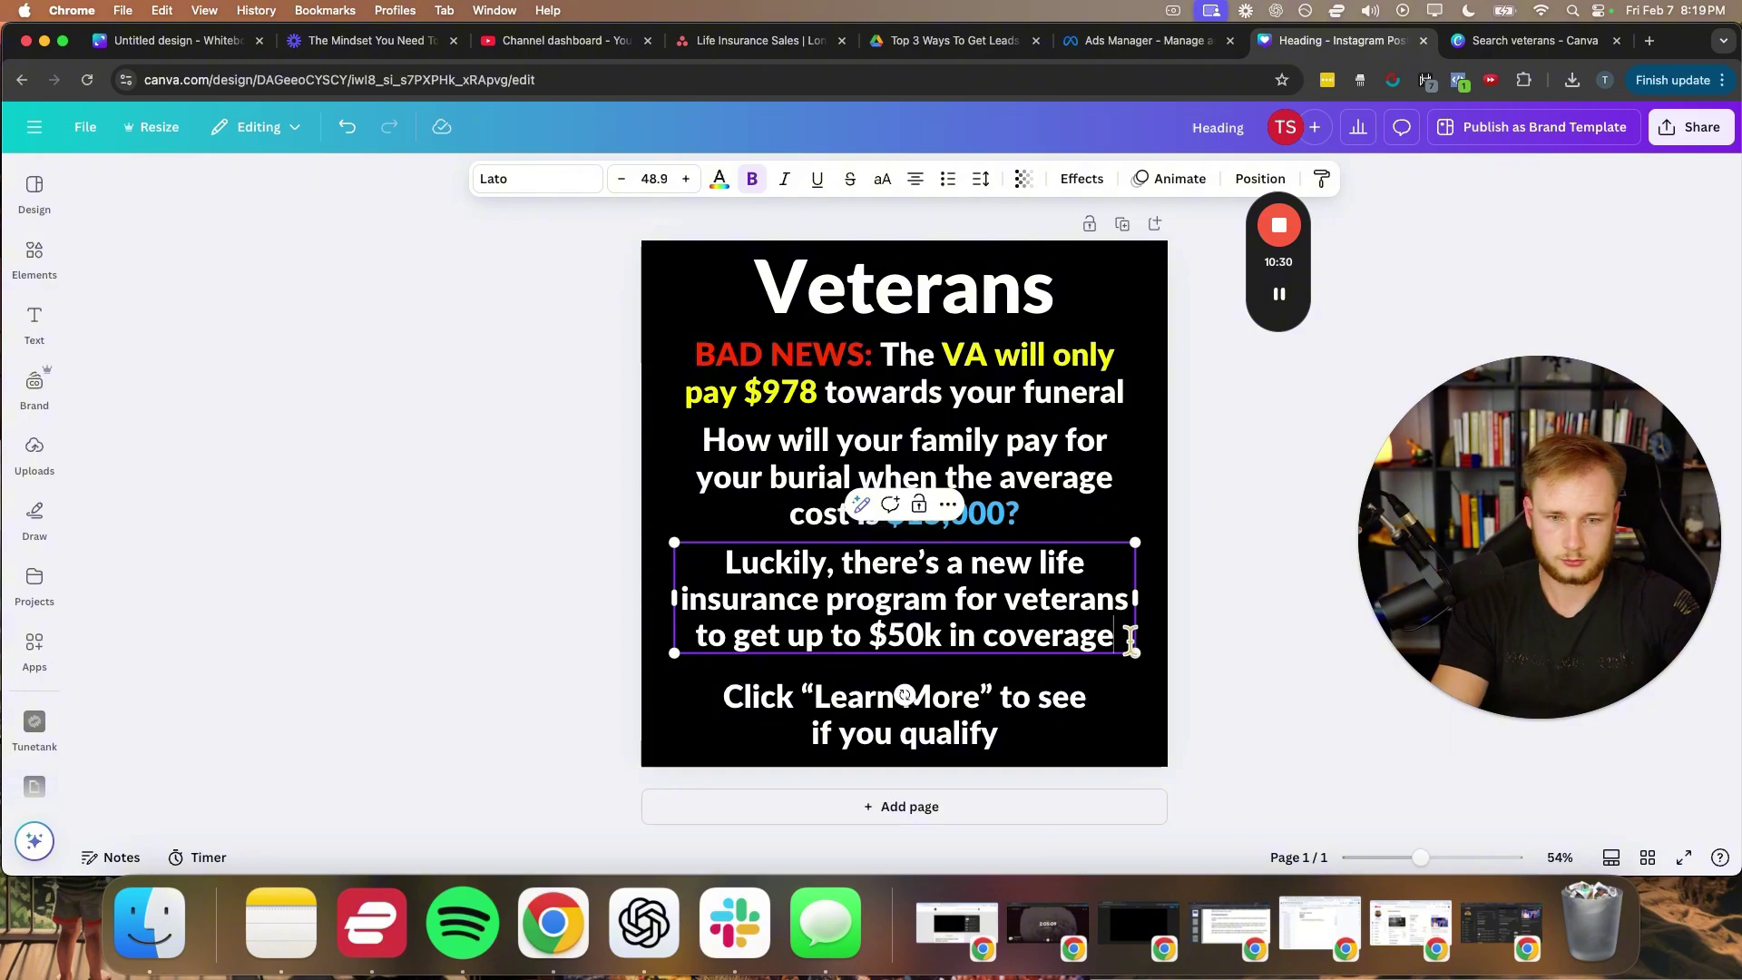
text(.)
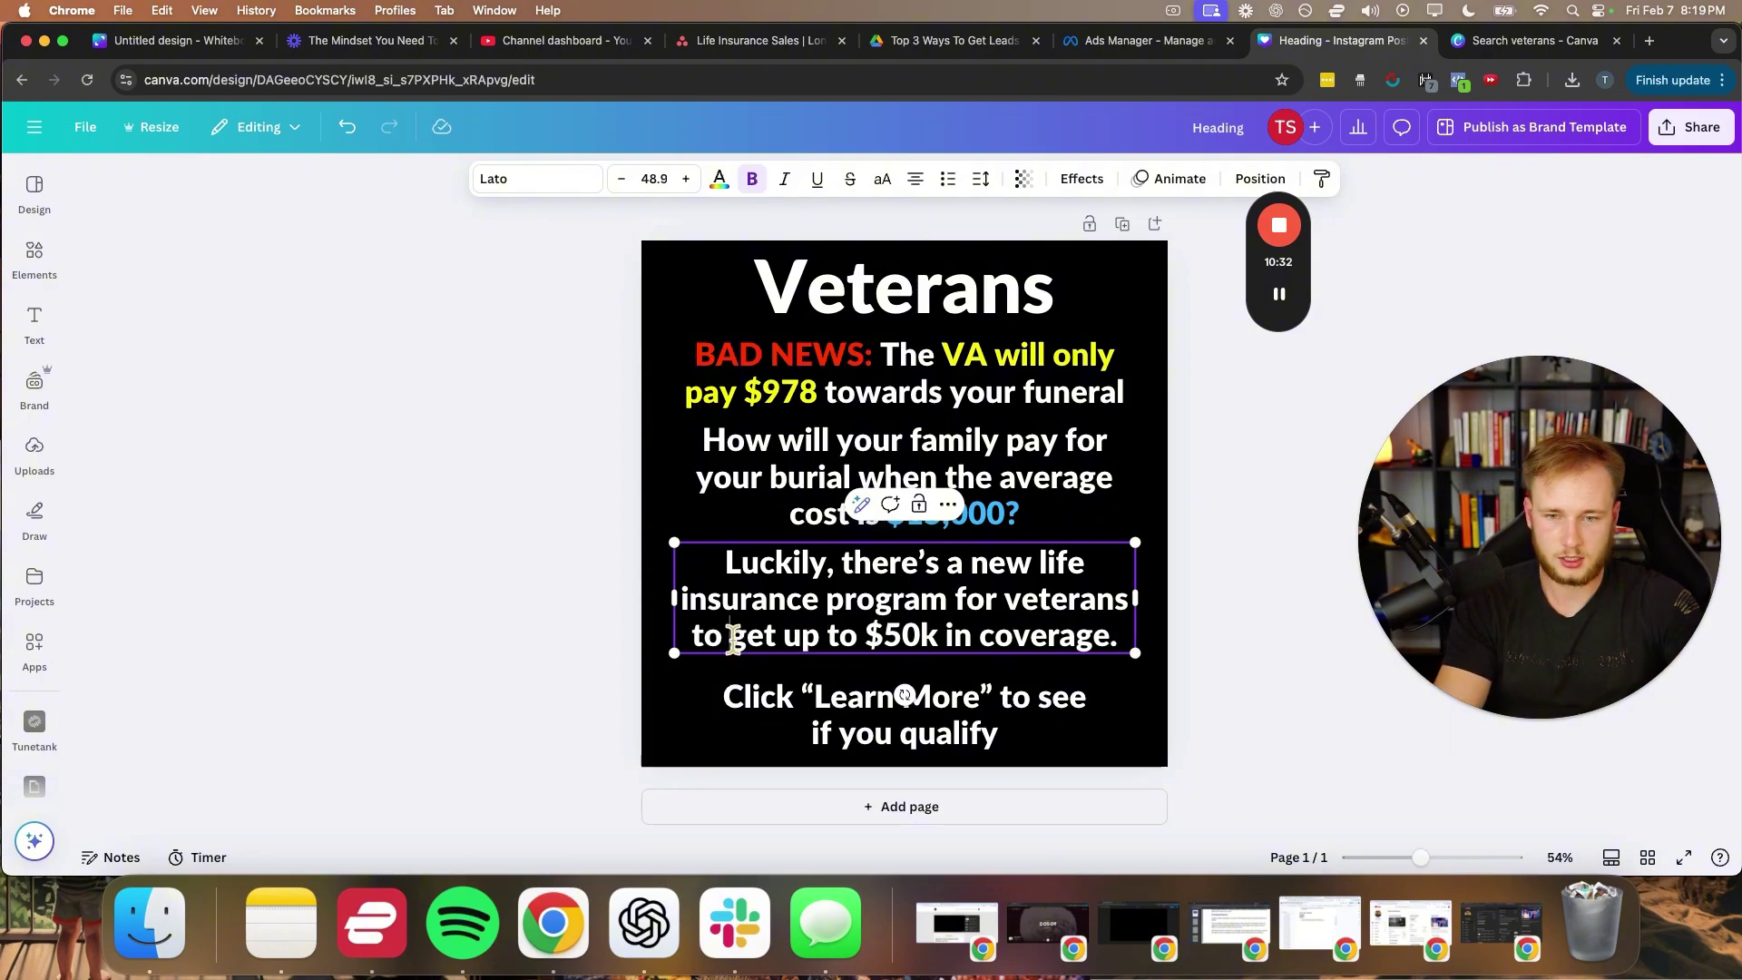
drag(732, 635, 1111, 620)
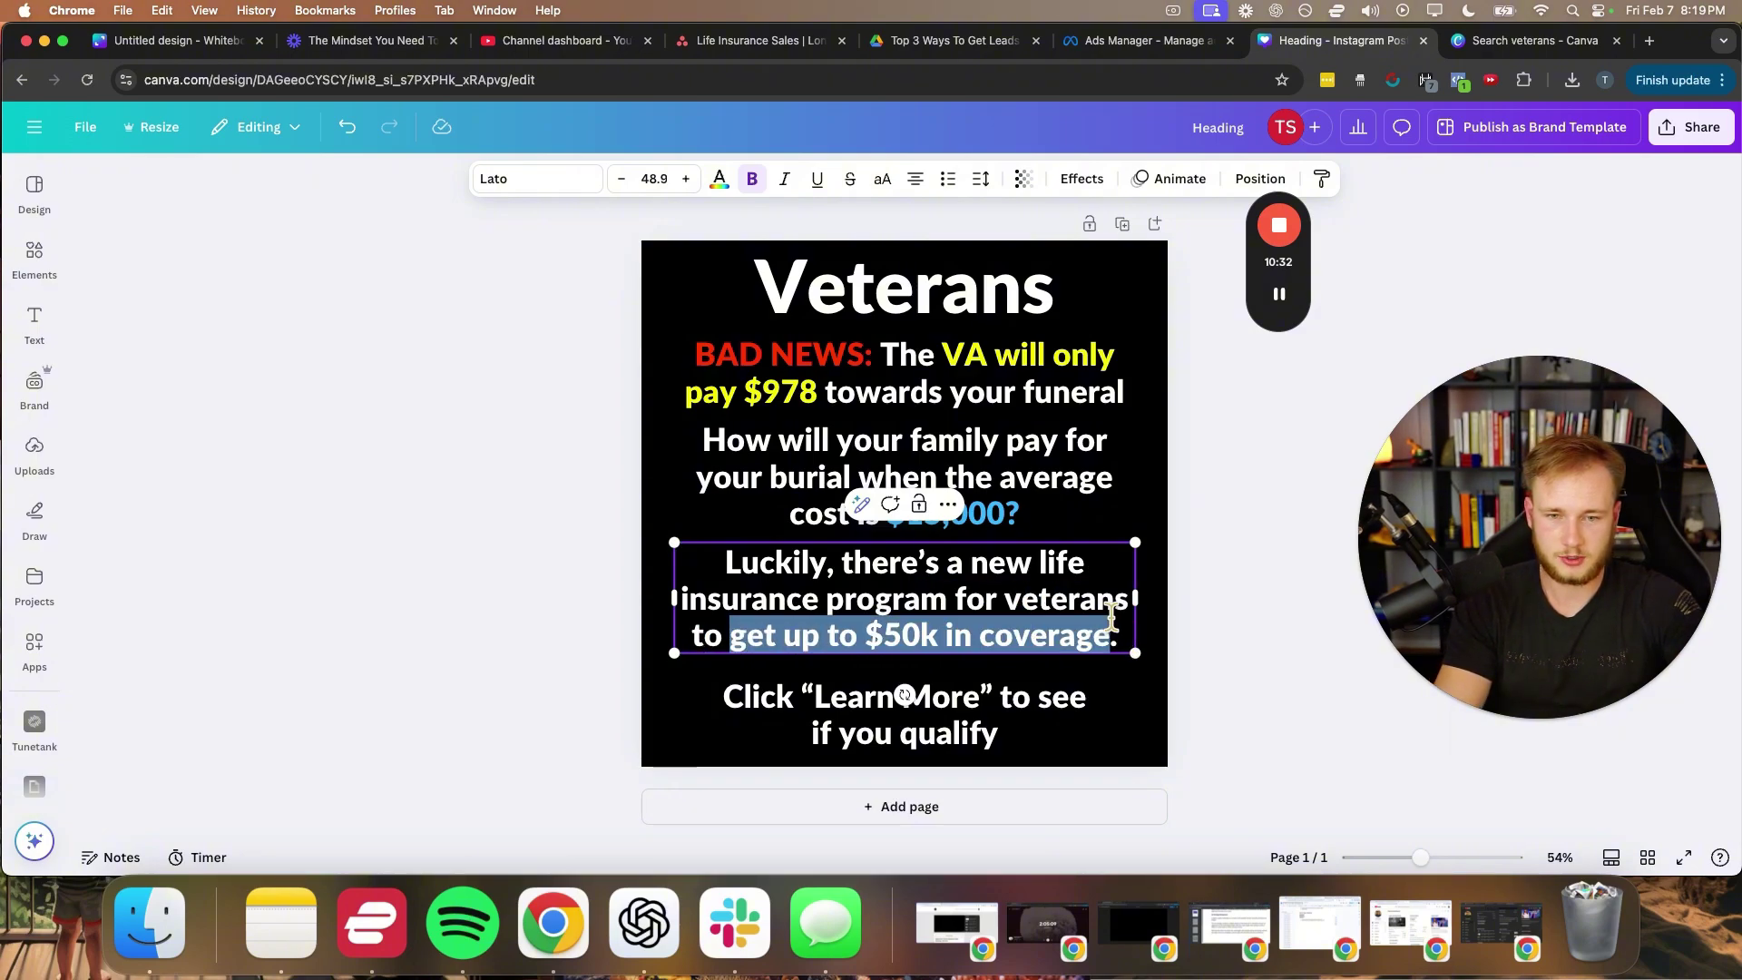
click(720, 179)
click(308, 451)
click(477, 465)
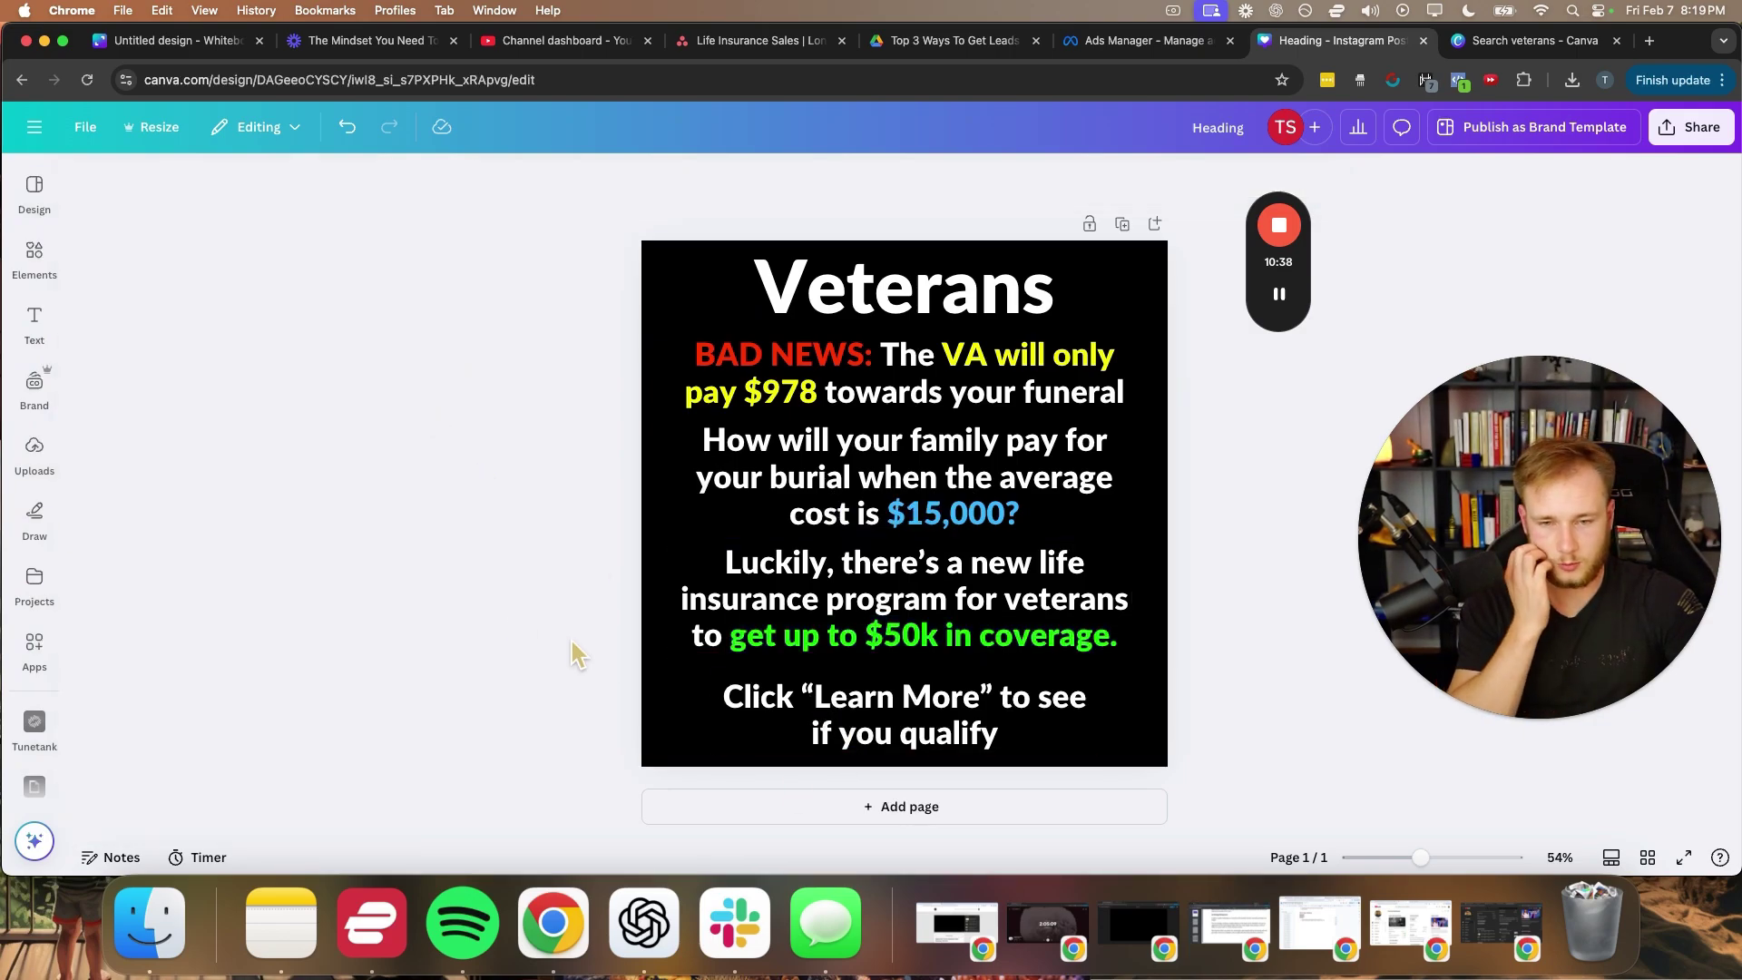
- Colour 'Learn More' in the call-to-action line yellow
click(830, 708)
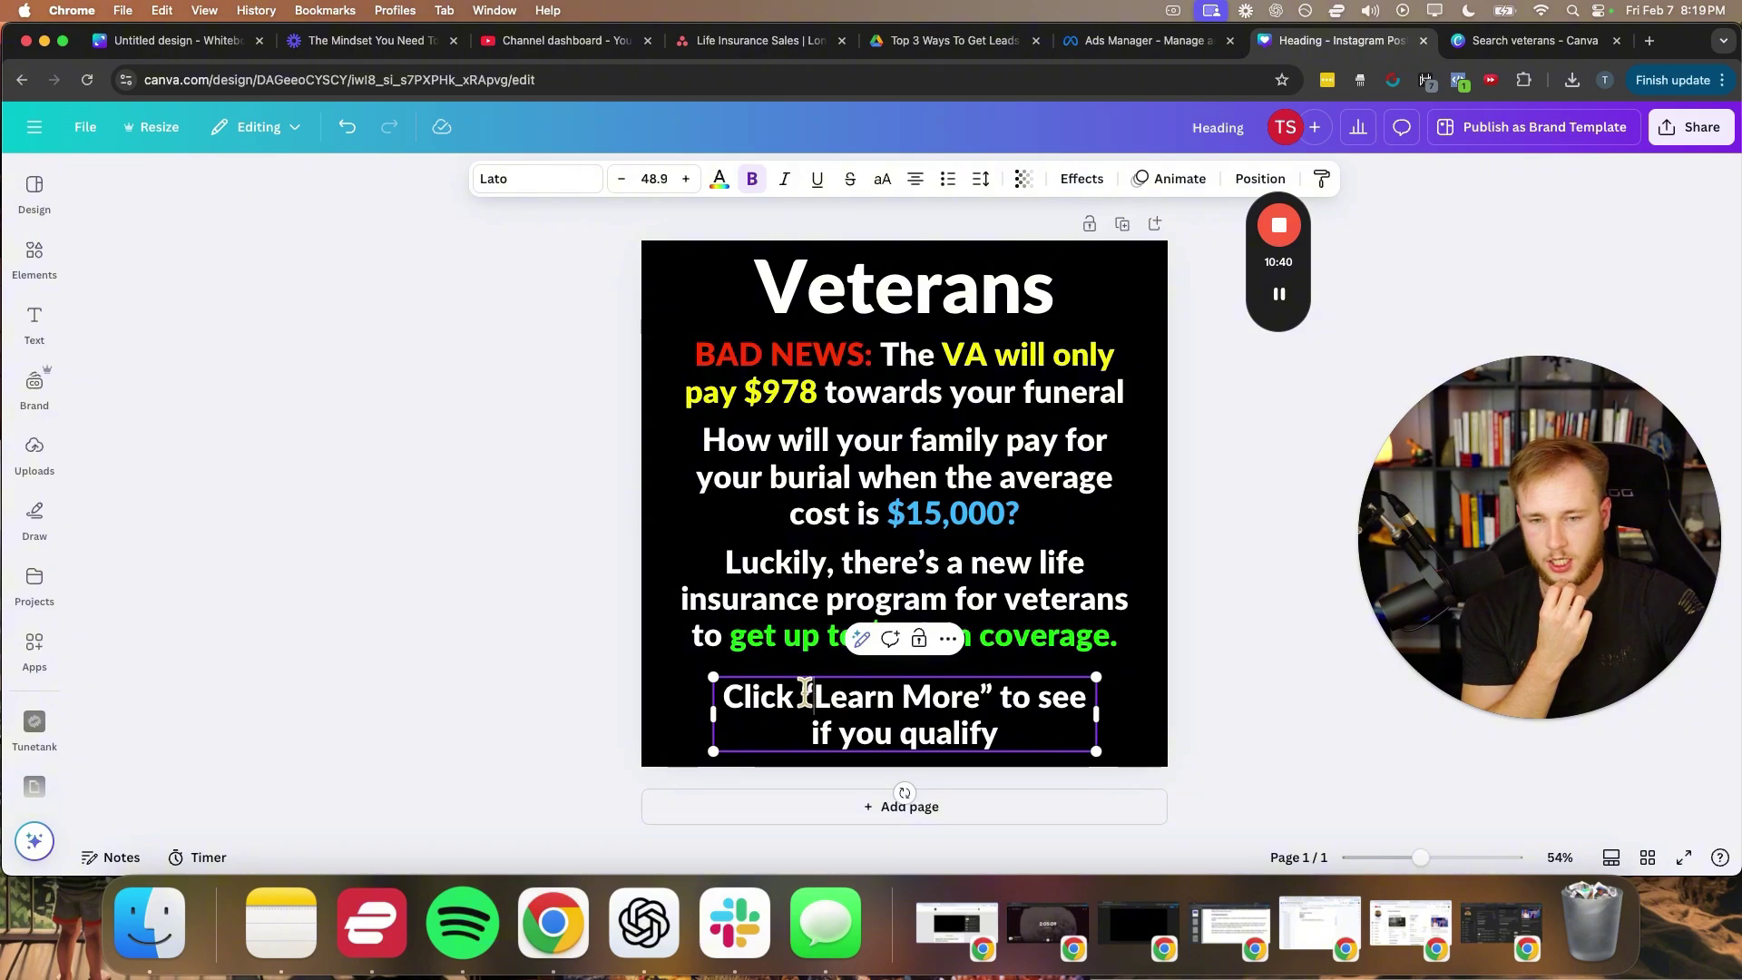
drag(804, 698, 991, 700)
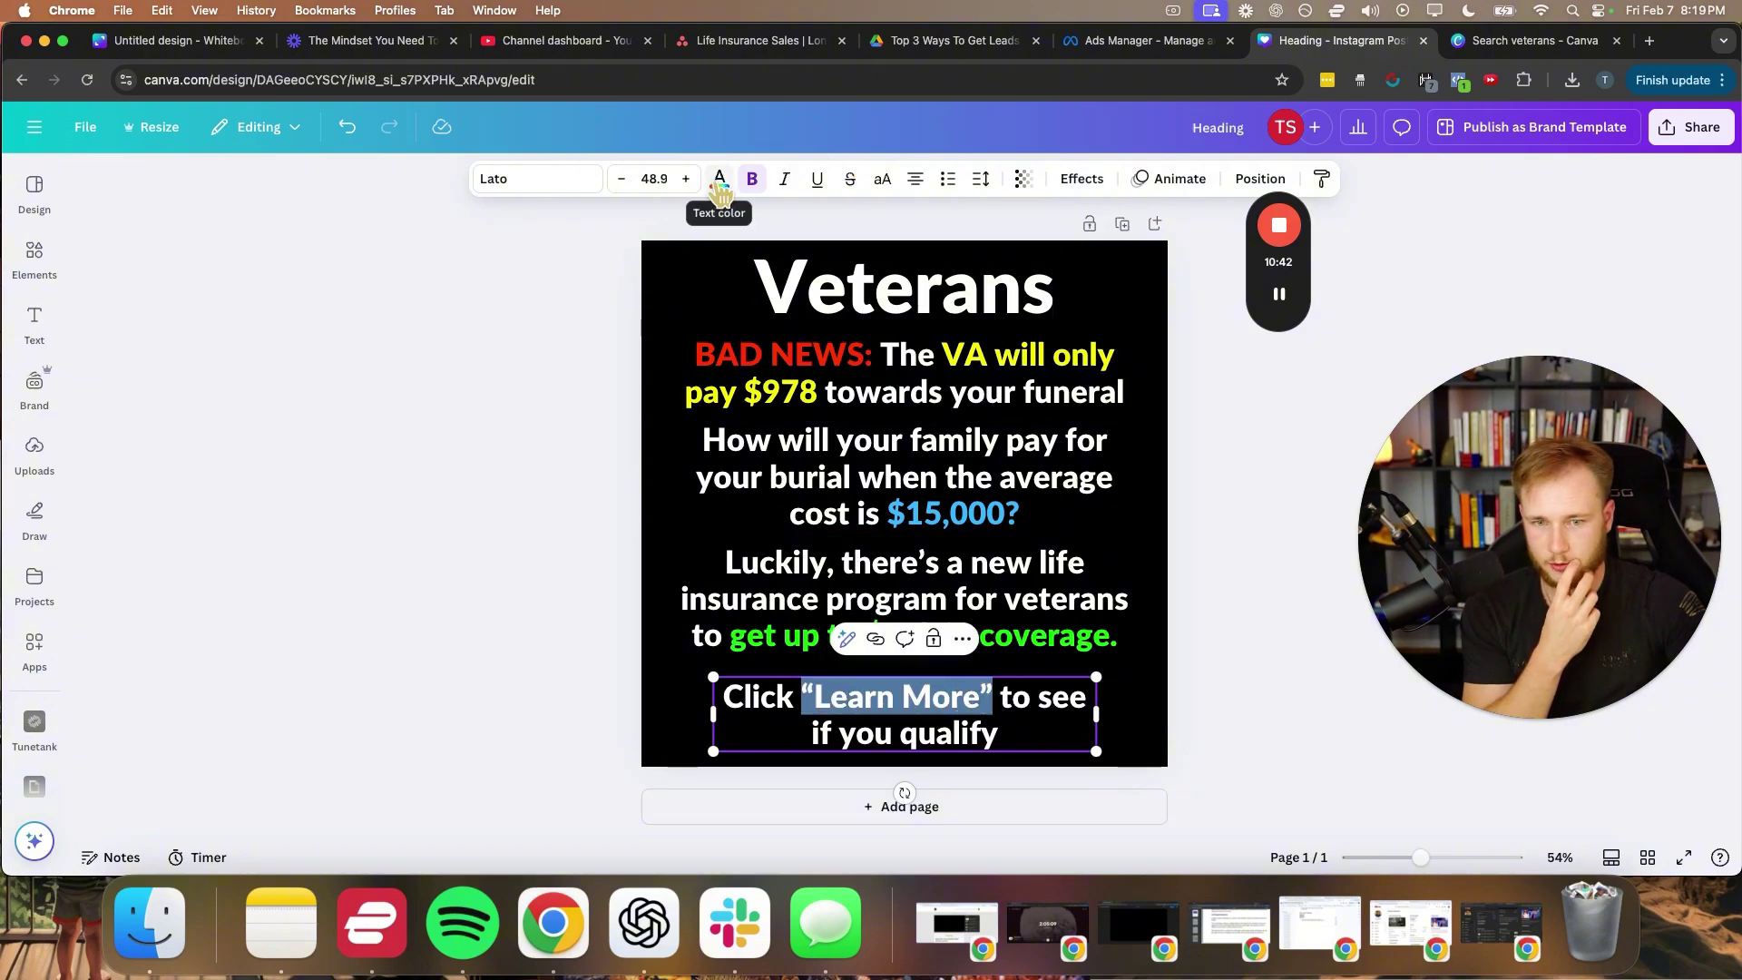
click(719, 178)
click(306, 324)
click(490, 458)
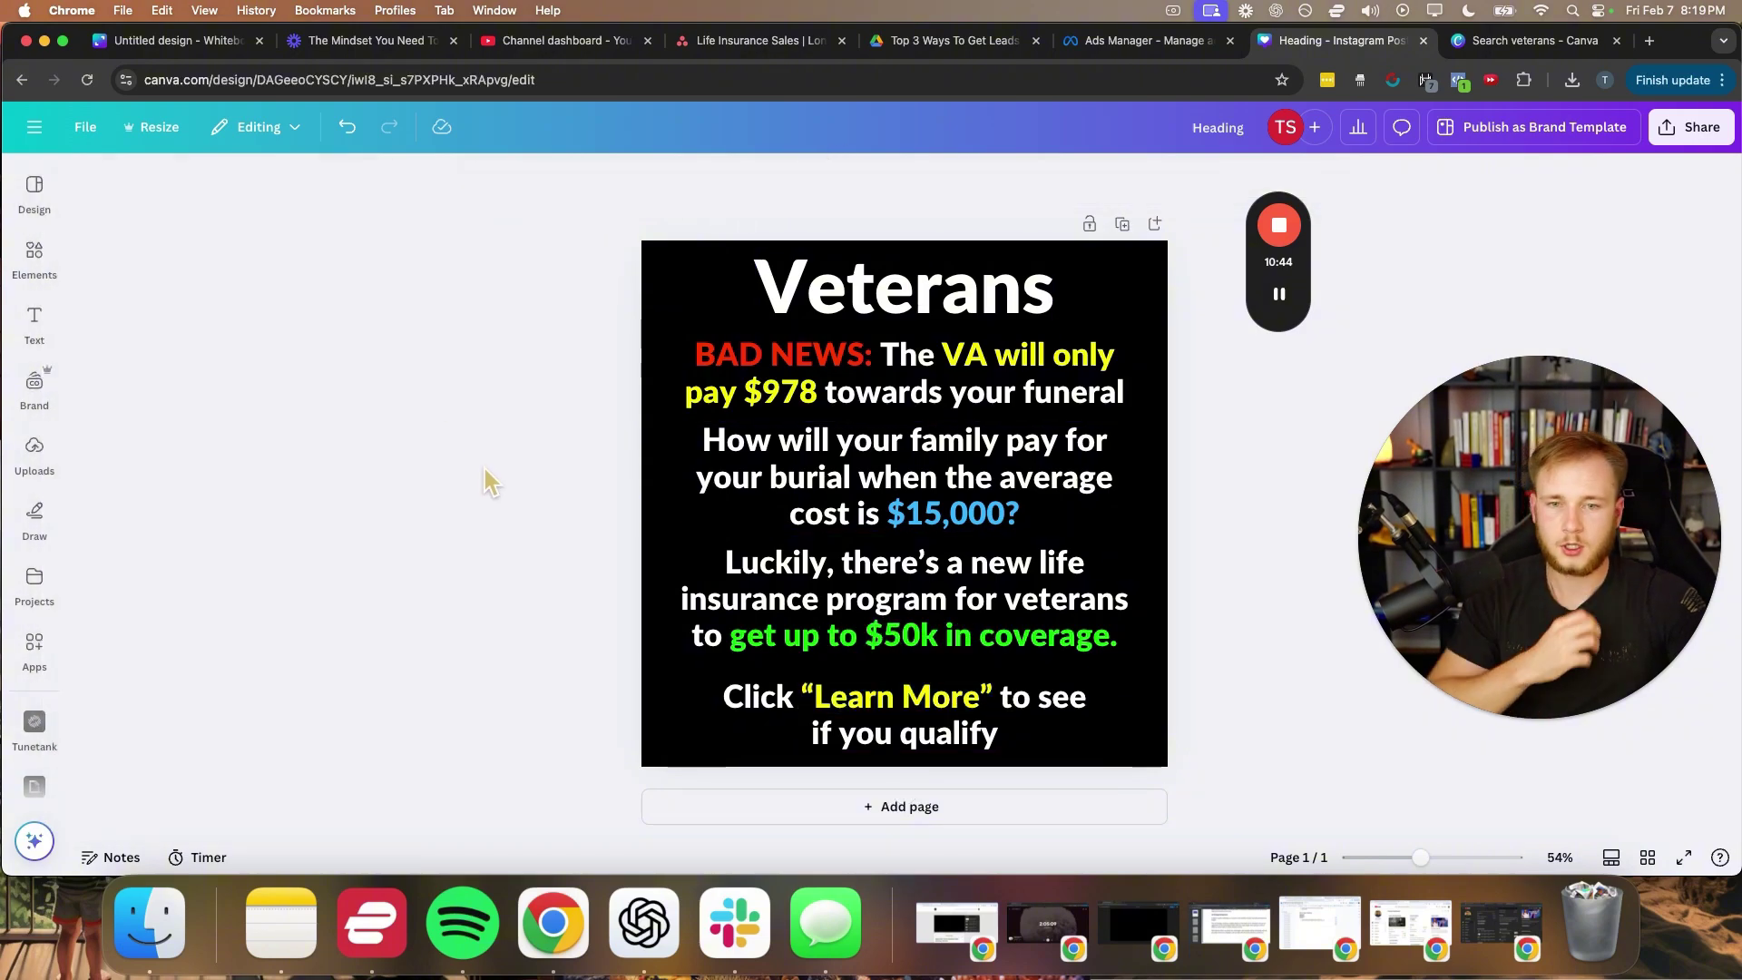
click(35, 513)
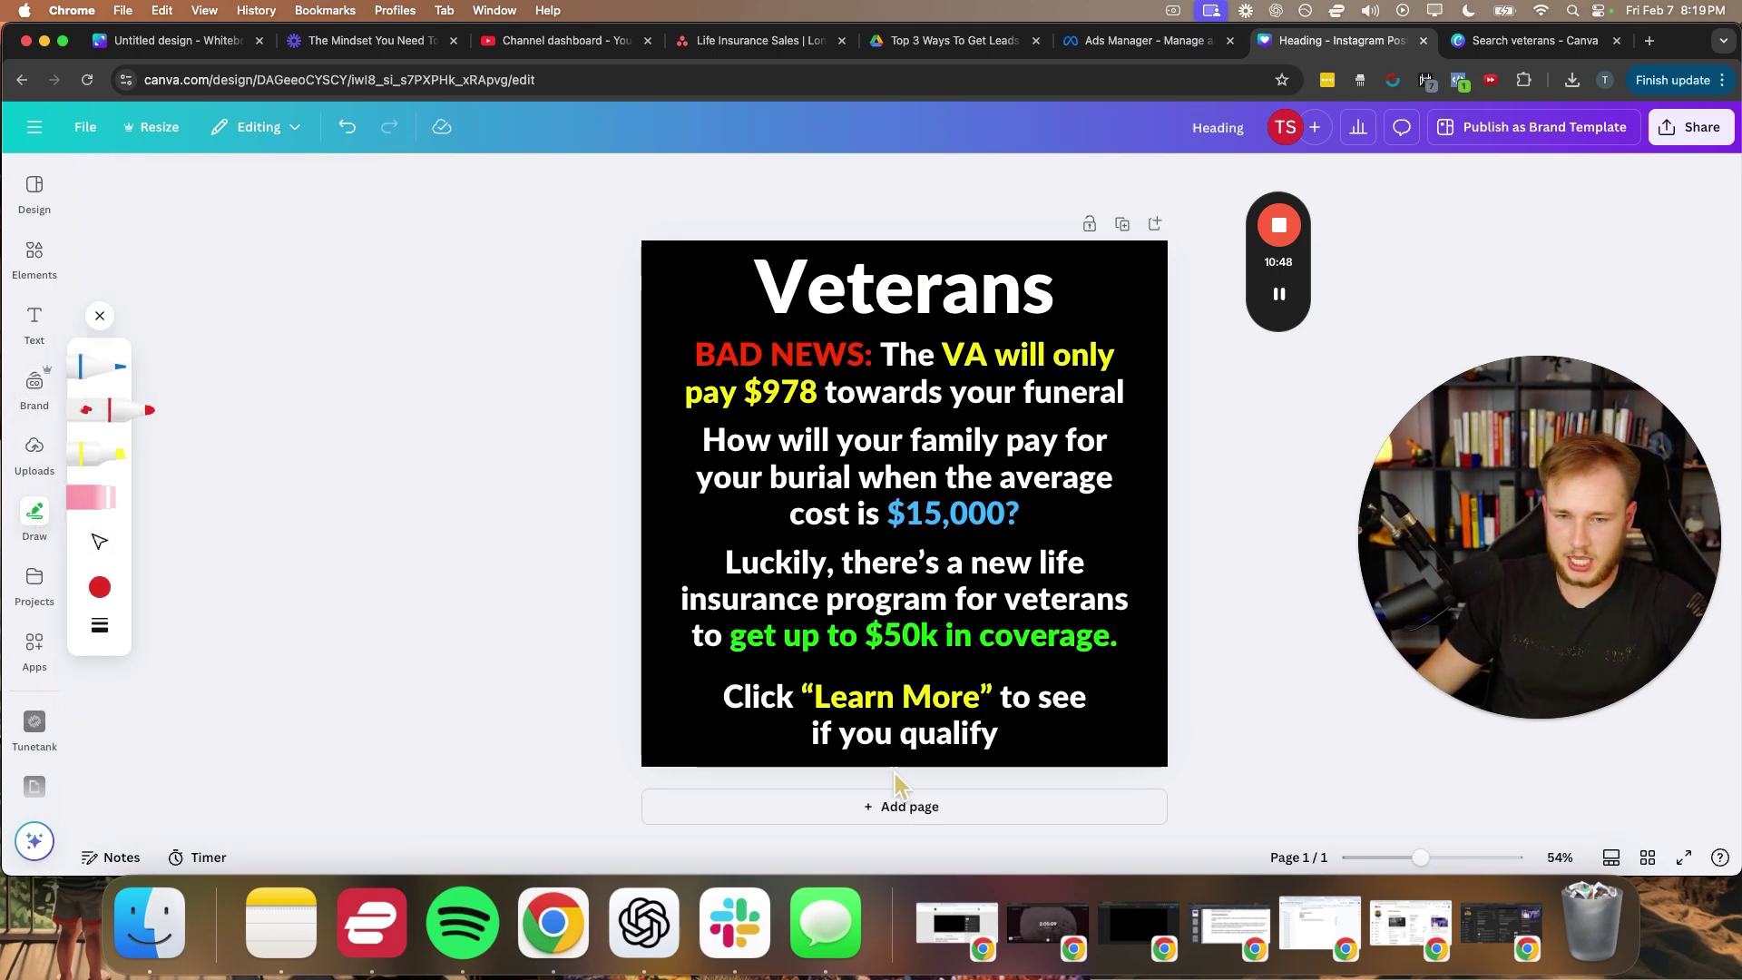
- Draw a red underline under Veterans, a circle around the call to action, and an arrow
drag(877, 754, 788, 752)
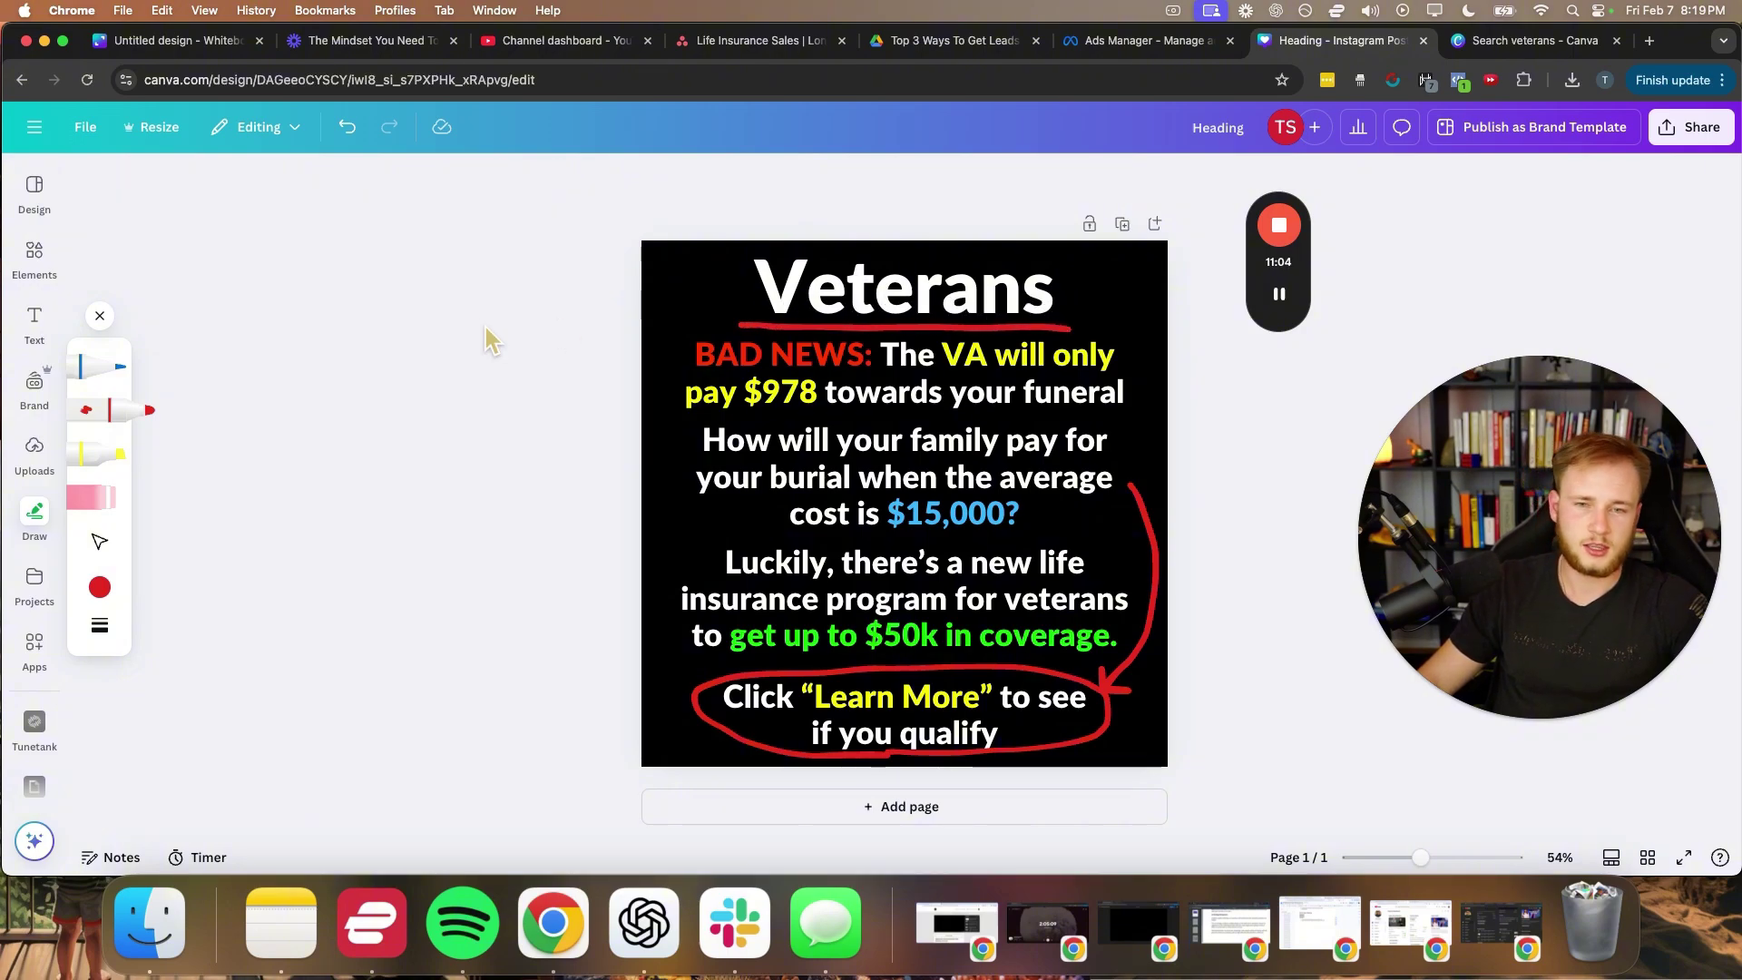
click(102, 316)
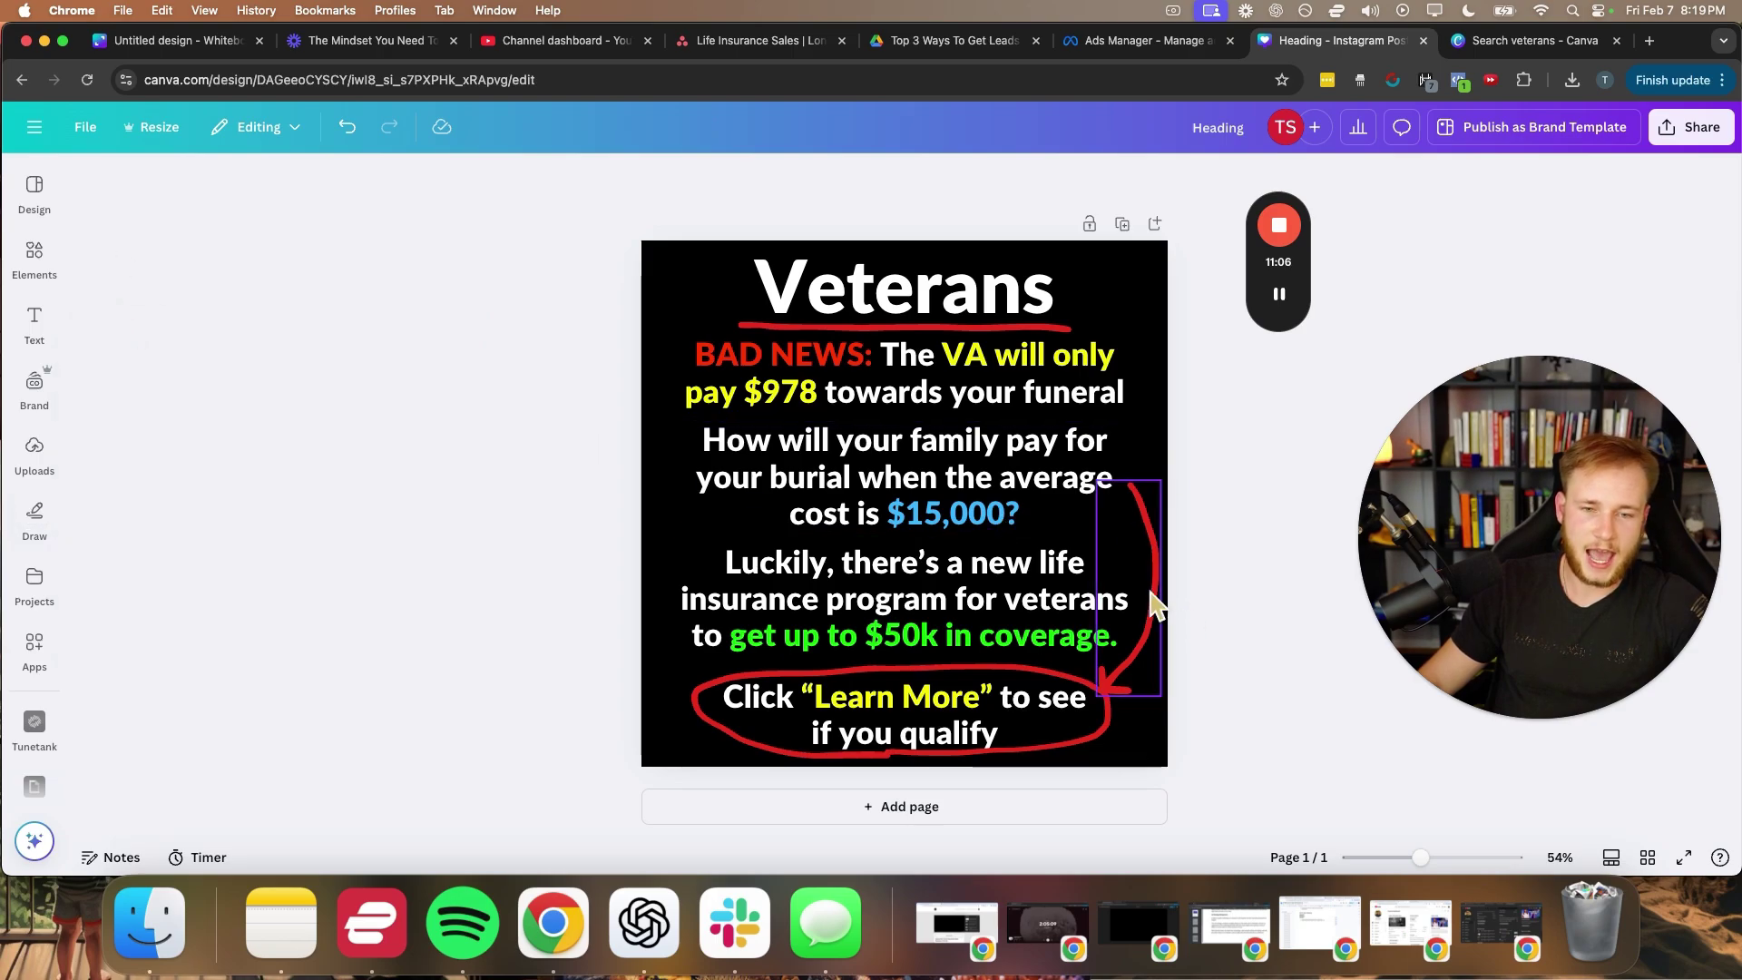
drag(1154, 603, 1149, 555)
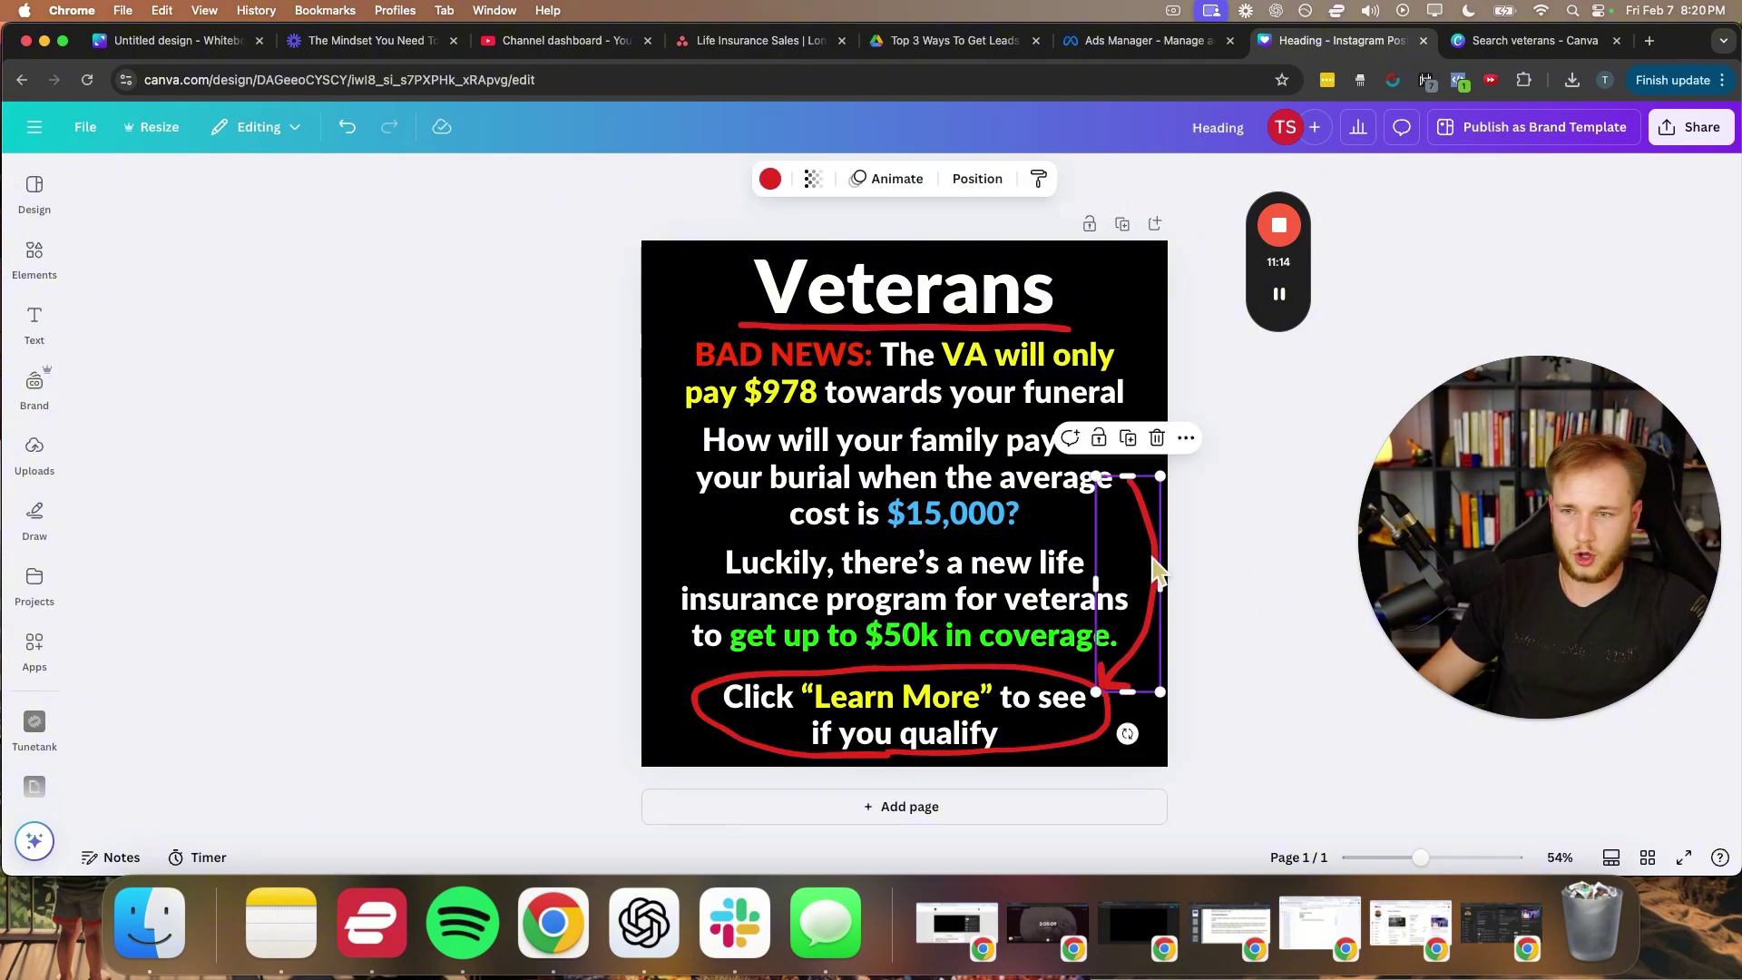
- Recolour the arrow royal blue and nudge the BAD NEWS block down slightly
click(767, 186)
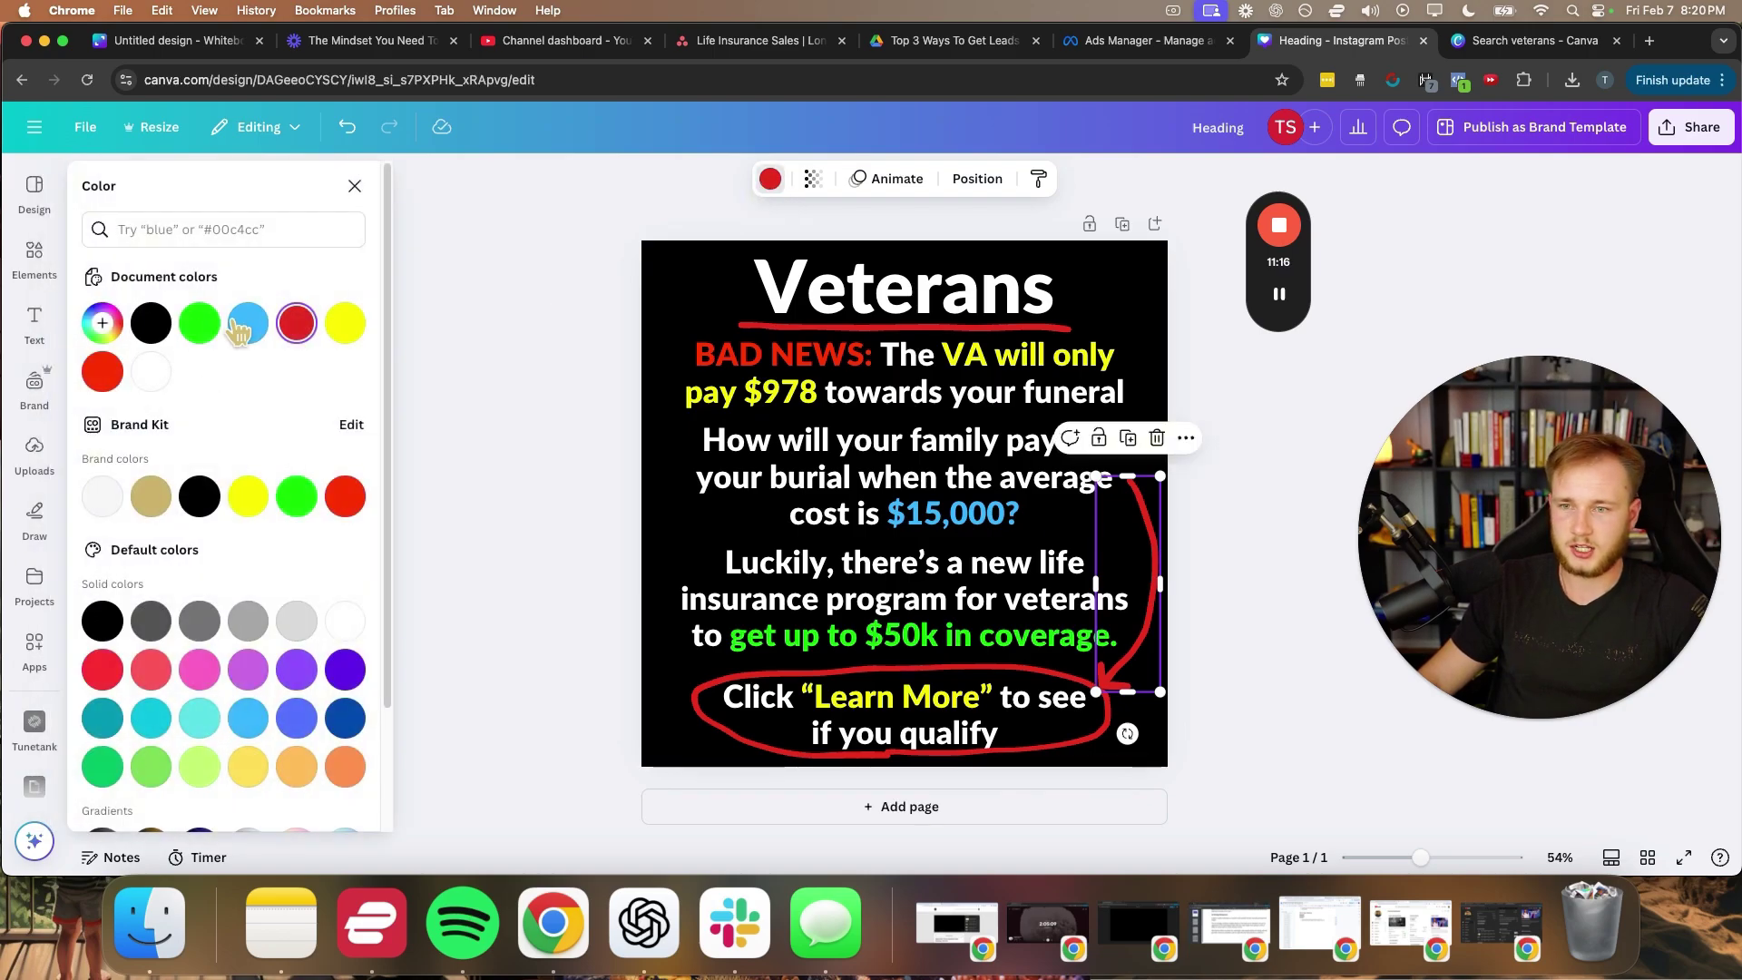
click(239, 327)
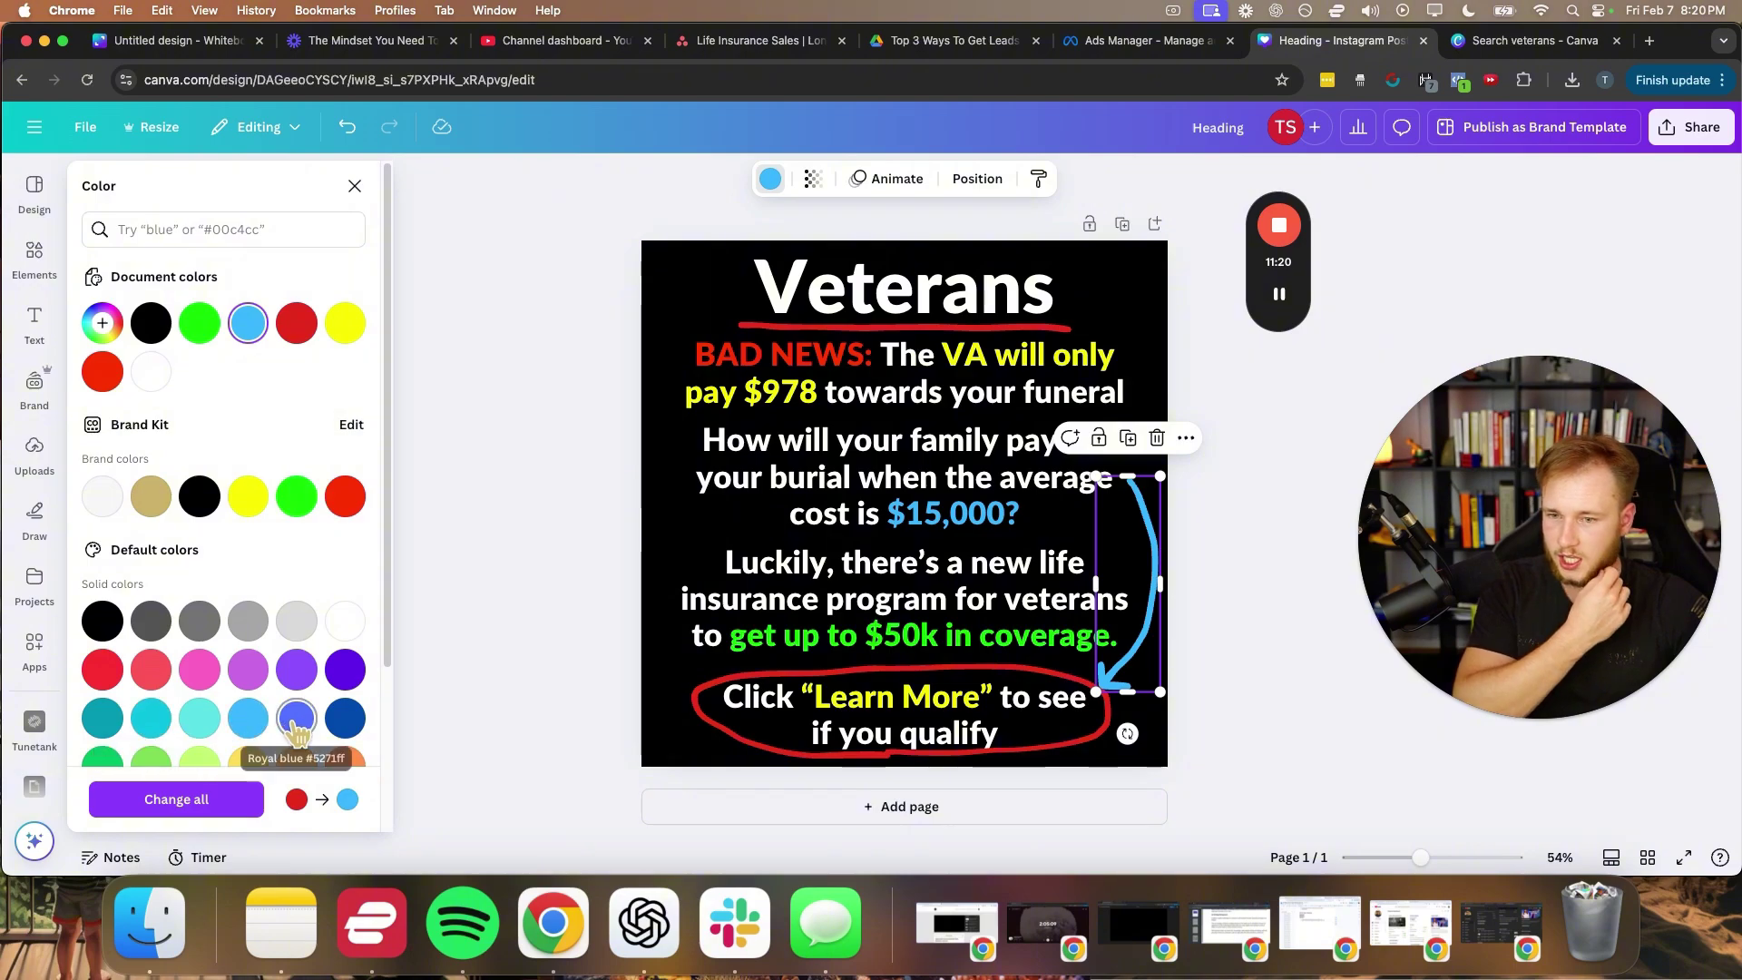
click(296, 718)
click(541, 626)
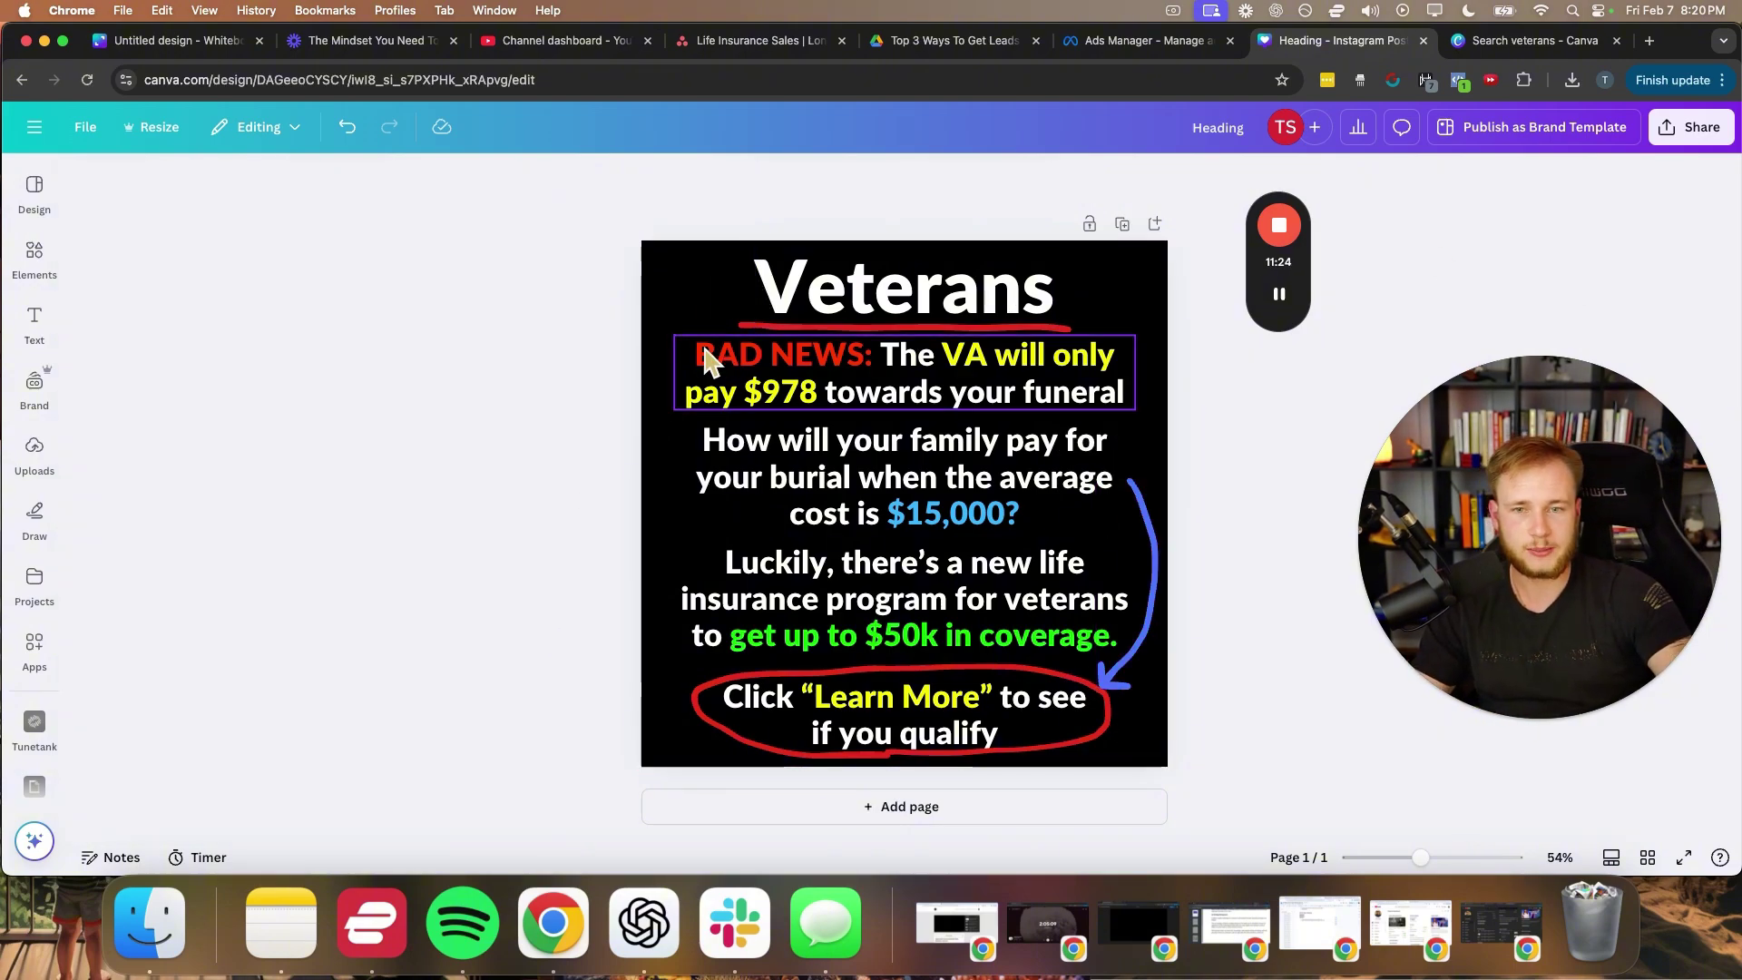
drag(806, 356, 802, 362)
- Nudge the family-cost question down slightly and add a blank second page
click(613, 408)
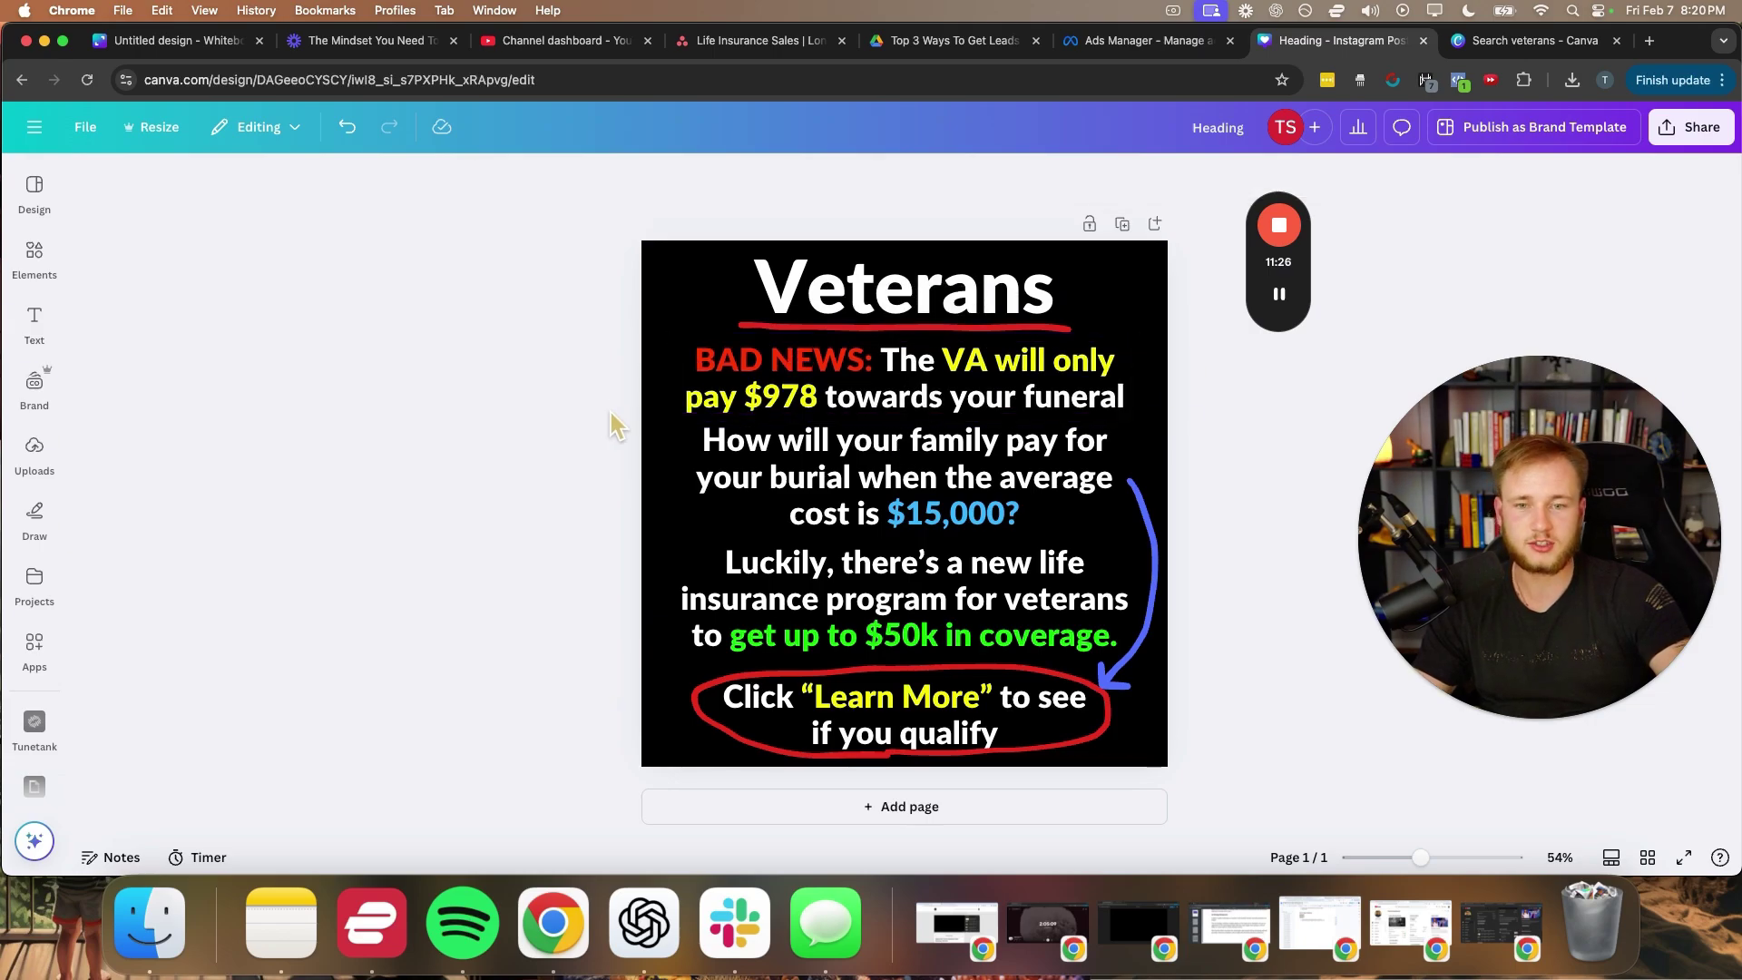
drag(772, 474, 772, 480)
click(580, 486)
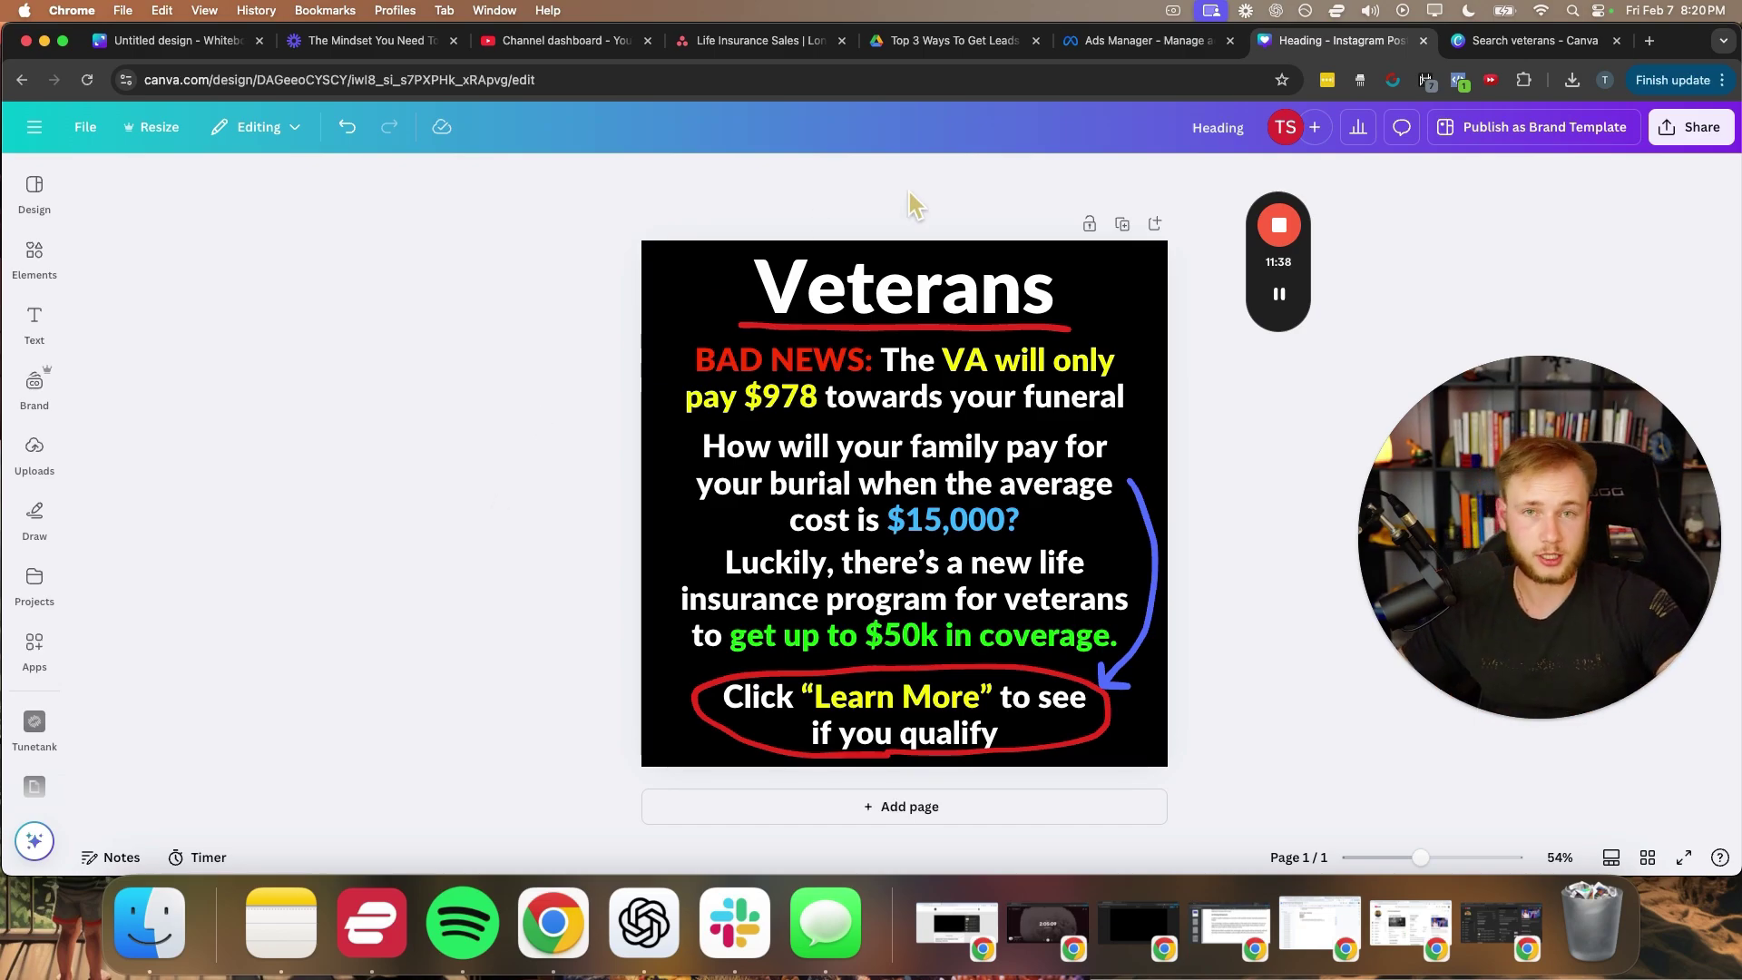
click(1279, 294)
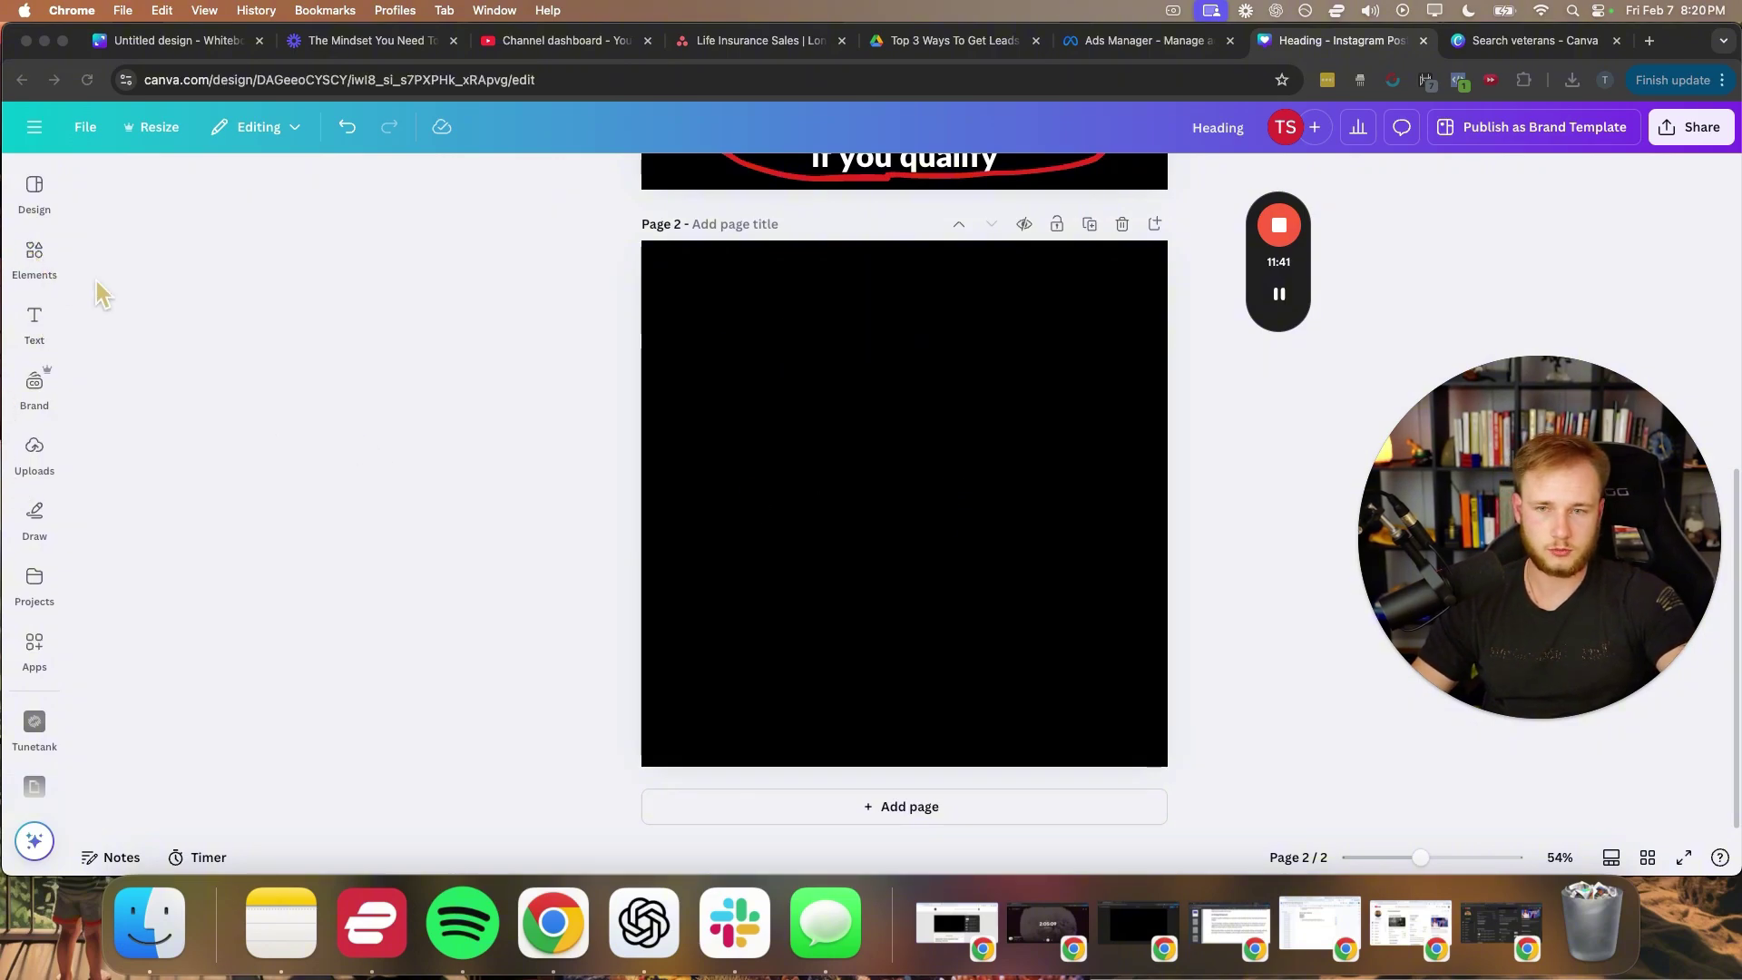
click(35, 257)
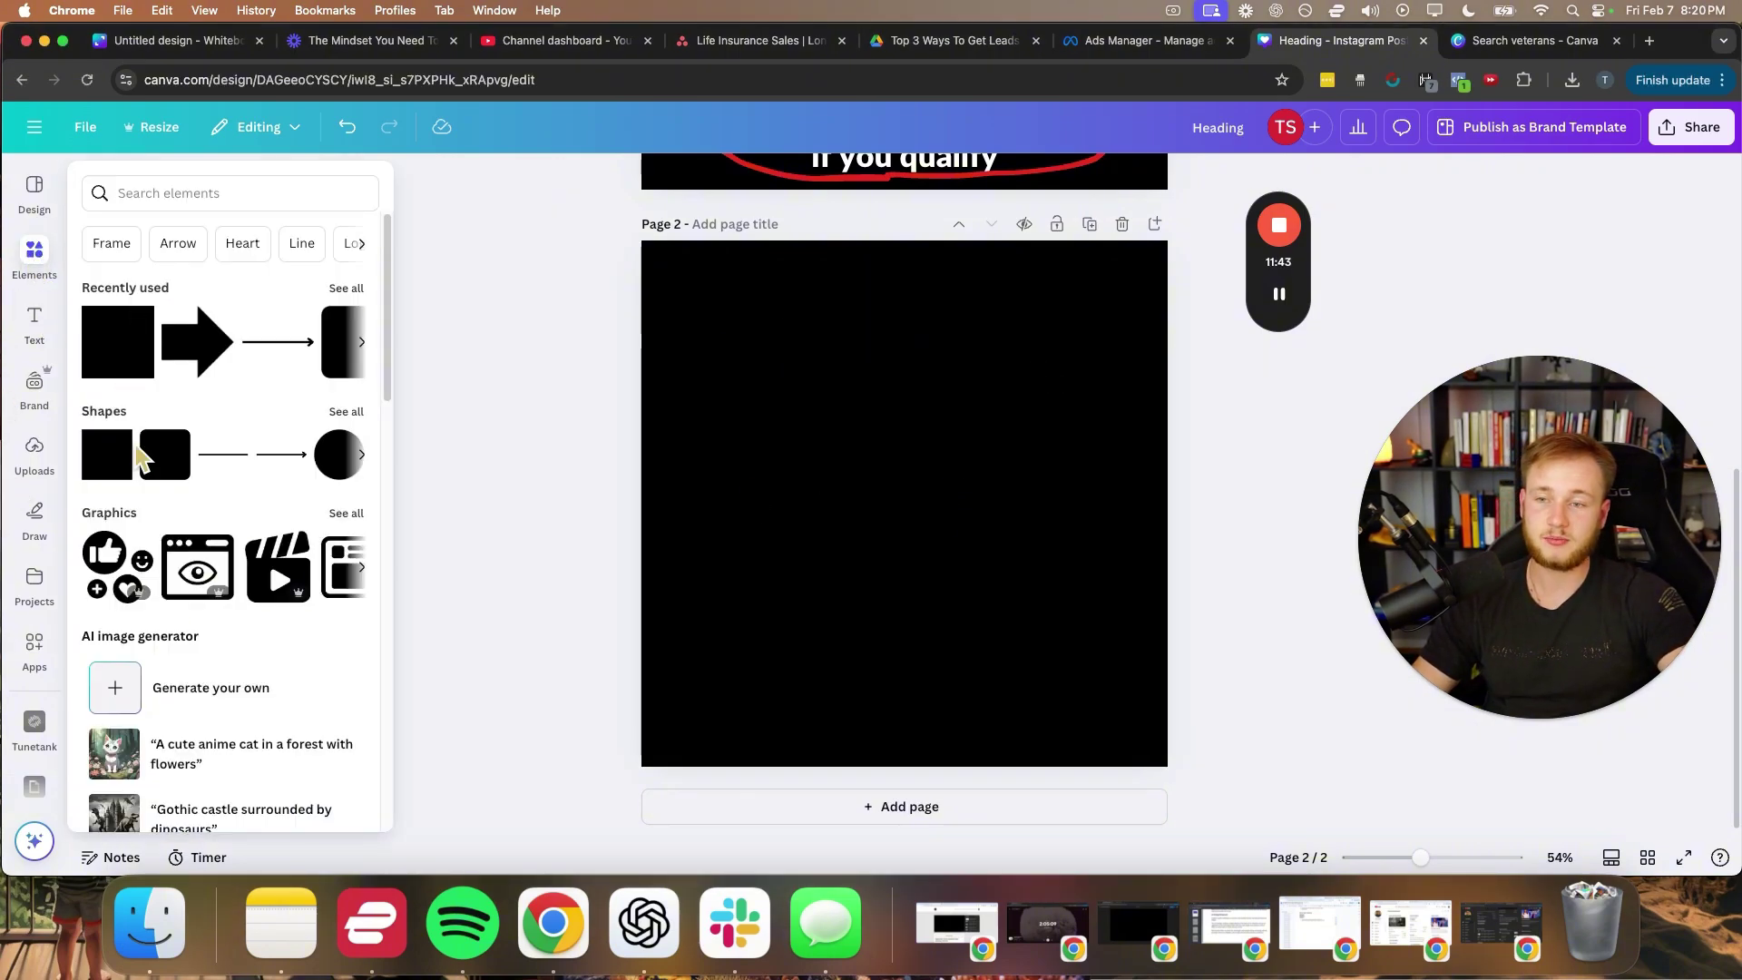
- Add a rounded rectangle to page 2 and stretch it into a wide, short bar
click(165, 463)
drag(904, 427, 913, 497)
drag(819, 535, 686, 543)
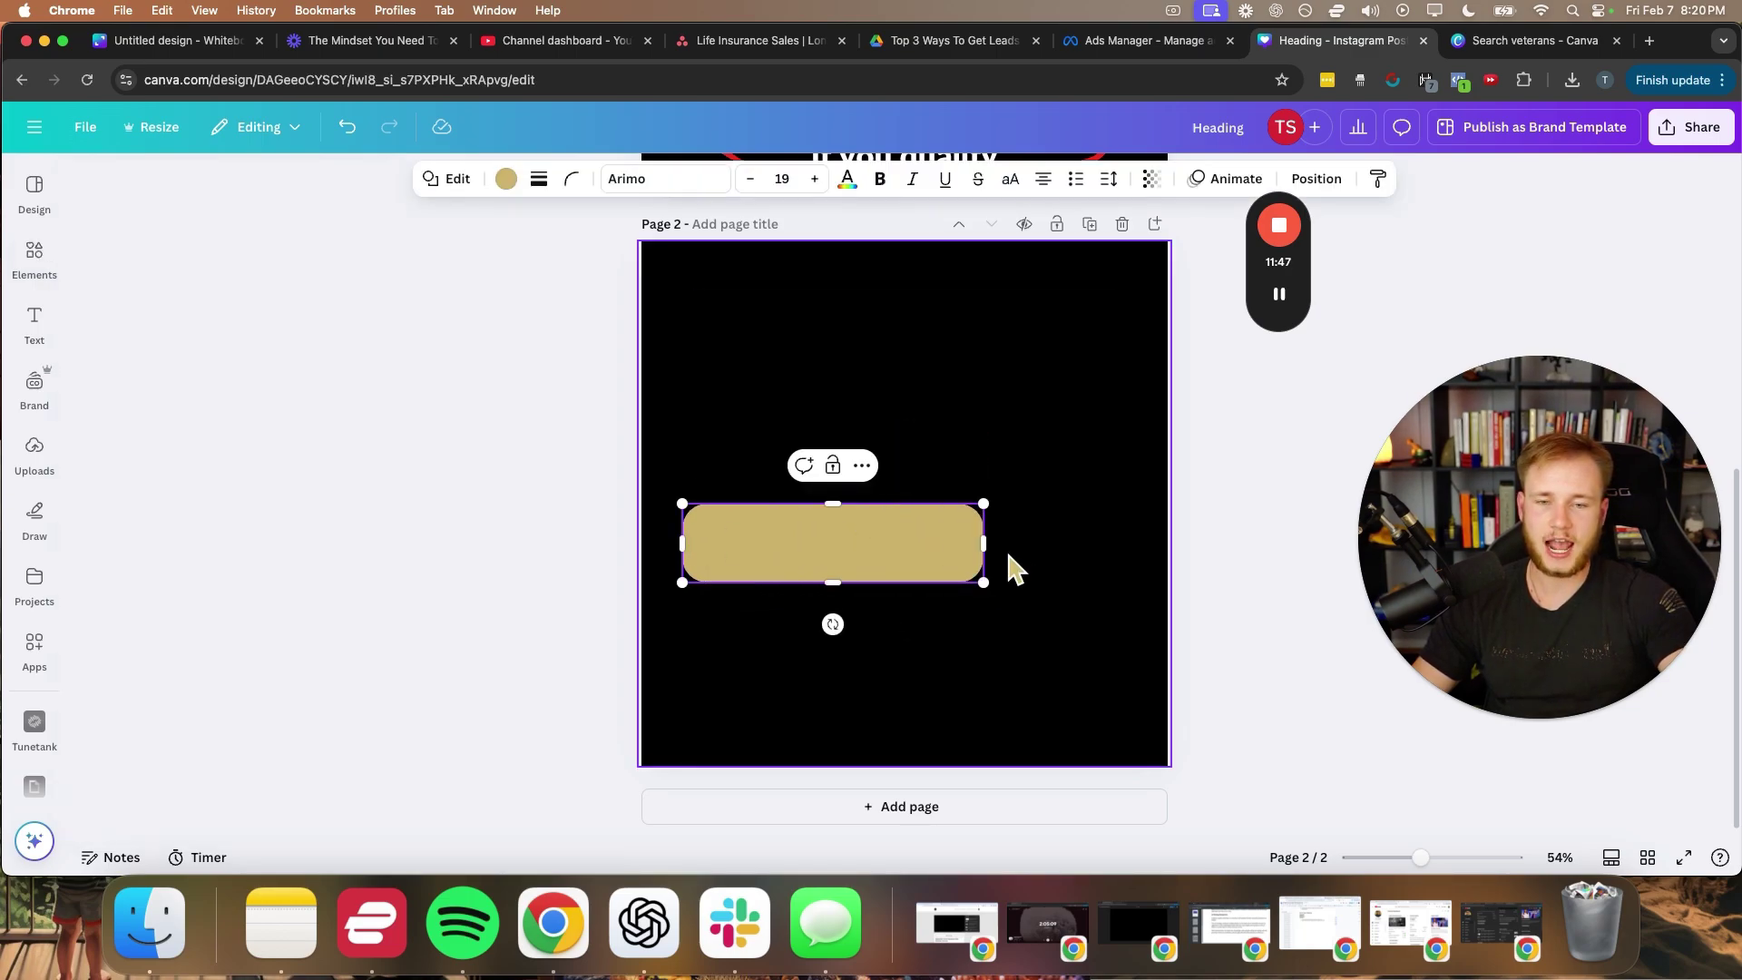
drag(985, 542, 1121, 544)
- Set the page 2 background colour to royal blue
click(643, 272)
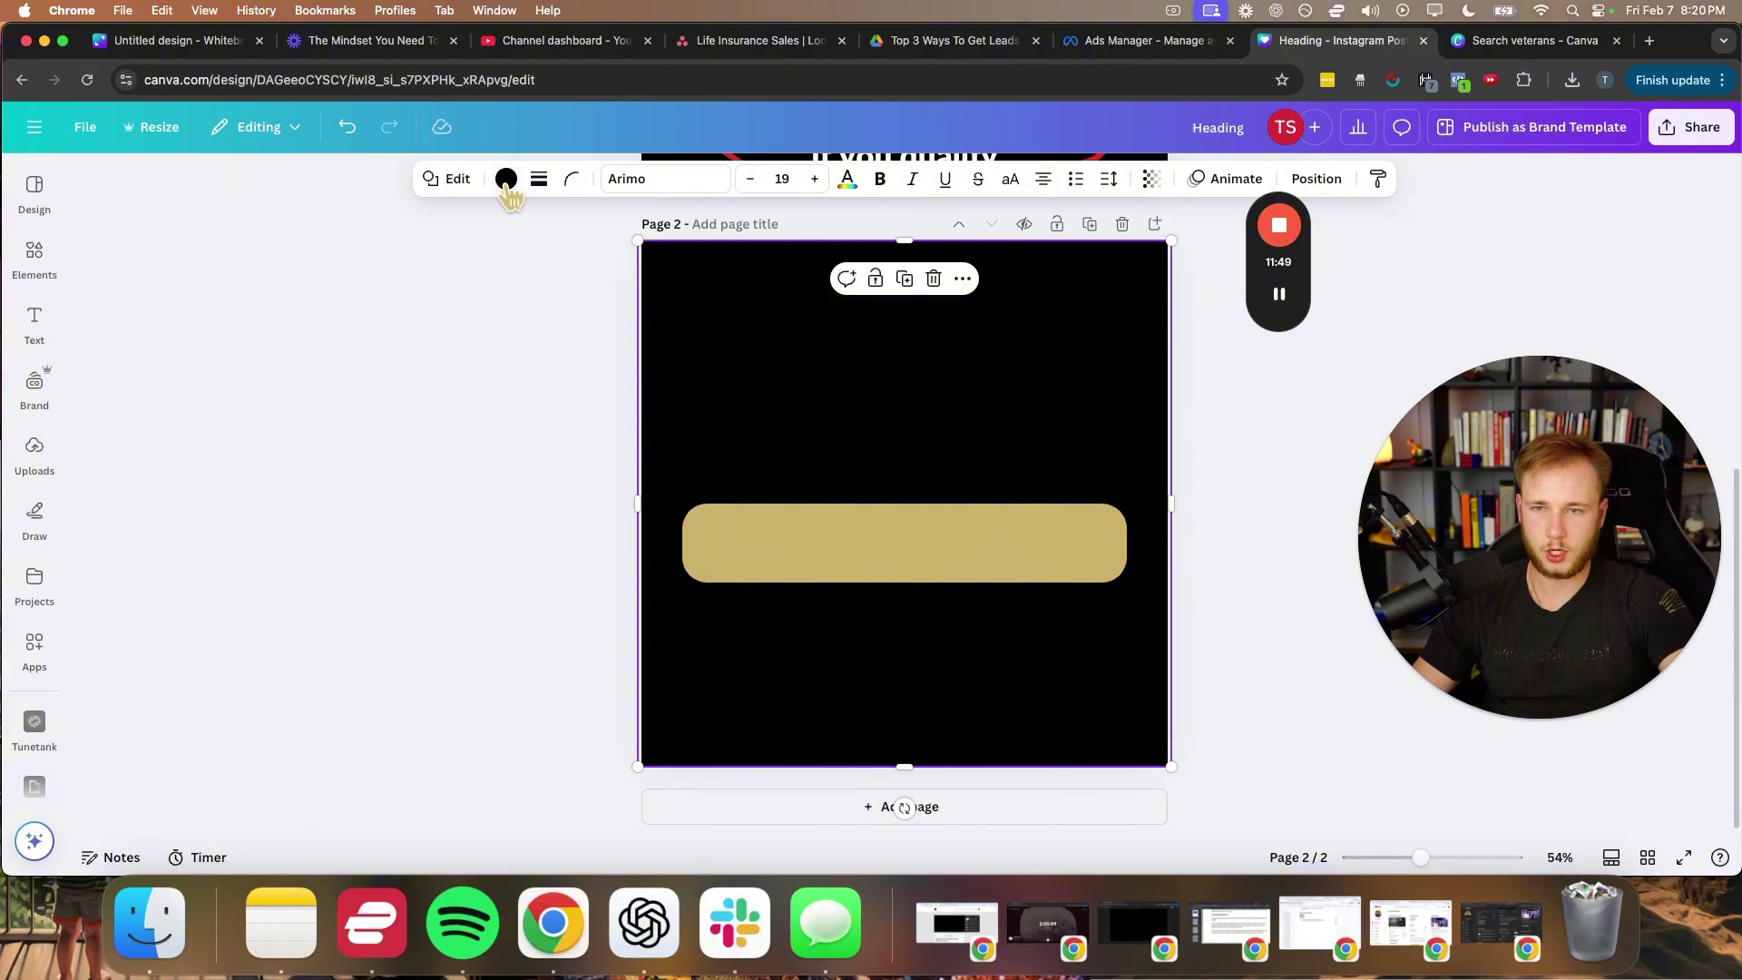
click(506, 179)
click(296, 371)
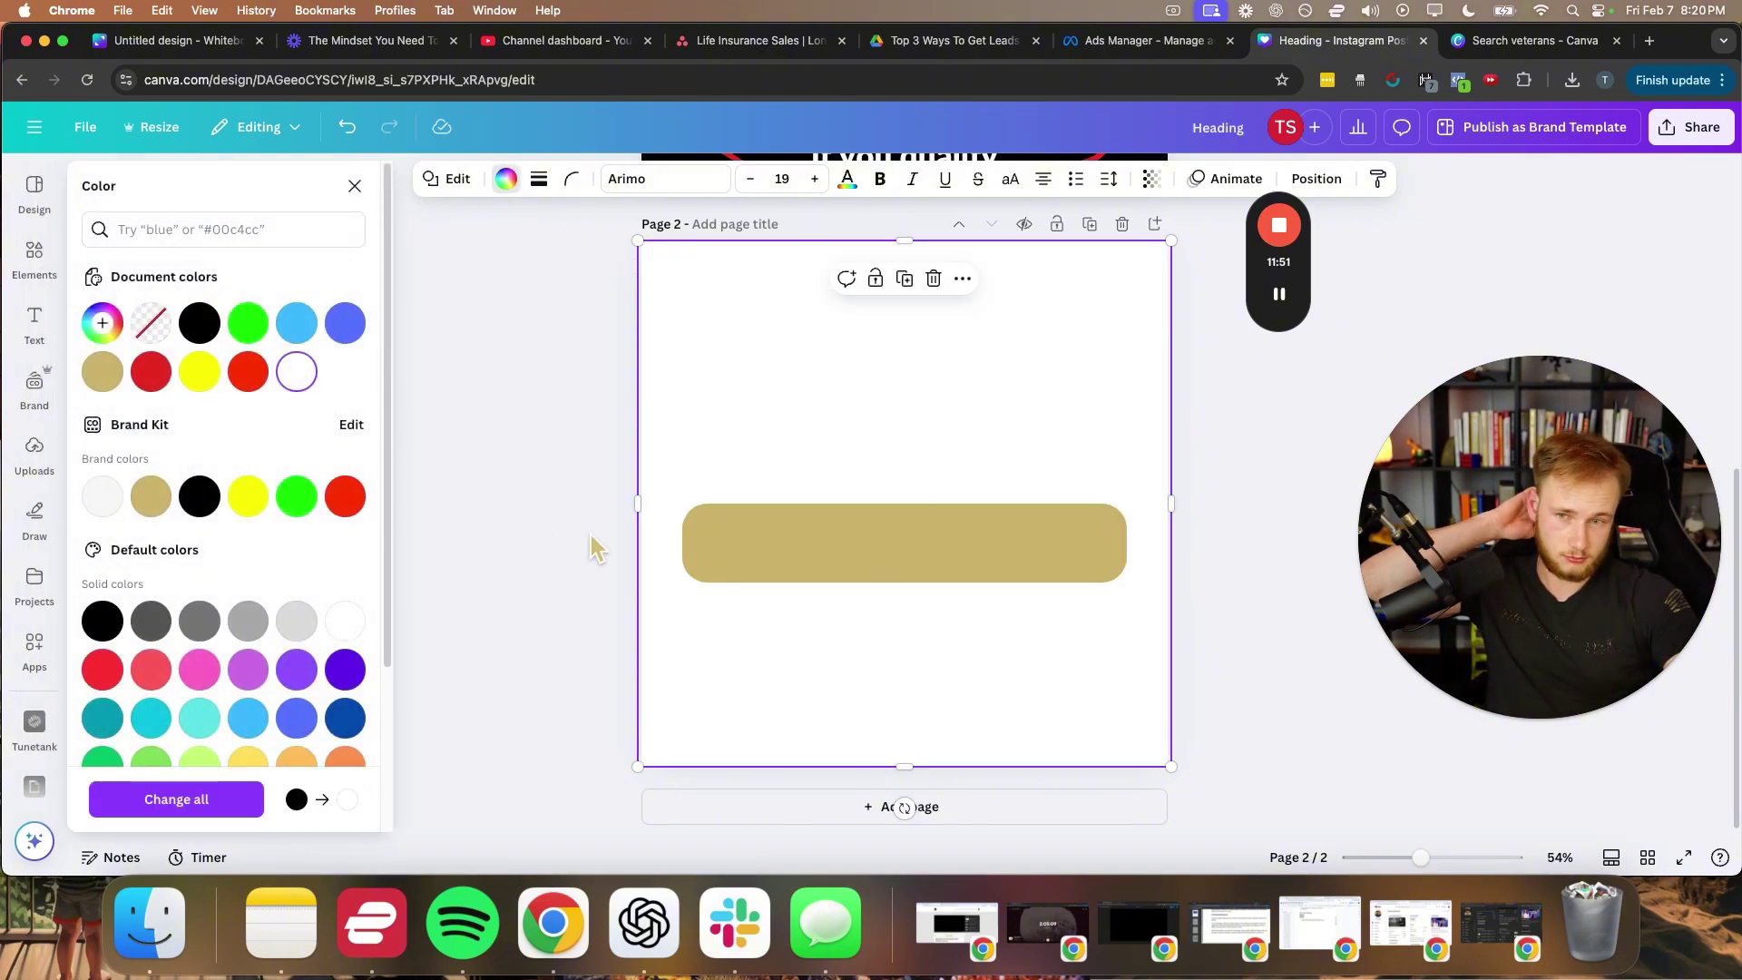
click(248, 371)
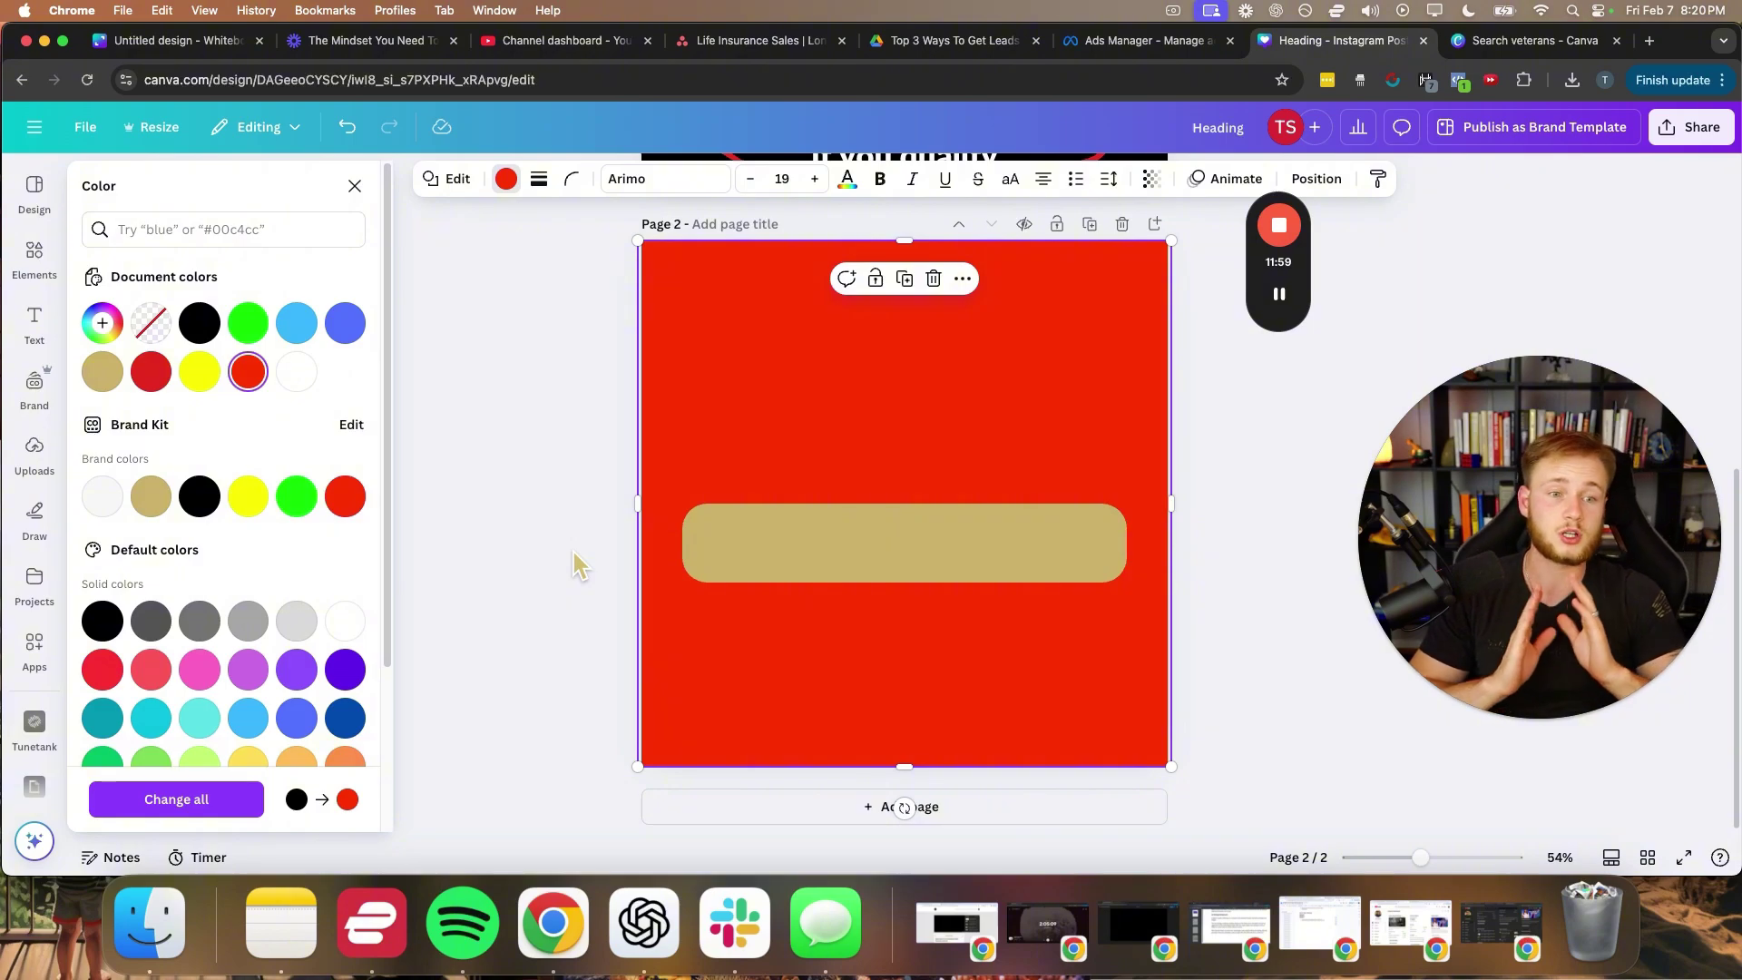
click(292, 721)
click(493, 530)
- Move the rectangle higher and fill it with royal blue
click(800, 555)
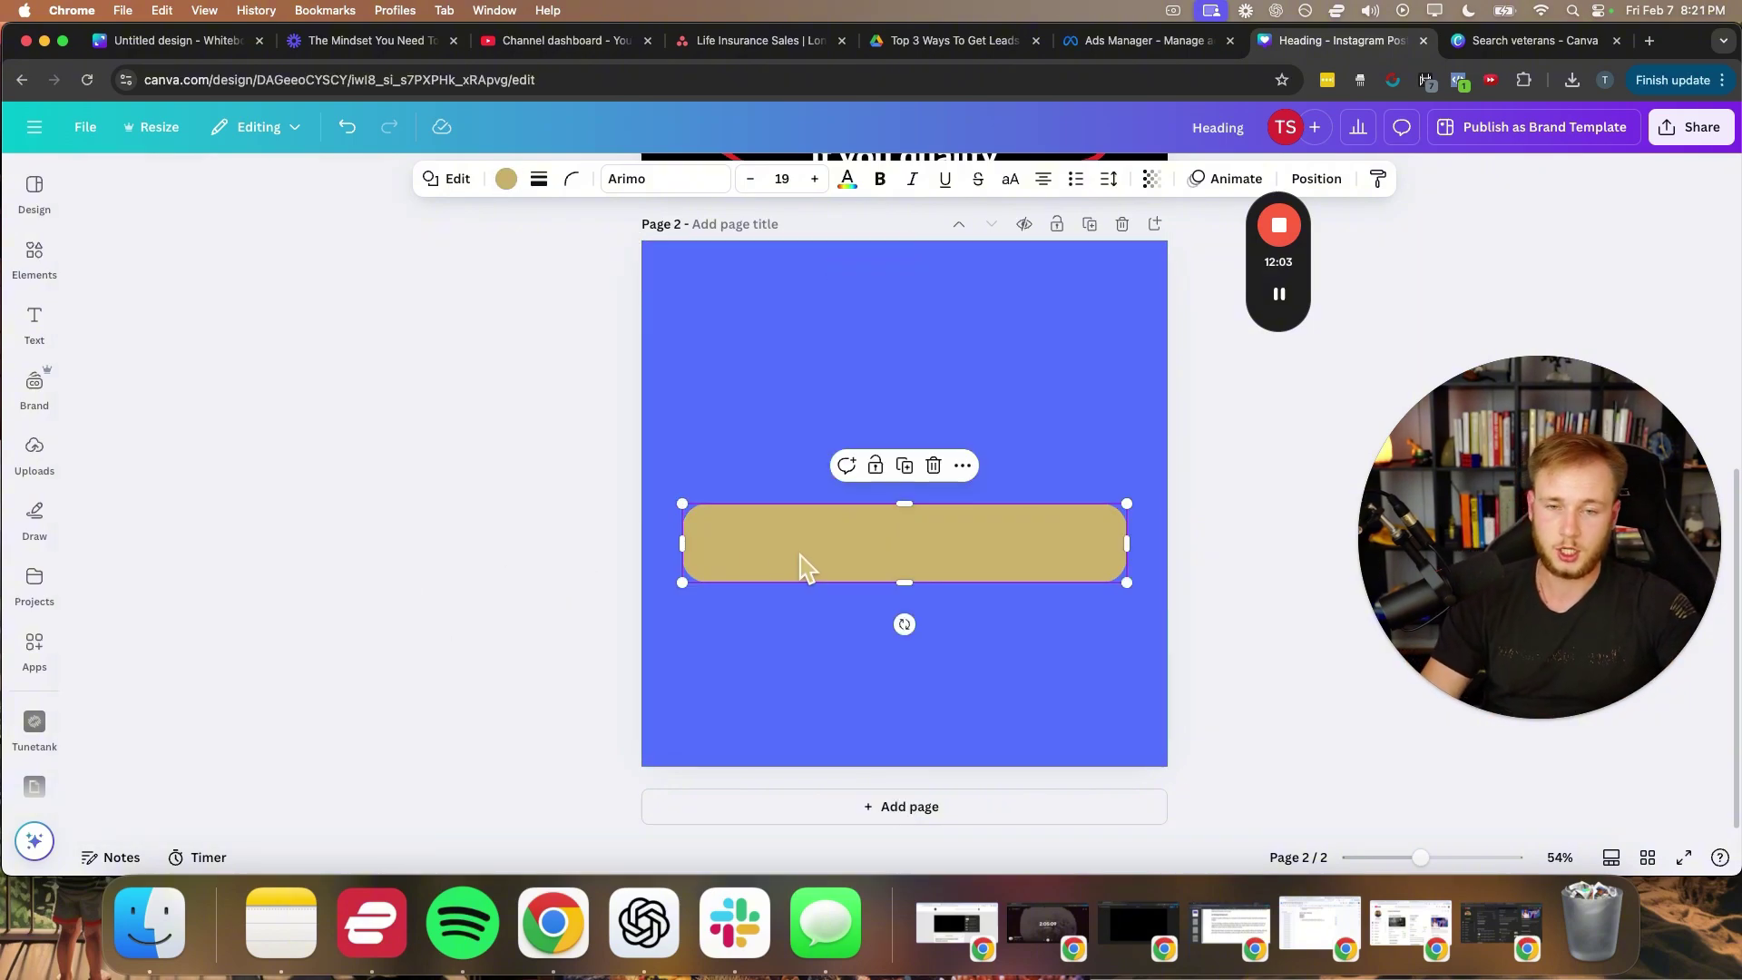
drag(800, 555, 799, 475)
click(506, 178)
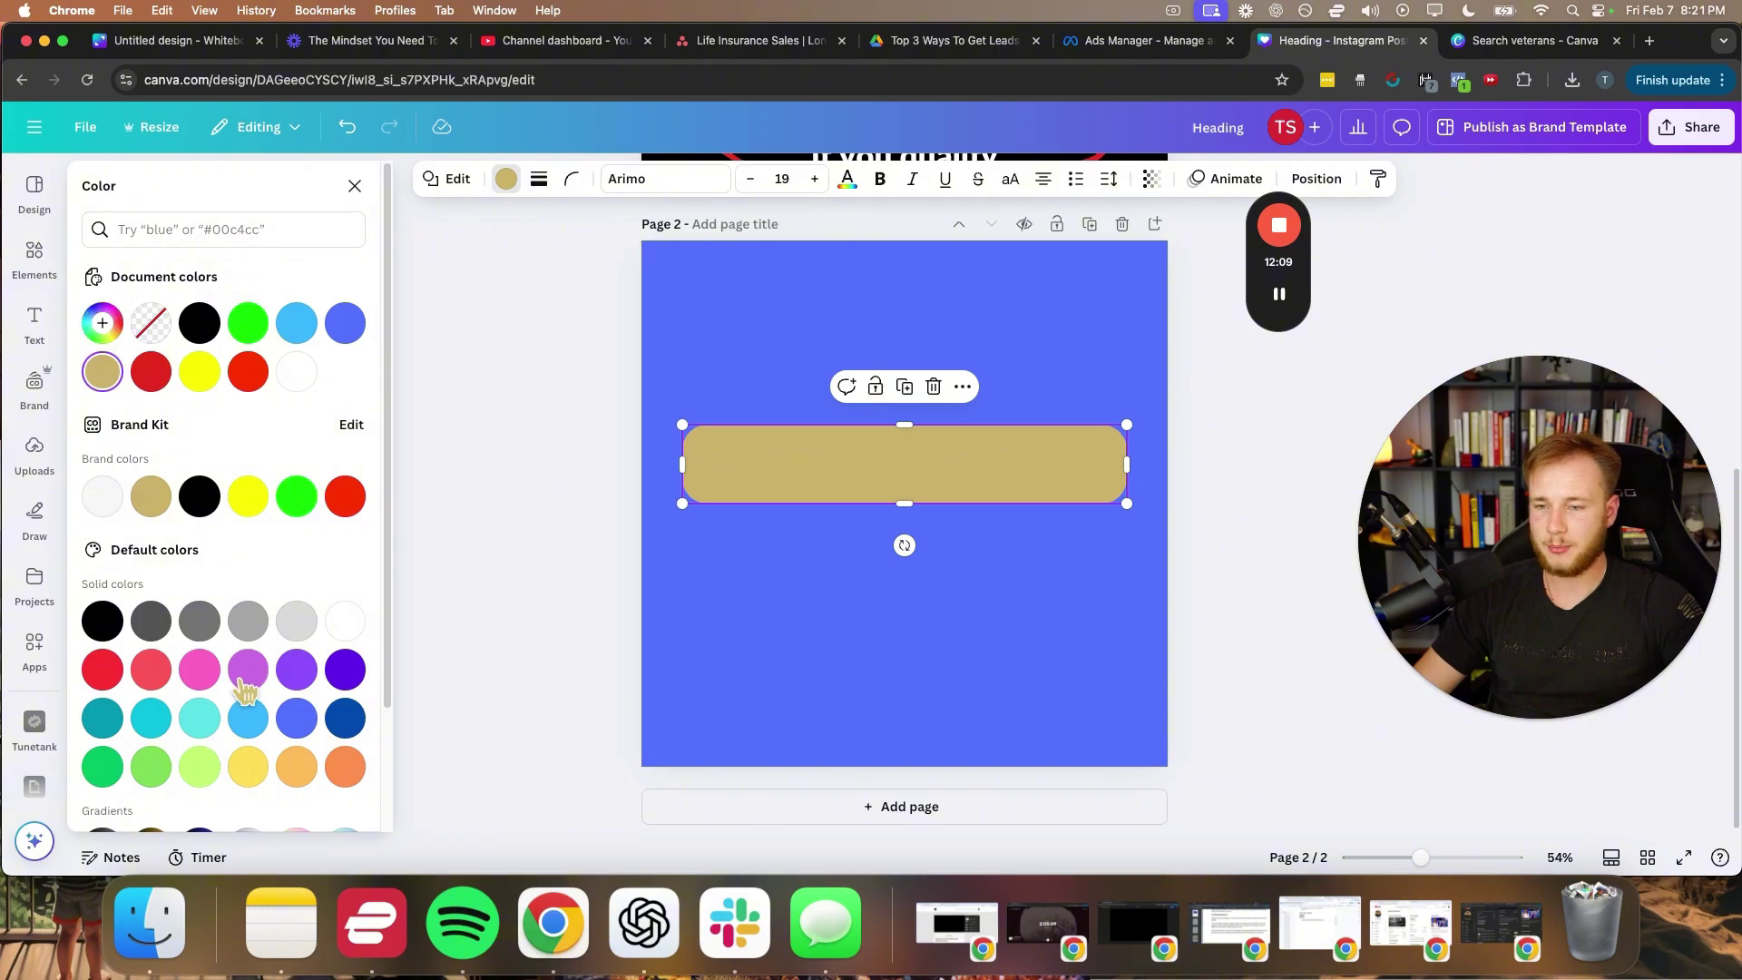
click(354, 323)
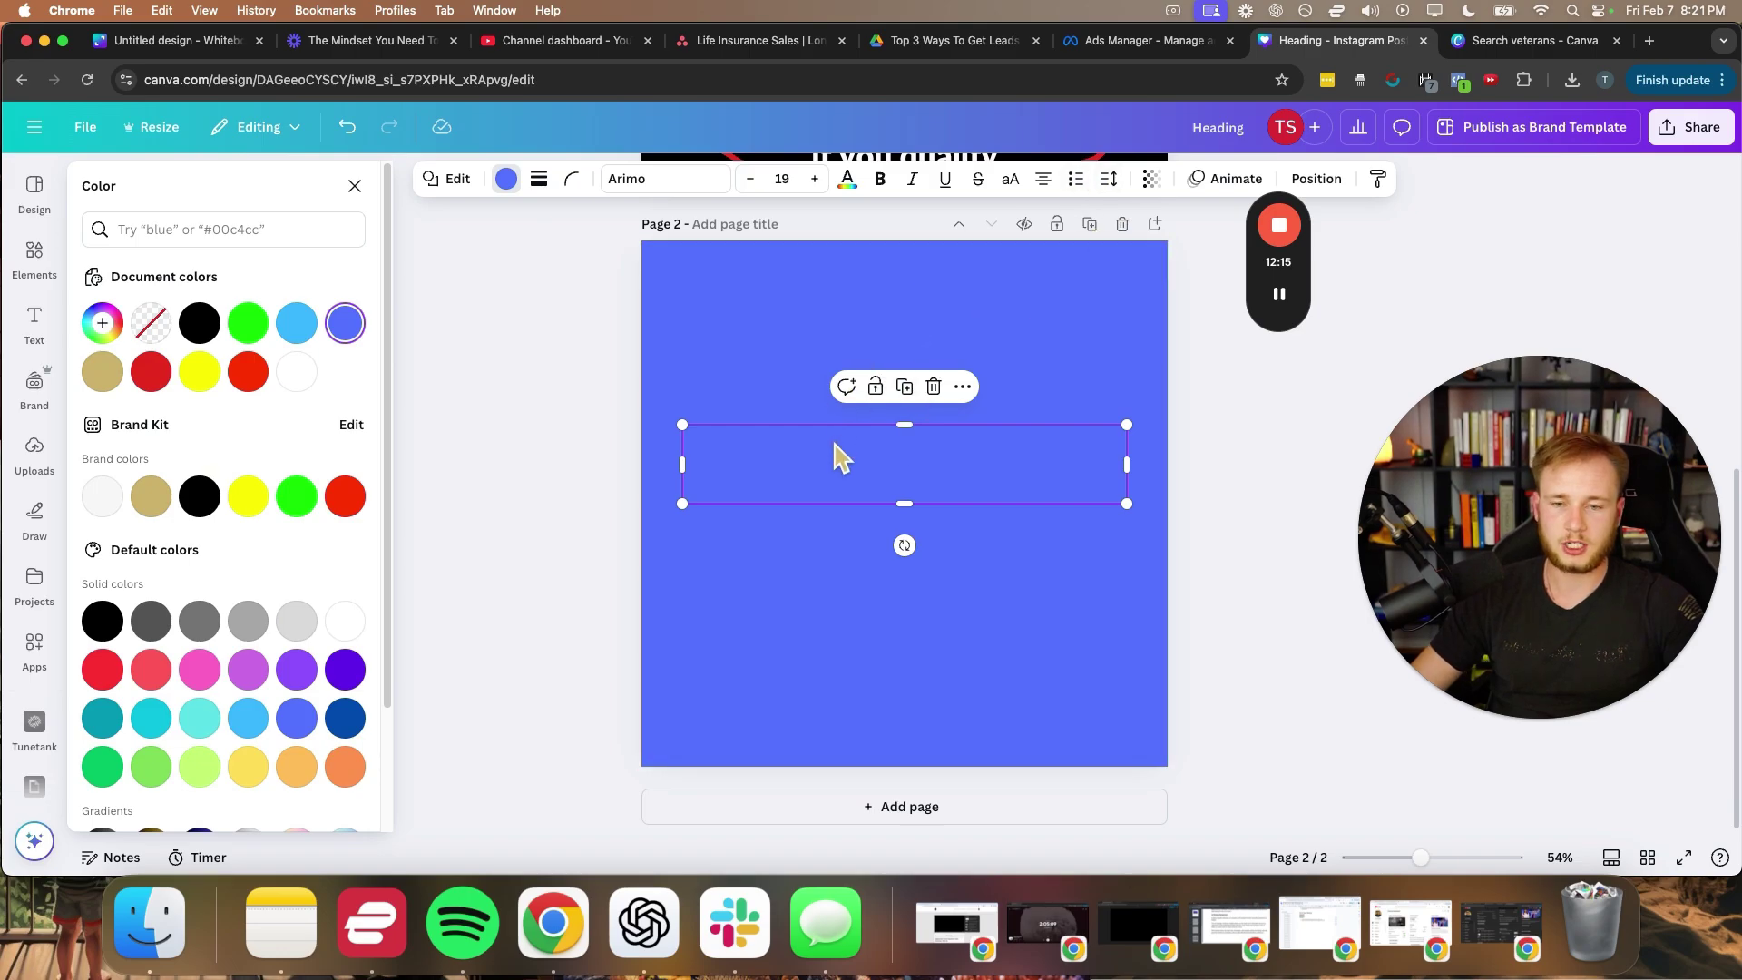
click(620, 399)
scroll(620, 399, up, 6)
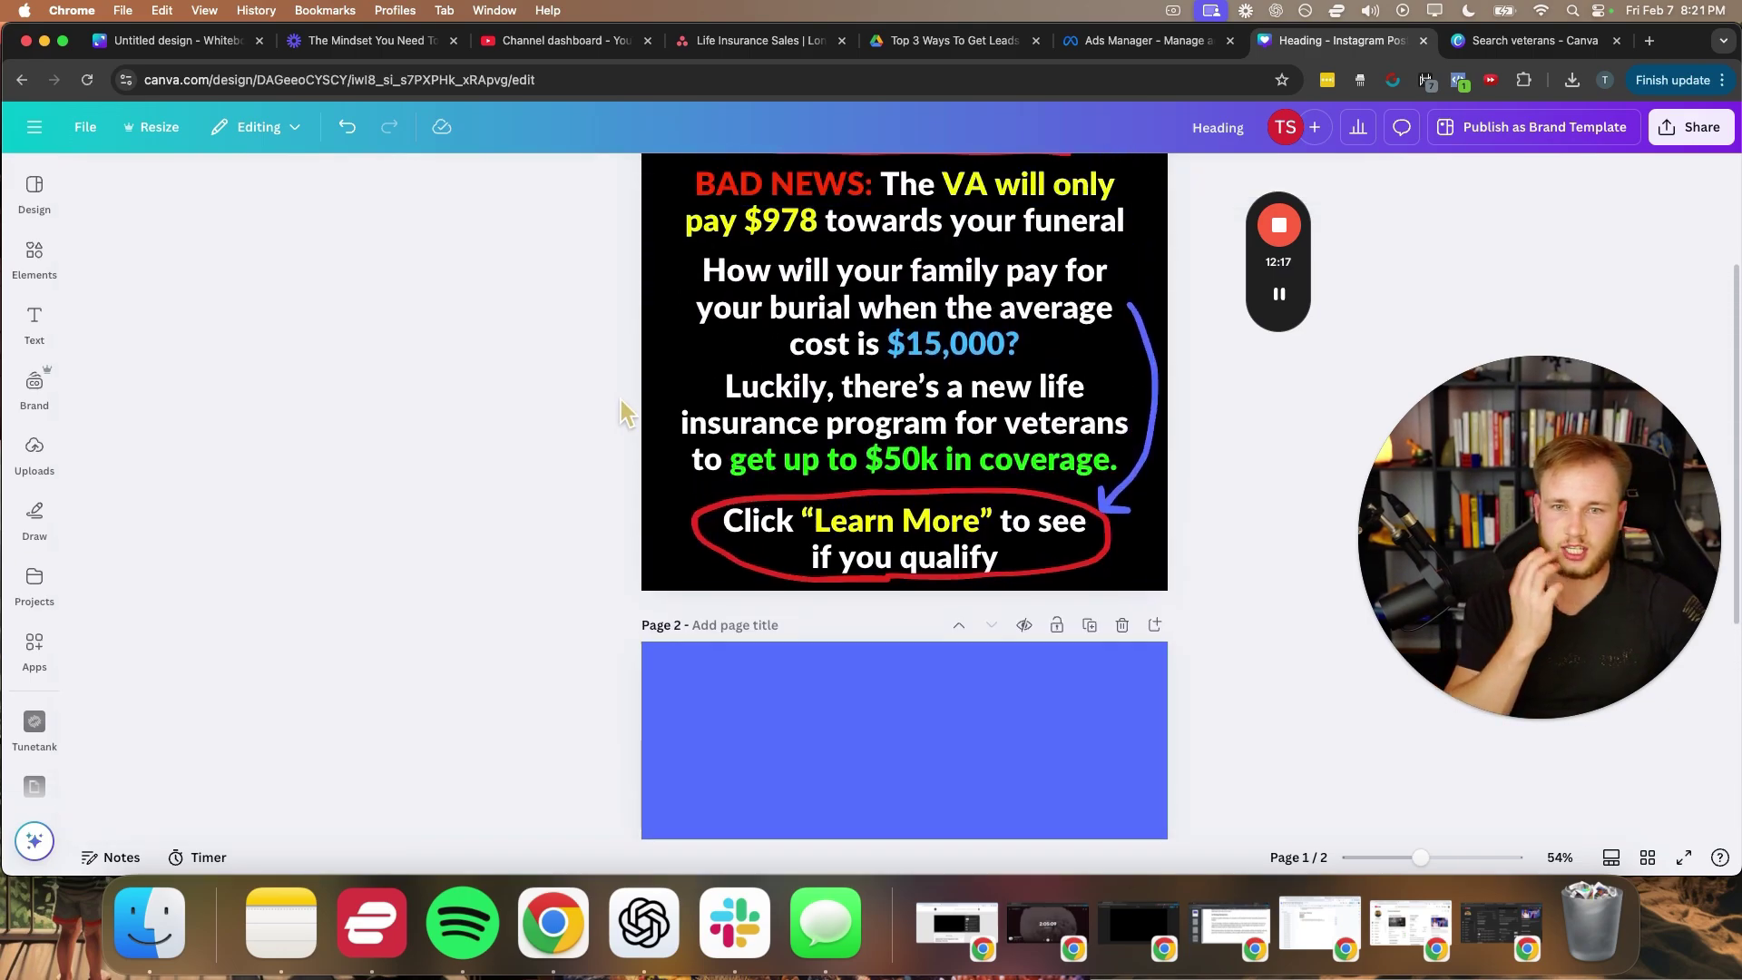
- Copy the Veterans heading from page 1 onto page 2
click(910, 294)
key(super+c)
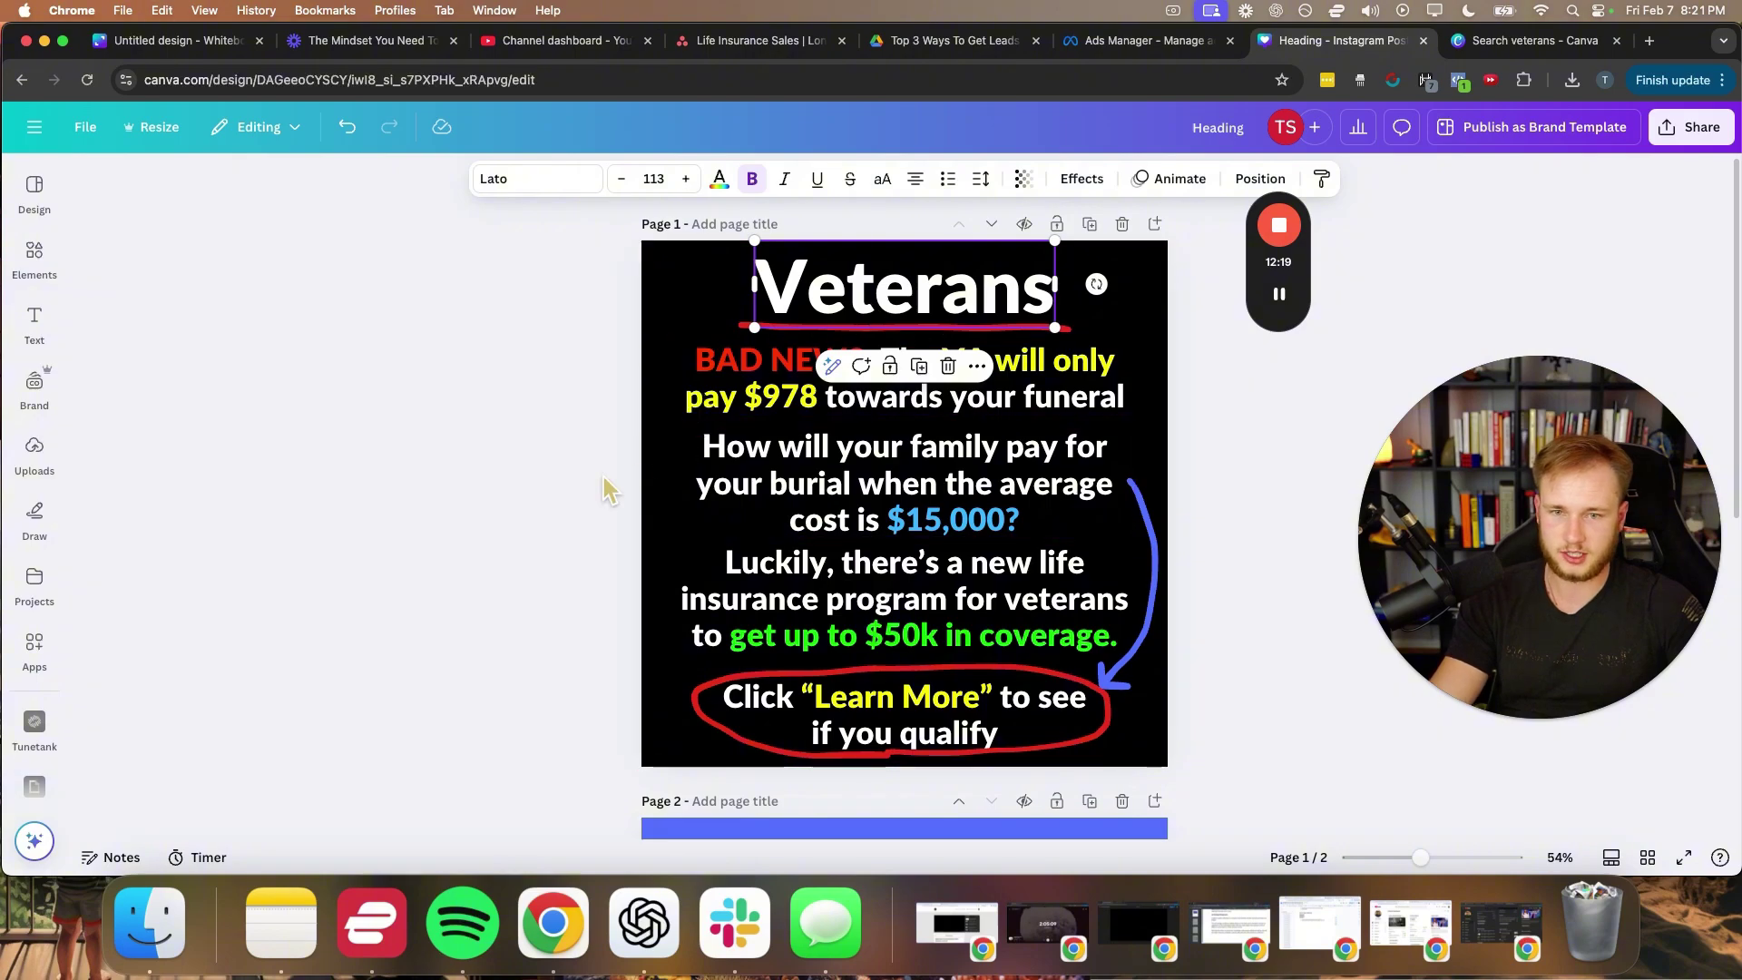
click(602, 476)
scroll(603, 477, down, 4)
key(super+v)
drag(841, 495, 841, 504)
click(657, 537)
- Duplicate the heading below and retype it as 'Calculate the cost of life insurance for FREE'
click(875, 504)
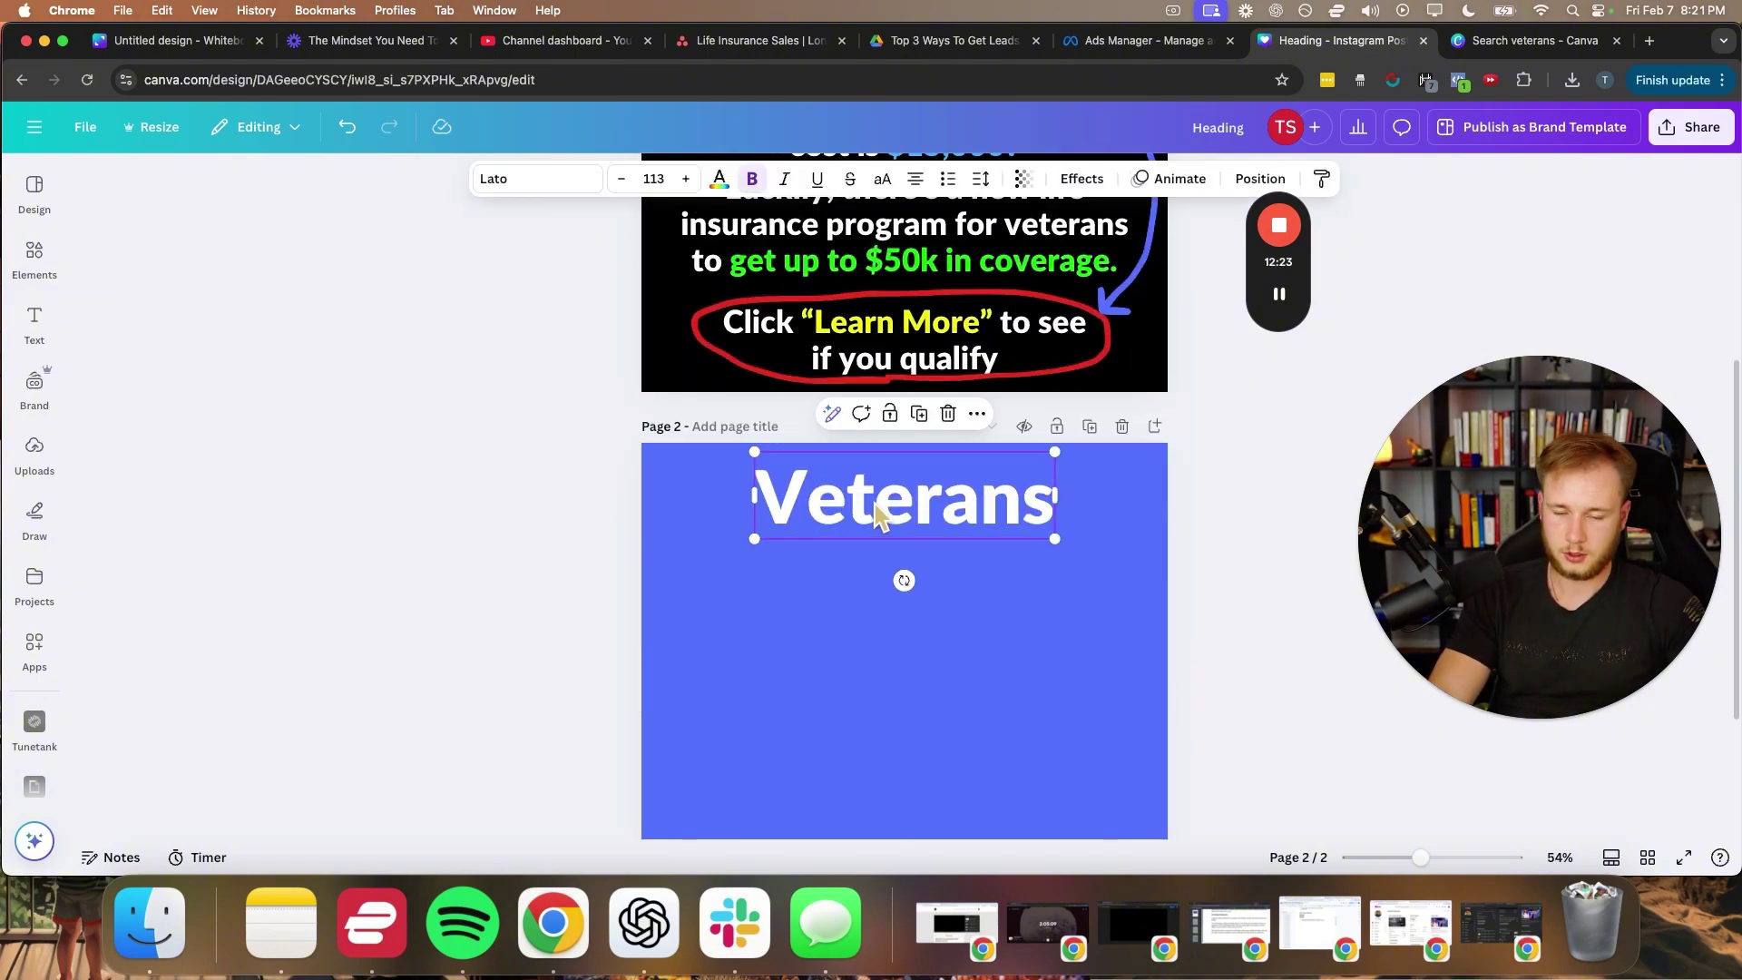
key(super+d)
double_click(869, 574)
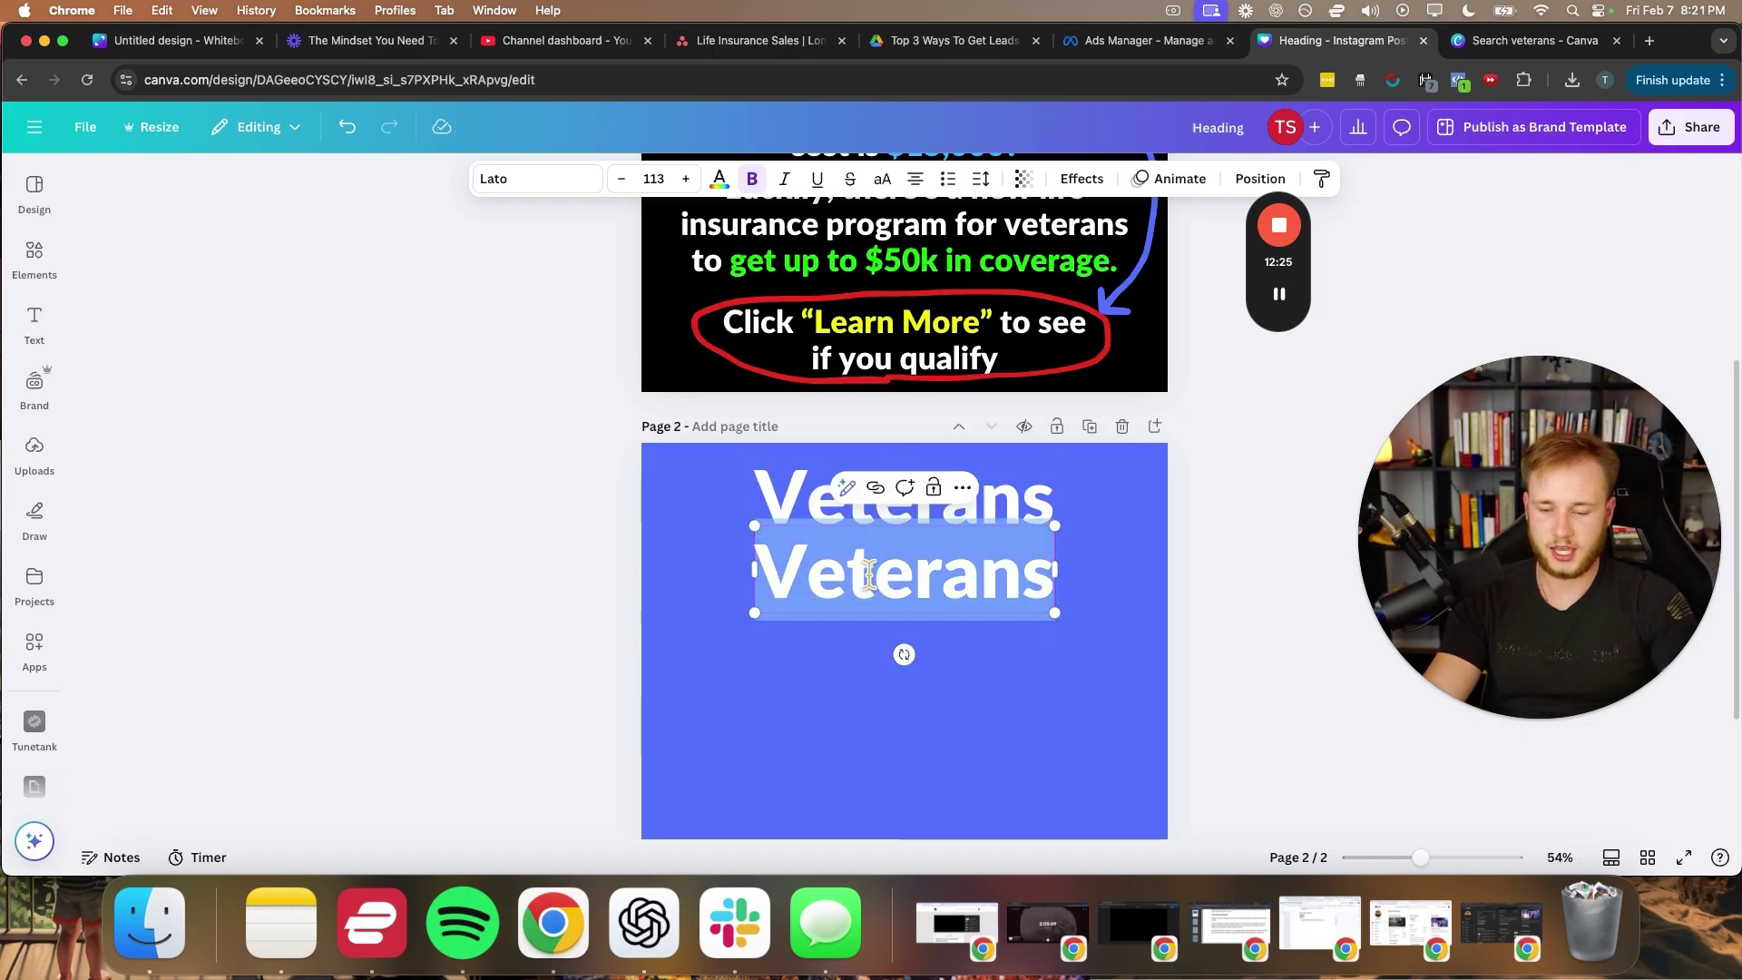
text(See the cost)
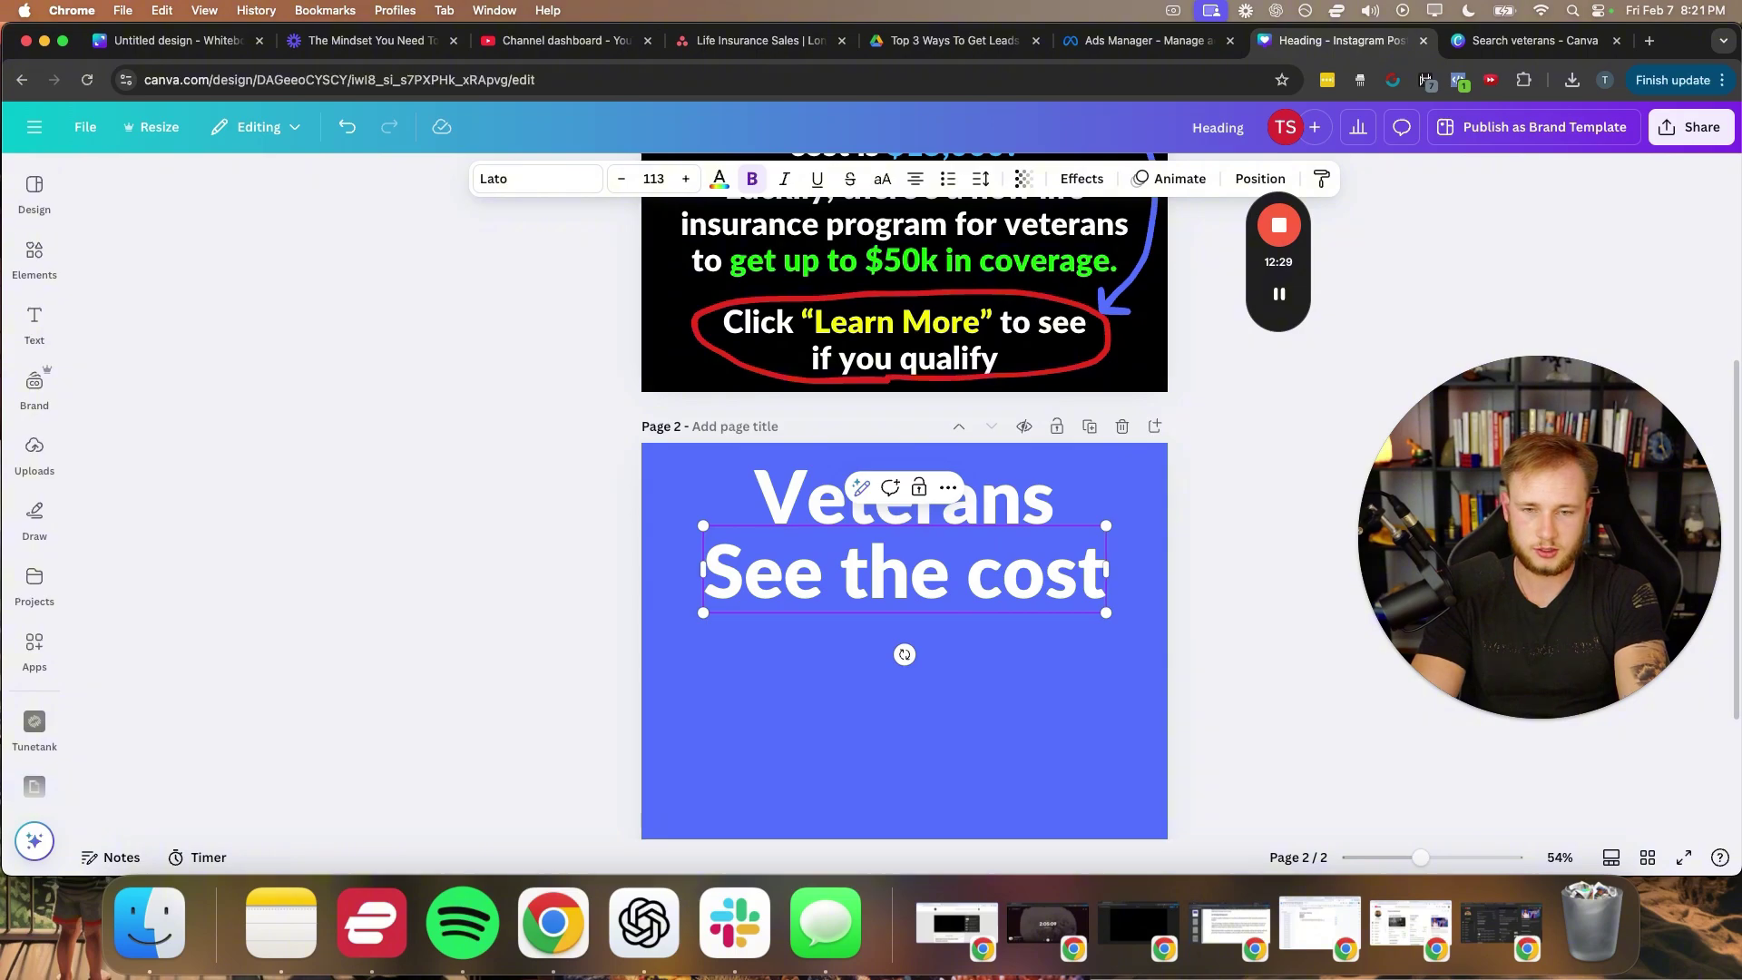
scroll(1043, 341, down, 3)
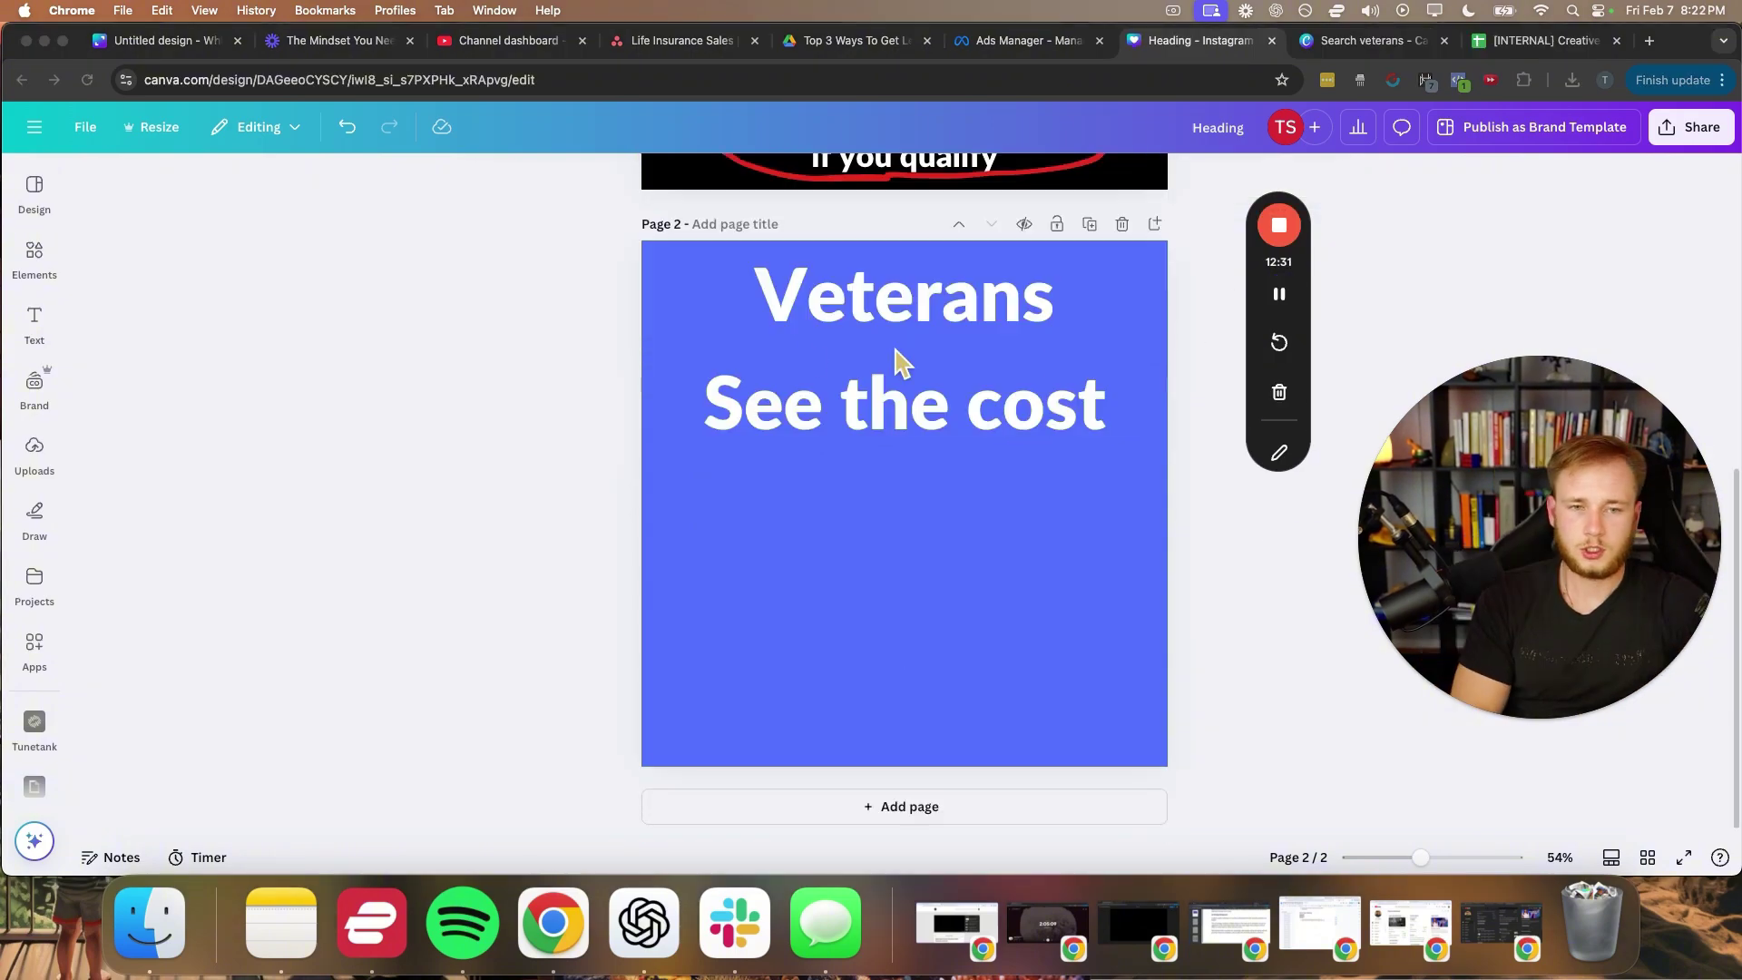
triple_click(789, 413)
text(Calc)
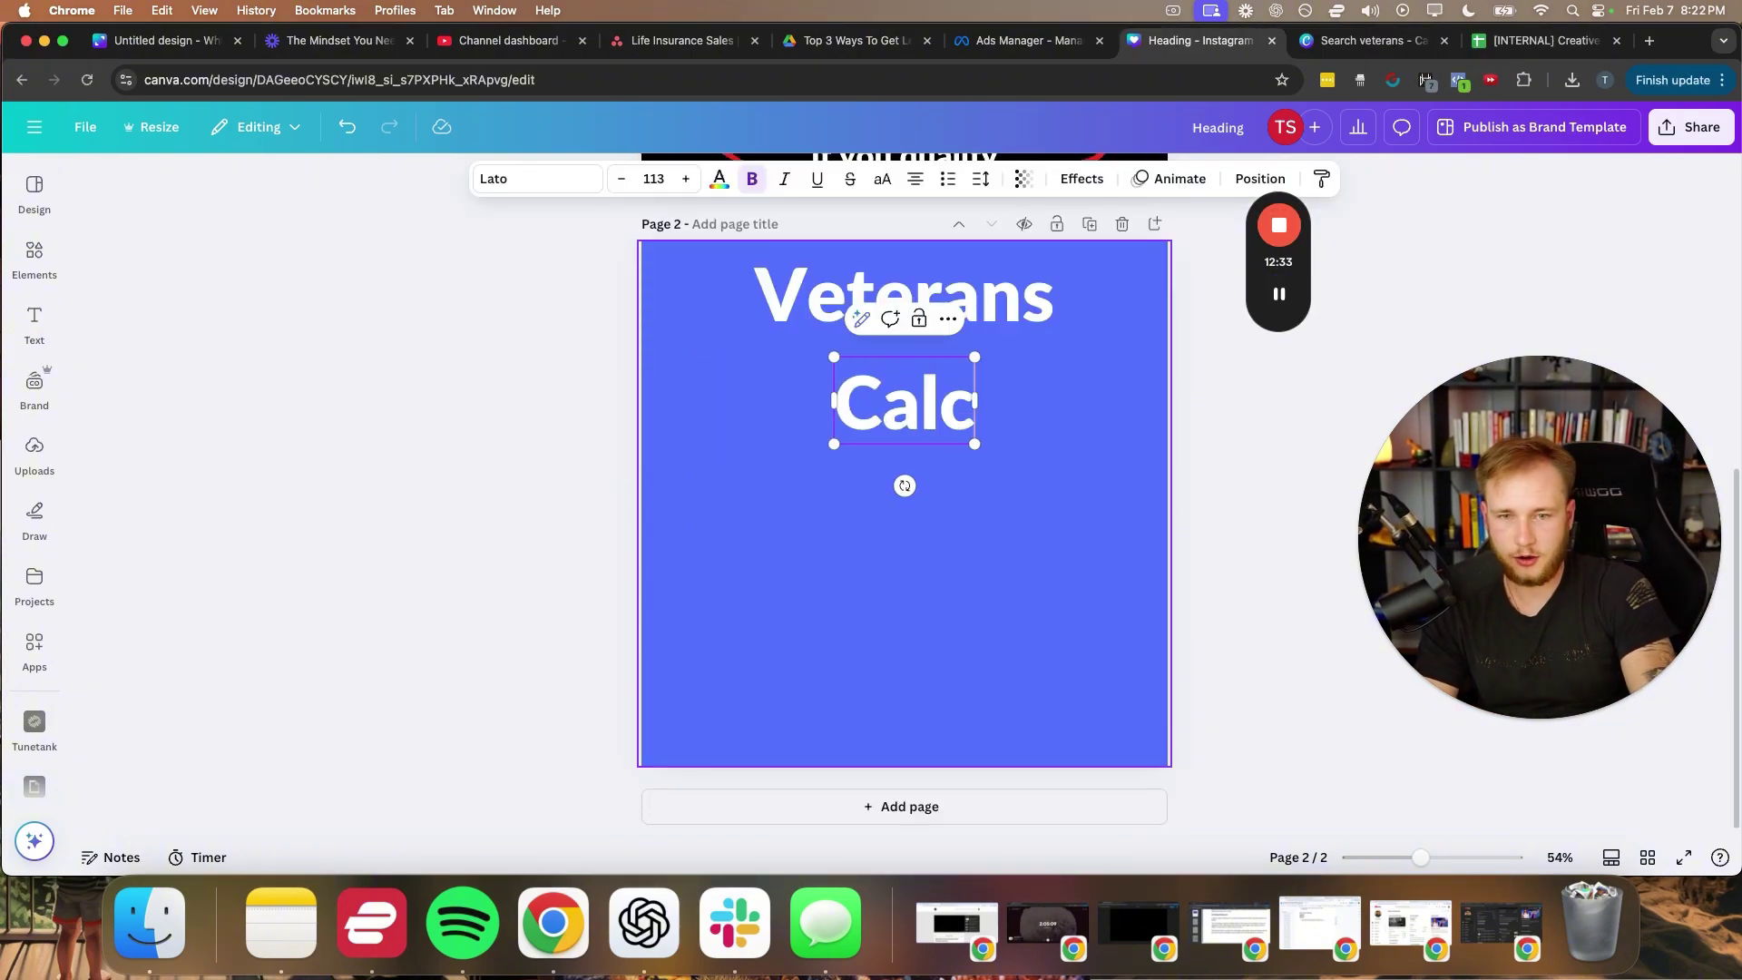
text(ulate)
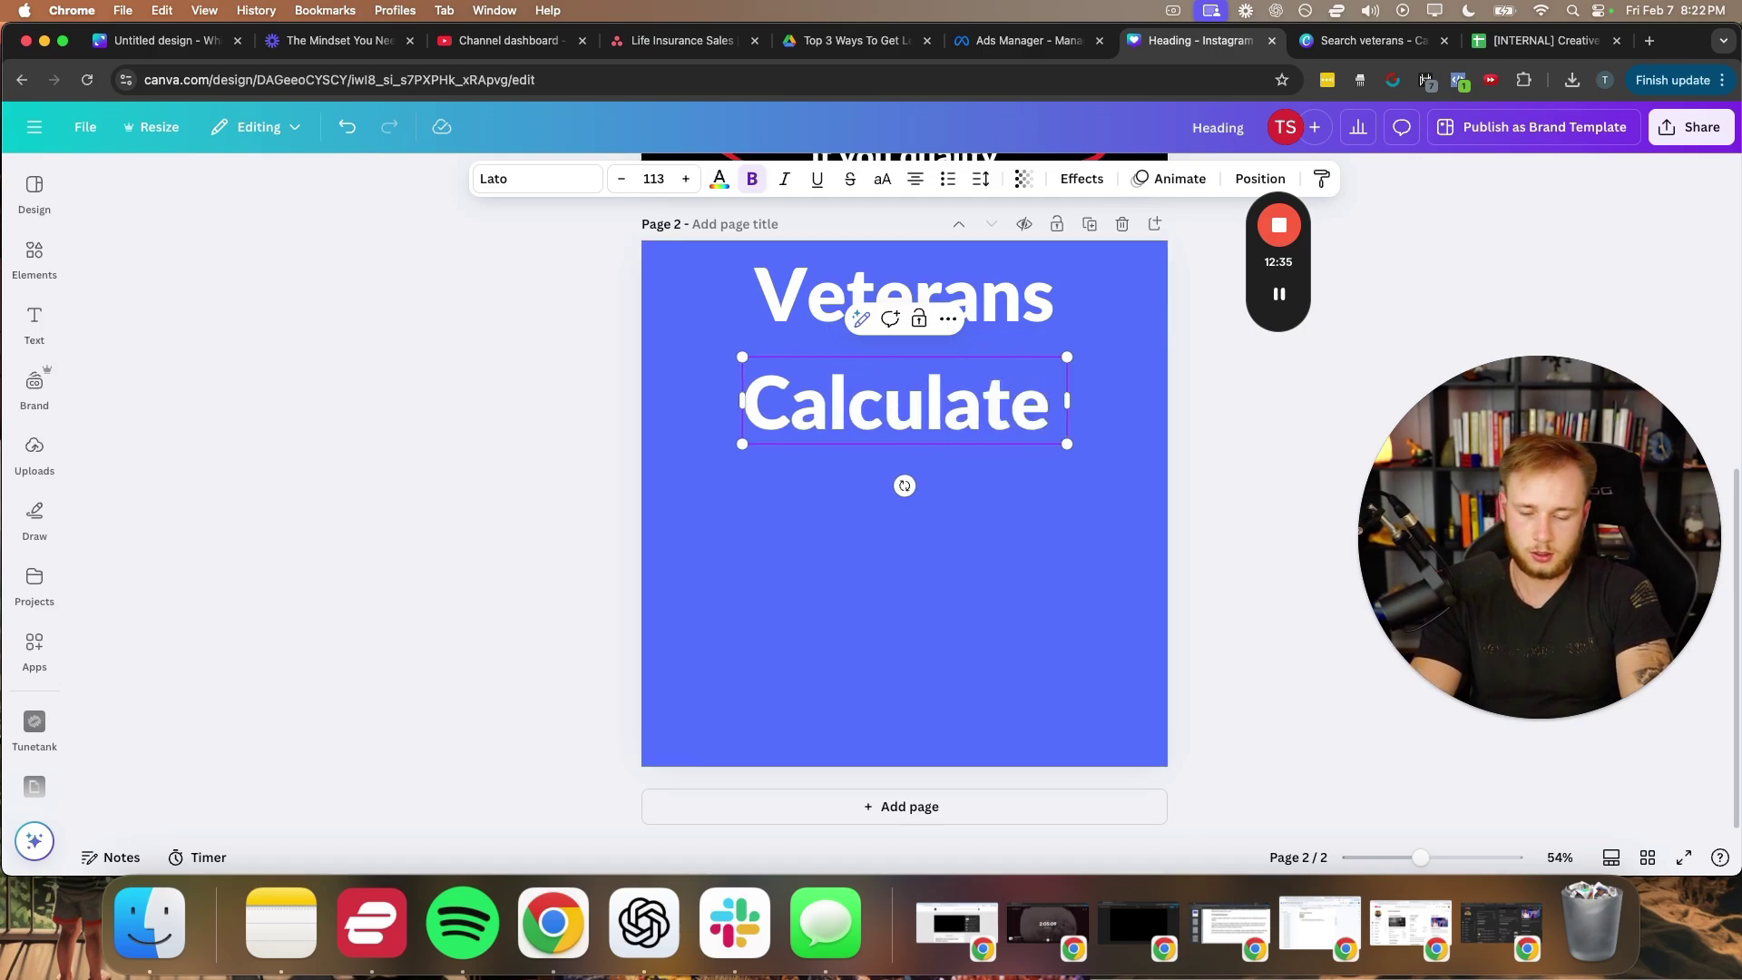
text( the cost)
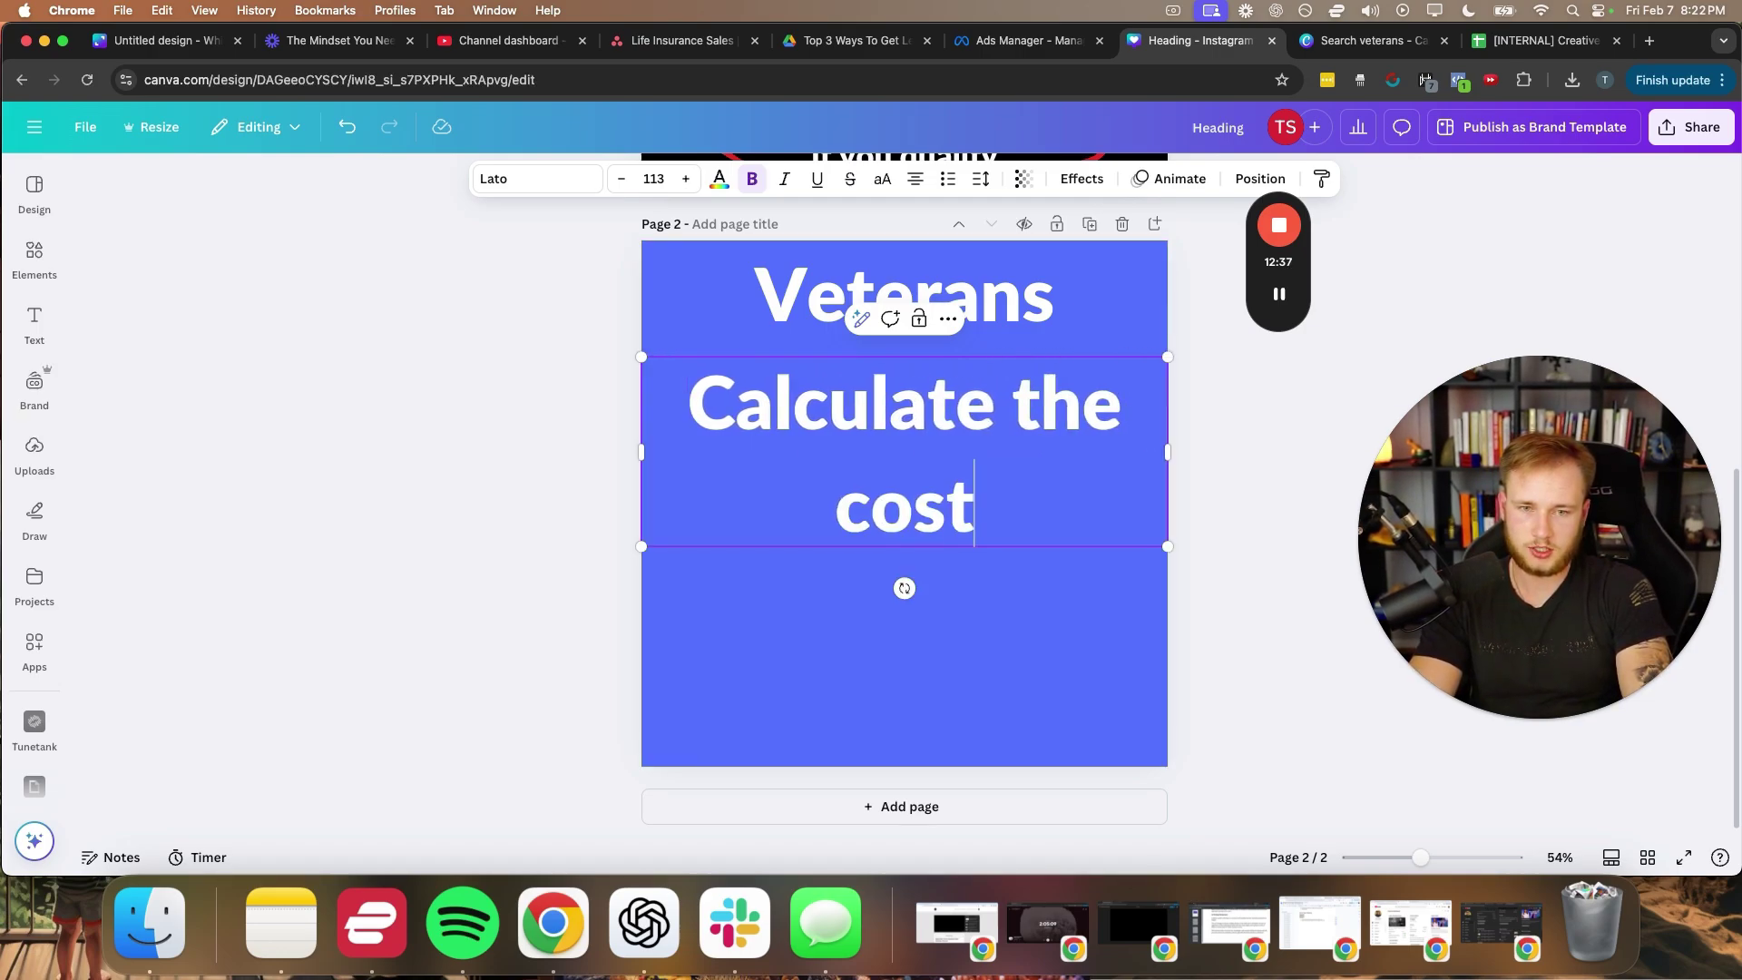
text( of life insurance)
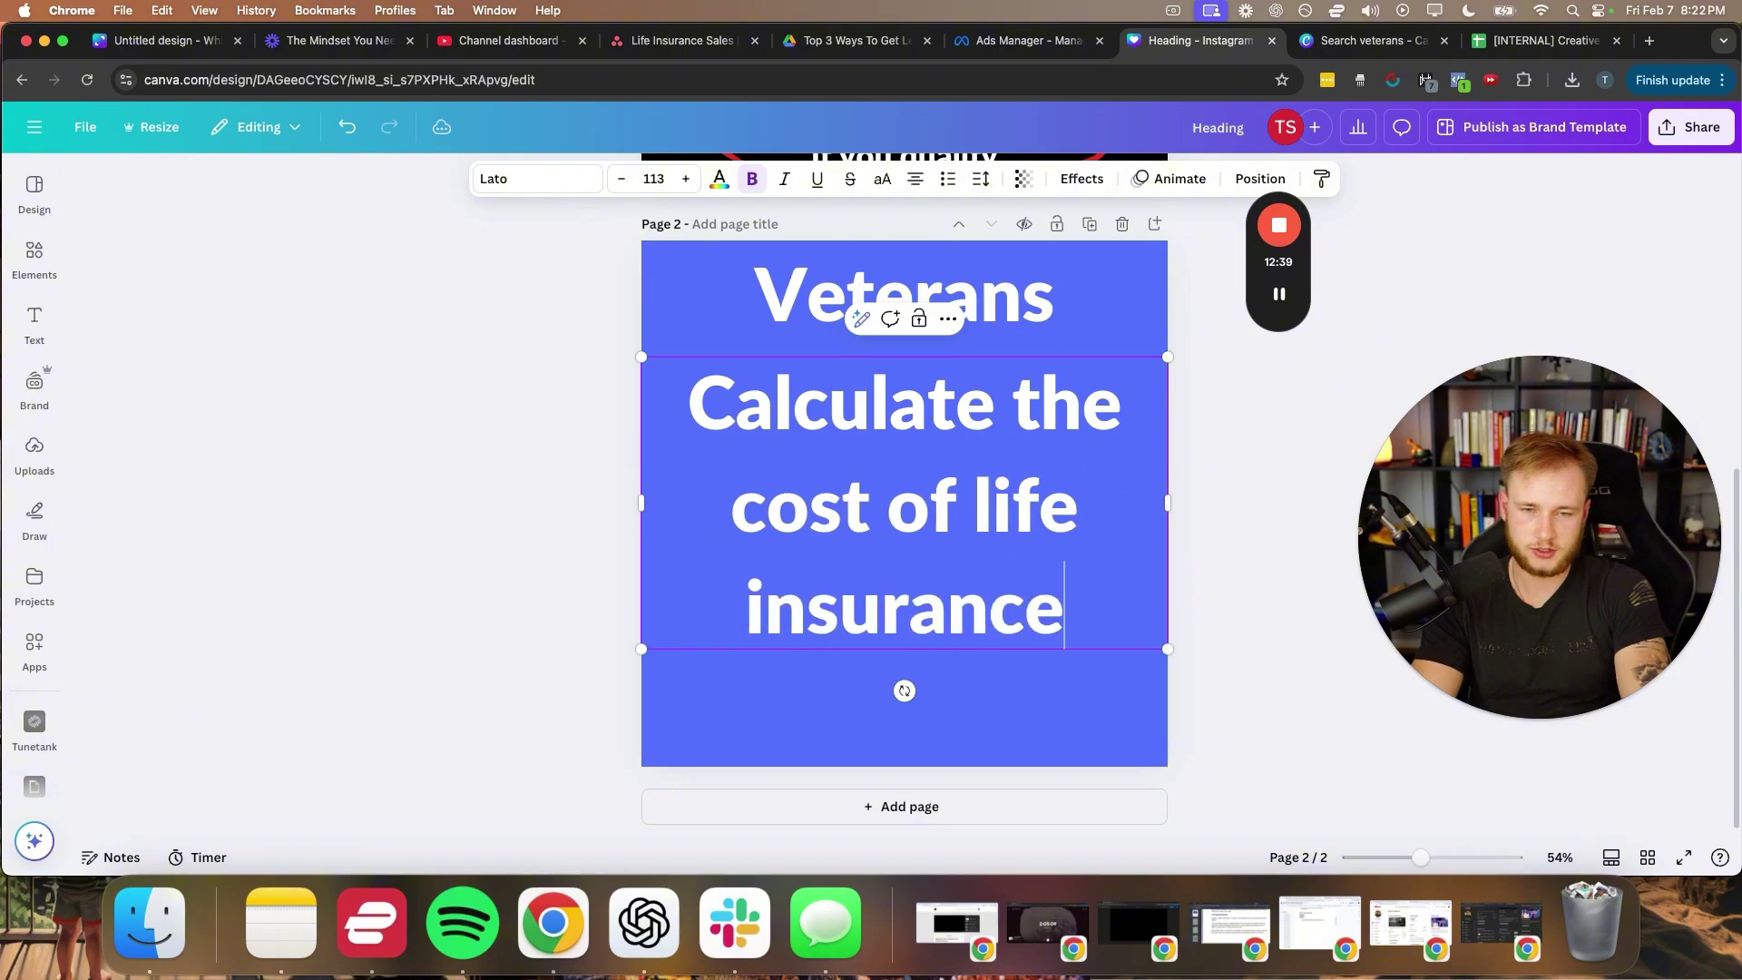
text( for FREE)
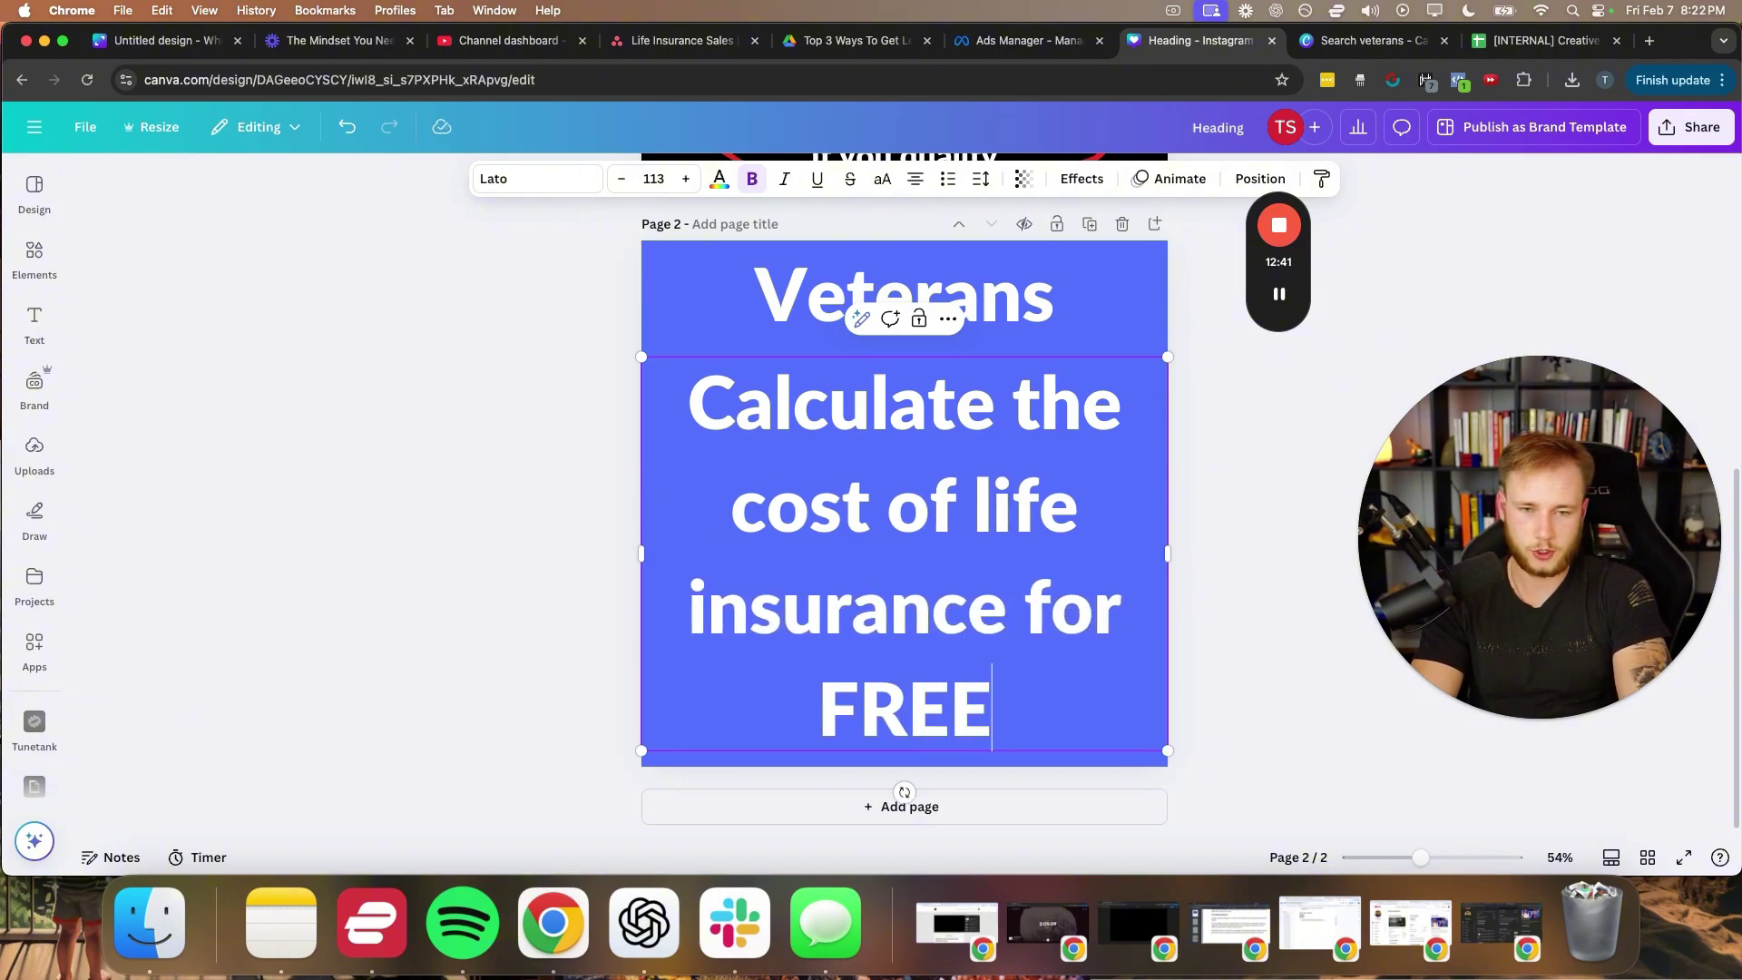
- Shrink the subtitle box, place it just below Veterans, and tighten its line spacing
drag(635, 560, 176, 532)
drag(175, 354, 680, 449)
drag(793, 533, 770, 405)
click(982, 180)
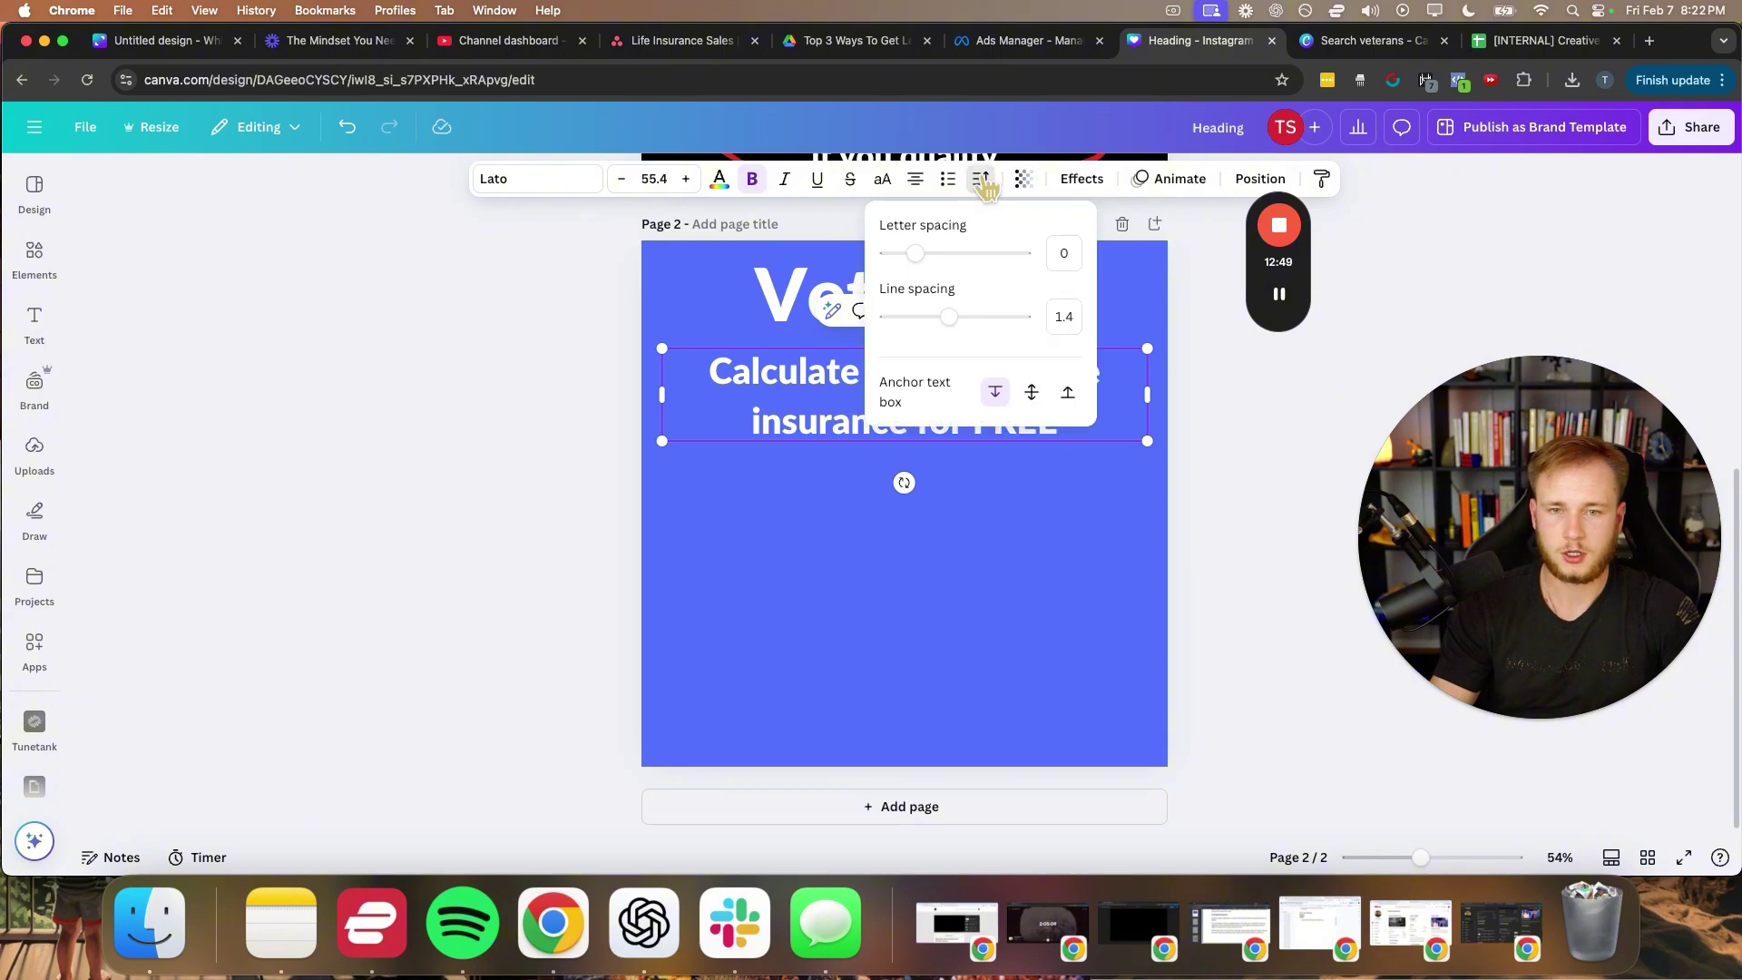
drag(960, 324, 932, 323)
click(759, 517)
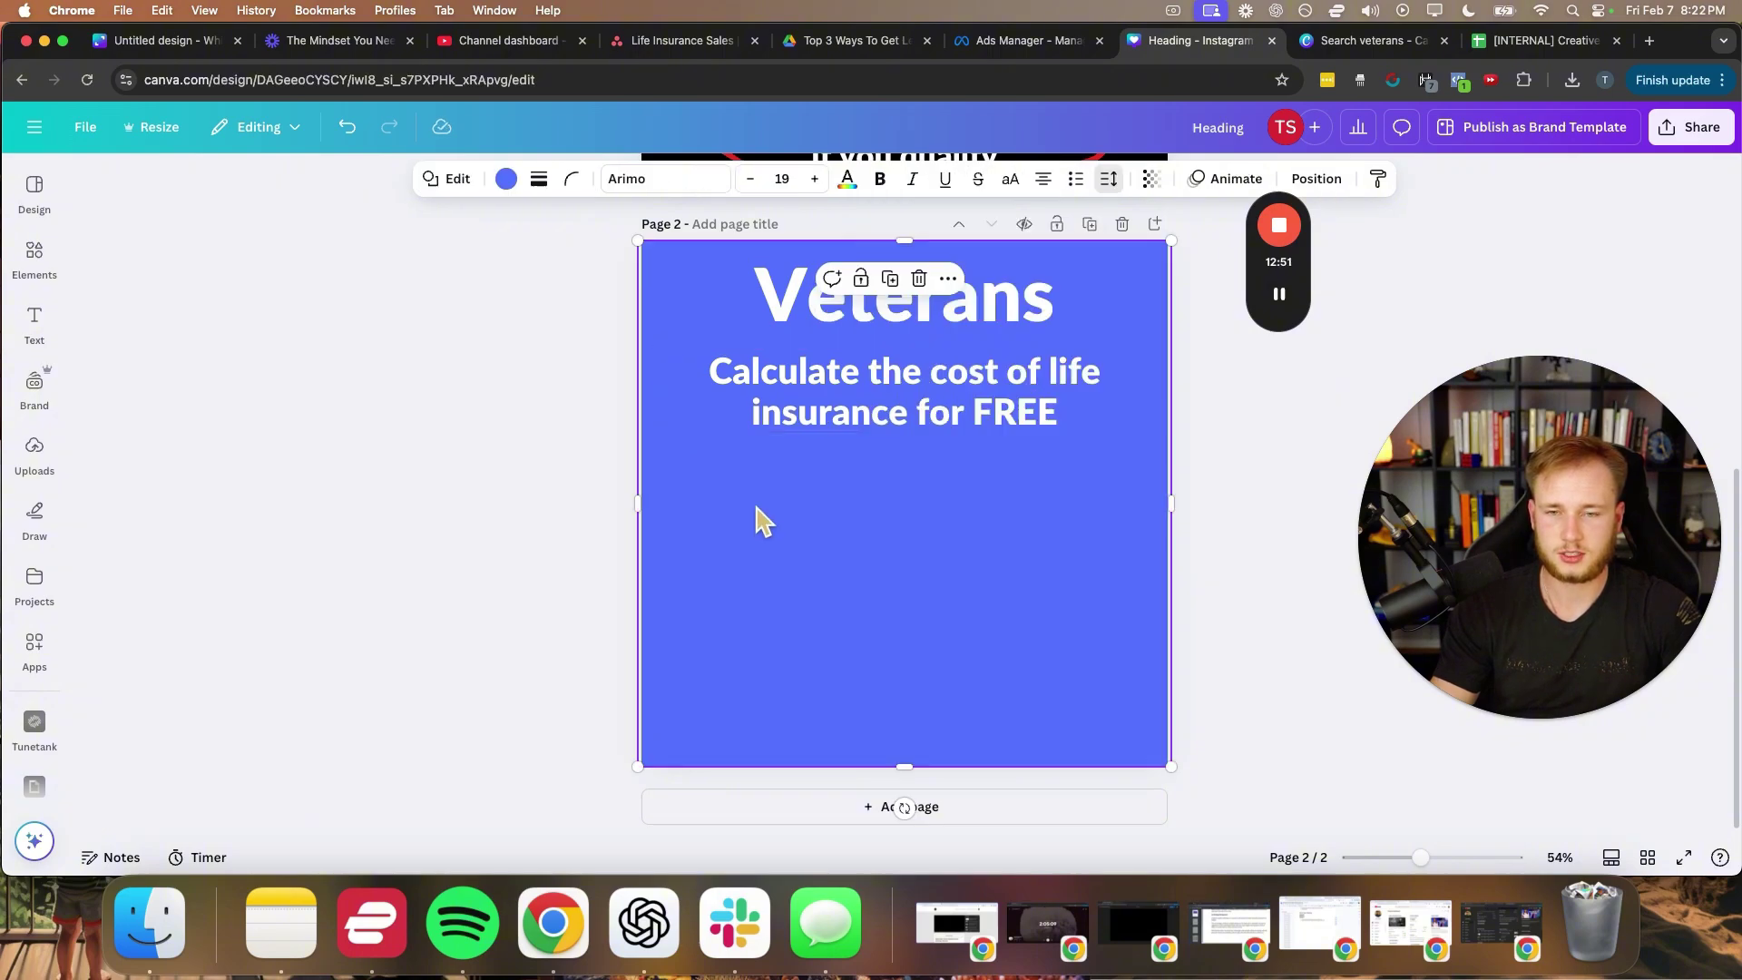
- Make the subtitle all uppercase, then shrink it slightly and centre it on the page
click(905, 405)
click(708, 370)
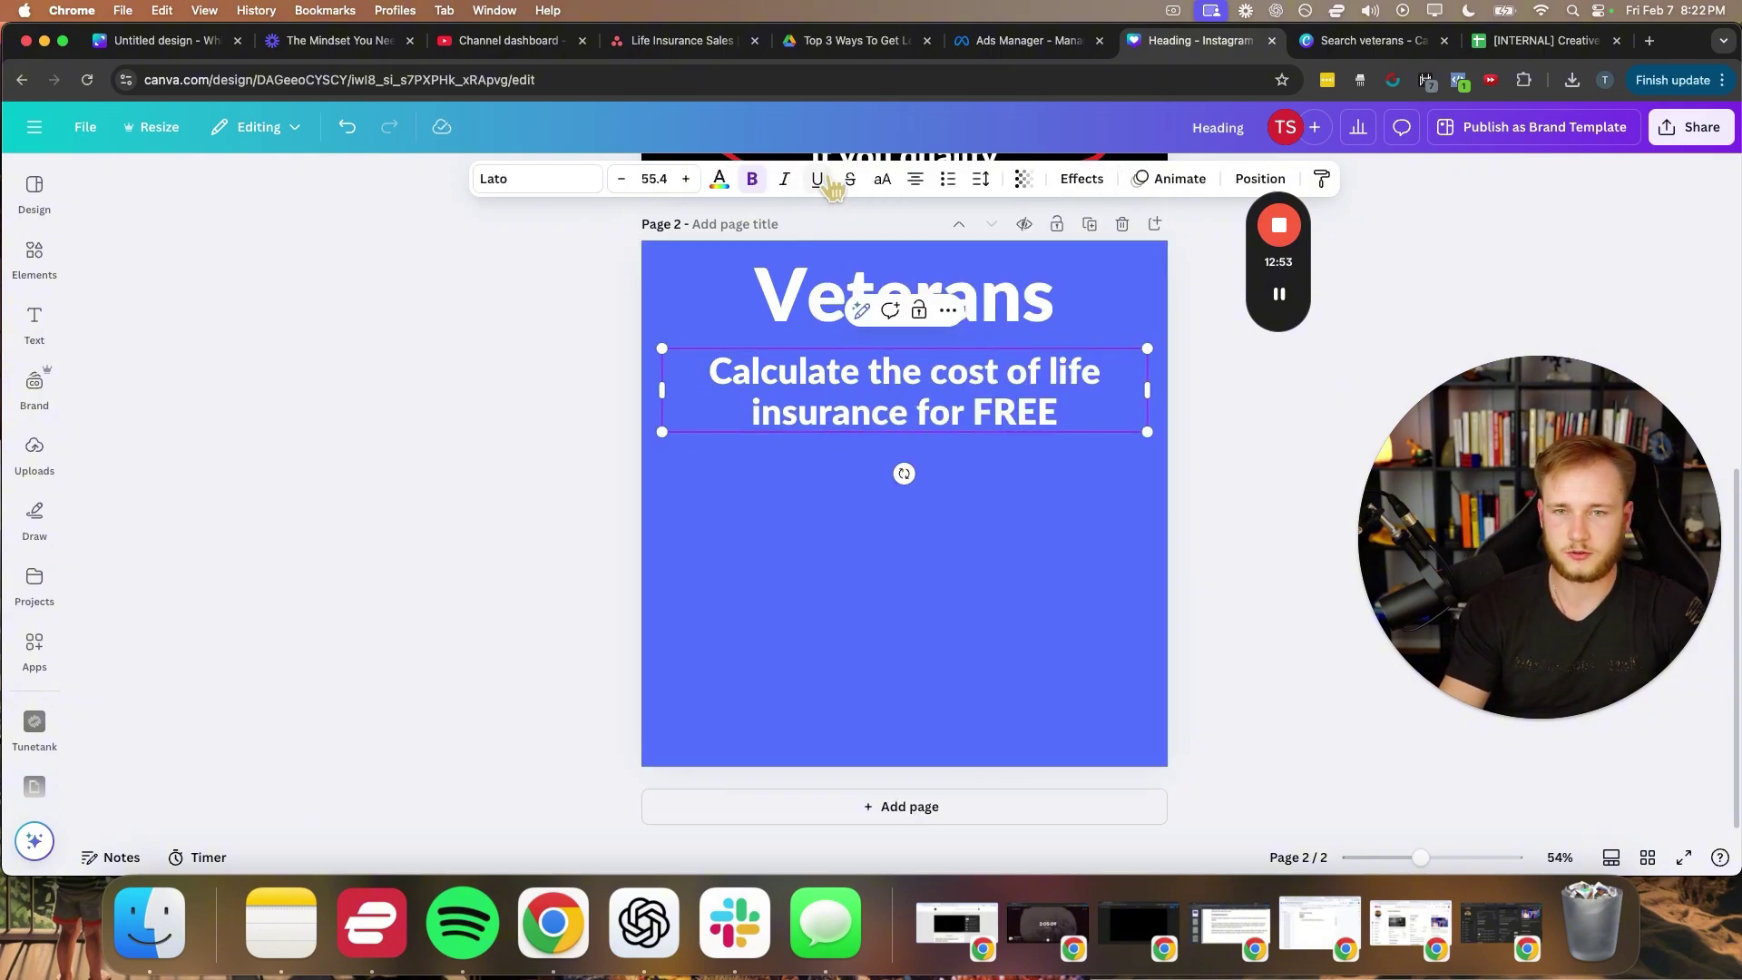
click(883, 181)
click(779, 497)
click(748, 424)
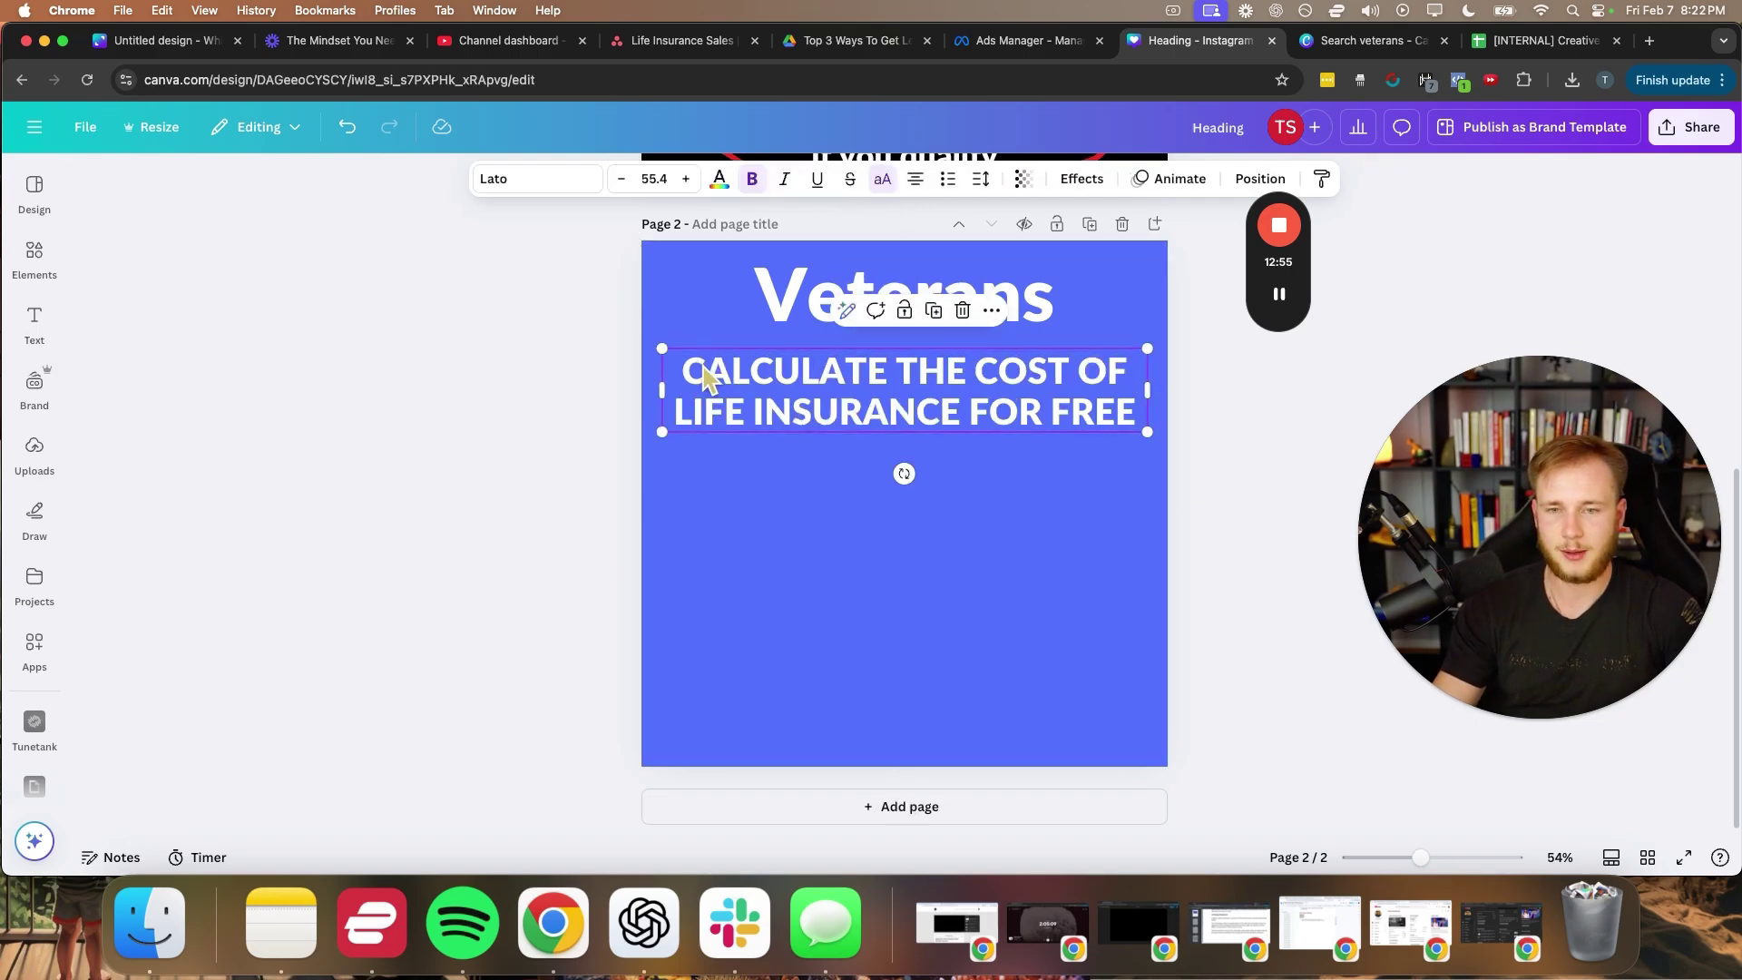
drag(662, 346, 688, 352)
drag(785, 396, 770, 407)
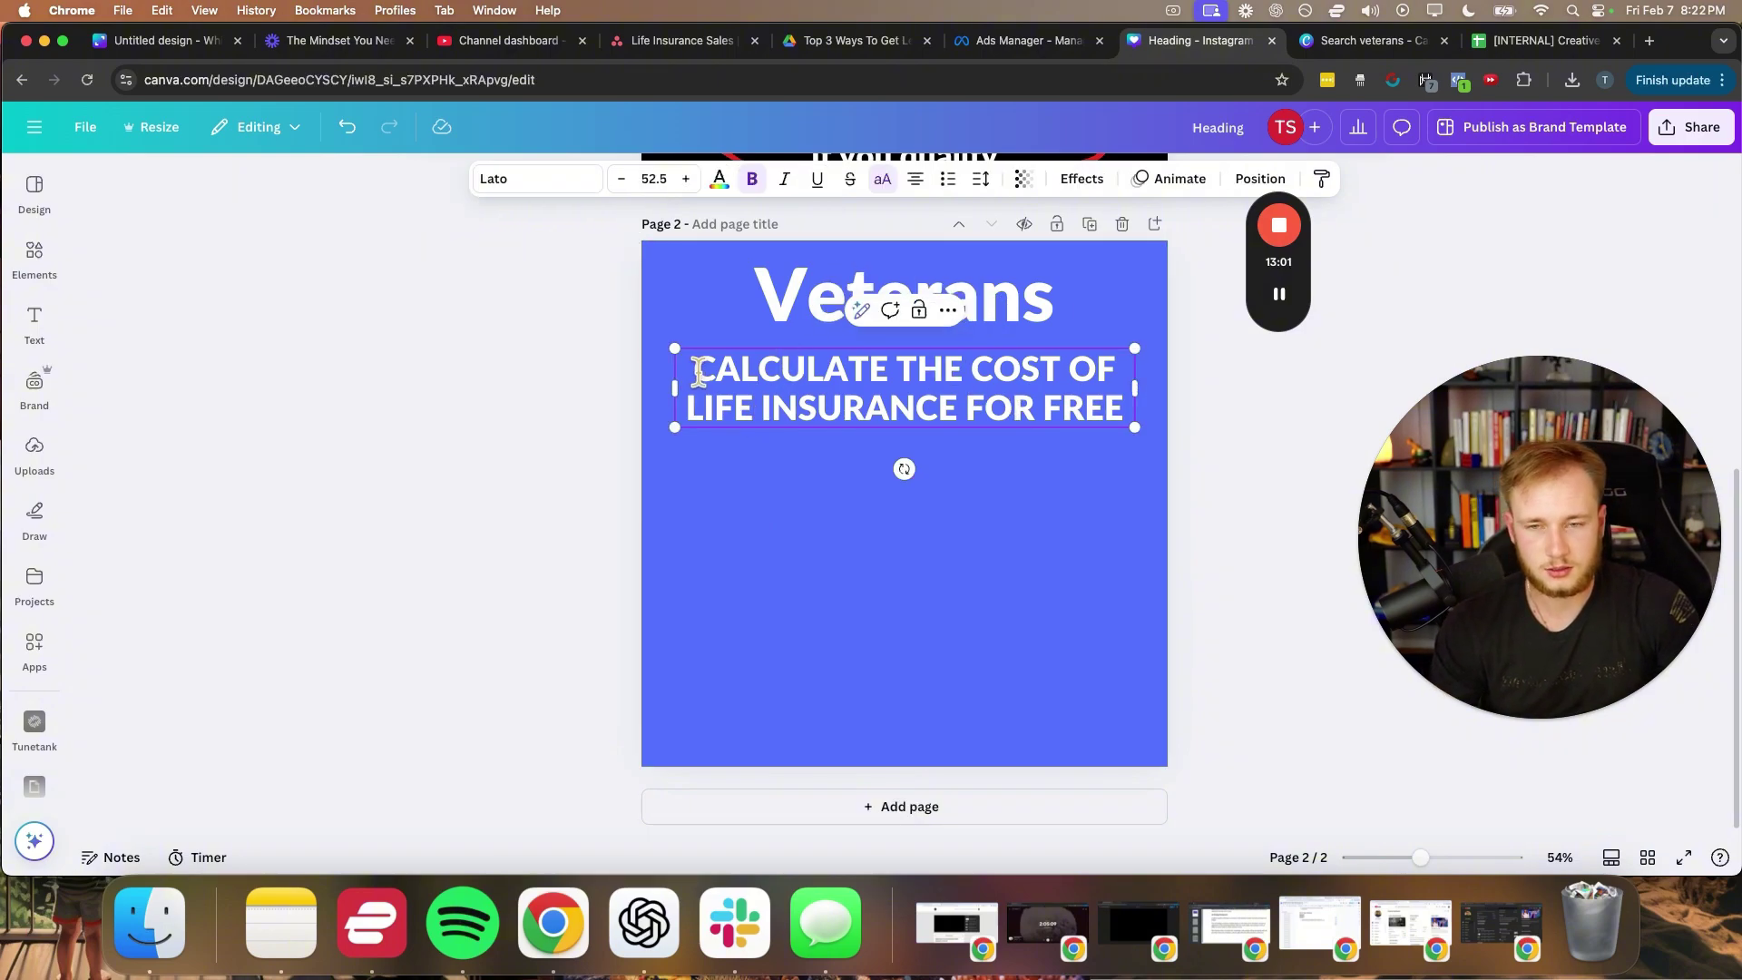
click(833, 523)
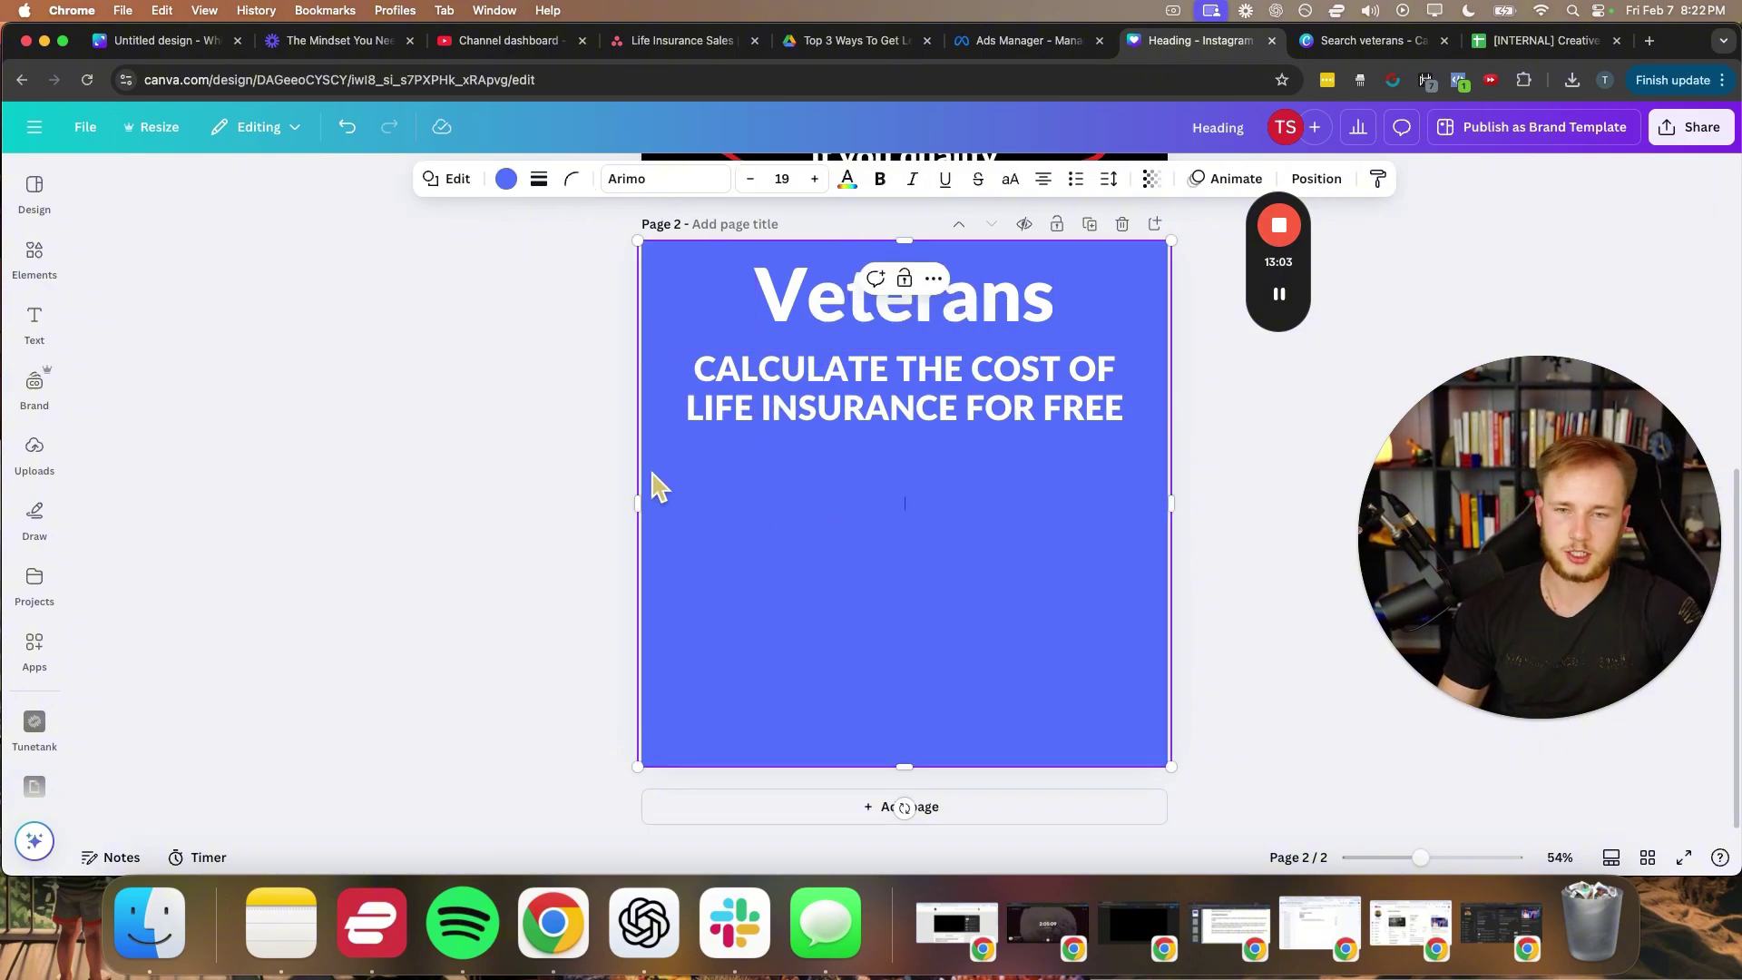
- Duplicate the subtitle below itself and replace its text with 'TAP YOUR MILITARY BRANCH BELOW'
click(761, 390)
key(super+d)
drag(761, 391, 745, 466)
double_click(746, 467)
text(TAP)
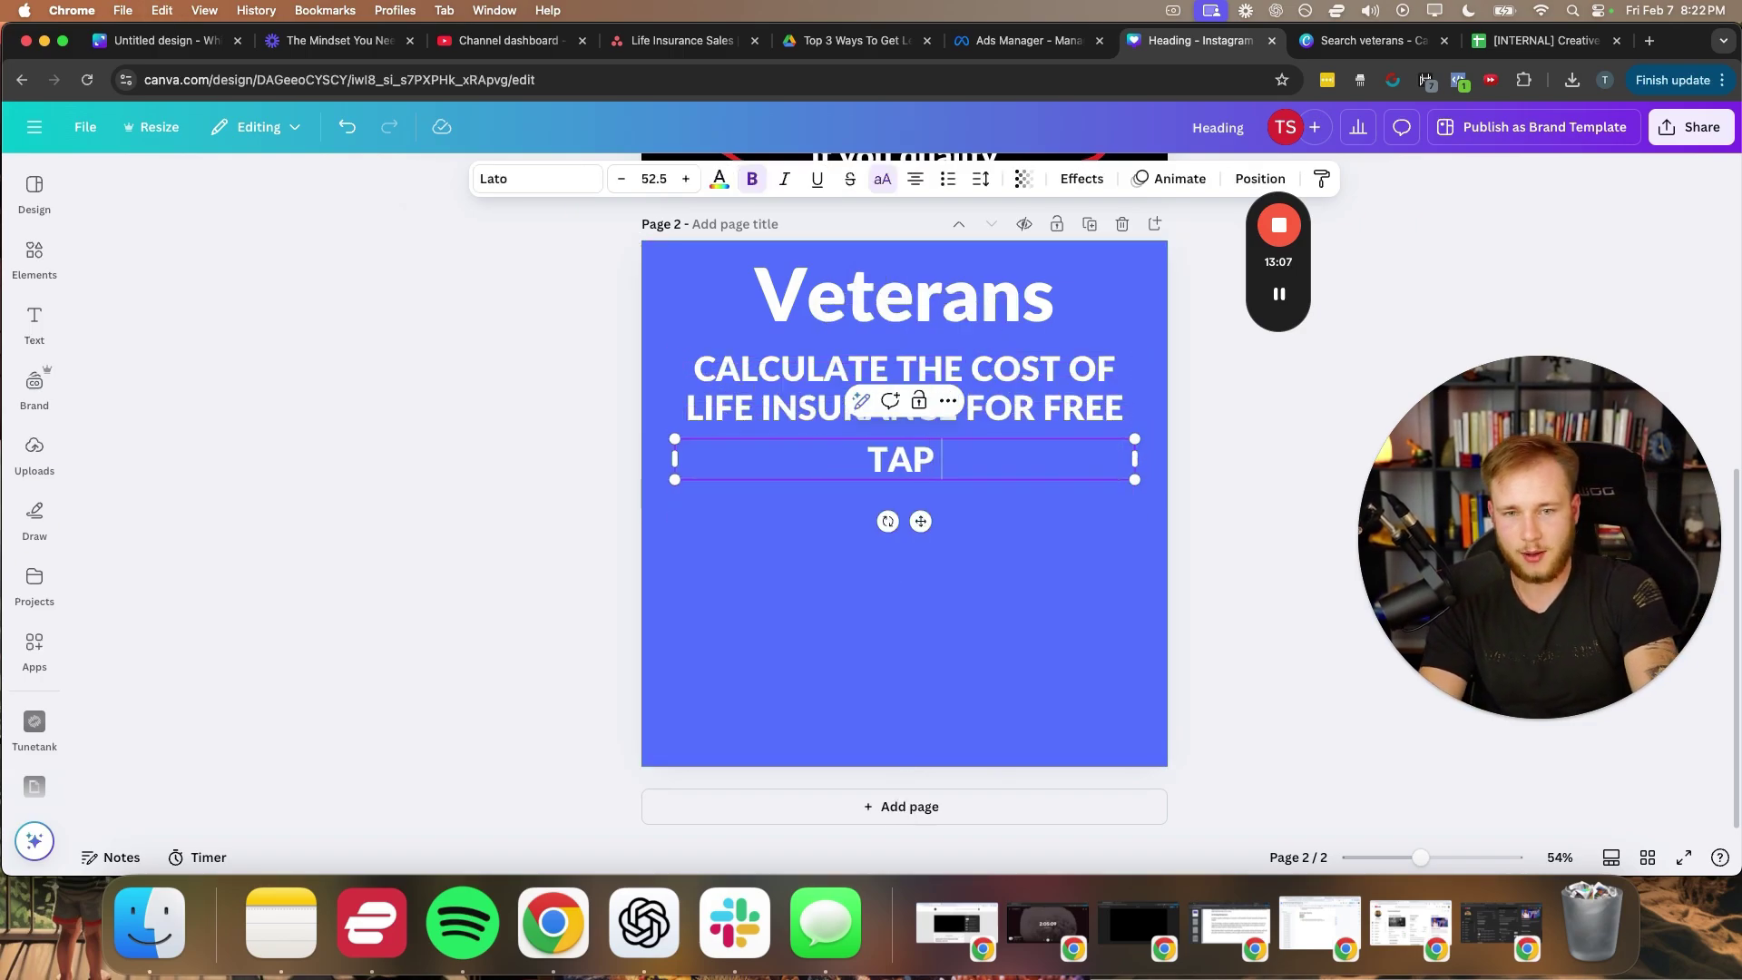
text( YOUR )
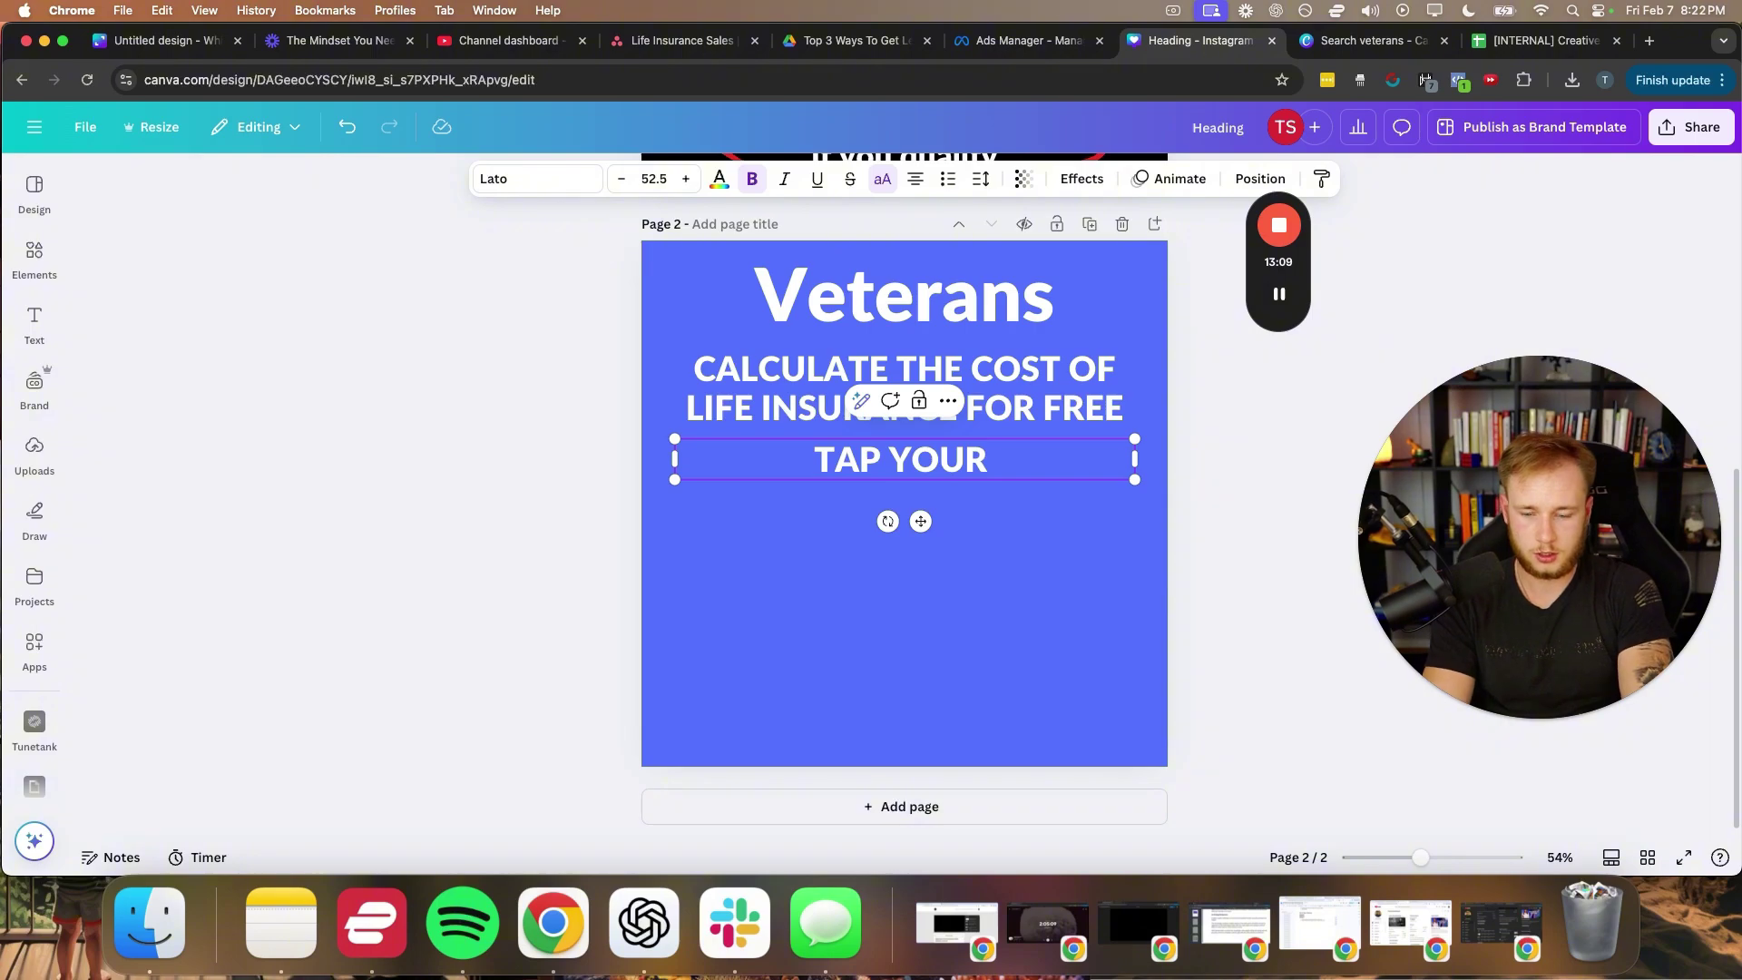
text(MILIT)
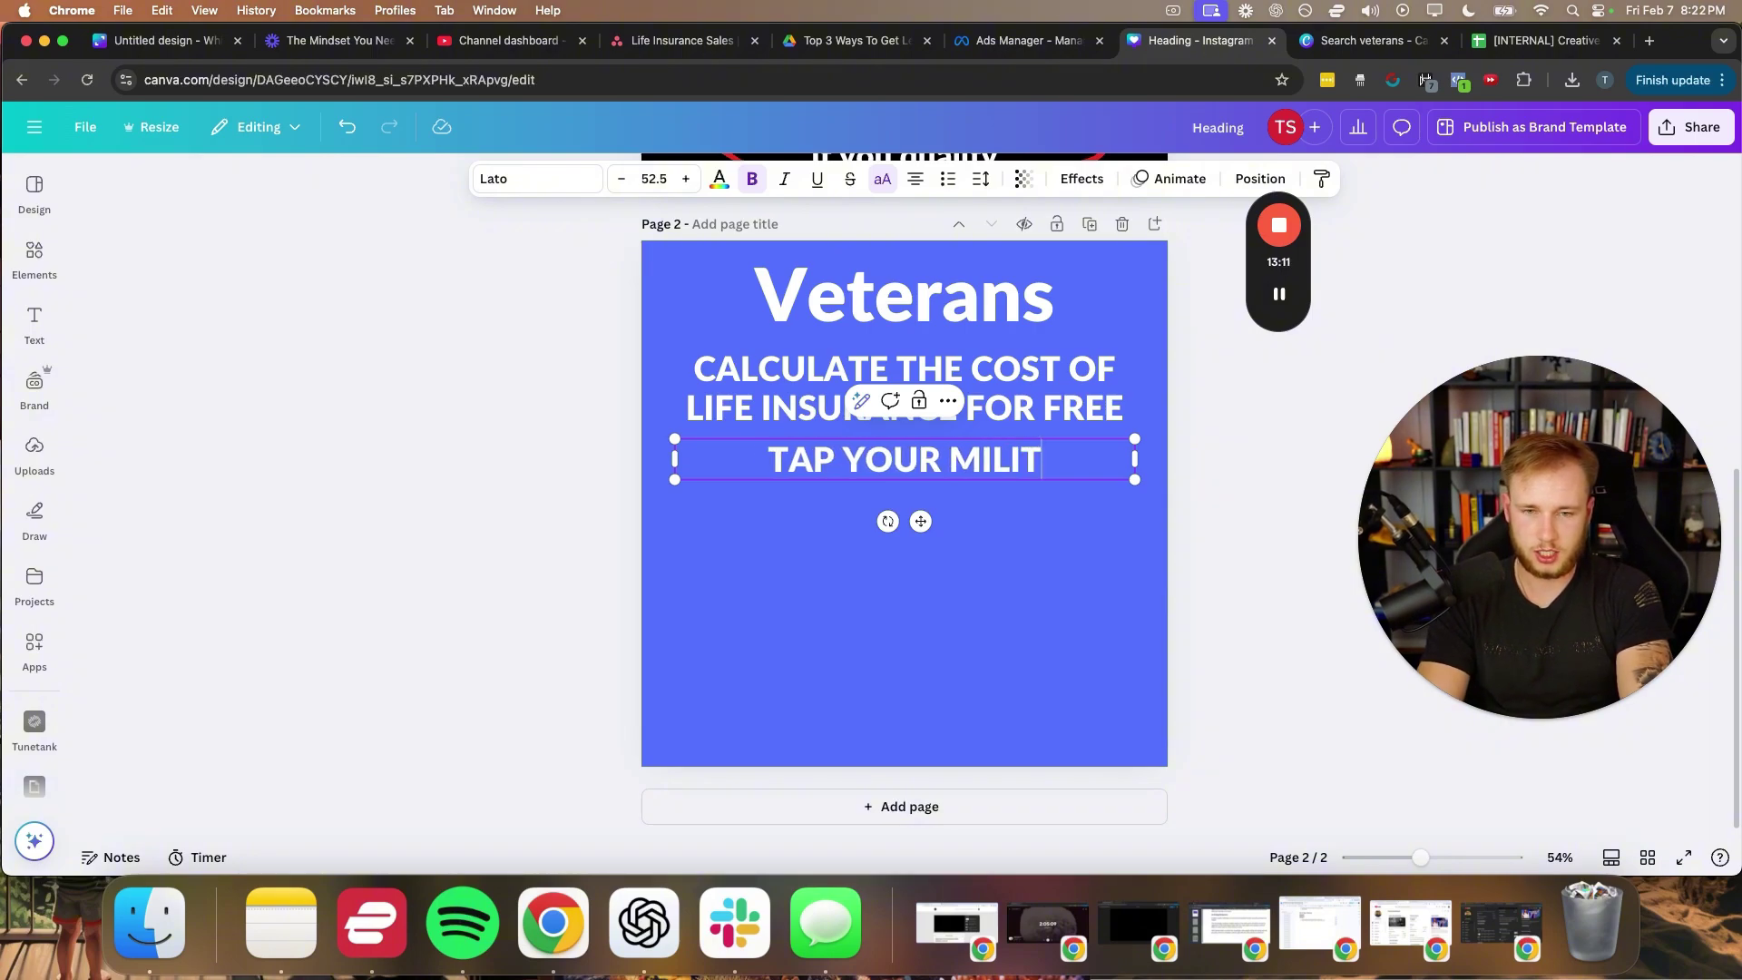
text(ARY BRANCH)
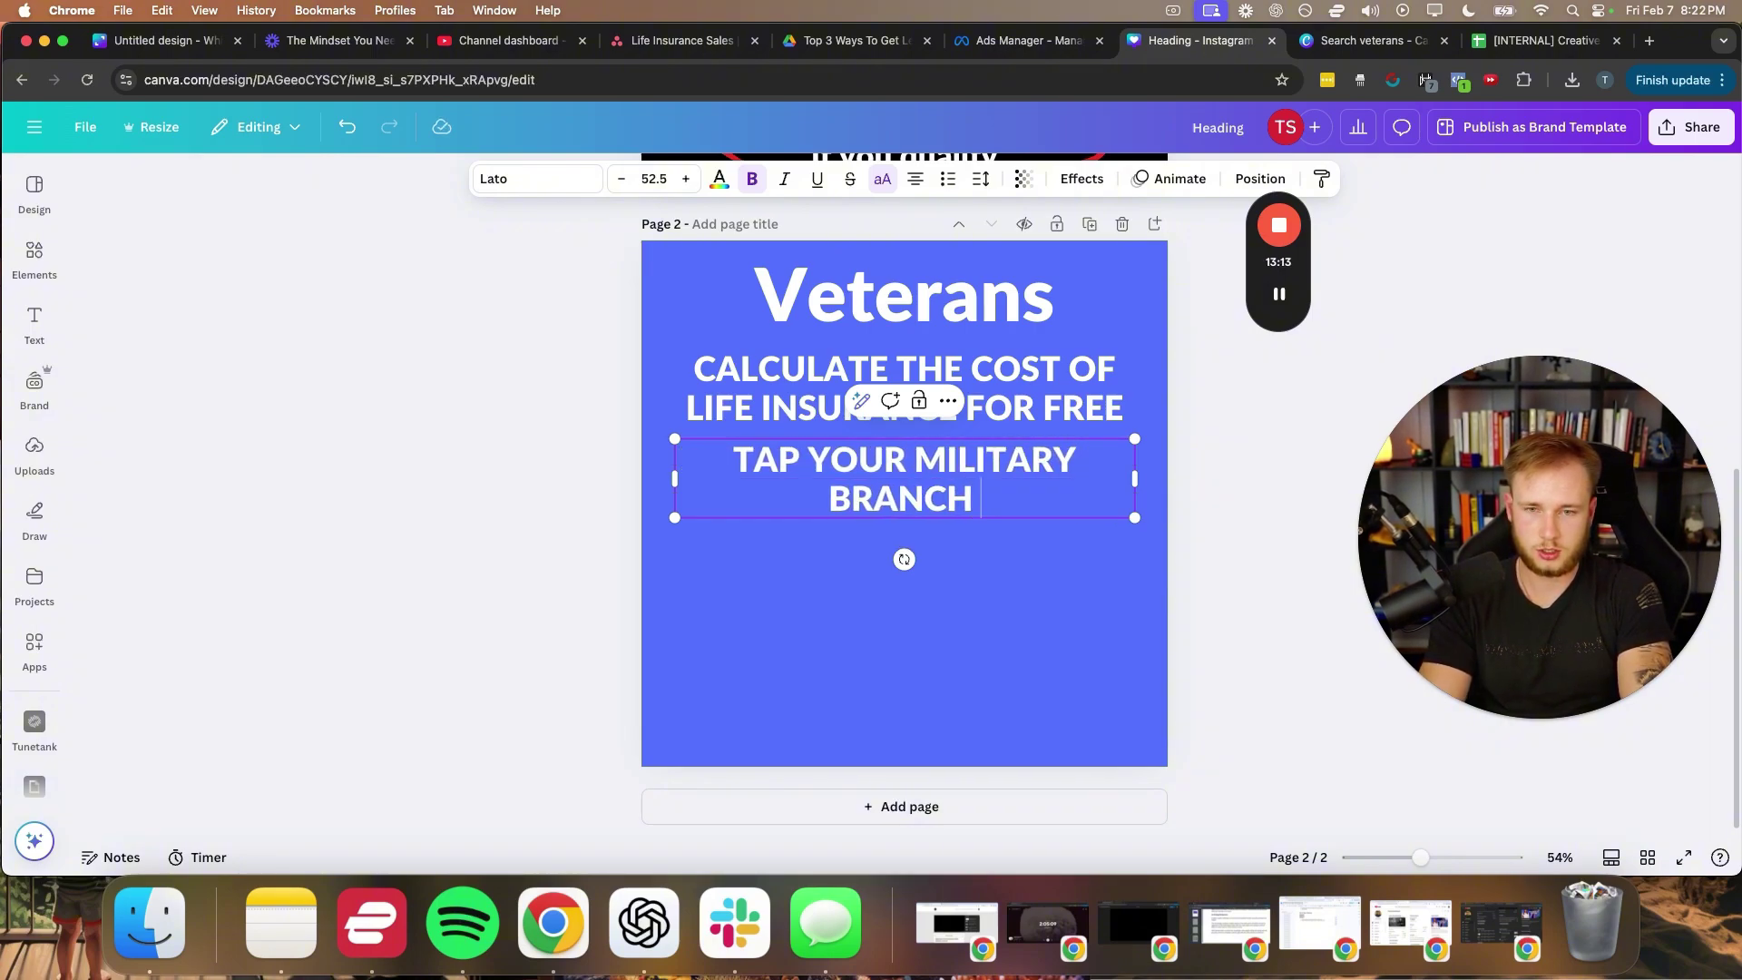
text( BELOW)
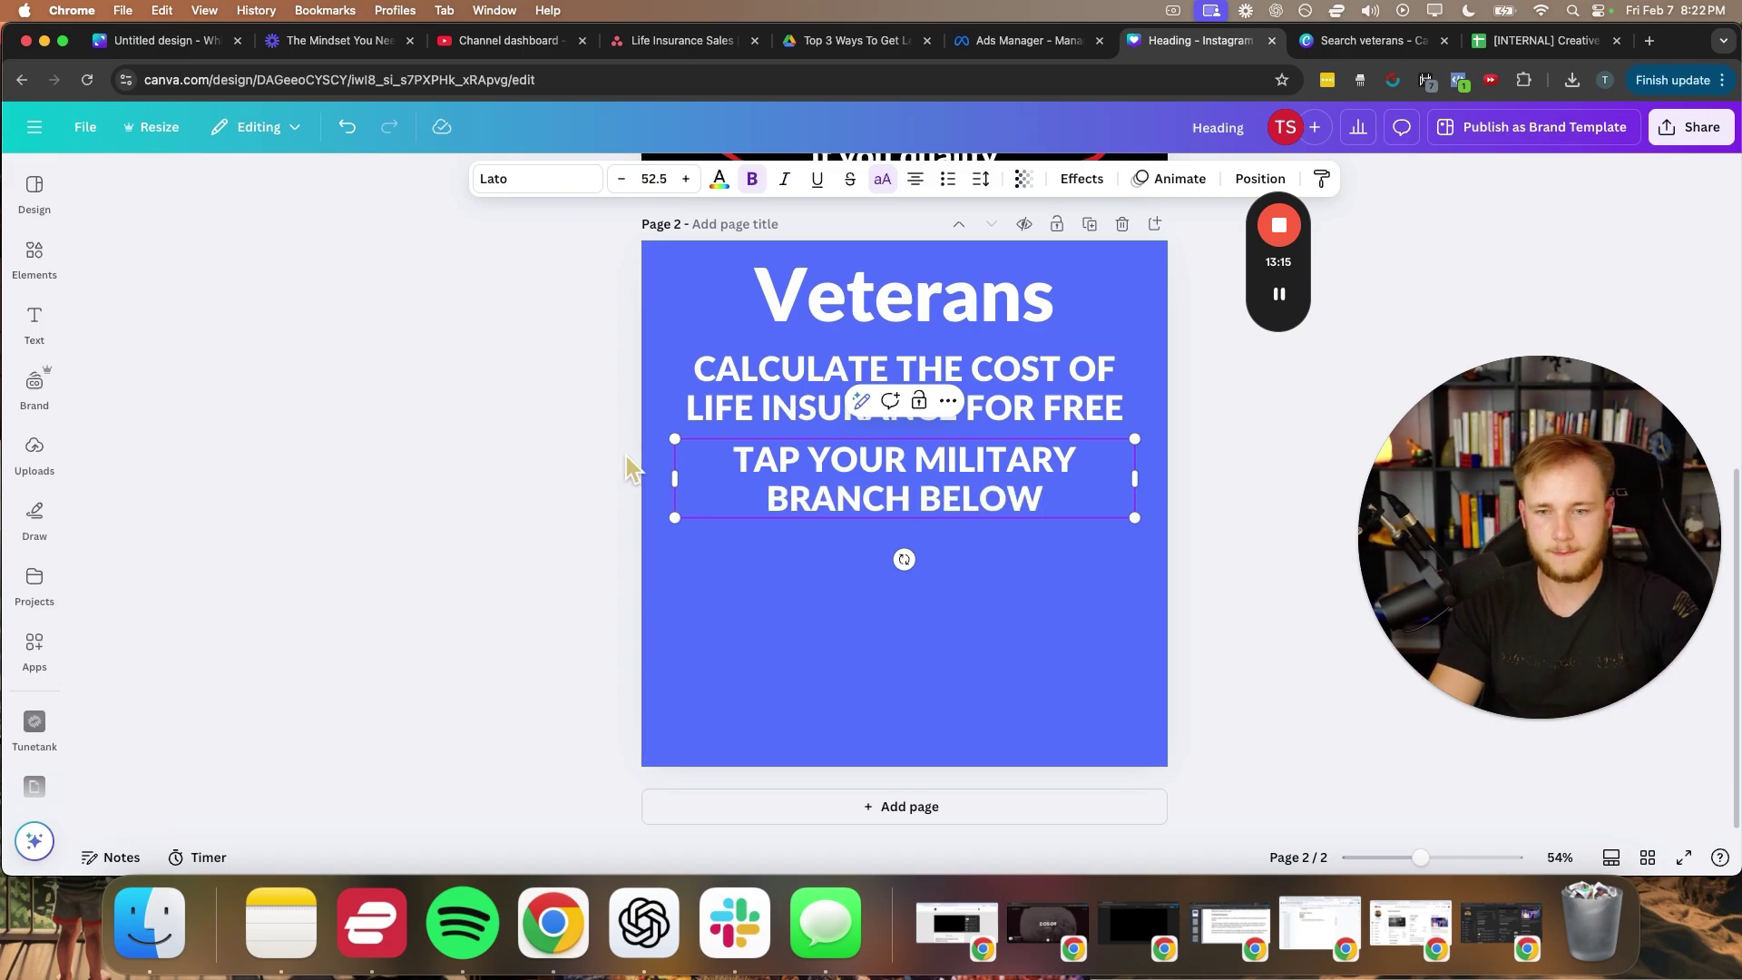
- Widen the new line so it fits on one row and nudge it slightly lower
drag(675, 471, 759, 471)
click(574, 538)
click(760, 553)
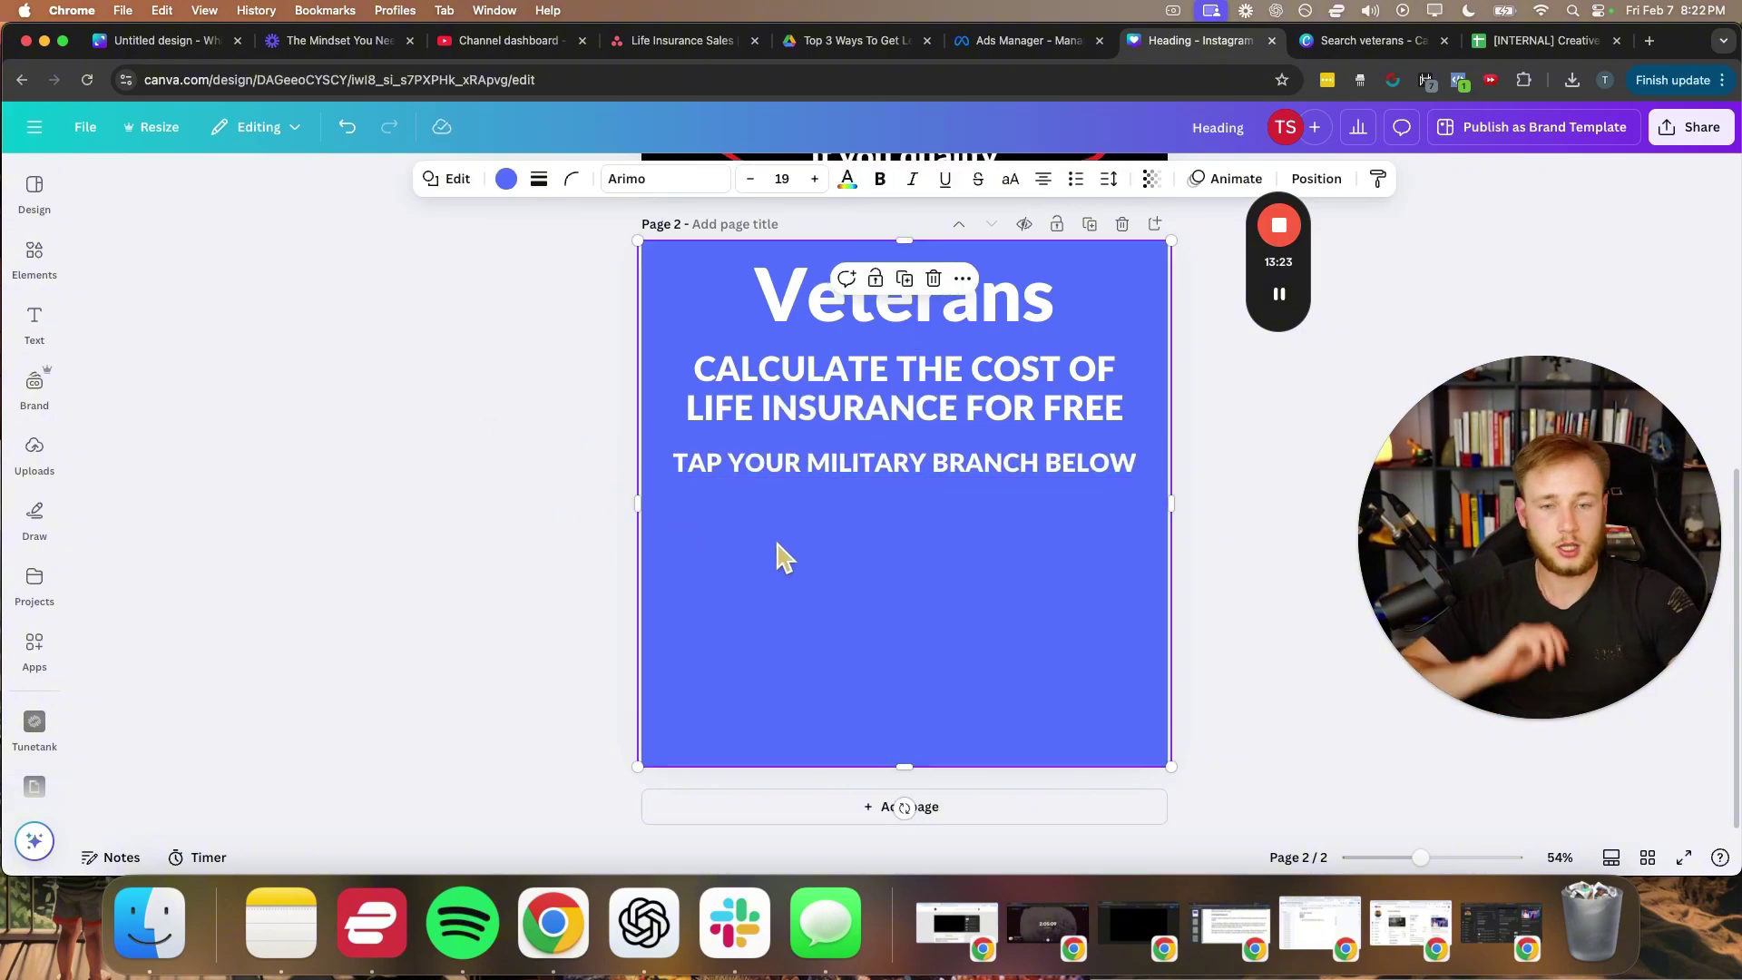
click(622, 540)
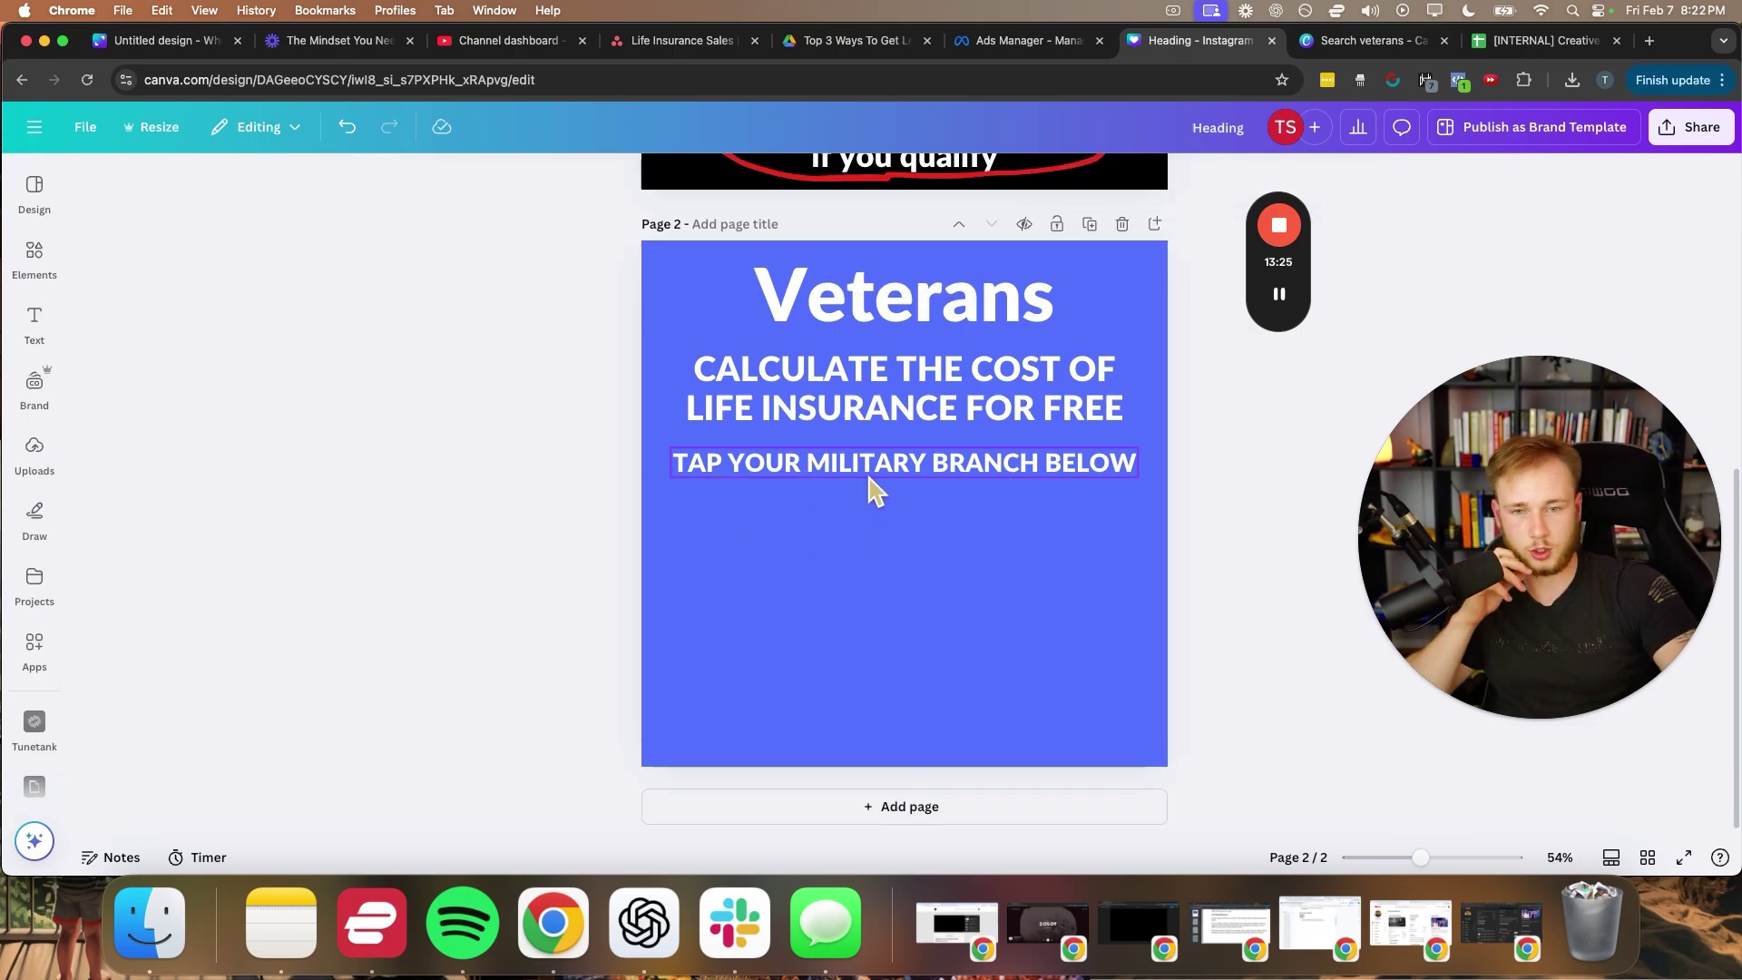
drag(869, 473, 868, 481)
- Search Elements graphics for 'army' and place a shrunken saluting soldier at the page's lower left
click(751, 560)
click(35, 192)
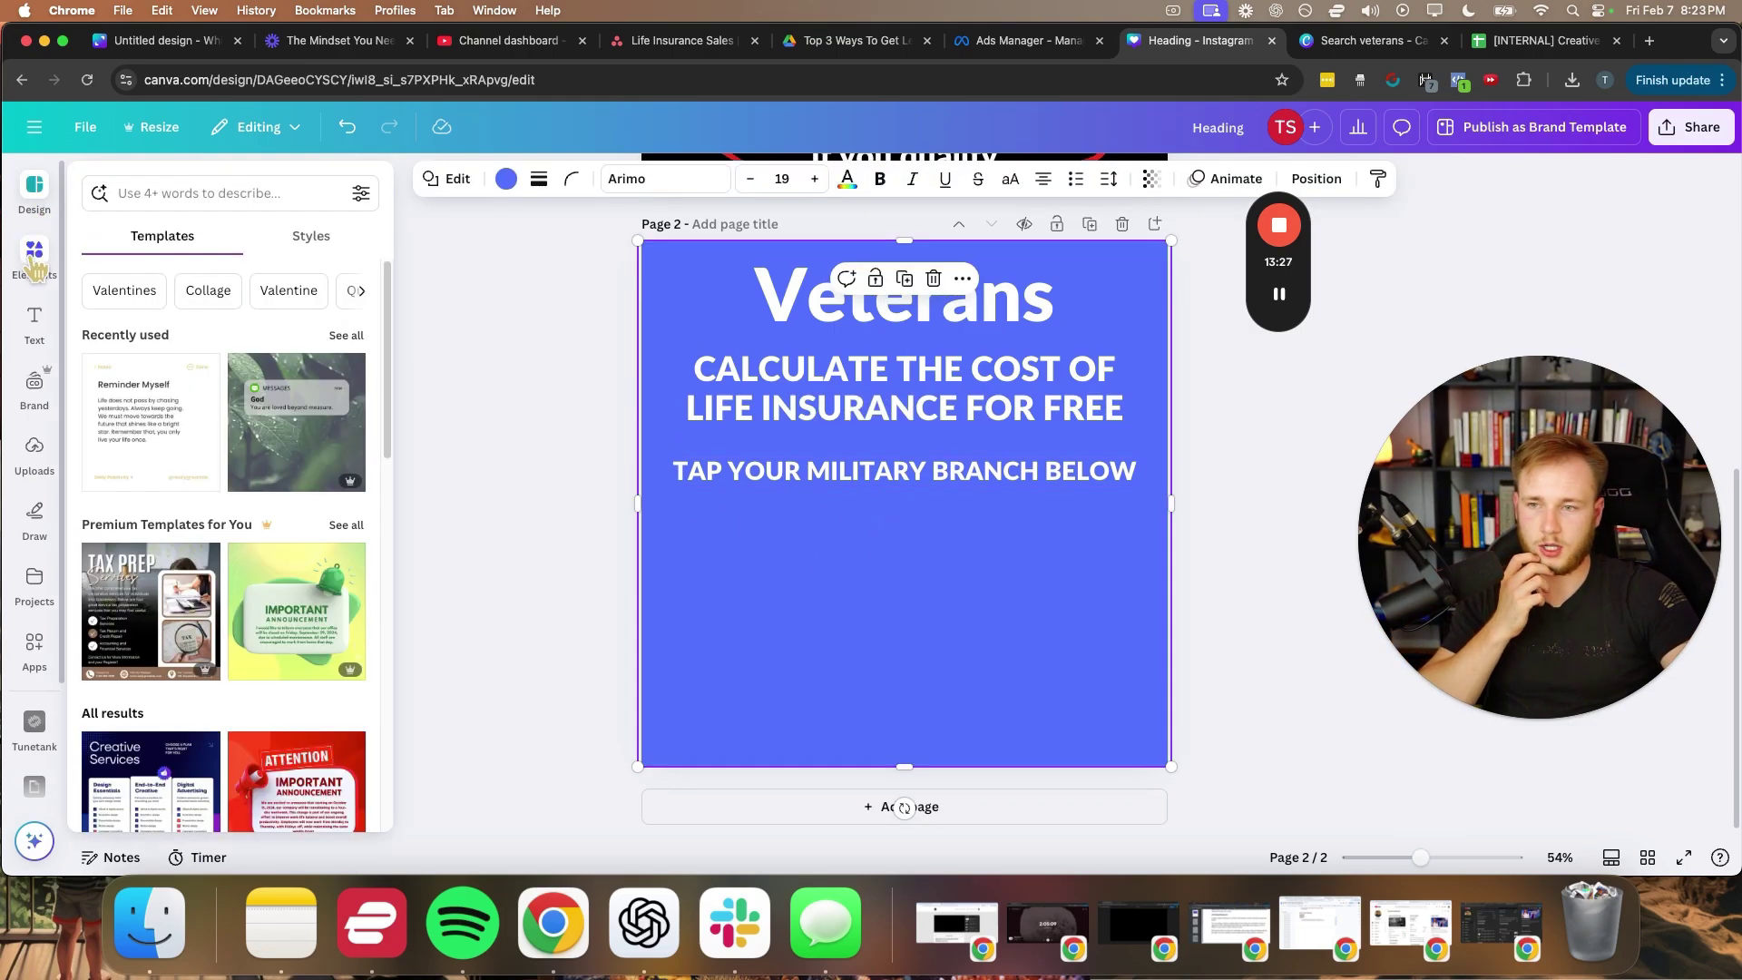
click(35, 259)
click(191, 186)
text(army)
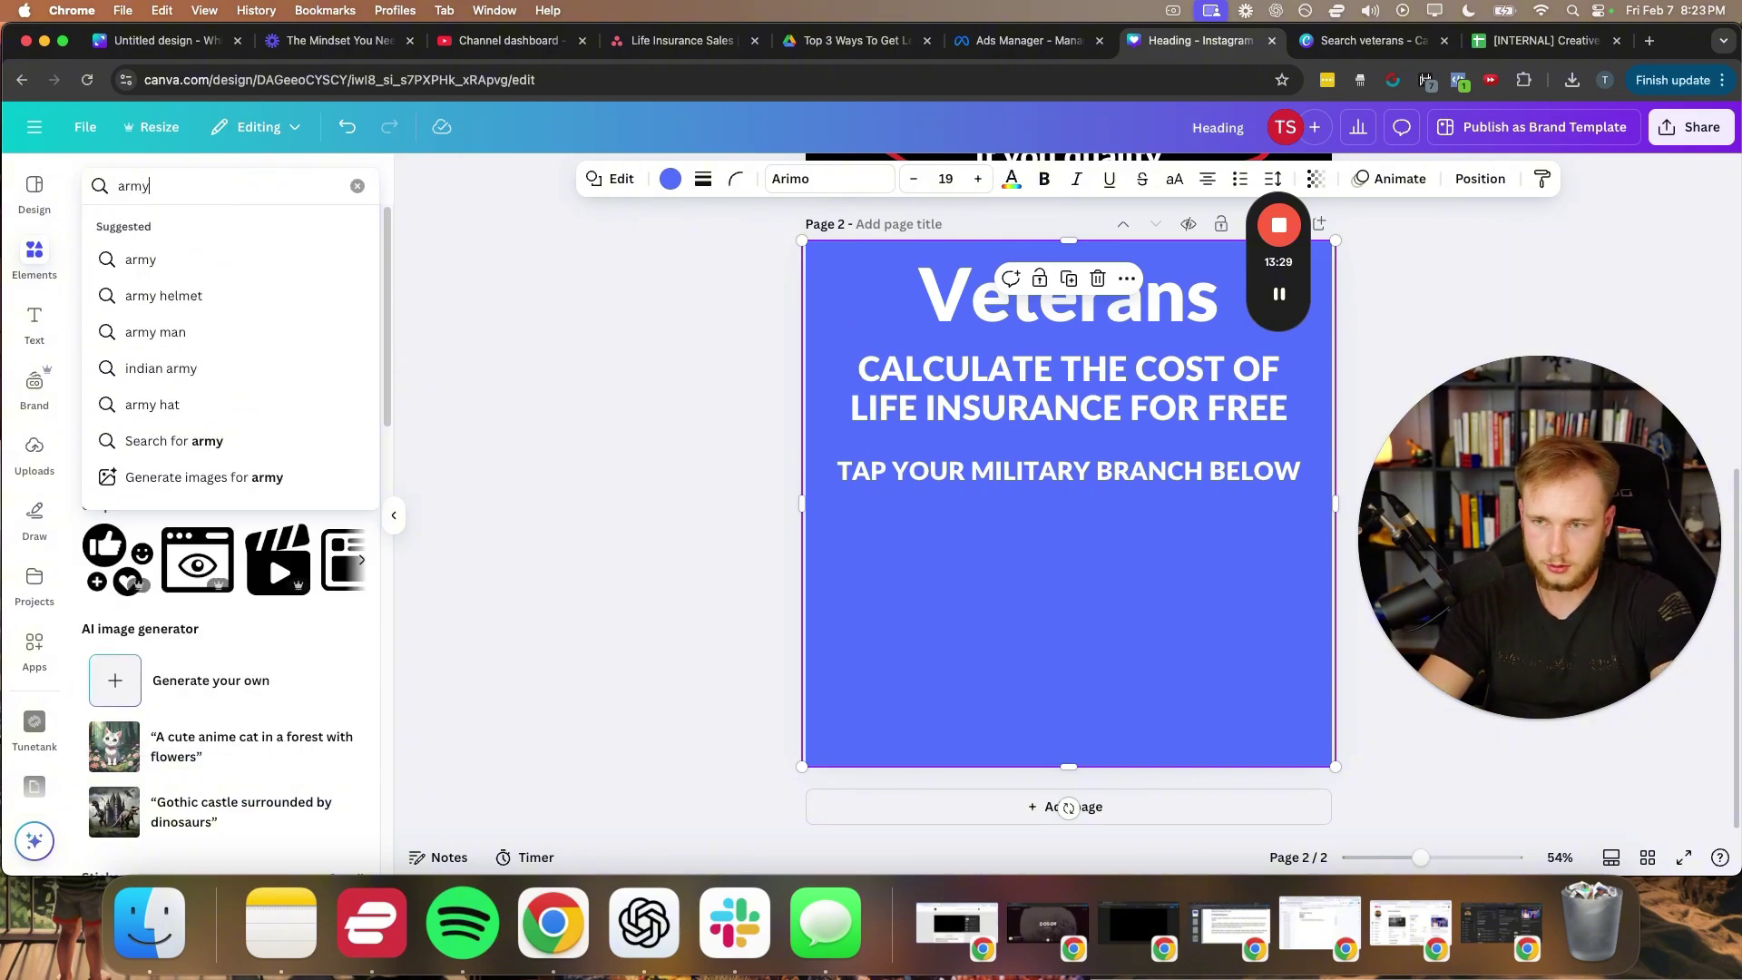
key(Return)
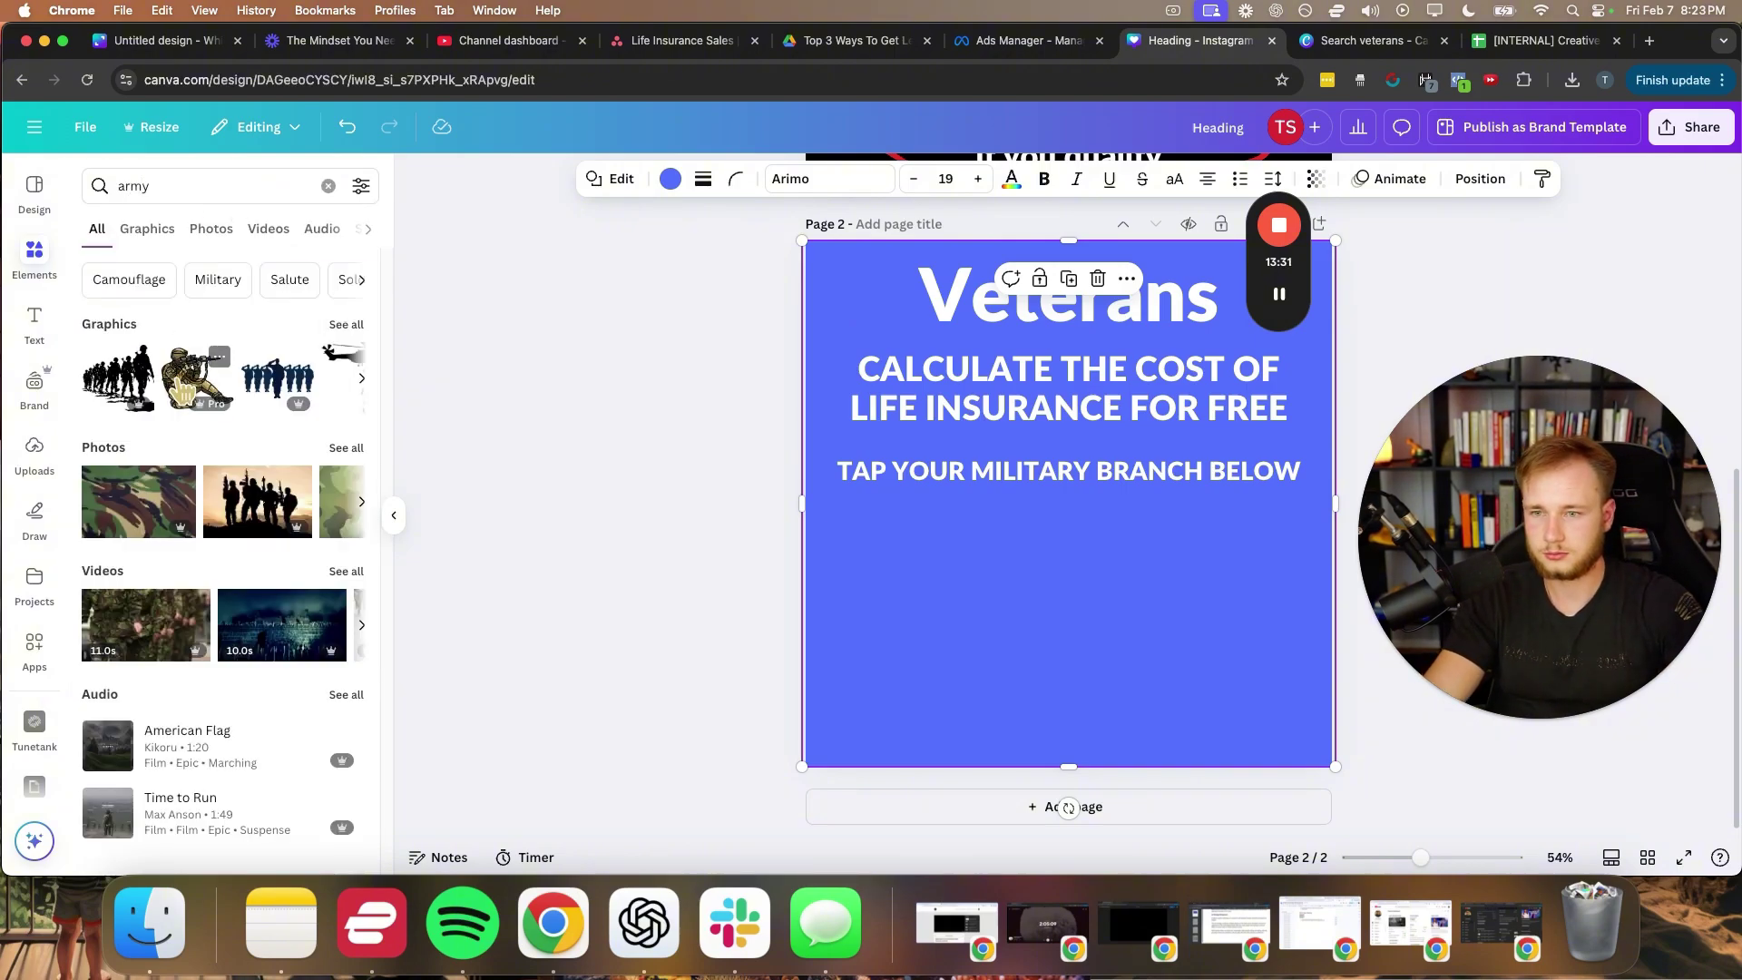
click(139, 238)
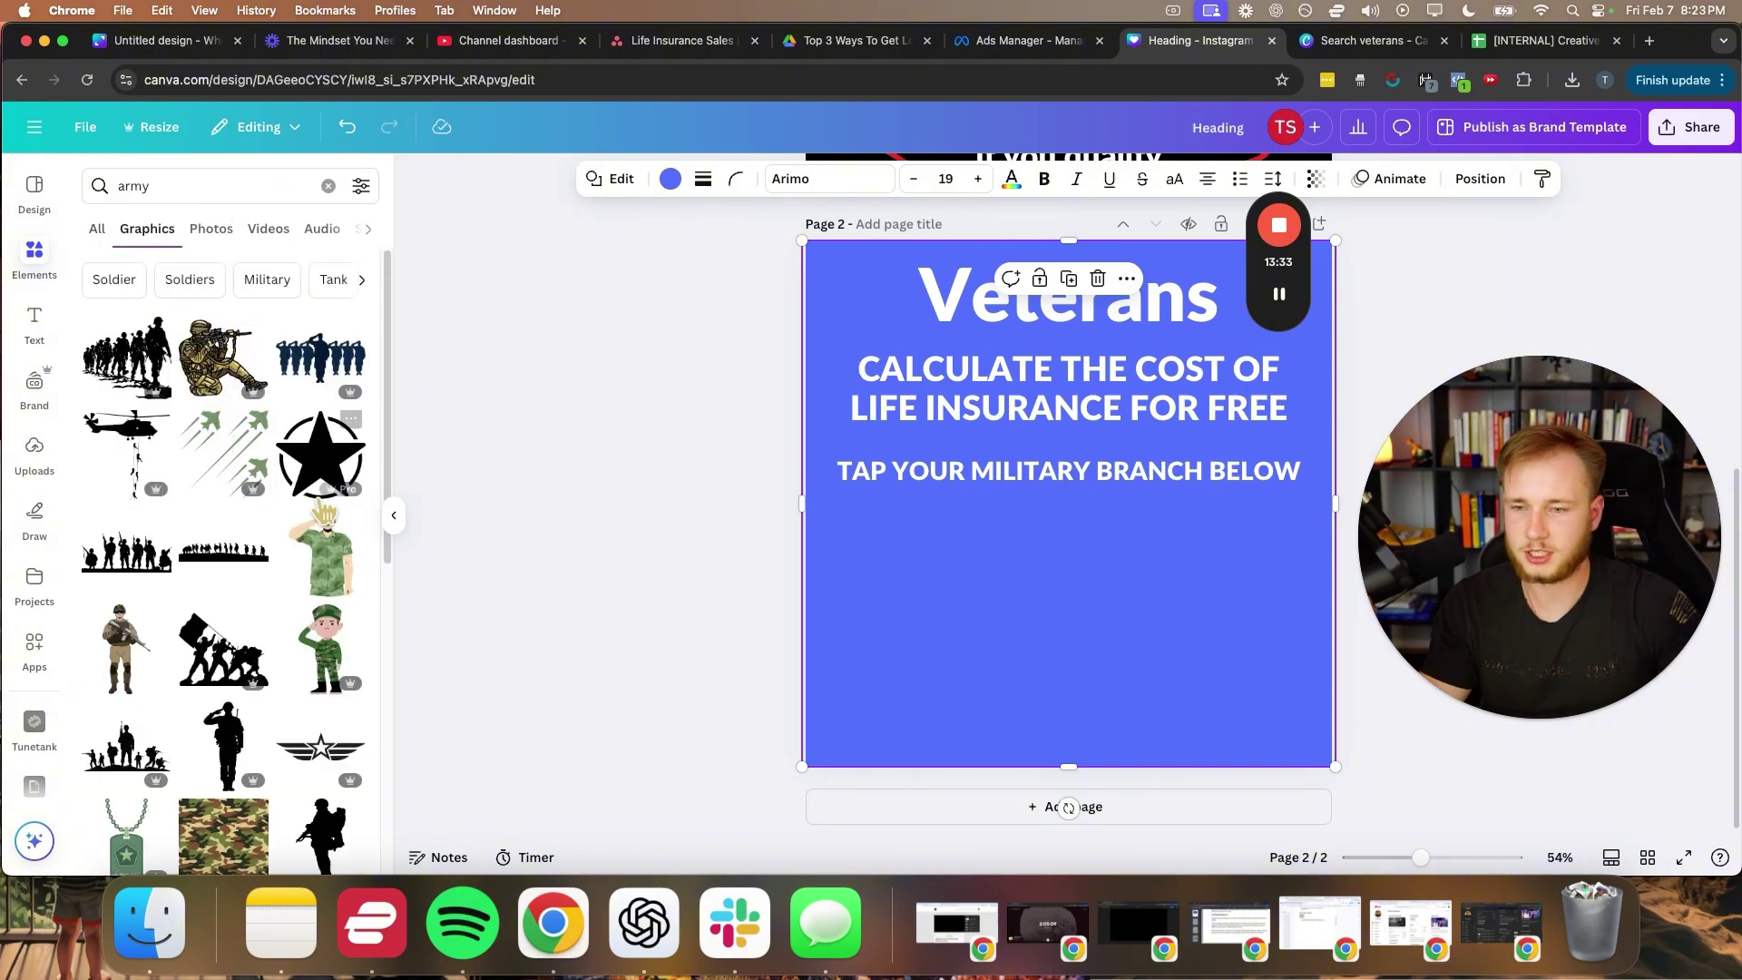
click(325, 578)
drag(1105, 558, 954, 692)
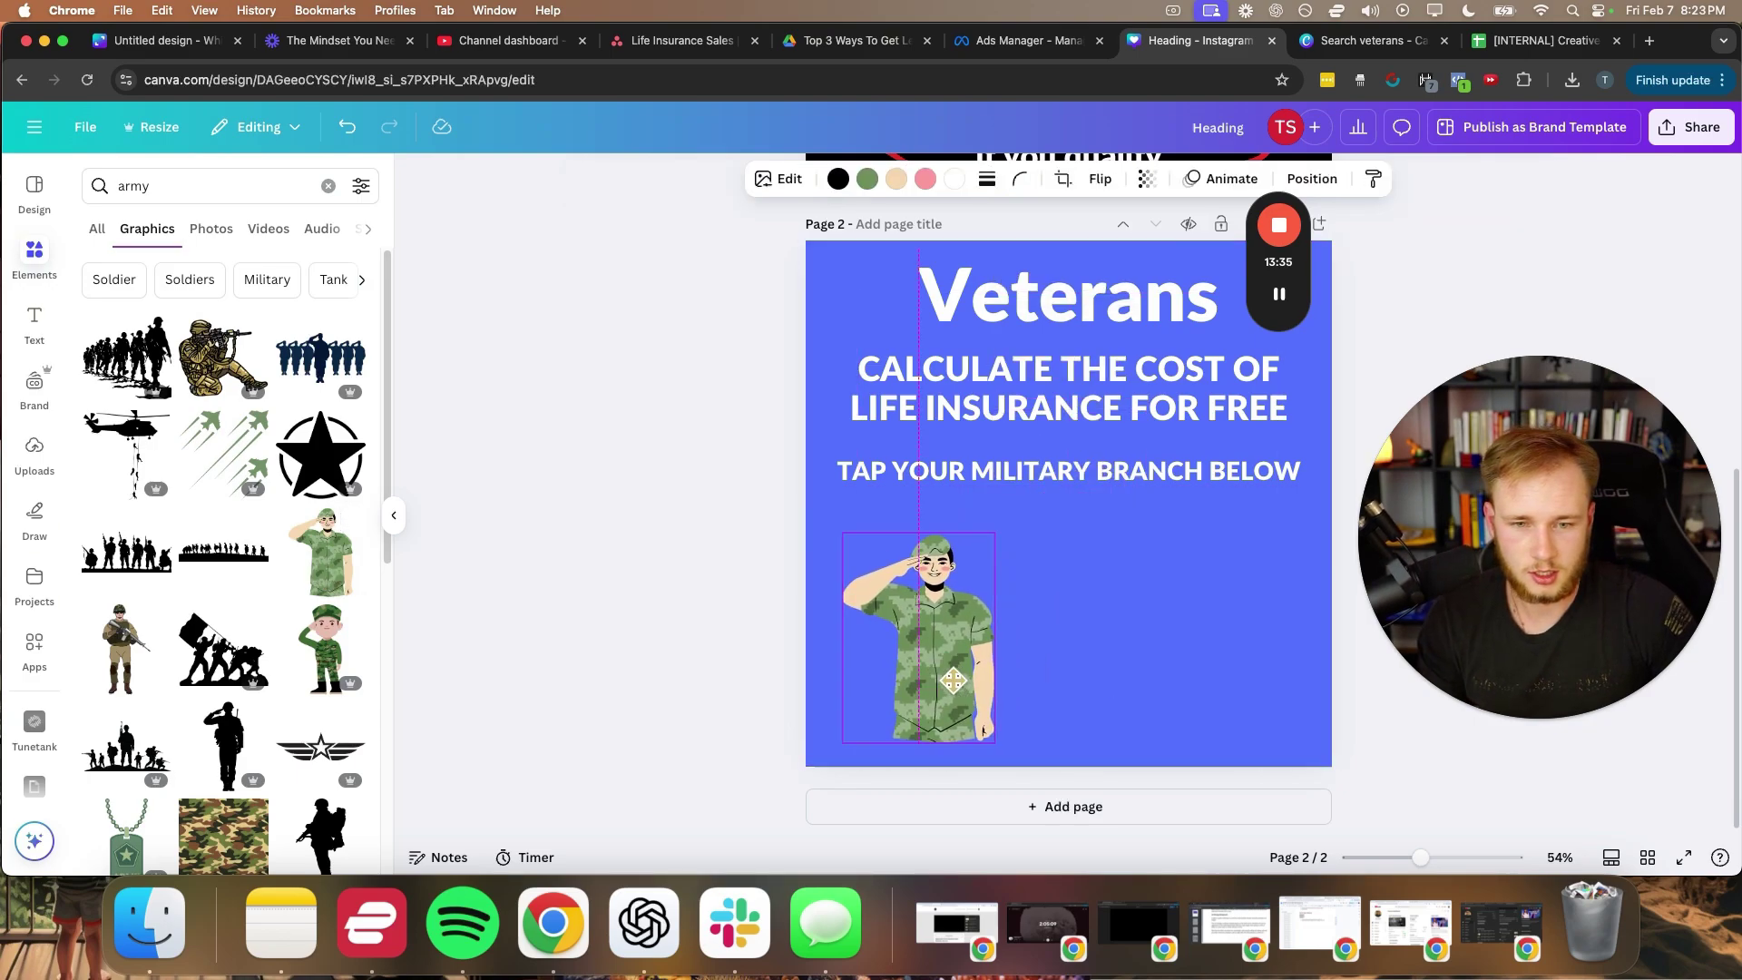
drag(991, 535, 883, 609)
- Search for 'navy' and add a resized warships graphic under the heading
double_click(176, 186)
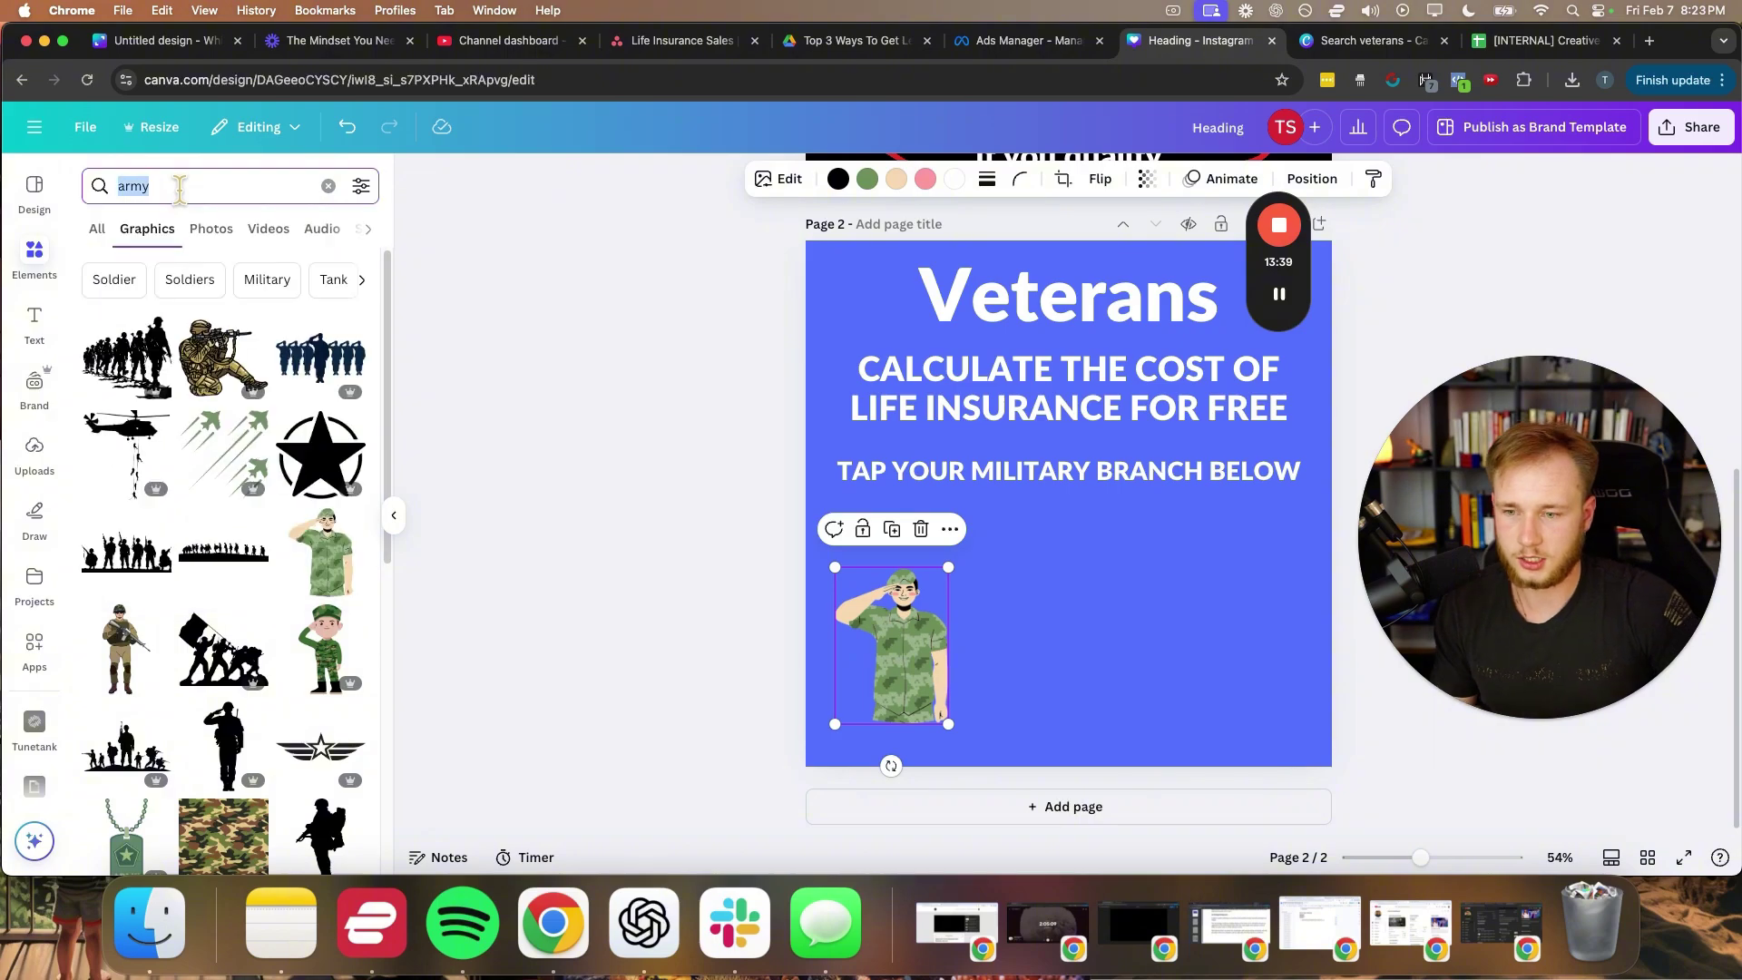
text(navy)
key(Return)
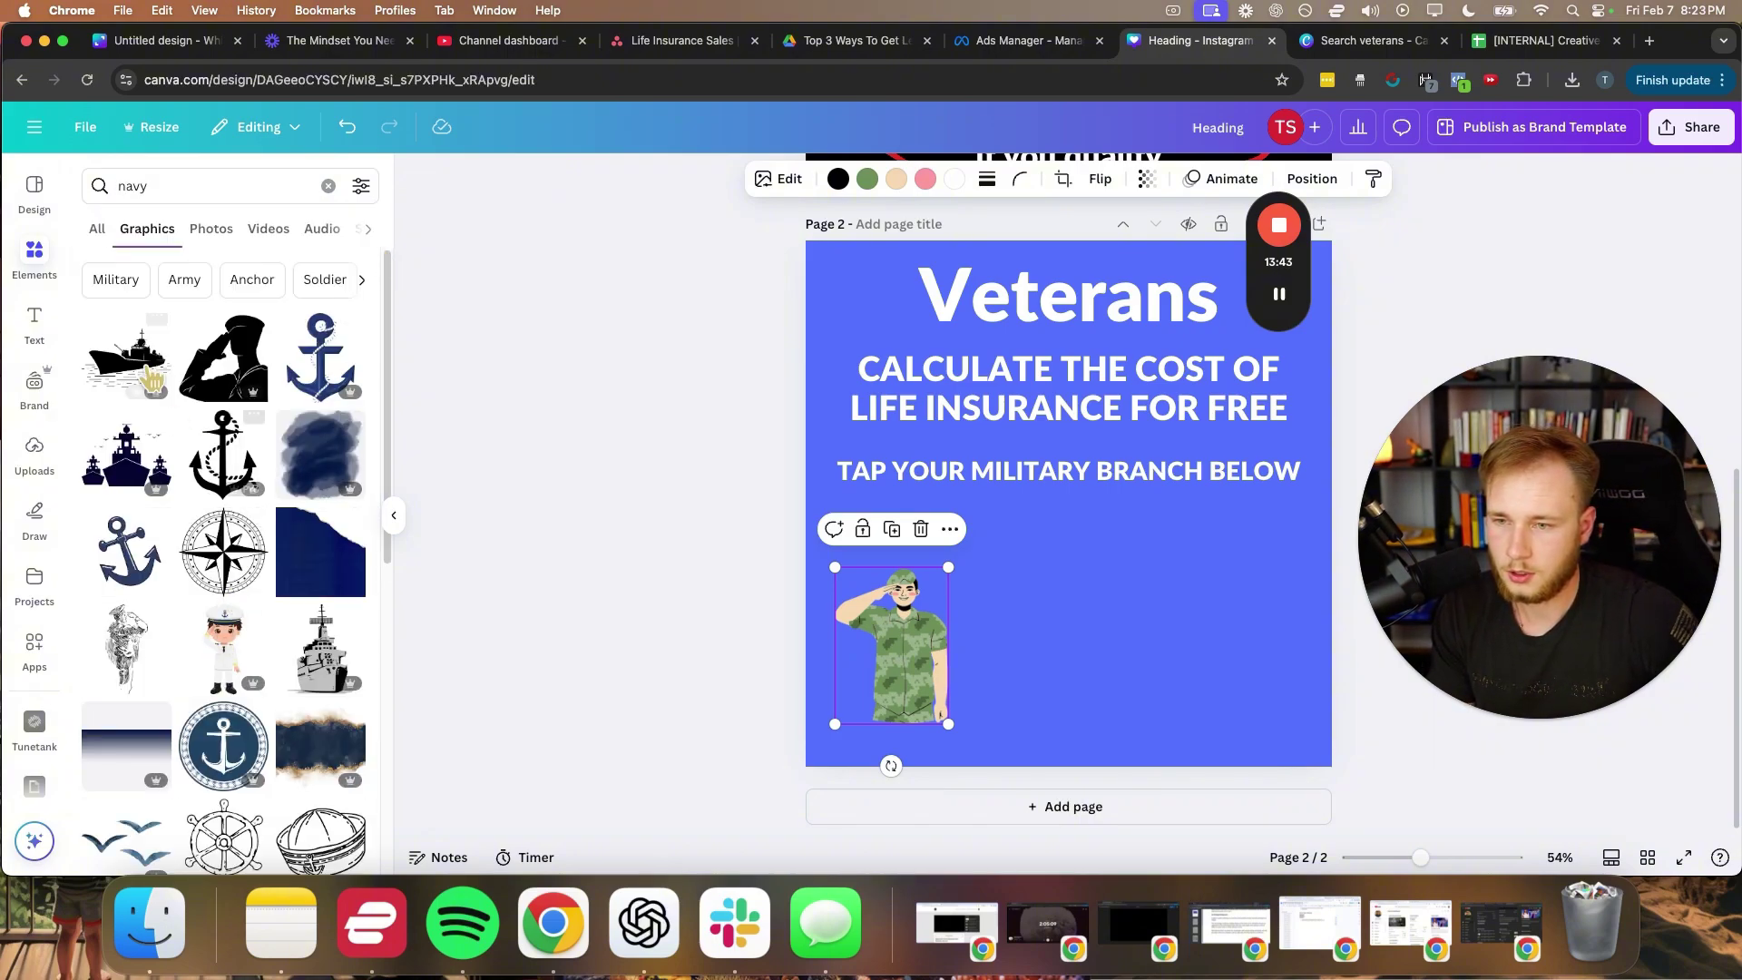
scroll(182, 417, down, 3)
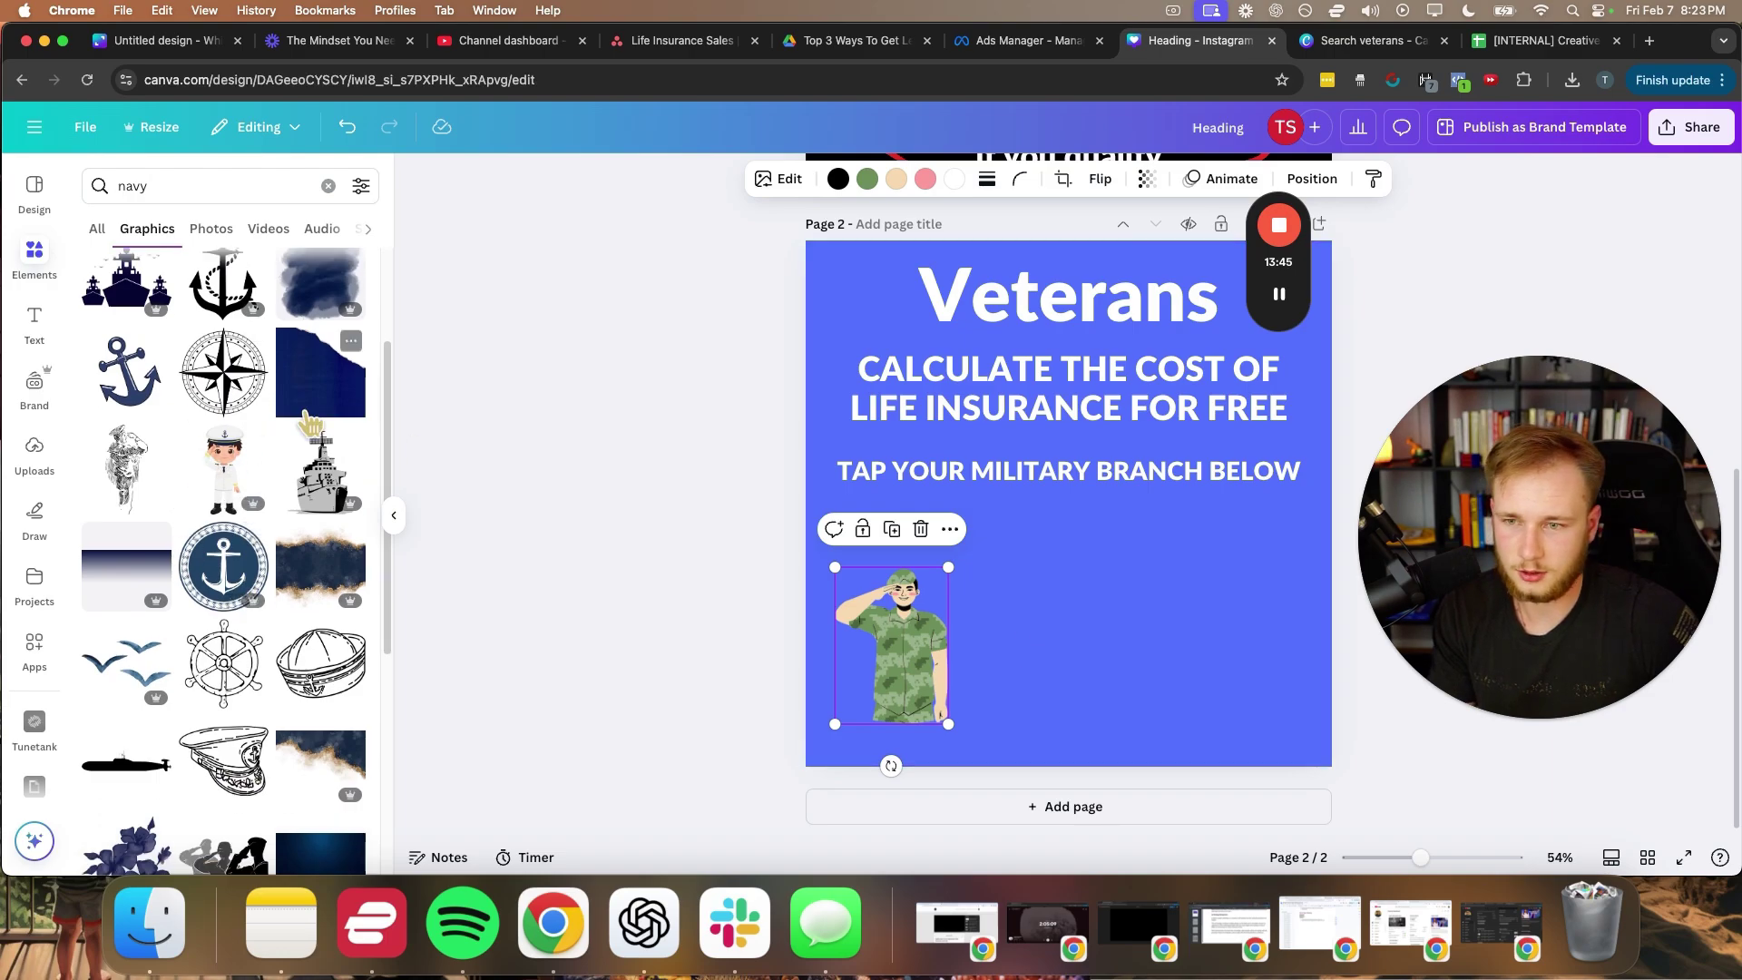
scroll(311, 420, up, 2)
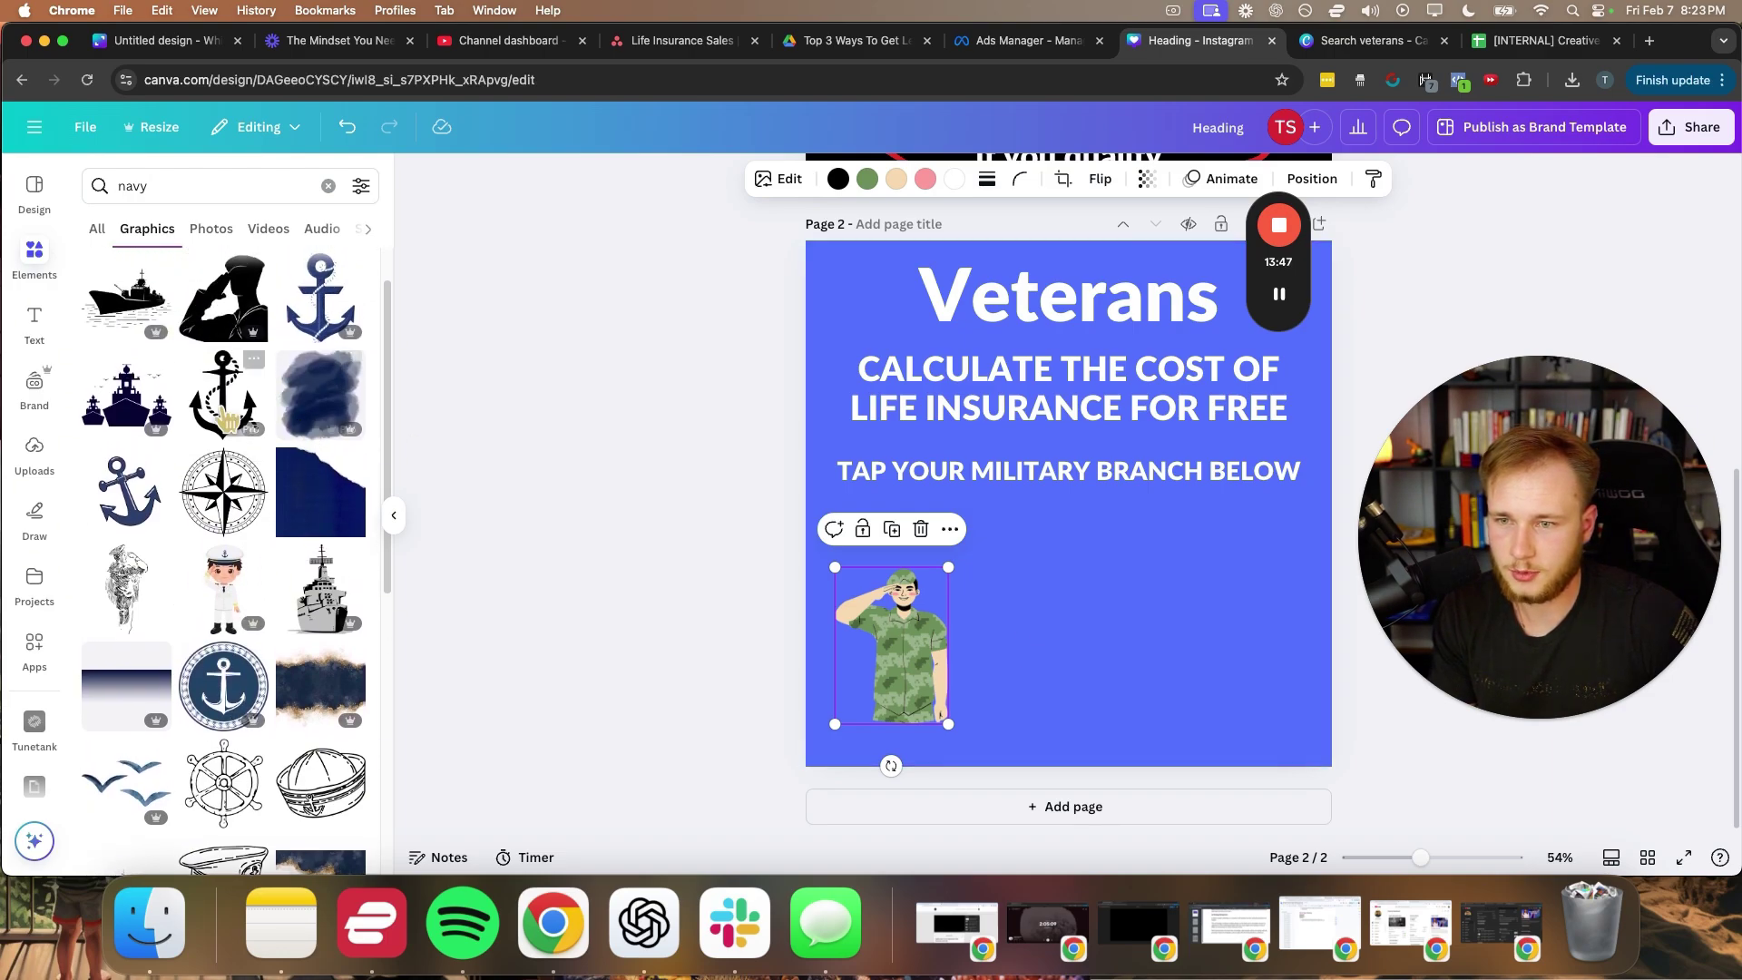
drag(139, 426, 1162, 663)
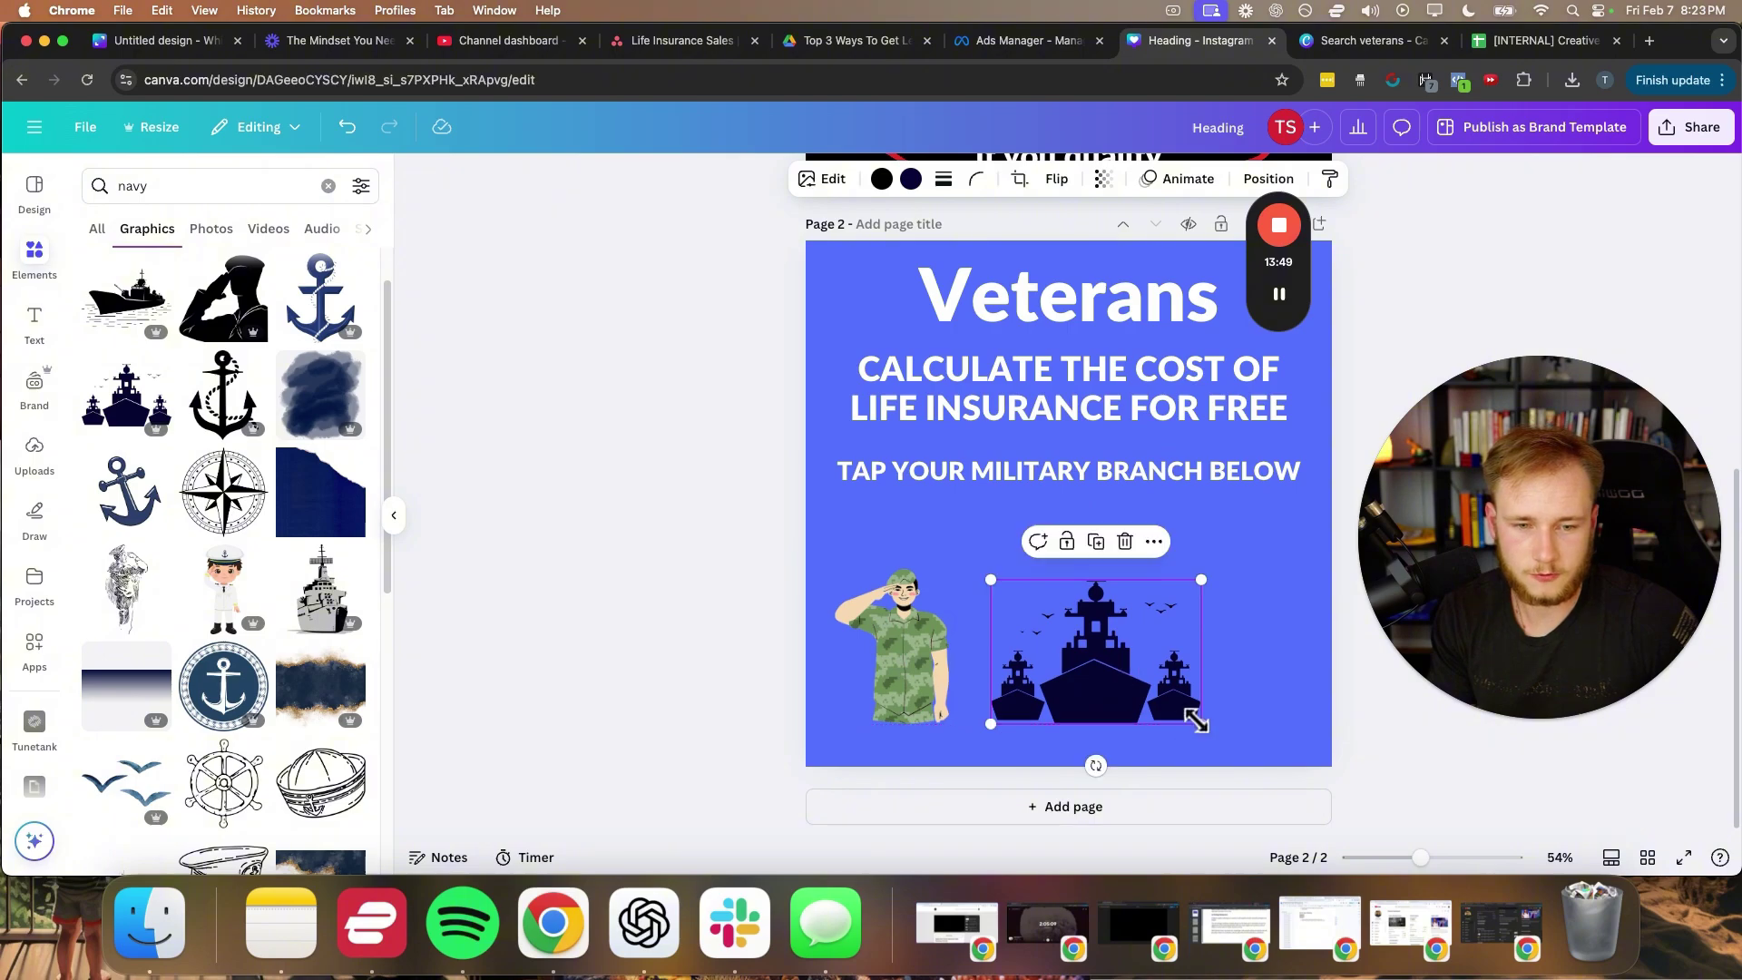
drag(1199, 723, 1140, 690)
drag(1083, 666, 1046, 592)
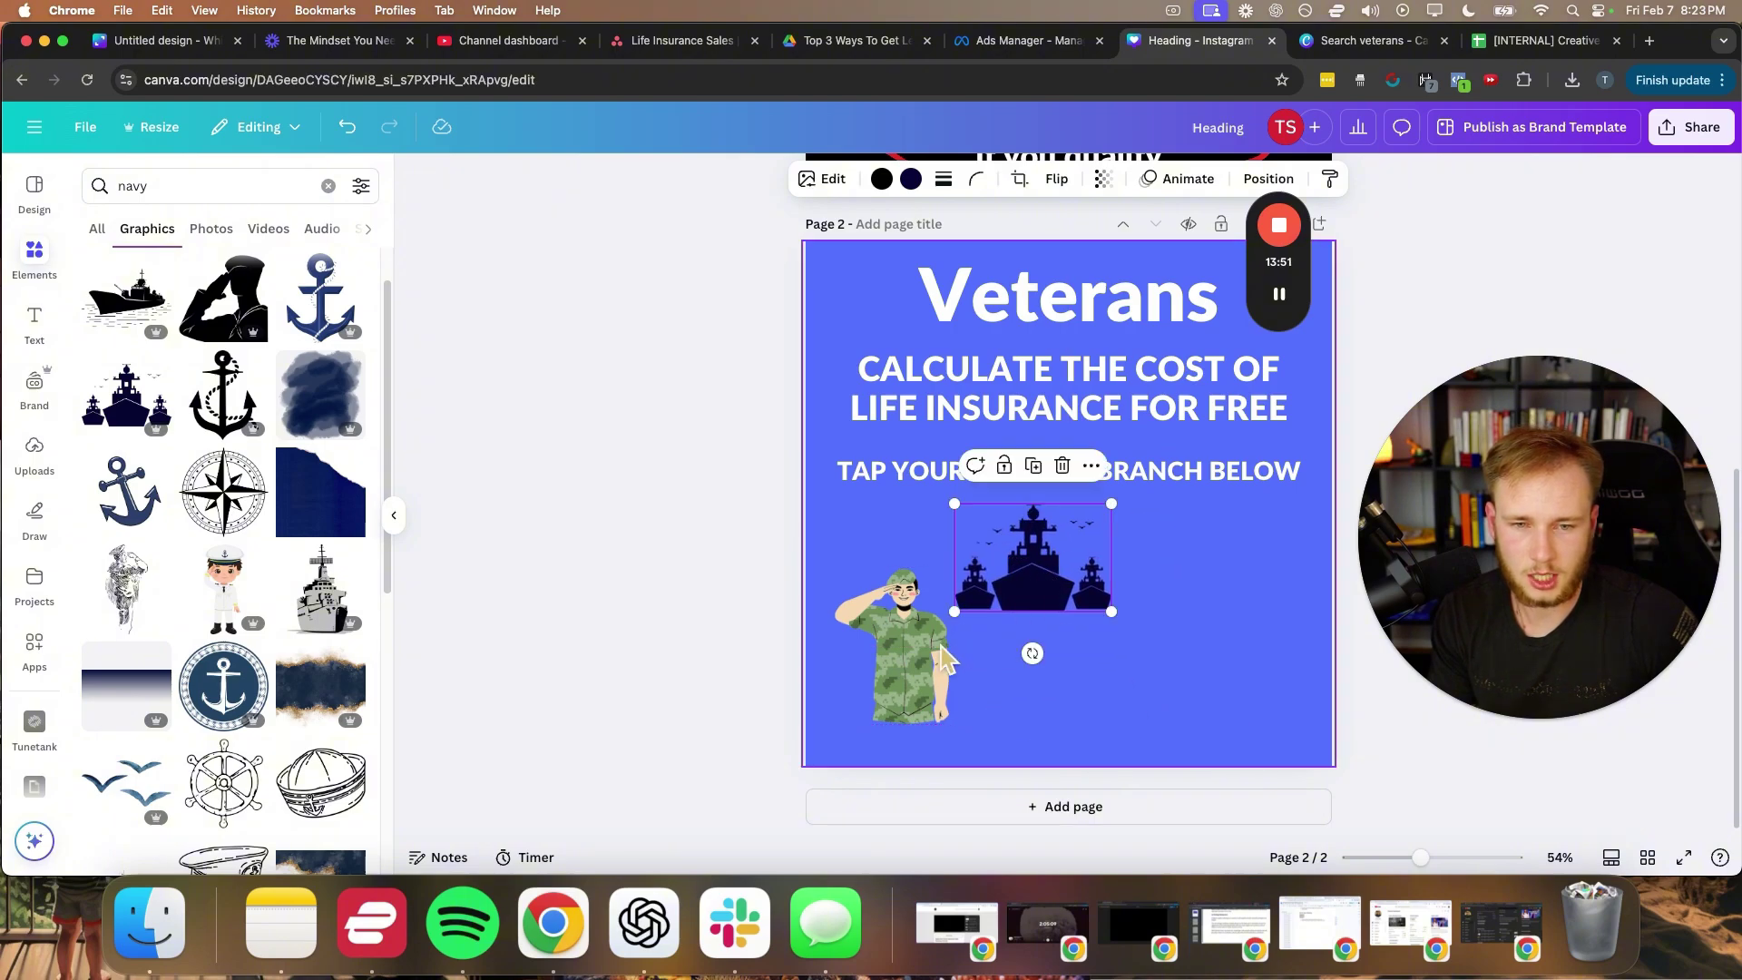
- Search for 'marines' and add a goggled soldier graphic at the page's right
text(marines)
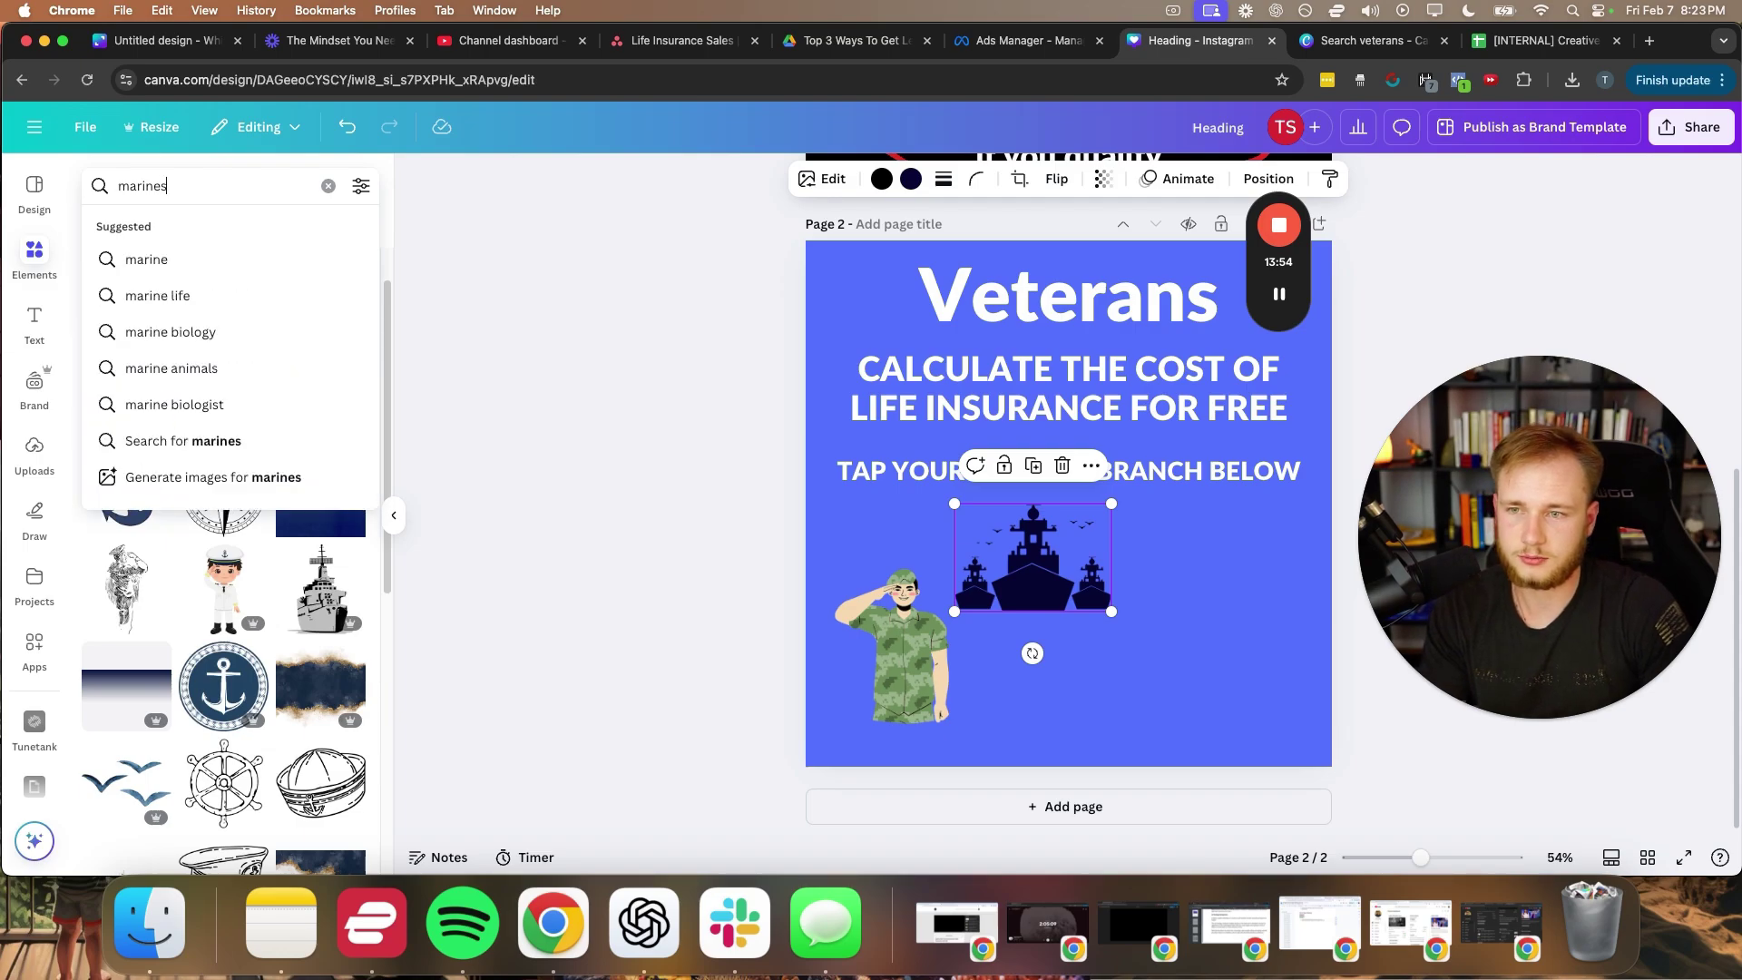
key(Return)
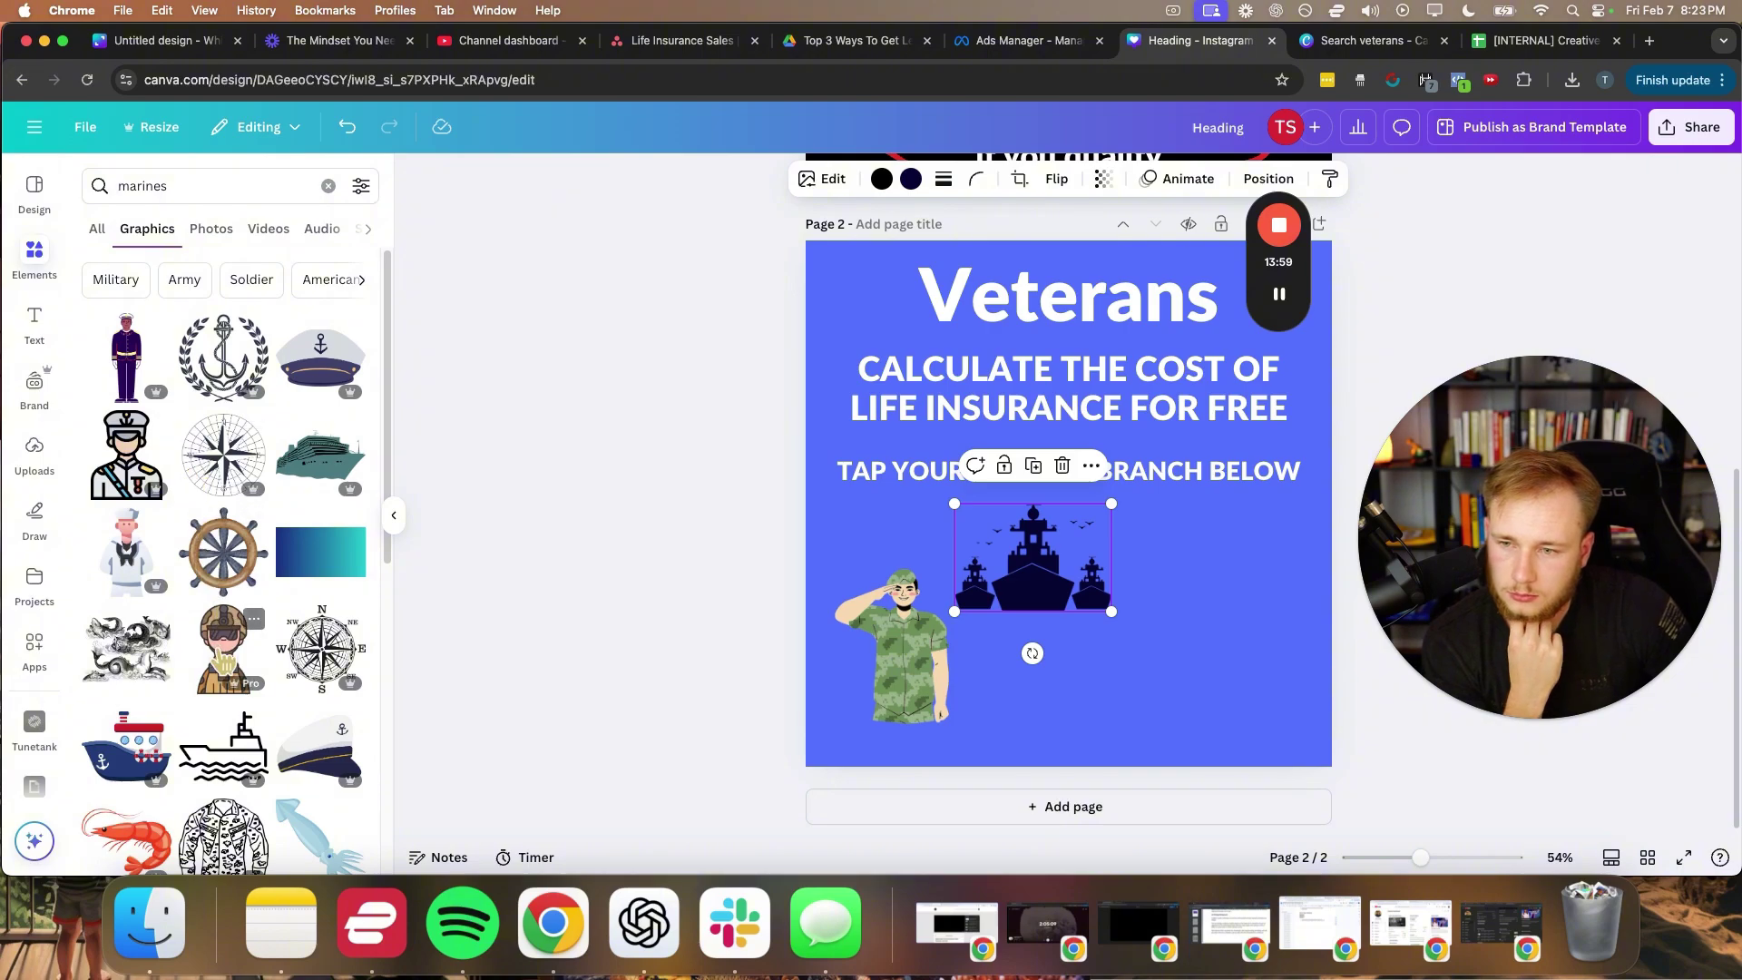
scroll(219, 546, down, 1)
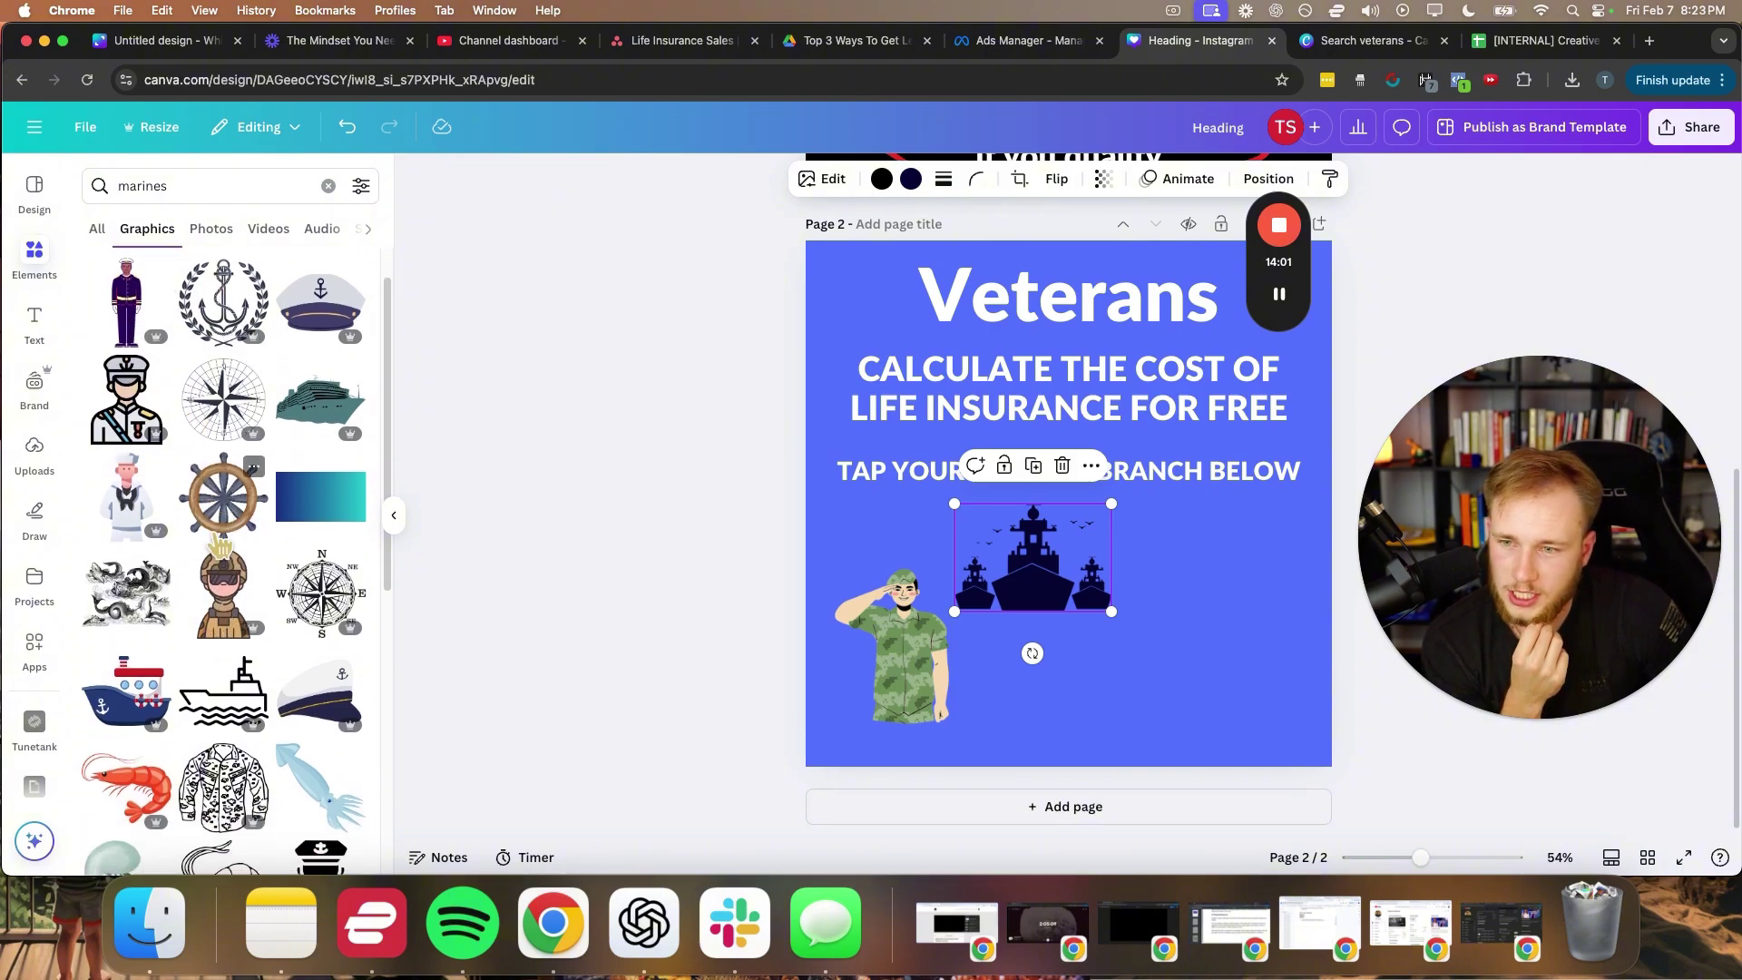
drag(234, 620, 1216, 651)
- Search Elements graphics for 'airforce'
click(145, 186)
double_click(146, 186)
text(a)
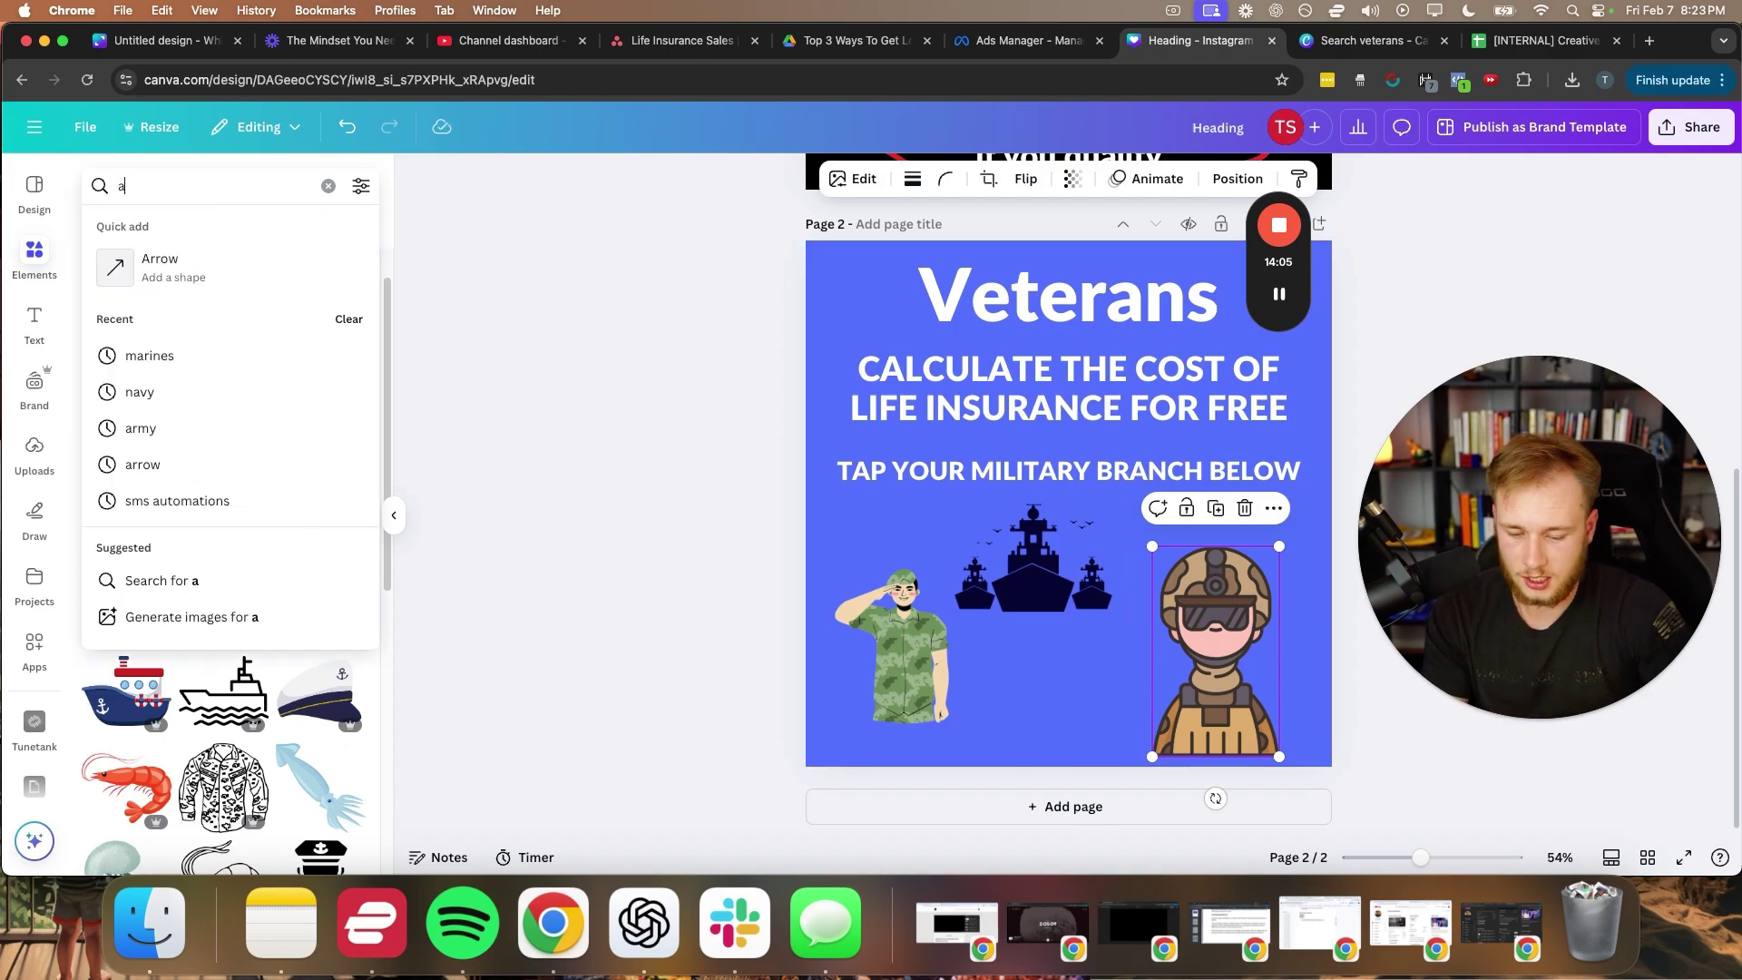
text(irforce)
key(Return)
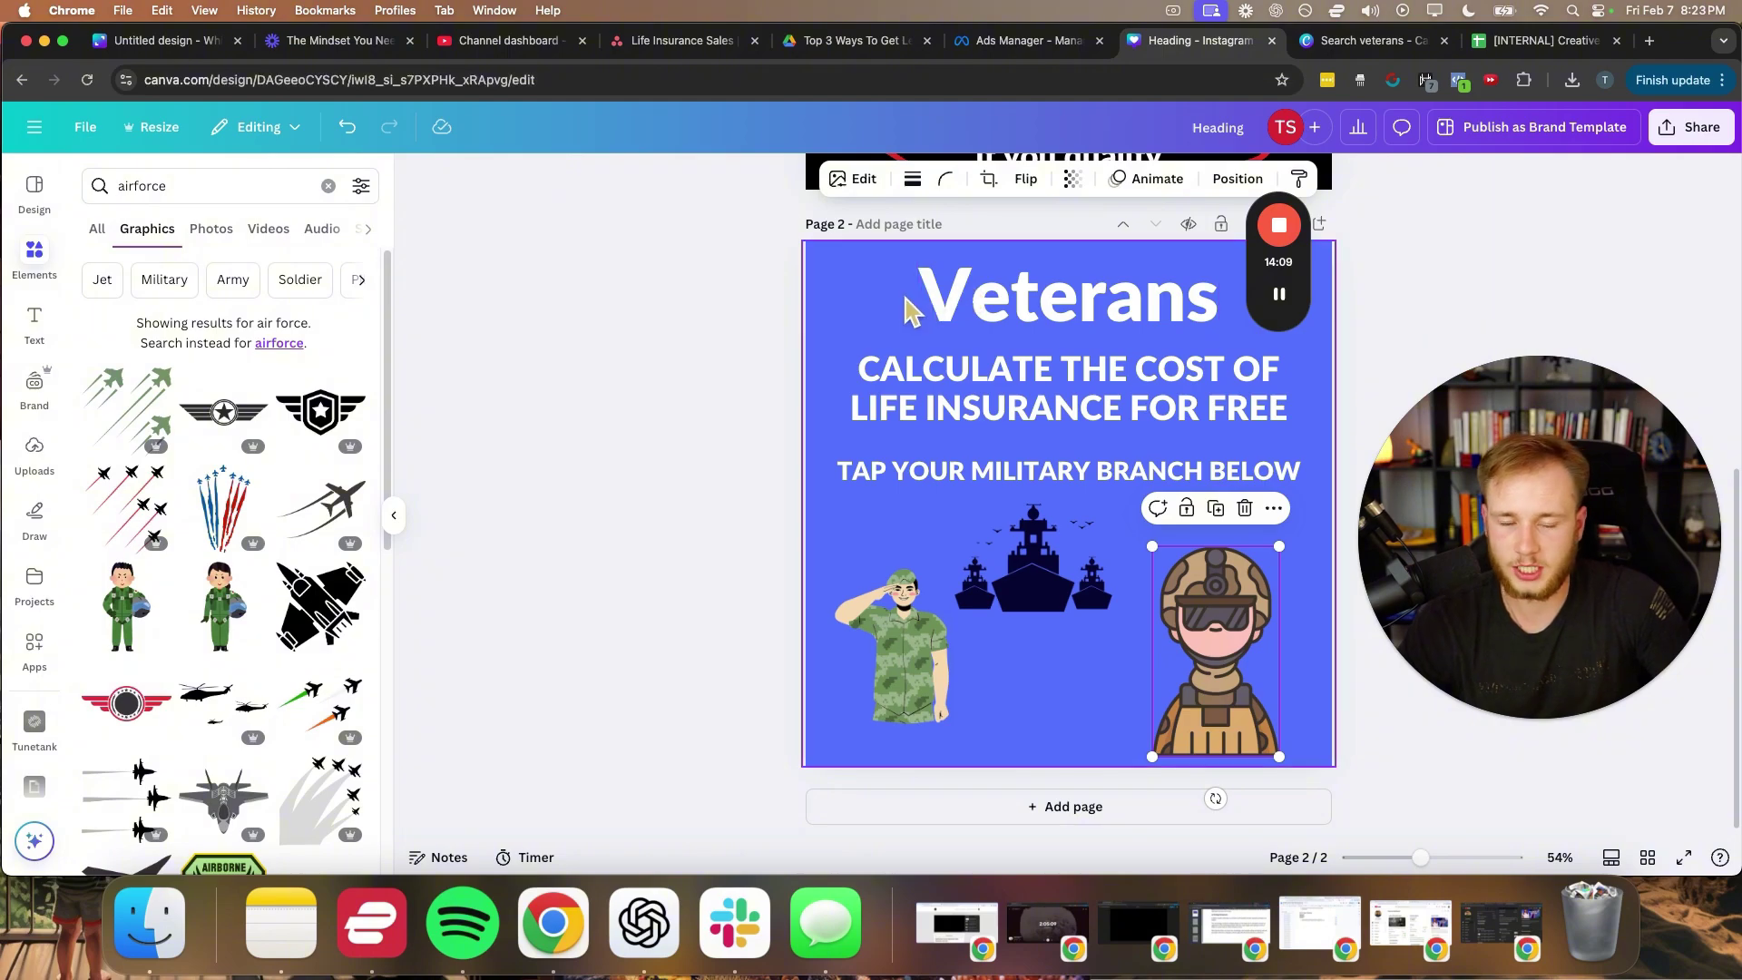
mouse_move(1297, 349)
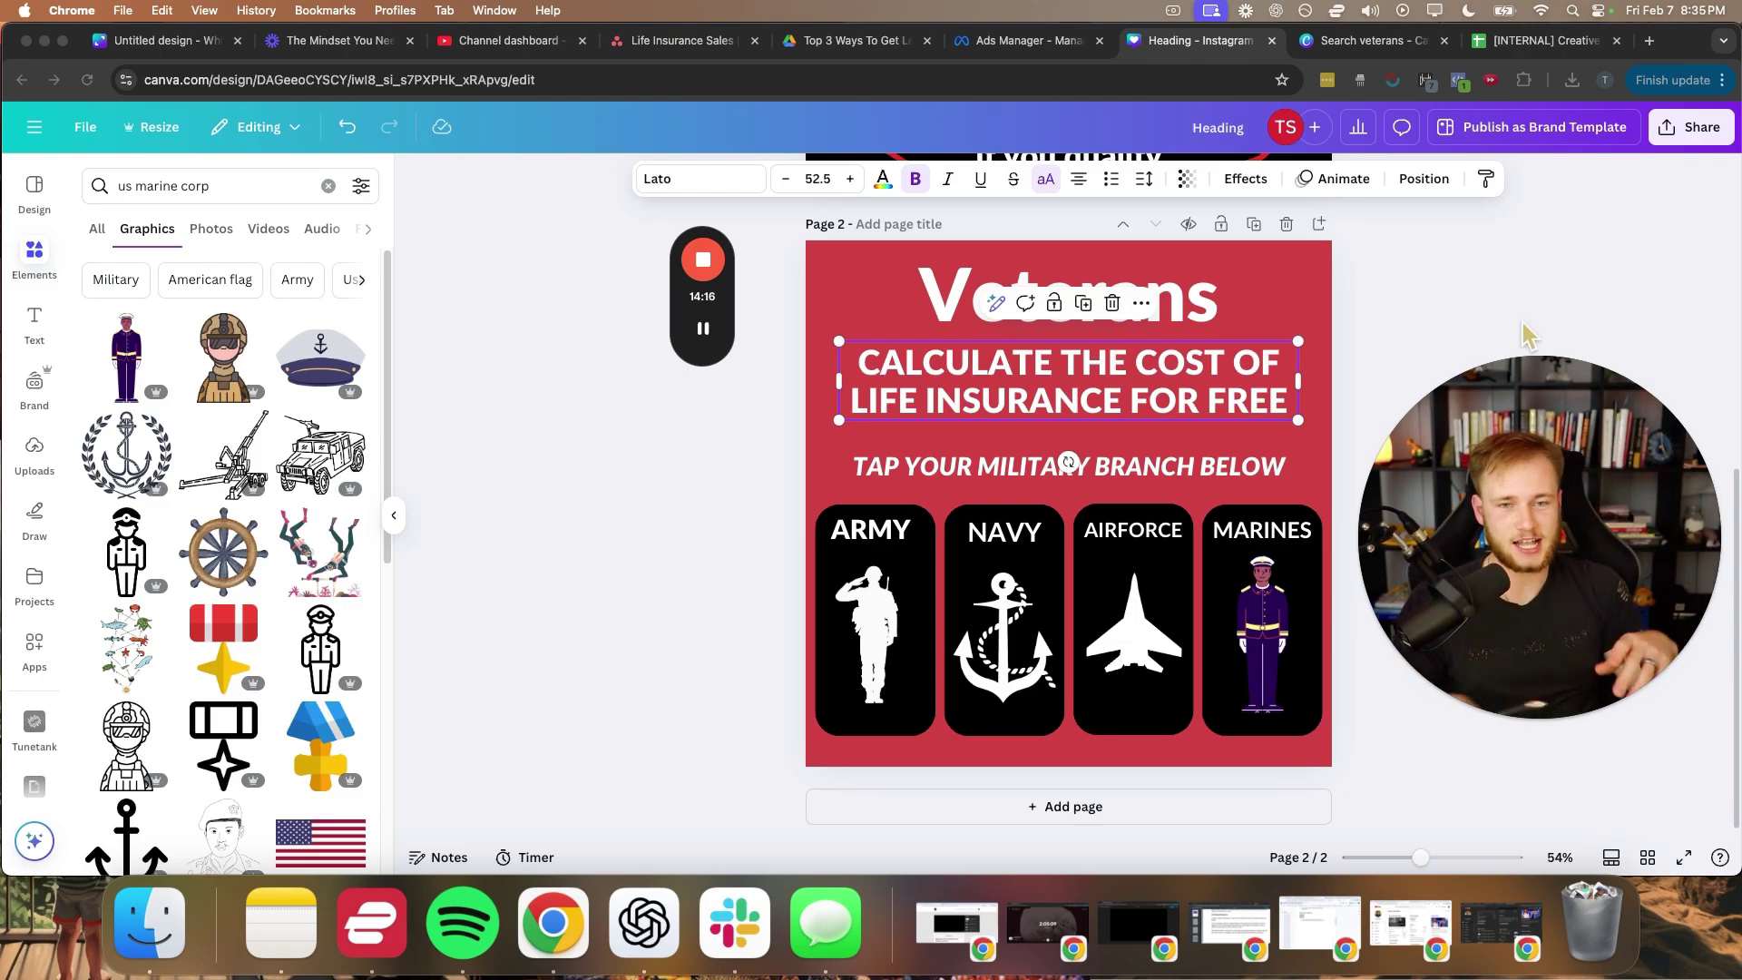
- Check the cost headline and tap-line text boxes, then hide the graphics side panel
click(678, 535)
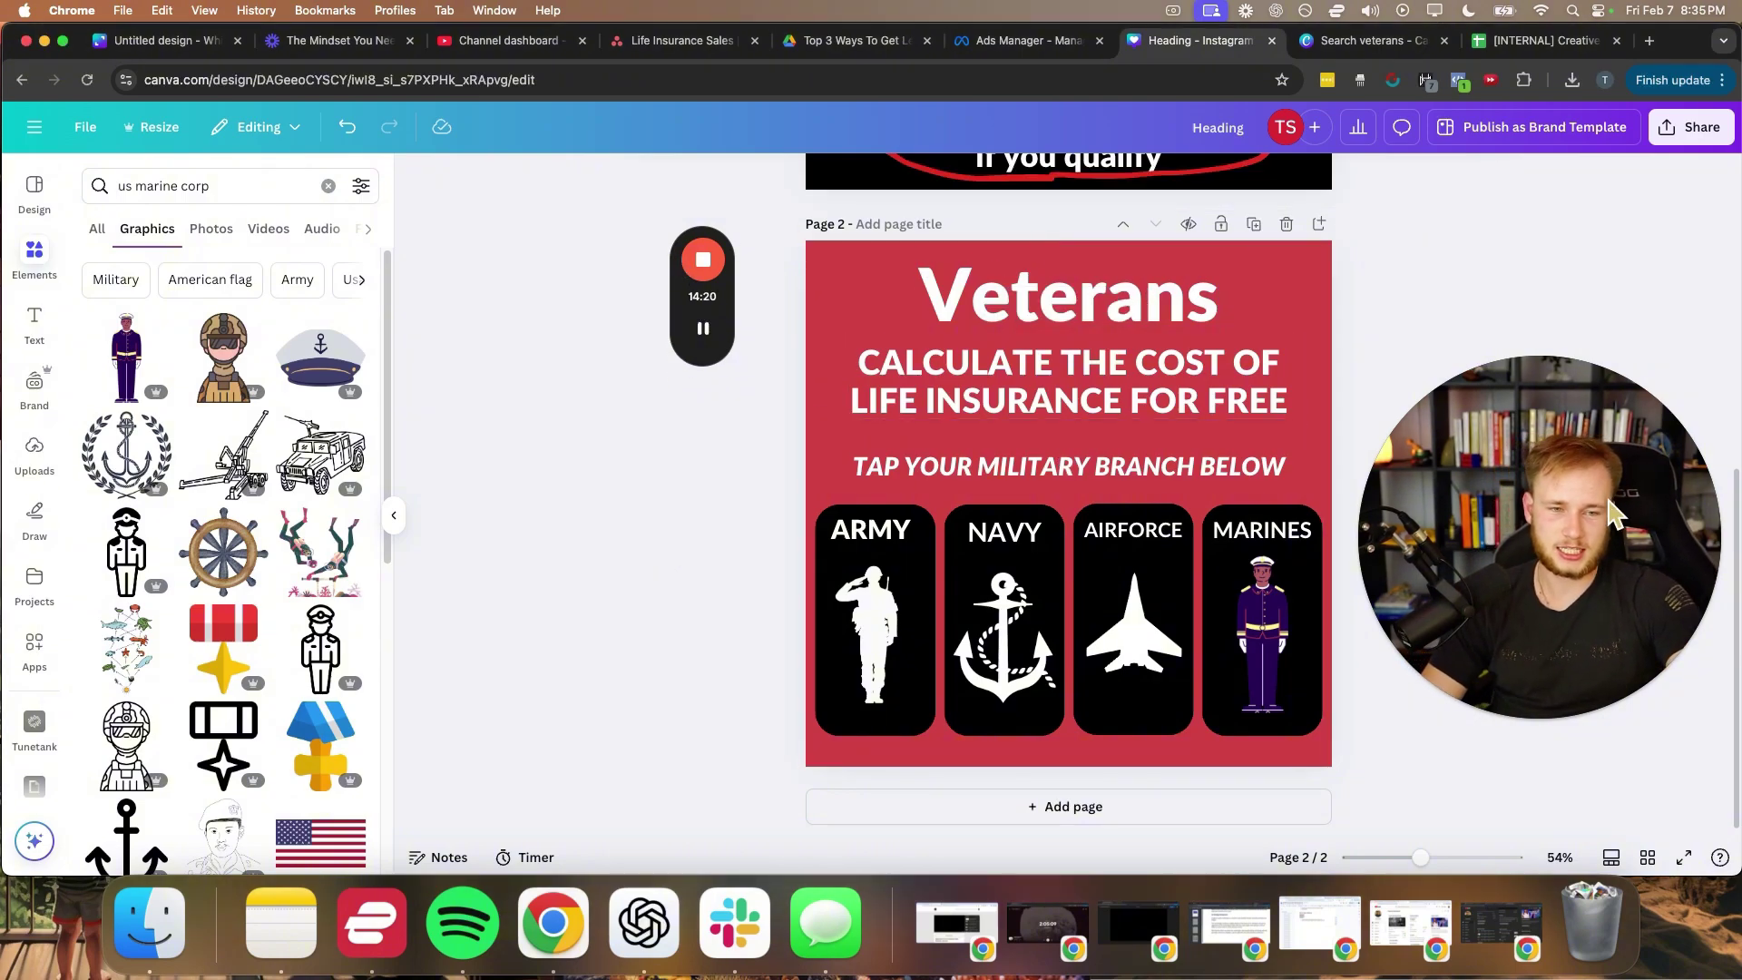
drag(1611, 513, 1611, 497)
click(948, 302)
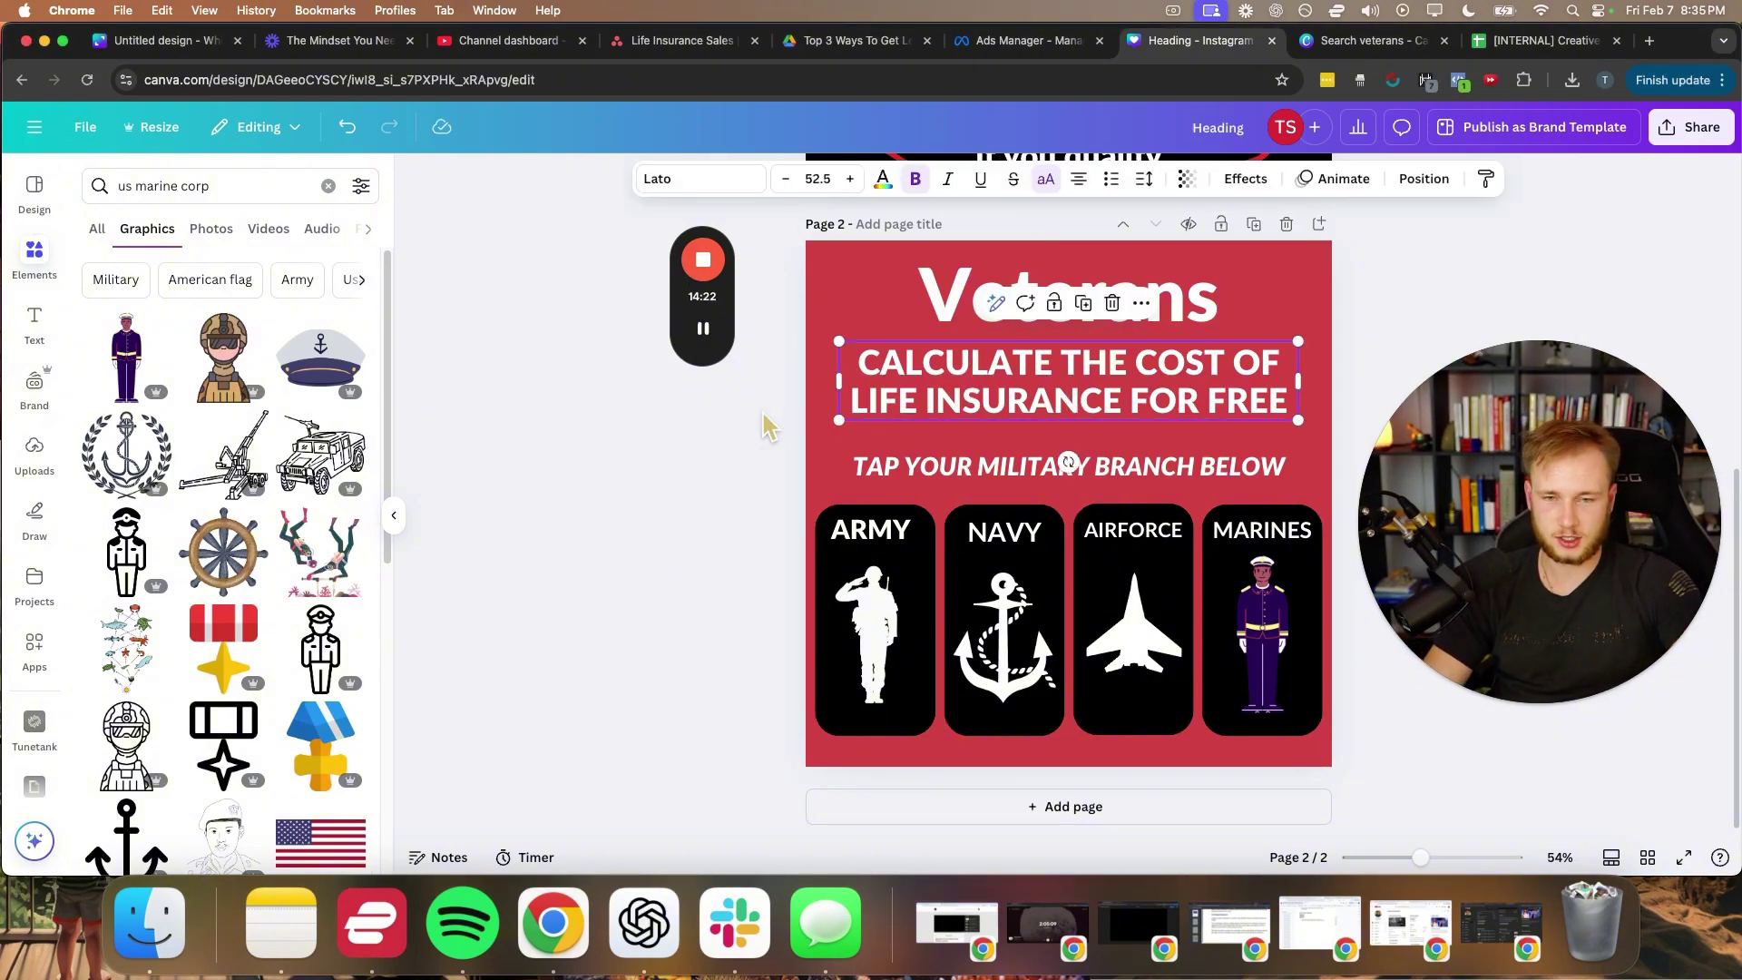
click(737, 459)
click(948, 487)
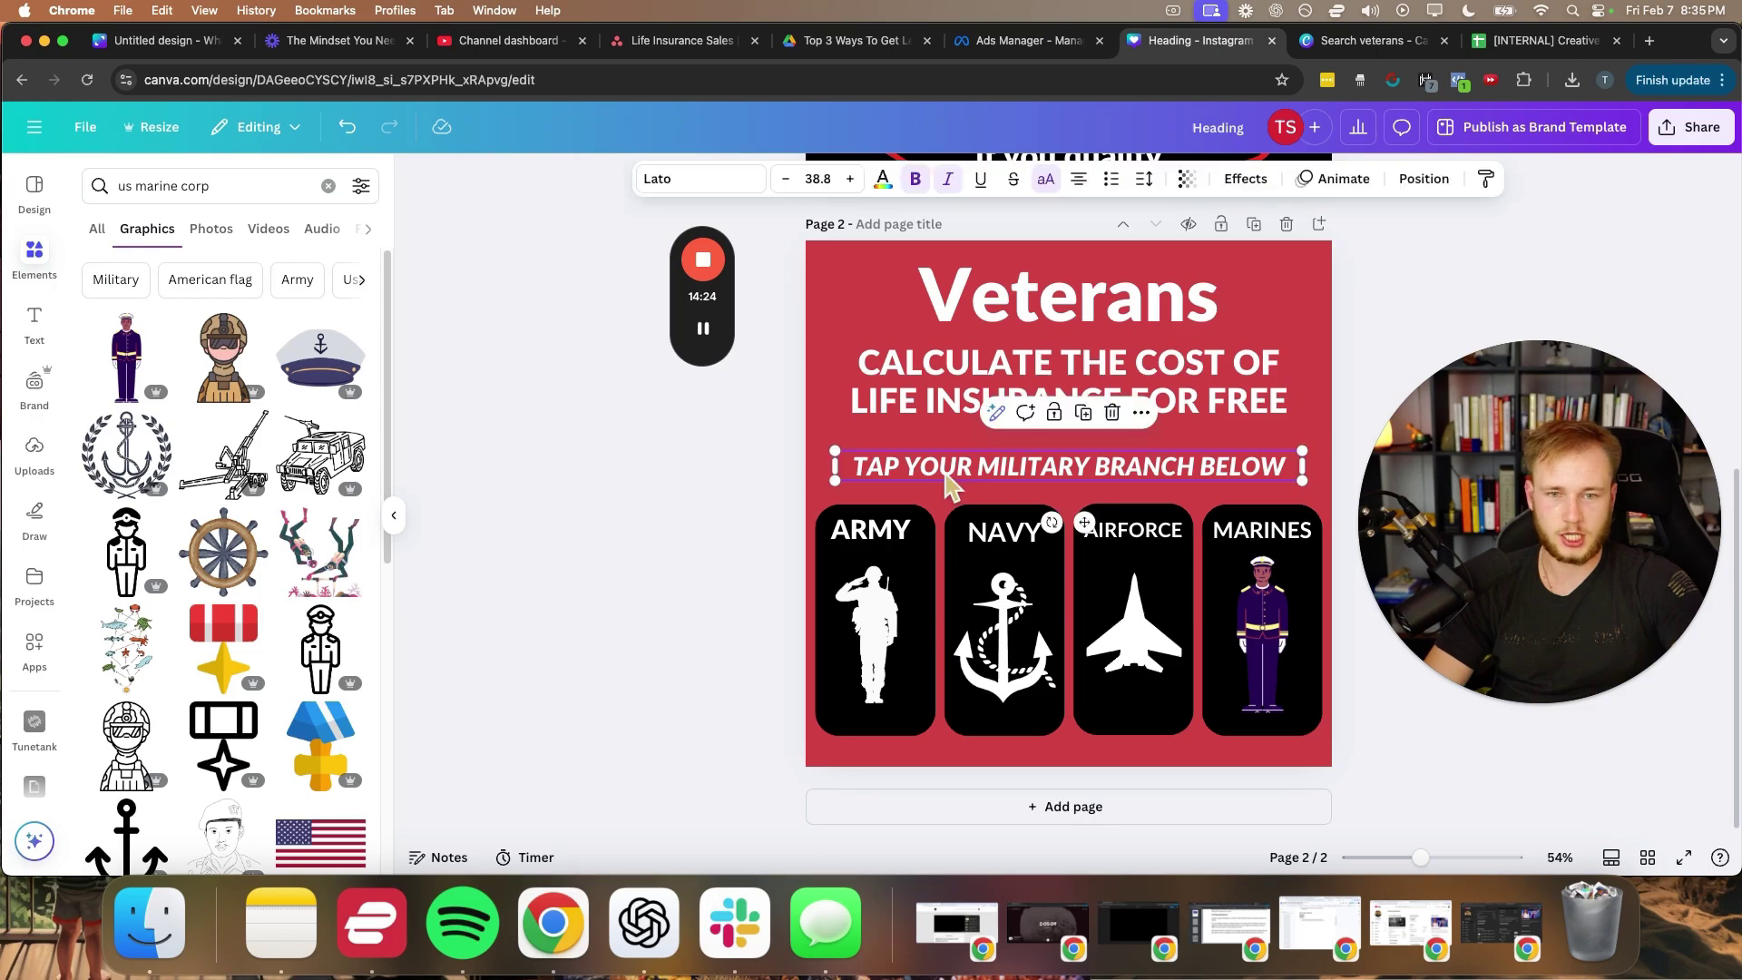
click(767, 542)
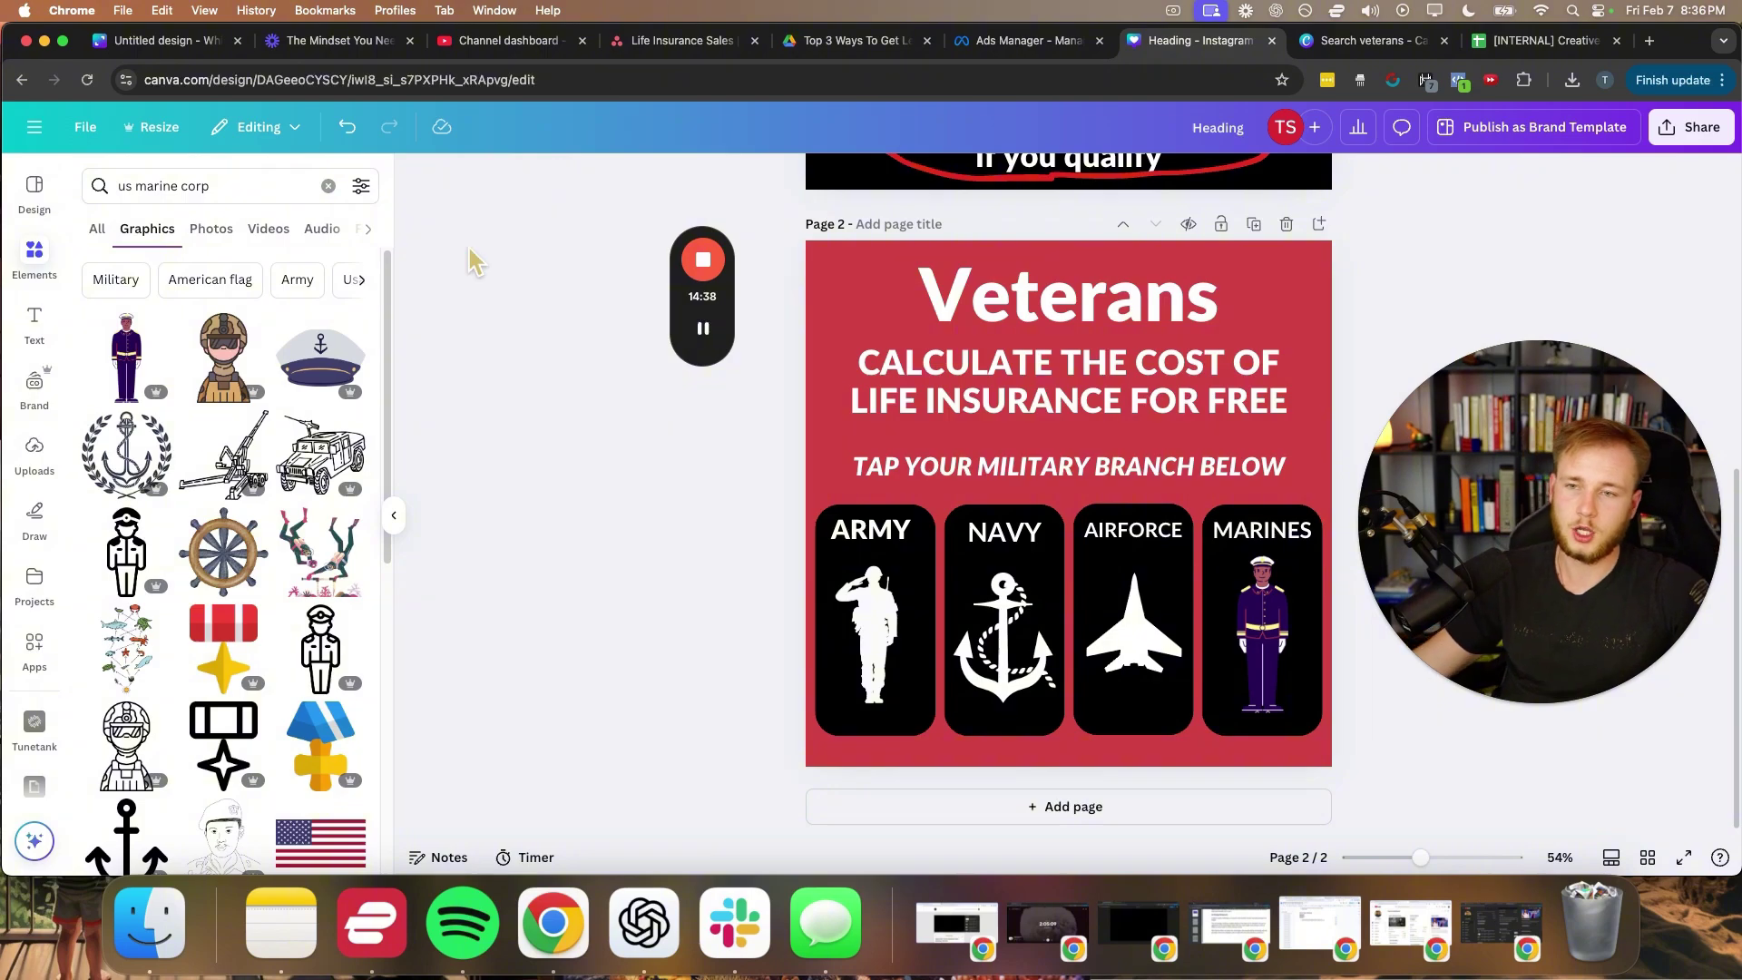
click(393, 533)
drag(711, 305, 463, 367)
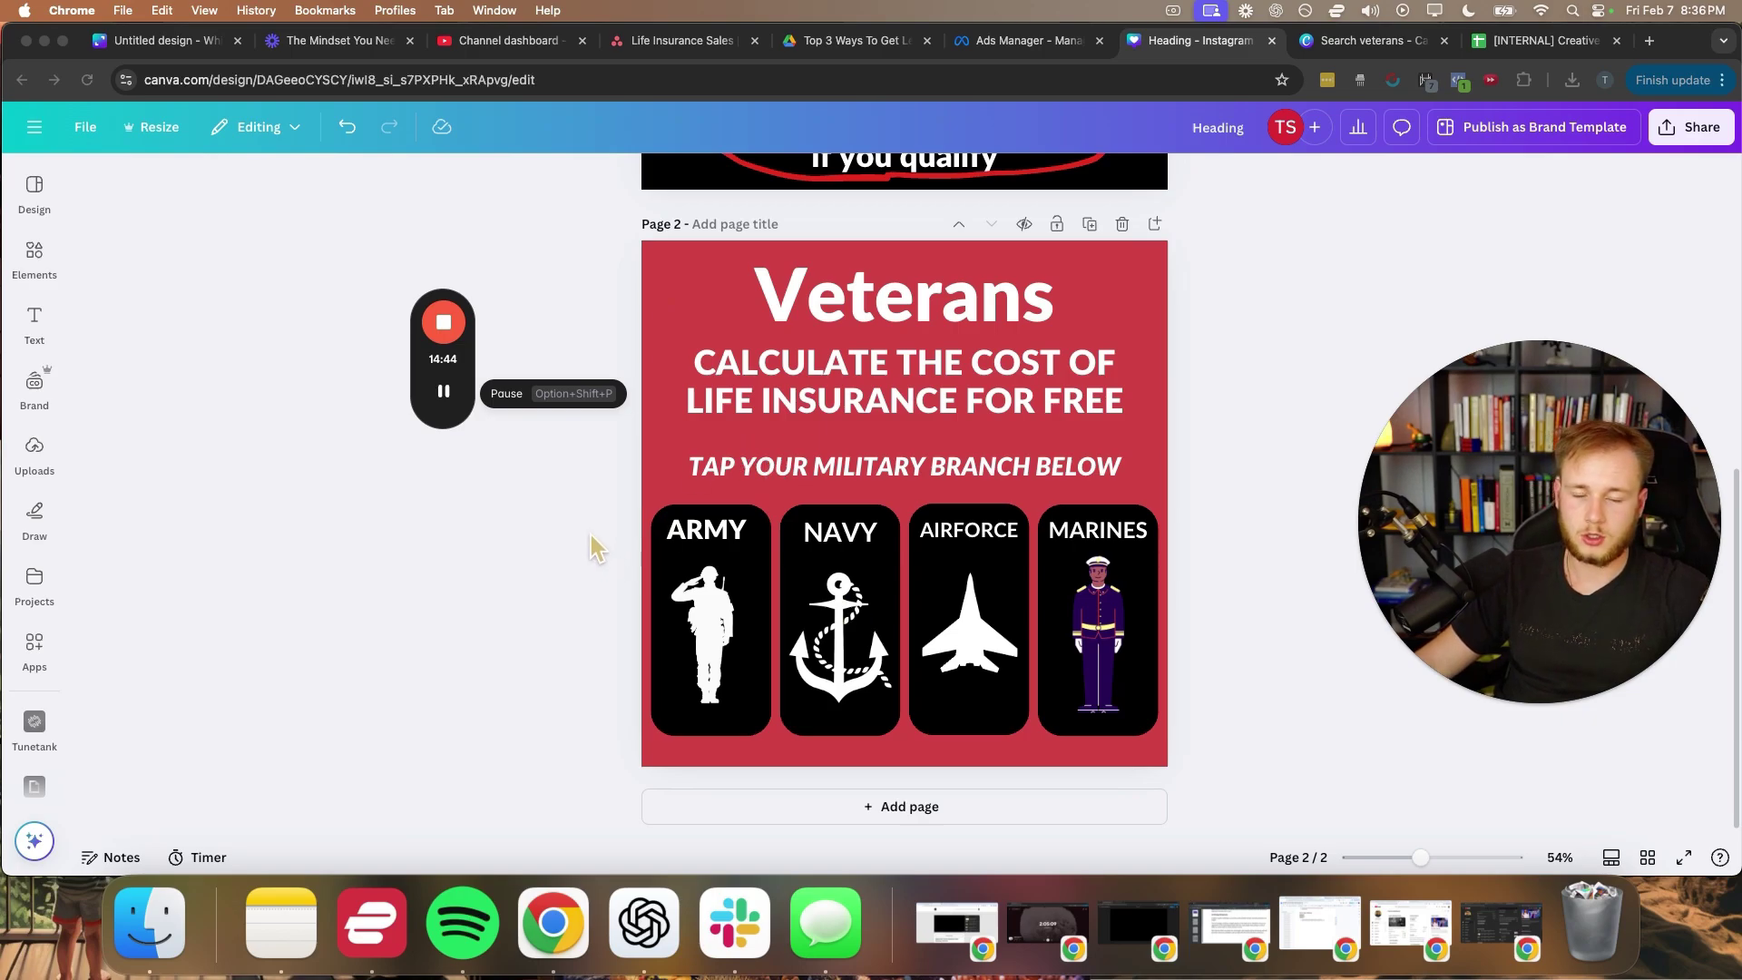
- Nudge the NAVY, AIRFORCE and MARINES labels slightly upward on their cards
click(843, 540)
drag(839, 533, 840, 529)
click(506, 566)
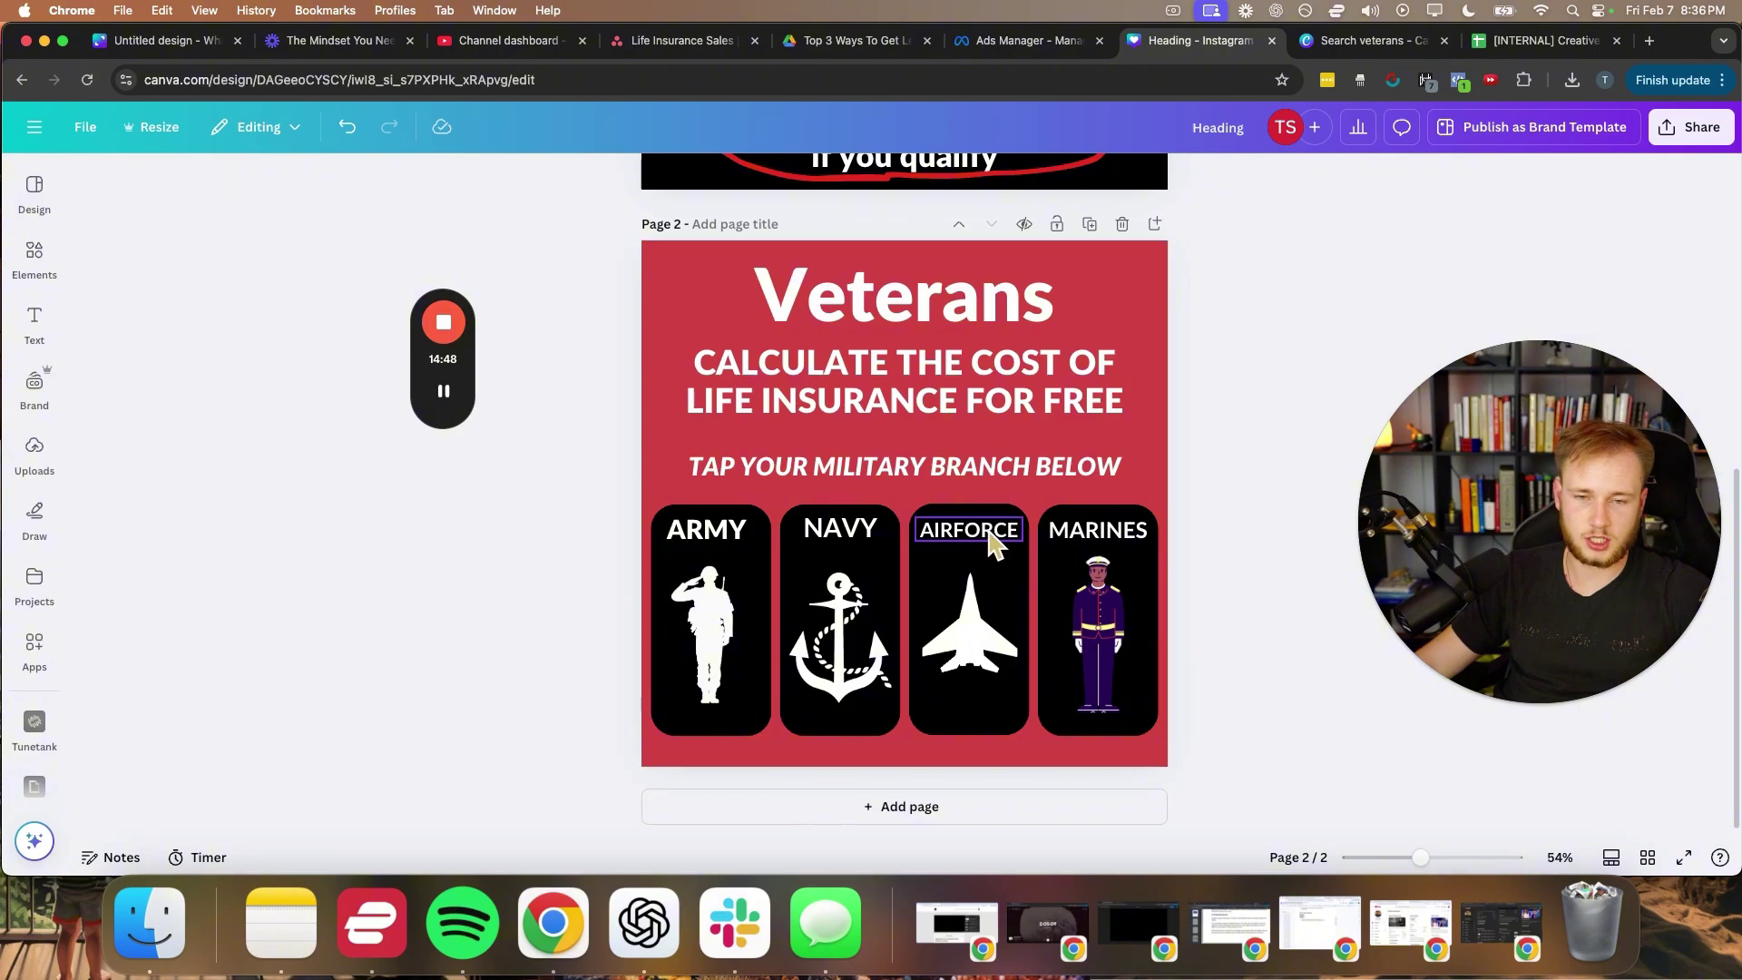
drag(989, 536, 989, 533)
click(1279, 475)
drag(1110, 547, 1116, 542)
click(1292, 481)
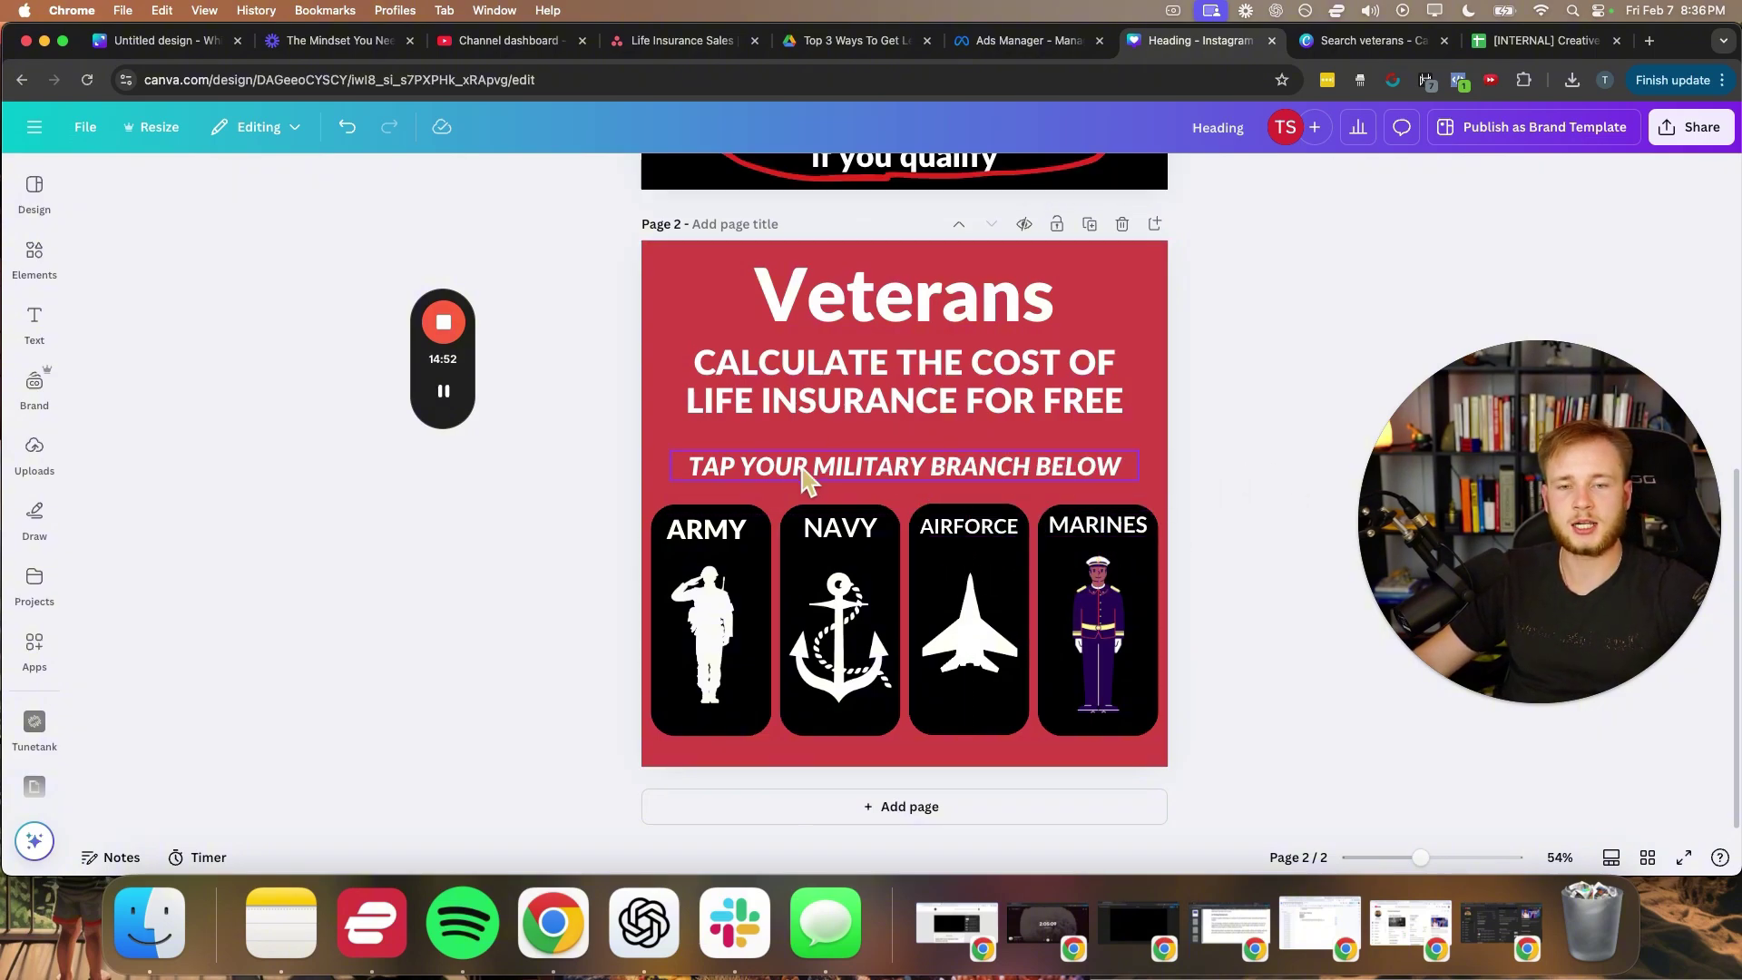
scroll(557, 426, up, 5)
scroll(576, 405, down, 5)
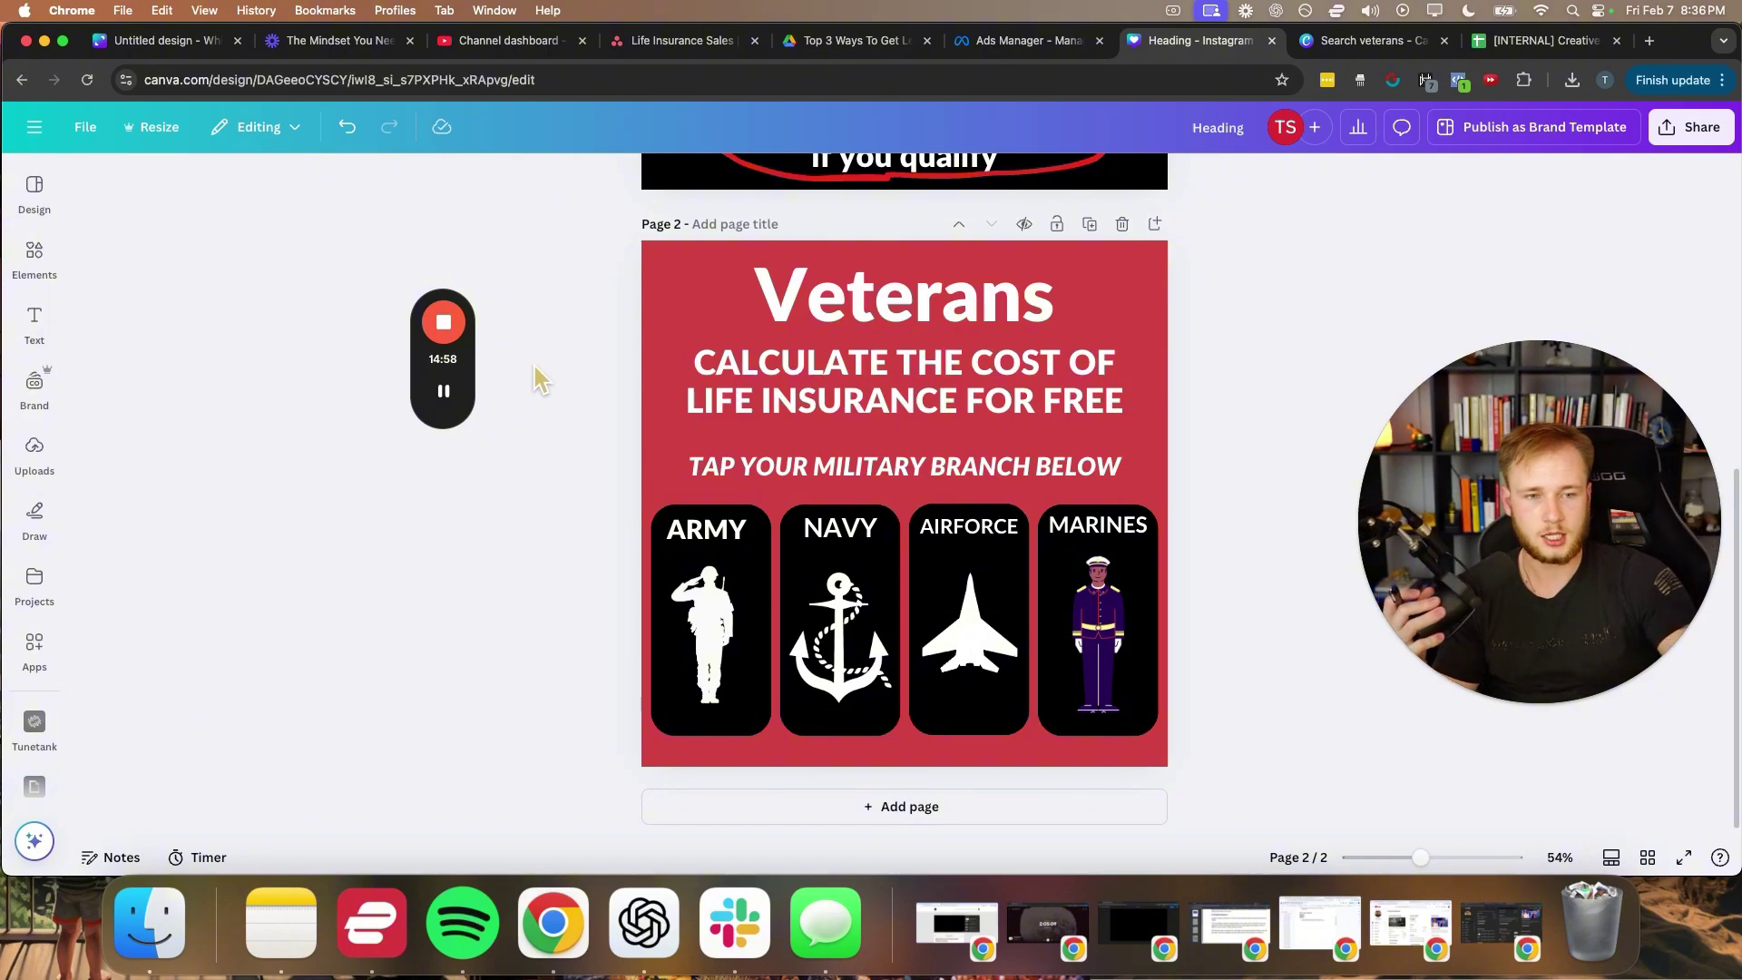
scroll(839, 467, up, 6)
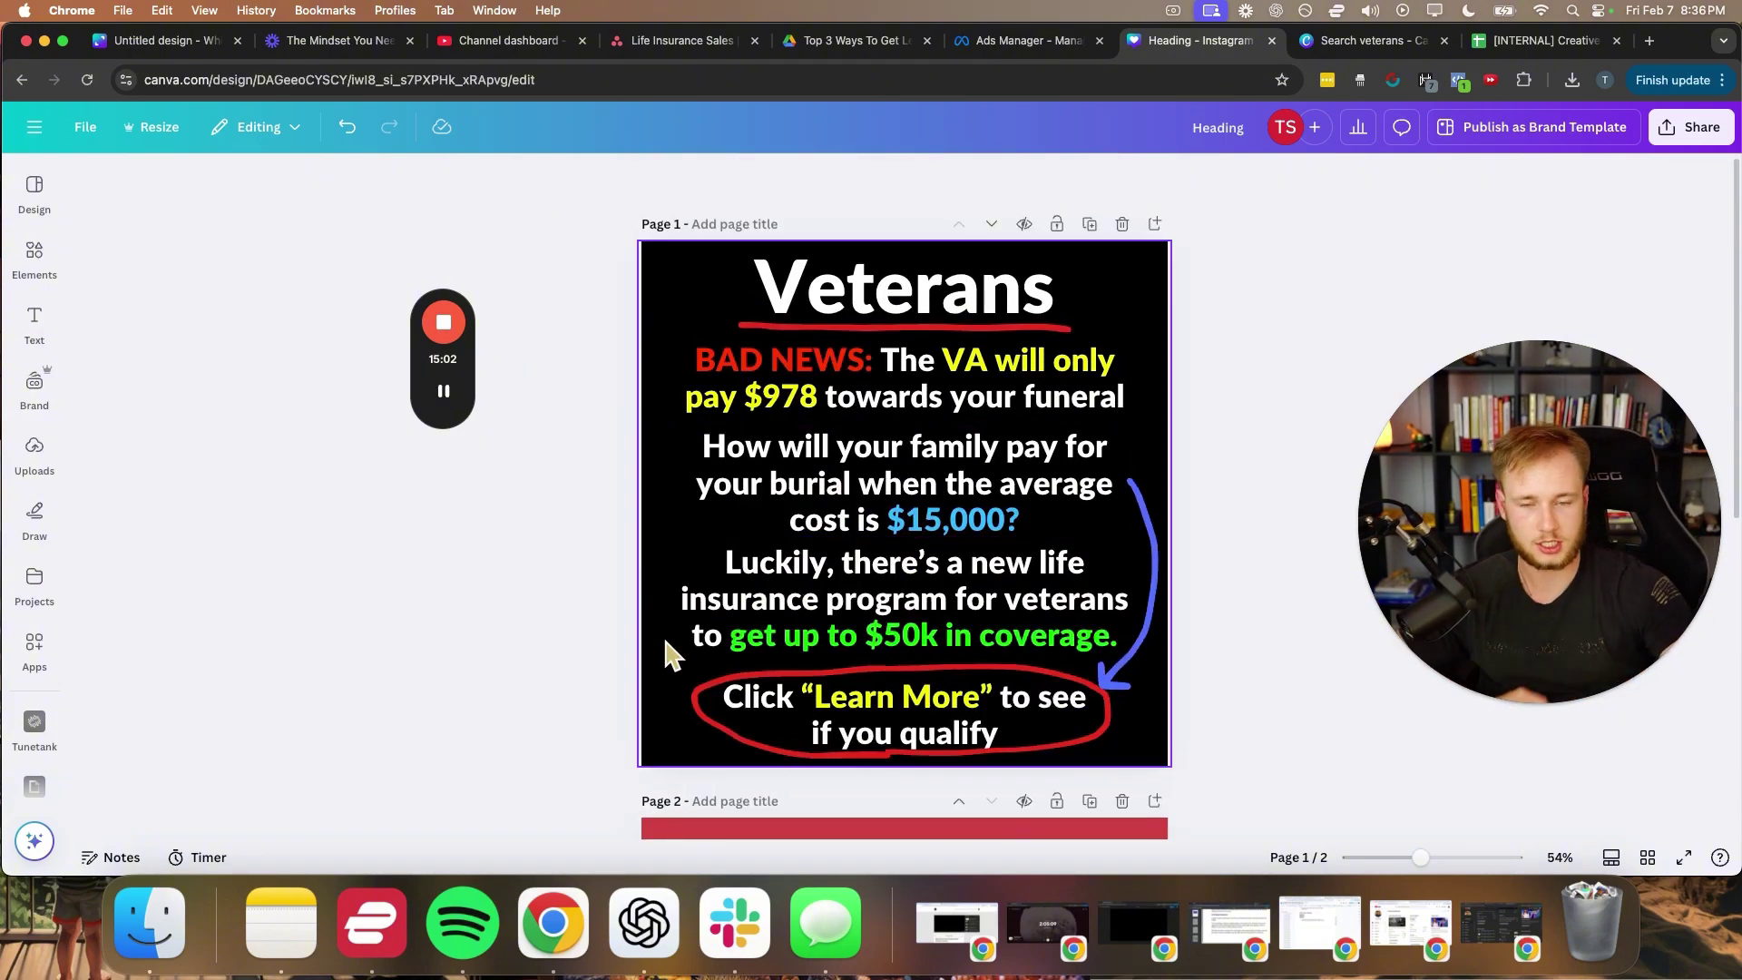
scroll(598, 675, down, 2)
scroll(597, 667, down, 4)
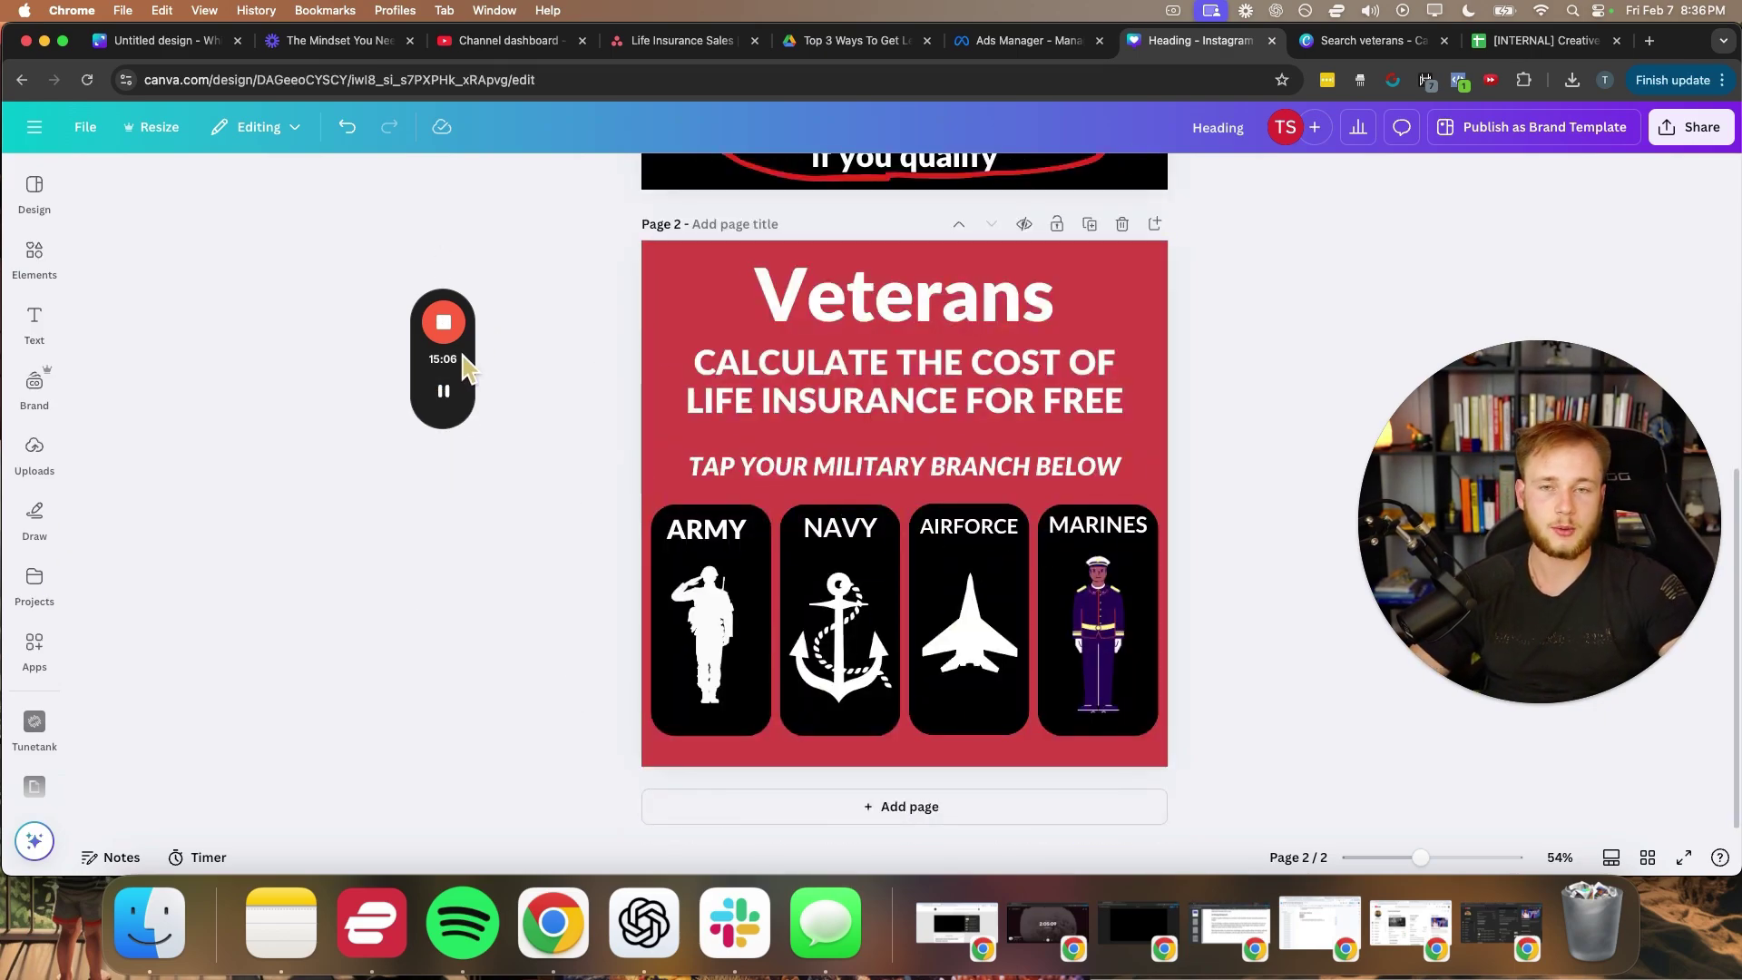
mouse_move(451, 397)
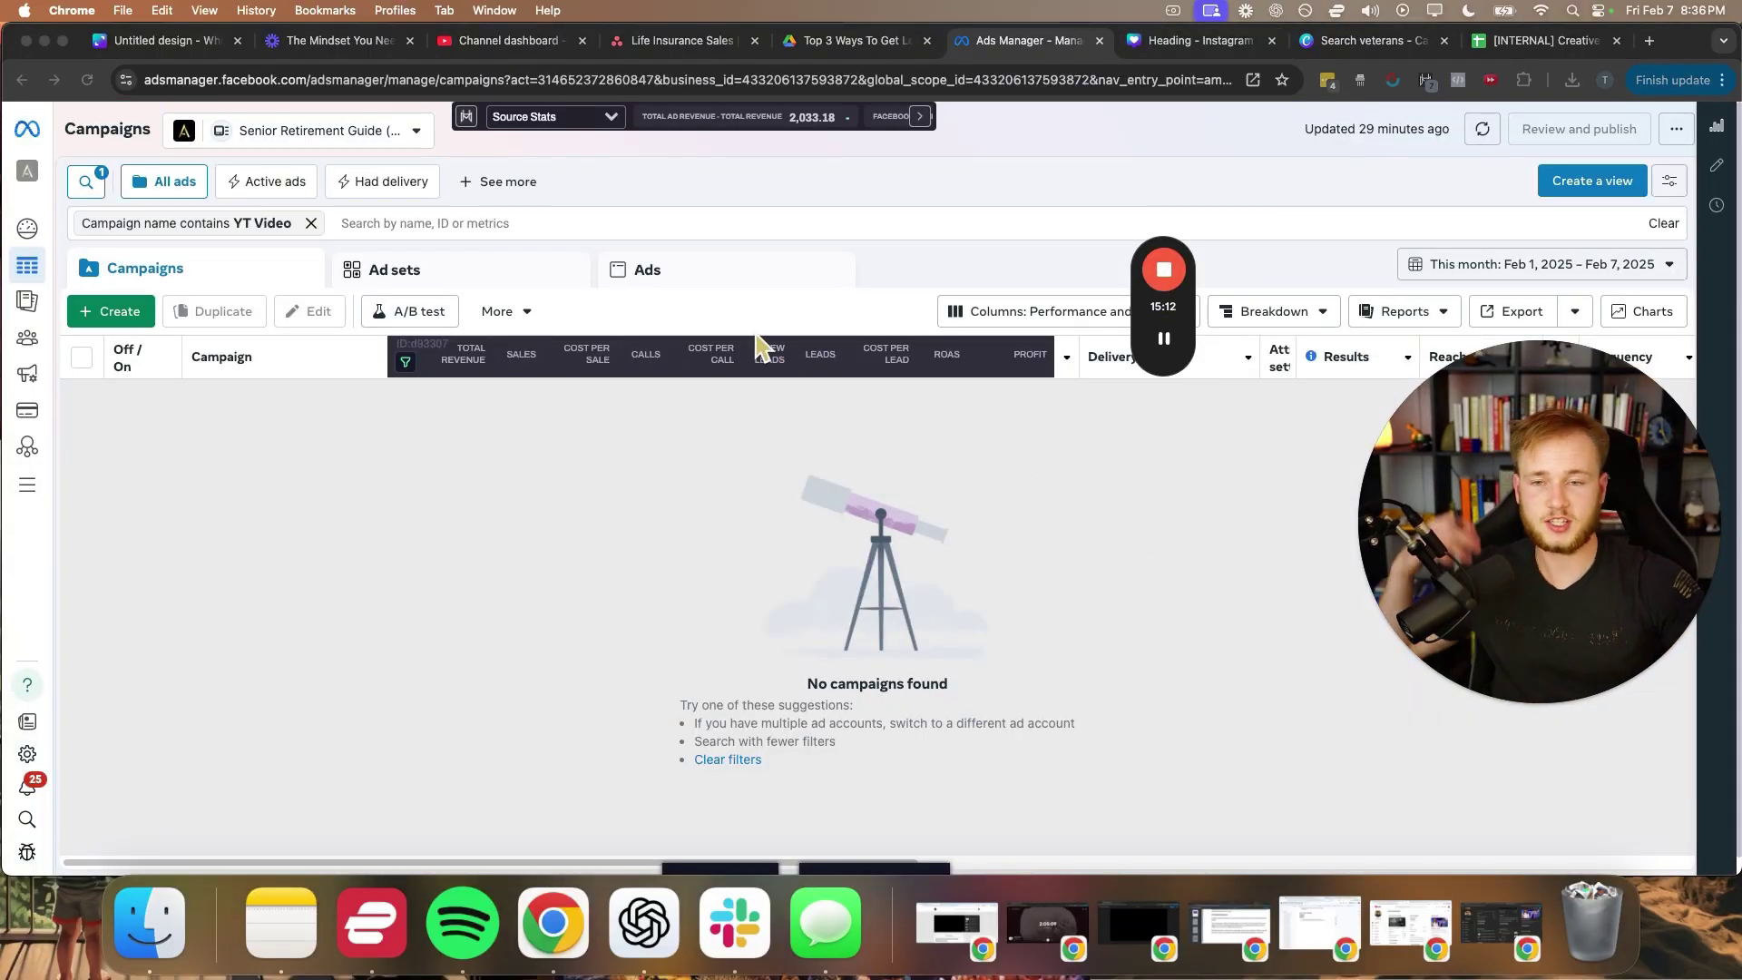
- Create a new campaign with the Leads objective using the manual leads campaign setup
mouse_move(1166, 341)
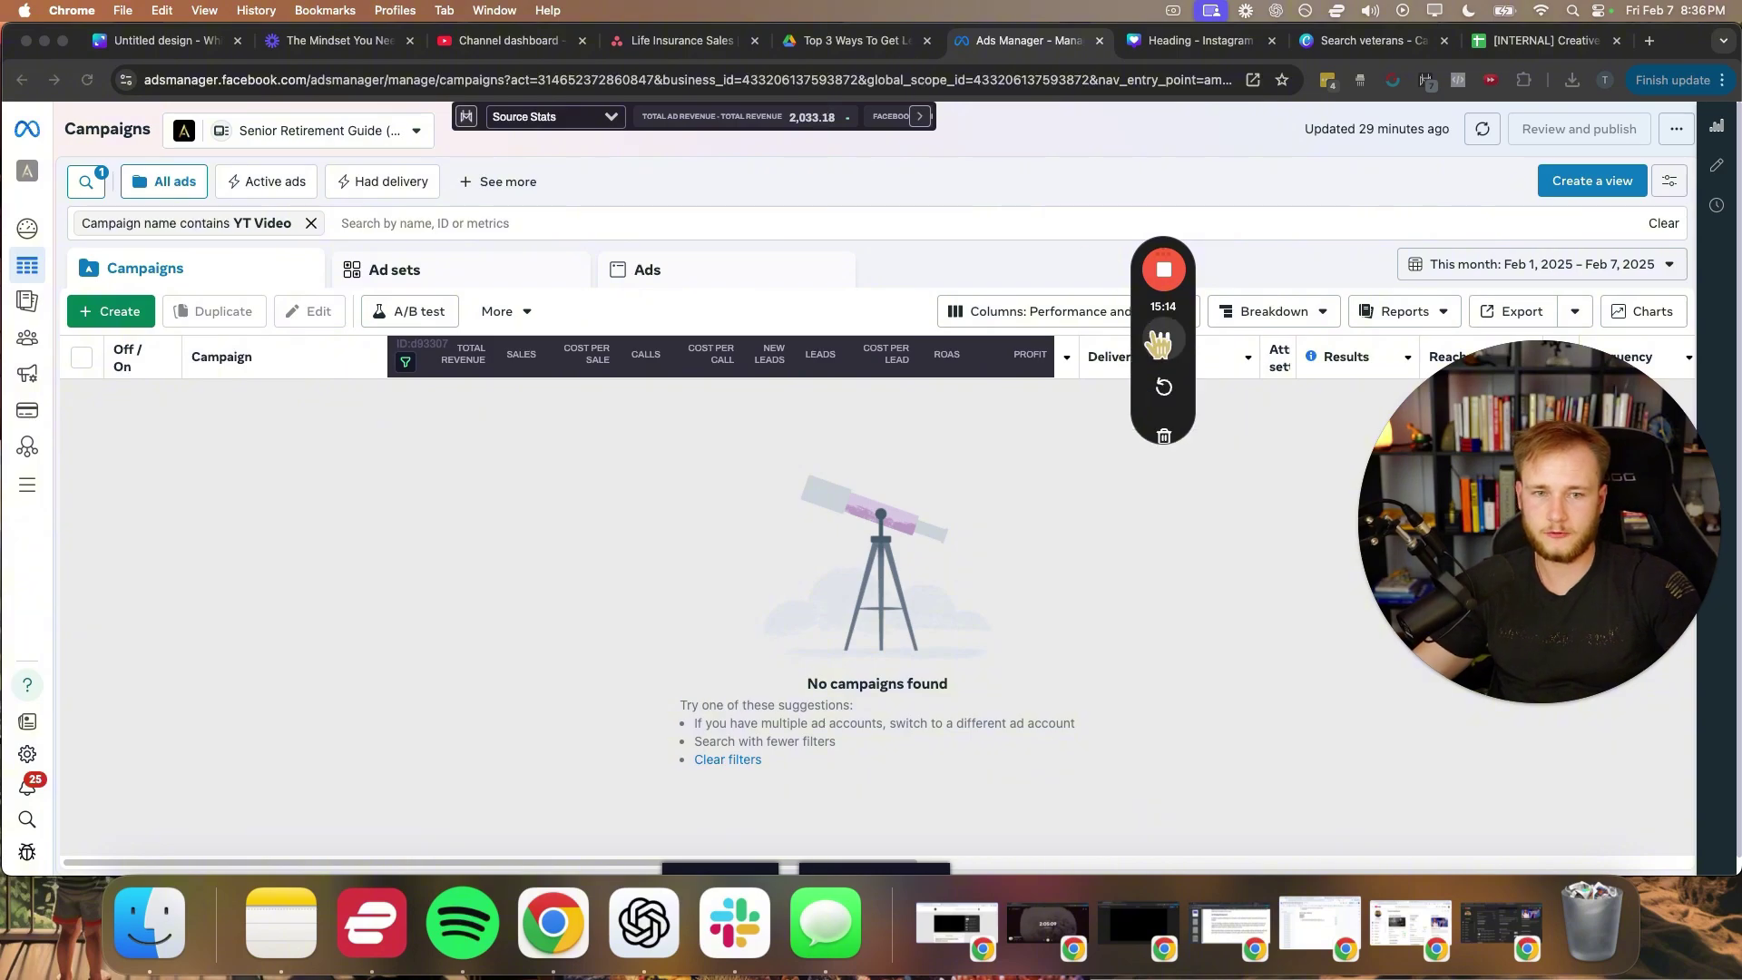
click(1164, 494)
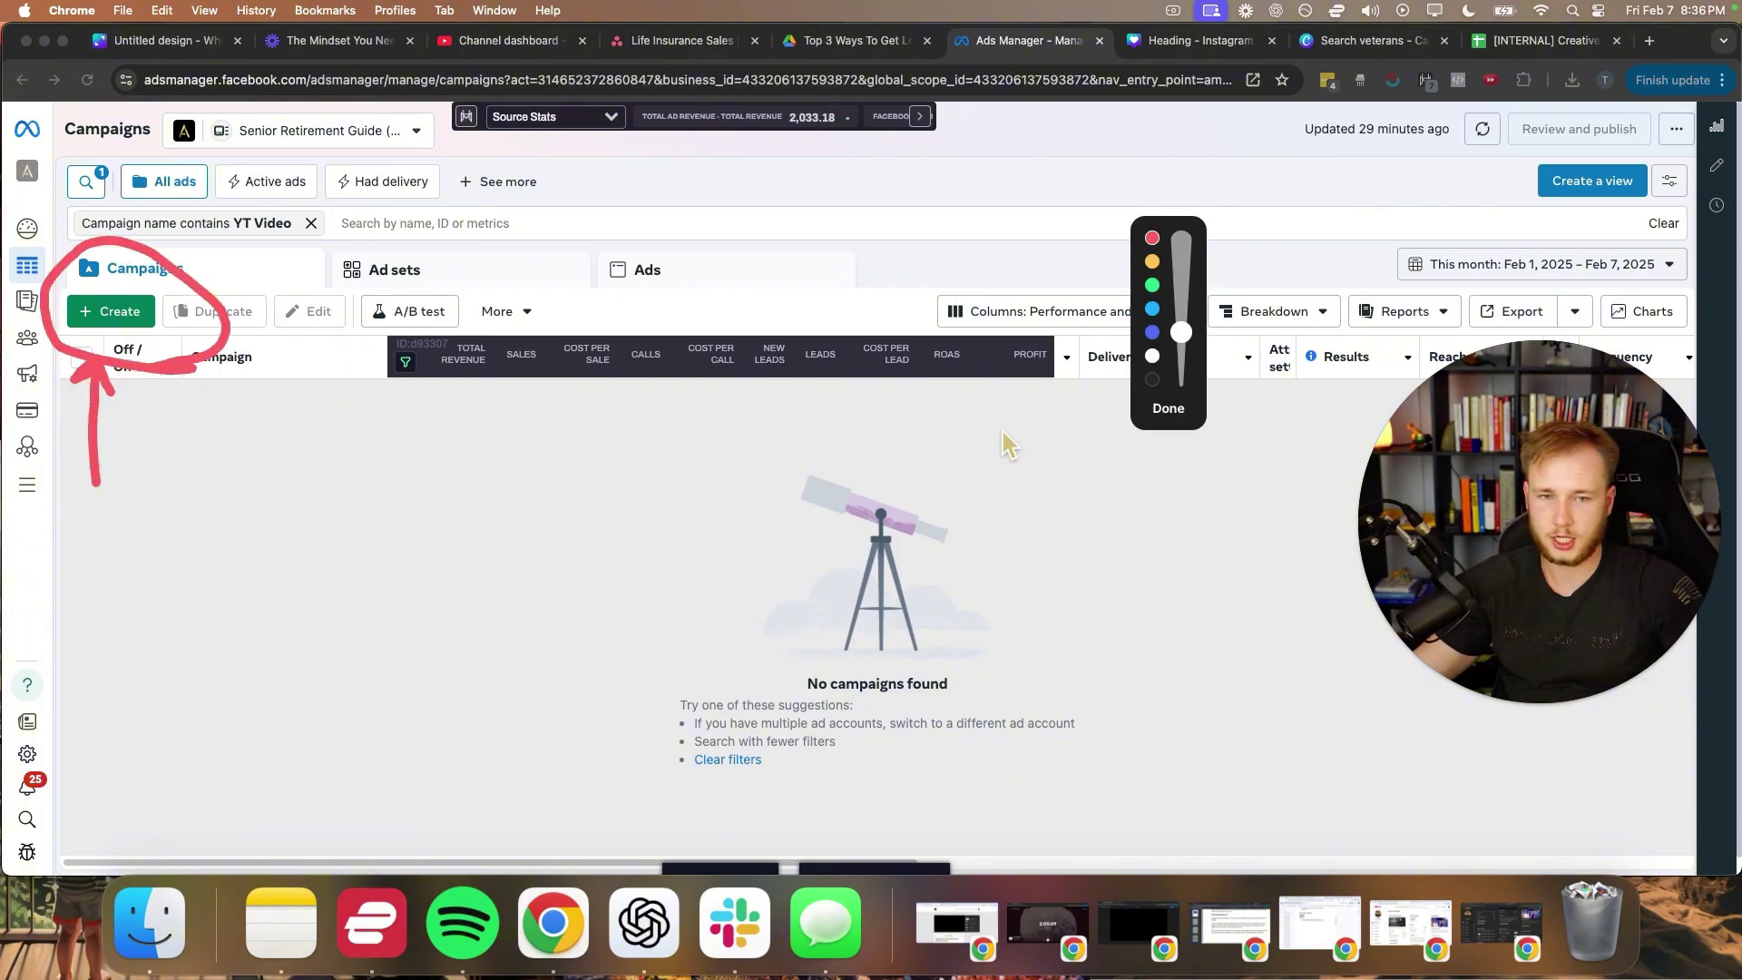
click(1167, 408)
click(105, 319)
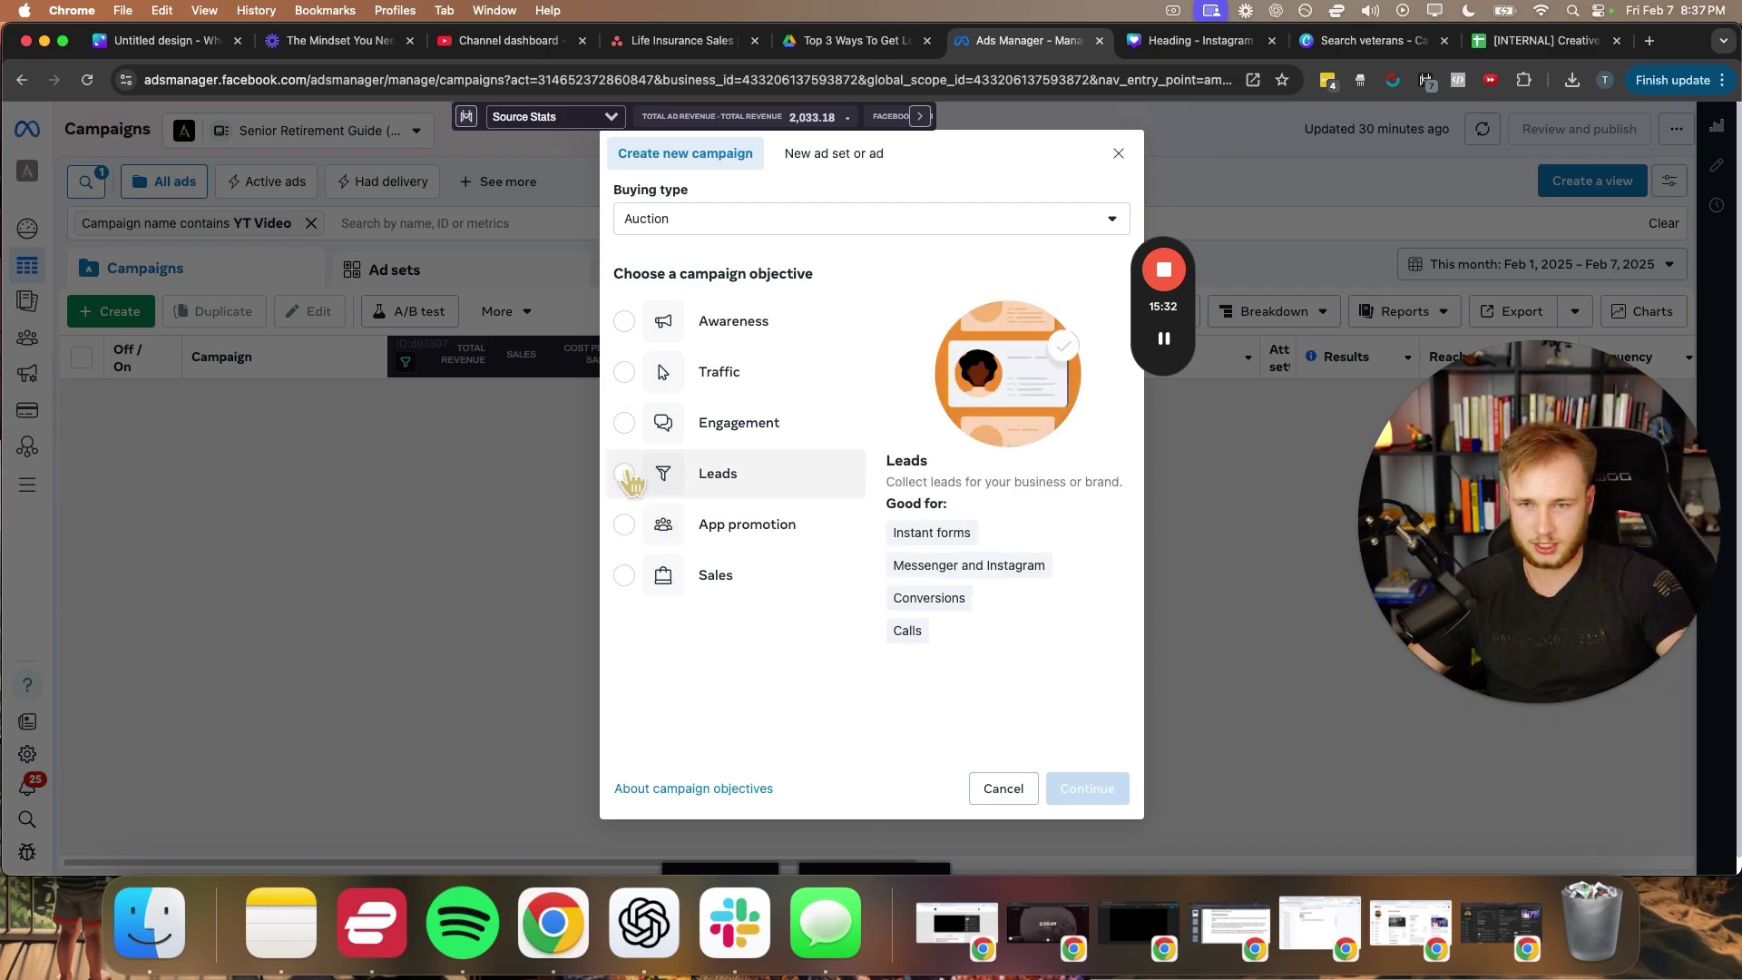
click(626, 473)
click(1093, 788)
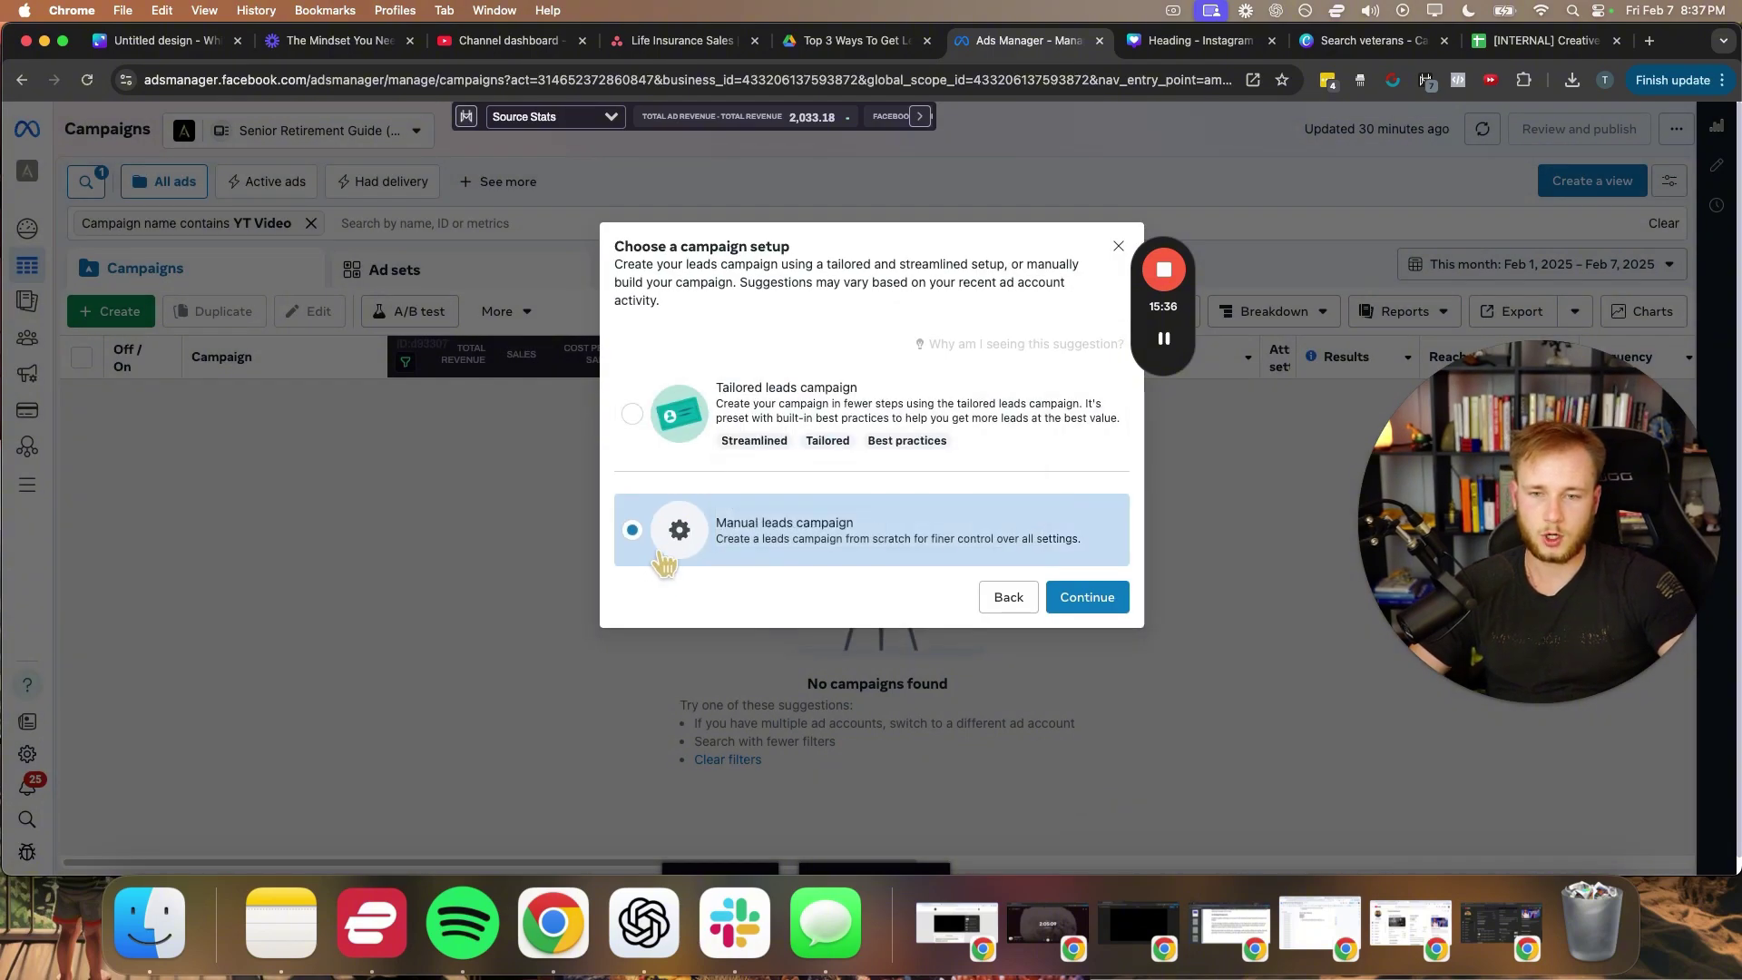
click(1099, 596)
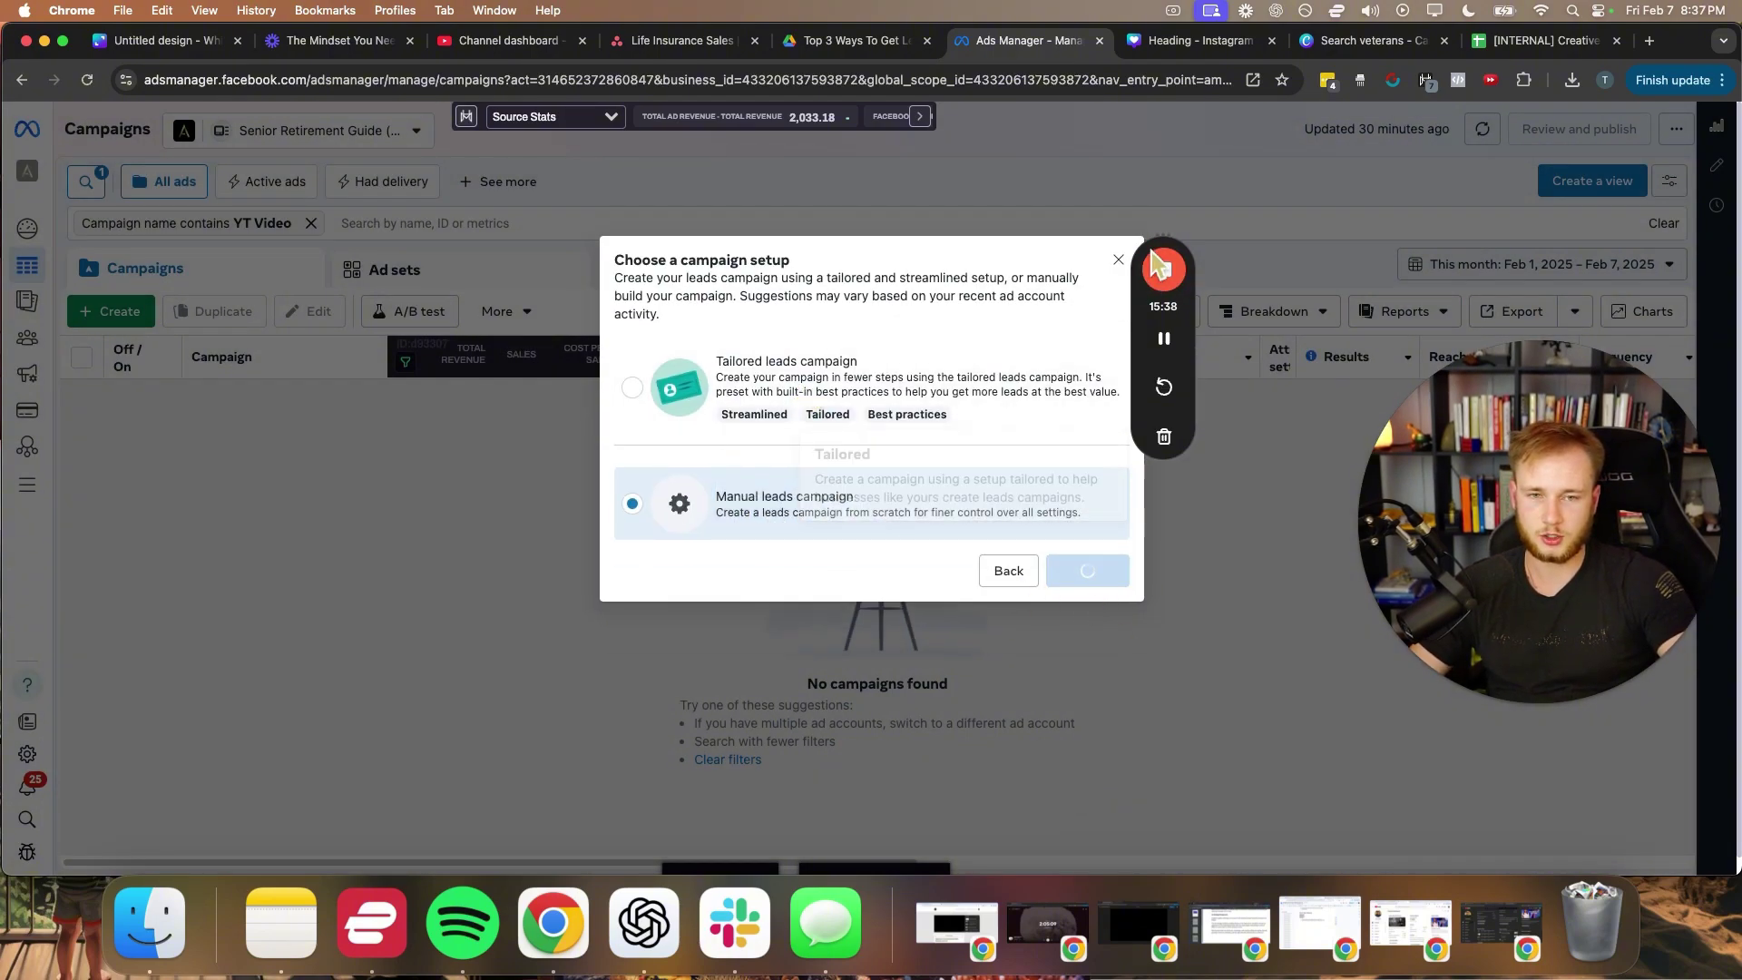
drag(1189, 300, 1532, 126)
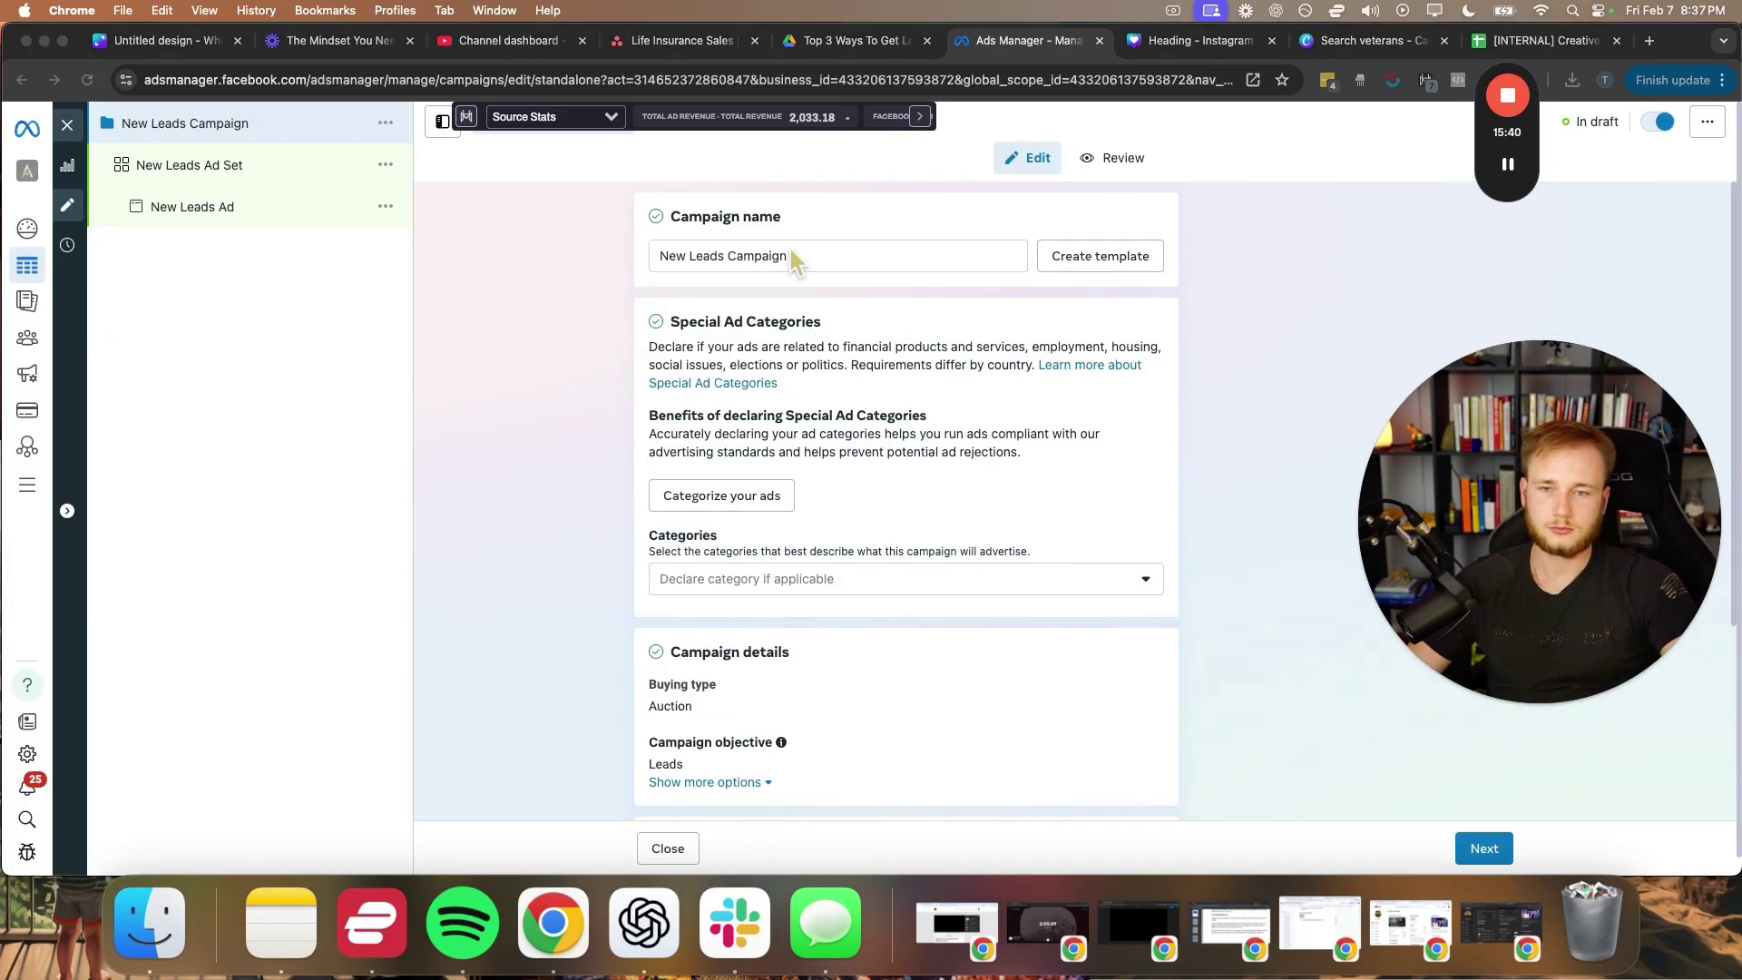
- Name the campaign 'YT Video | FB Campaign | Veterans' and declare the Financial products and services category
double_click(836, 256)
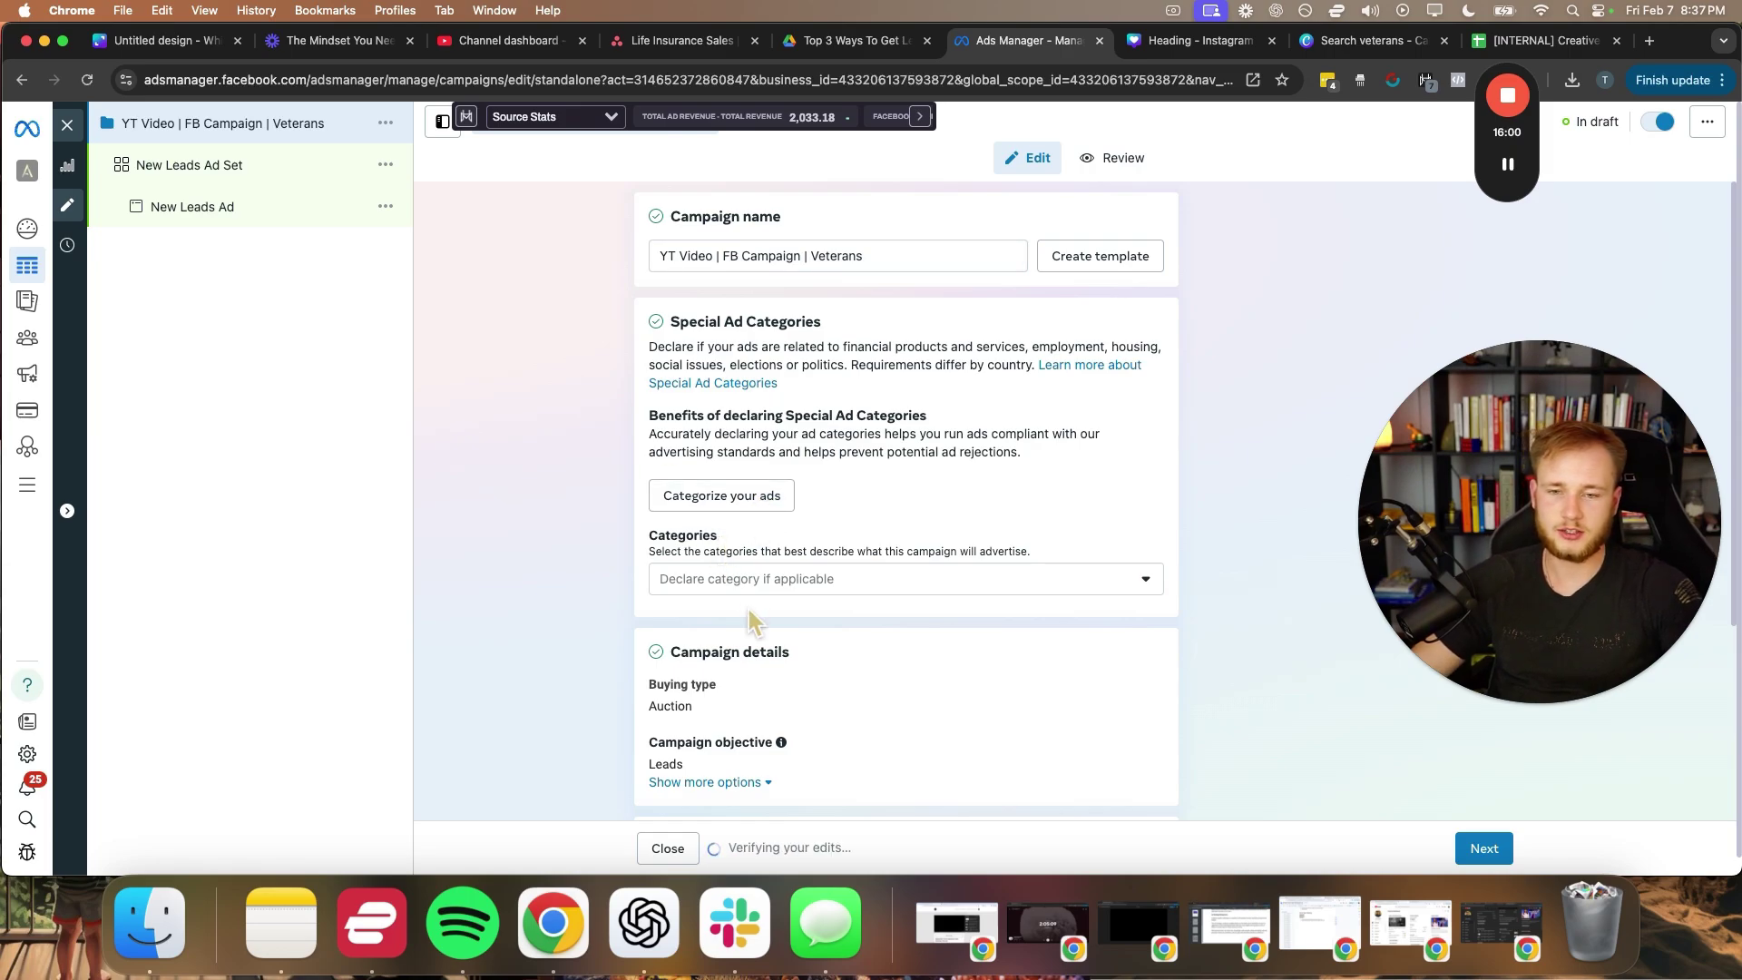
click(750, 580)
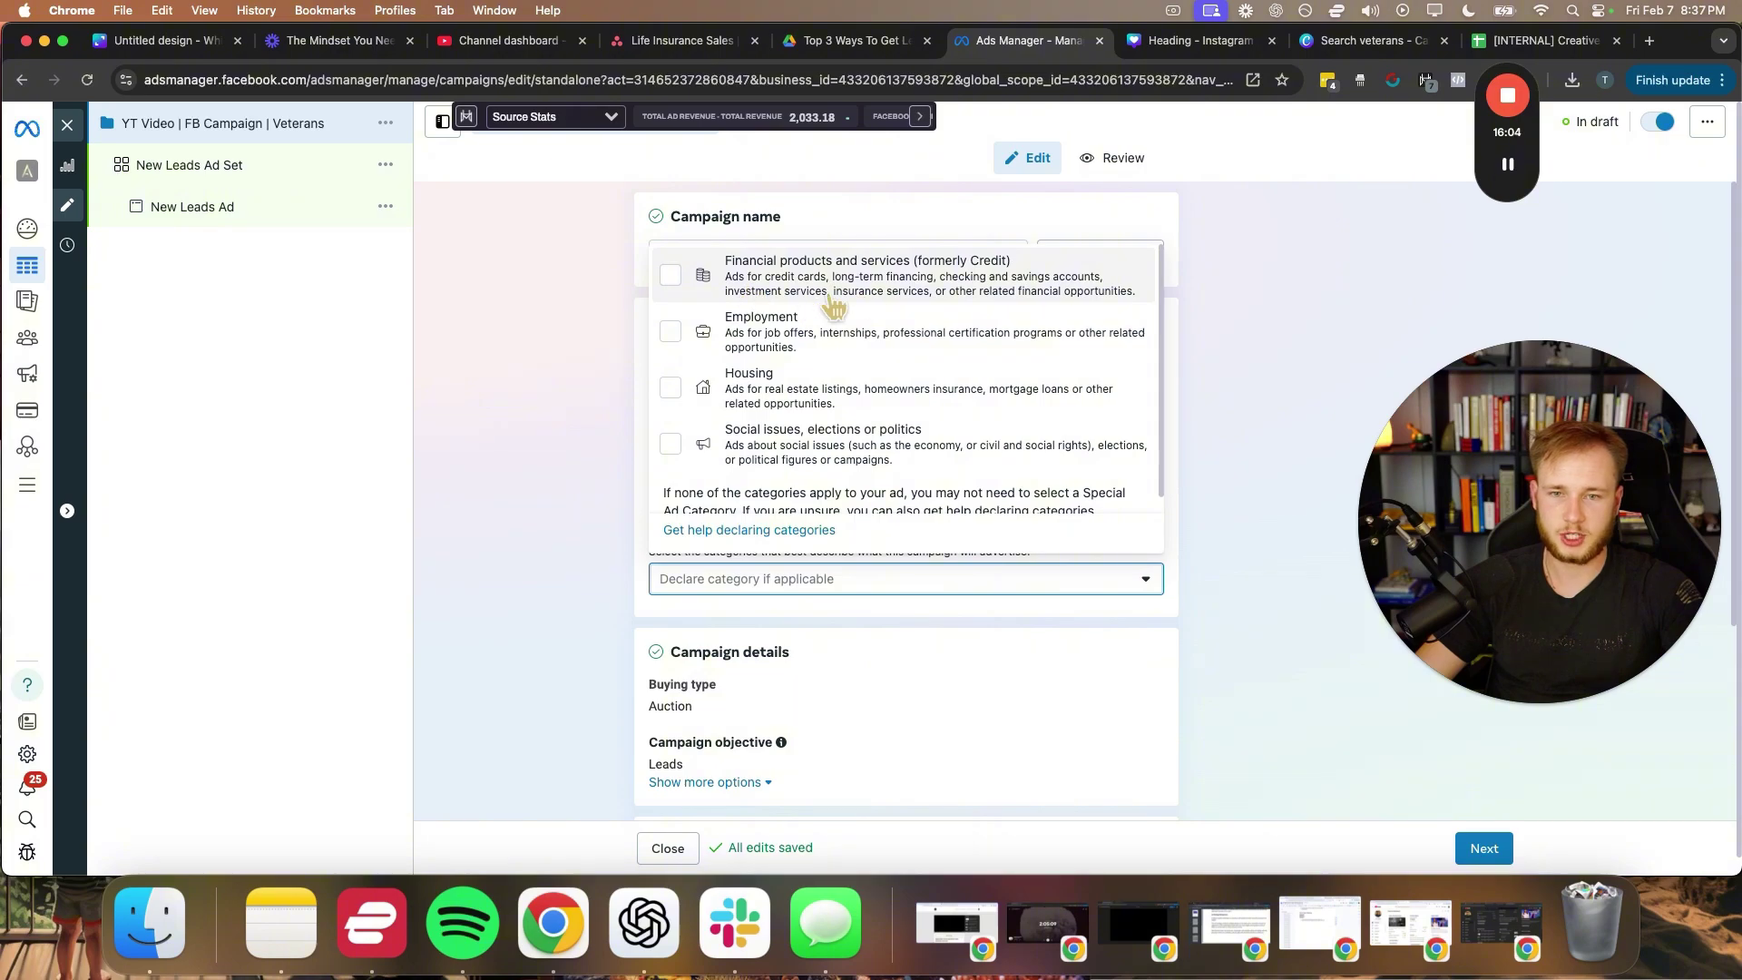
click(836, 303)
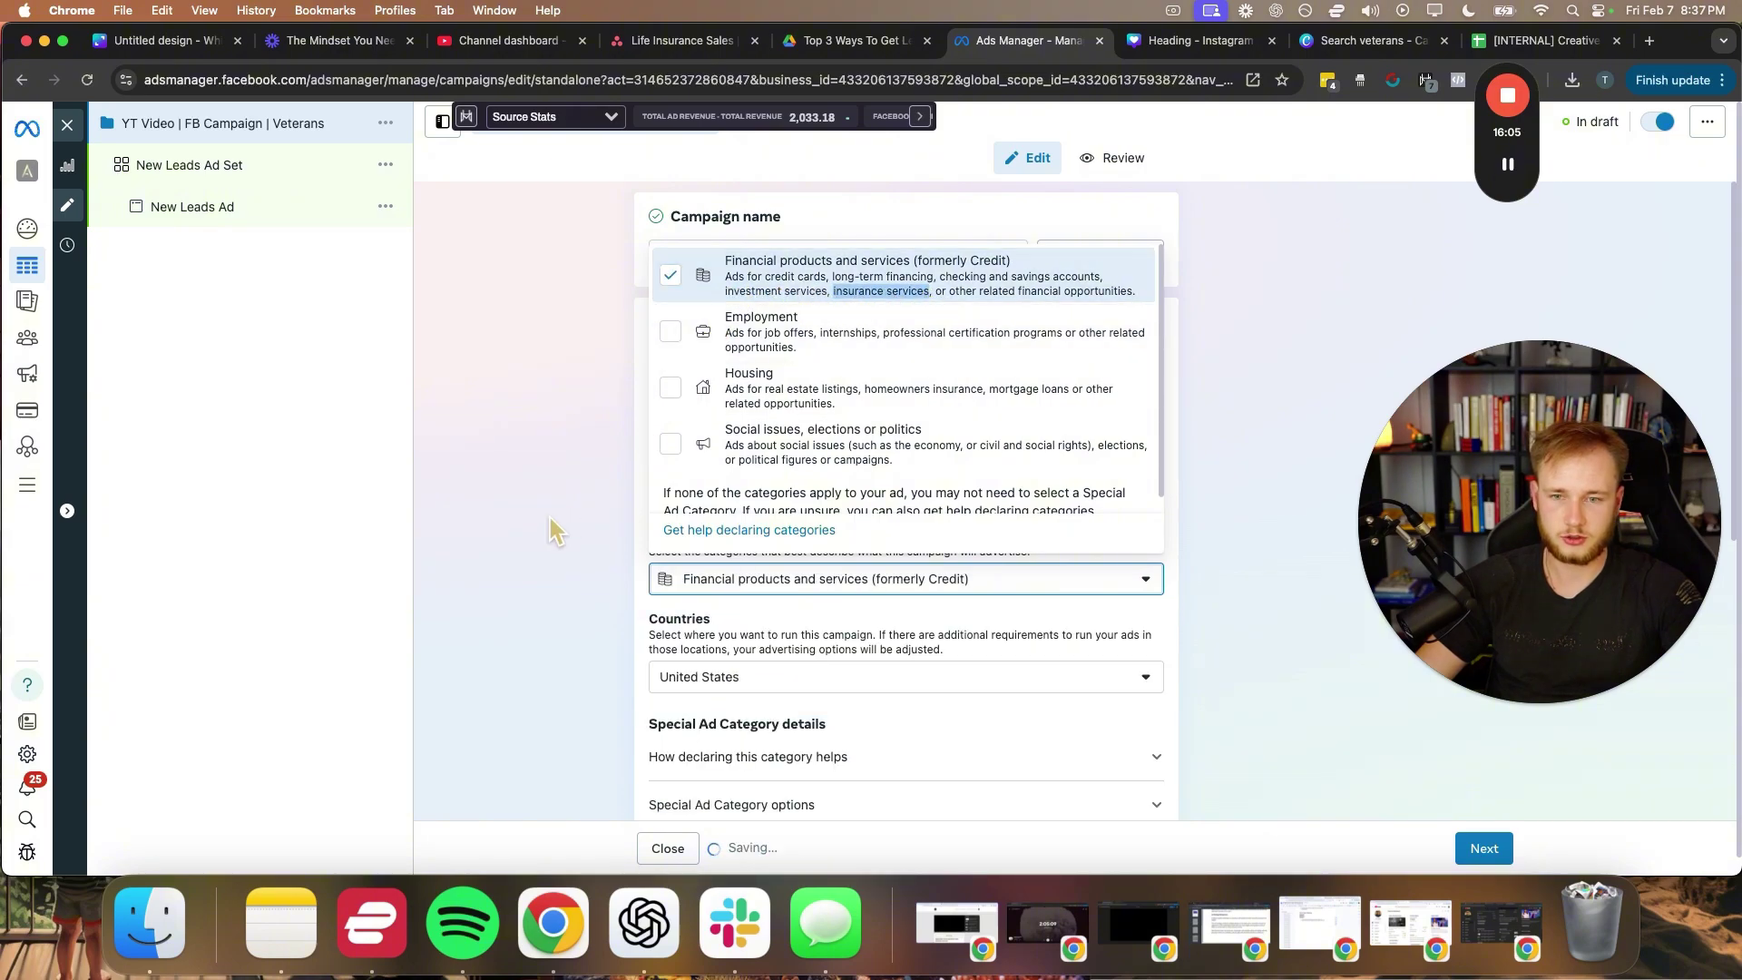
click(551, 430)
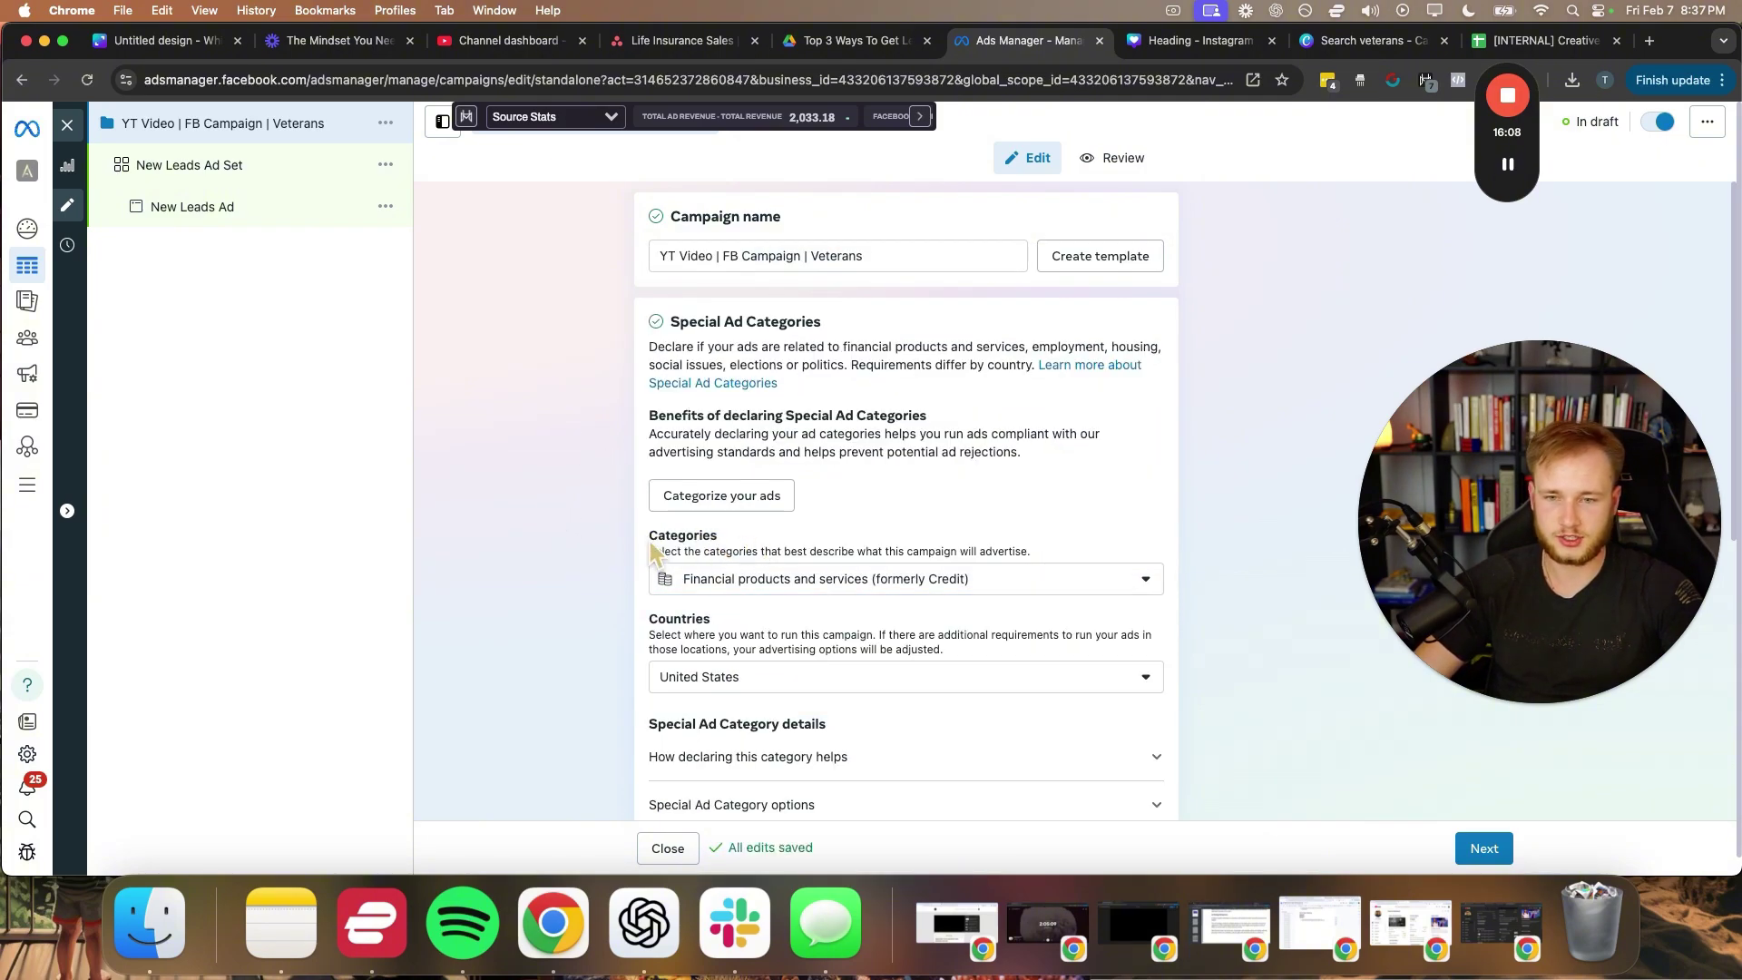
scroll(657, 588, down, 5)
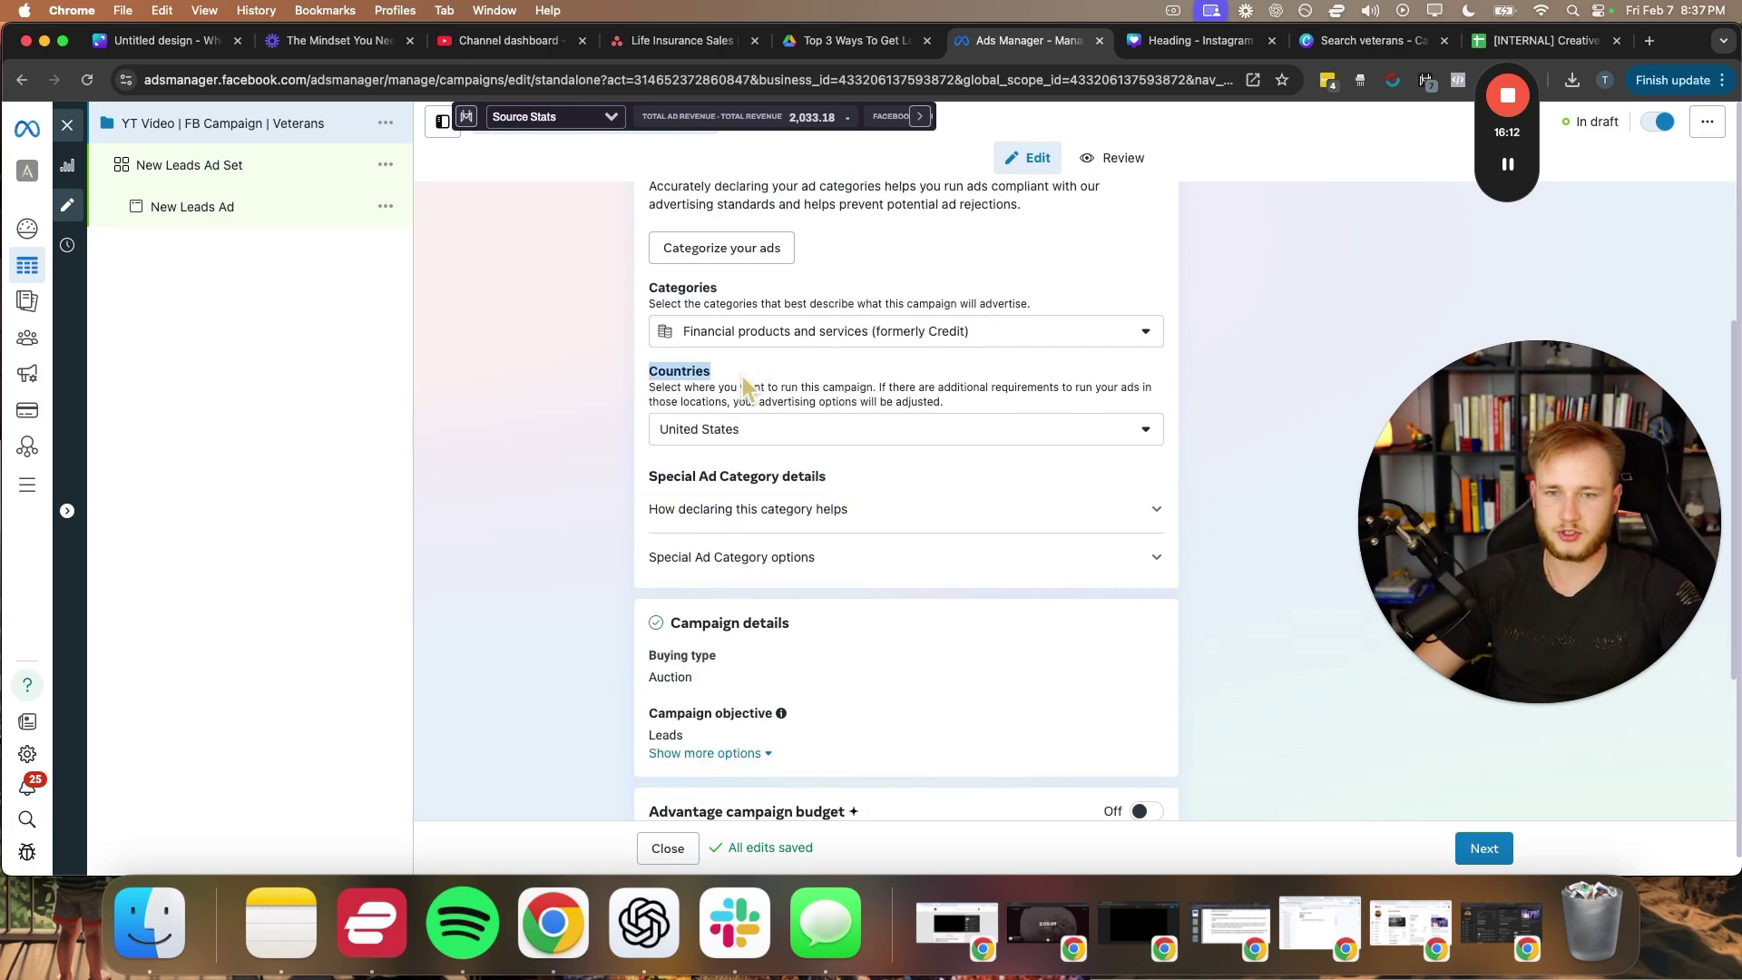
click(989, 557)
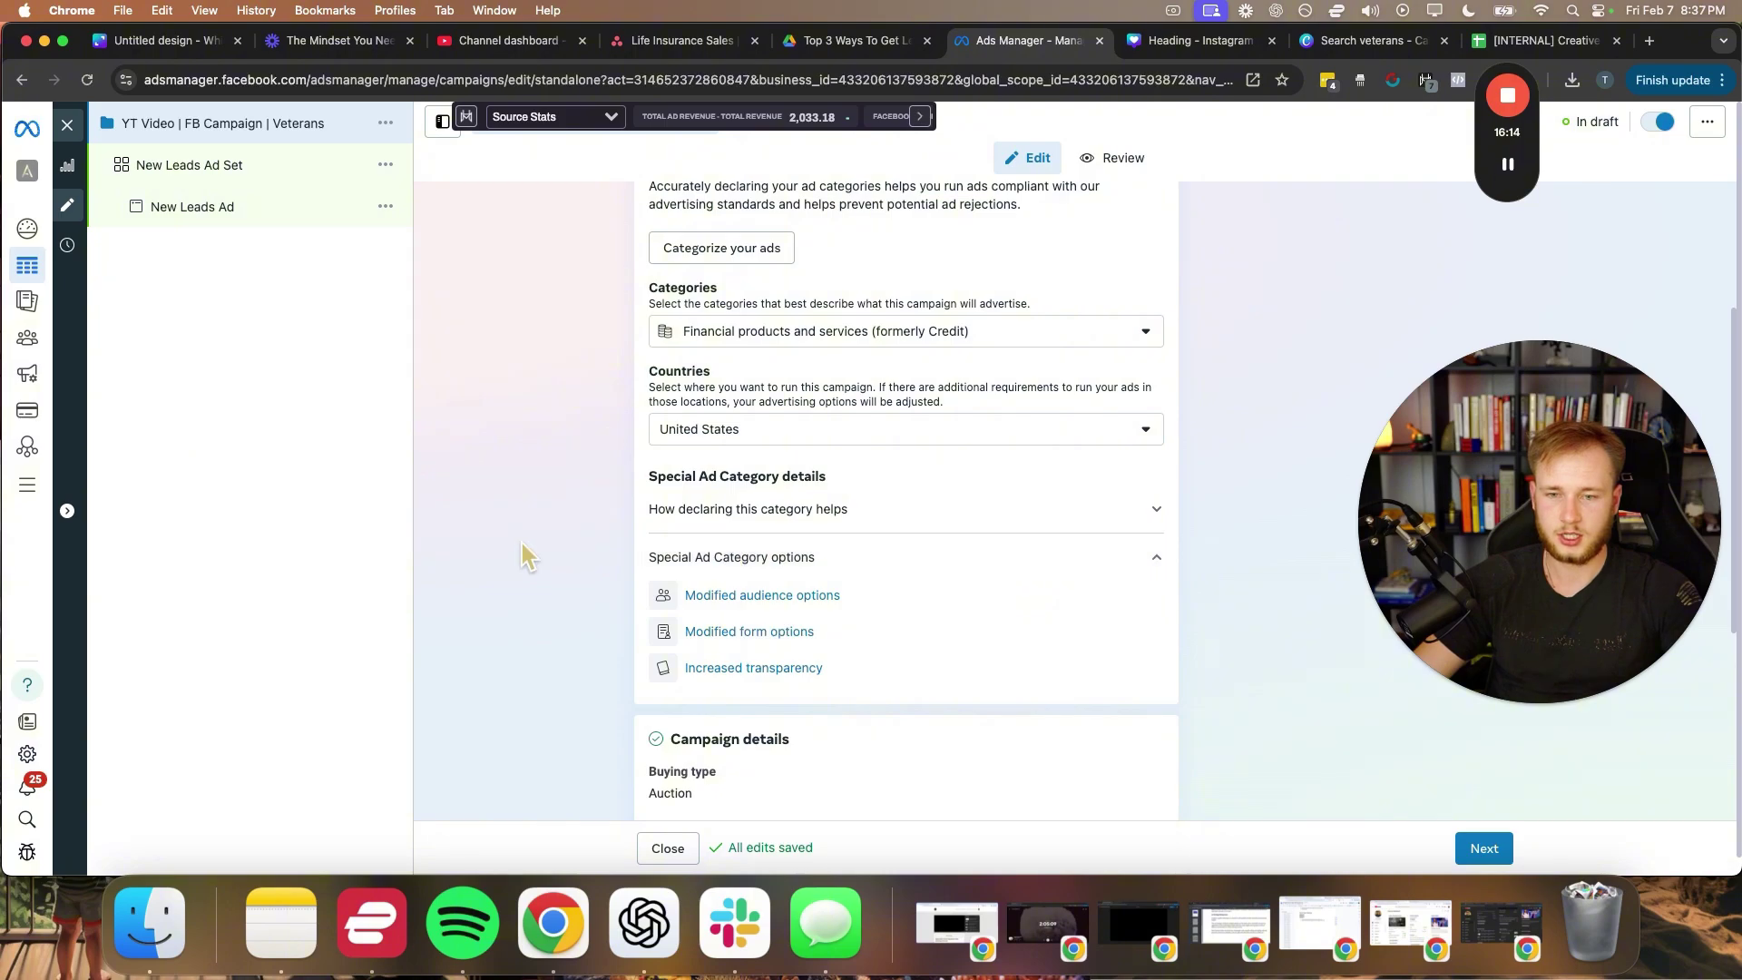
scroll(944, 591, down, 7)
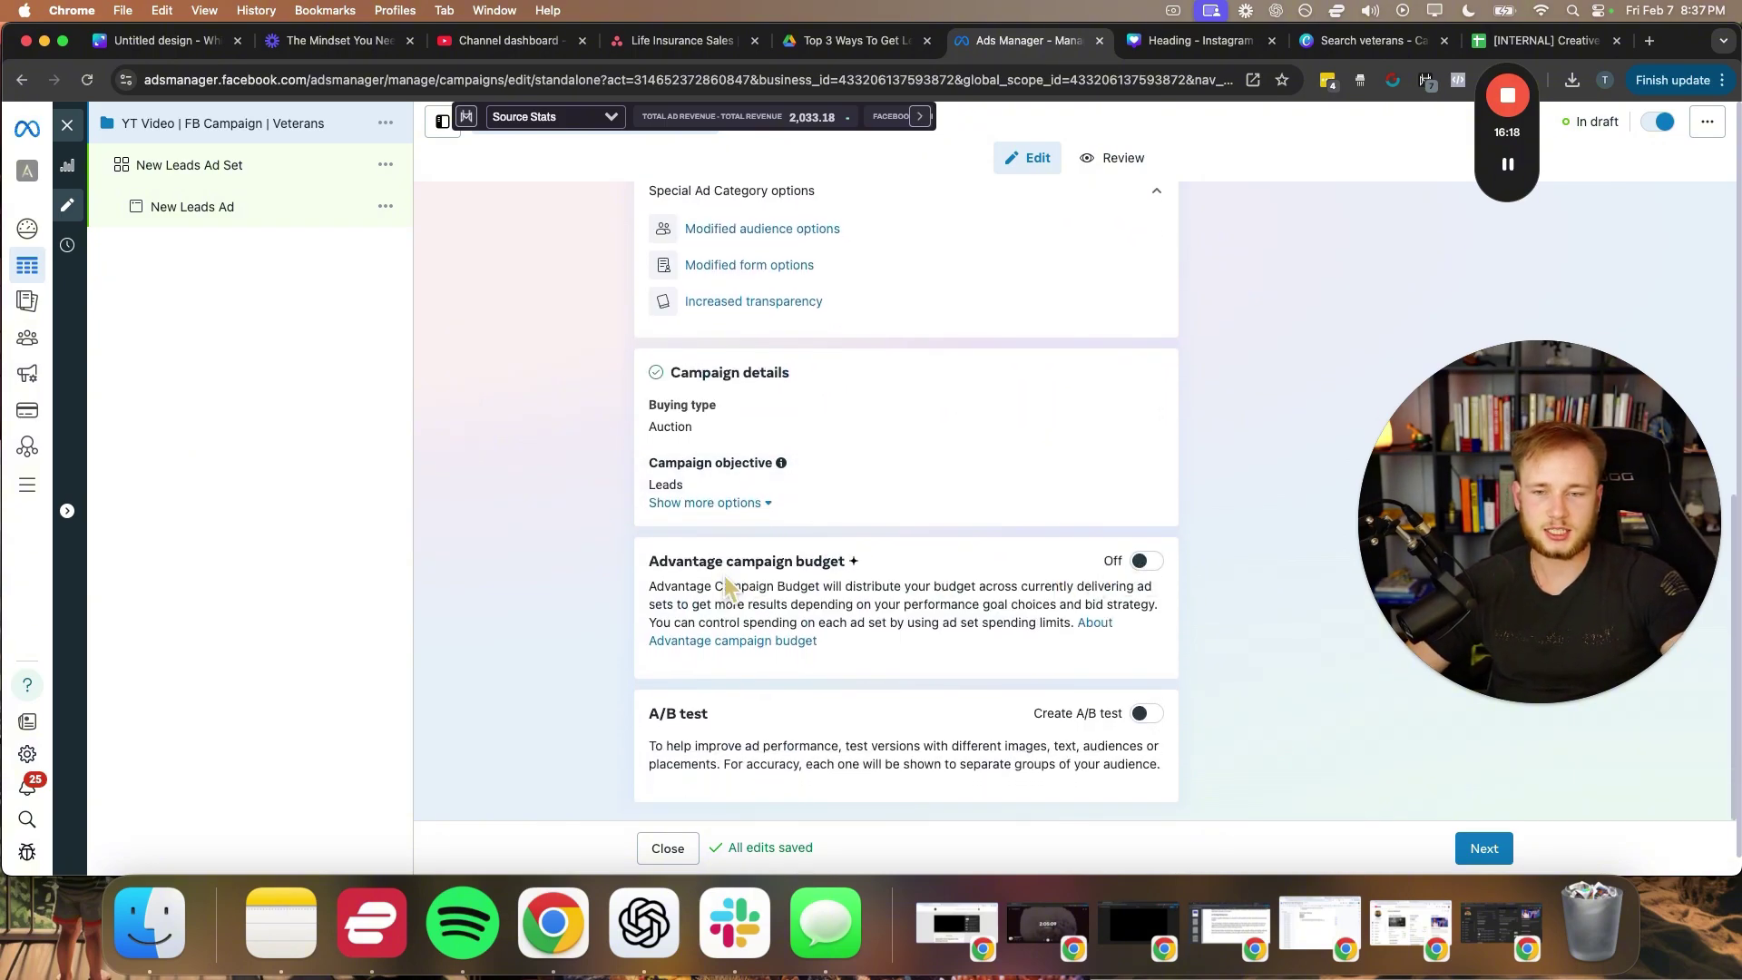
- Turn on Advantage campaign budget with a $200.00 daily budget
click(1146, 560)
scroll(825, 540, down, 1)
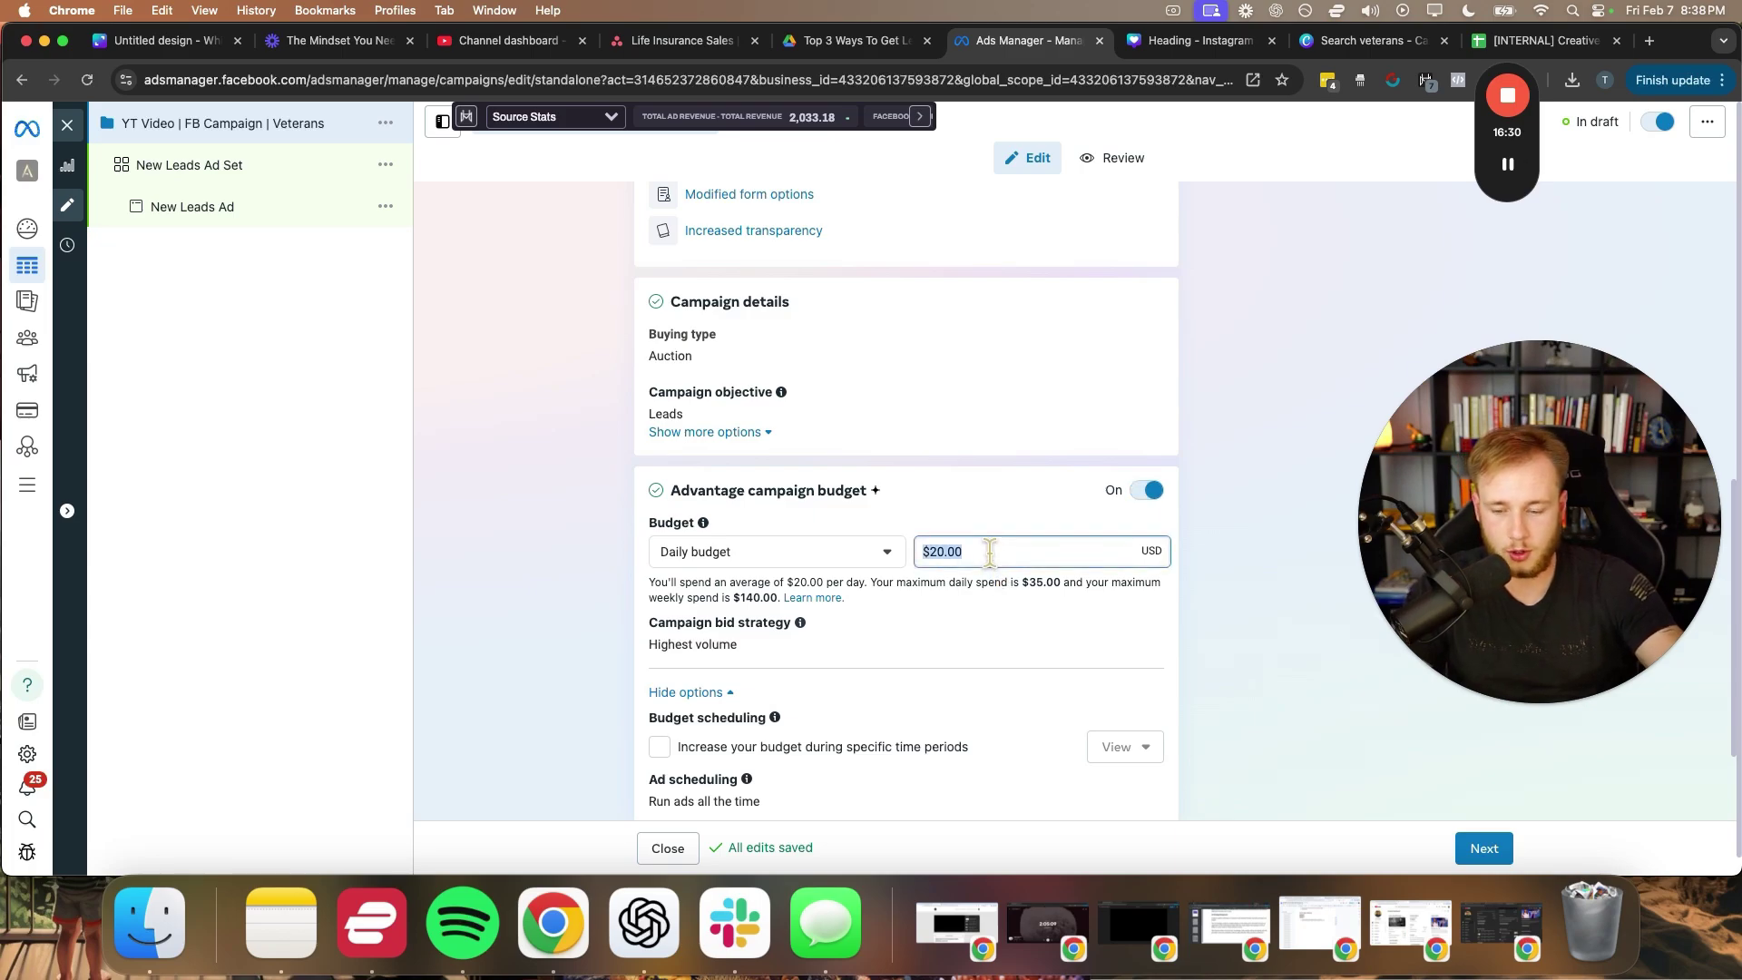
text(200)
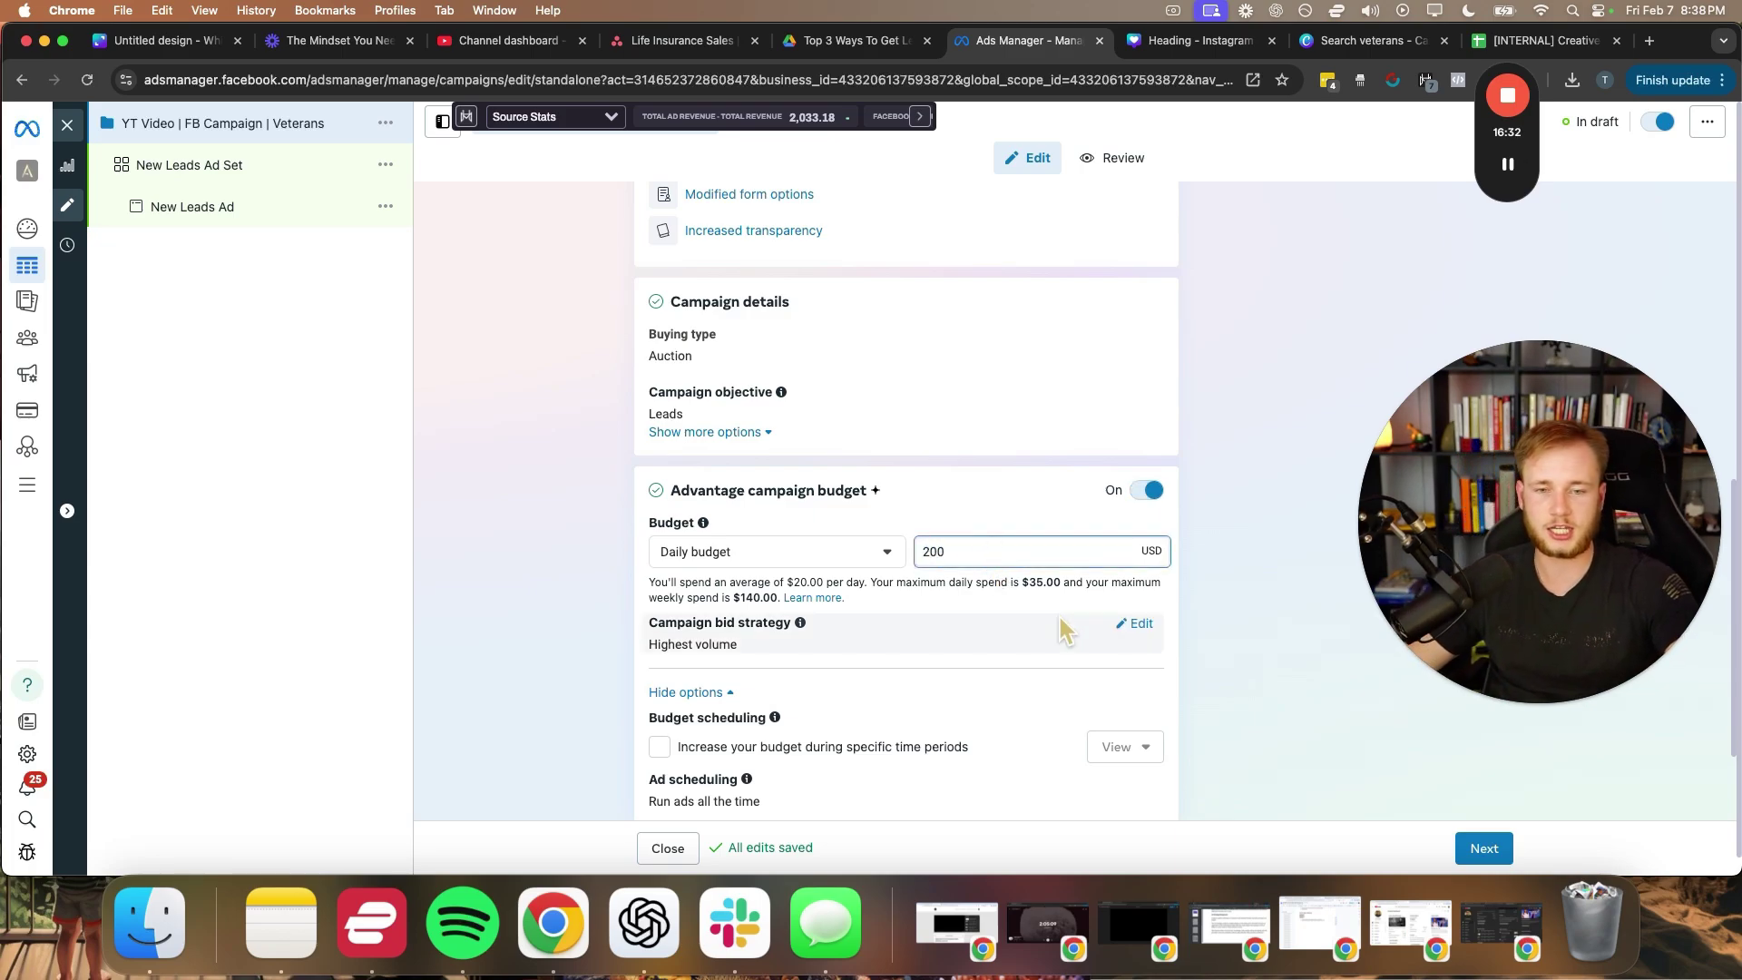
click(1059, 619)
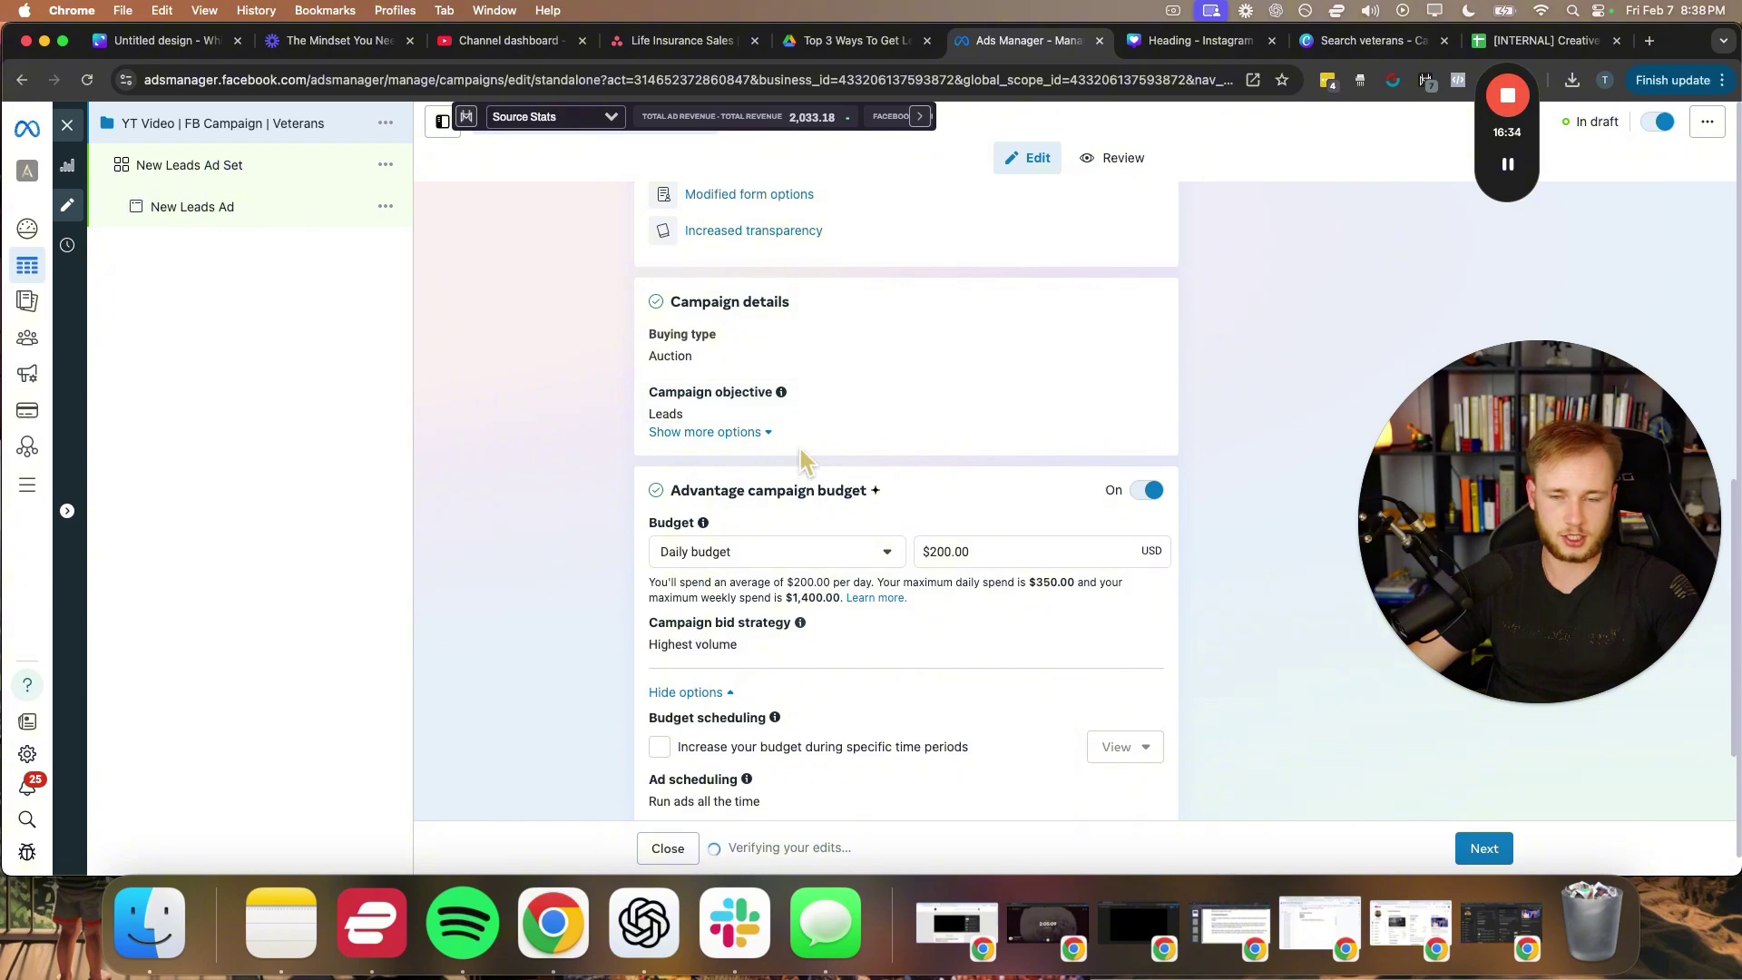
- Lower the daily budget from $200.00 to $100.00
scroll(643, 553, down, 1)
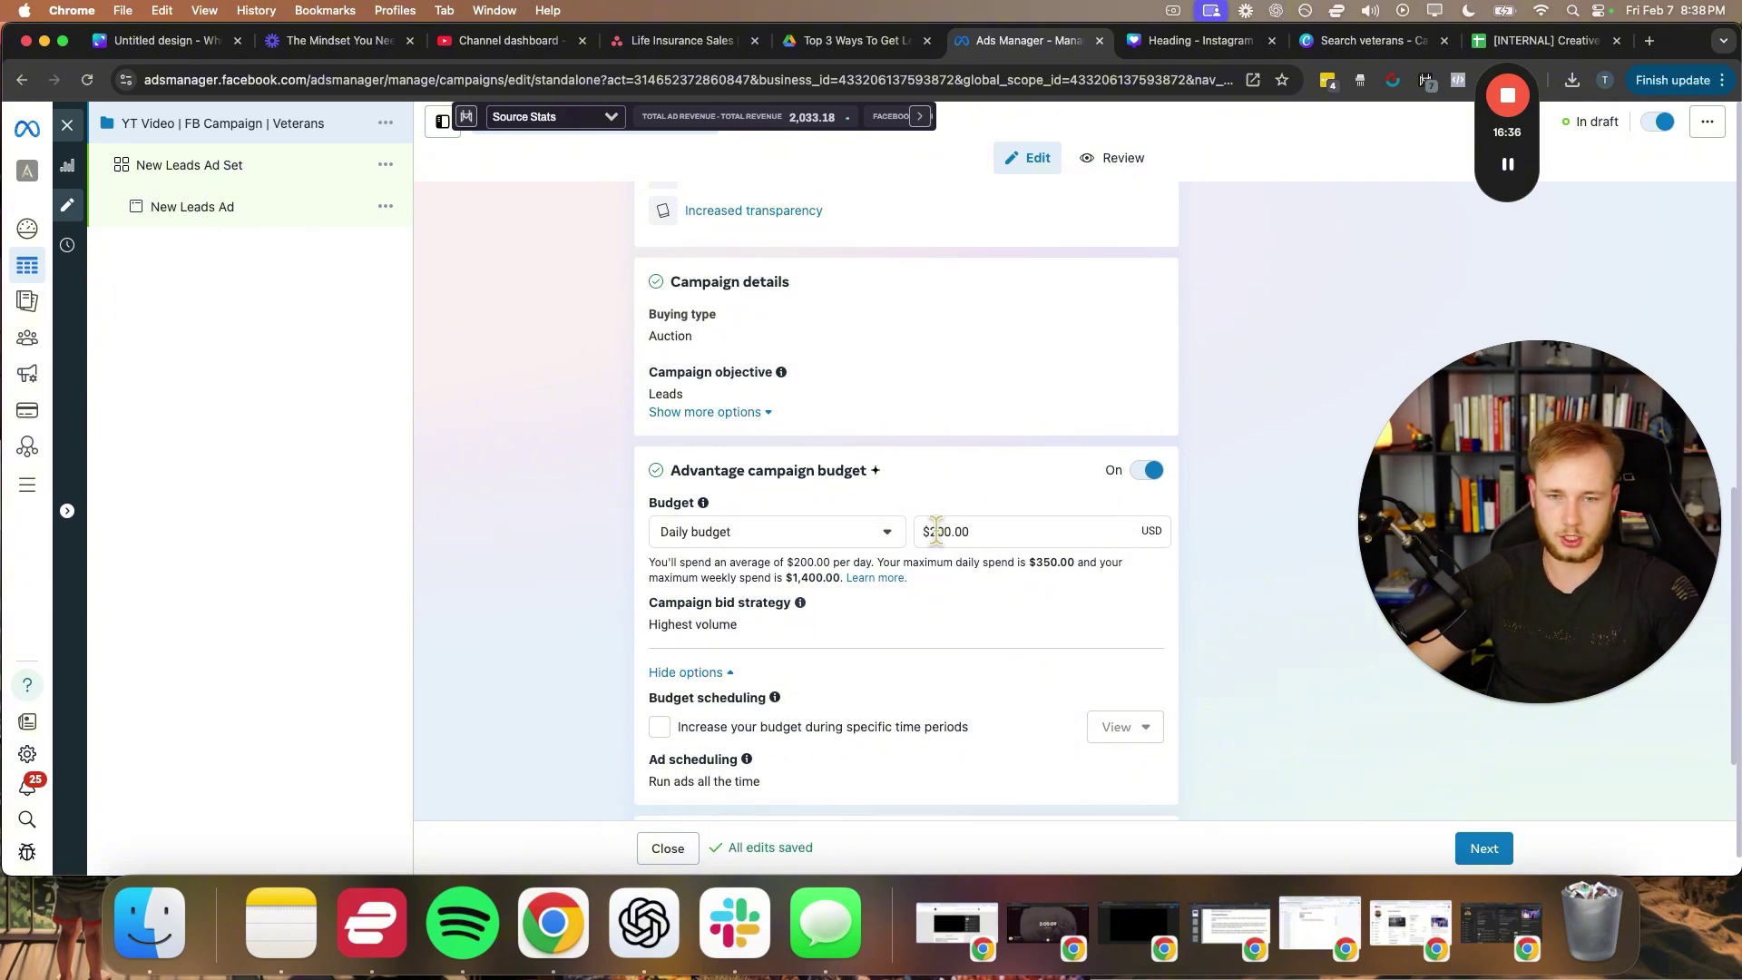
key(BackSpace)
text(1)
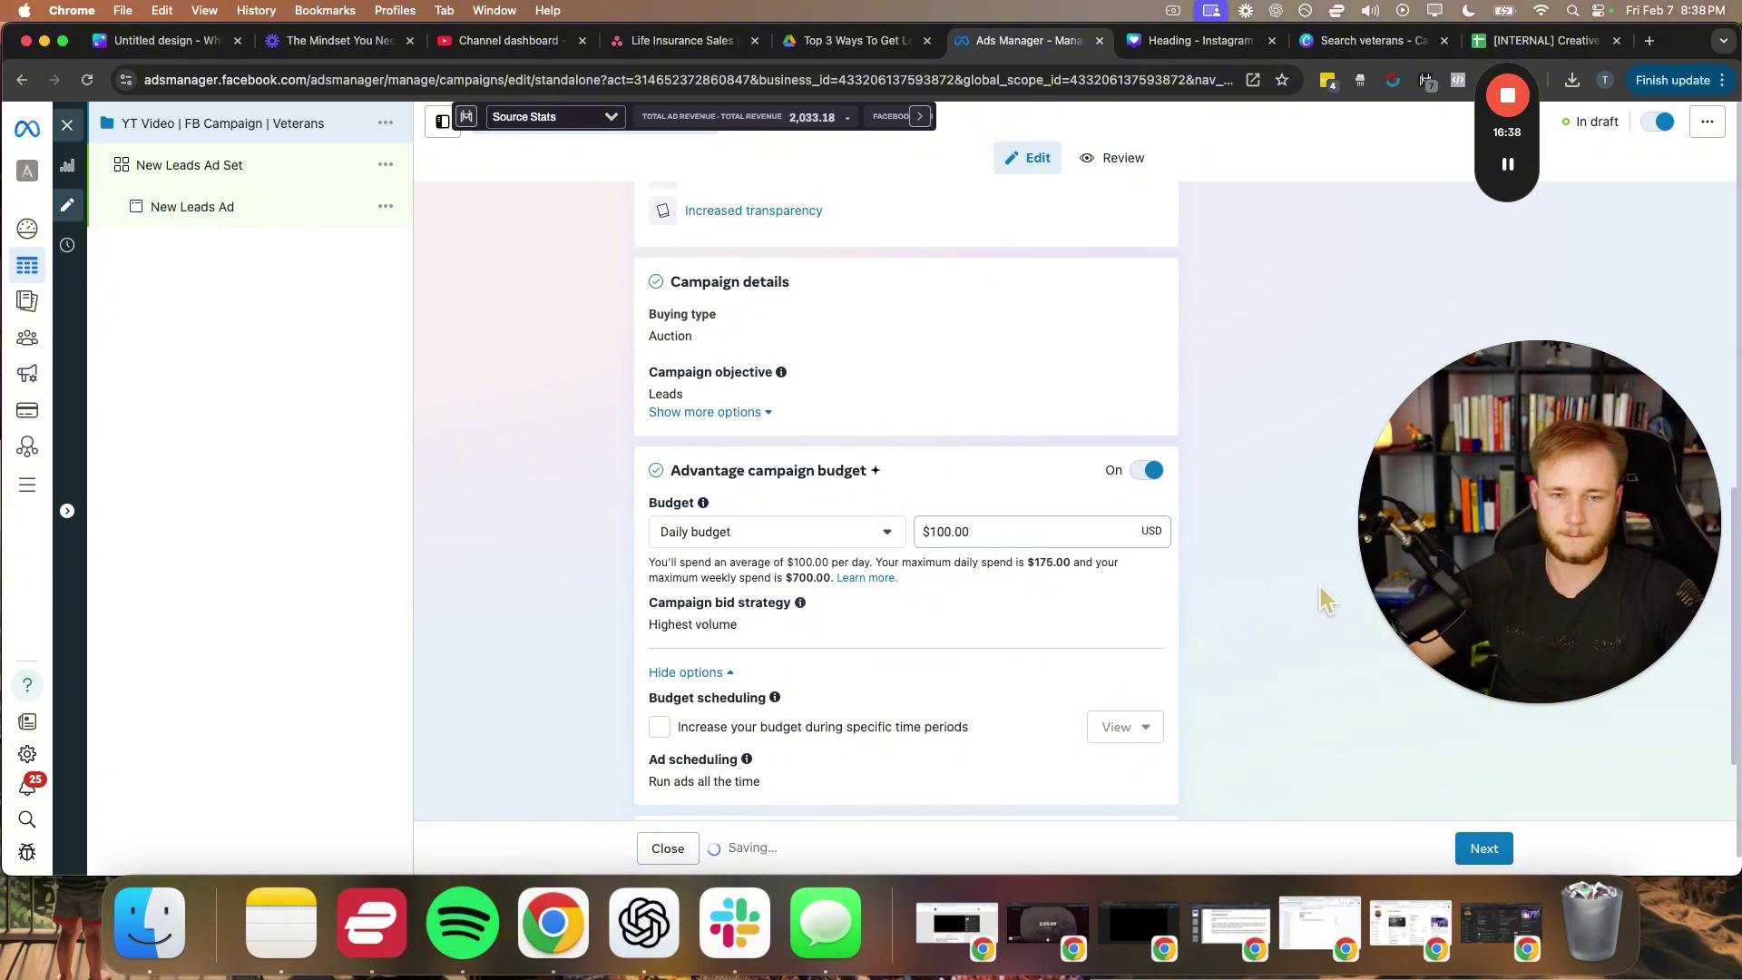
click(1318, 583)
drag(1509, 567, 933, 460)
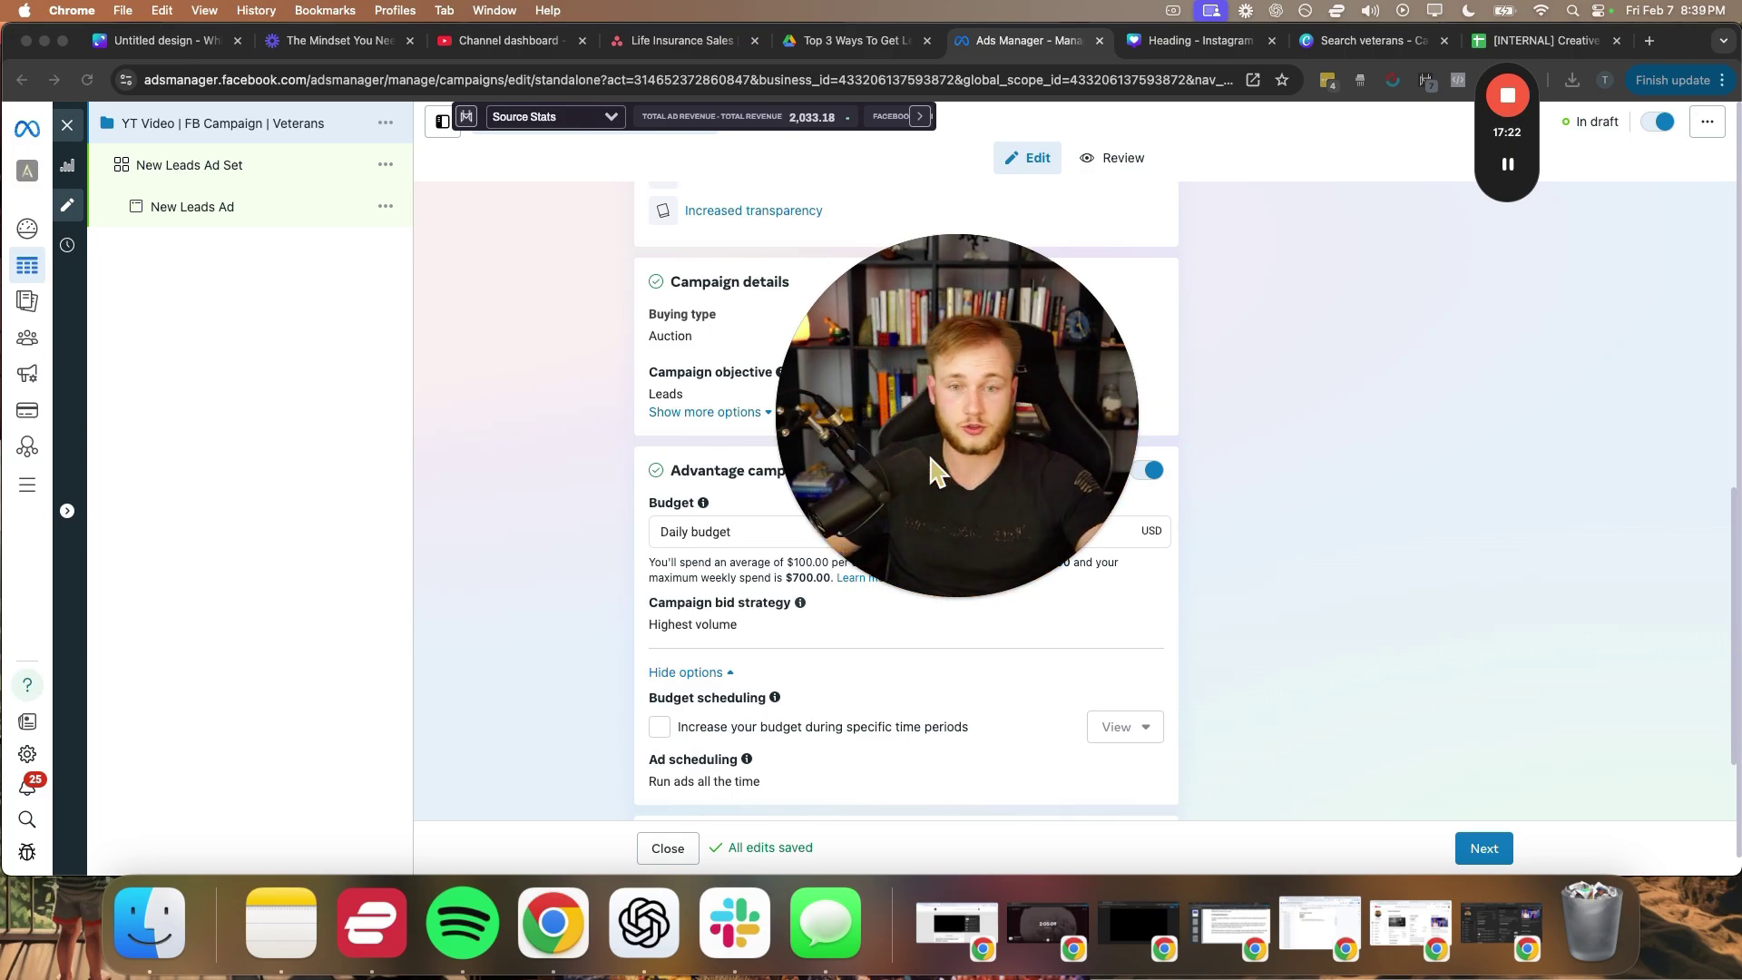
drag(930, 456, 1435, 444)
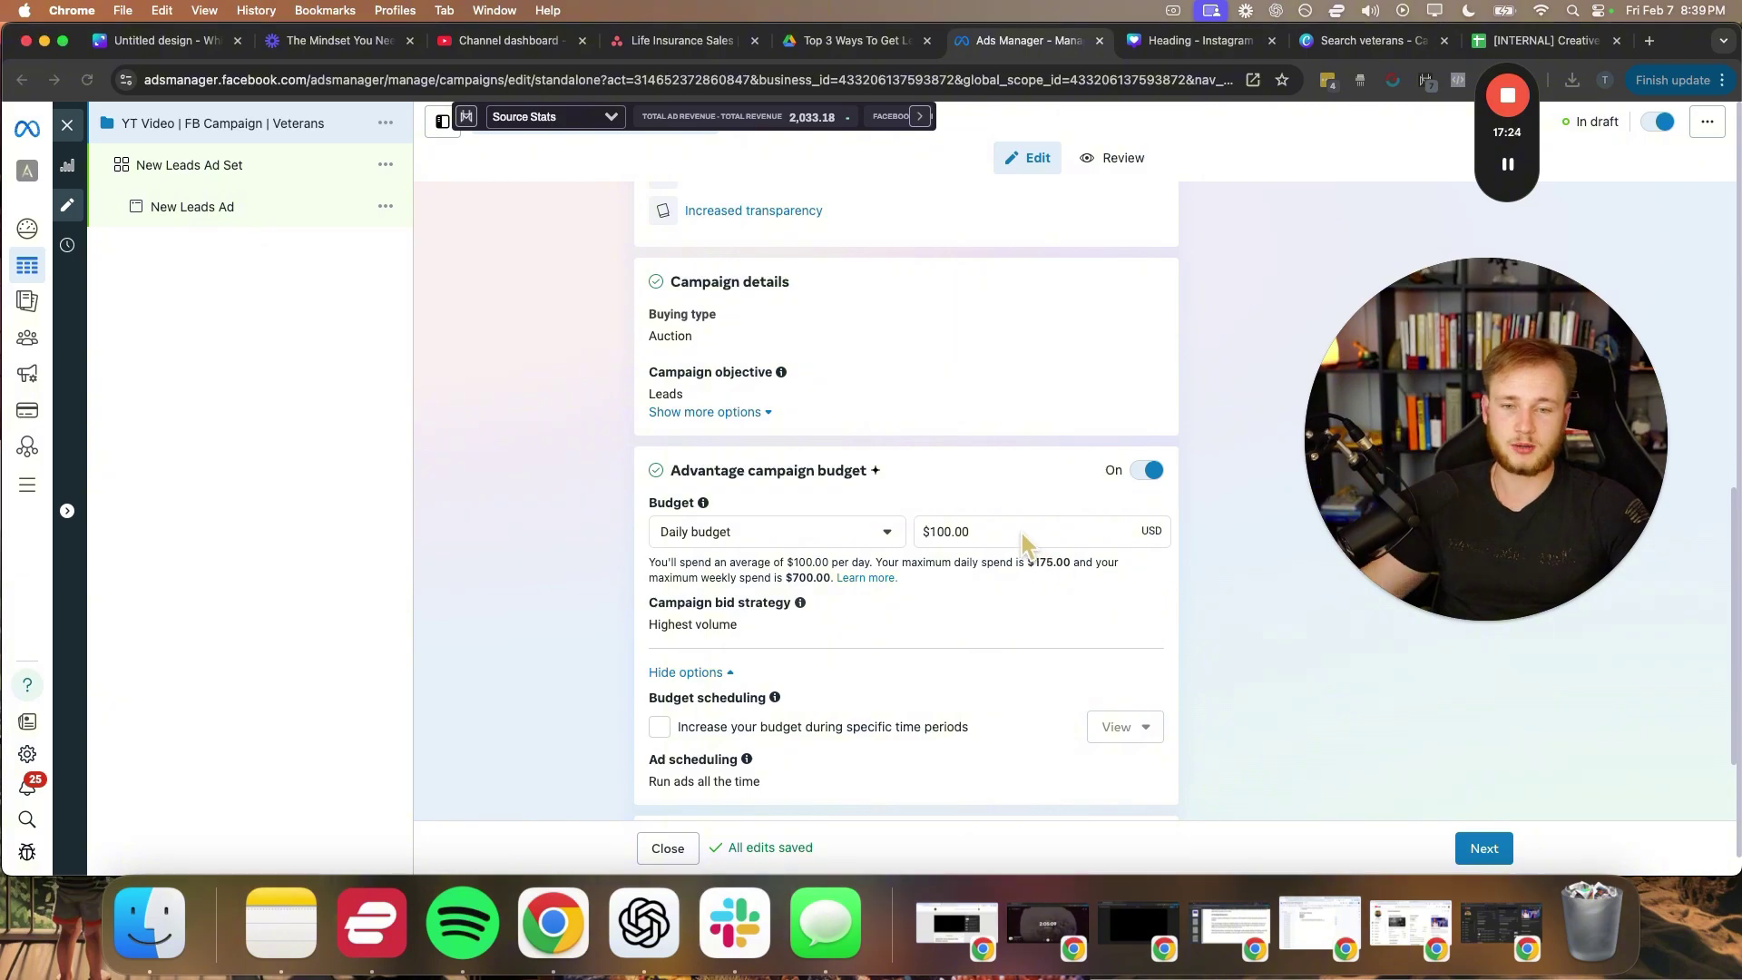
drag(1022, 532, 910, 542)
click(935, 488)
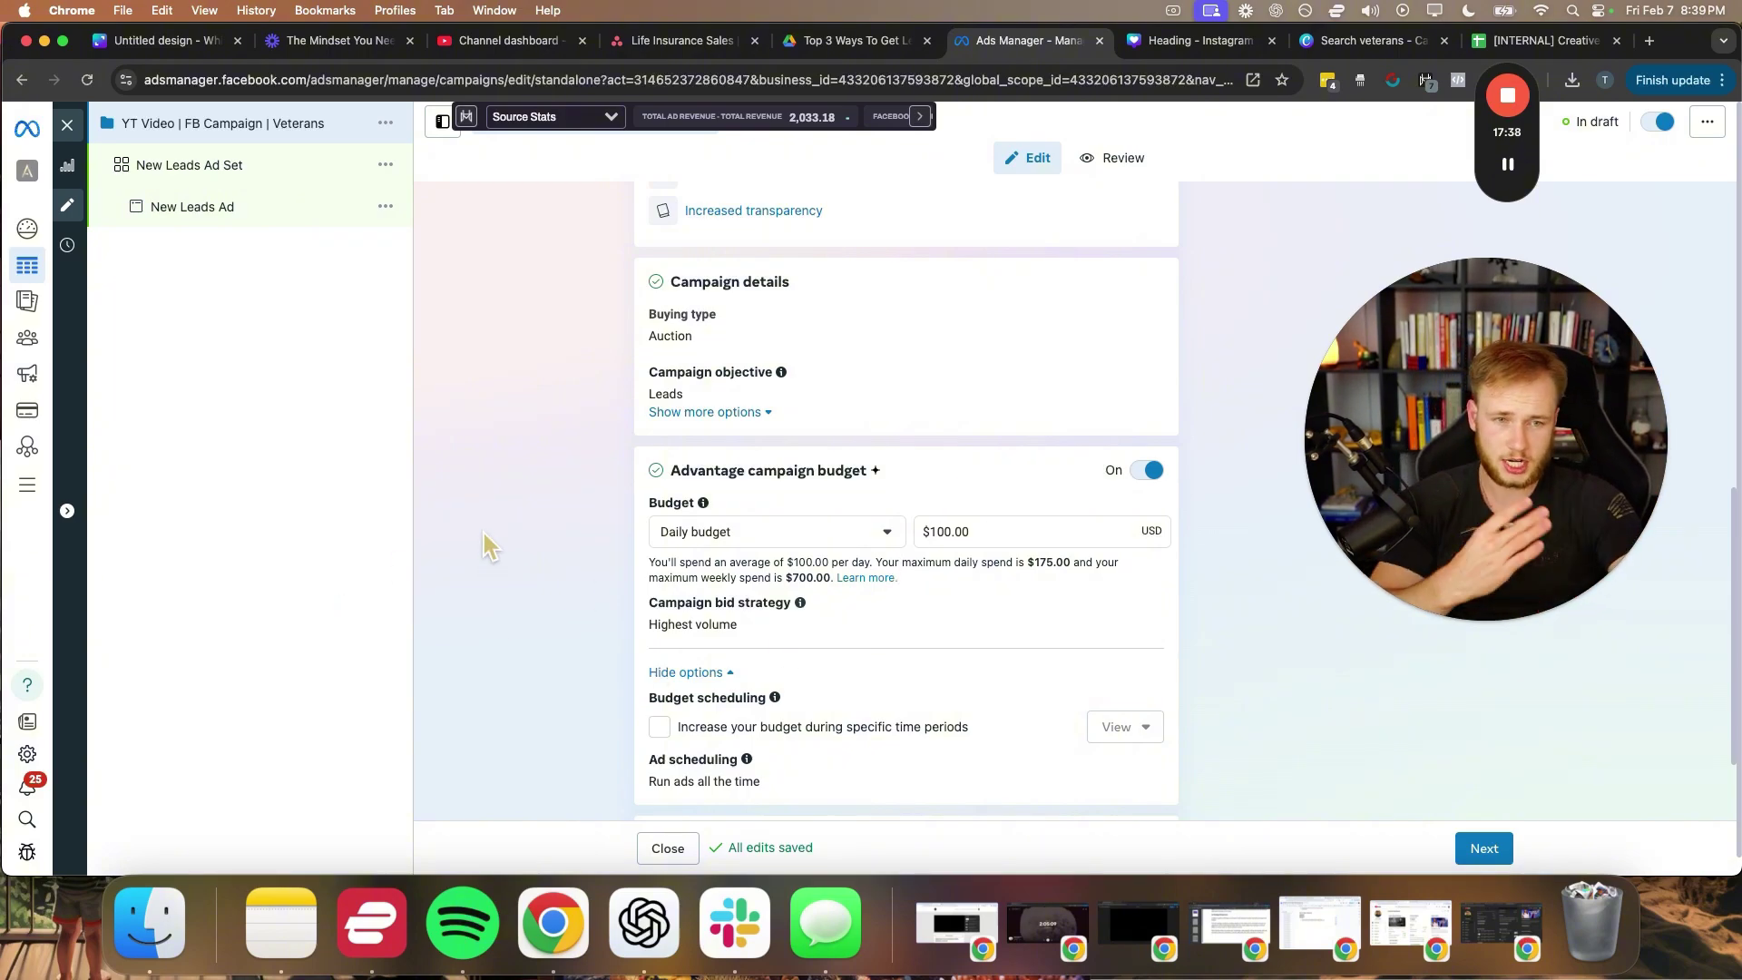
scroll(710, 612, down, 3)
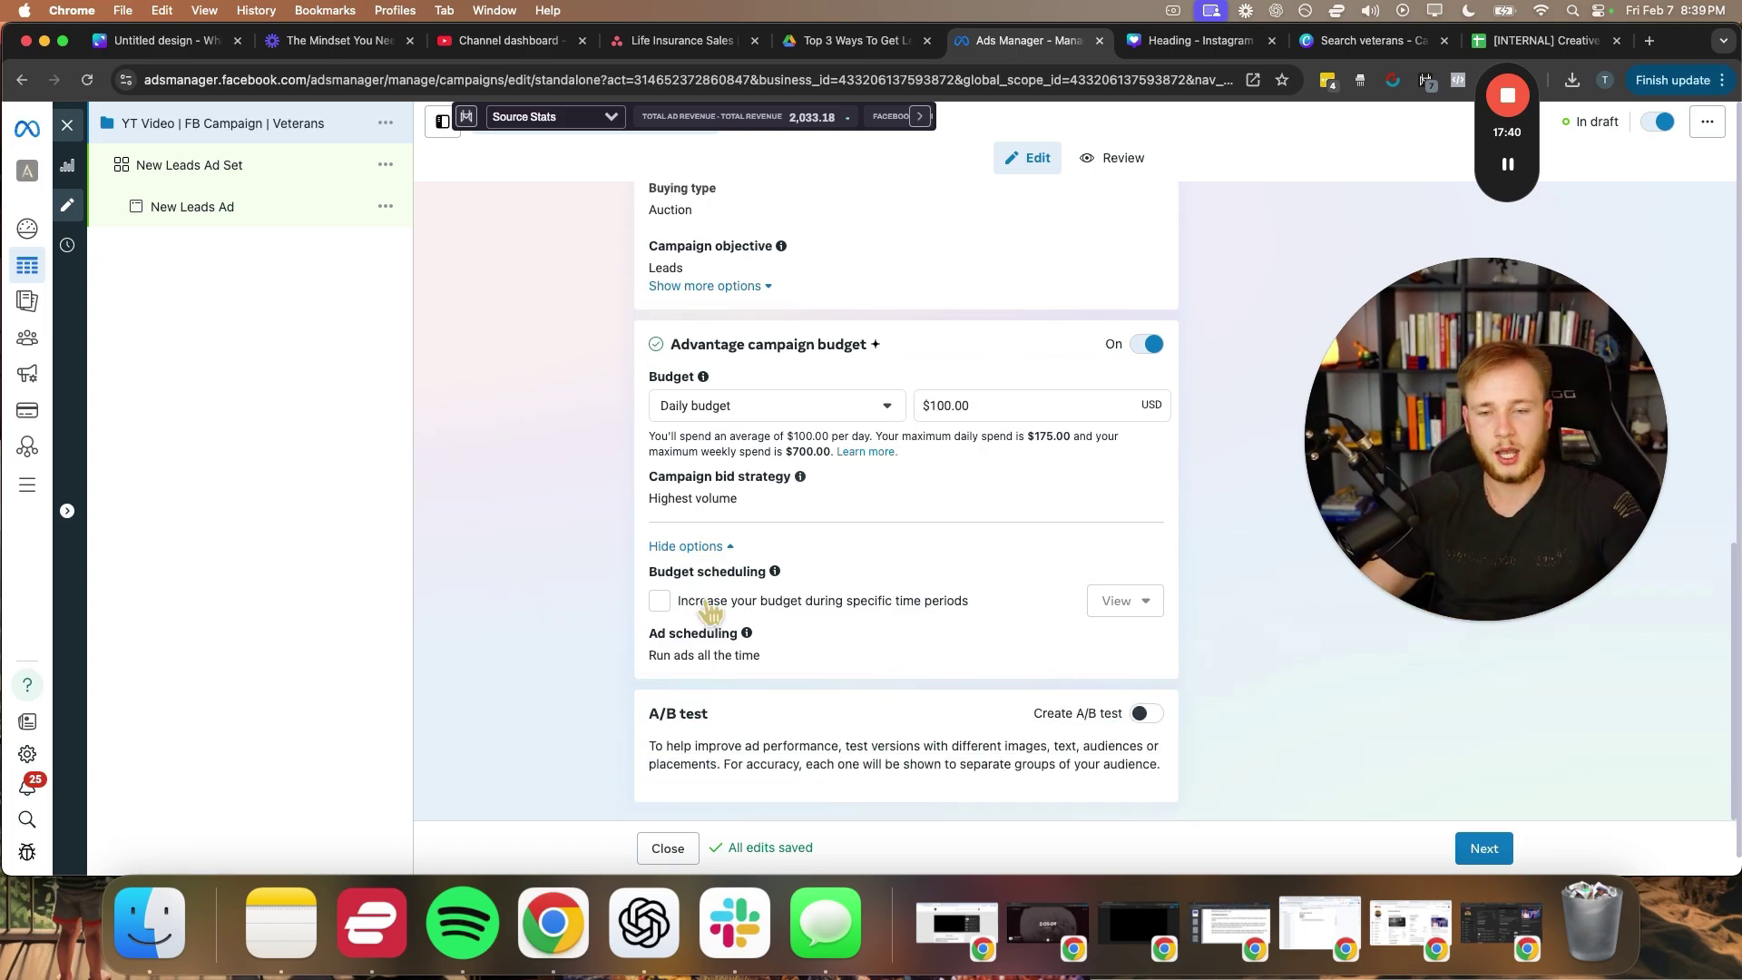
drag(739, 116, 737, 293)
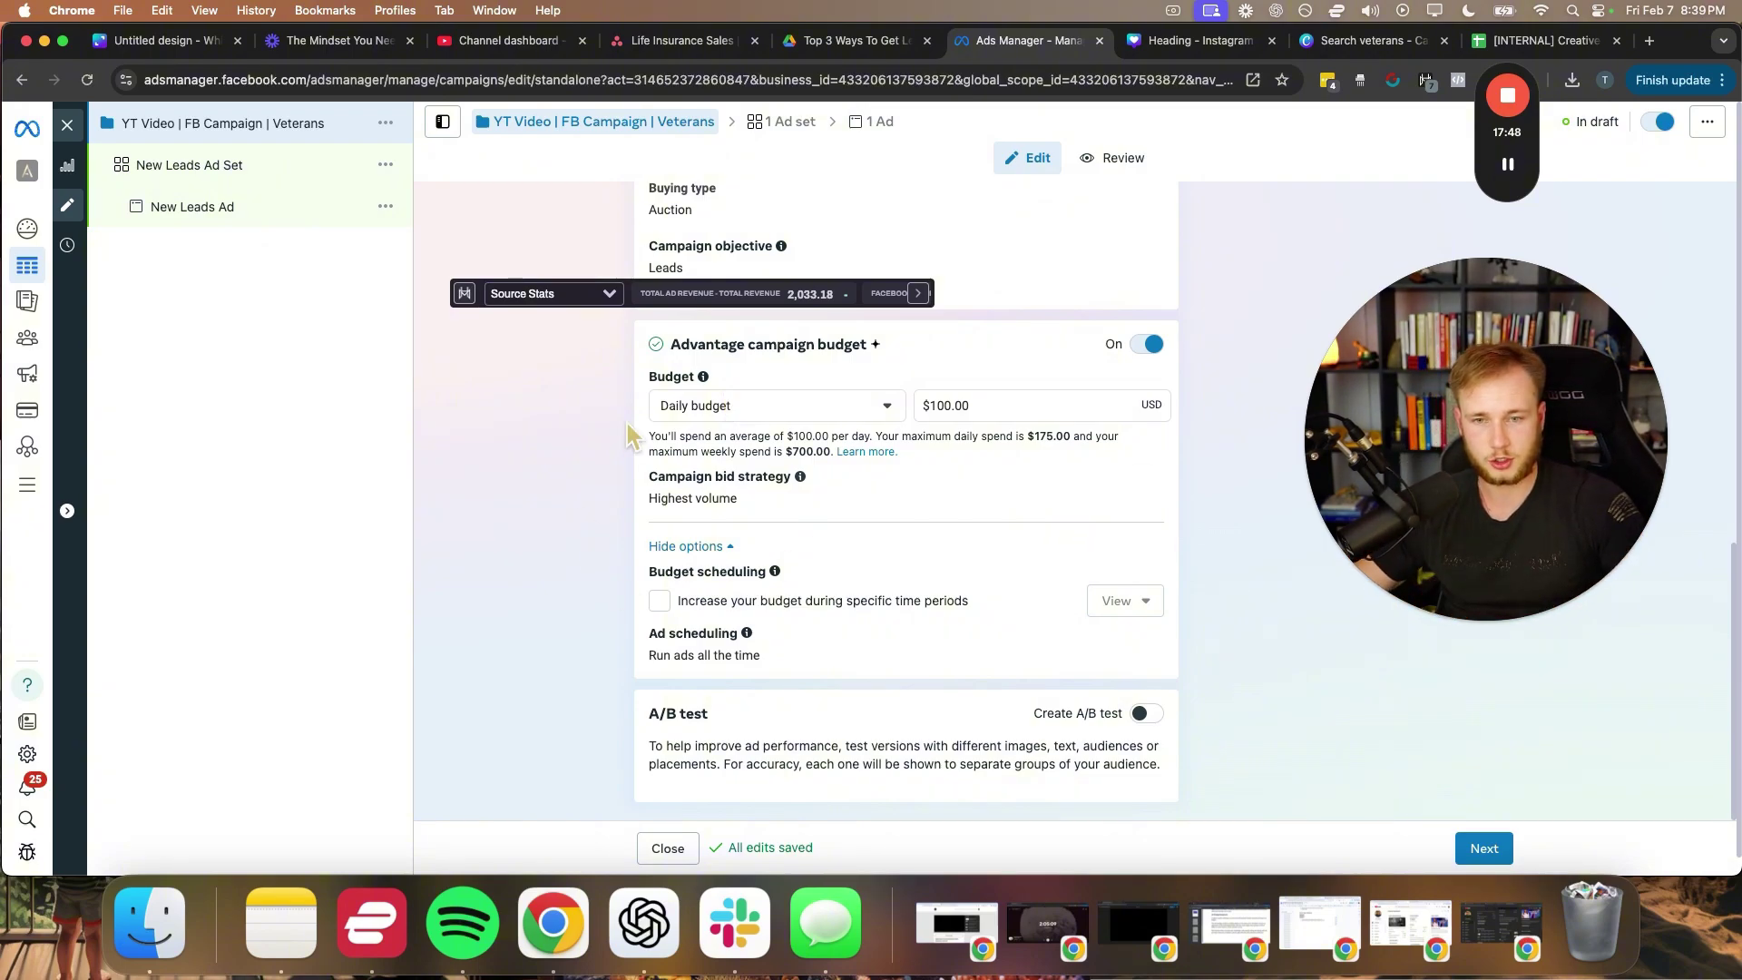
- Move to the ad set and rename it 'Main Ad Set'
click(1481, 847)
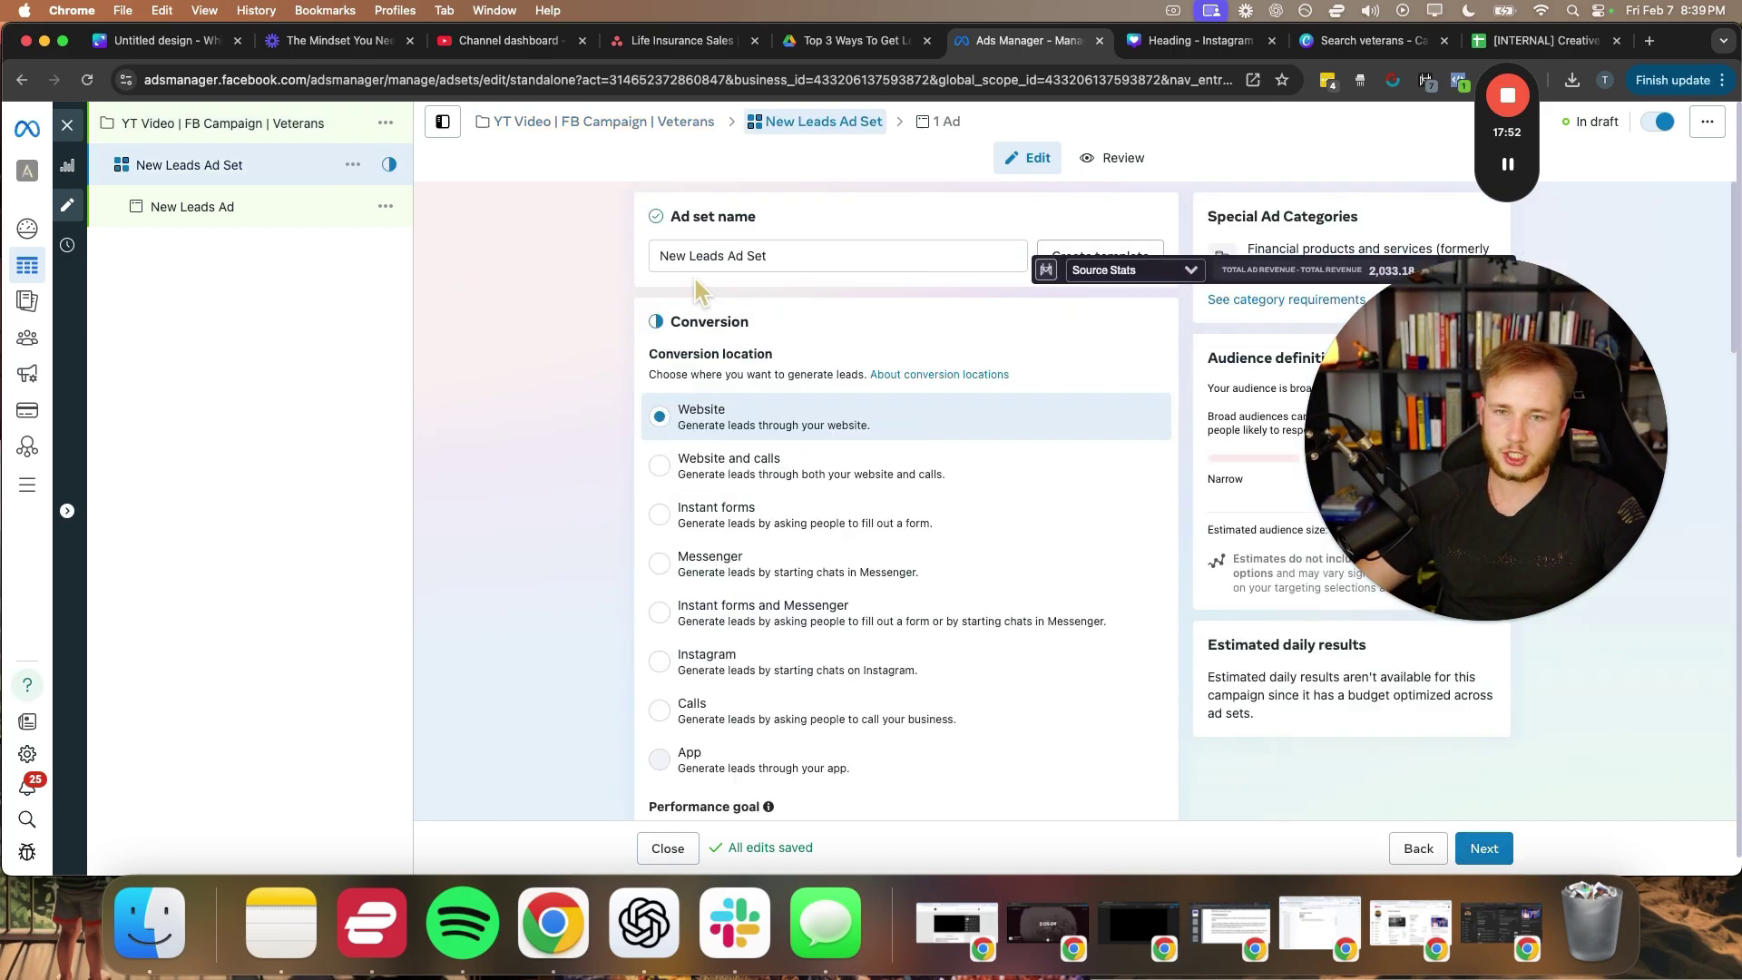
triple_click(779, 258)
text(Main)
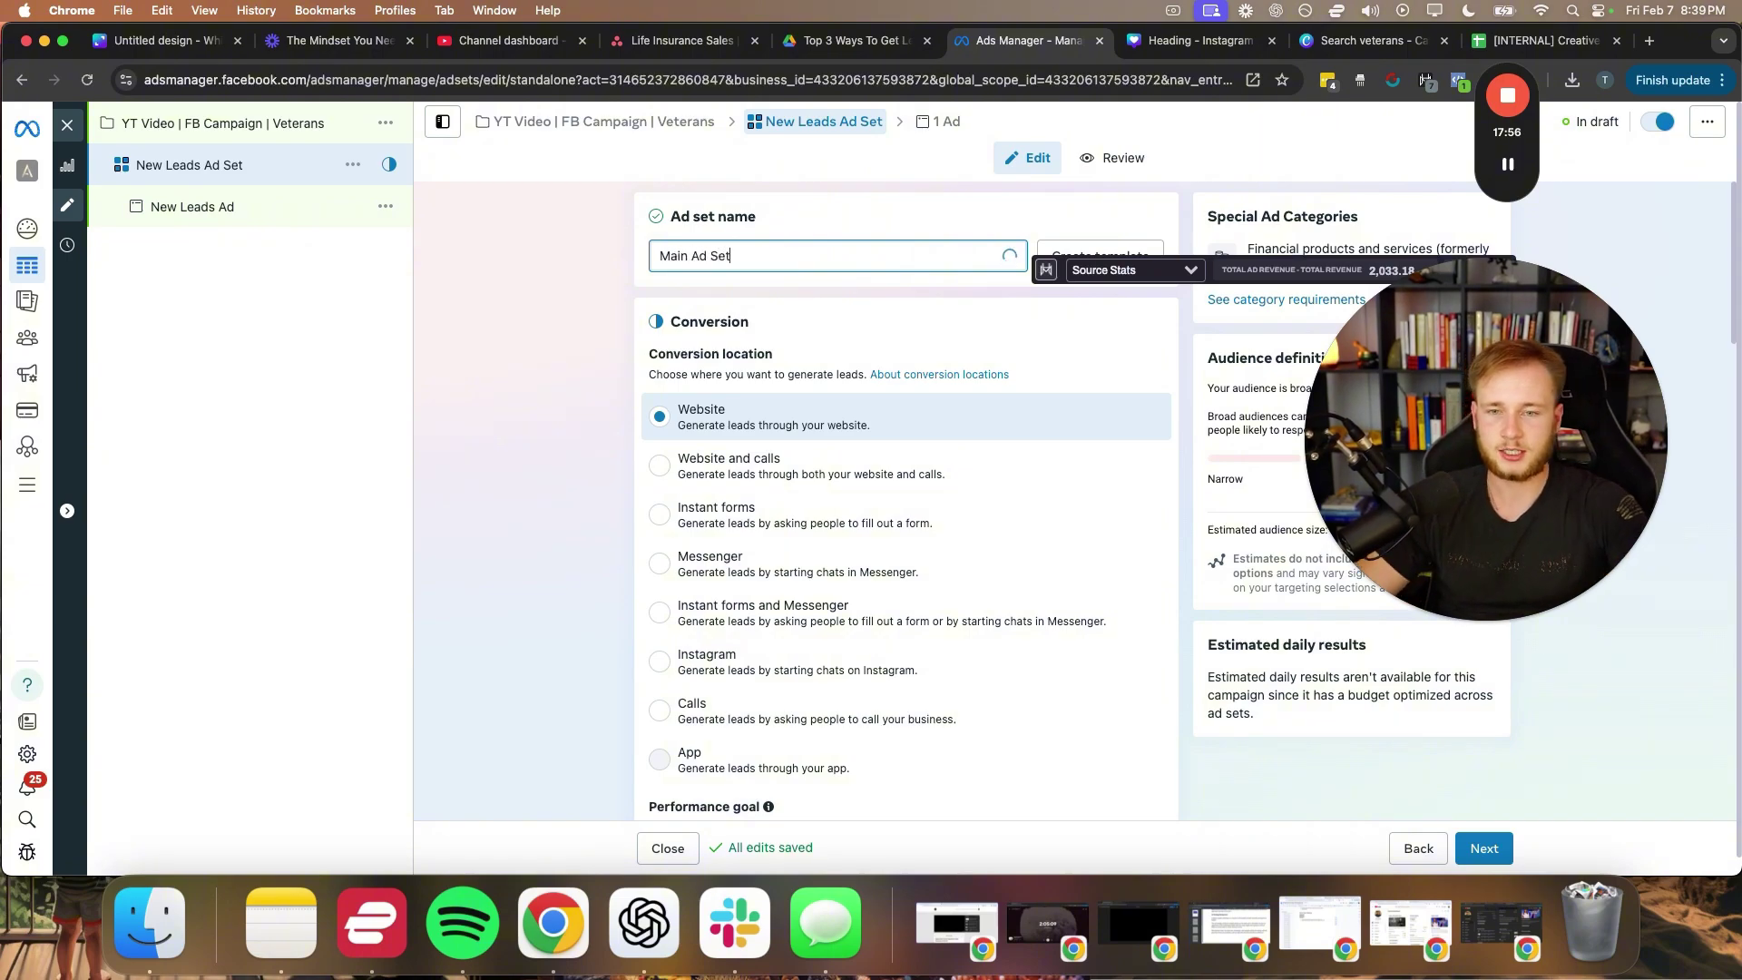
click(545, 482)
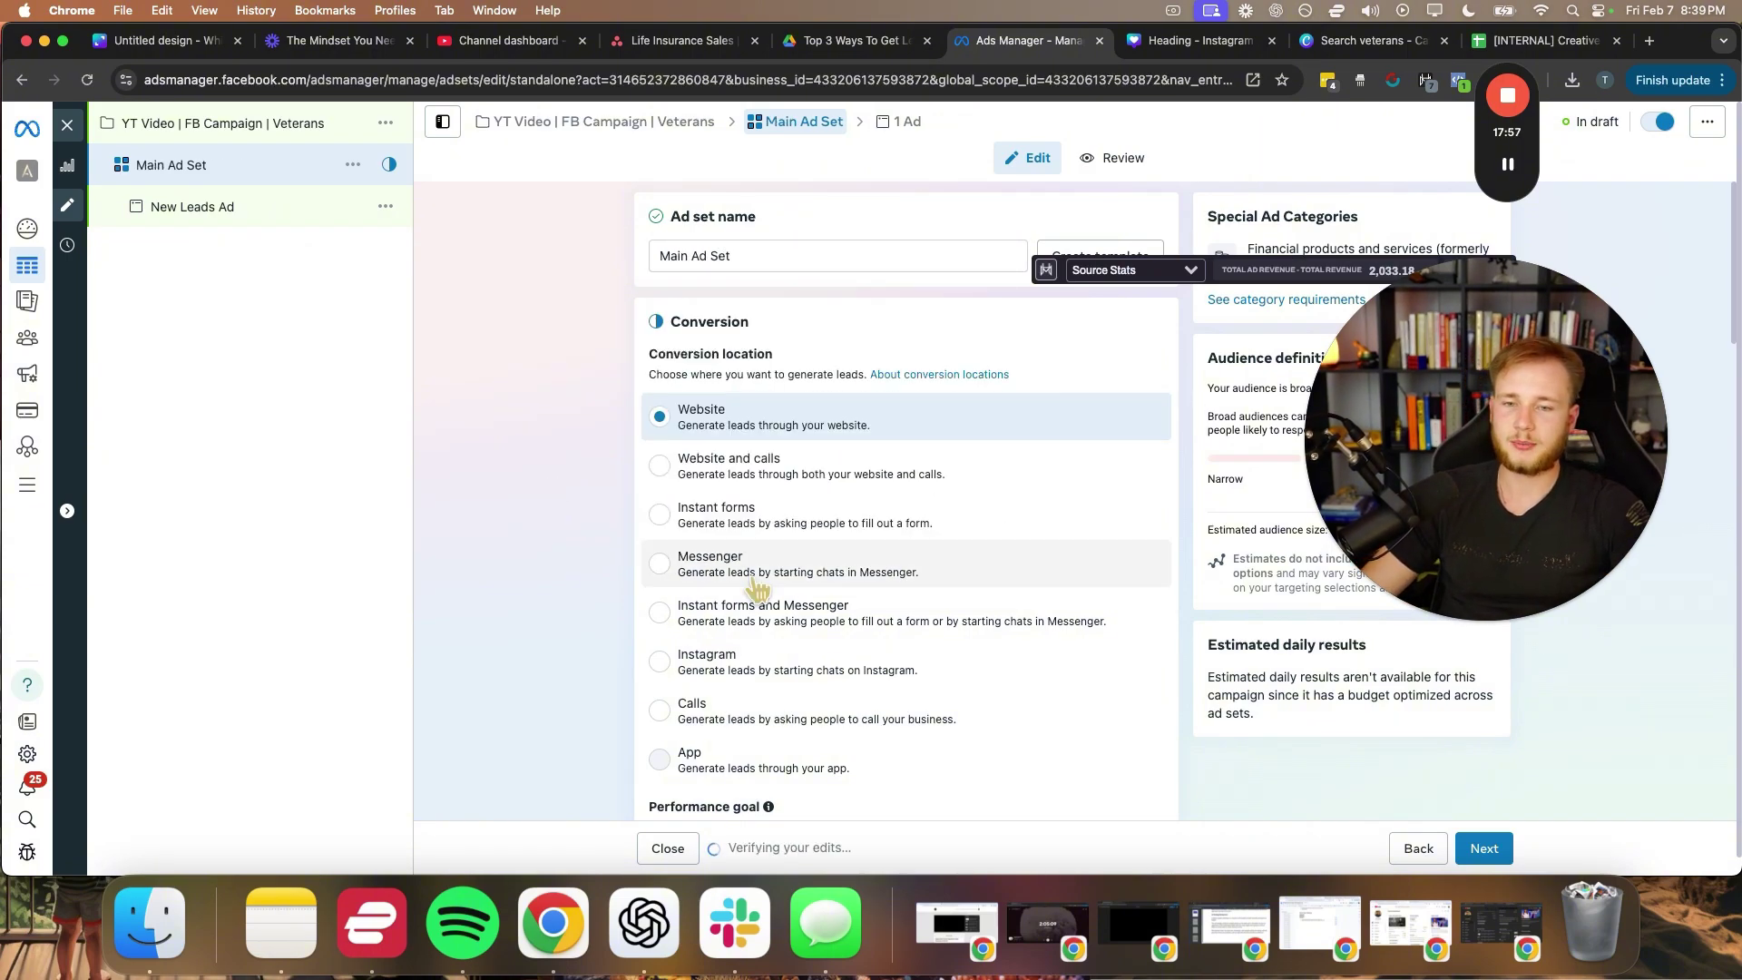
- Set the conversion location to Instant forms and dismiss the Lead Ads Terms notice
click(660, 514)
scroll(635, 530, down, 2)
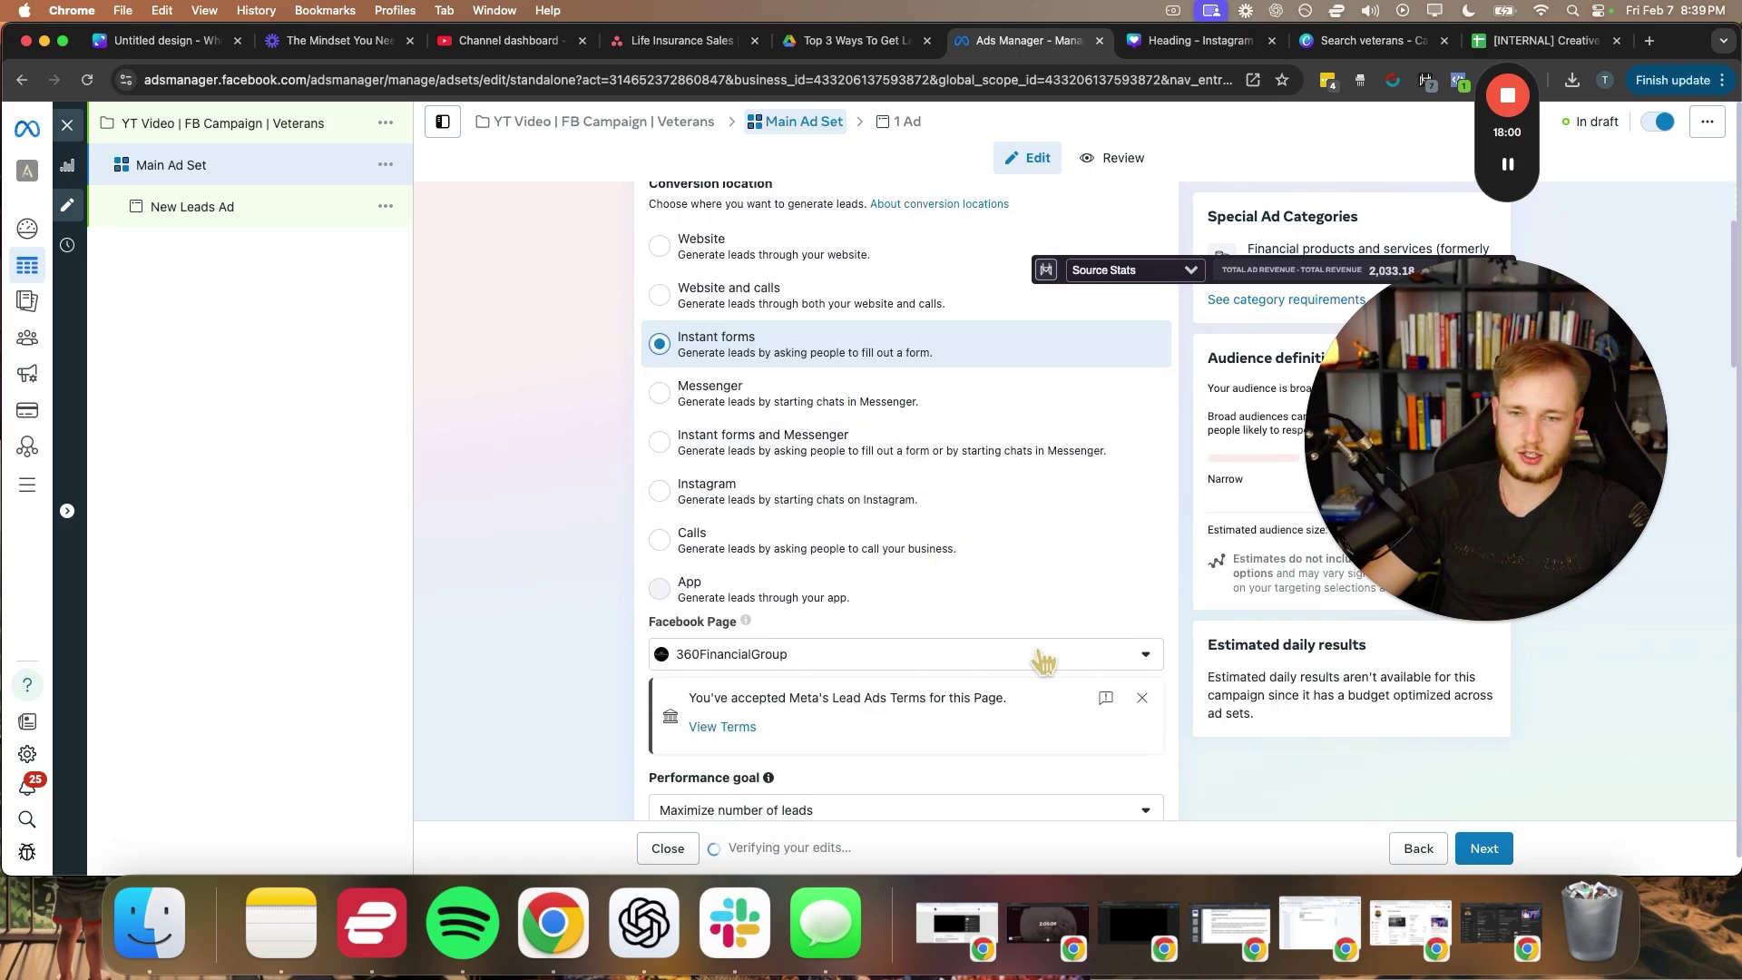
scroll(746, 363, up, 1)
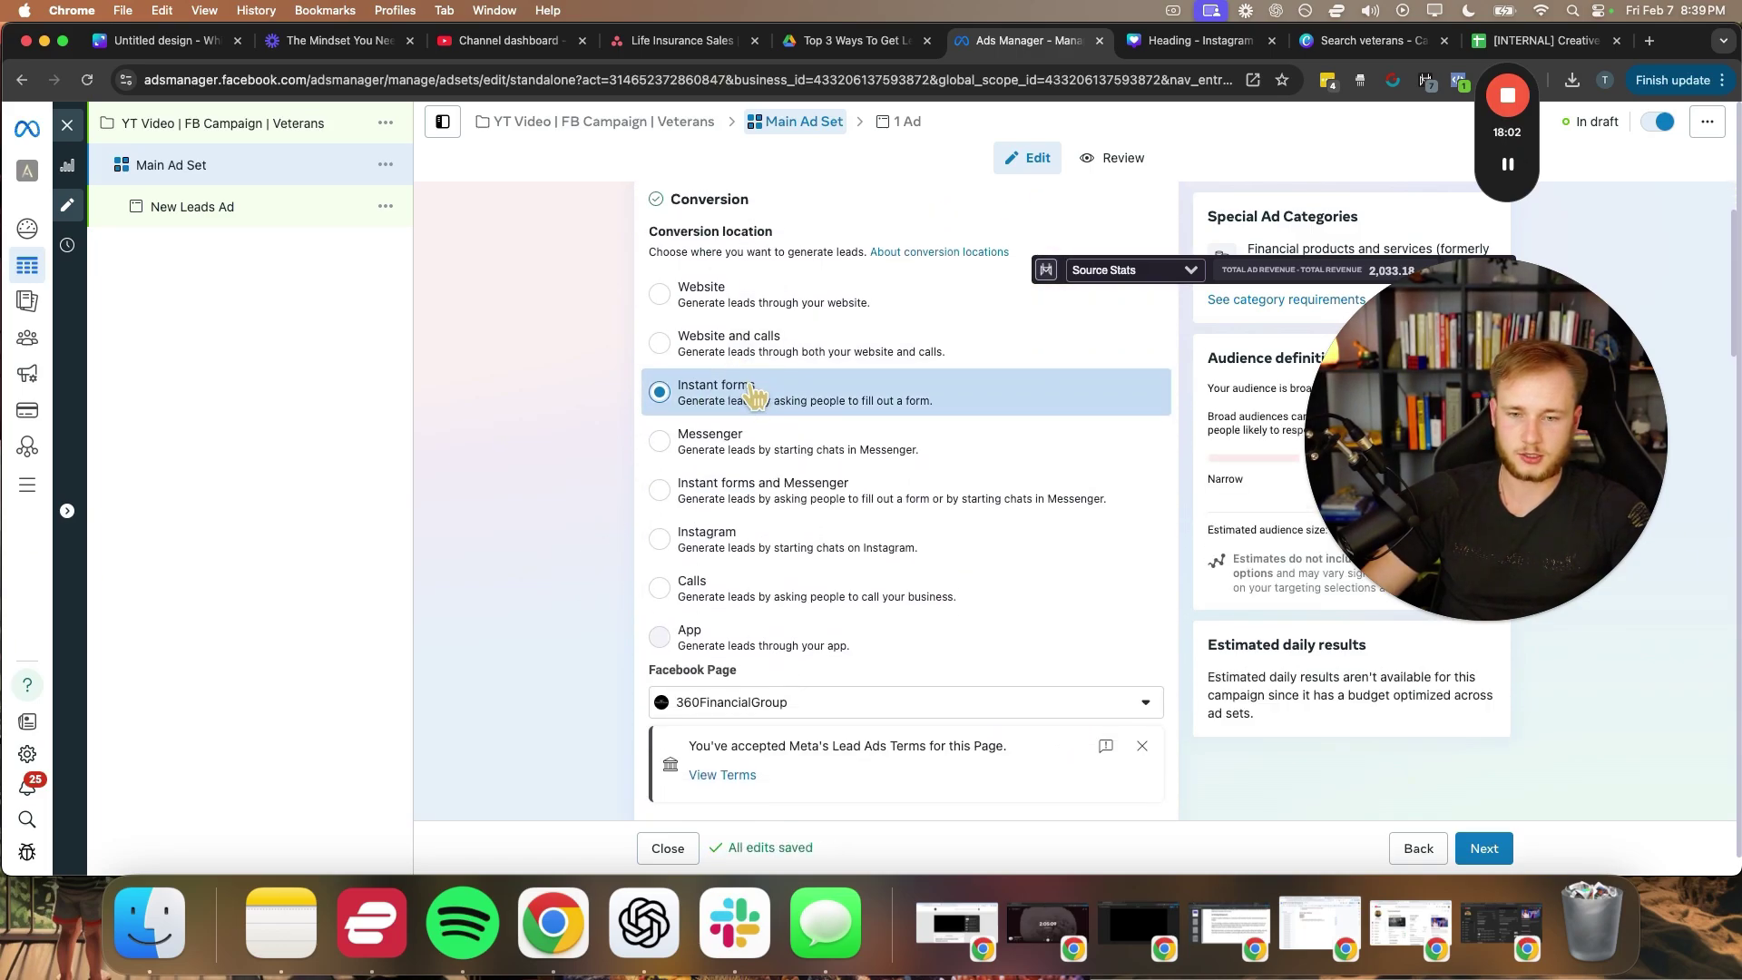
scroll(573, 400, down, 2)
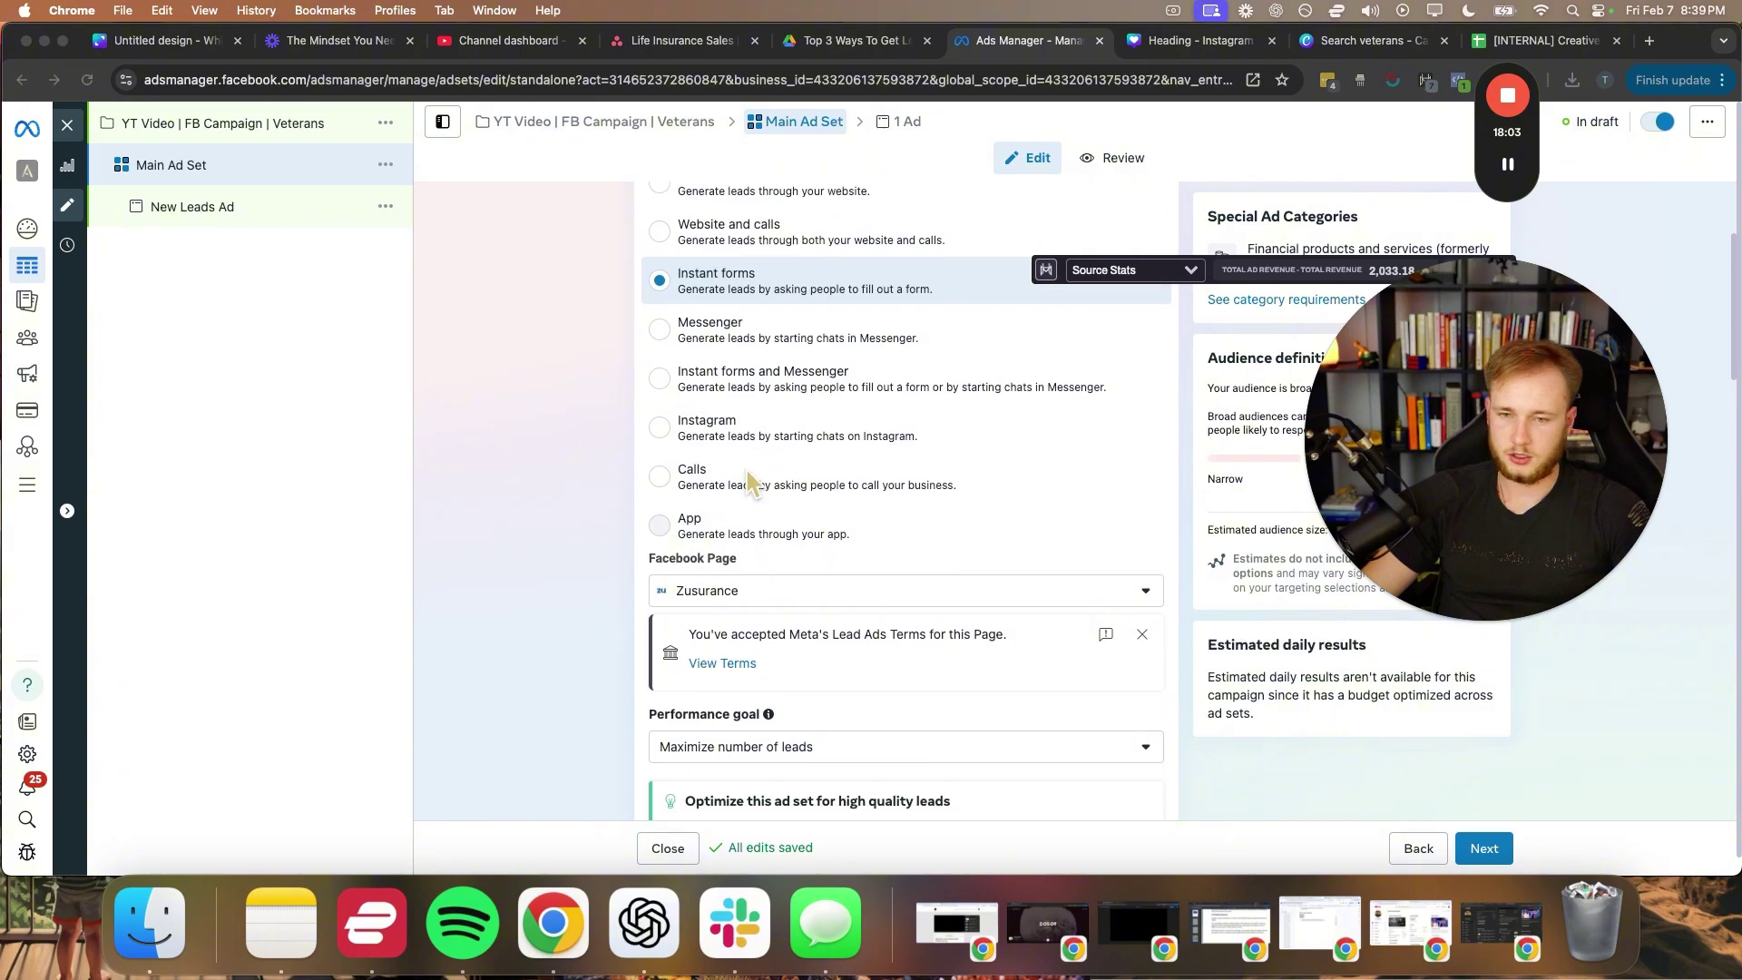
scroll(785, 494, down, 1)
click(1188, 270)
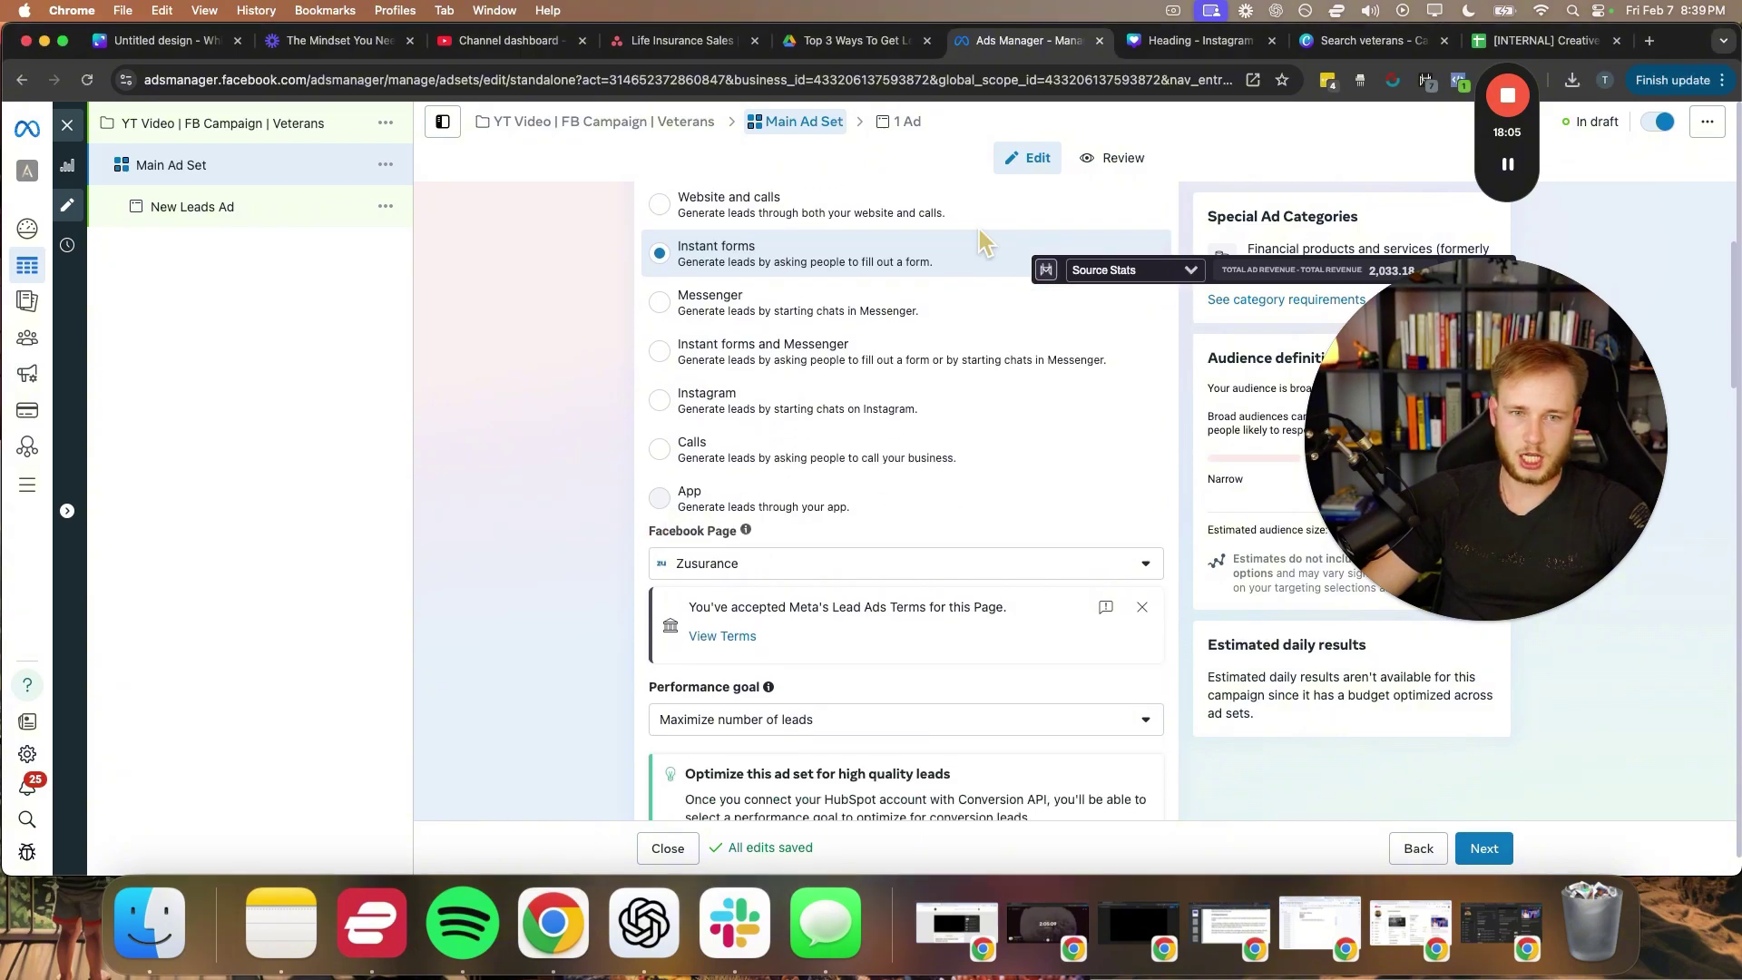
click(629, 560)
click(1141, 606)
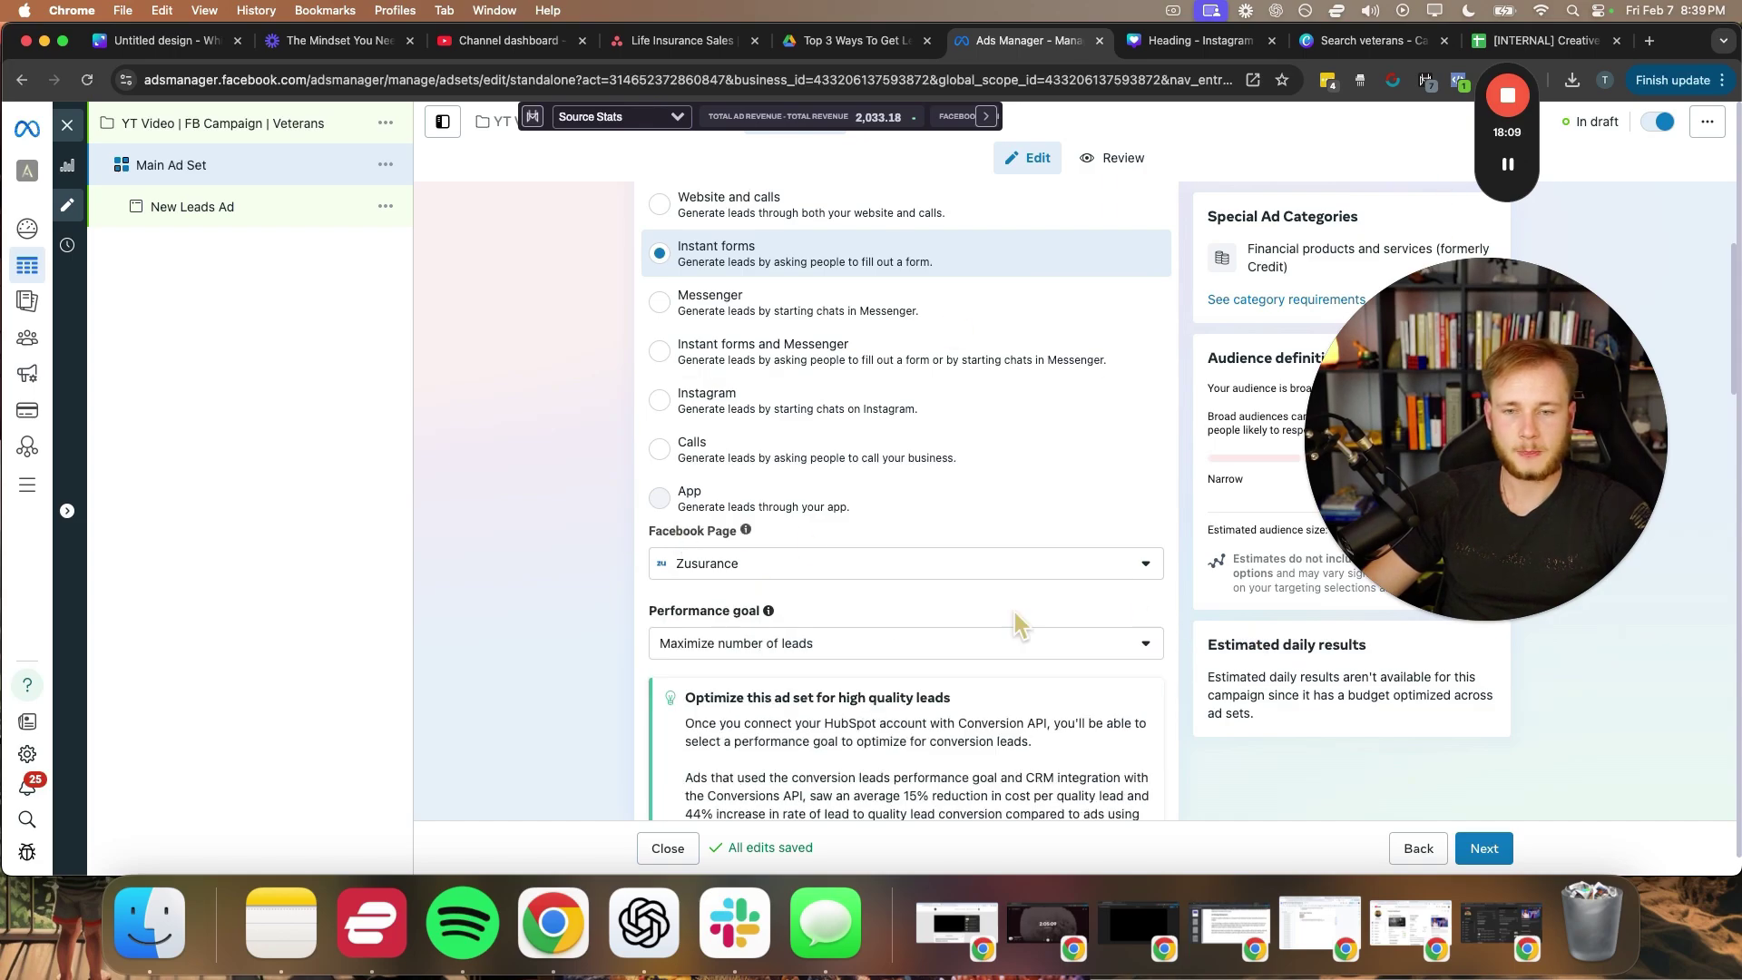
- Scroll through the ad set's performance goal and delivery settings to review them
scroll(601, 573, down, 2)
drag(761, 554, 650, 543)
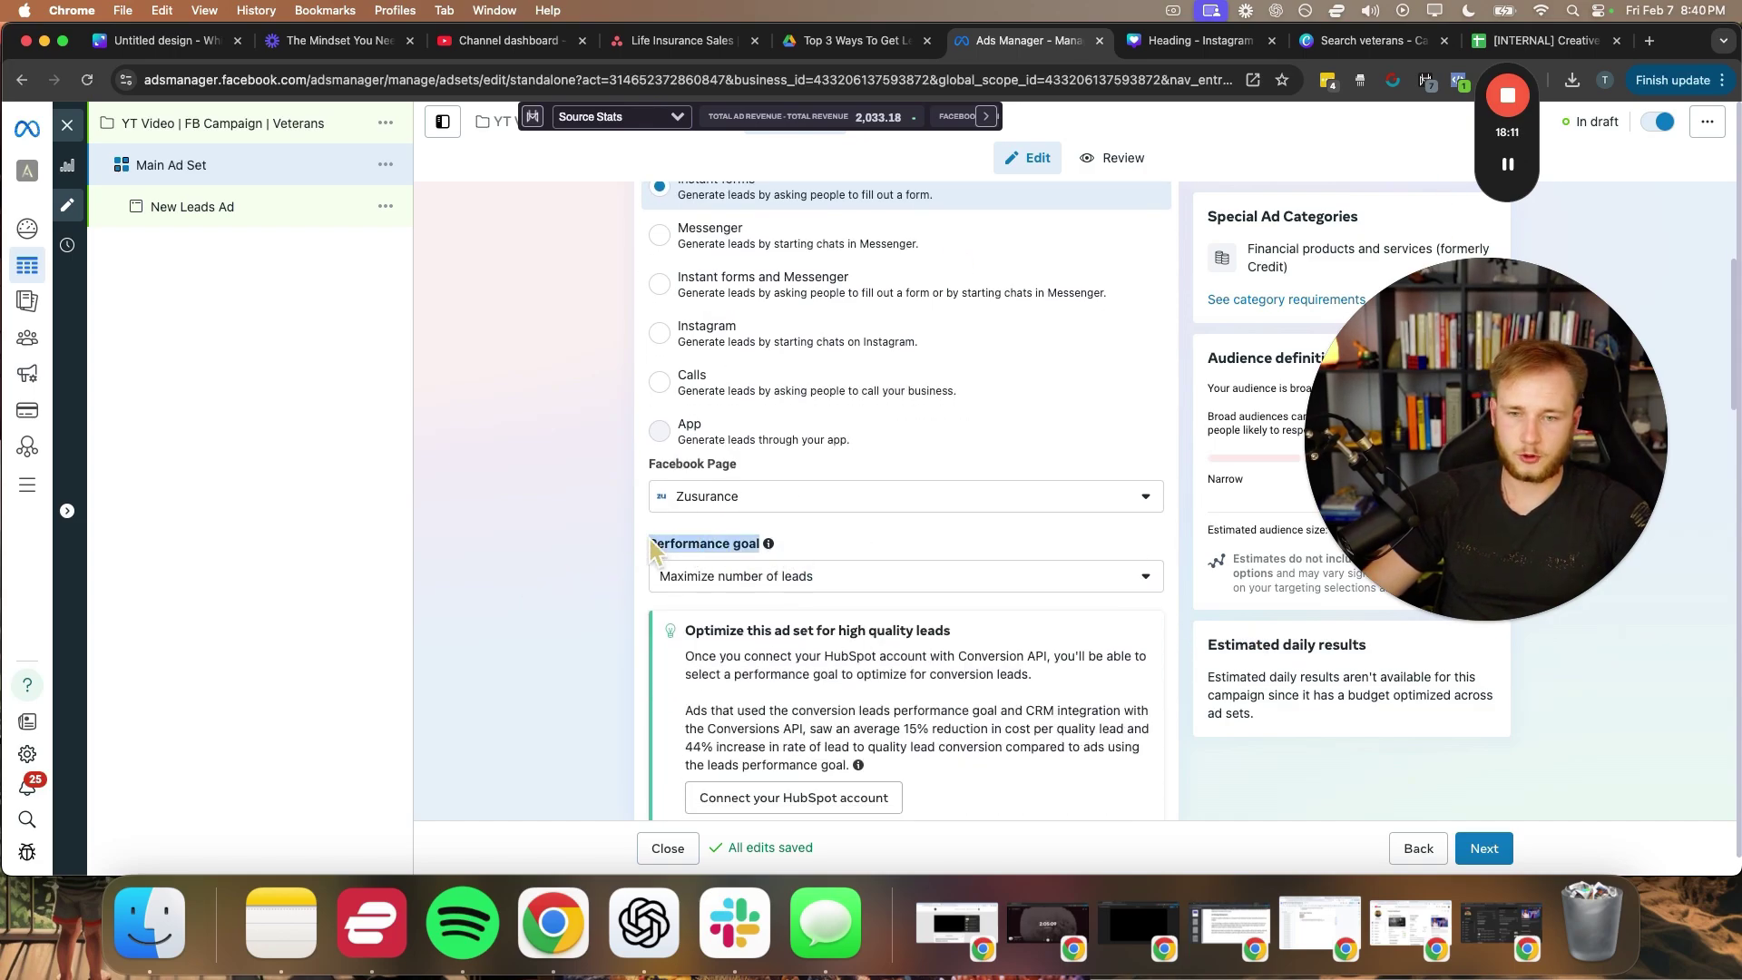
click(624, 594)
scroll(685, 573, down, 2)
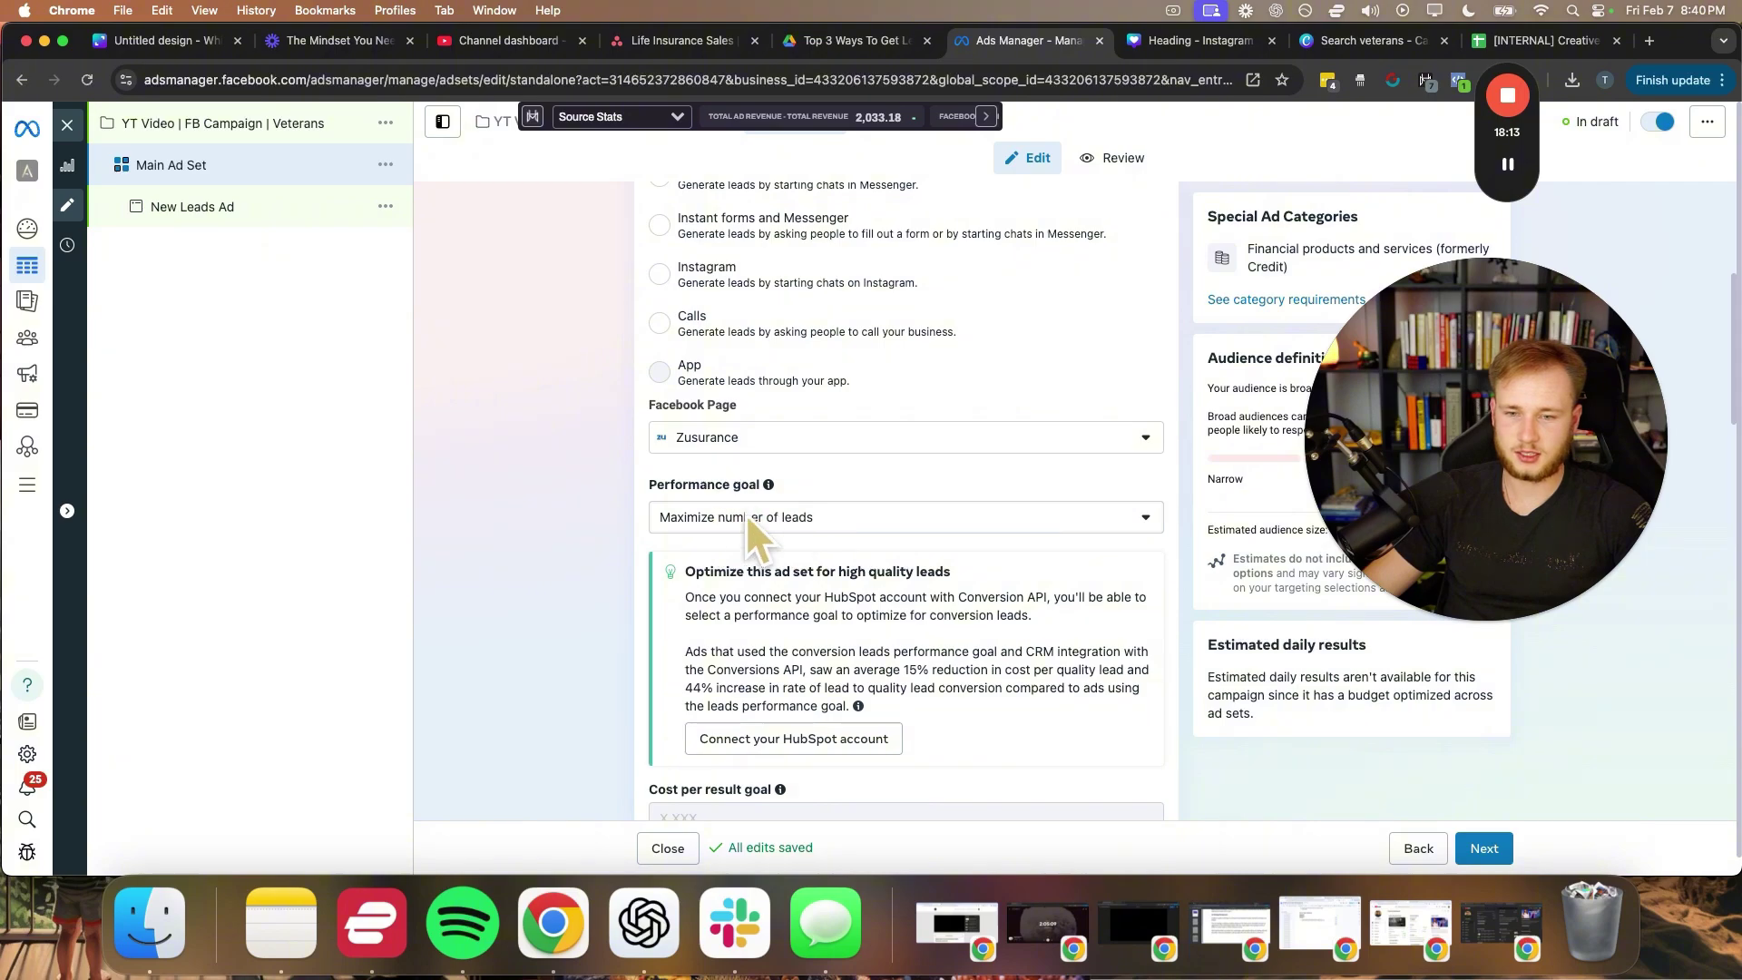
scroll(711, 600, down, 2)
drag(684, 537, 1051, 540)
click(1141, 595)
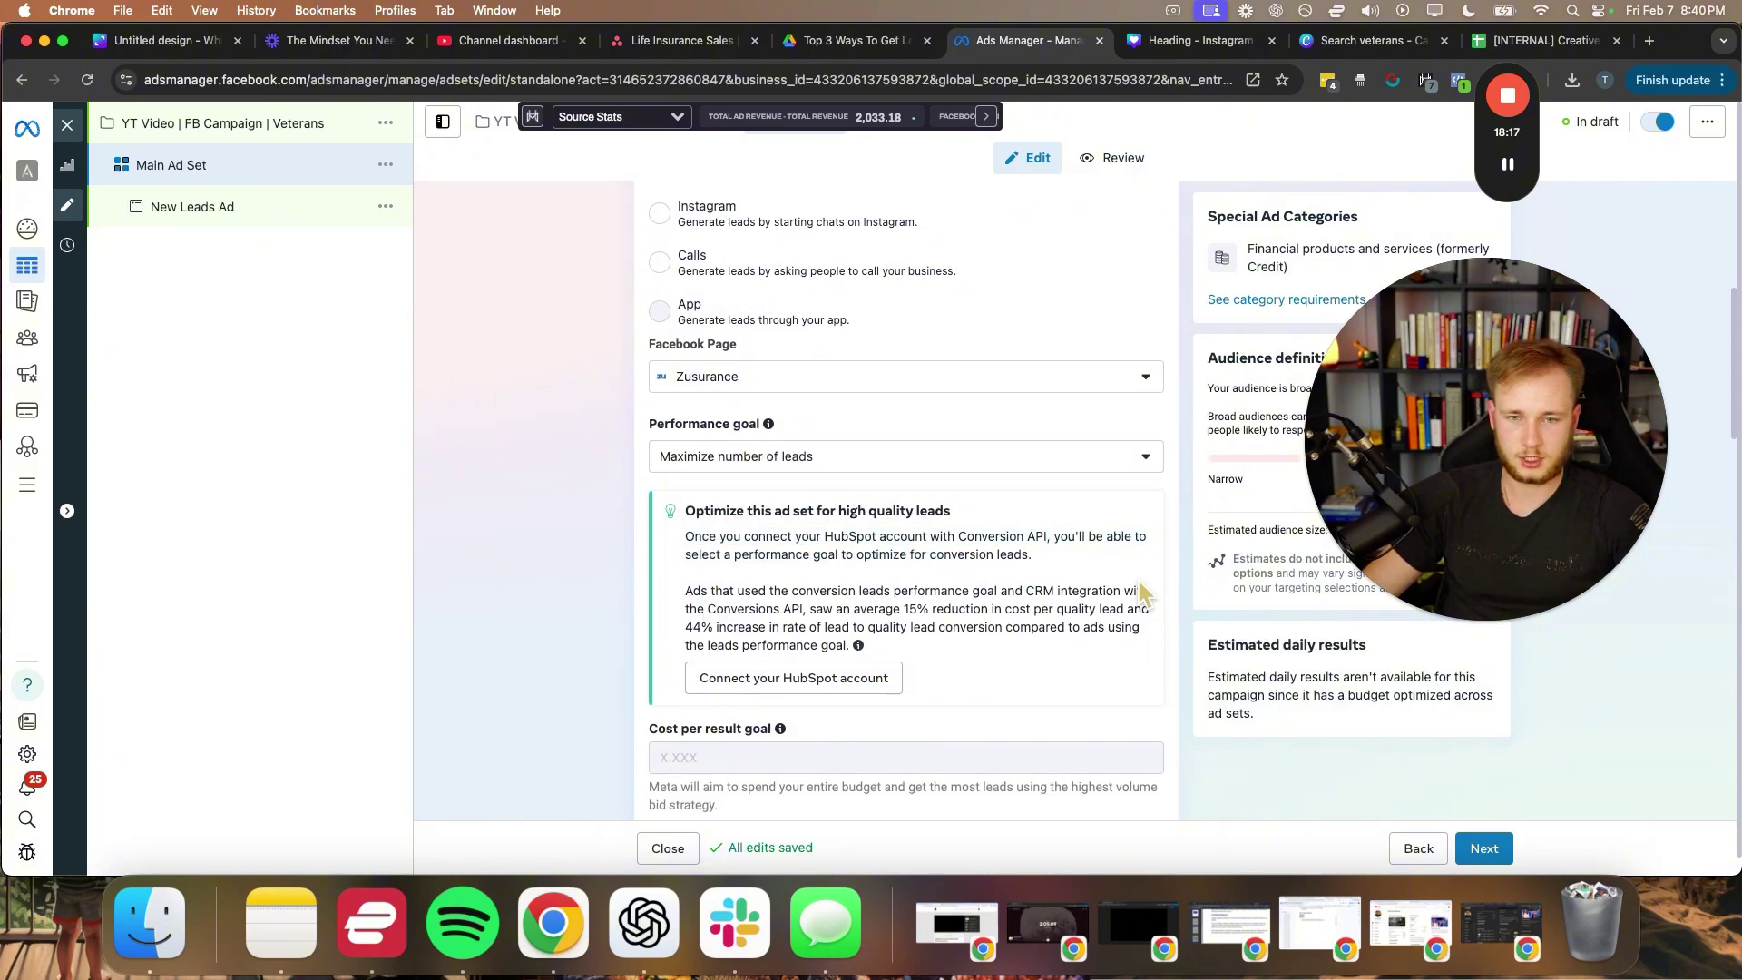
scroll(522, 574, down, 2)
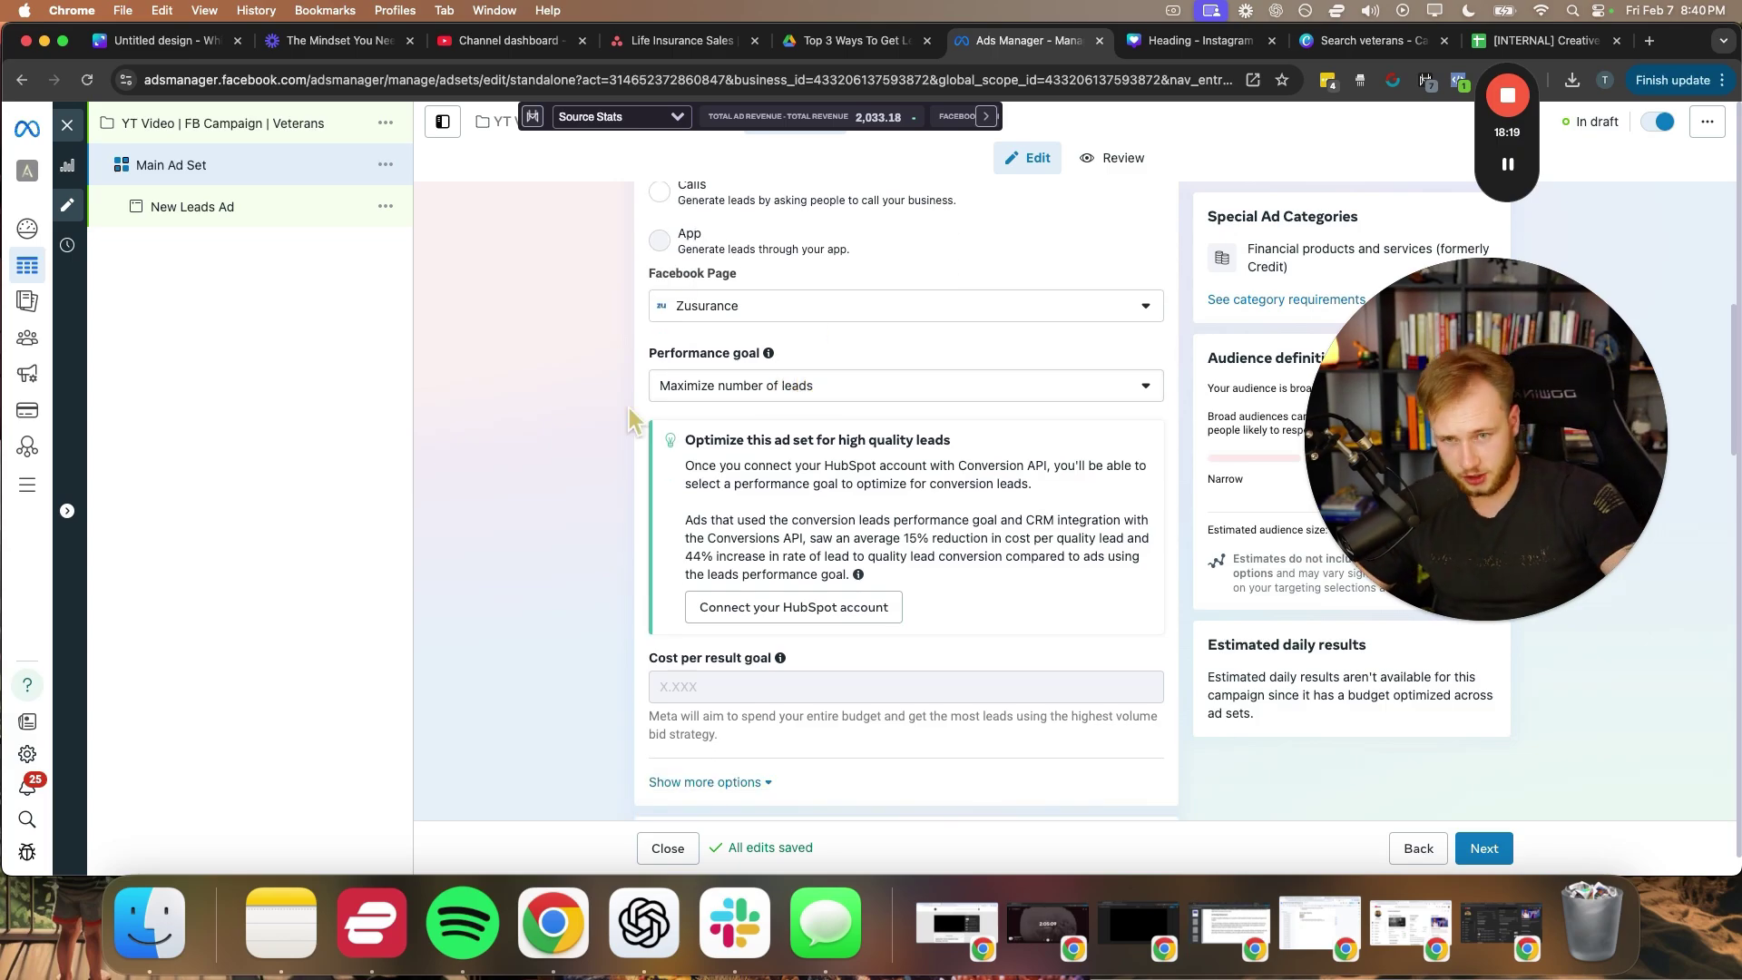
scroll(592, 486, down, 5)
scroll(725, 400, up, 4)
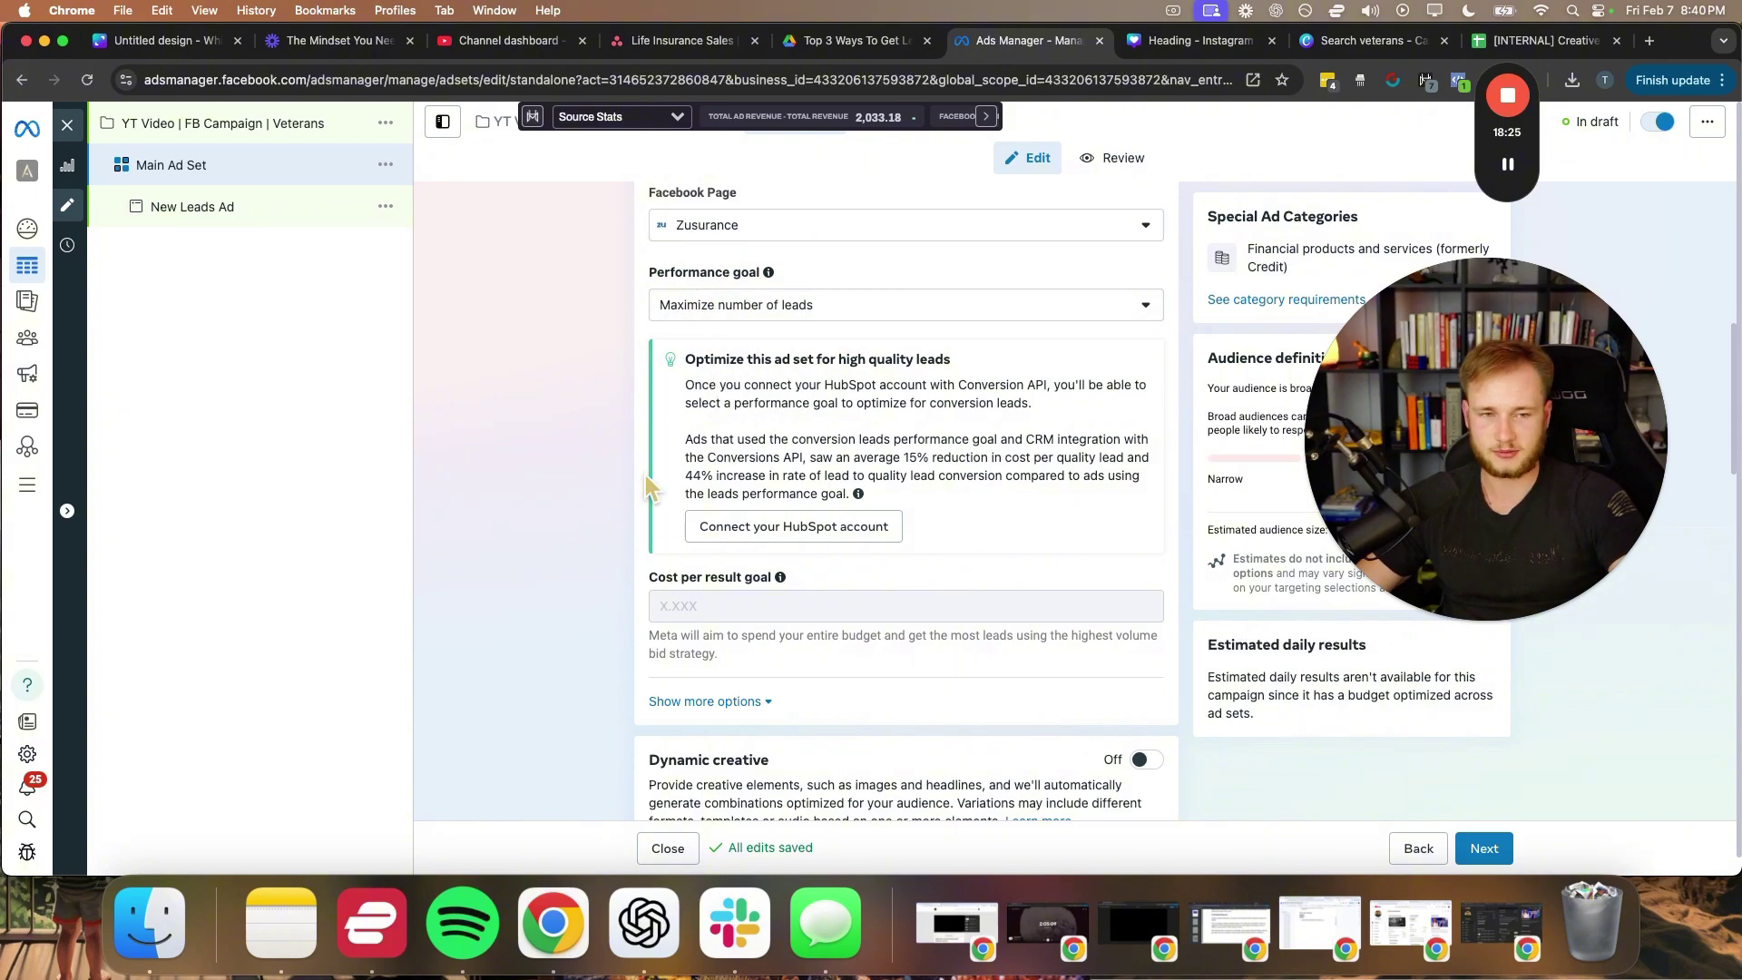
scroll(645, 475, down, 5)
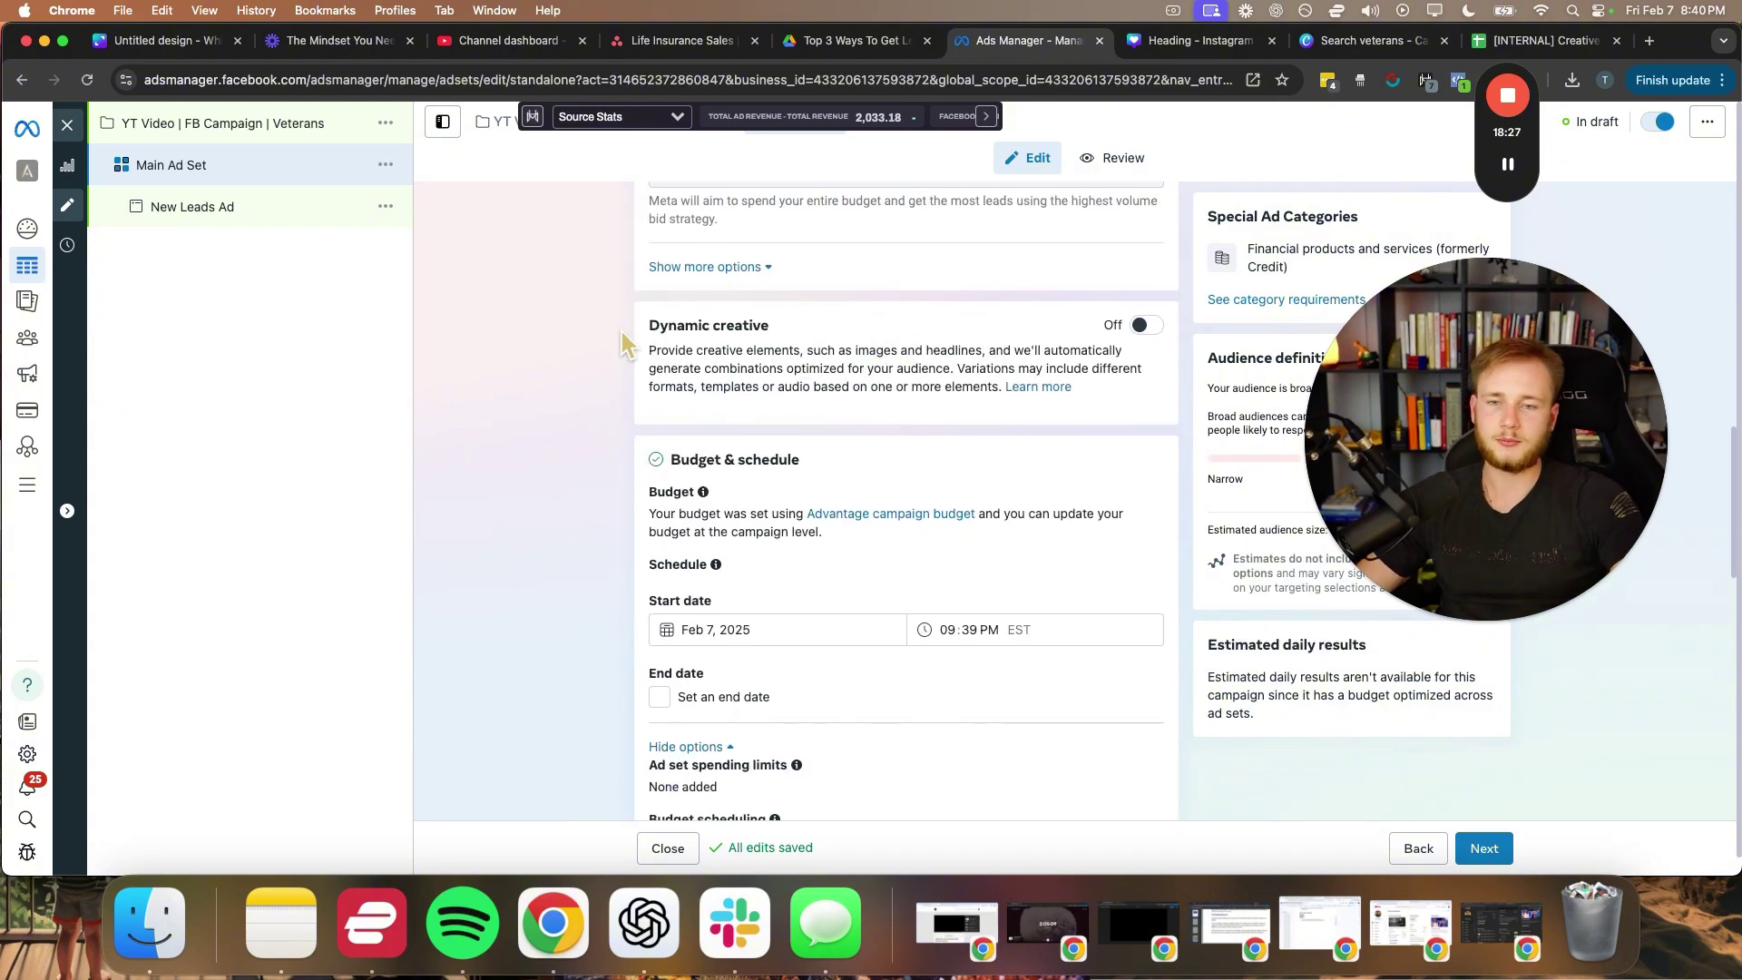
scroll(622, 598, down, 1)
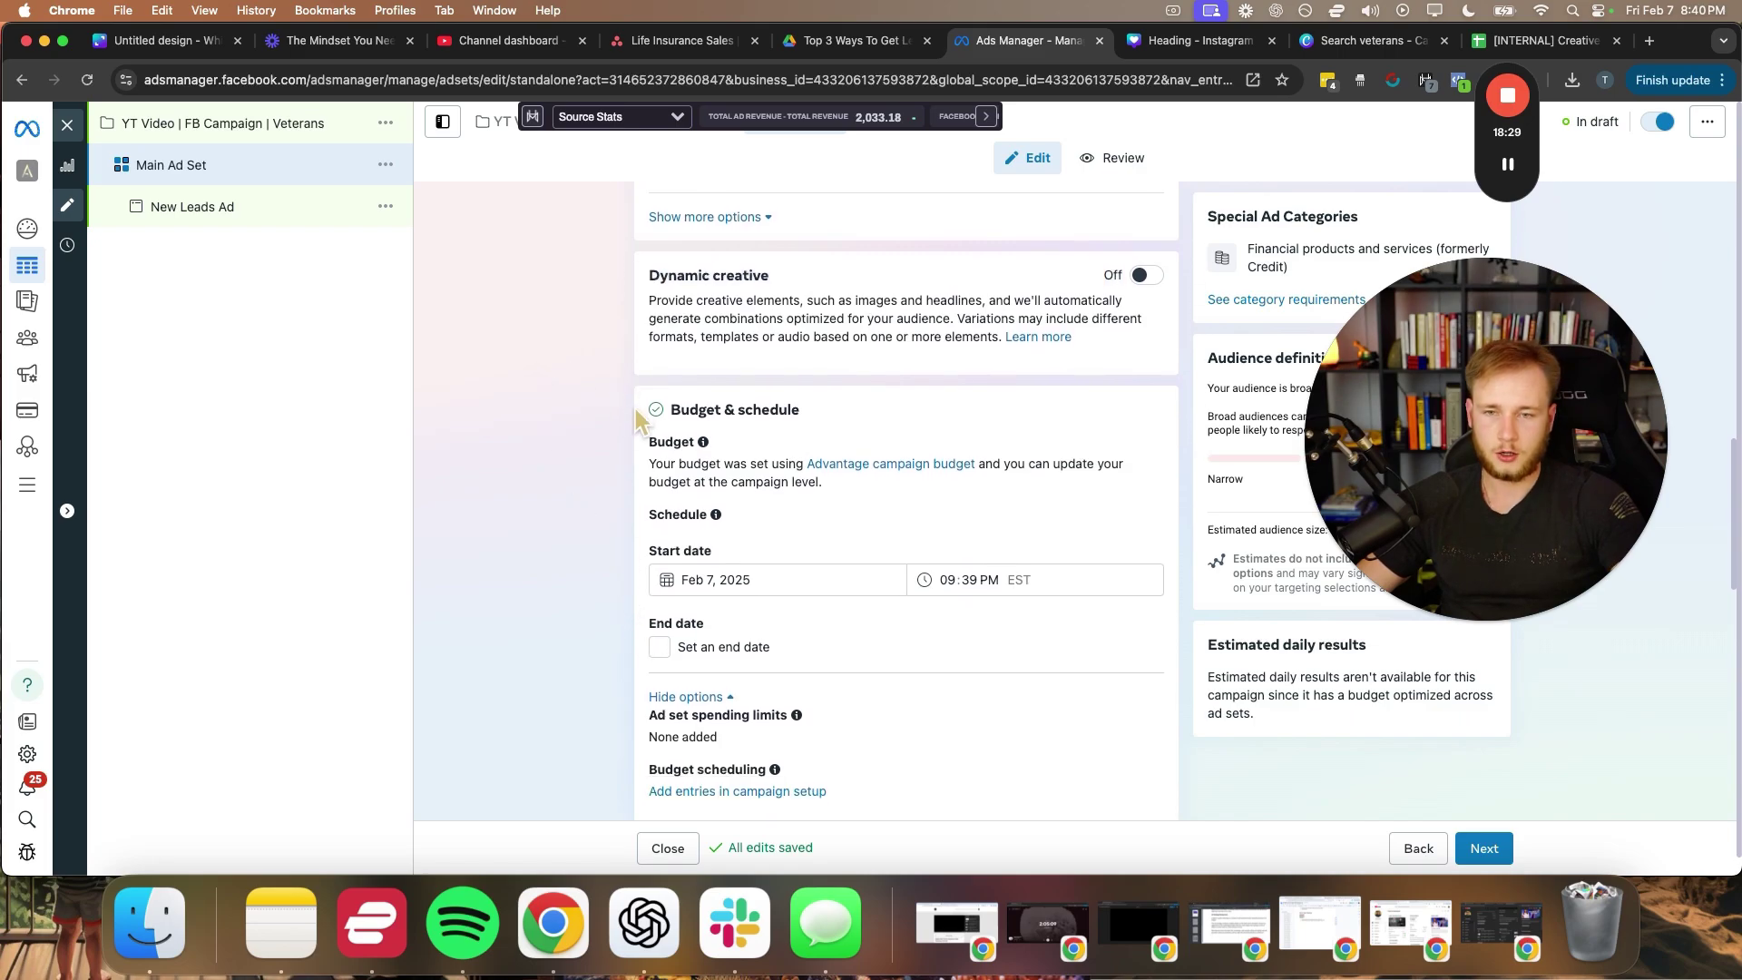
- Pick February 8 as the start date and set the start time to 12:00 AM
click(692, 583)
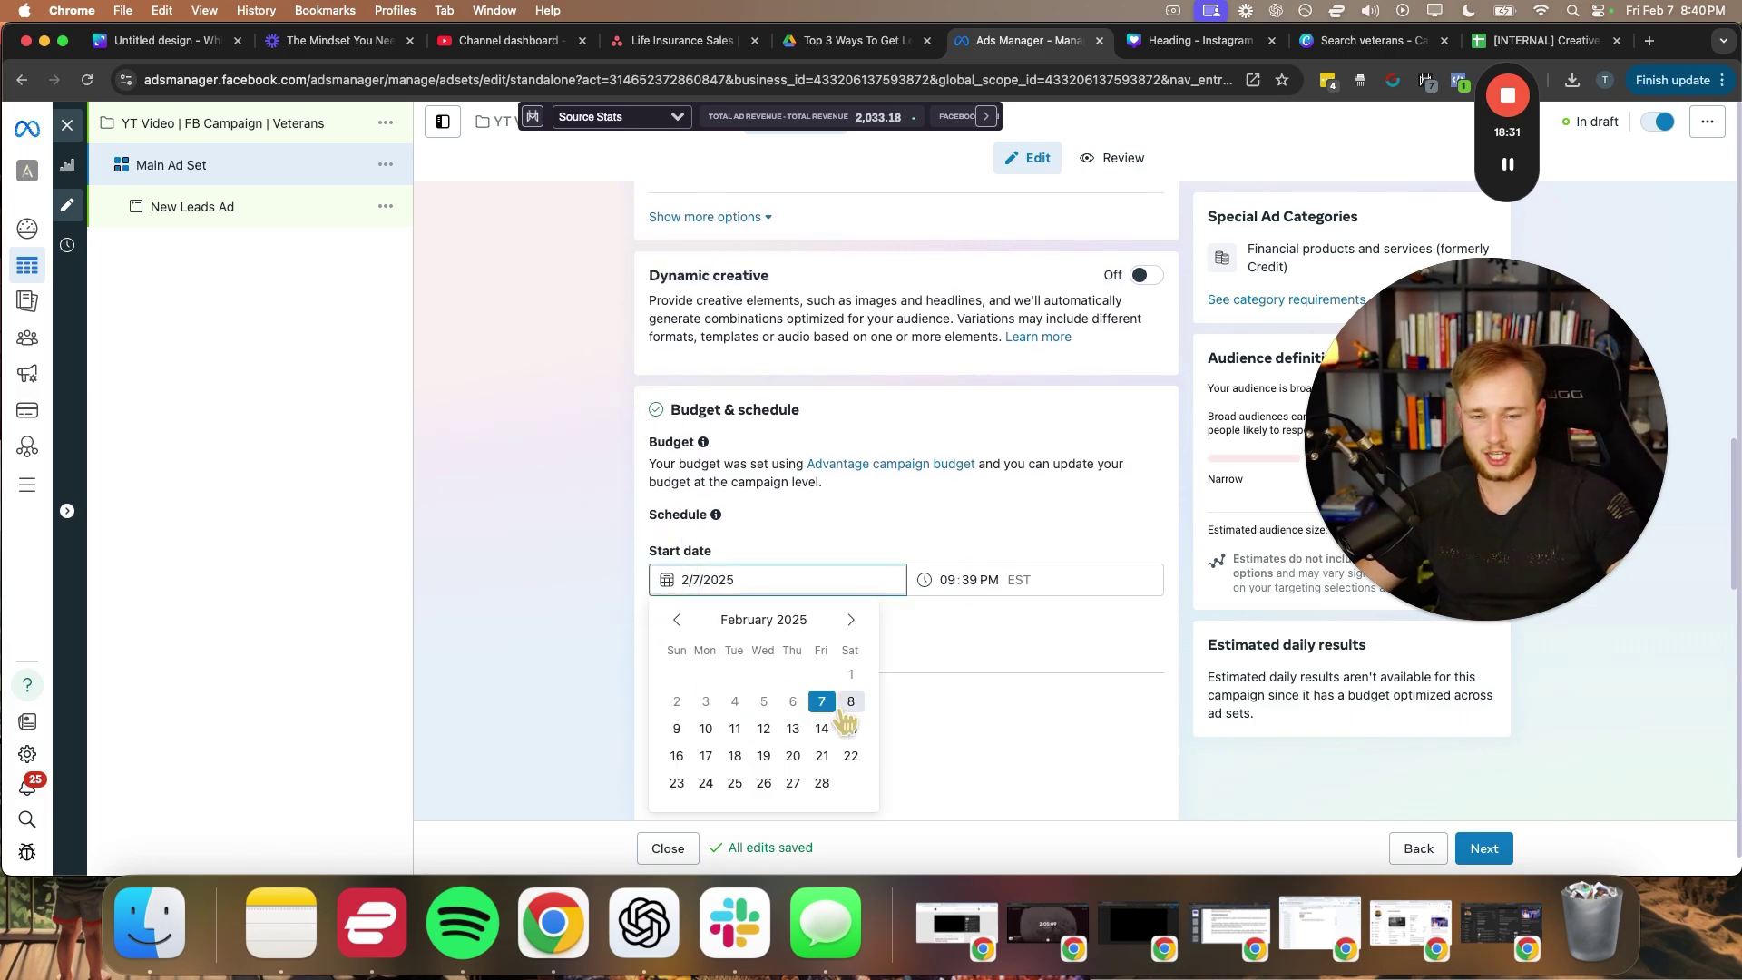
click(831, 699)
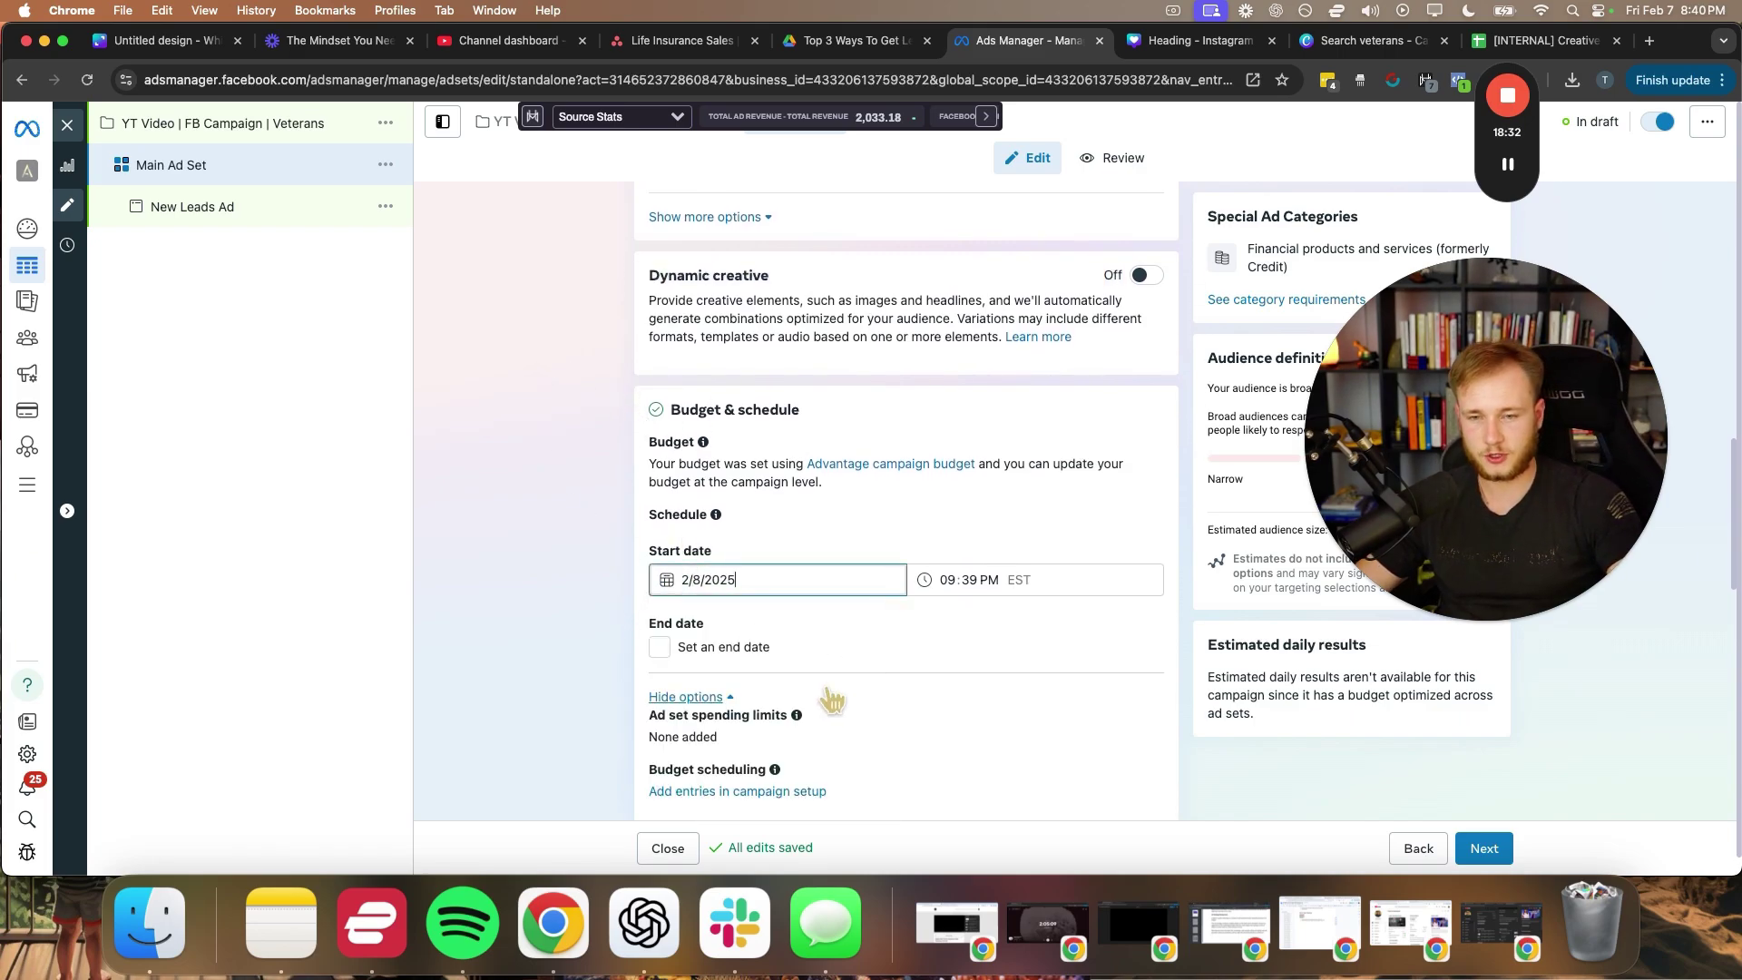
click(946, 583)
text(12)
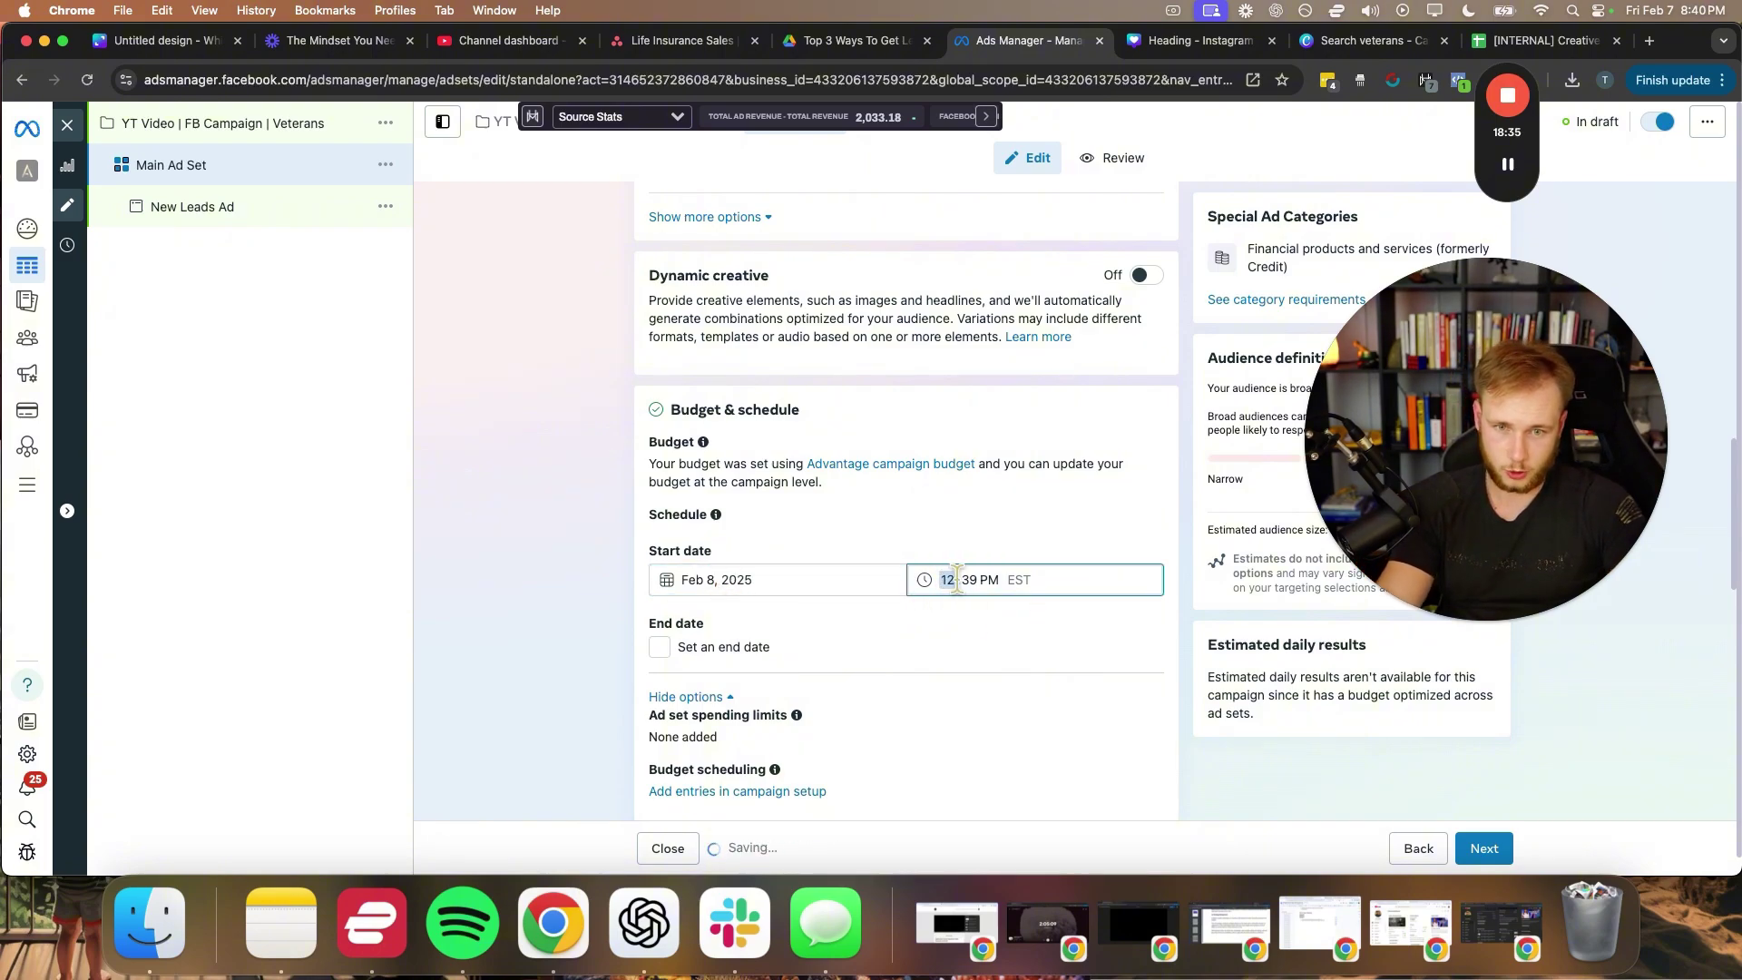
click(966, 582)
click(992, 582)
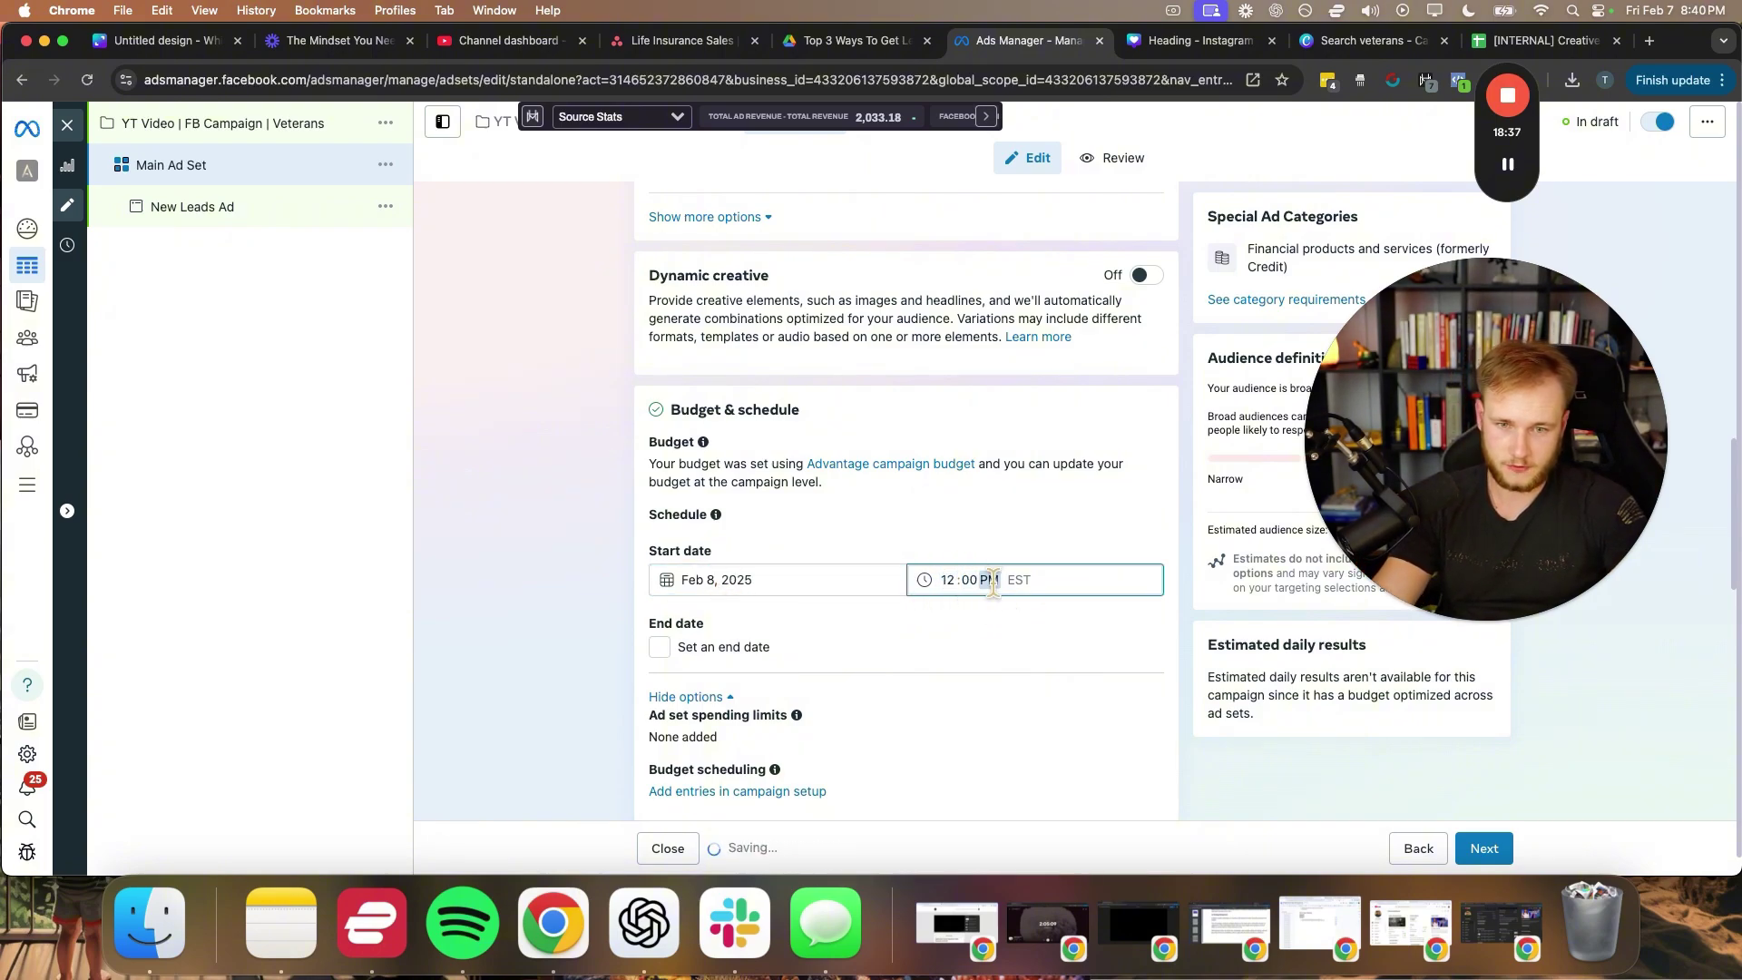
click(994, 539)
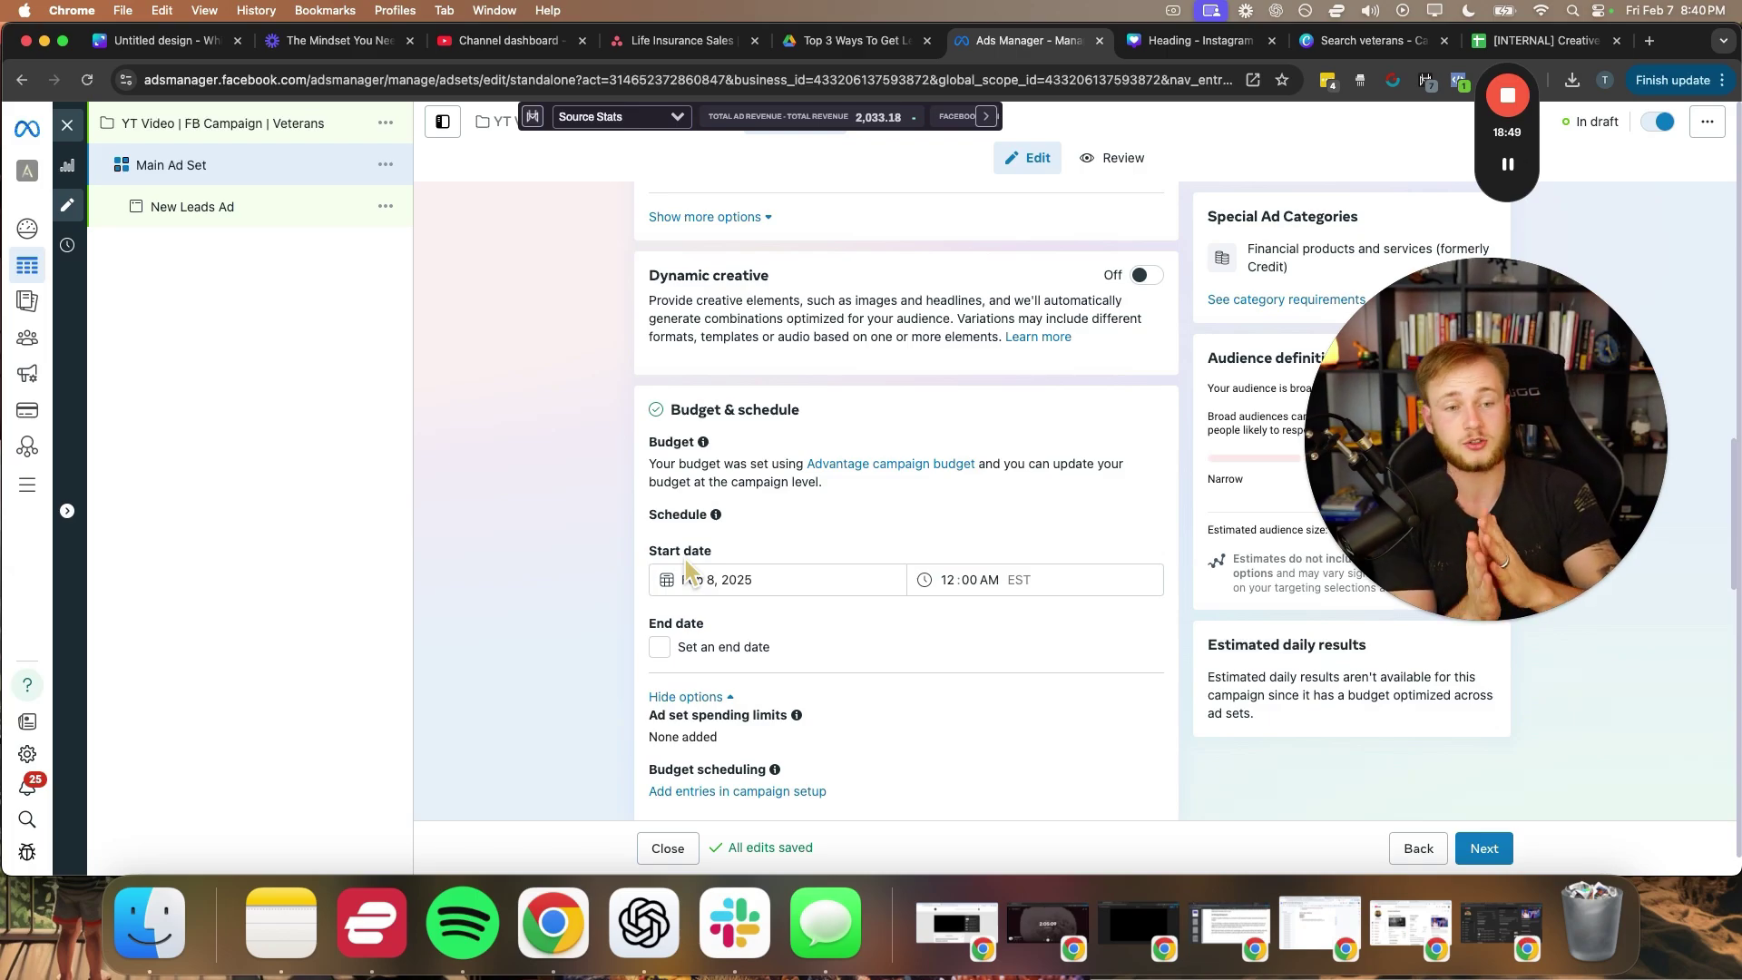
- Dismiss the custom-audience notice in the ad set's audience section
scroll(577, 585, down, 4)
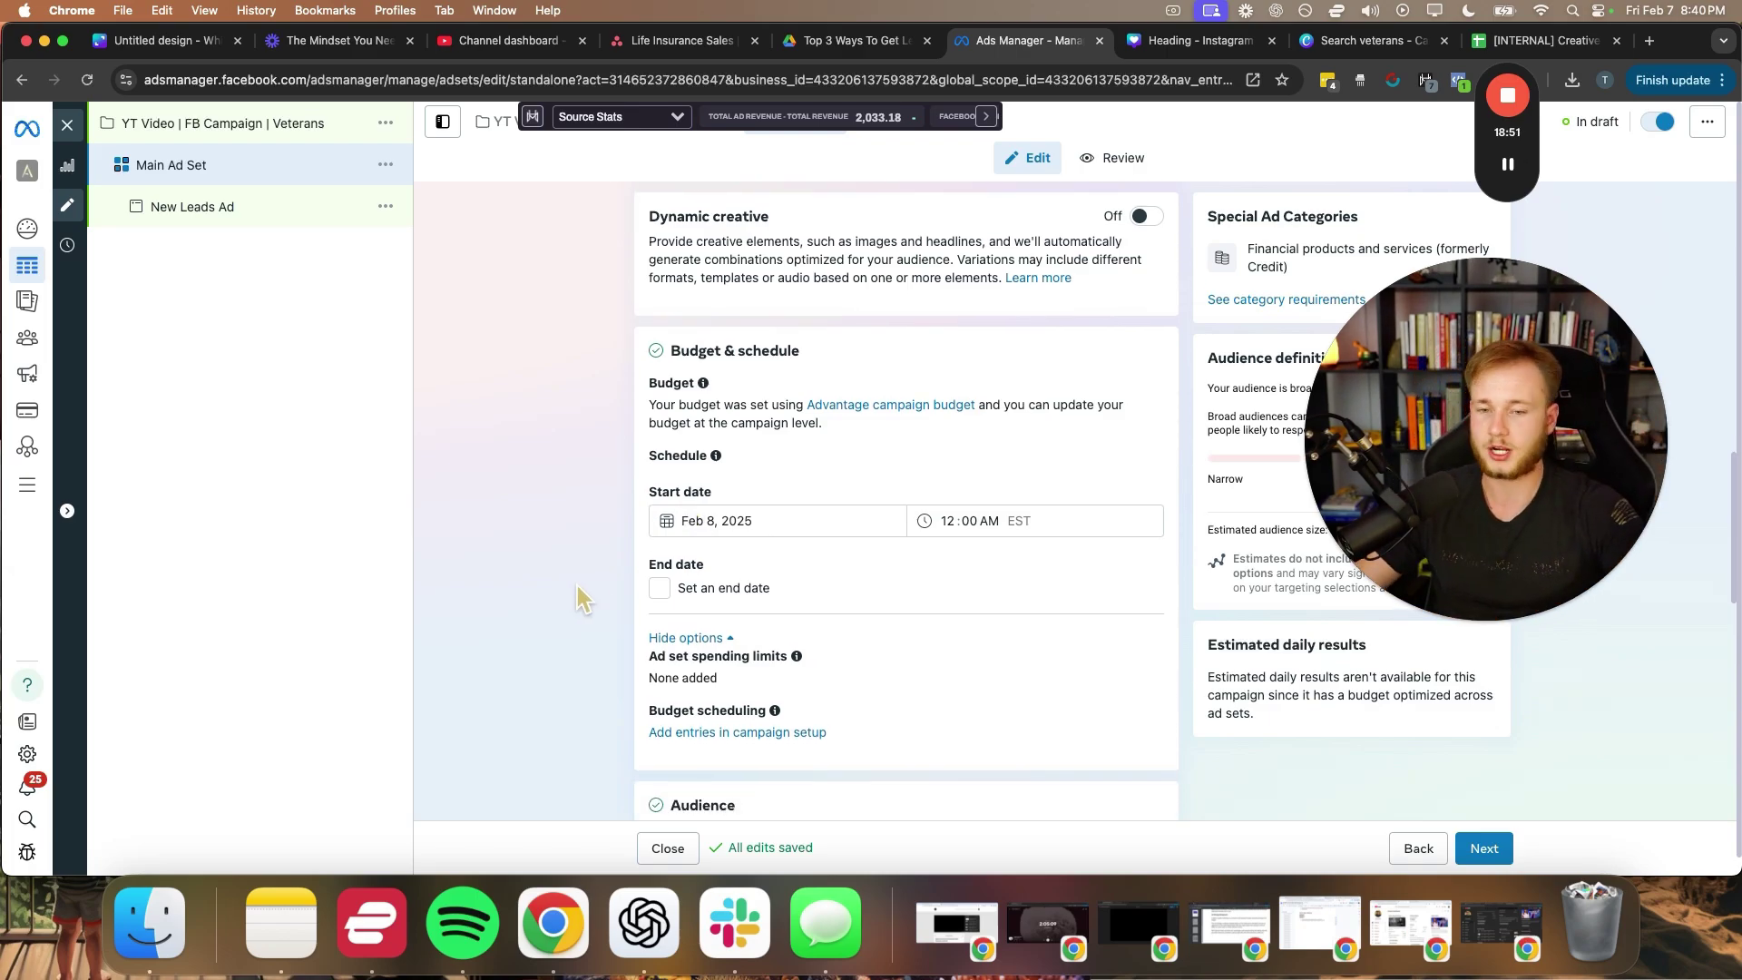
scroll(577, 599, down, 5)
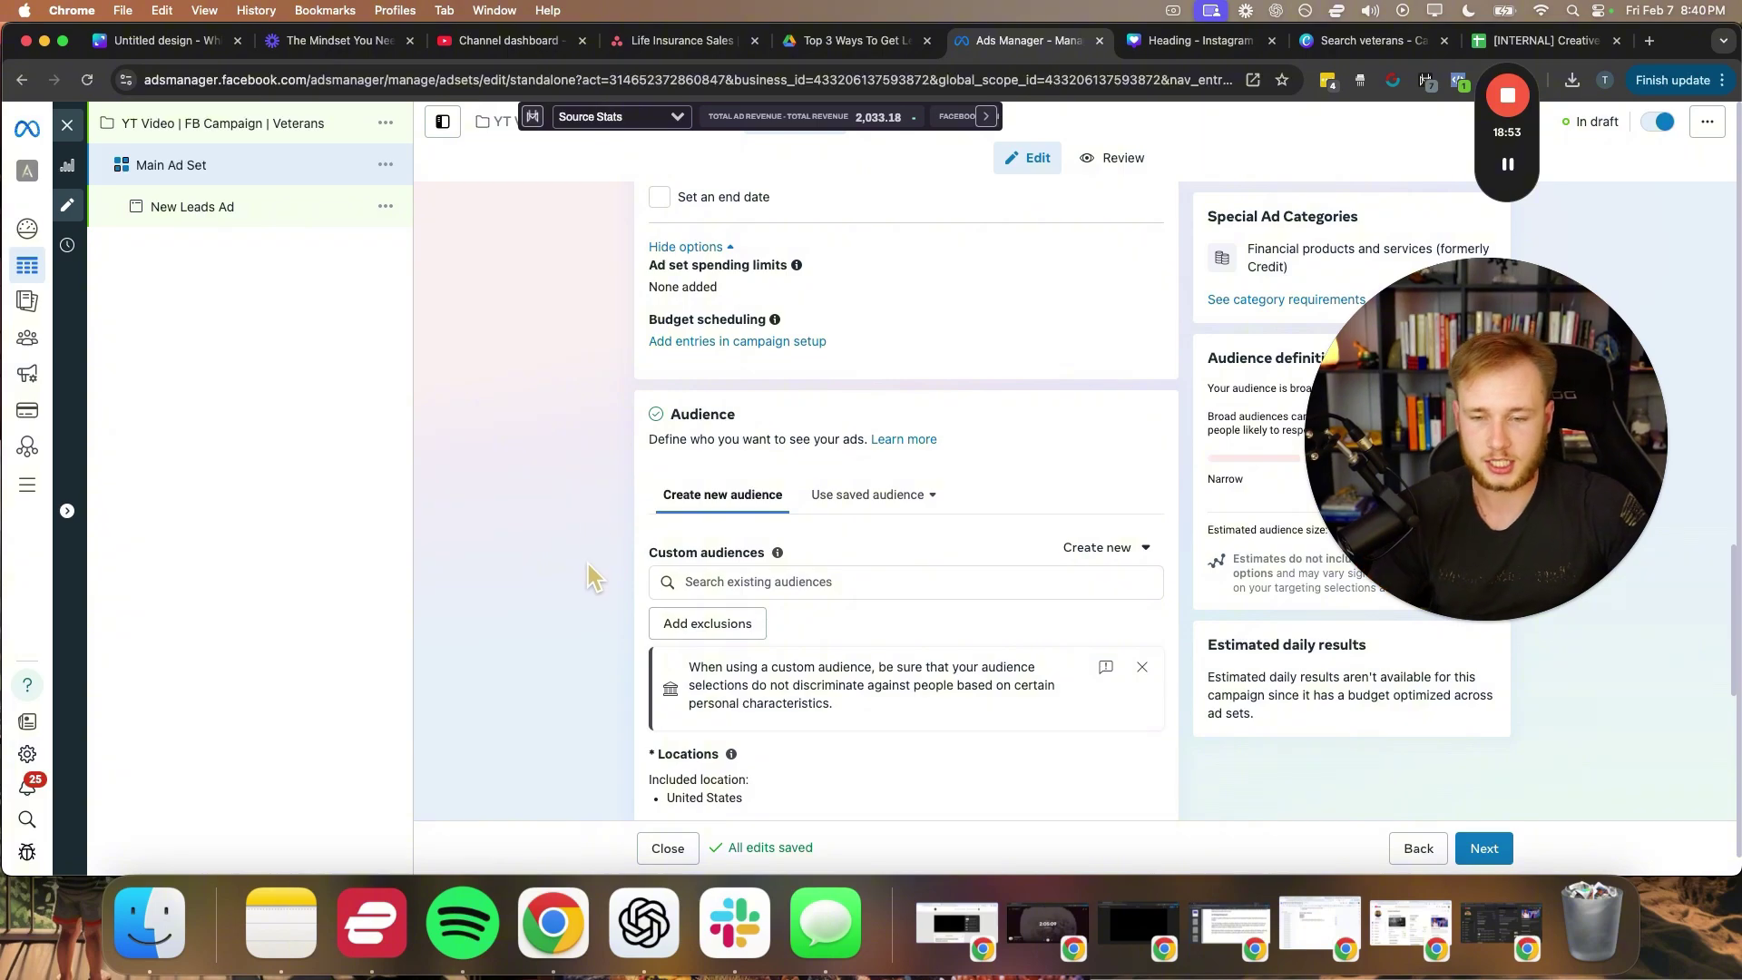
click(1140, 615)
scroll(644, 635, down, 3)
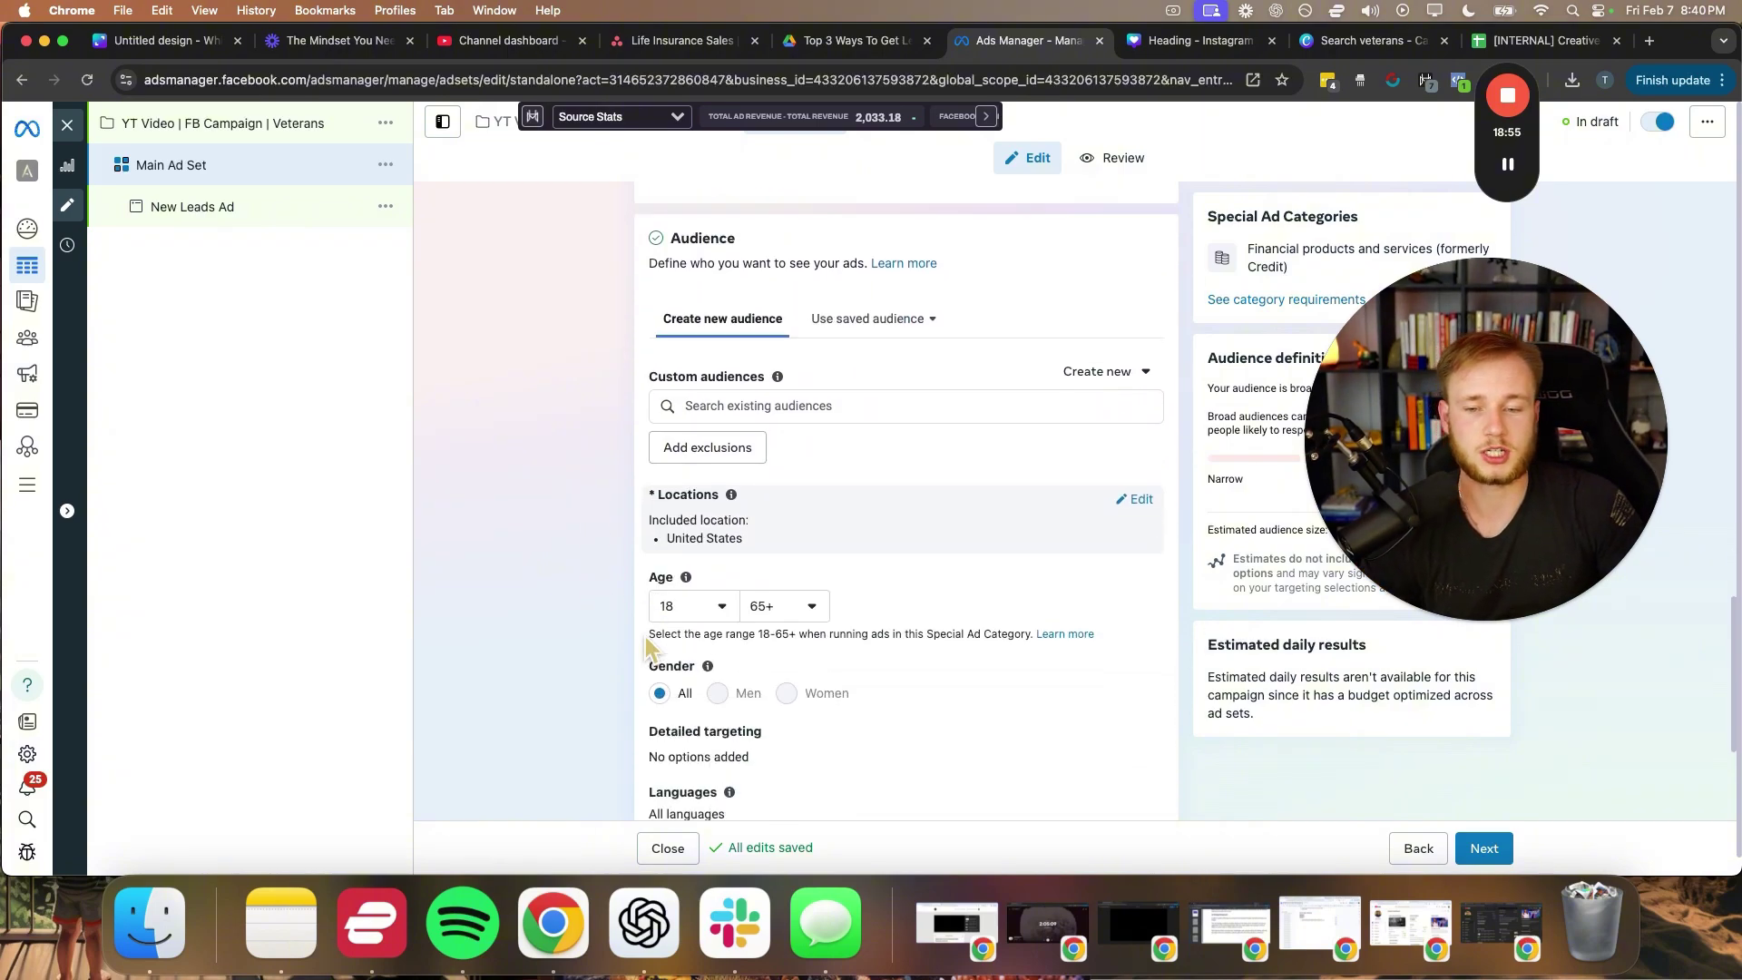
scroll(645, 635, down, 1)
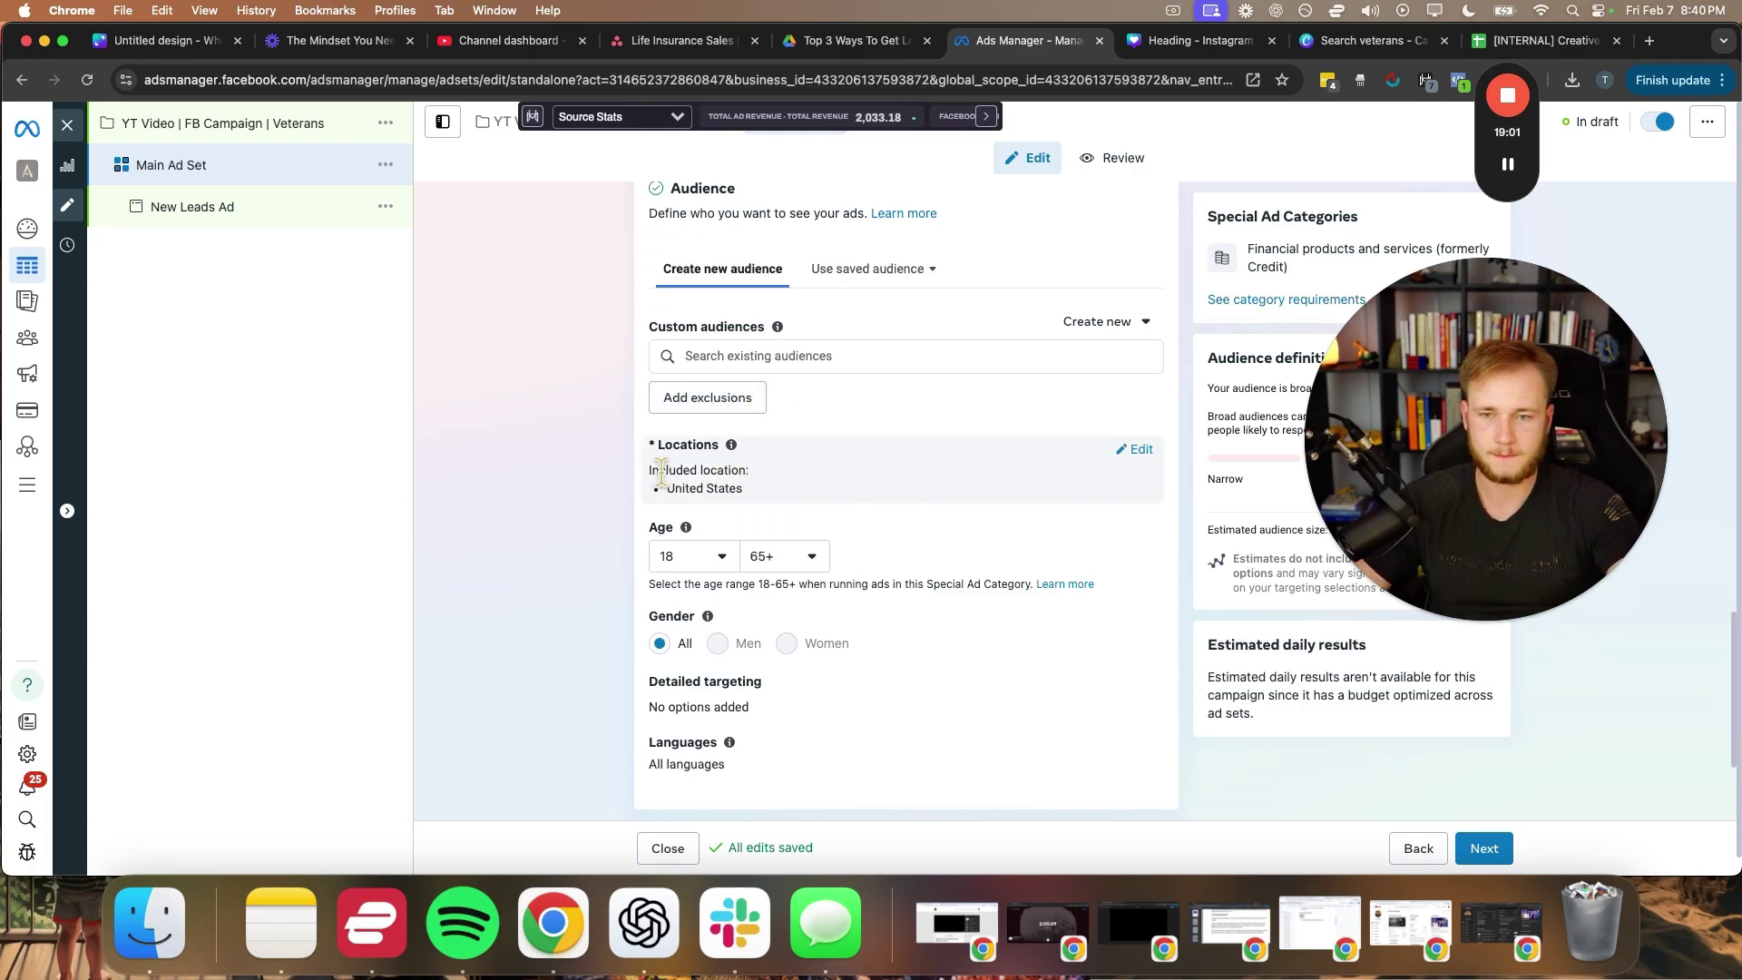
- Remove United States from the targeted locations and show the bulk location types
click(1135, 450)
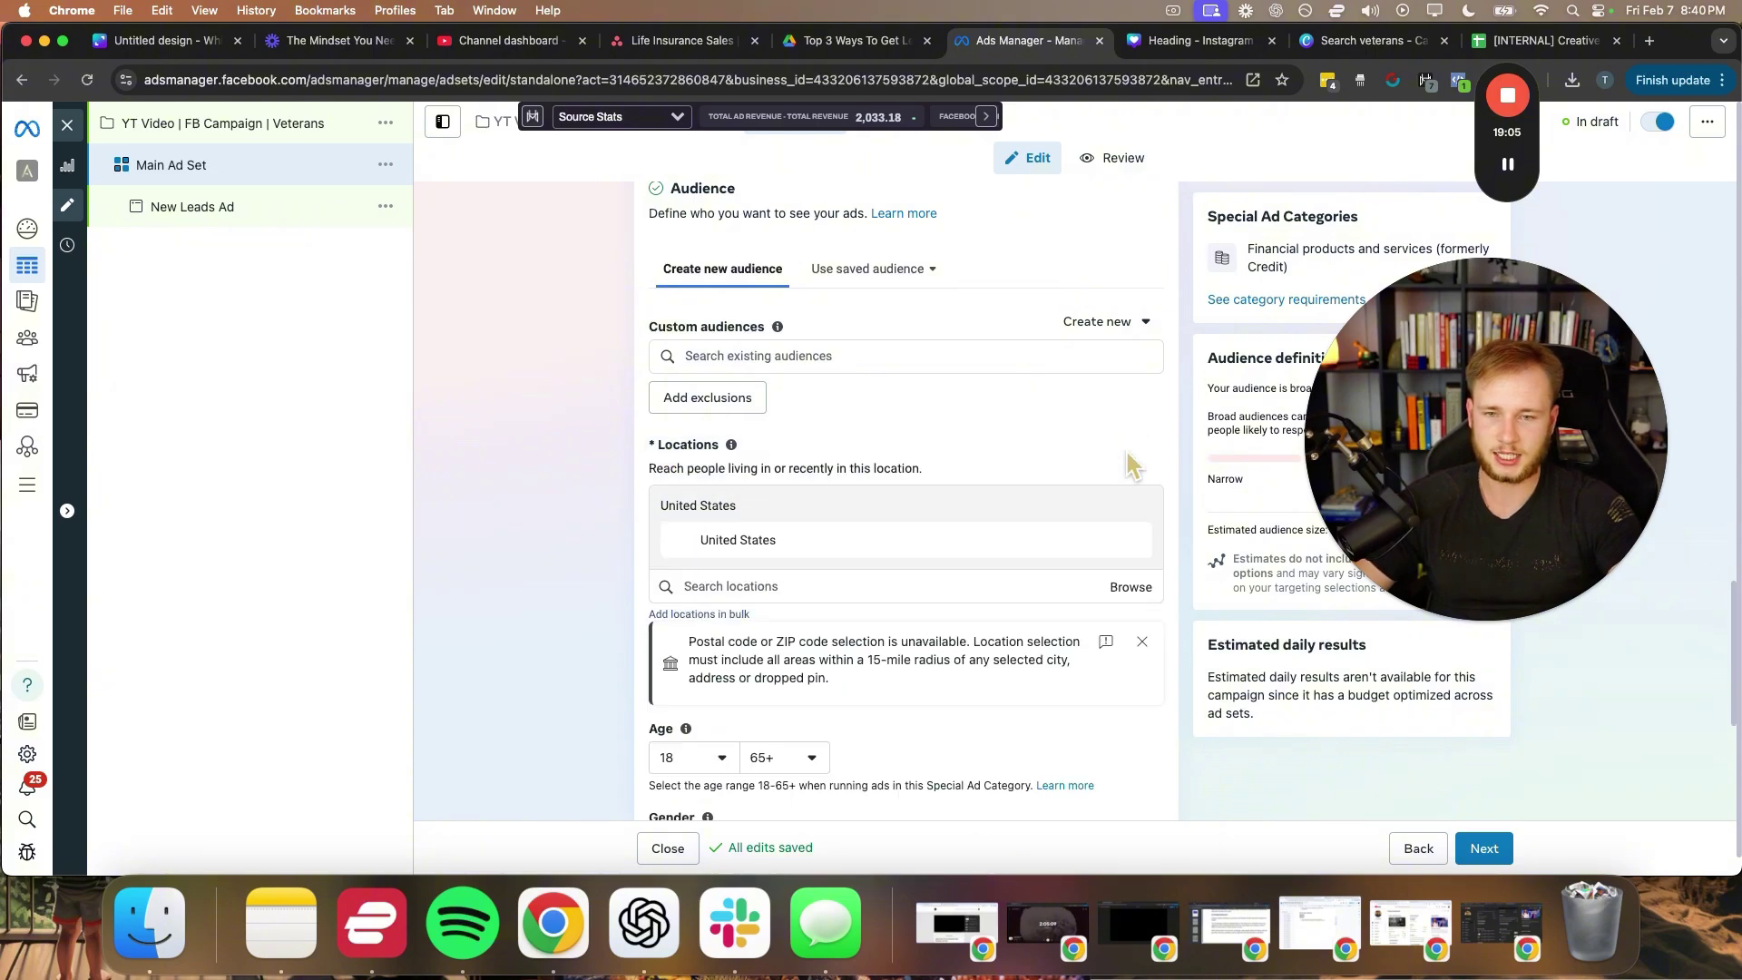
click(1134, 540)
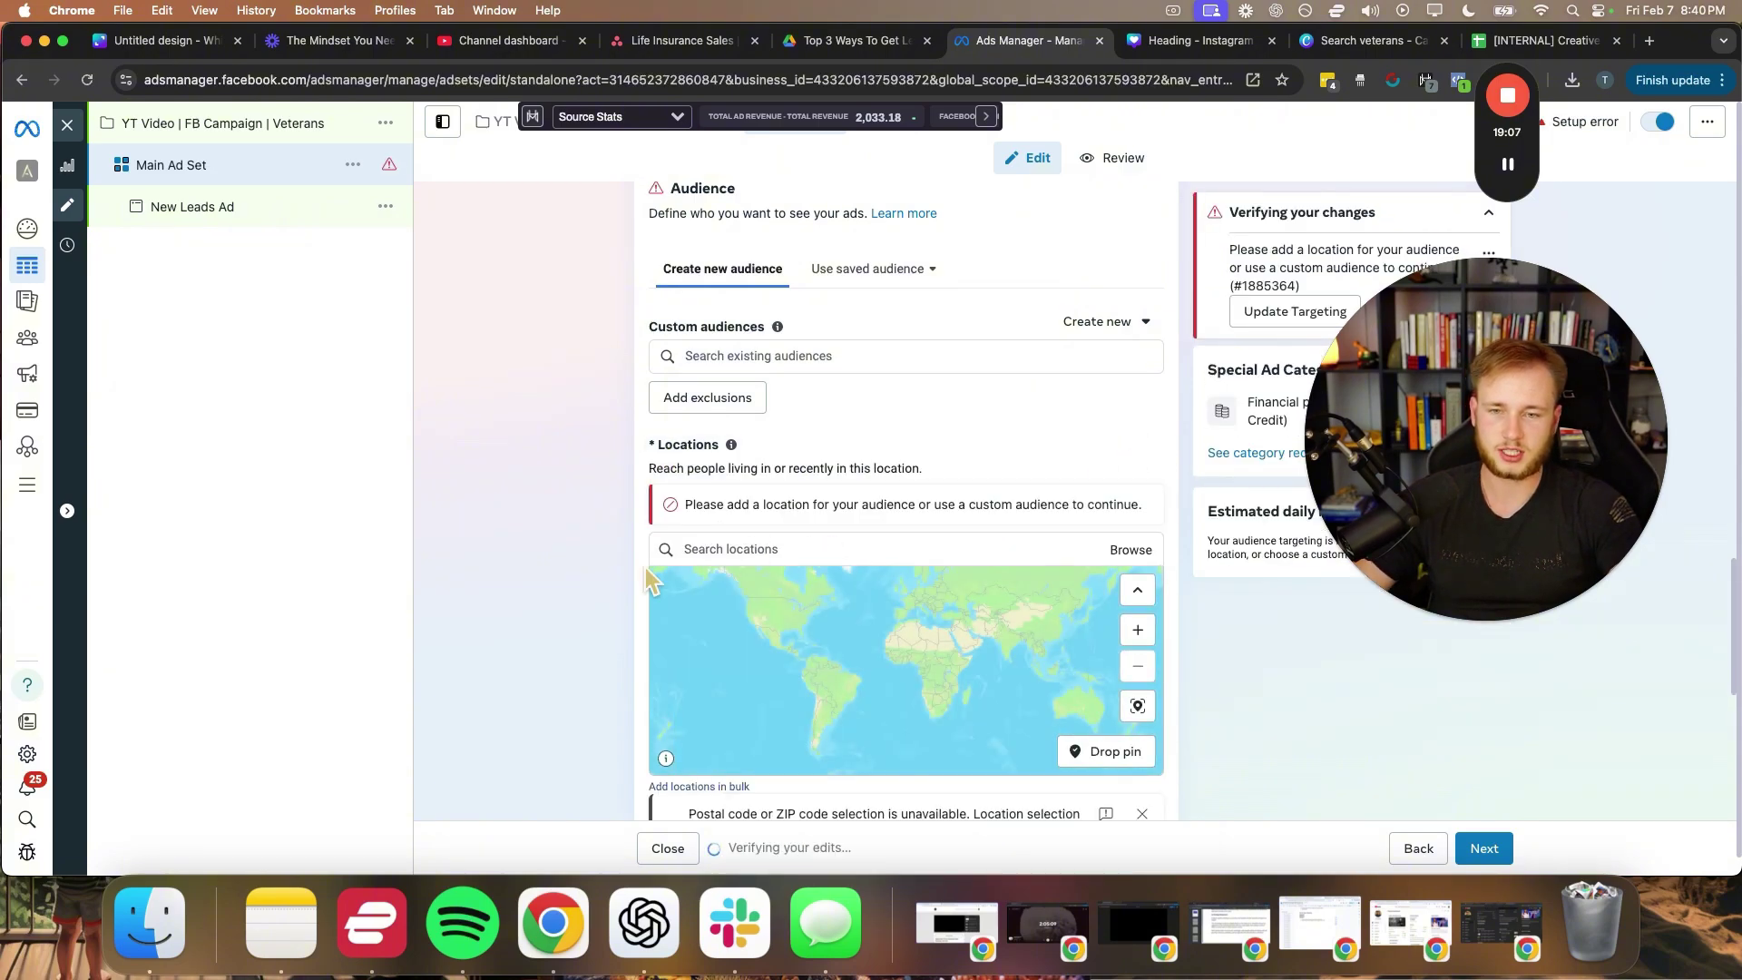
scroll(797, 597, down, 2)
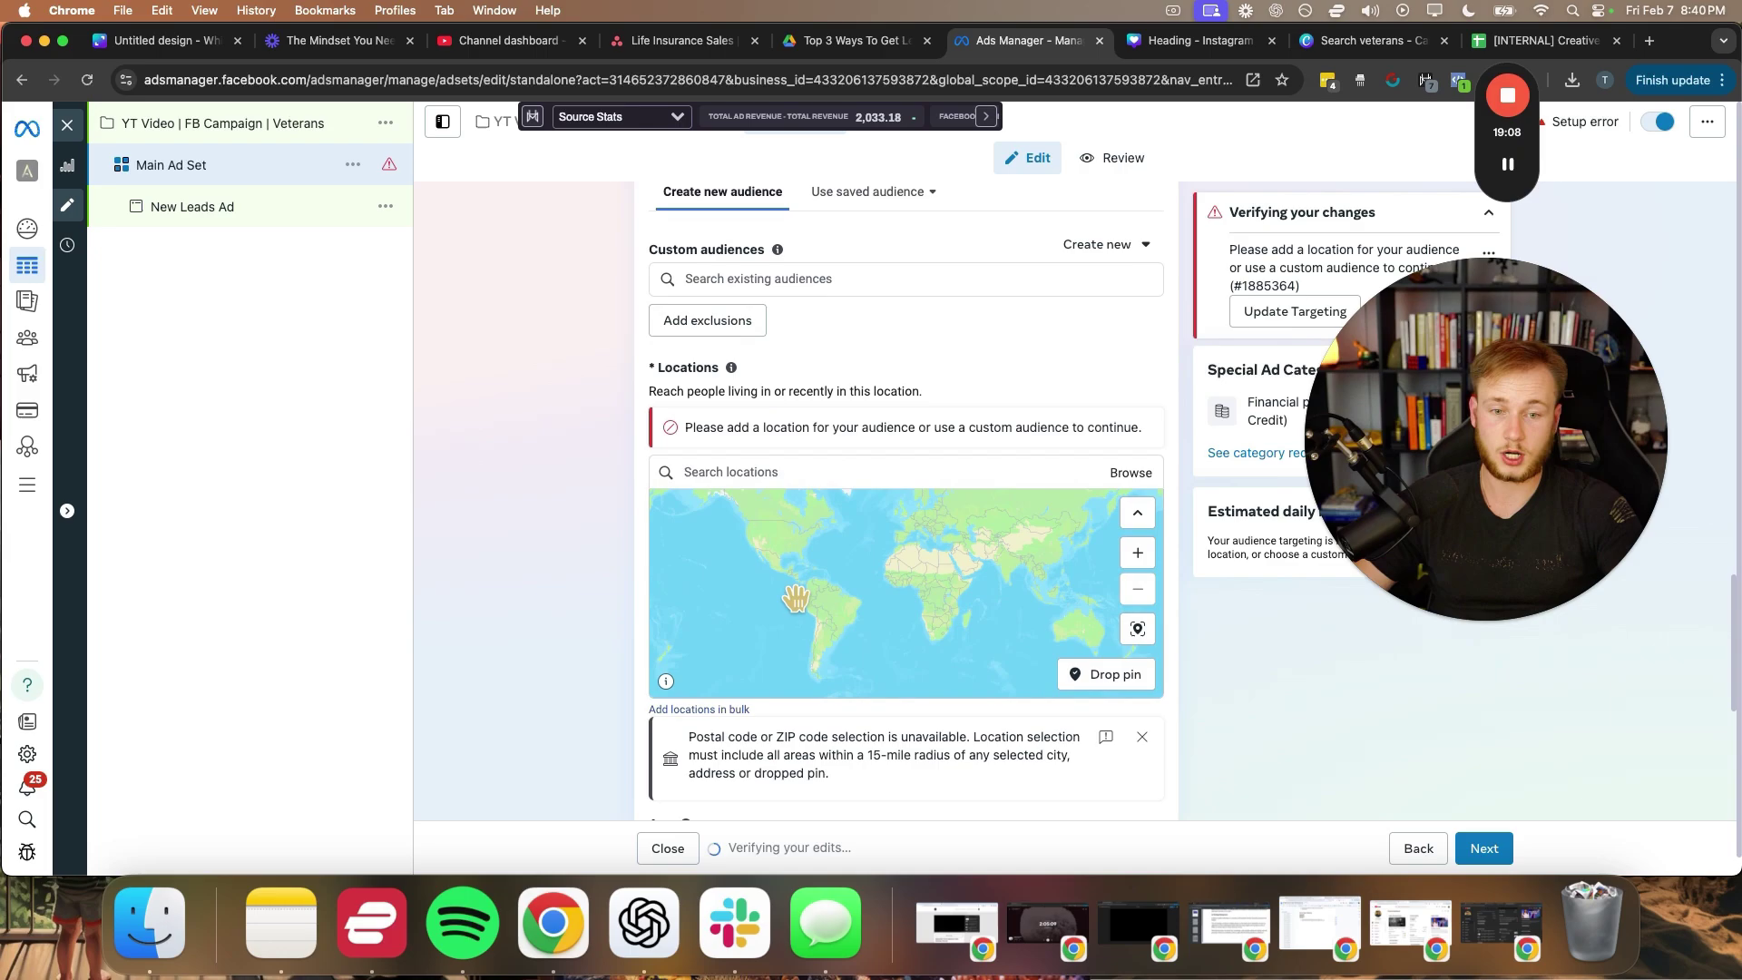
click(716, 710)
click(719, 428)
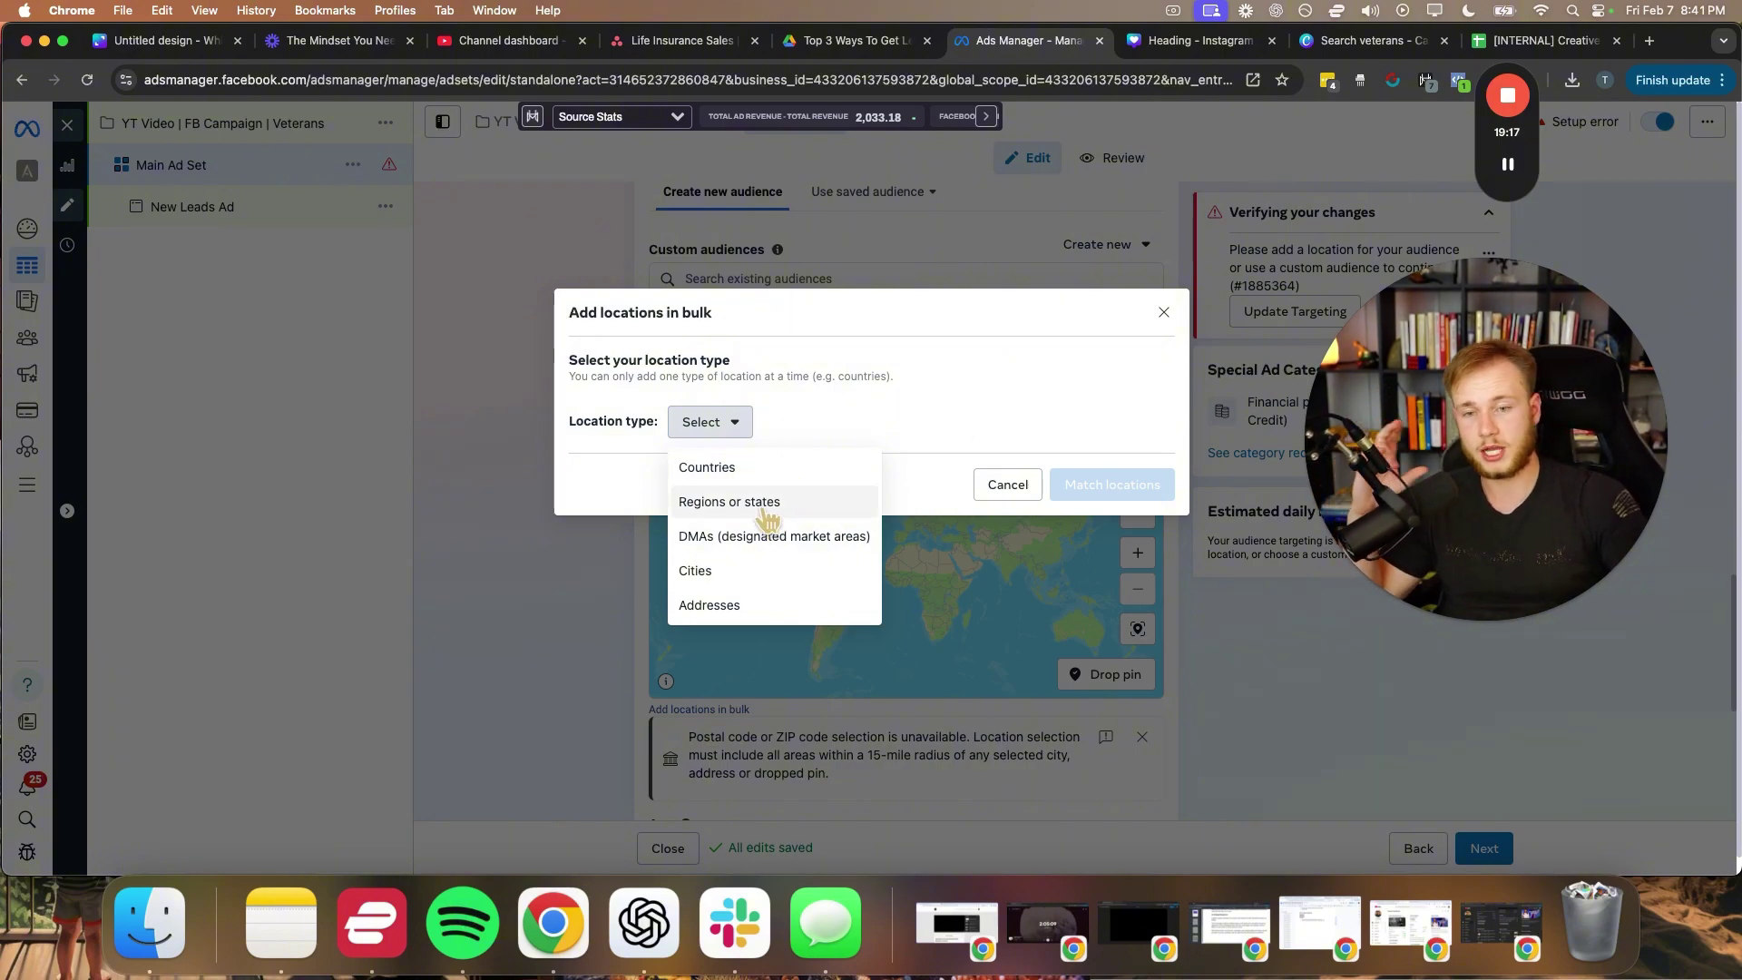
- Choose 'Regions or states', enter the state names including Texas and California, and match them
click(767, 513)
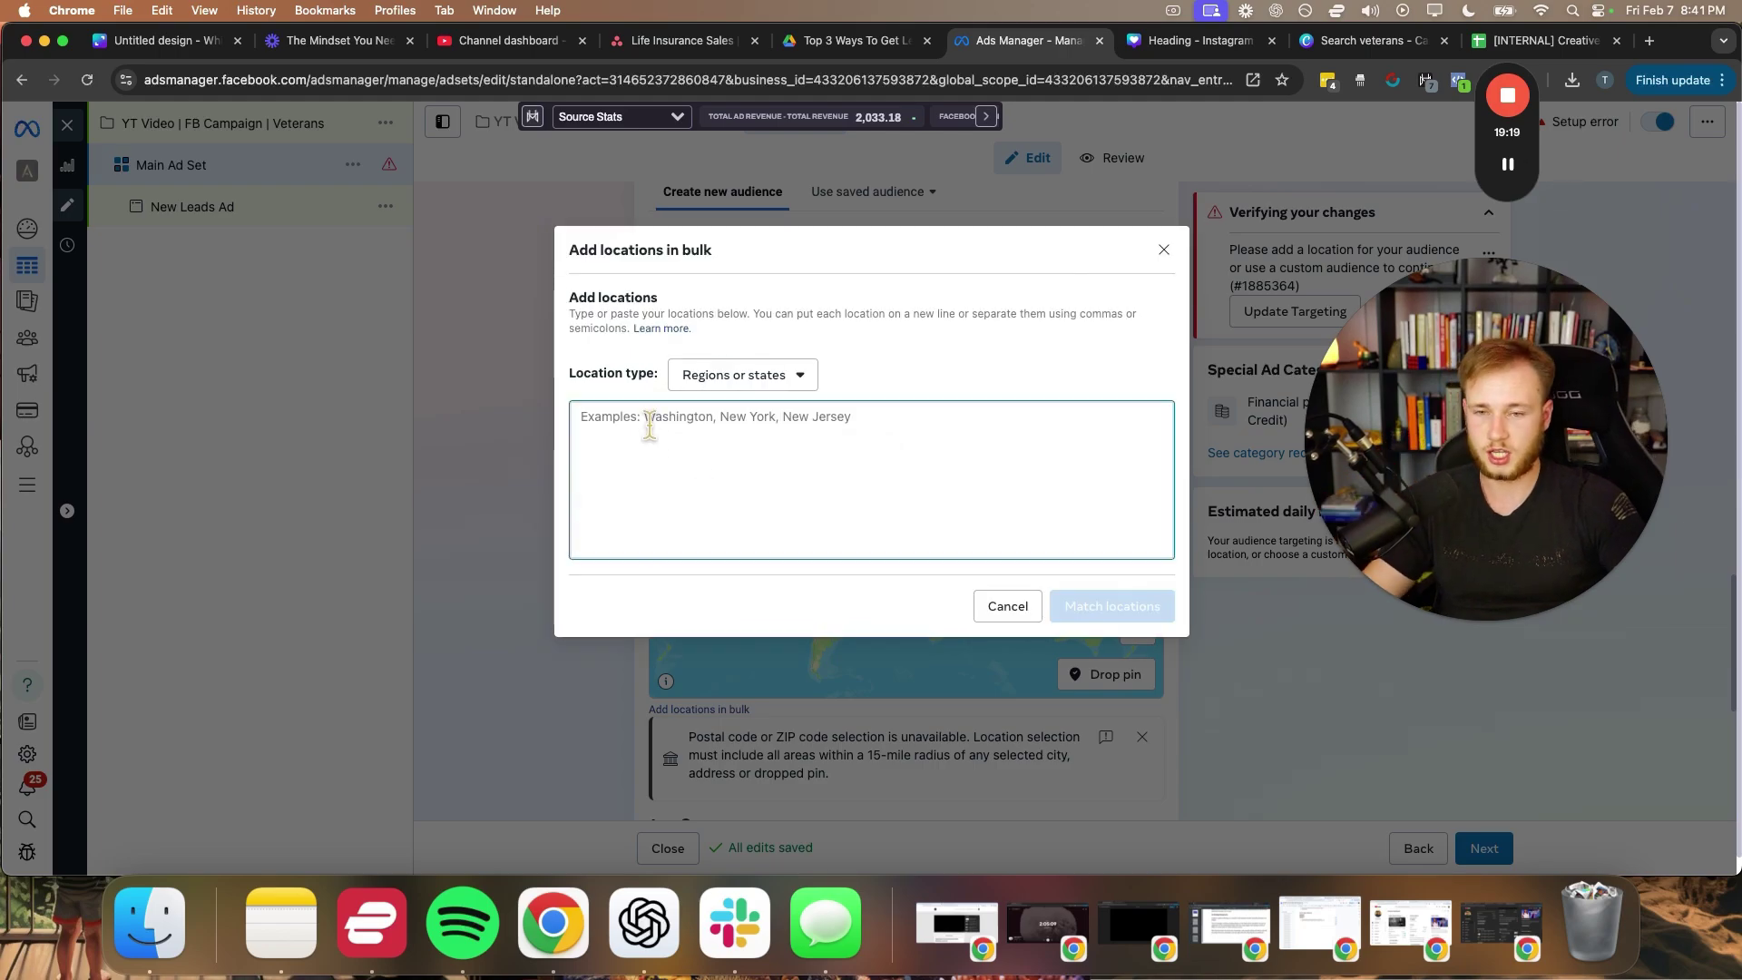
text(N)
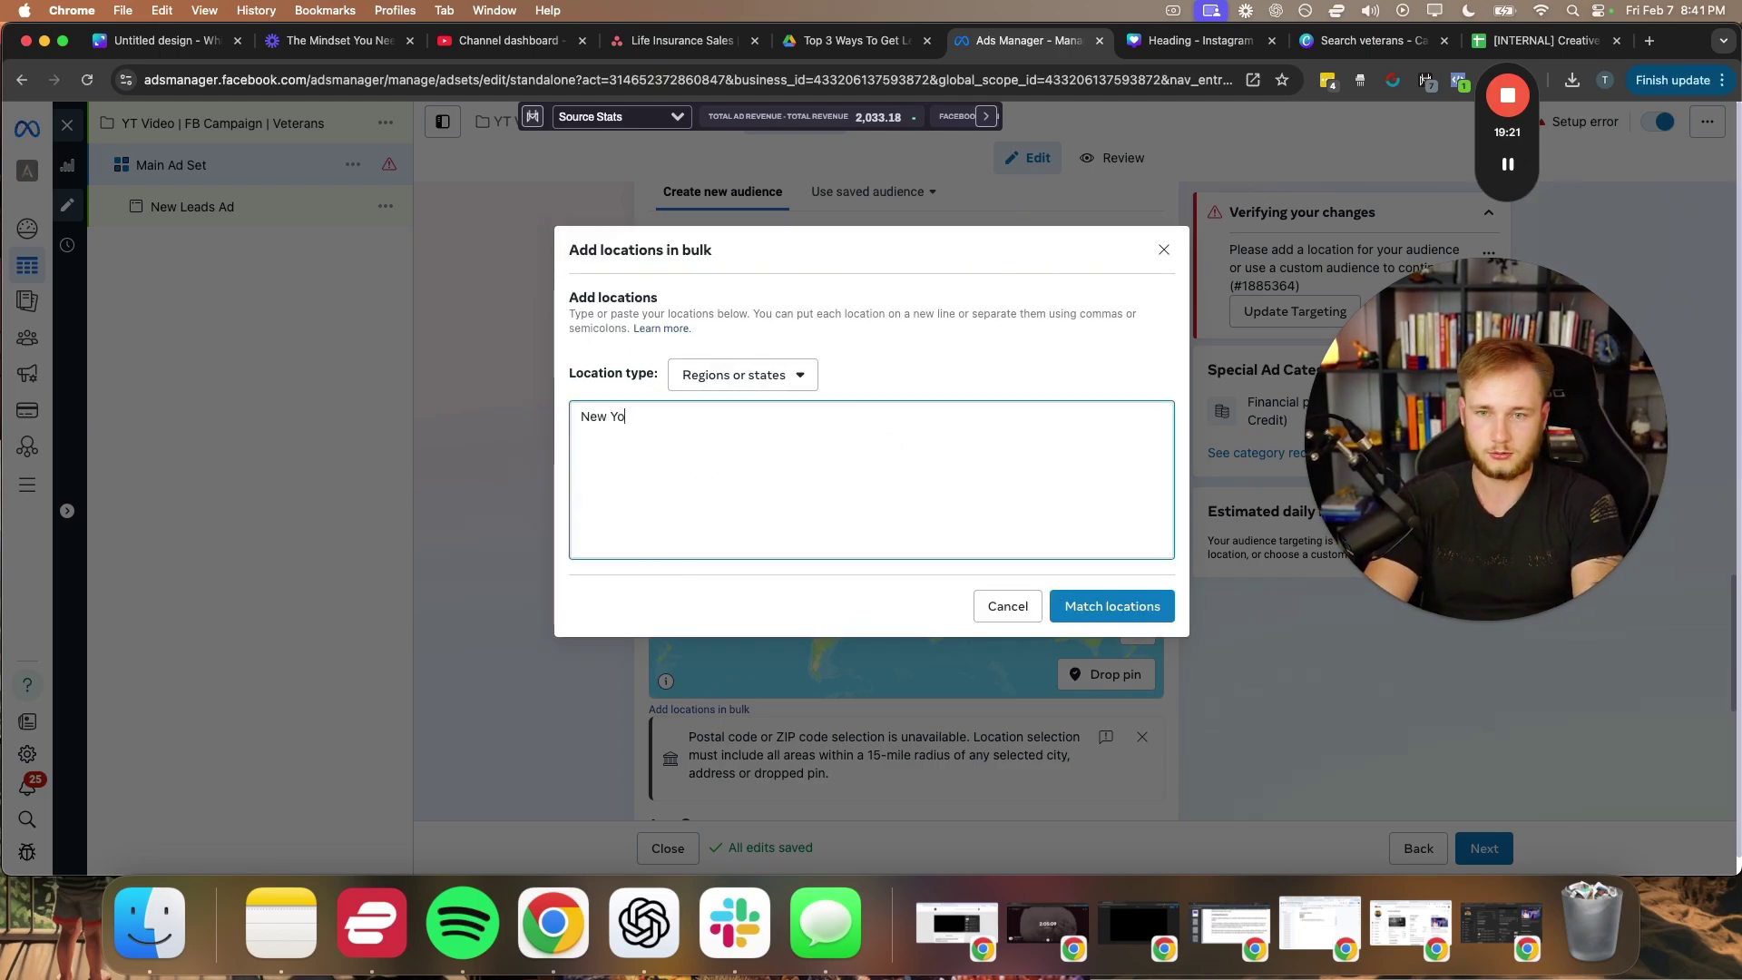
text(ew)
key(BackSpace)
key(BackSpace)
key(BackSpace)
text(N)
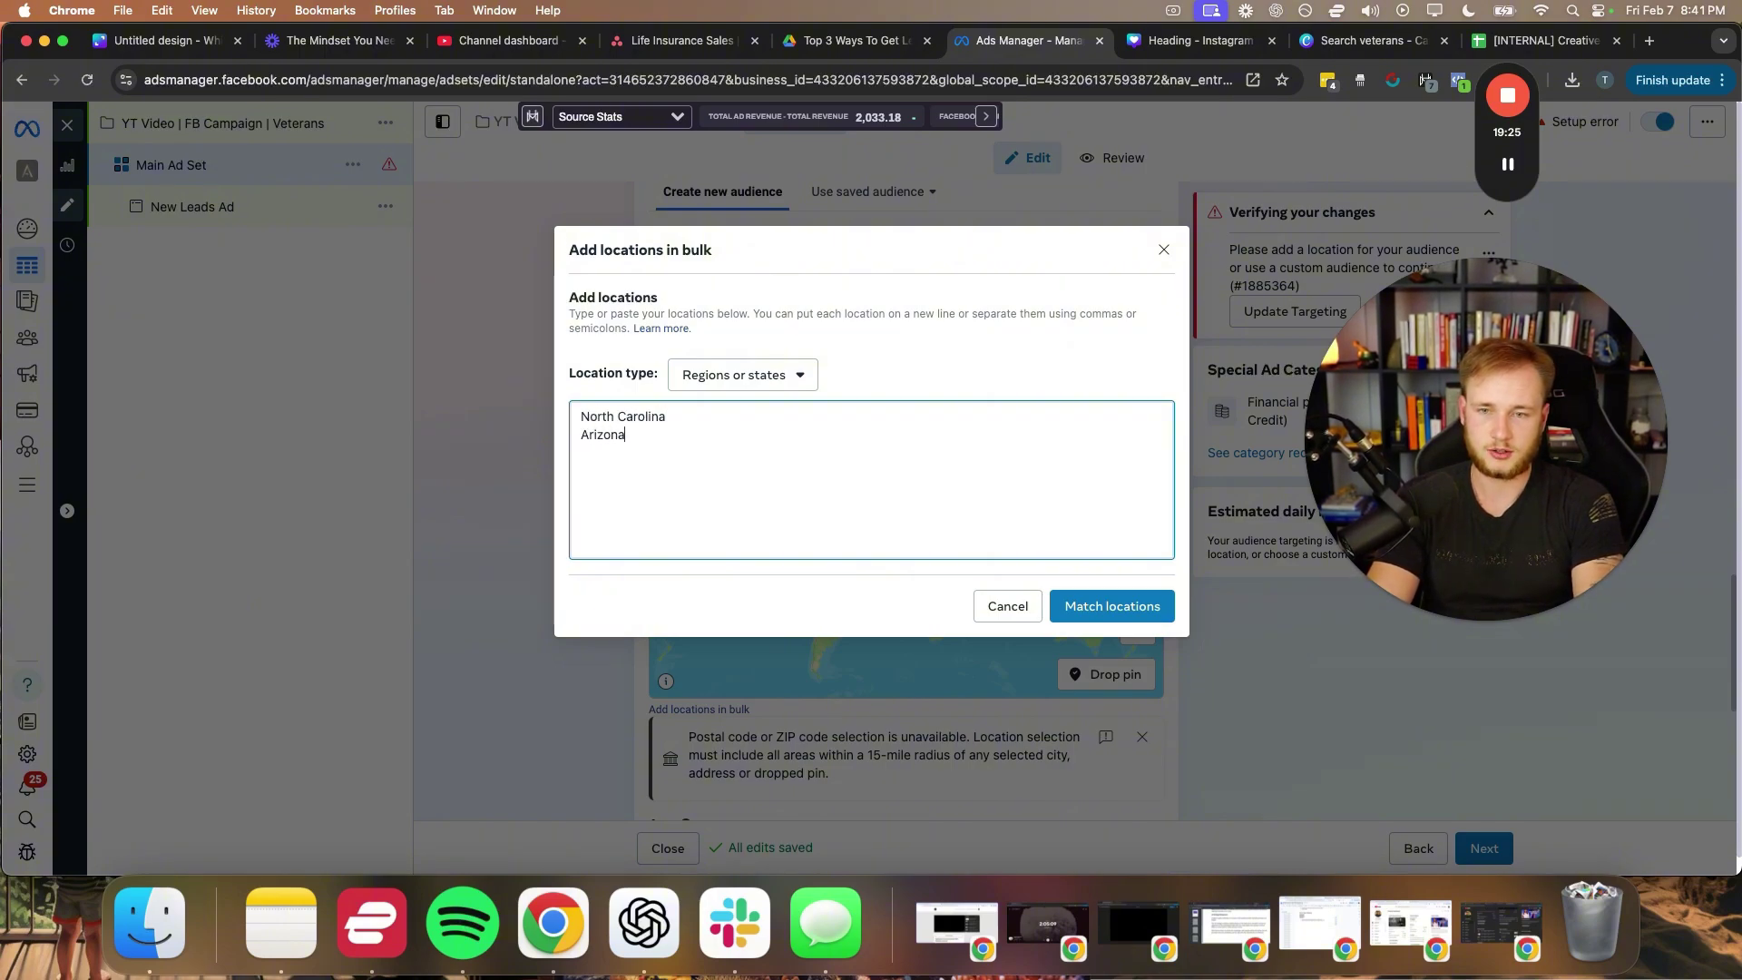
text(Exas)
text( Cal)
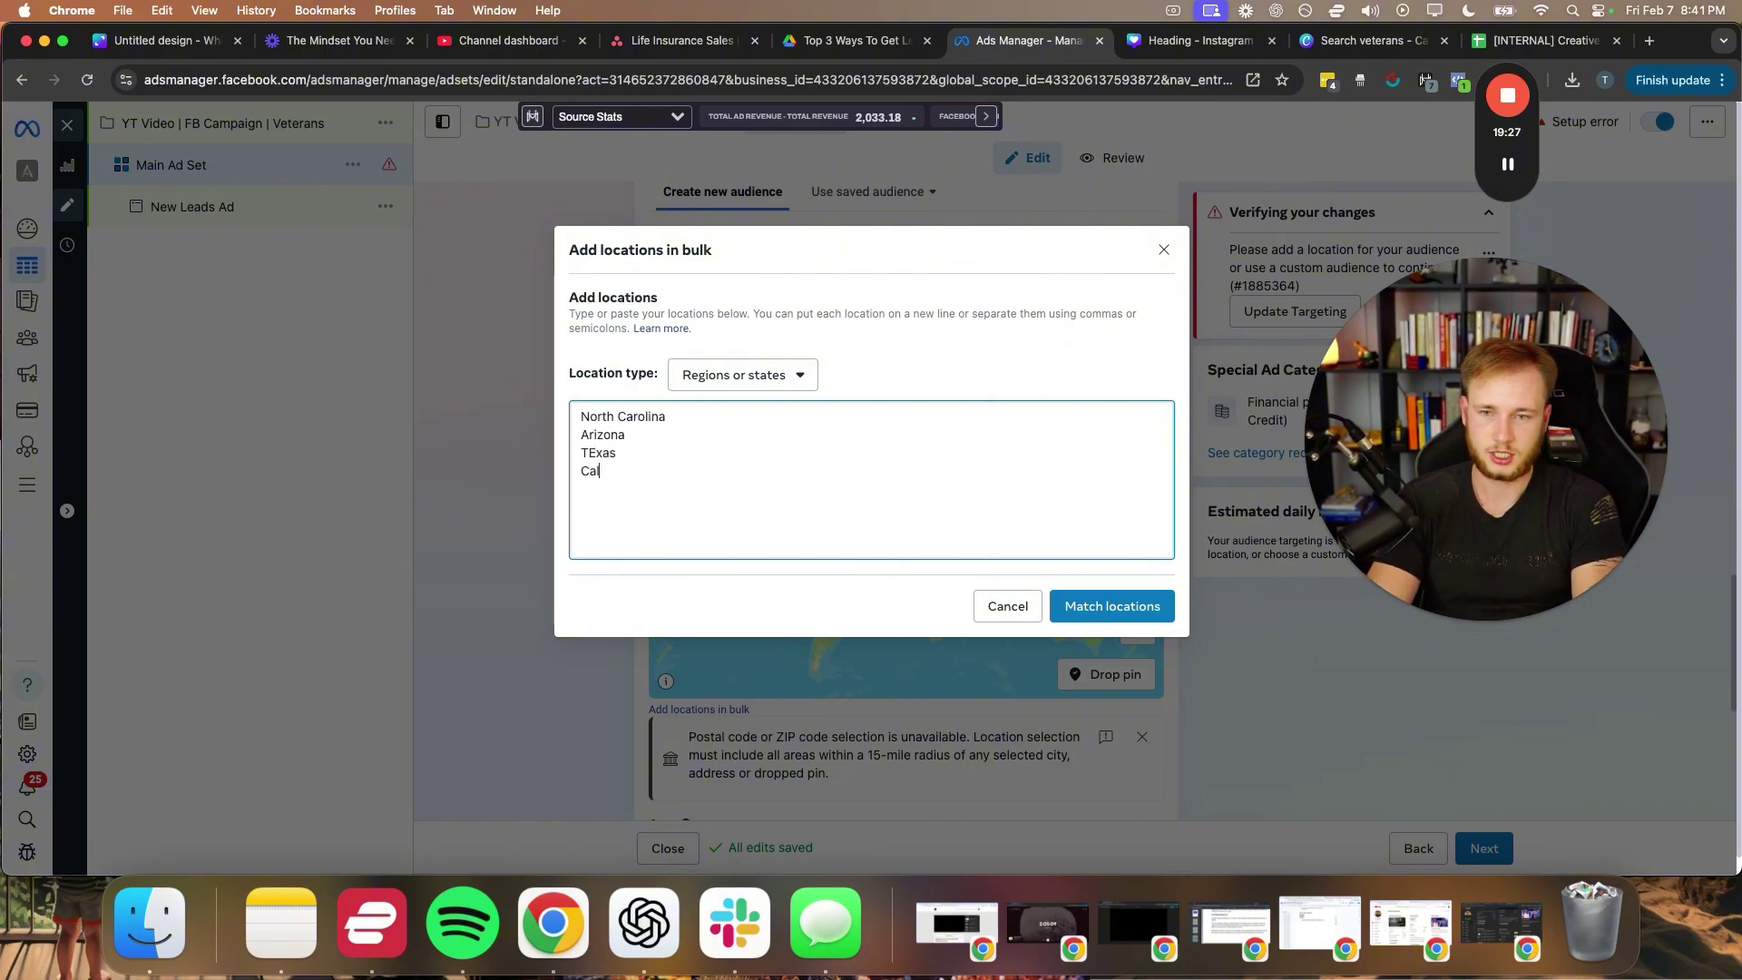
text(ifornia)
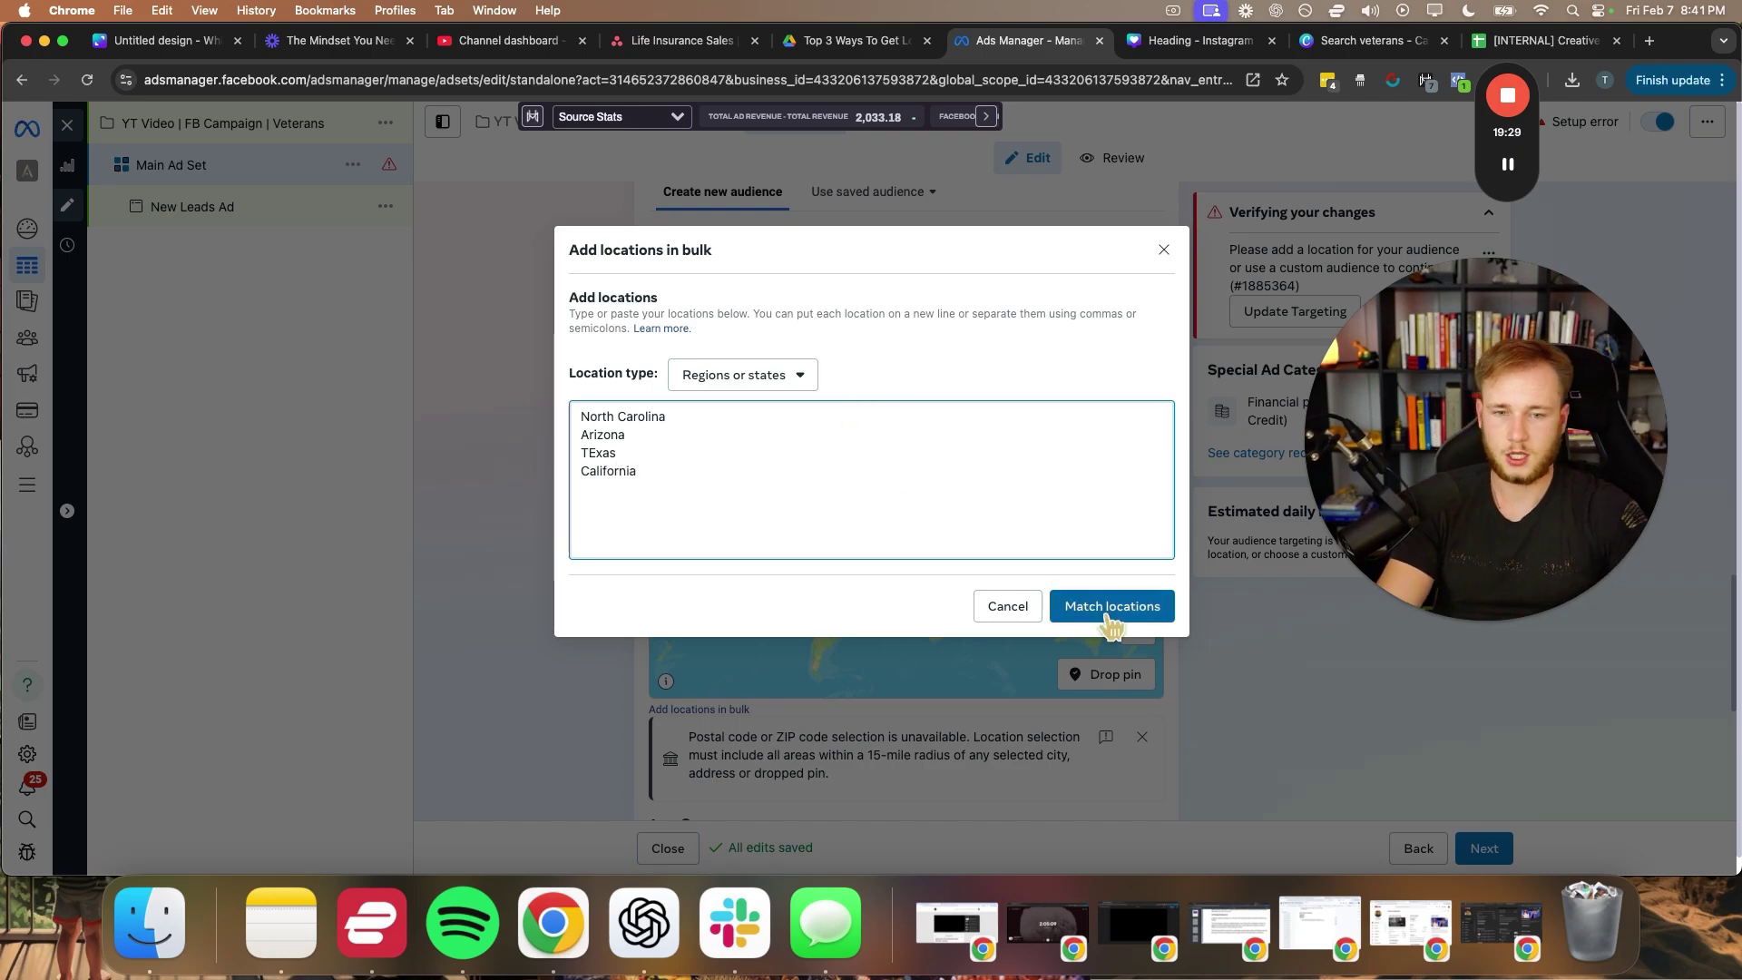
click(1111, 606)
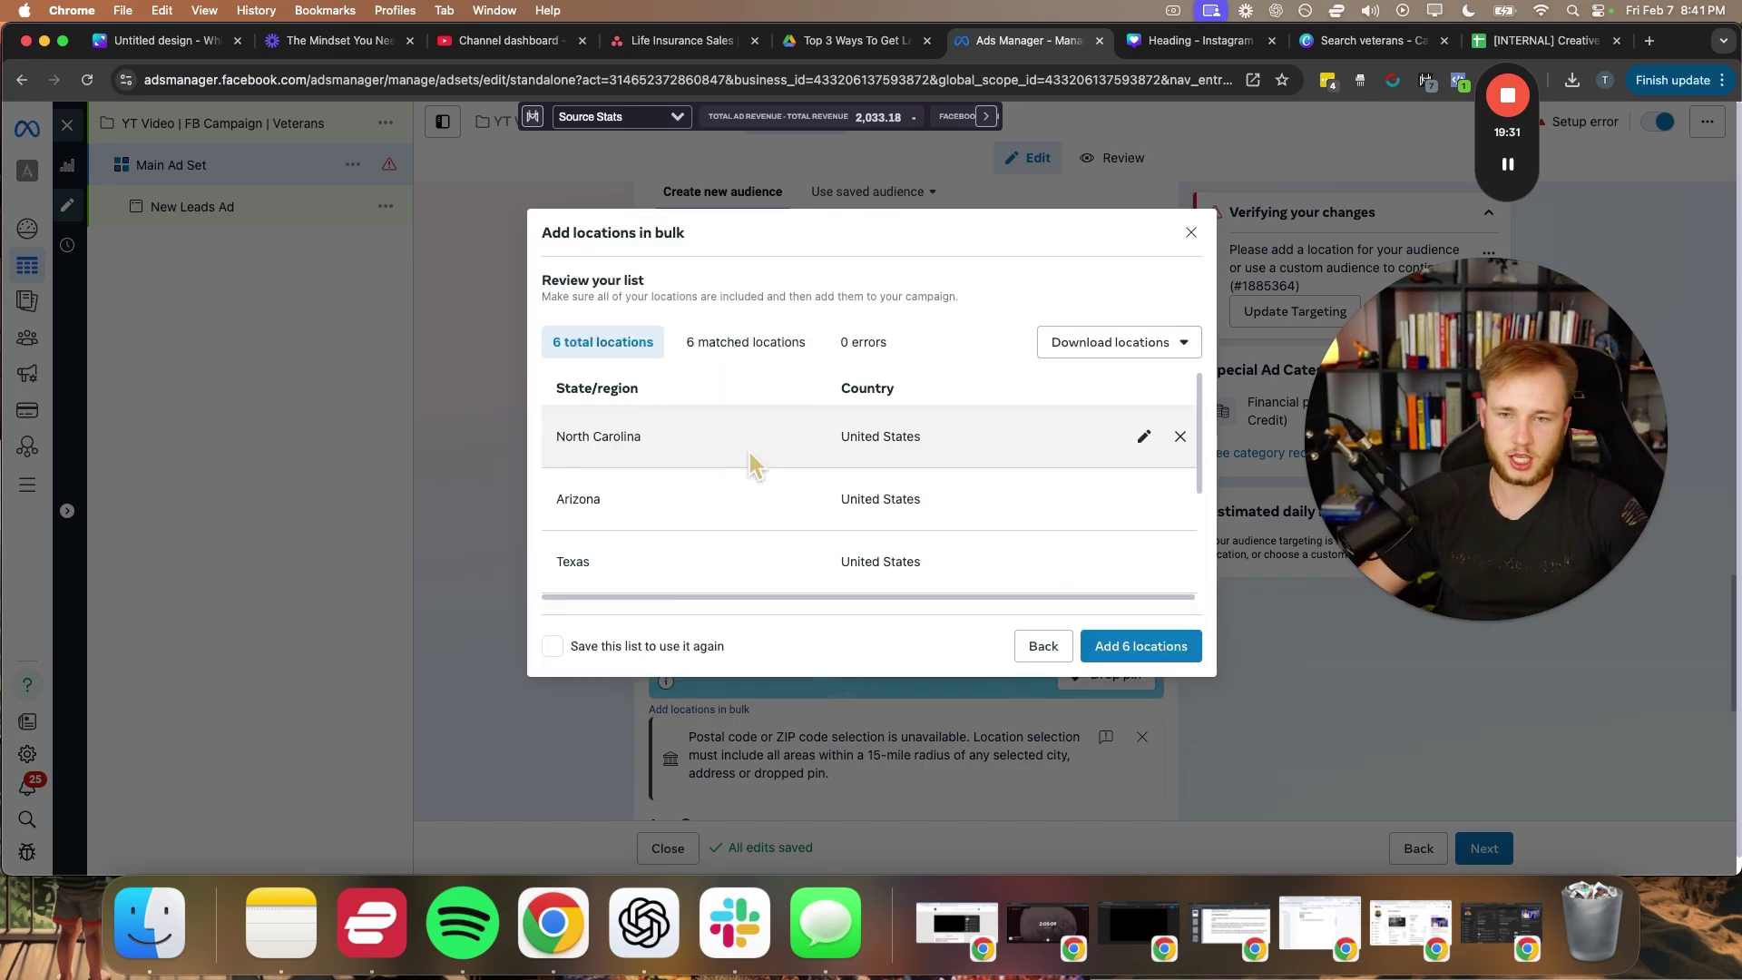
- Drop the Baja California and Baja California Sur matches and add the four US states
scroll(752, 463, down, 3)
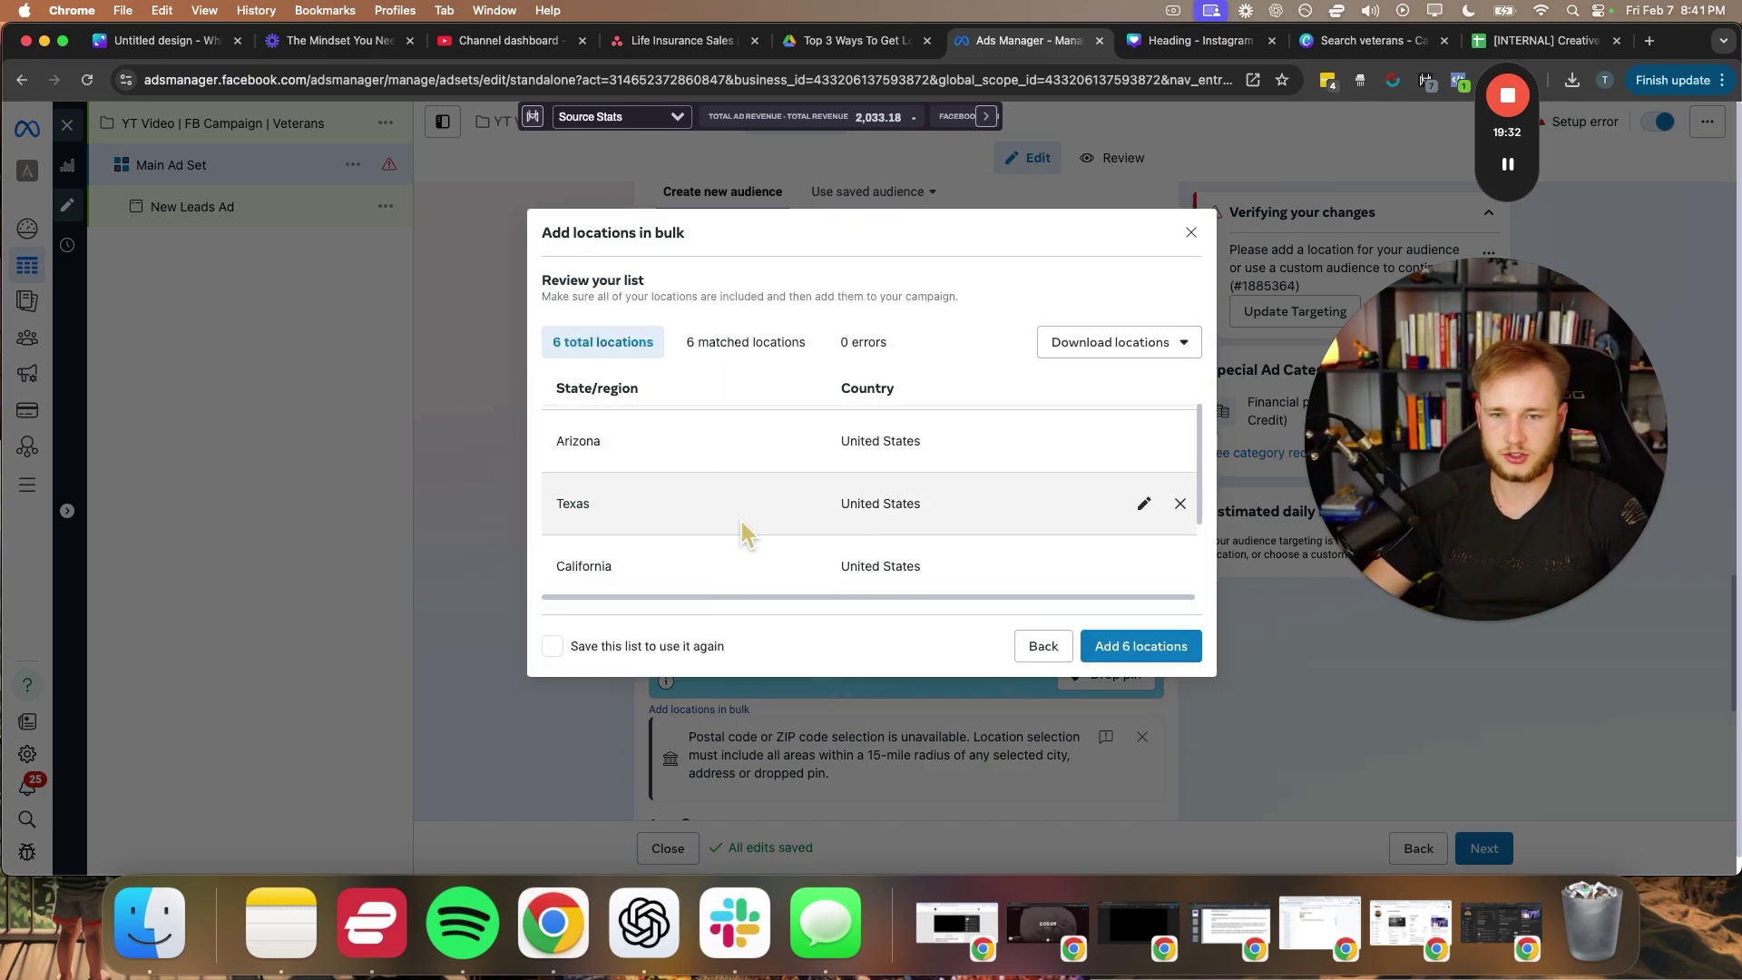
click(1180, 502)
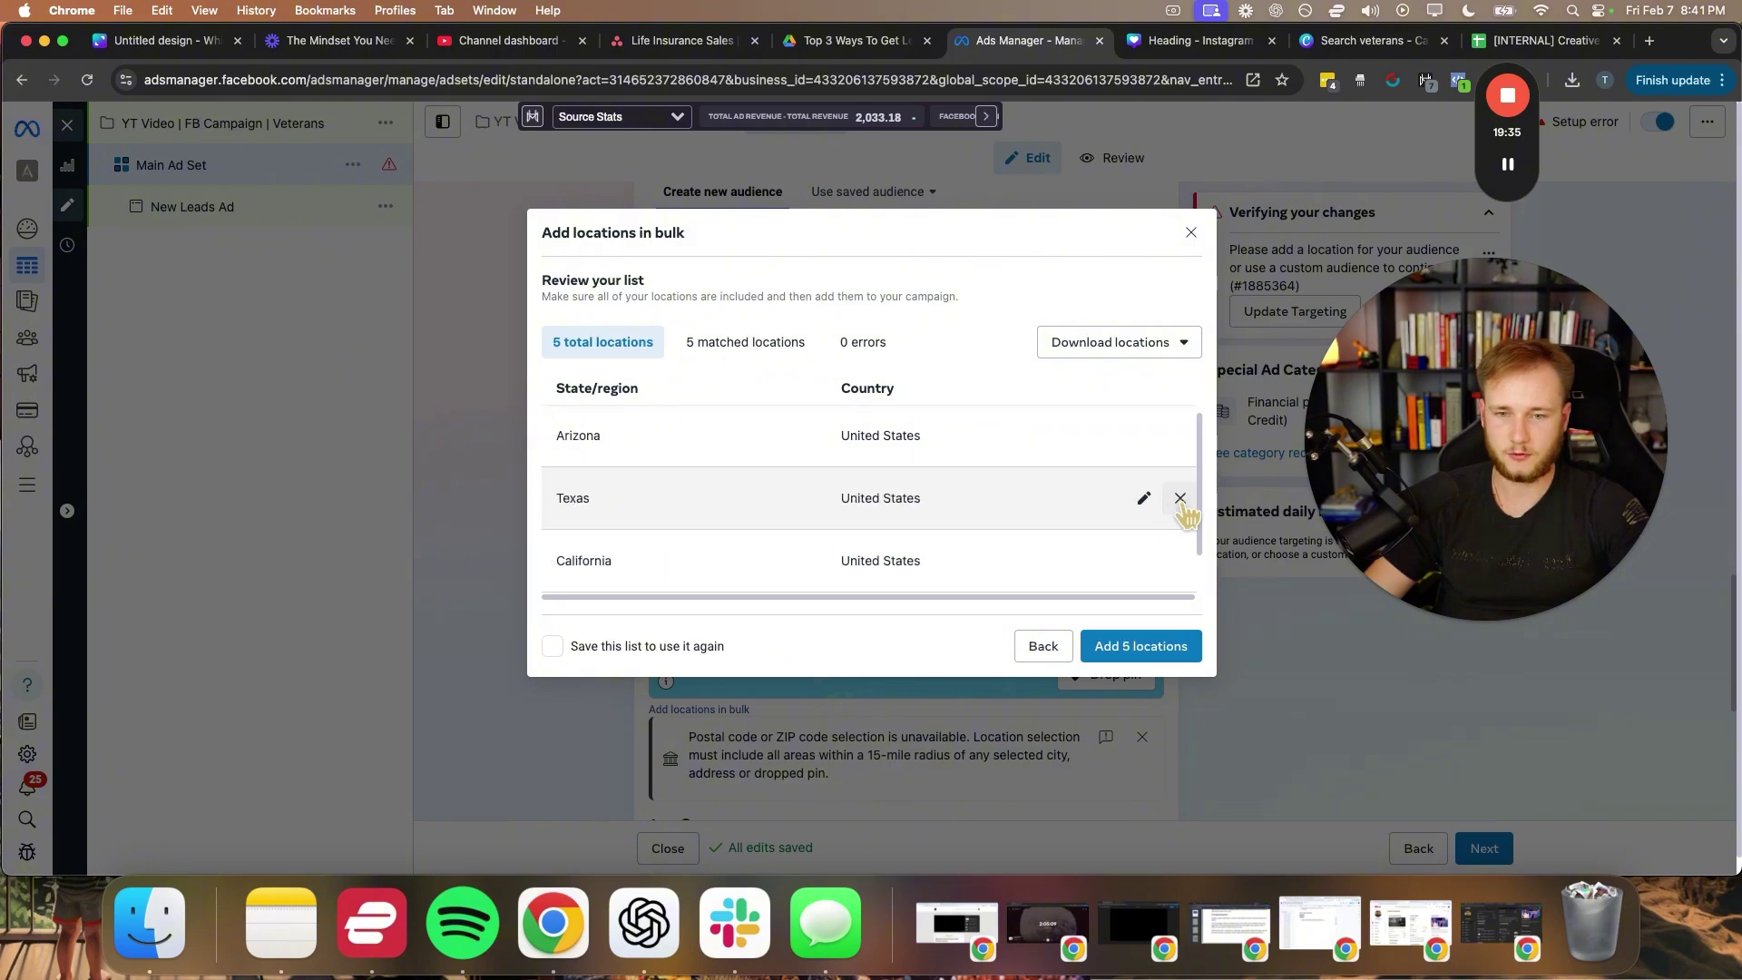
scroll(1043, 558, down, 1)
click(1179, 569)
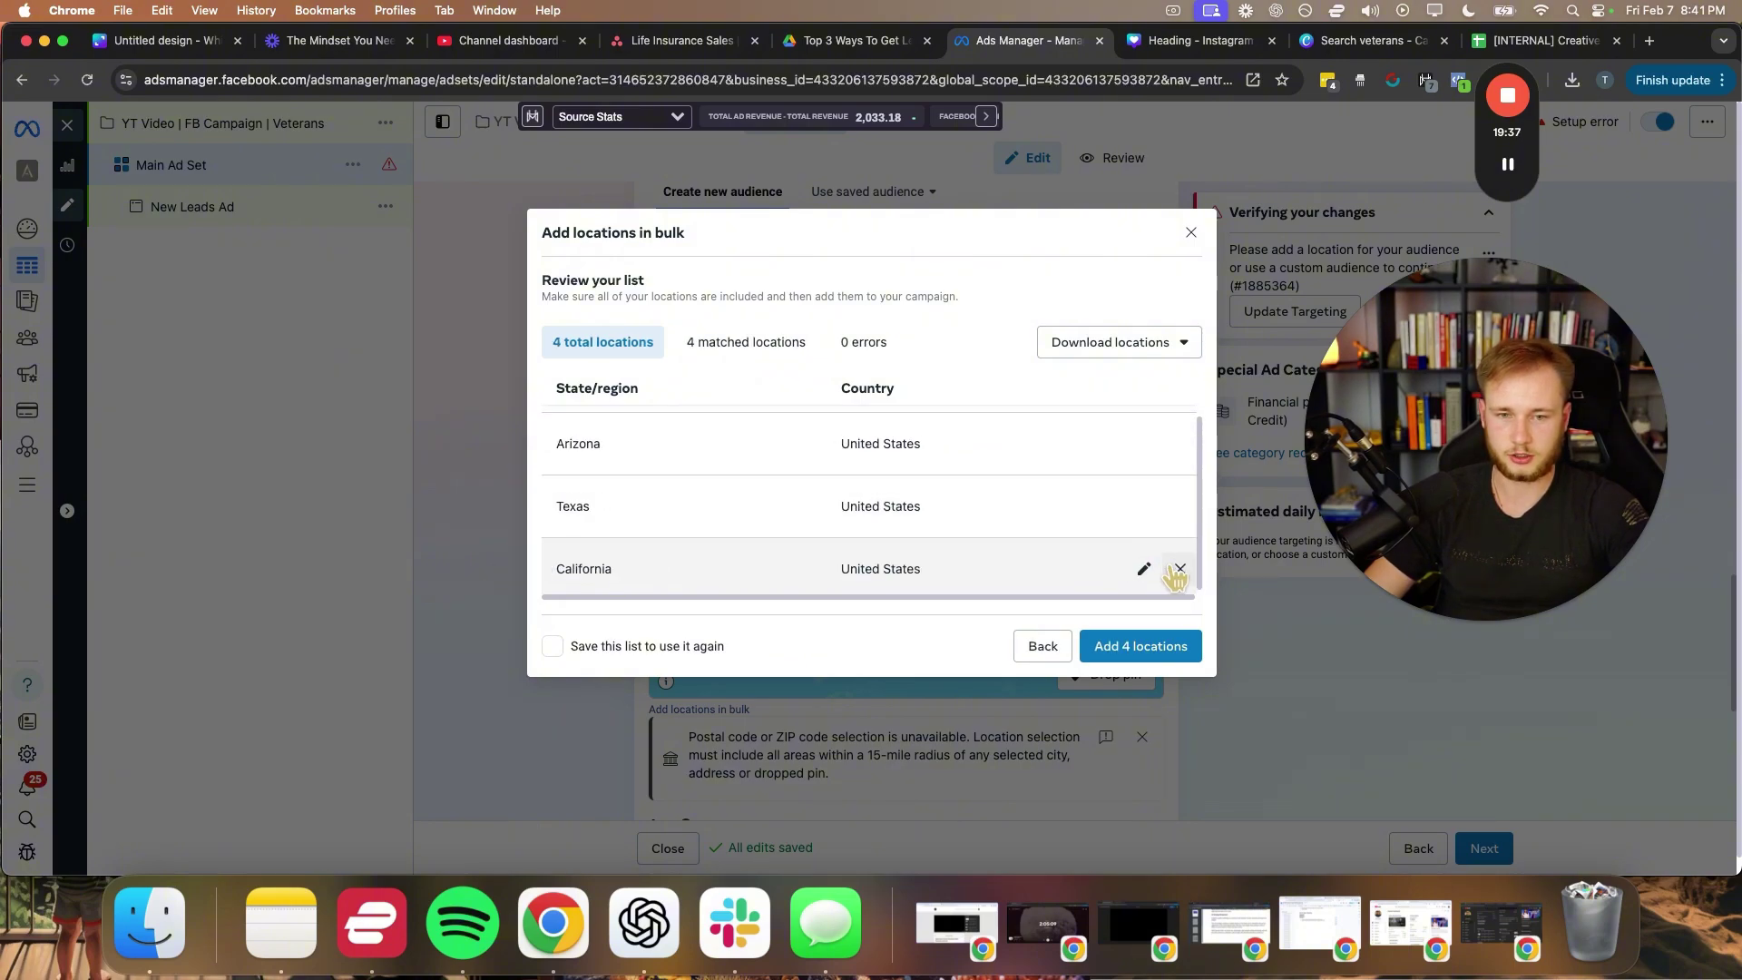
click(1122, 649)
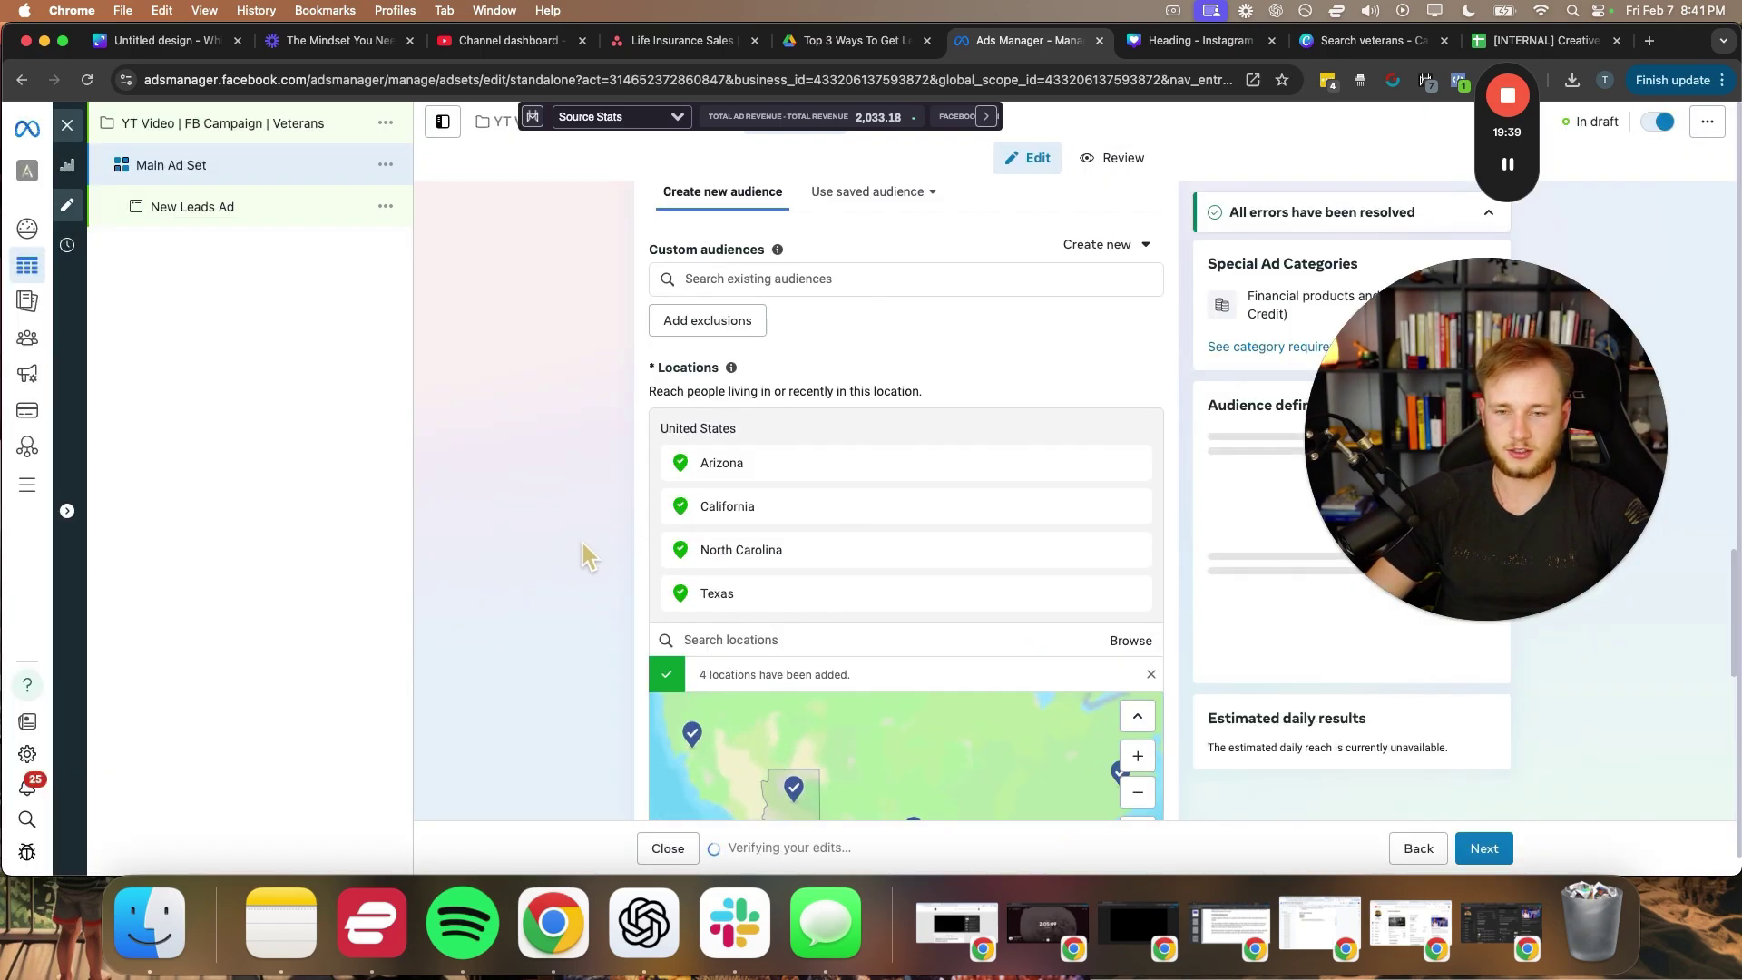
- Dismiss the postal-code notice below the location map
scroll(685, 498, down, 4)
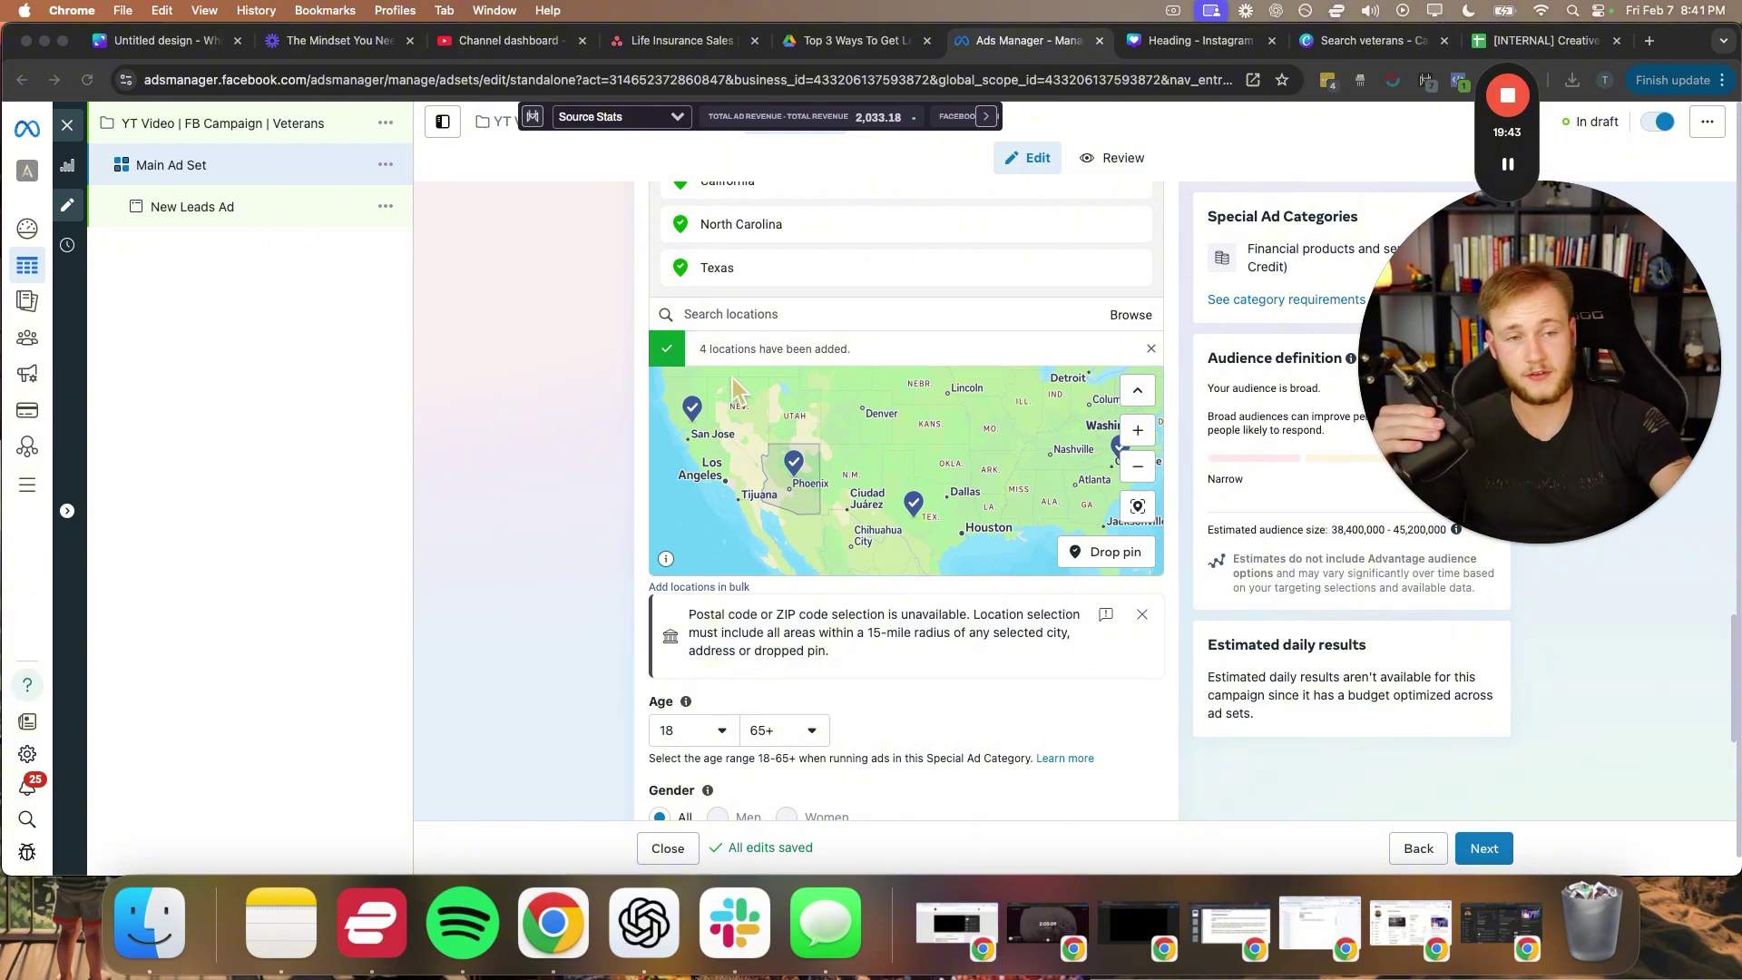
scroll(649, 505, down, 1)
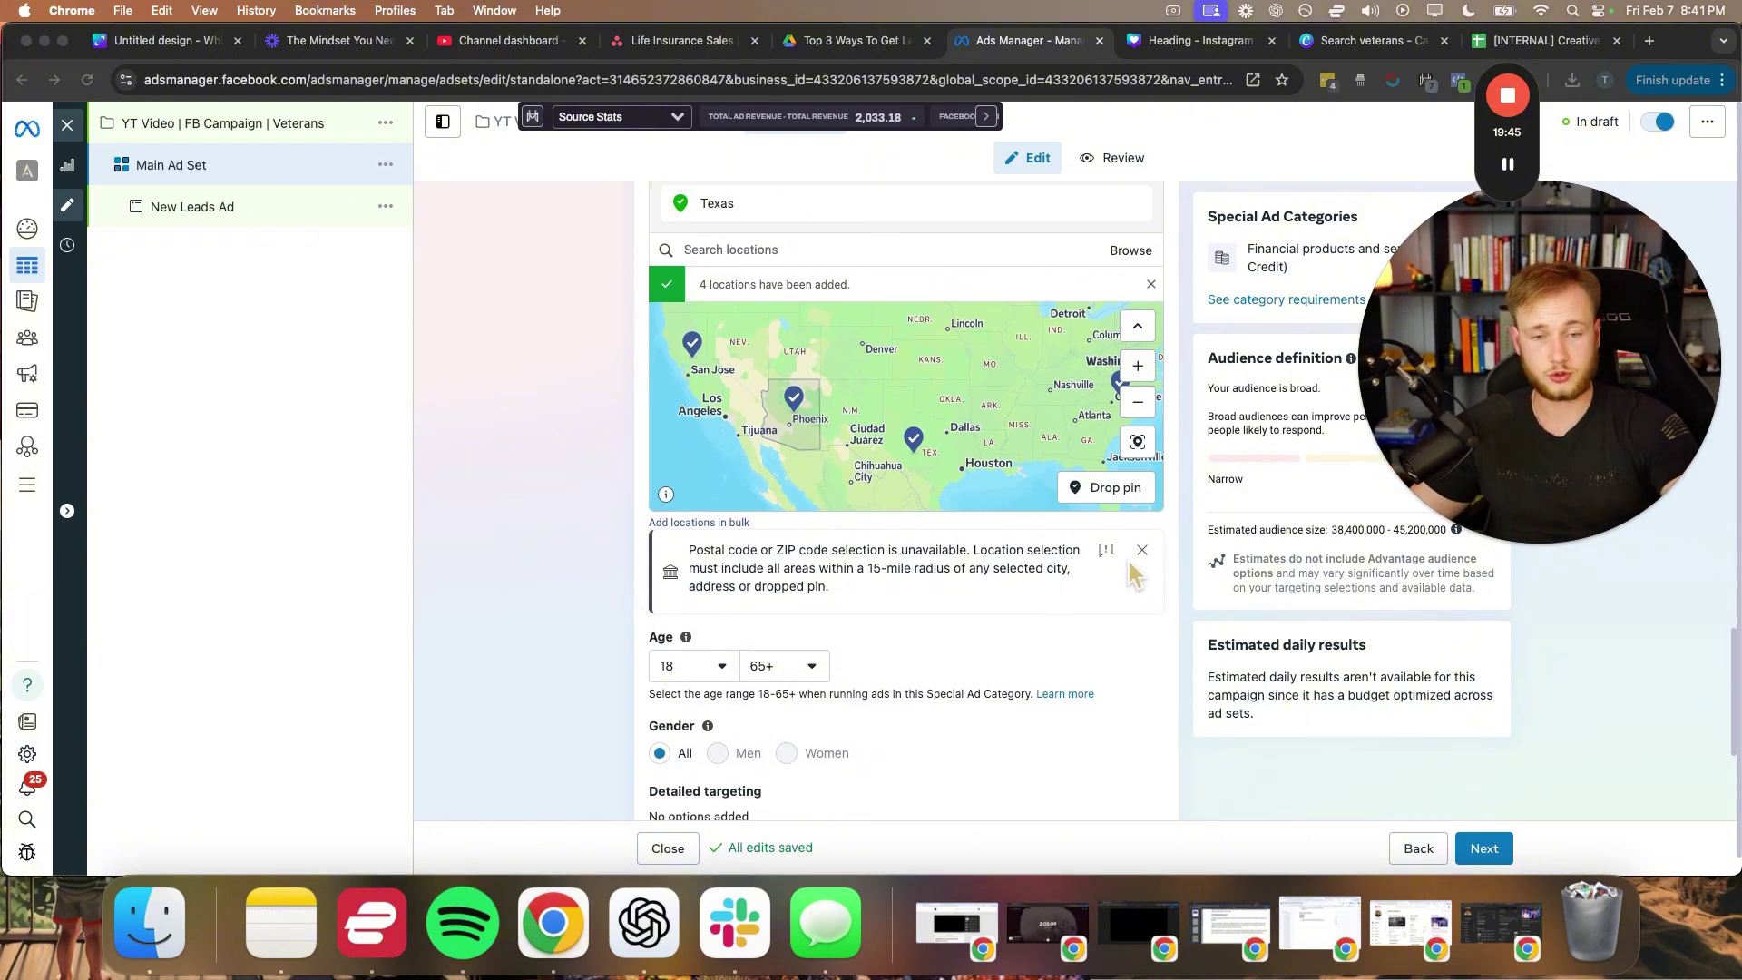
click(1144, 547)
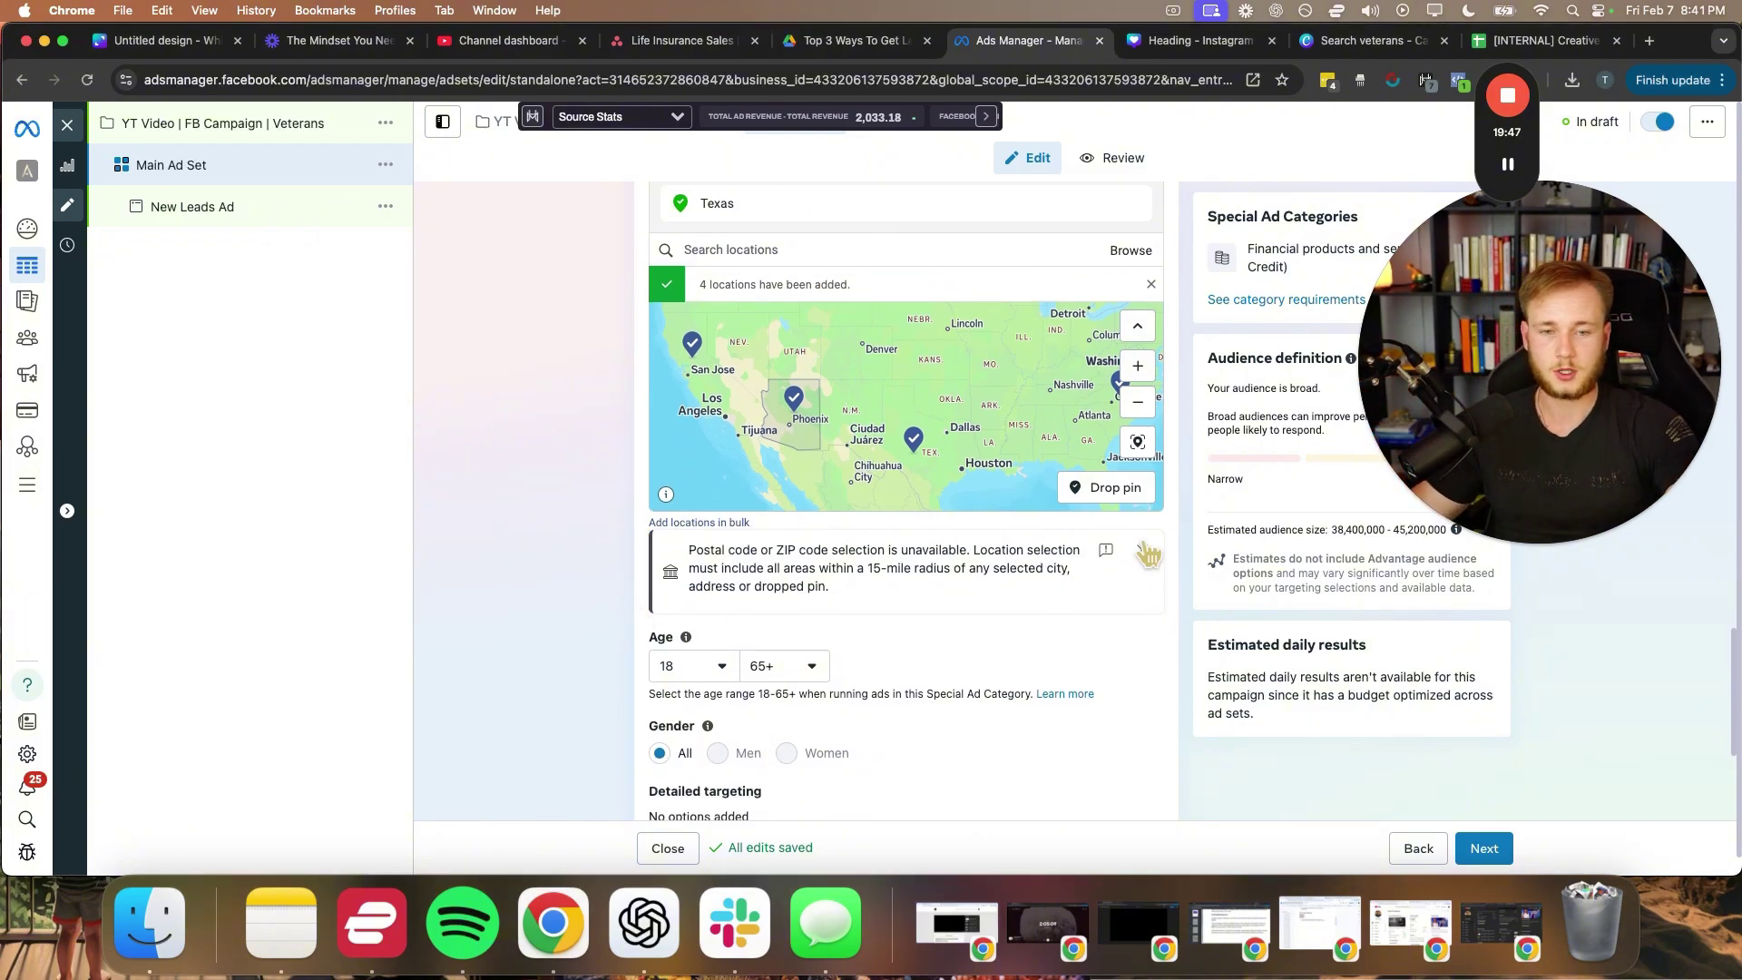
click(1148, 553)
- Check the maximum age choices and leave the age at 65+
scroll(610, 606, down, 1)
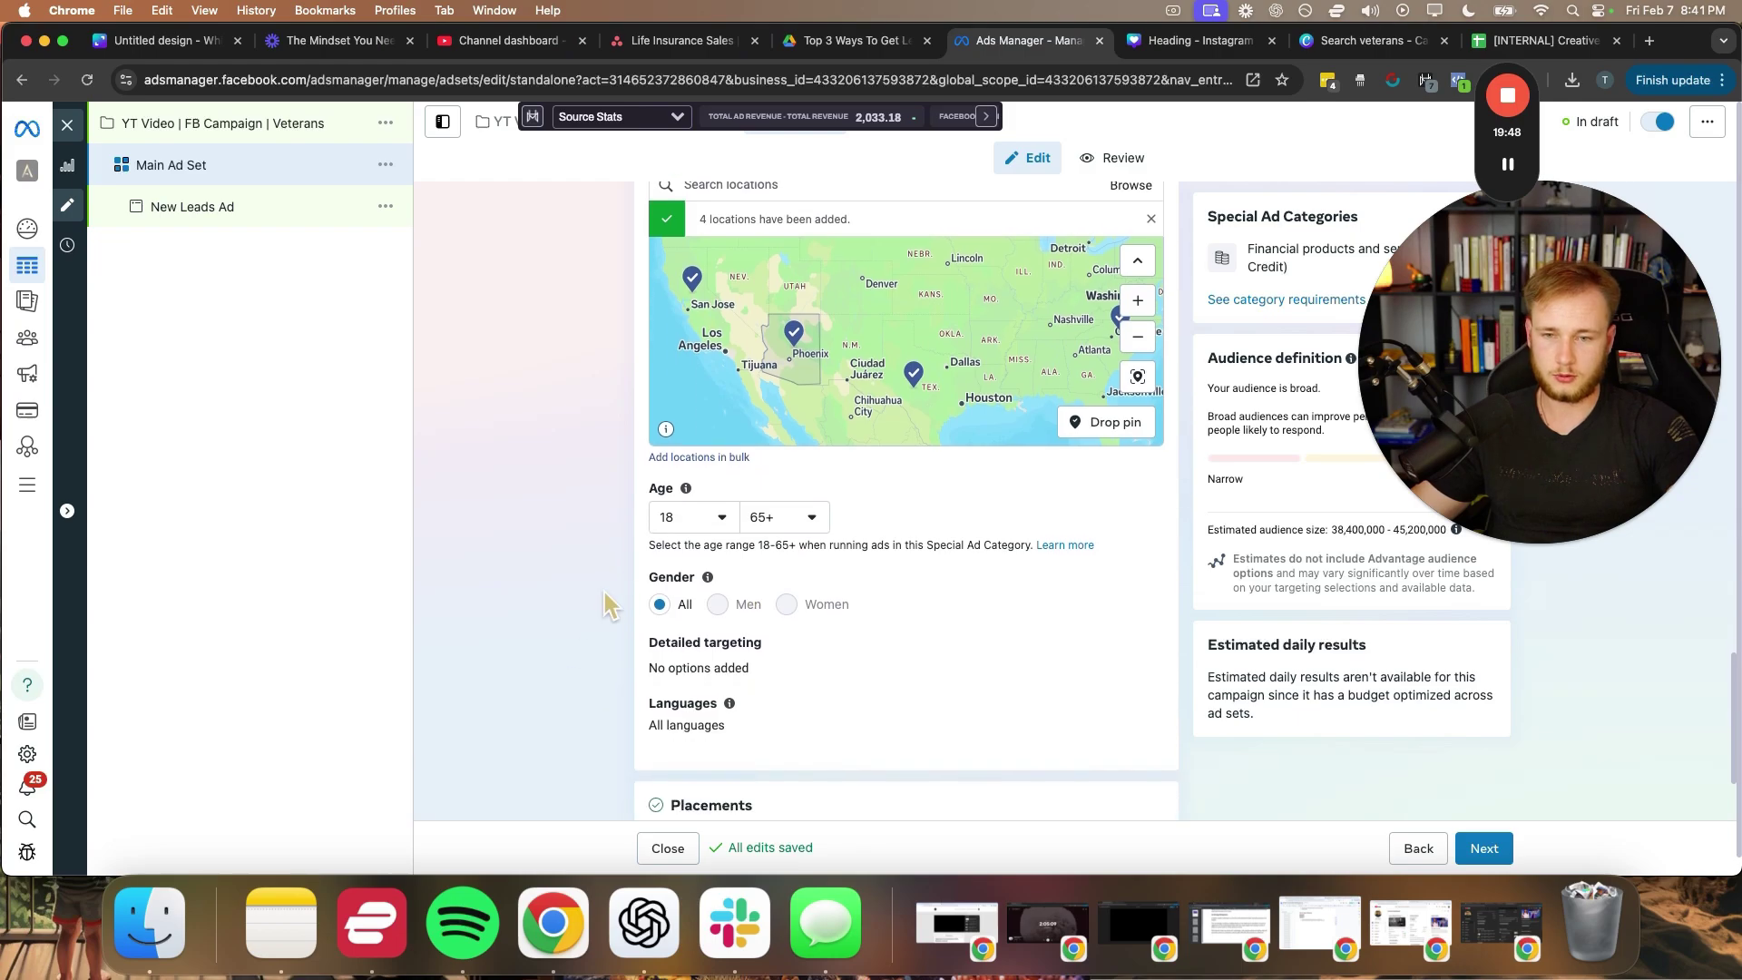
click(778, 518)
scroll(840, 720, up, 15)
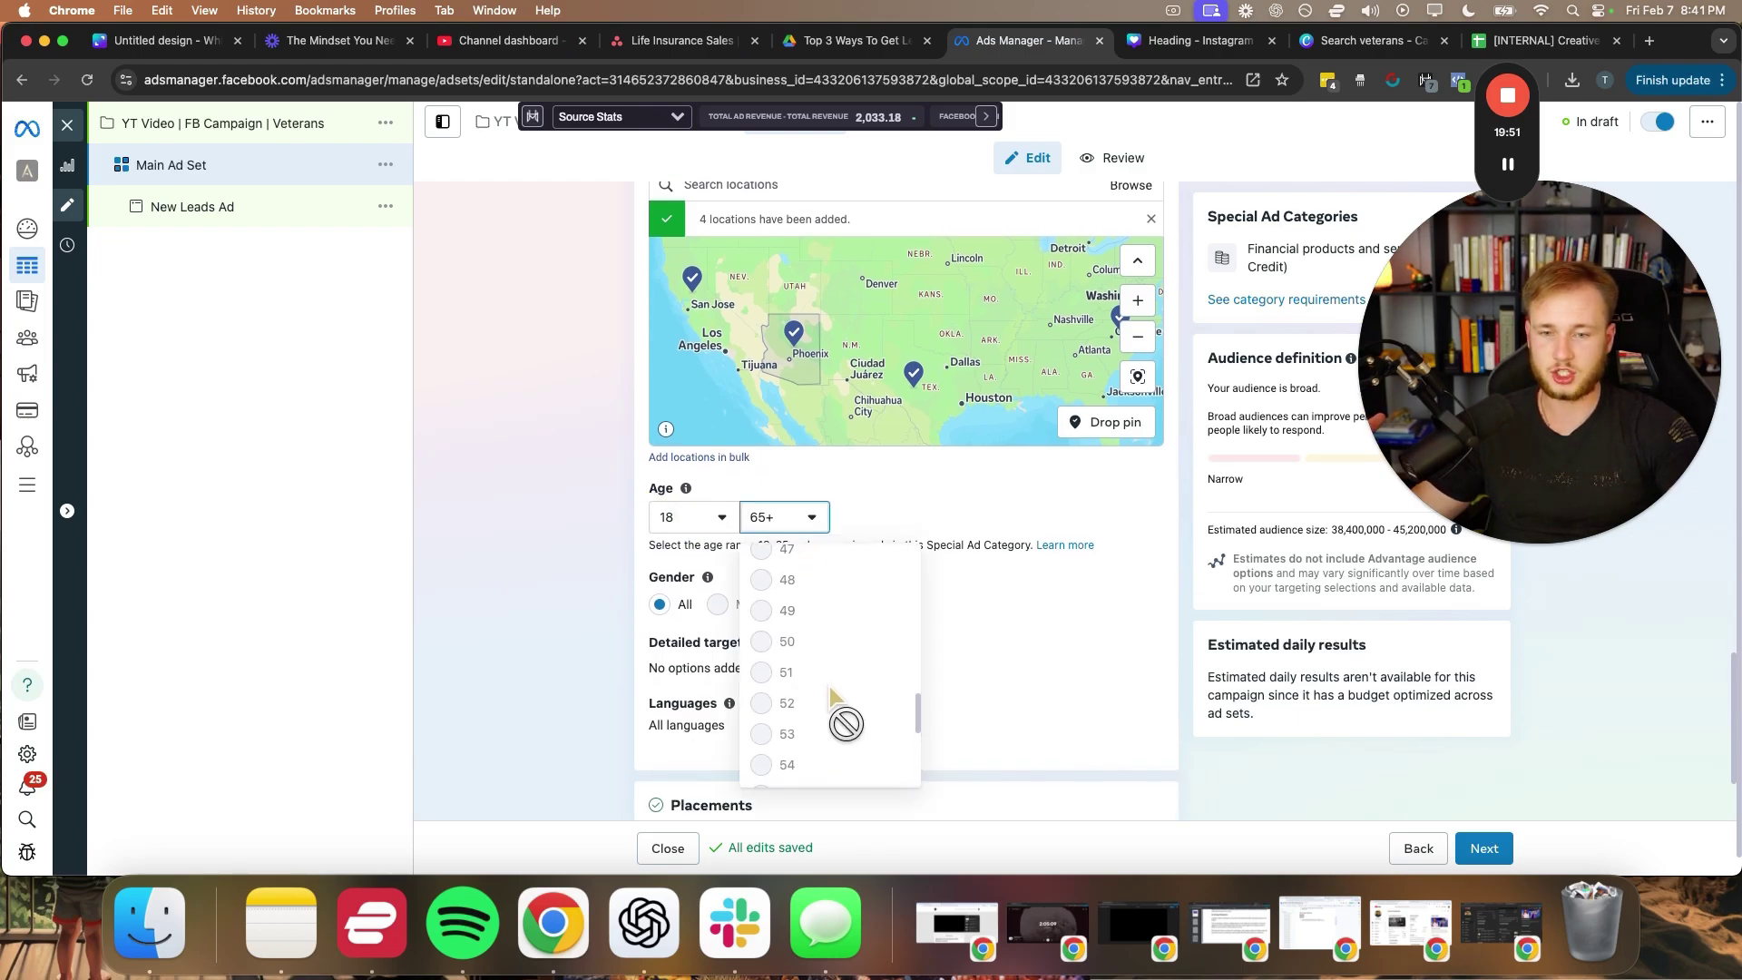
click(1037, 555)
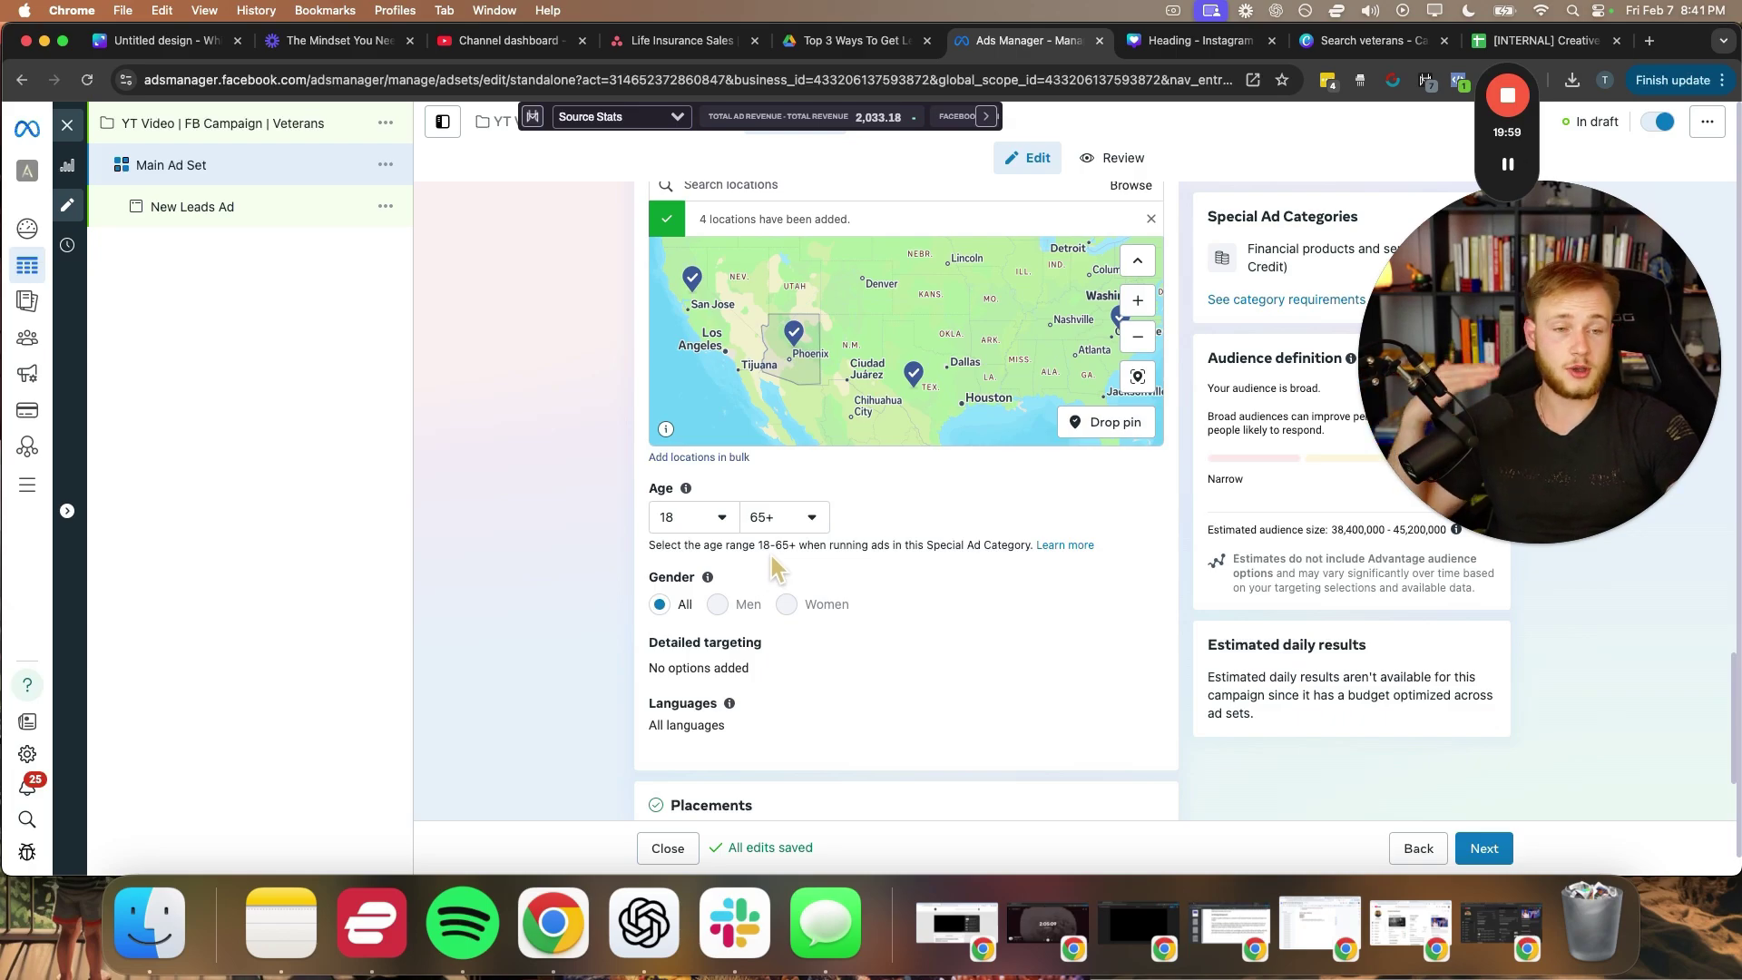
- Review the Placements settings and continue to the New Leads Ad settings
scroll(572, 667, down, 2)
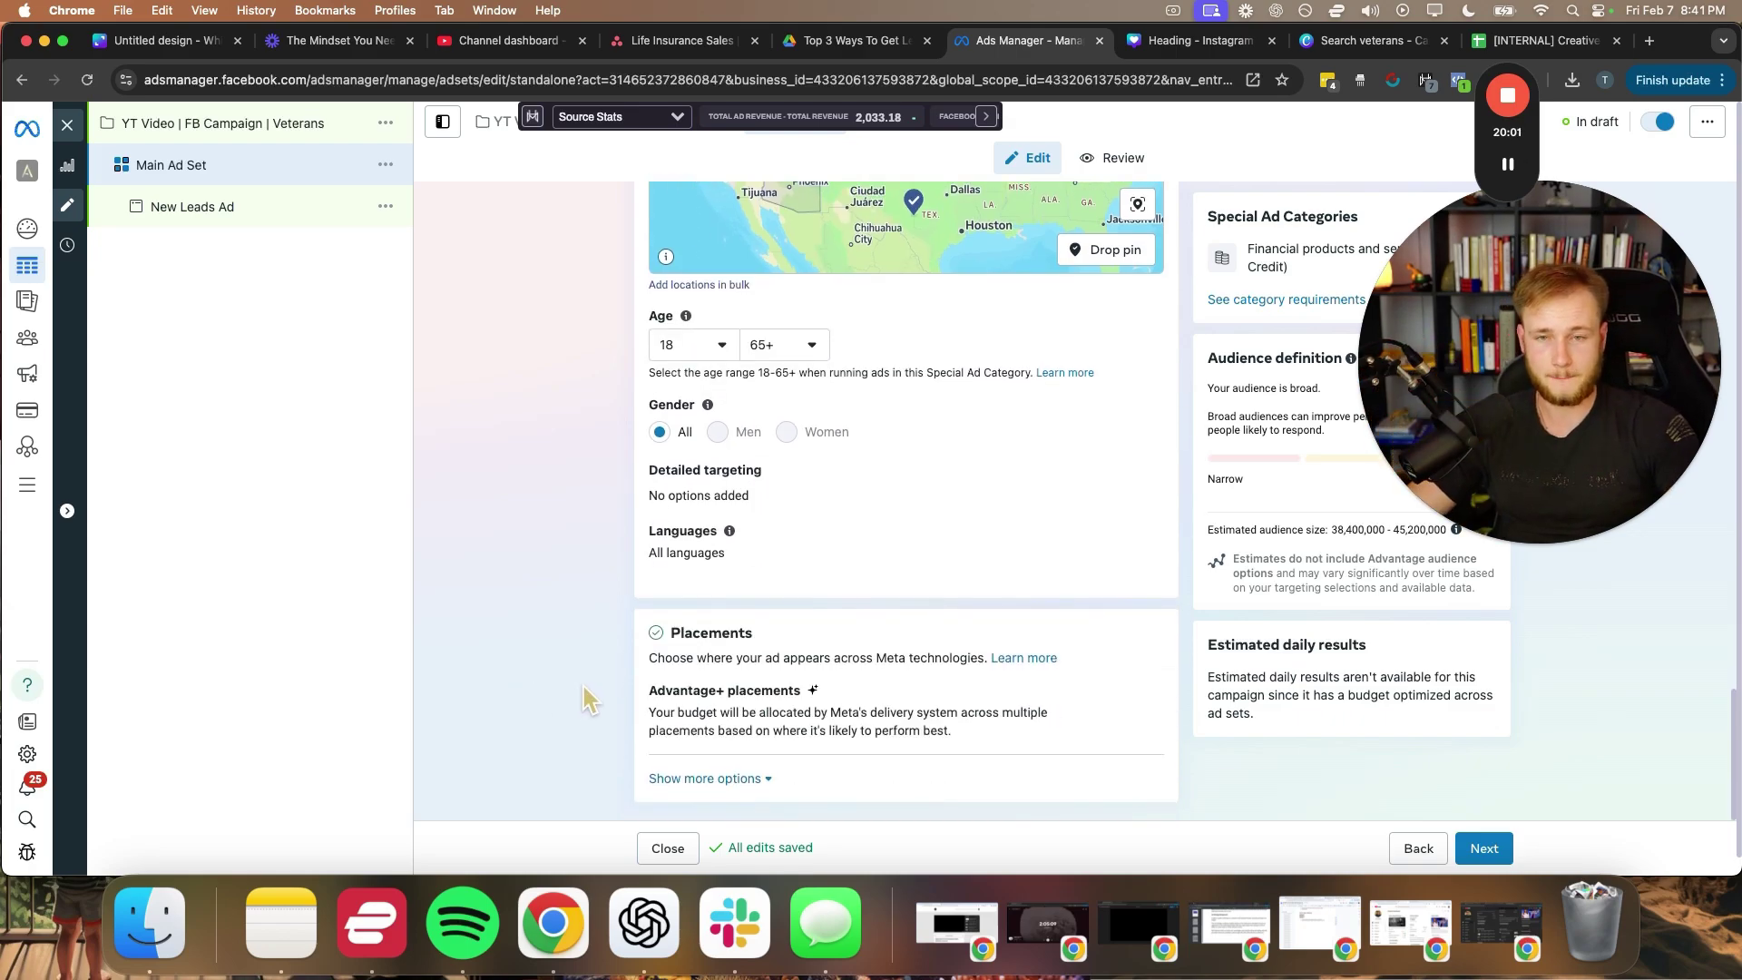
drag(1482, 354, 338, 443)
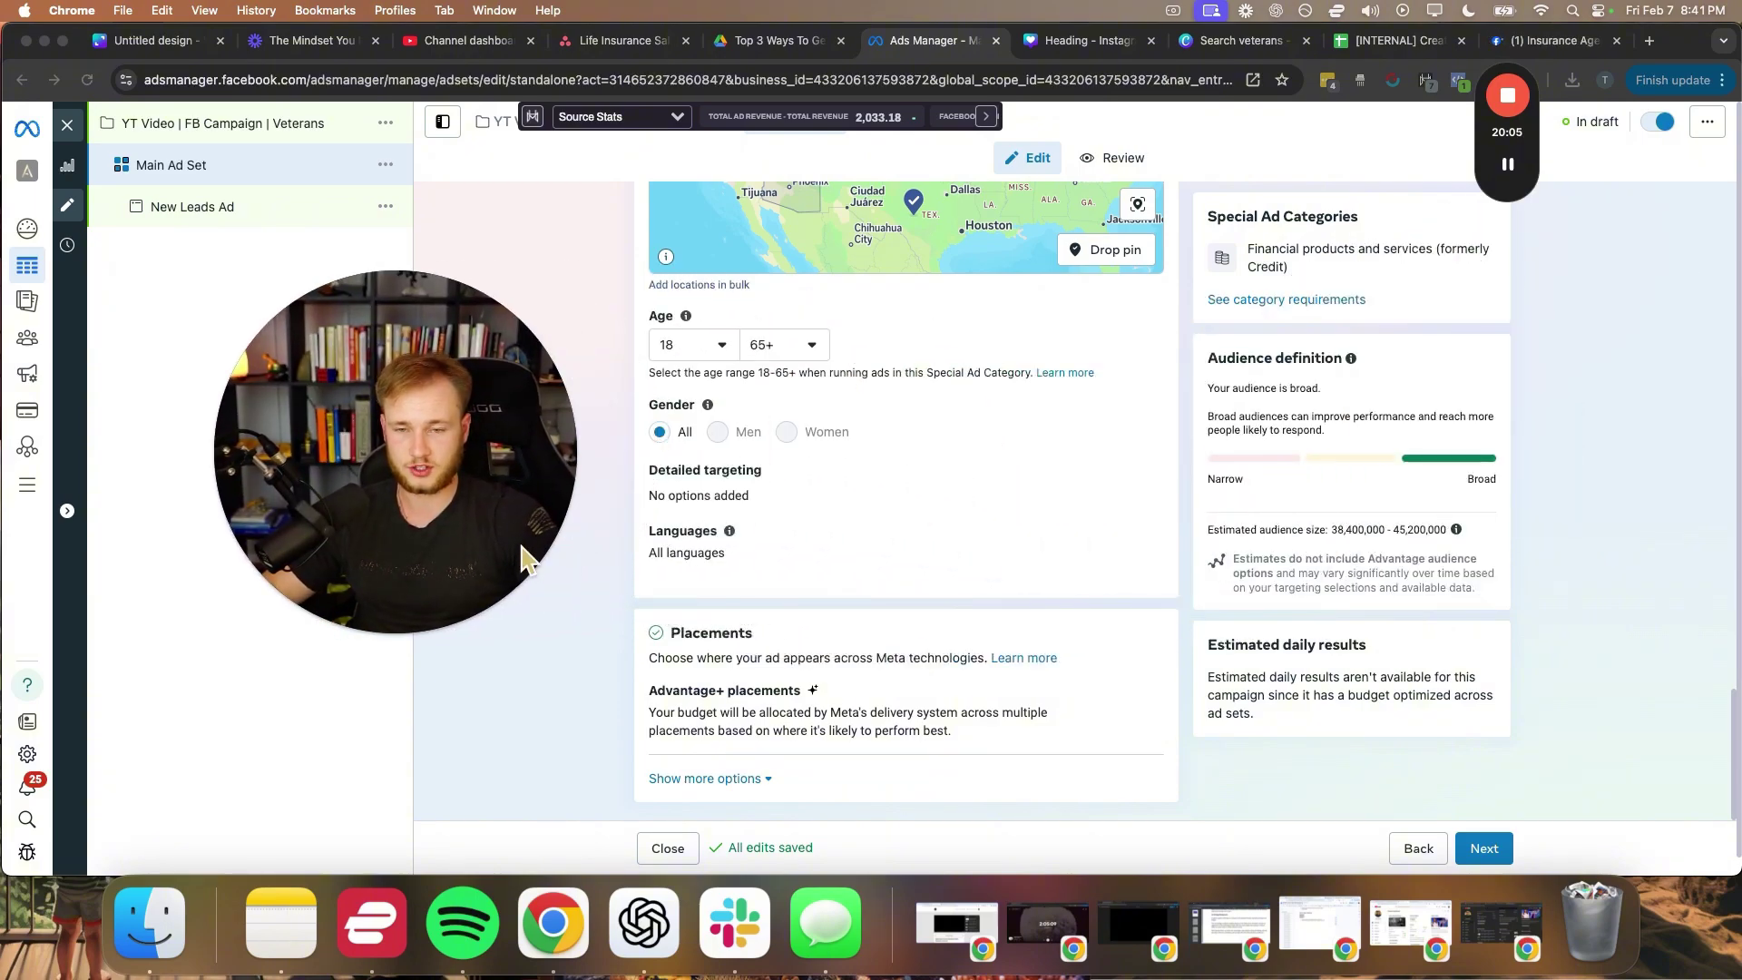
scroll(555, 508, up, 1)
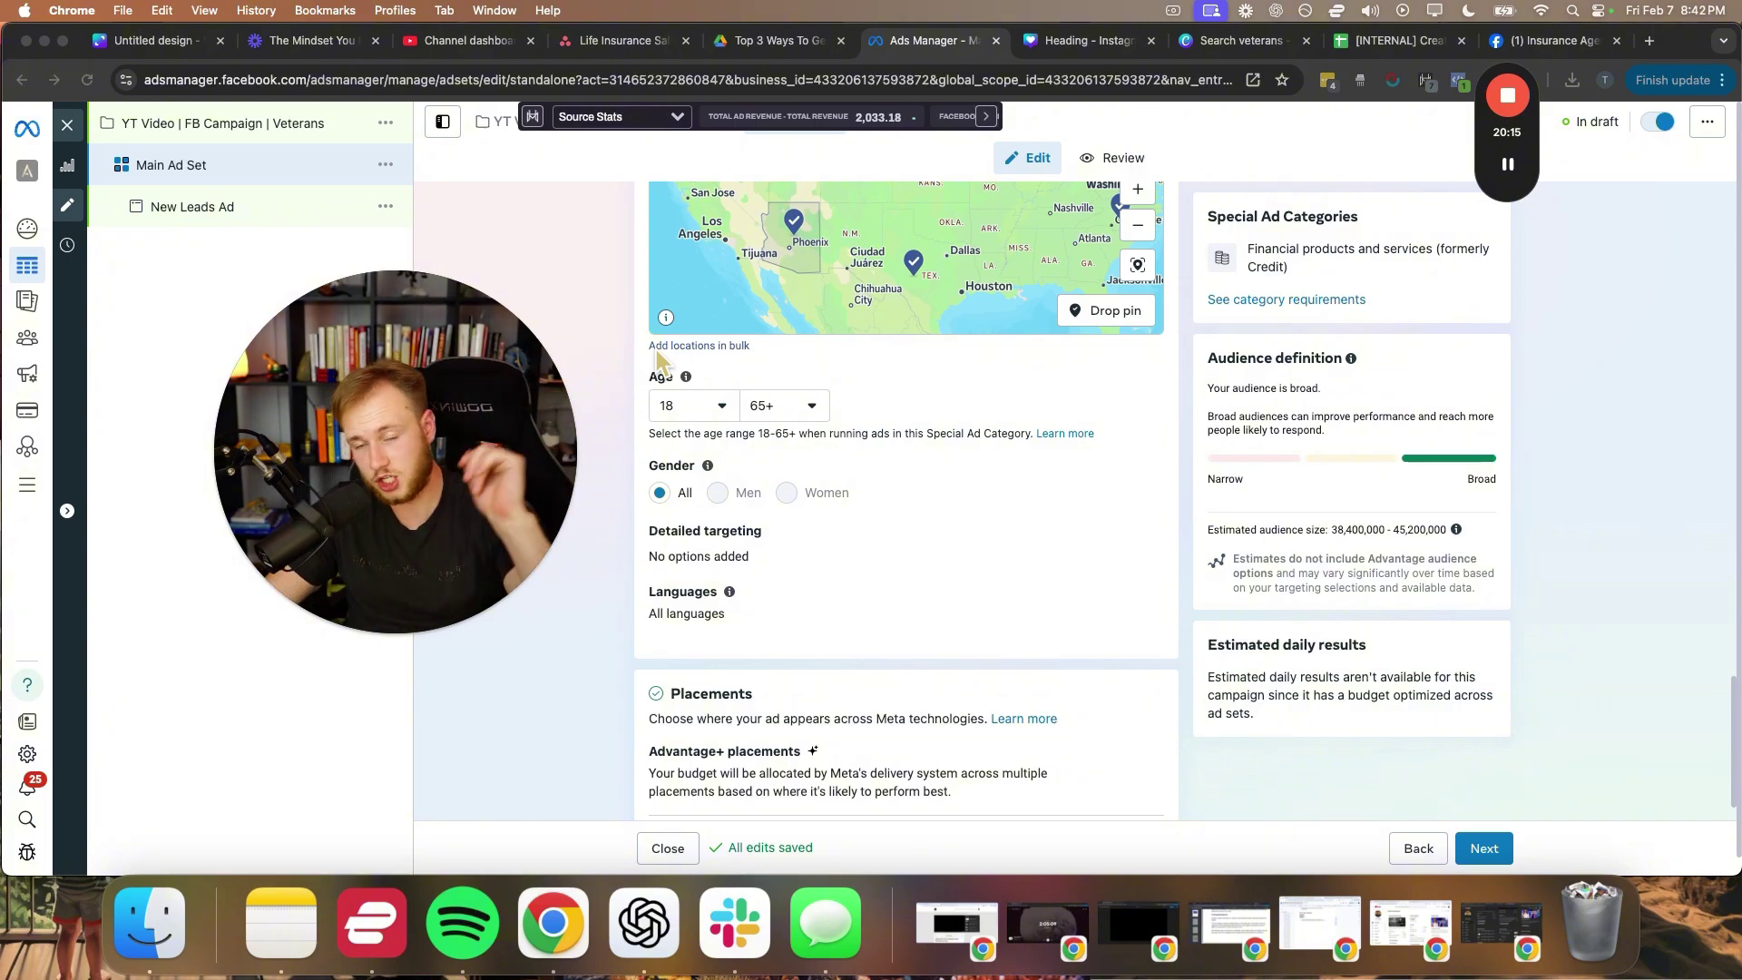
drag(512, 481, 1549, 471)
scroll(508, 512, down, 2)
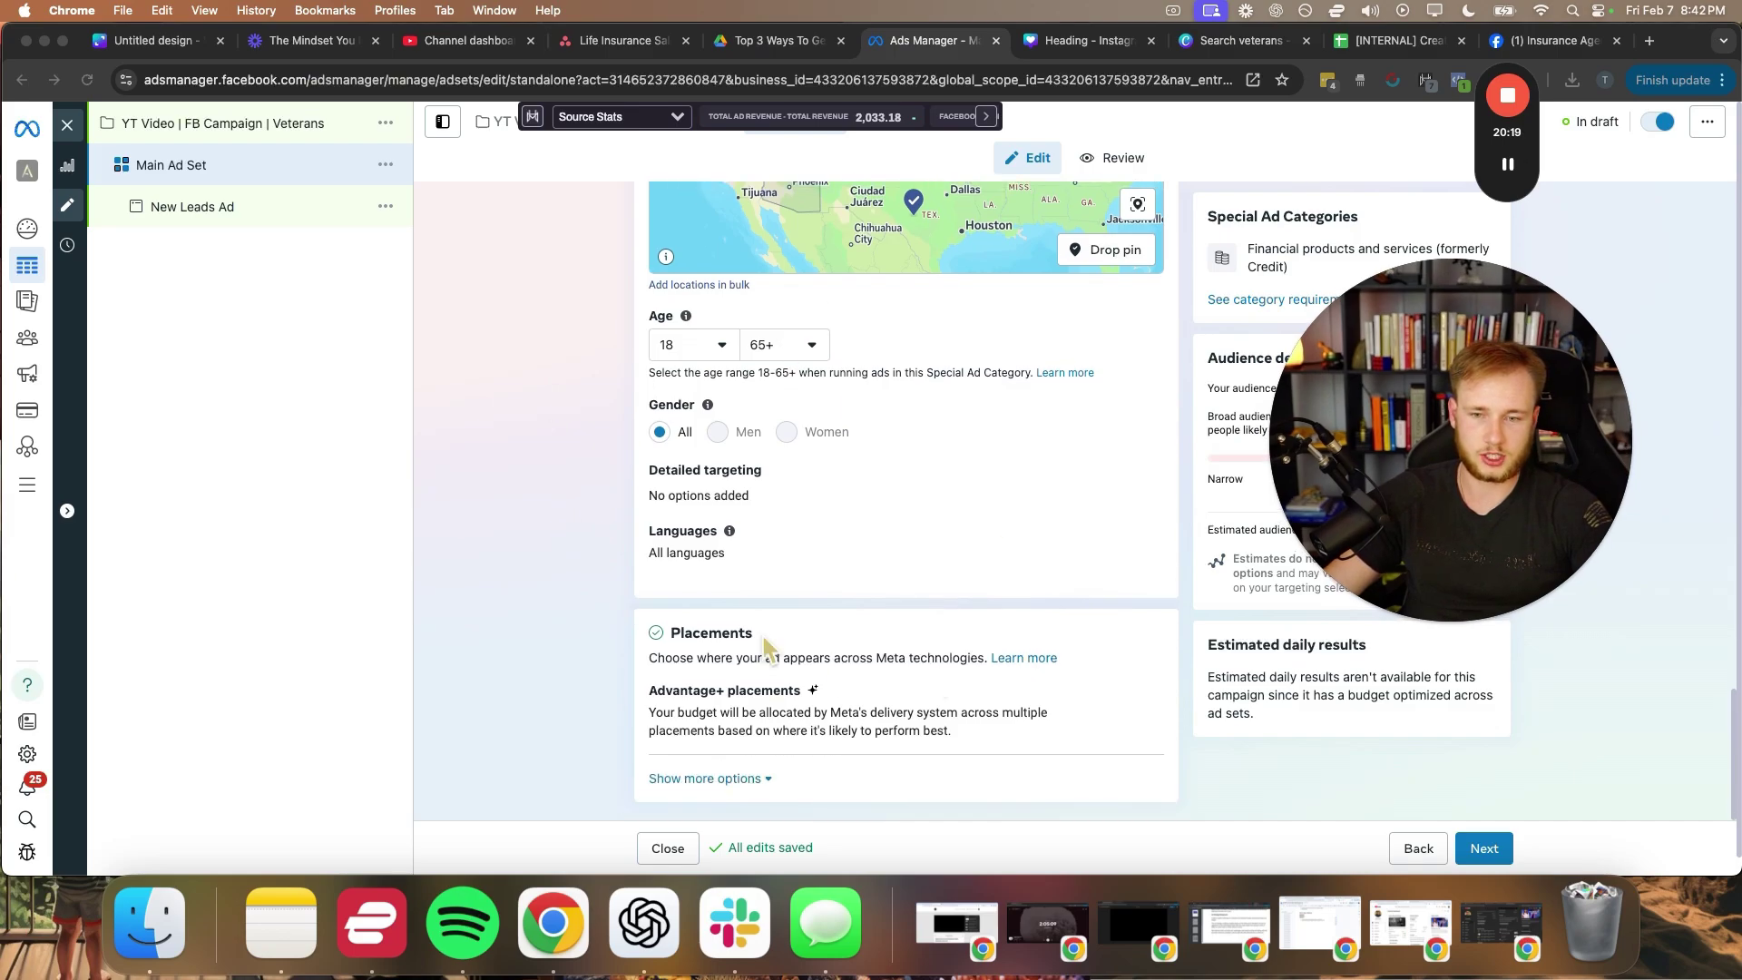
click(1484, 830)
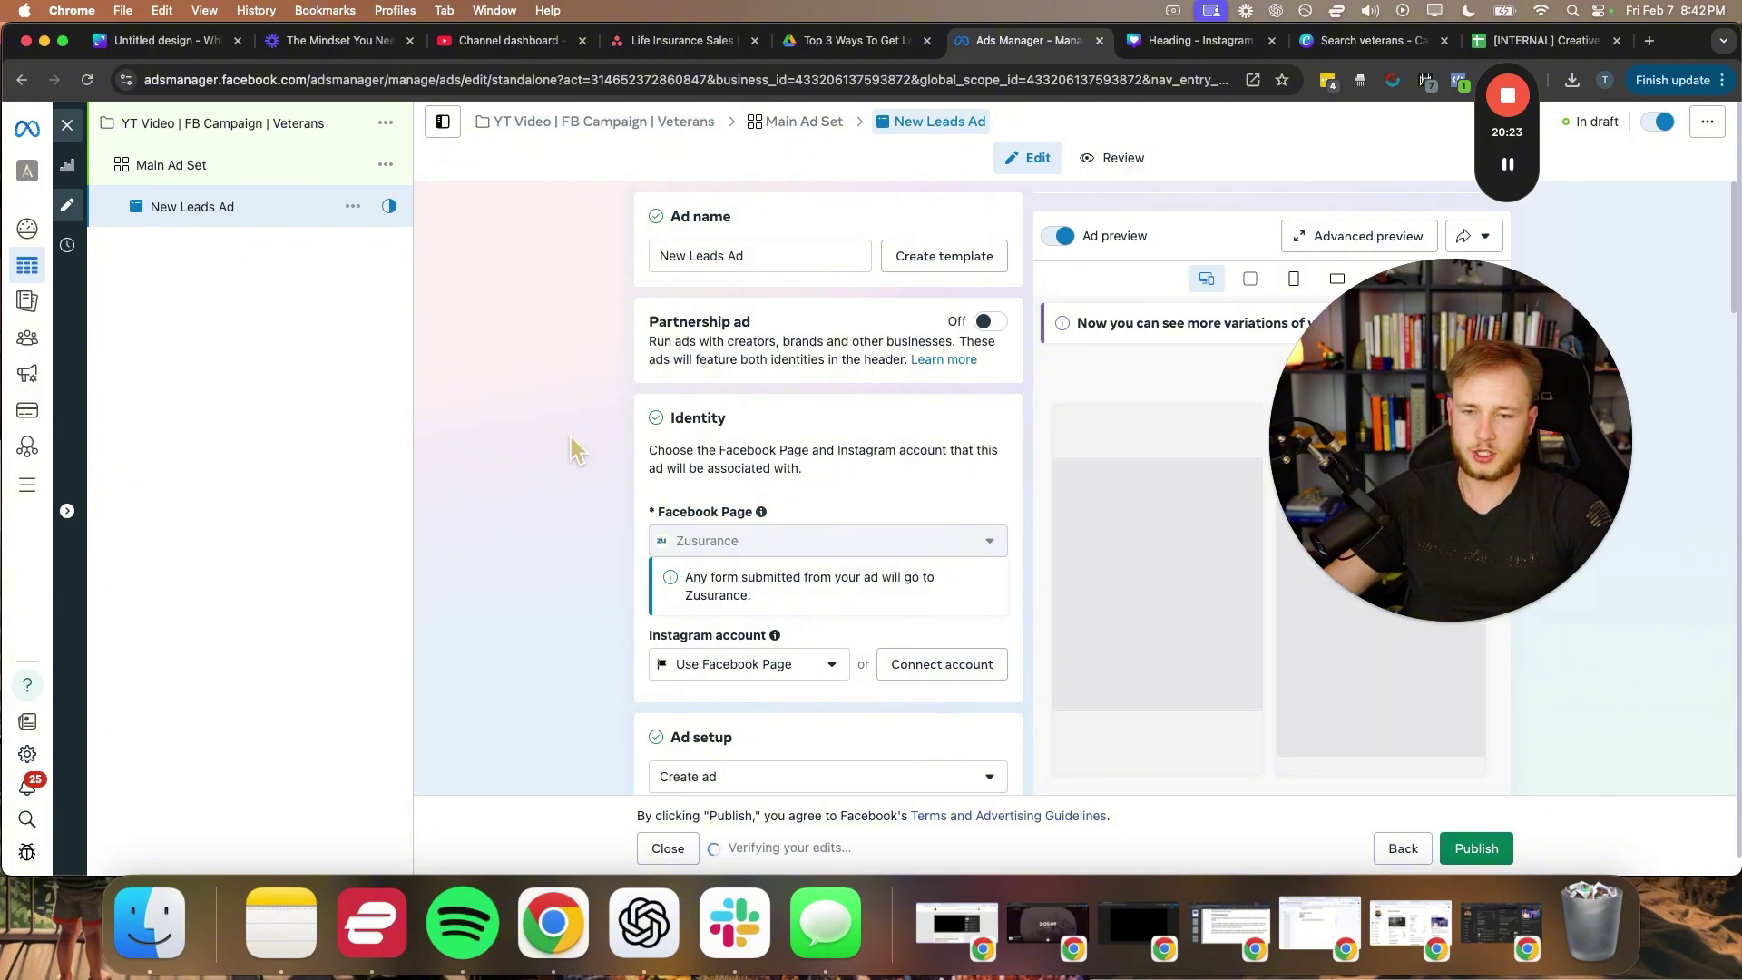
- Replace the ad name 'New Leads Ad' with 'Ad #1'
click(778, 259)
key(super+a)
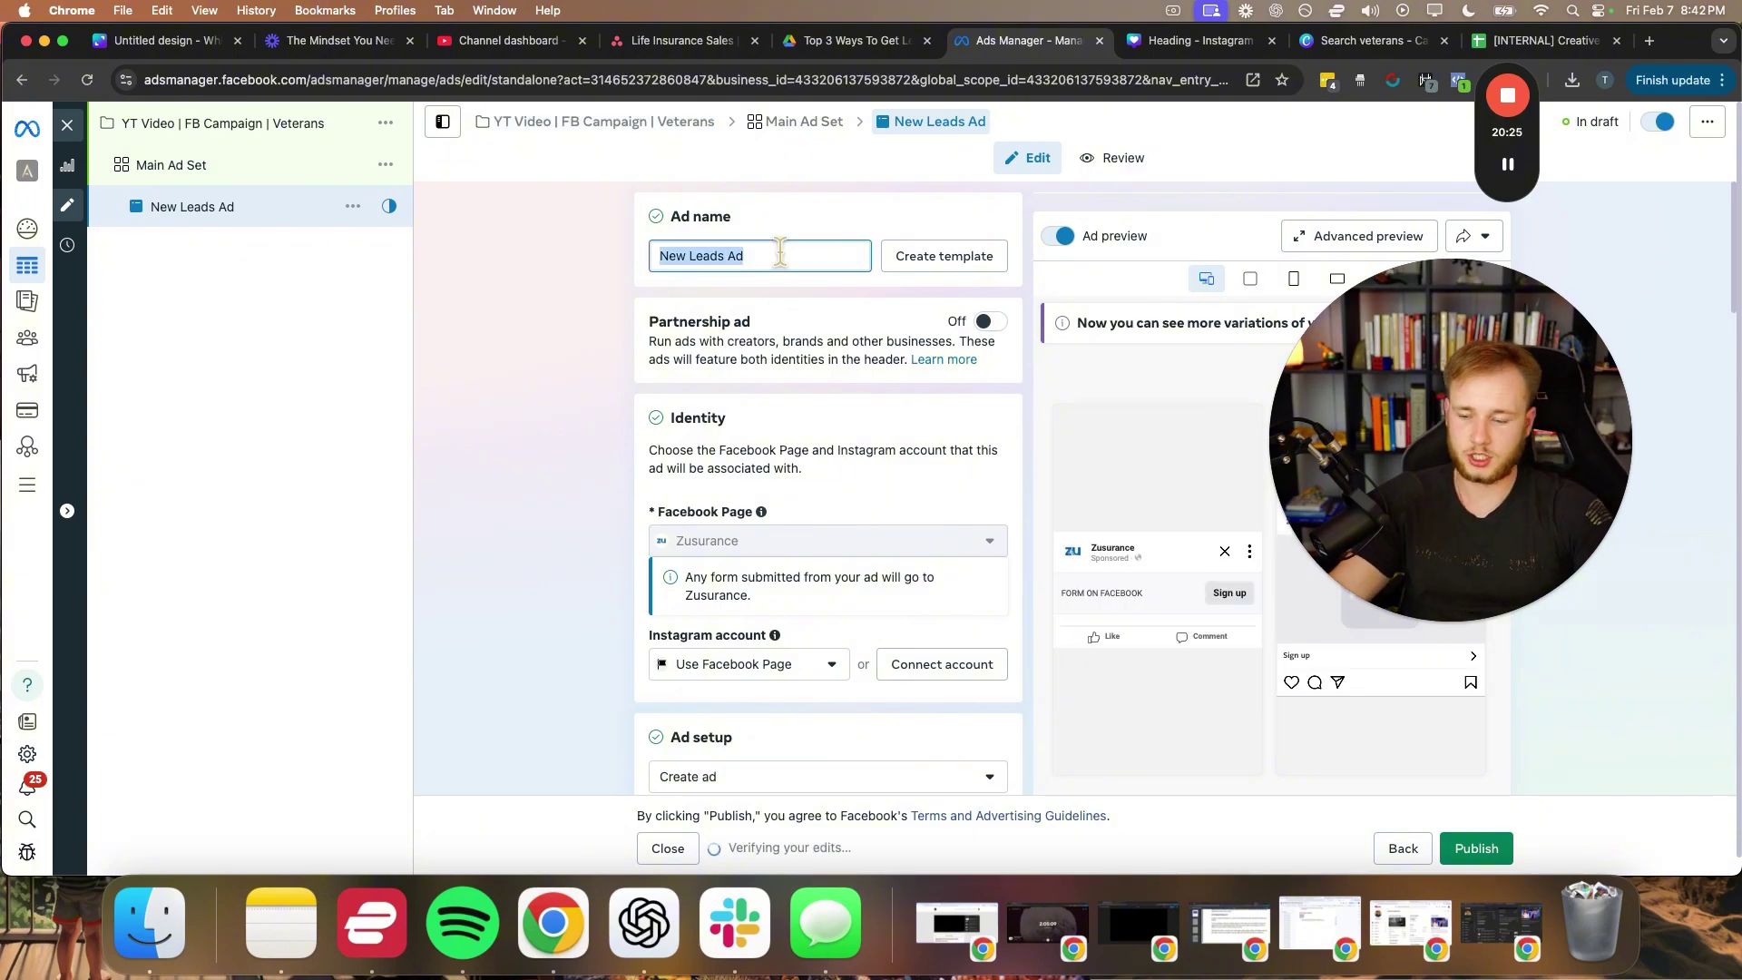
text(Ad #1)
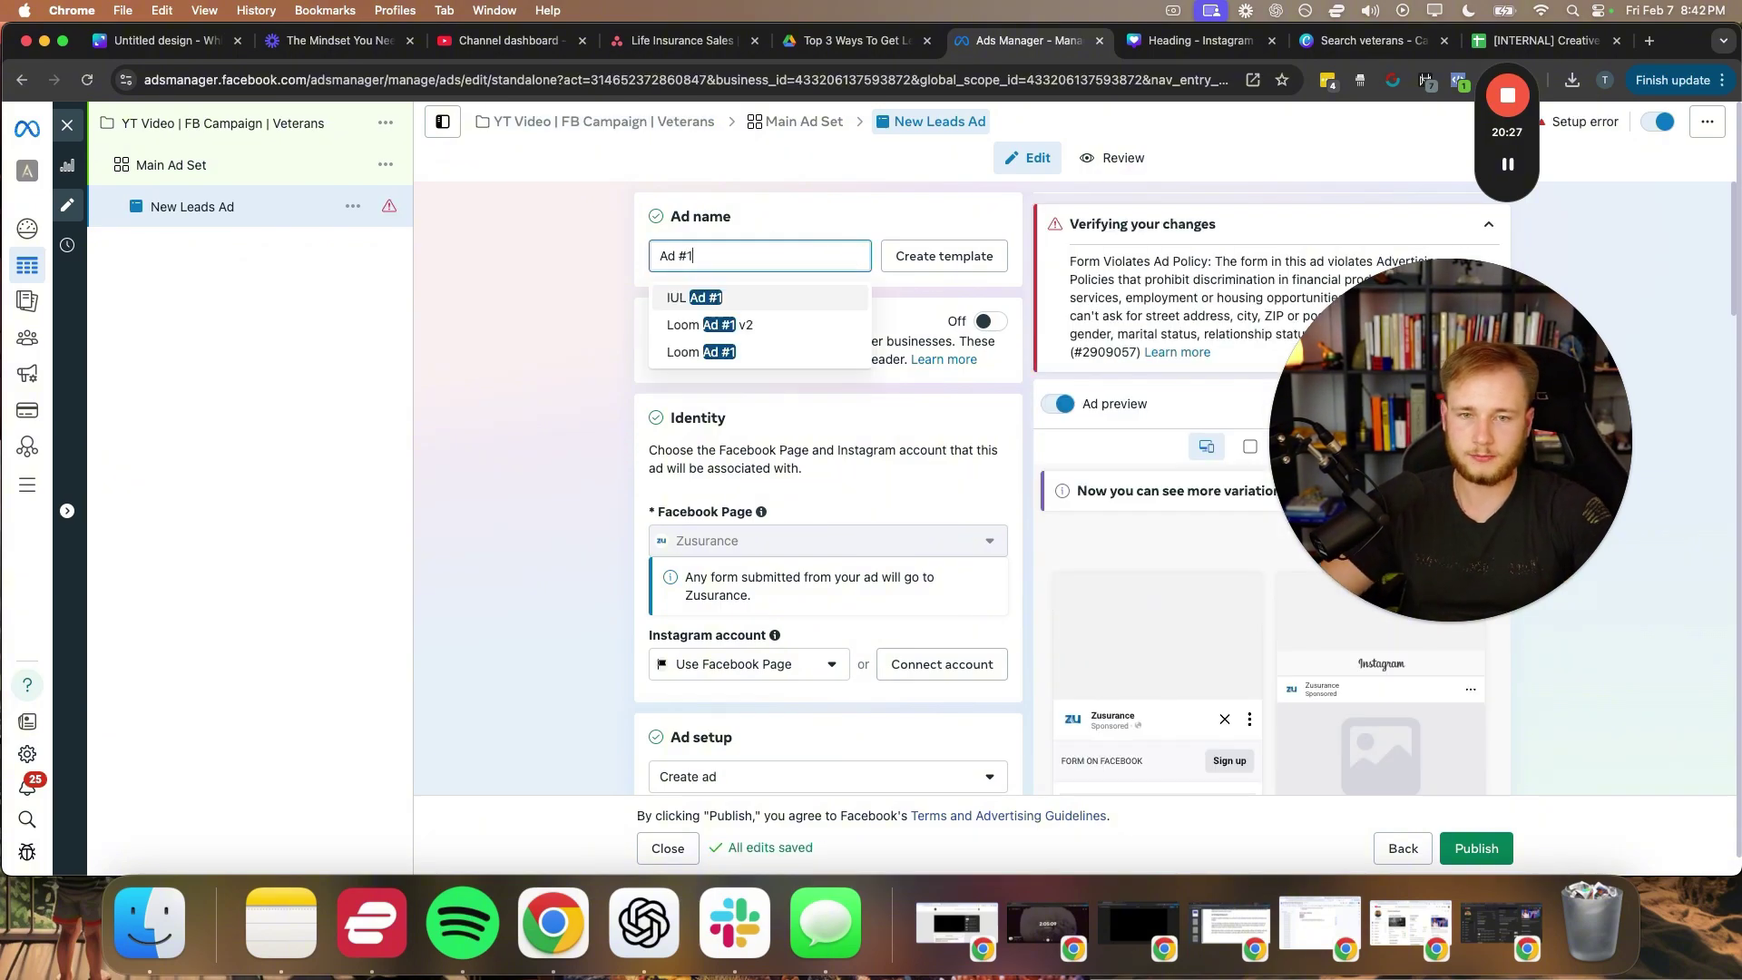
click(630, 363)
drag(1444, 385, 1465, 470)
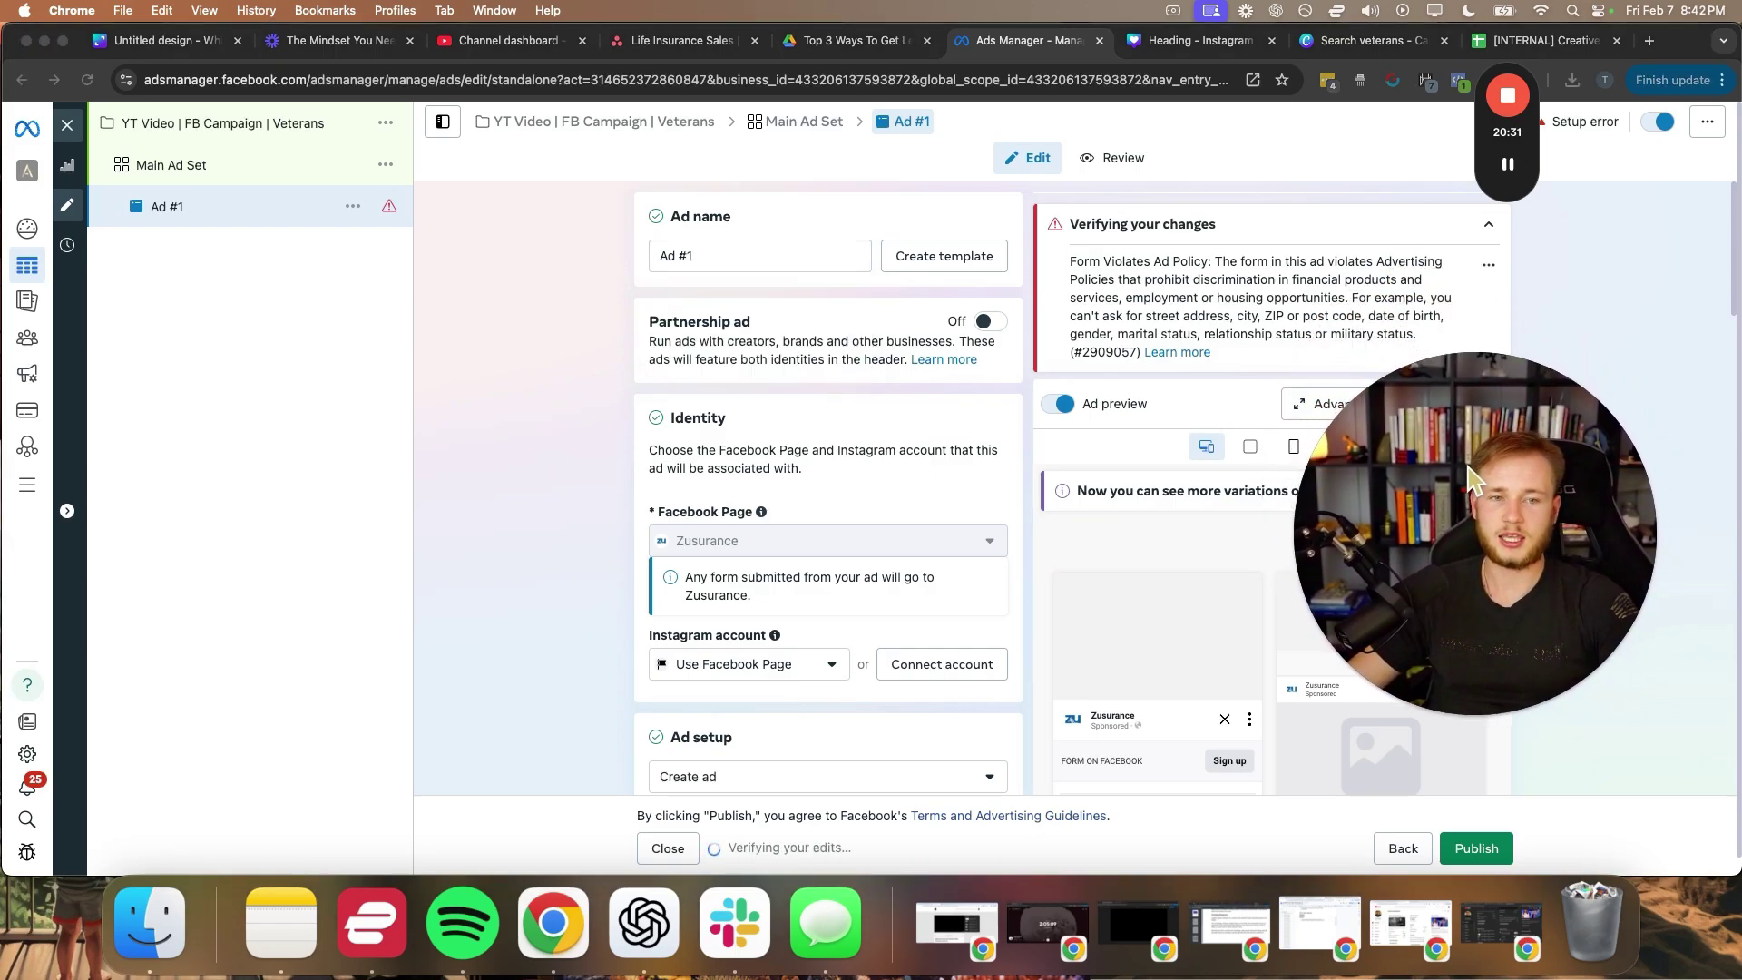
drag(1465, 470, 1202, 348)
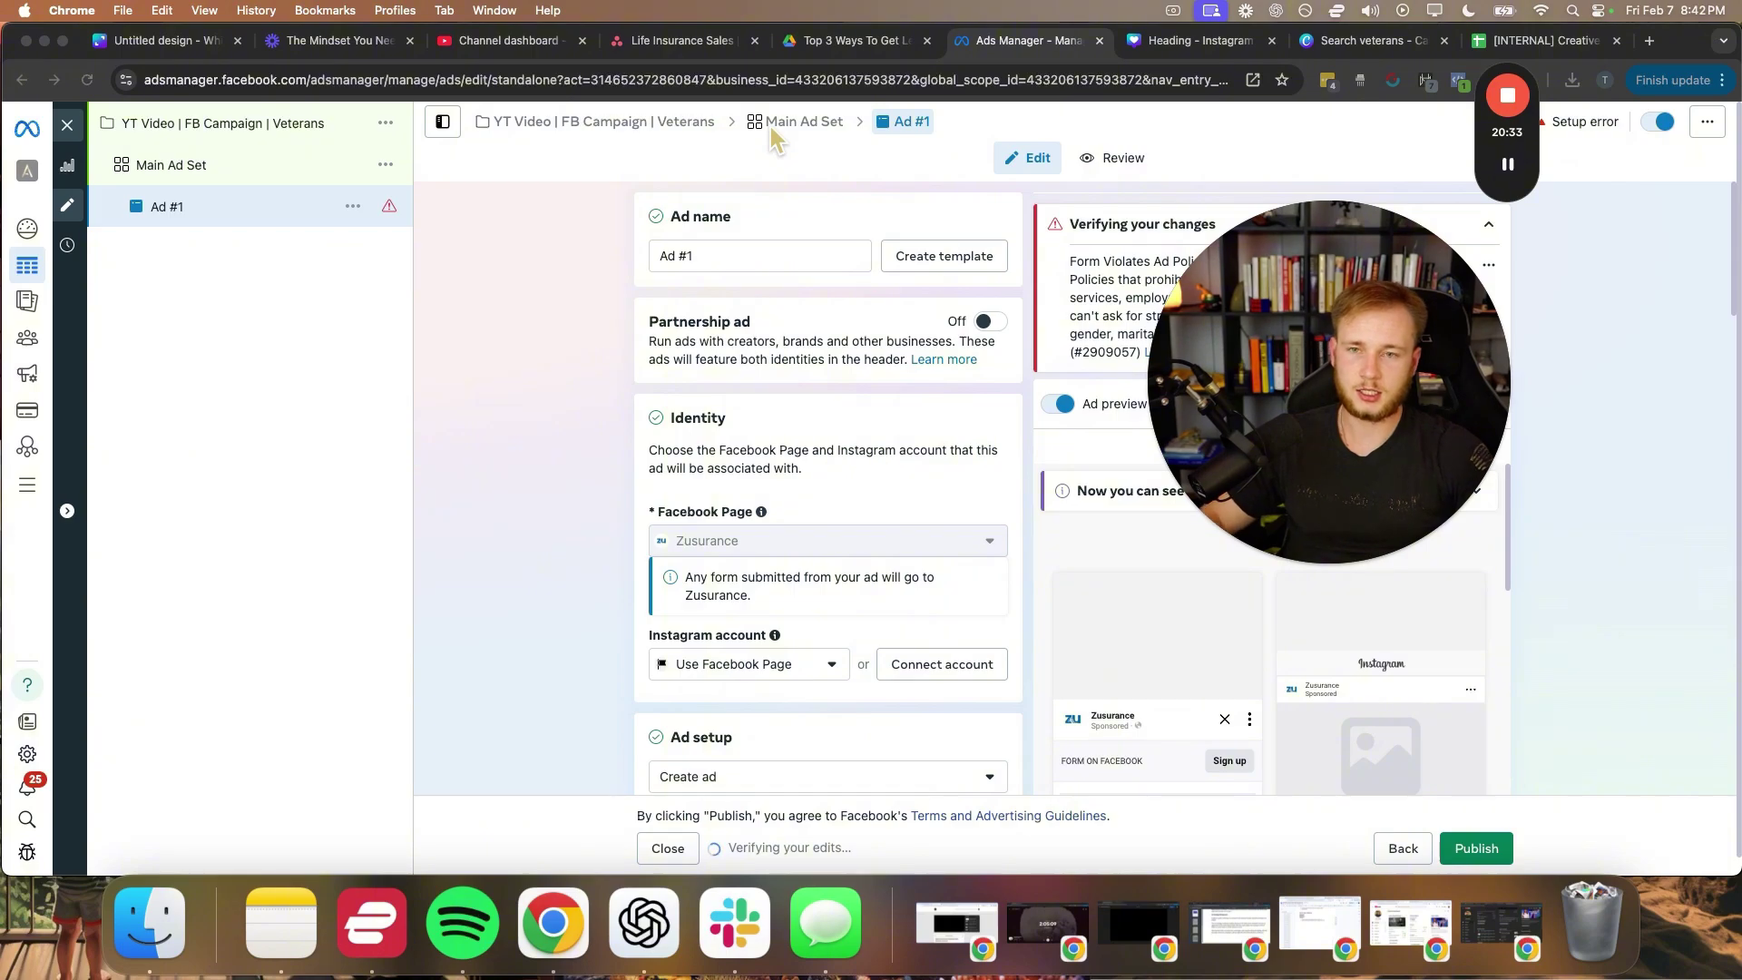
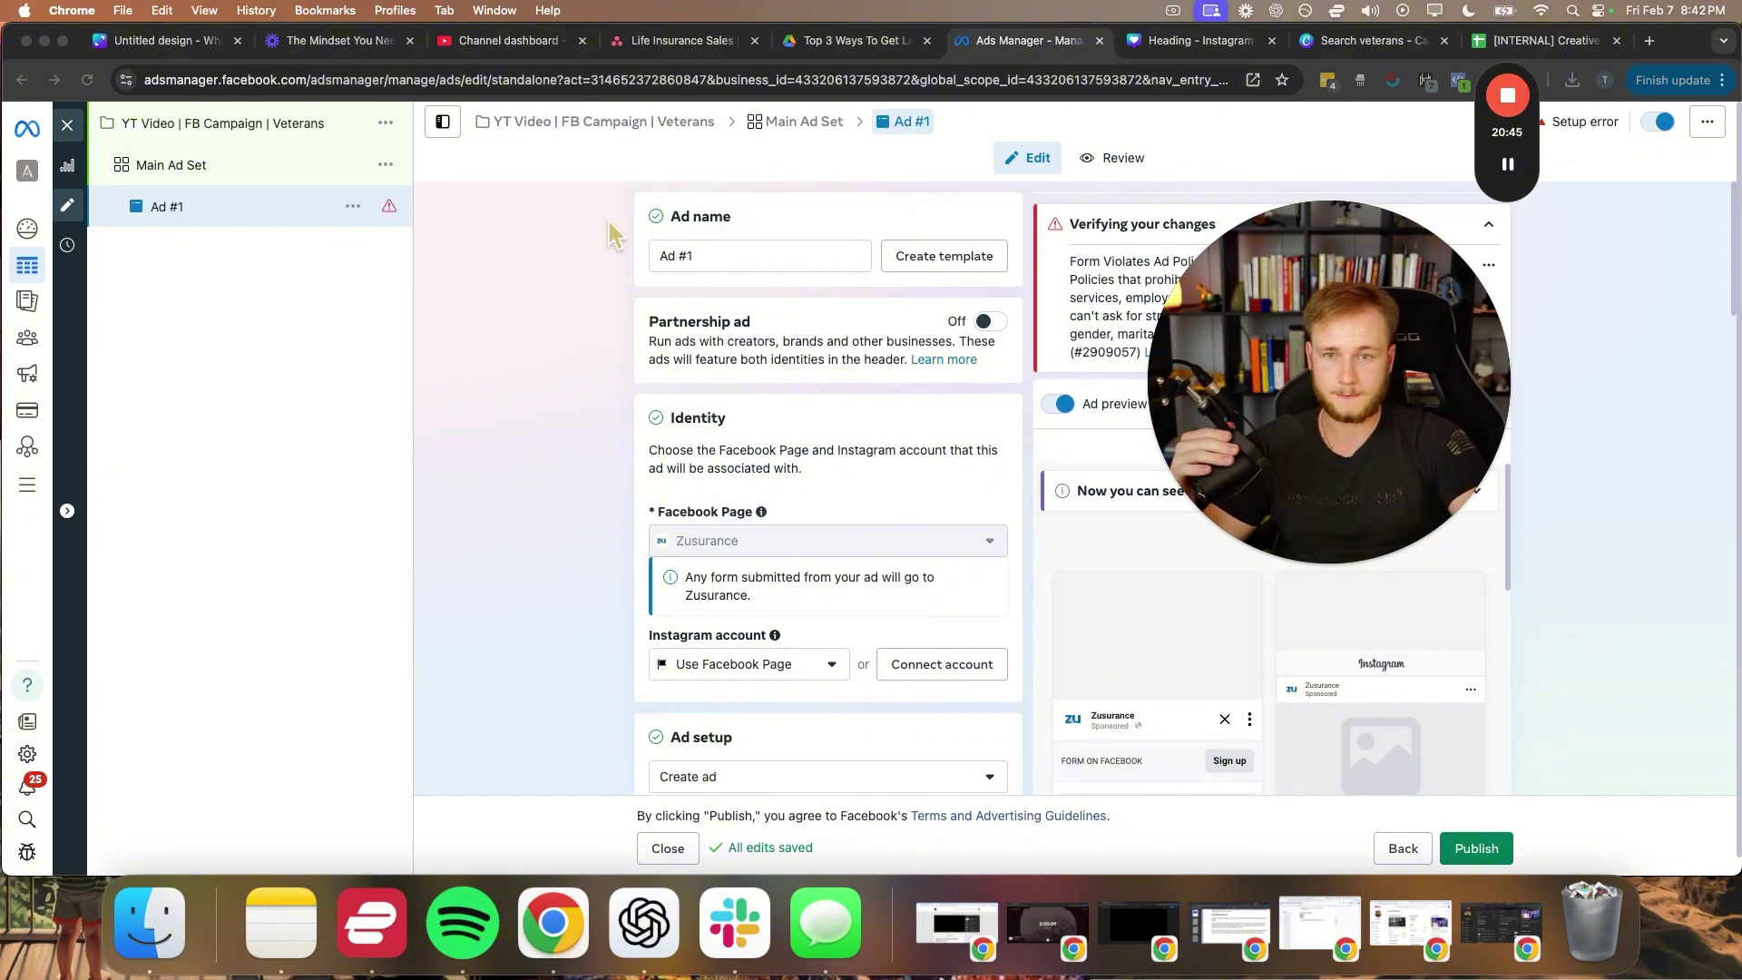
- Turn off Multi-advertiser ads for Ad #1
scroll(601, 405, down, 3)
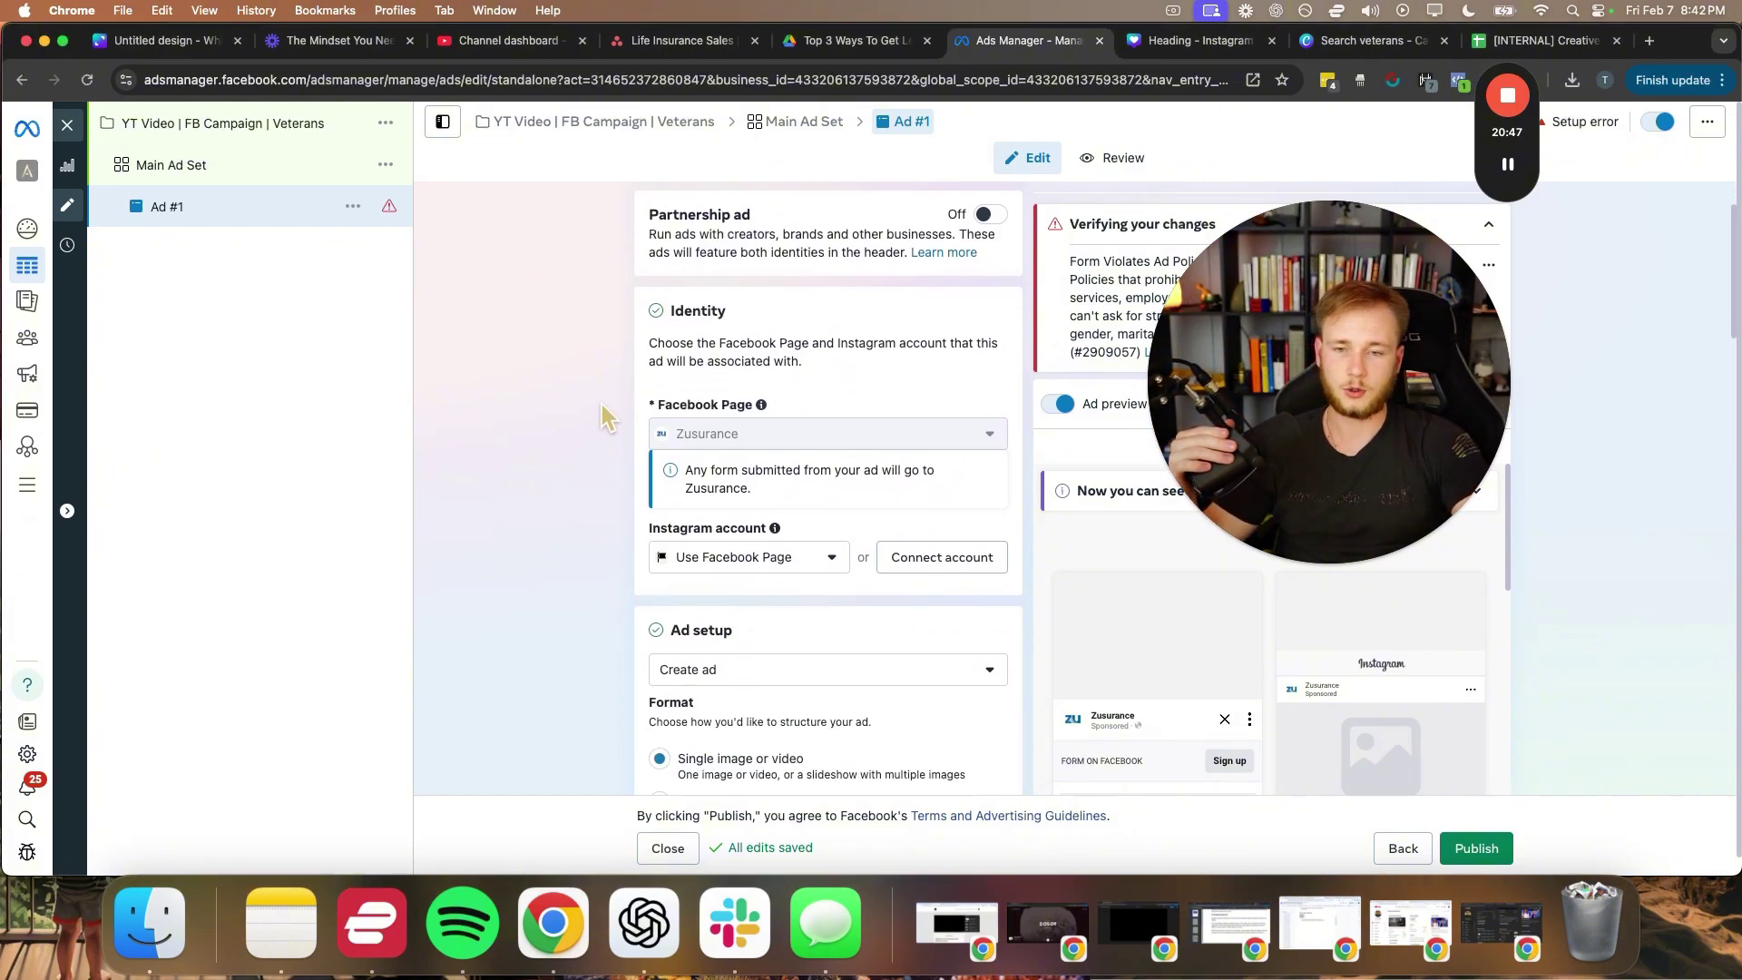
scroll(601, 405, down, 2)
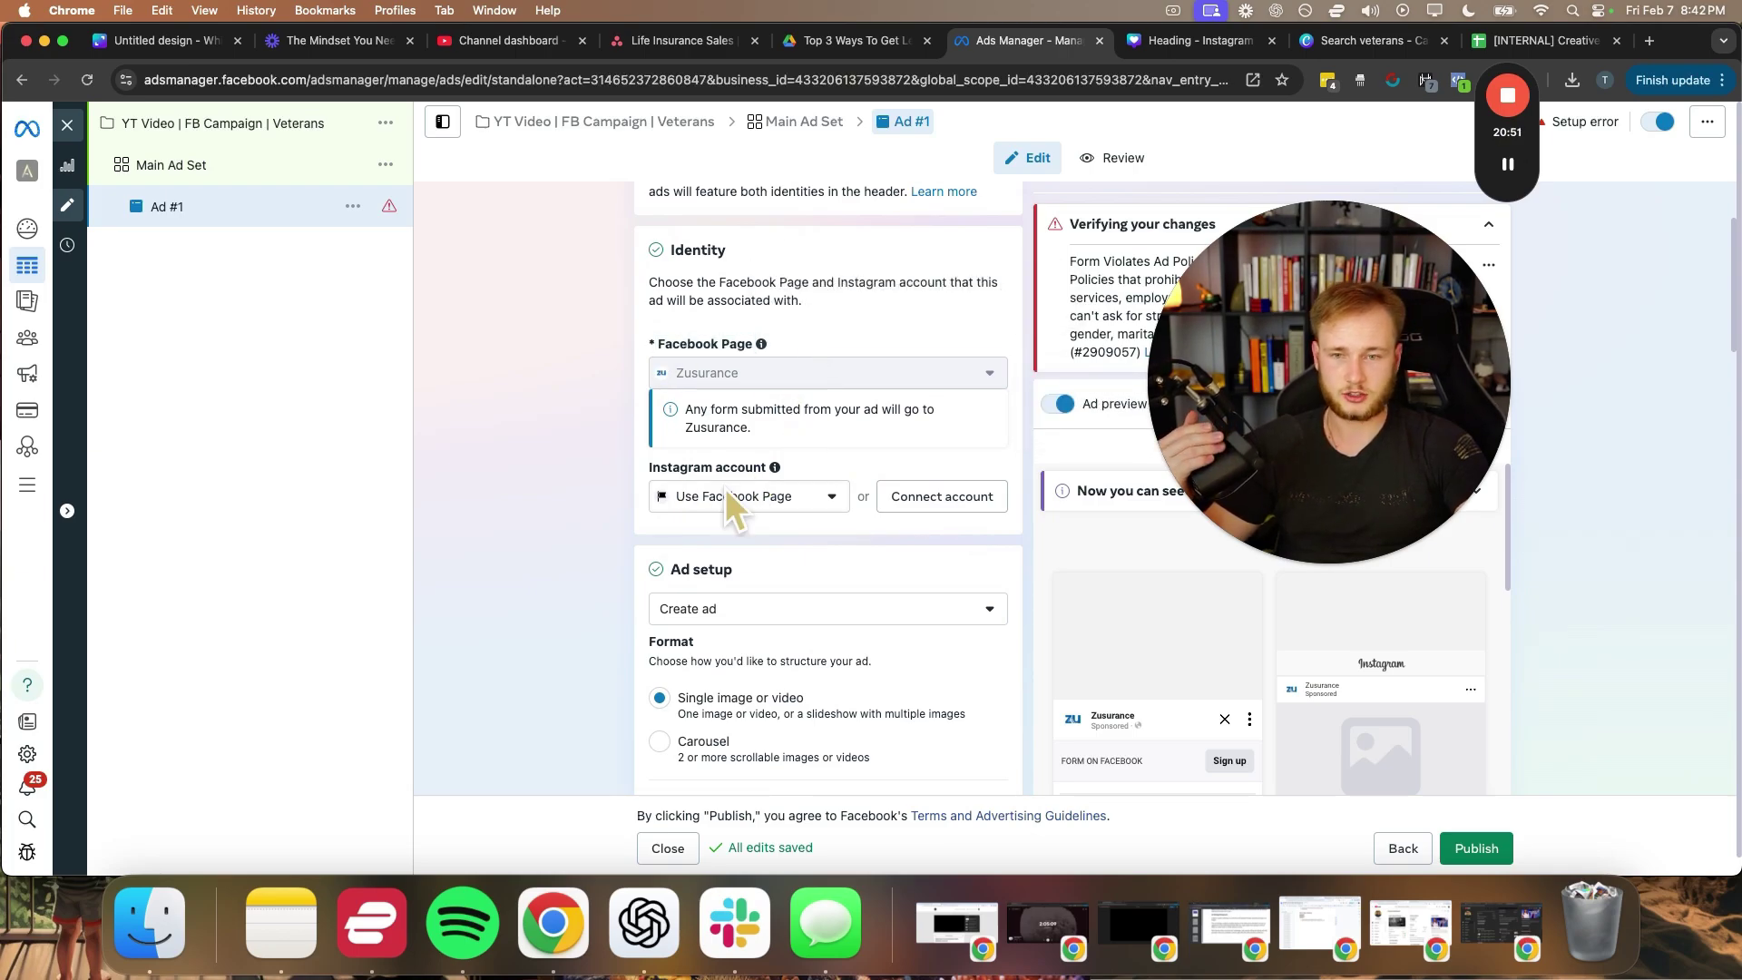
scroll(557, 550, down, 9)
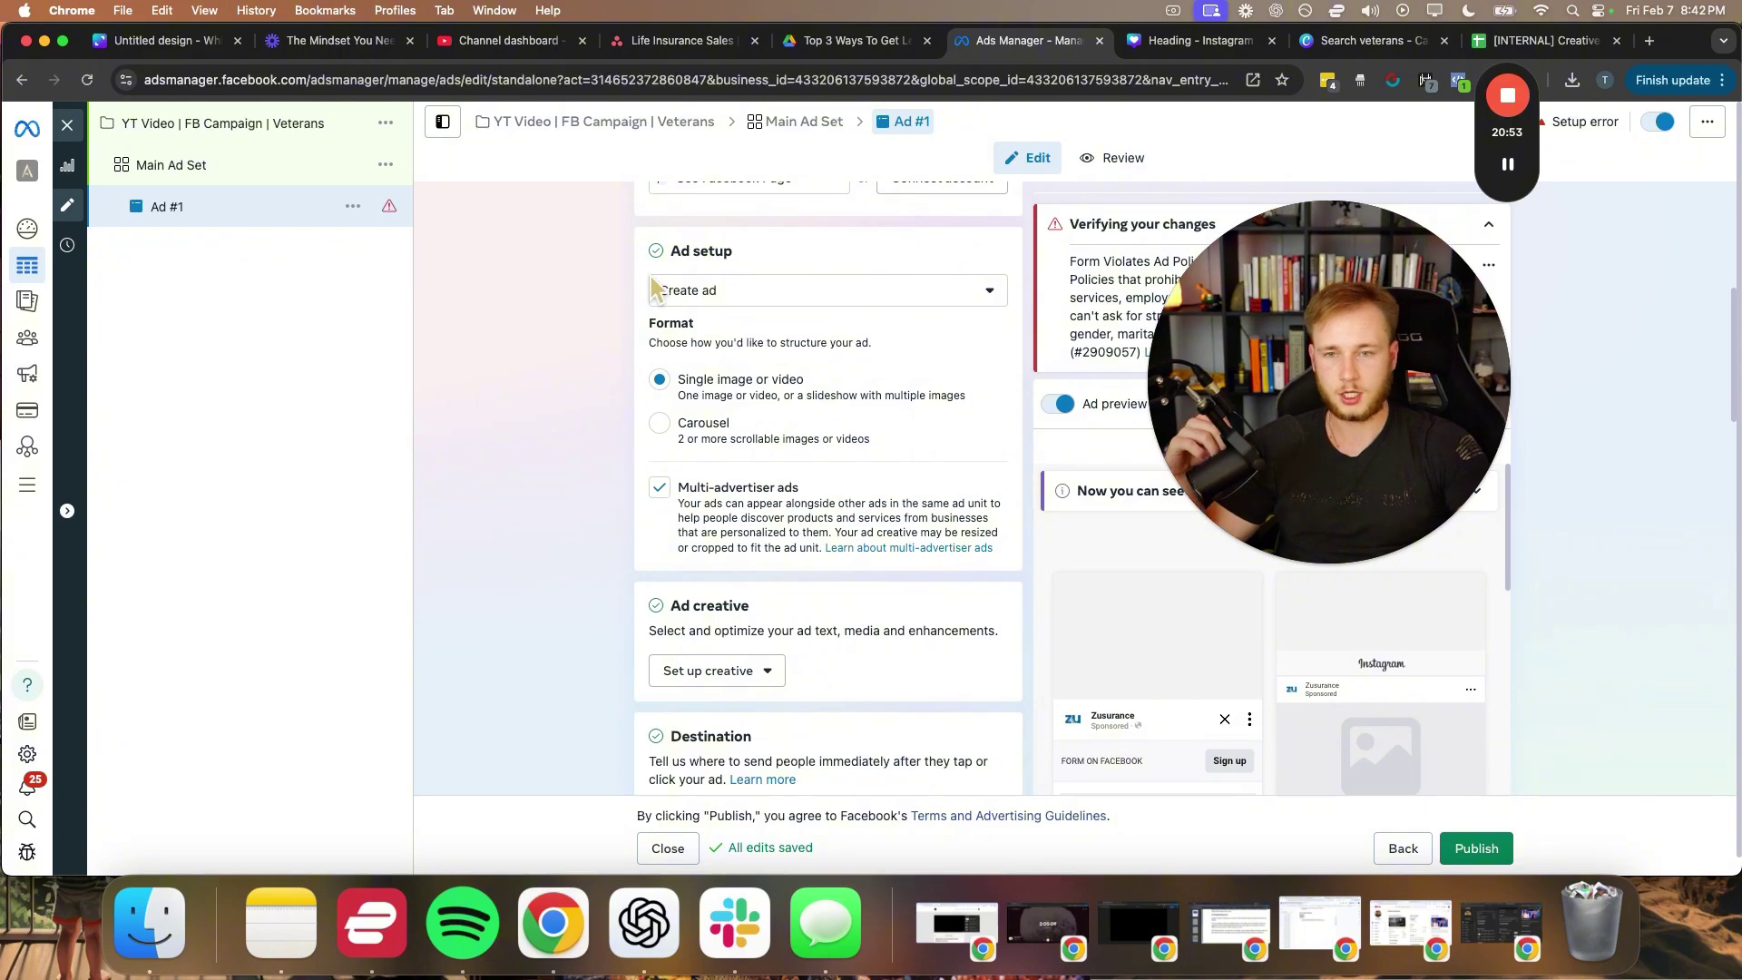
click(659, 487)
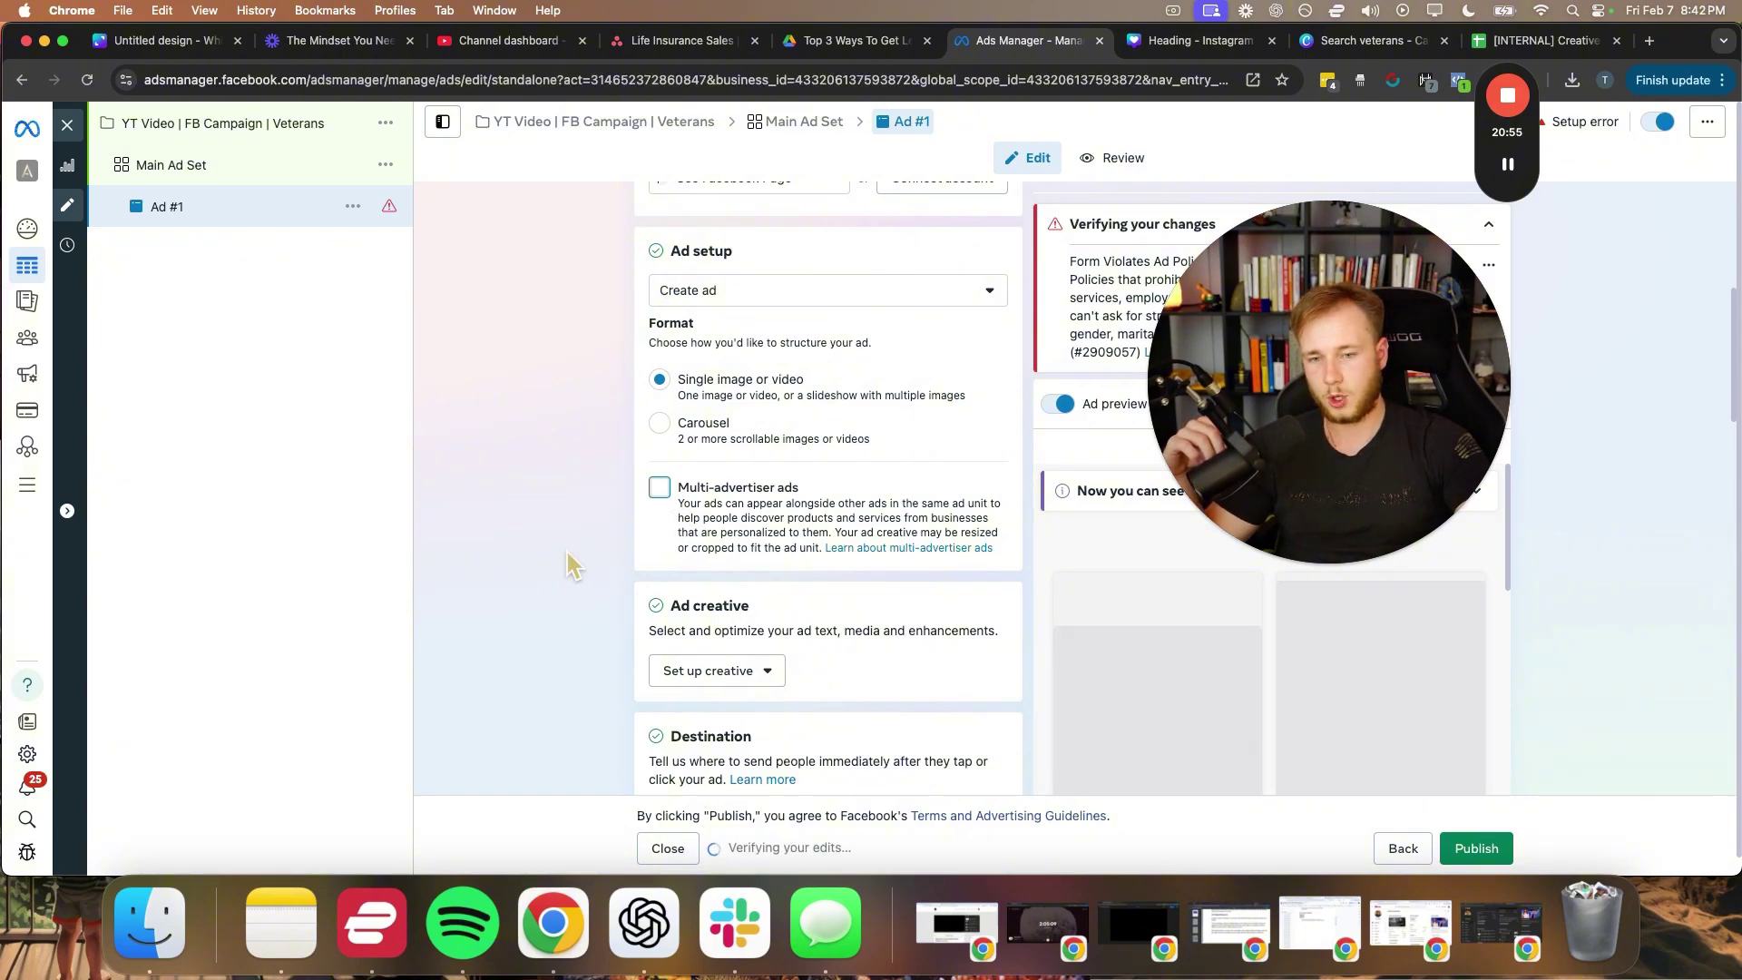
- Start setting up an image ad creative
scroll(568, 552, down, 2)
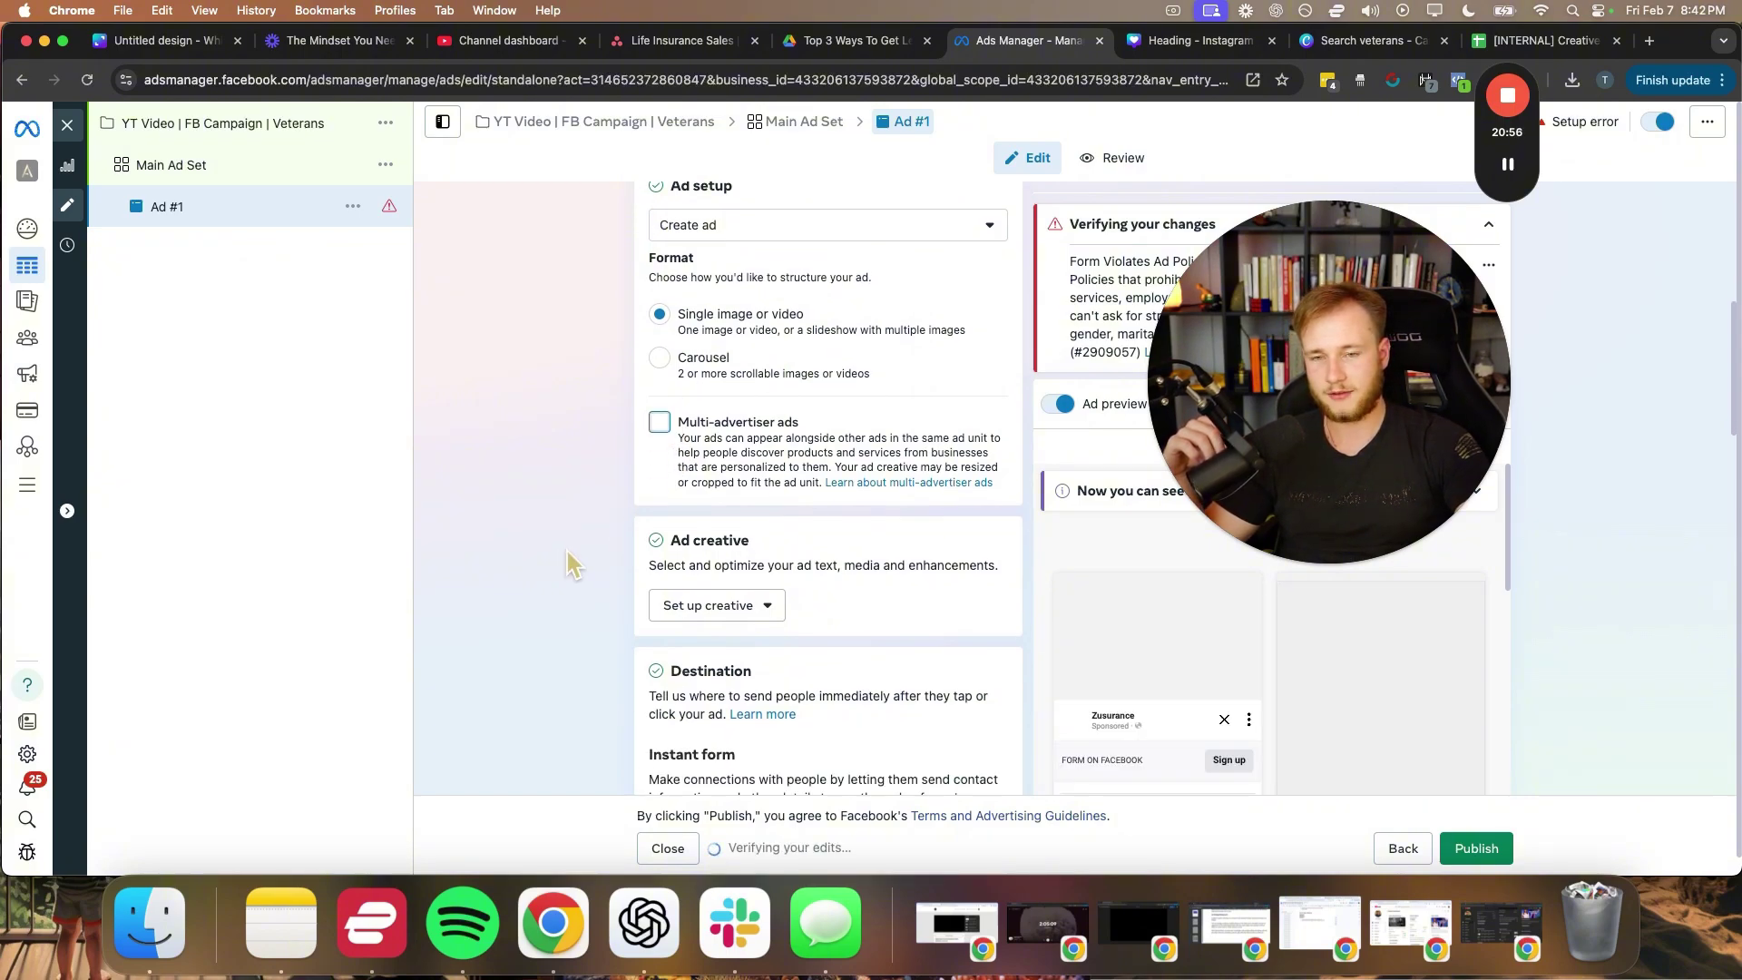
click(731, 606)
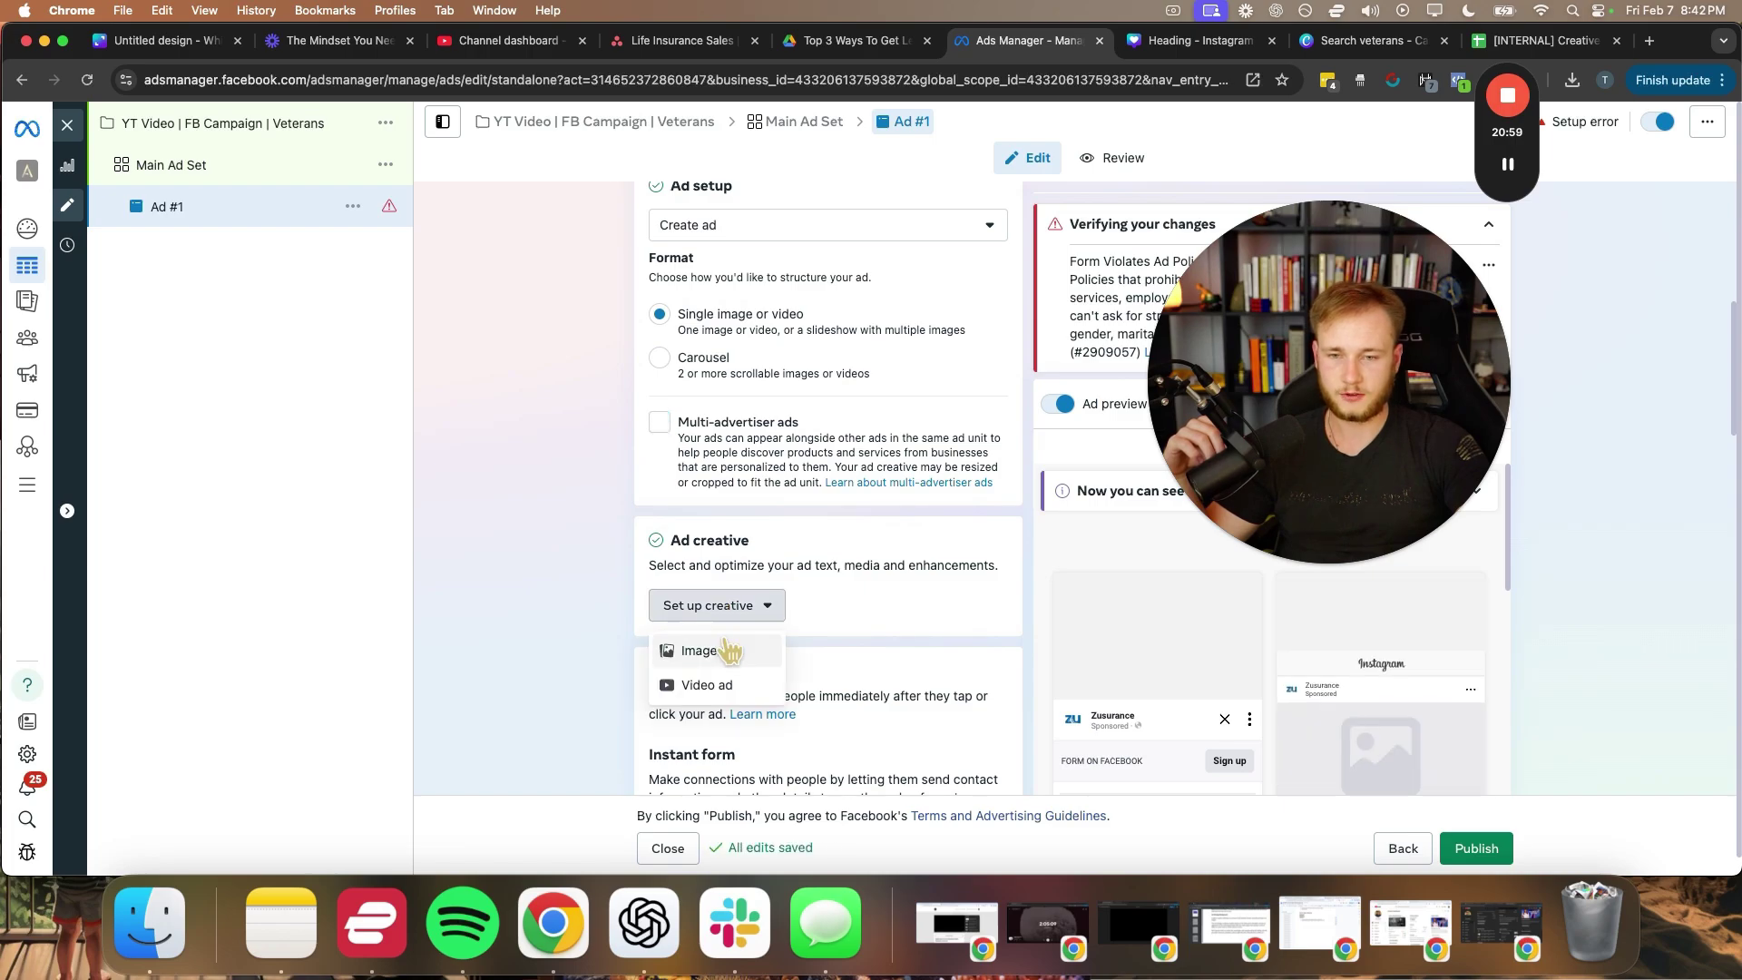
click(729, 654)
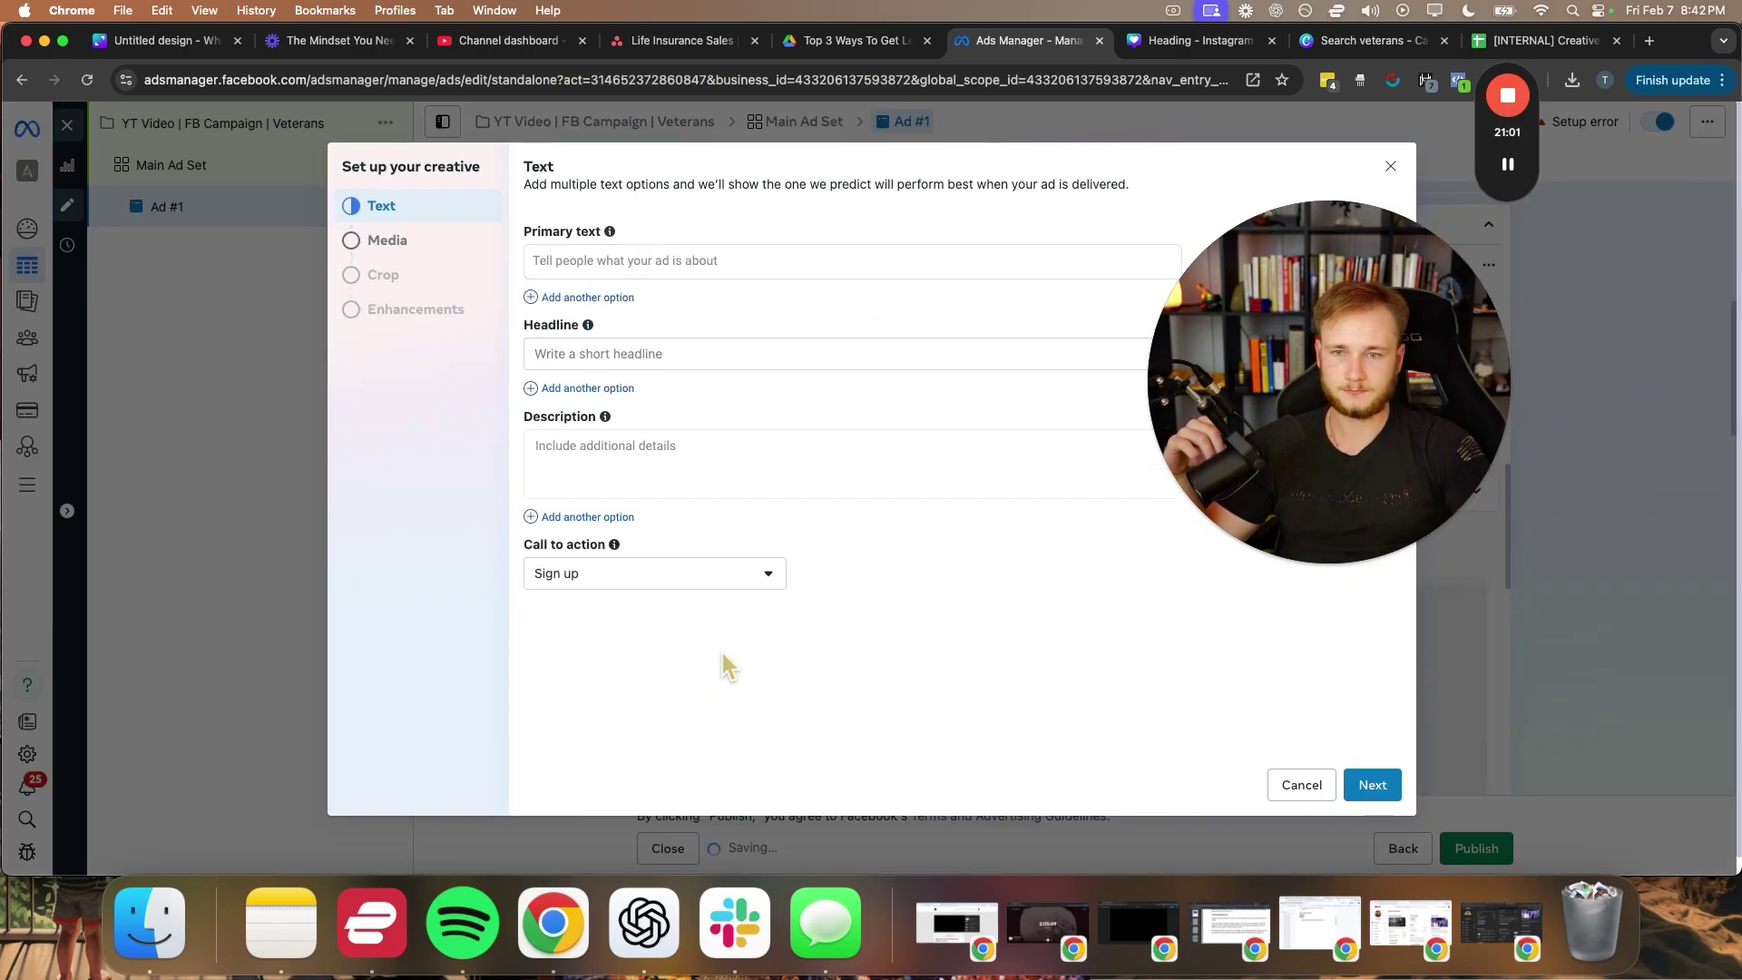
- Start the primary text with 'VETERANS!' followed by the Canva design's BAD NEWS sentence
click(603, 268)
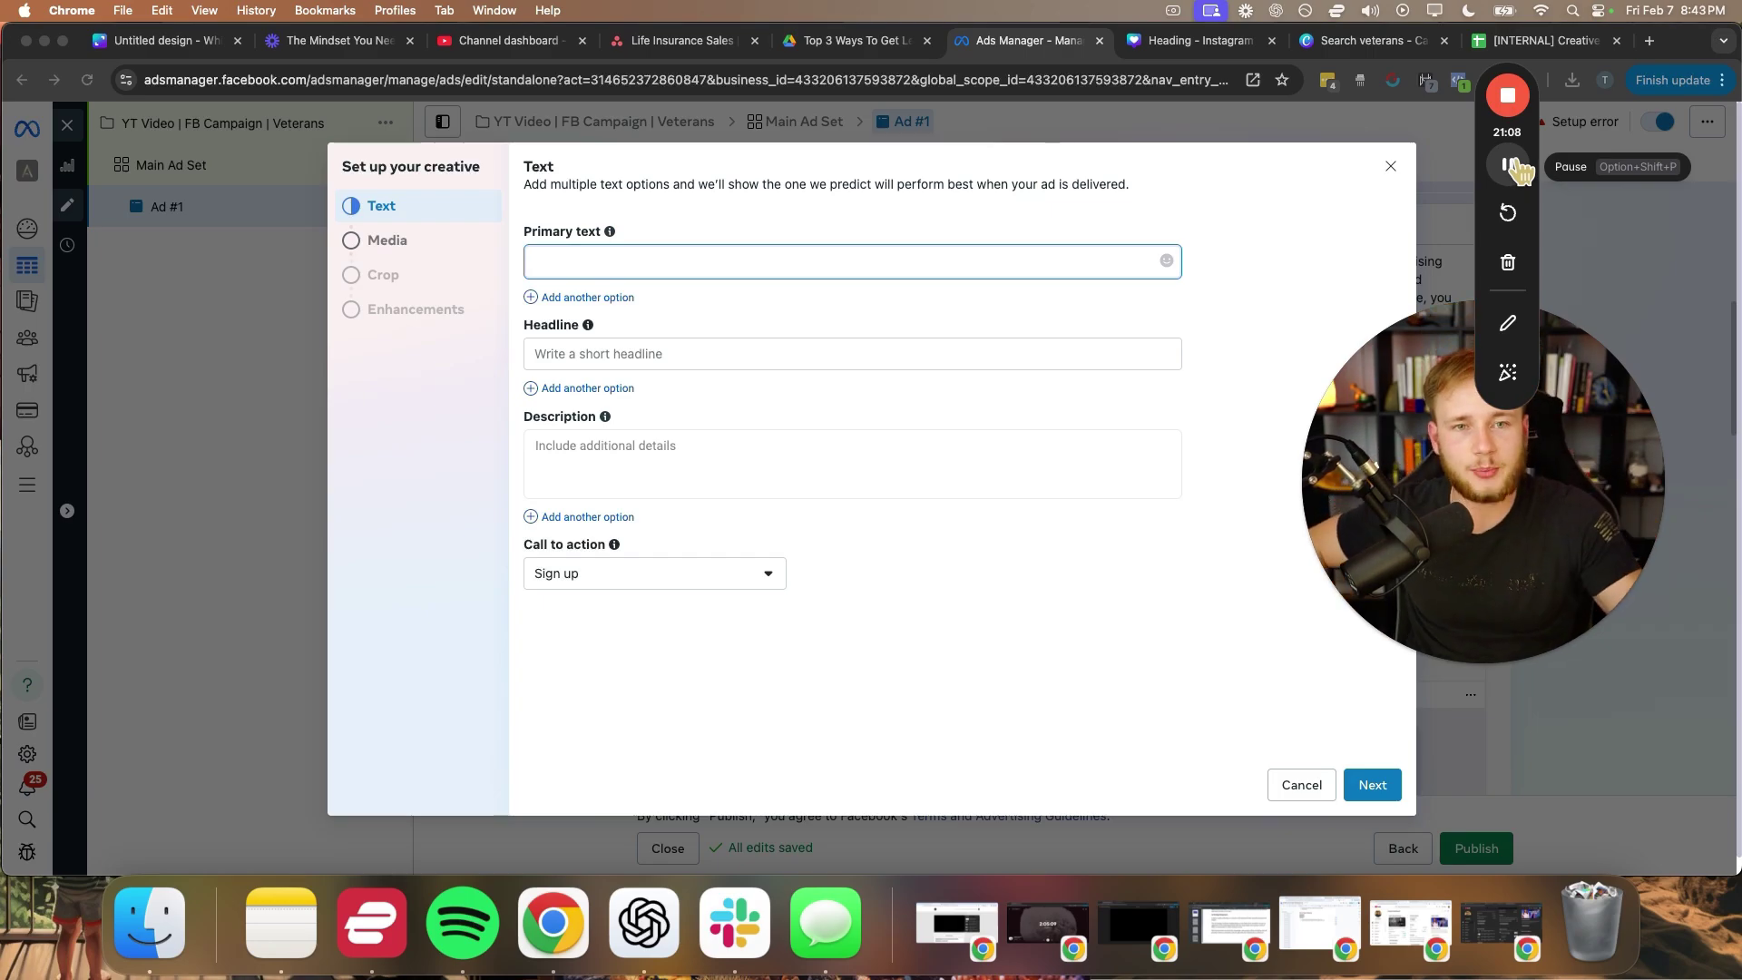
click(1134, 42)
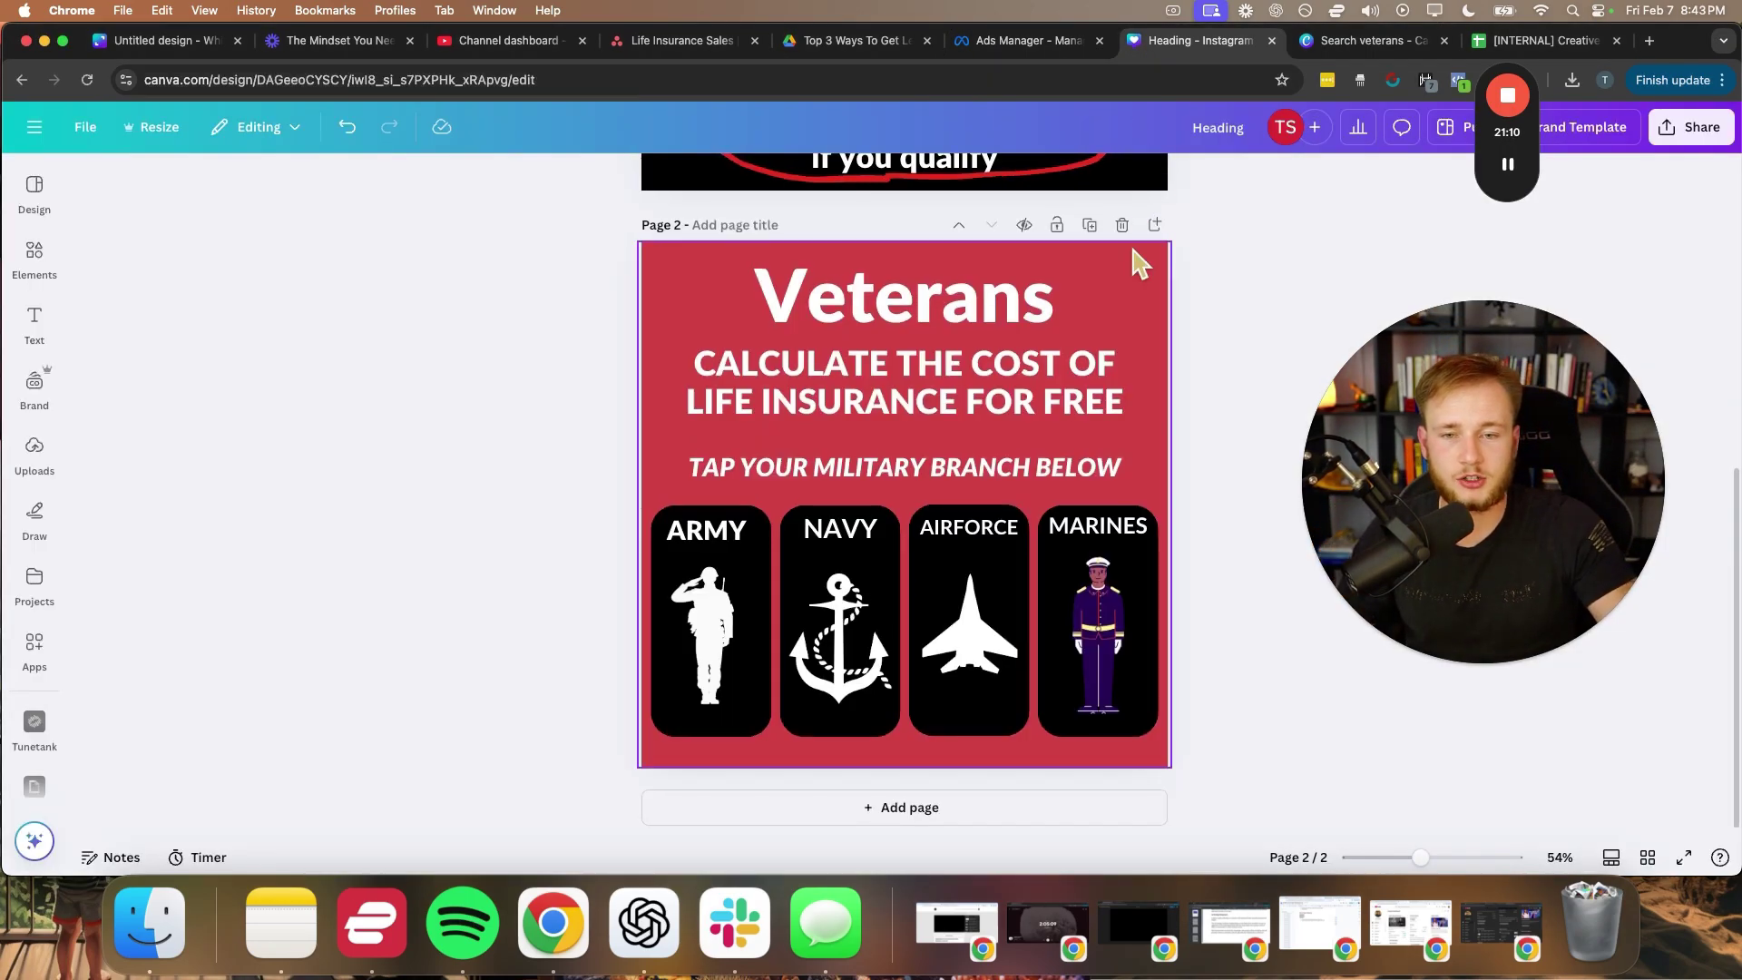
scroll(1131, 261, up, 10)
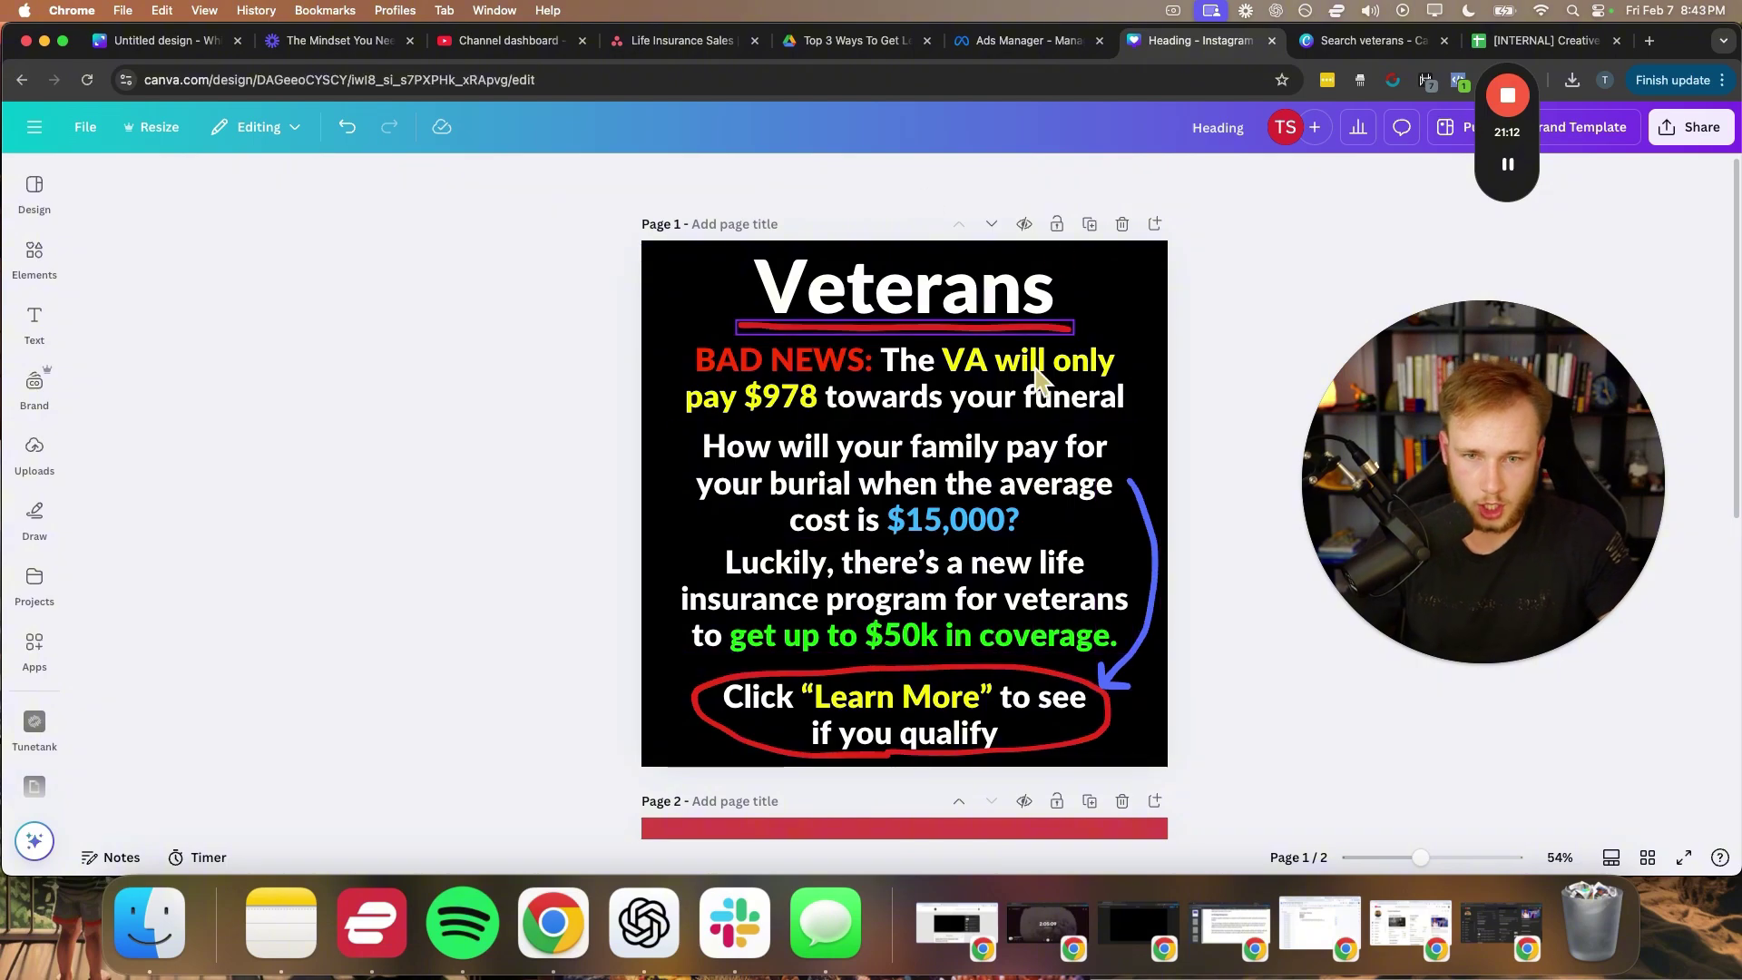
double_click(843, 372)
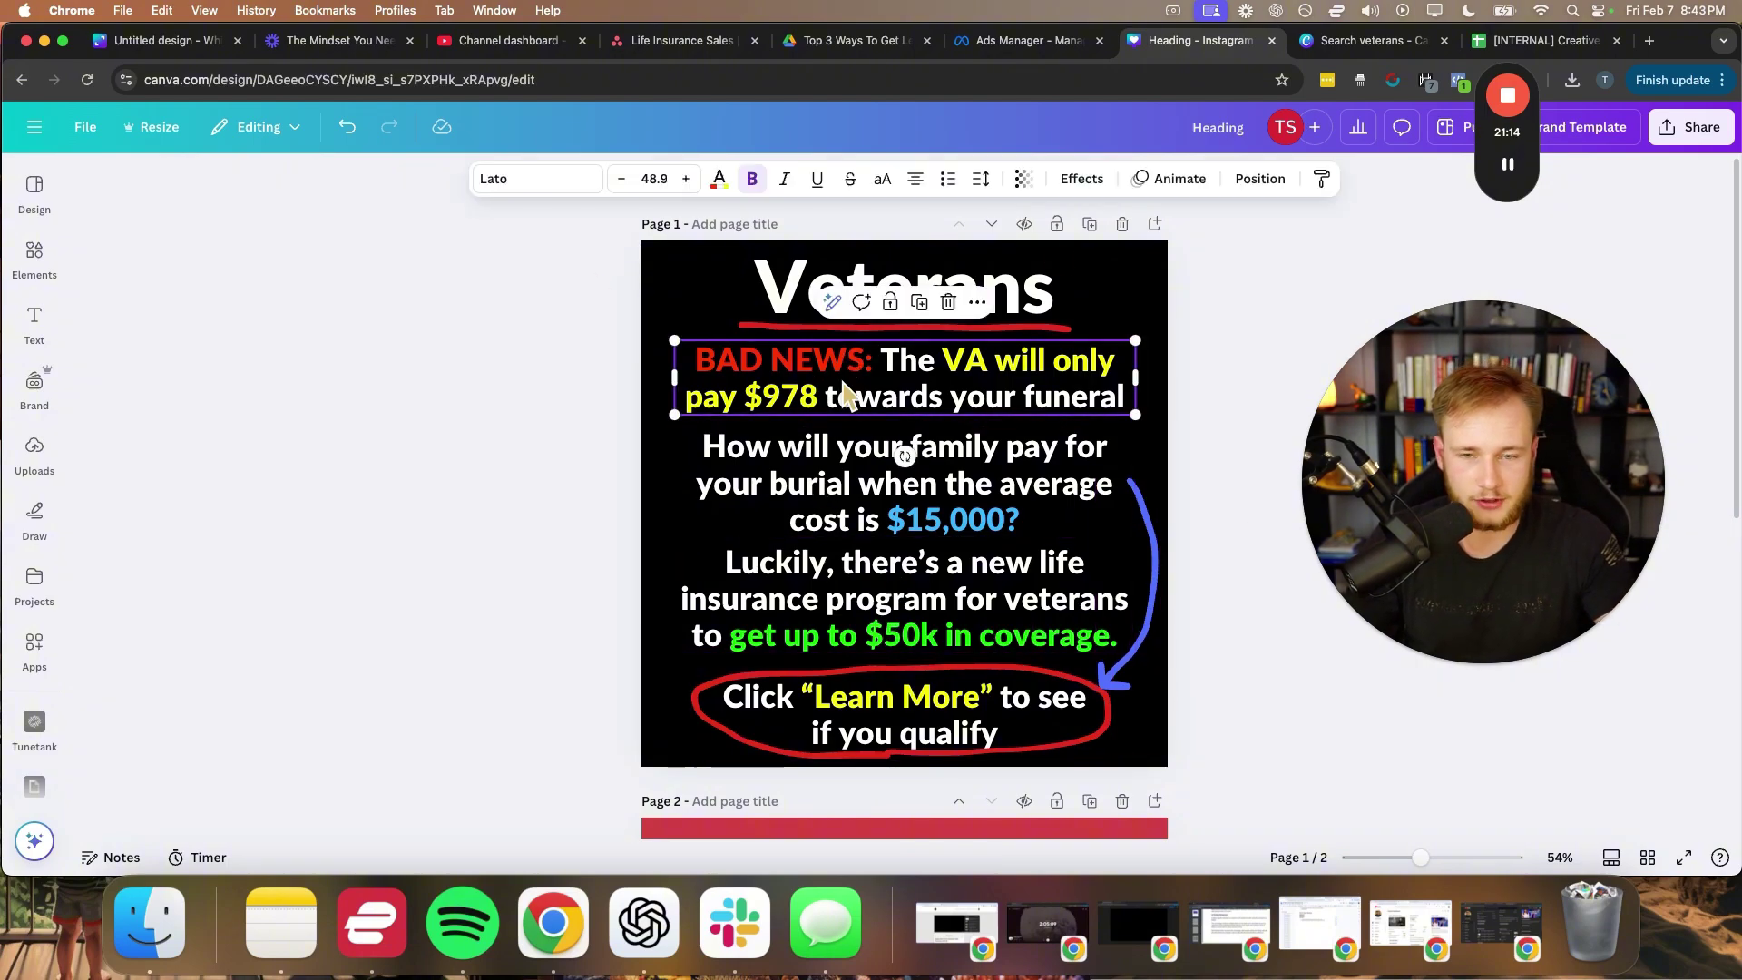
right_click(845, 392)
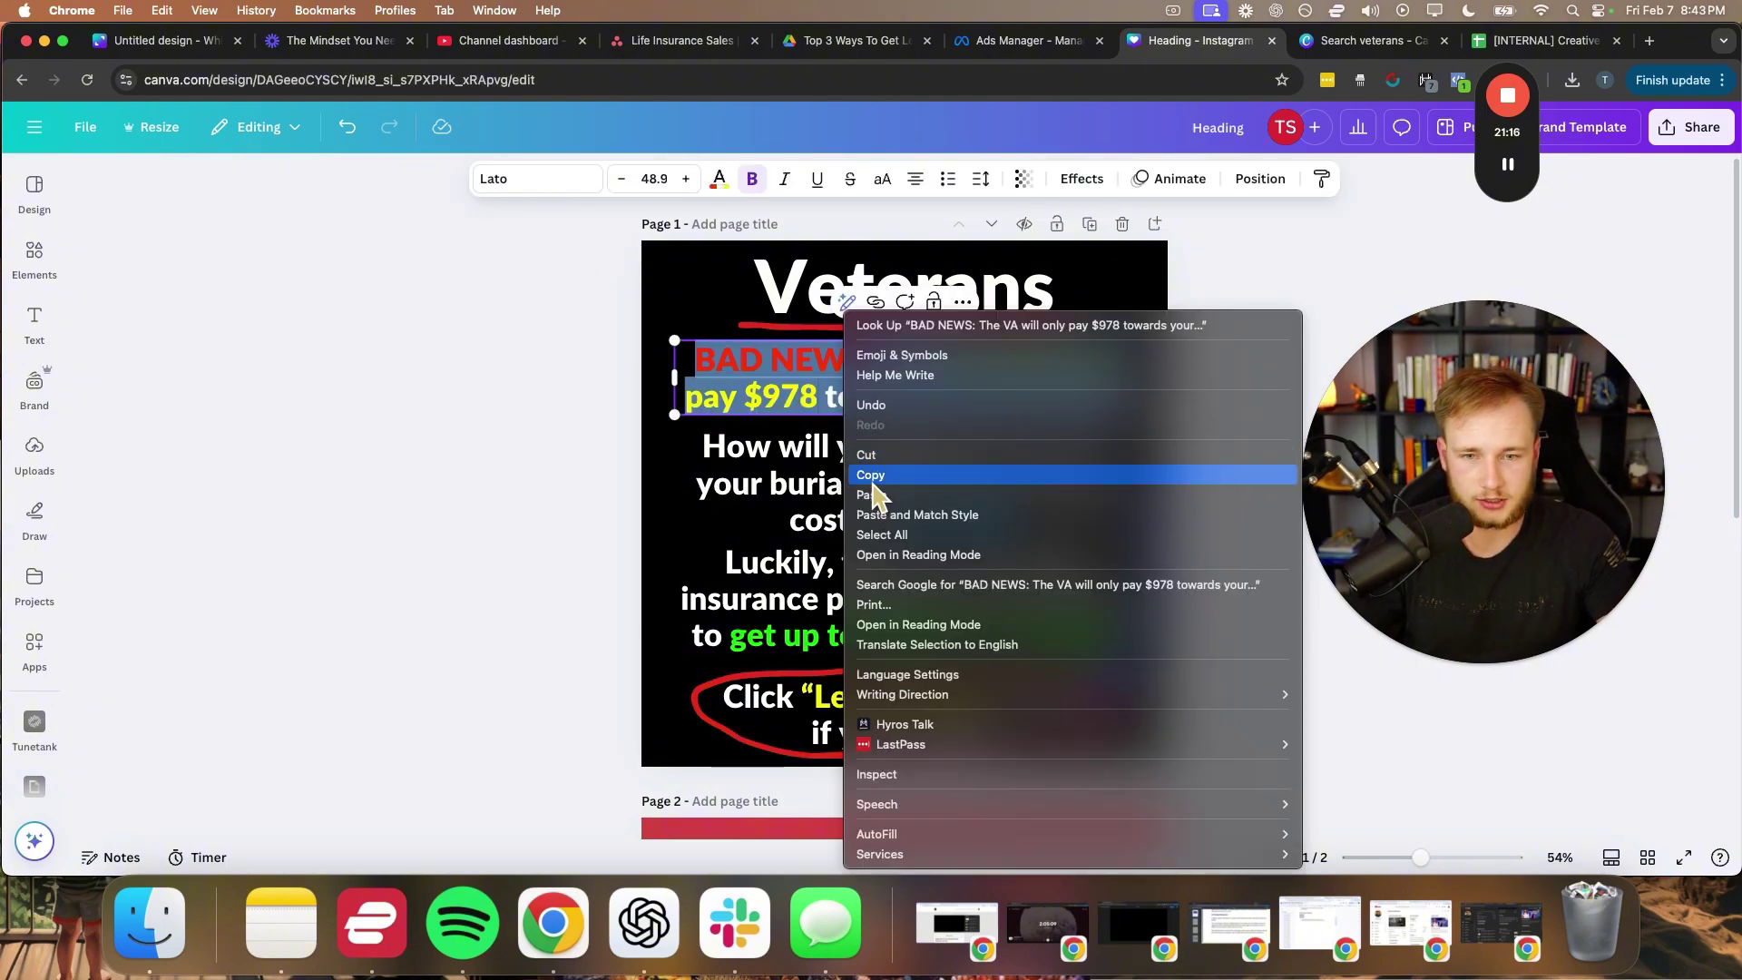
click(872, 480)
click(1055, 42)
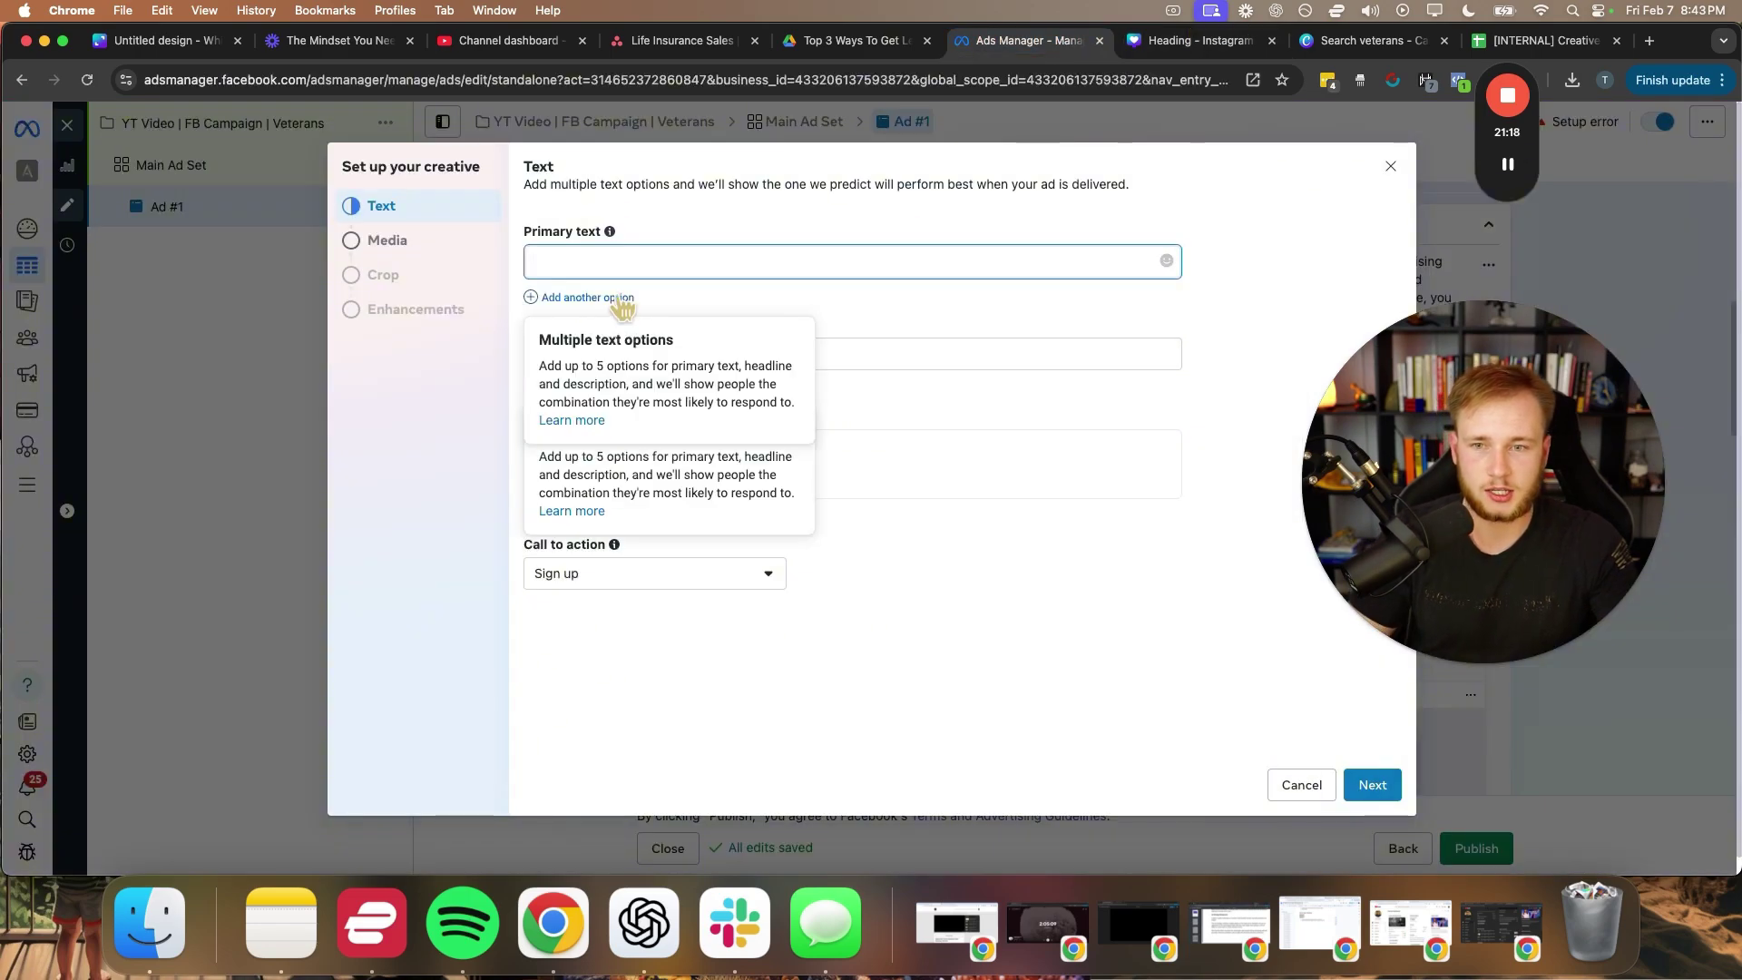
text(VETERANS)
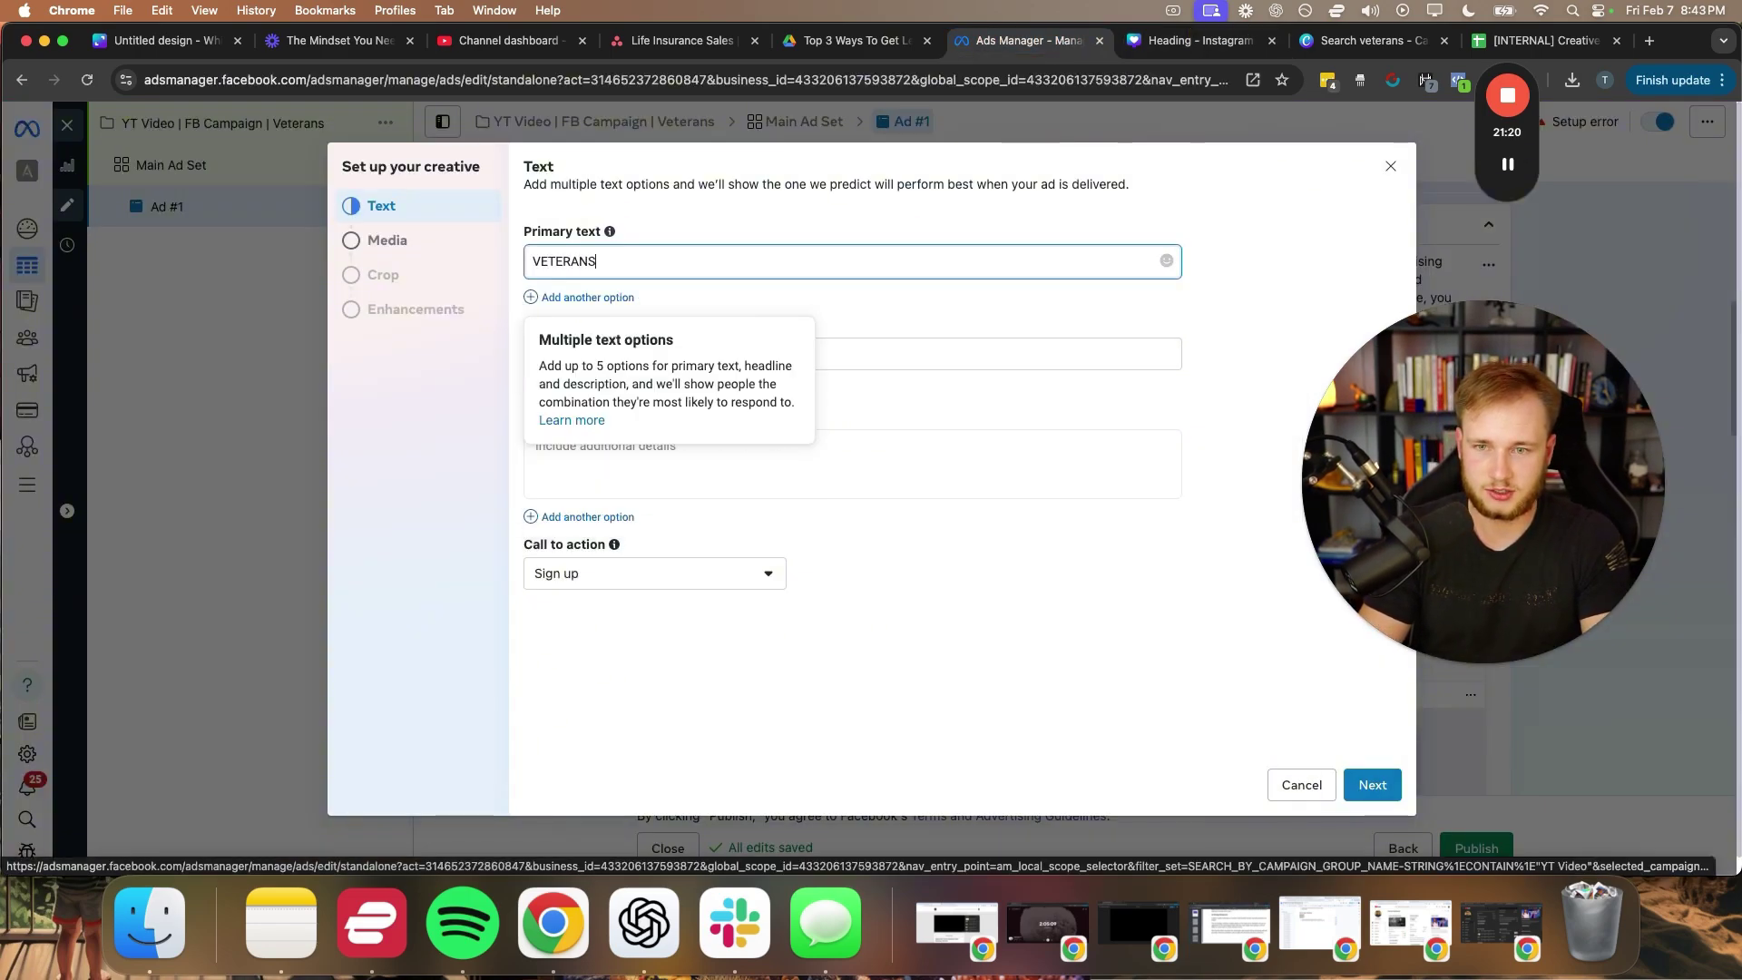
text(!)
key(Return)
key(Return)
key(BackSpace)
key(BackSpace)
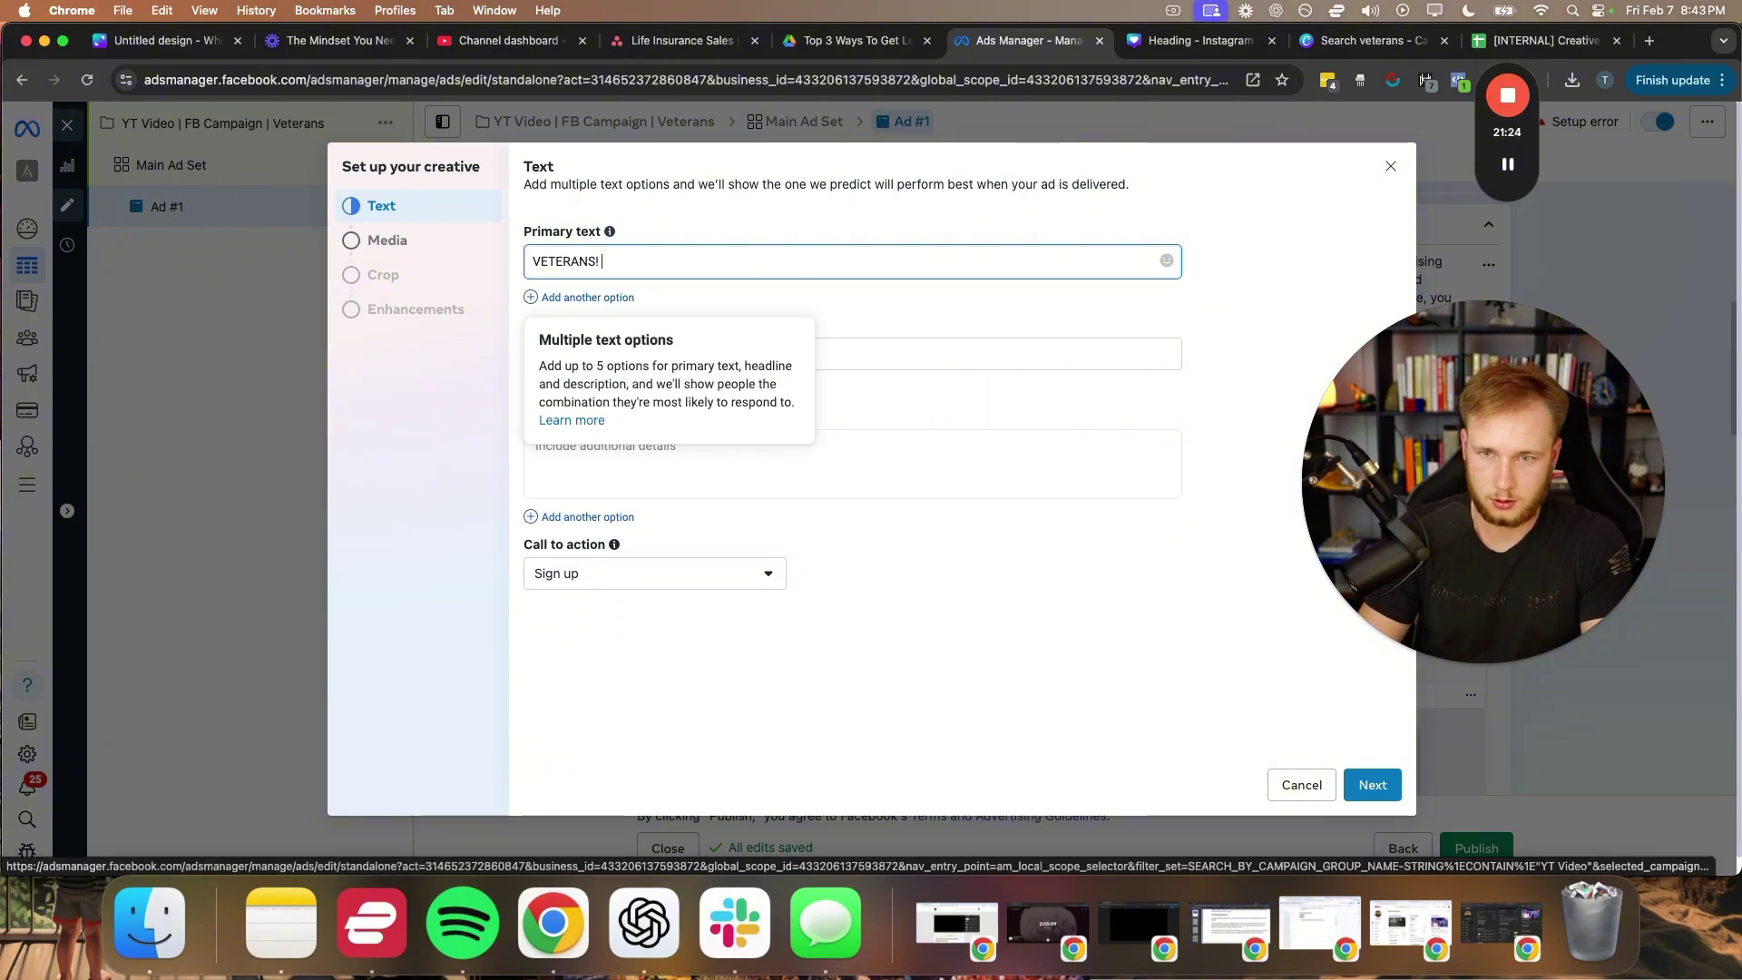
key(super+v)
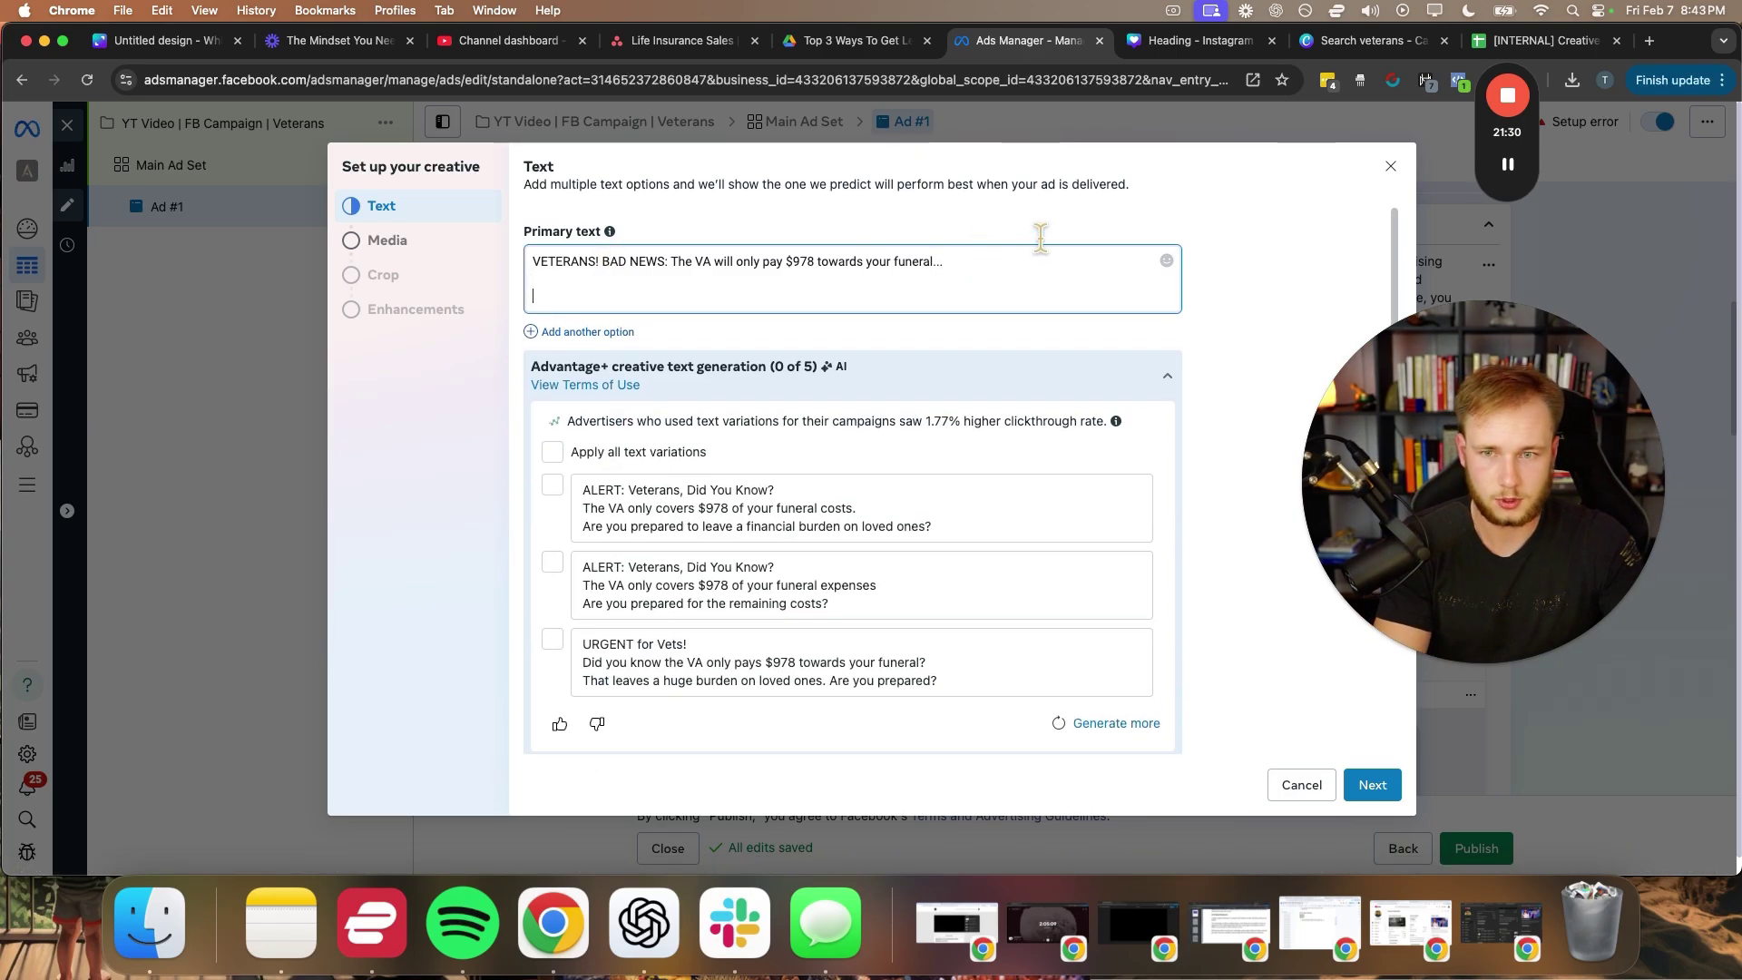
- Add the Canva burial-cost question as the next line of primary text
click(1157, 46)
click(816, 454)
double_click(816, 454)
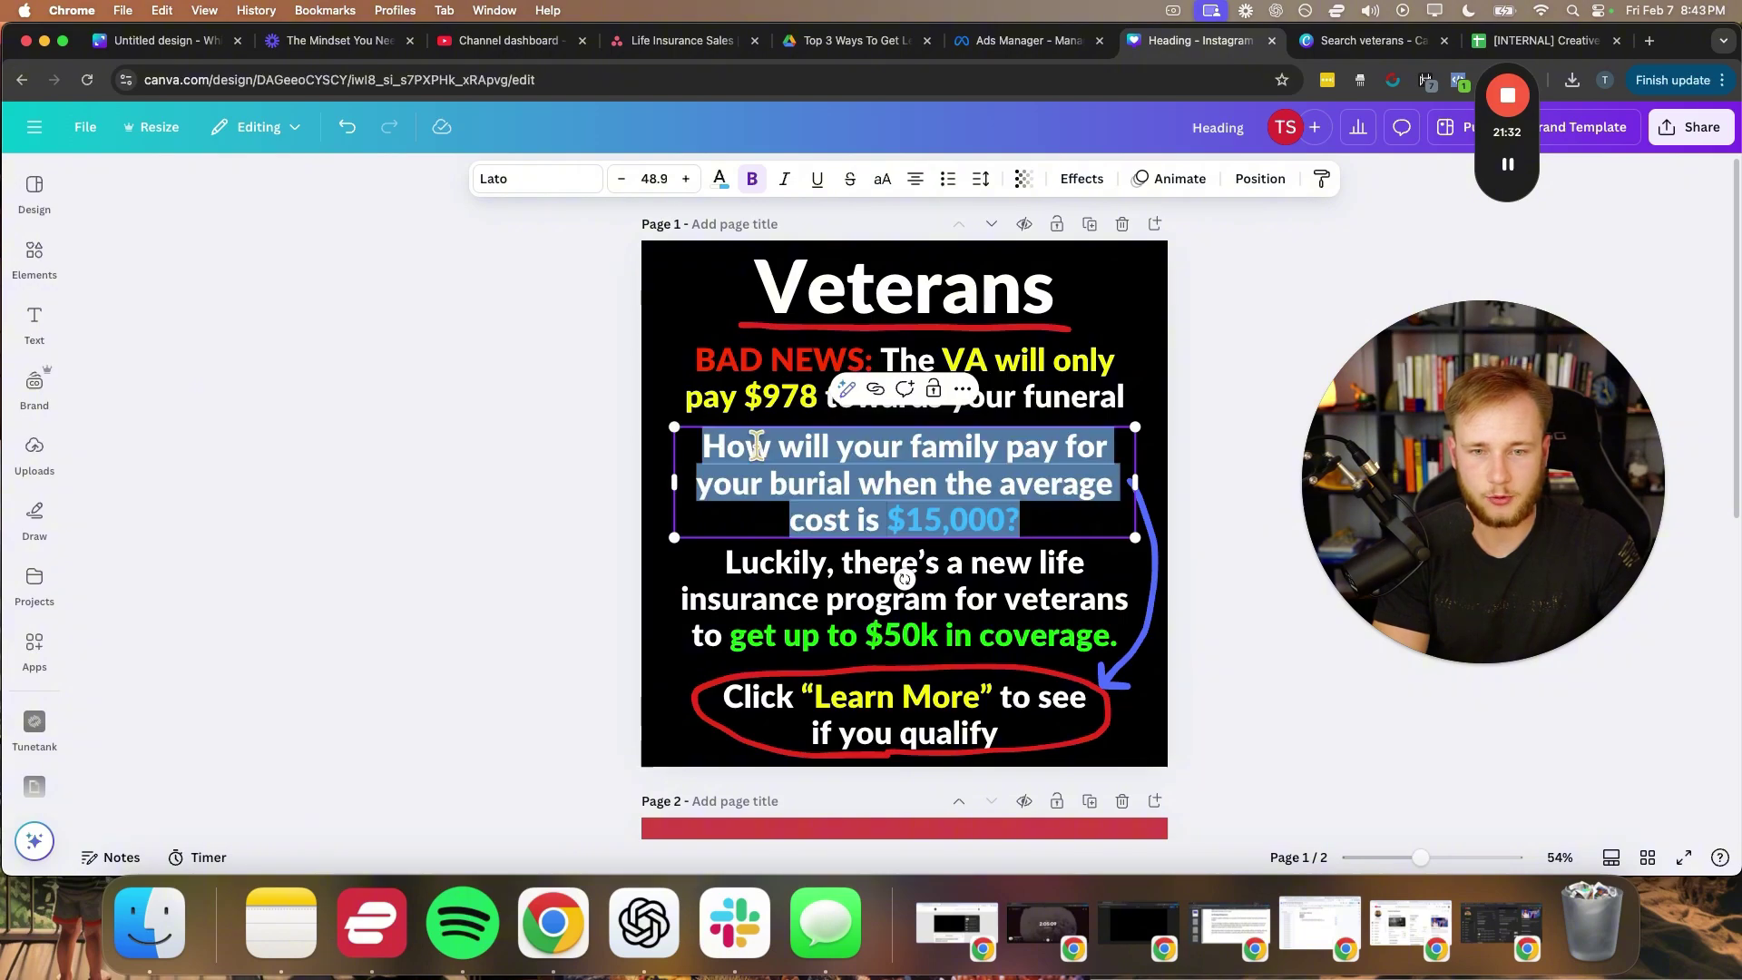
right_click(755, 477)
click(796, 477)
click(1007, 41)
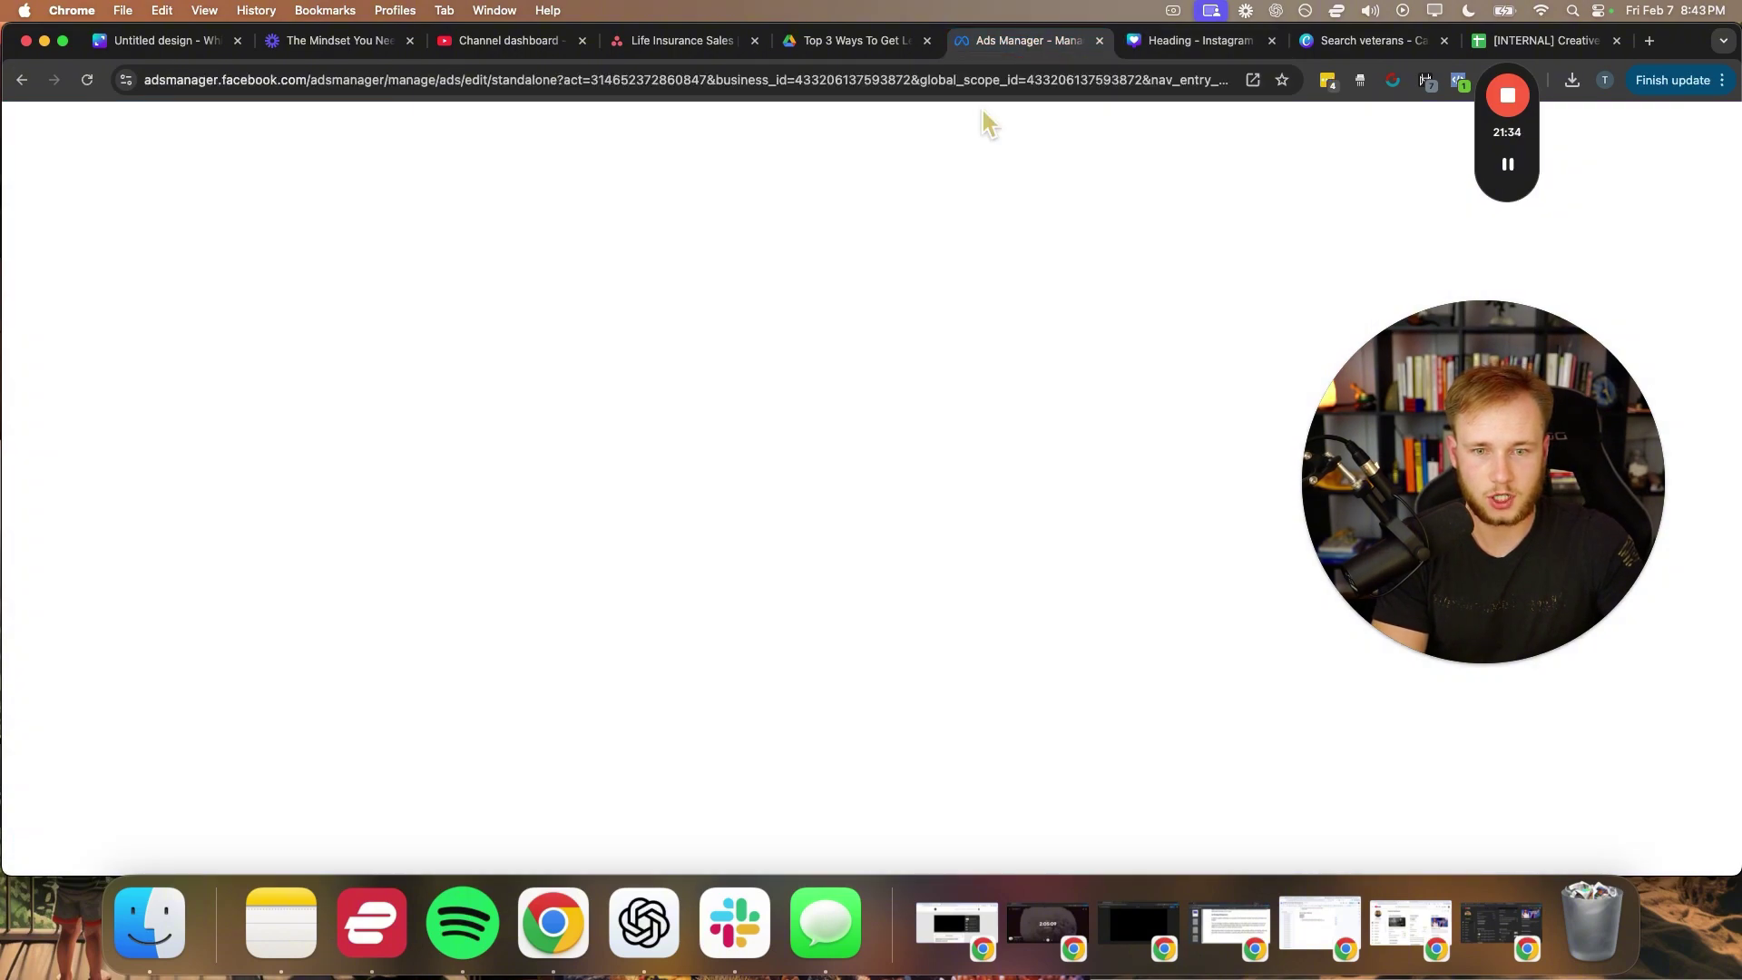
right_click(593, 302)
click(617, 447)
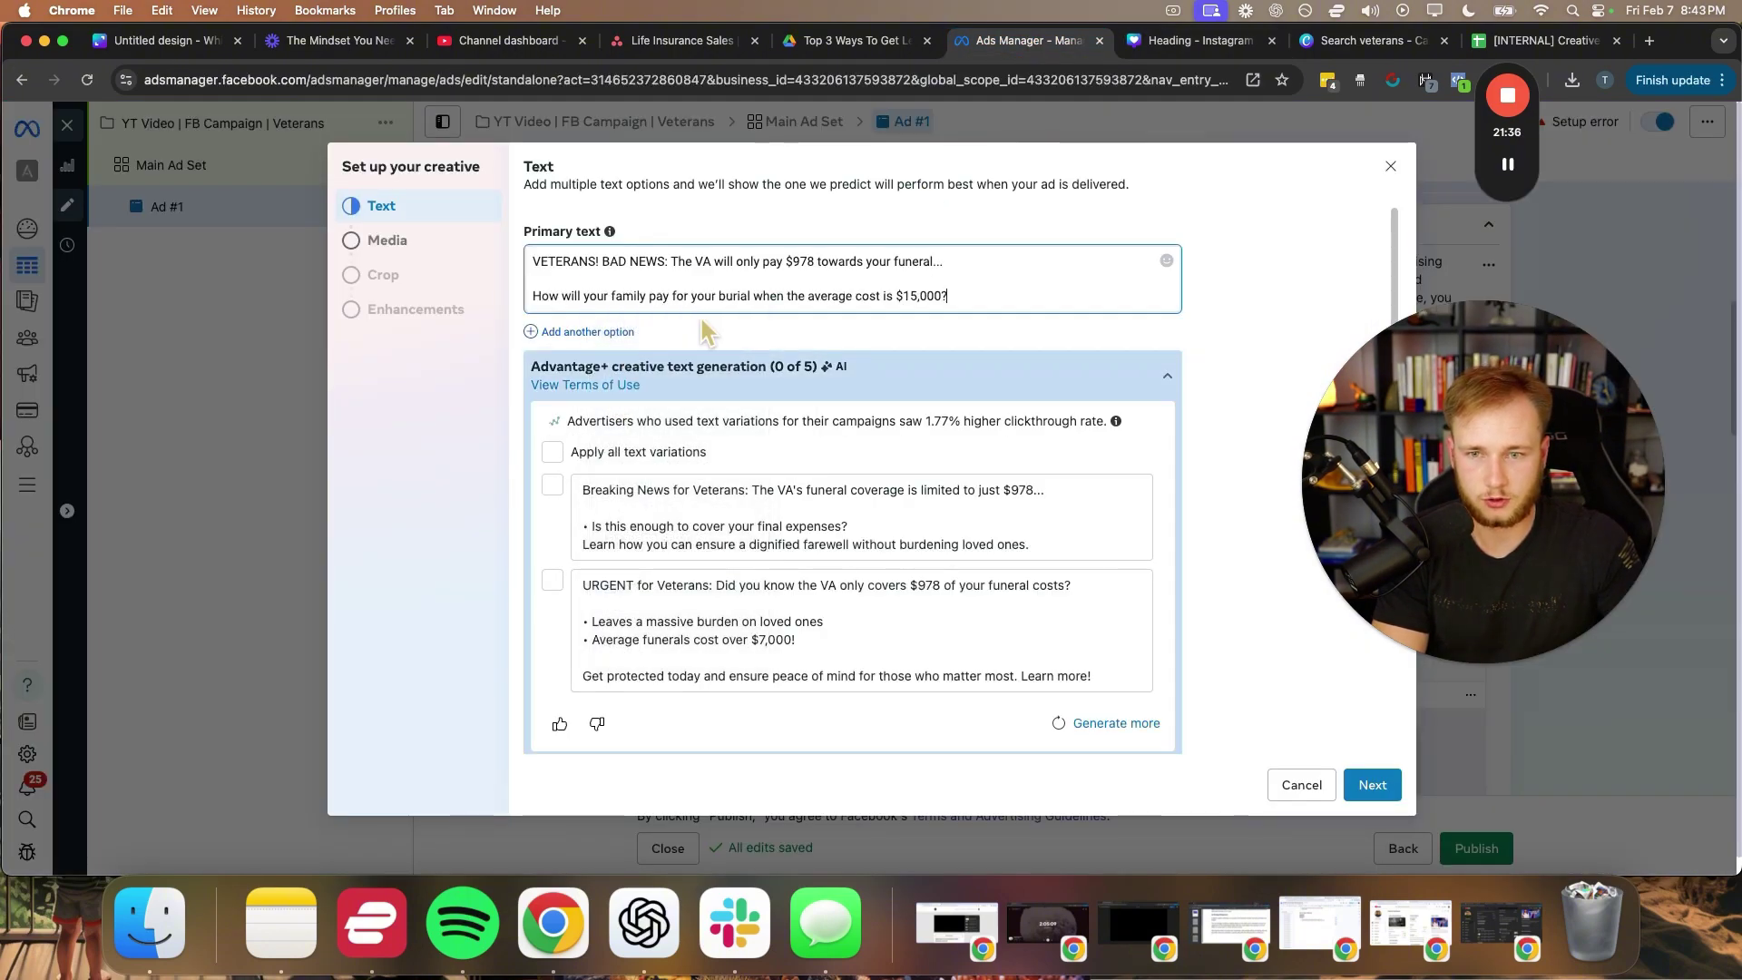
key(Return)
- Add the Canva 'Luckily' sentence on its own line in the primary text
click(1180, 41)
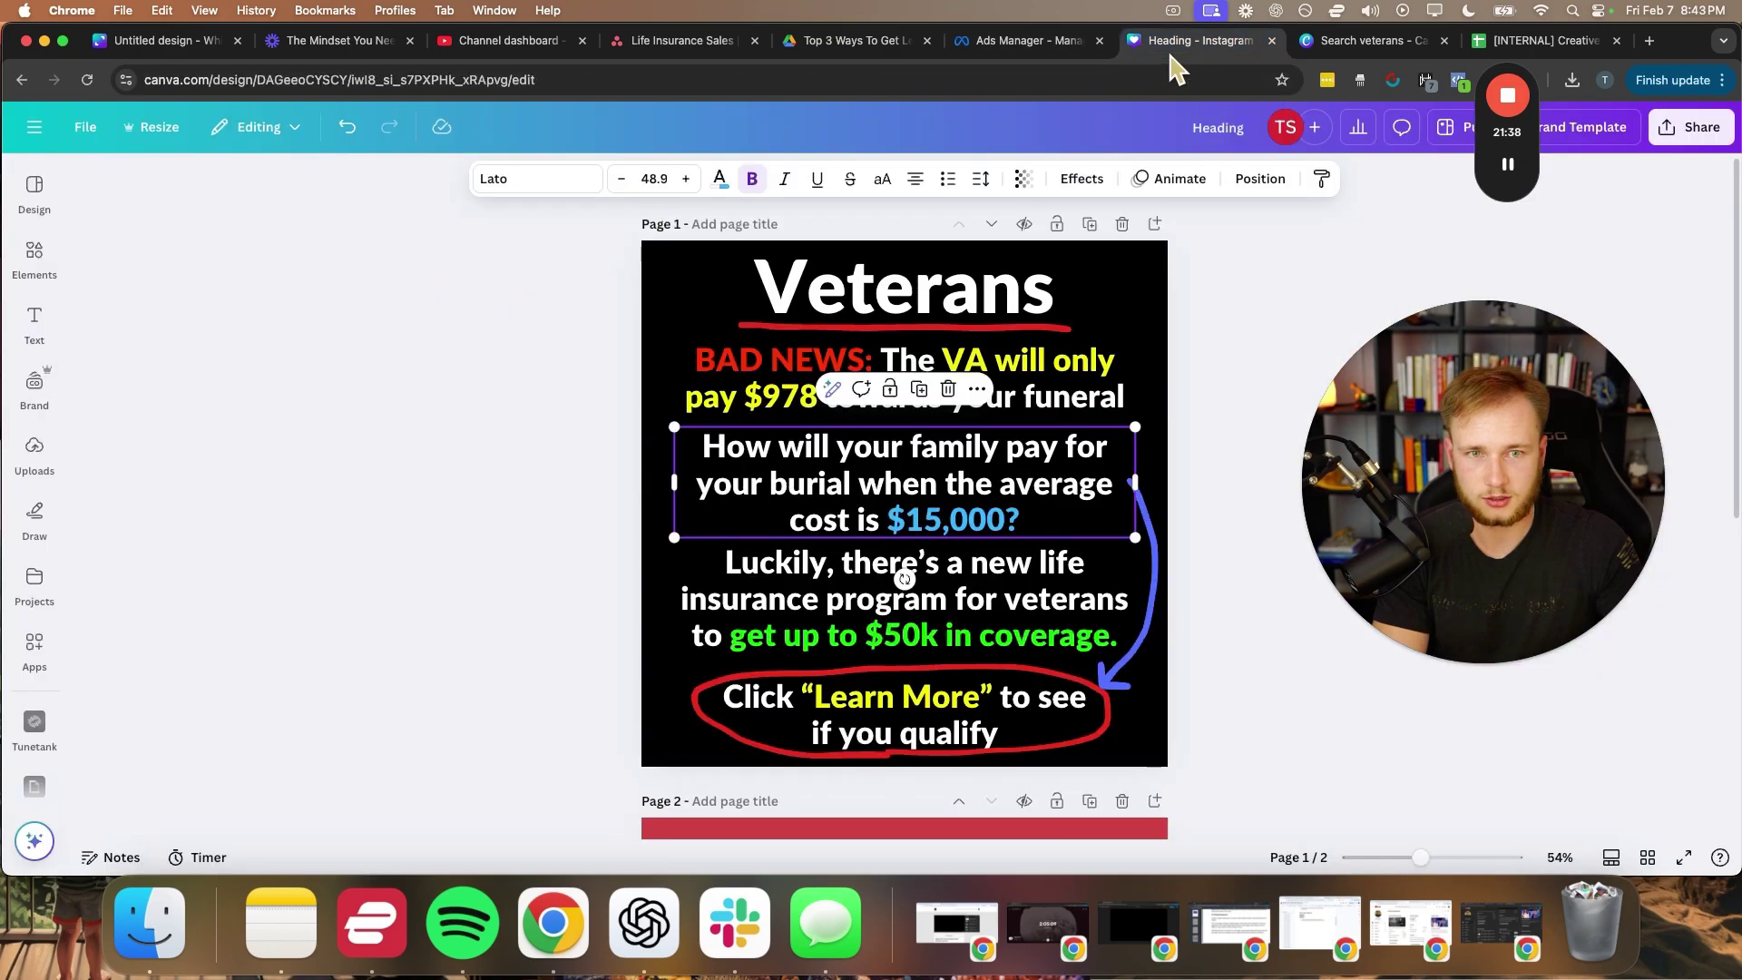
click(754, 586)
double_click(755, 586)
right_click(753, 573)
click(777, 474)
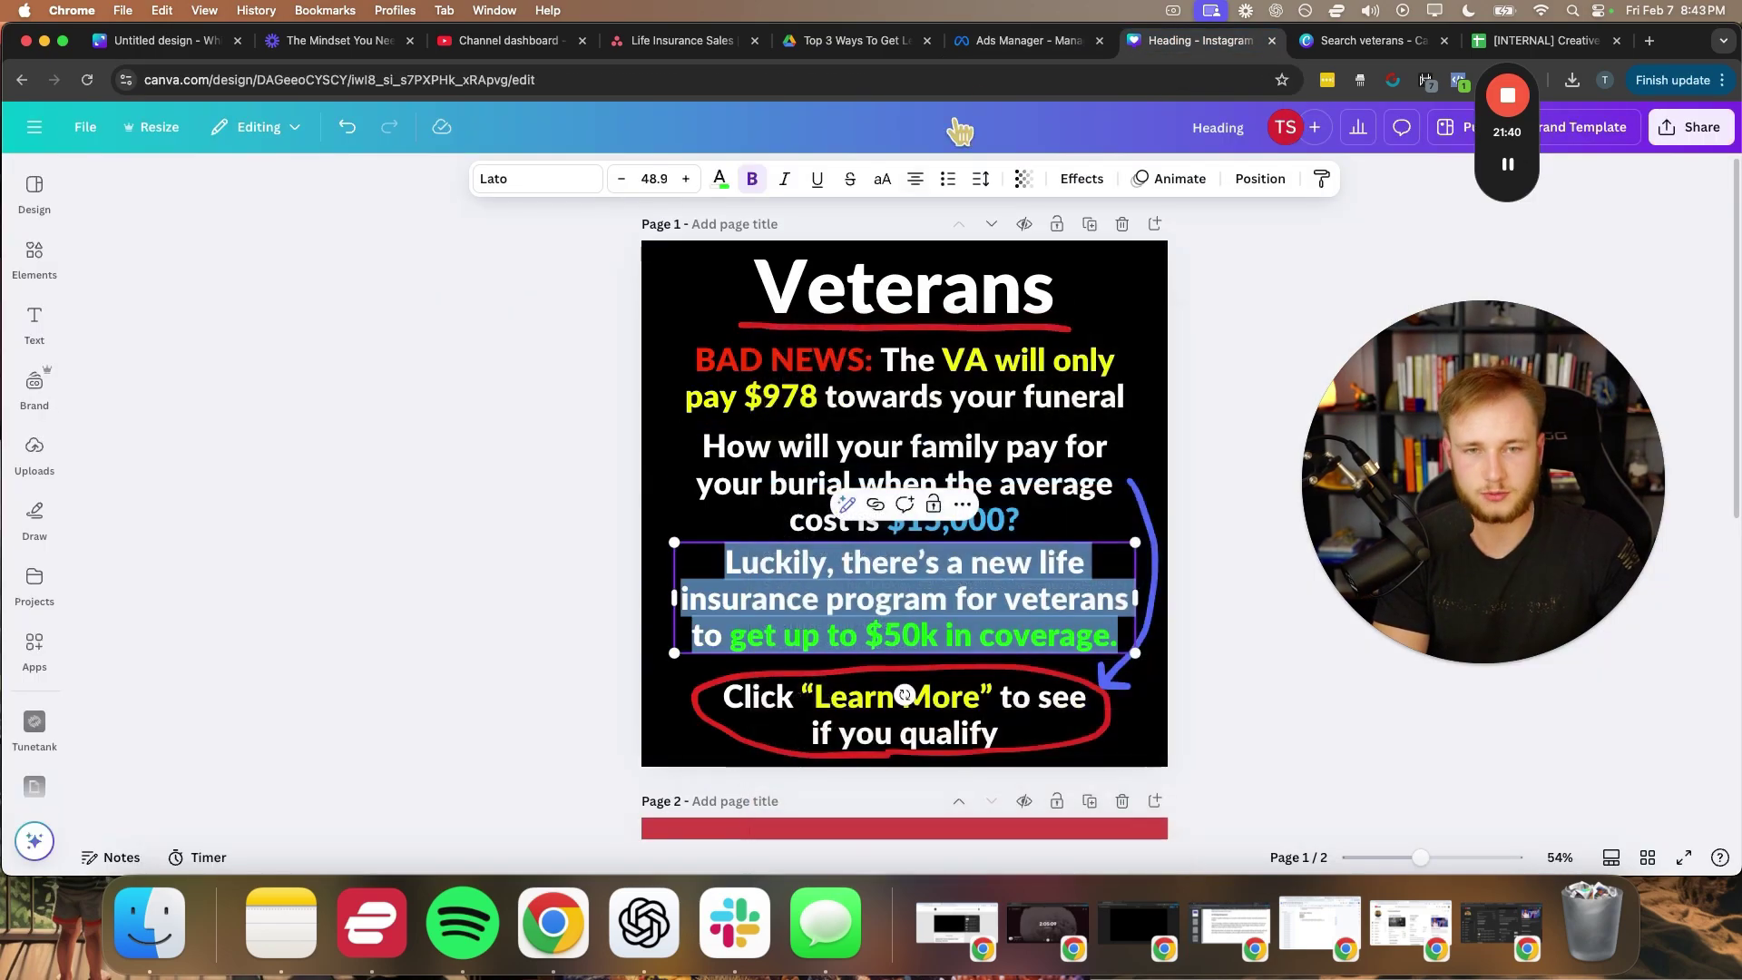
click(1007, 41)
right_click(567, 333)
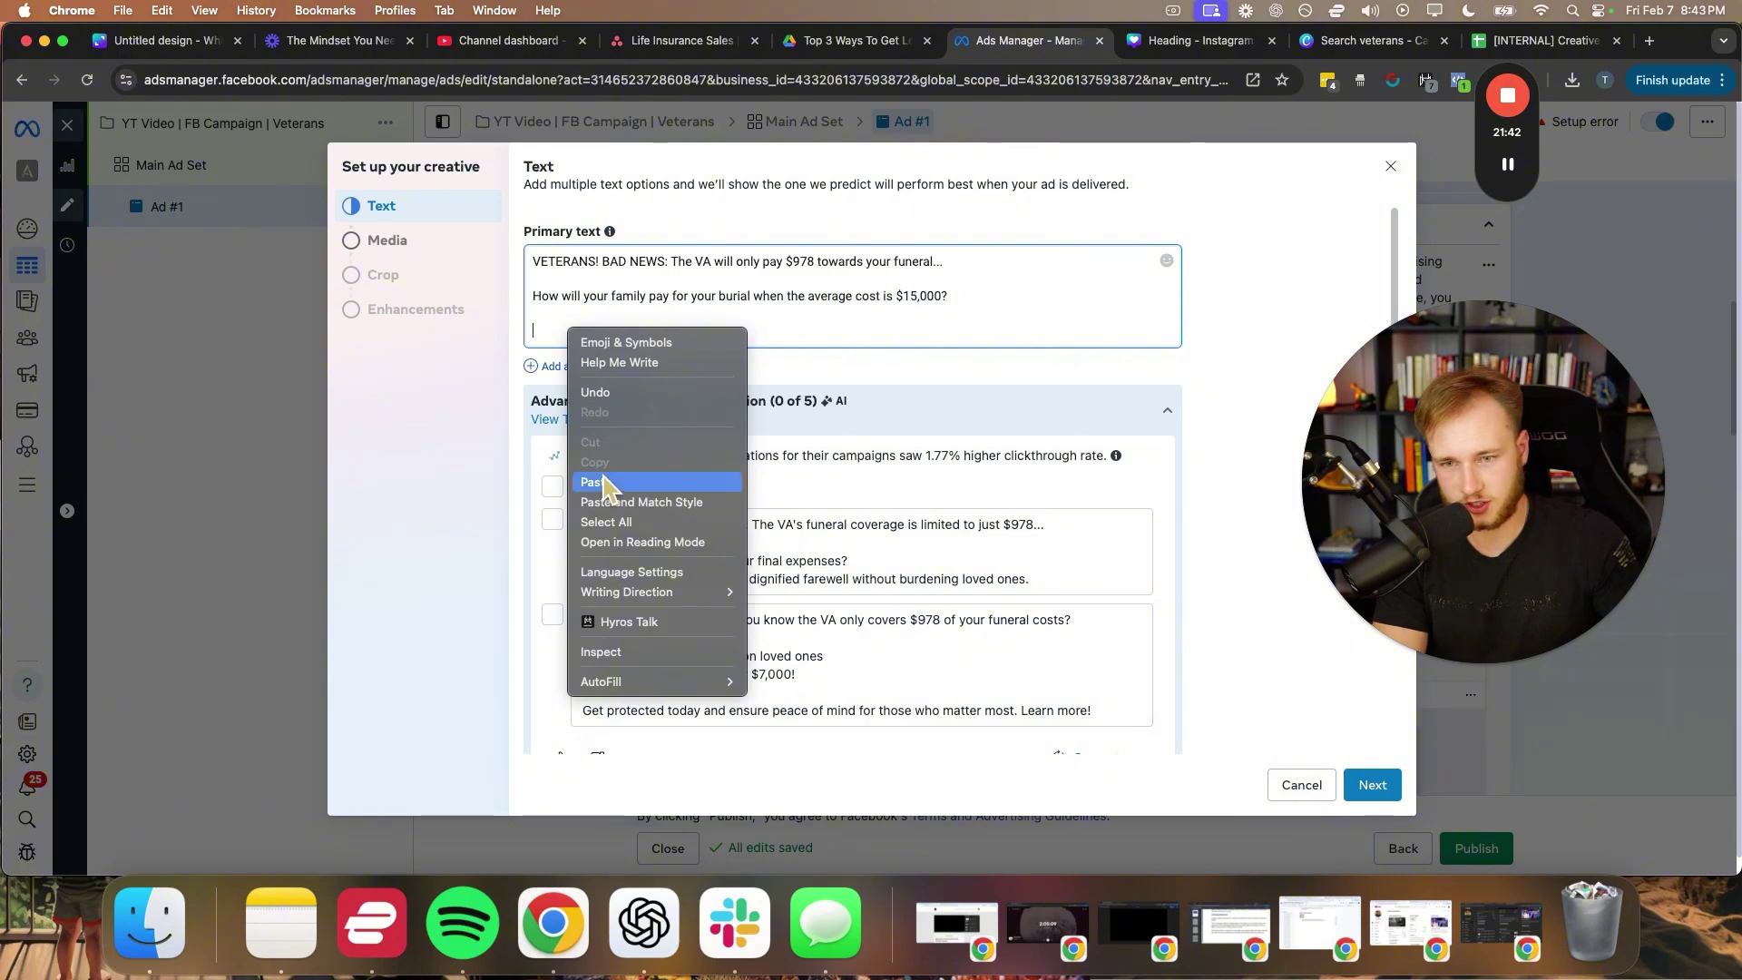
click(606, 476)
key(Return)
- Finish the primary text with the Canva line: Click "Learn More" to see if you qualify
click(1194, 41)
click(803, 739)
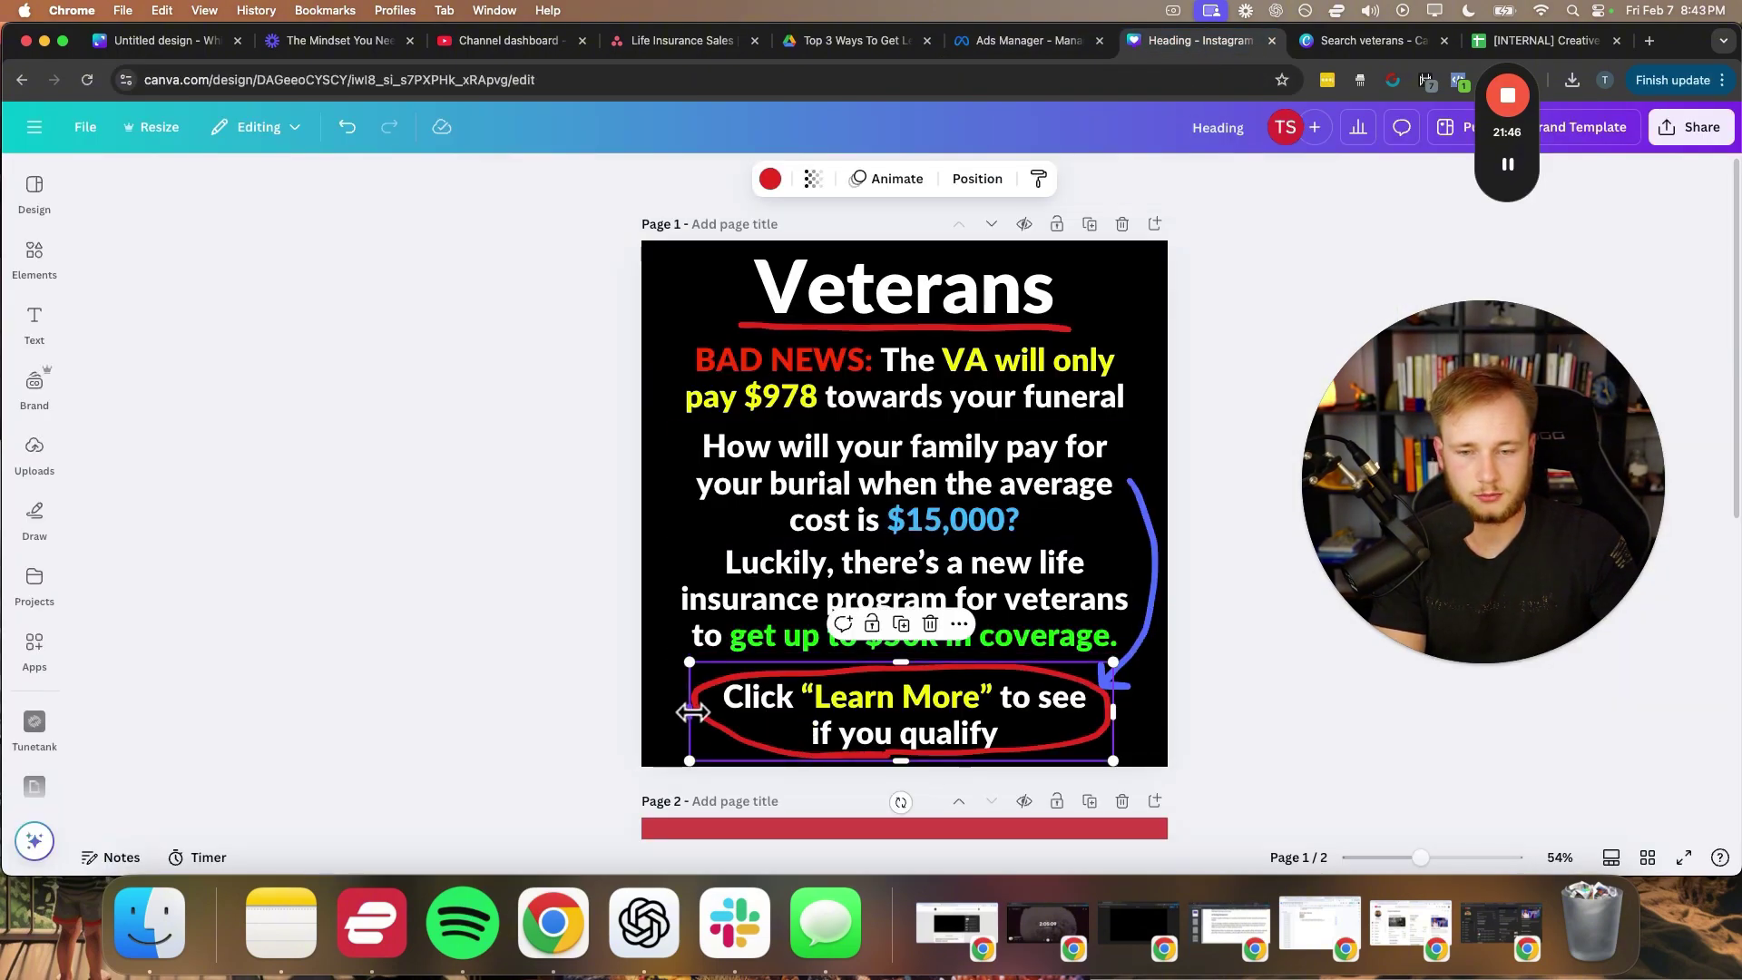
double_click(716, 696)
right_click(743, 694)
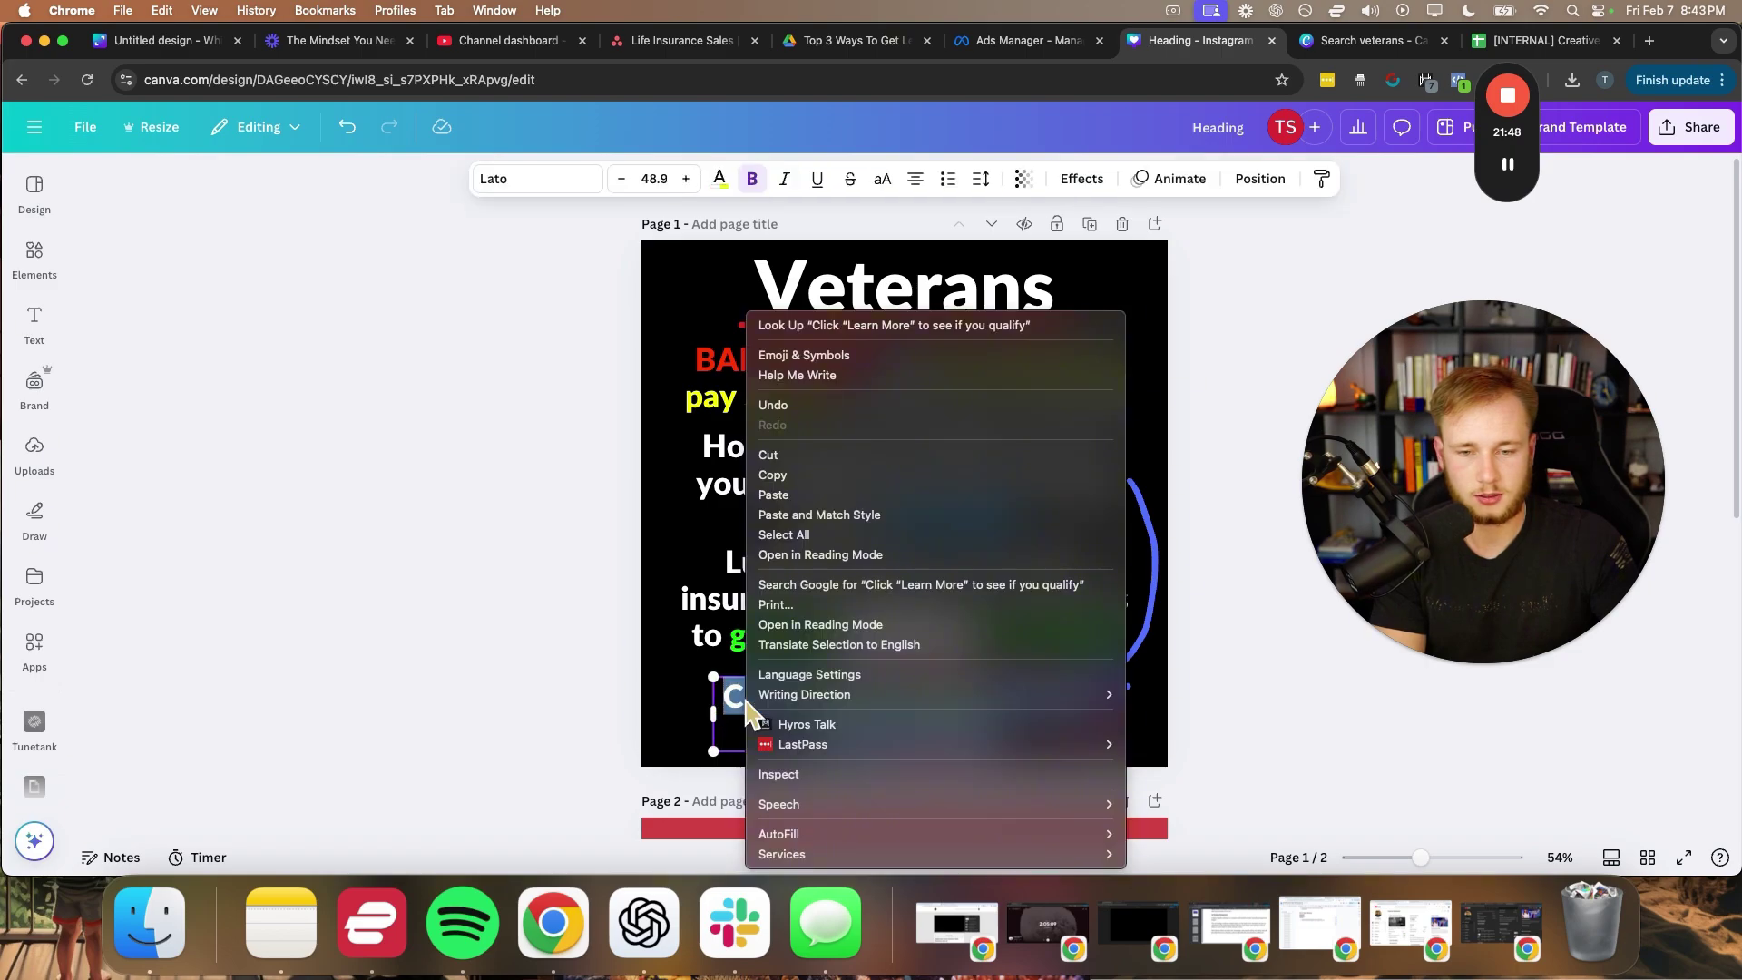
click(773, 475)
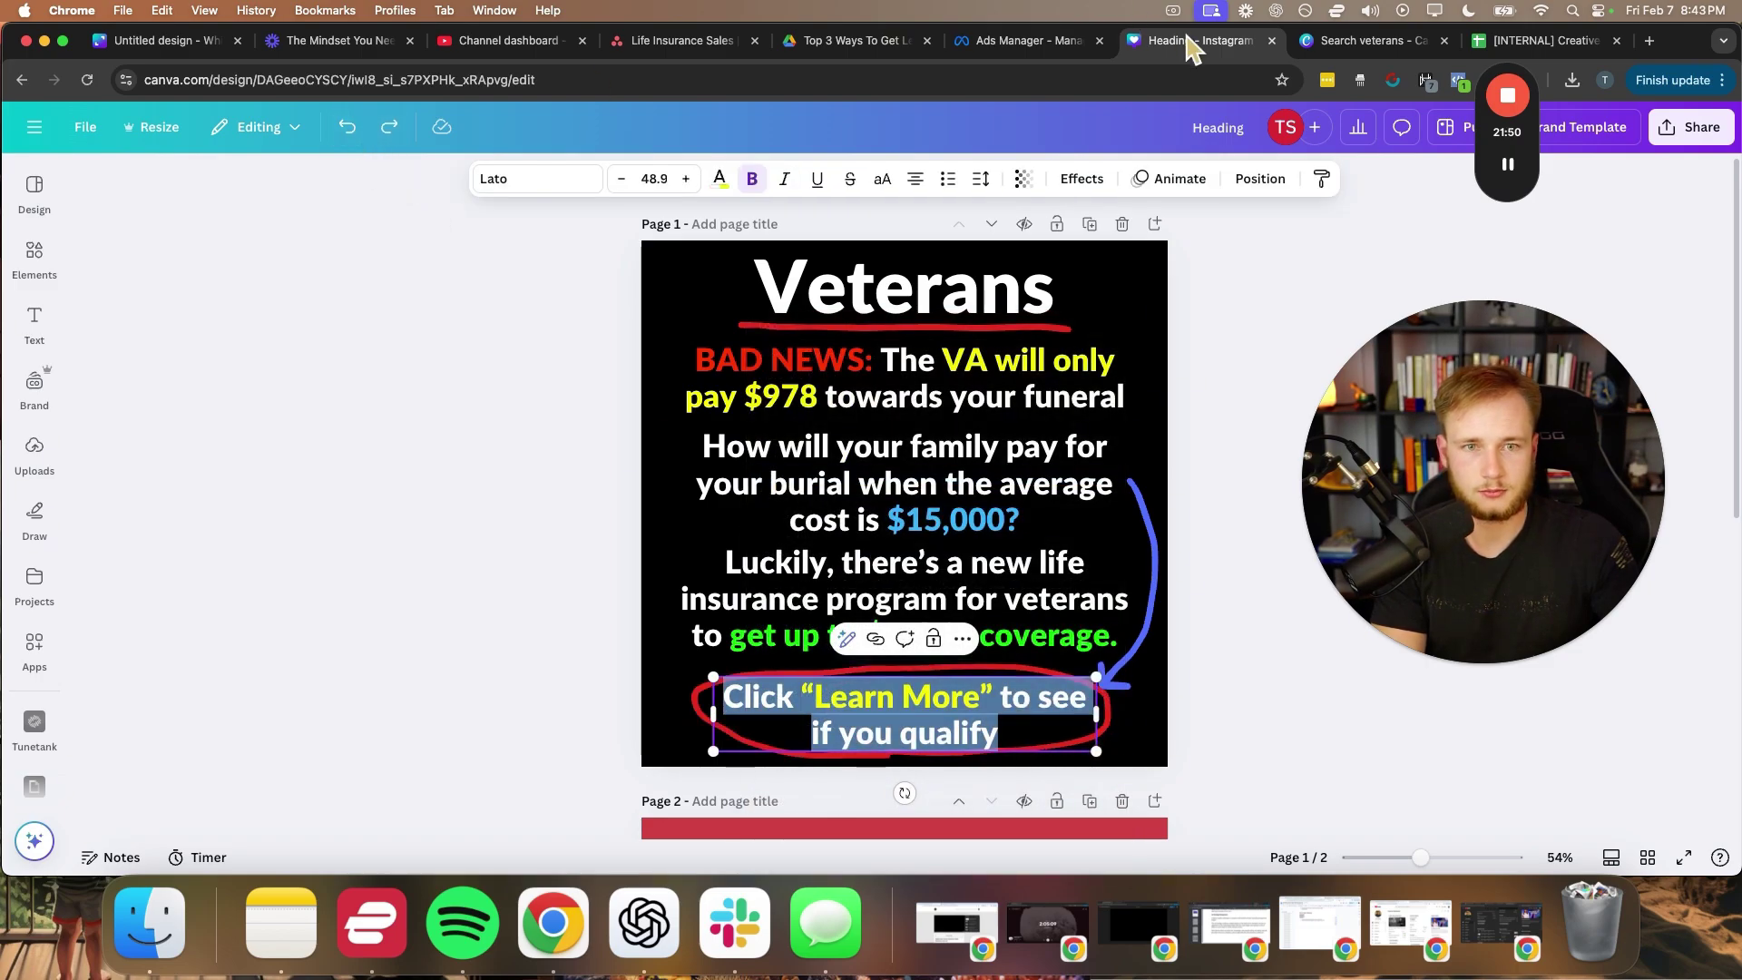
click(1009, 41)
right_click(601, 364)
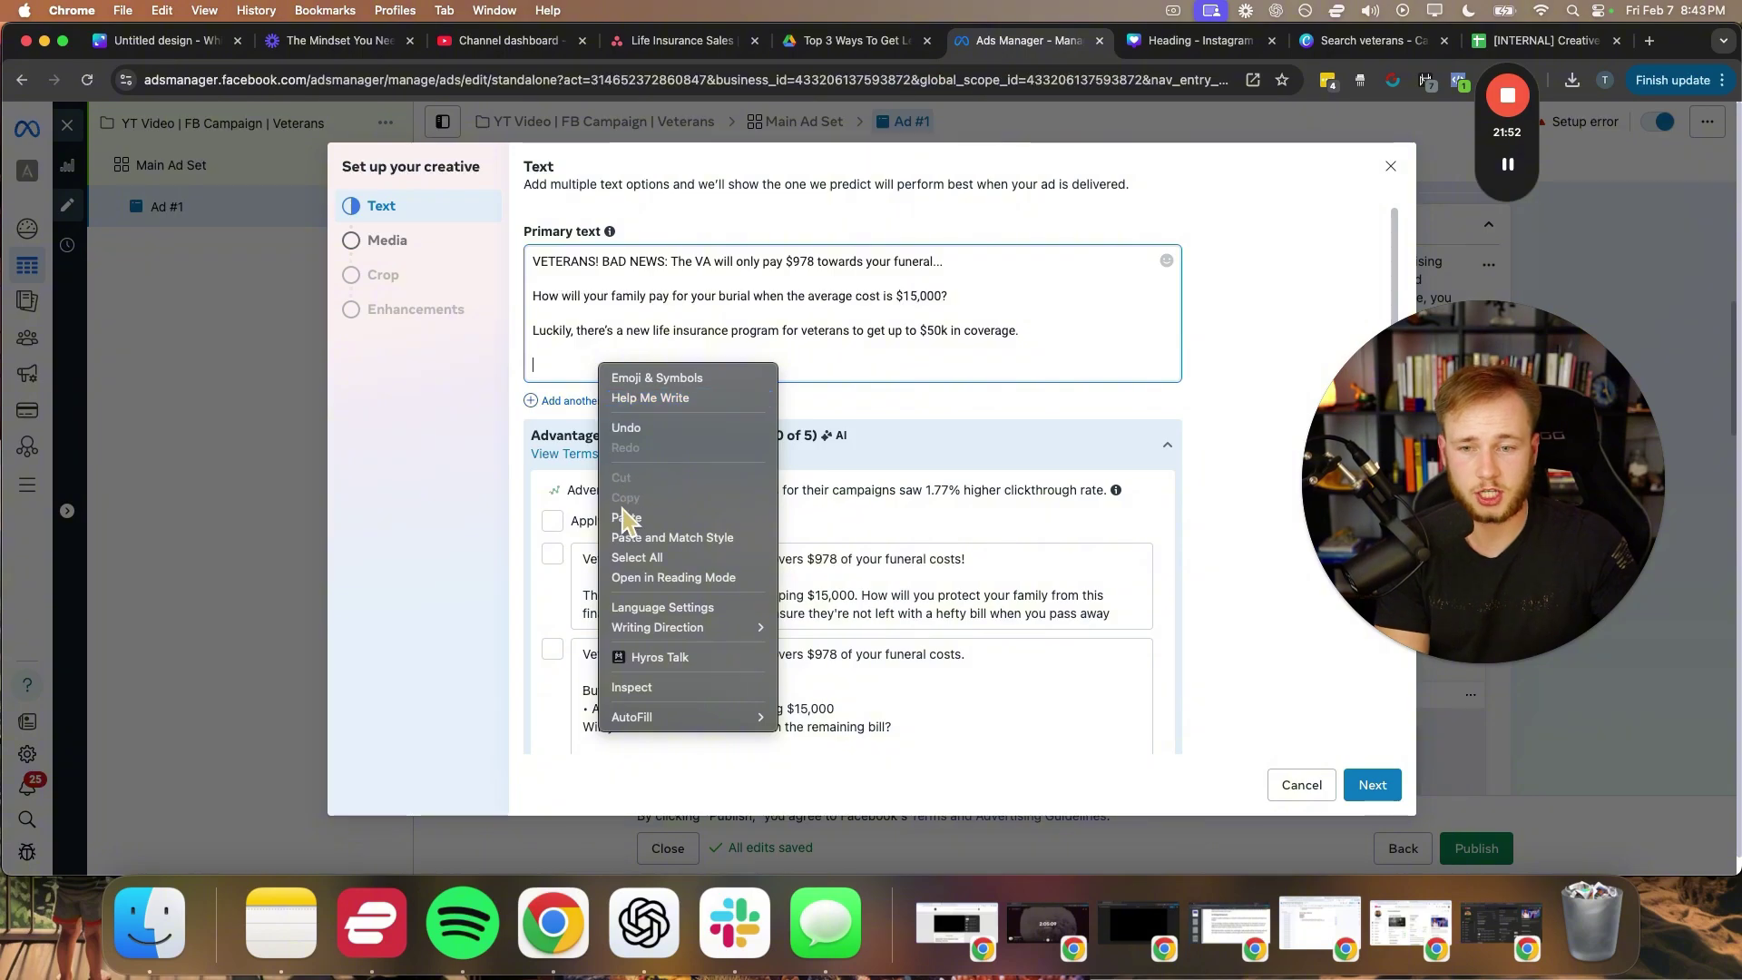
click(626, 535)
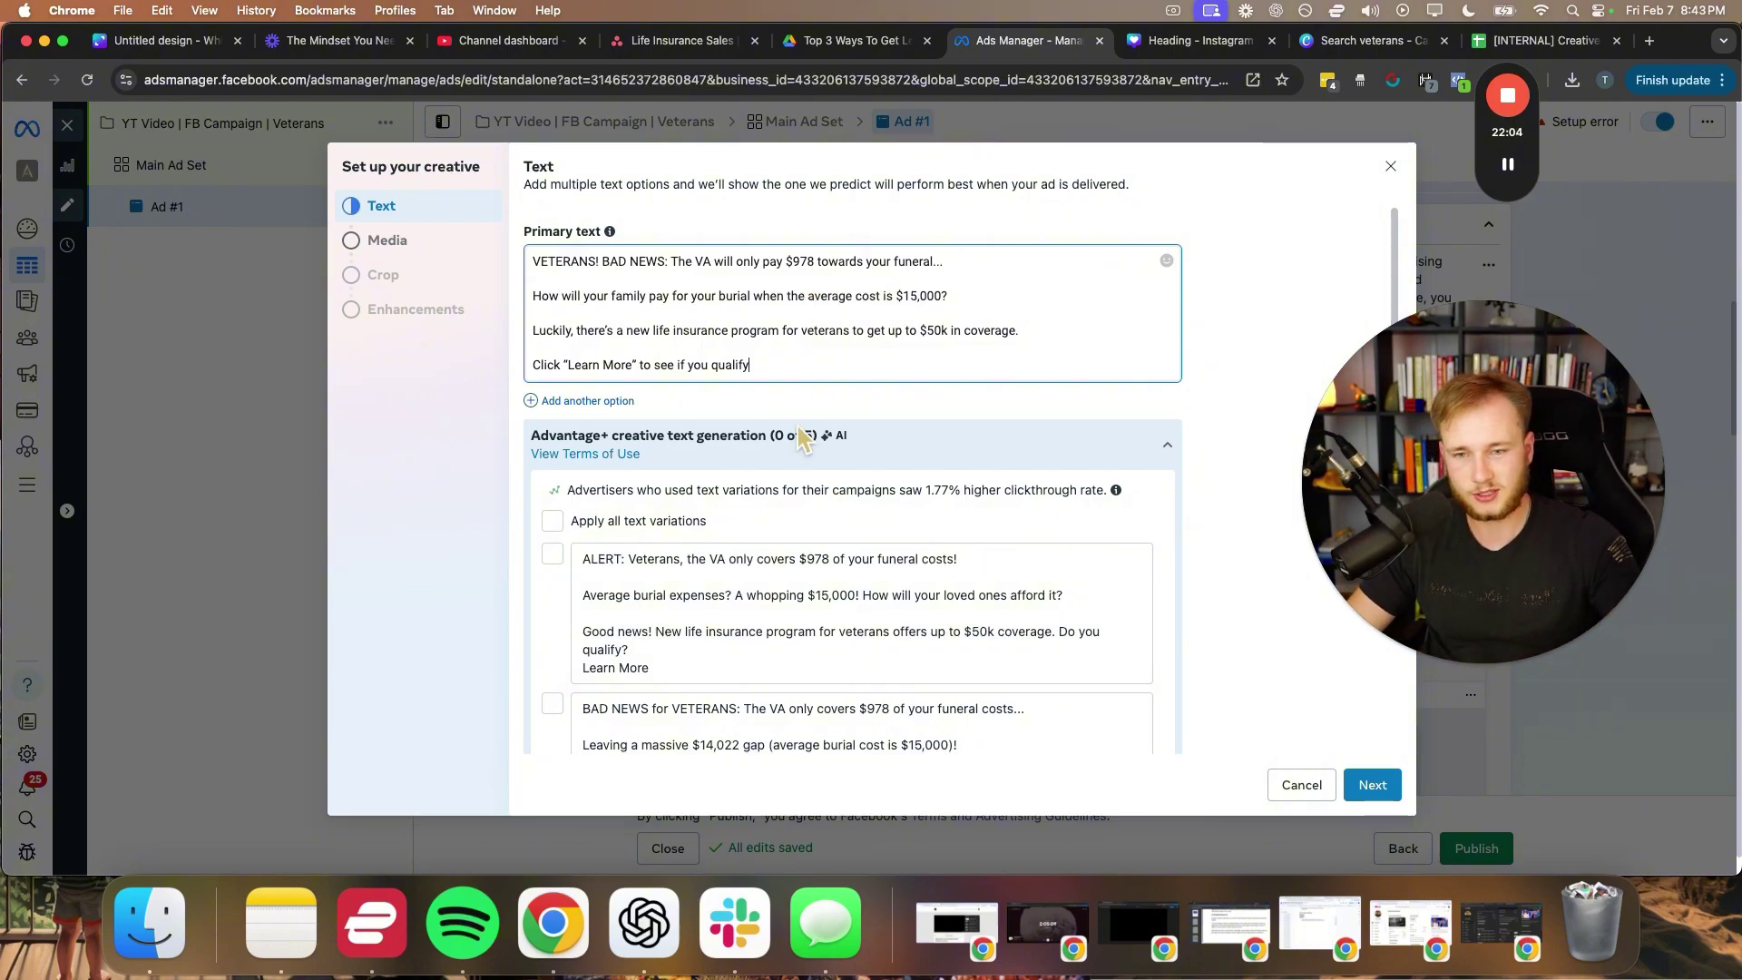
- Review the five AI-generated text variations, including the veterans burden-themed version
scroll(689, 580, down, 2)
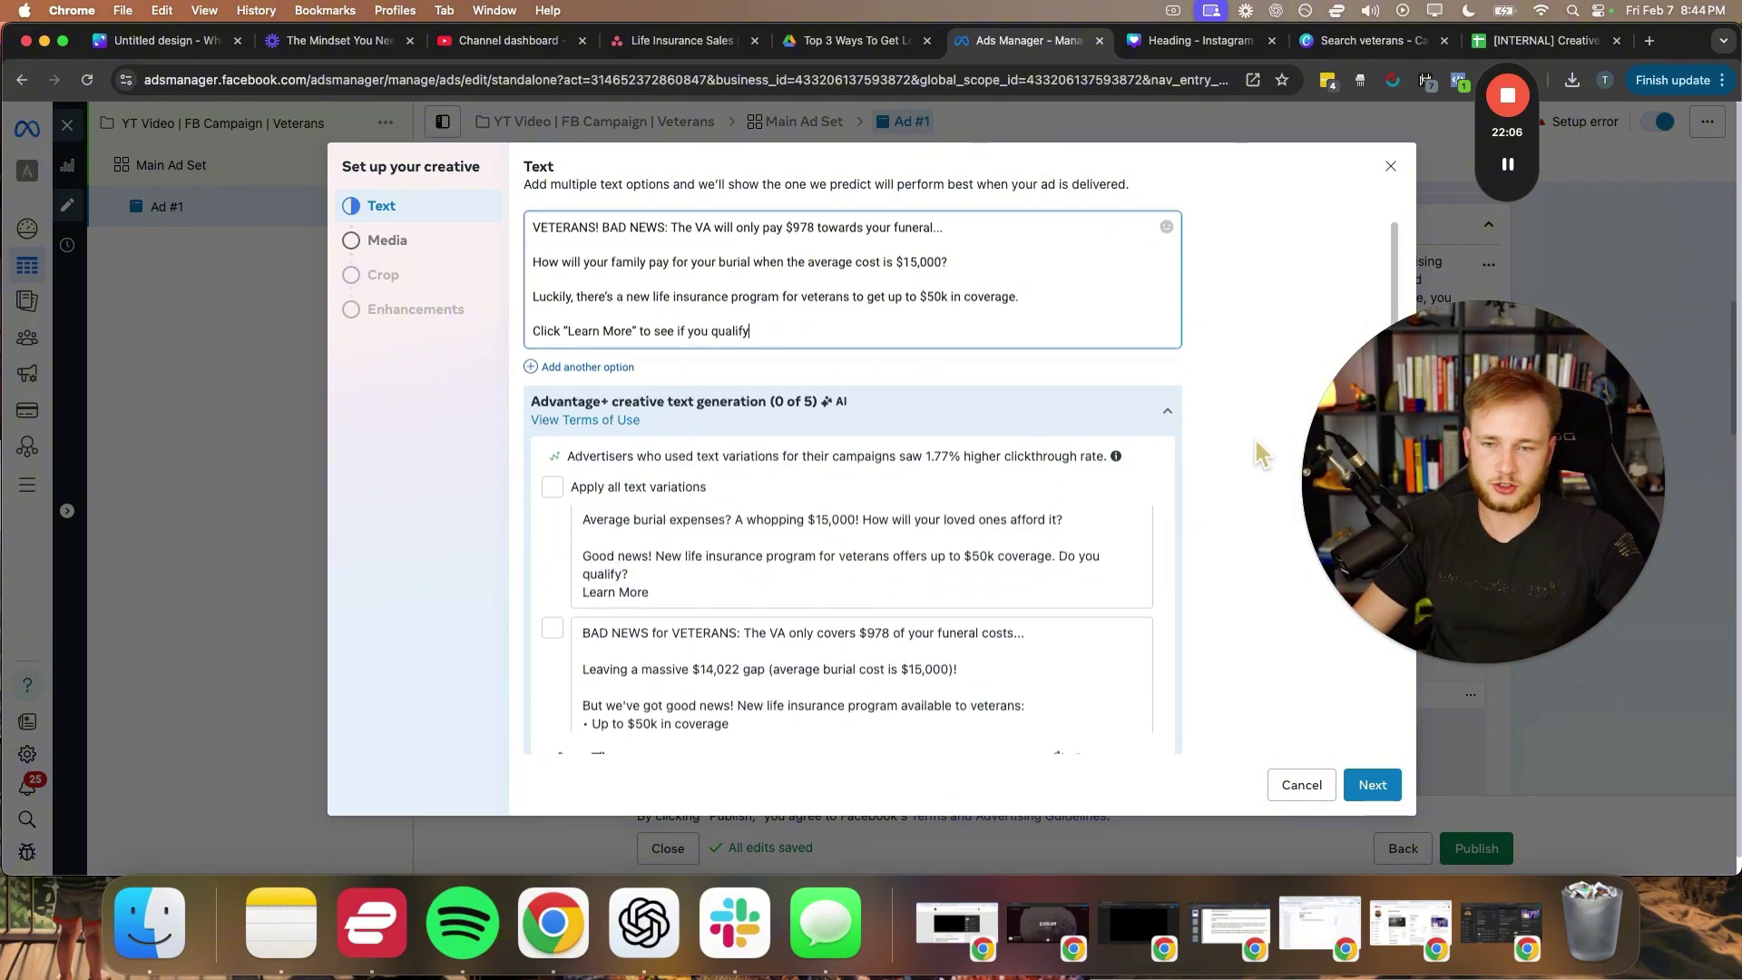
scroll(1253, 437, down, 5)
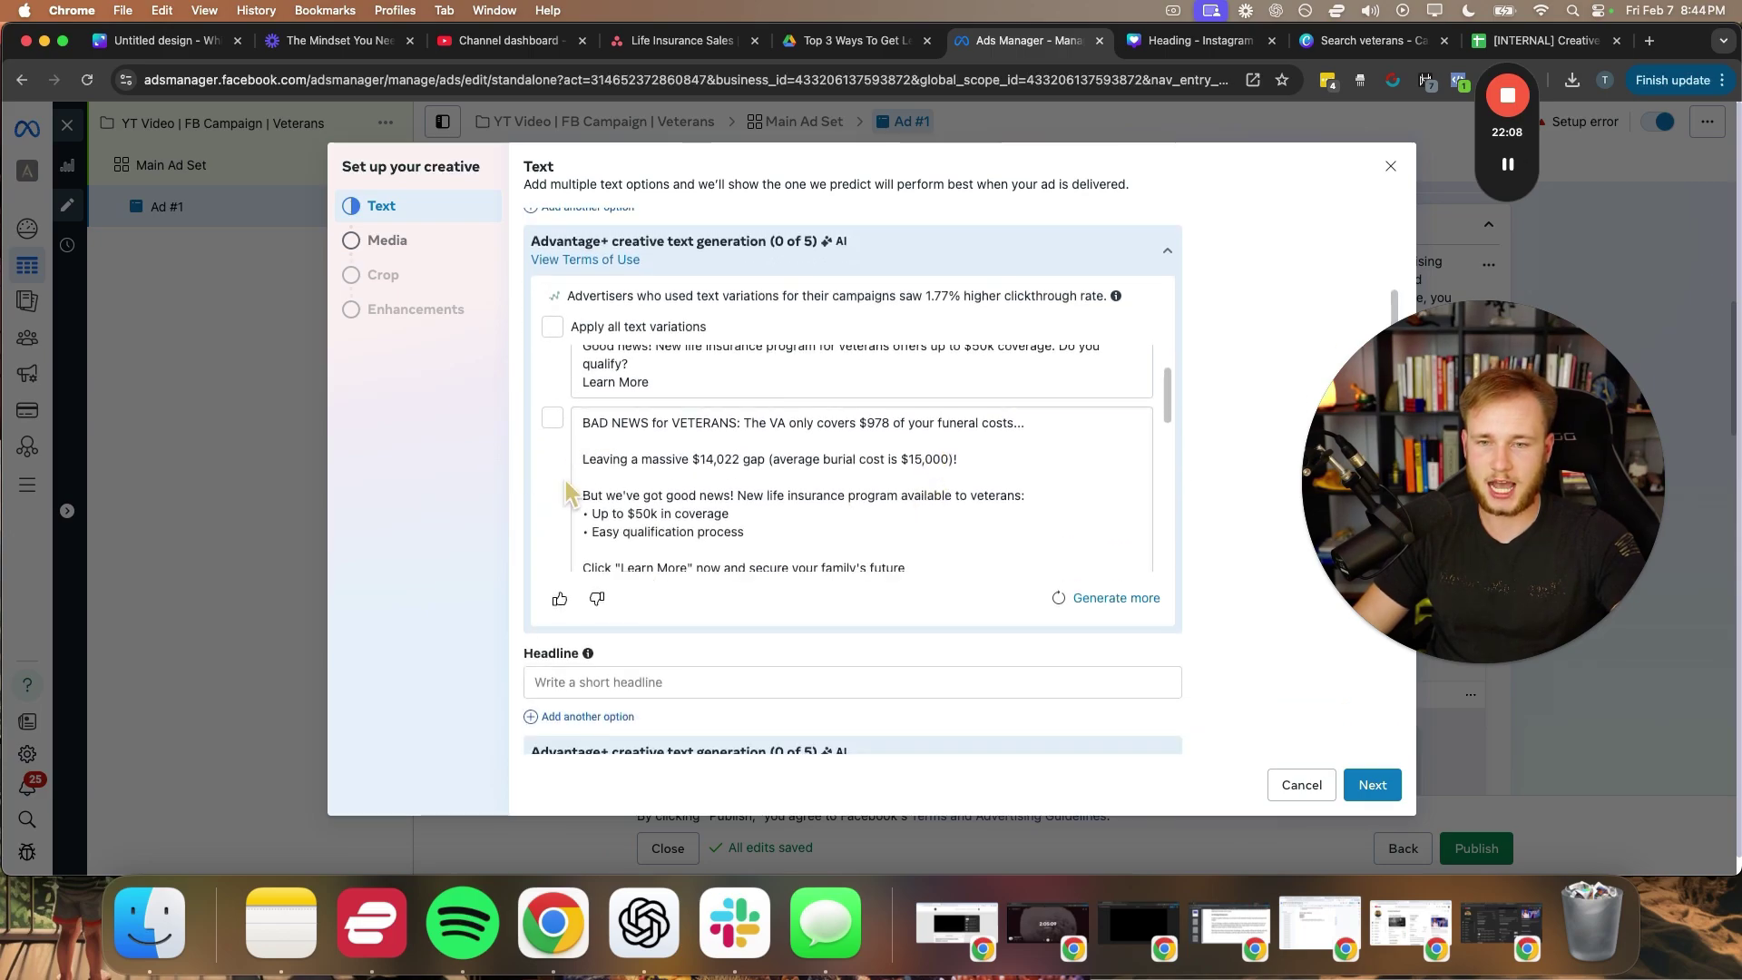
scroll(699, 458, up, 1)
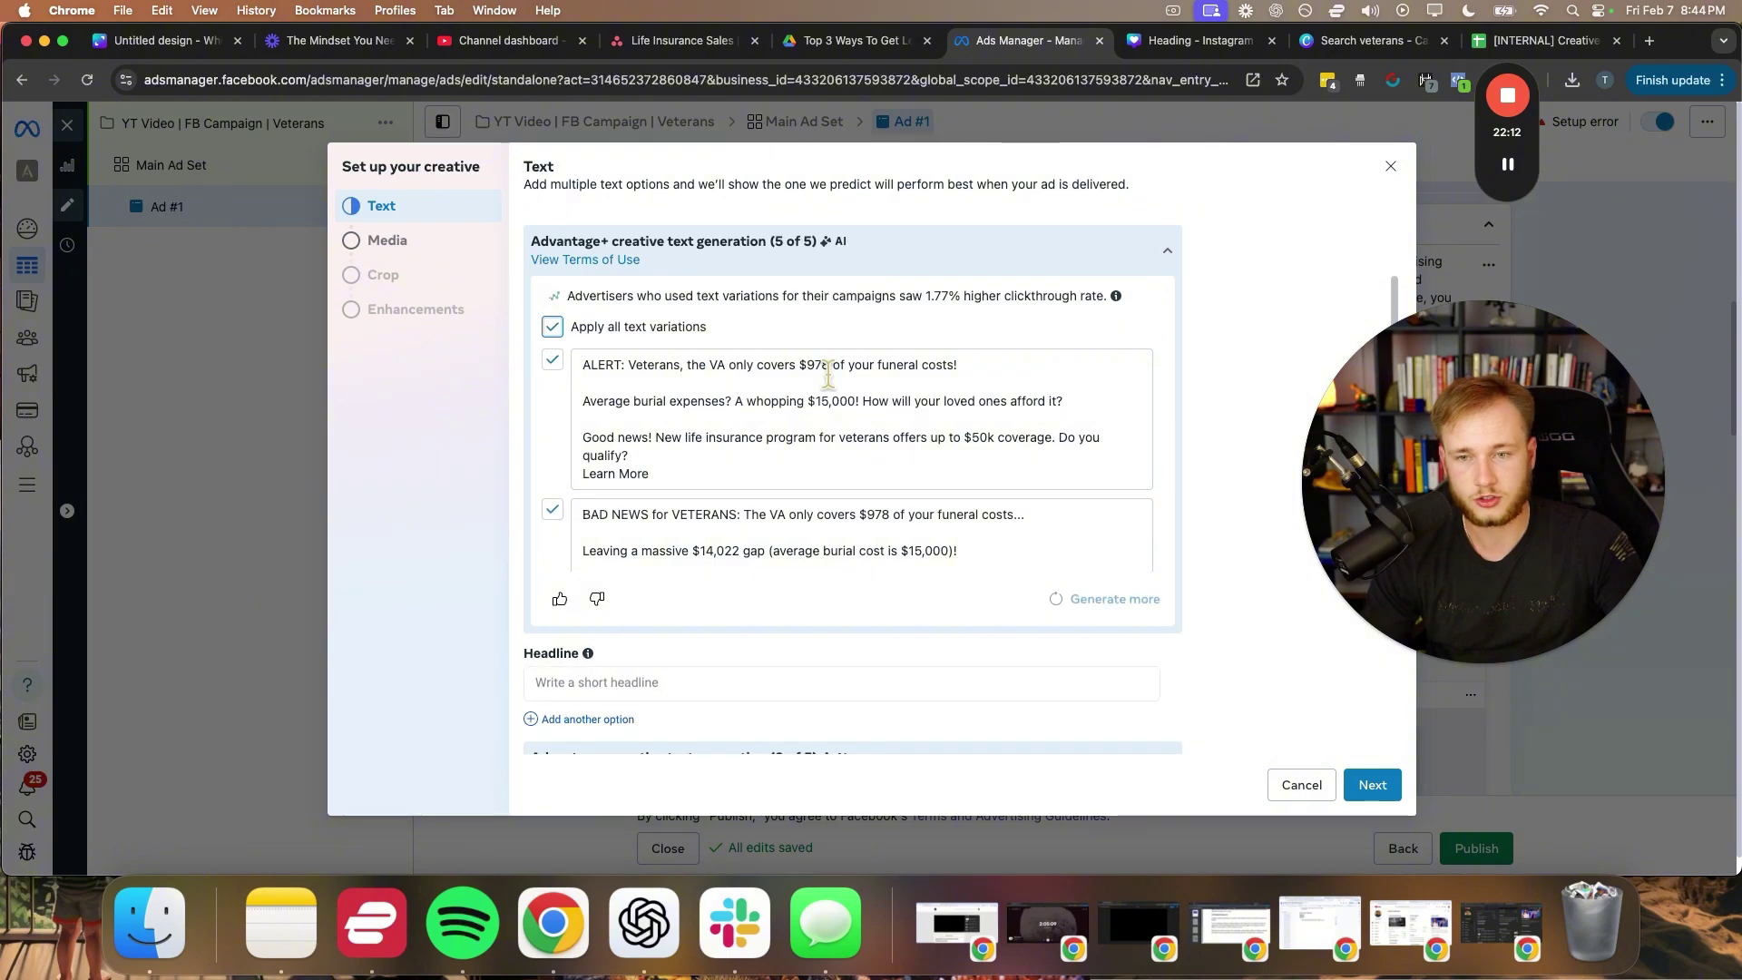
scroll(807, 436, down, 5)
scroll(782, 469, down, 5)
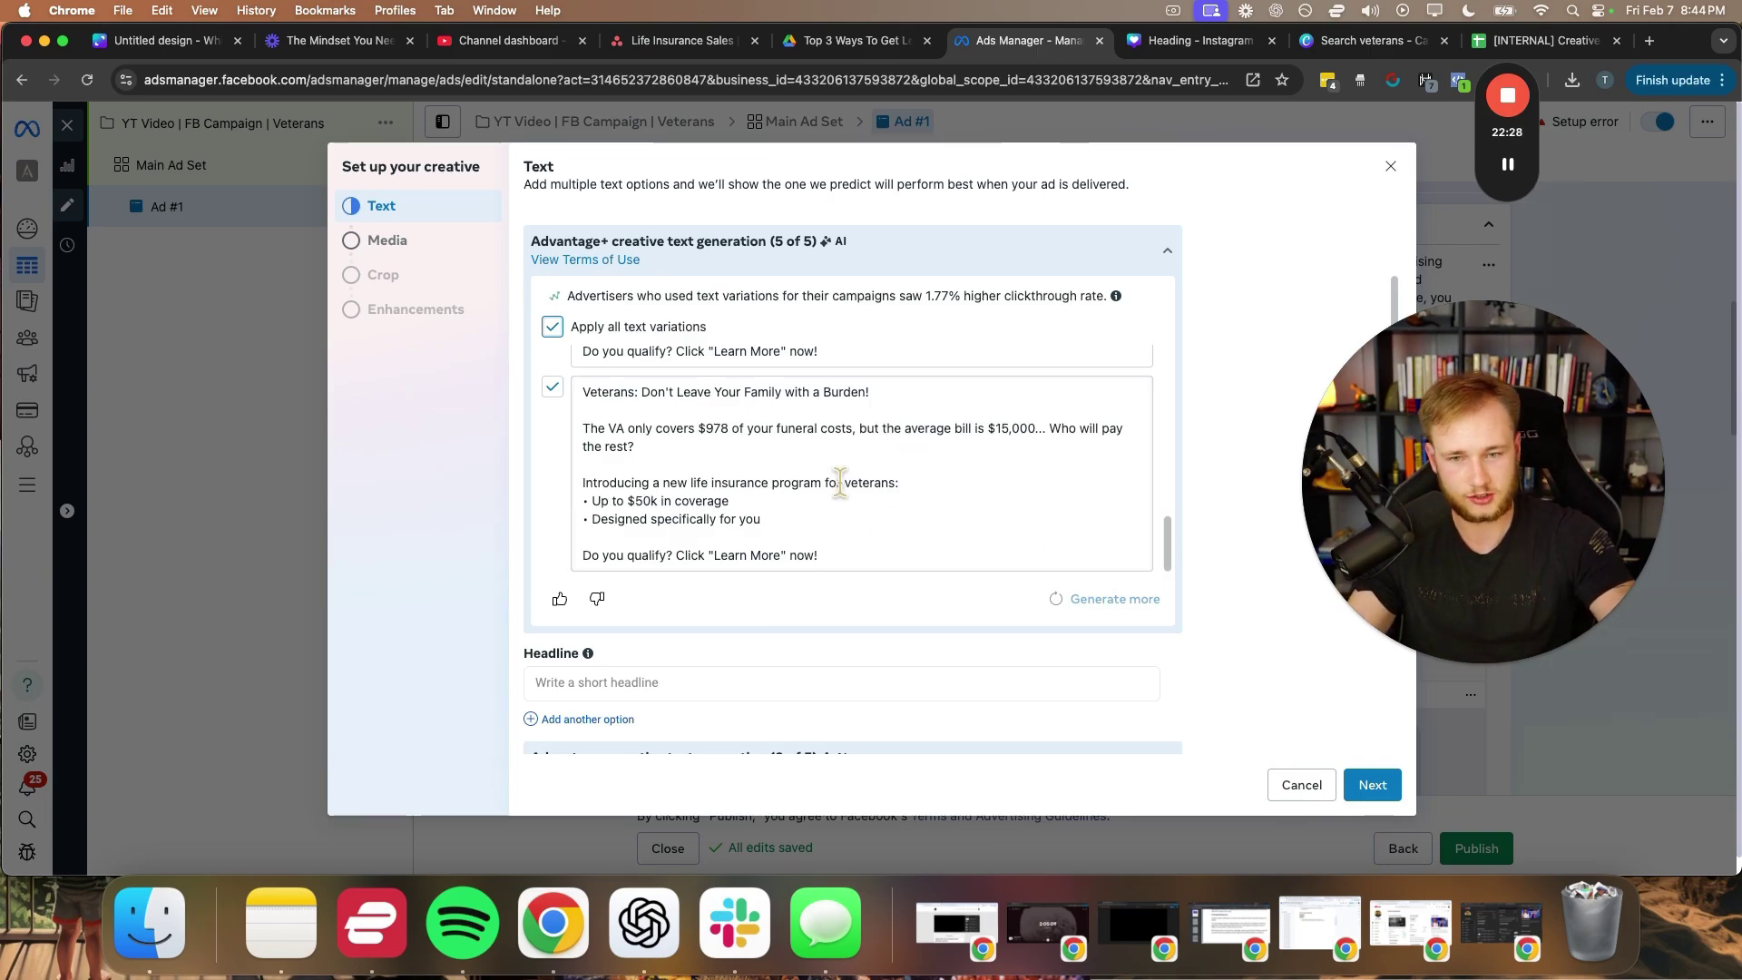
scroll(1243, 656, down, 1)
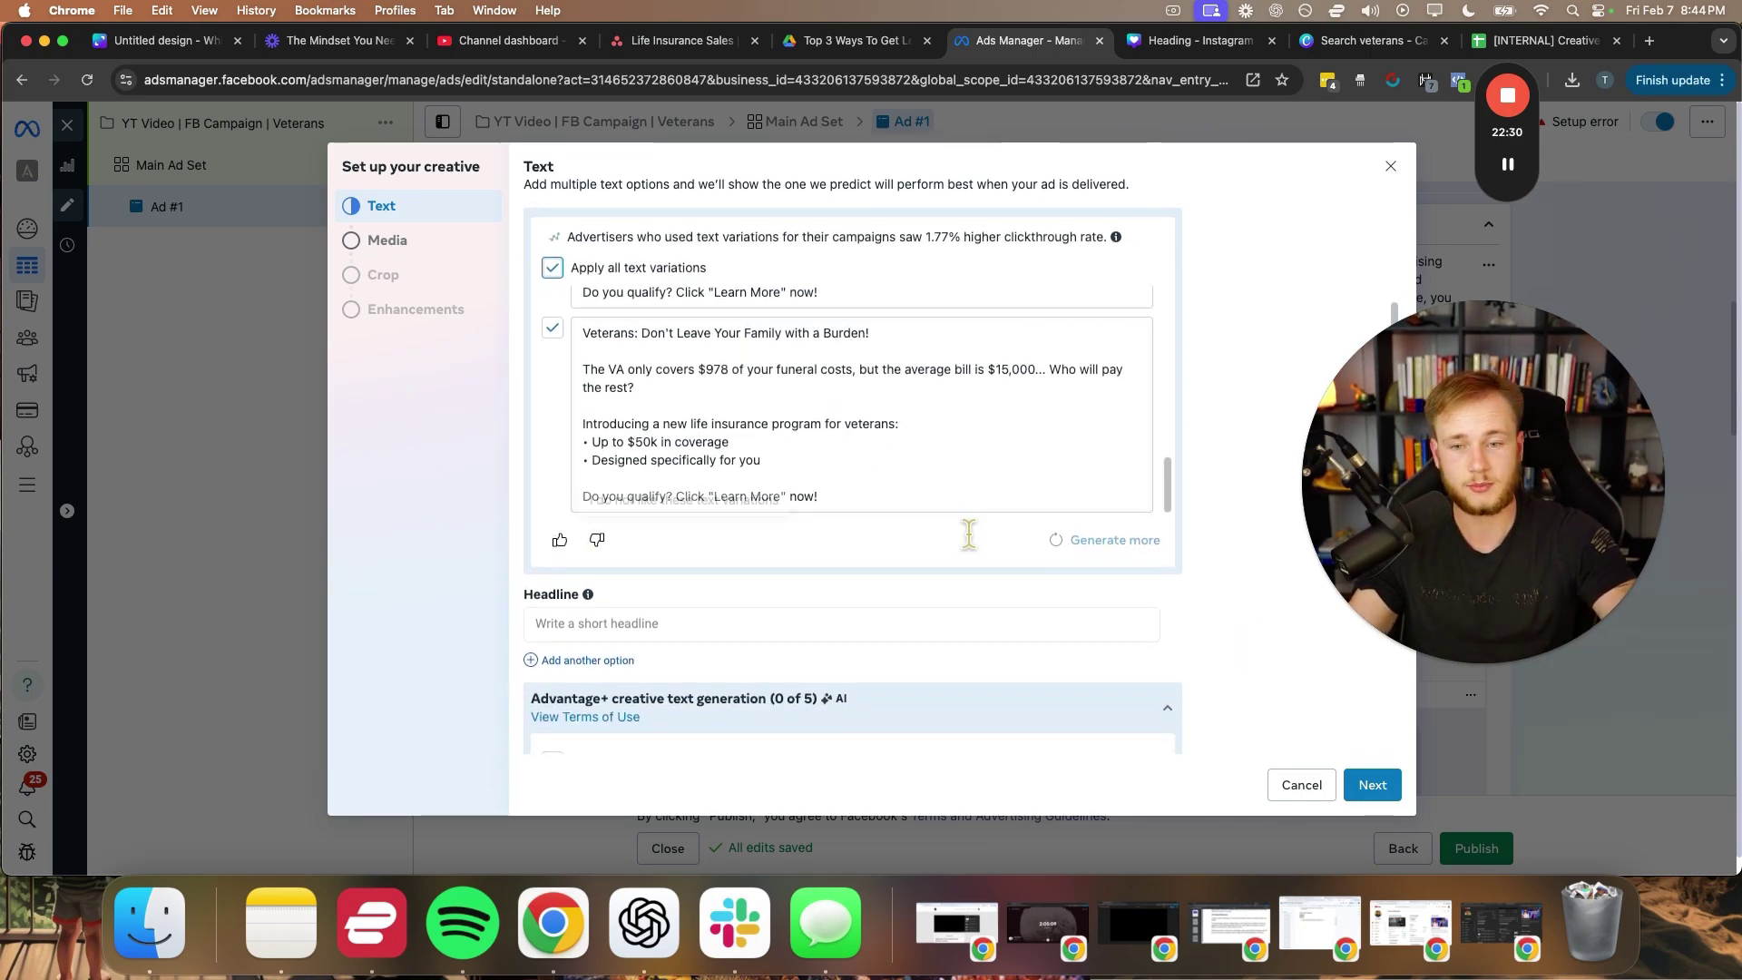
- Enter four veteran-focused headlines, including a BAD NEWS headline
click(770, 622)
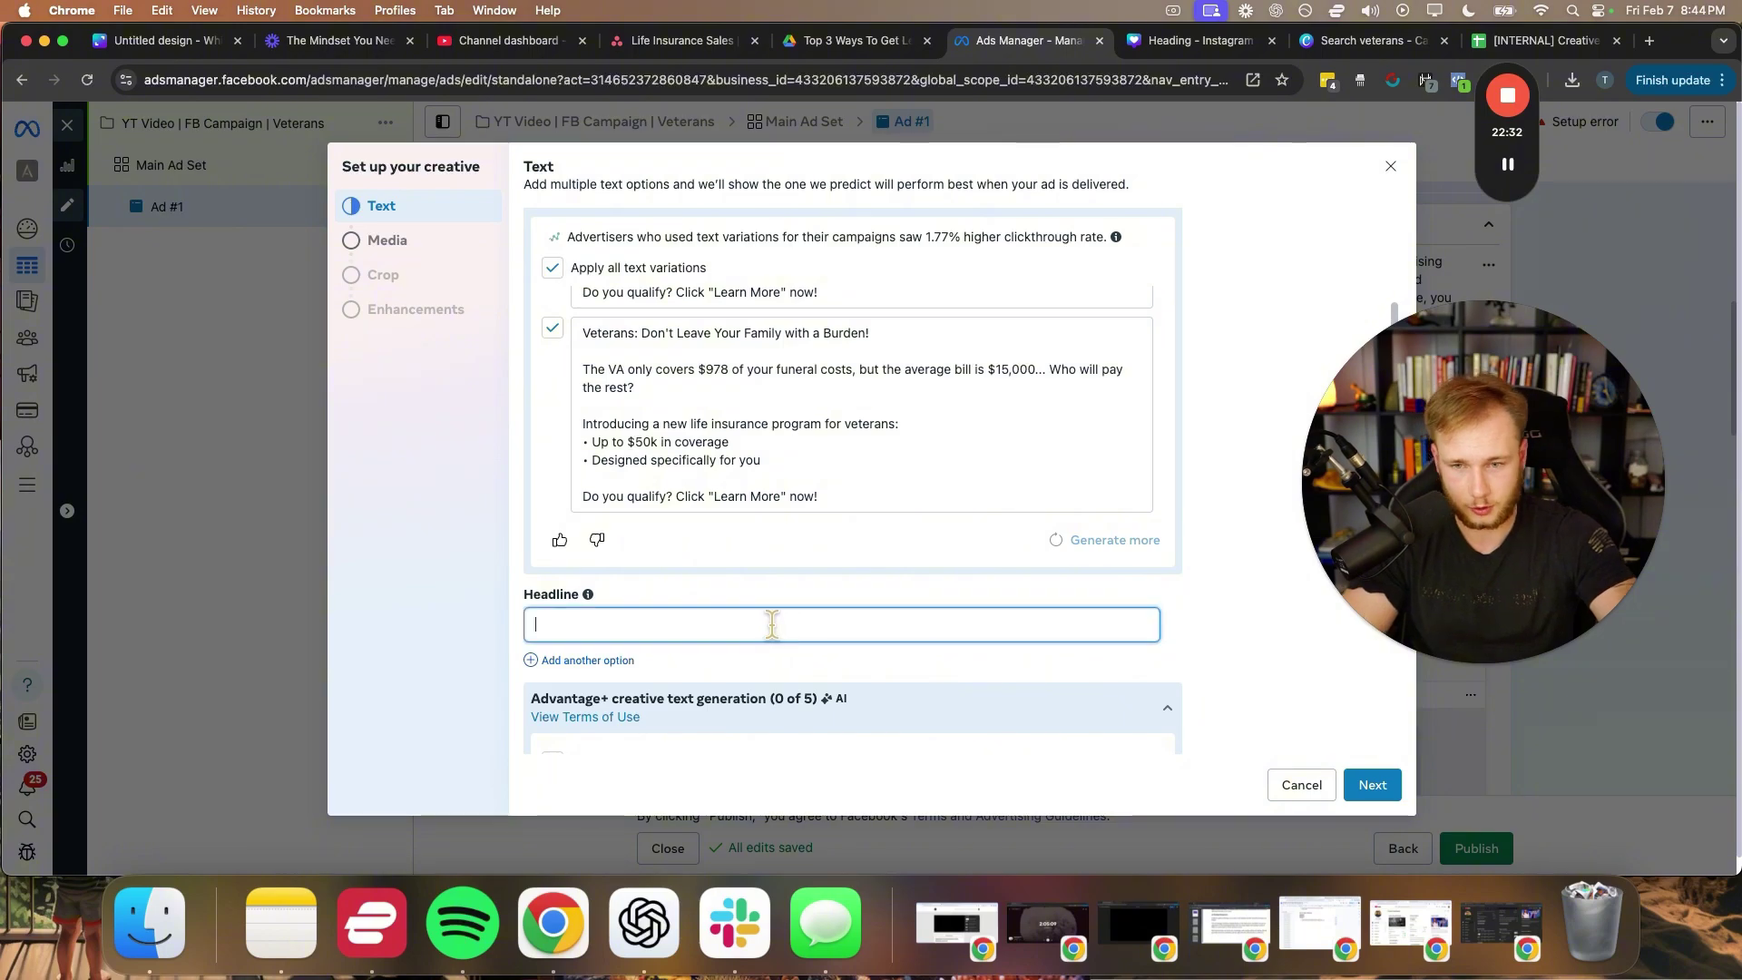
scroll(1221, 617, down, 3)
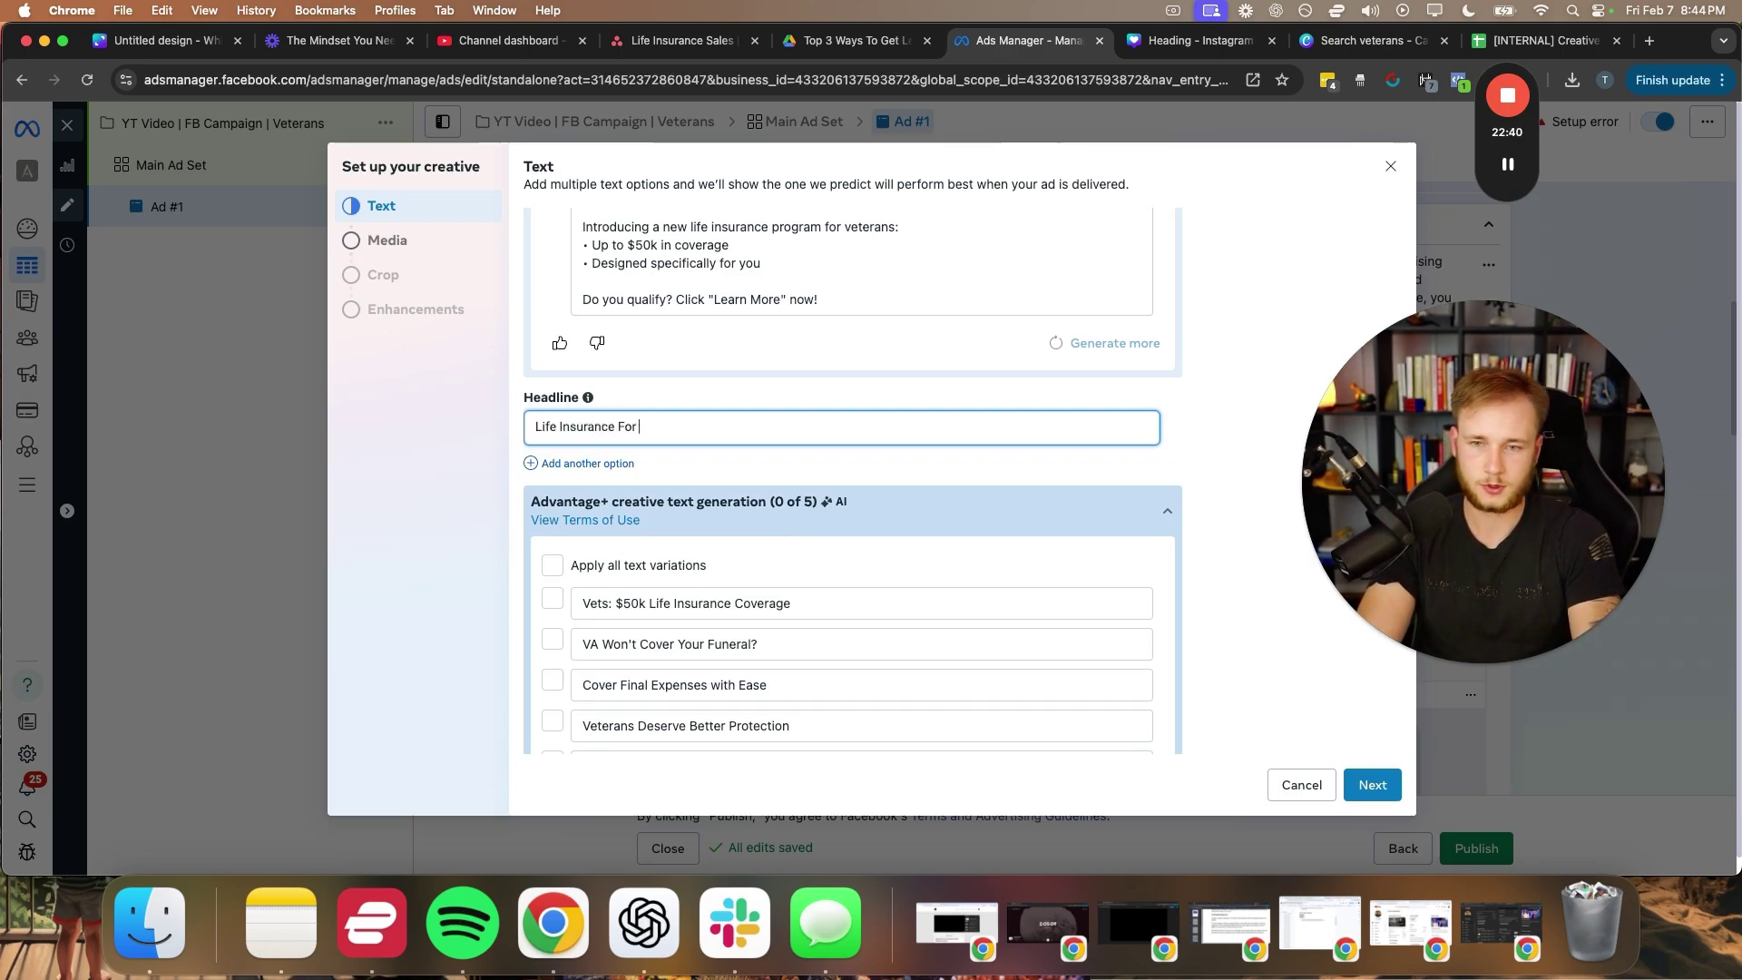
text(eterans)
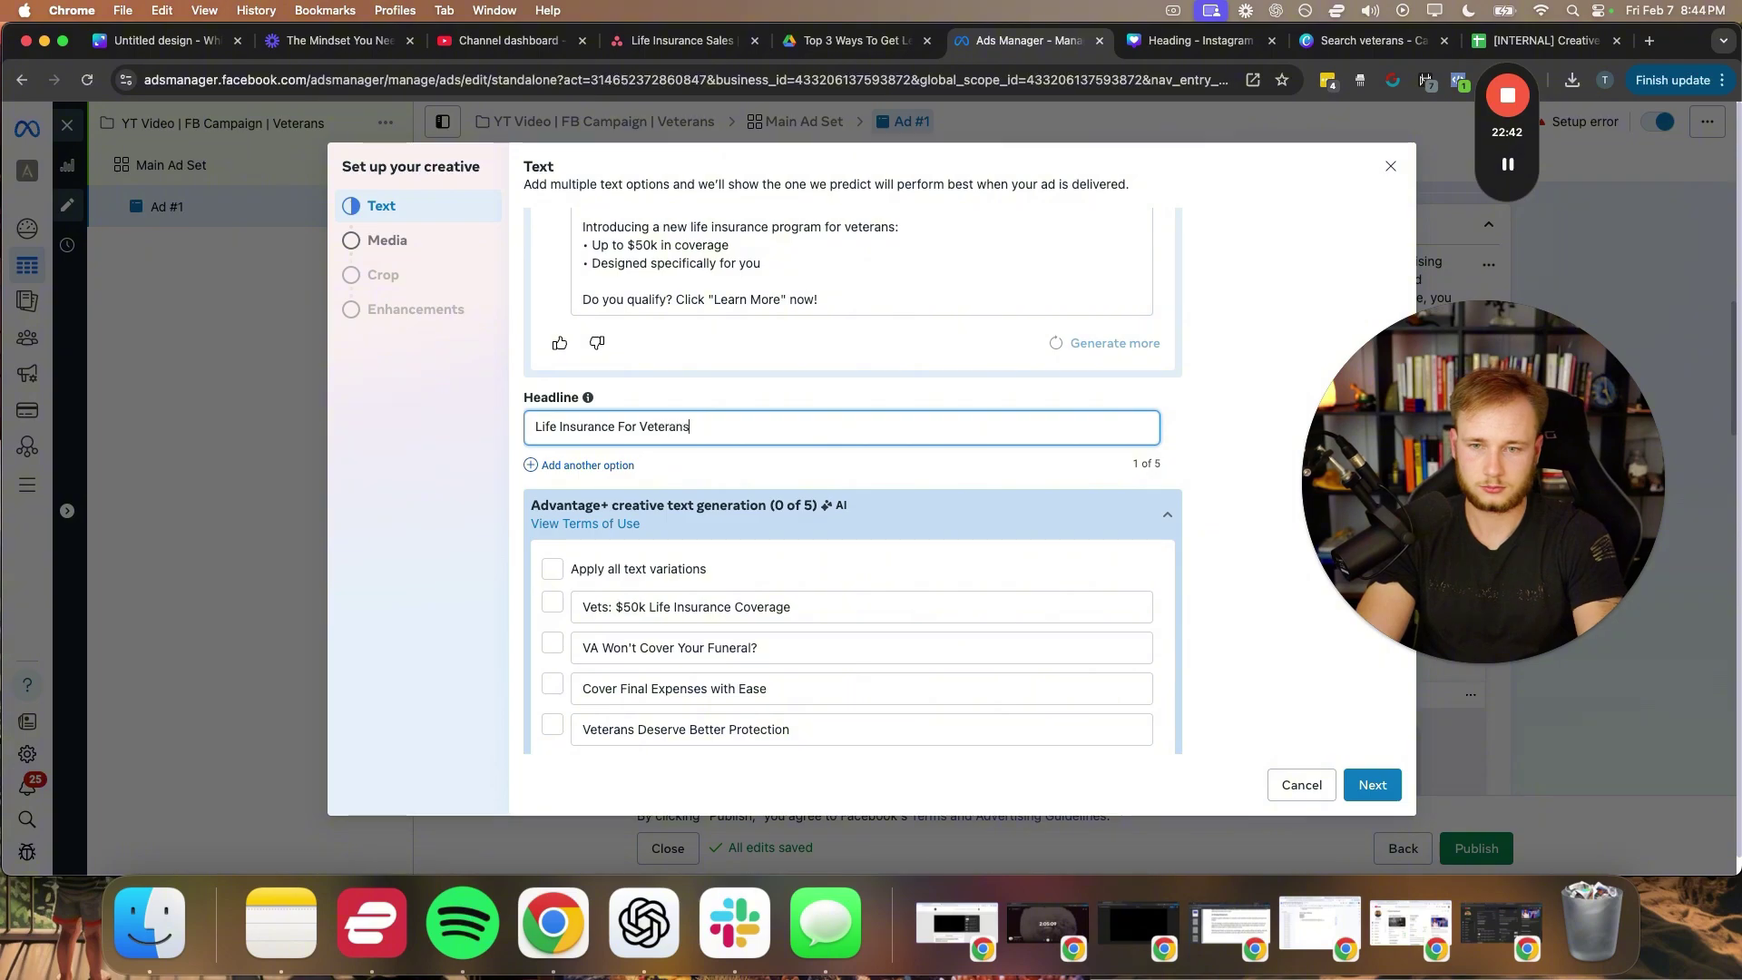
click(588, 464)
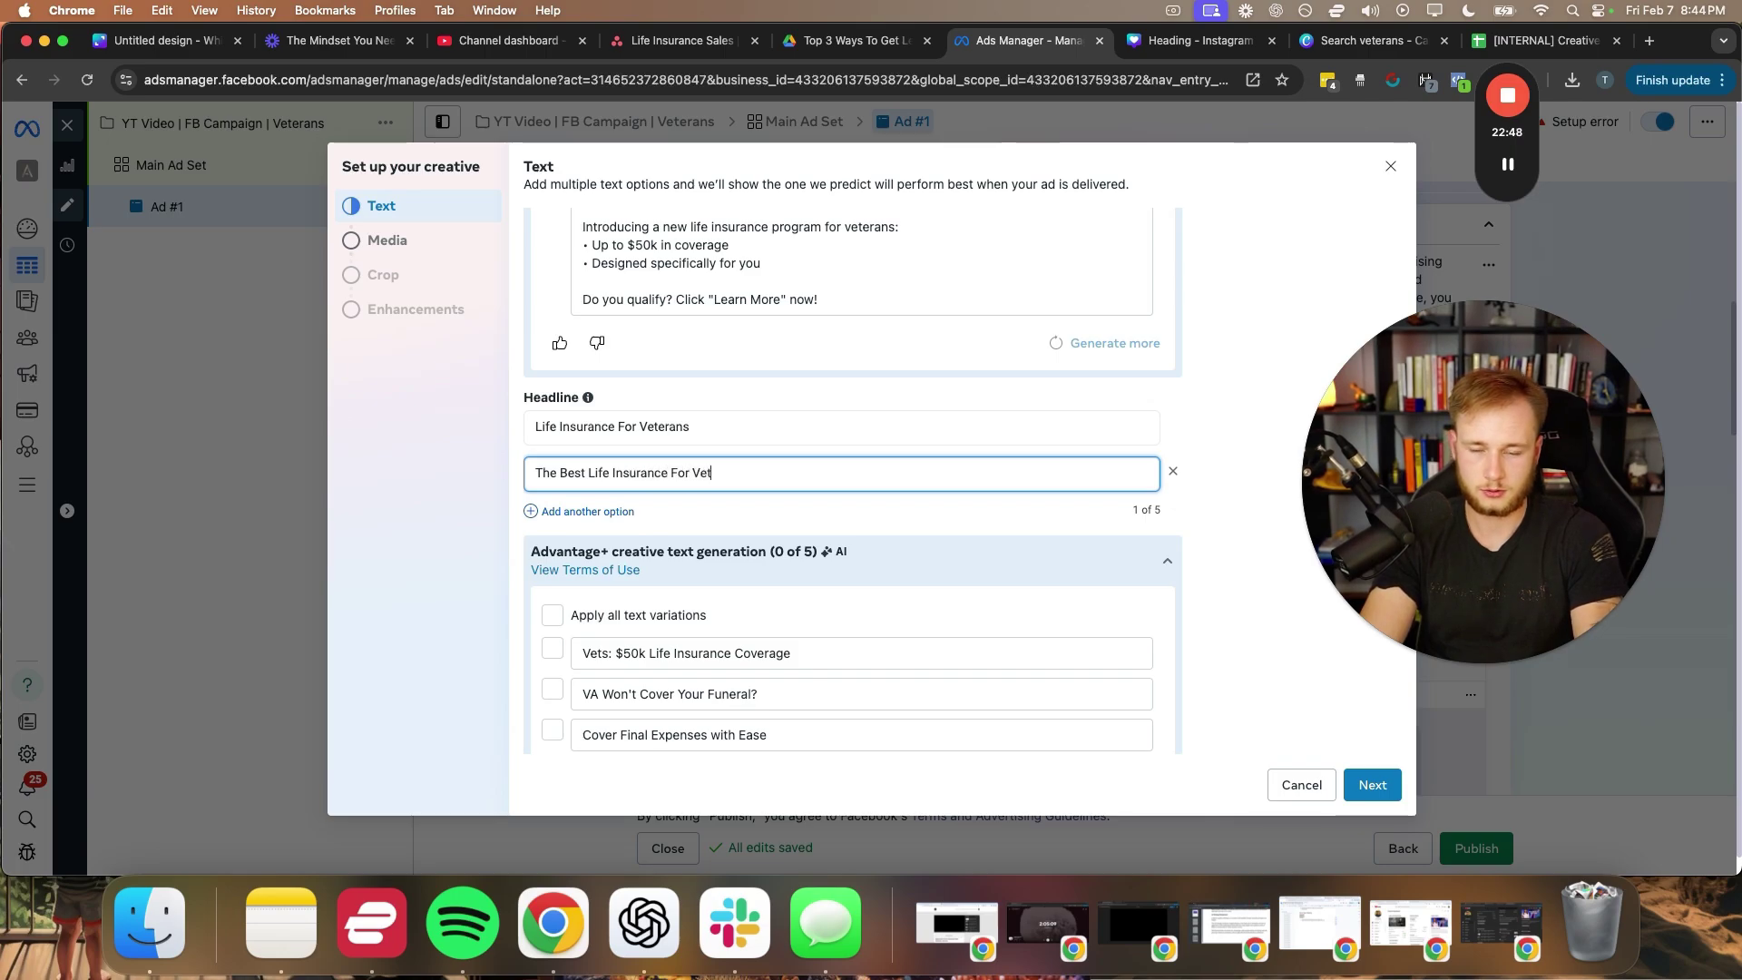
click(598, 511)
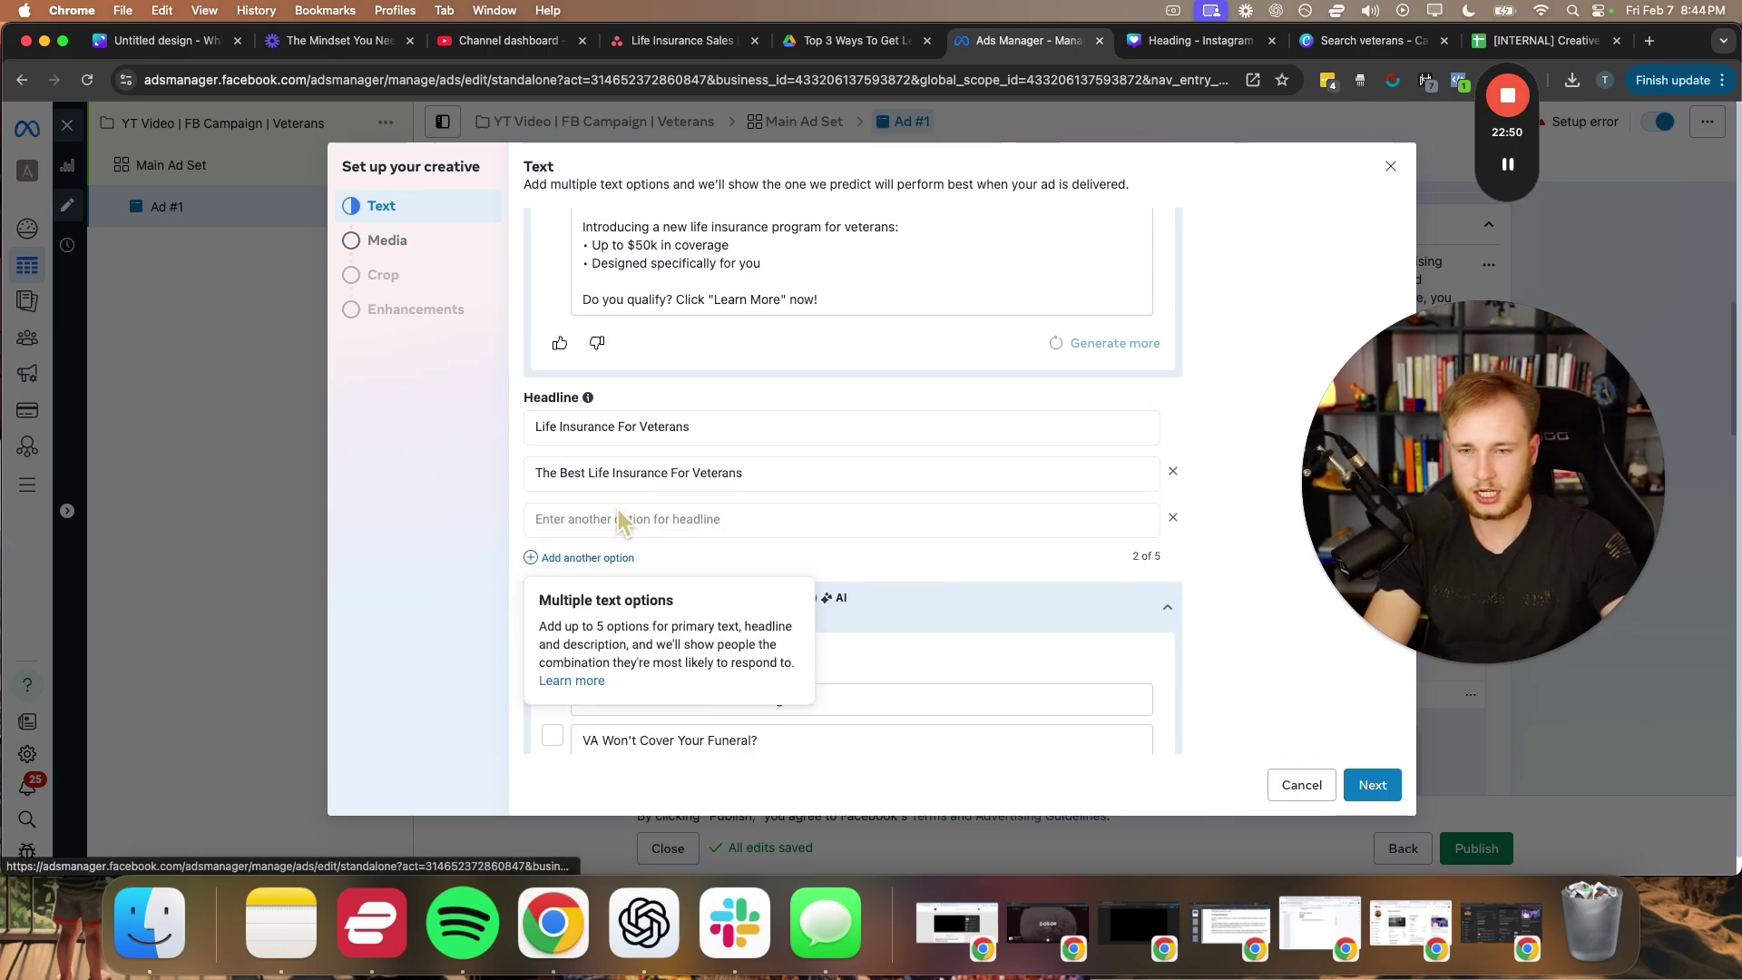
click(617, 514)
text(Ve)
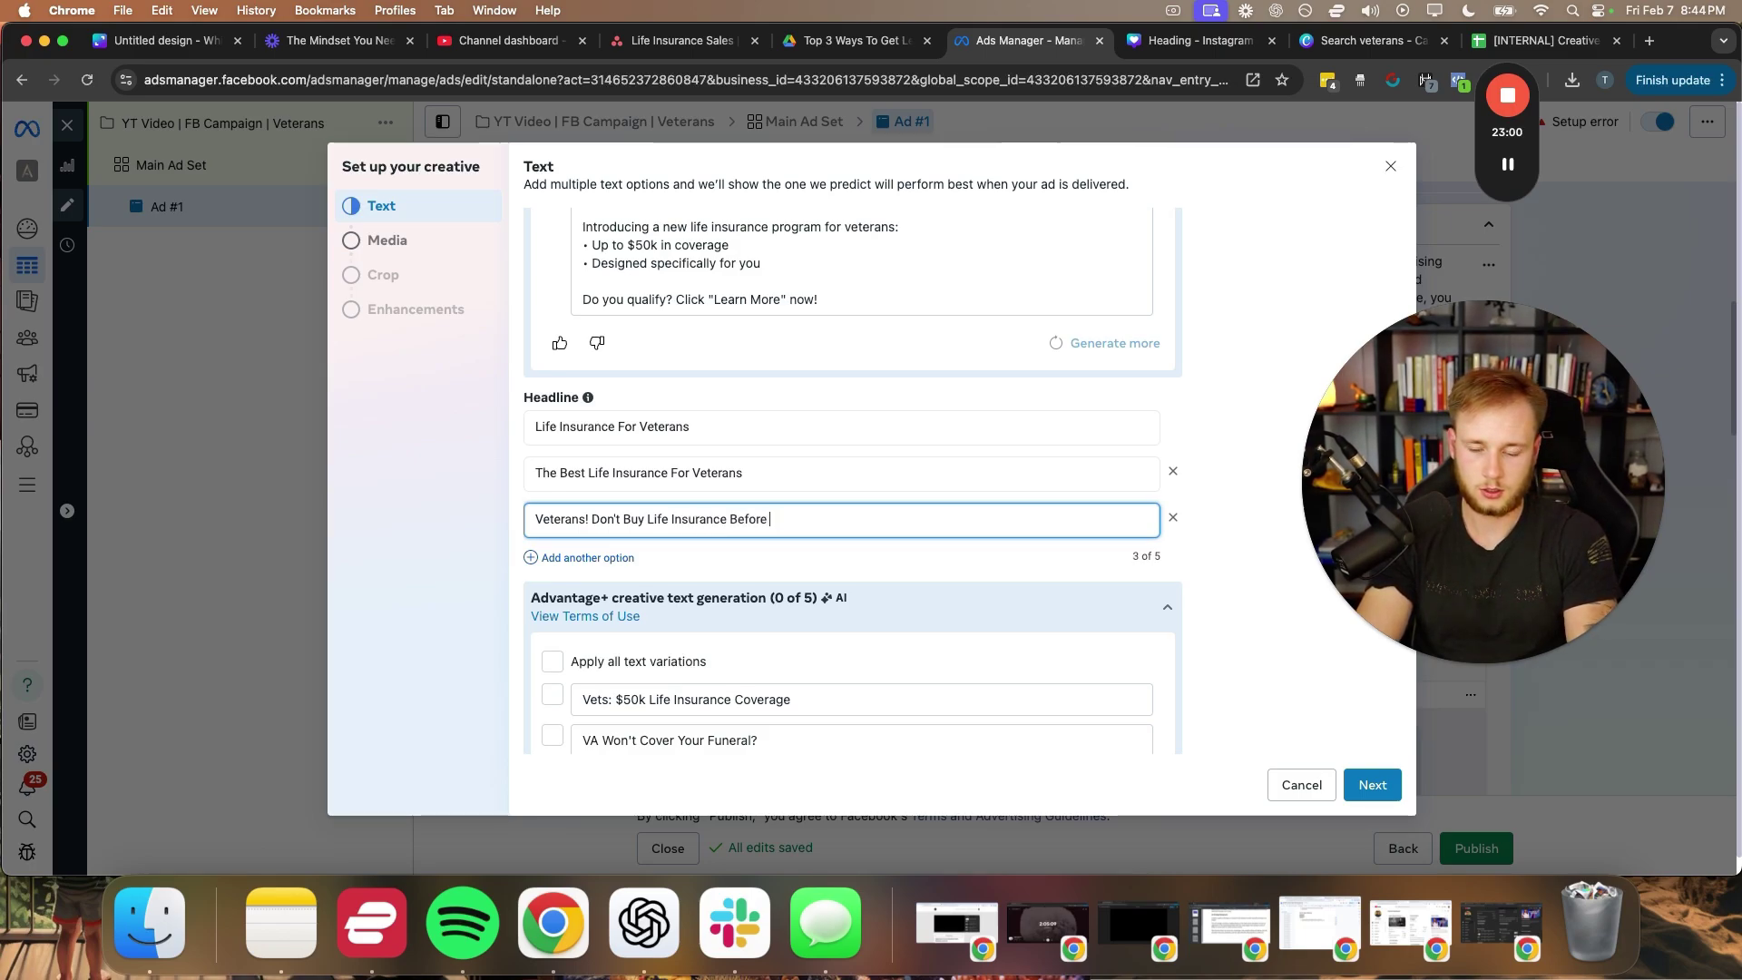
key(BackSpace)
key(BackSpace)
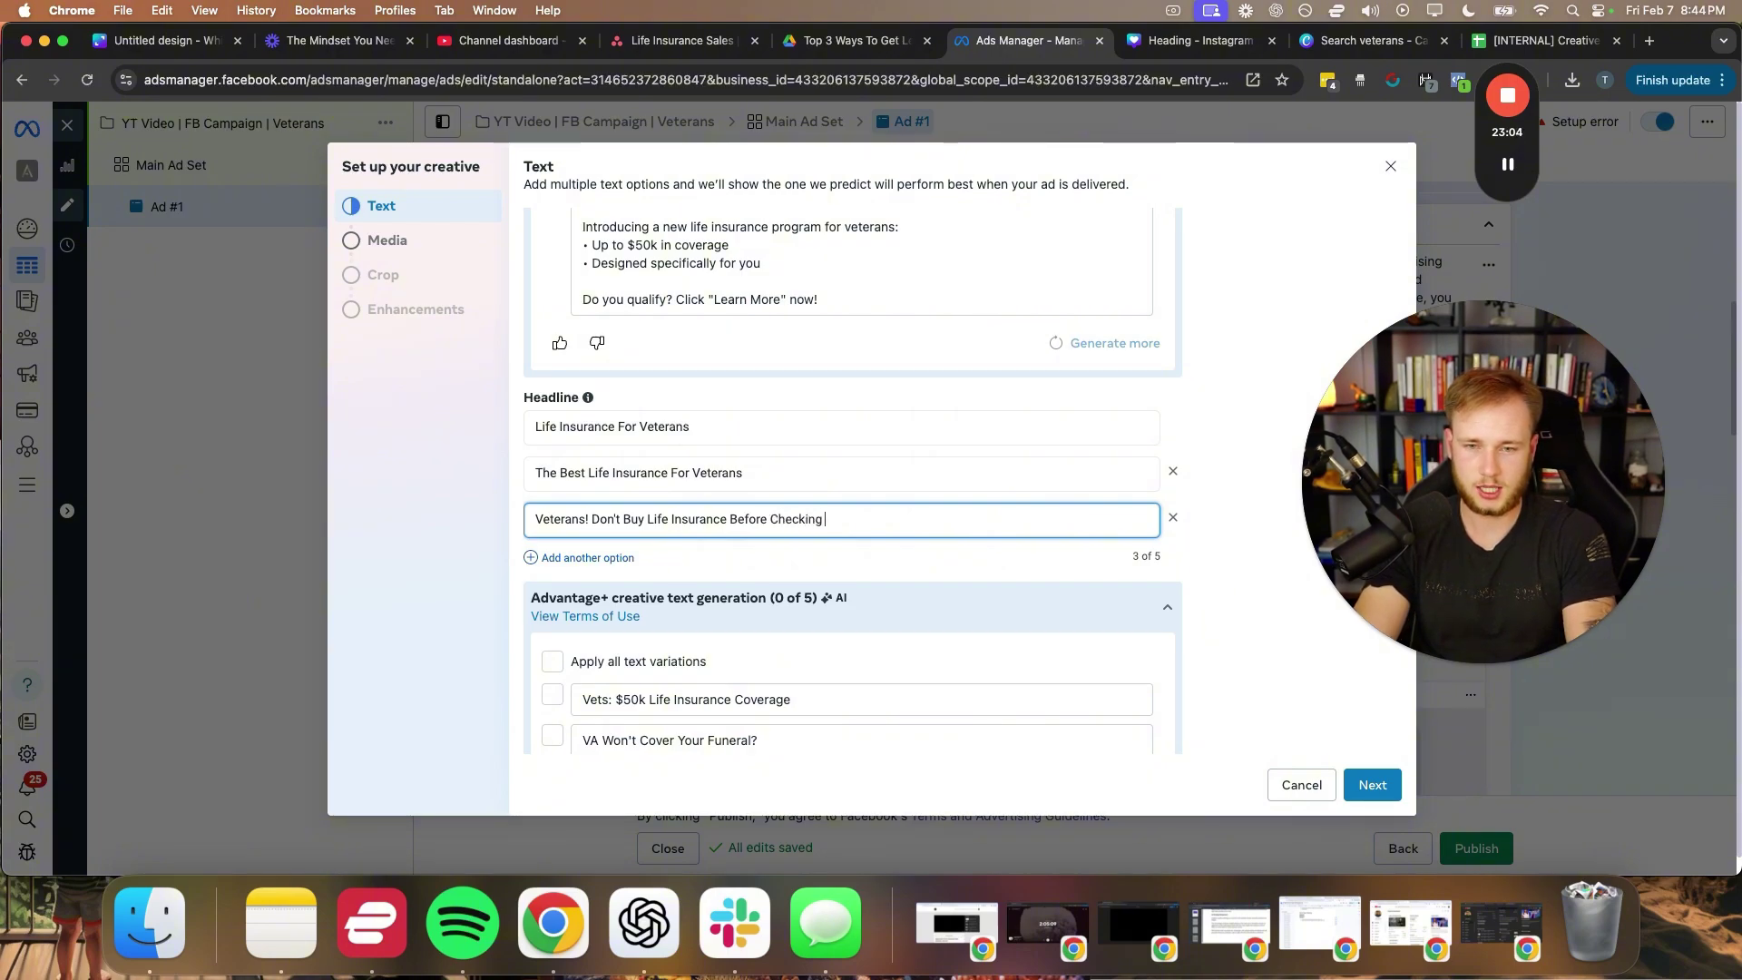
scroll(690, 522, down, 5)
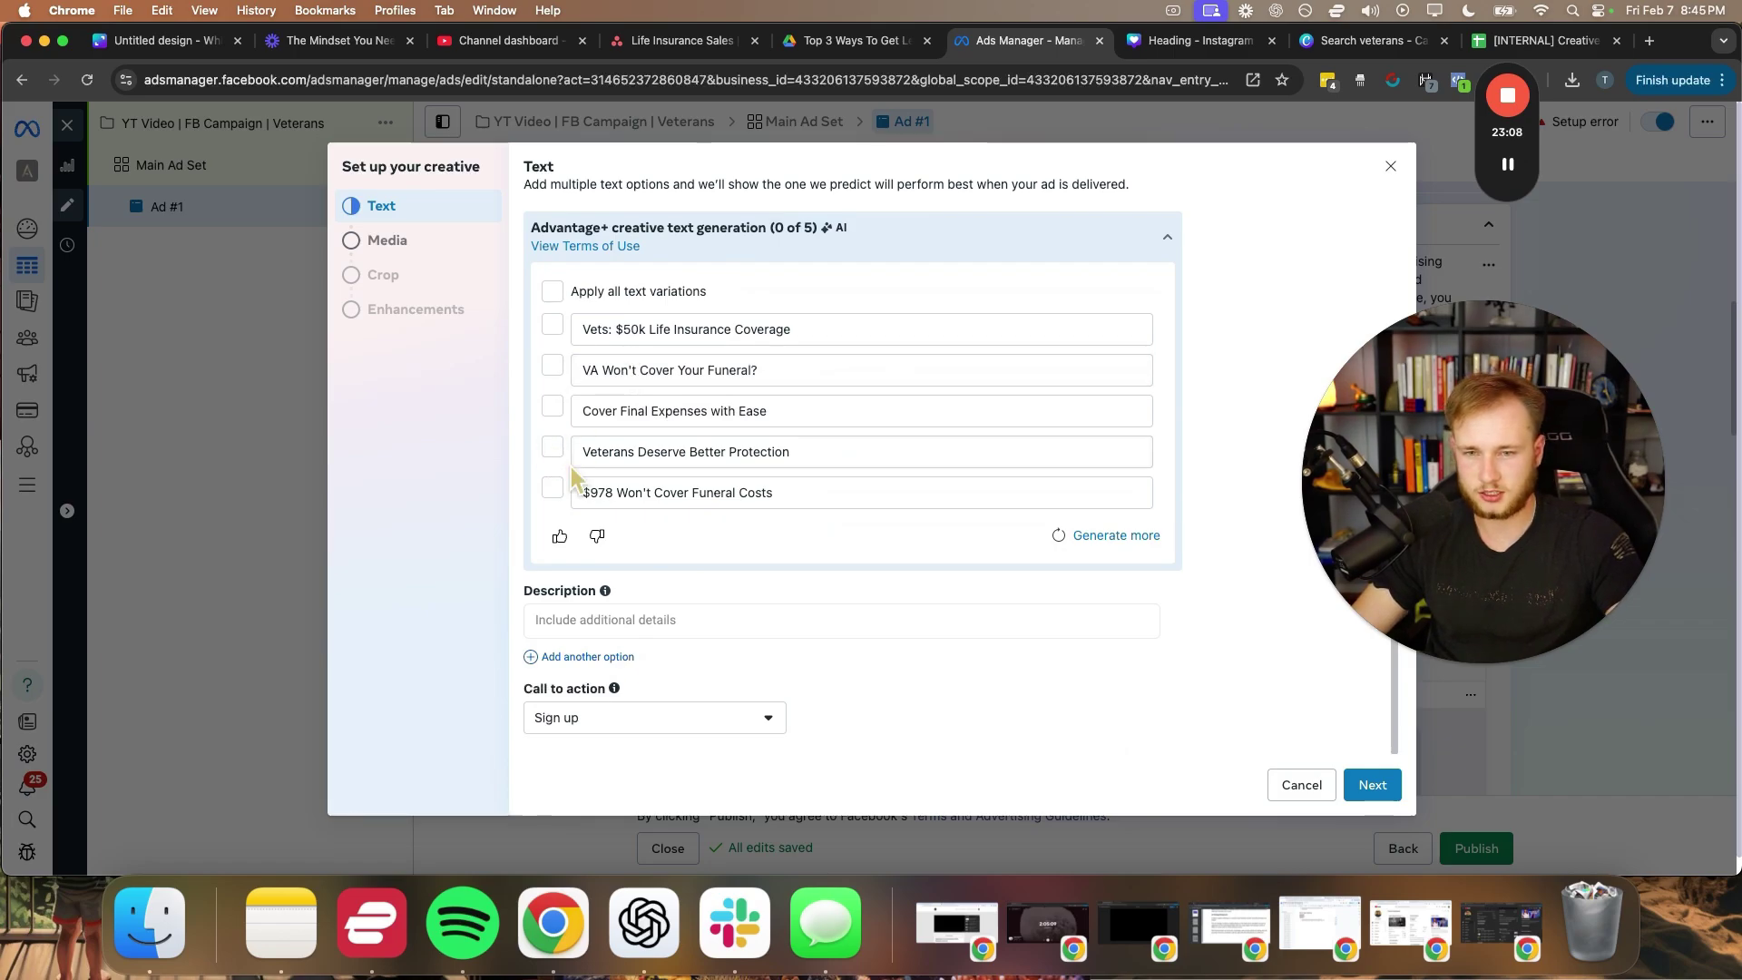
scroll(555, 492, up, 5)
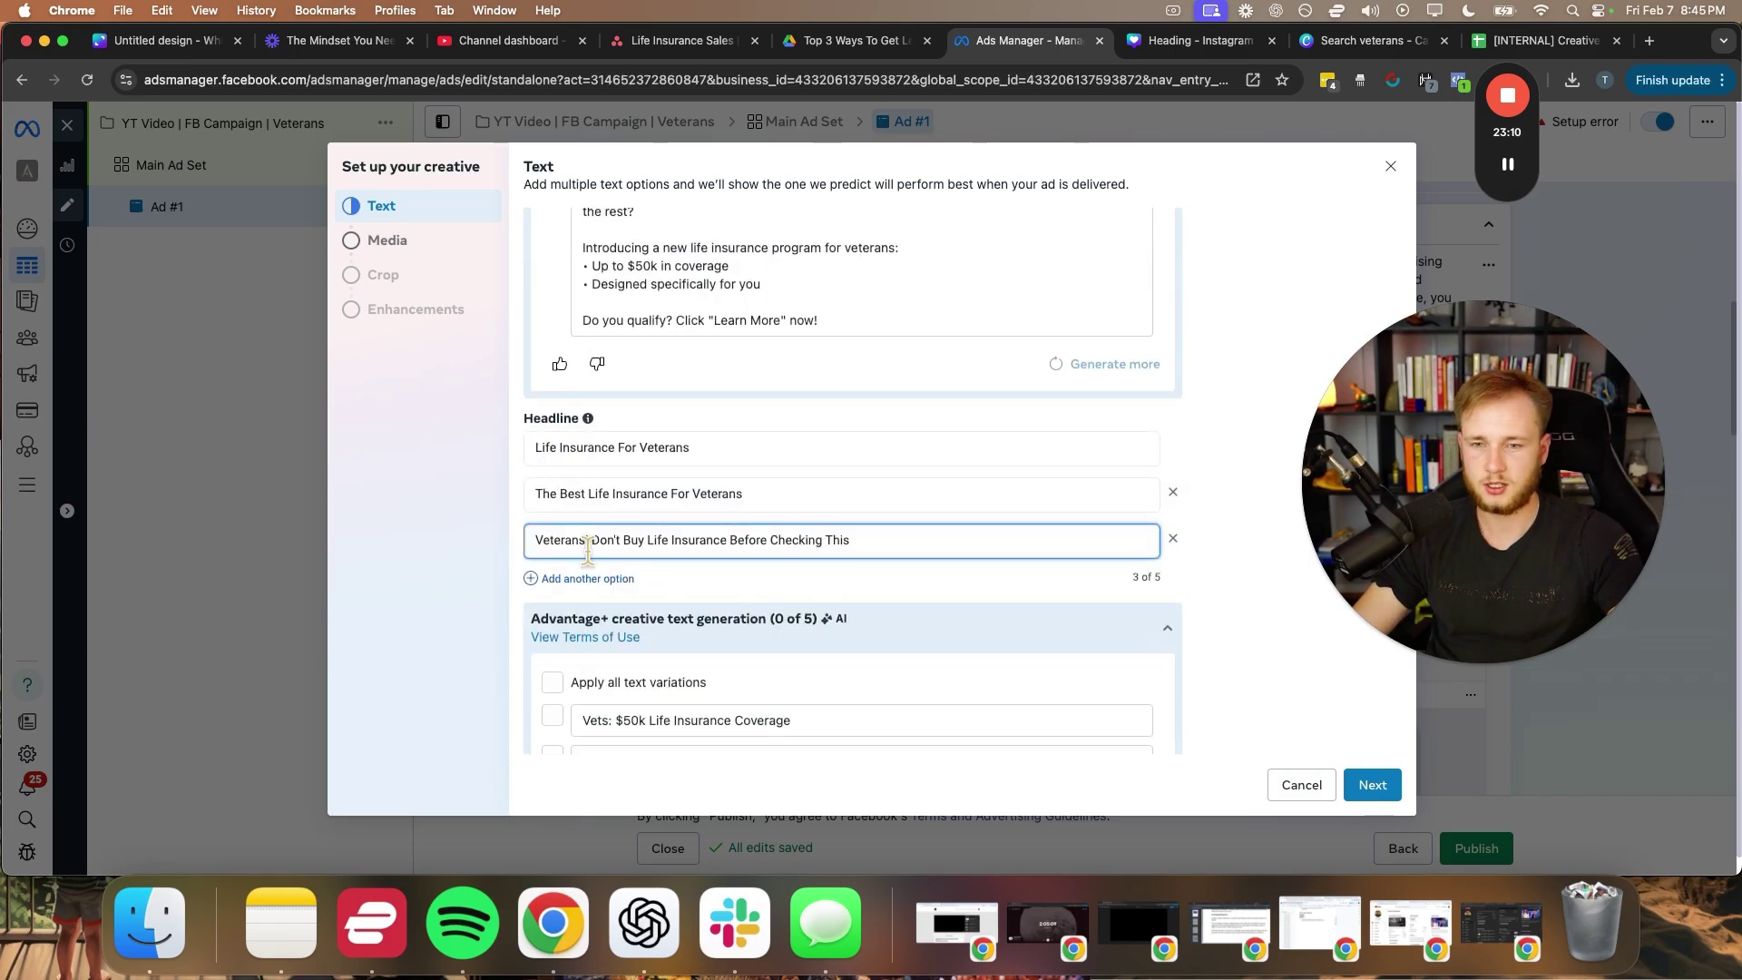
click(561, 580)
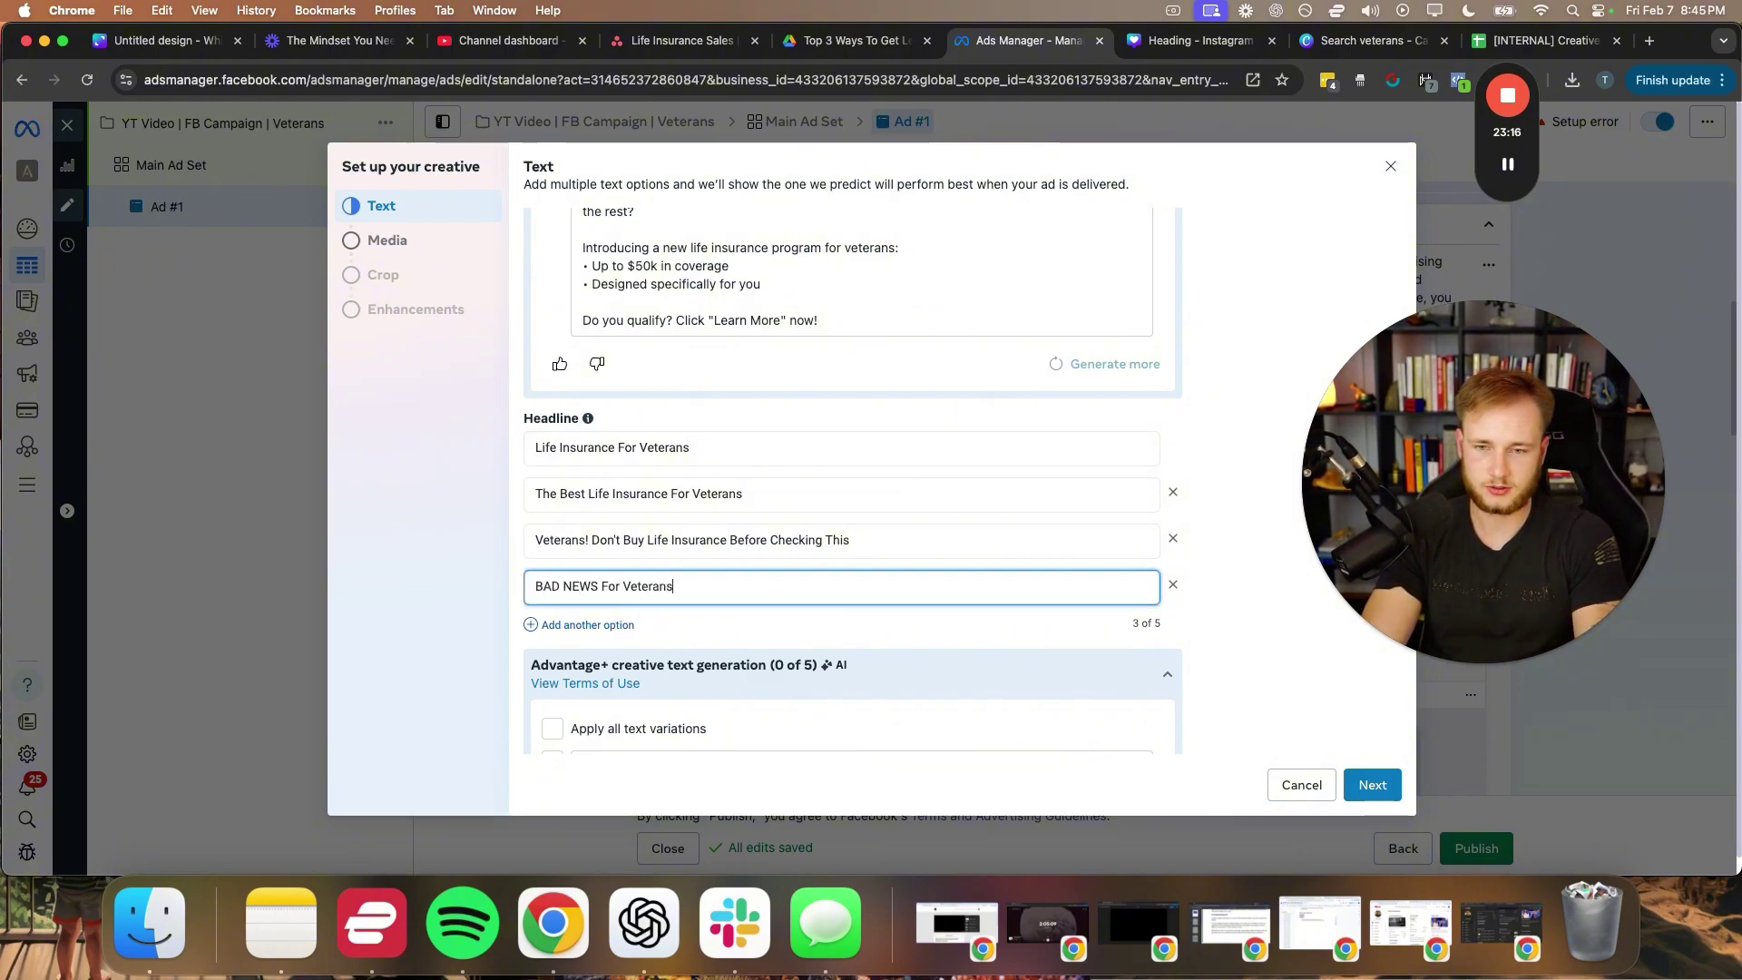
click(1213, 546)
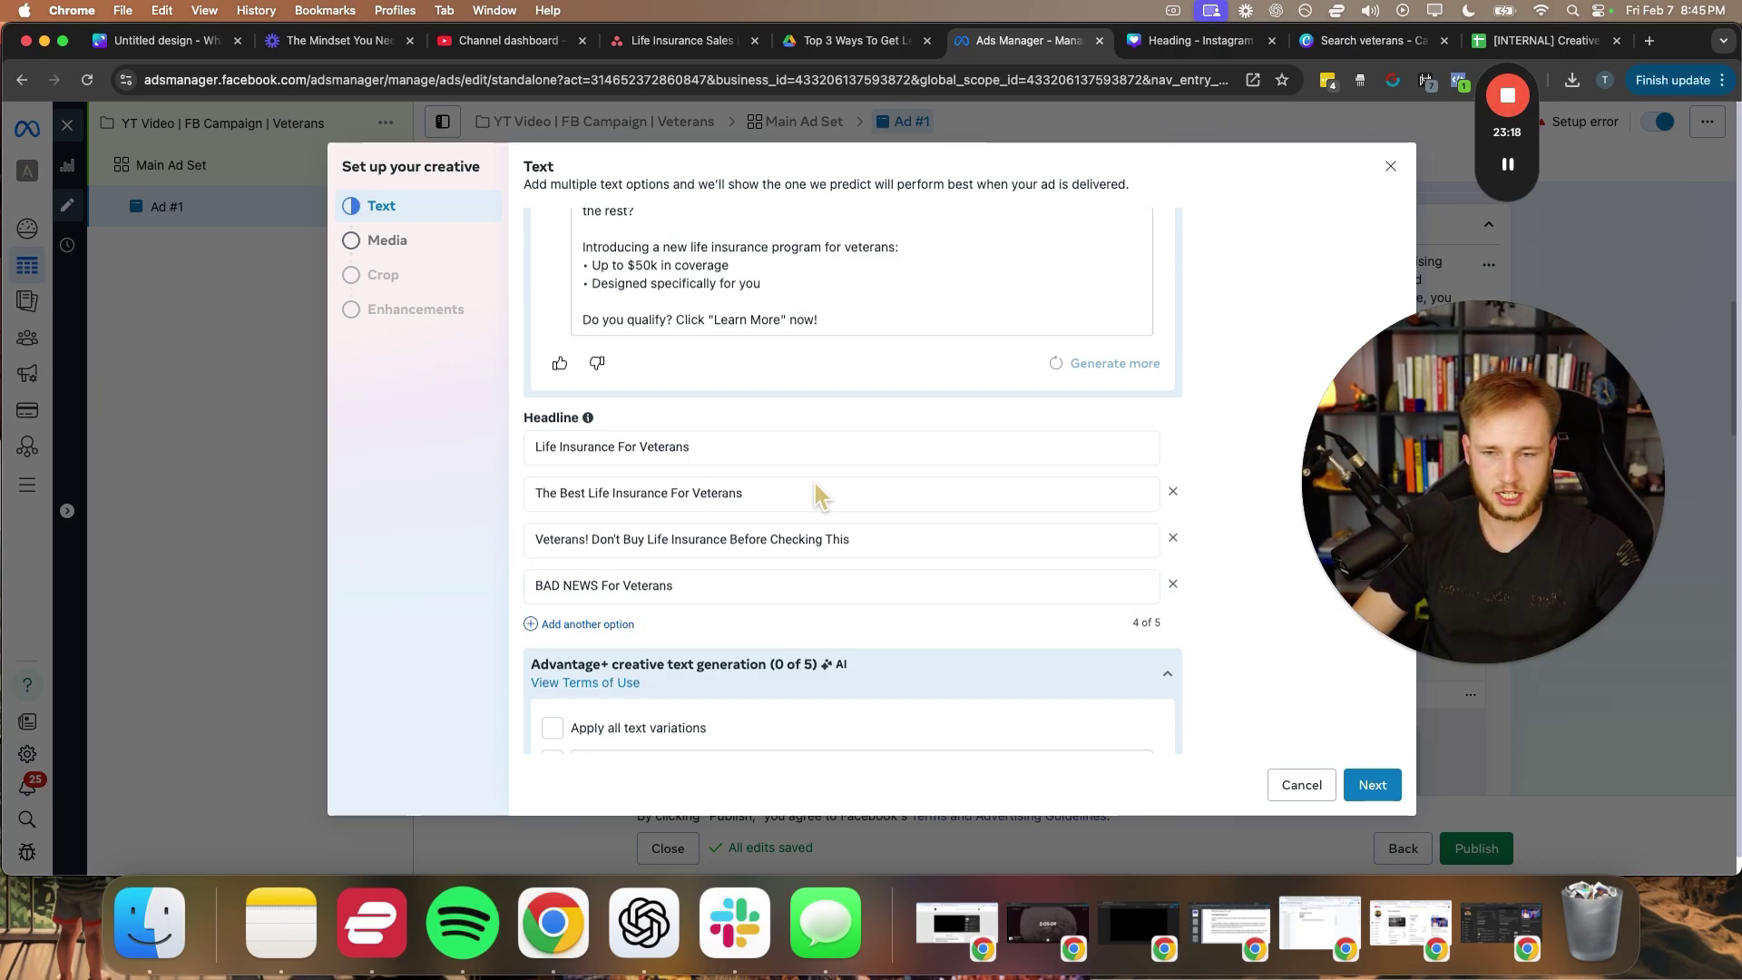
- Set the call to action to Learn more
scroll(811, 490, down, 3)
scroll(790, 479, down, 2)
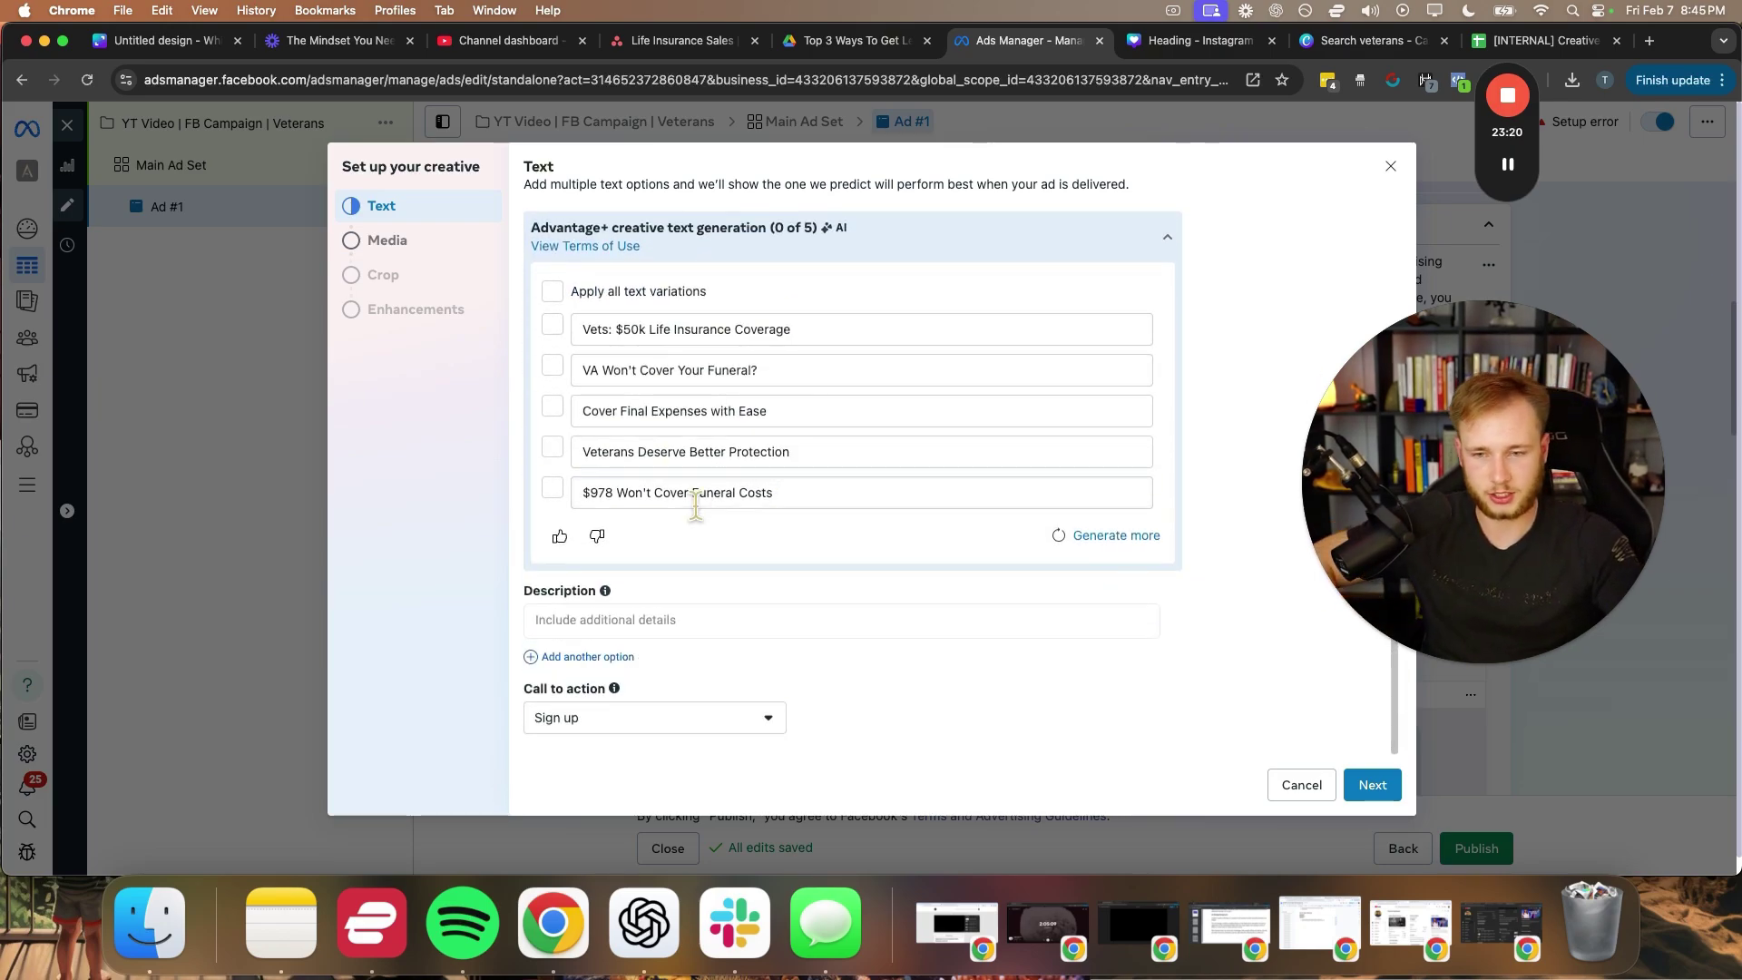
click(717, 731)
click(552, 647)
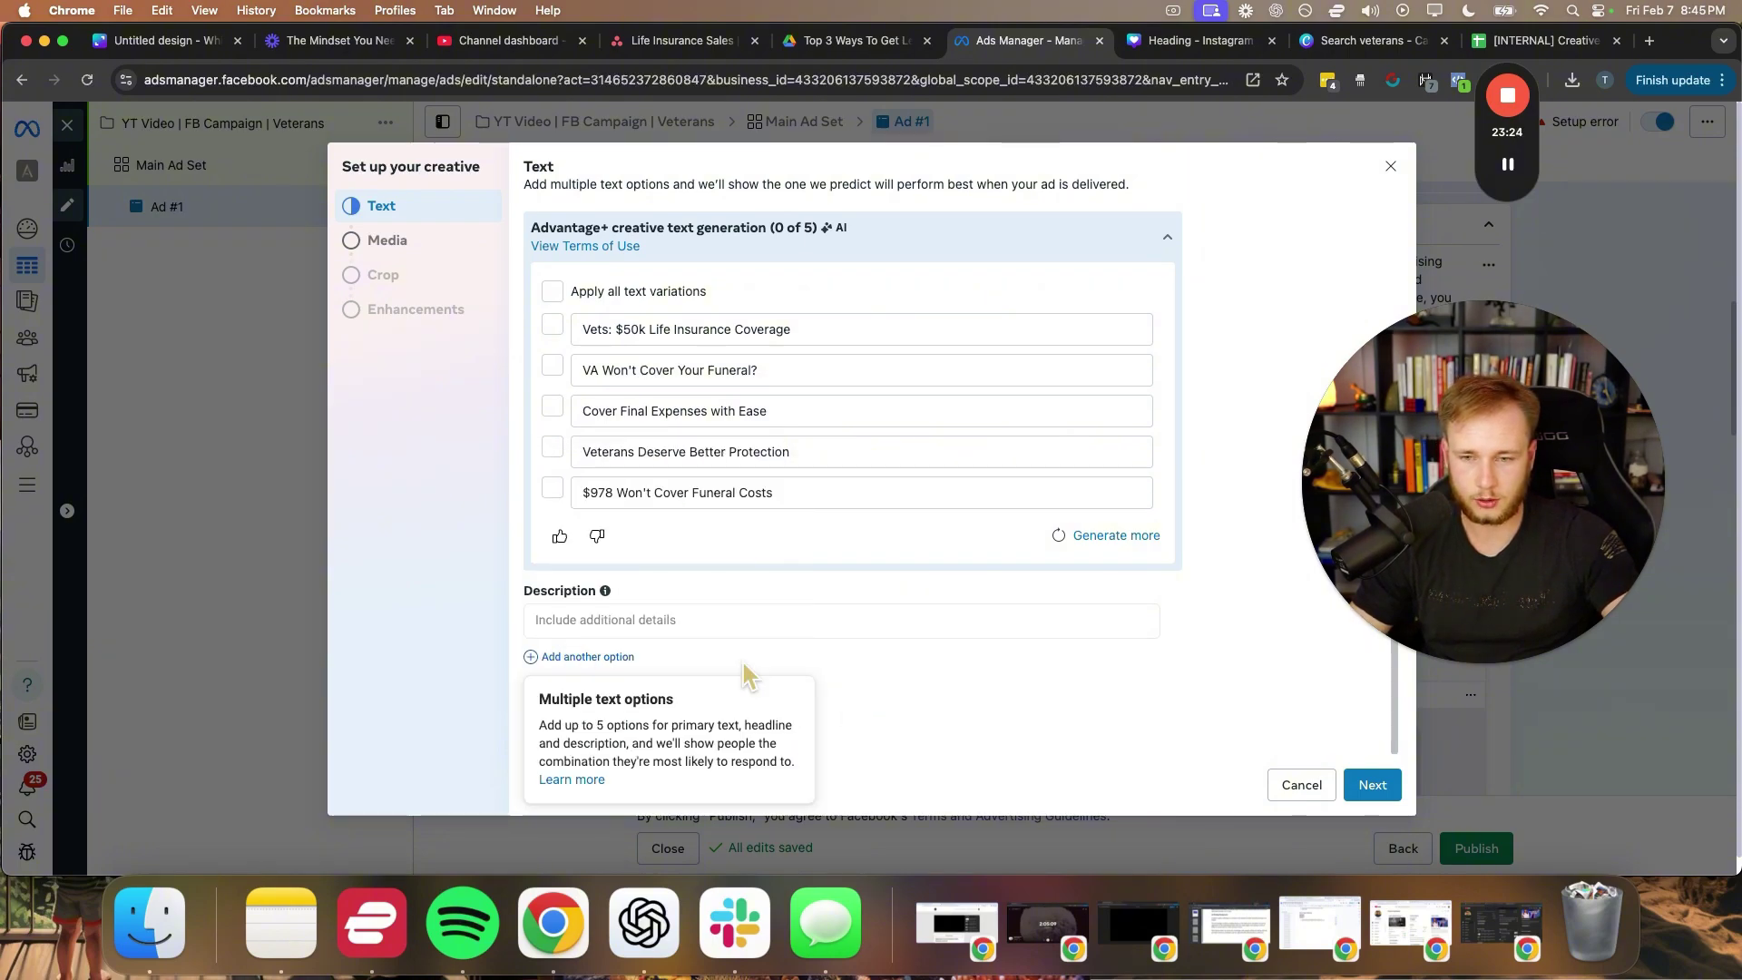
- Move on to media and use the Canva veterans funeral-cost design as the image
click(1368, 782)
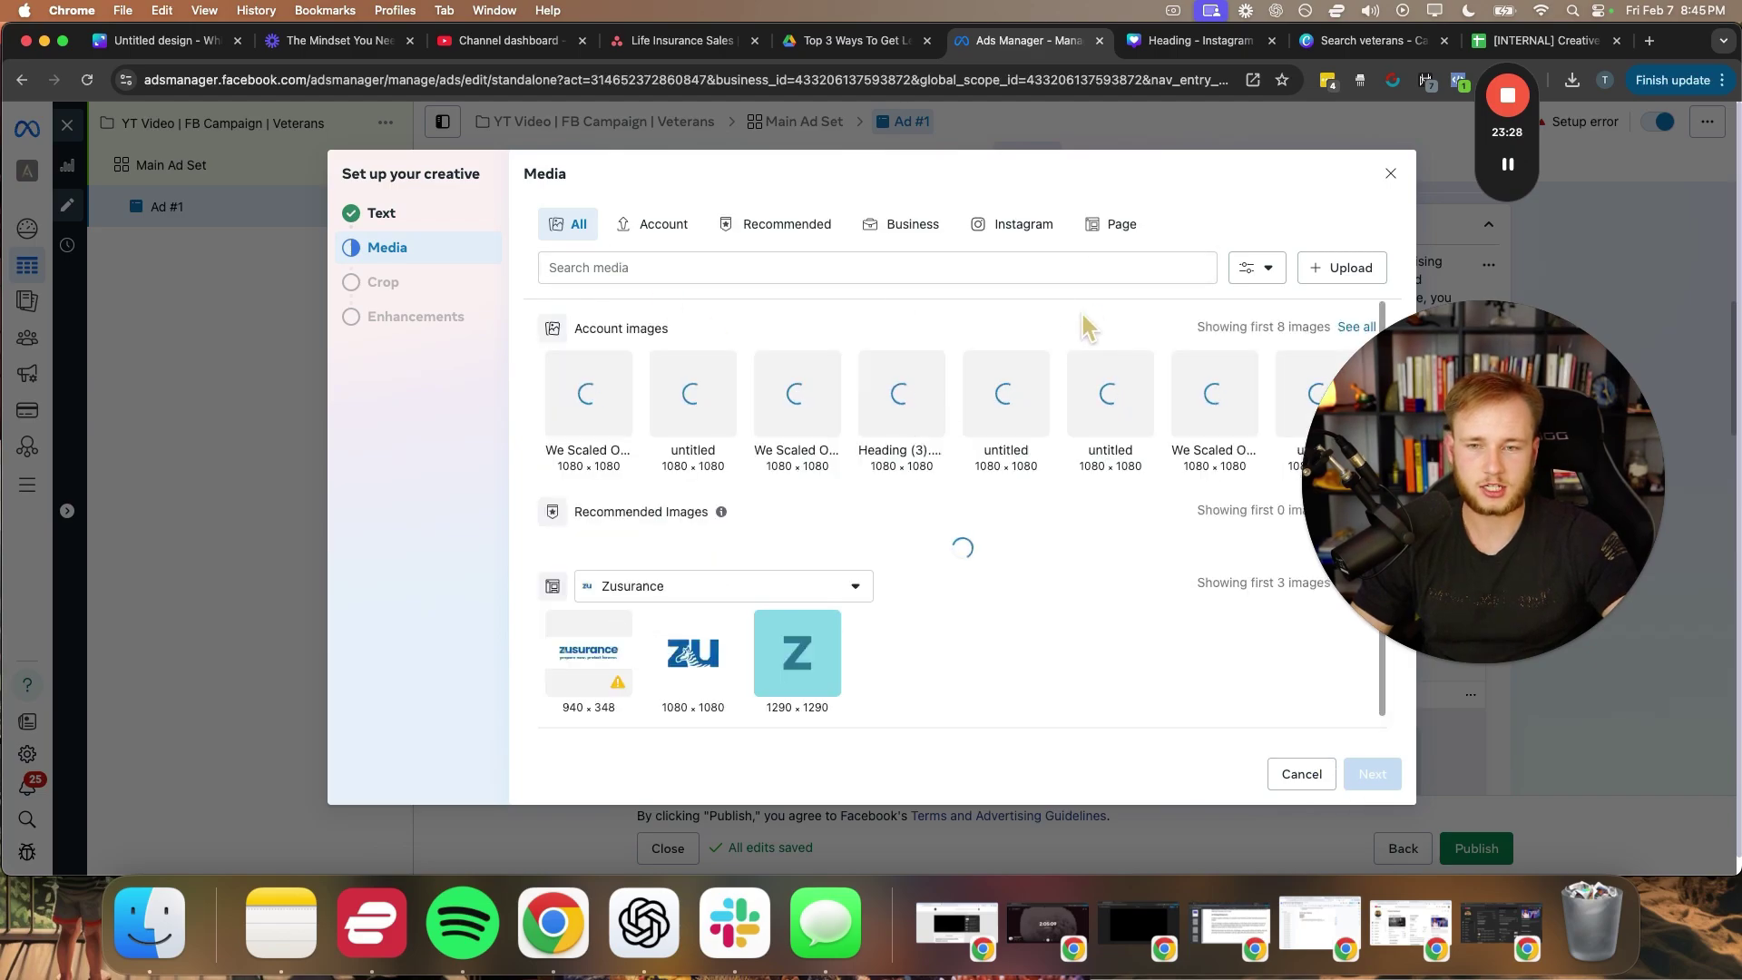
drag(1404, 458, 1460, 526)
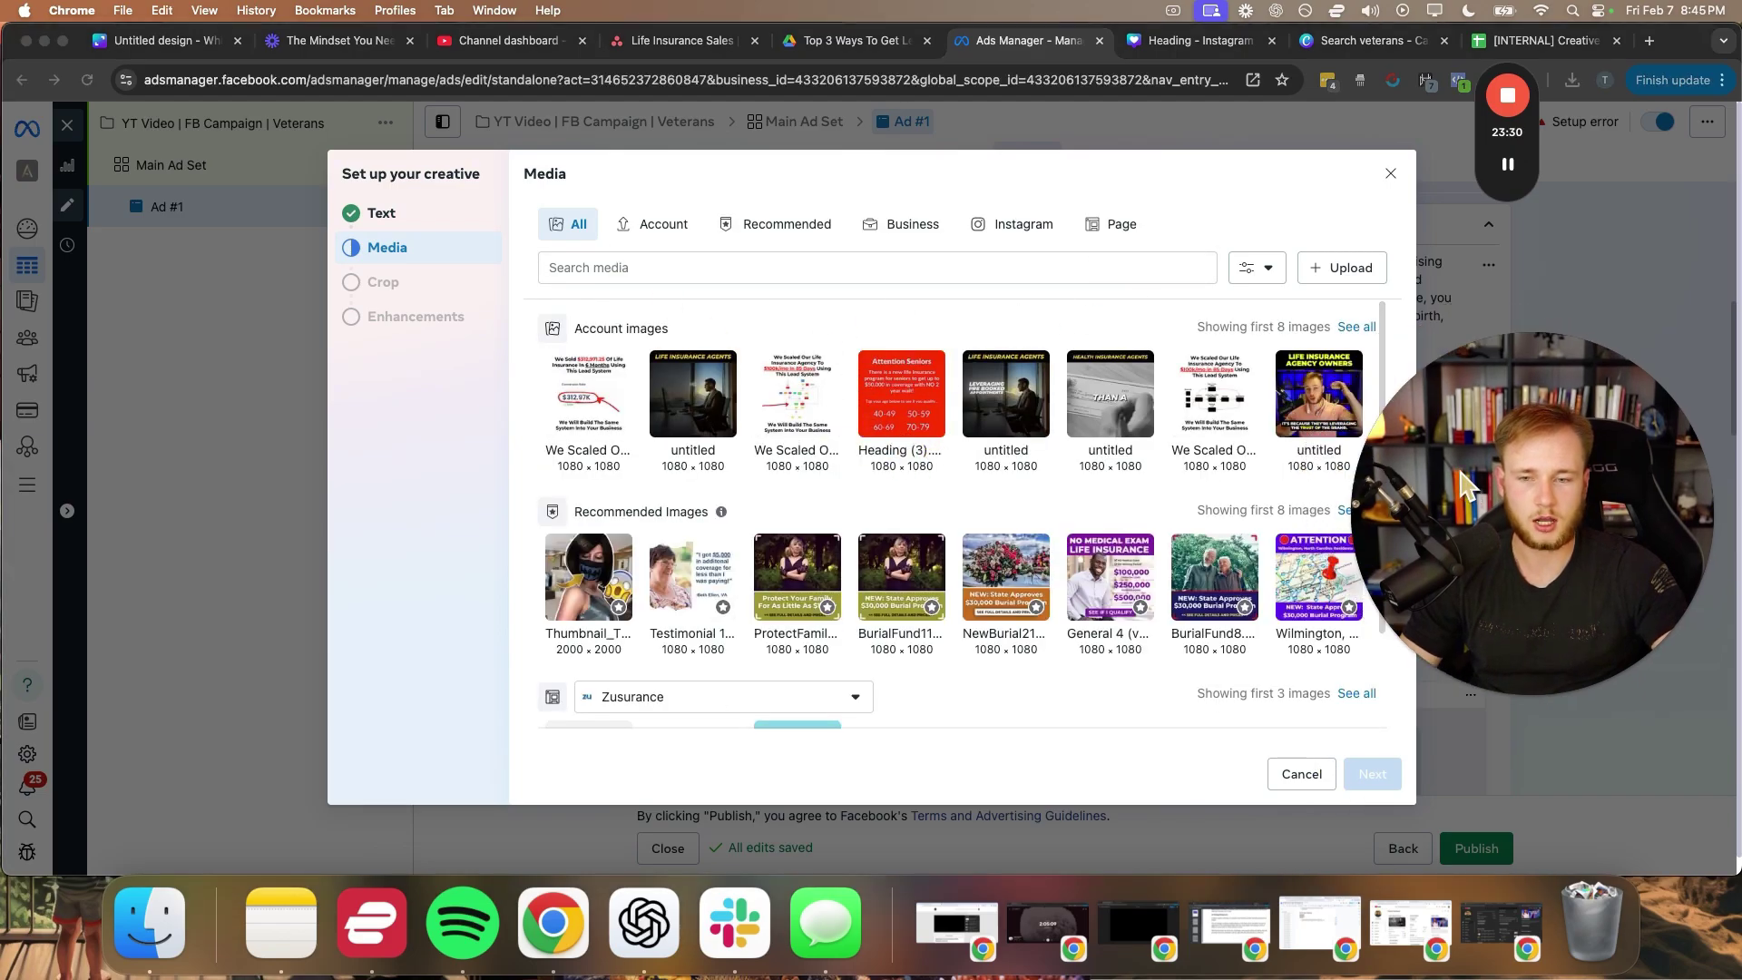
click(1383, 42)
click(1179, 42)
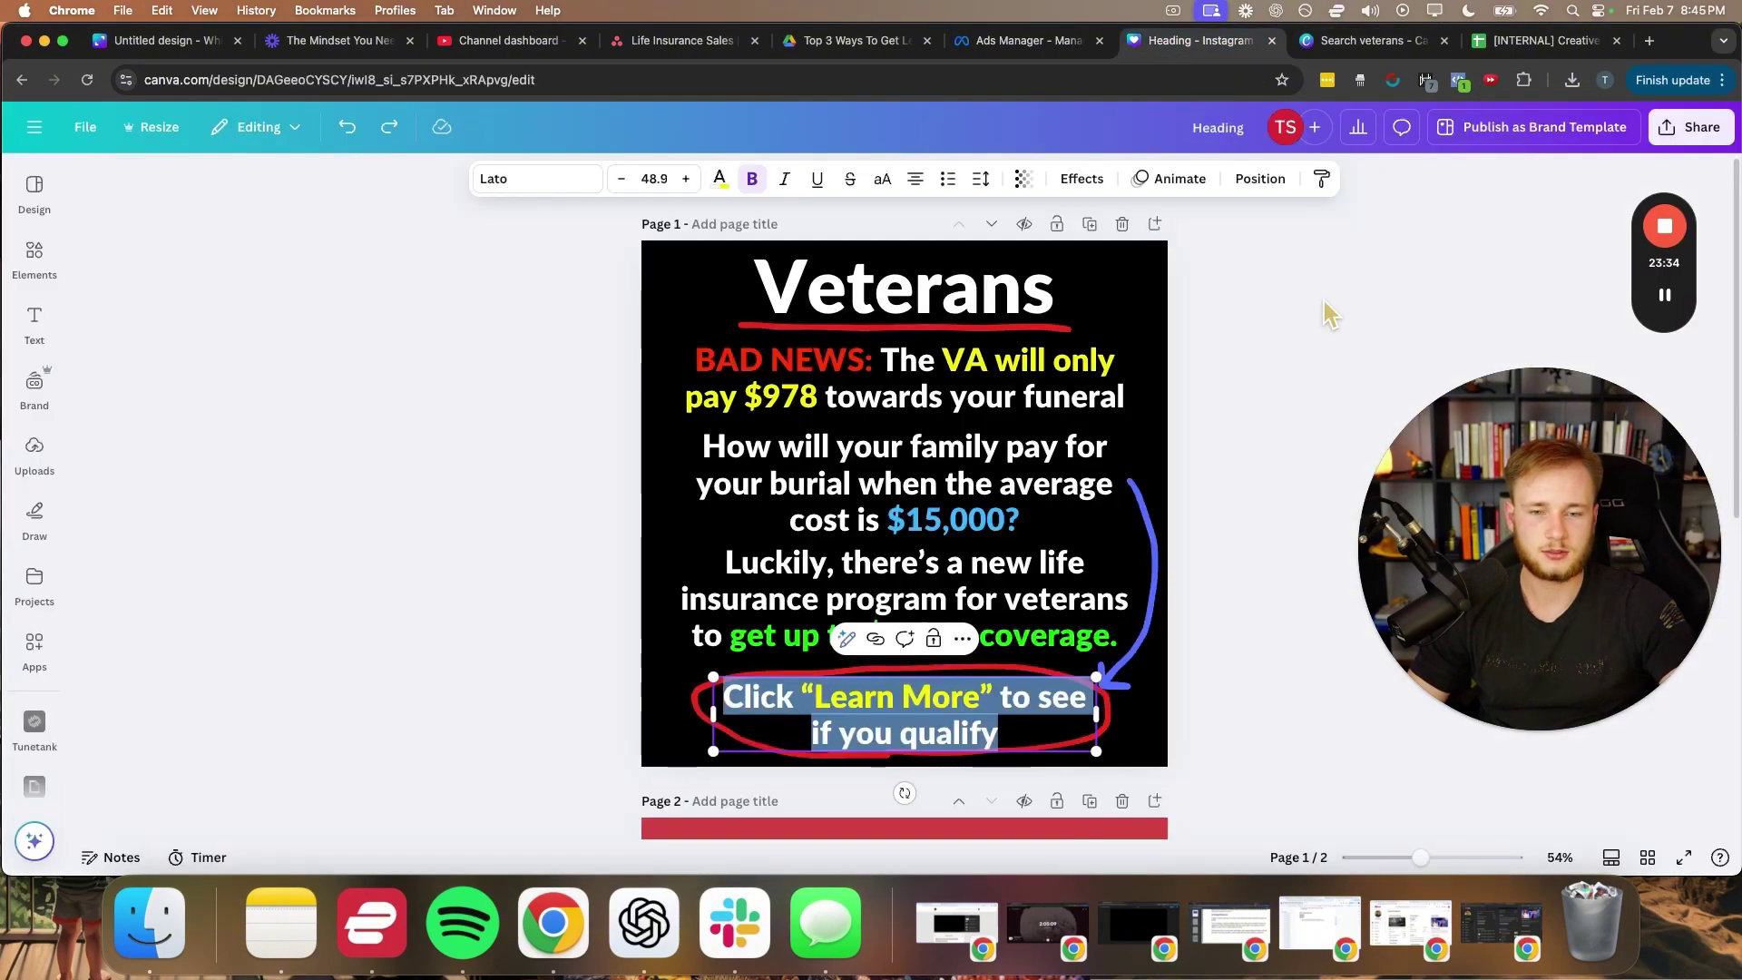
click(1323, 302)
click(1690, 127)
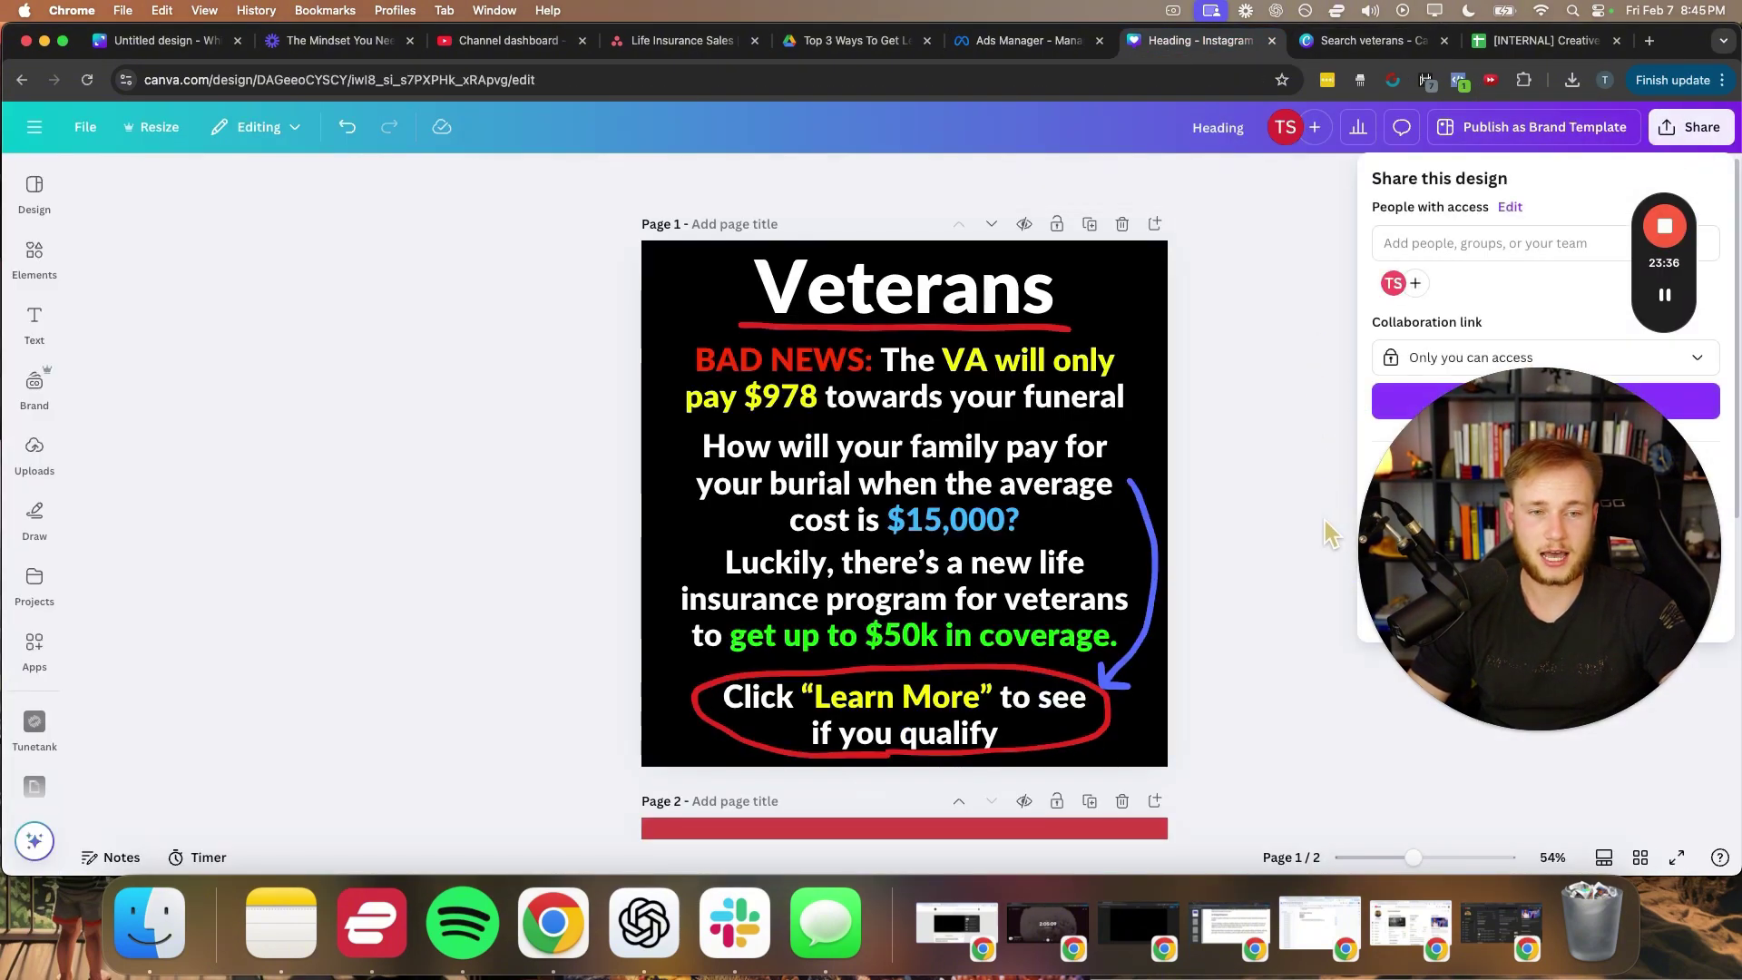
drag(1452, 544, 400, 515)
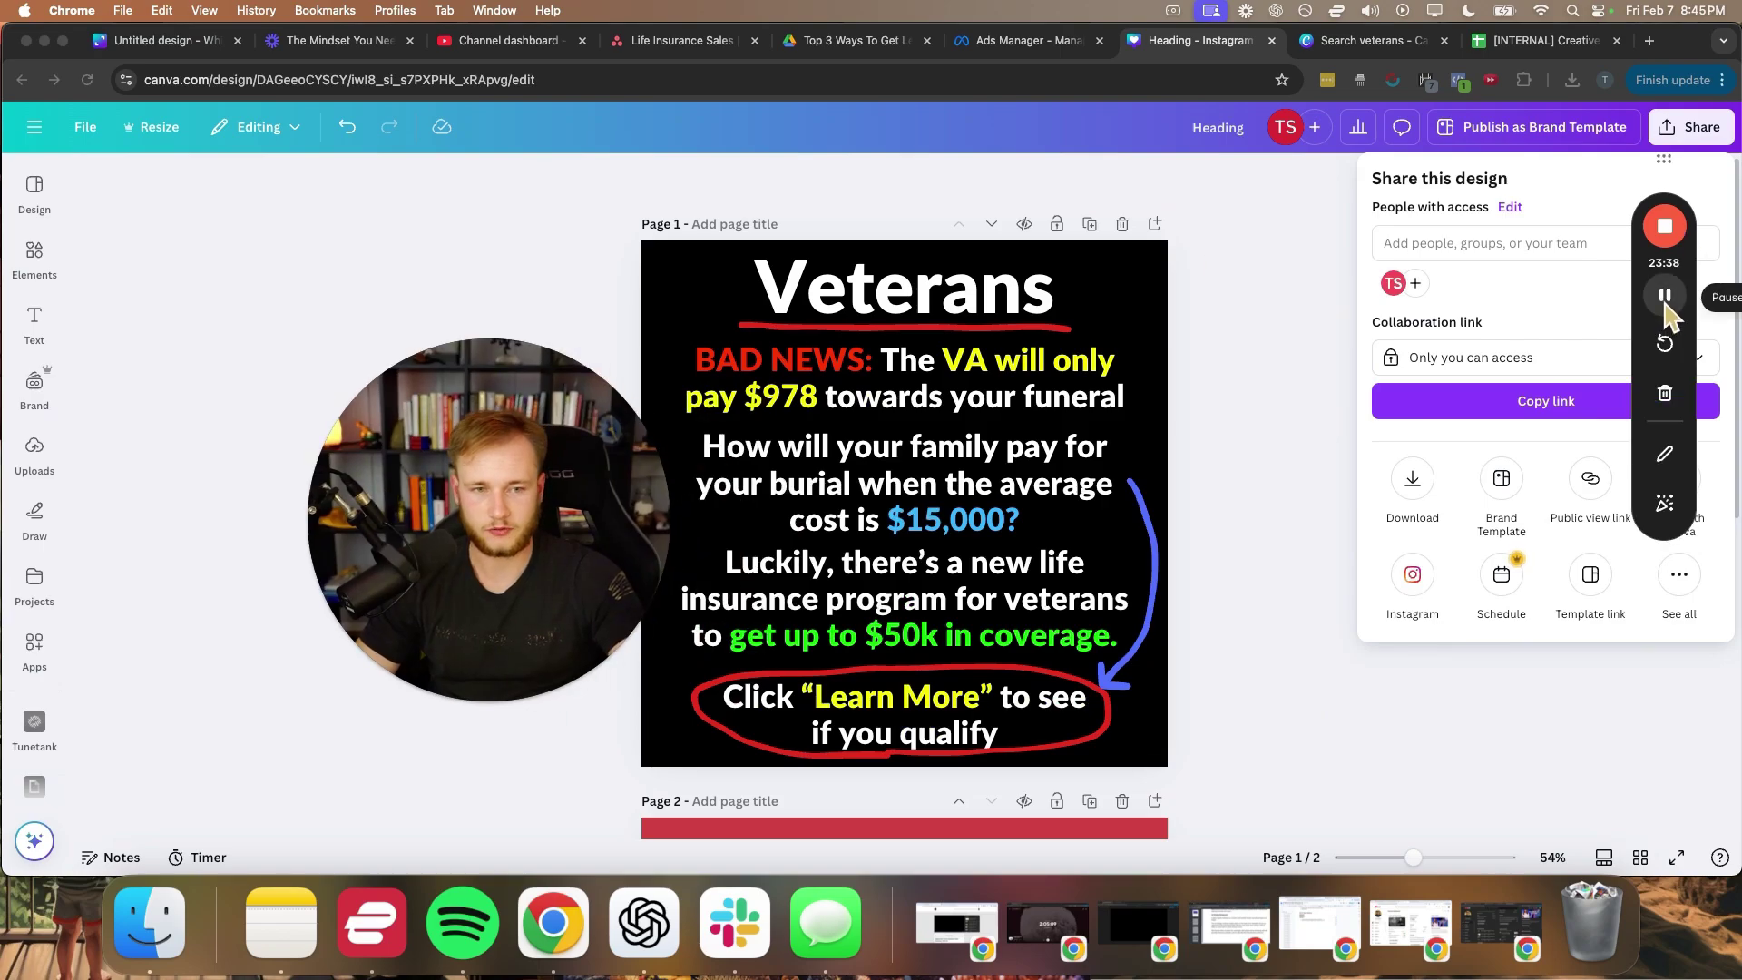
click(1663, 296)
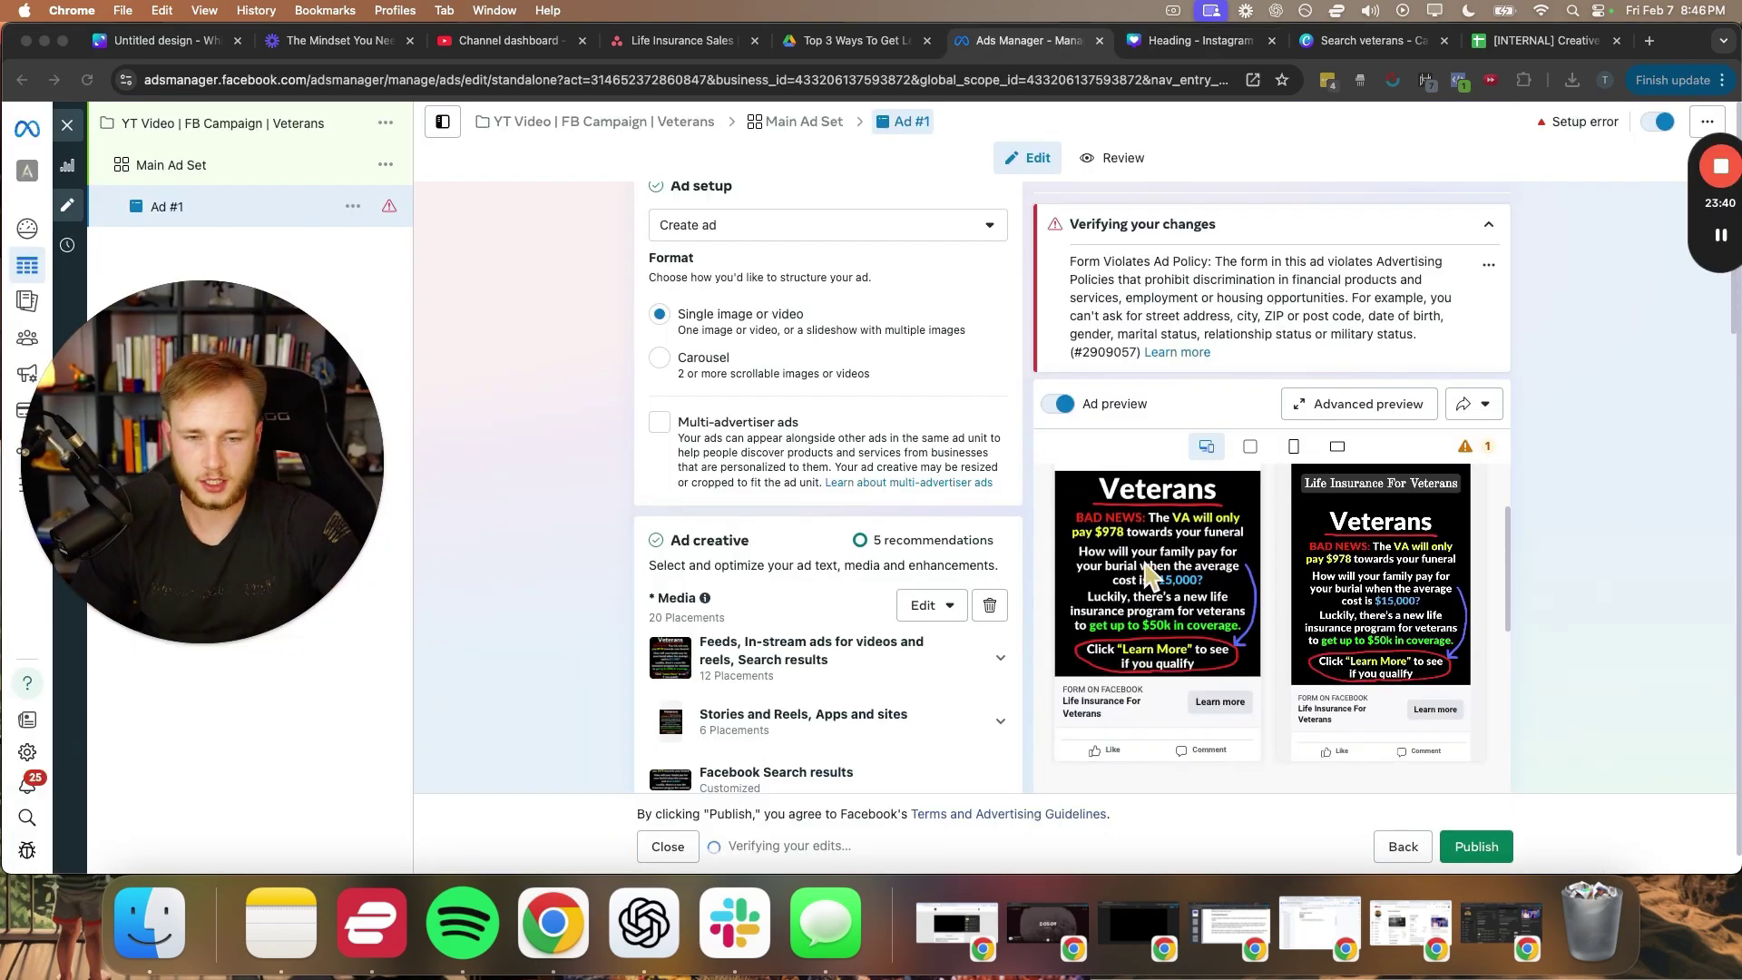
- Expand the full primary text in the ad preview
scroll(1010, 406, down, 1)
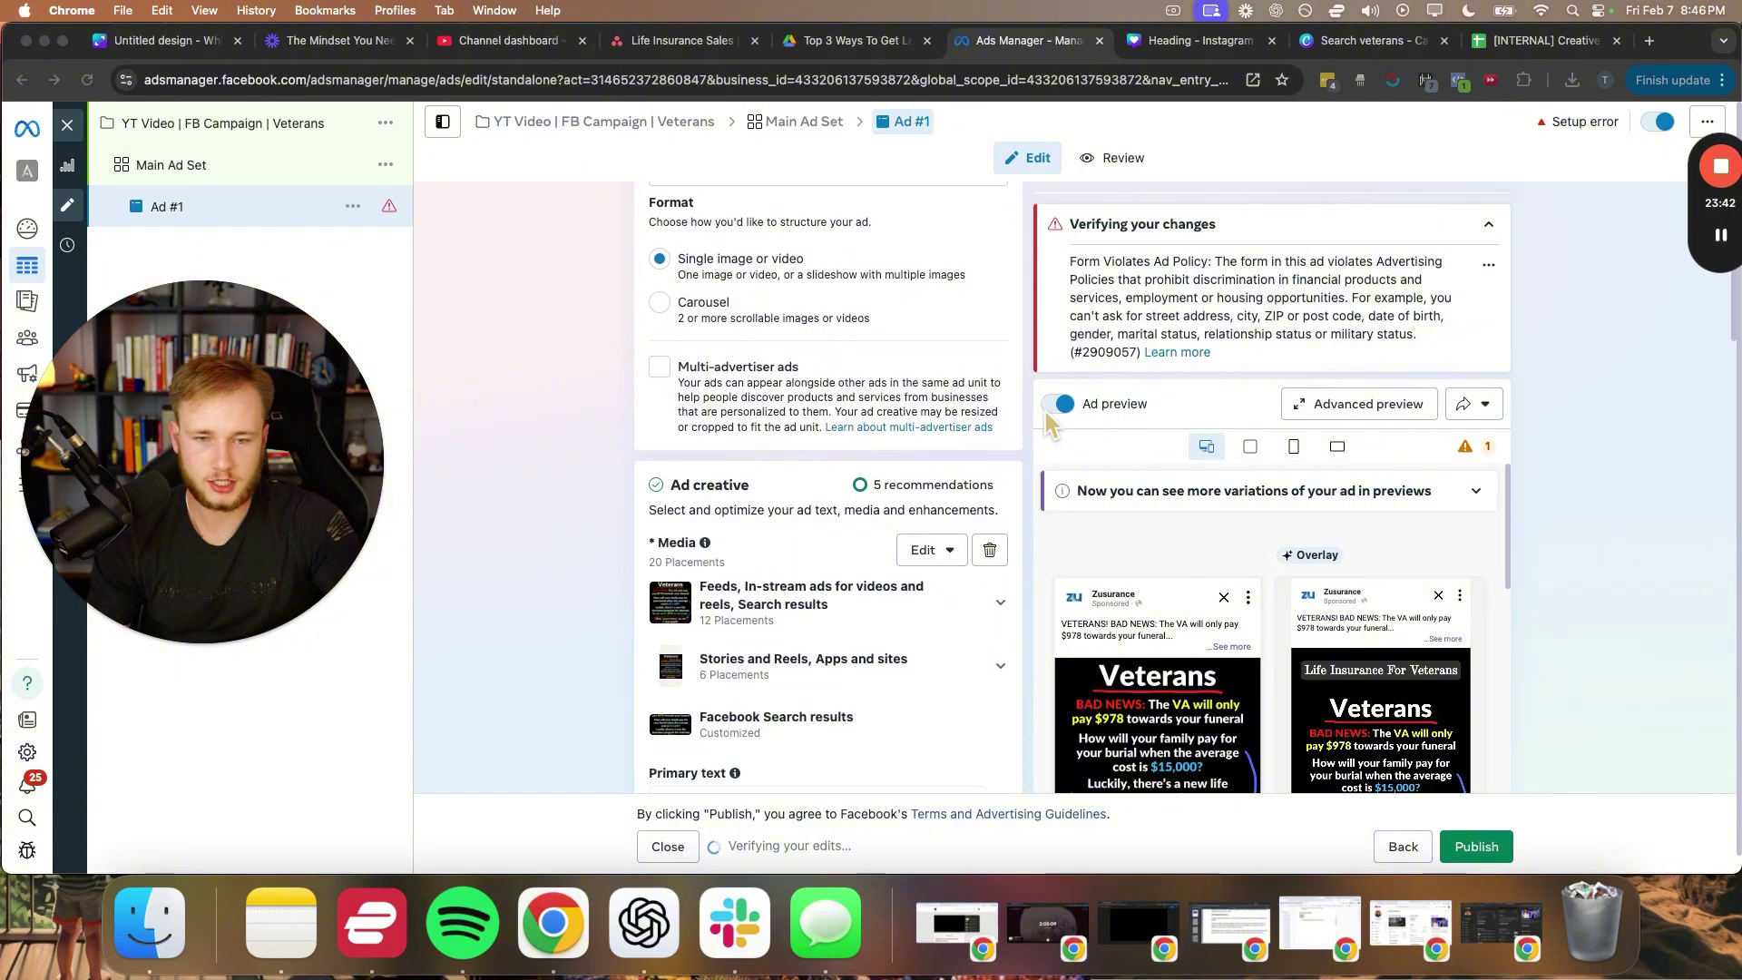
scroll(1052, 435, down, 5)
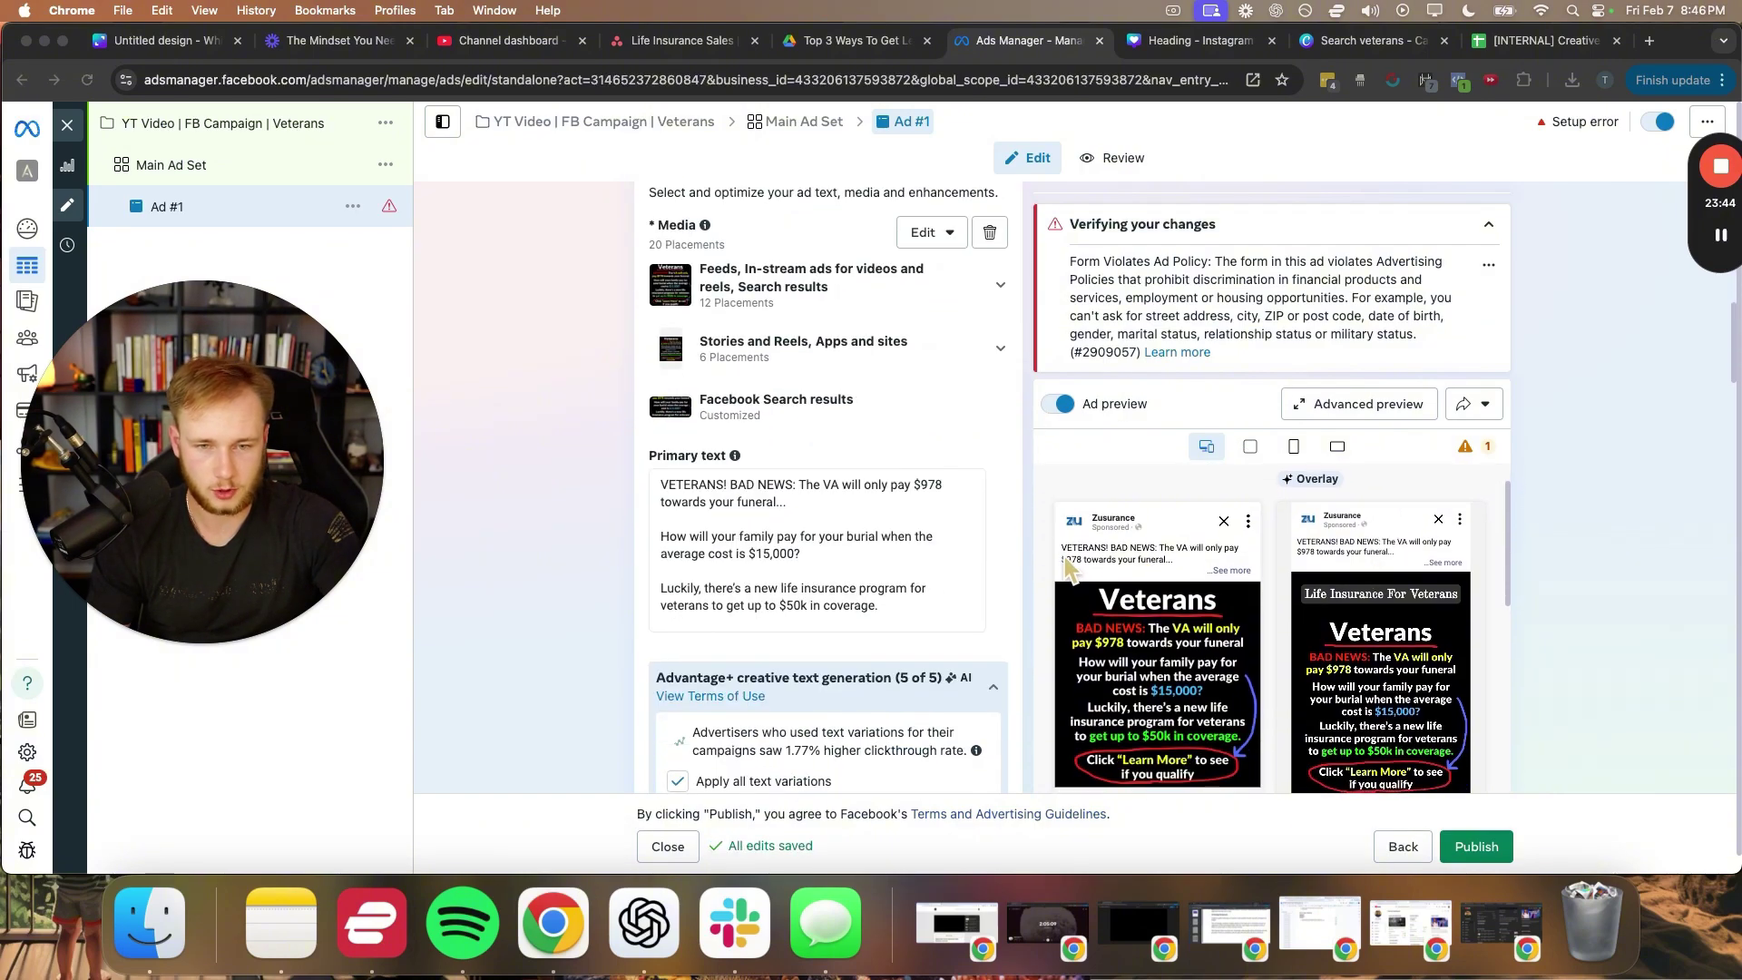
click(1179, 555)
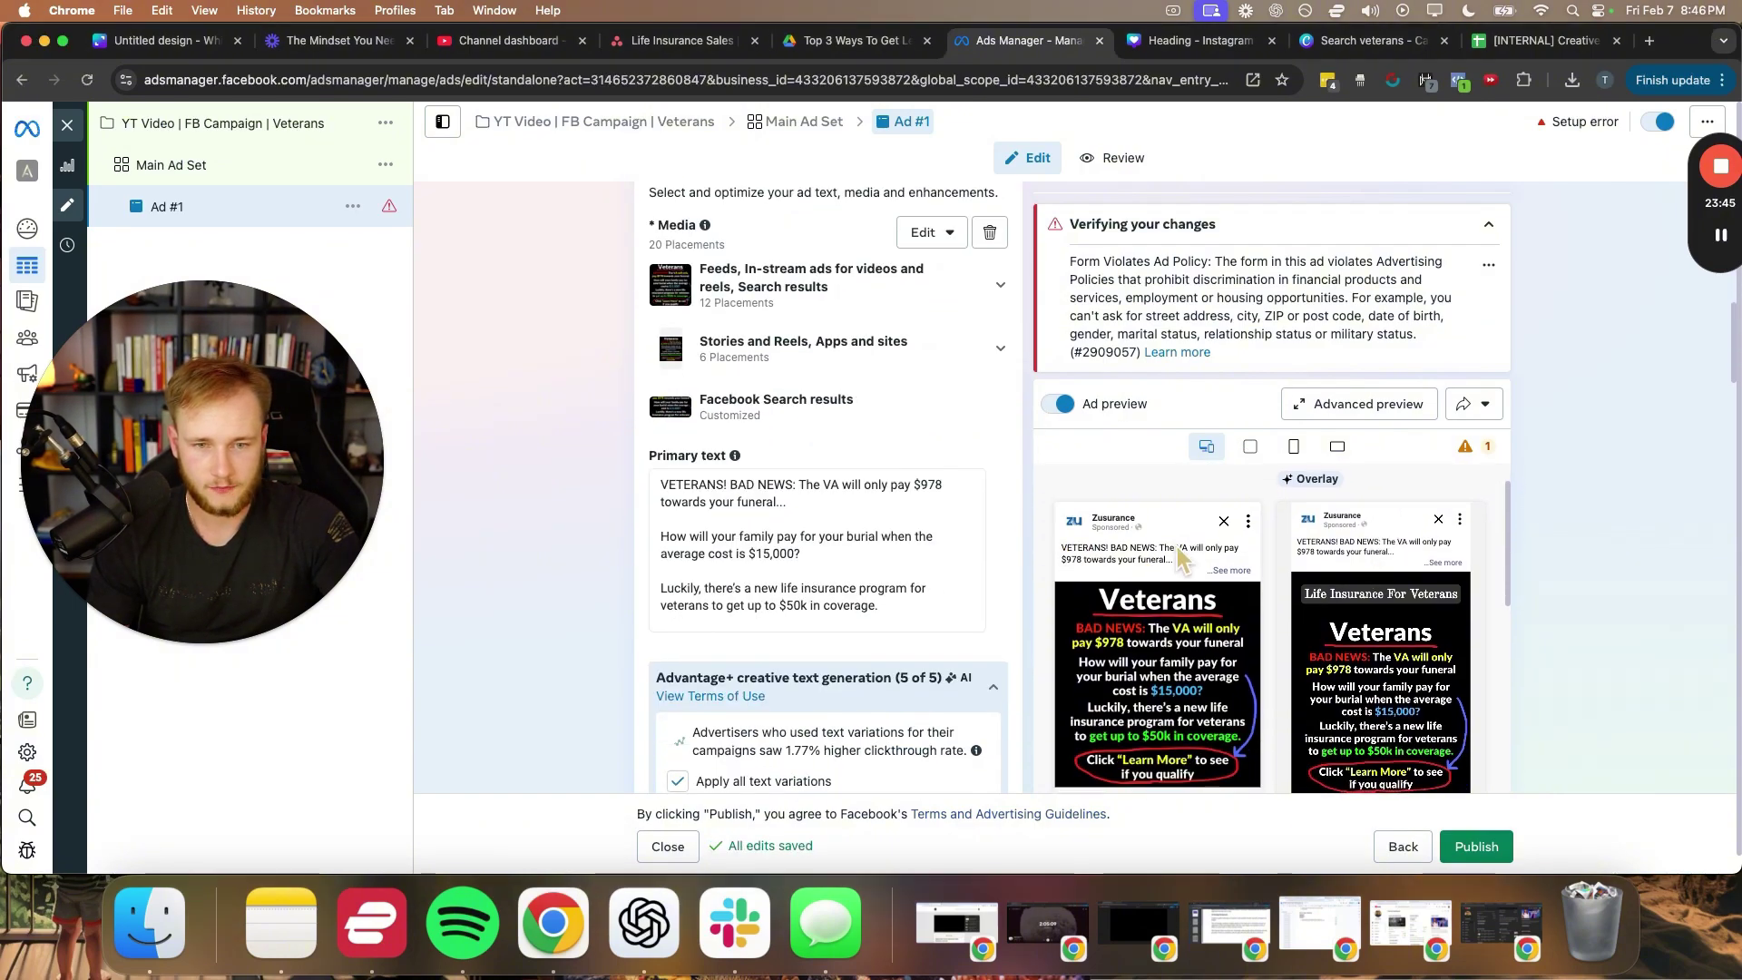
click(1232, 569)
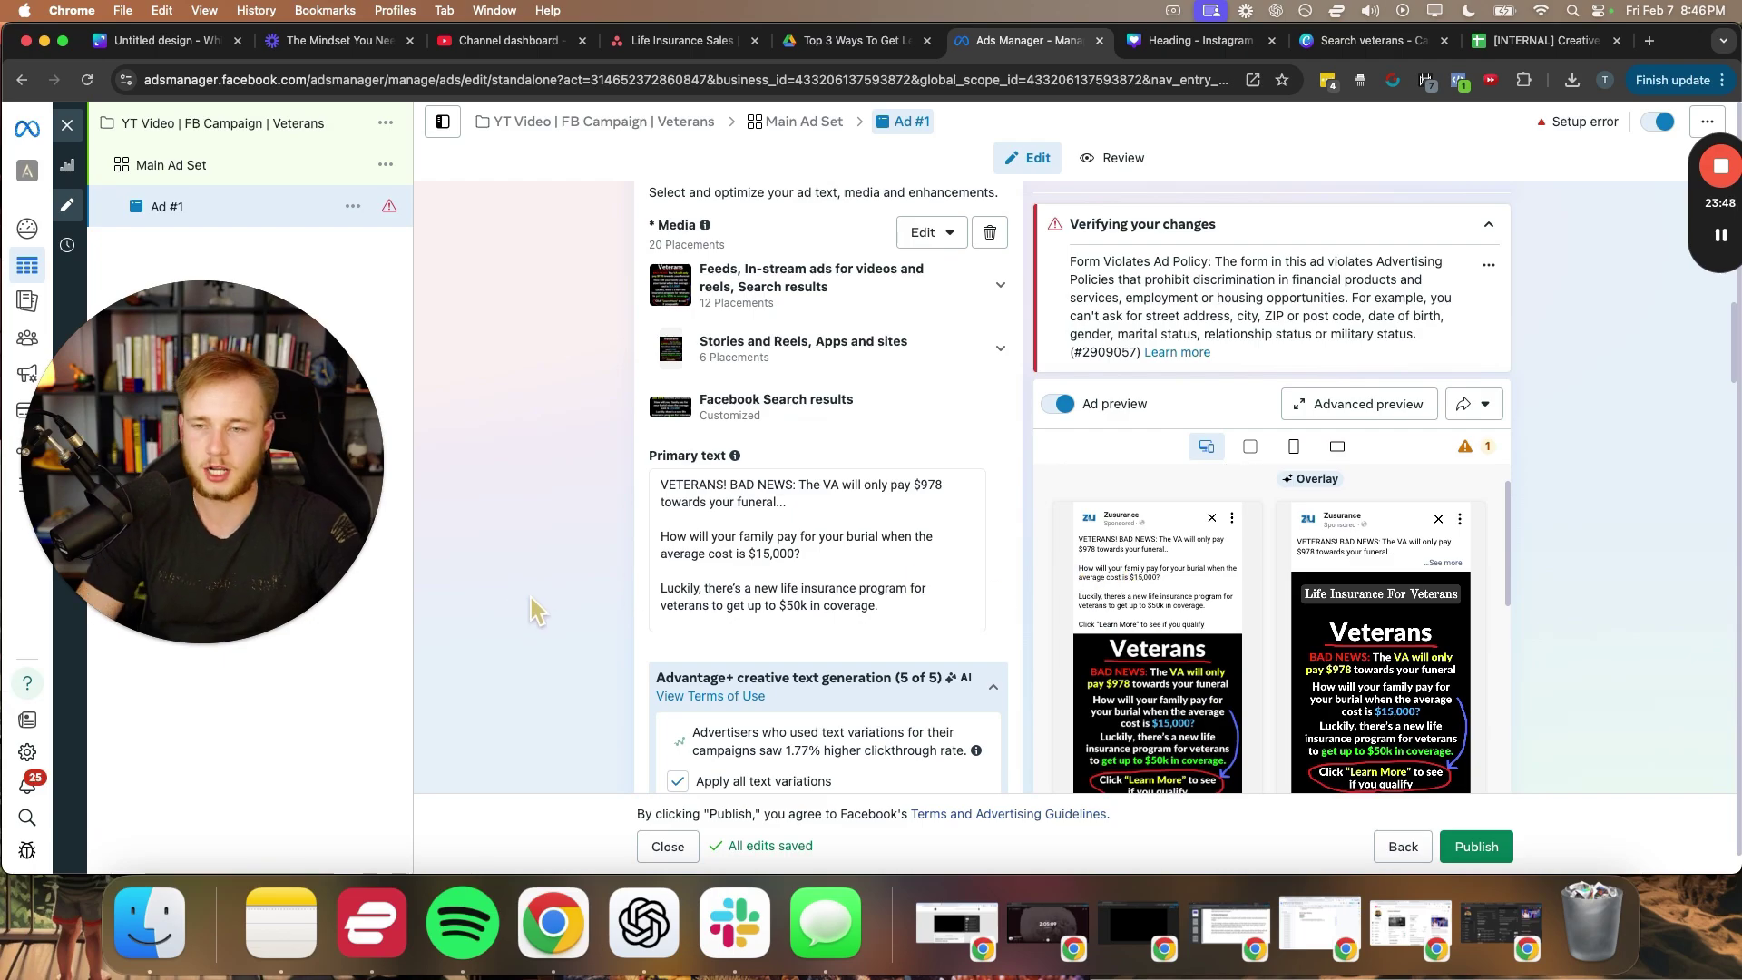
drag(285, 485, 425, 521)
scroll(598, 630, down, 6)
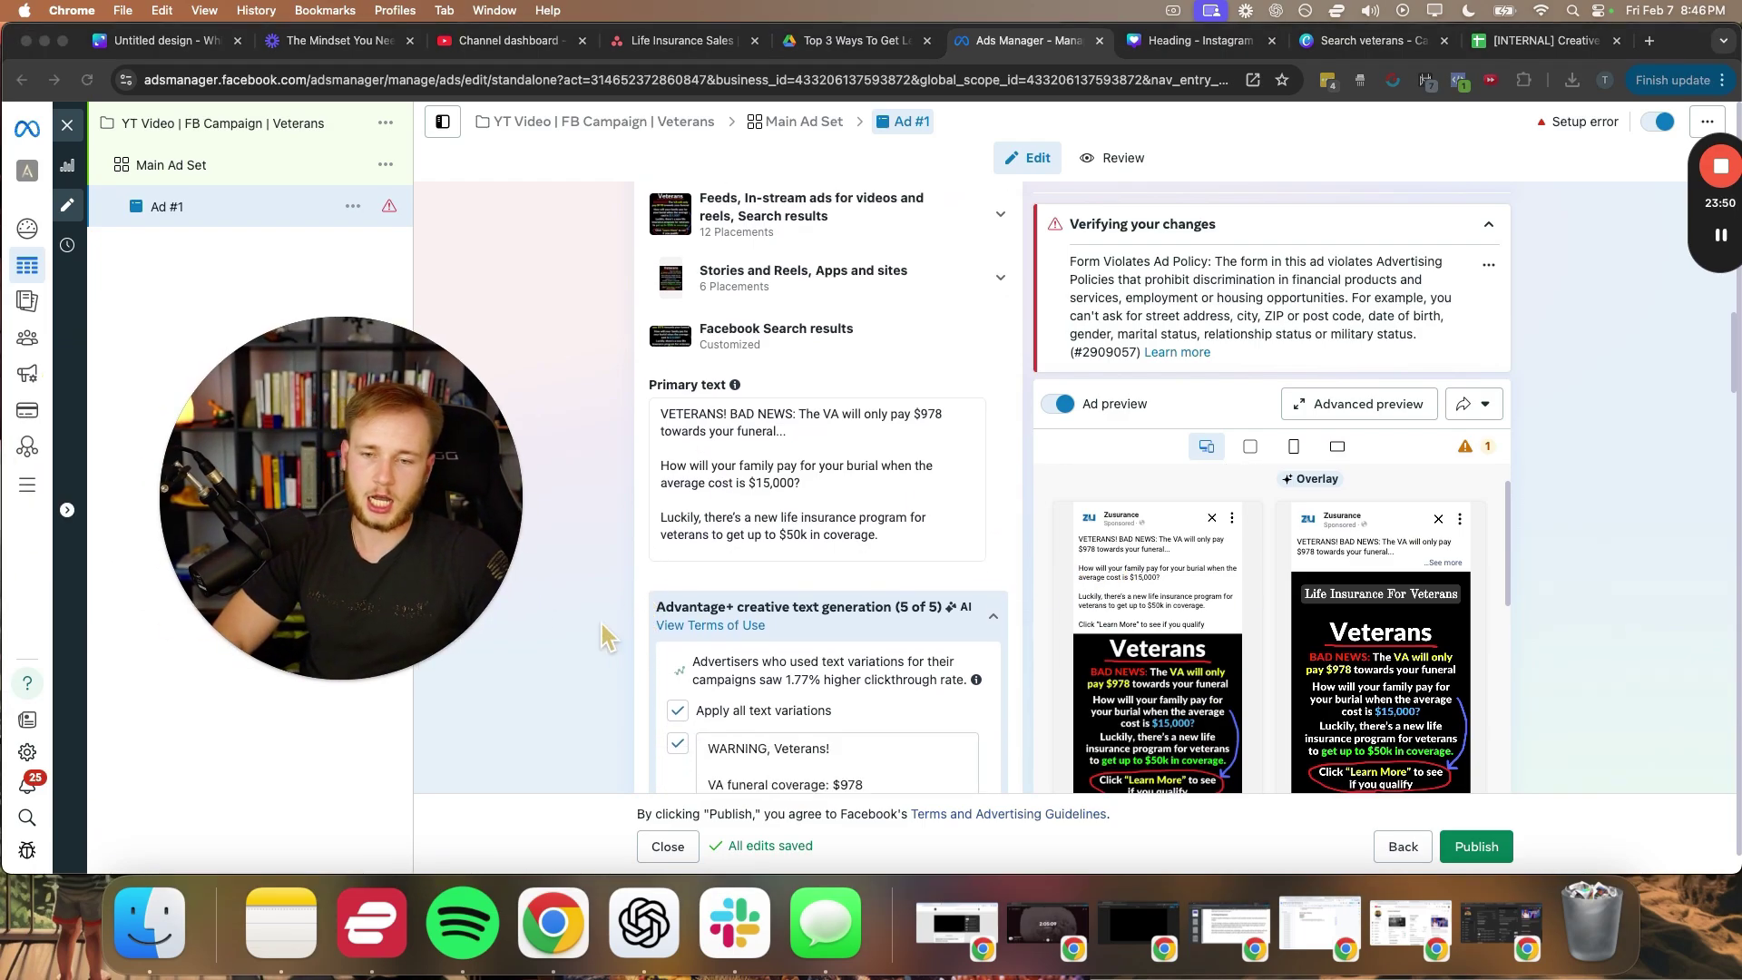
scroll(603, 635, down, 10)
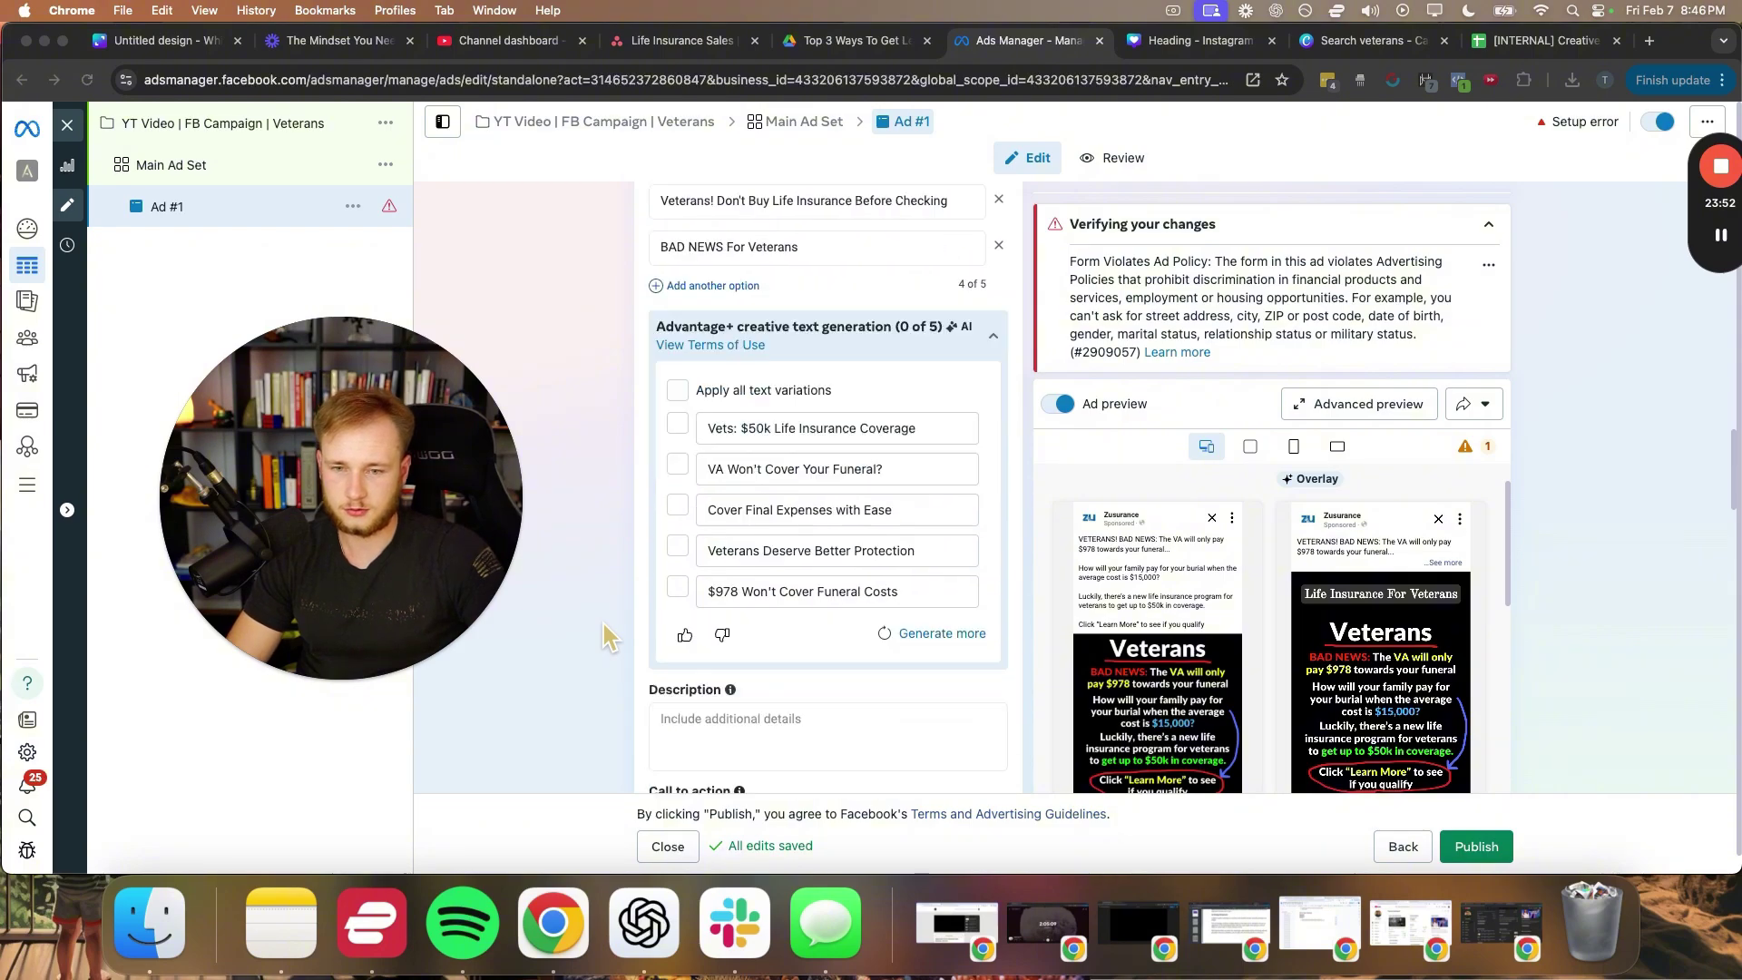
- Scroll down to the Instant form section, where IUL Lead Form is selected
click(830, 268)
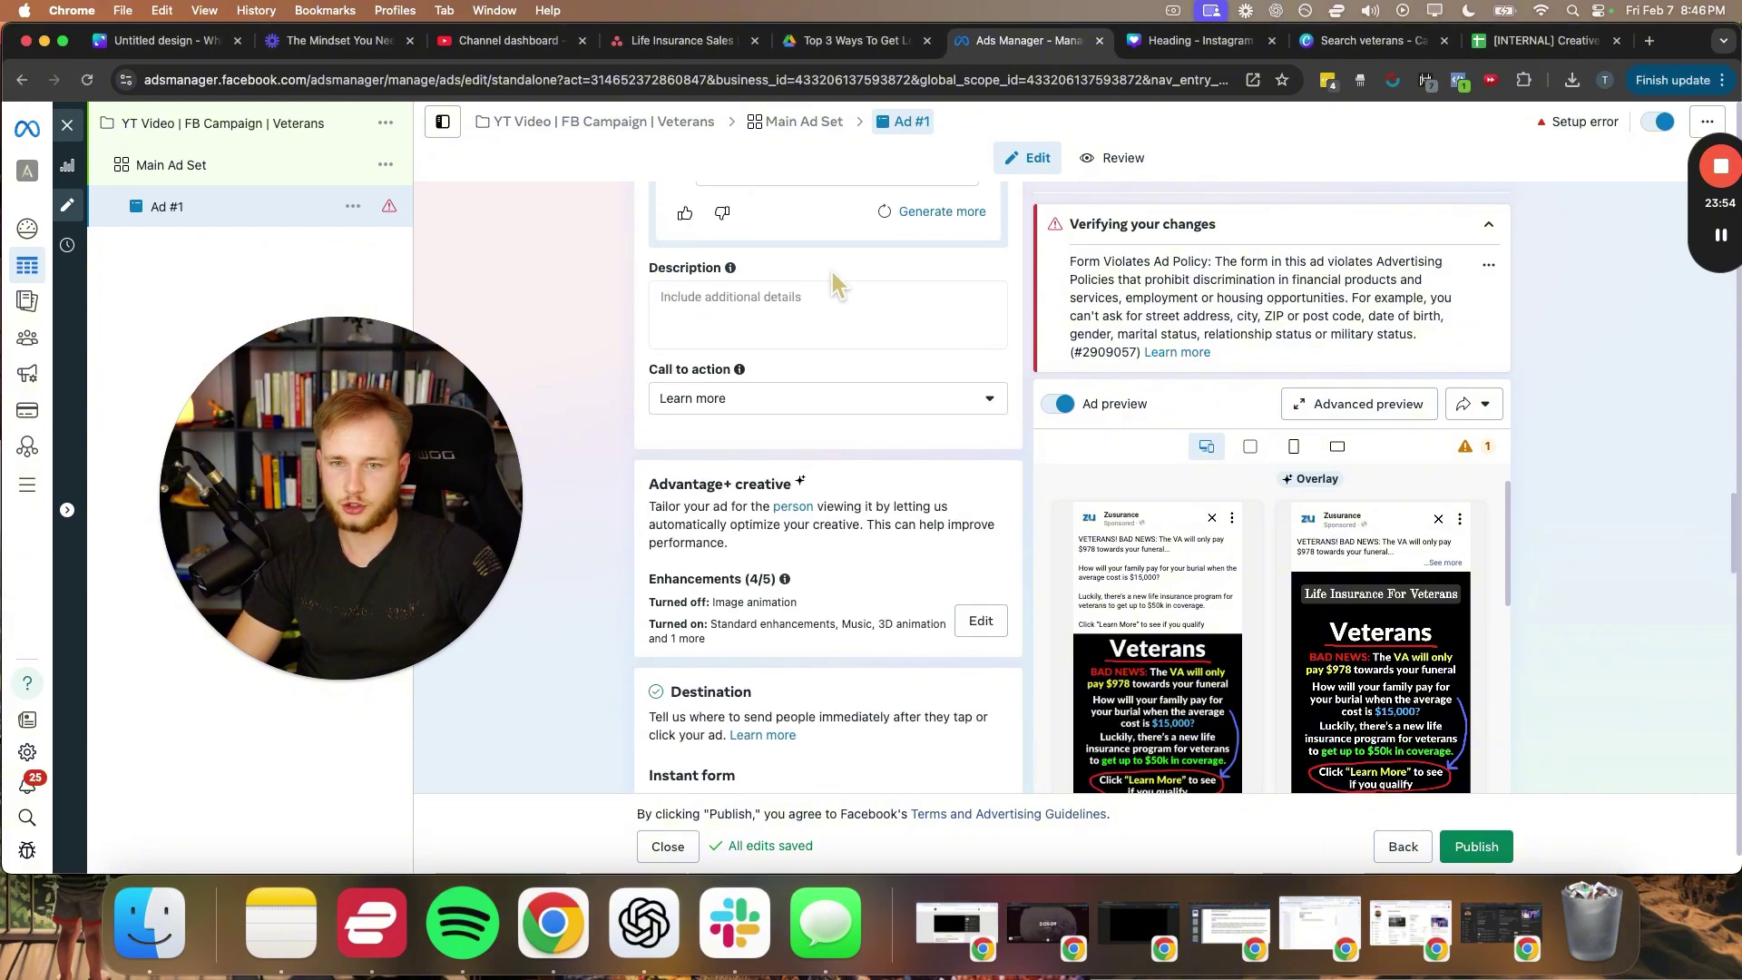
scroll(695, 644, down, 1)
drag(648, 480, 953, 585)
click(612, 632)
scroll(611, 631, down, 5)
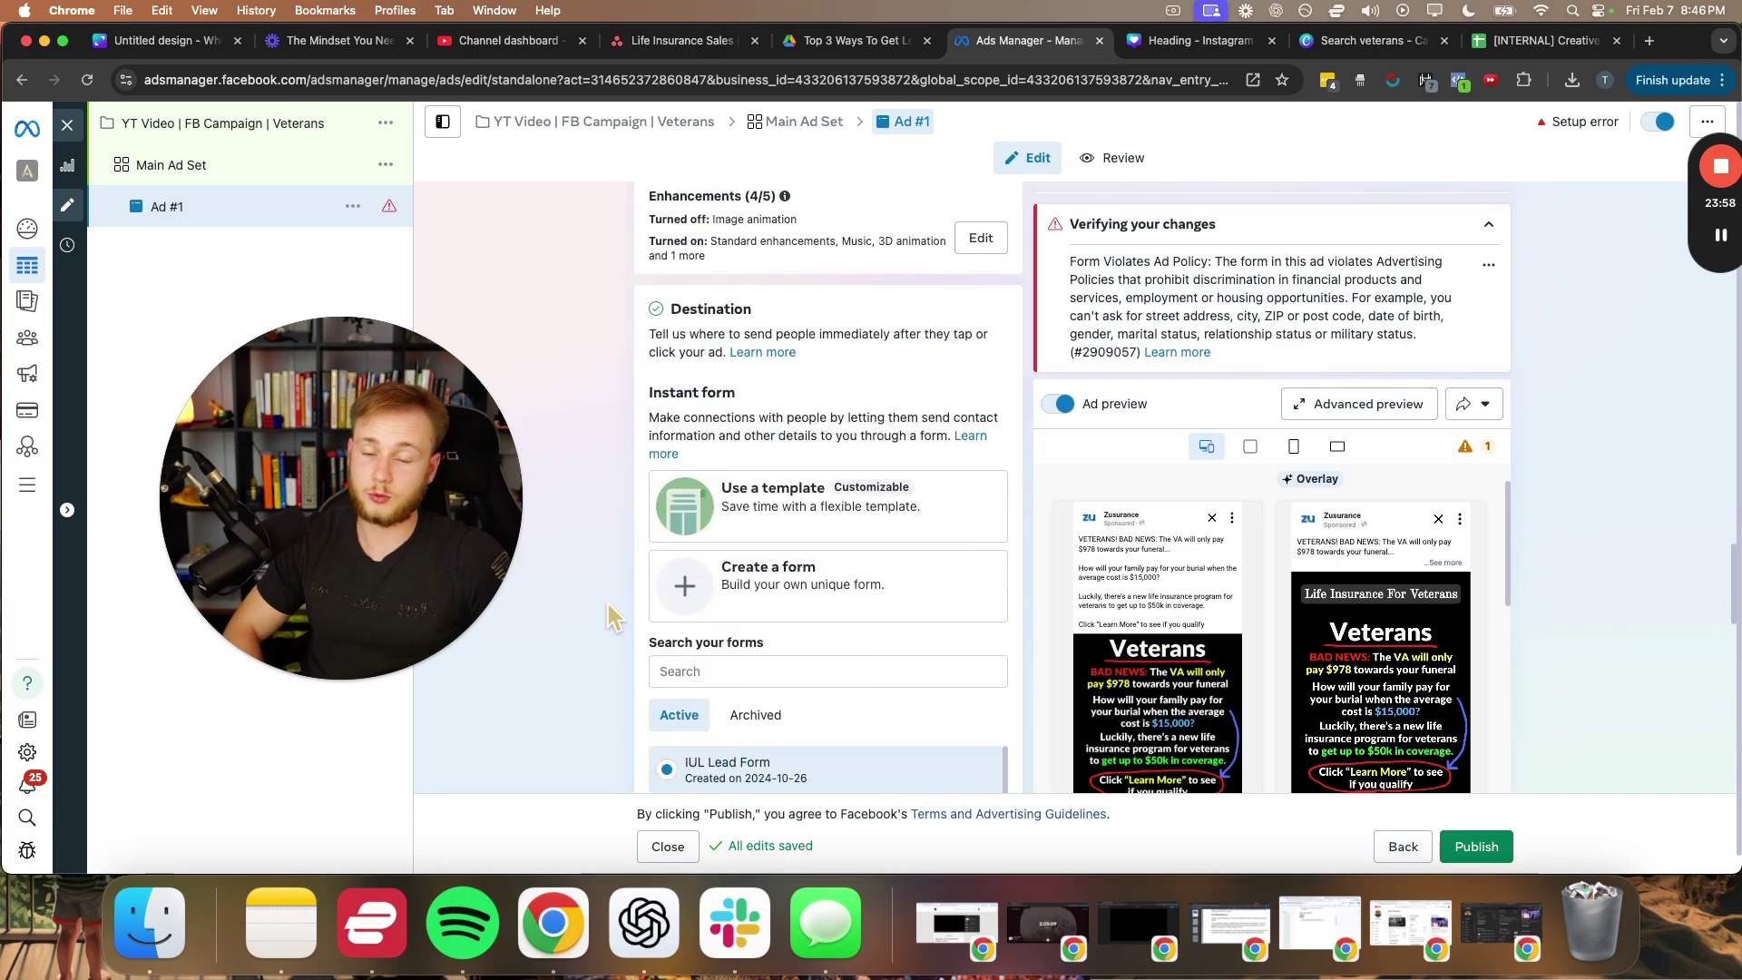
drag(444, 497, 1333, 434)
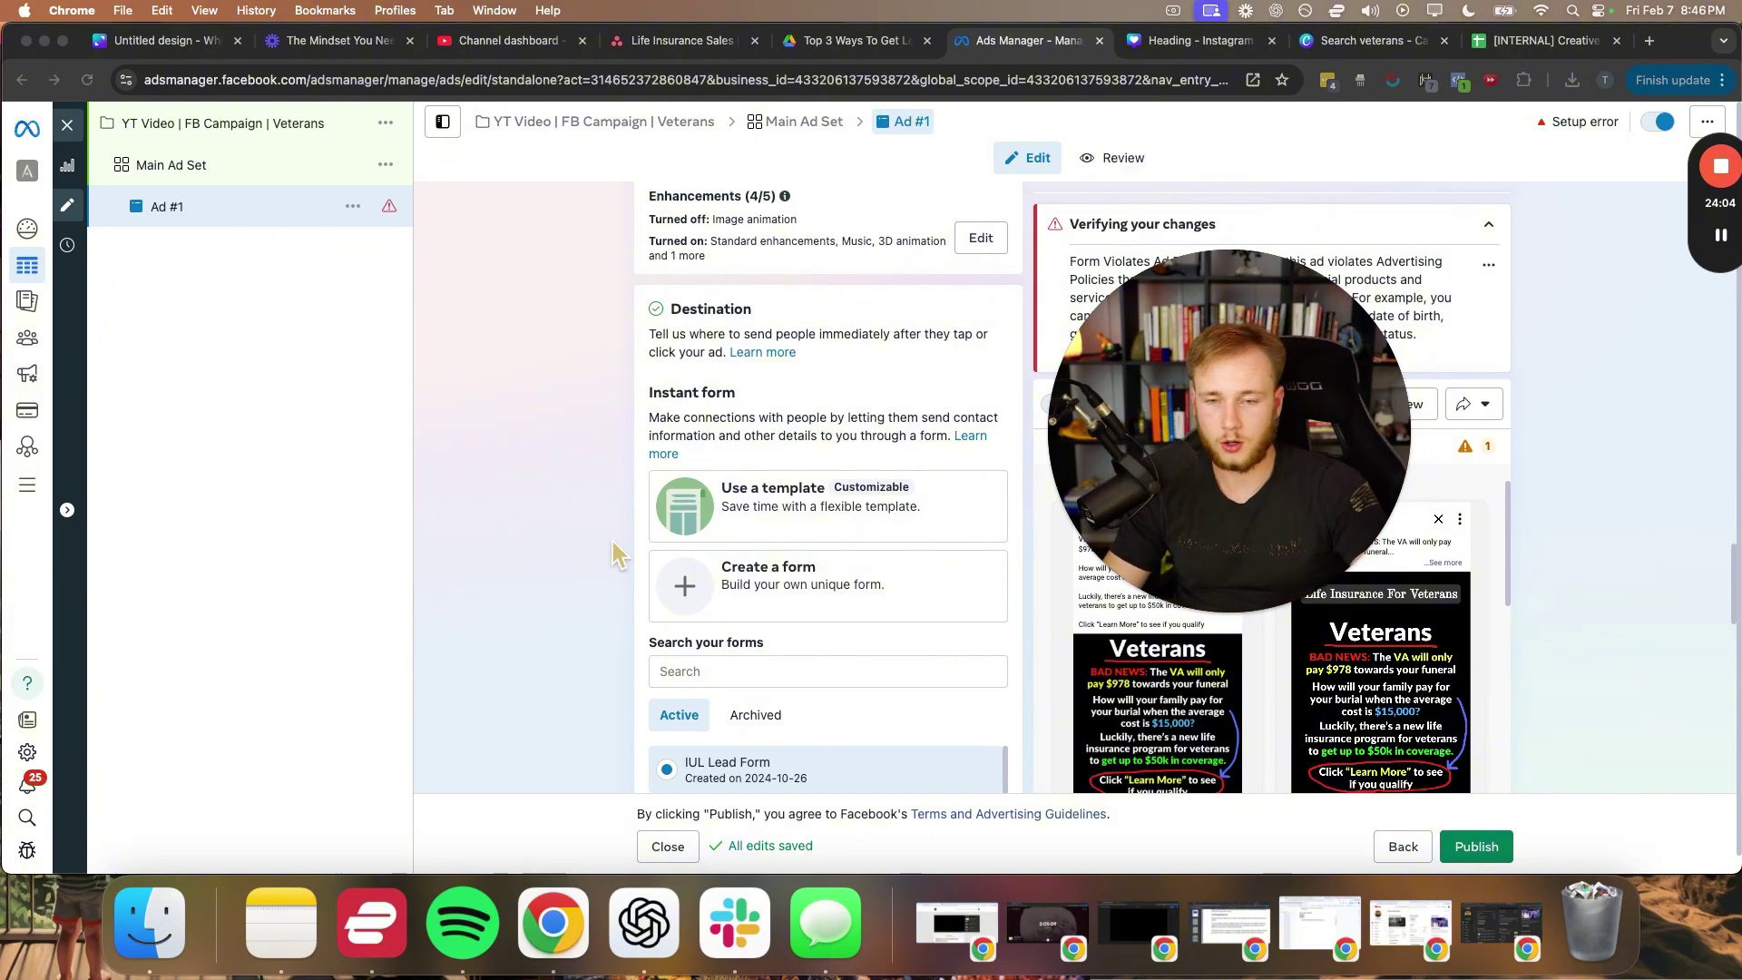
scroll(599, 512, down, 3)
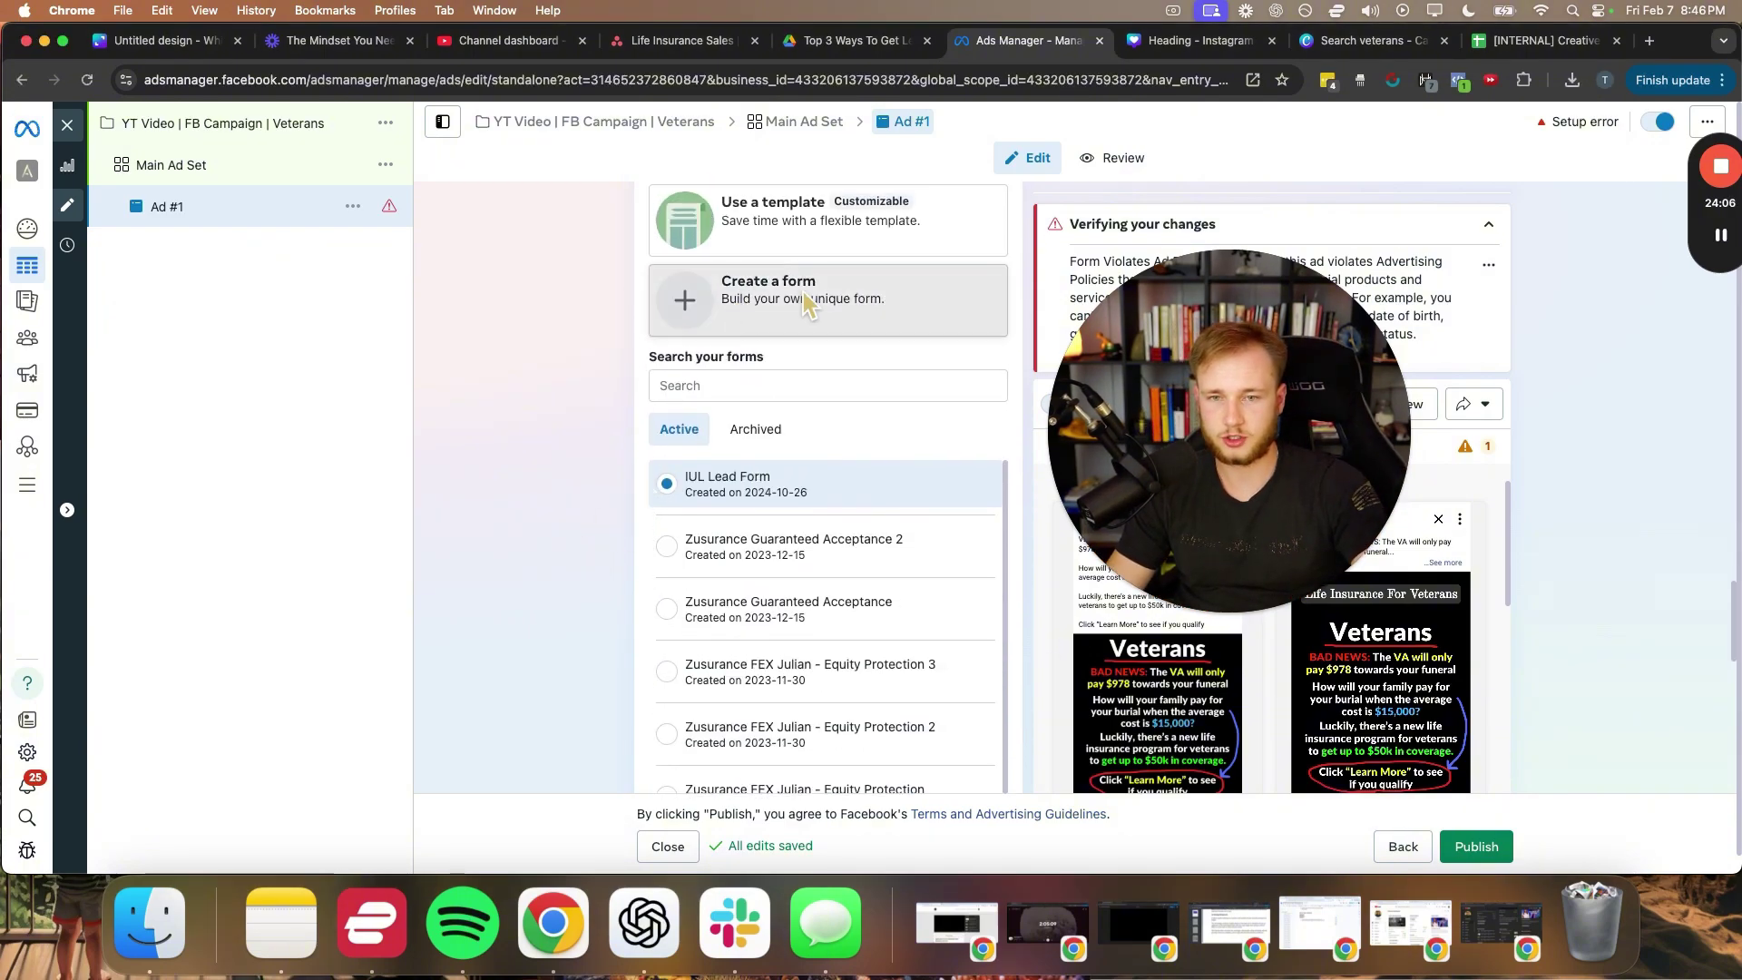
- Create a new instant form and acknowledge the financial-products policy notice
click(803, 291)
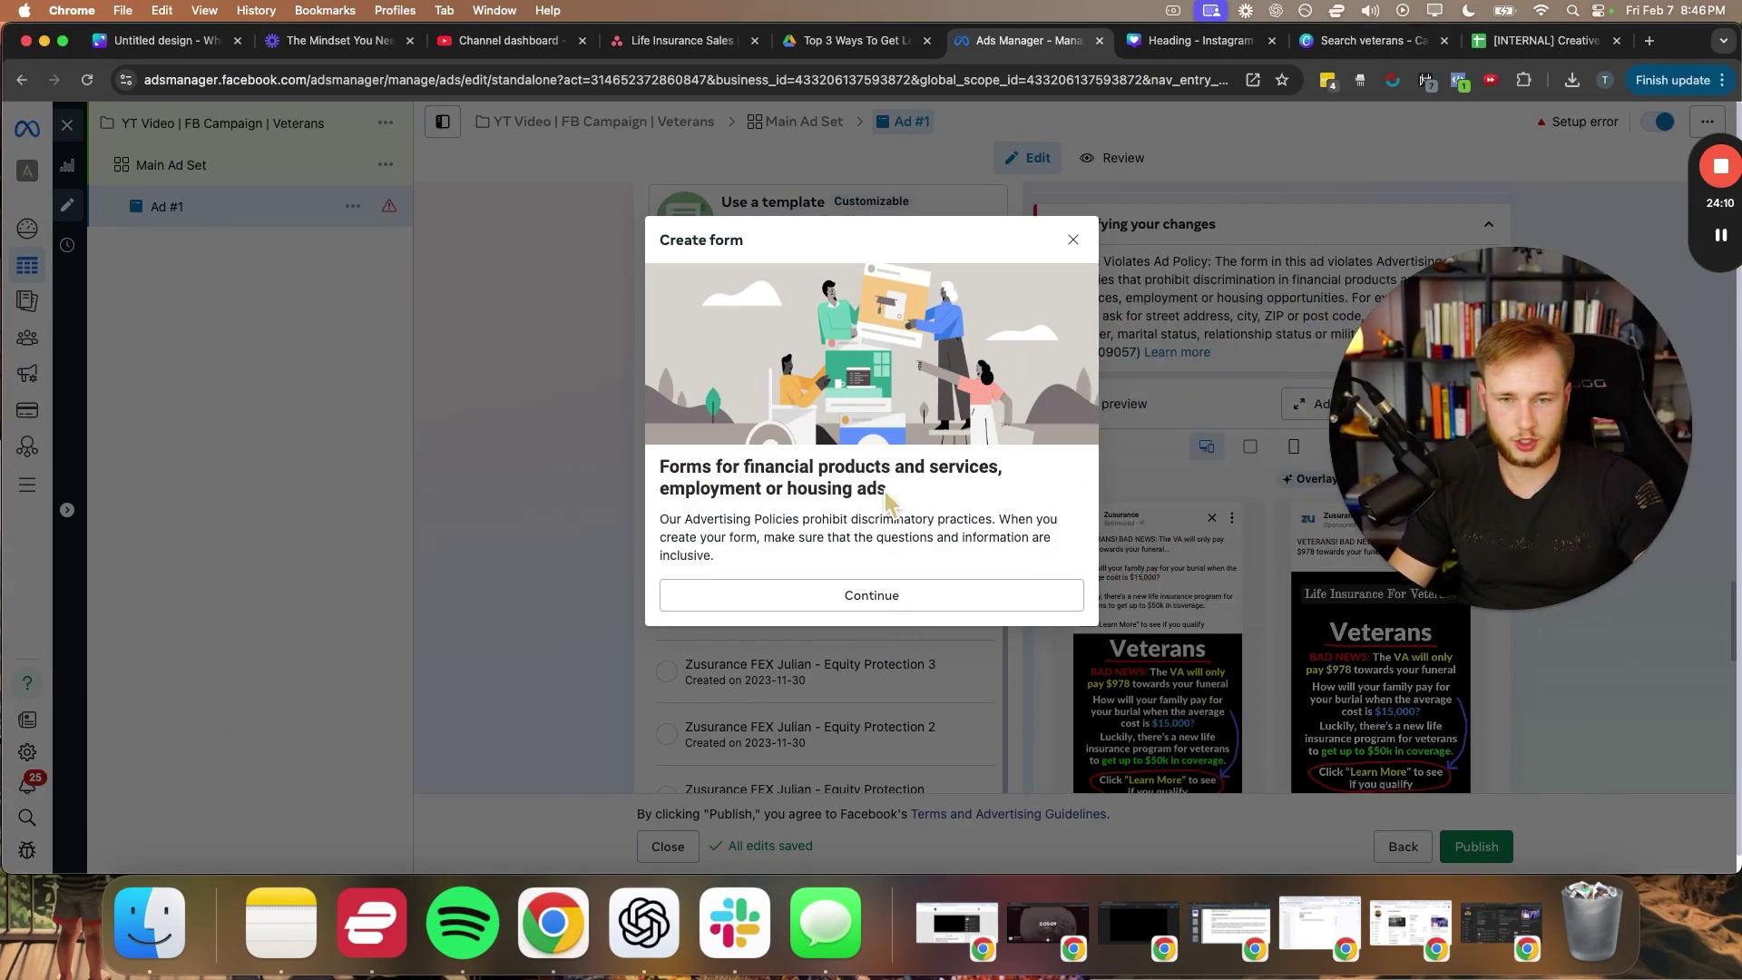
mouse_move(890, 499)
mouse_down()
mouse_move(661, 464)
mouse_move(967, 468)
mouse_move(907, 505)
mouse_up()
click(706, 478)
click(907, 505)
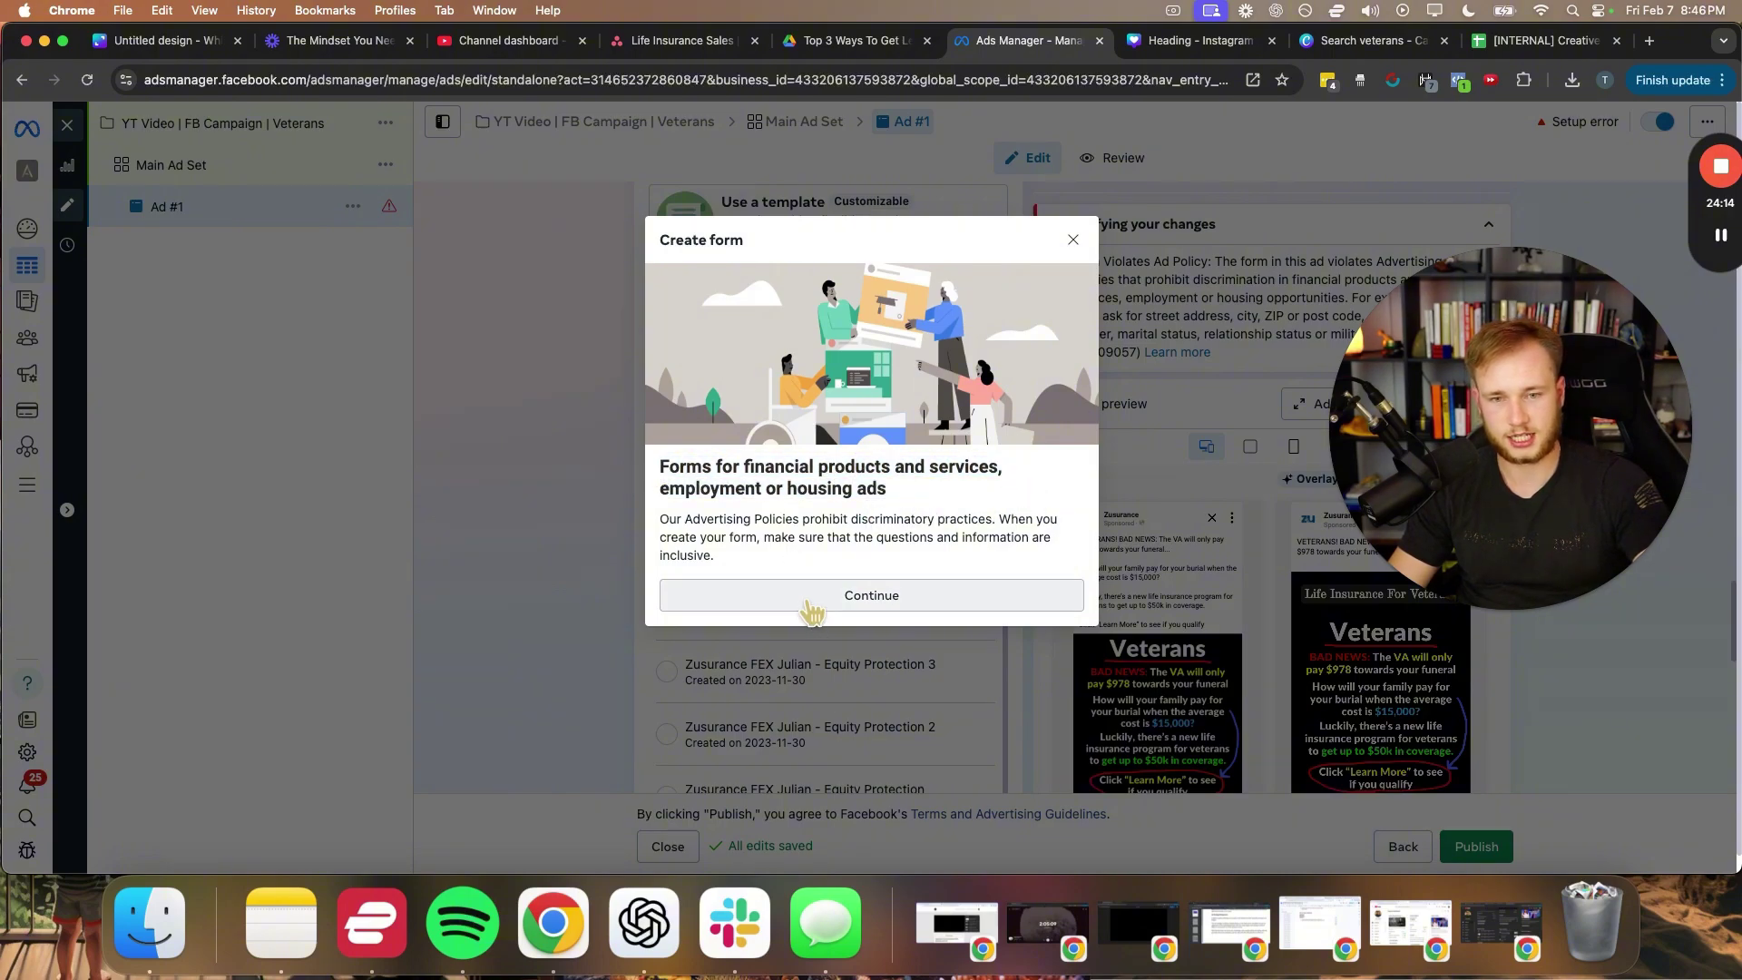
drag(1010, 519, 1005, 538)
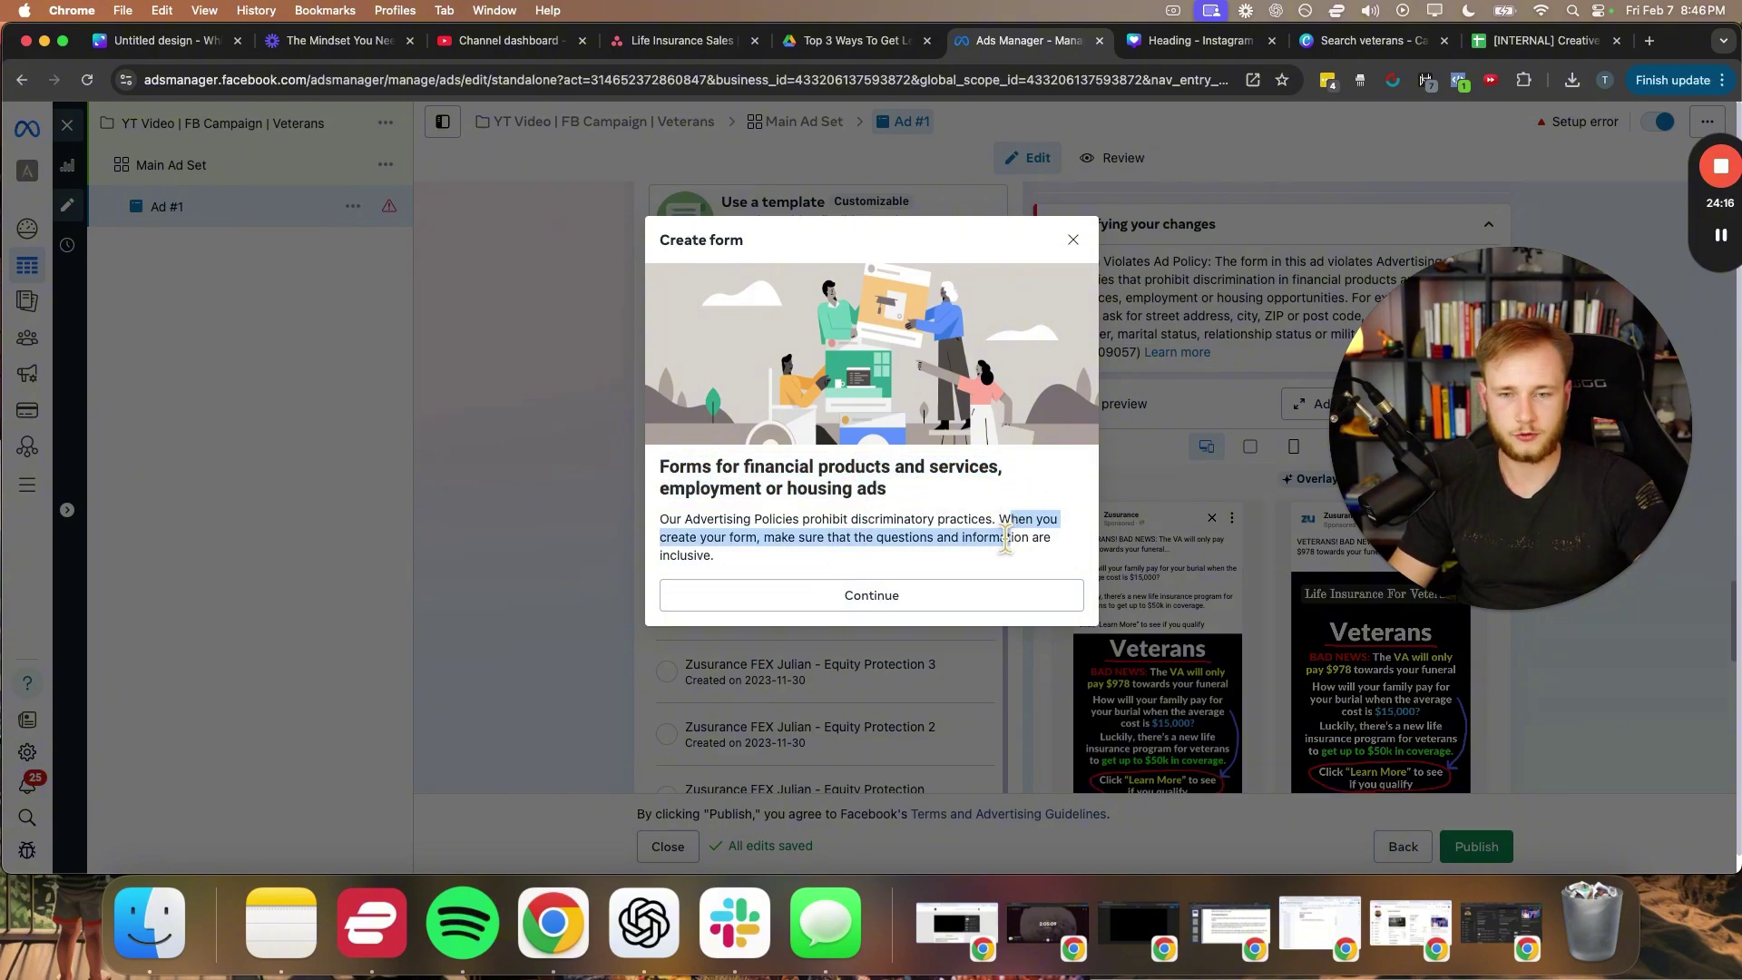
click(912, 551)
click(871, 597)
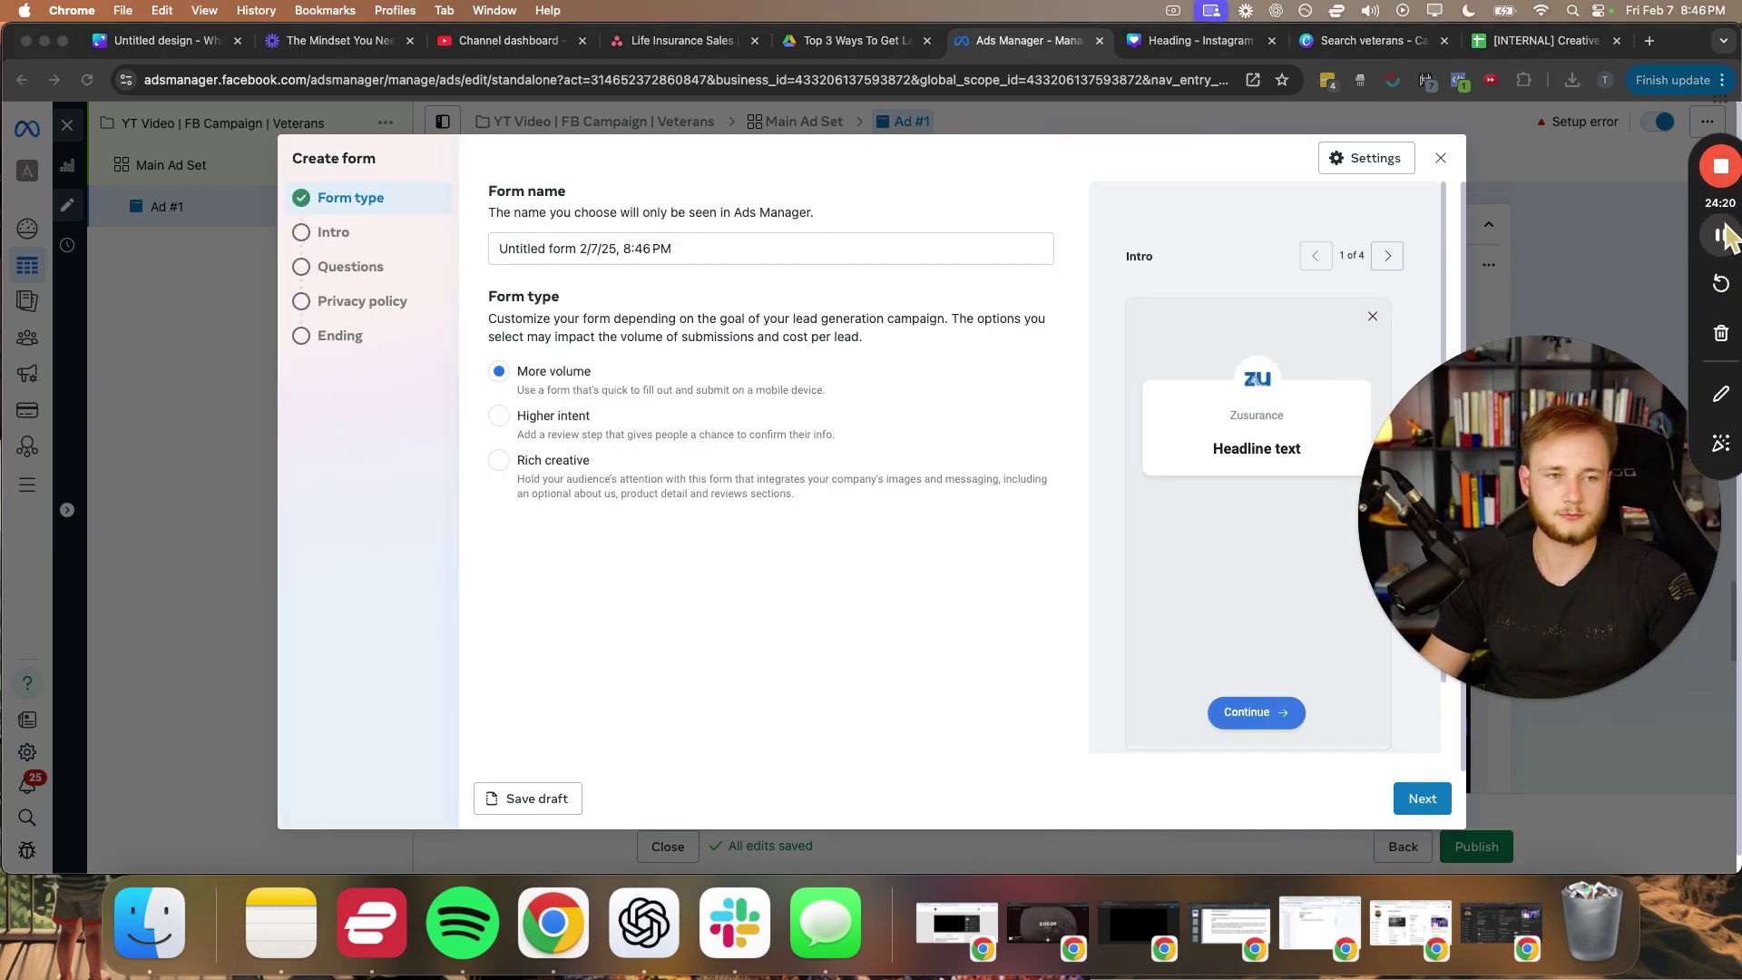
- Name the form 'Life Insurance Form 1' with the More volume type
click(673, 249)
drag(673, 249, 498, 249)
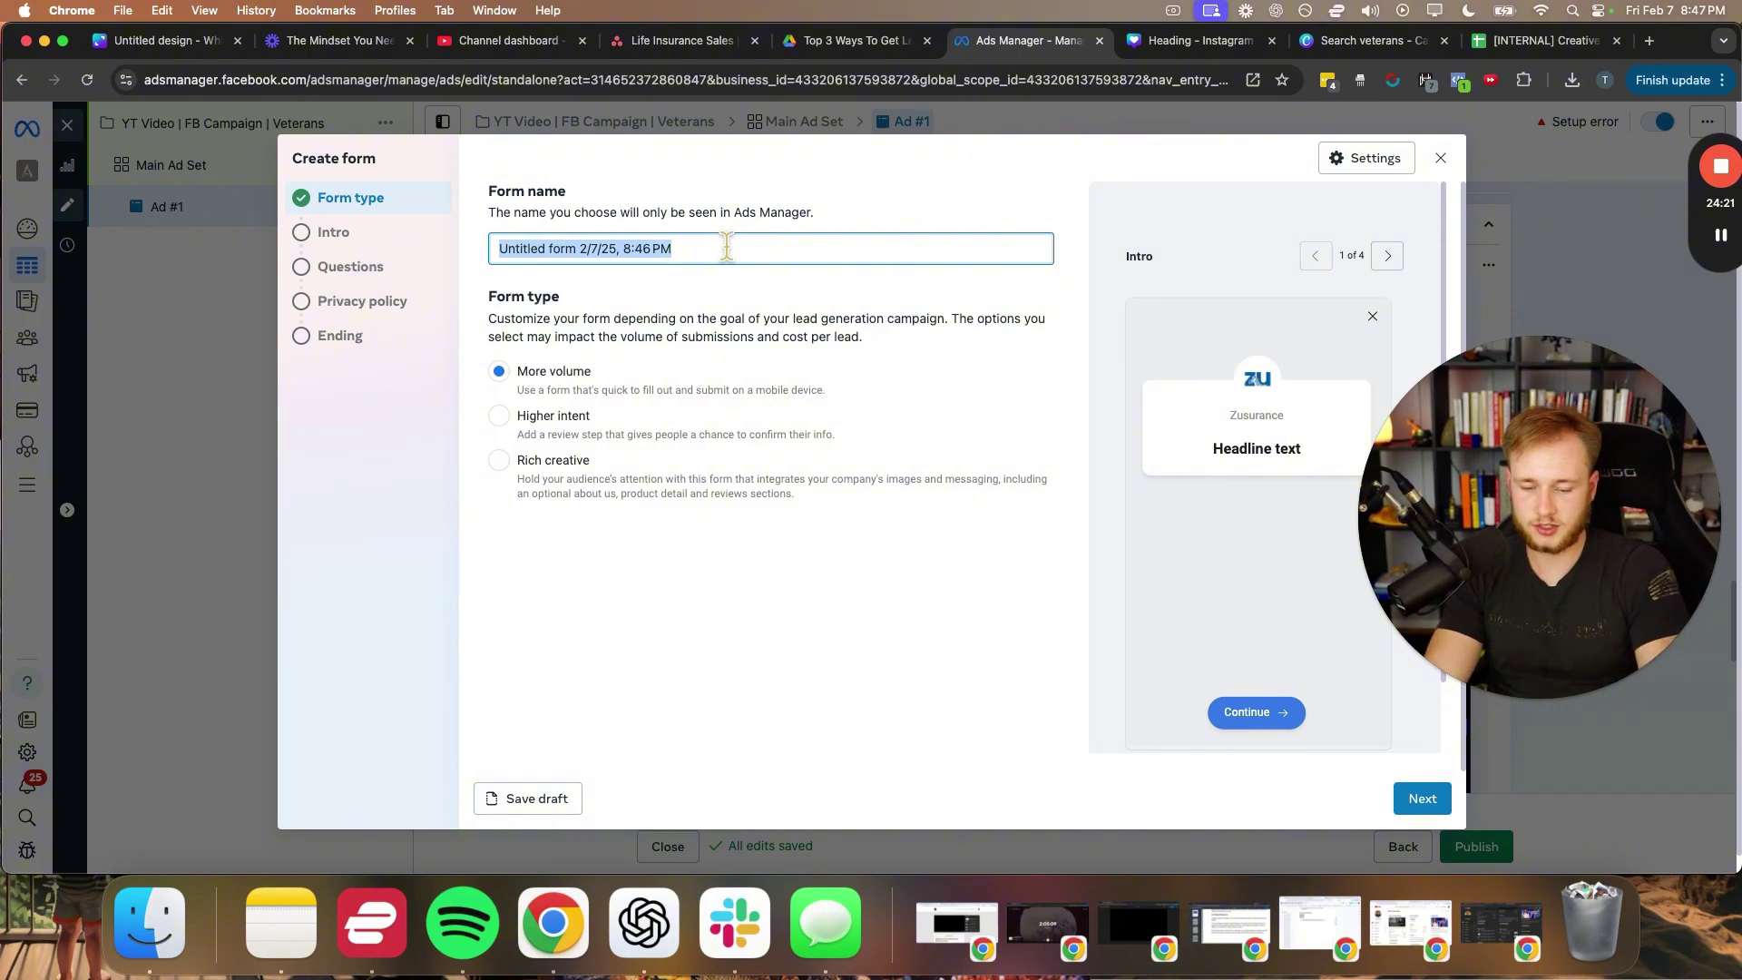
text(Life Insurance Form 1)
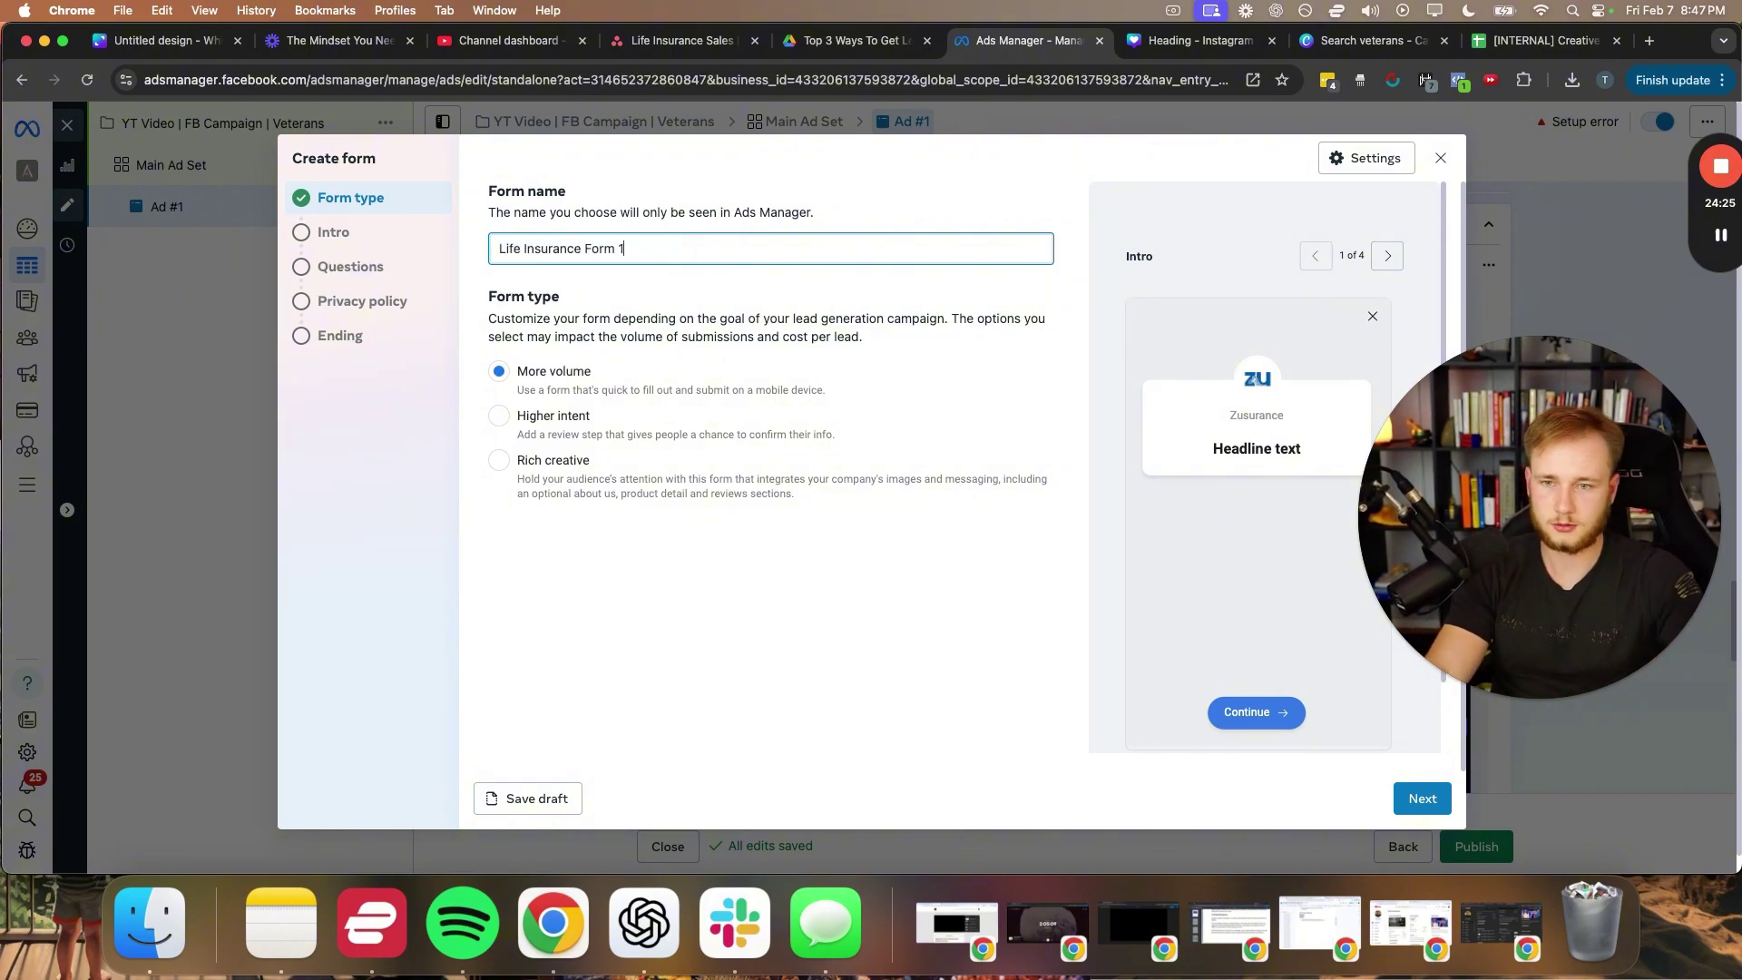
click(499, 373)
click(1417, 810)
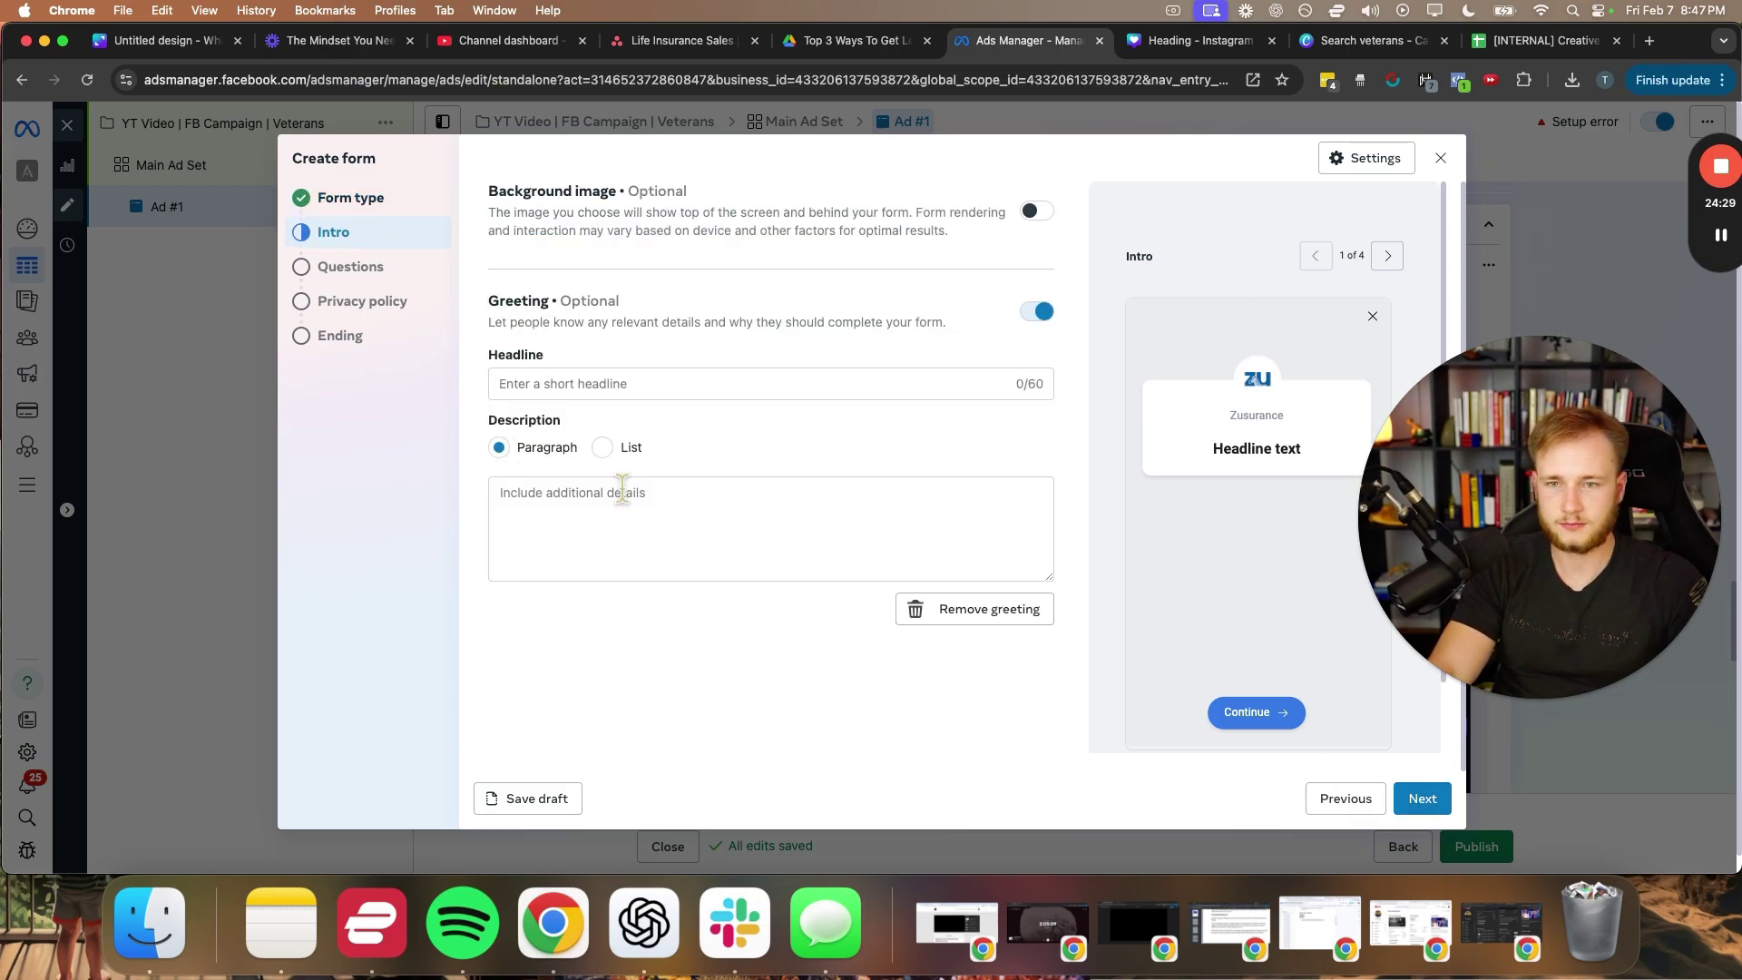
- Write the greeting headline about veterans qualifying for $50k insurance coverage
click(623, 385)
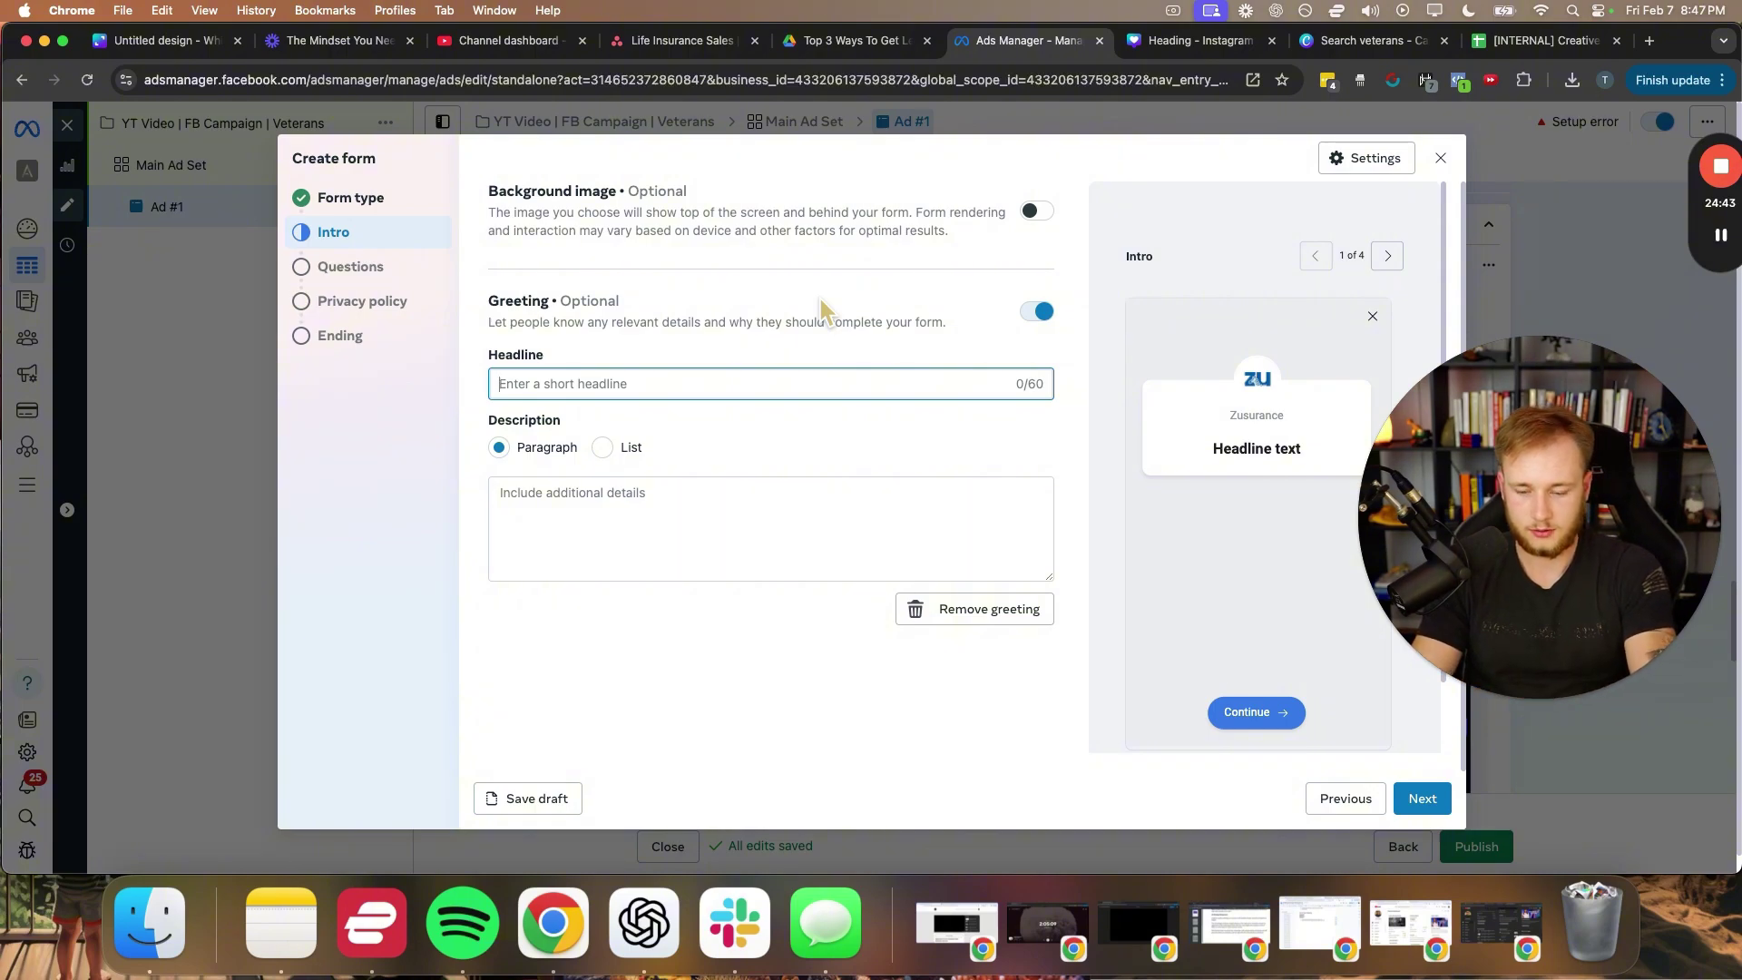
text(Veterans: See)
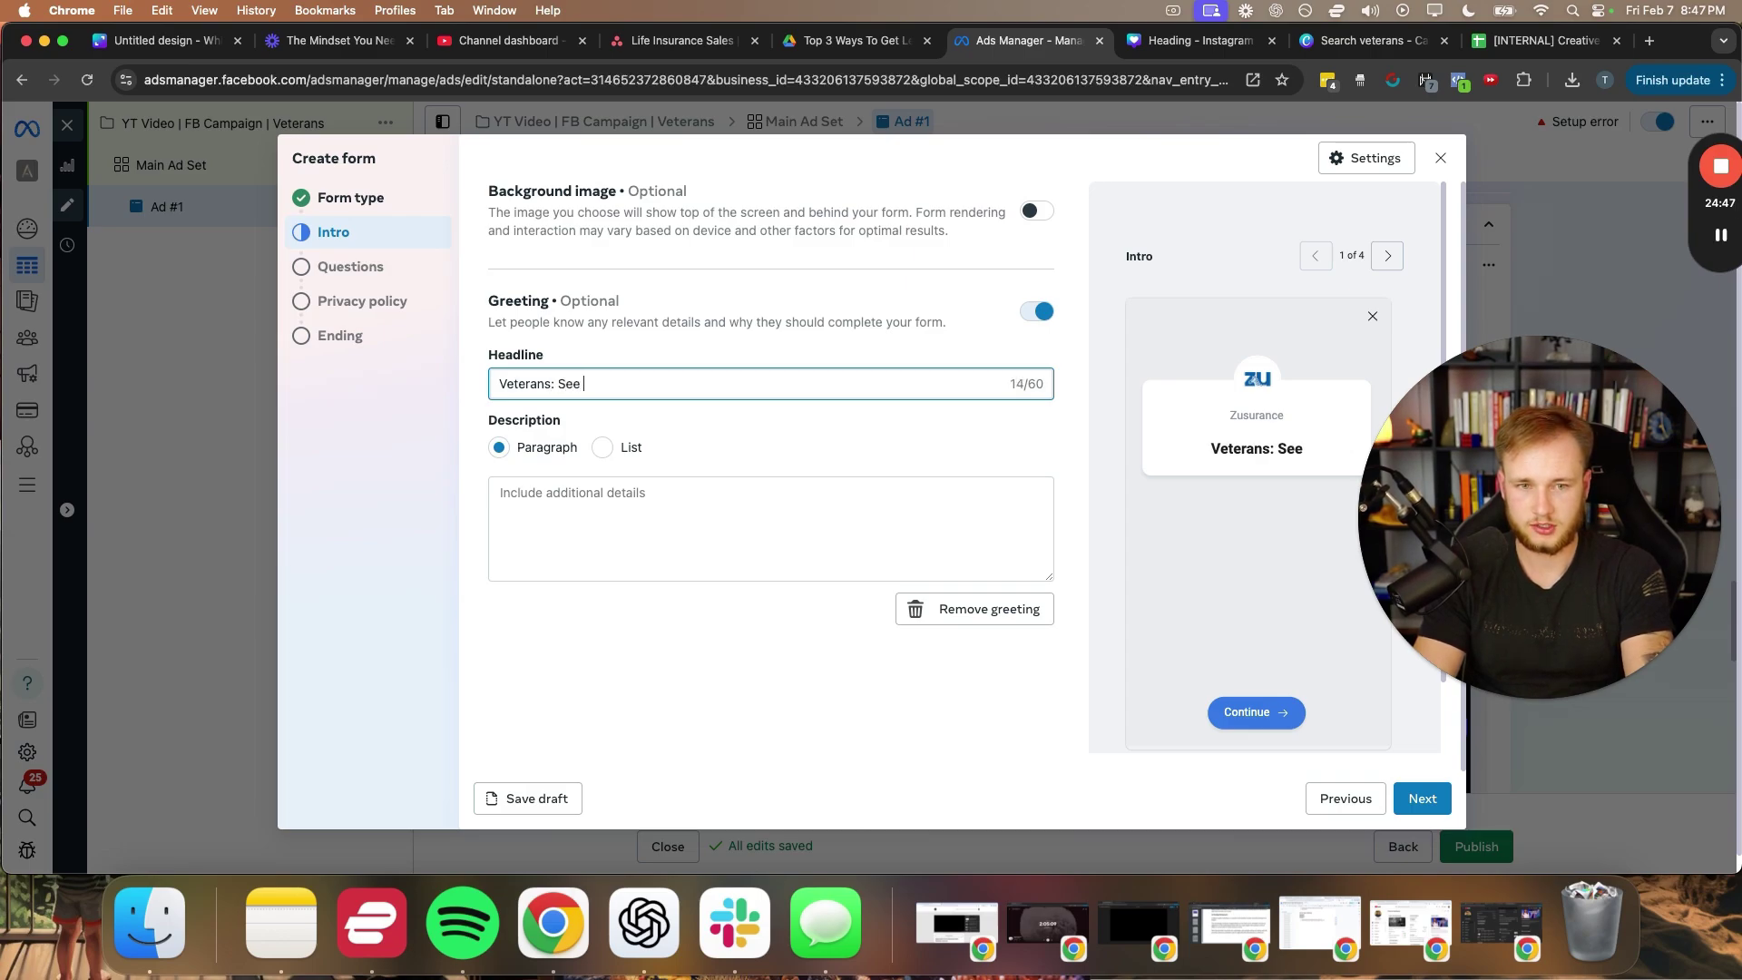
text(If You Qualify For Up To $50k In)
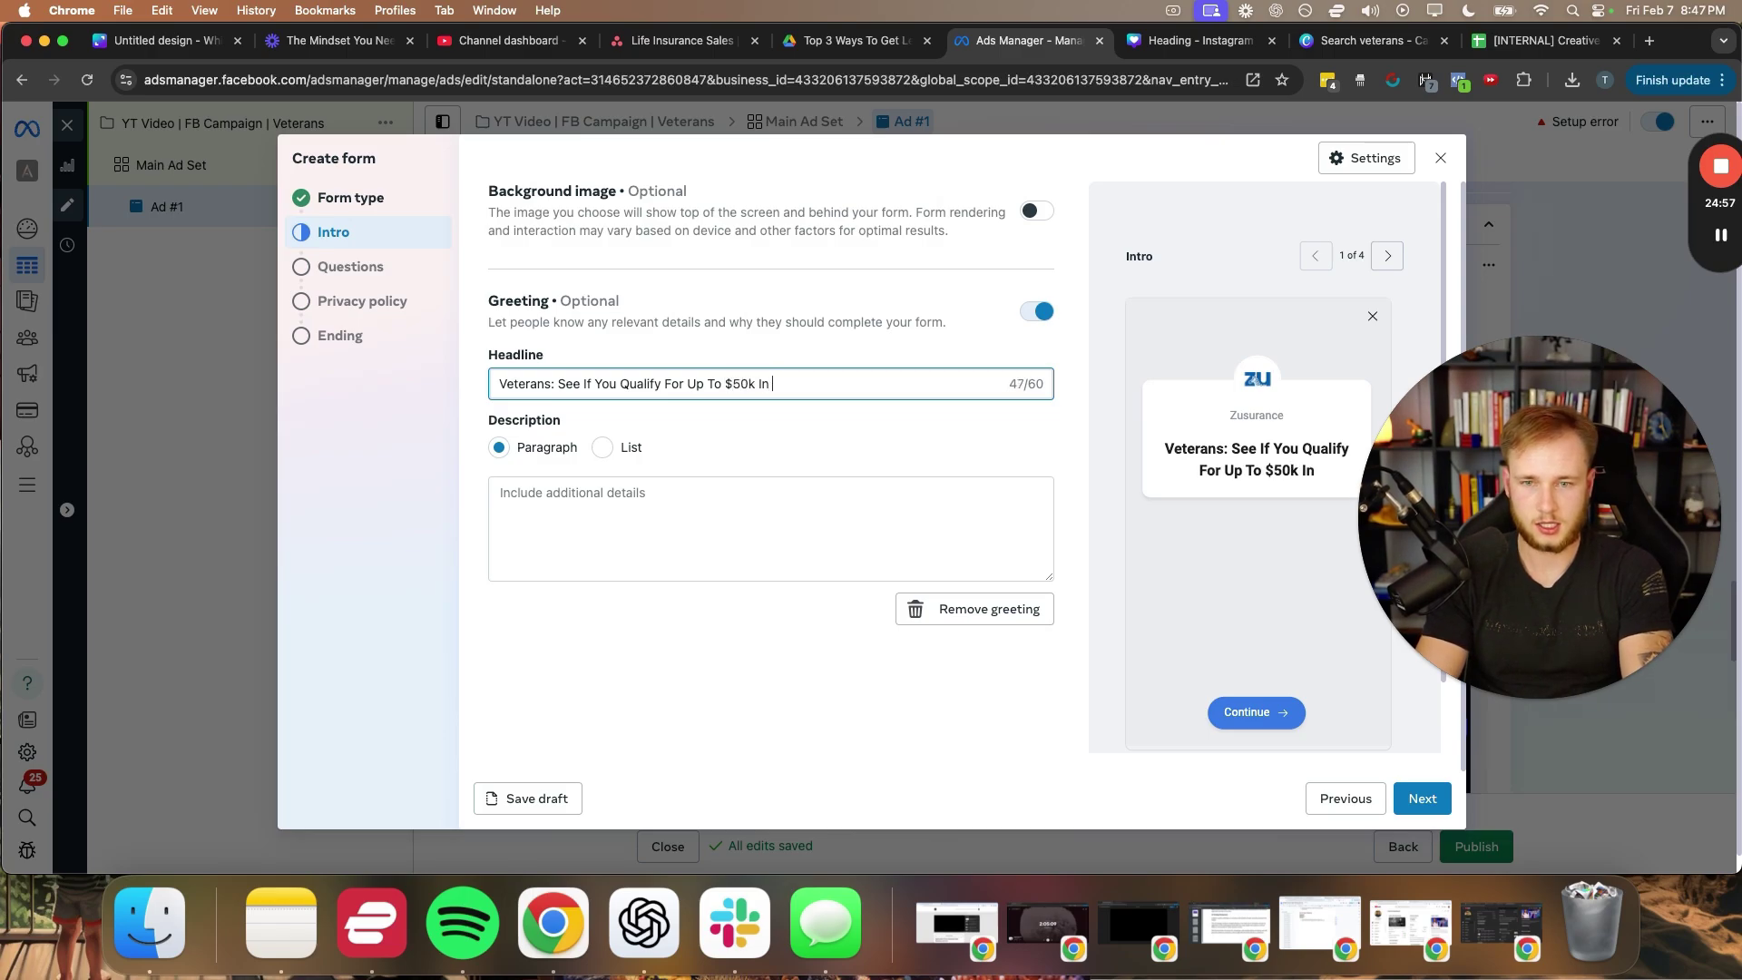
text(Life Insuranc)
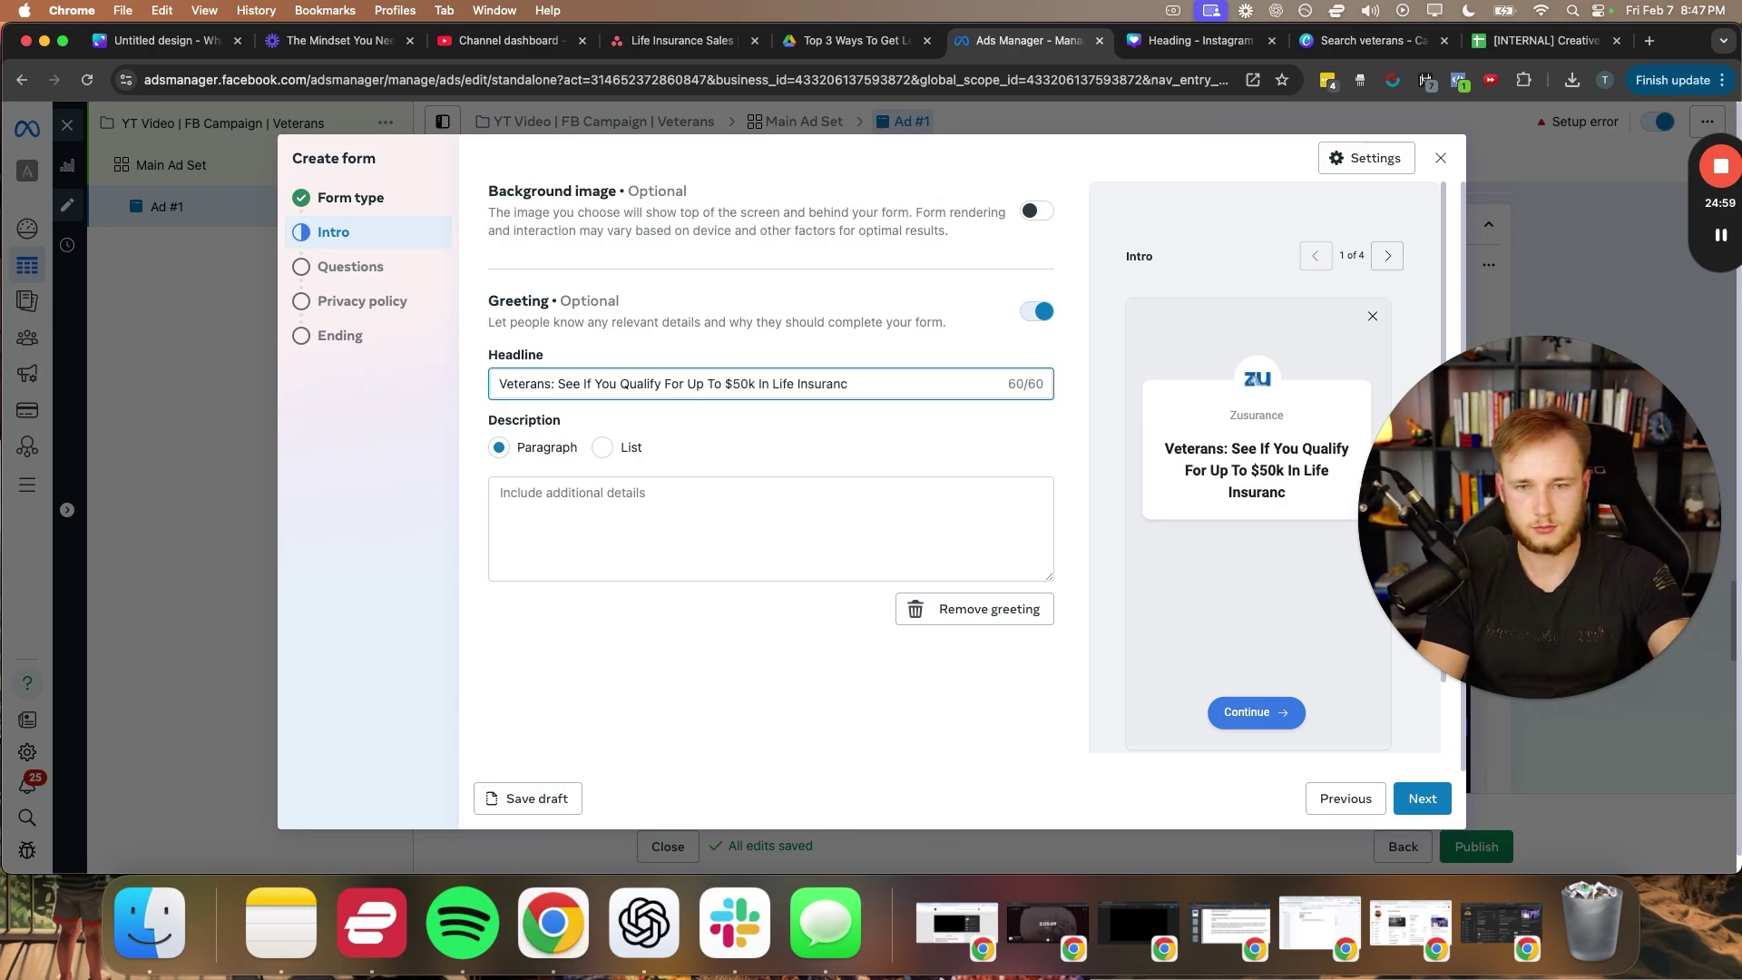
text(Coverage)
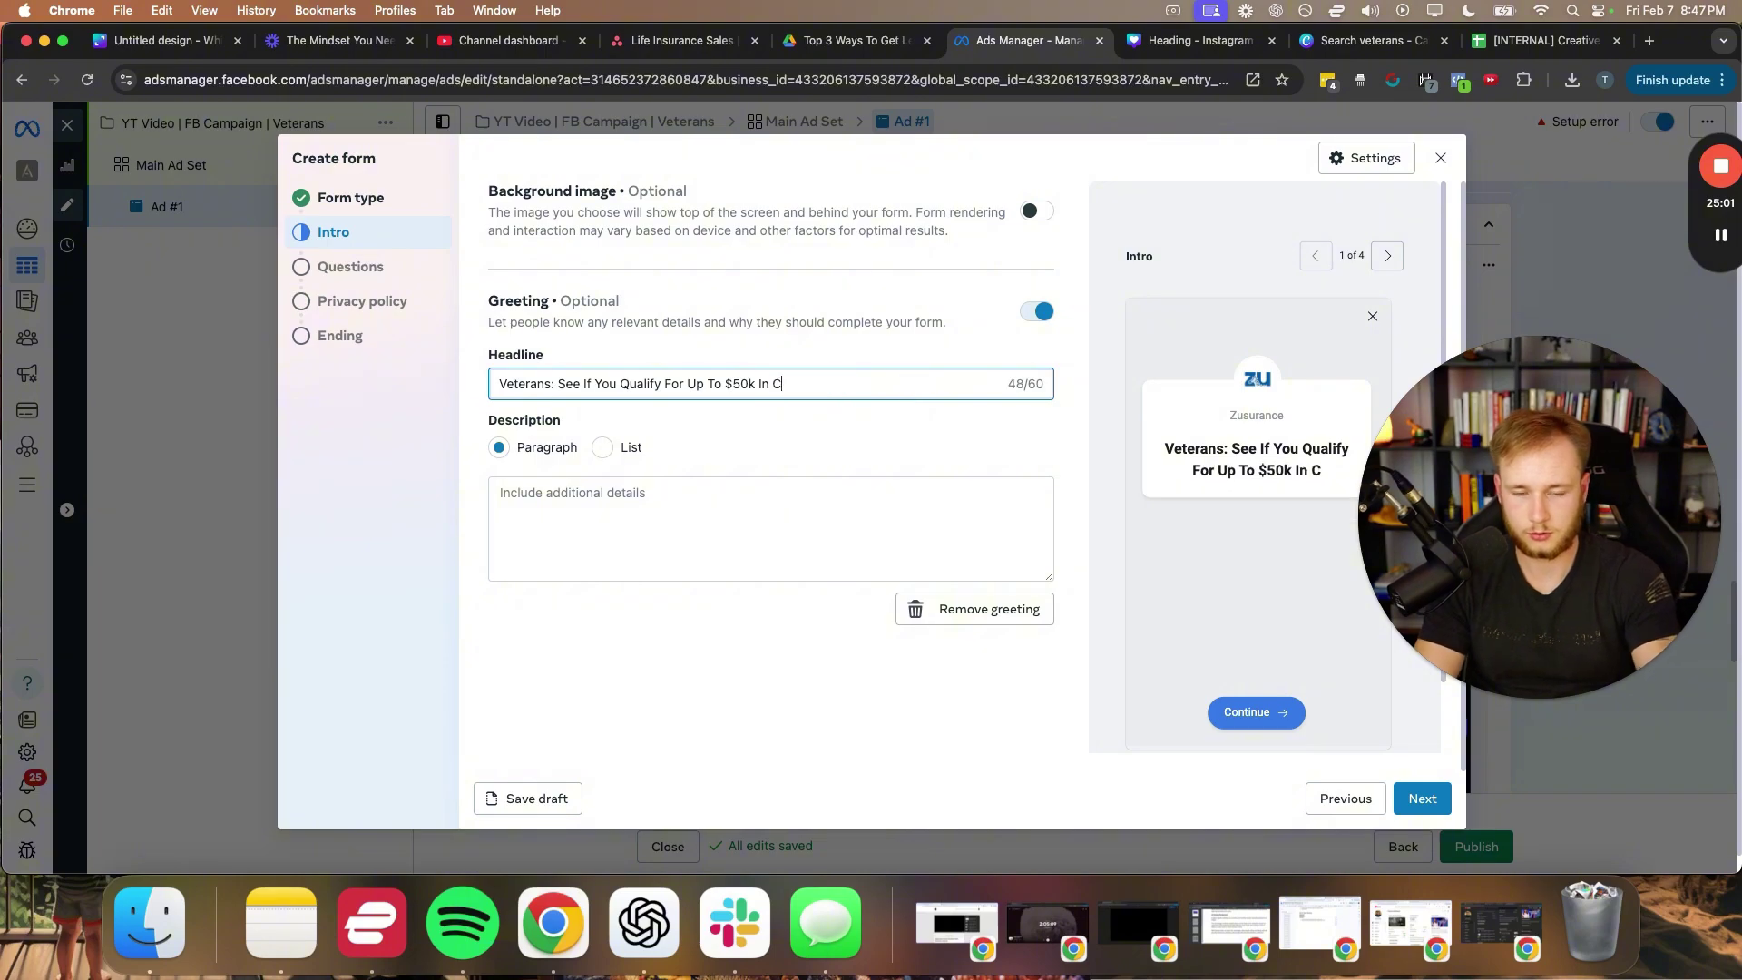
- Write a paragraph greeting description aimed at people over 50 and their families
click(524, 491)
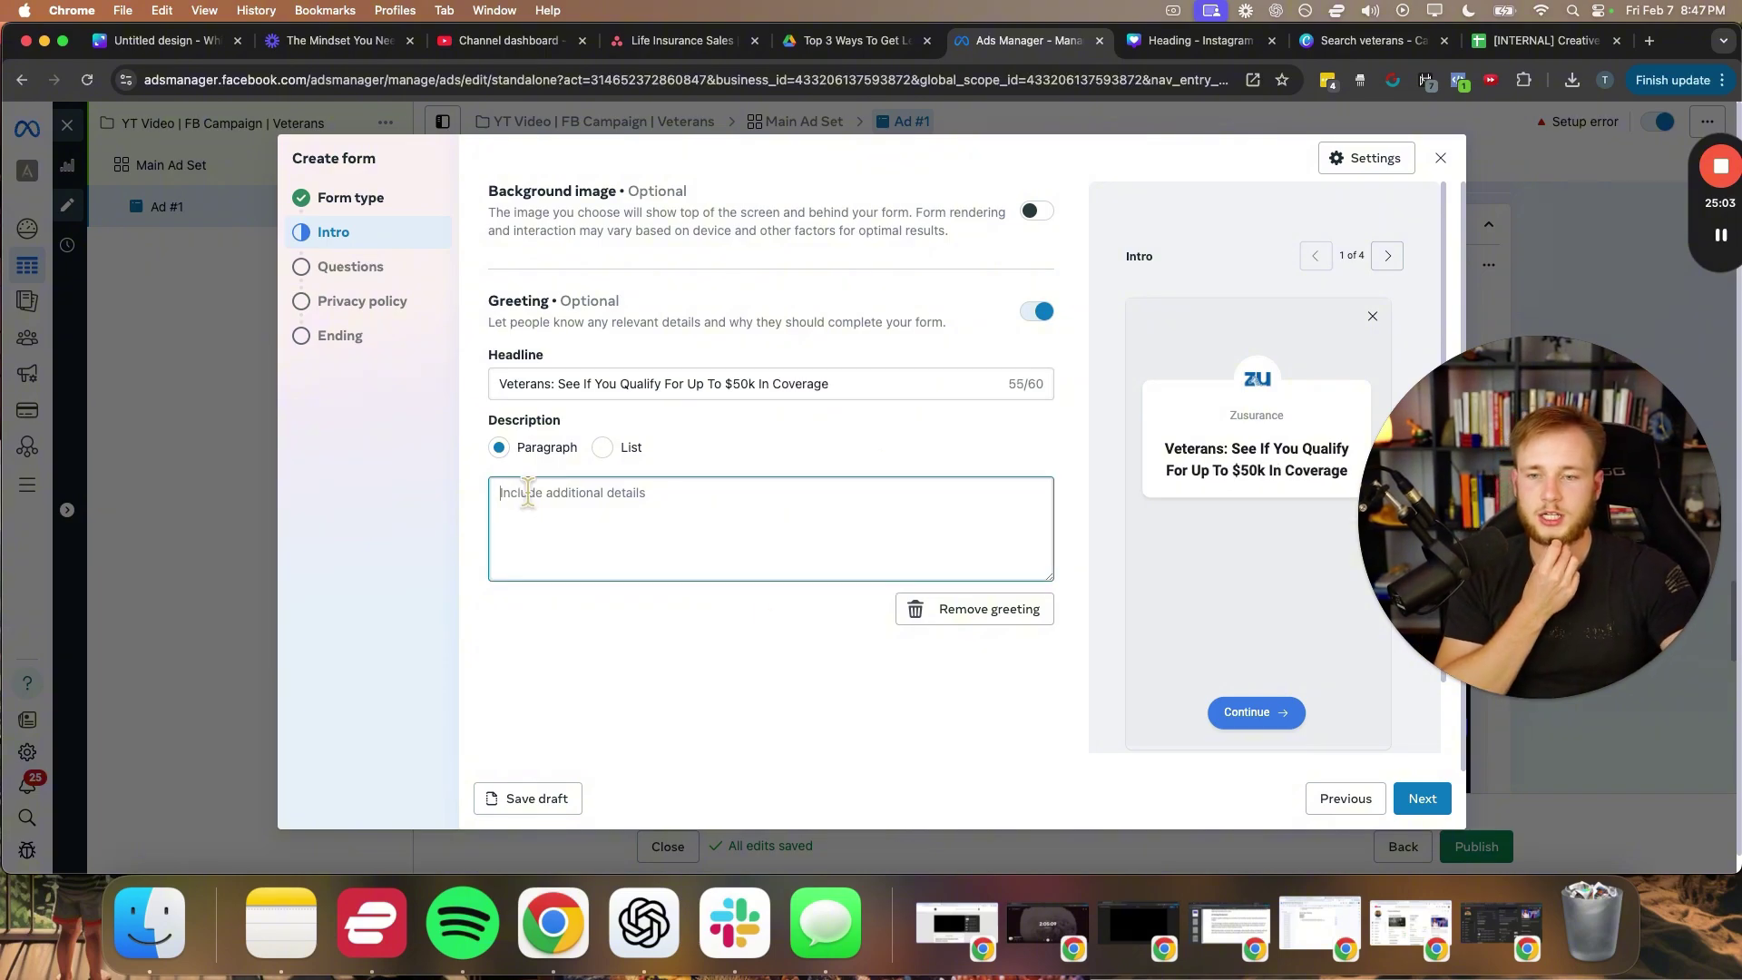
click(600, 448)
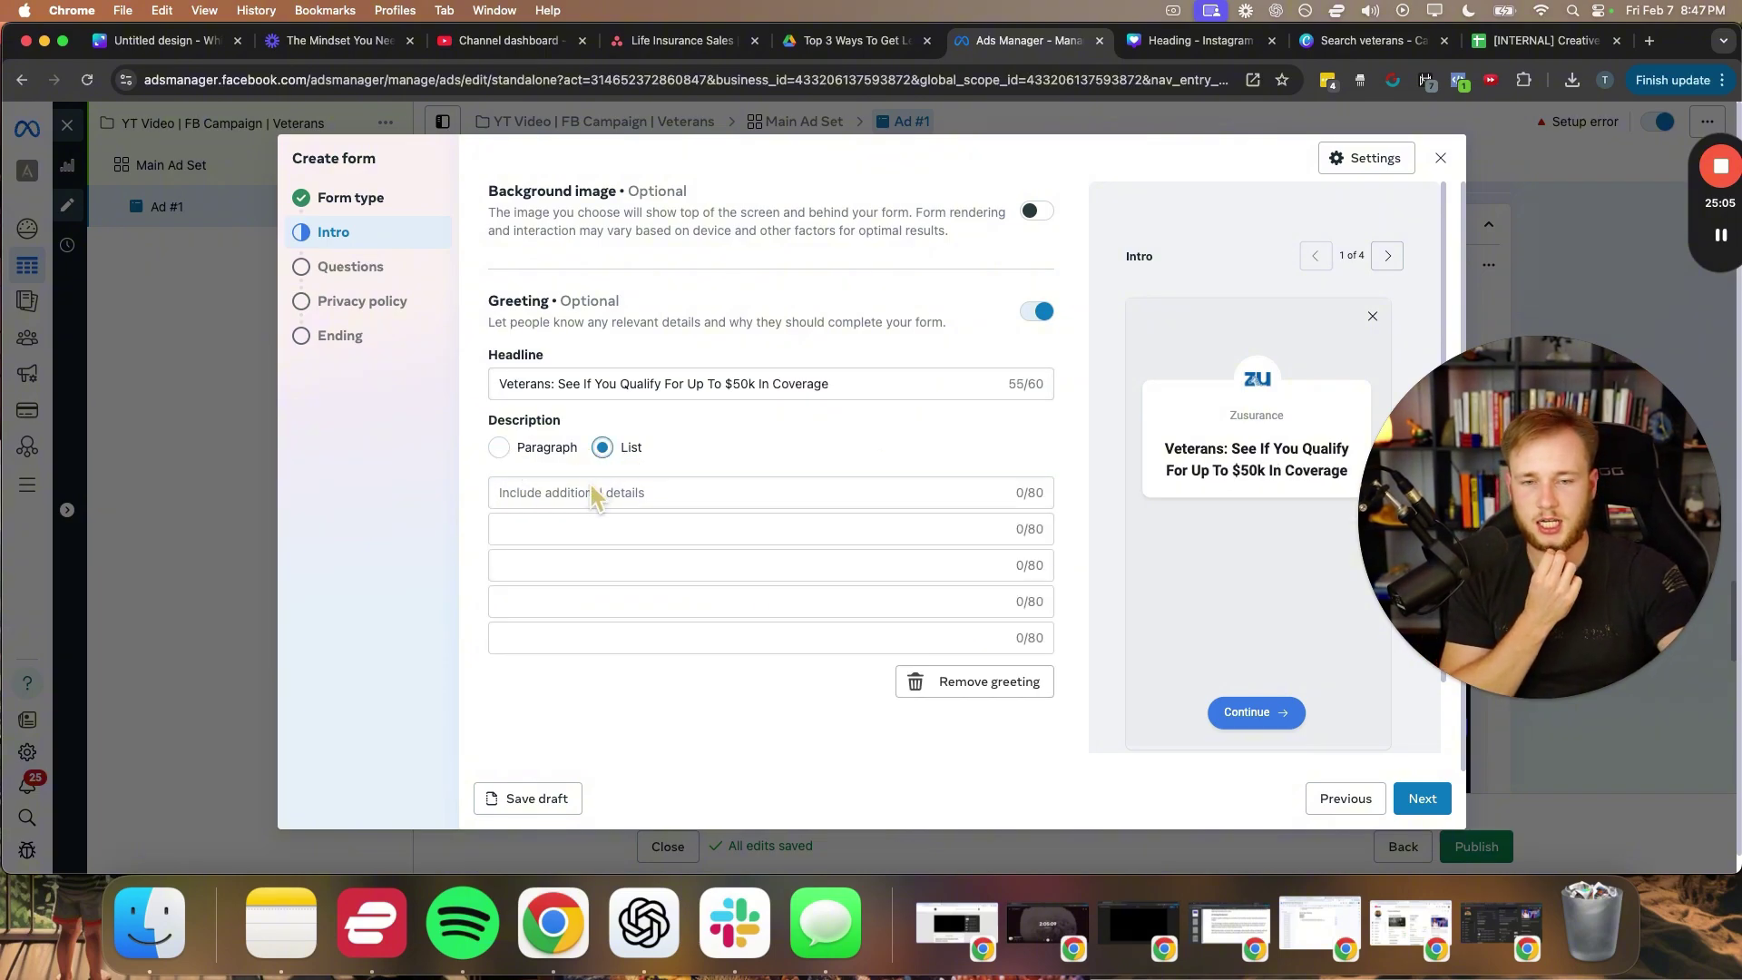
click(499, 448)
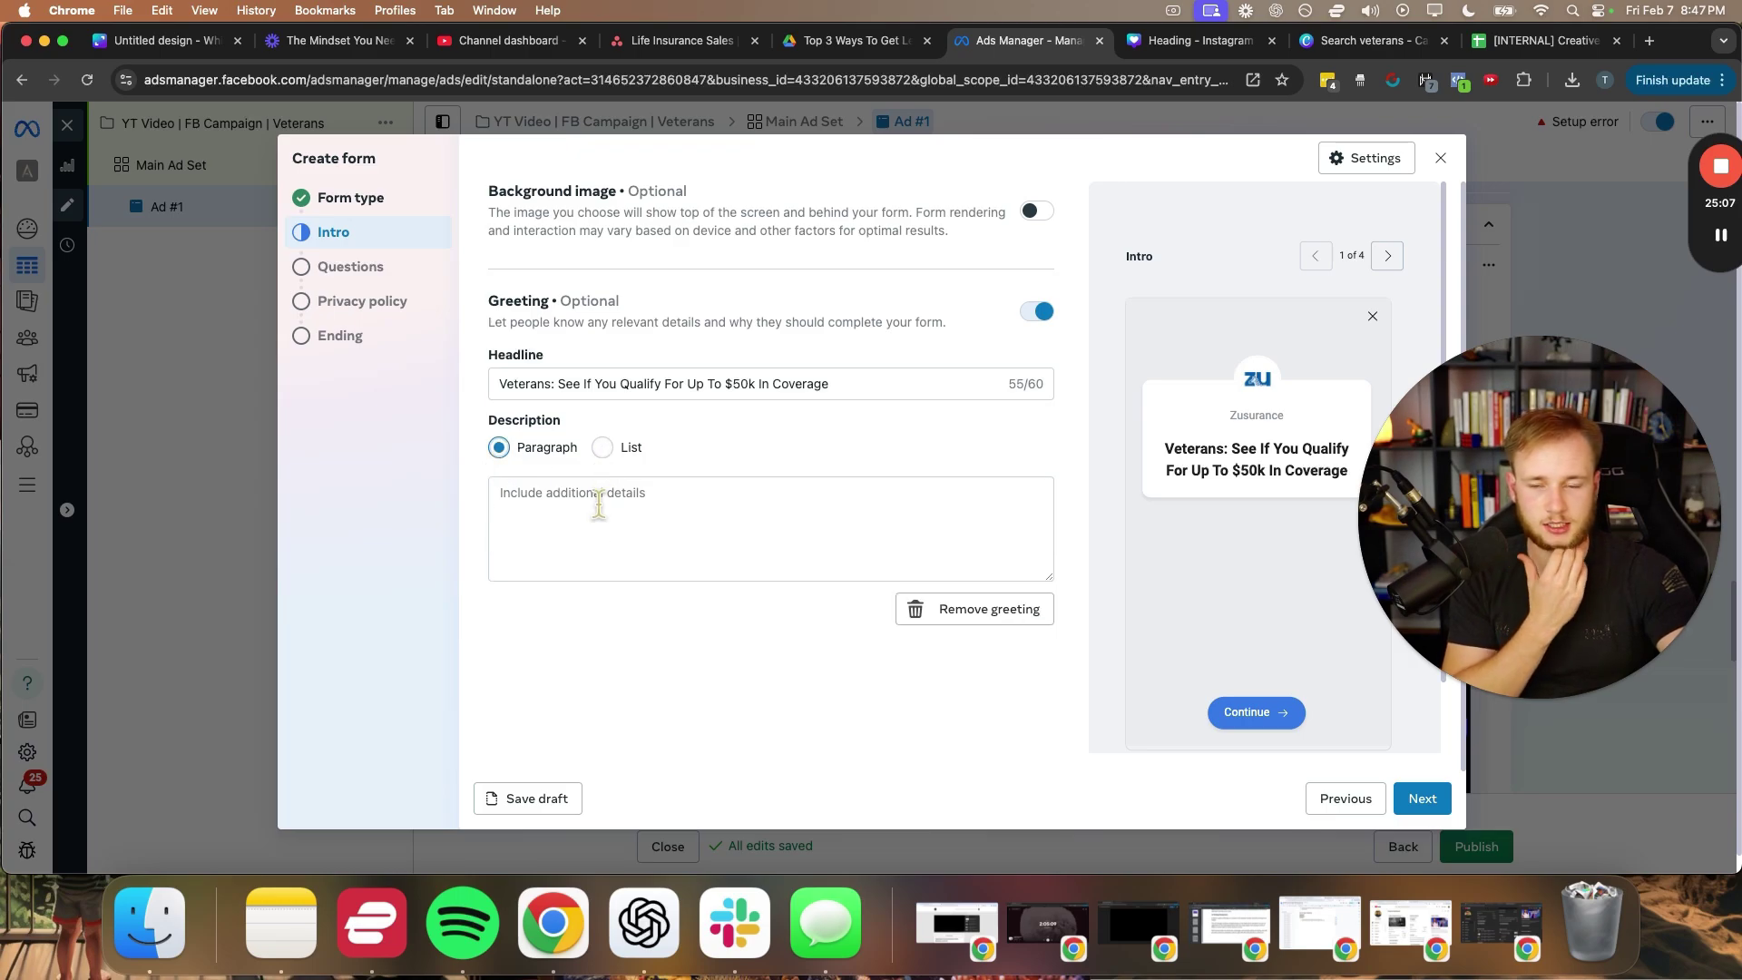
click(597, 504)
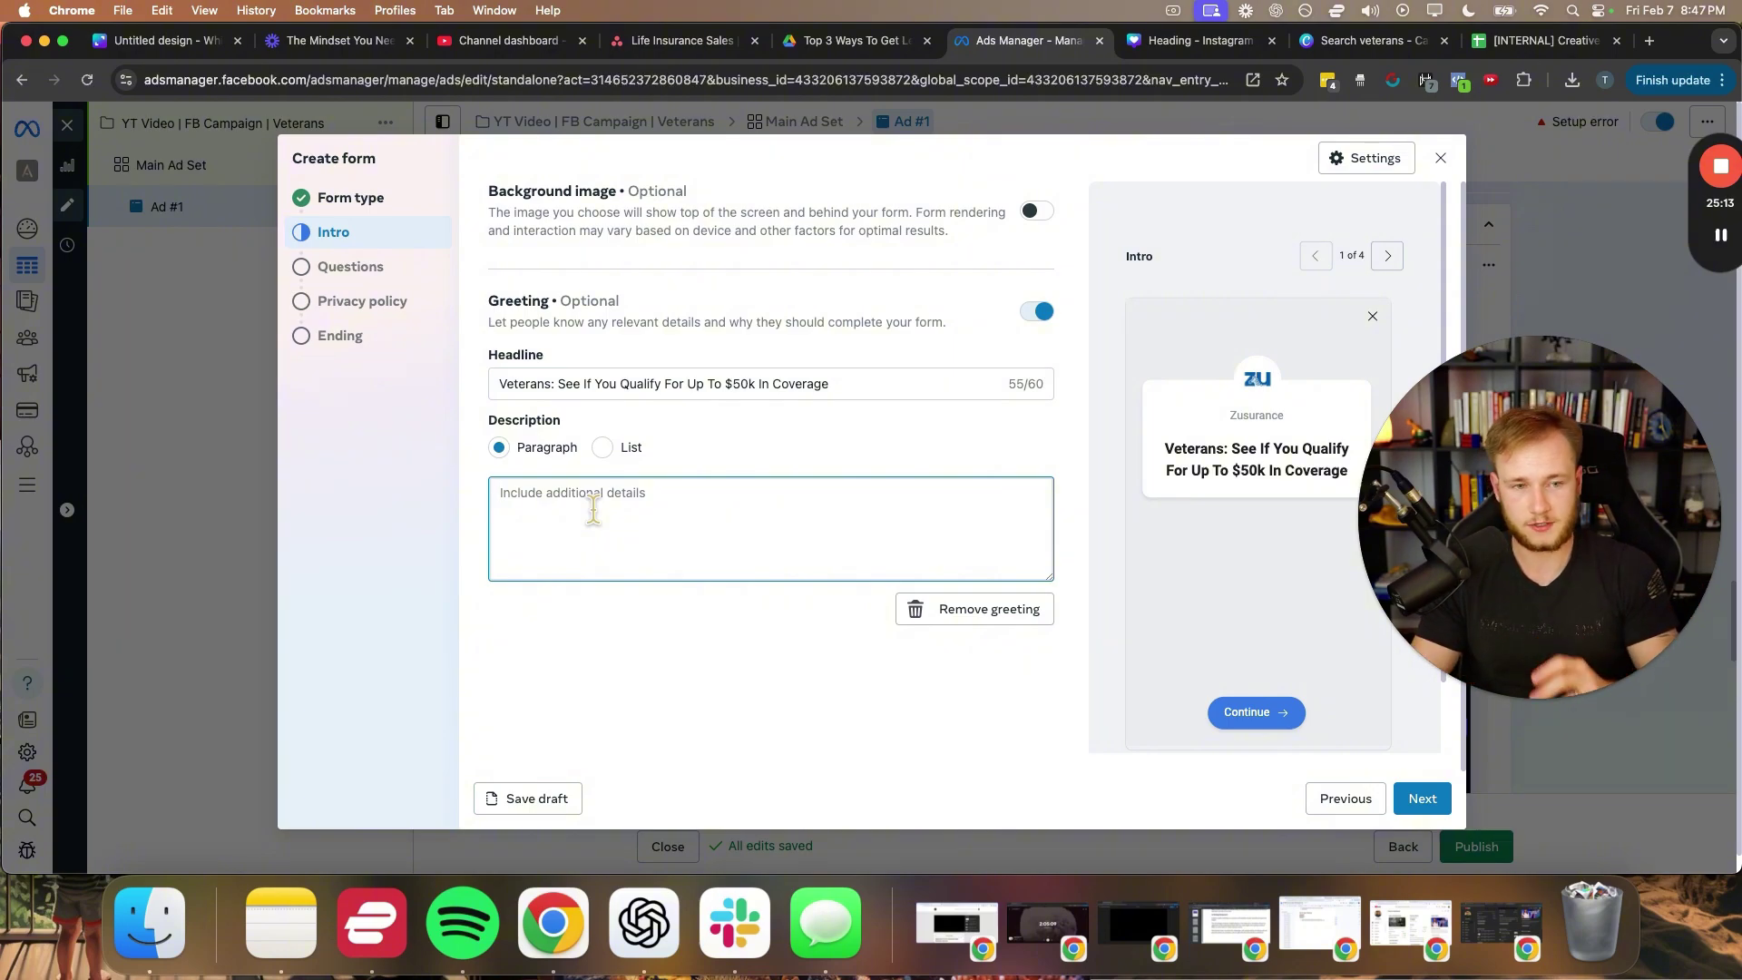
text(Thi)
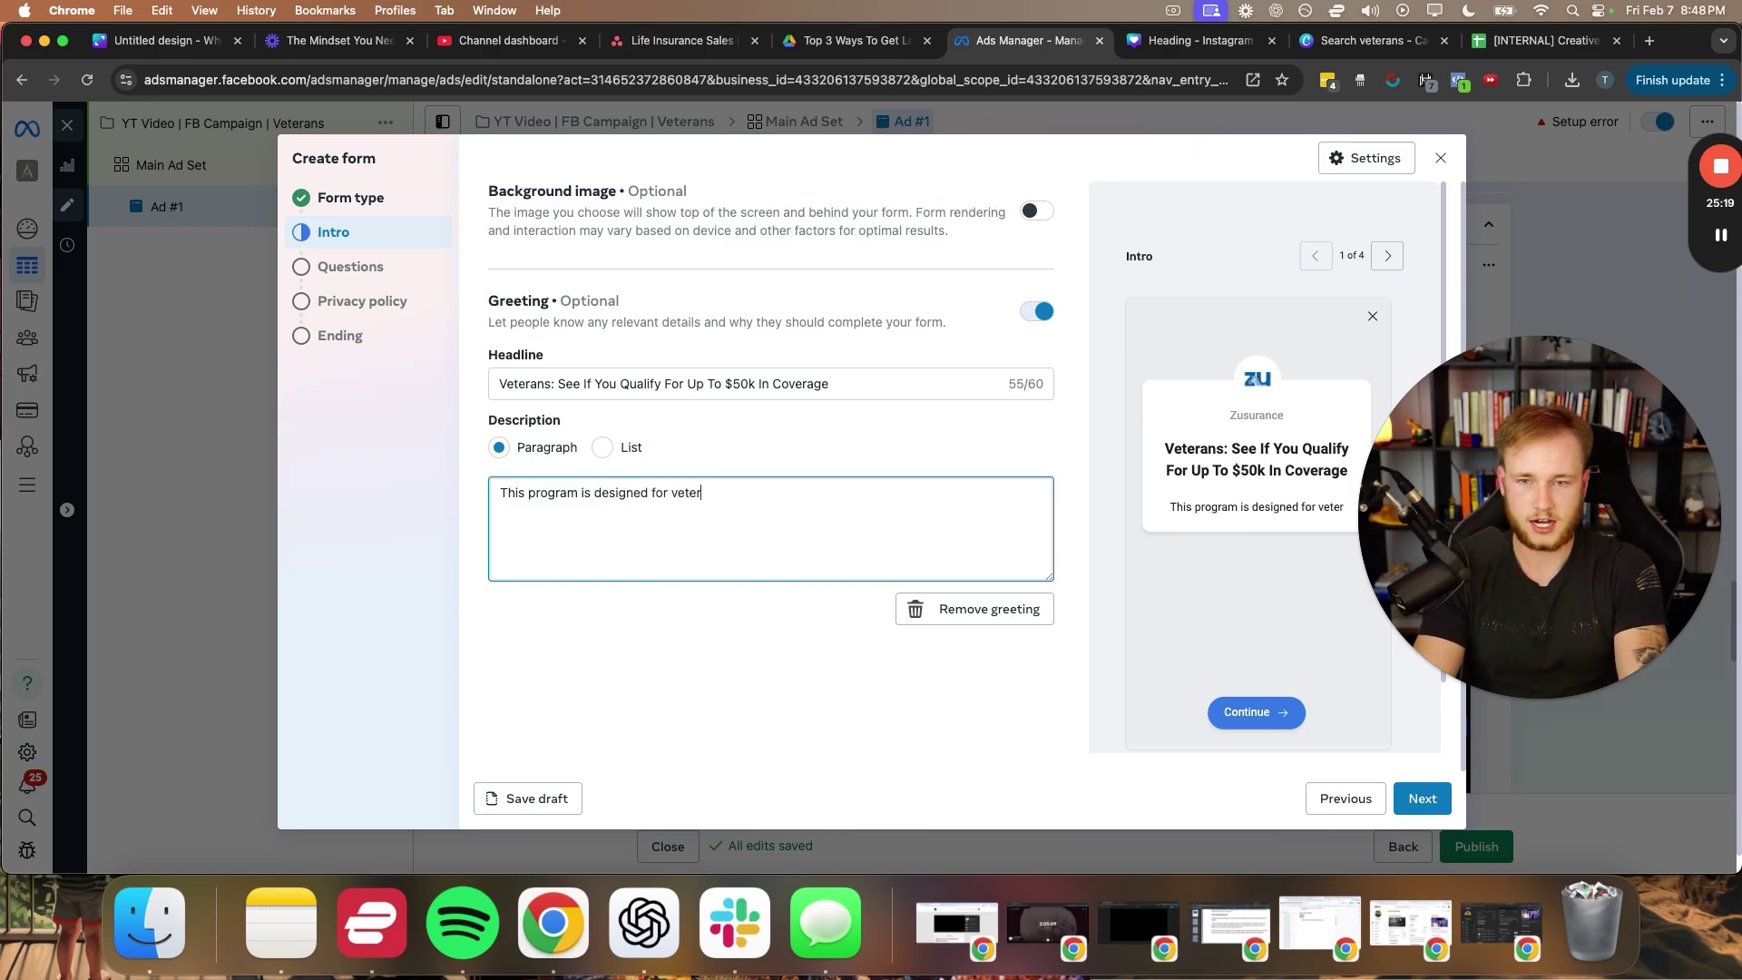
text(over )
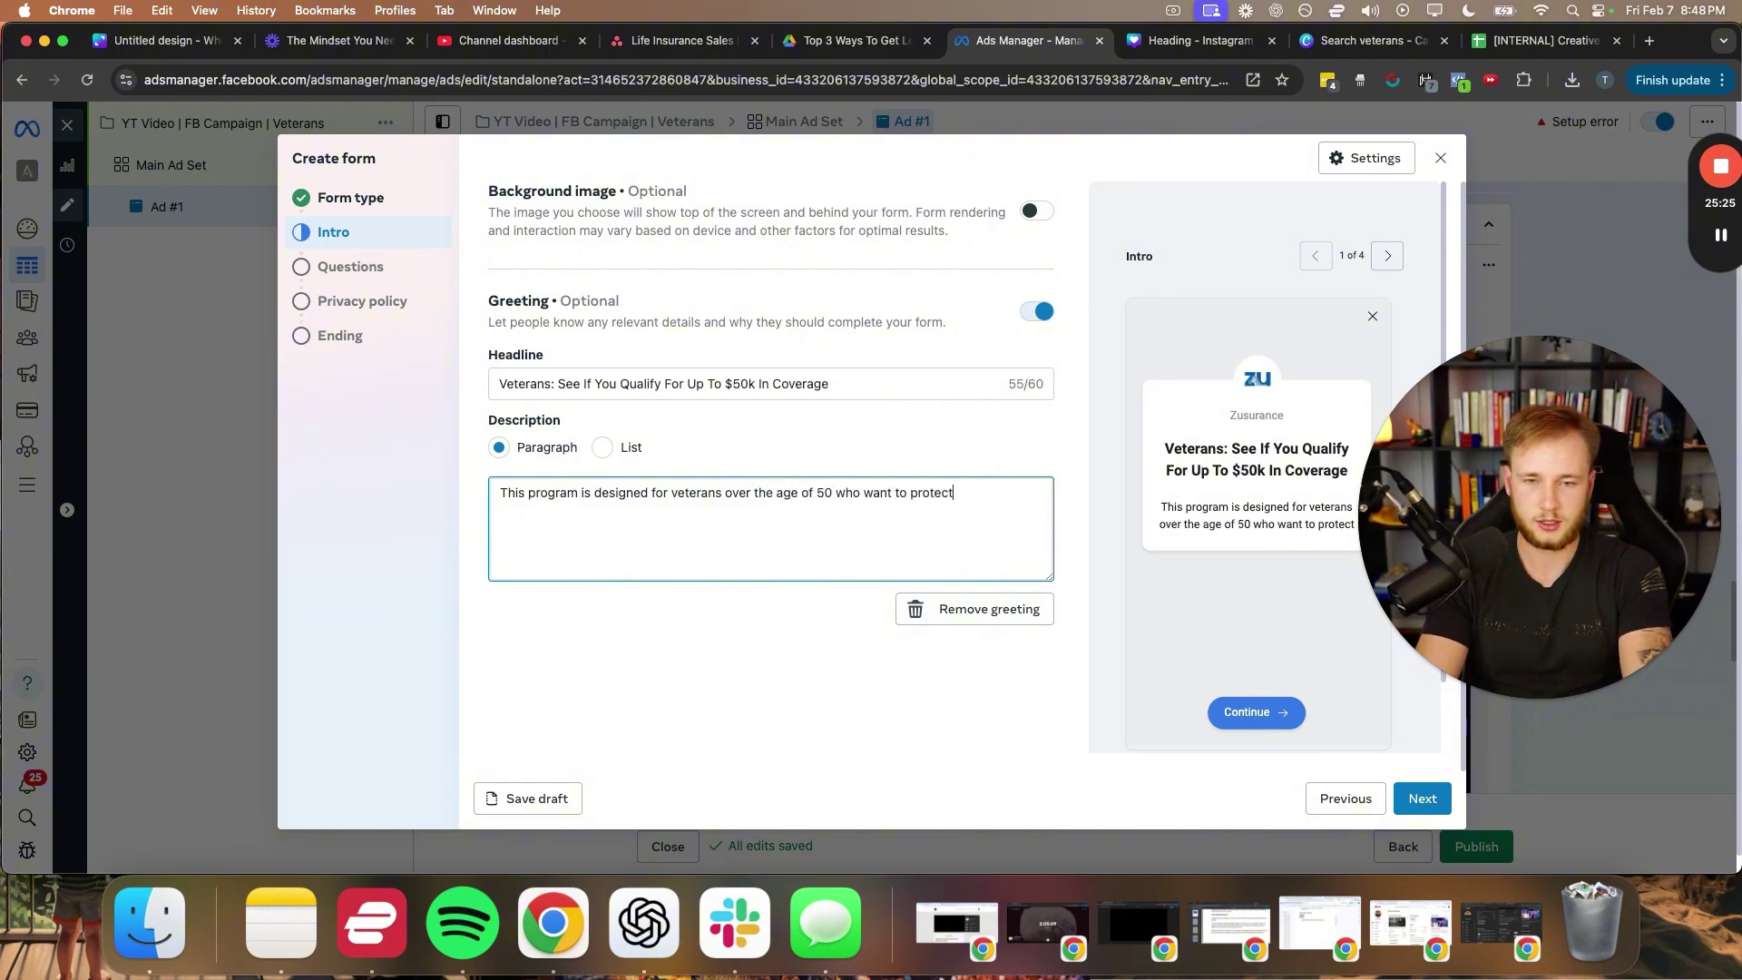
text( their families)
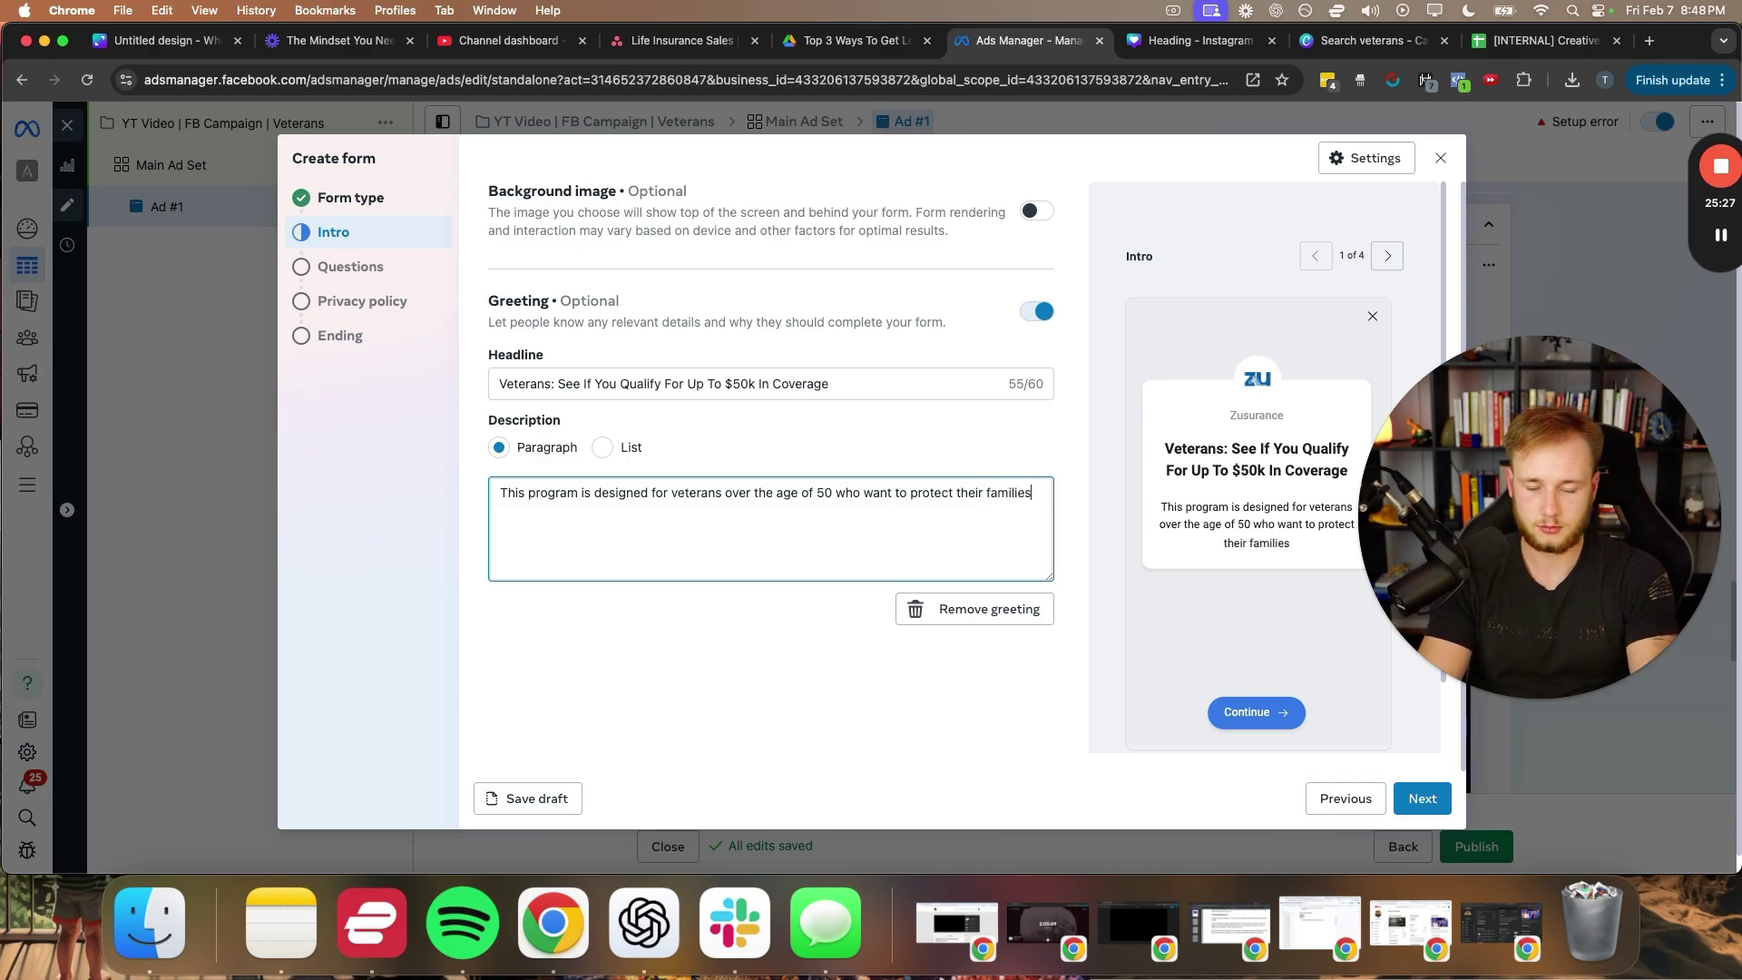
text(.)
click(1094, 682)
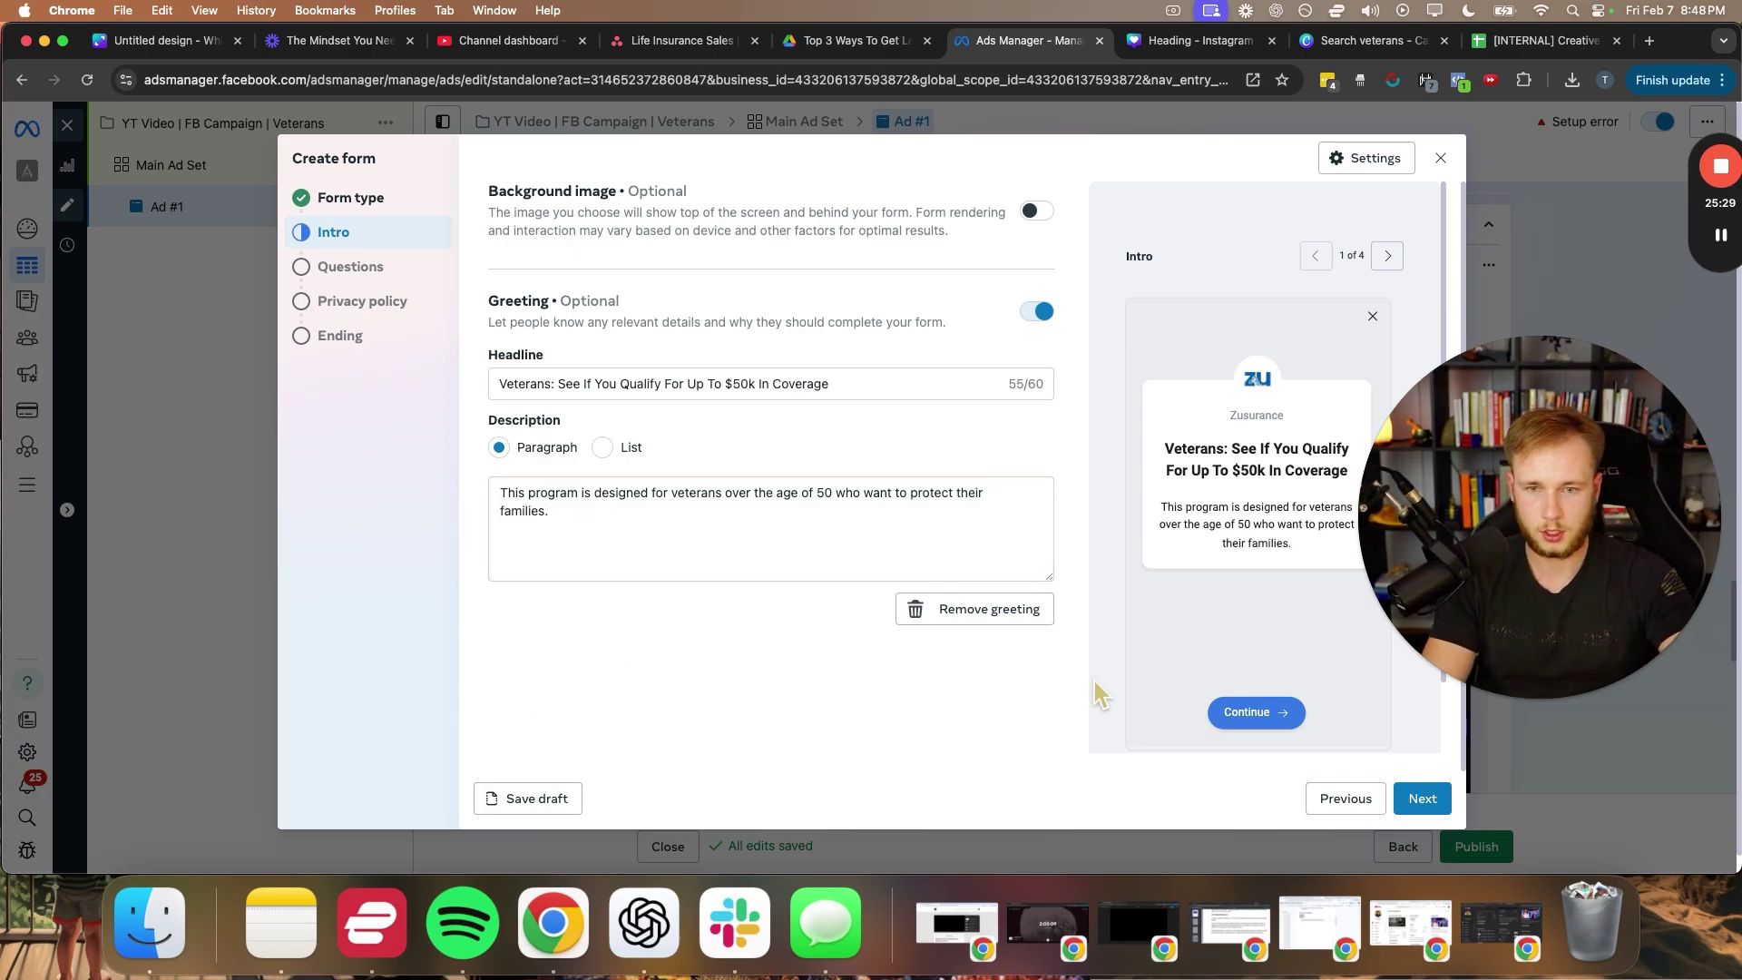
click(1429, 795)
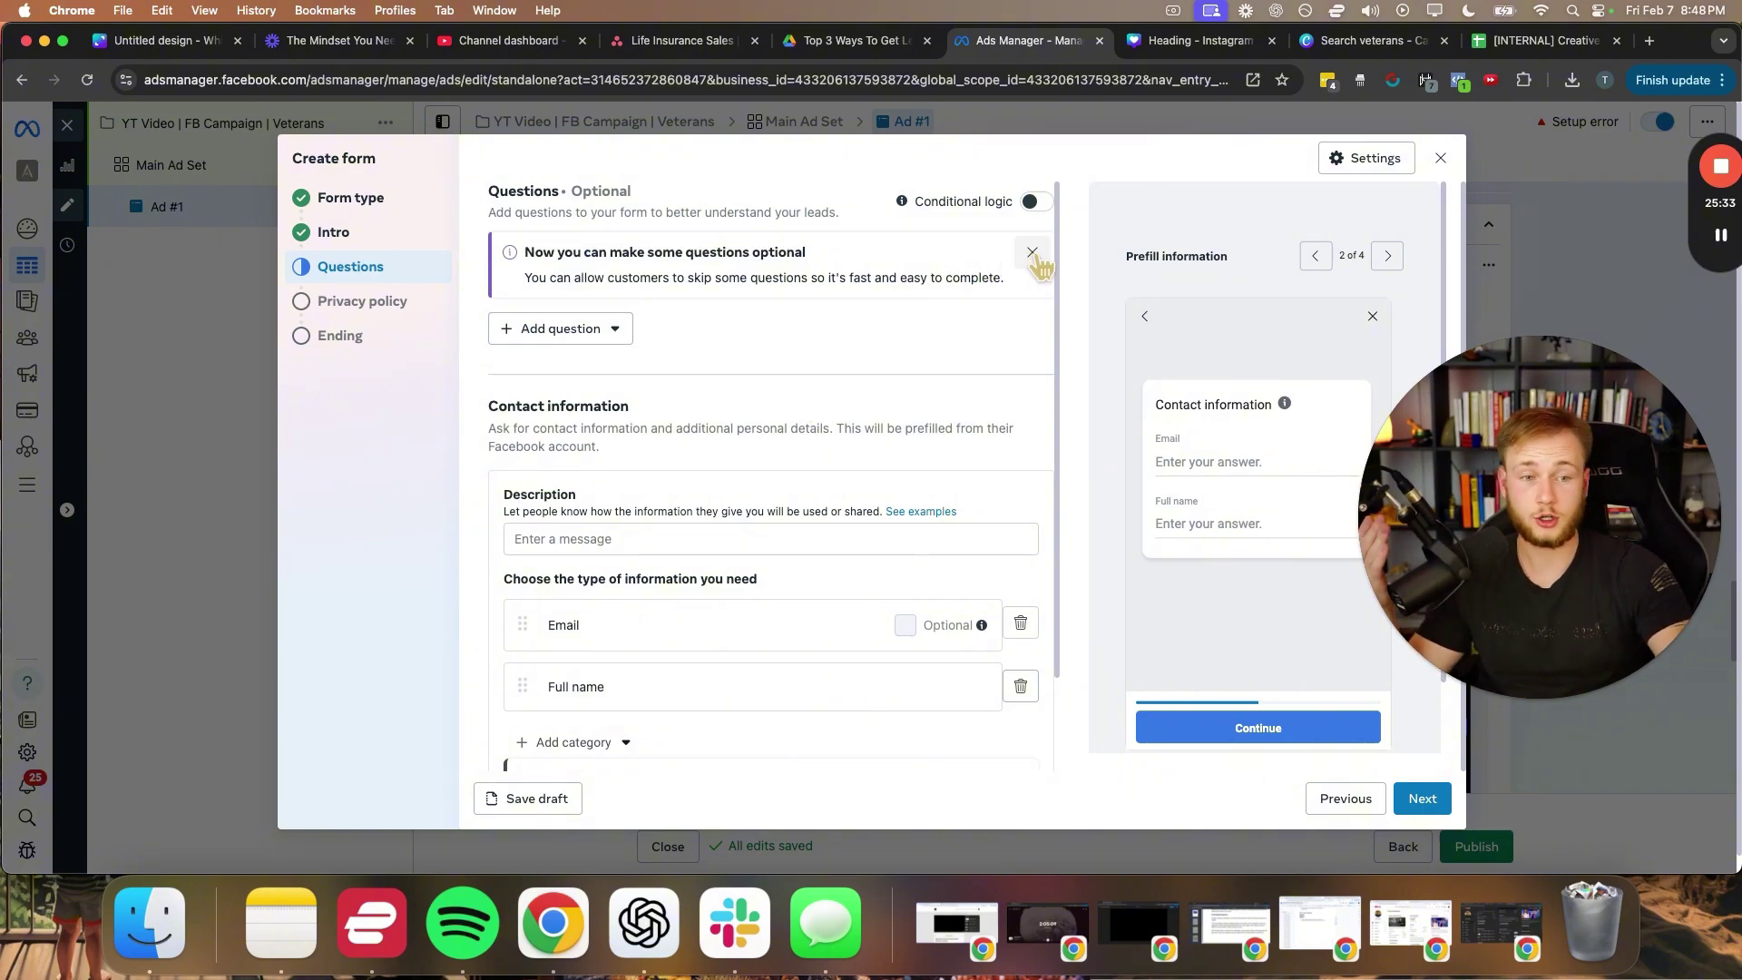
- Dismiss the optional-questions tip and prefill notice, leaving Email and Full name fields
click(1031, 252)
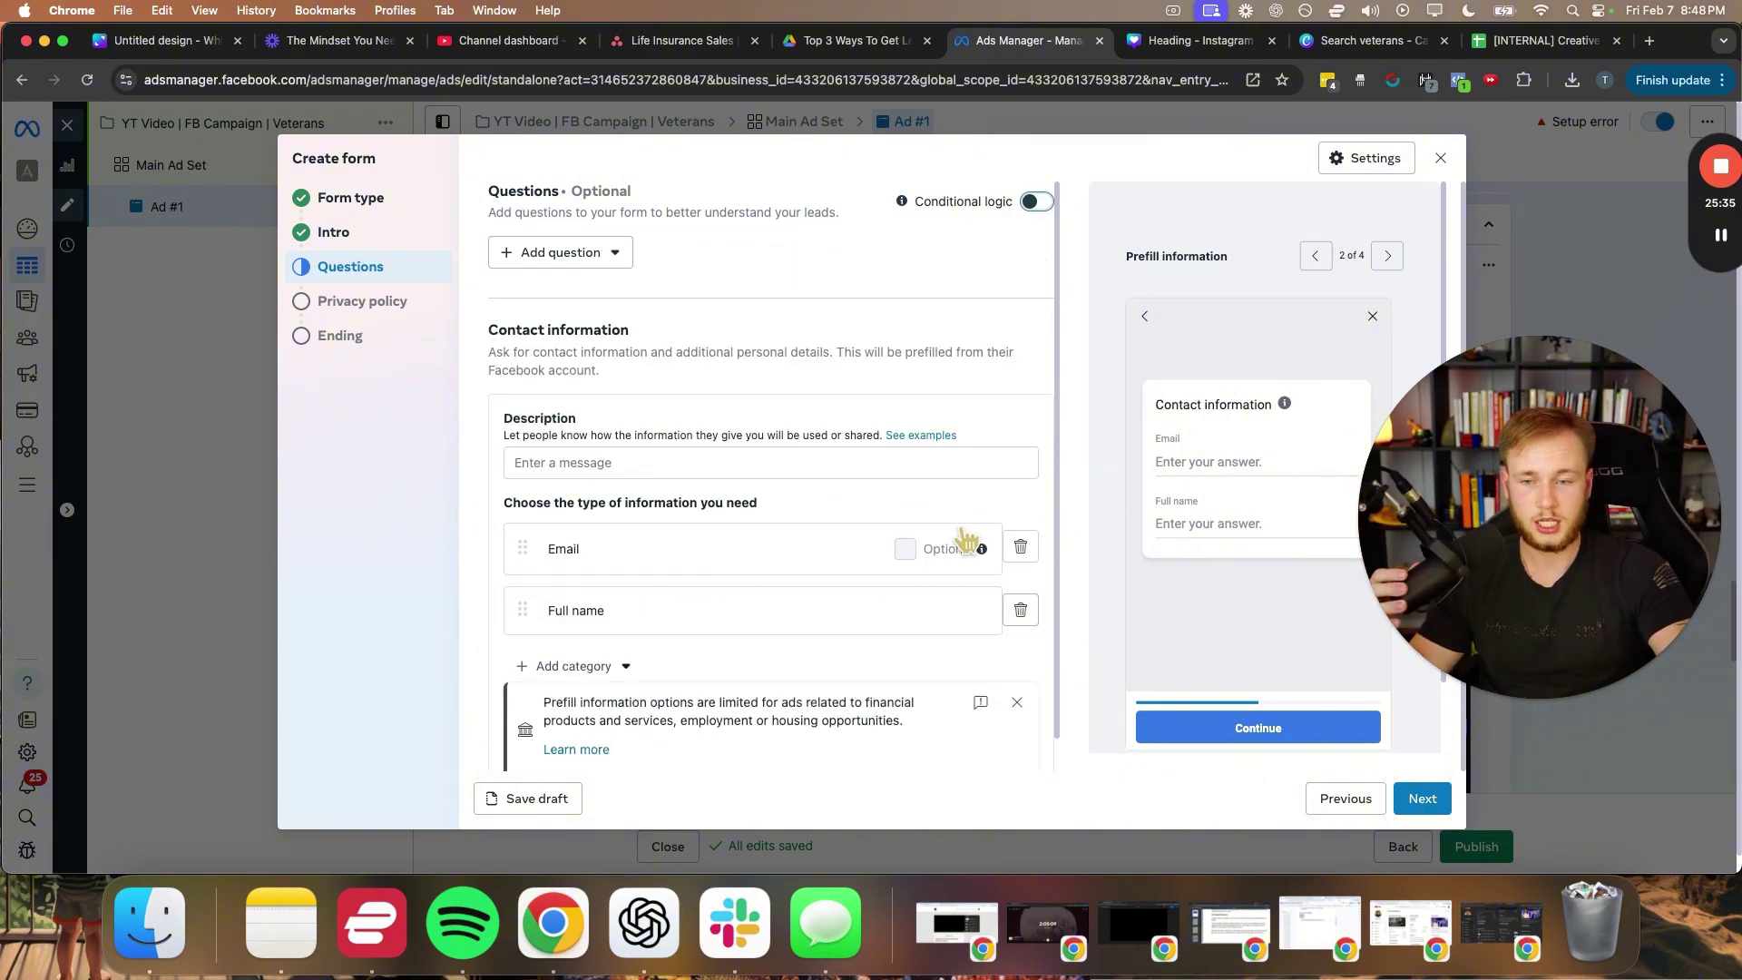
drag(1540, 529, 1463, 458)
scroll(617, 573, down, 2)
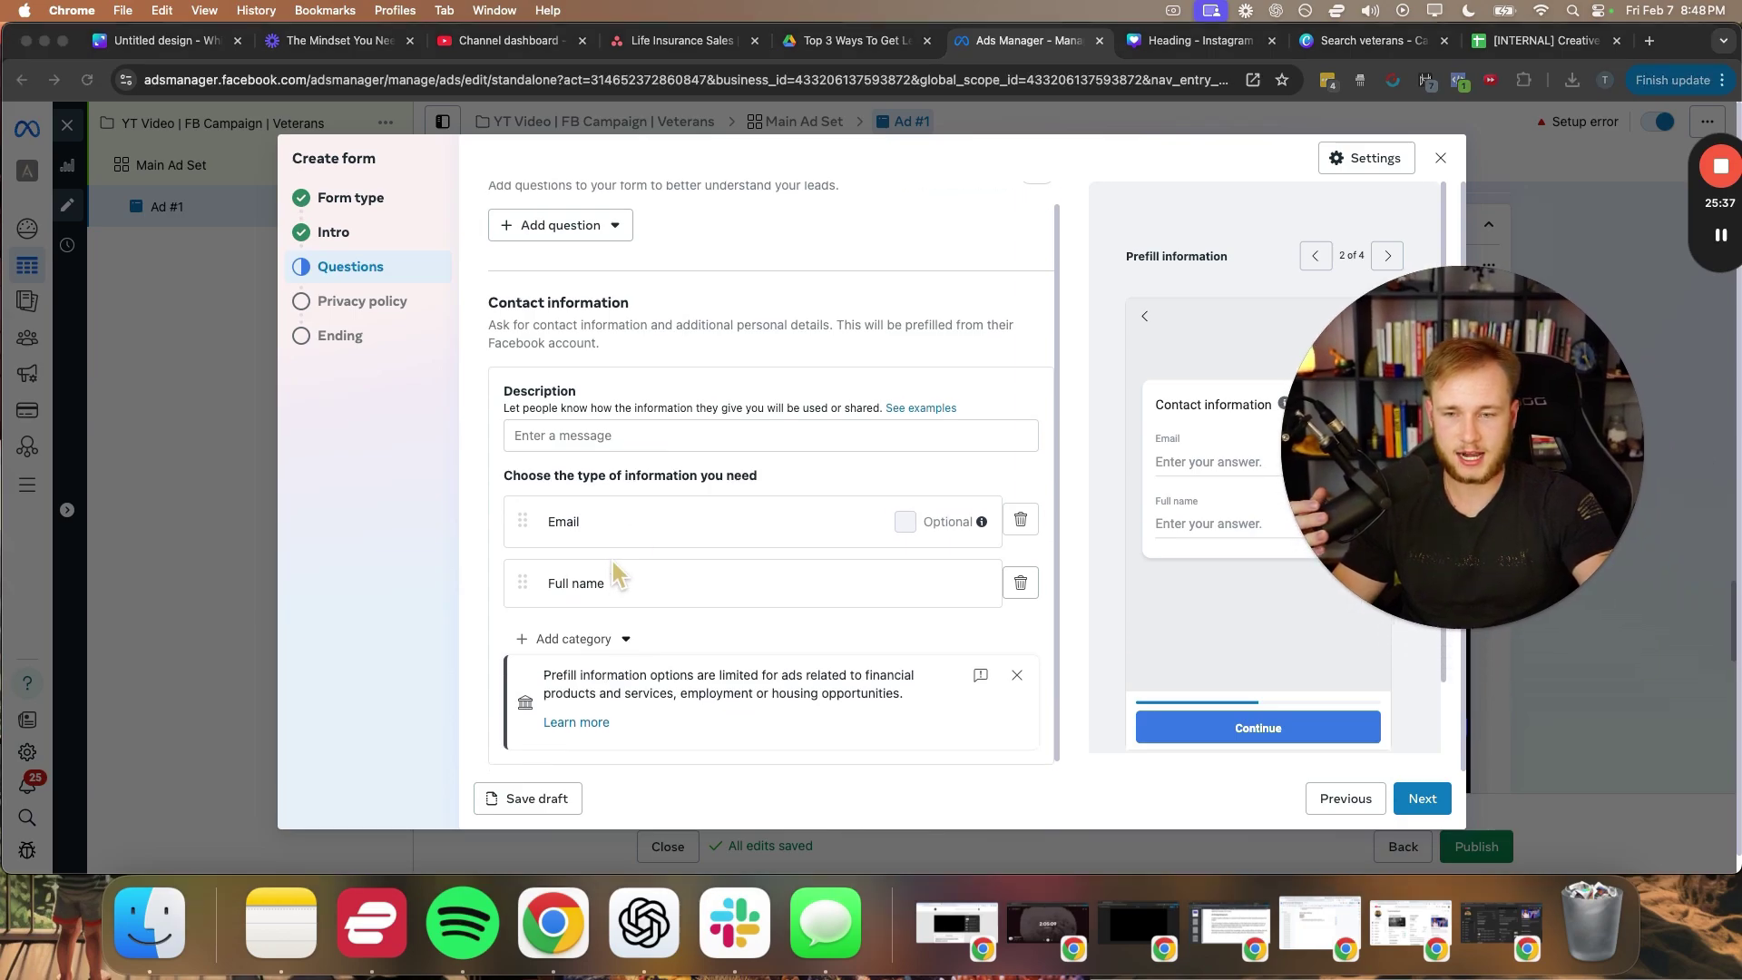
click(599, 636)
click(1017, 668)
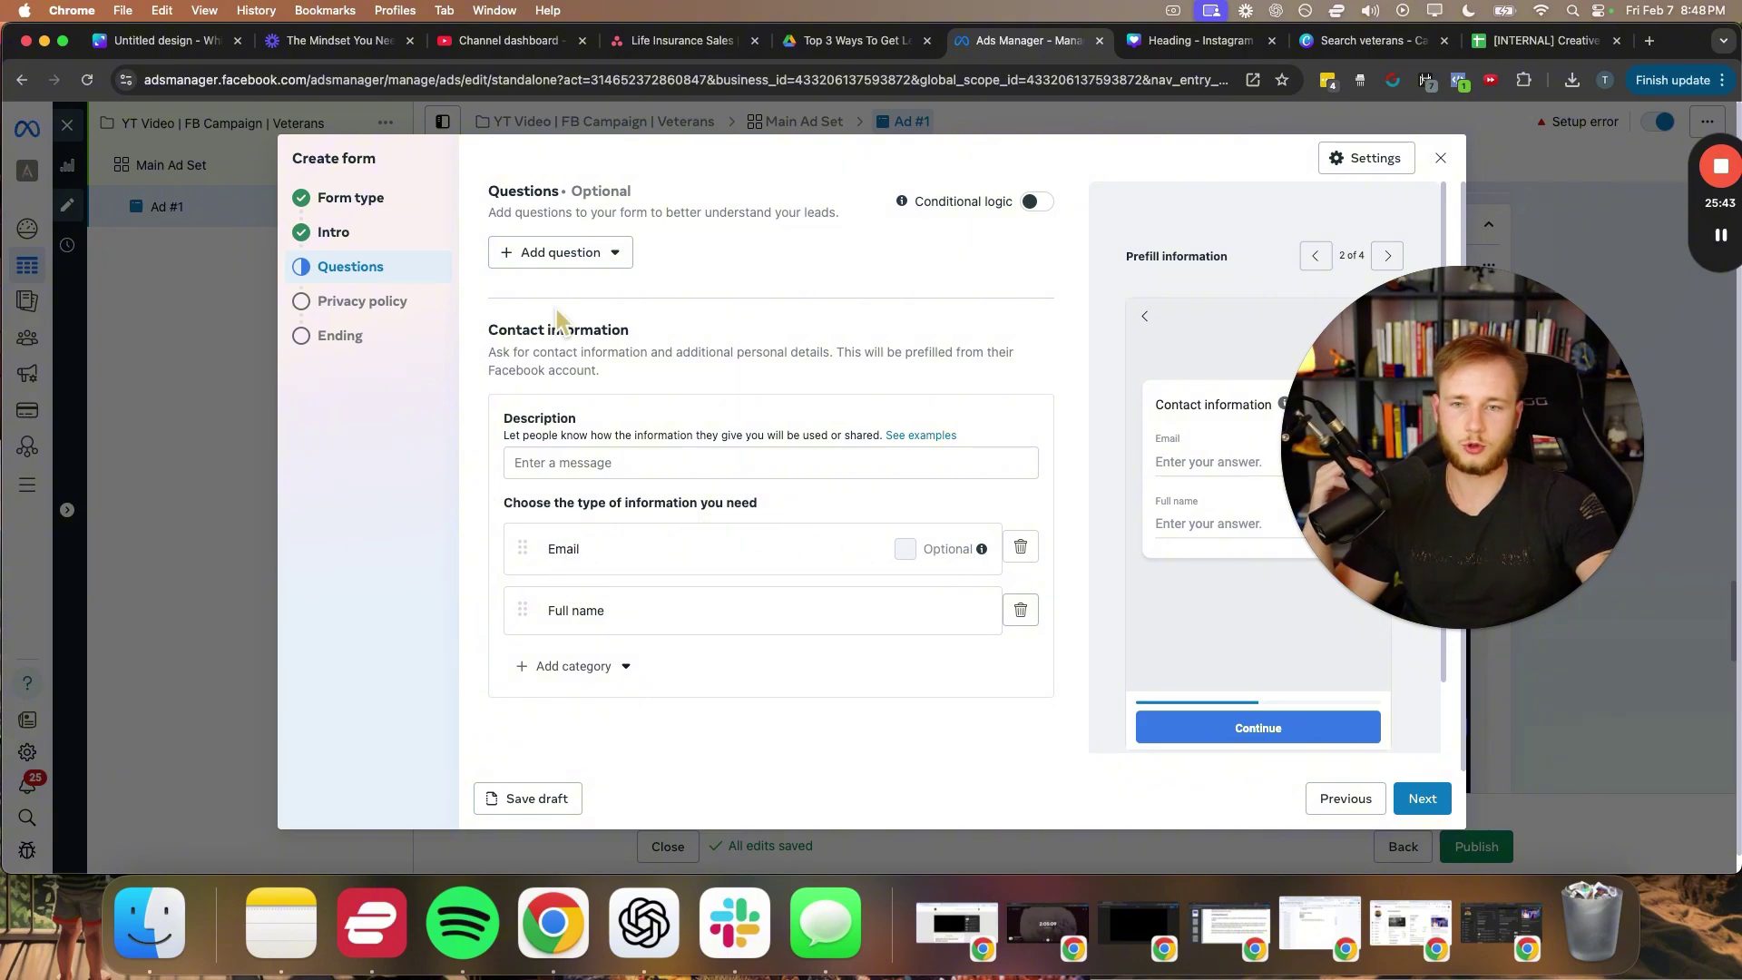
drag(483, 188, 663, 201)
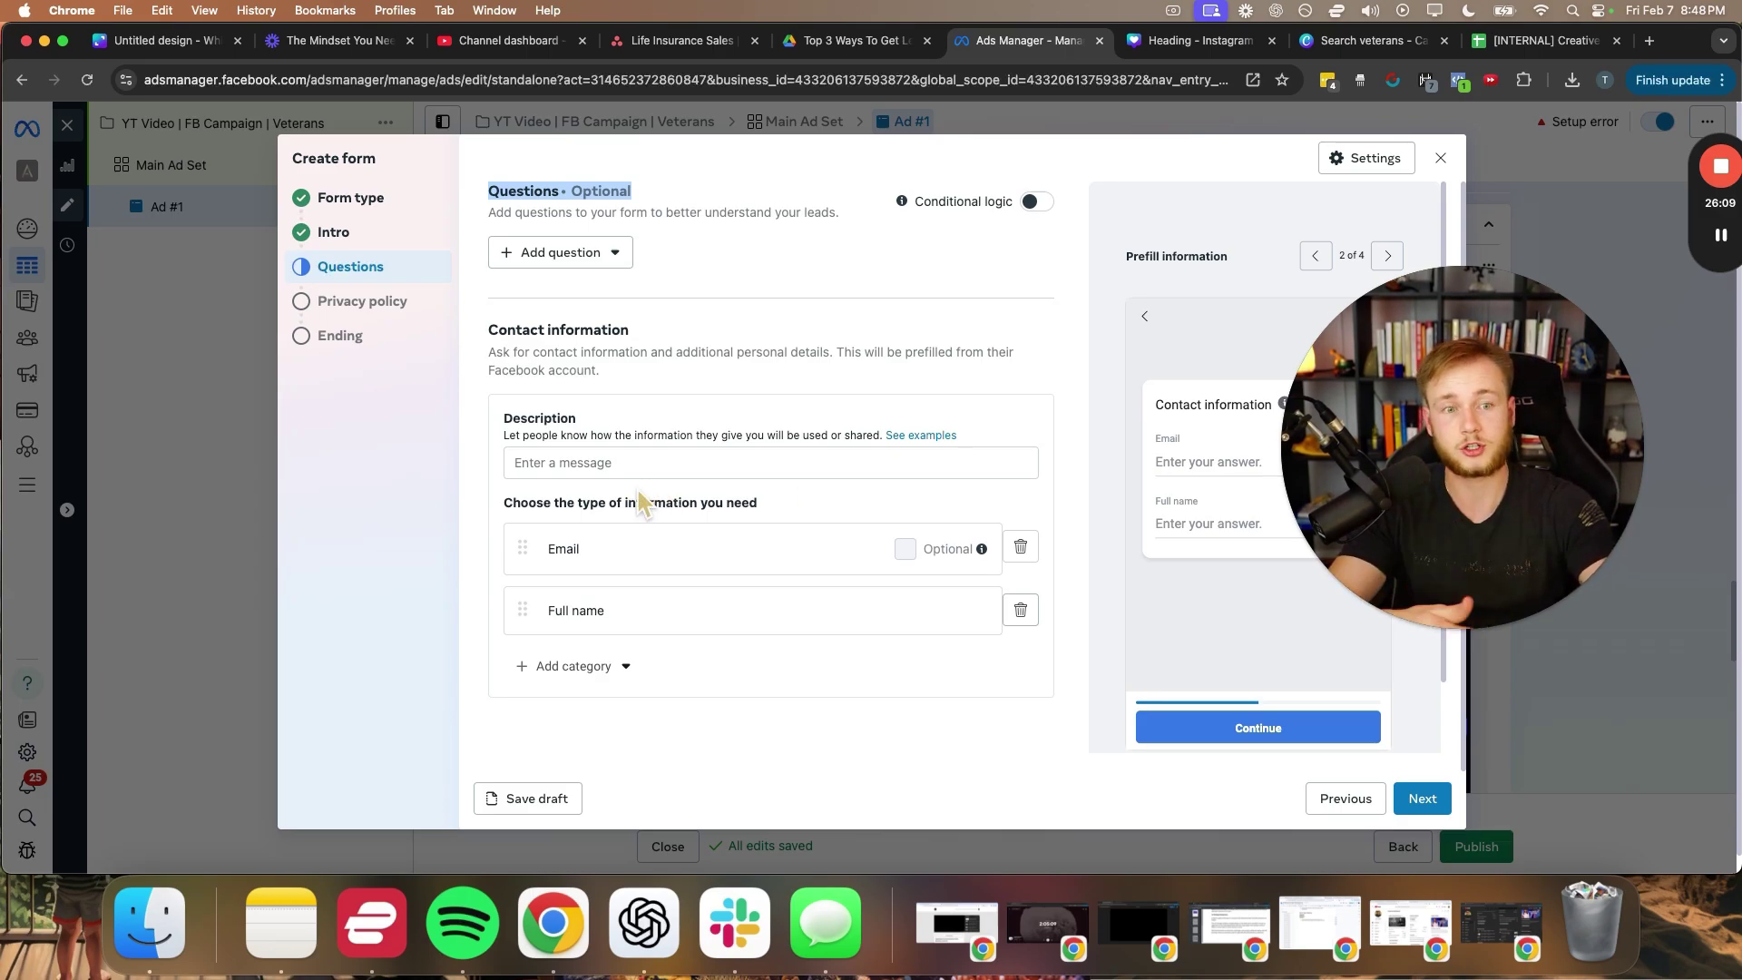
click(558, 252)
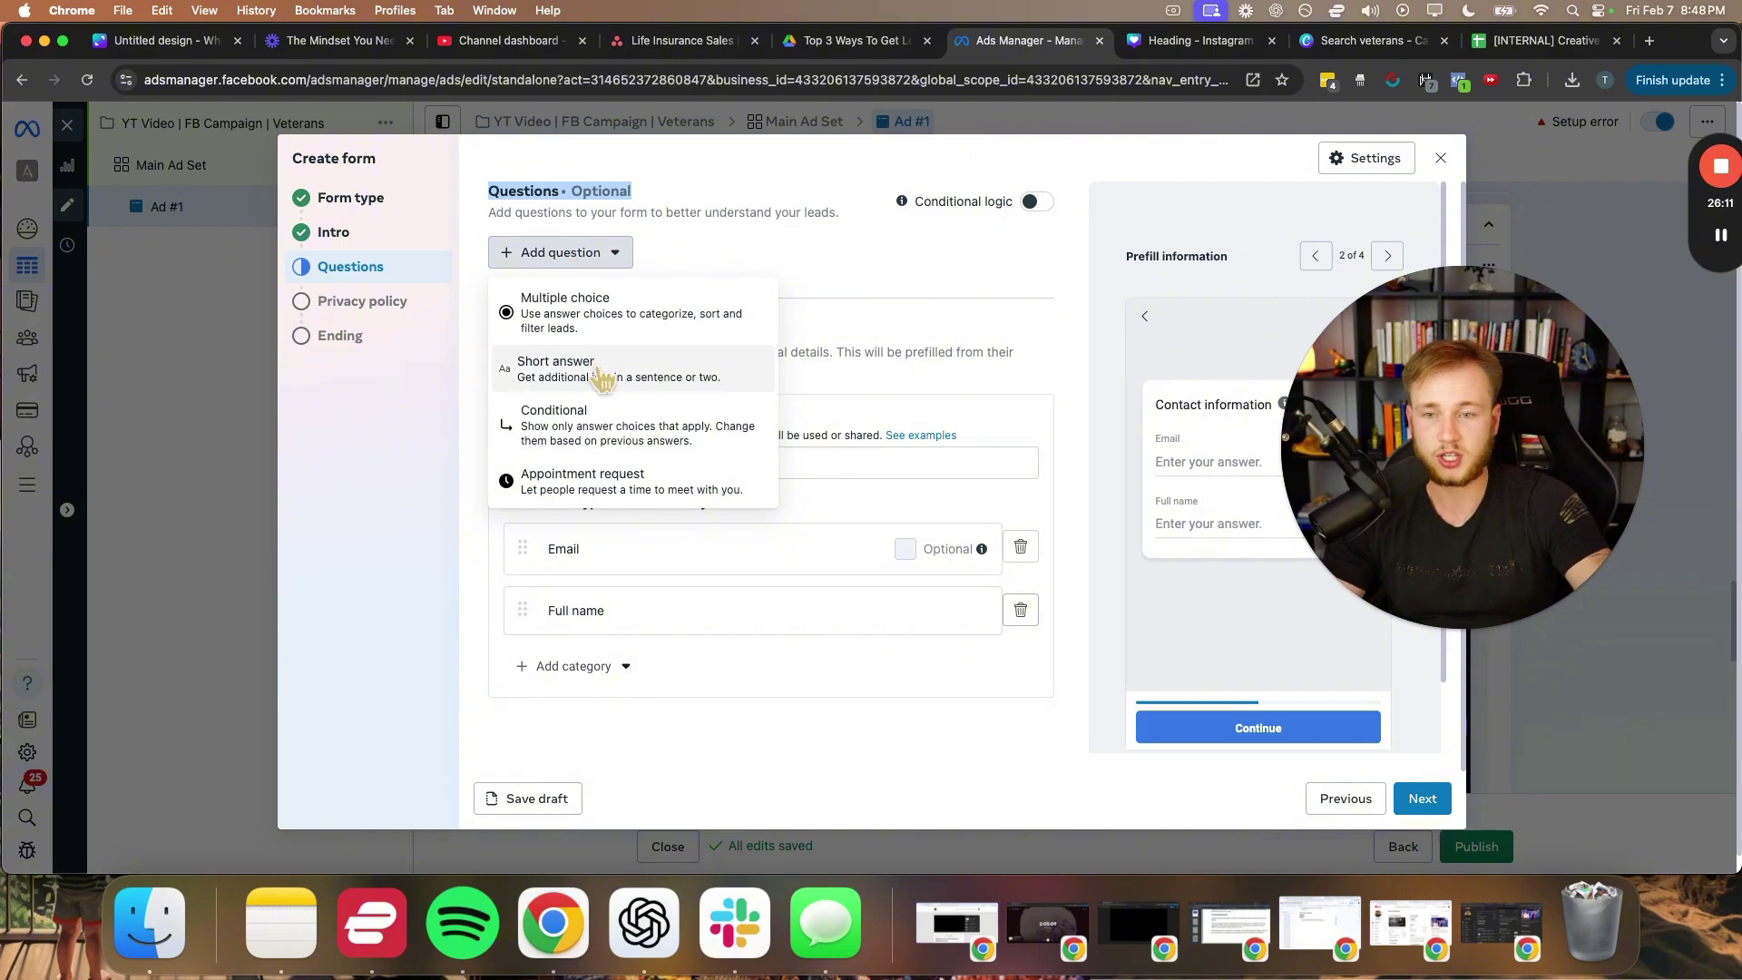
- Add a multiple choice question asking which branch of the military the lead served in
click(572, 309)
text(Whi)
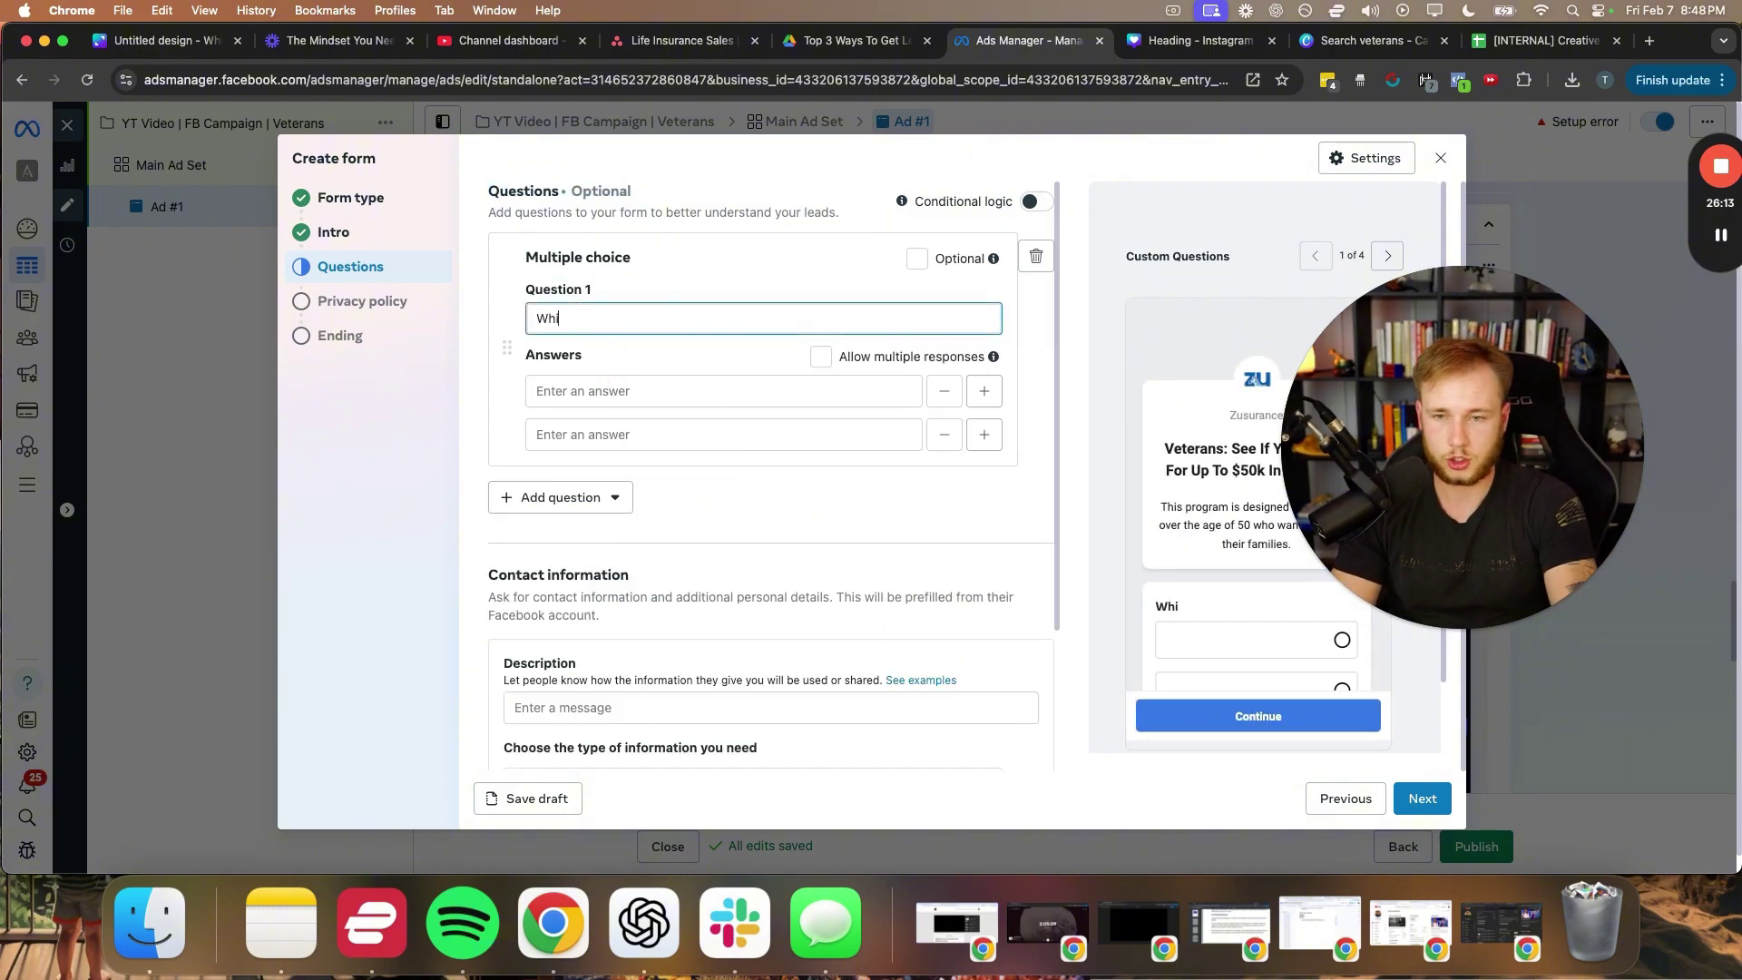
text(ch Branch of th)
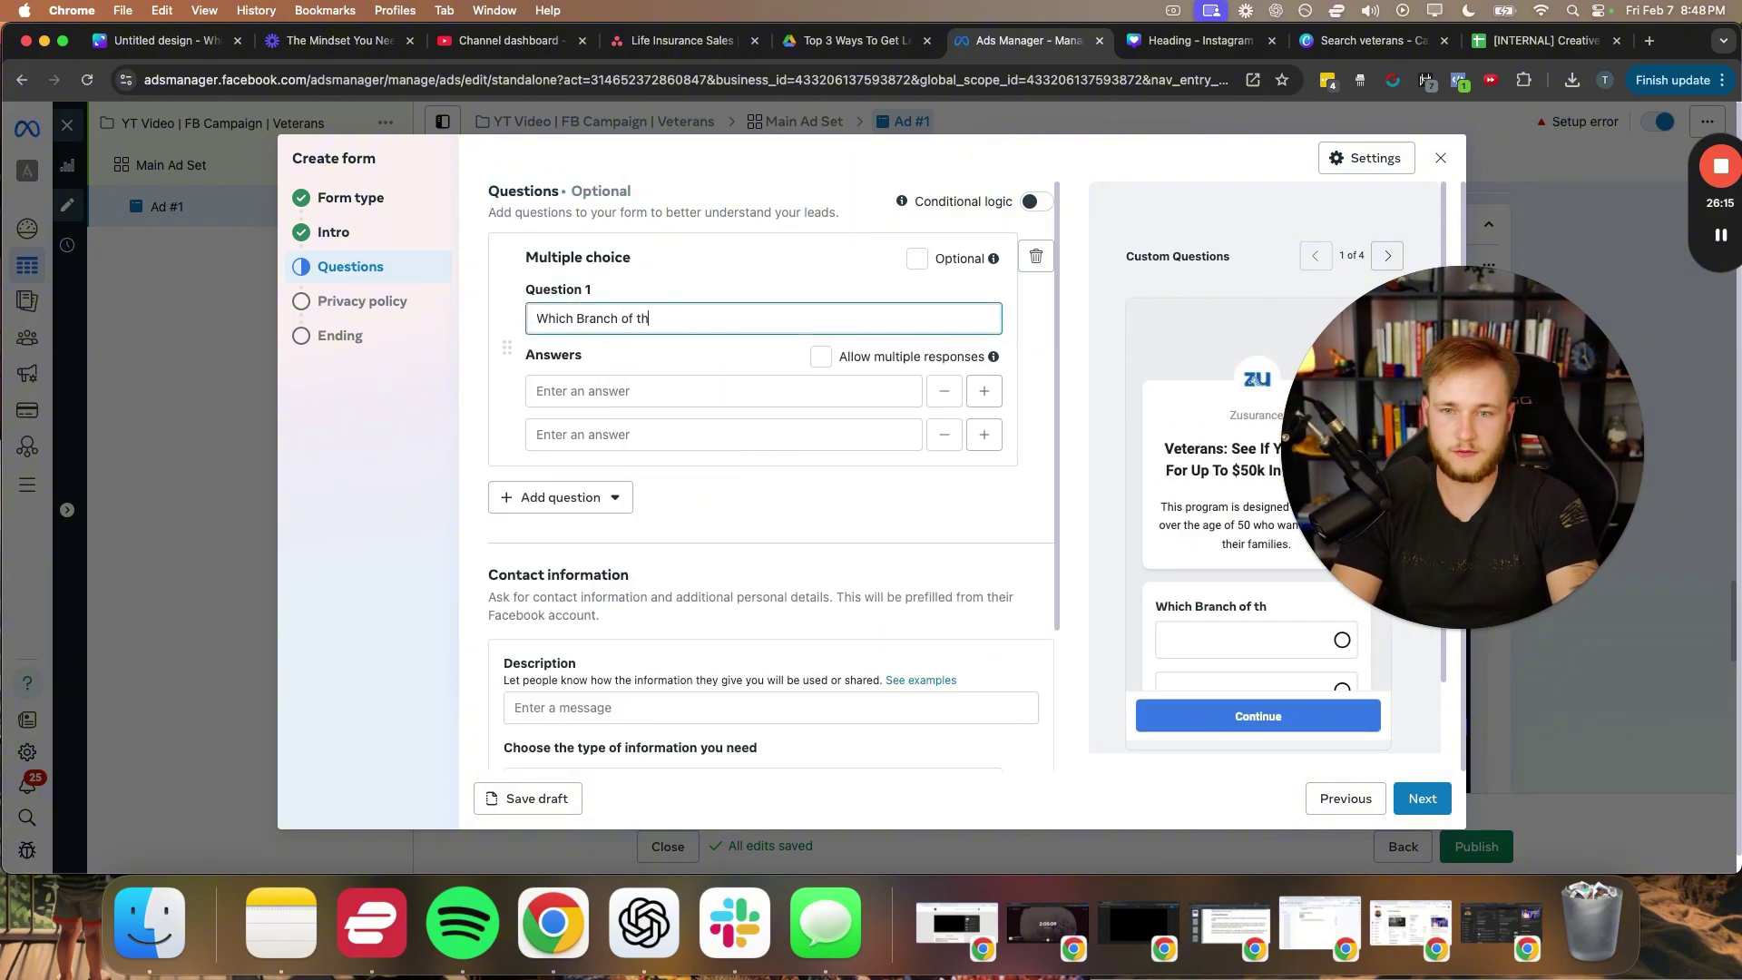
text(e miliart)
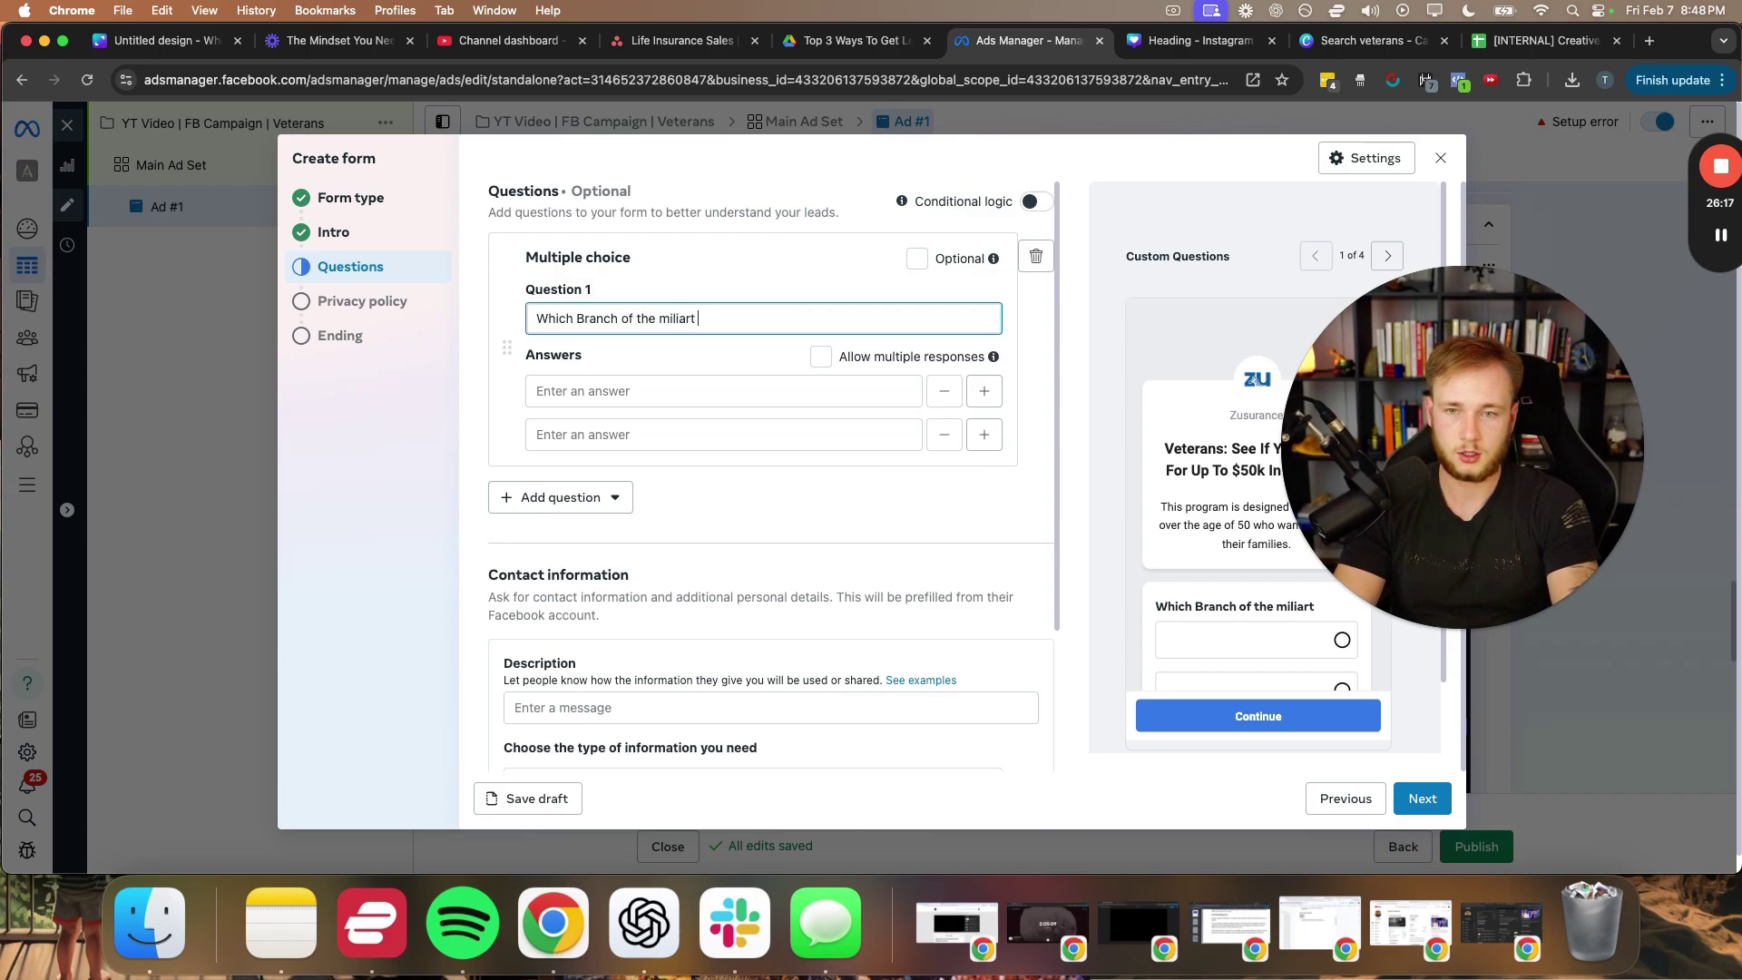
key(BackSpace)
key(BackSpace)
key(BackSpace)
key(BackSpace)
key(BackSpace)
key(BackSpace)
key(BackSpace)
key(BackSpace)
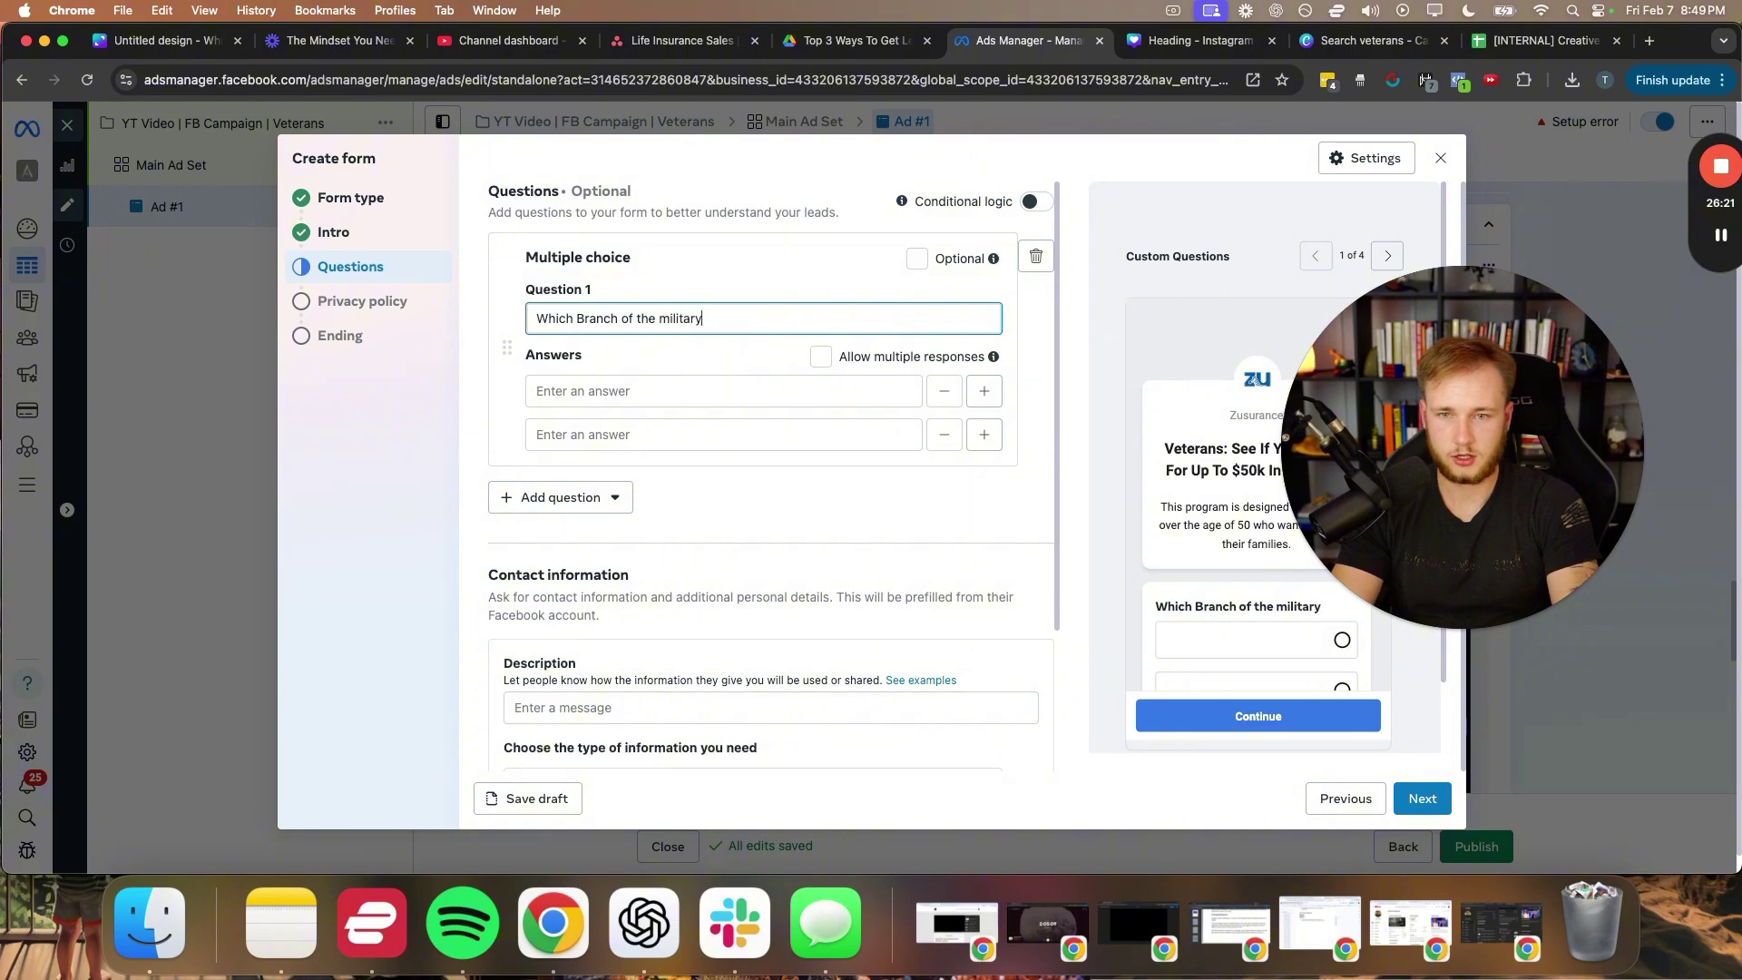
text(military were you in?)
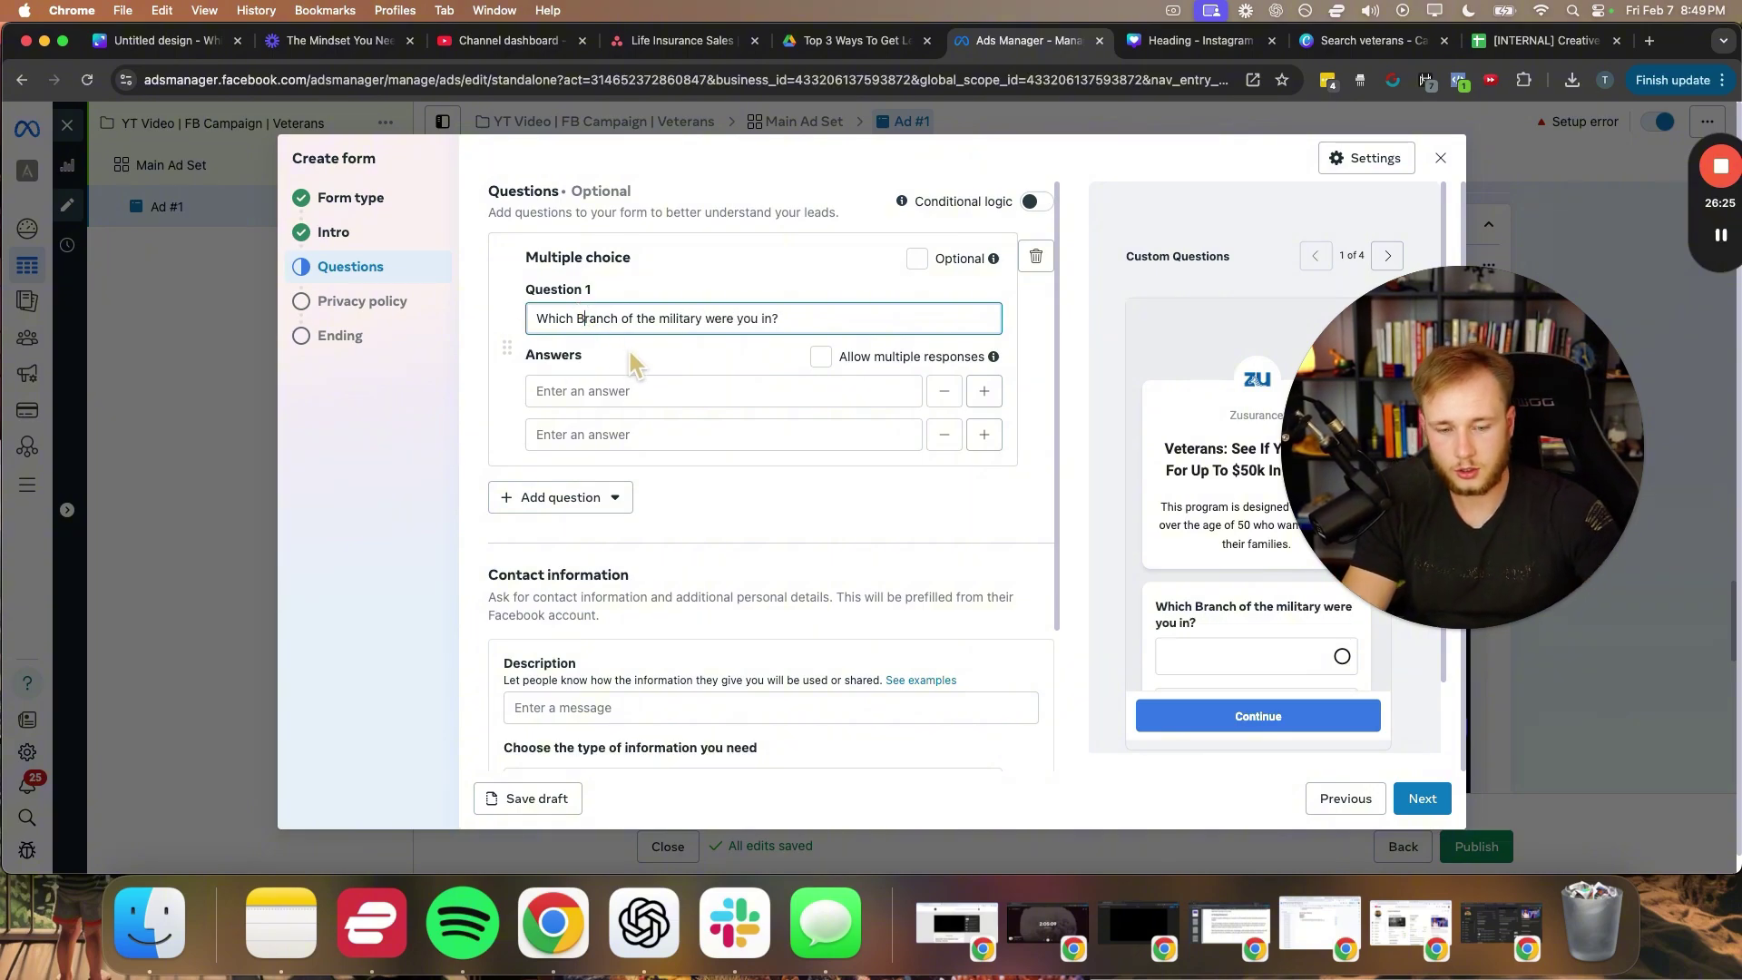
key(BackSpace)
text(b)
- Fill in the answer choices Army, Marines, Airforce, Navy and Other
click(653, 390)
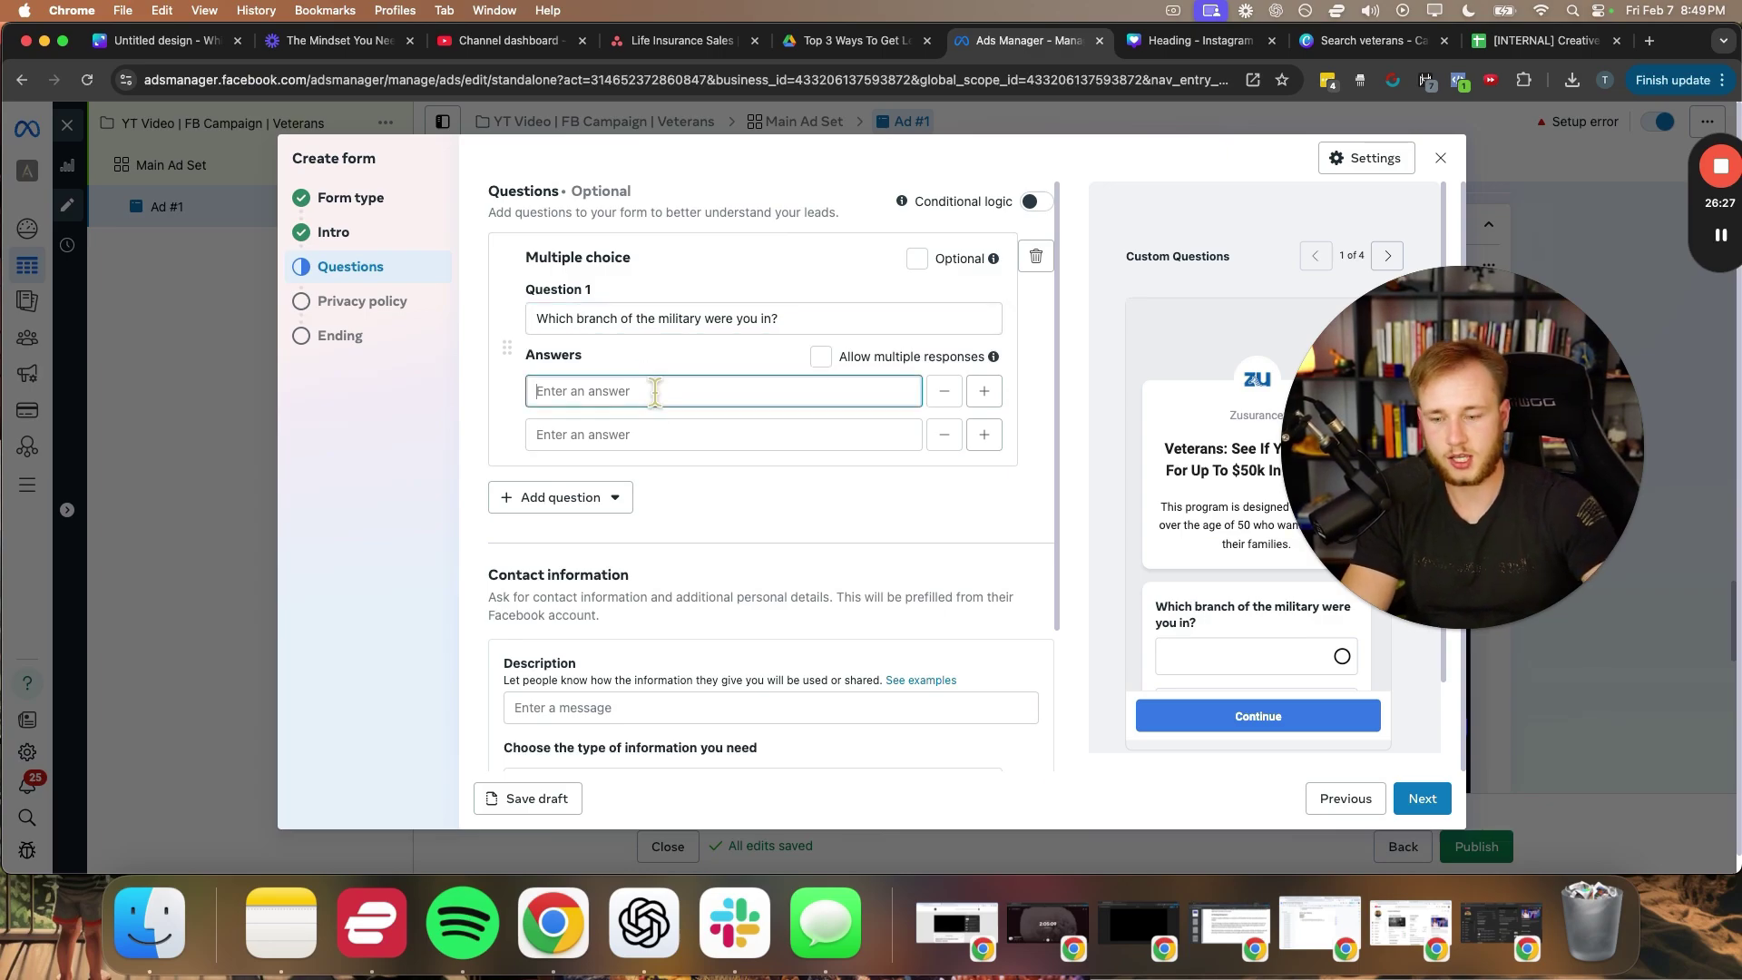
click(660, 432)
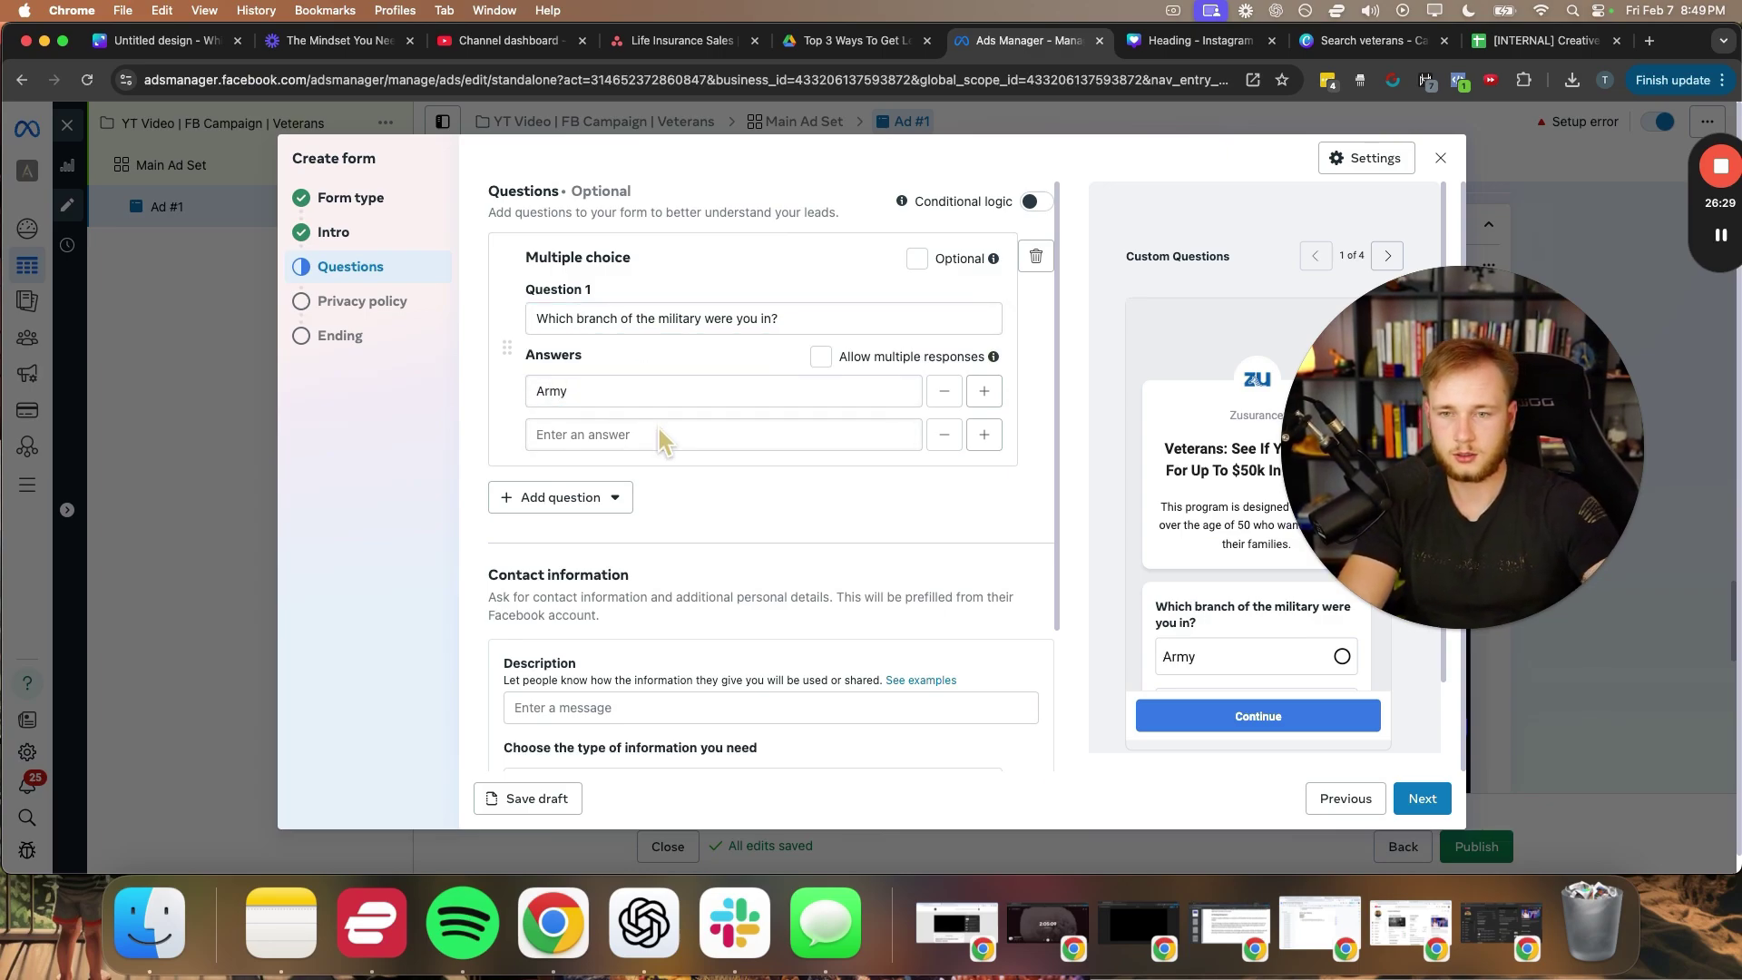
click(657, 434)
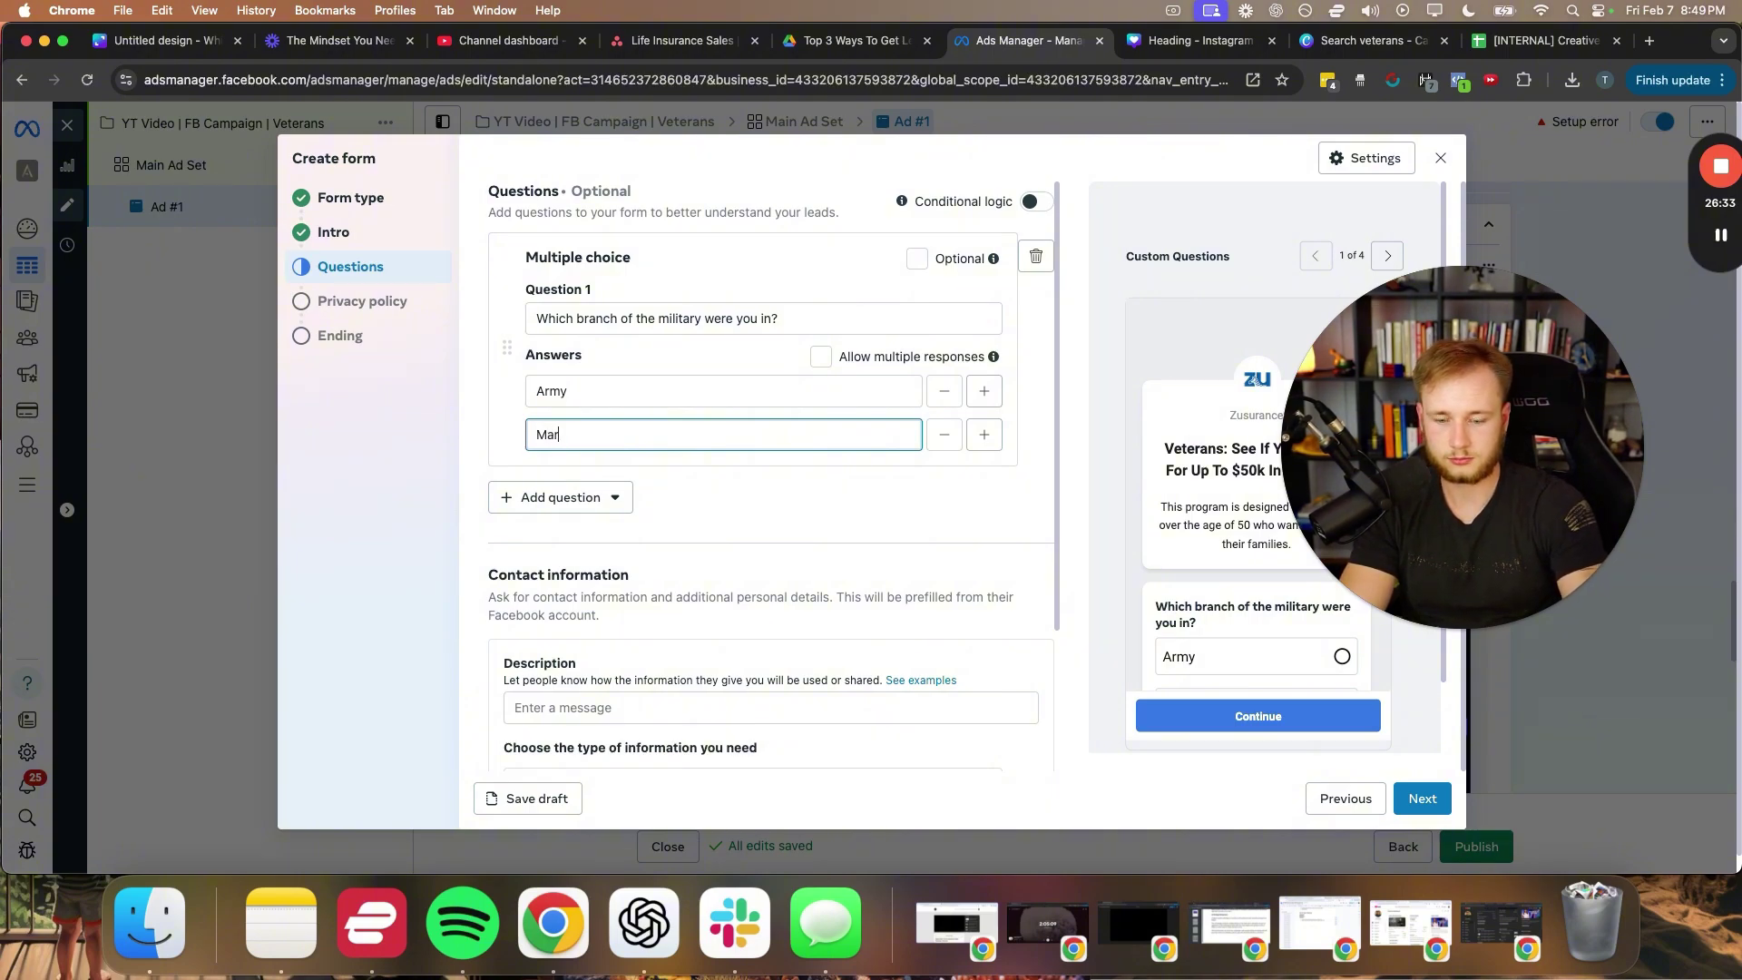
click(985, 435)
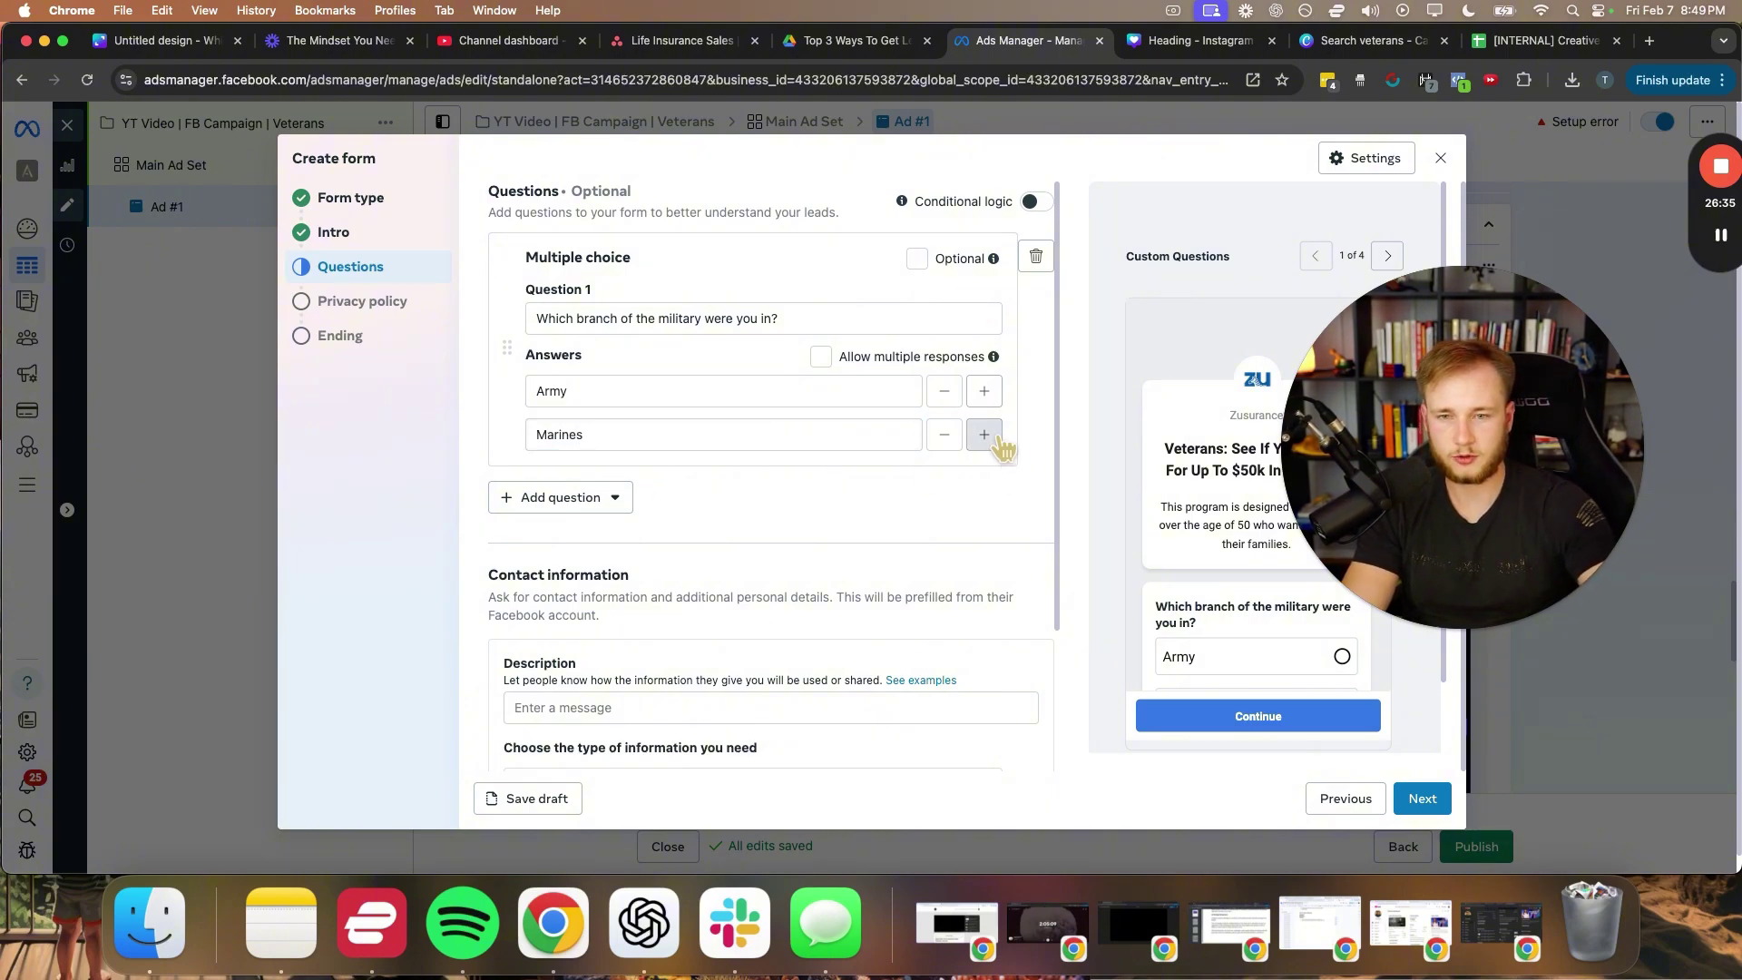
text(Airforce)
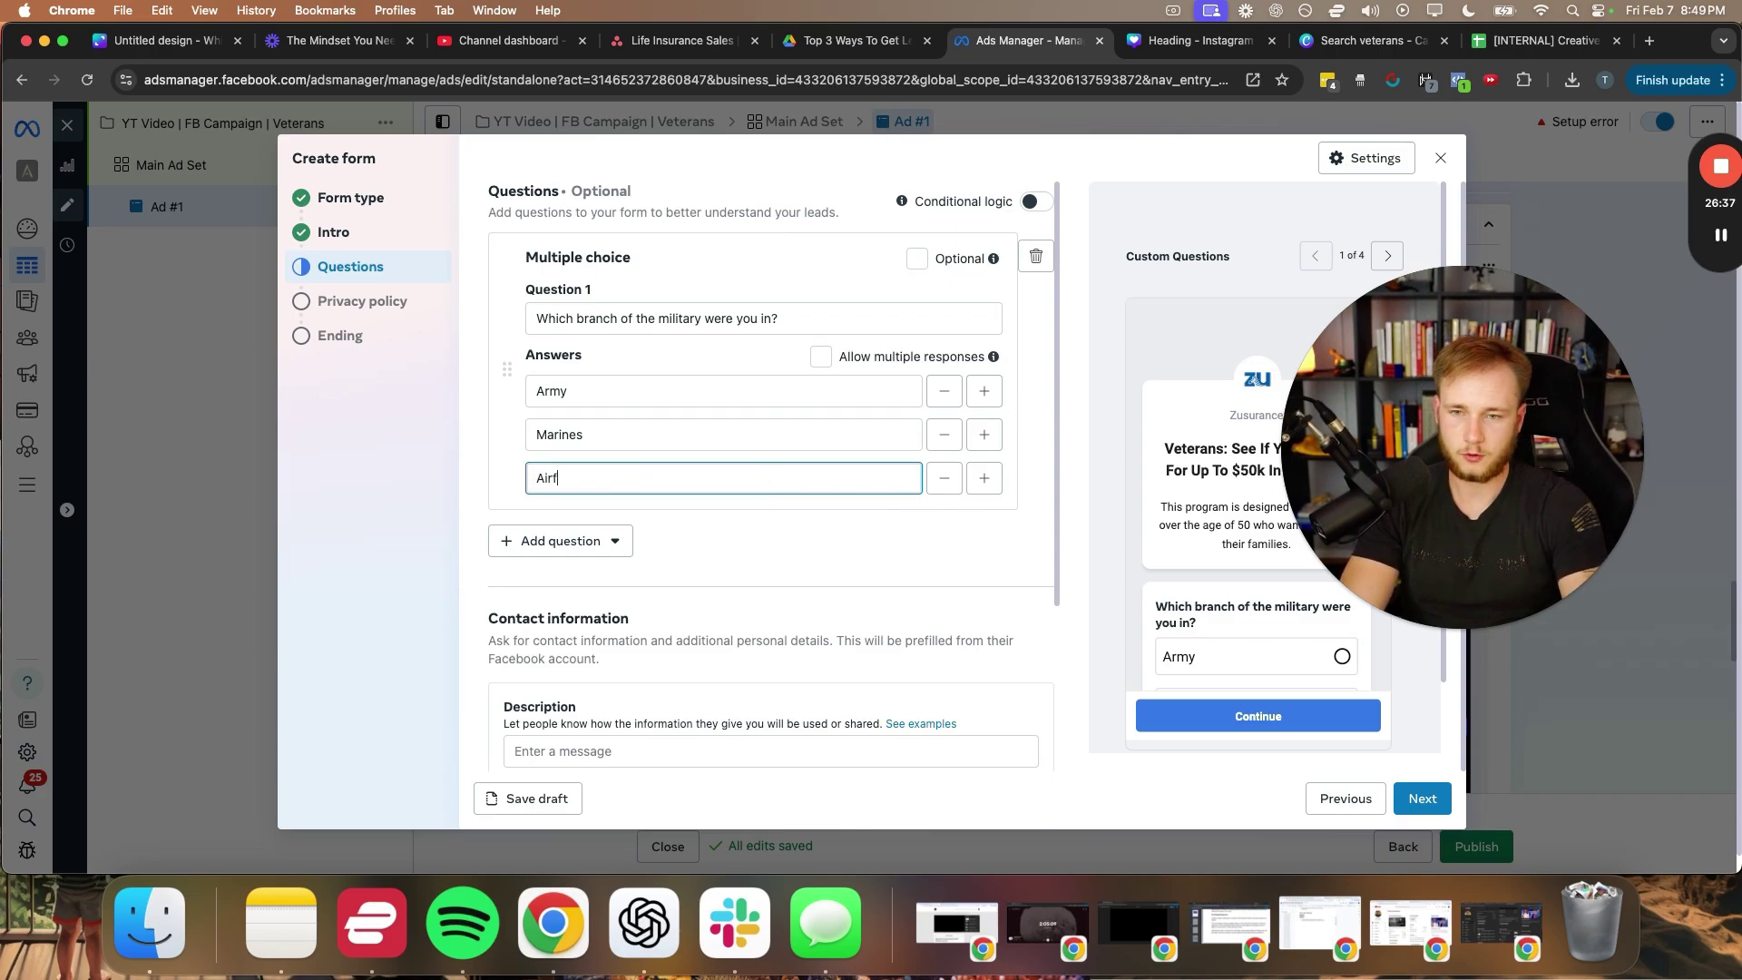
click(985, 479)
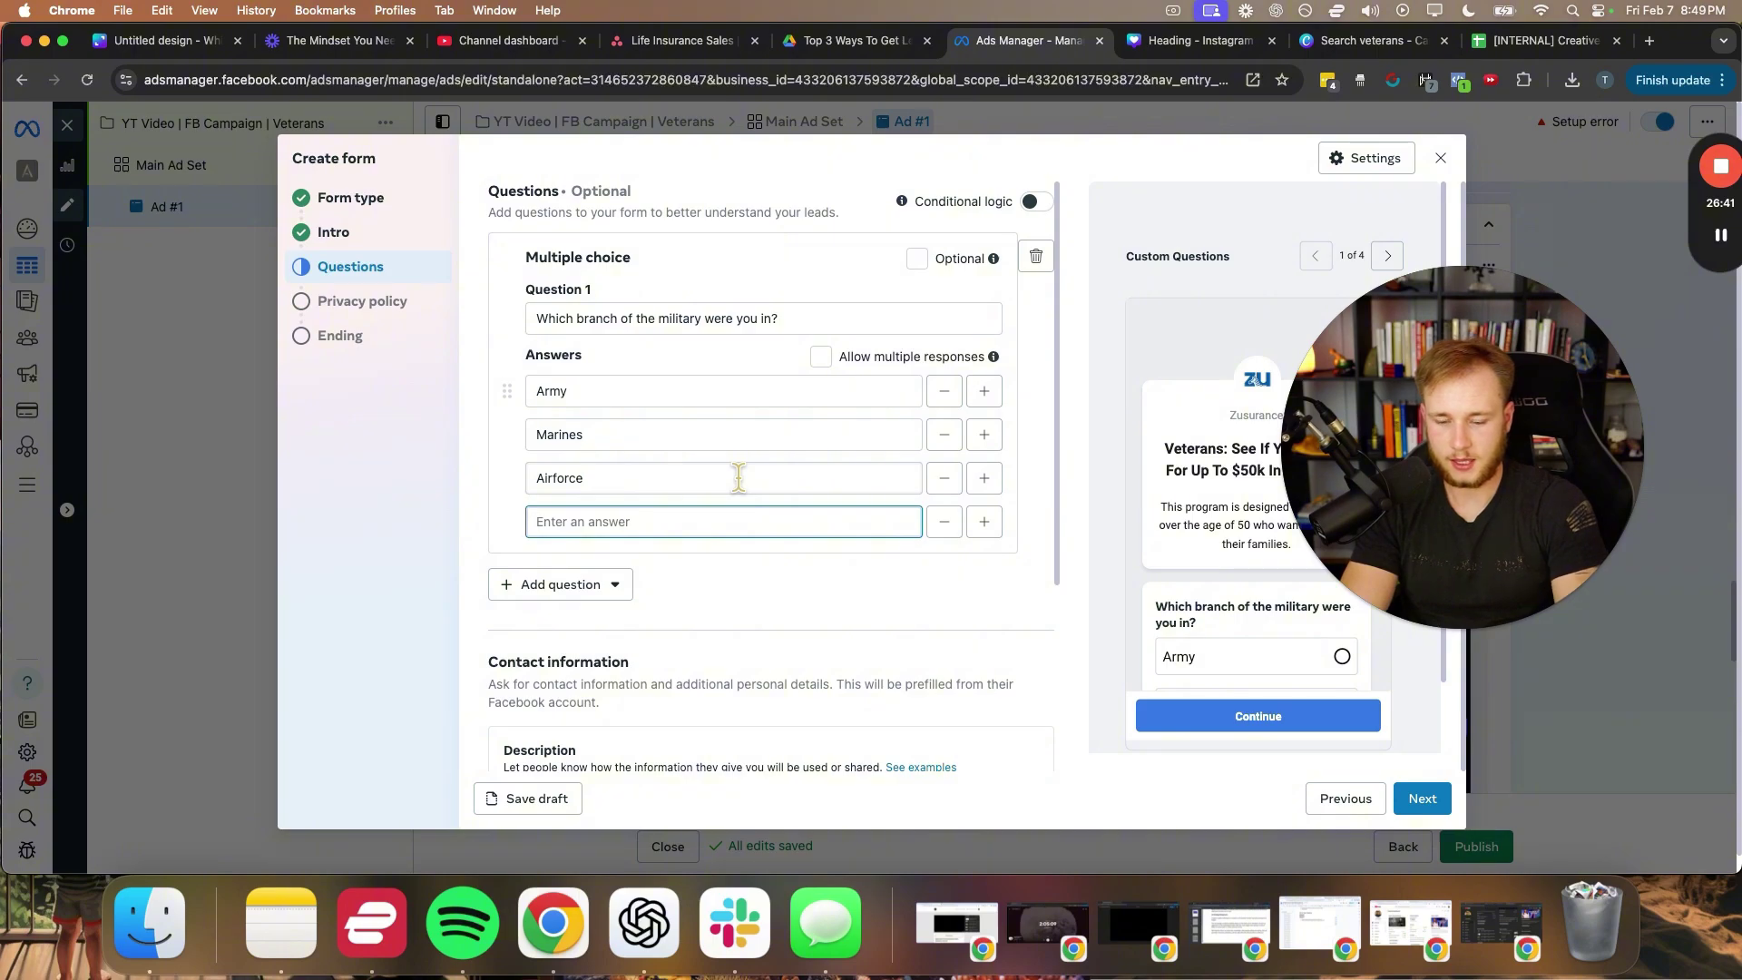
text(Navy)
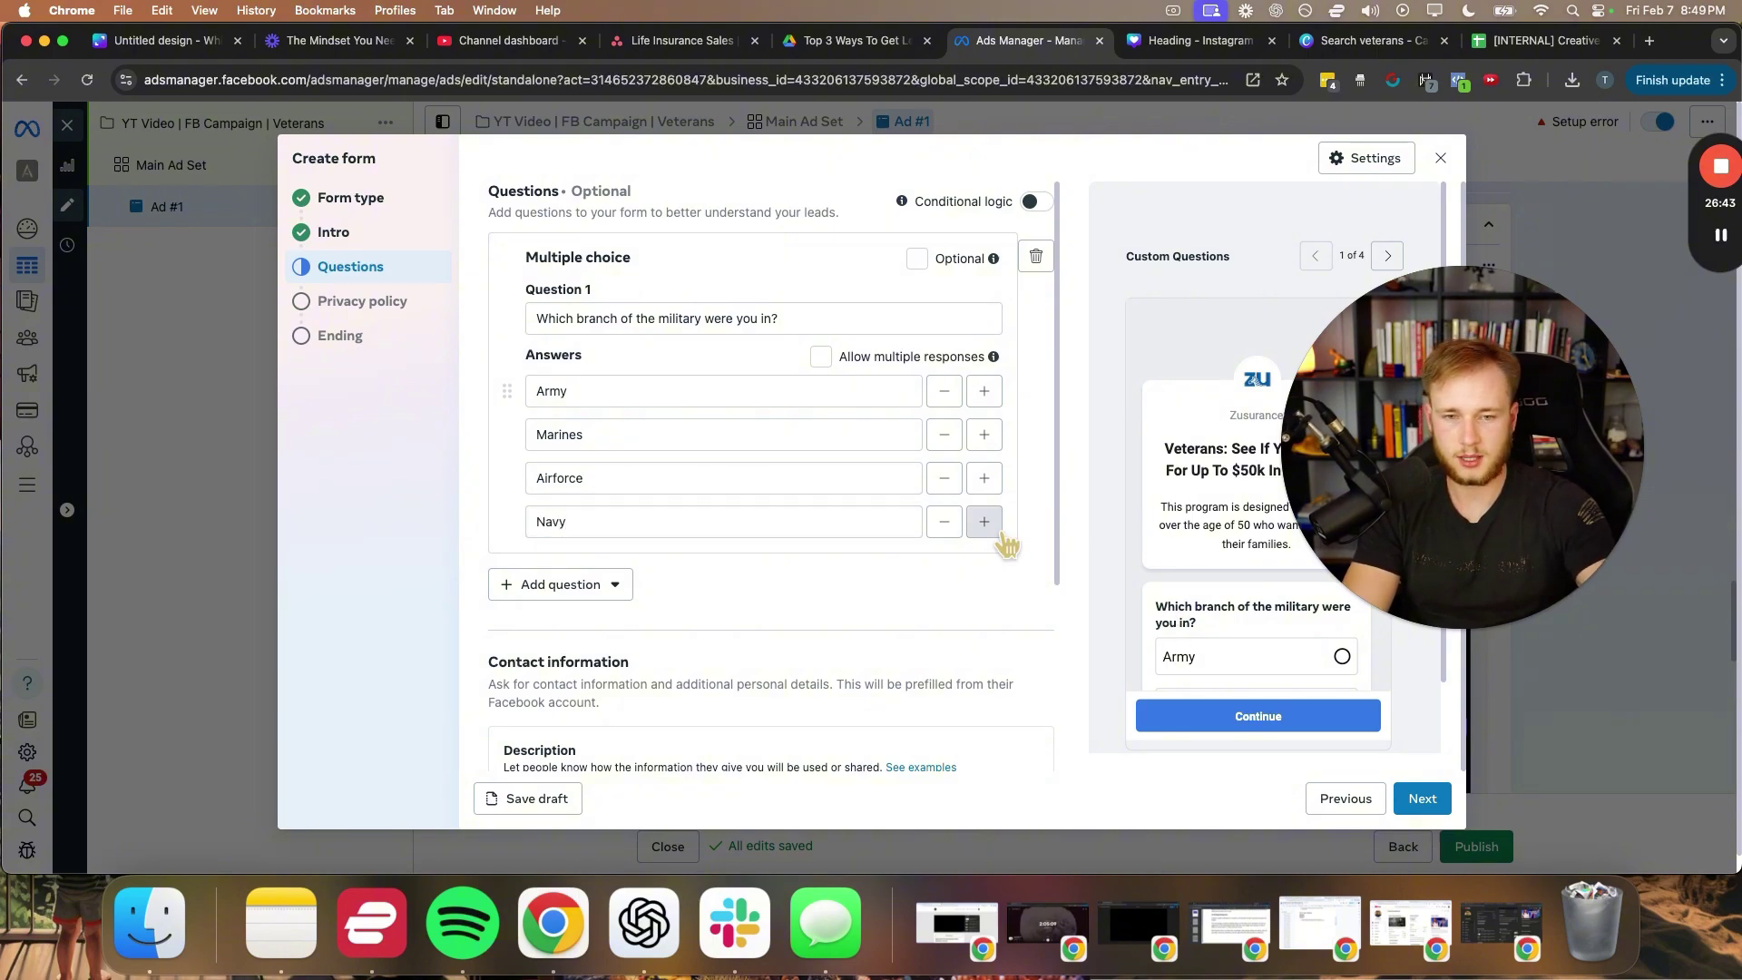
click(984, 522)
text(Other)
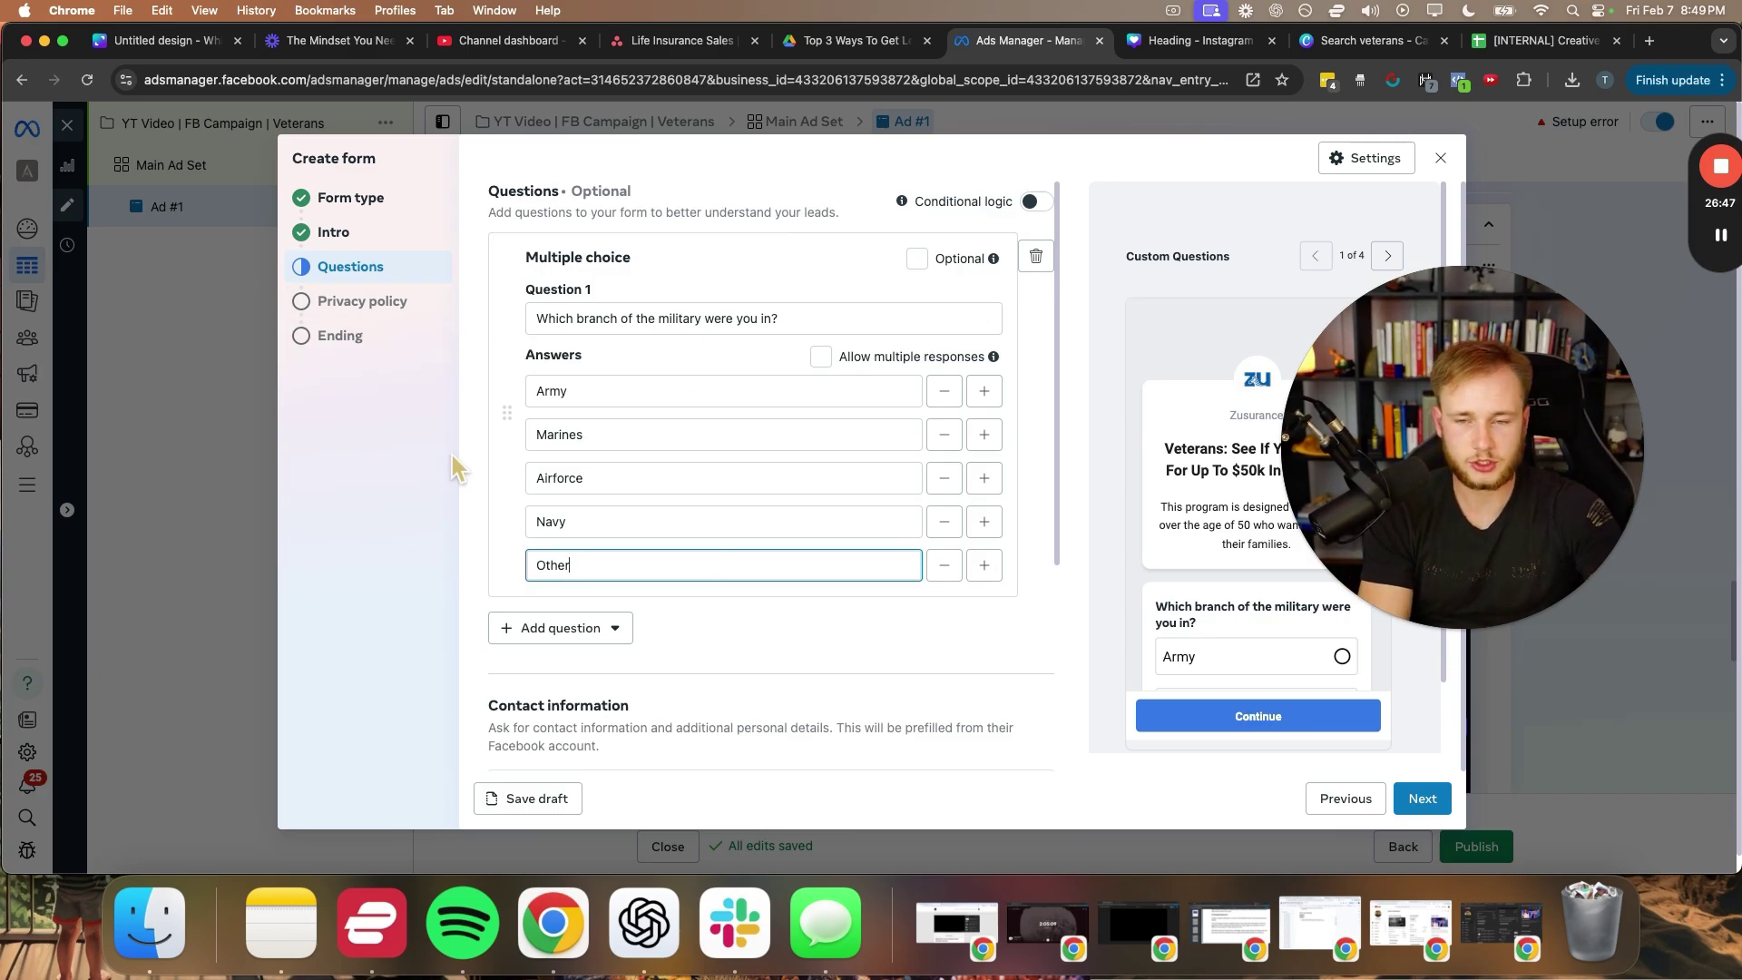
click(497, 307)
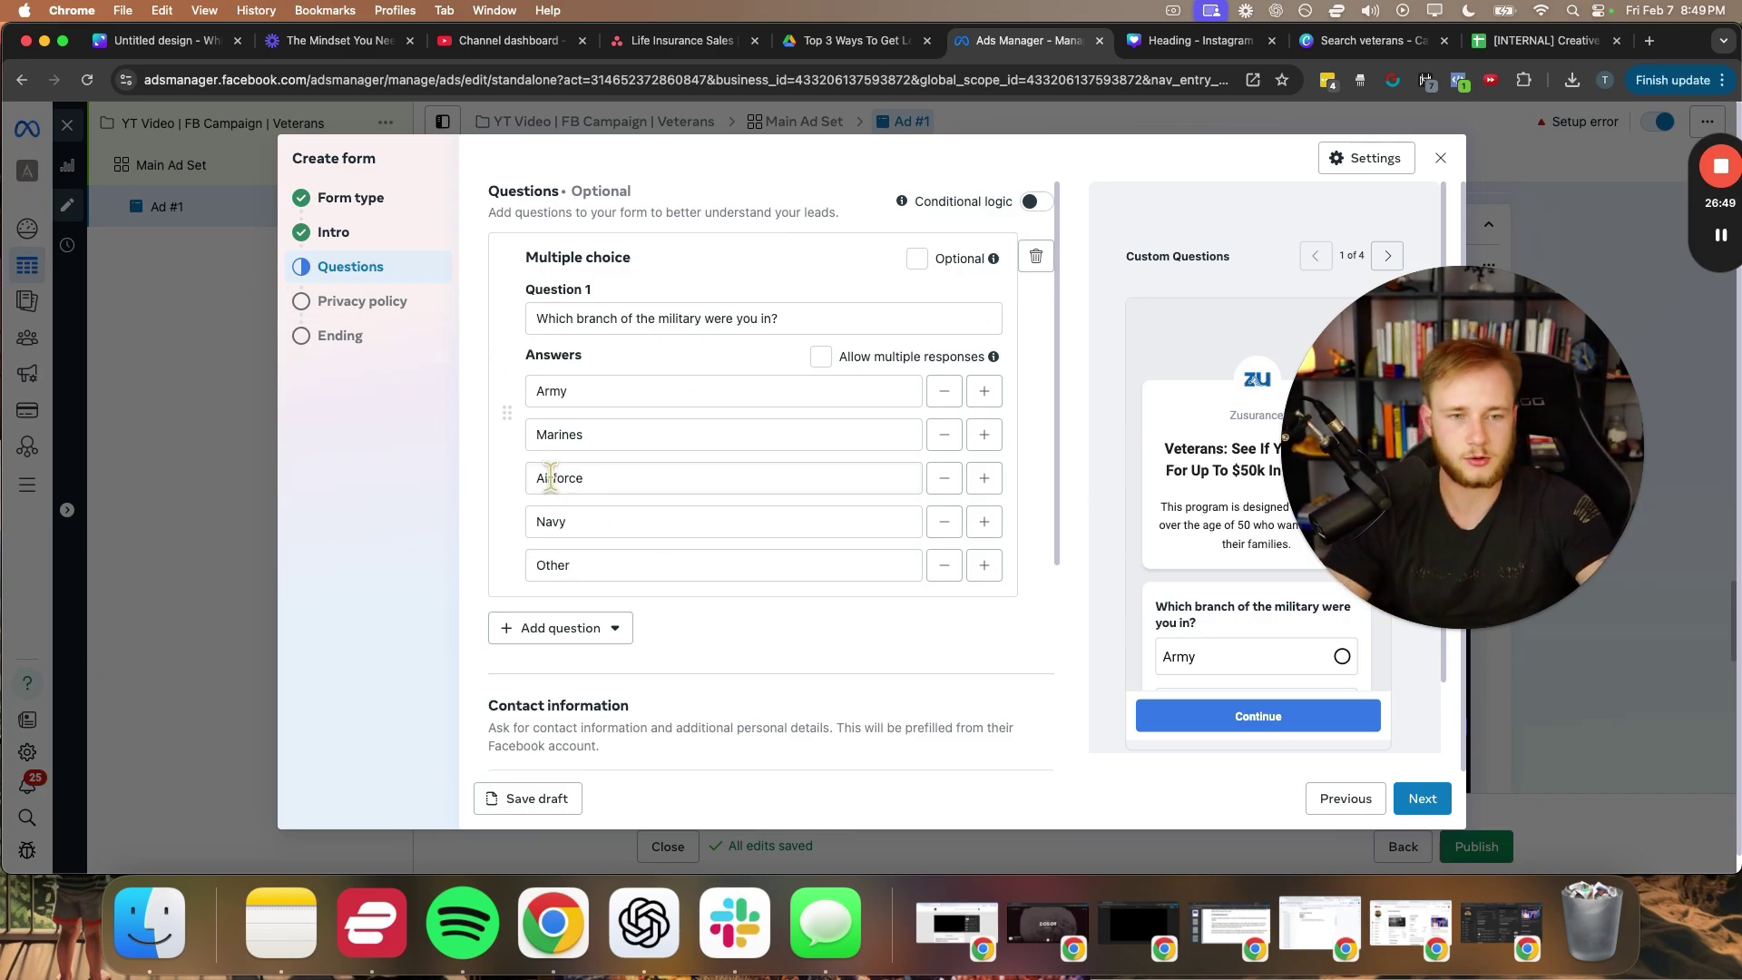
scroll(563, 472, down, 2)
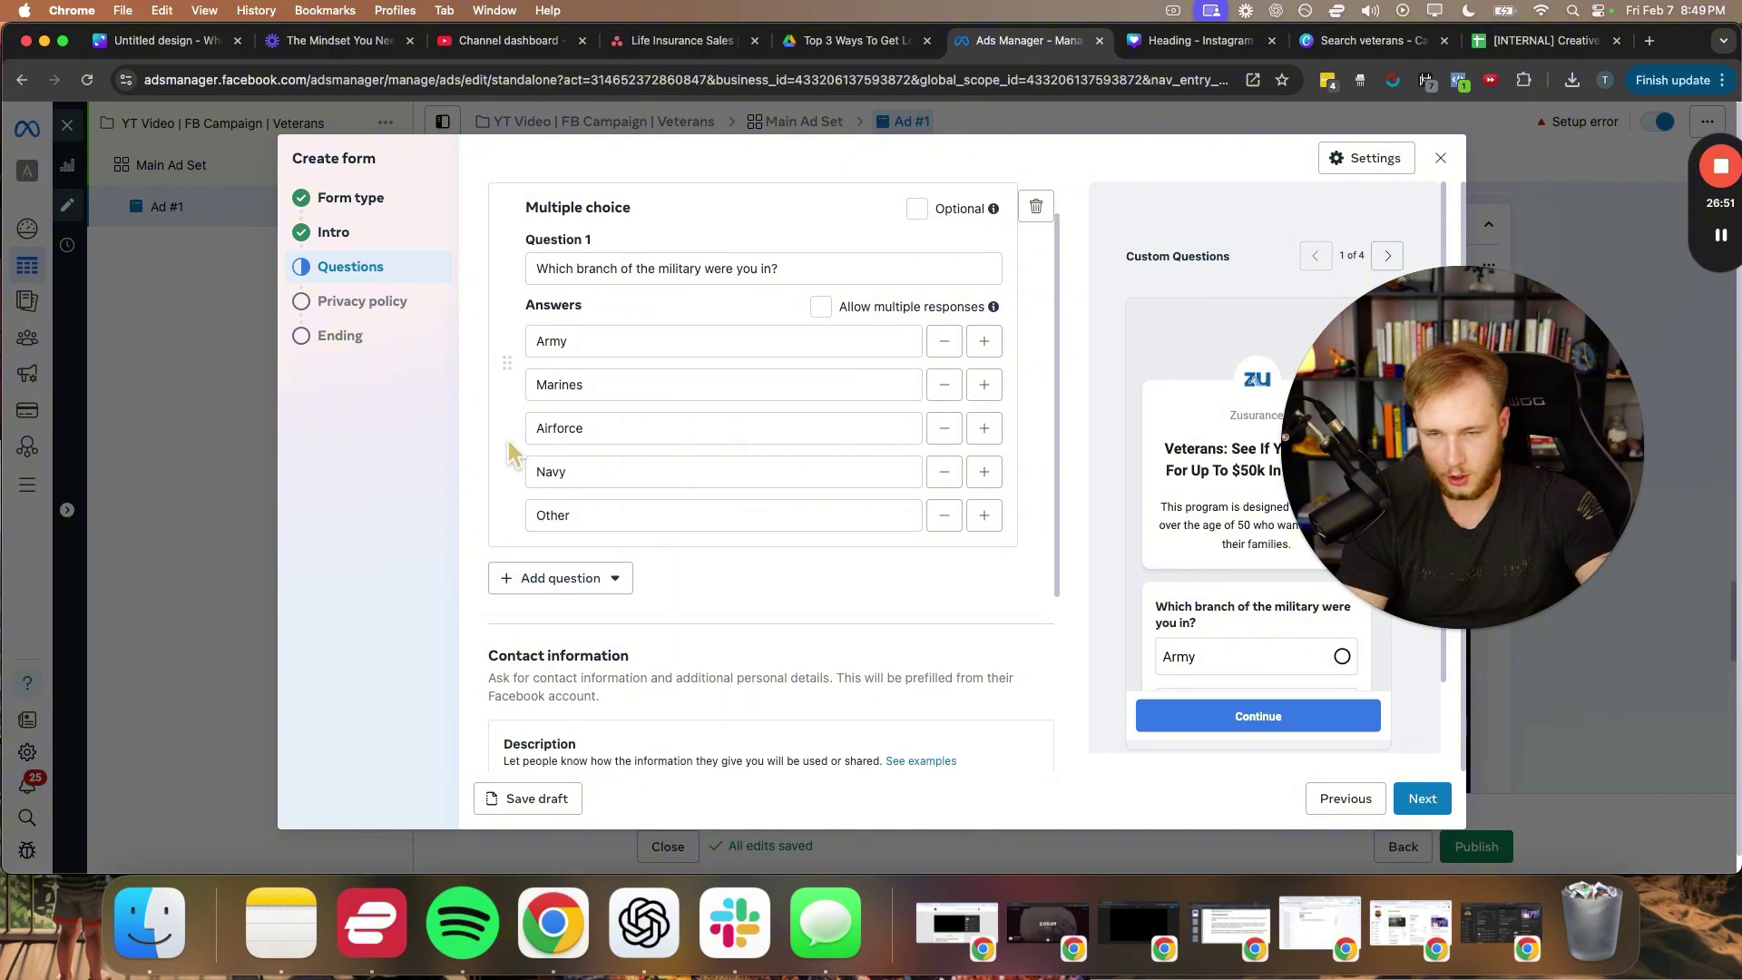
scroll(754, 504, up, 2)
scroll(1144, 588, down, 3)
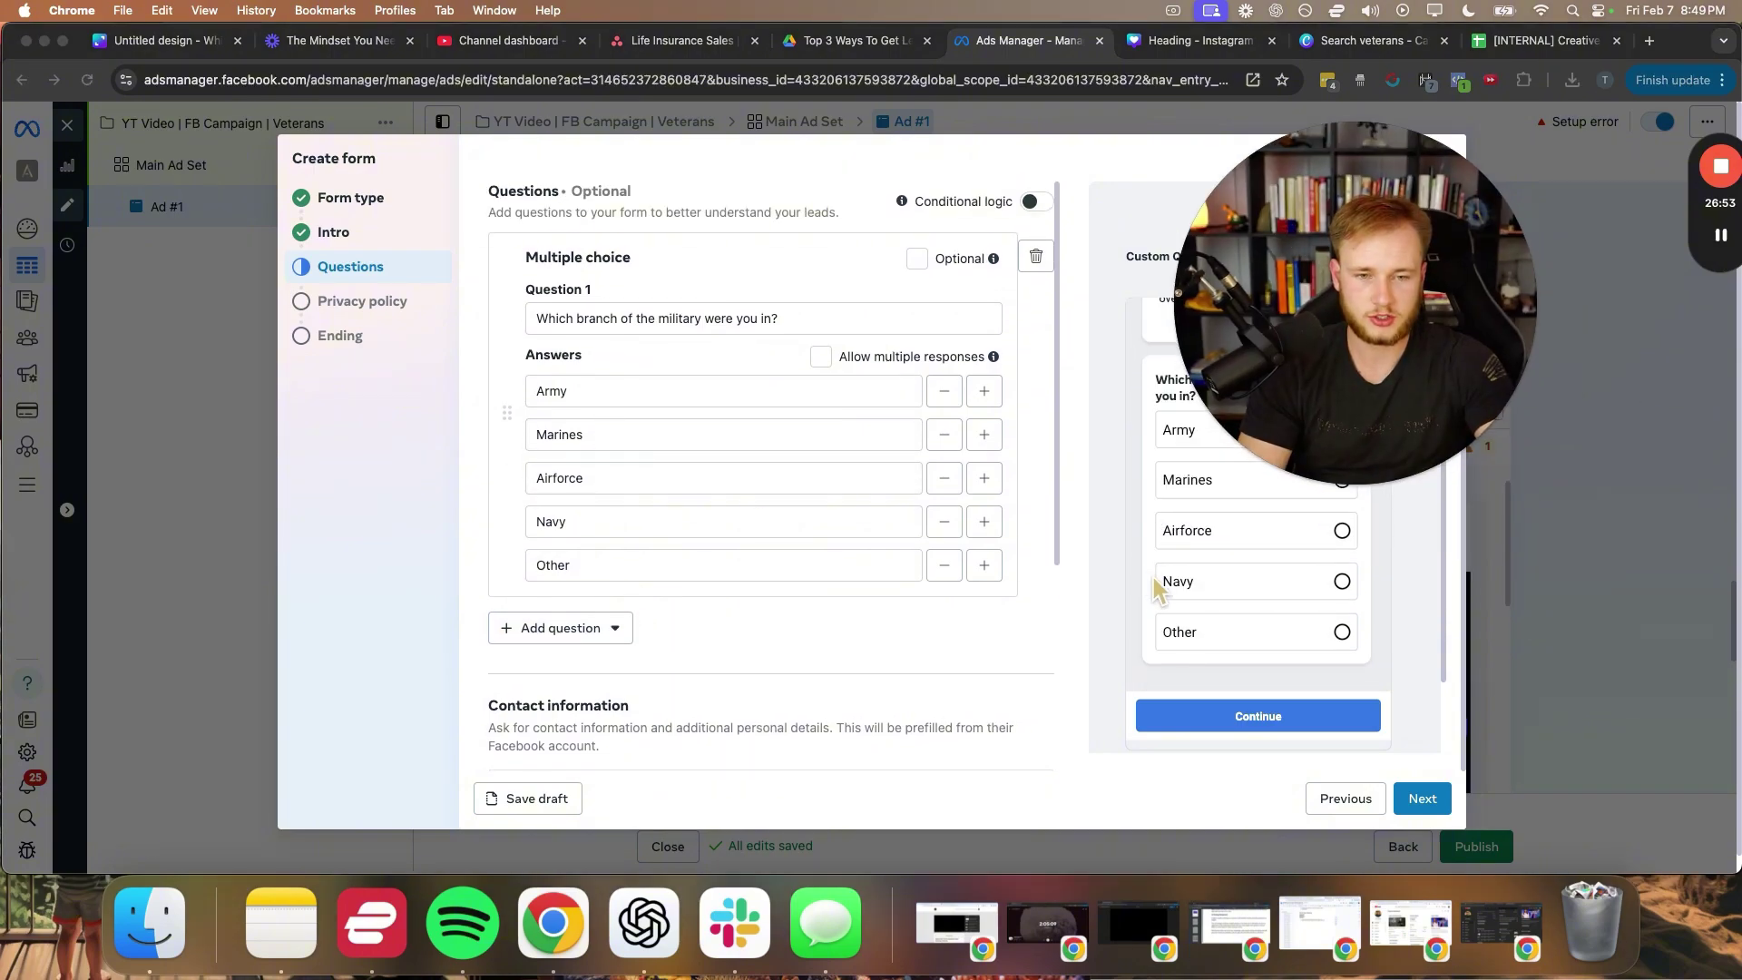
scroll(1225, 531, up, 2)
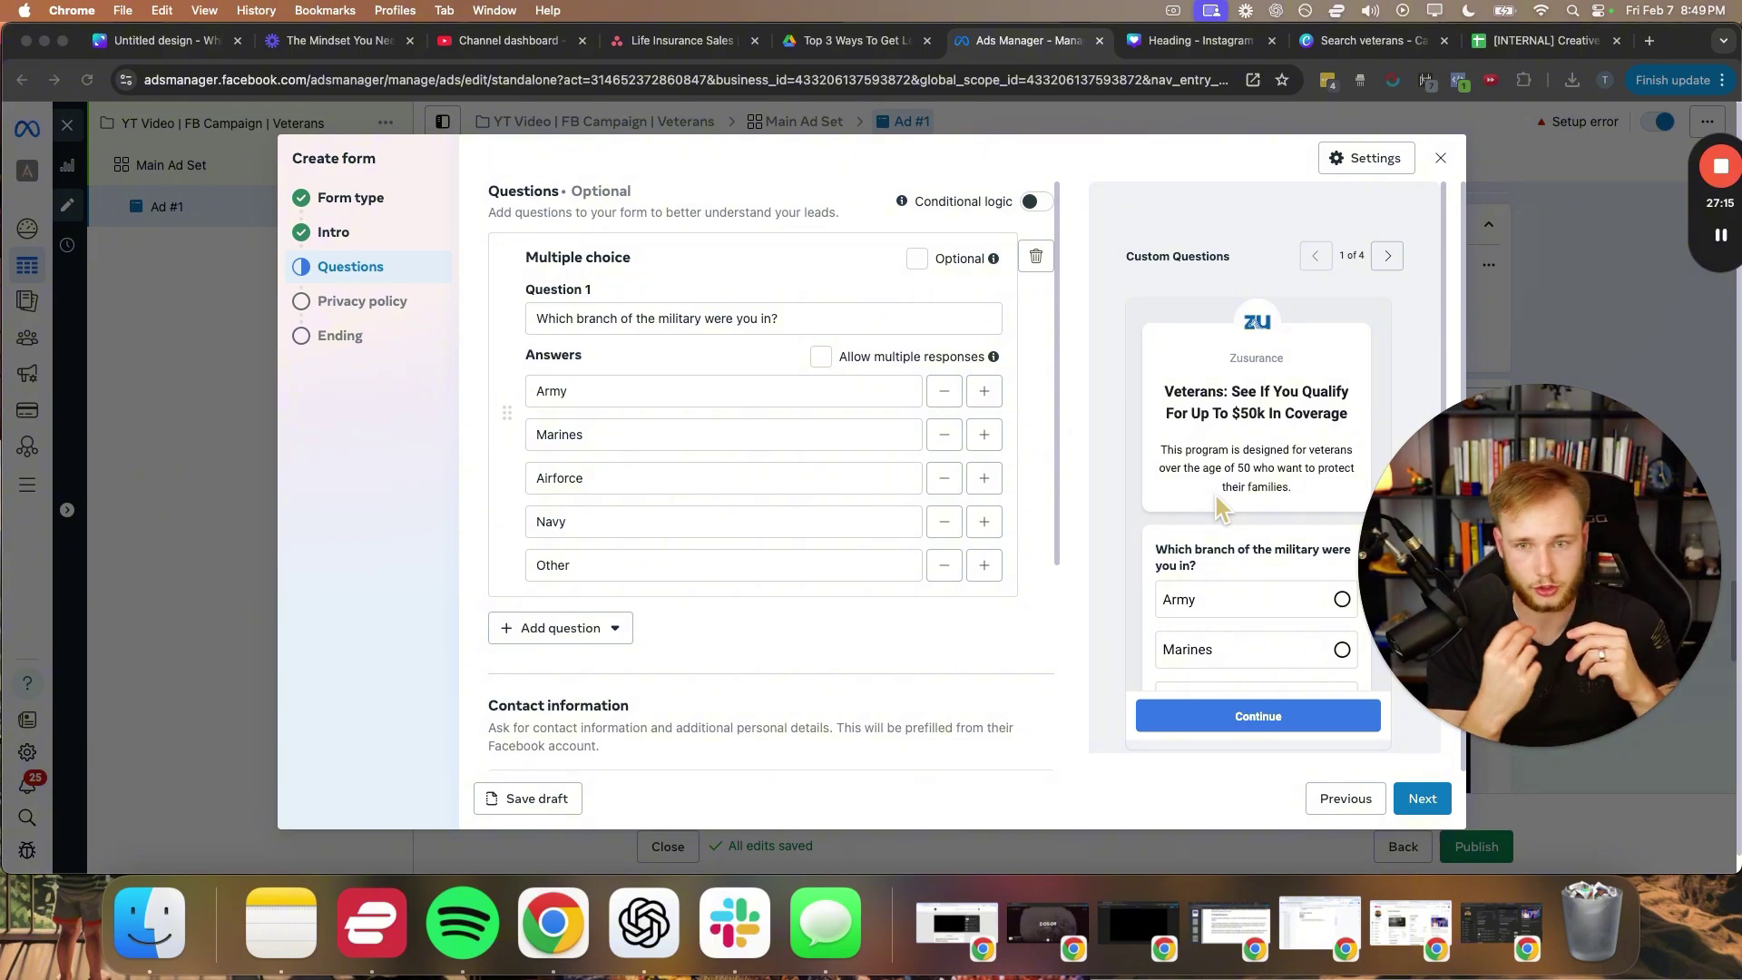
- Add a short-answer question reading 'If you qualify, who will be your beneficiary?'
click(542, 635)
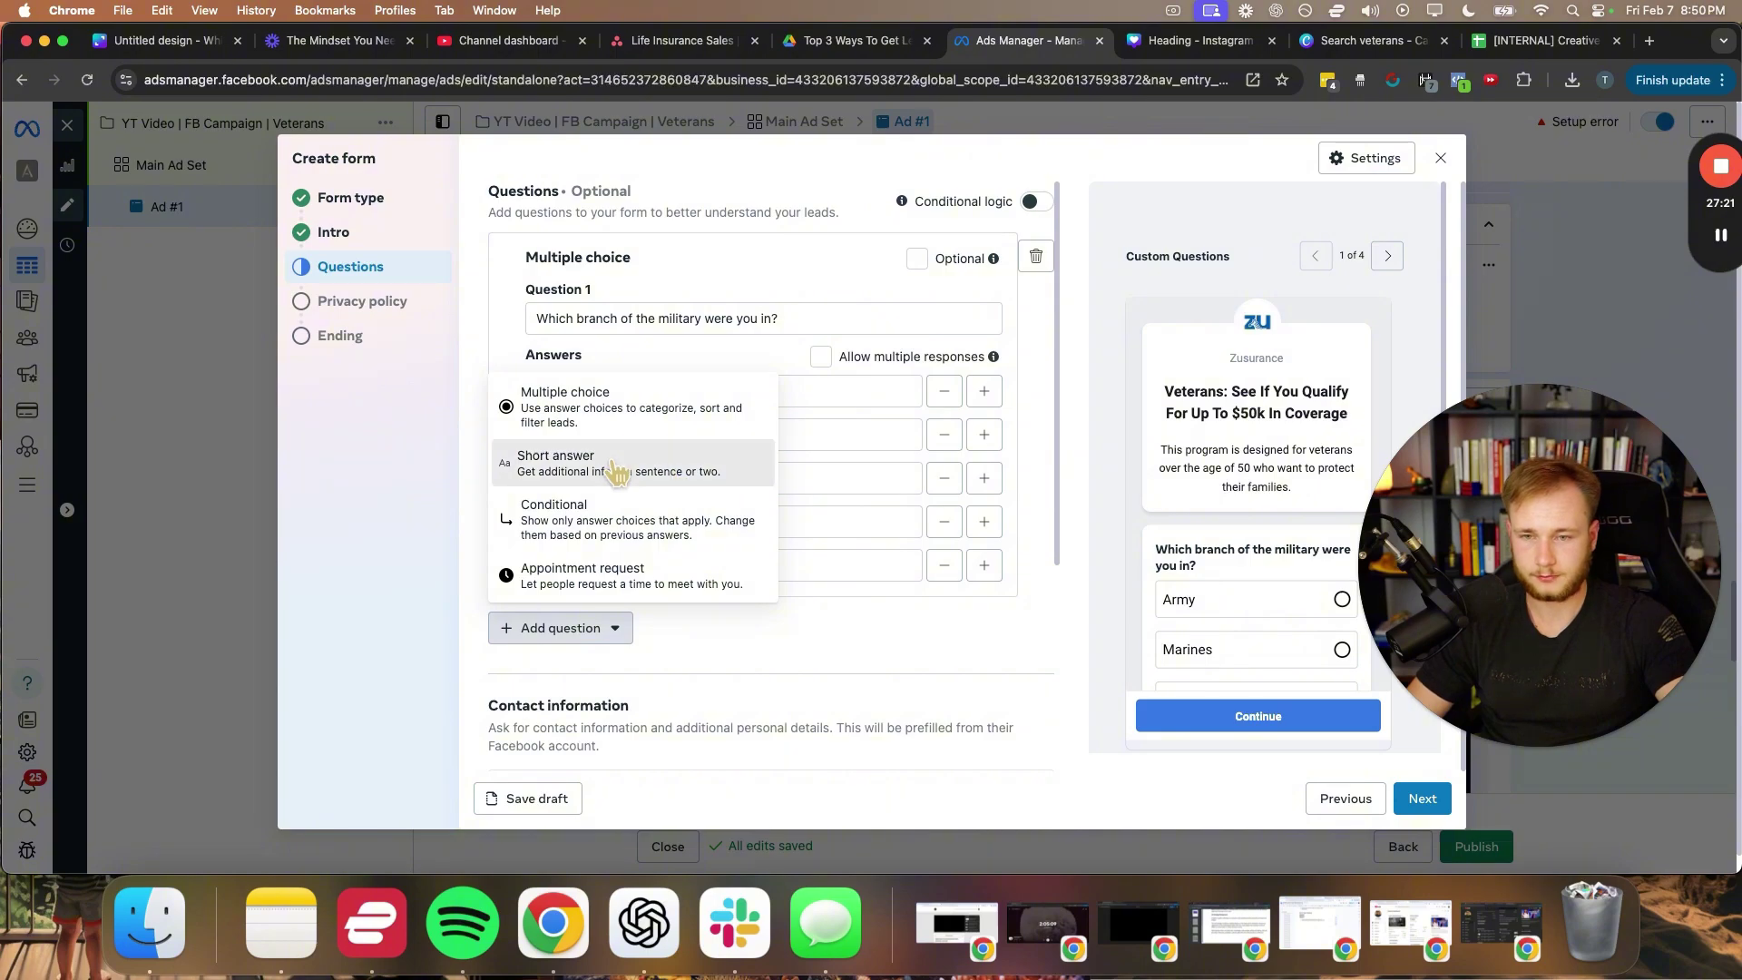
click(609, 466)
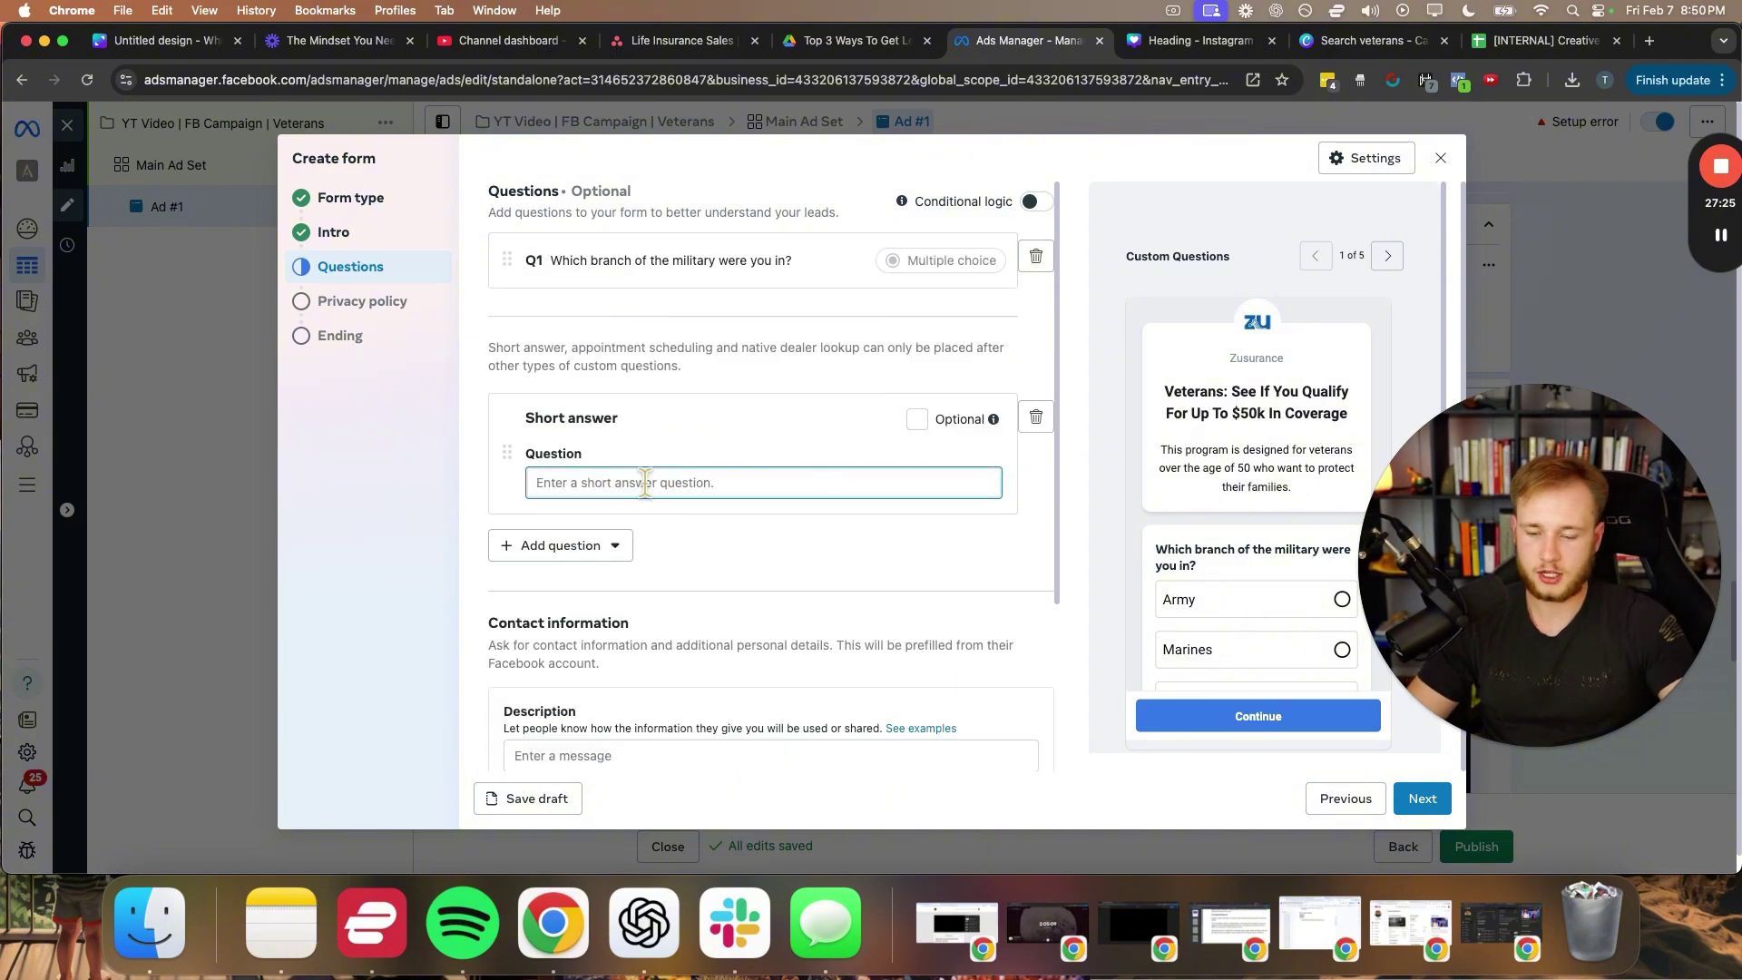
text(If)
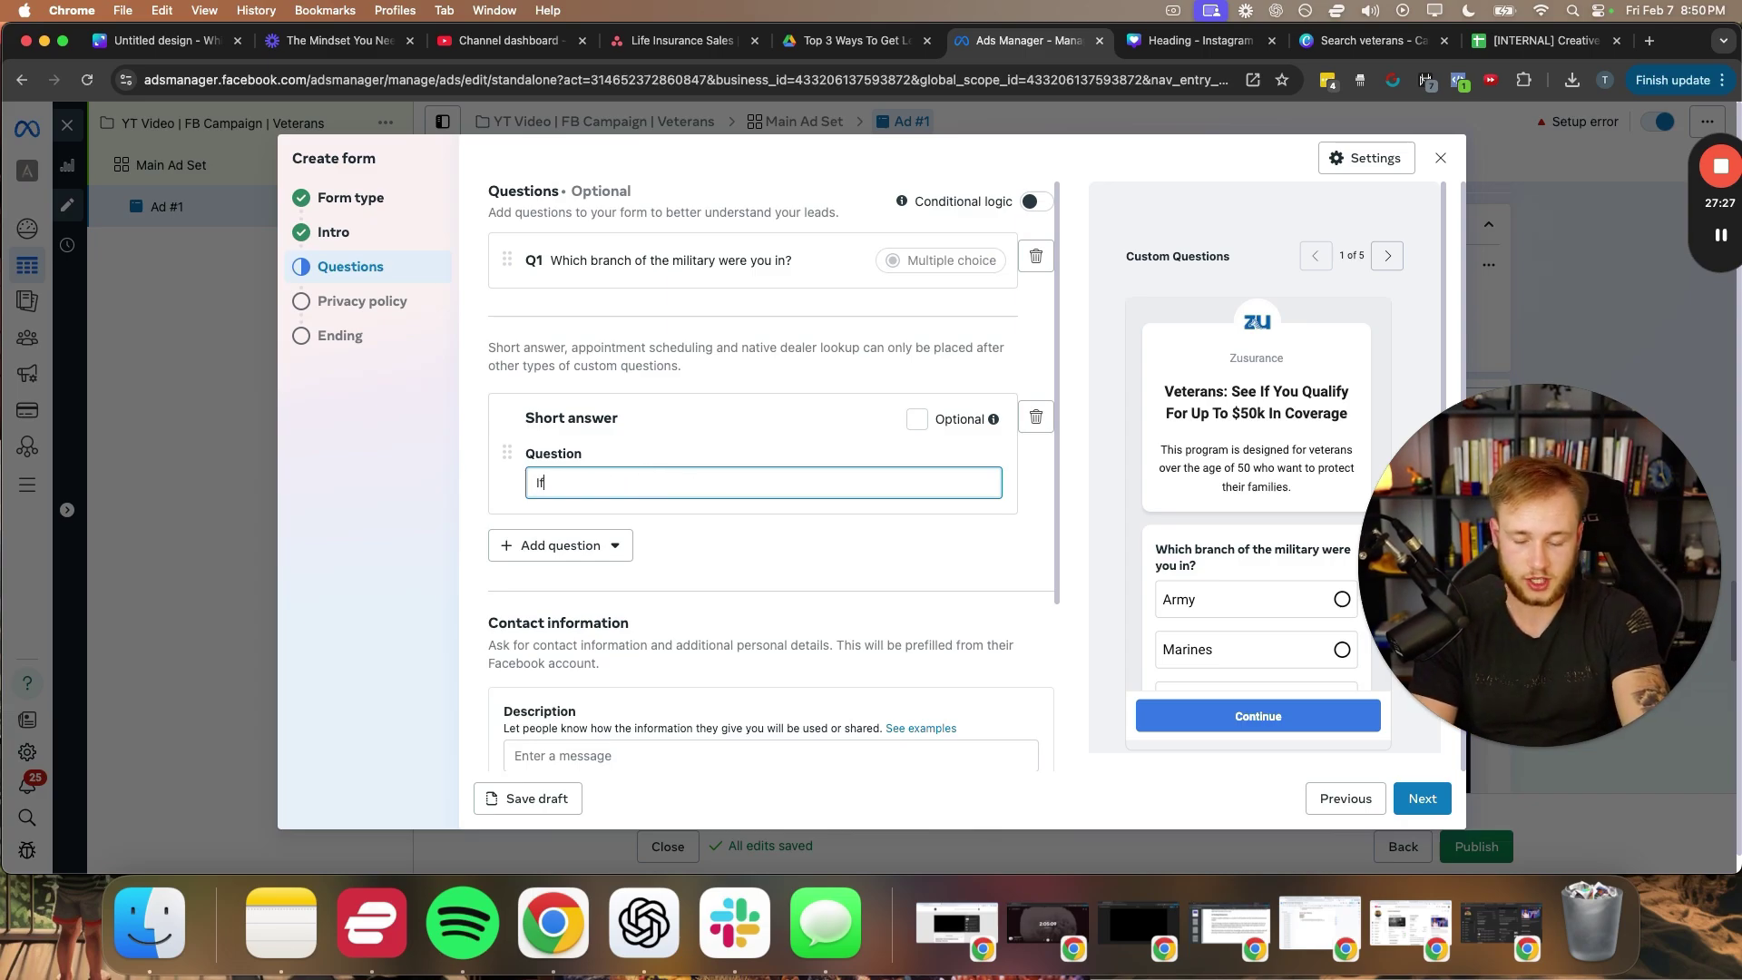
text( you)
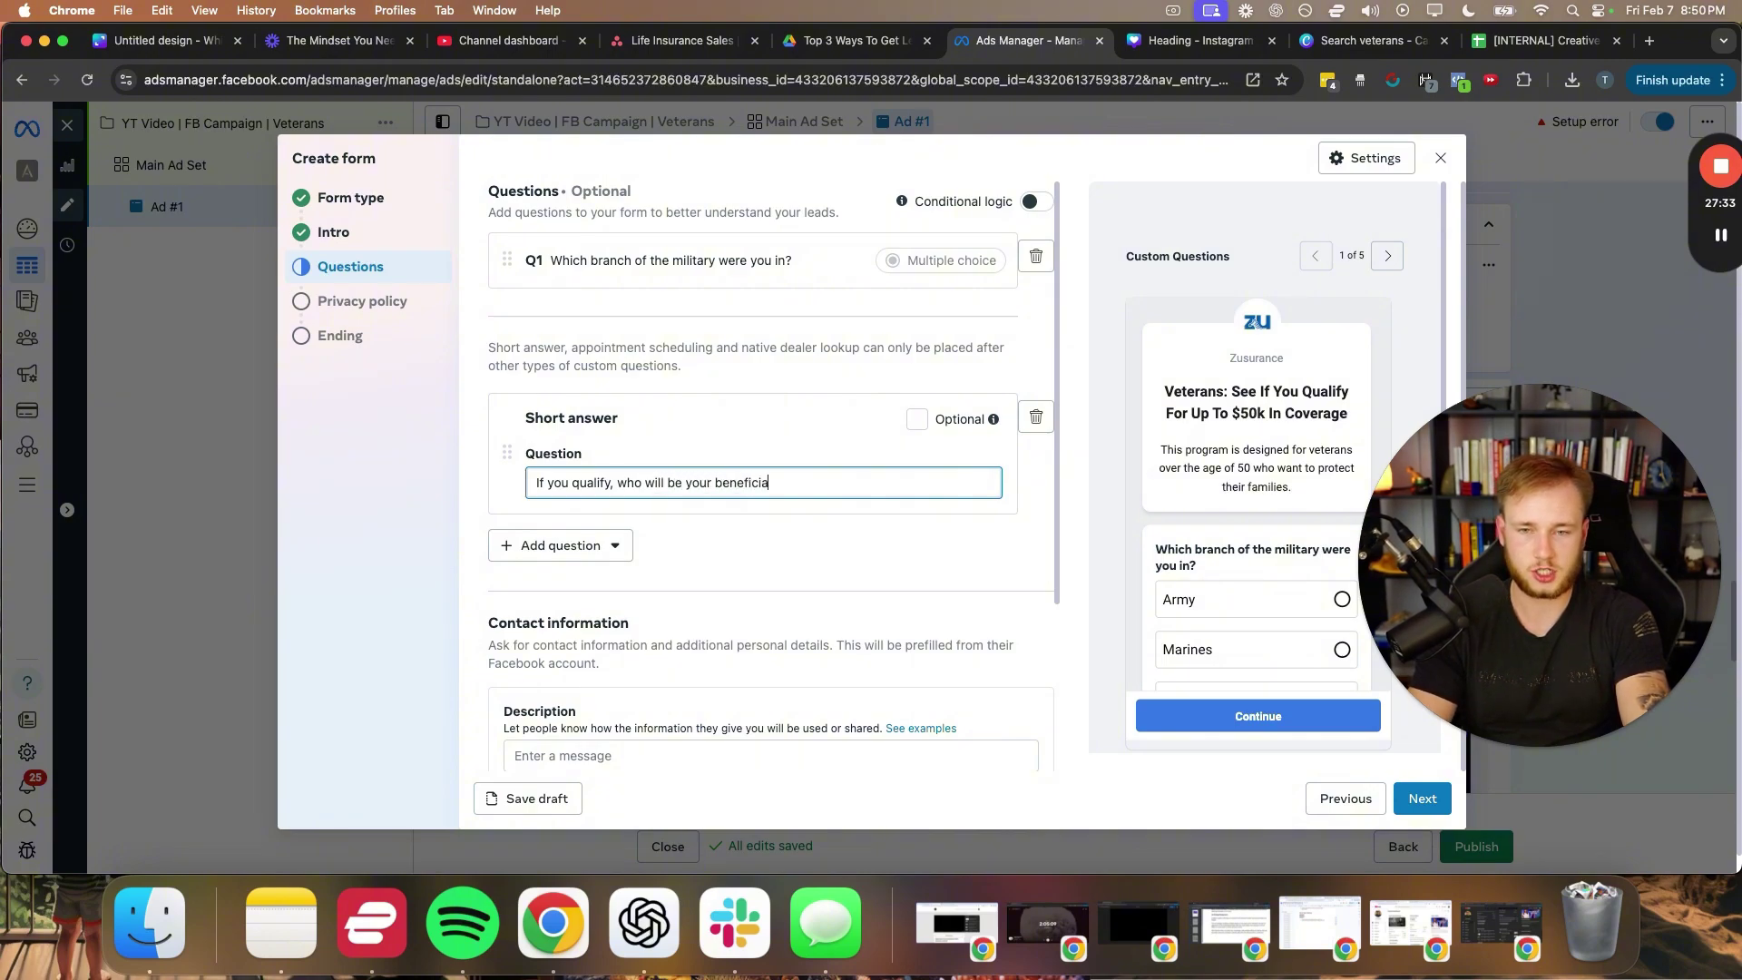
text(?)
click(882, 510)
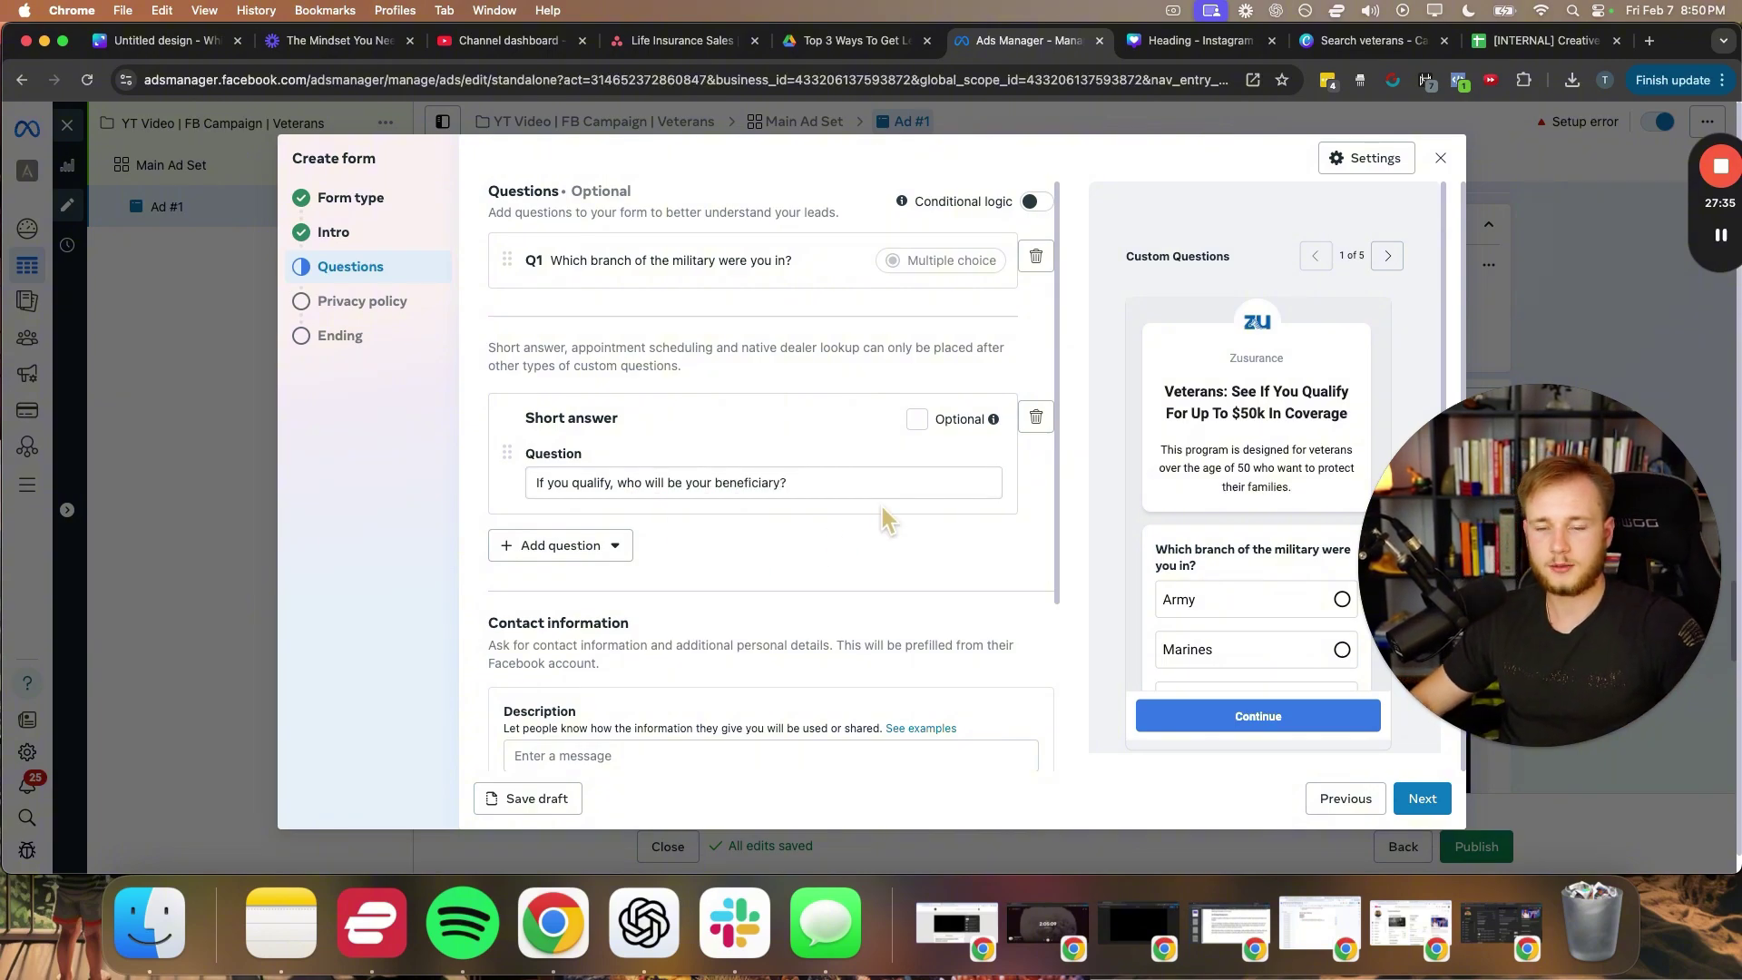
scroll(862, 437, down, 3)
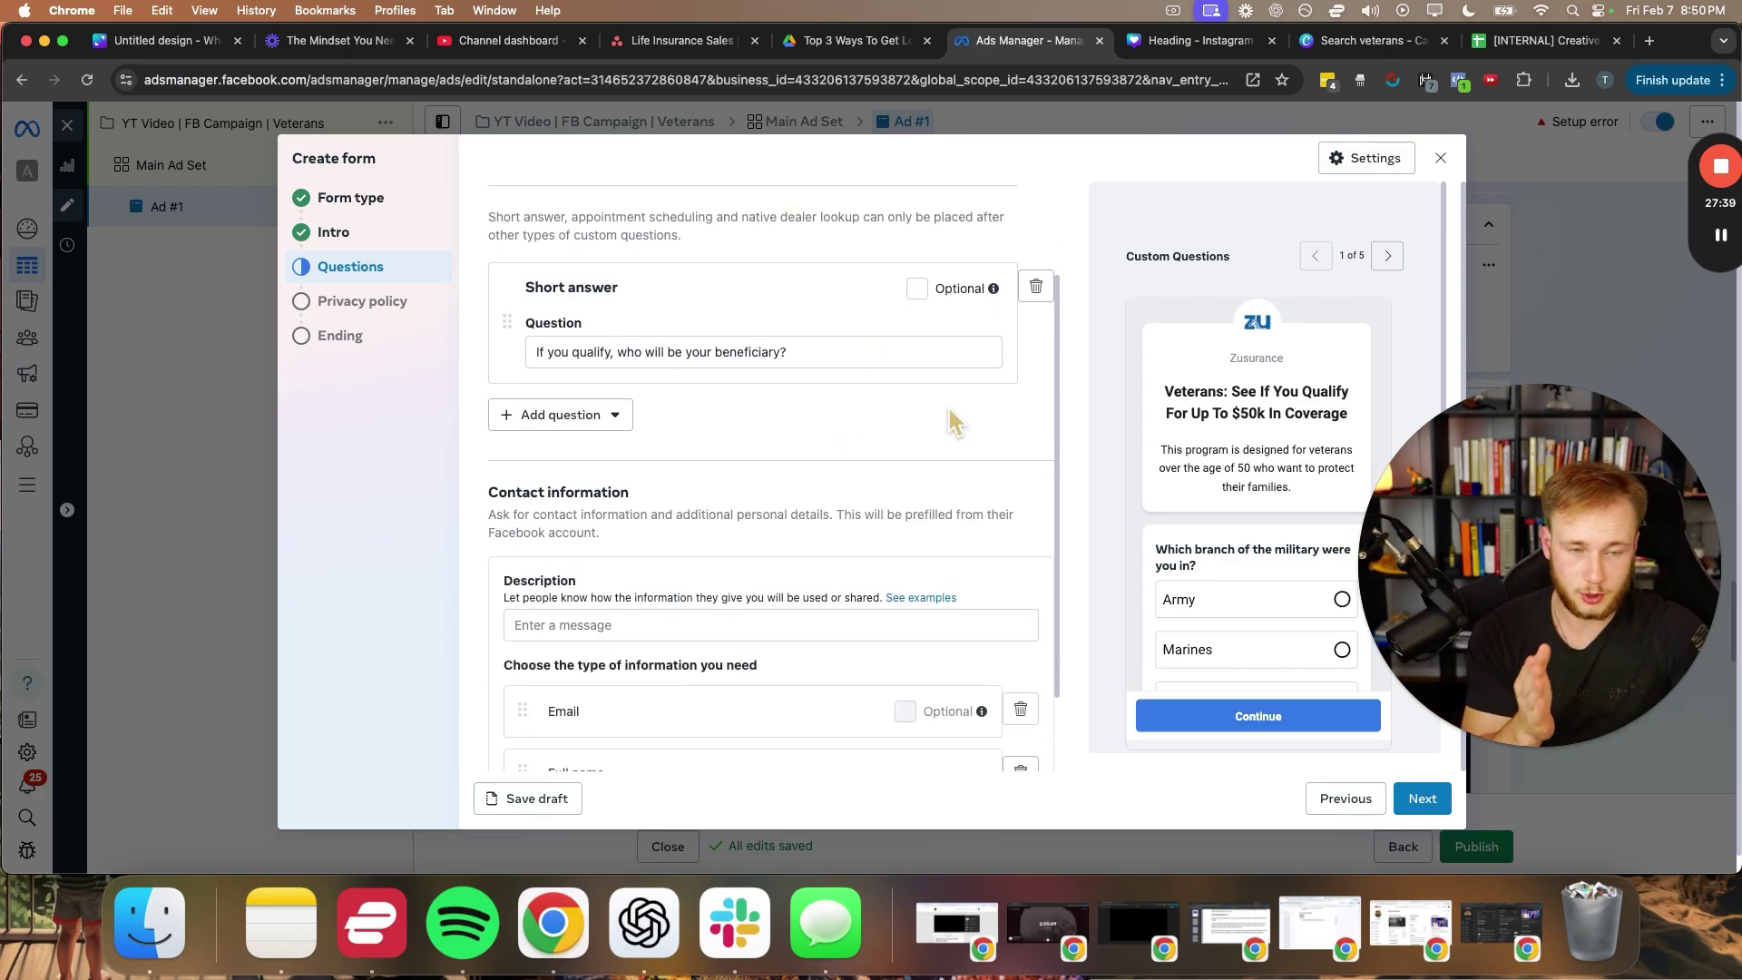
drag(1498, 509, 1387, 368)
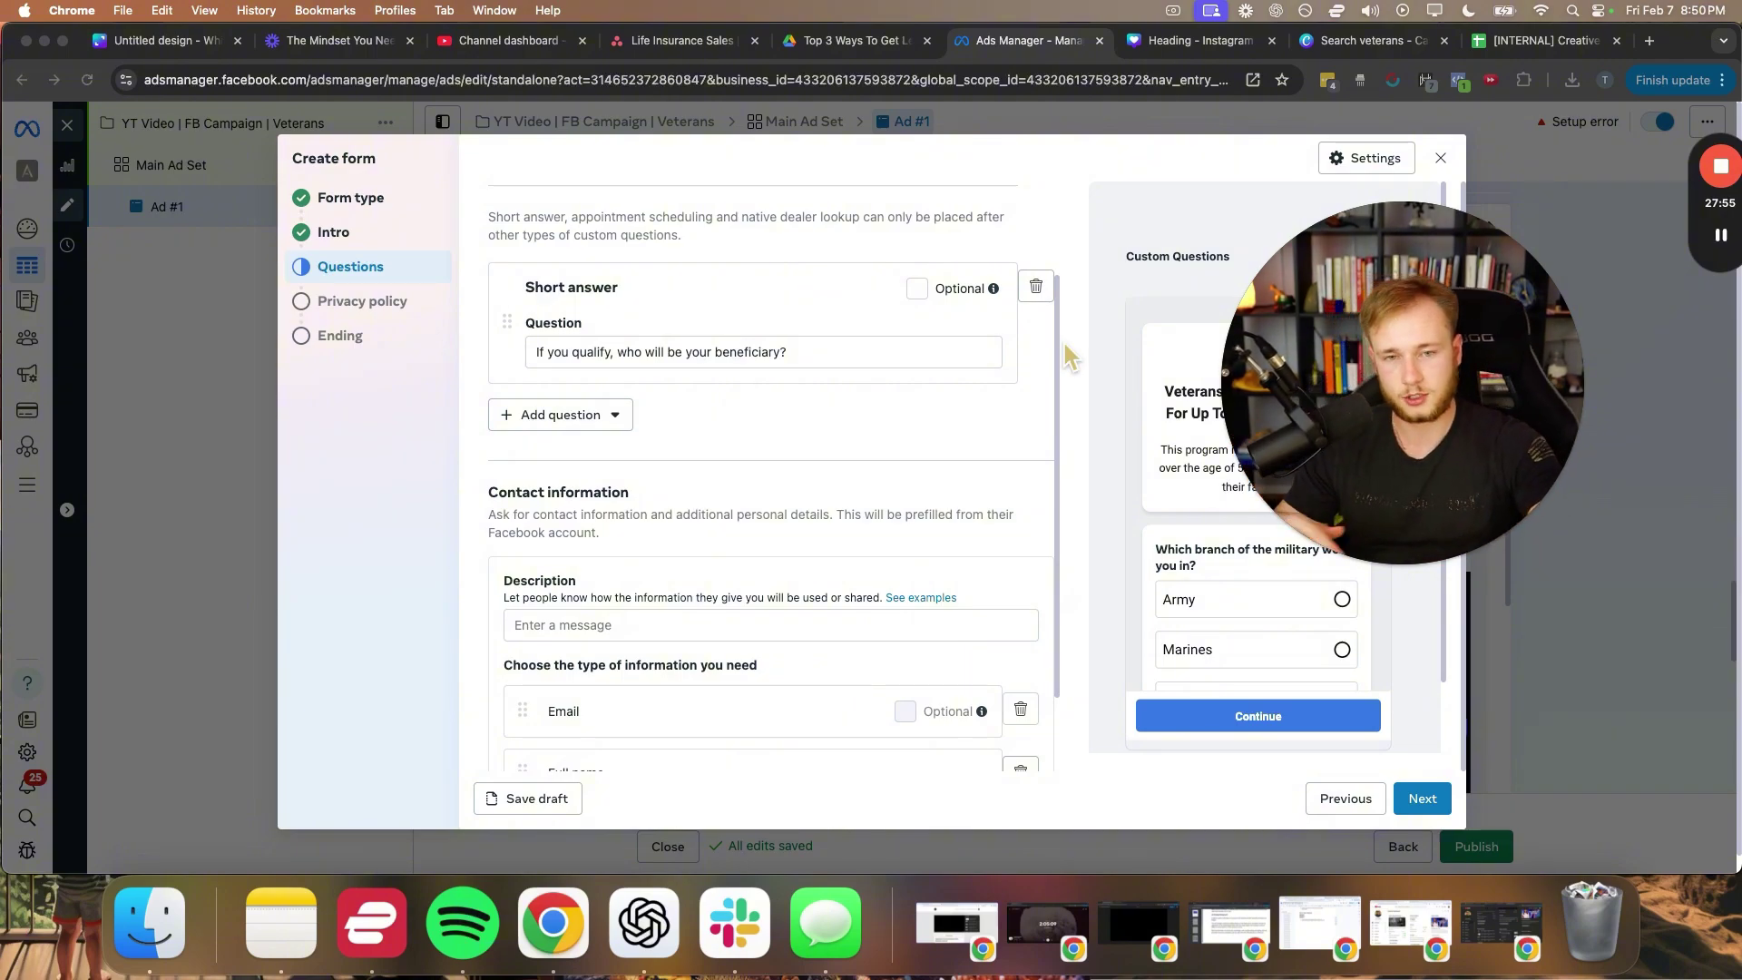
- Write the contact information description, starting 'We will use yo...'
click(464, 364)
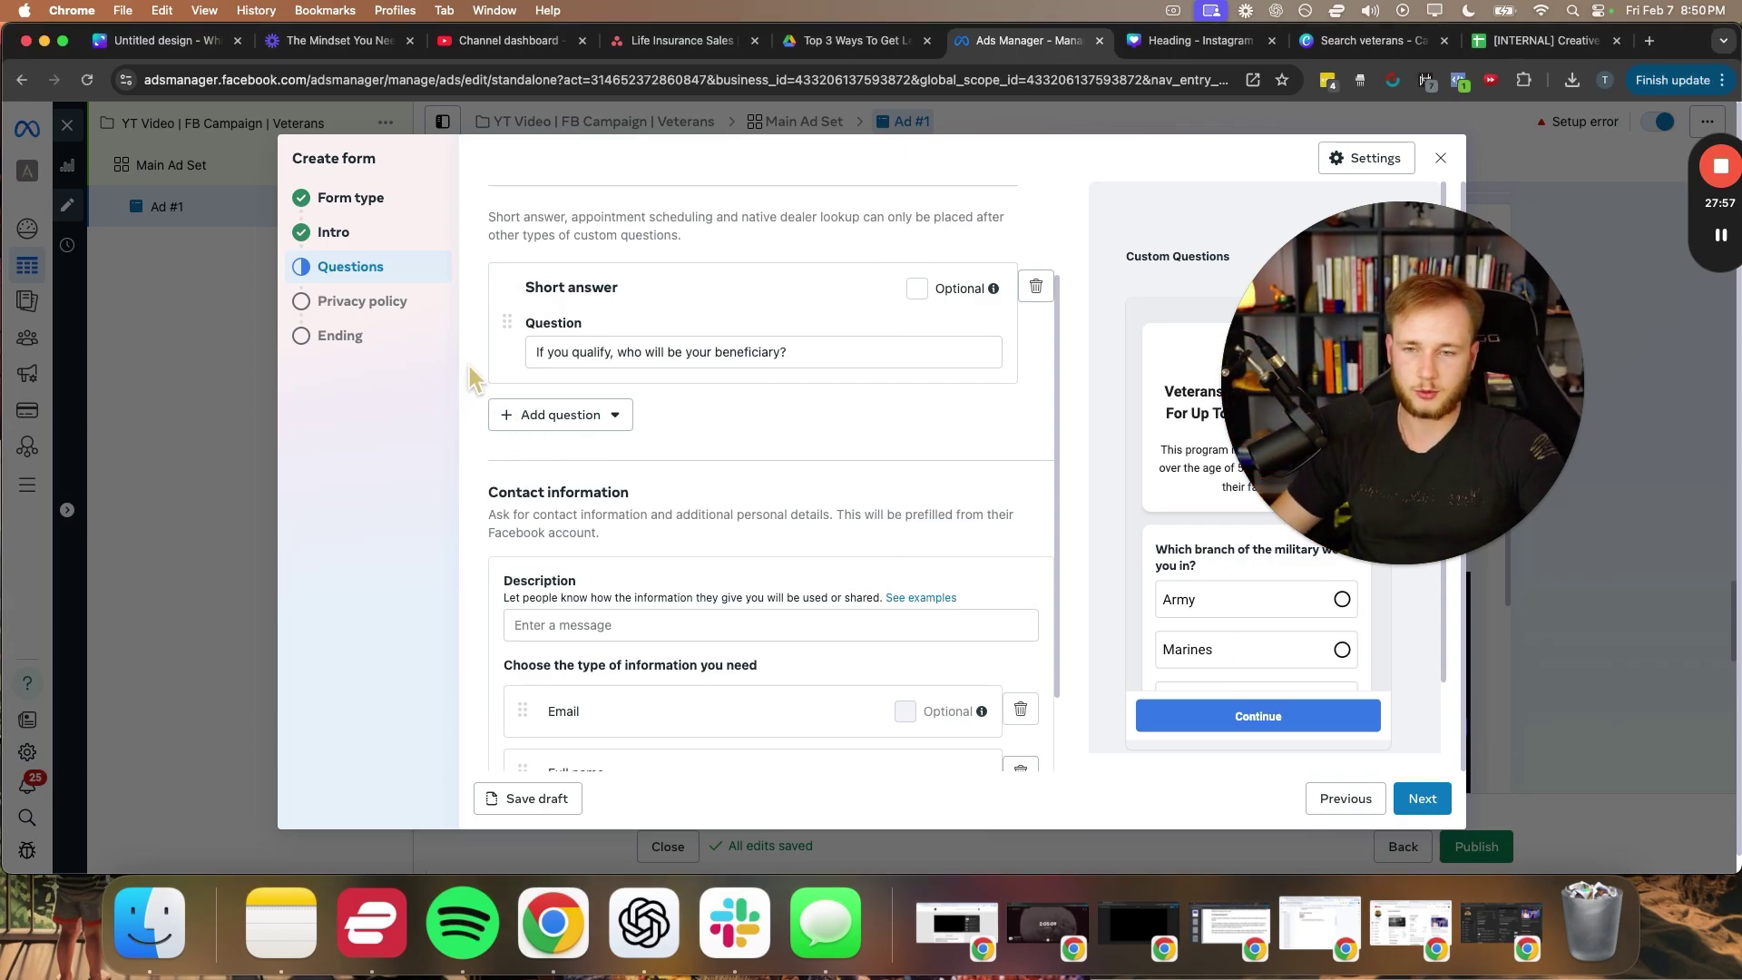
scroll(505, 345, up, 3)
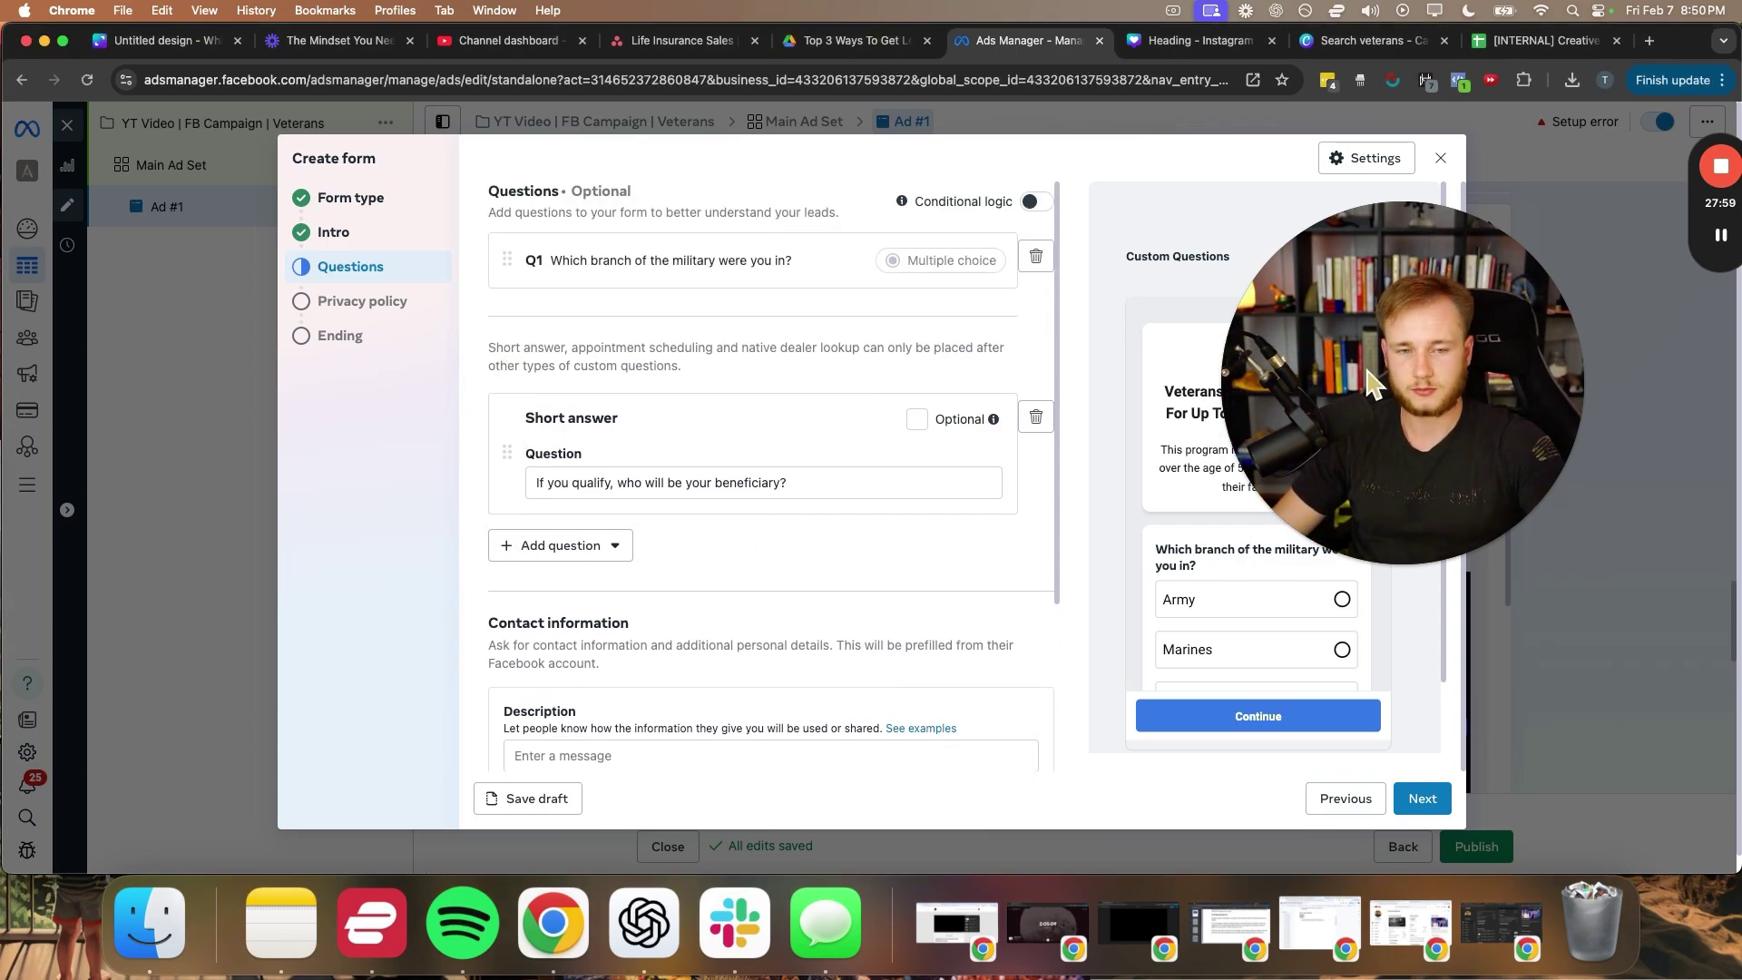
scroll(771, 498, down, 5)
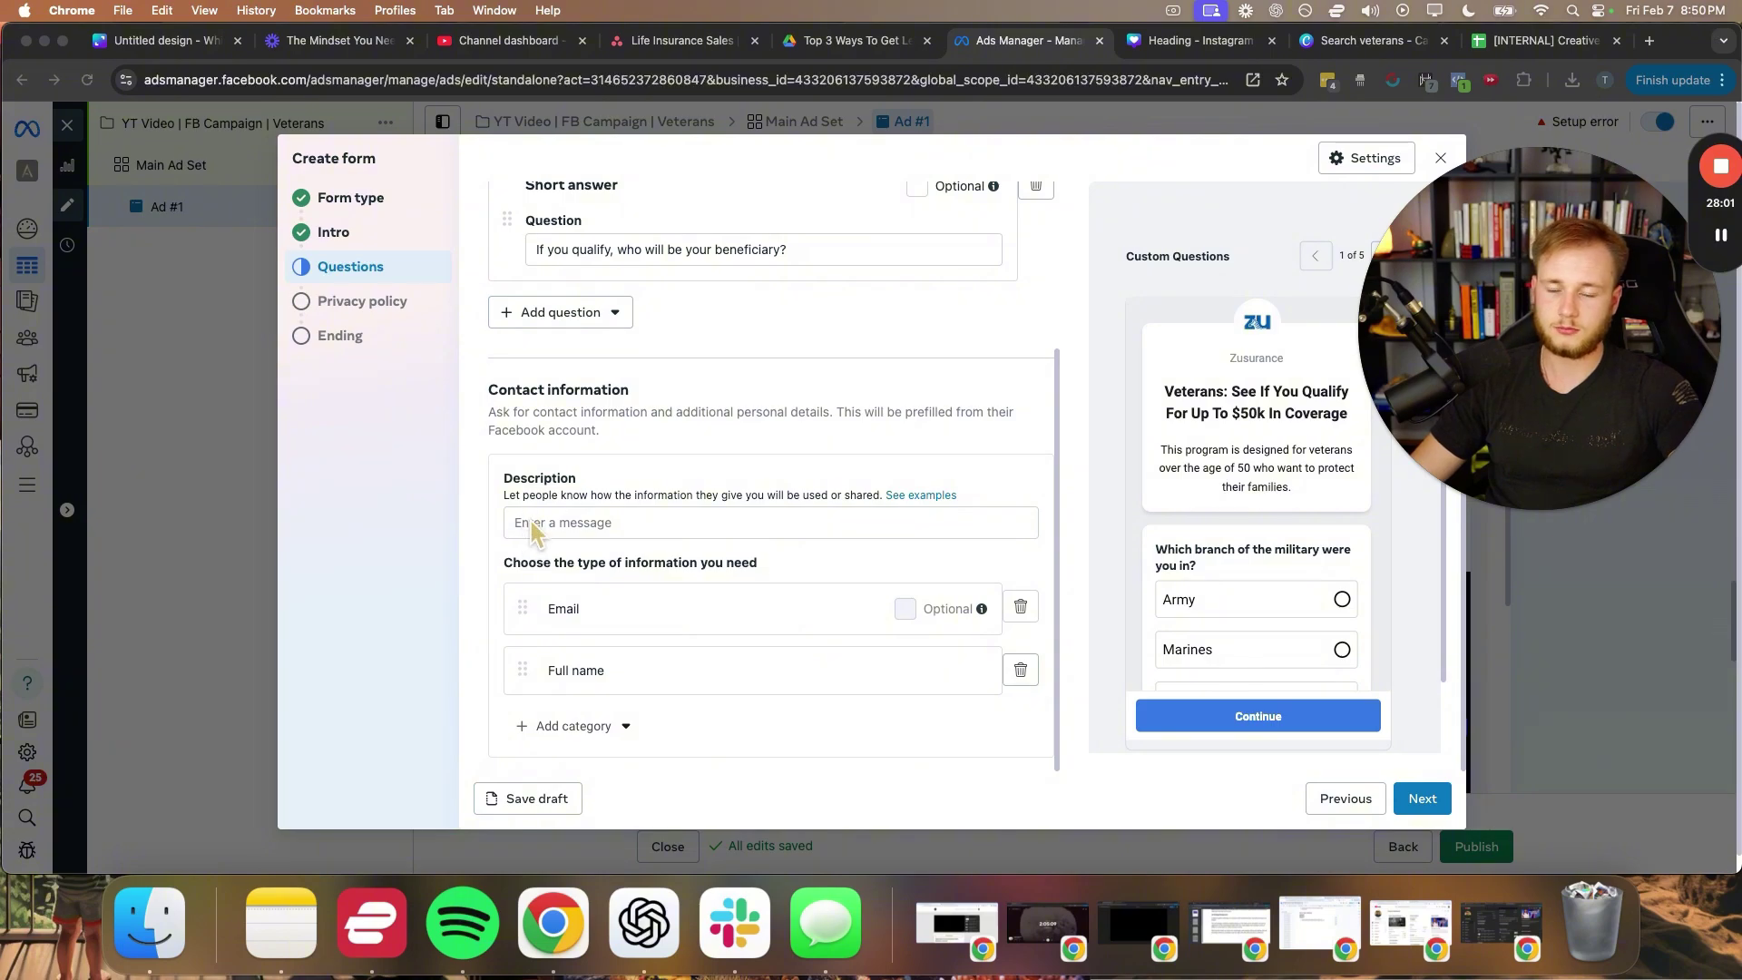
click(466, 370)
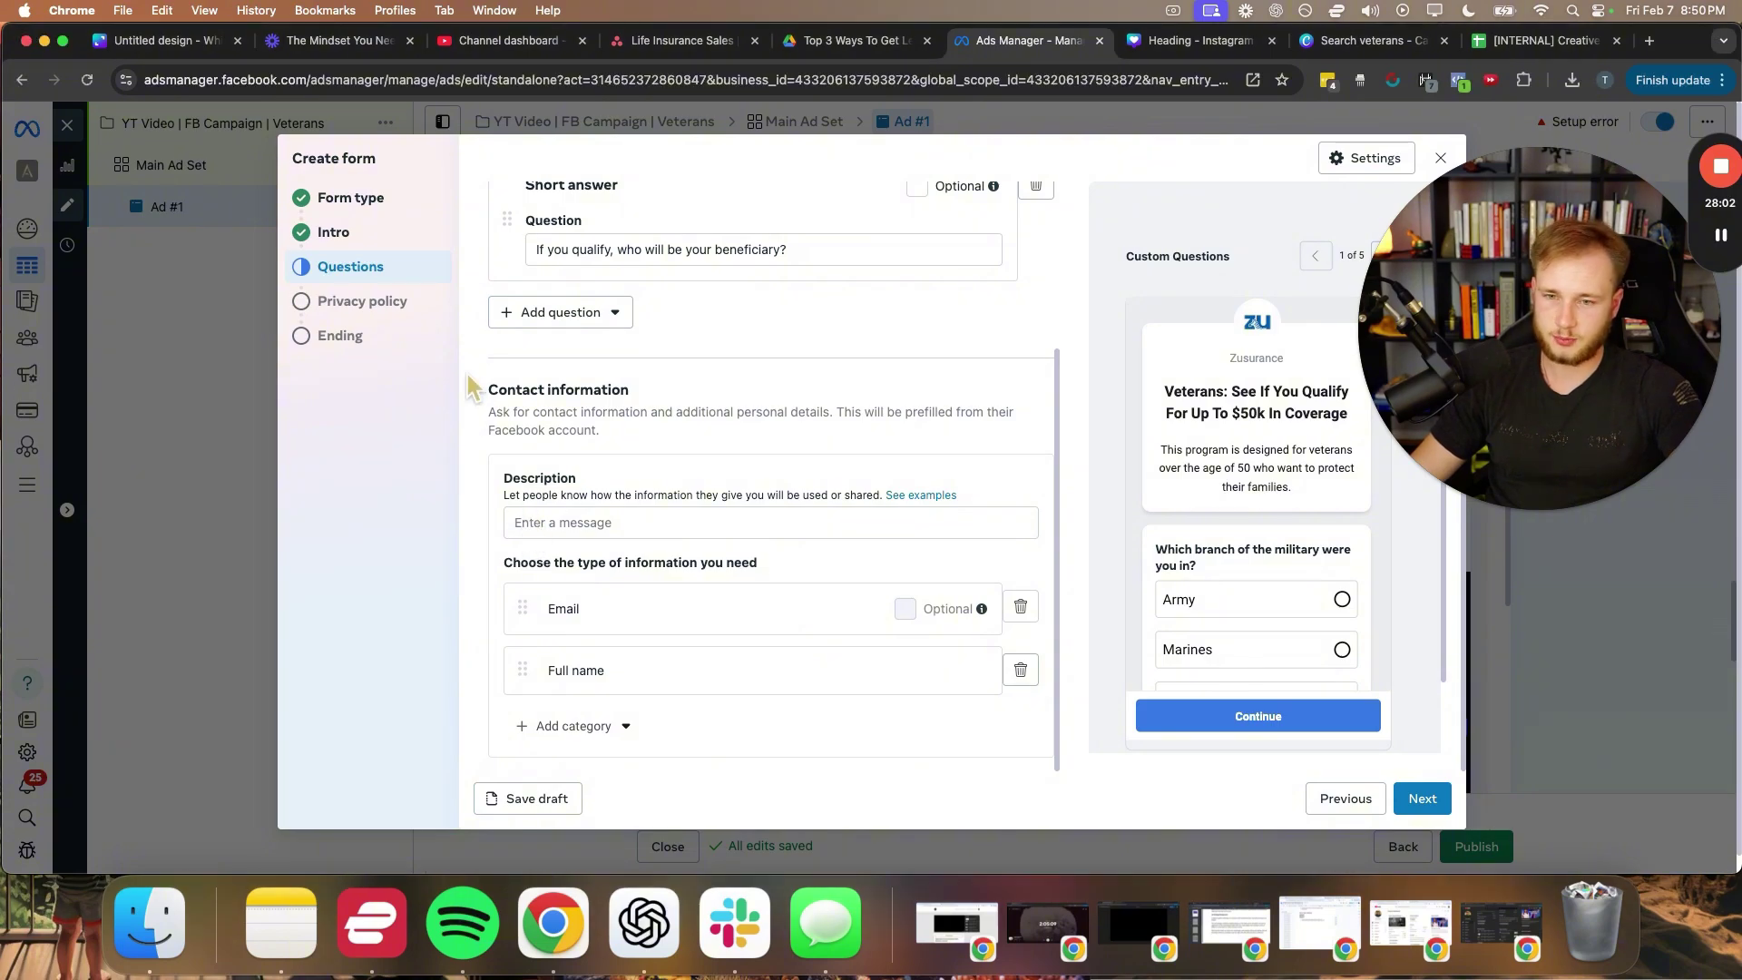
click(553, 522)
text(We )
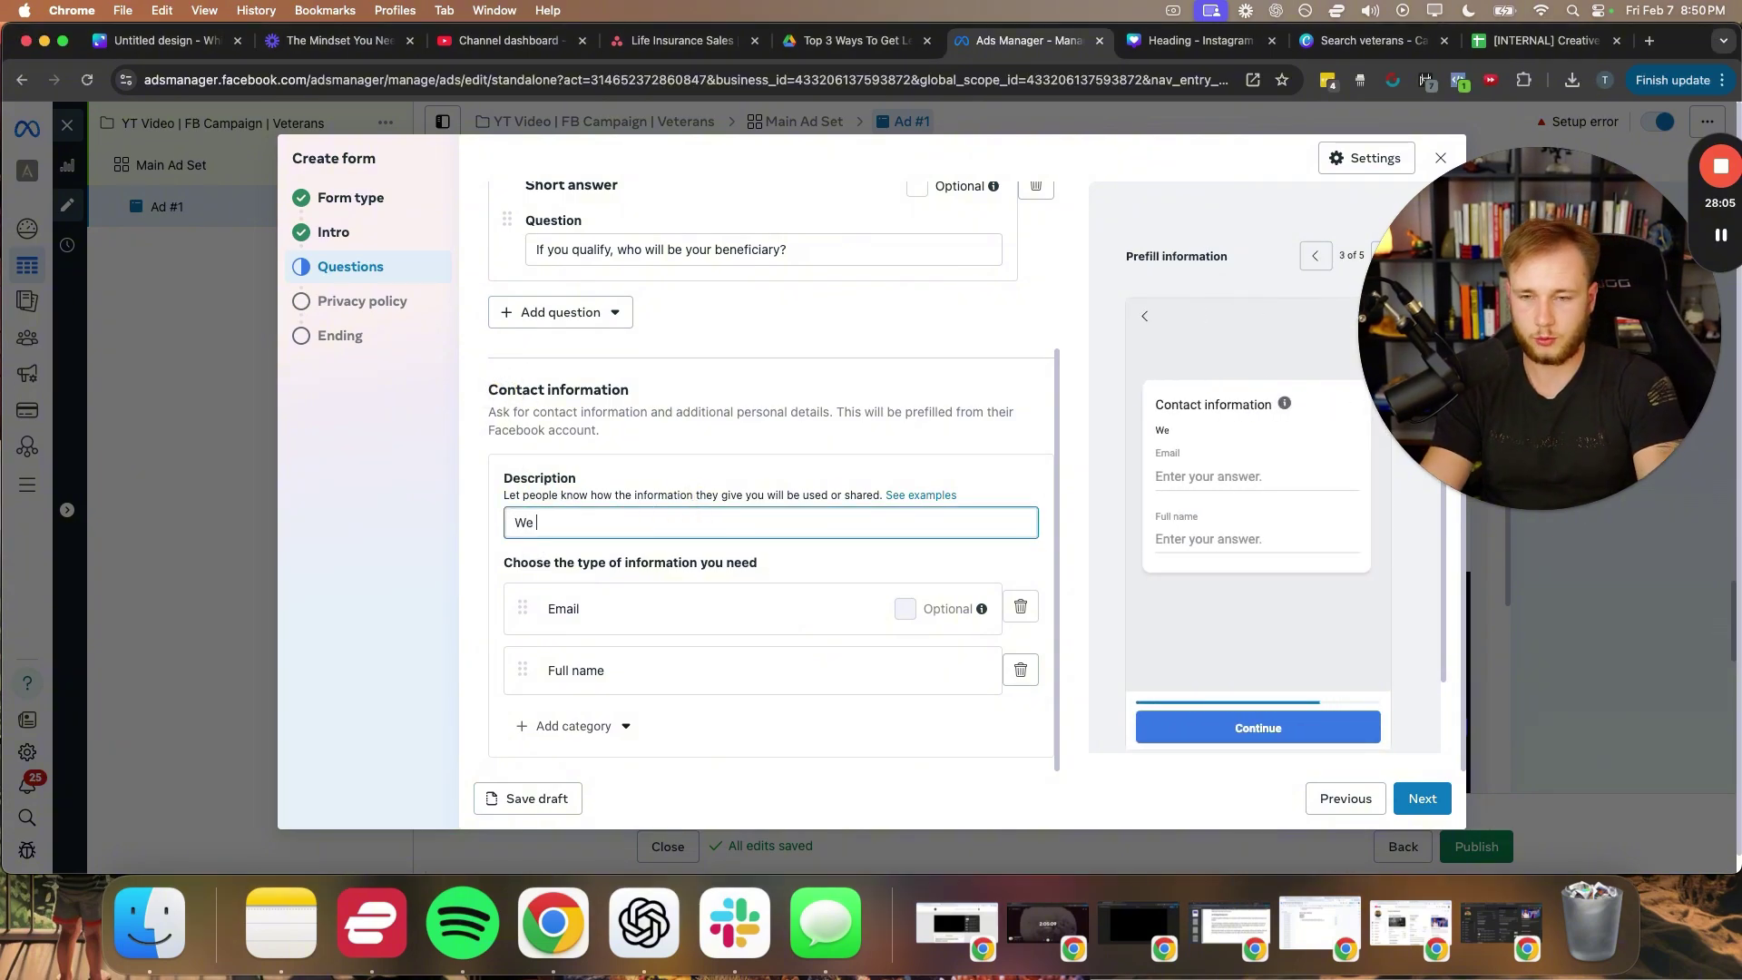
text(will use your informationt o contact)
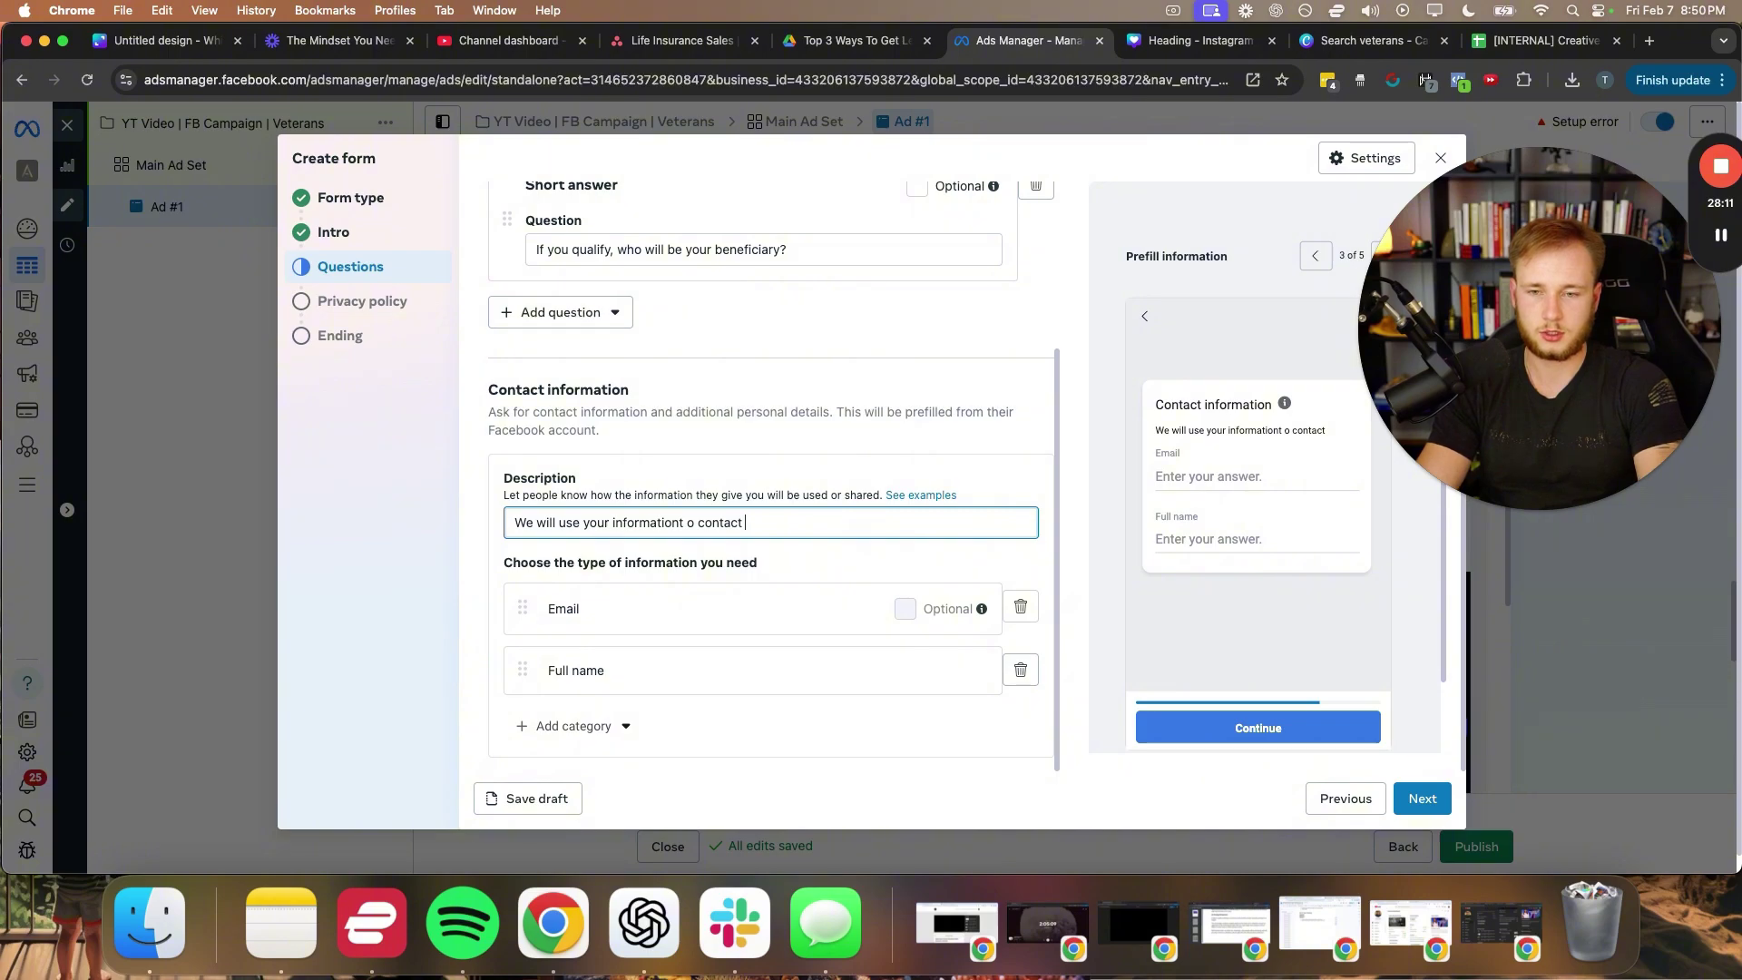
text(n yto)
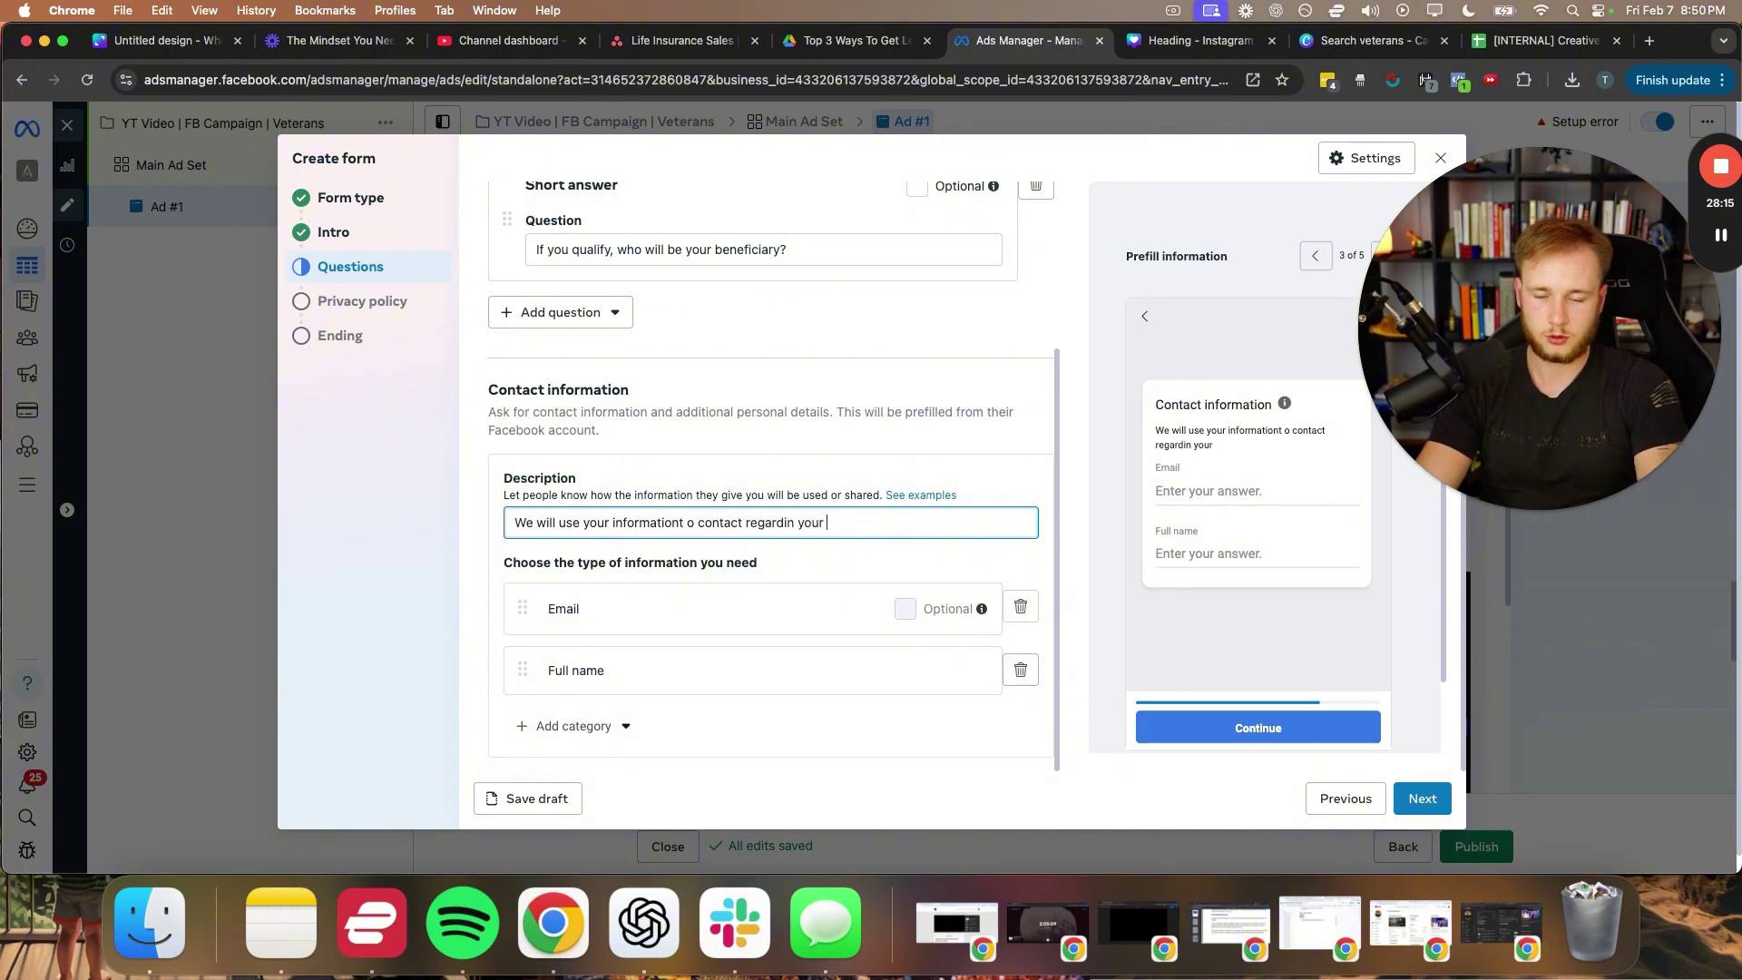
text(ur results)
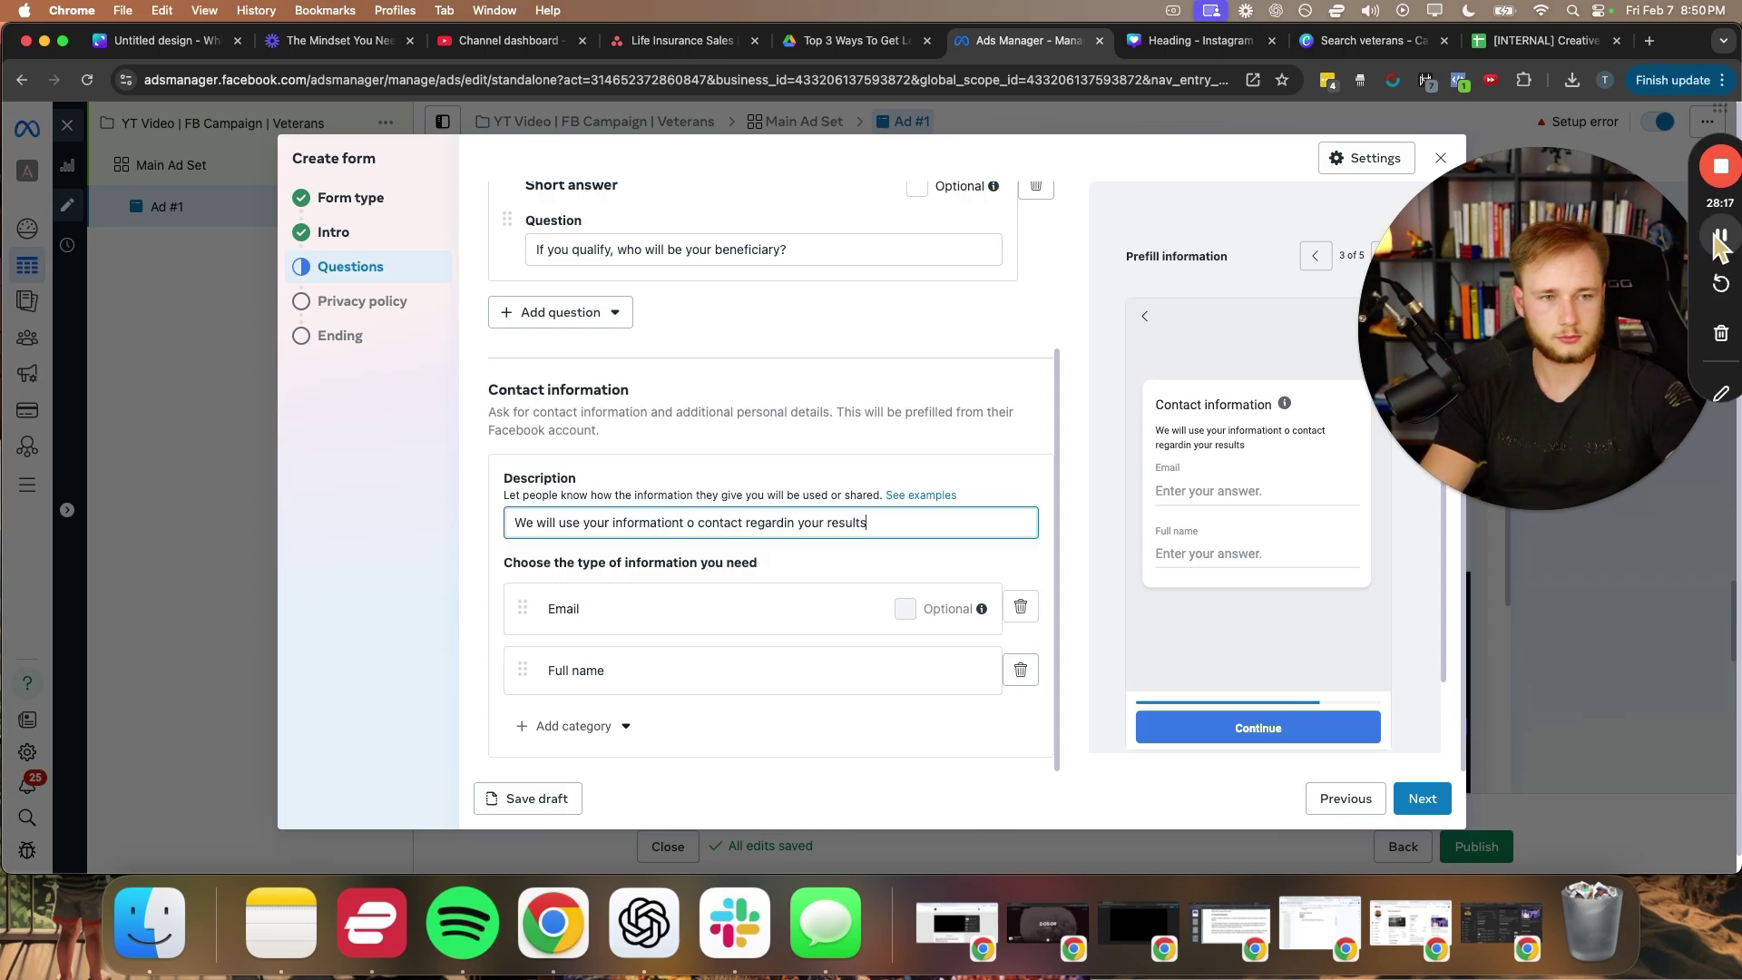
click(1721, 236)
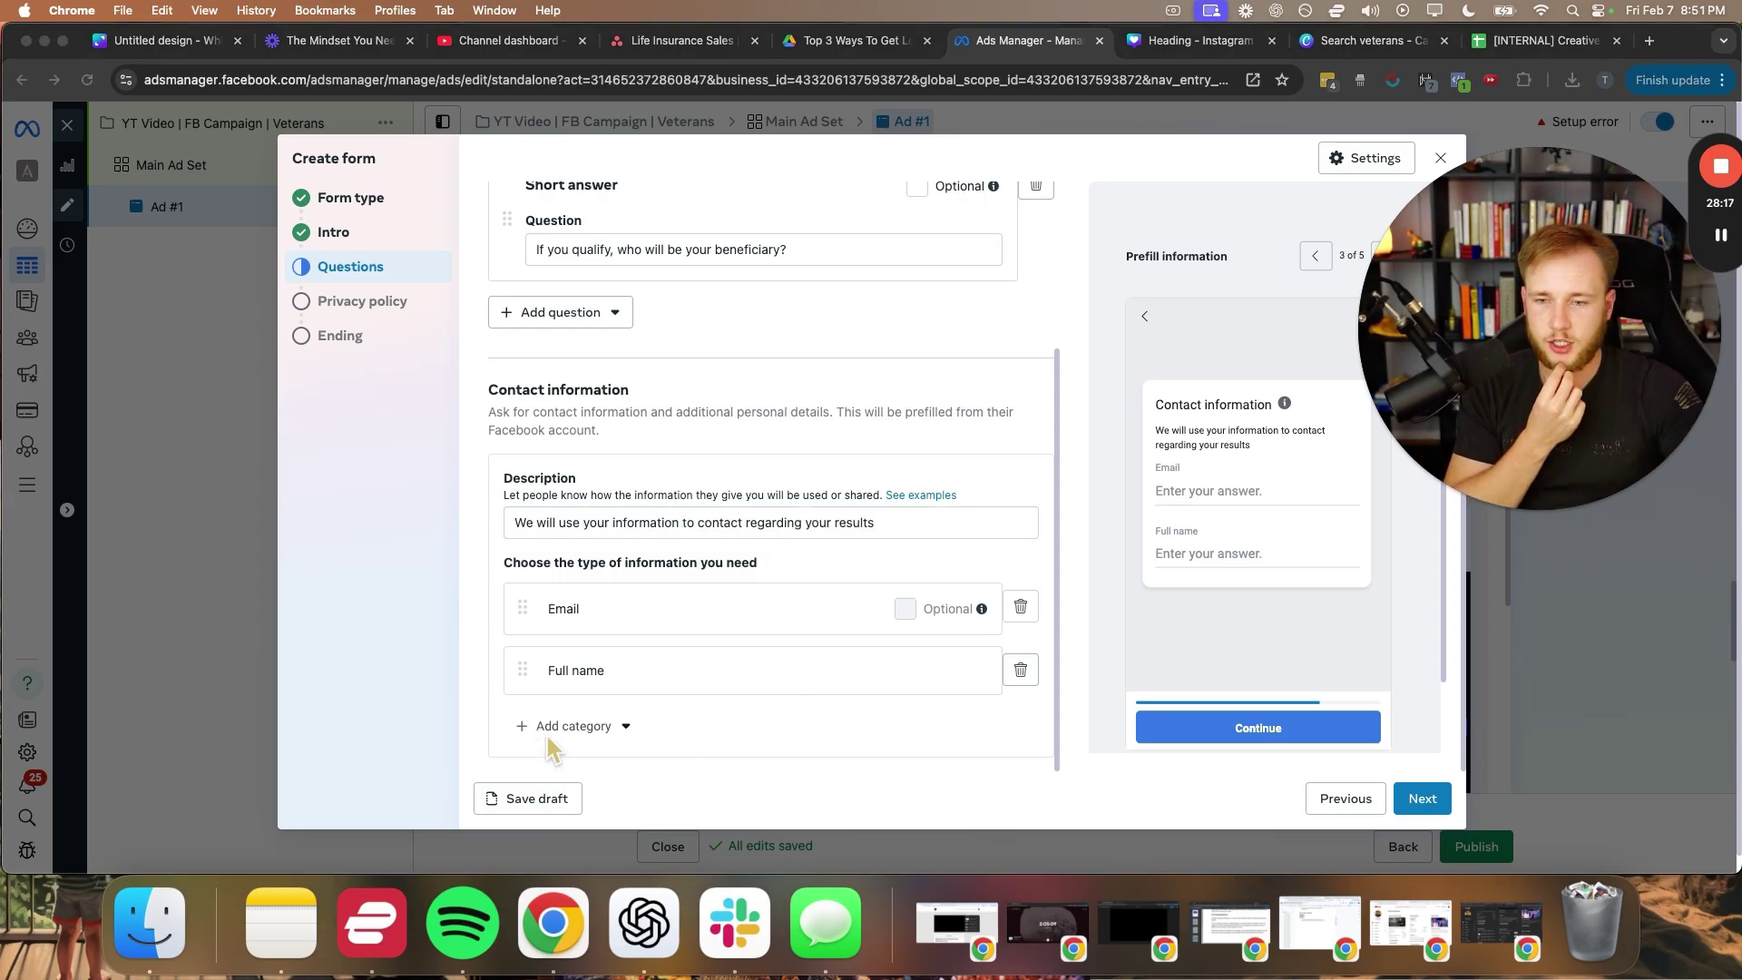
- Remove the Full name question from the contact fields
click(548, 728)
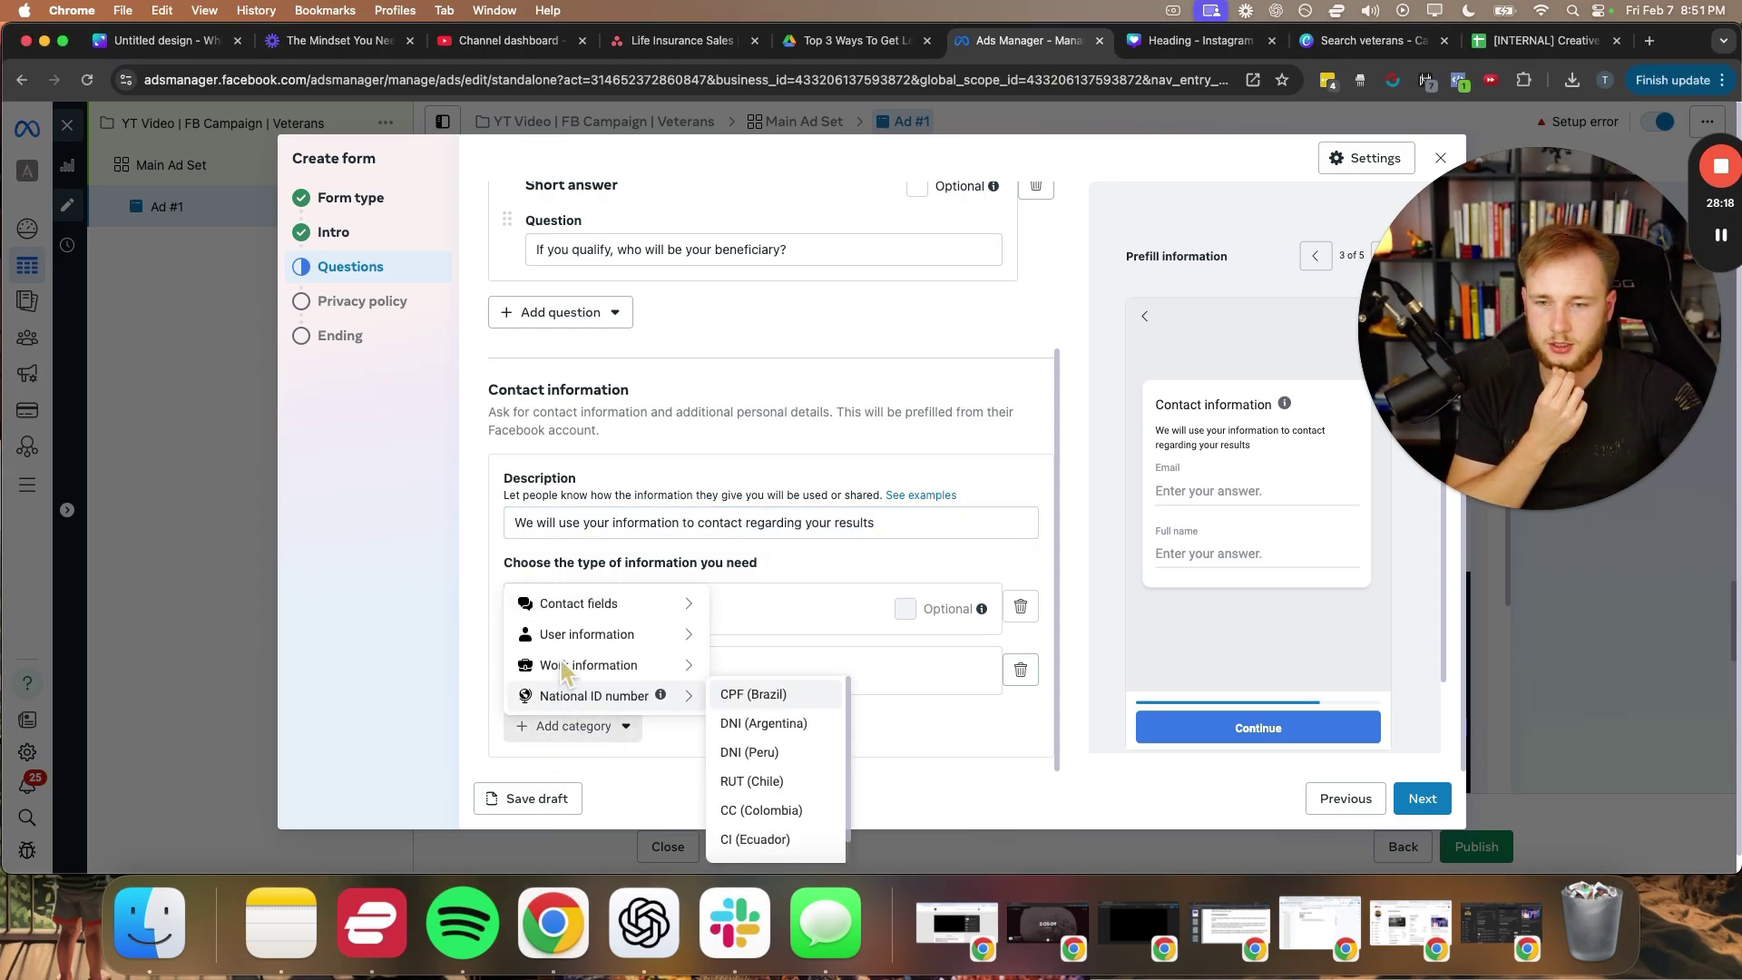
mouse_move(689, 636)
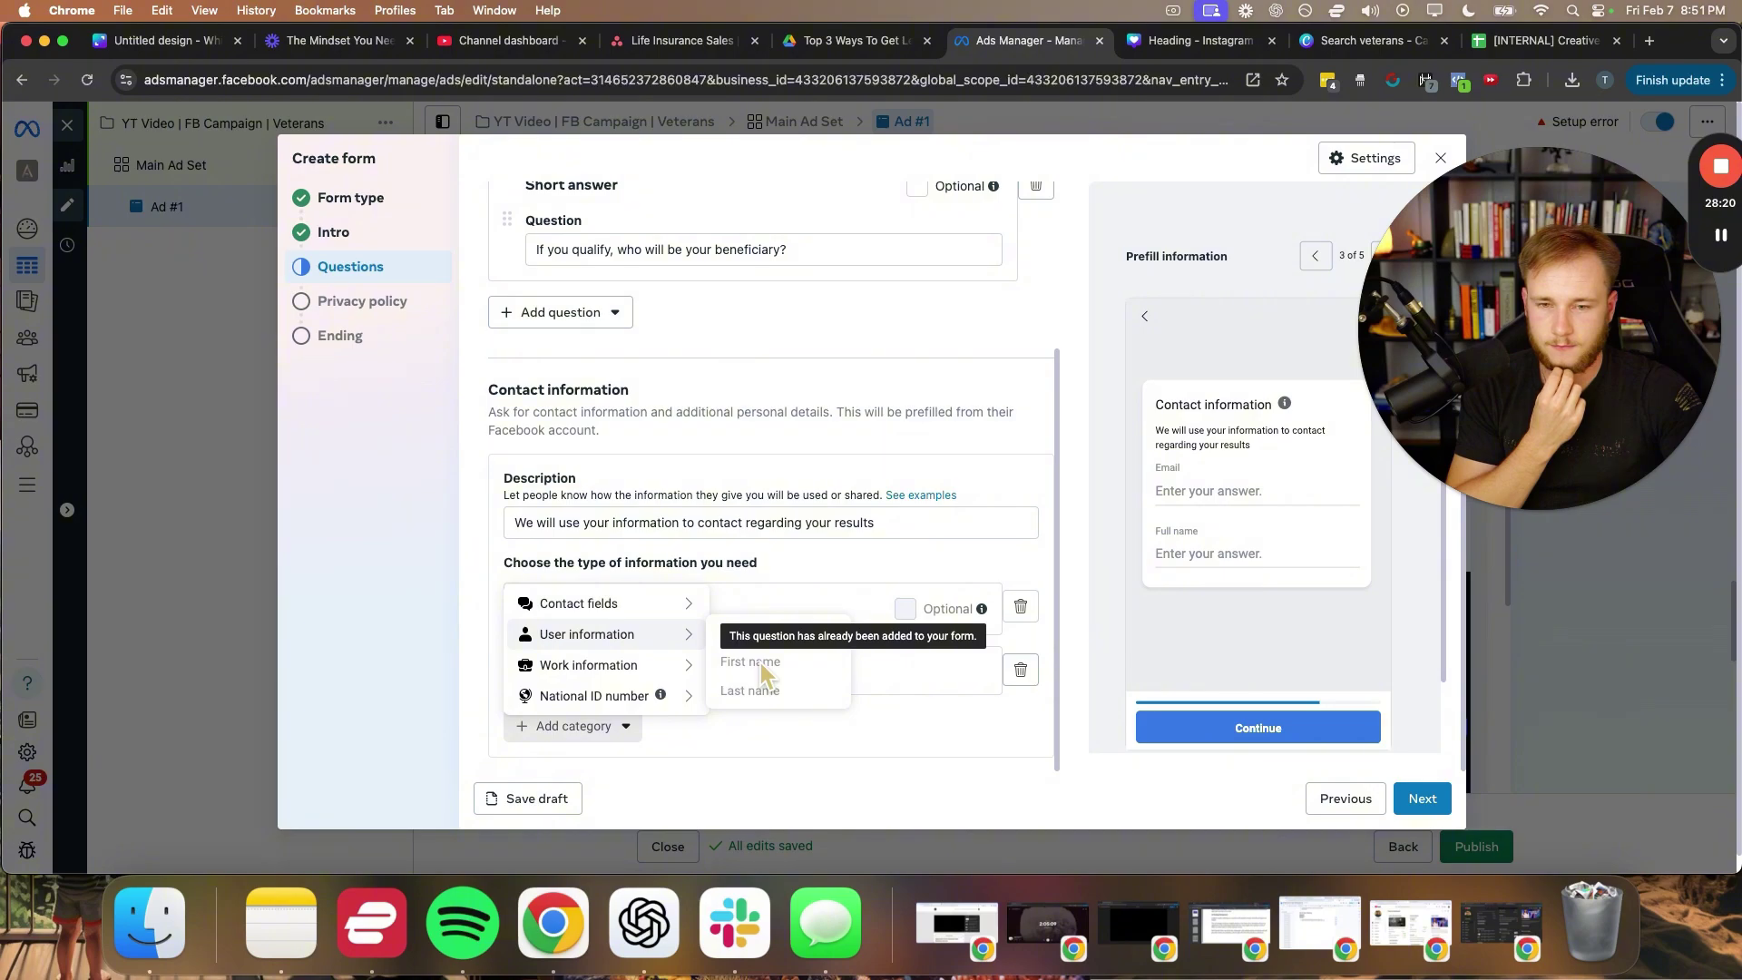
click(1021, 610)
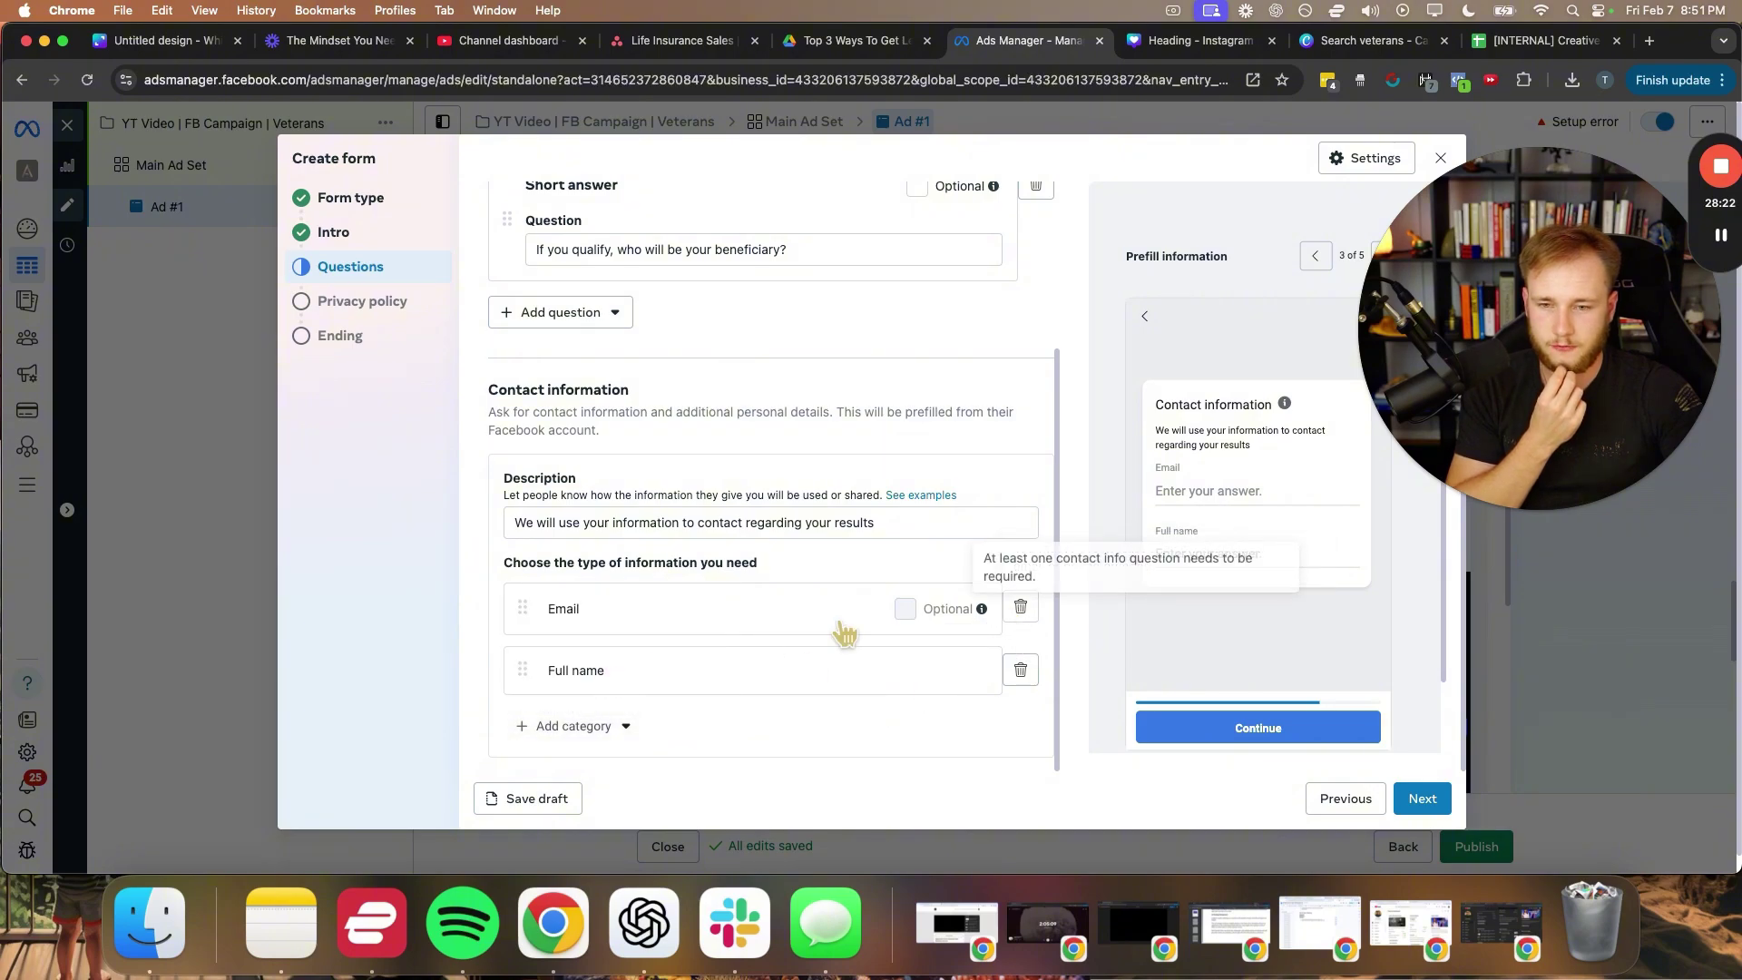
click(1020, 669)
- Add First name and Last name questions and move them above Email
click(635, 723)
mouse_move(635, 632)
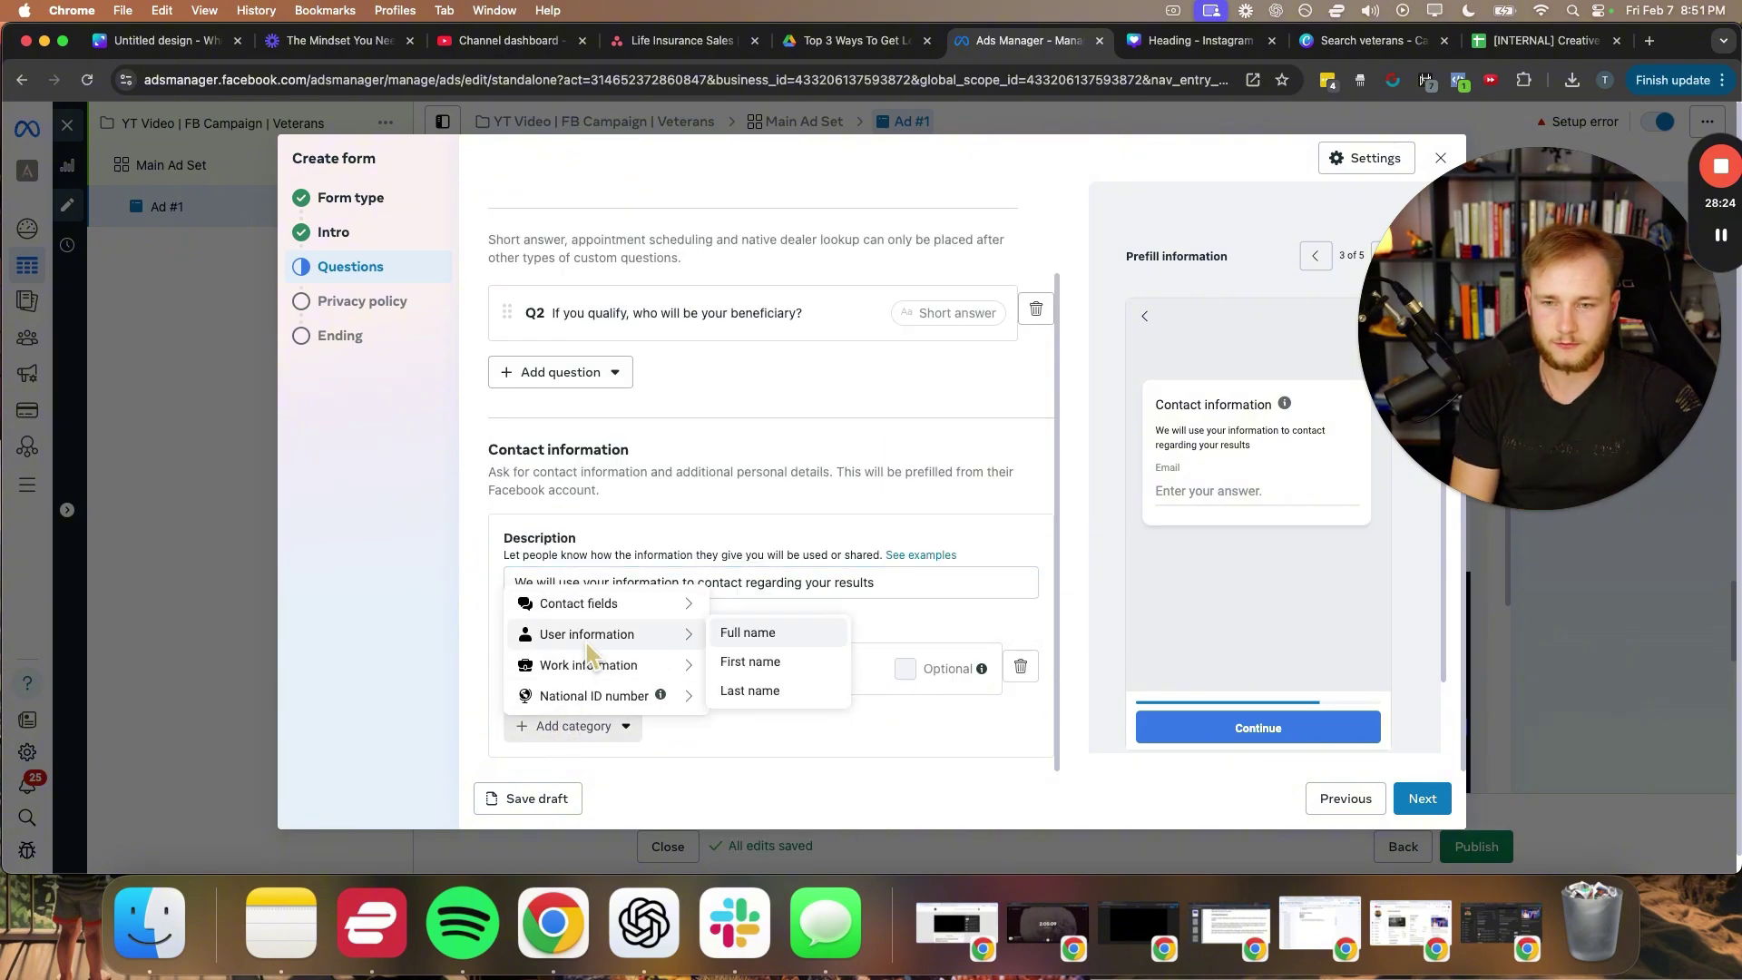
click(771, 664)
scroll(585, 681, down, 1)
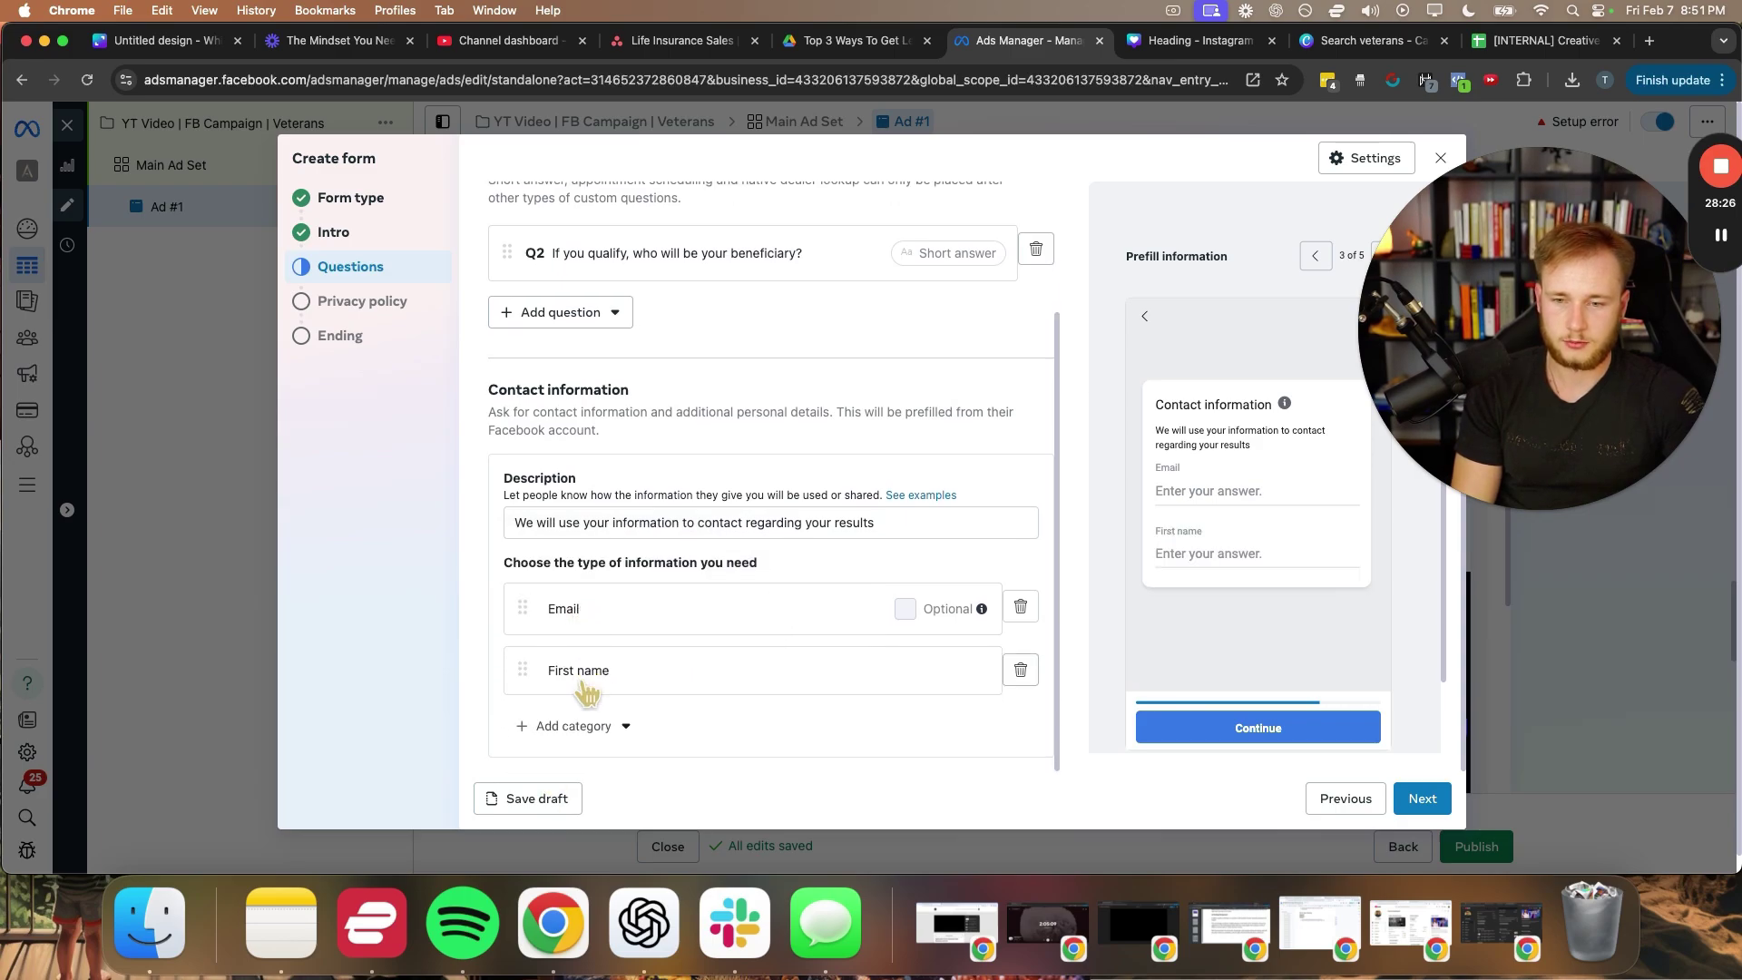
click(580, 727)
mouse_move(635, 634)
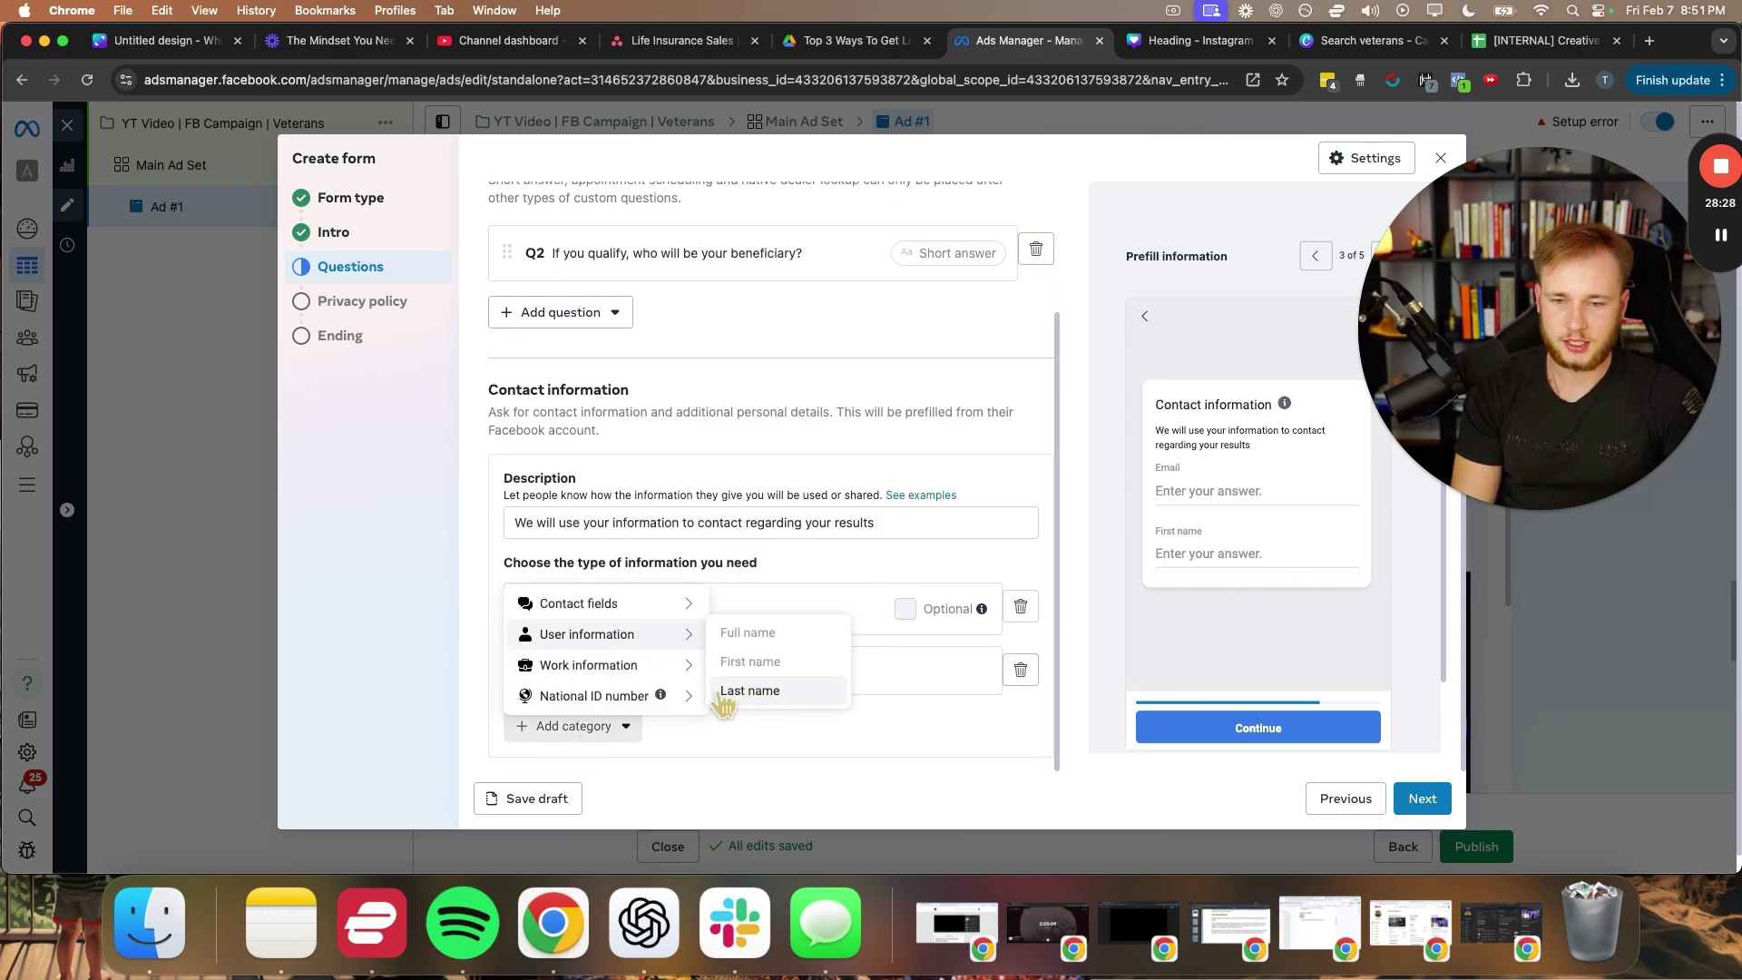
click(750, 690)
drag(522, 669, 521, 593)
drag(522, 716, 521, 654)
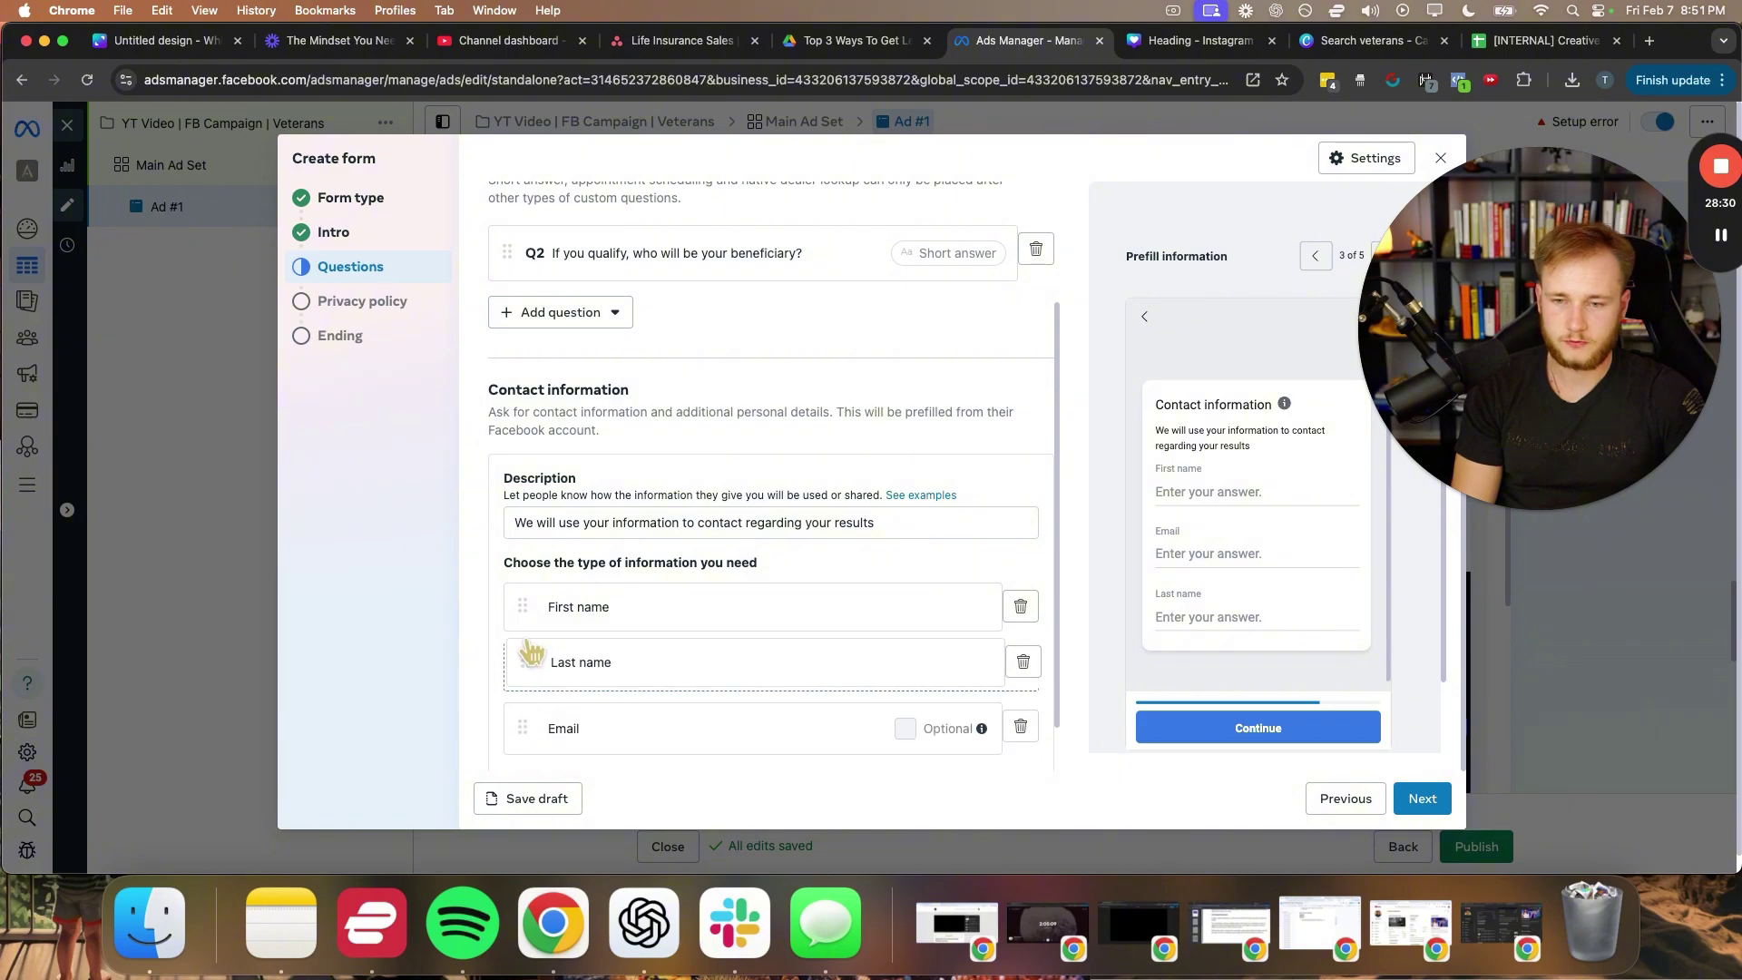
- Add Phone number and State questions to the contact fields
scroll(563, 780, down, 1)
click(580, 726)
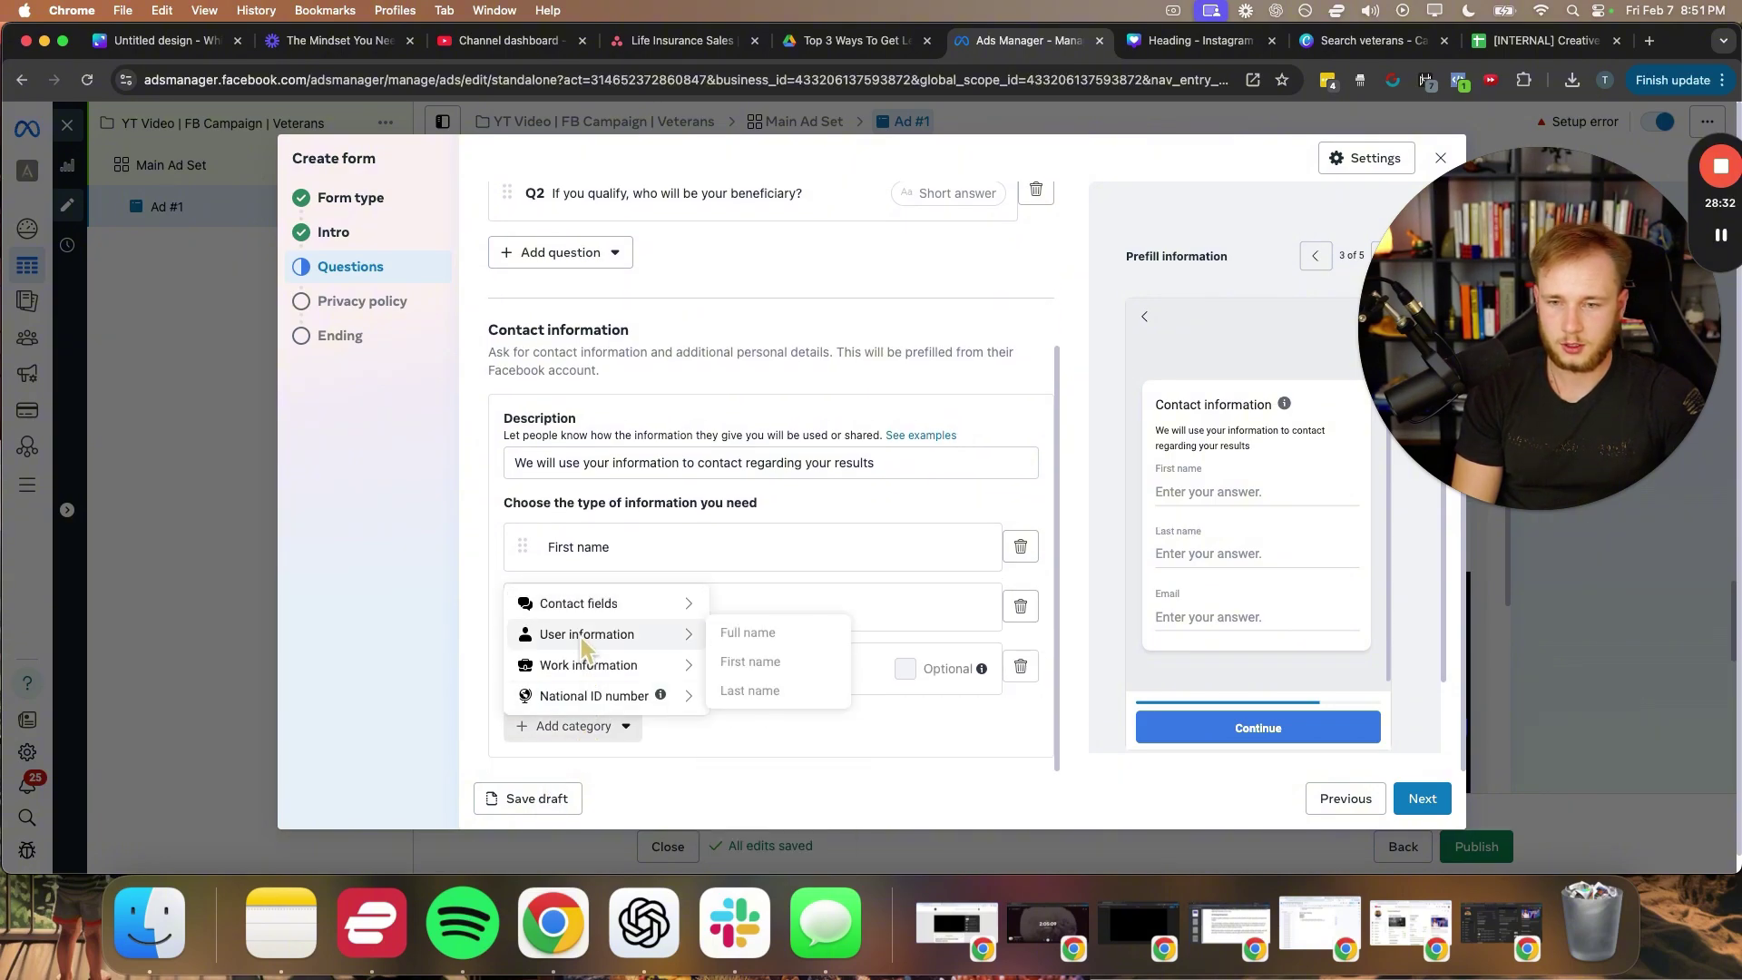
mouse_move(585, 599)
click(771, 662)
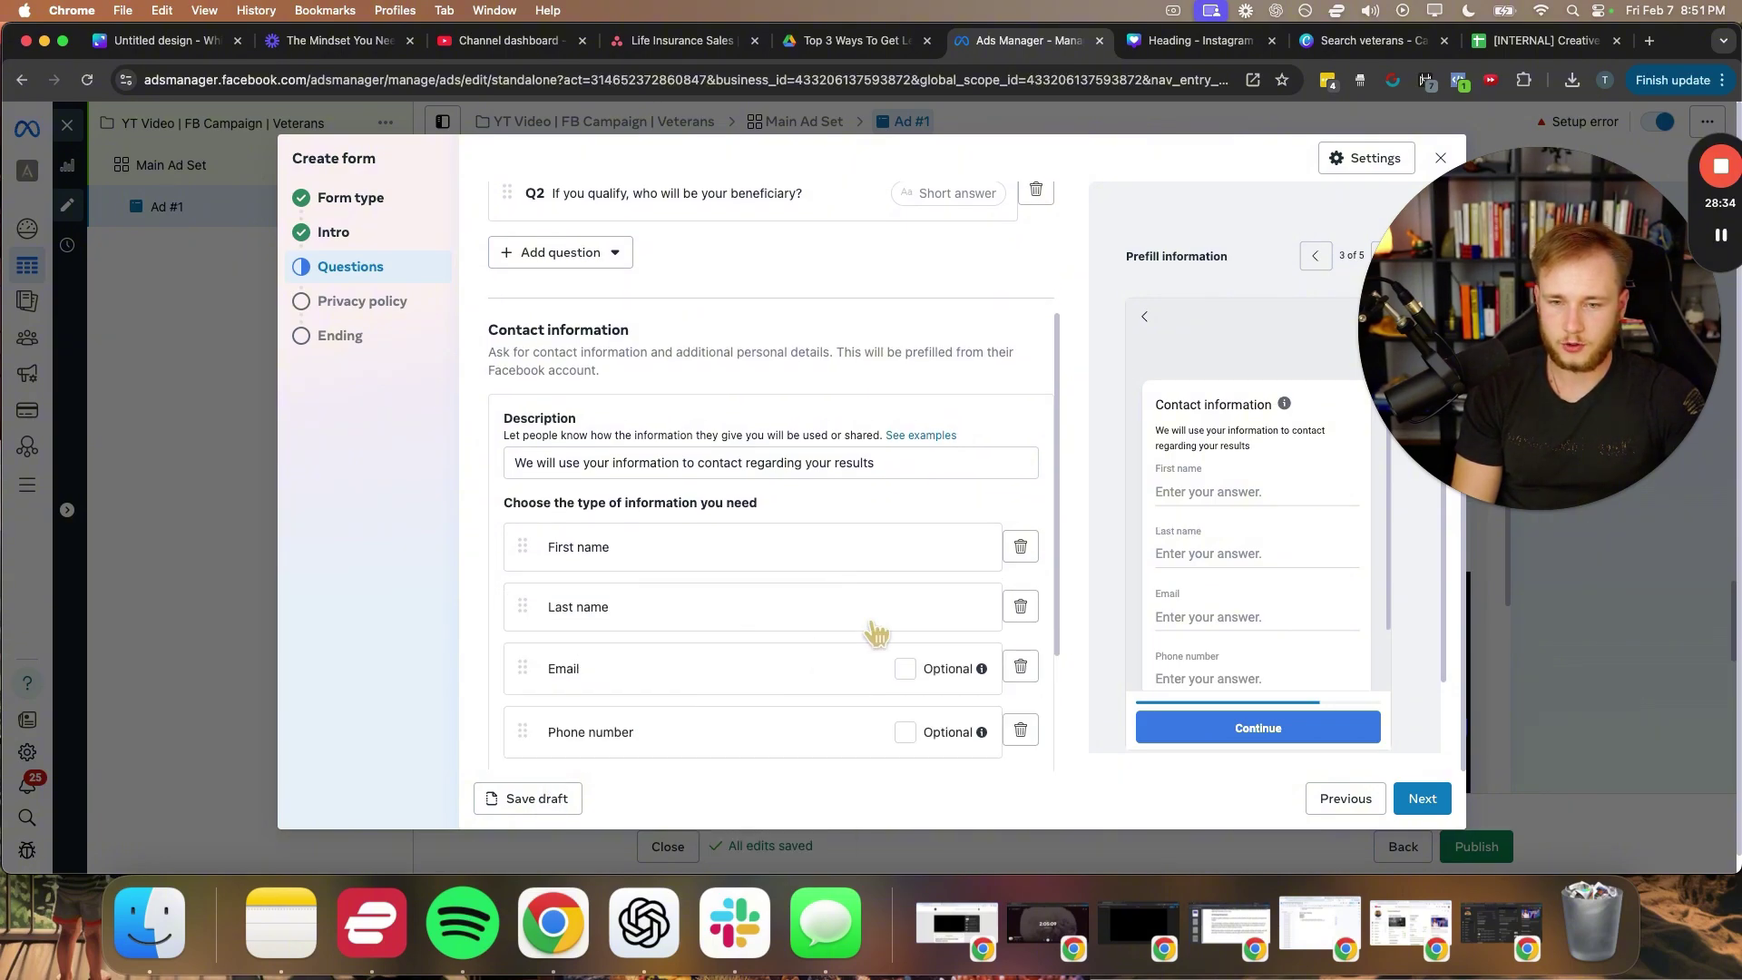
scroll(607, 659, down, 3)
click(547, 603)
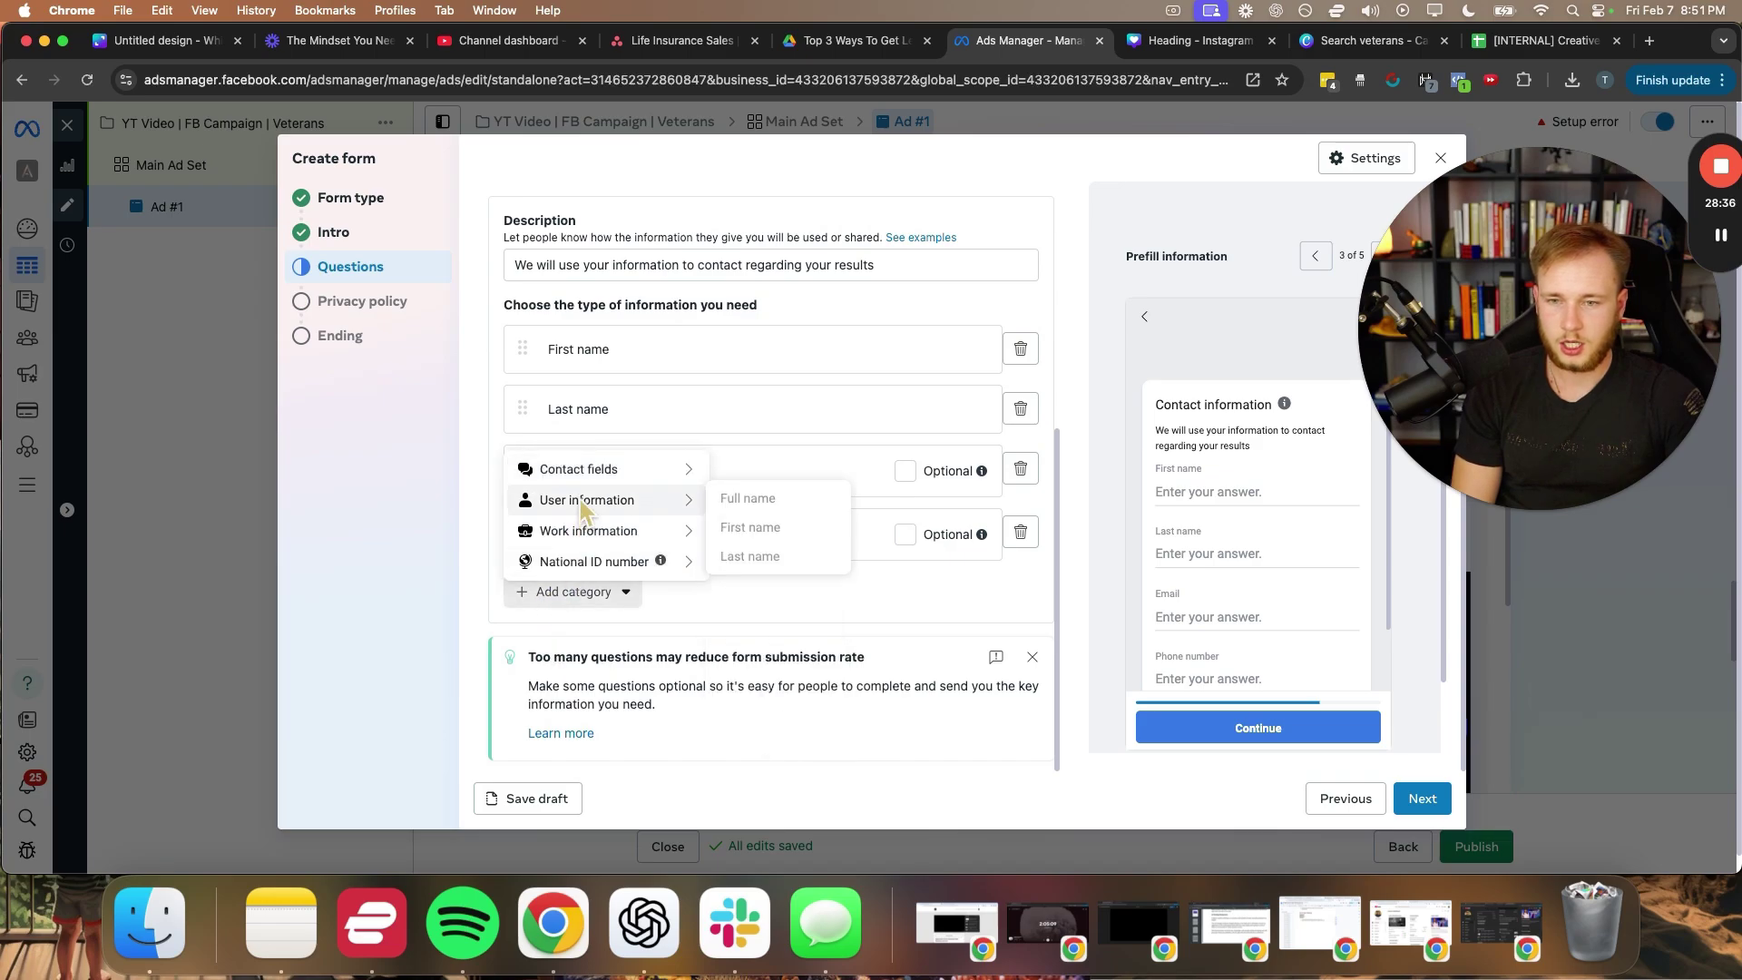
mouse_move(610, 542)
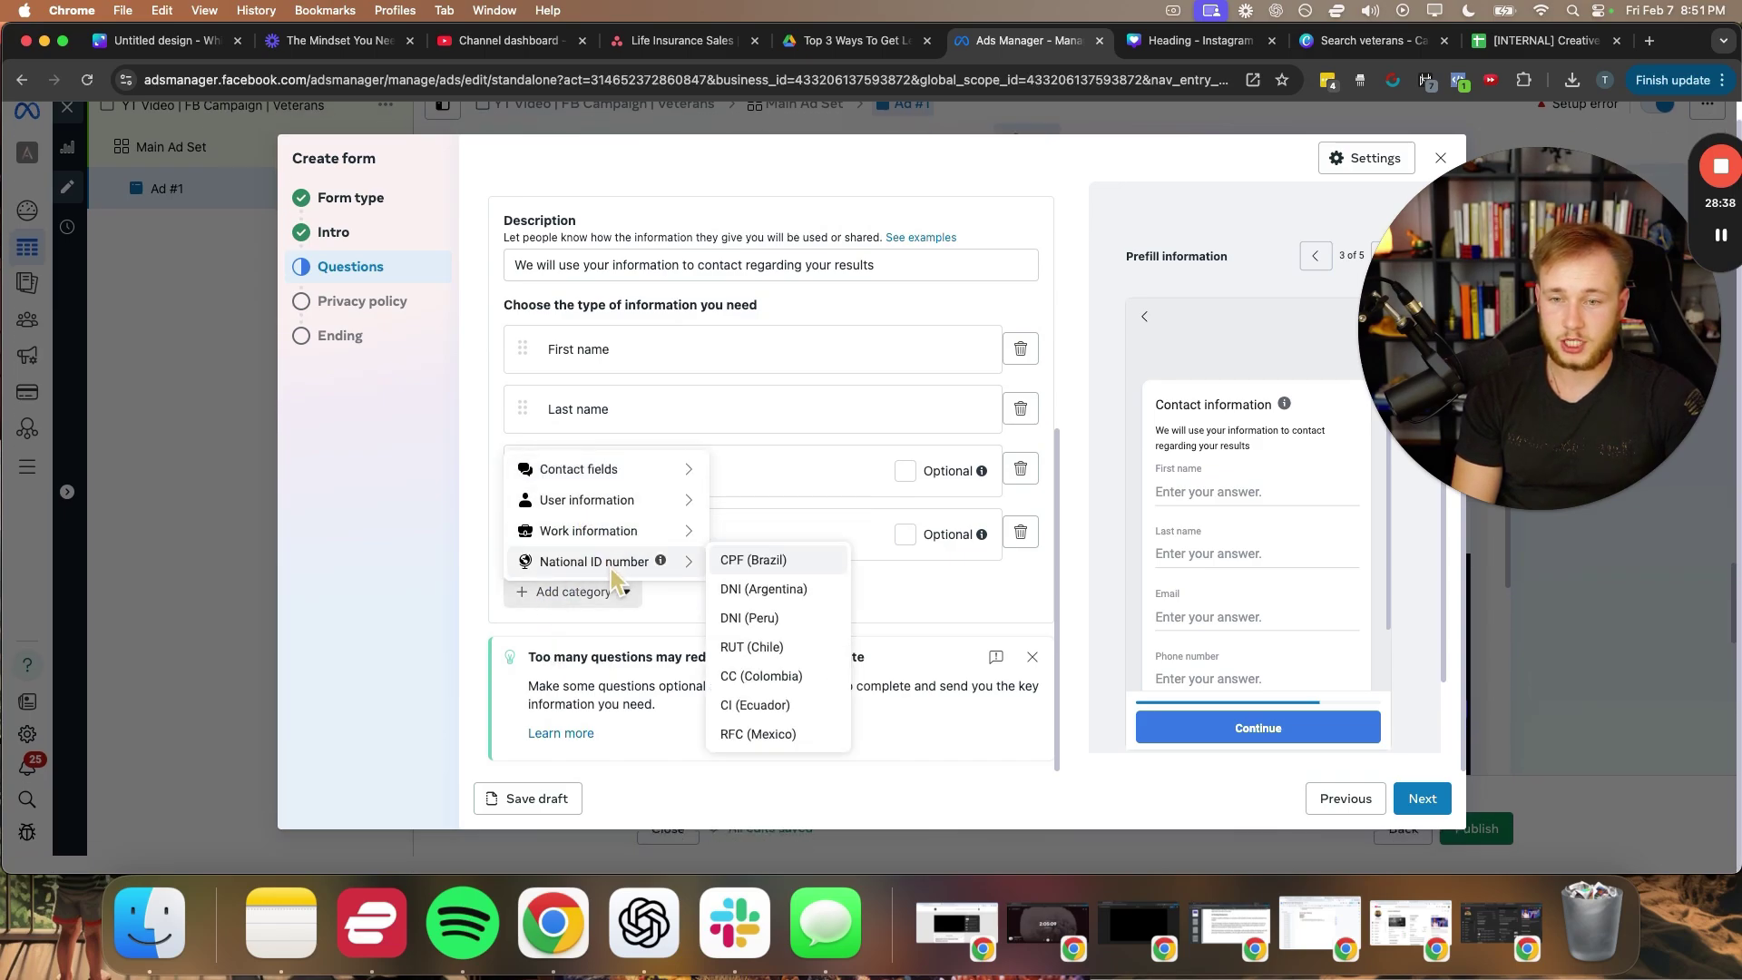
mouse_move(597, 481)
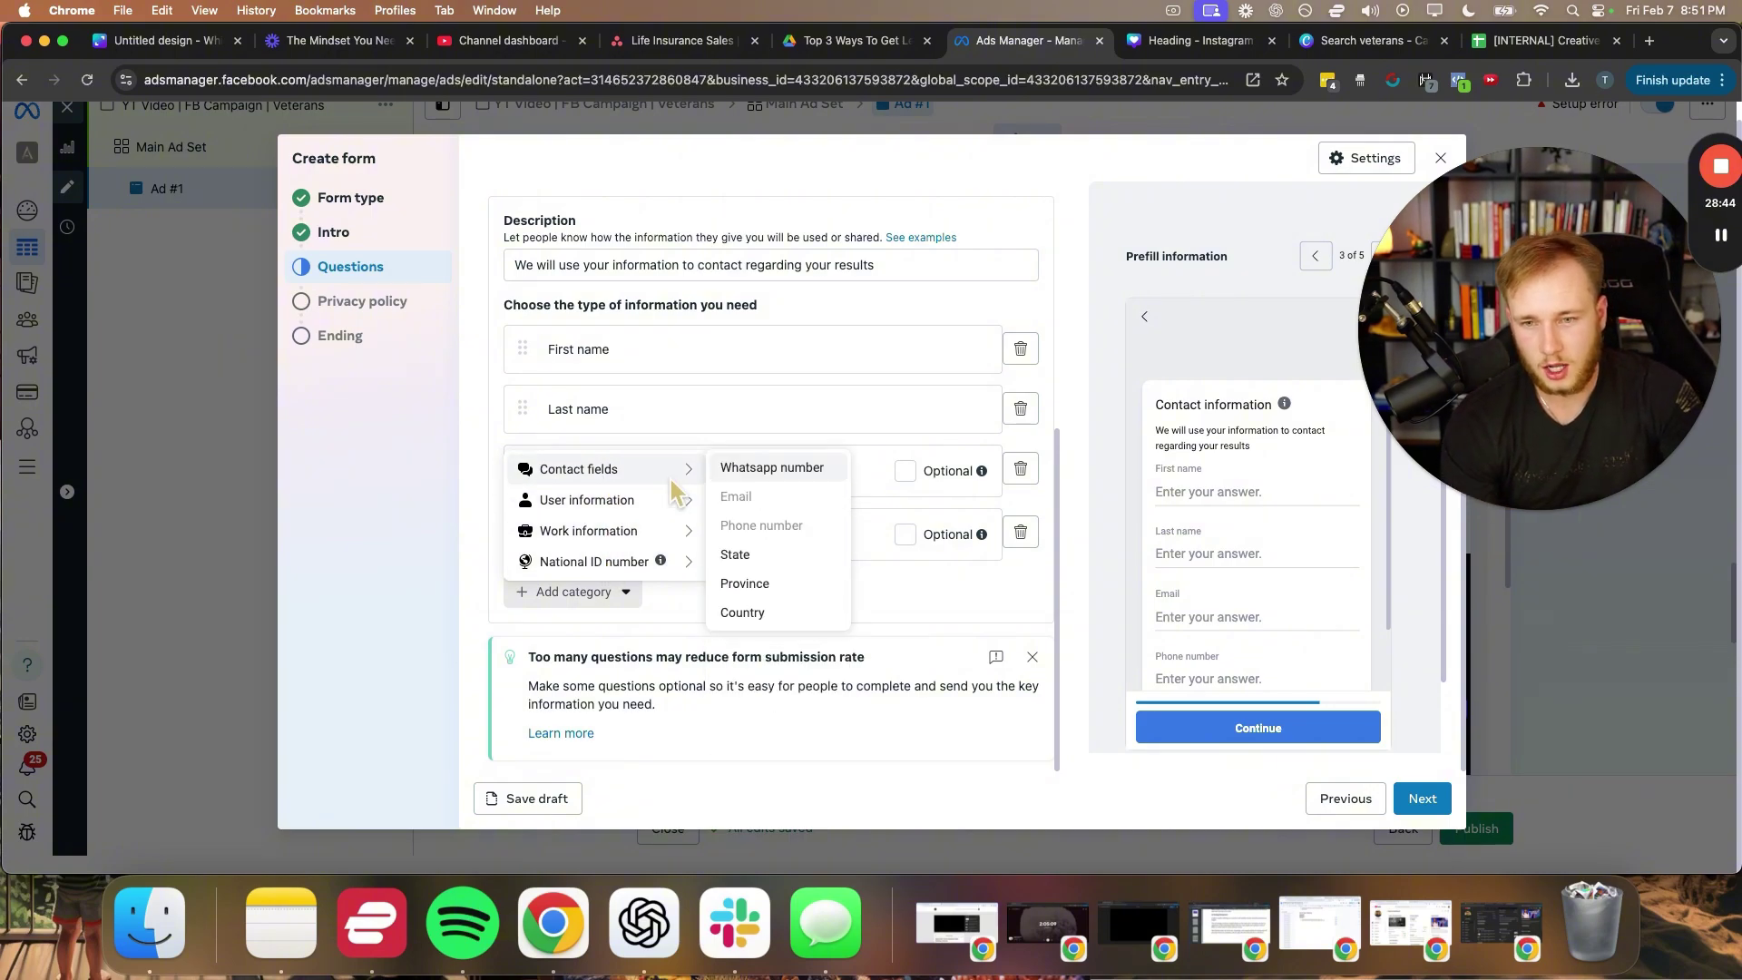
click(753, 554)
- Review the contact fields and continue to the Privacy policy step
scroll(623, 617, down, 2)
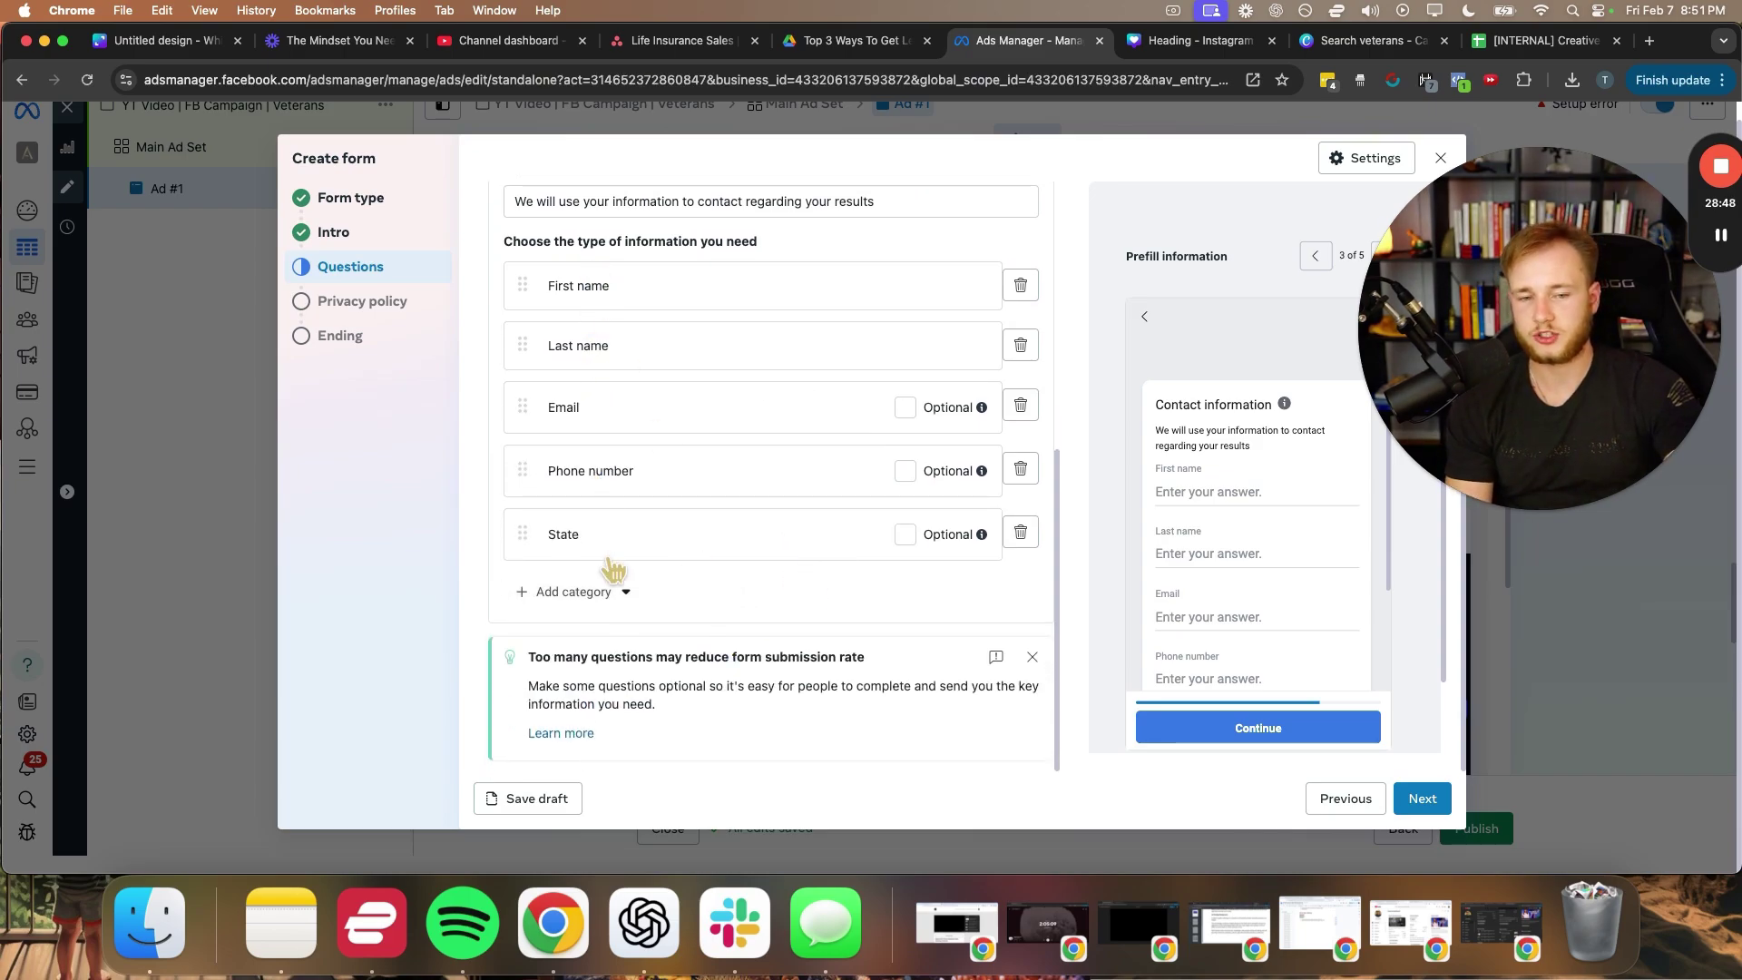
scroll(613, 570, down, 1)
scroll(1256, 562, down, 3)
scroll(1034, 658, up, 4)
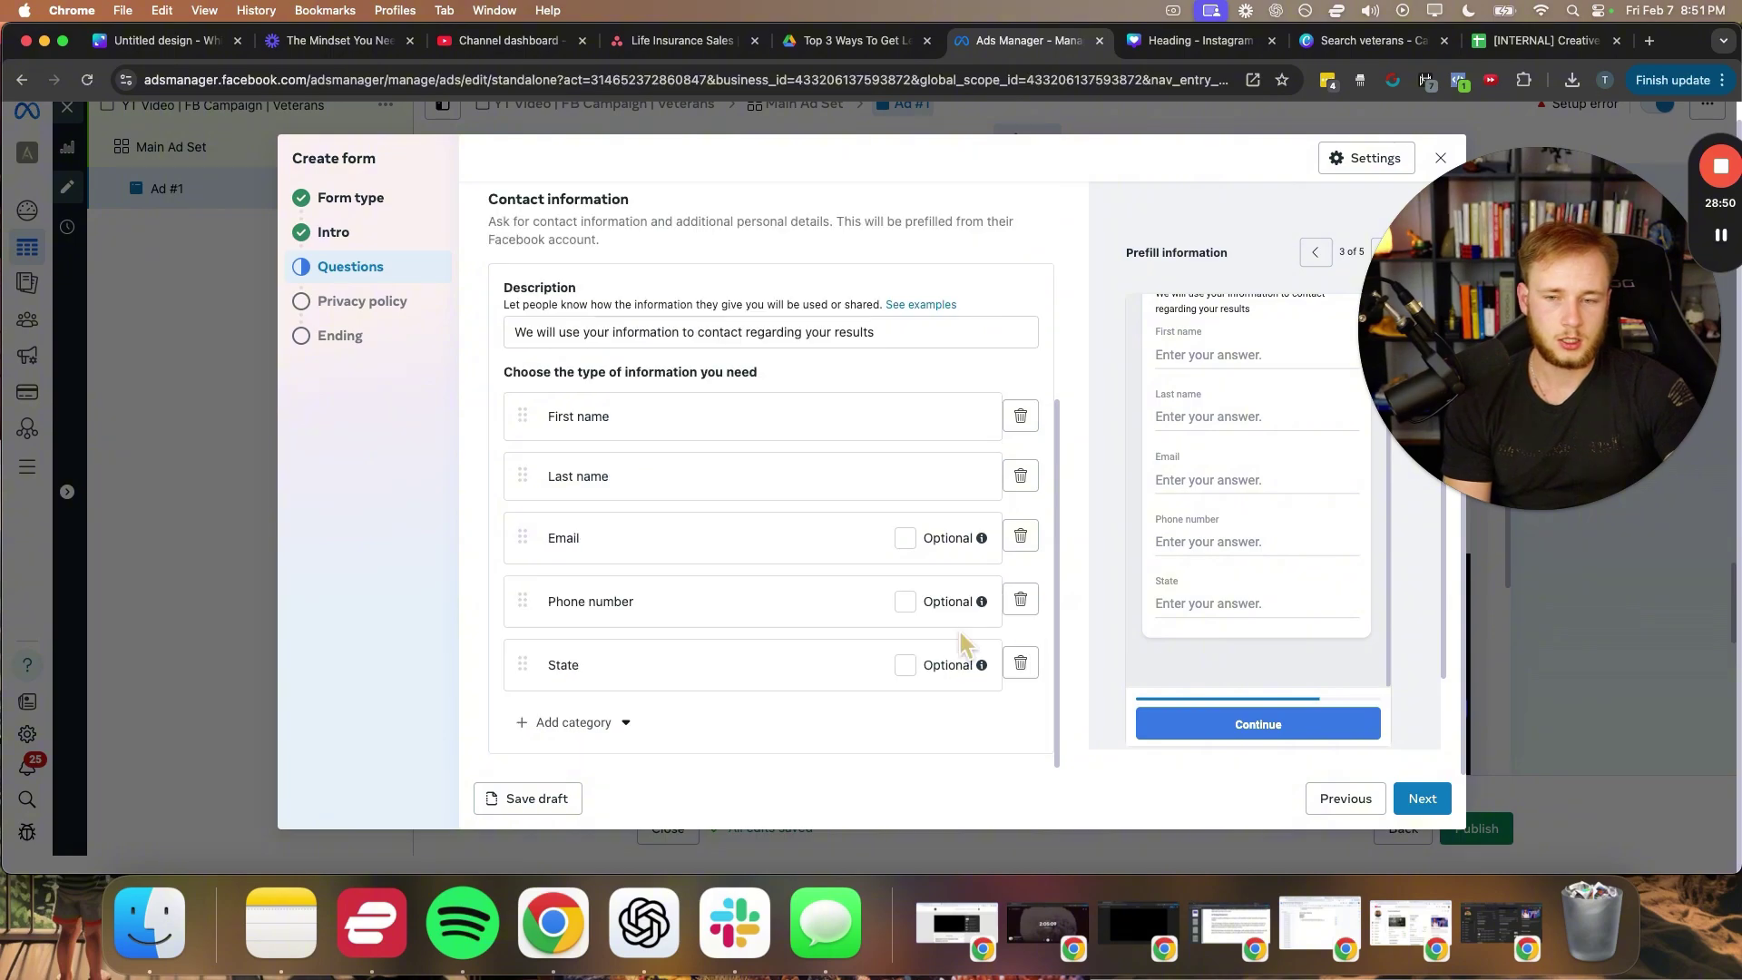
click(1419, 798)
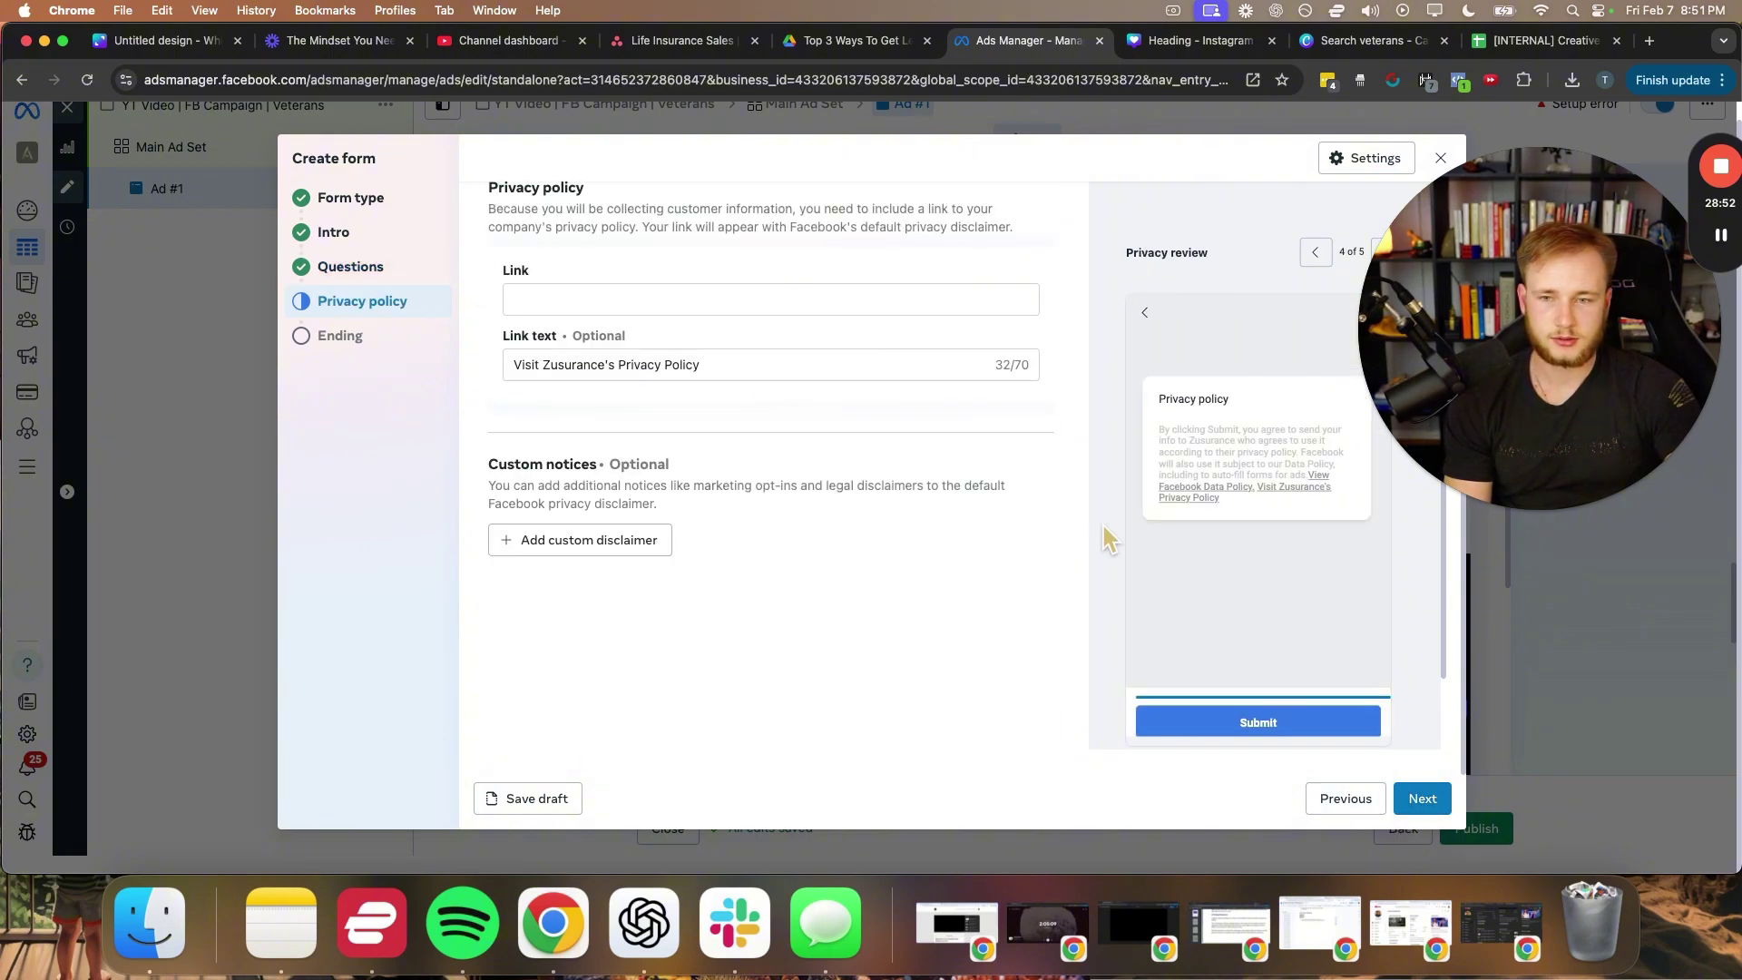
- Paste the consent paragraph into the custom disclaimer, replacing the page name with Zusurance
click(618, 295)
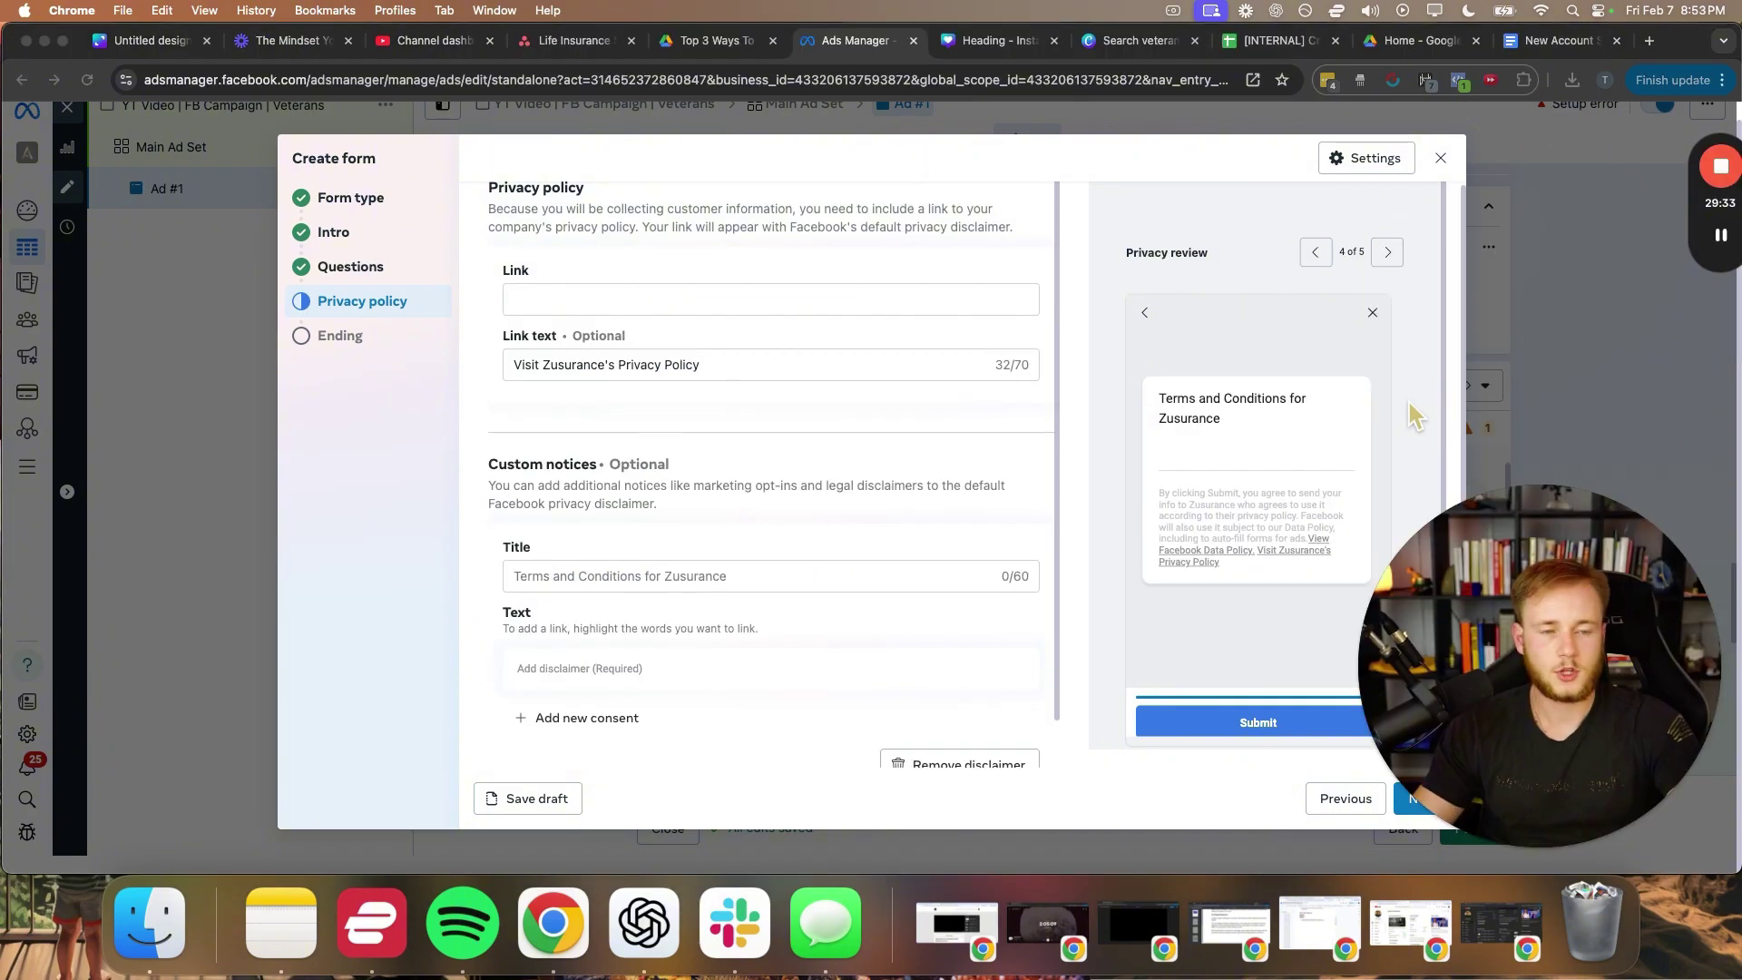
scroll(657, 497, down, 2)
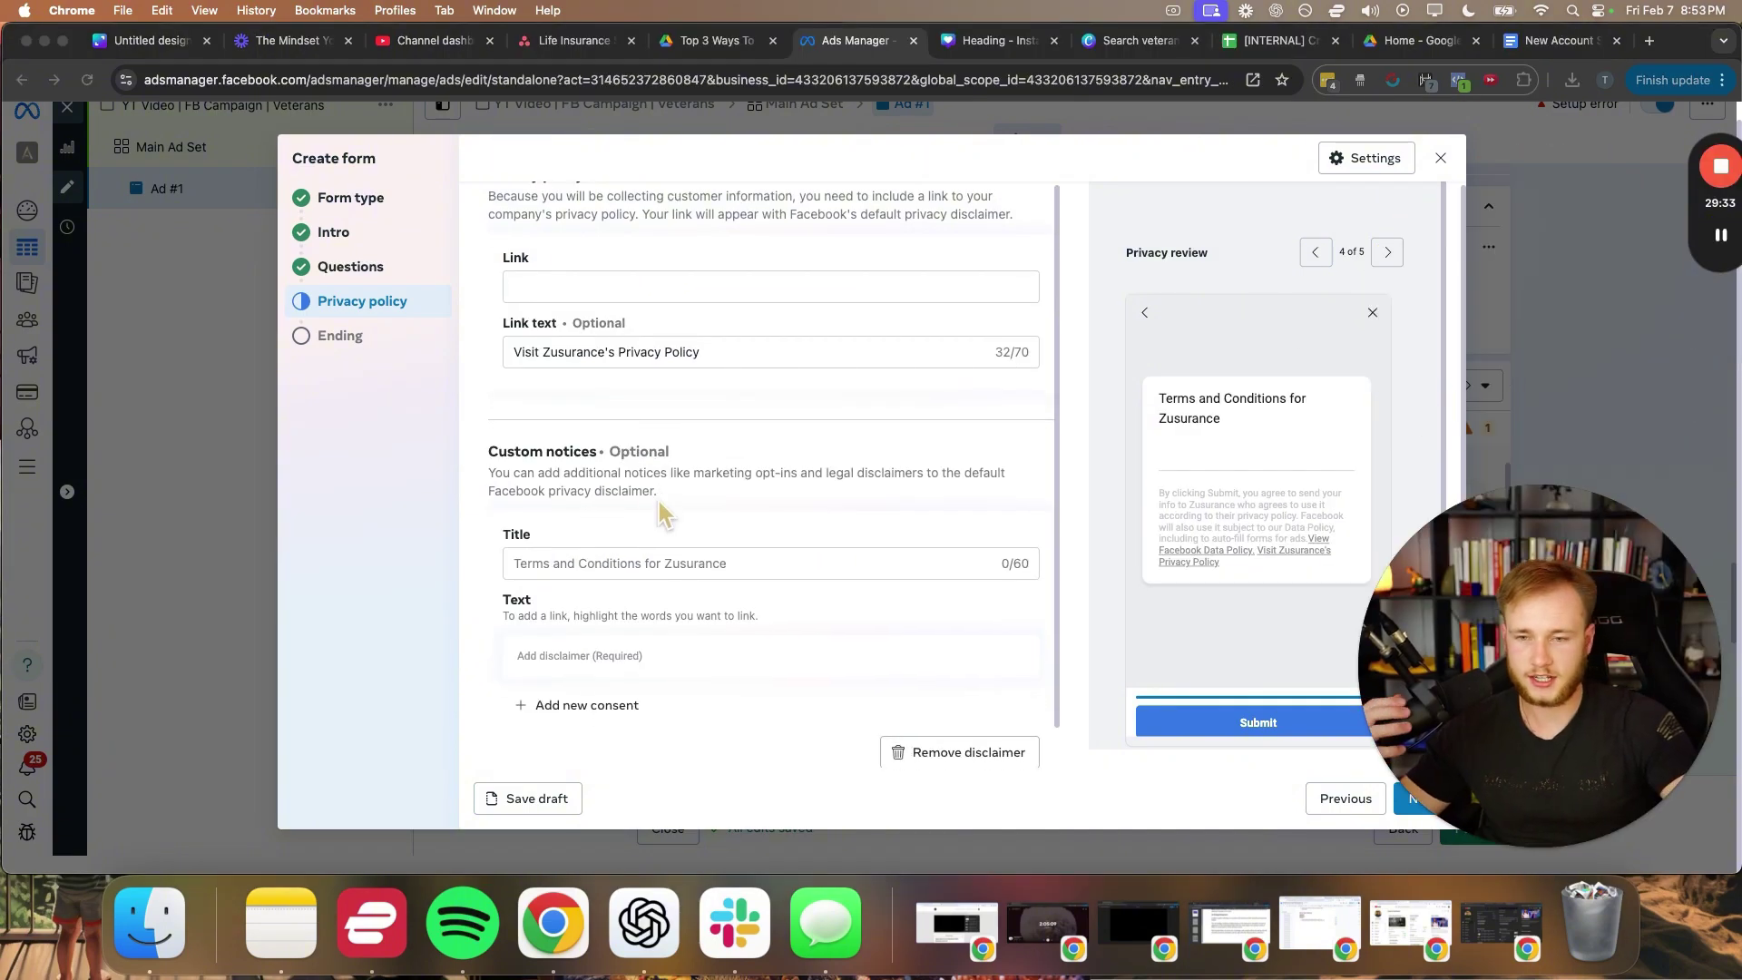
right_click(544, 618)
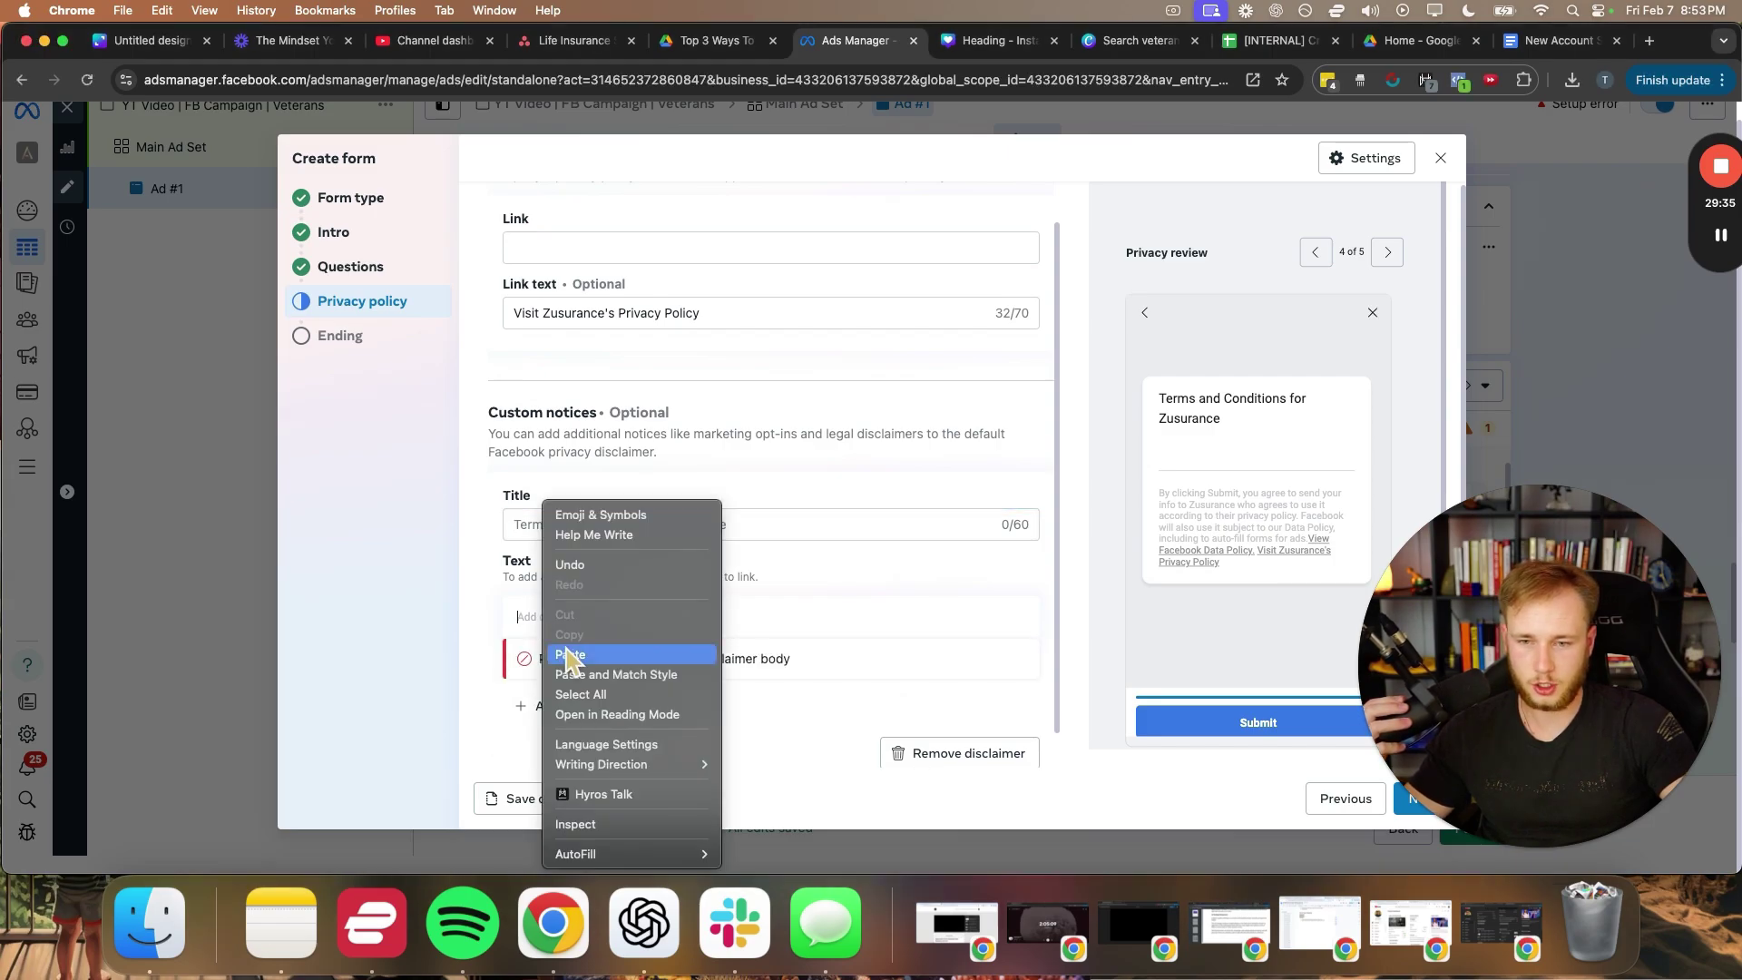
click(568, 655)
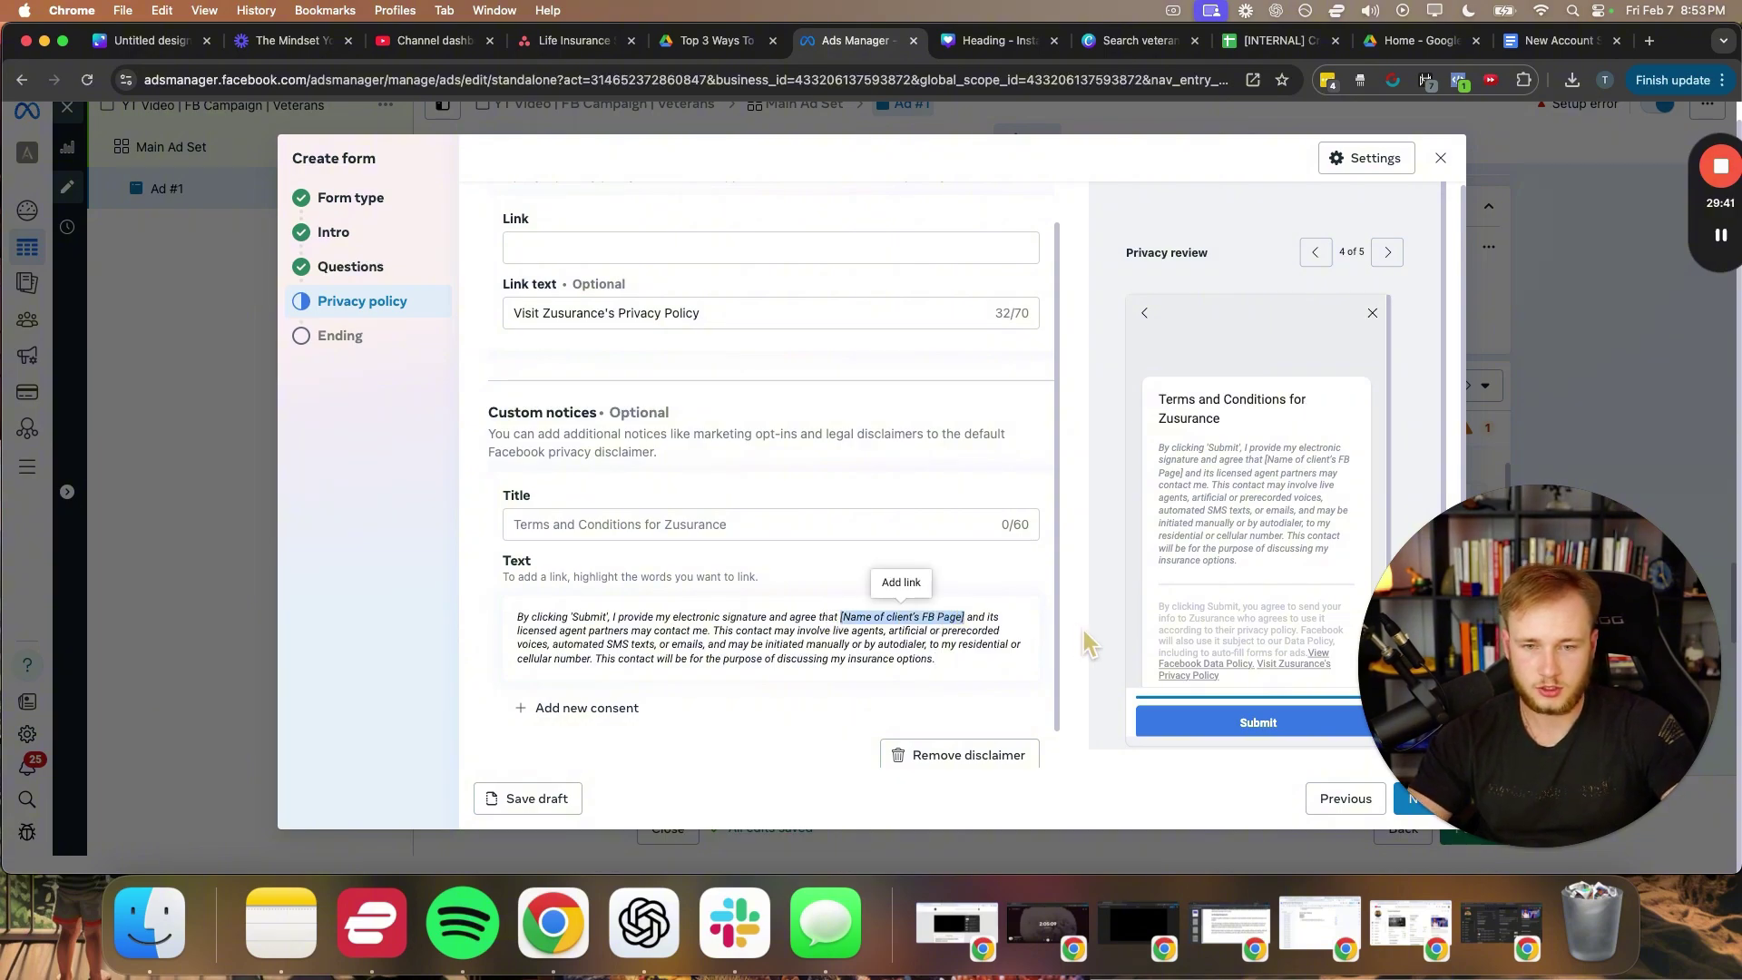
key(Return)
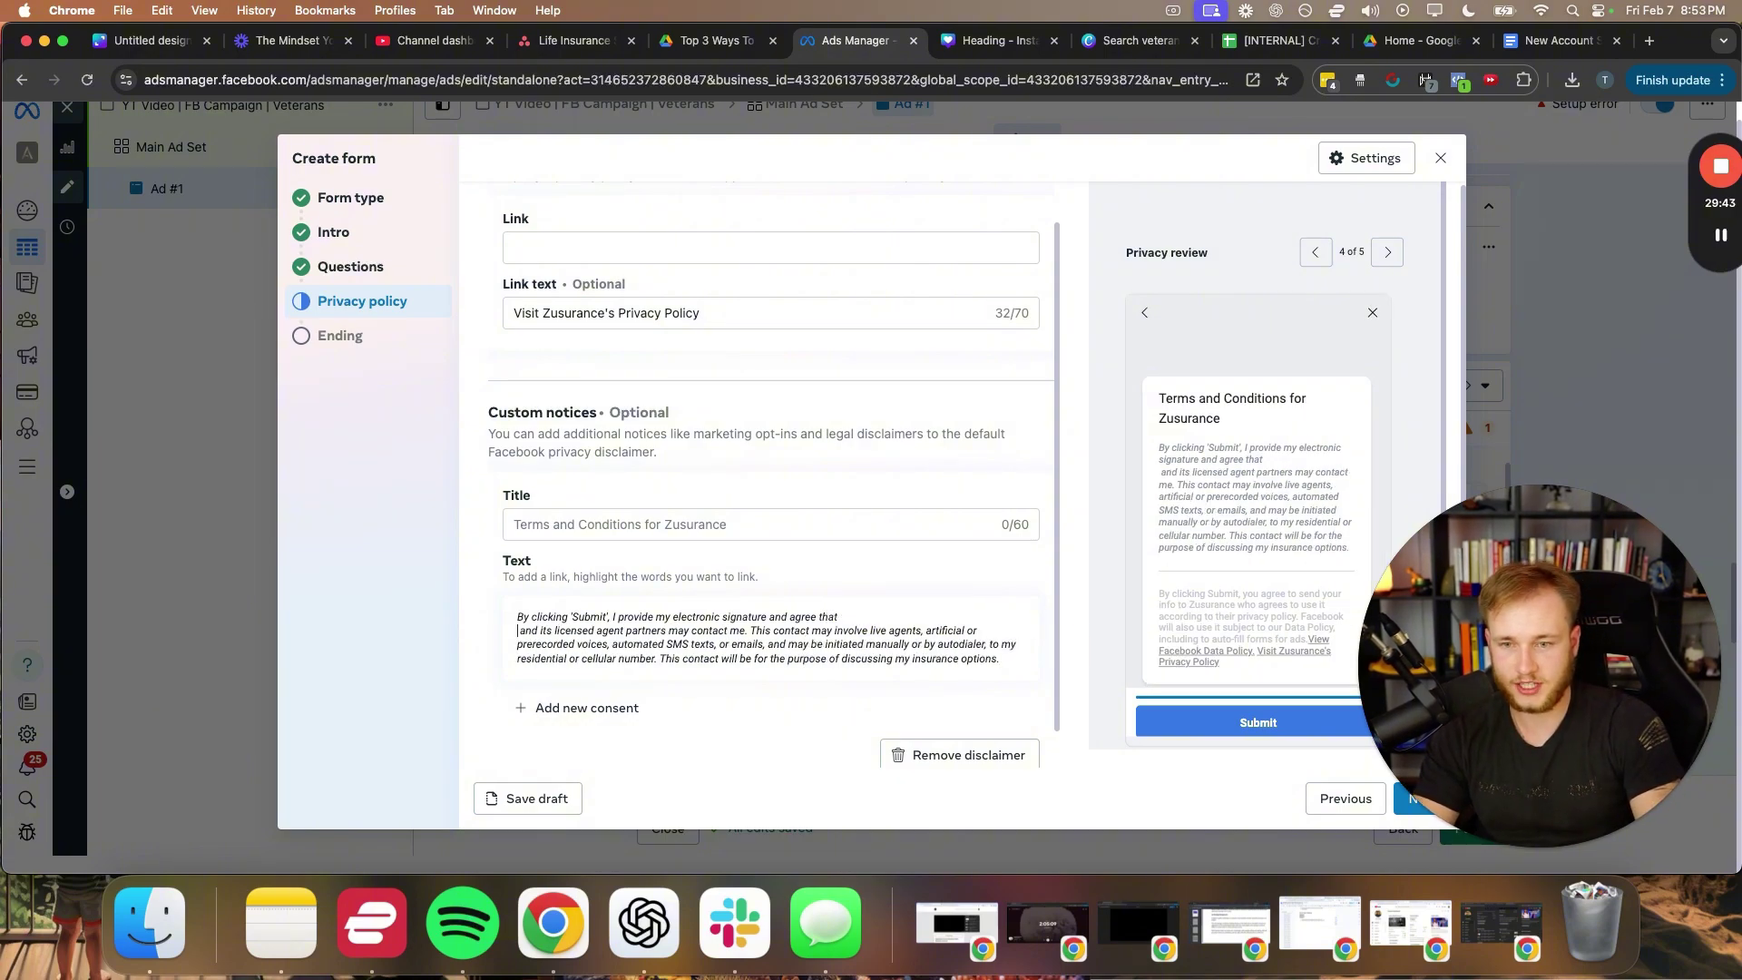
key(BackSpace)
text(Zusurance and its licensed agent)
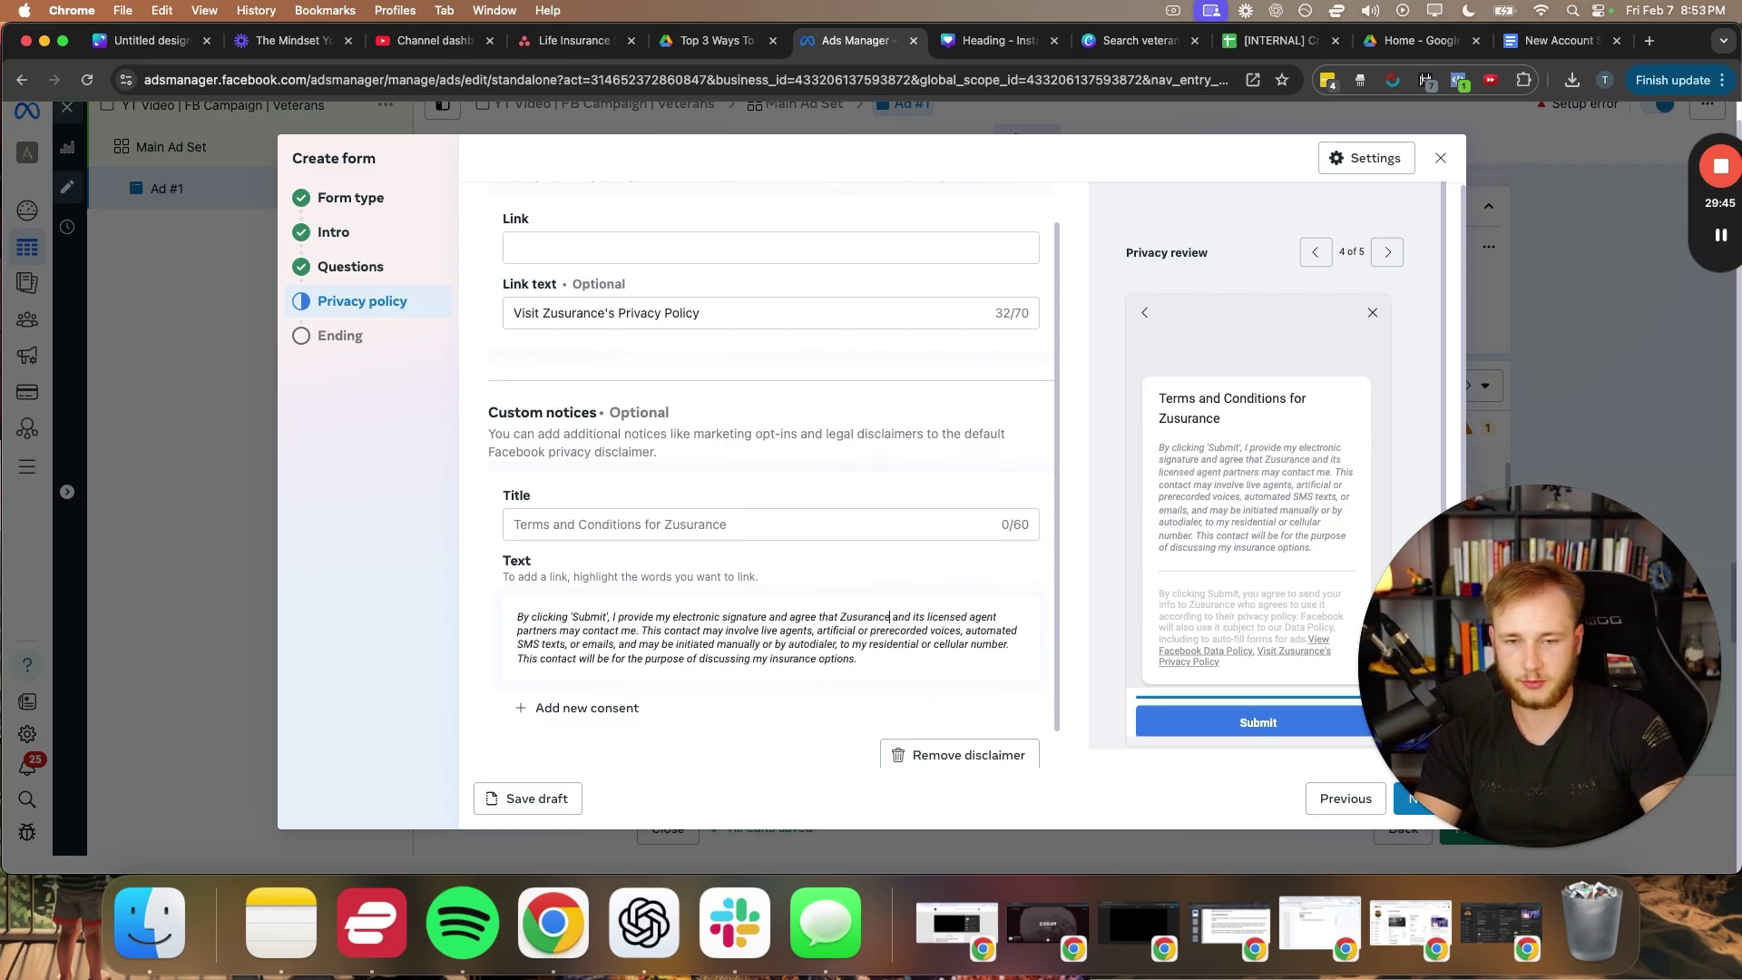
scroll(797, 606, down, 1)
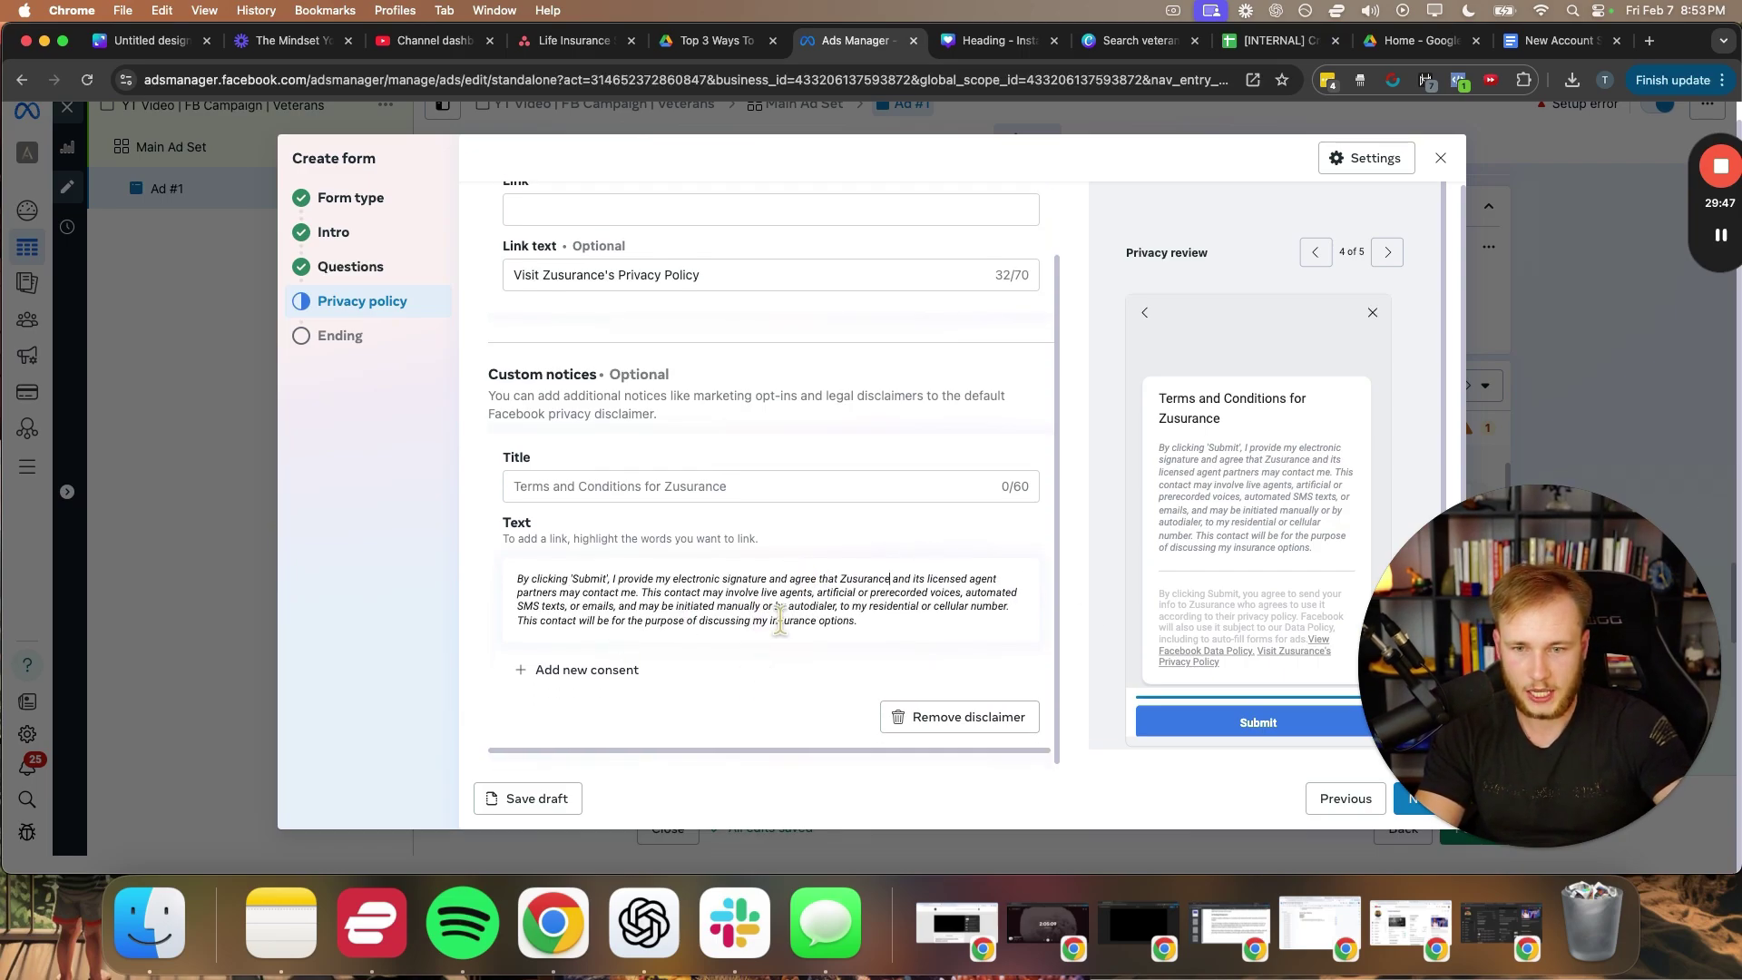
drag(874, 621, 497, 580)
click(675, 612)
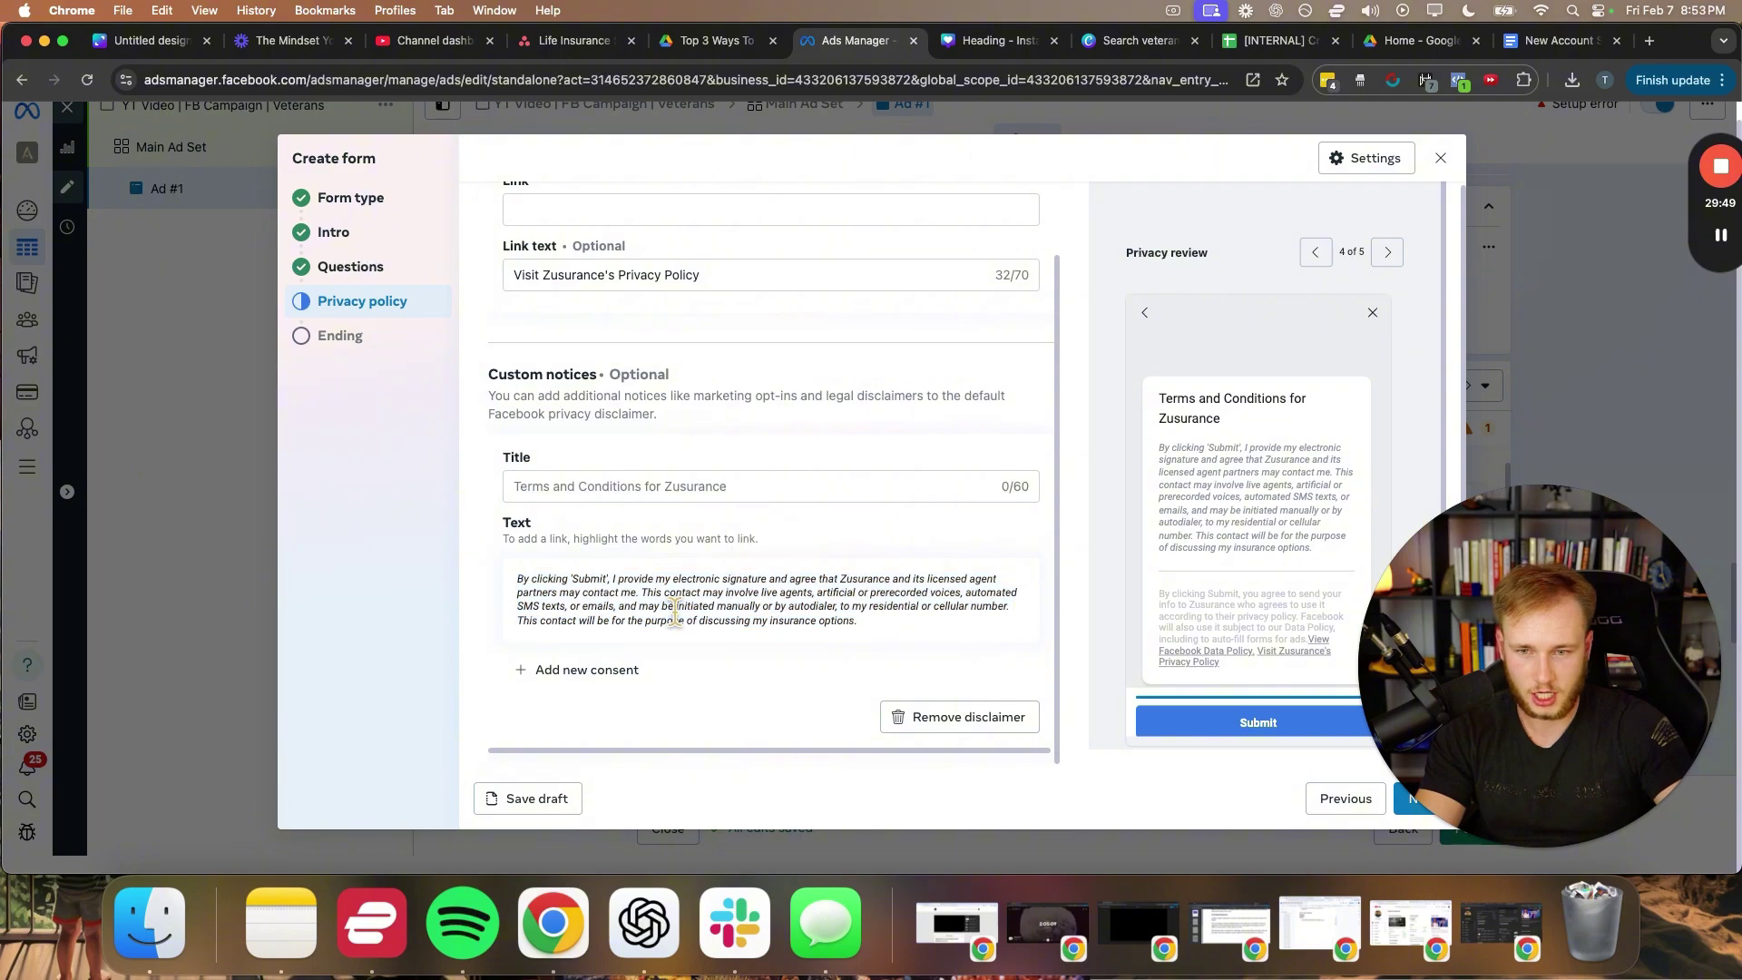
- Title the notice 'Terms & Conditions For Zusurance' and set the privacy policy link to google.com
click(568, 484)
text(Terms & Condi)
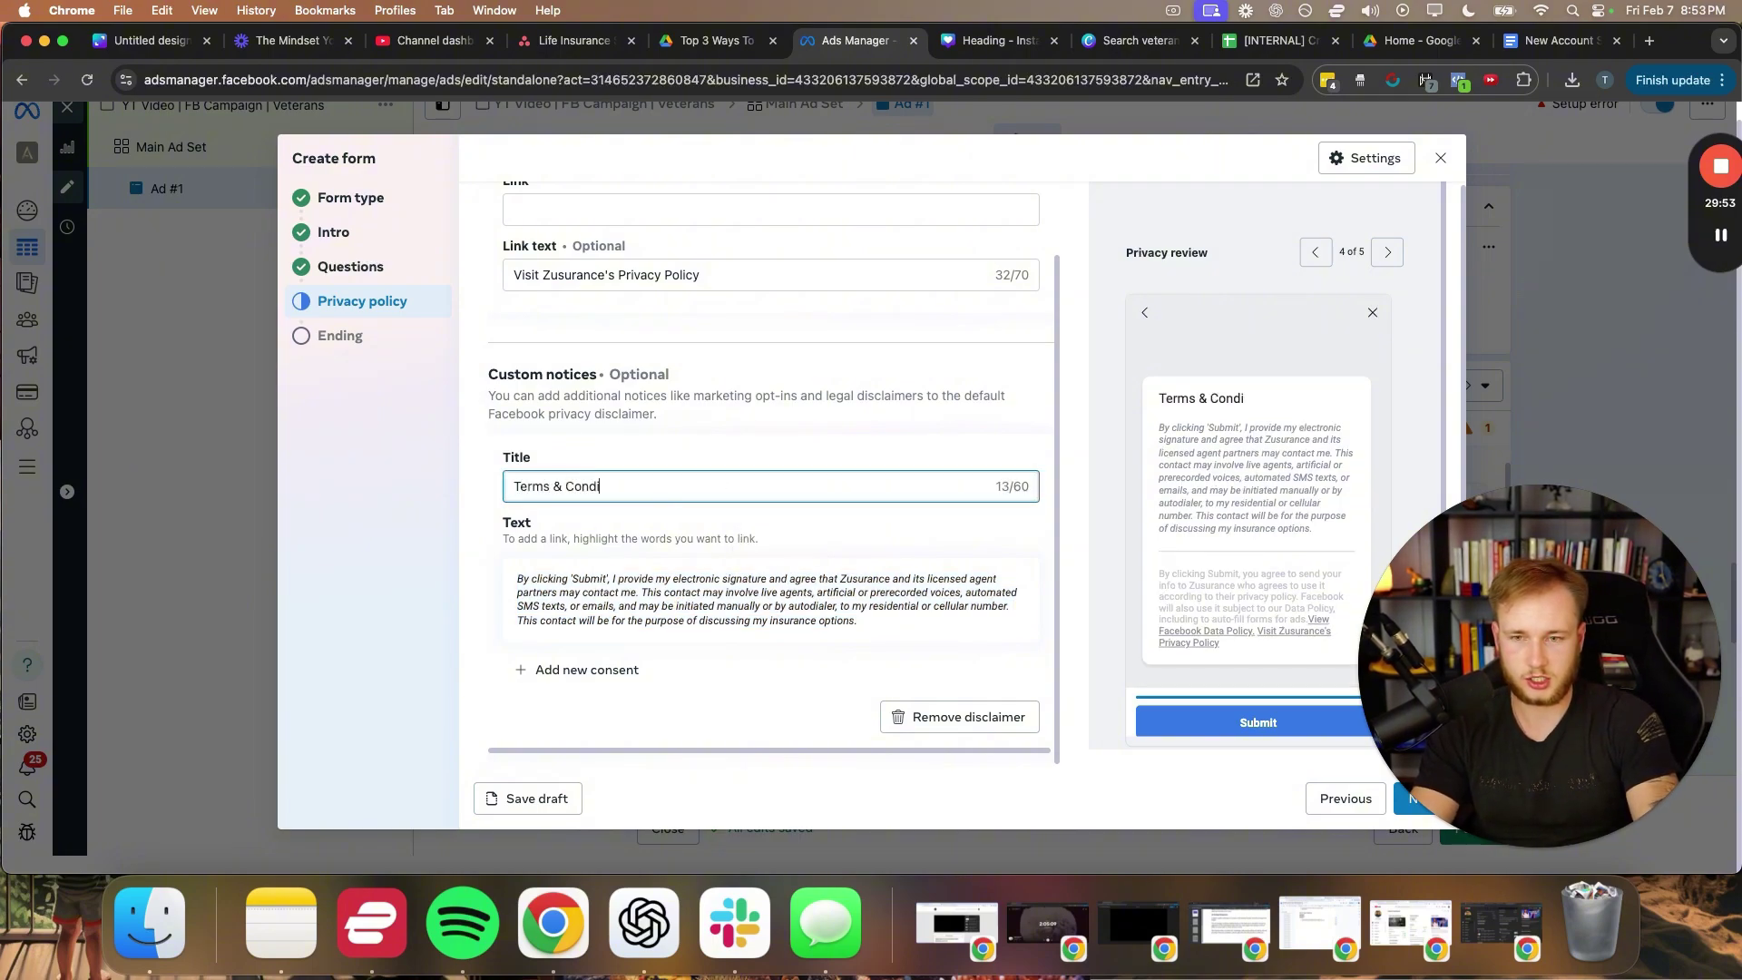
text(tions For Zusuarna)
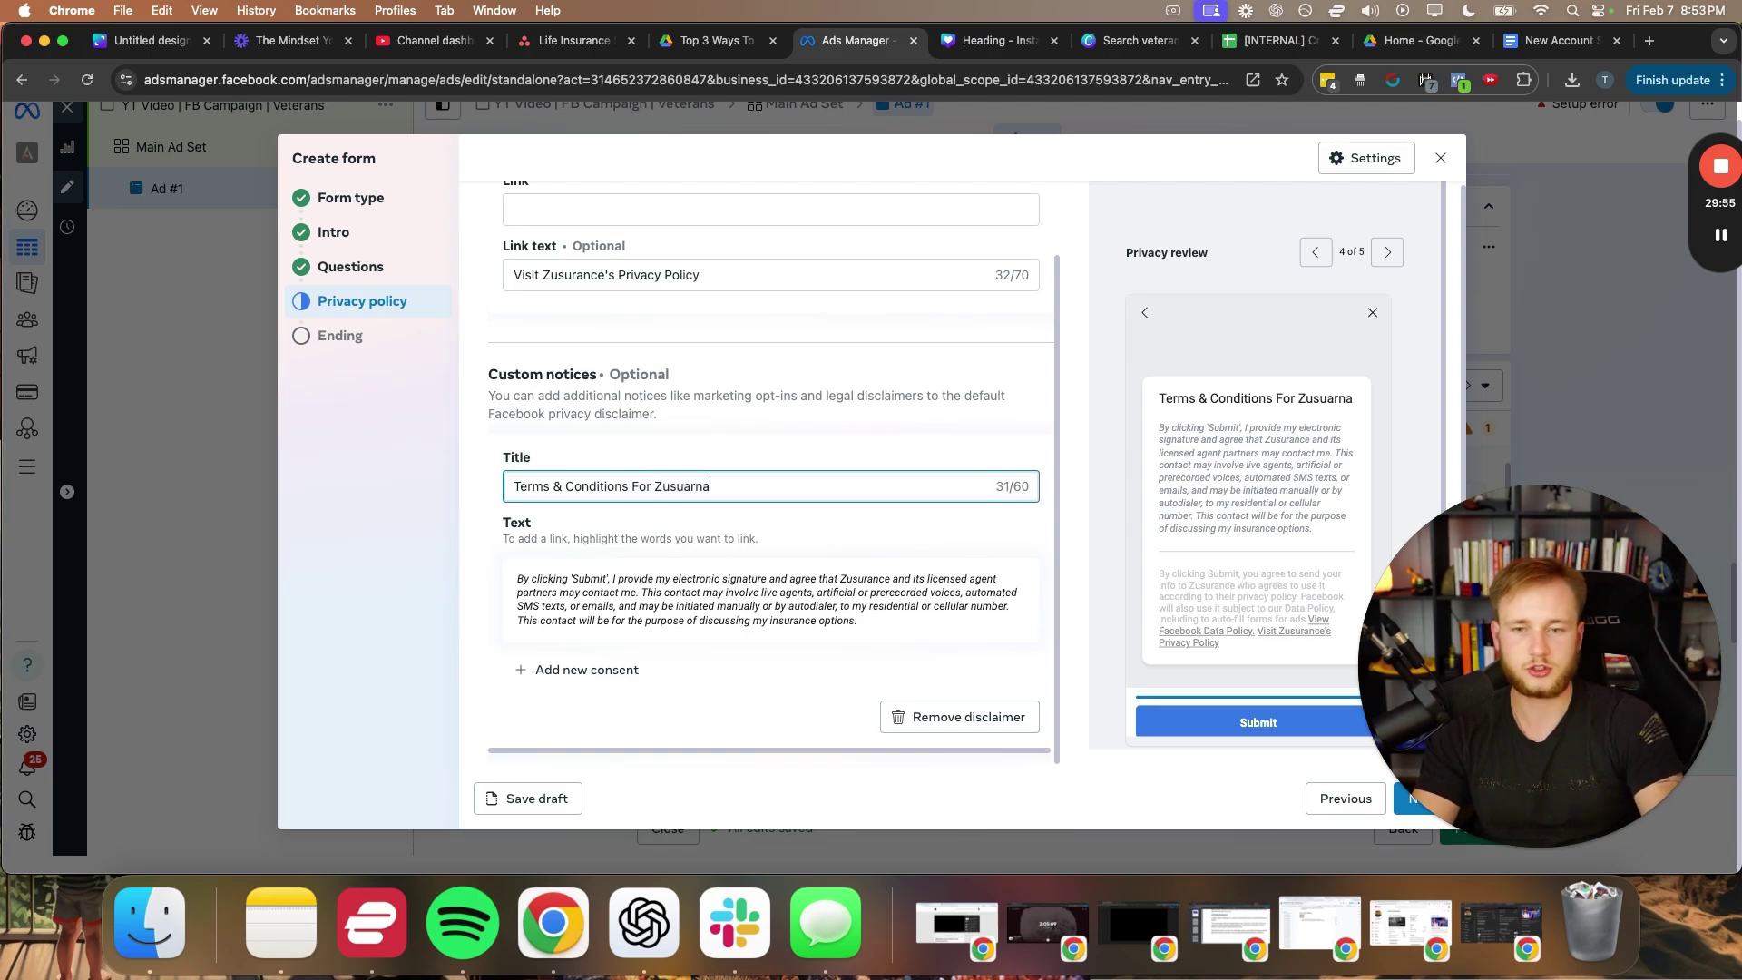
key(BackSpace)
key(BackSpace)
key(BackSpace)
key(BackSpace)
text(rance)
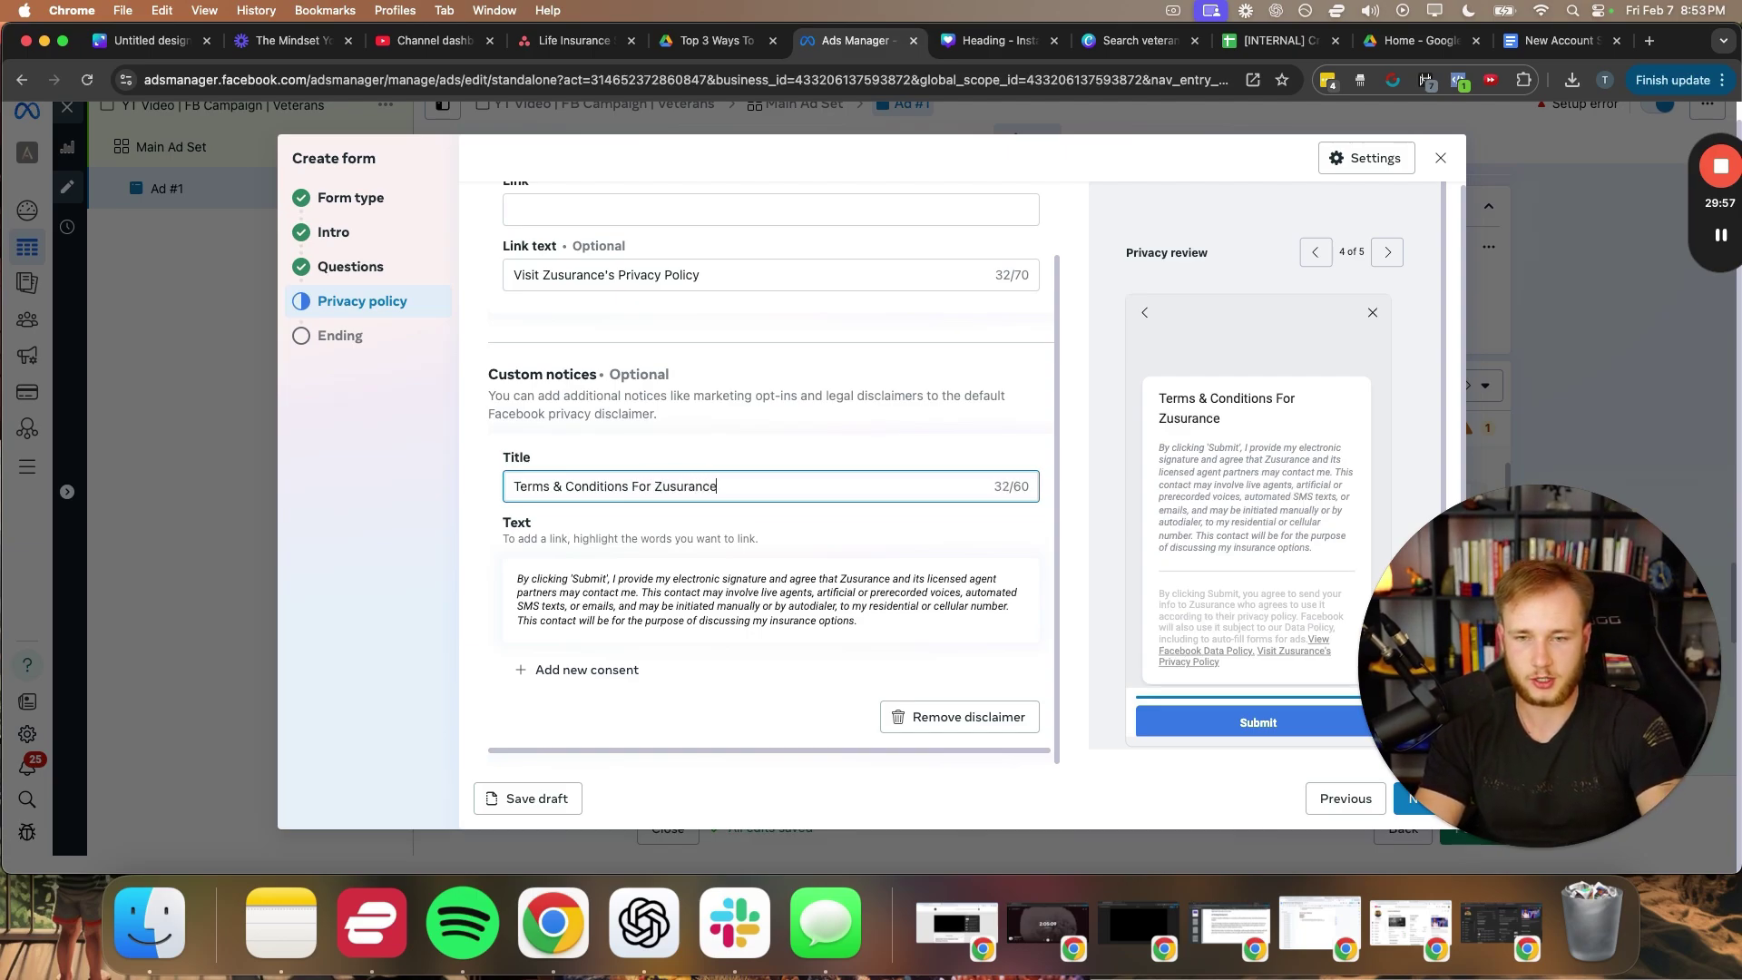
scroll(555, 326, up, 1)
click(560, 275)
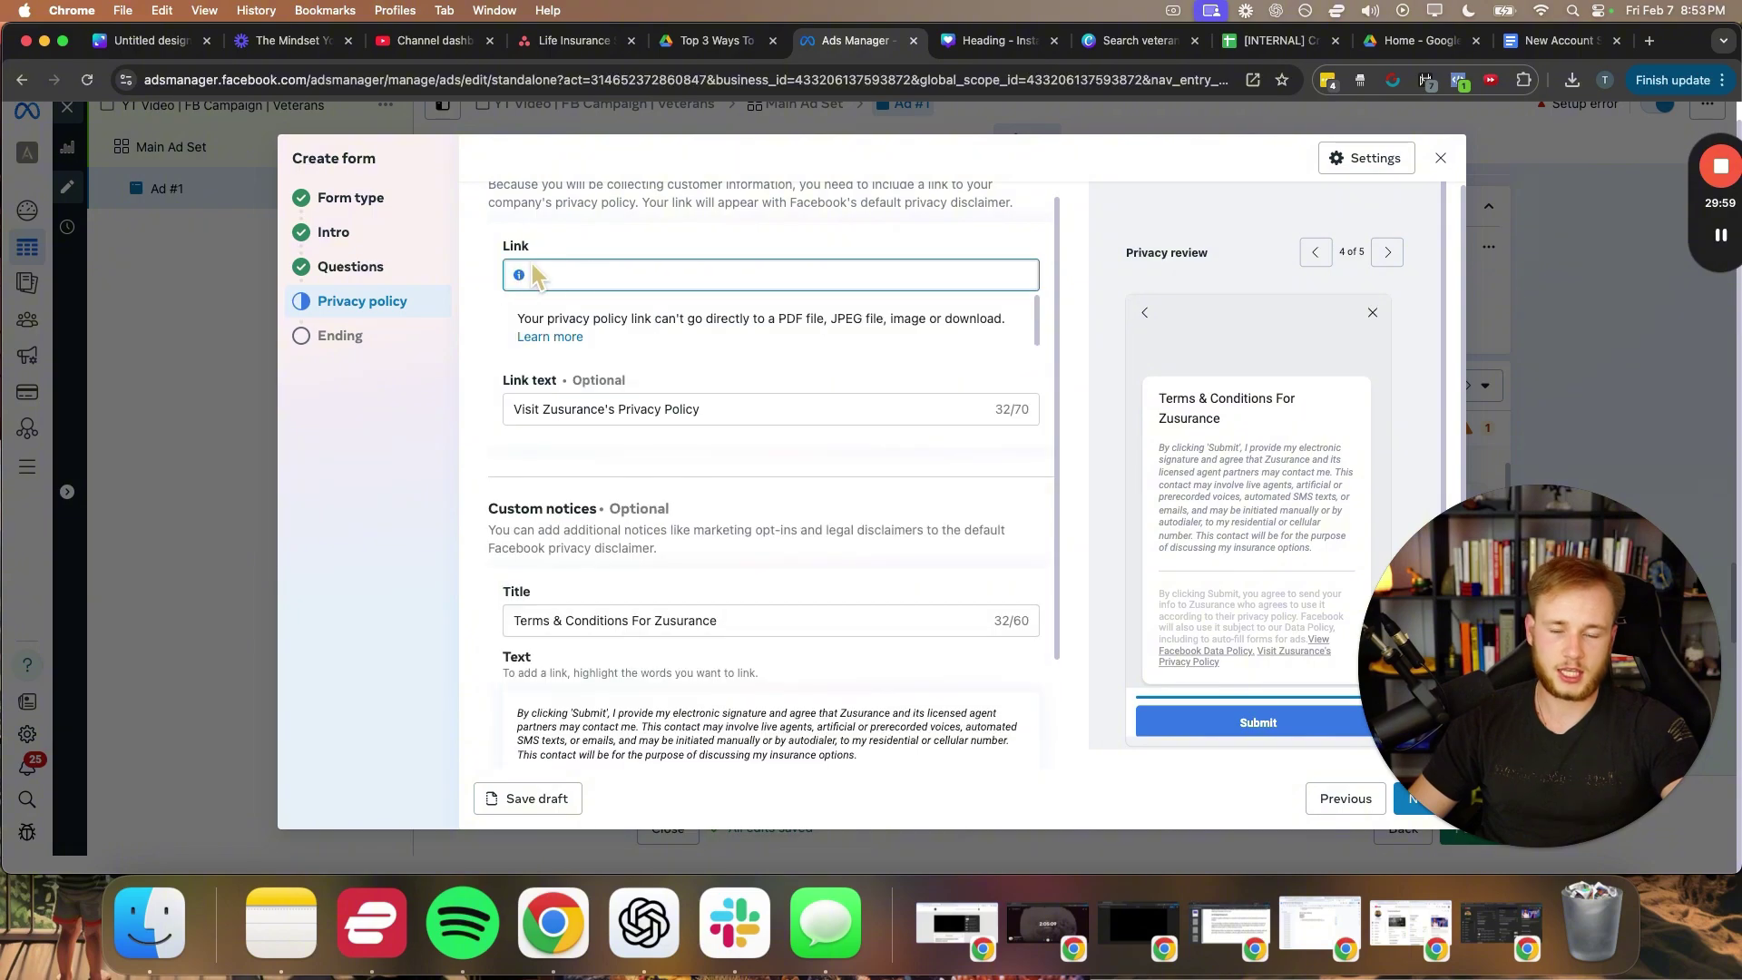
text(google)
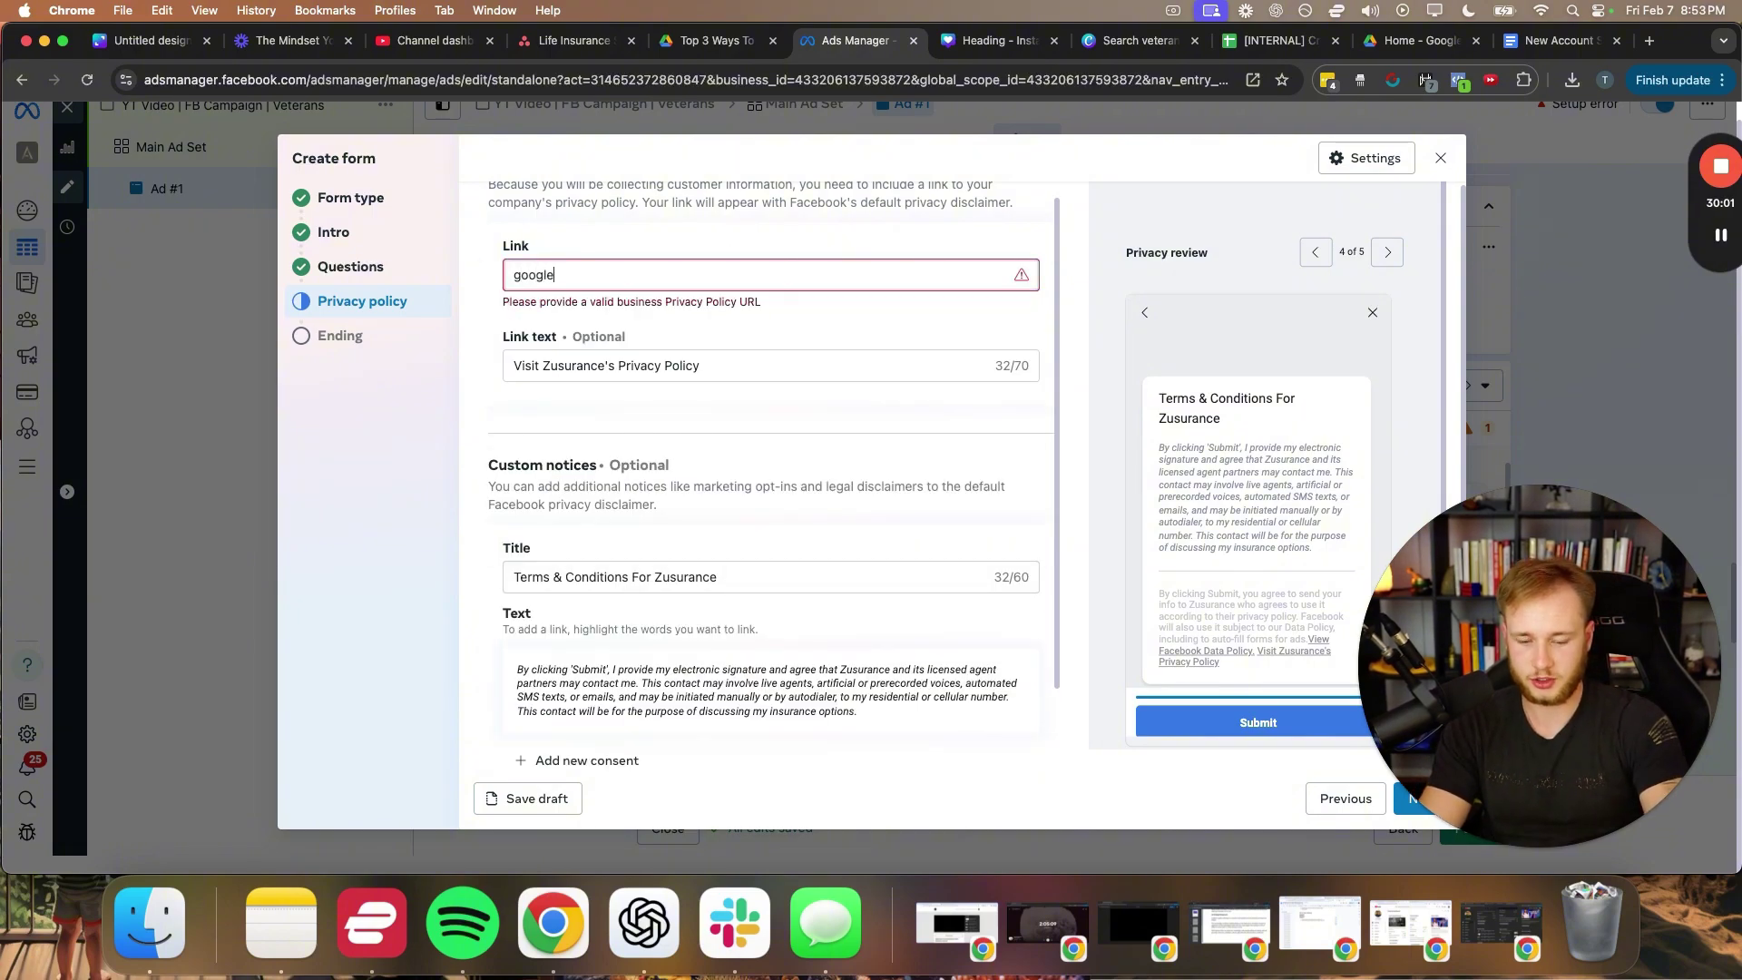
text(.com)
click(499, 411)
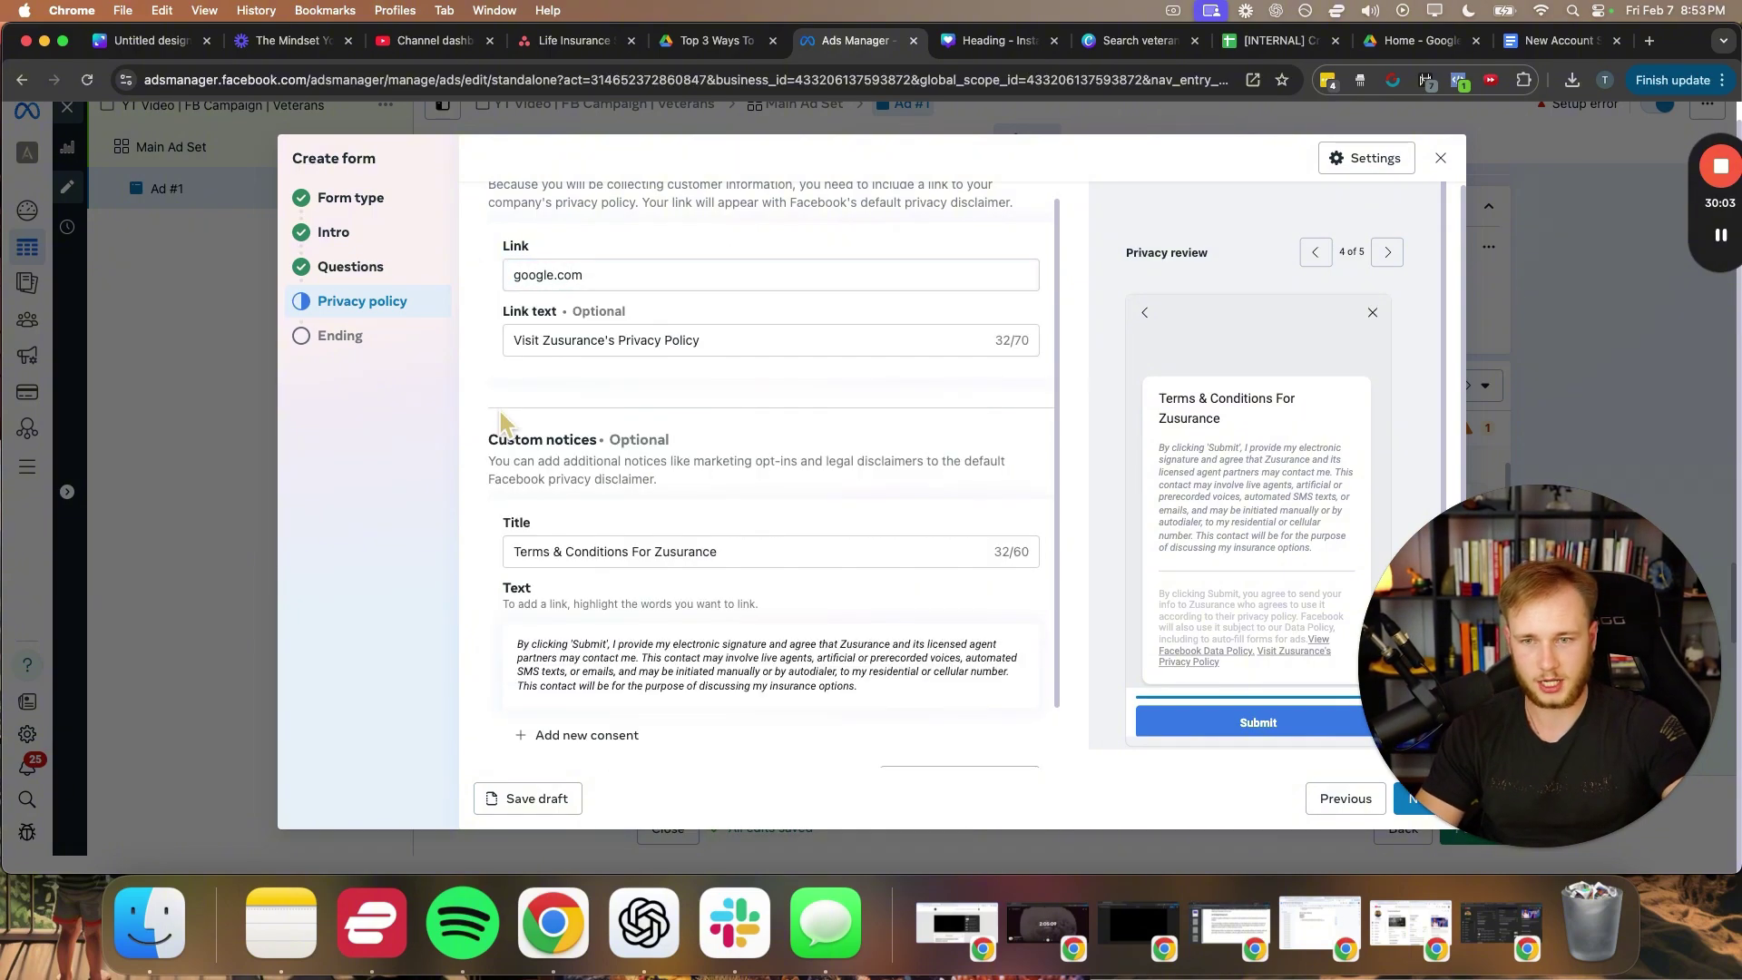
- Scroll the Ending step to view its headline, description and additional action options
scroll(545, 411, down, 2)
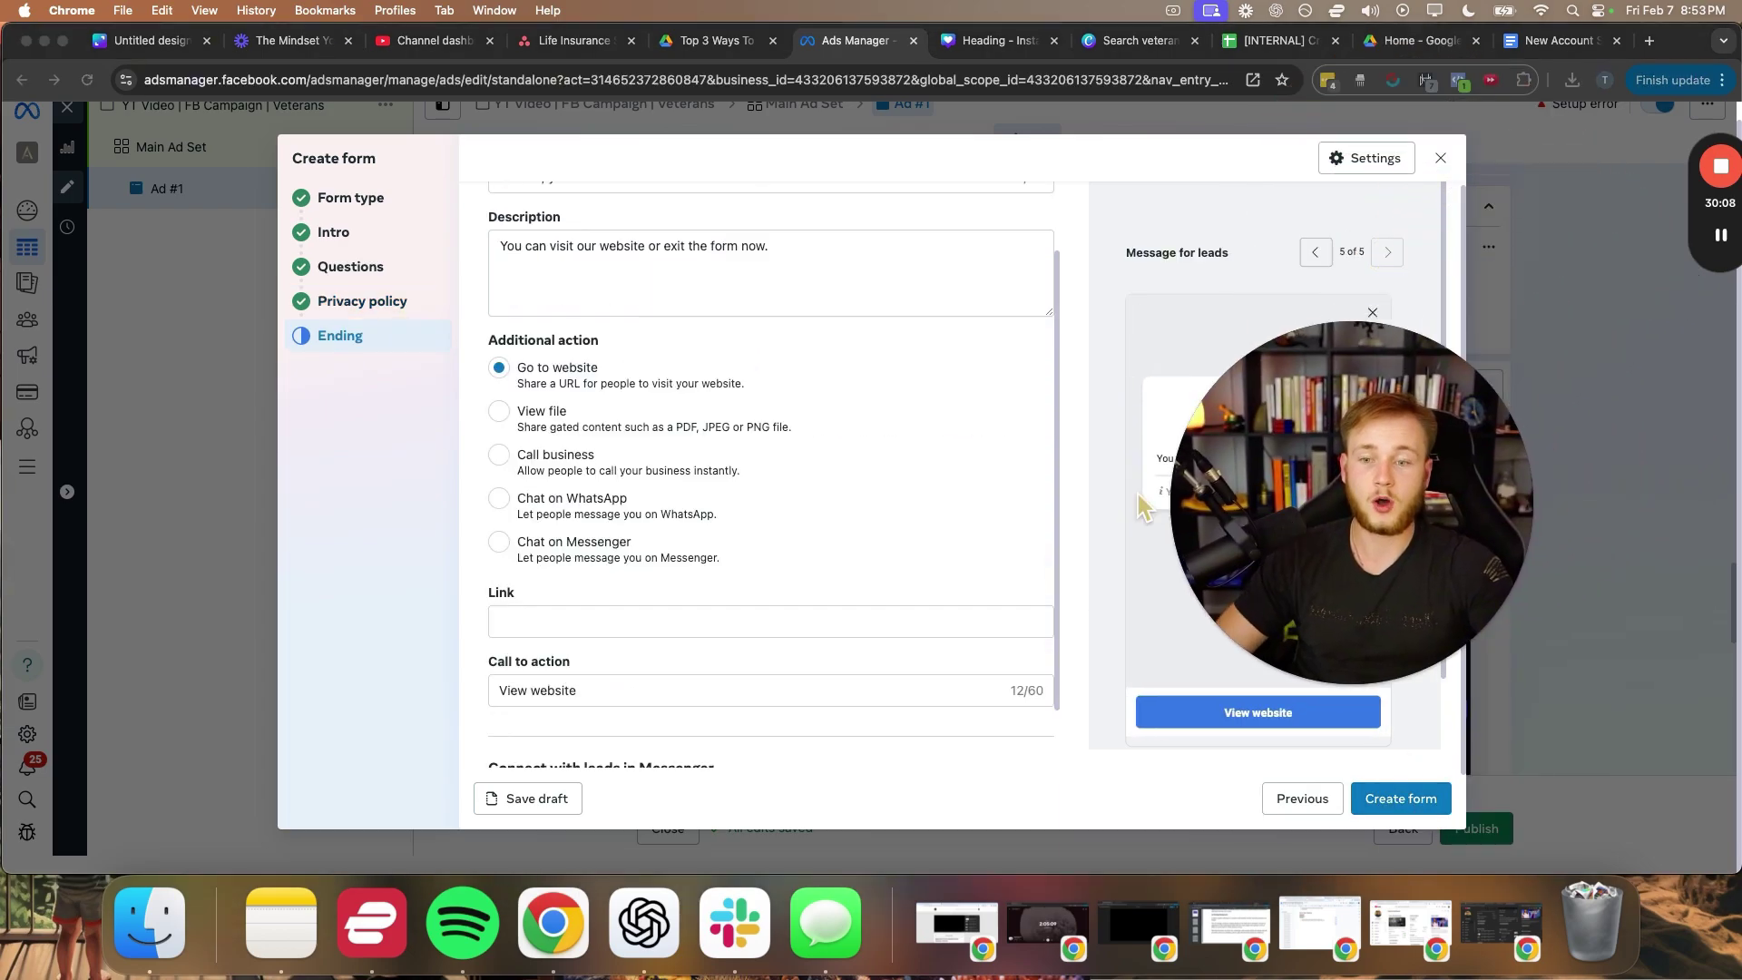
scroll(721, 438, down, 2)
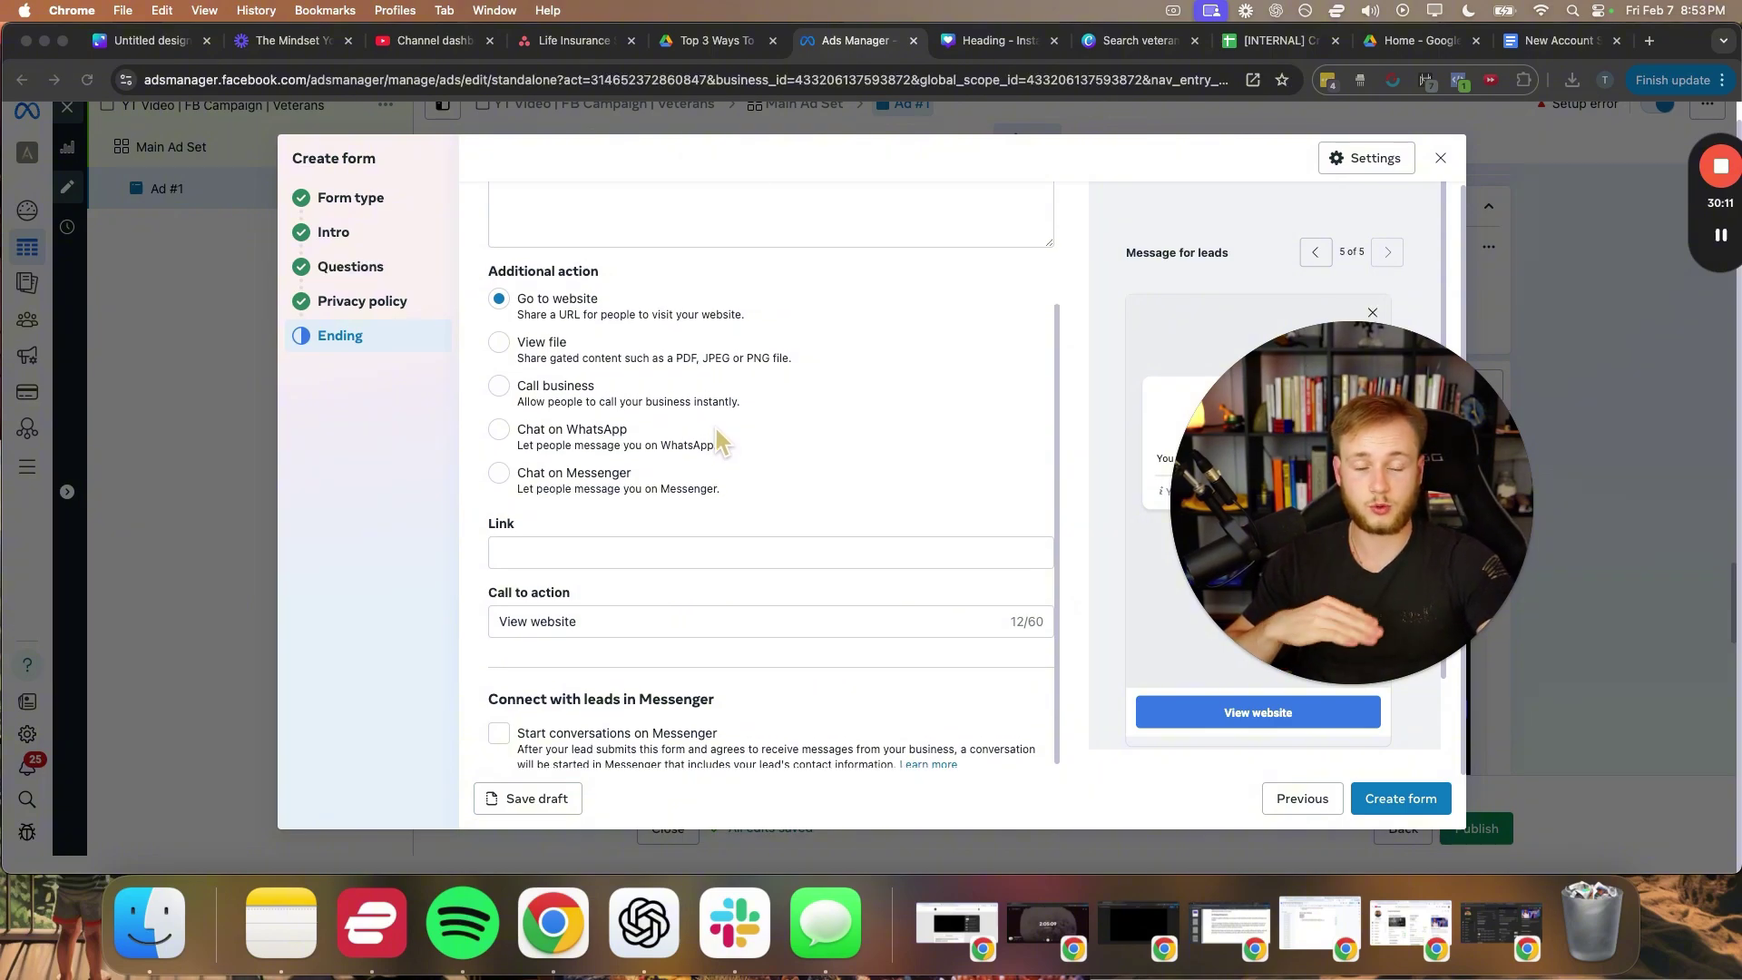
scroll(716, 430, up, 4)
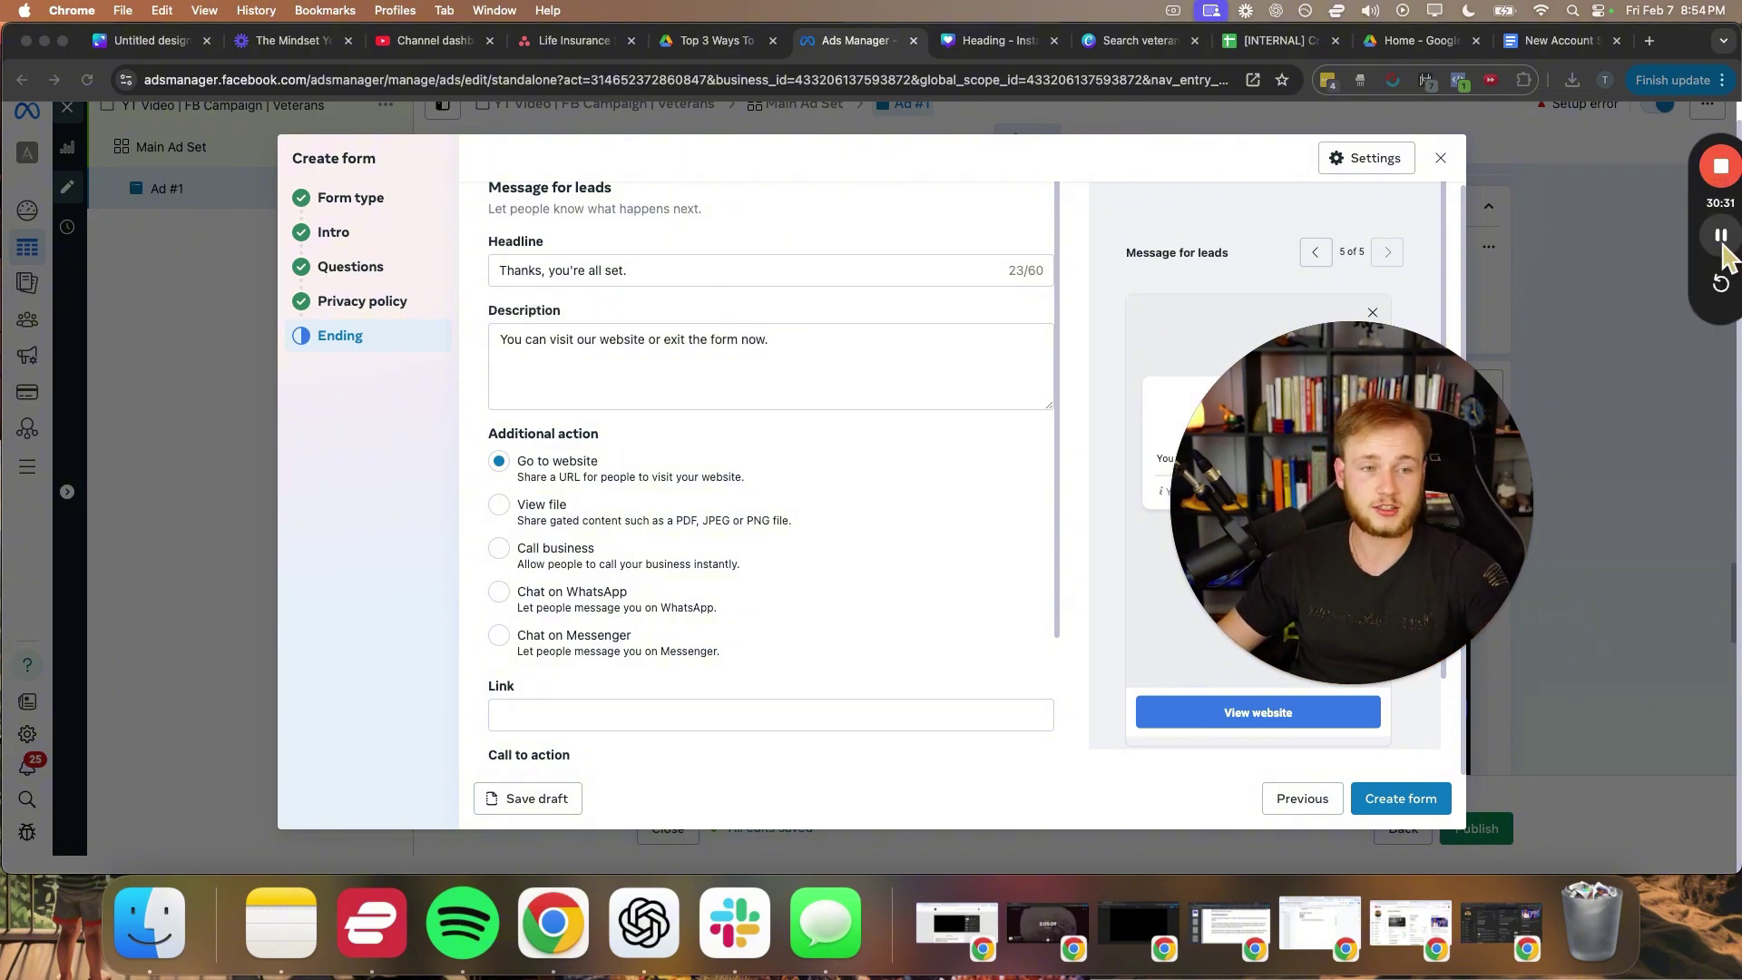
drag(1695, 197, 1297, 170)
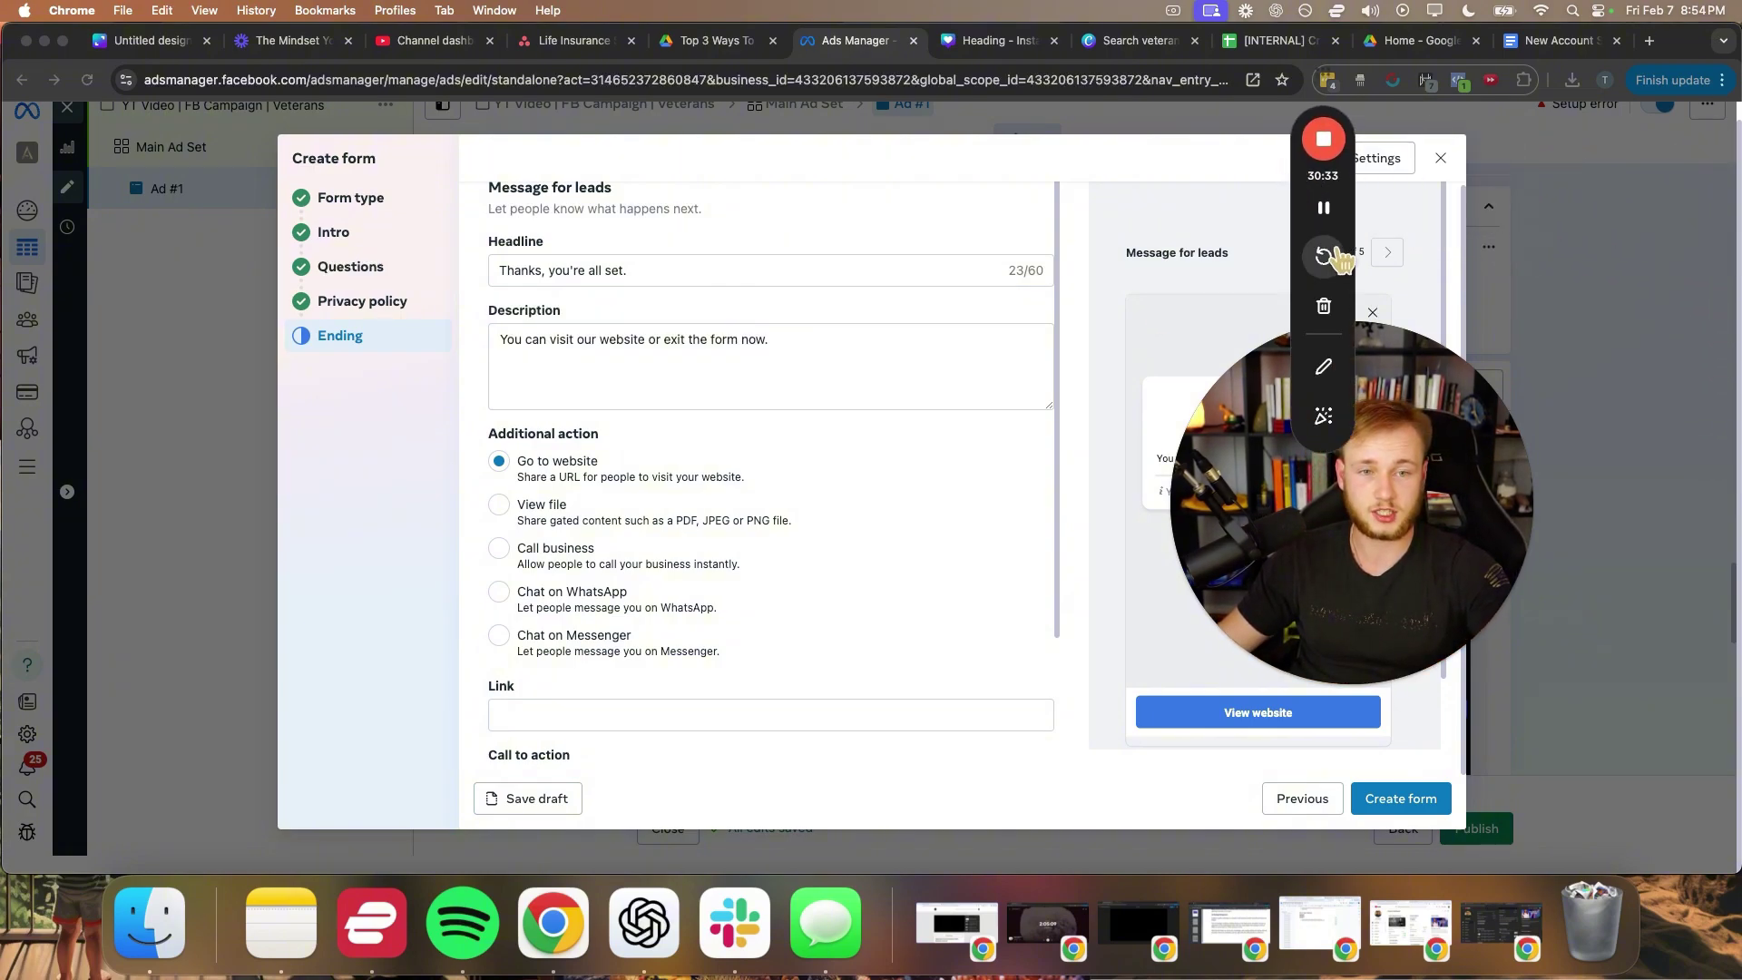
click(1326, 368)
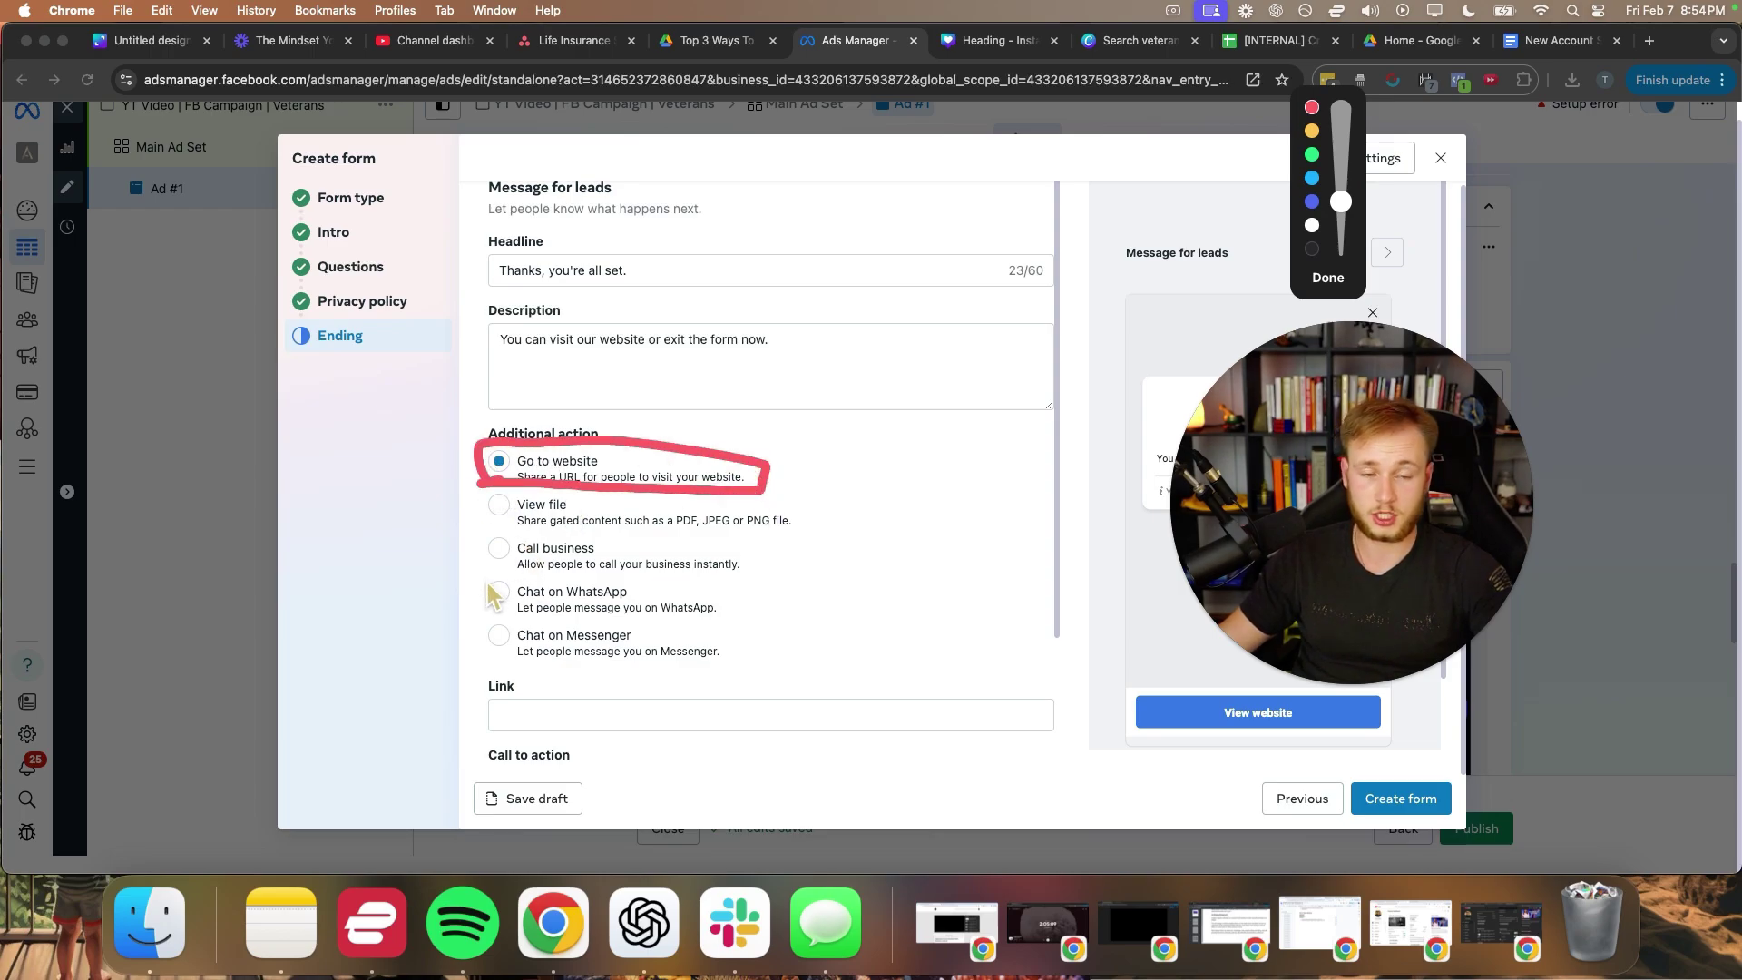
mouse_move(526, 585)
mouse_down()
mouse_move(762, 581)
mouse_move(725, 554)
mouse_move(491, 534)
mouse_up()
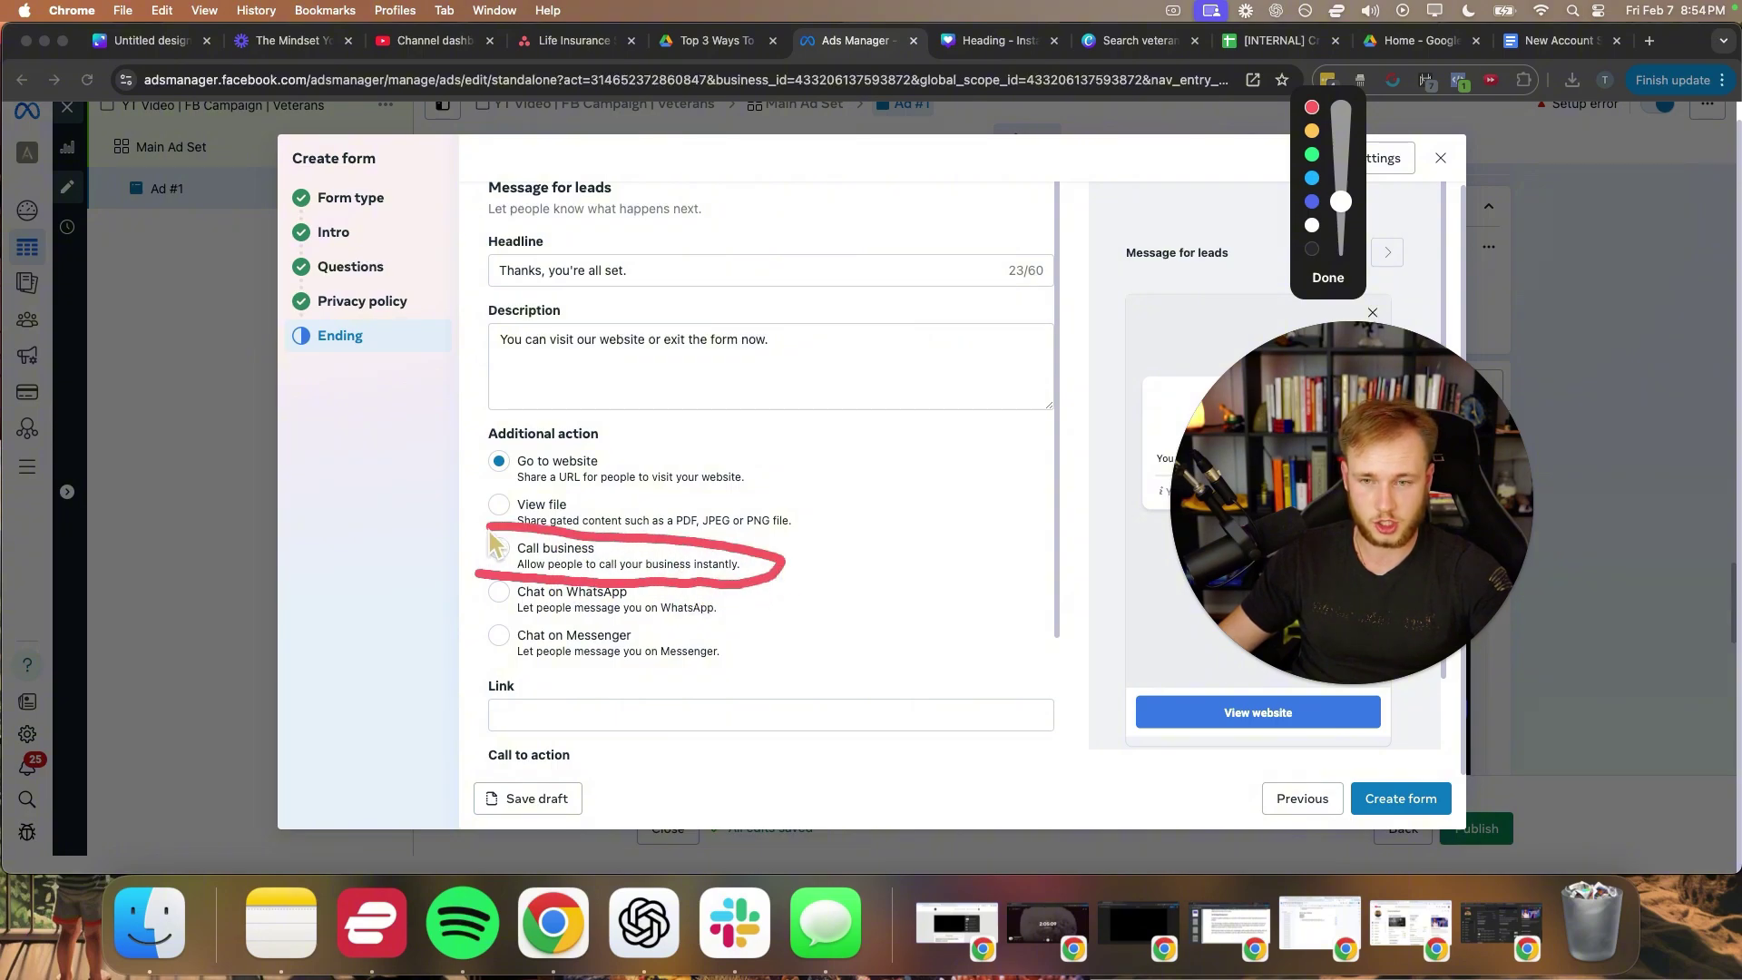
drag(353, 619, 436, 572)
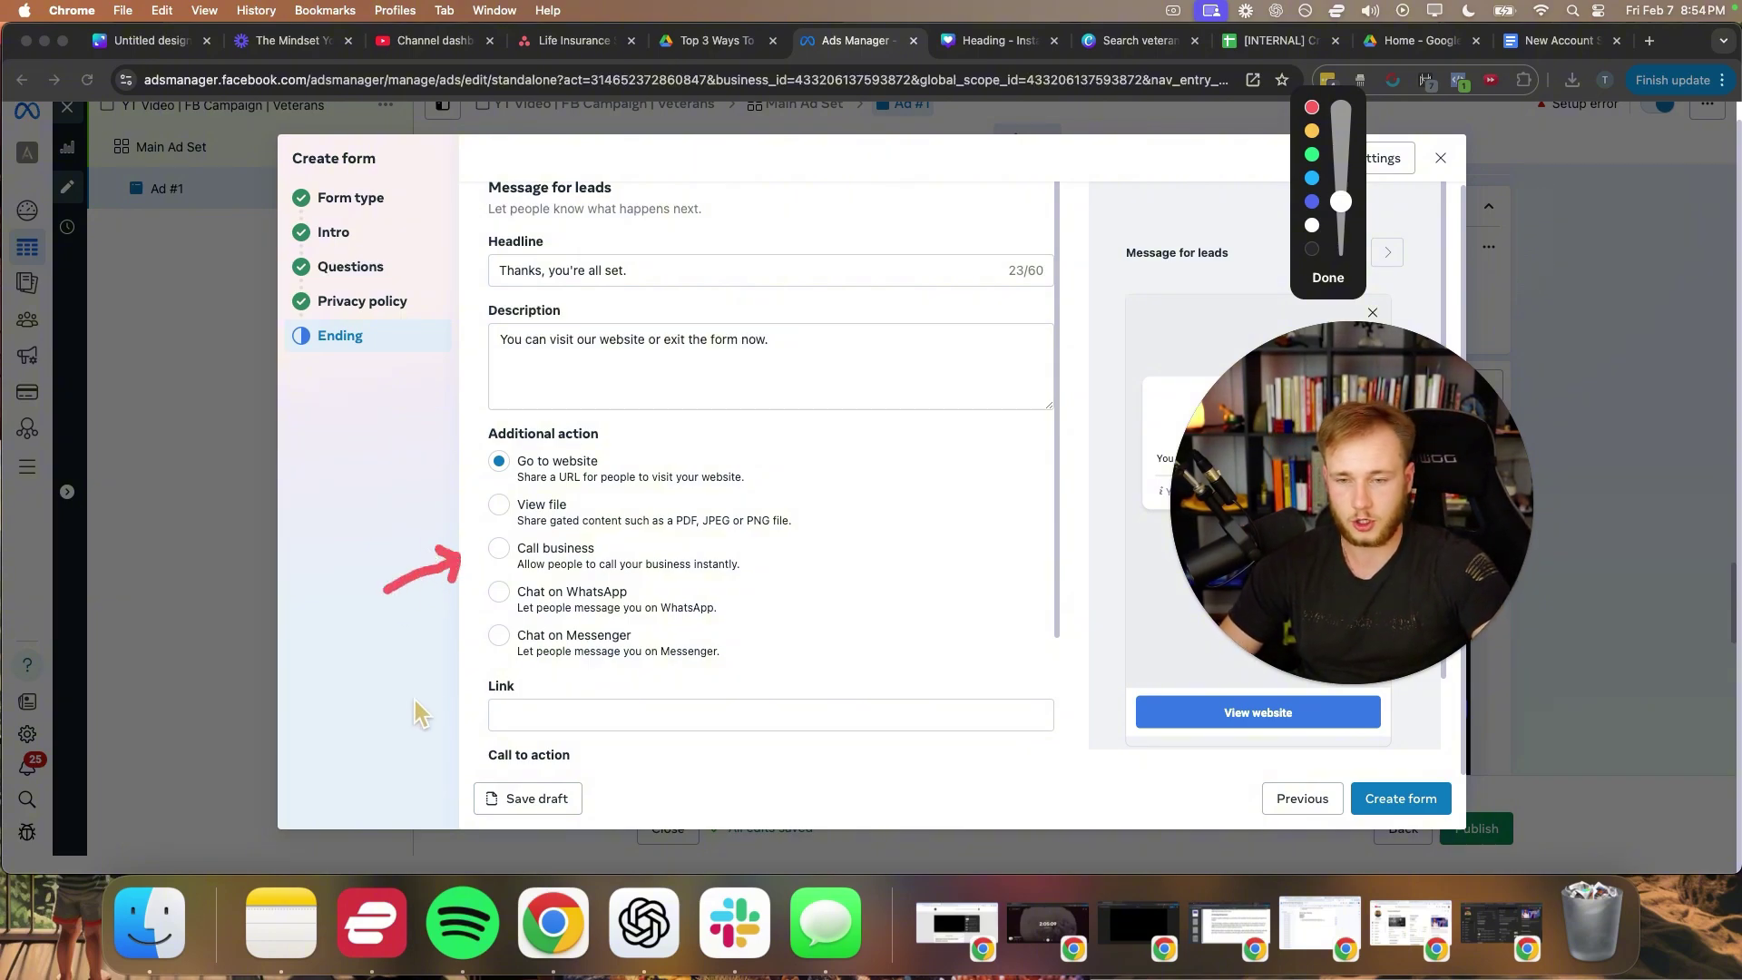
drag(347, 714, 498, 639)
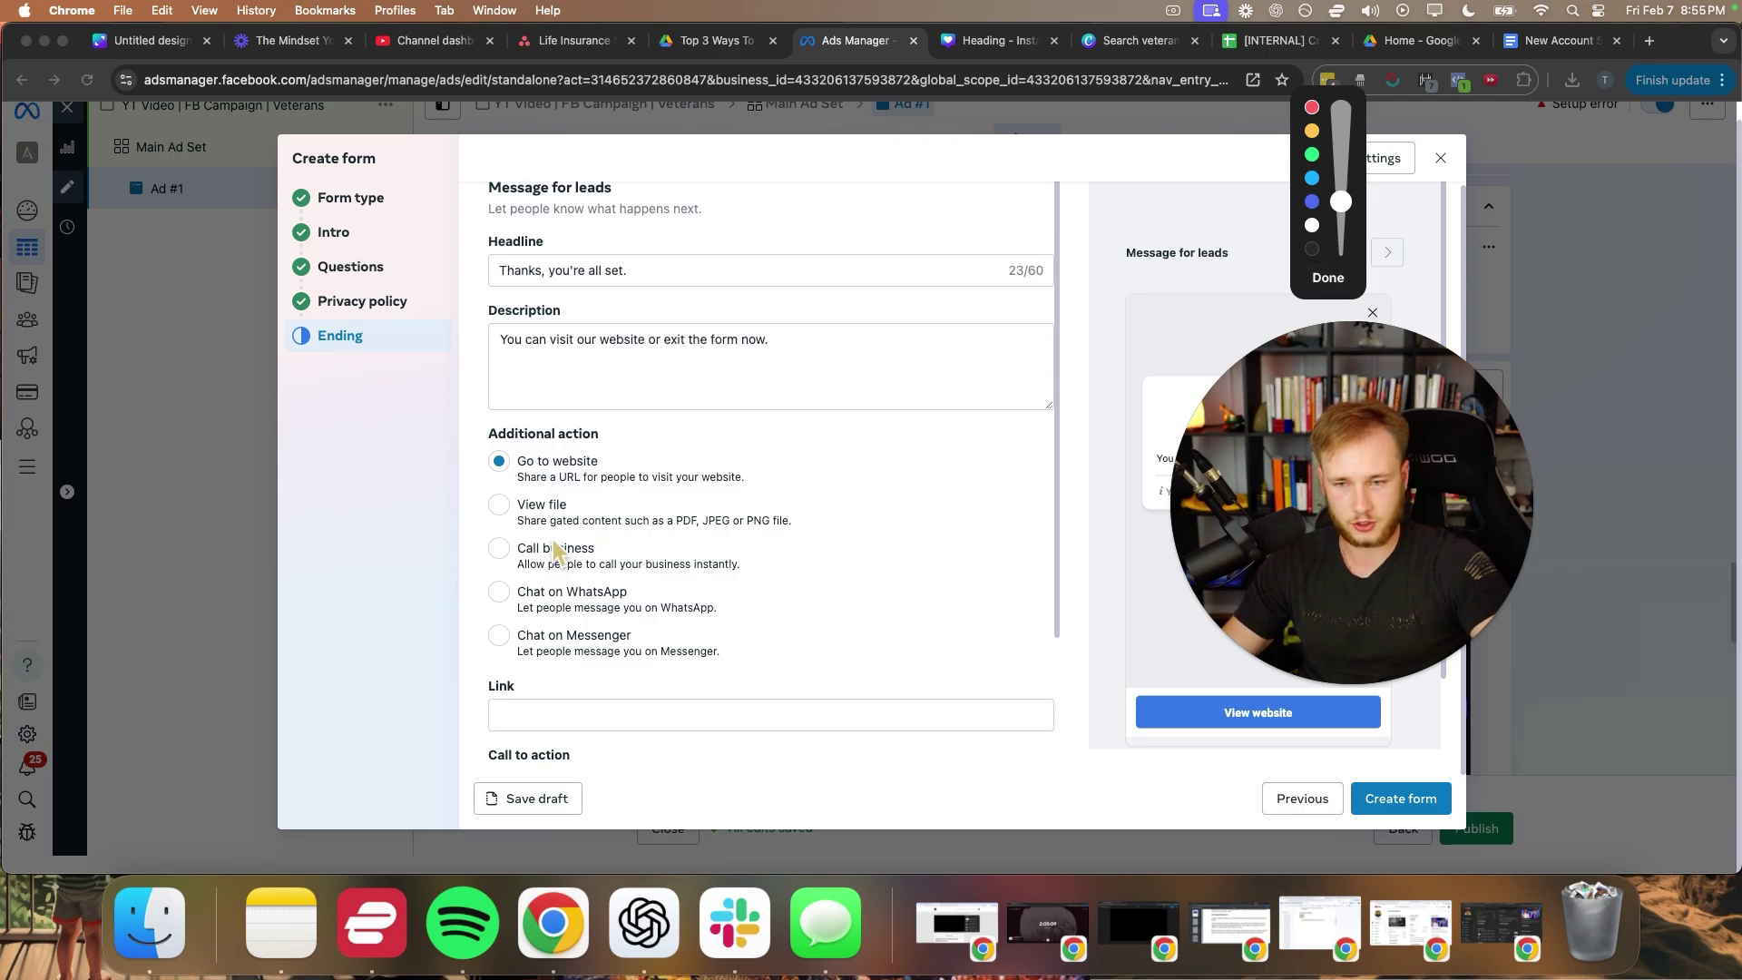
click(1326, 279)
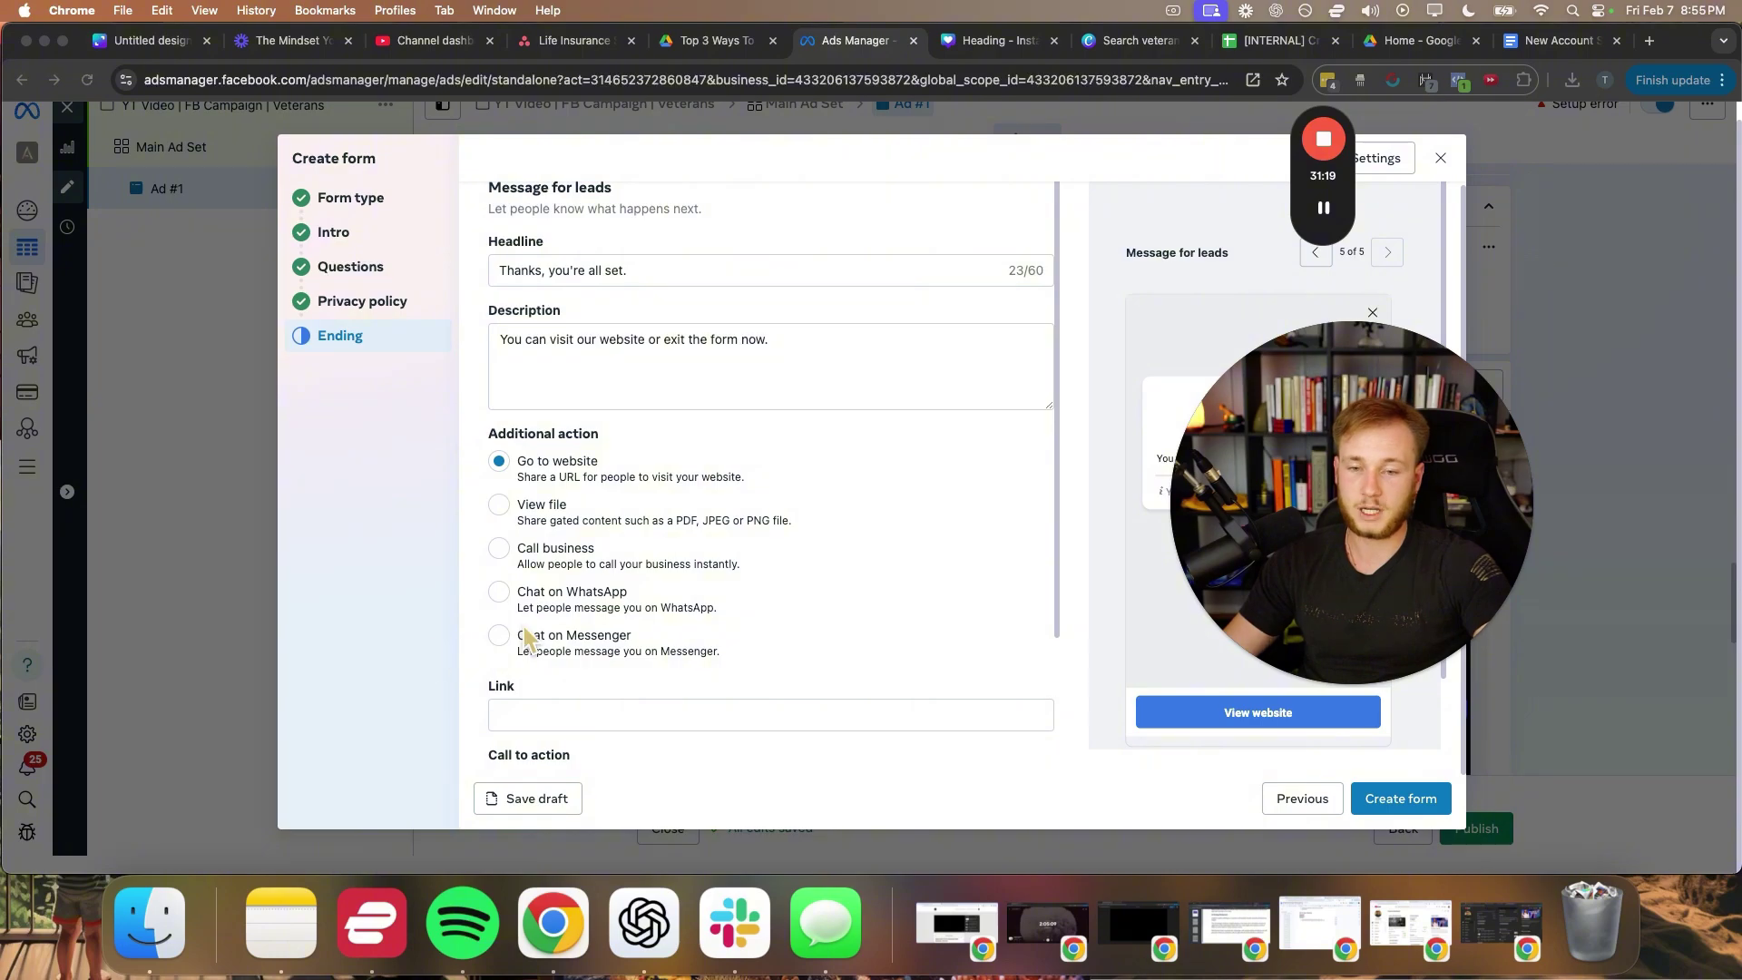
- Set the ending action to Call business, entering the business phone number with a Call now button
click(500, 548)
scroll(762, 635, down, 1)
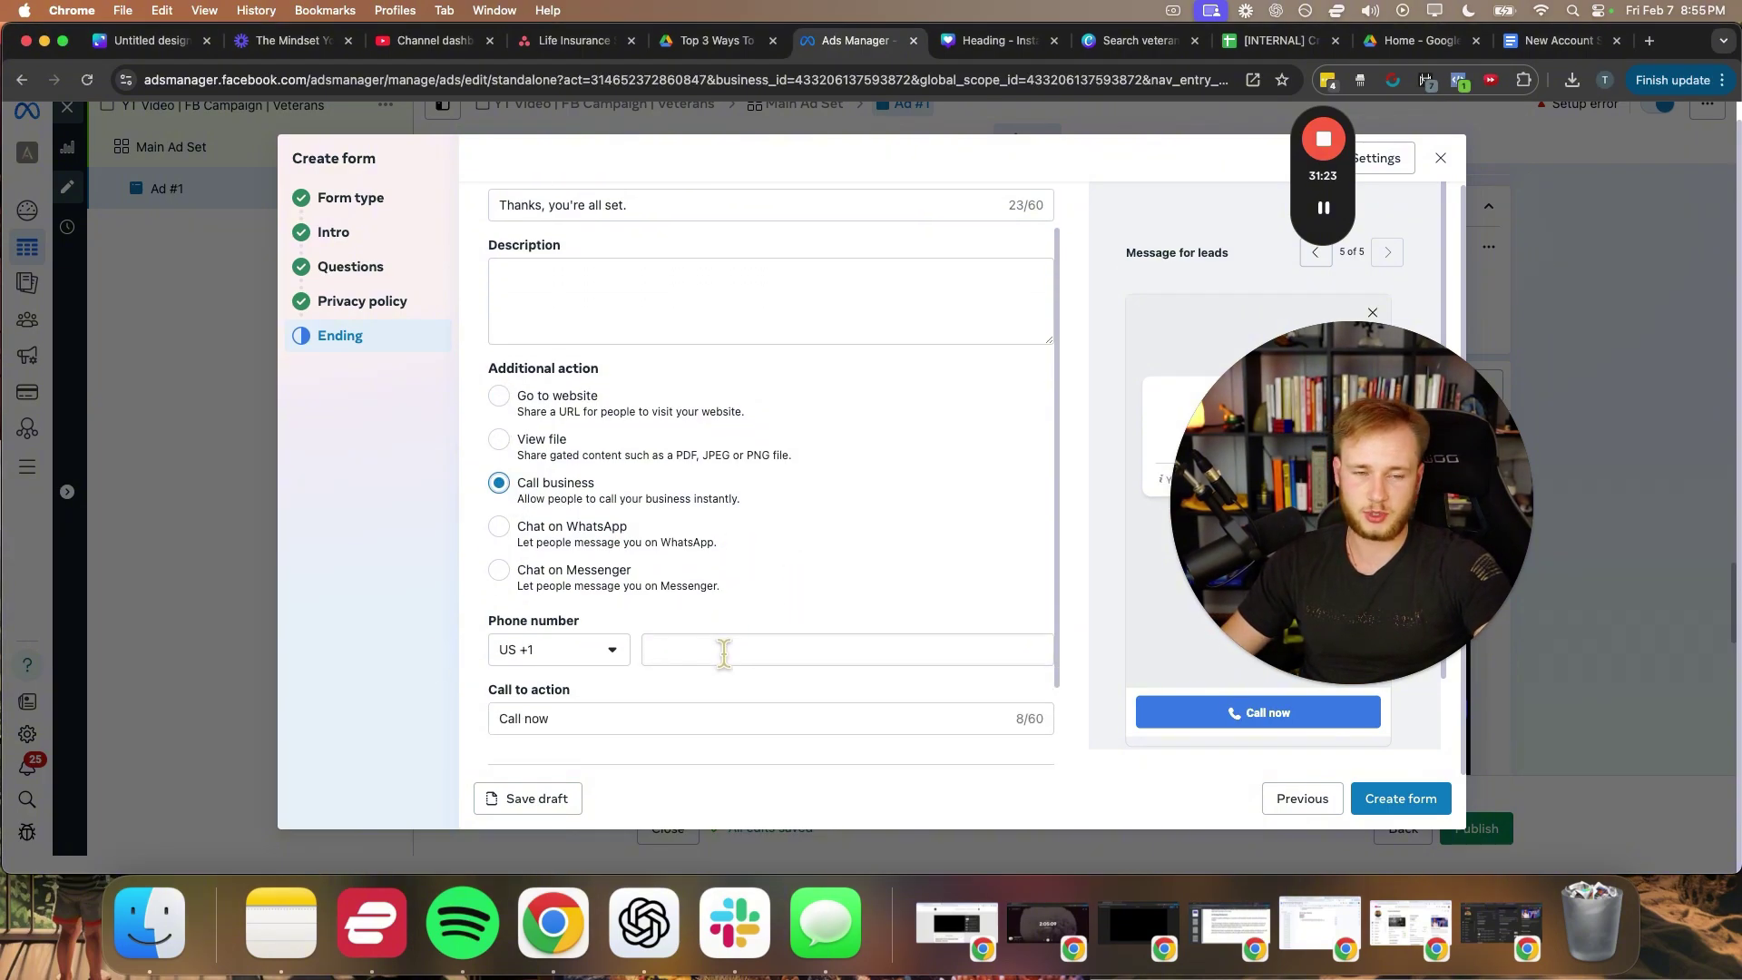
click(723, 653)
scroll(723, 630, down, 1)
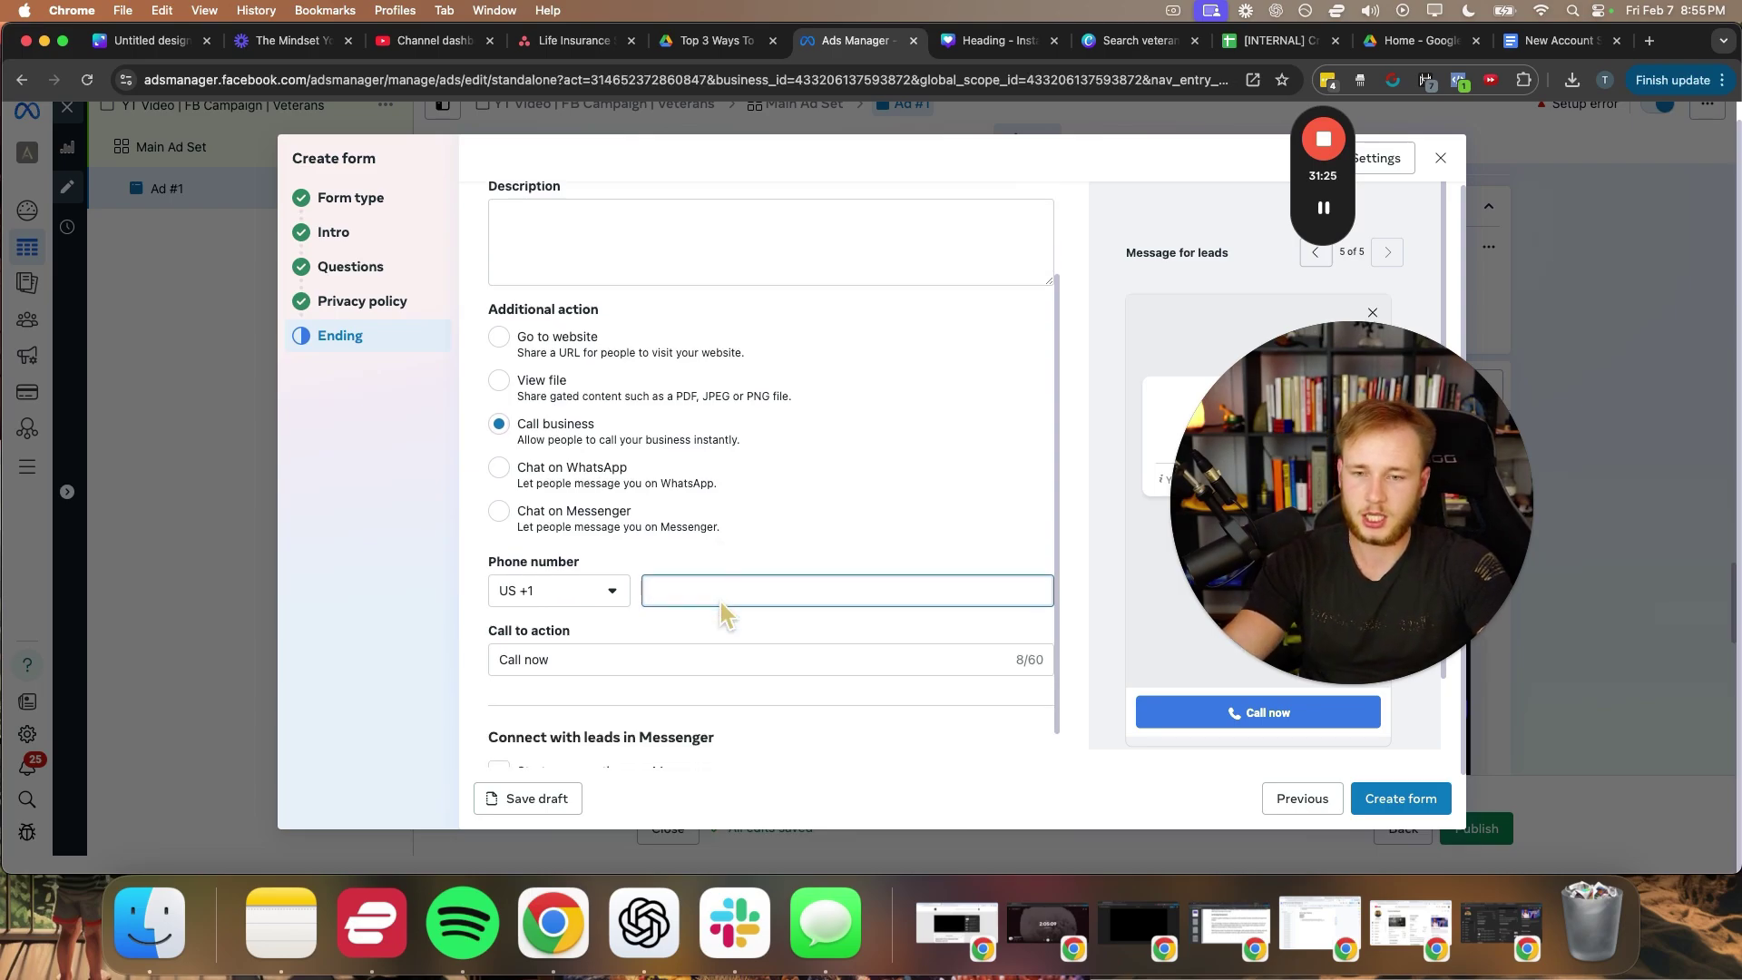
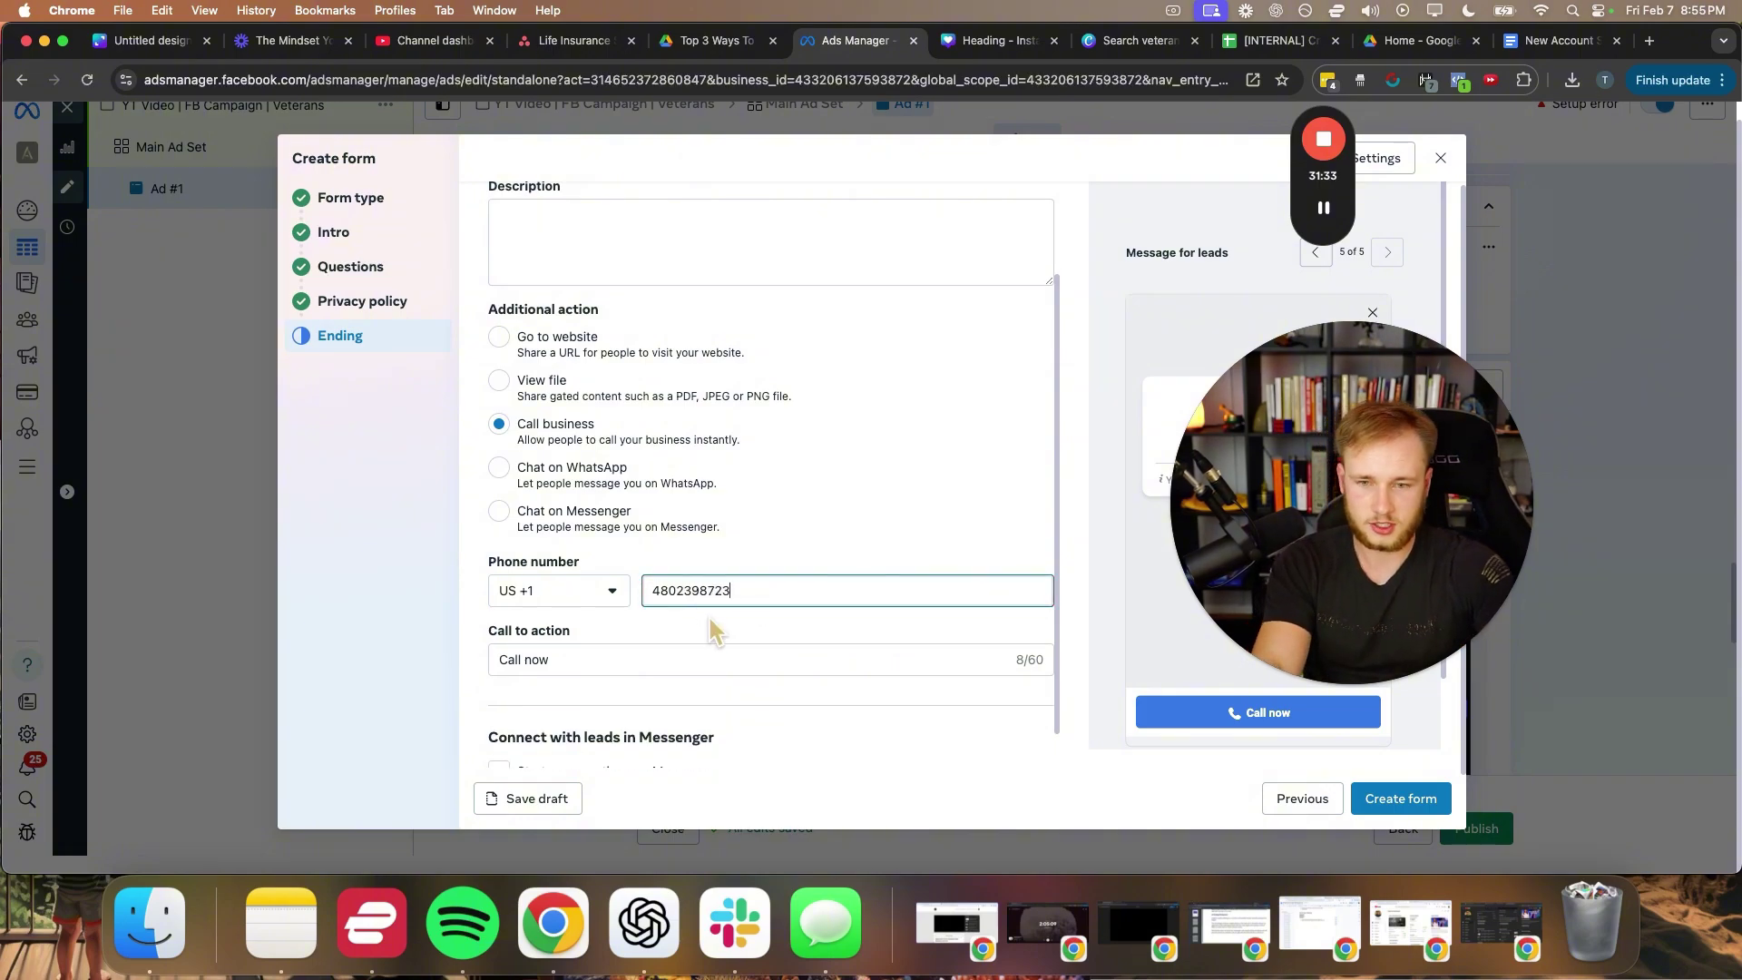
click(820, 511)
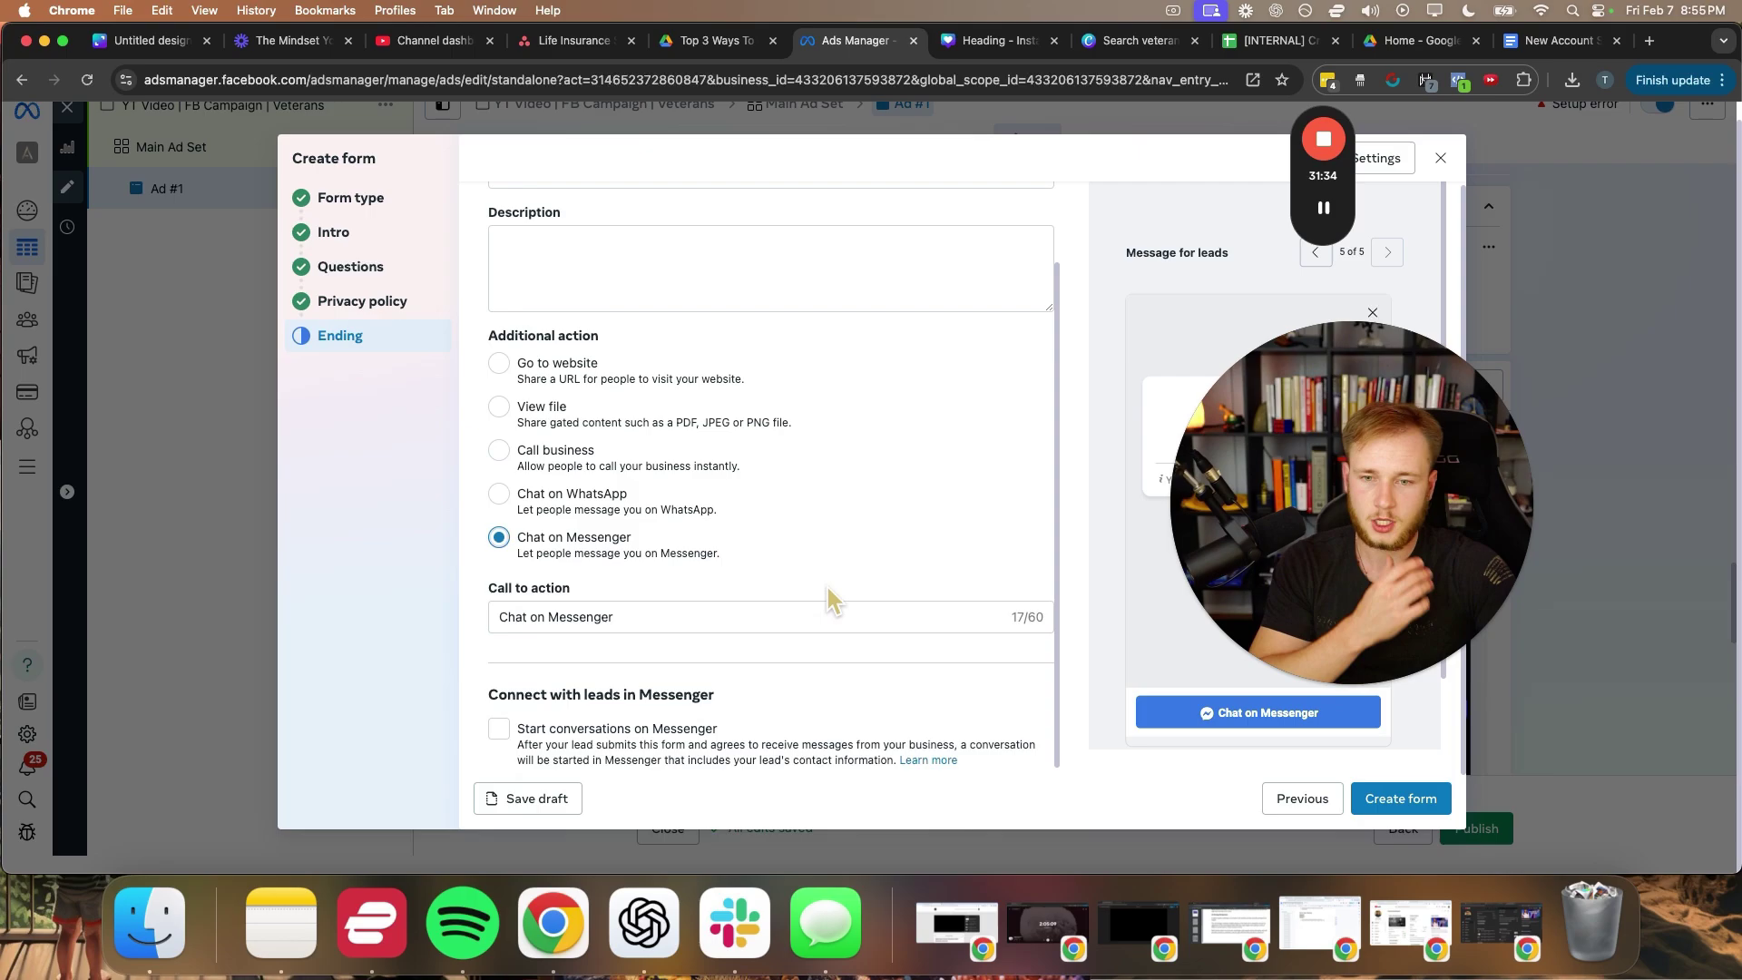
click(505, 472)
click(1323, 207)
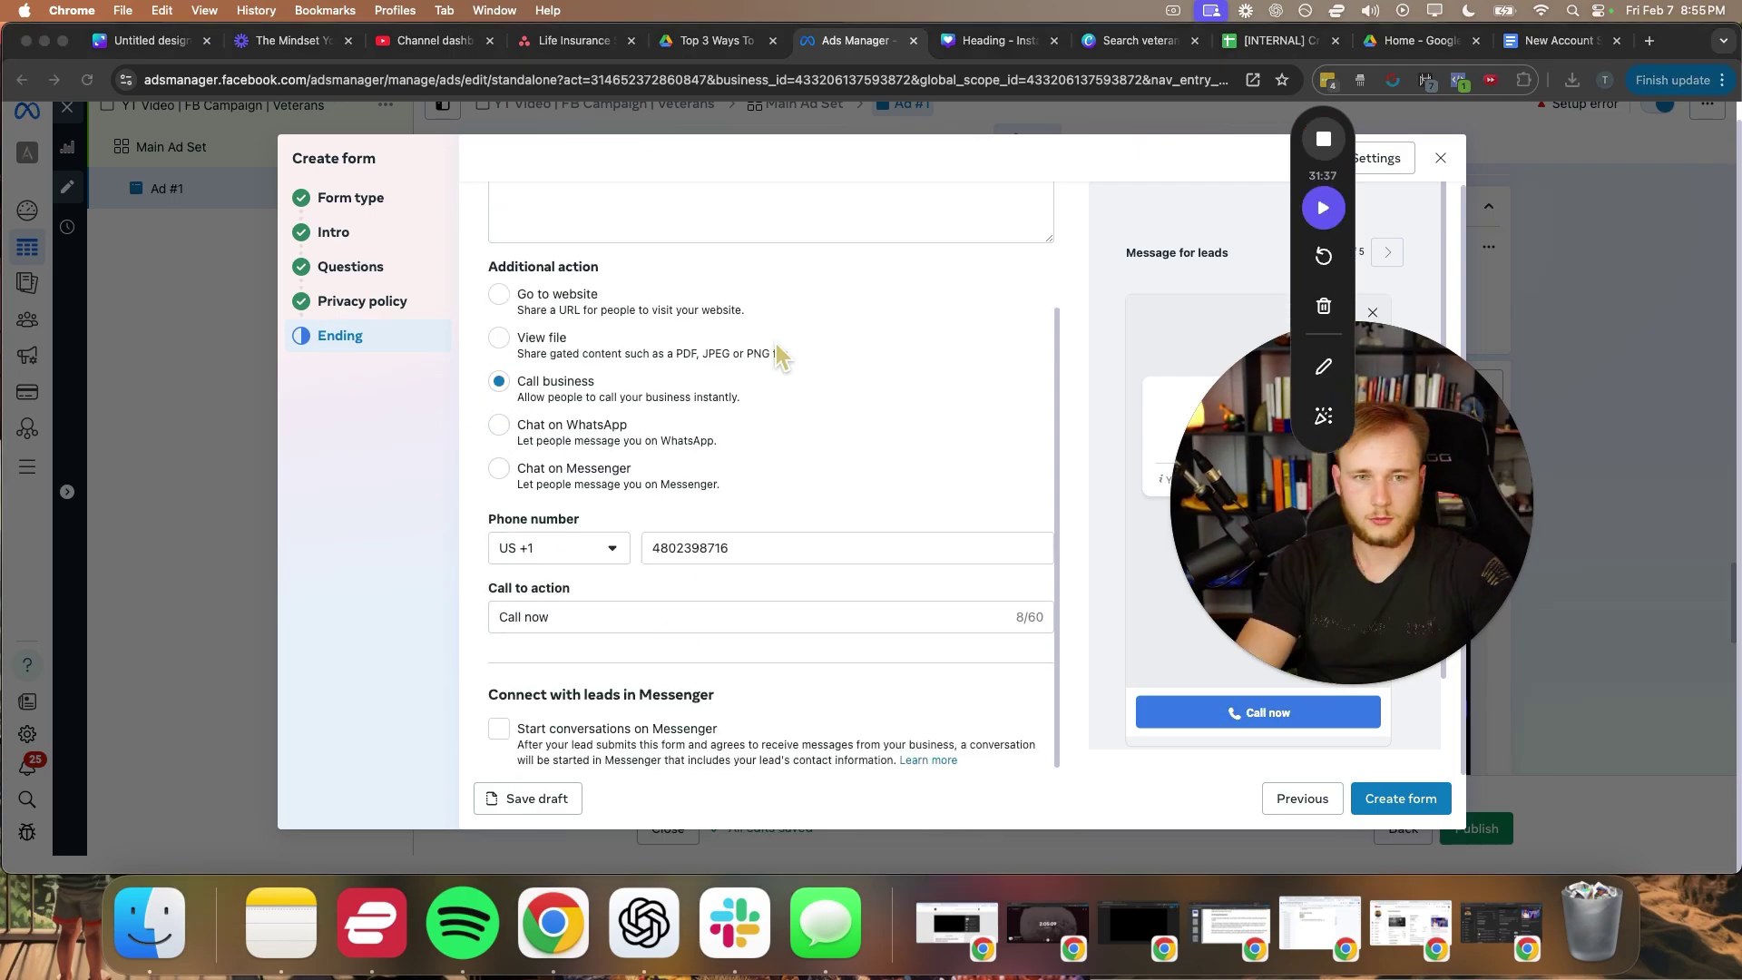
scroll(626, 367, up, 2)
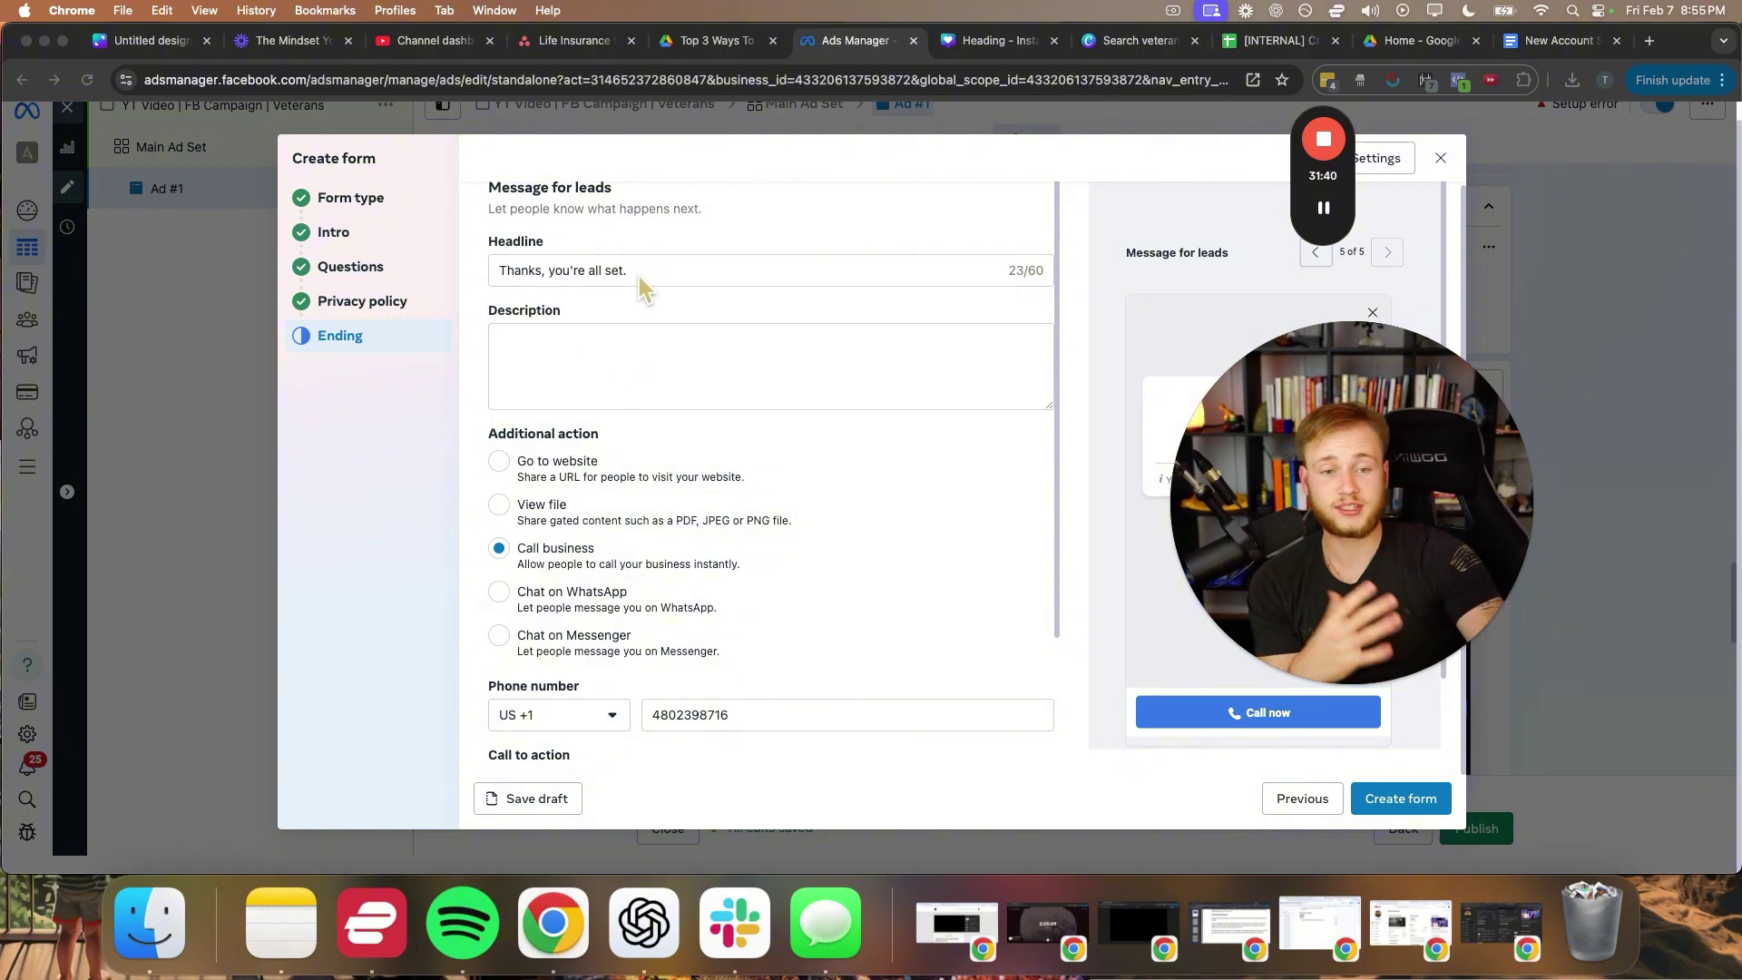
scroll(760, 472, down, 2)
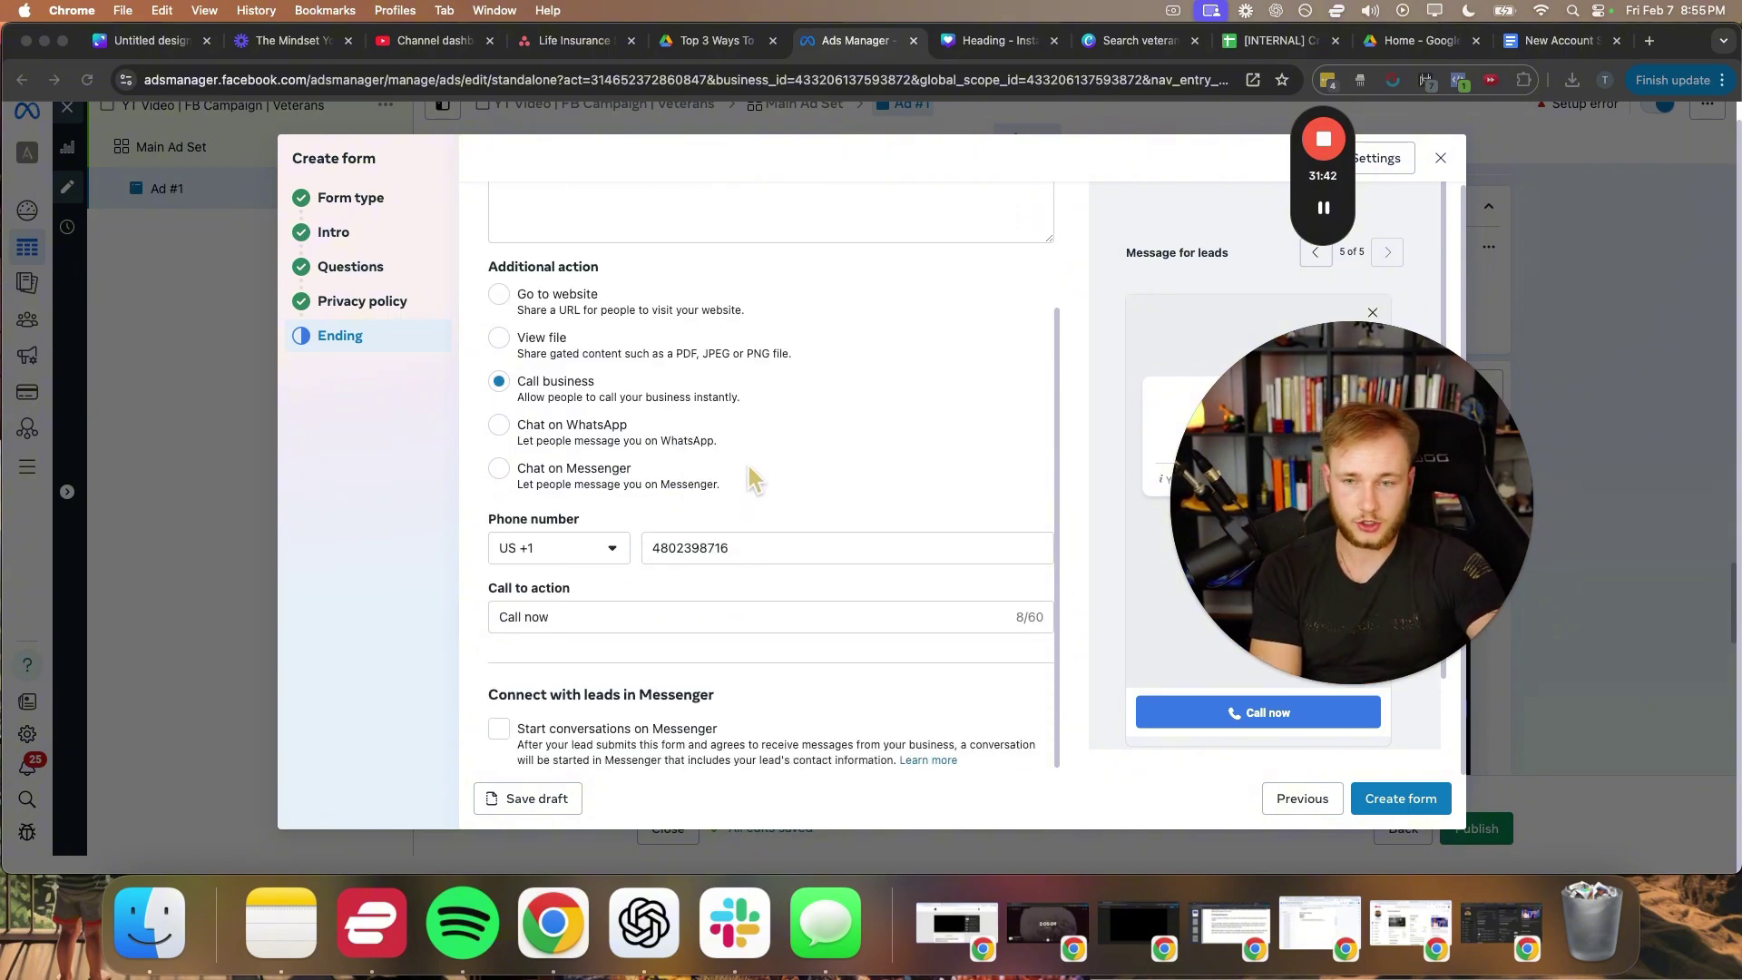
scroll(766, 508, up, 2)
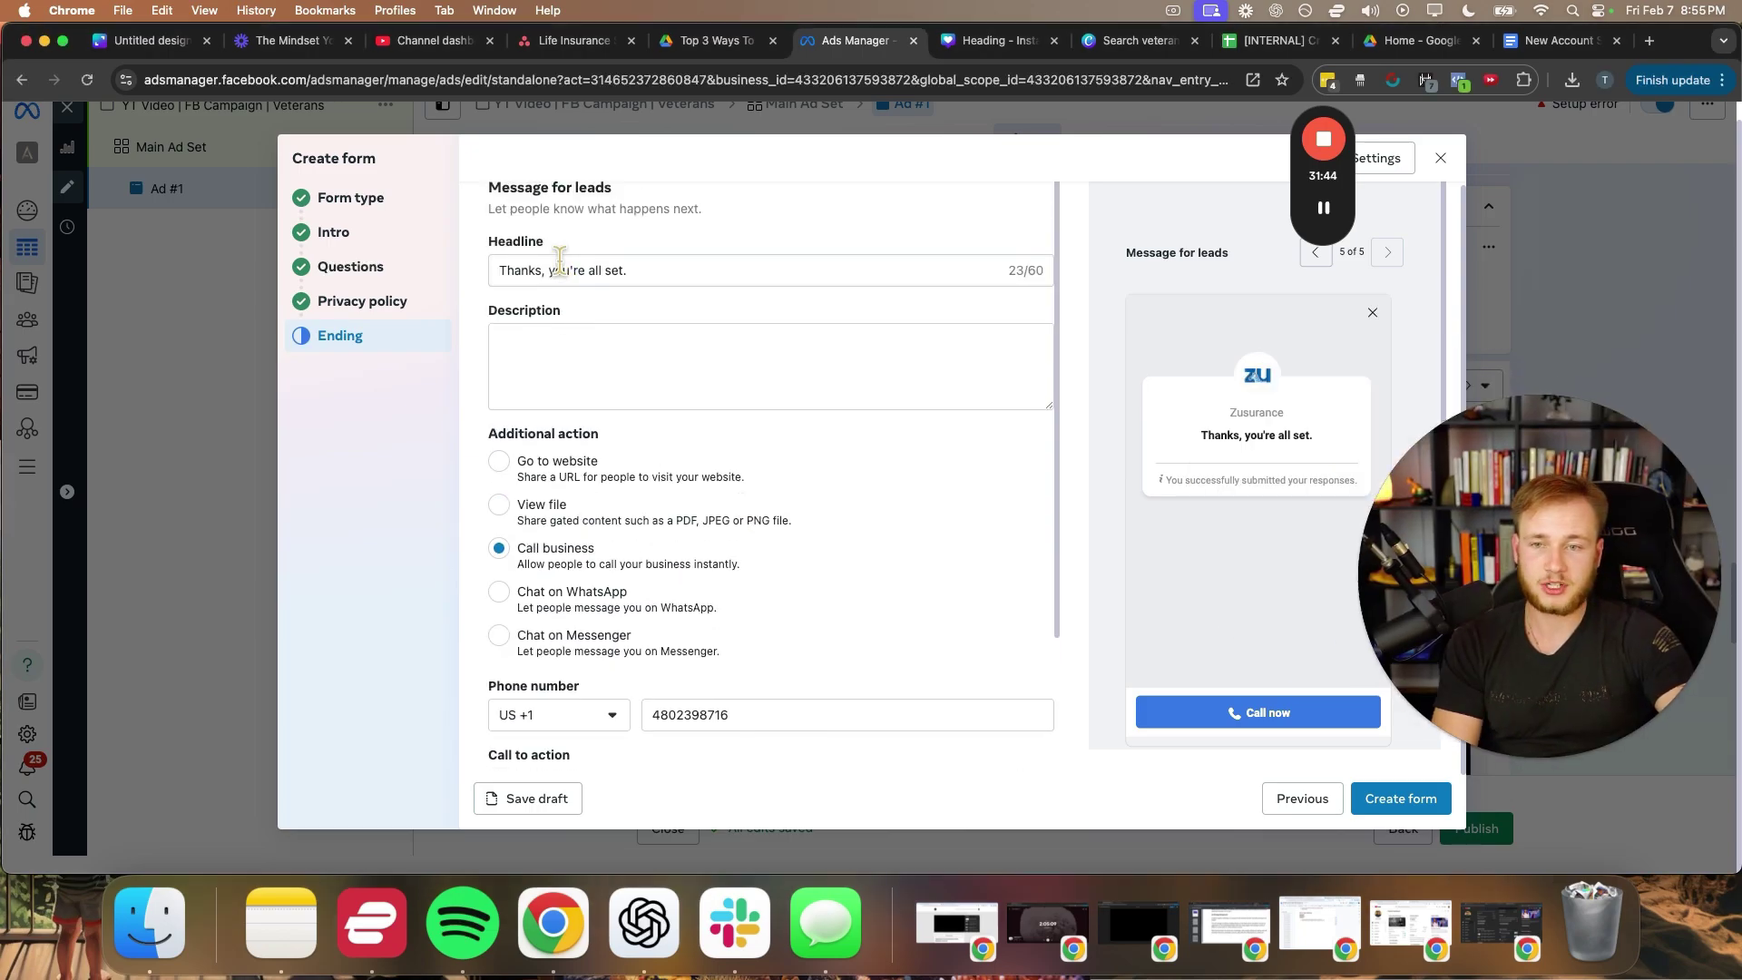
- Change the ending headline to 'WAIT! There's One More Step...'
triple_click(557, 271)
text(WAIT!)
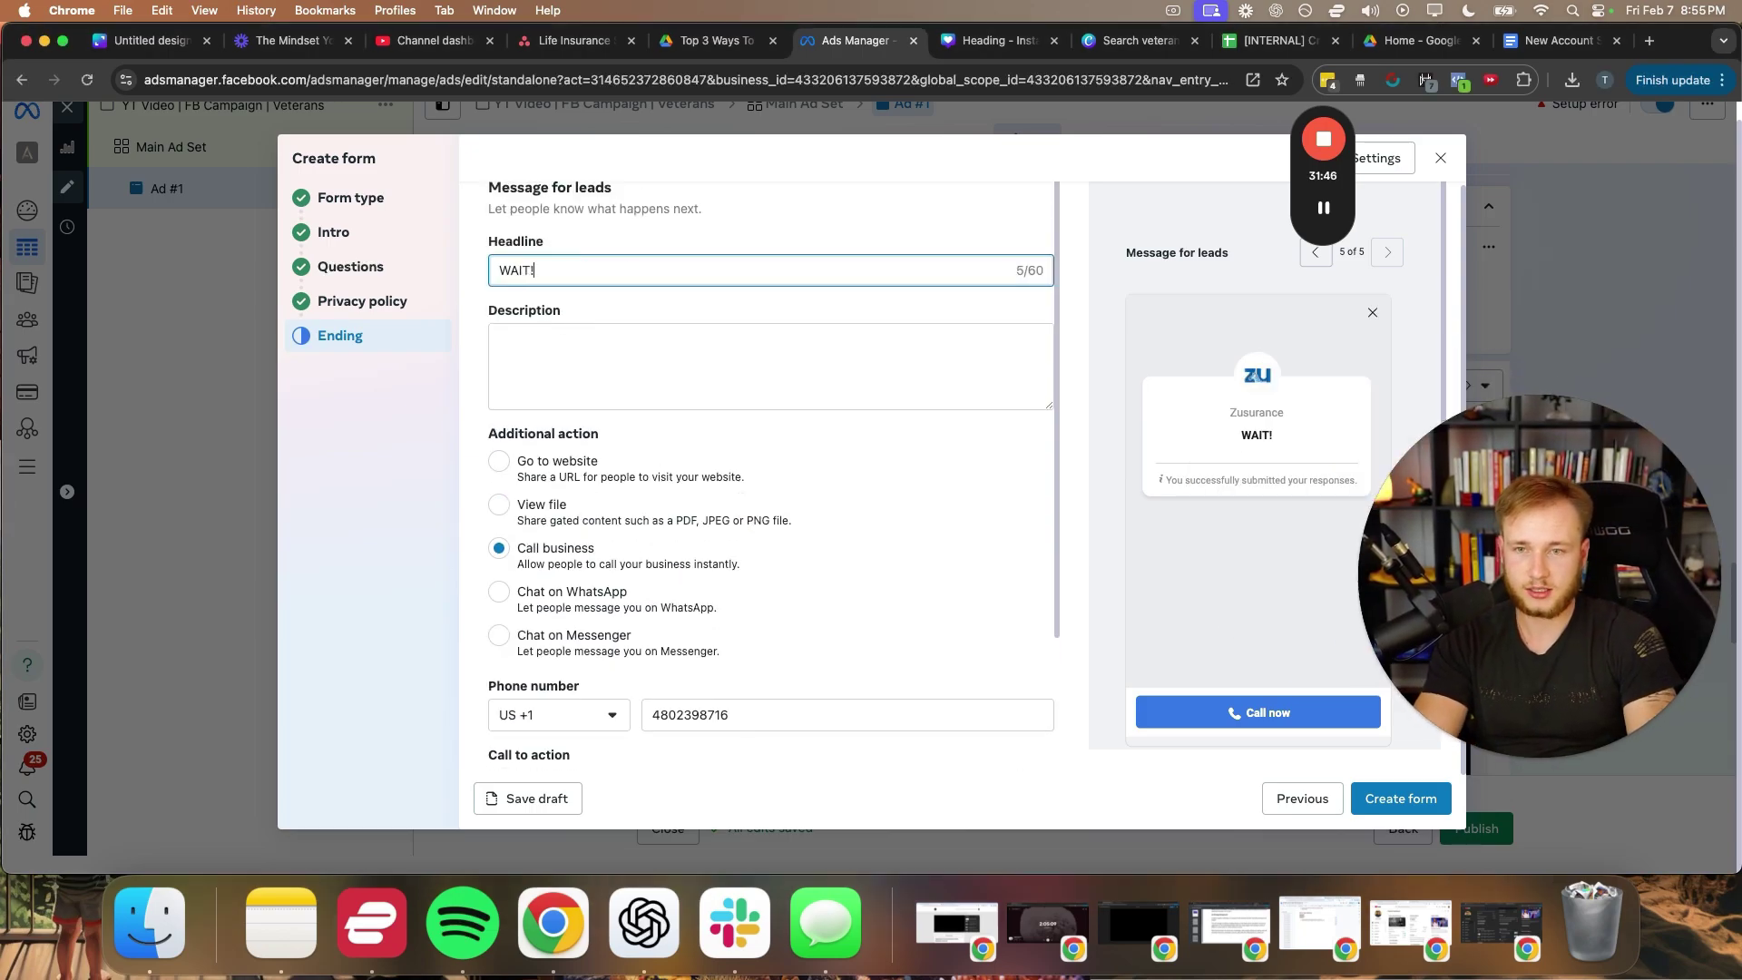
text( There's One)
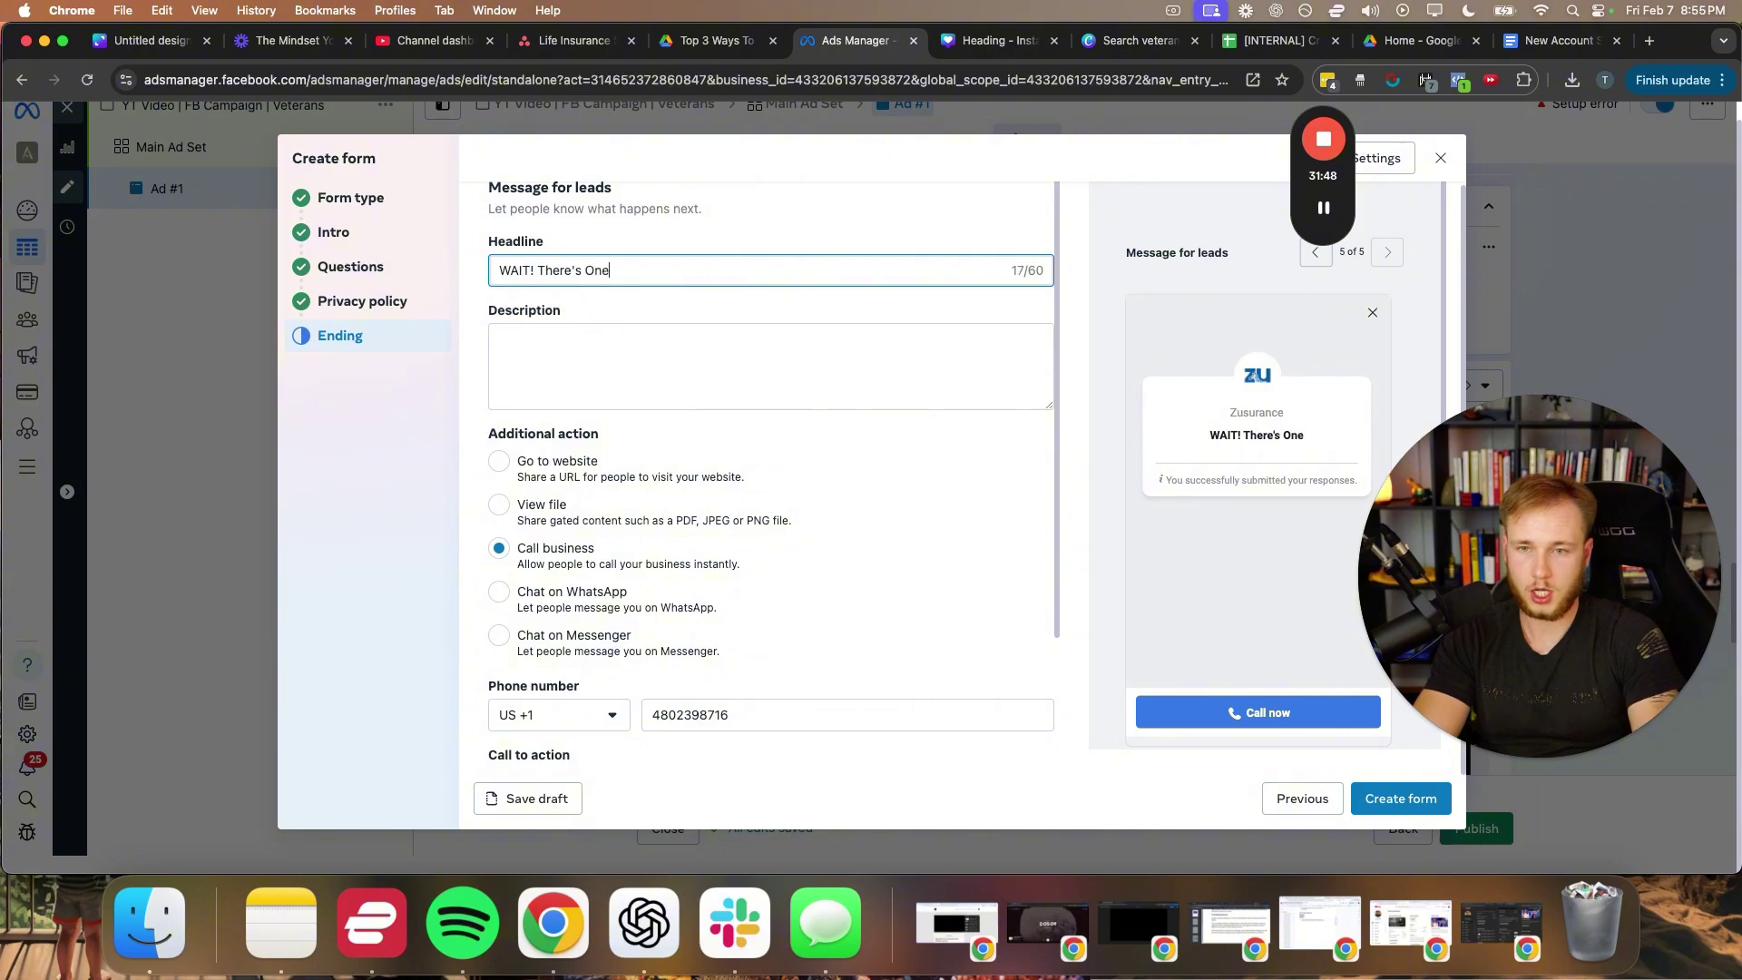
text( more)
key(BackSpace)
key(BackSpace)
key(BackSpace)
key(BackSpace)
key(BackSpace)
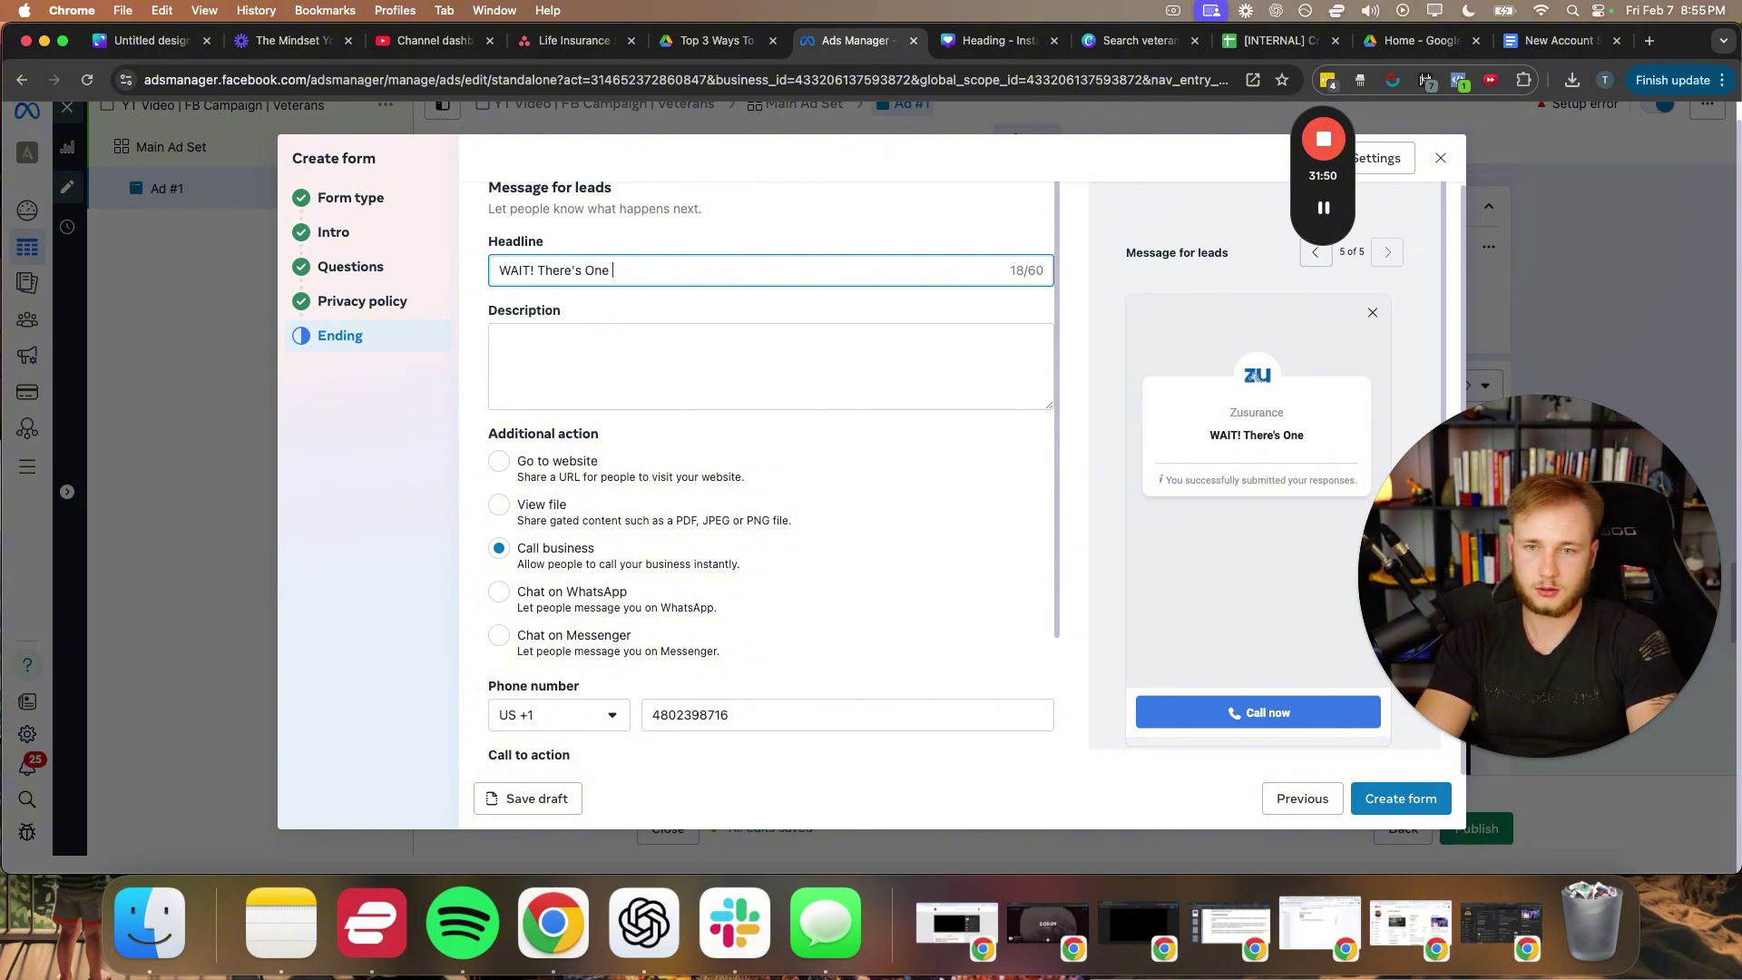
text(More Step!)
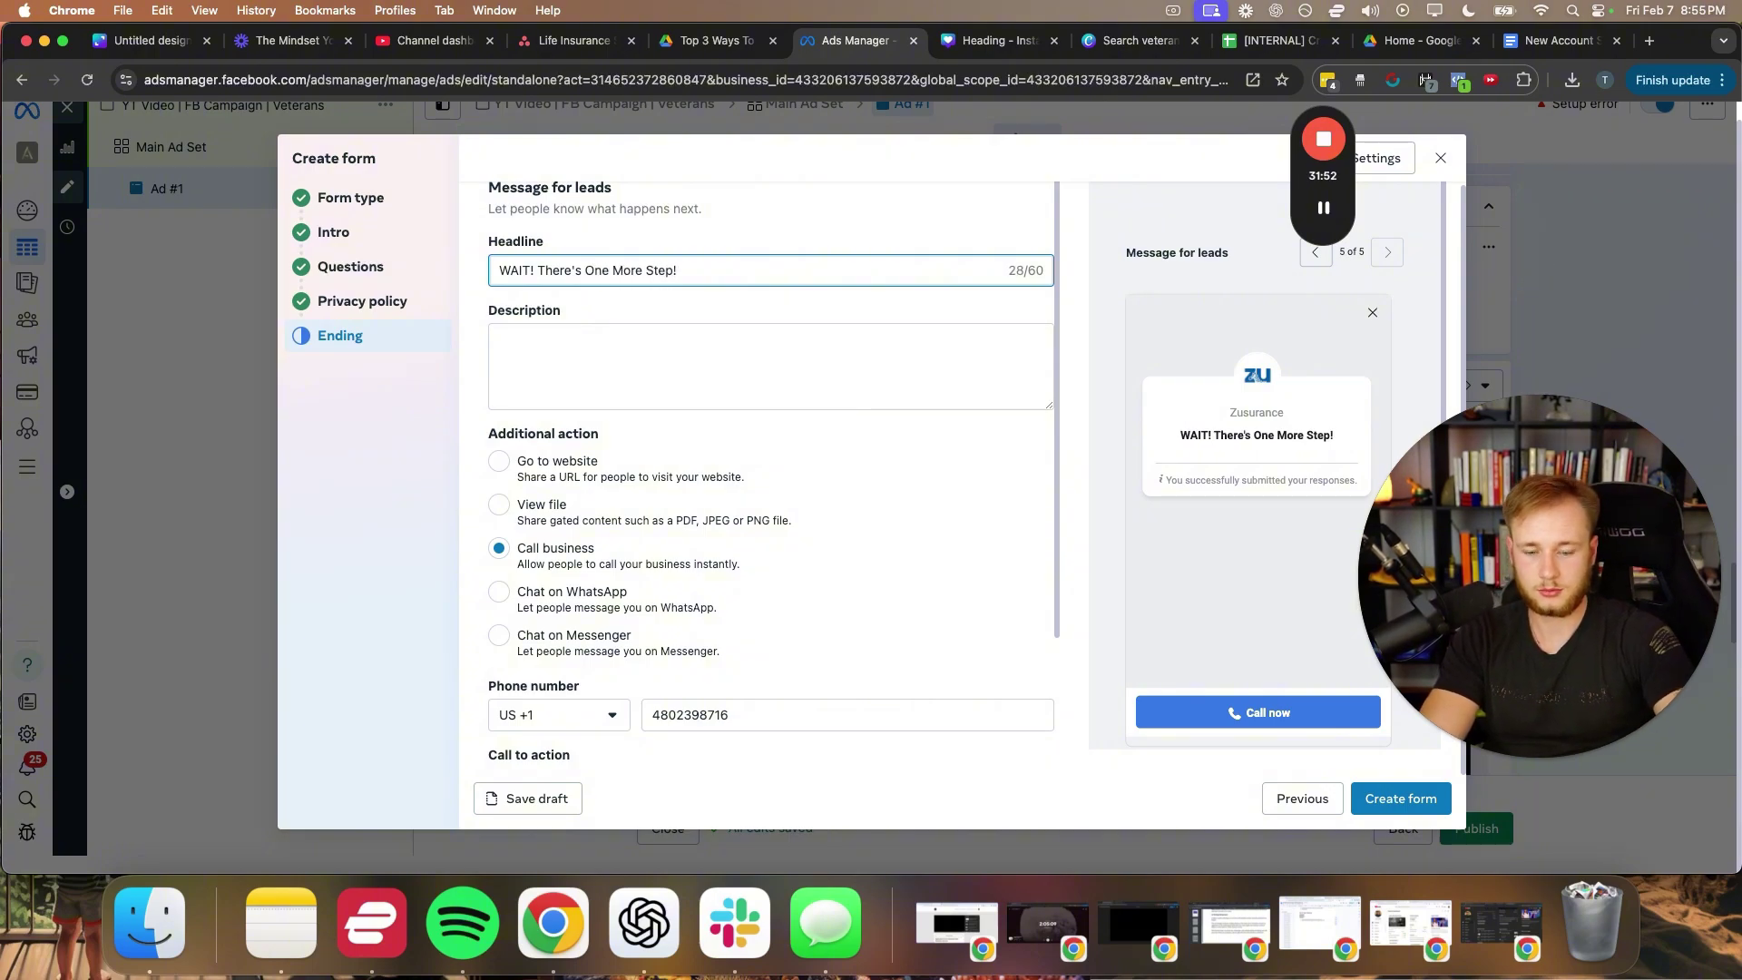
key(BackSpace)
text(...)
- Rewrite the ending description to invite leads to get a free quote and check which program part they qualify for
click(561, 341)
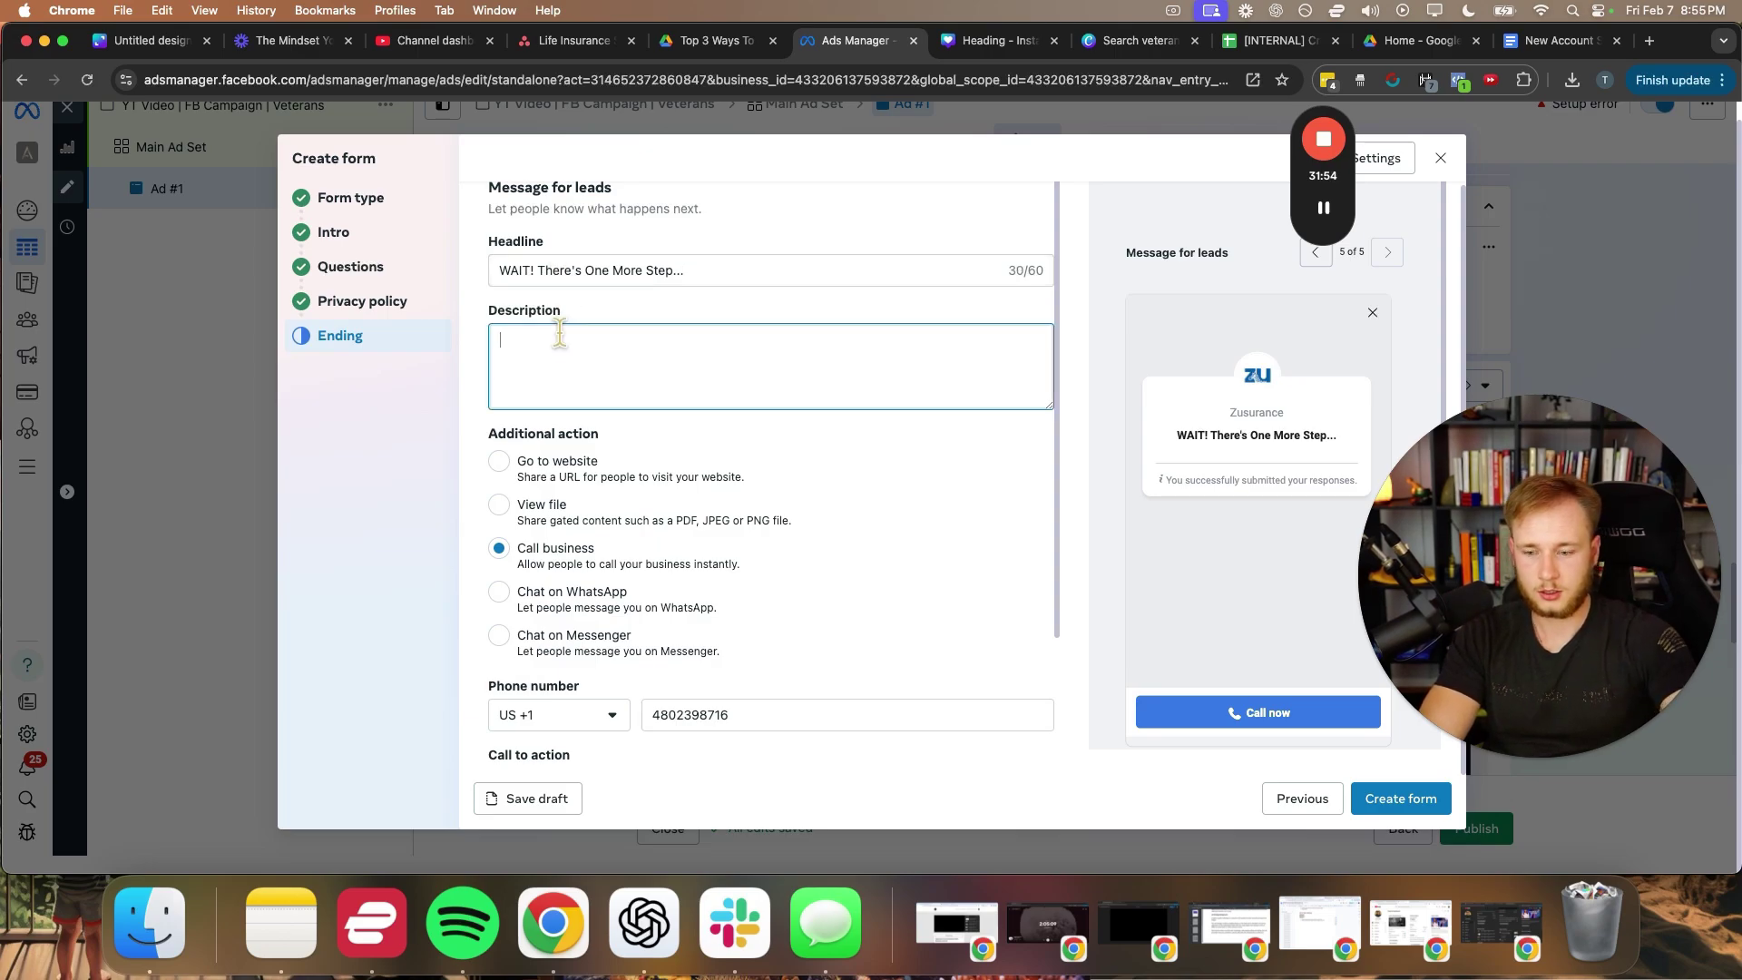
text(C)
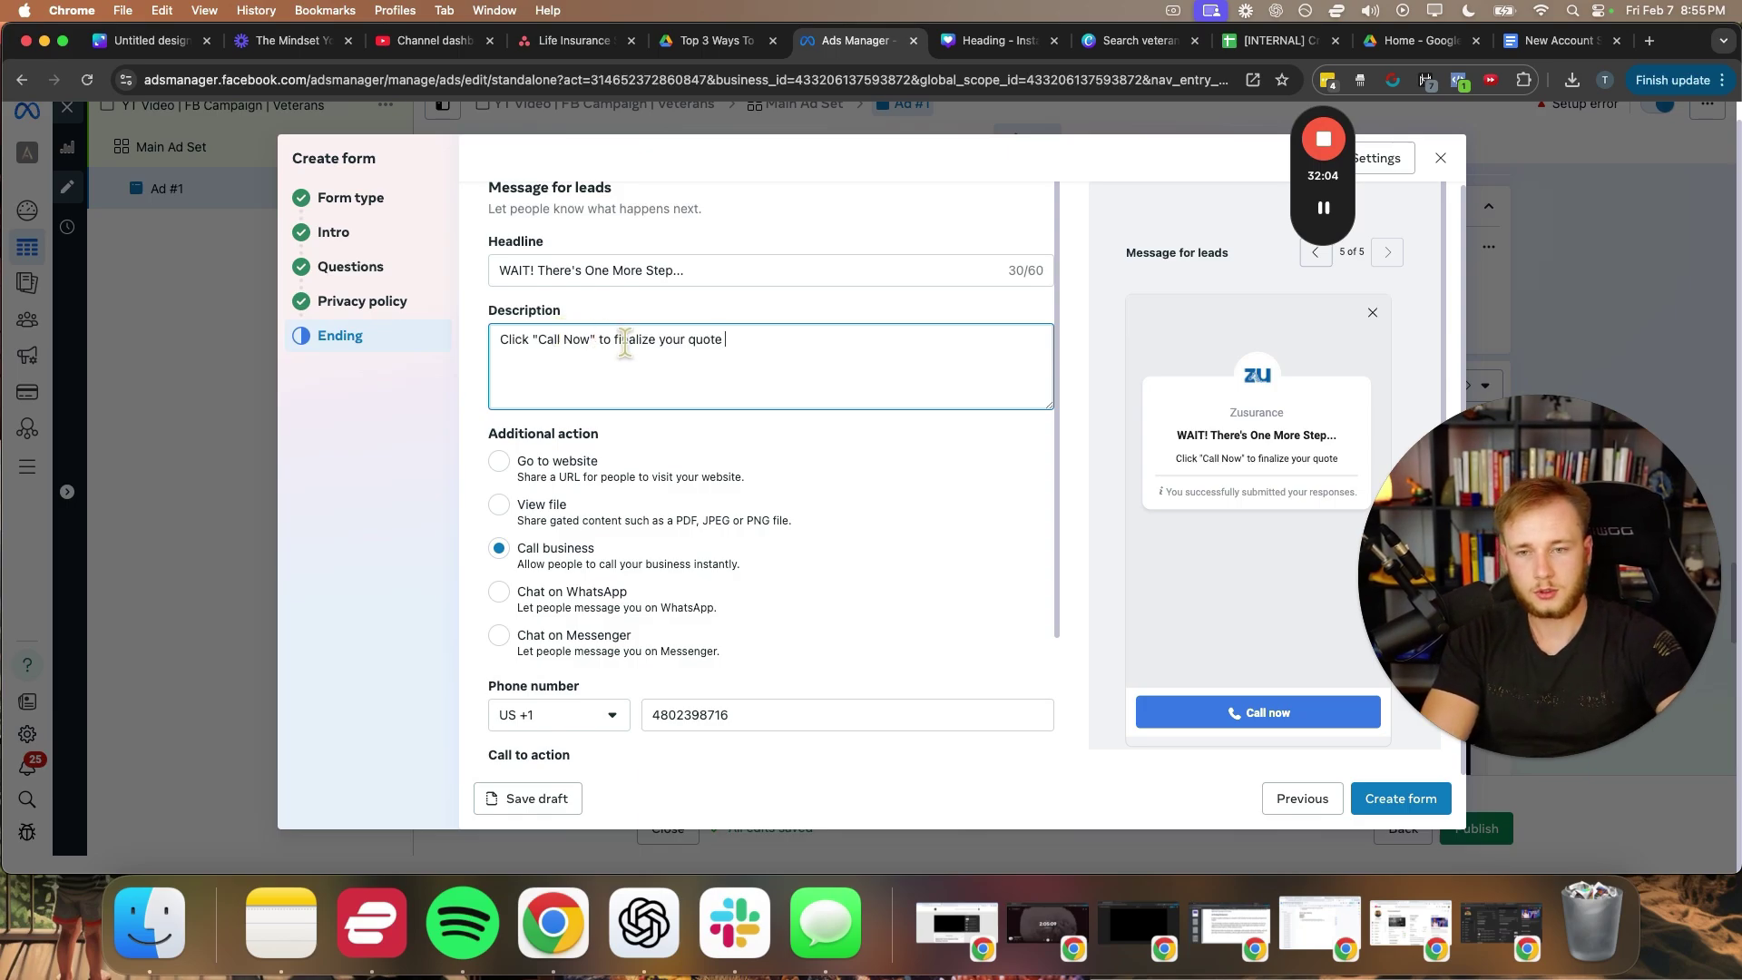
drag(616, 344, 779, 347)
text(get )
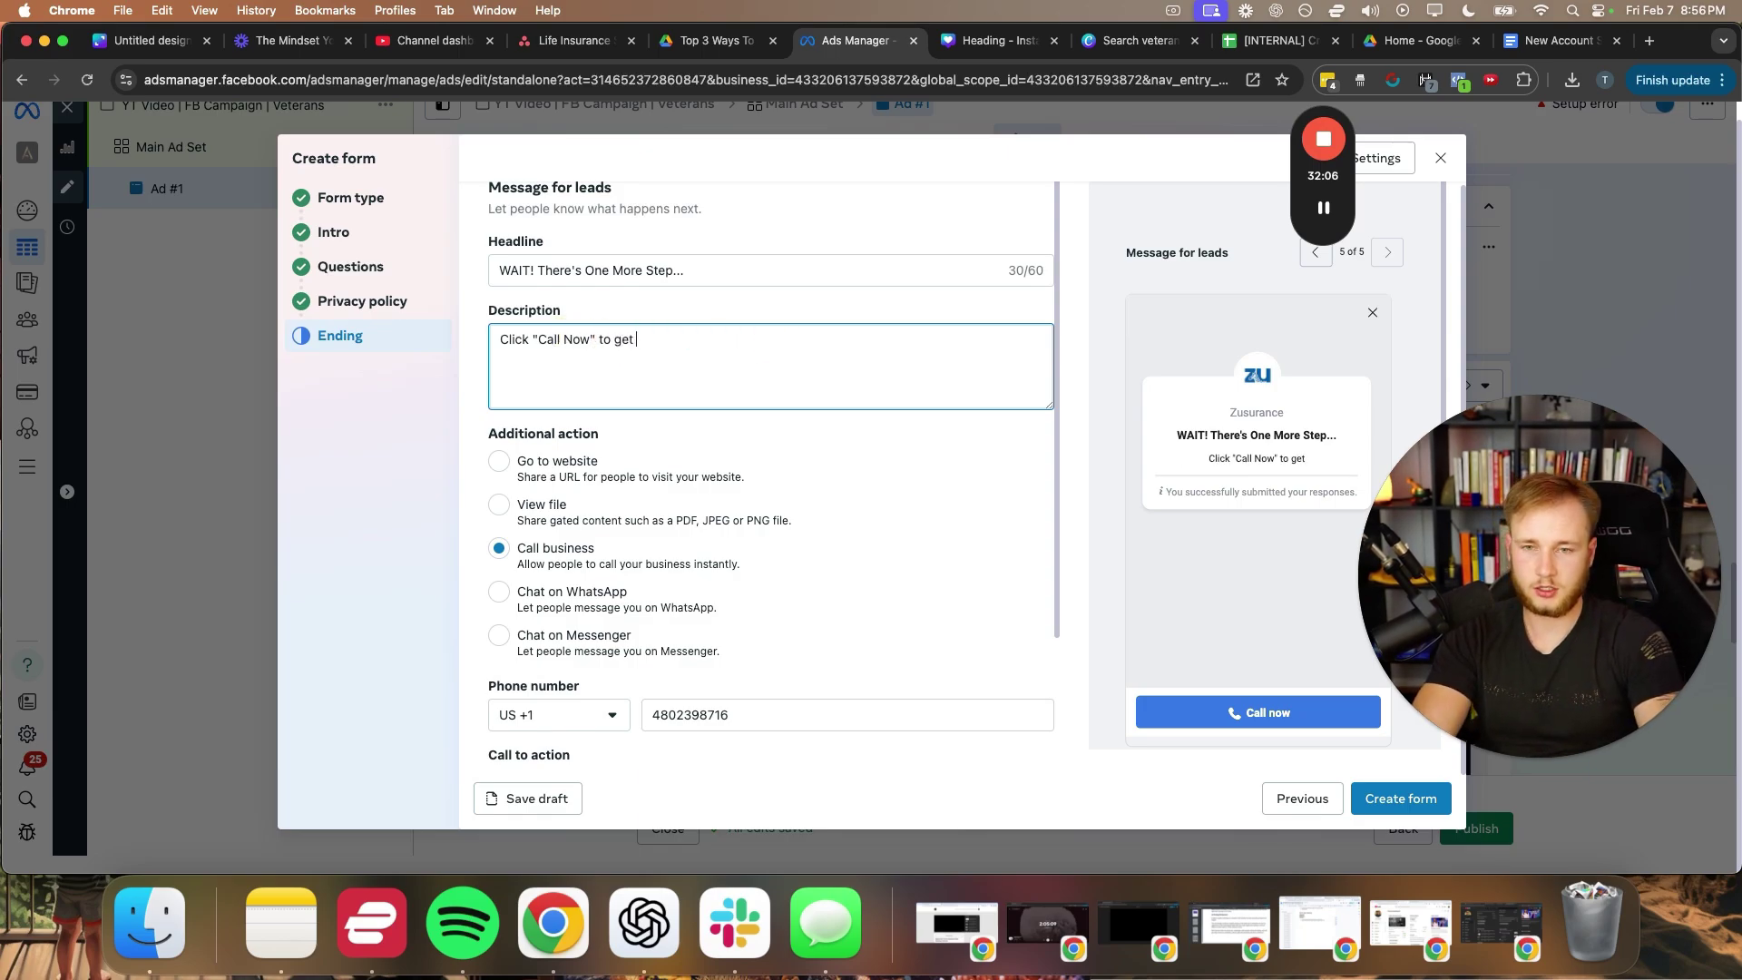
text(your free quote )
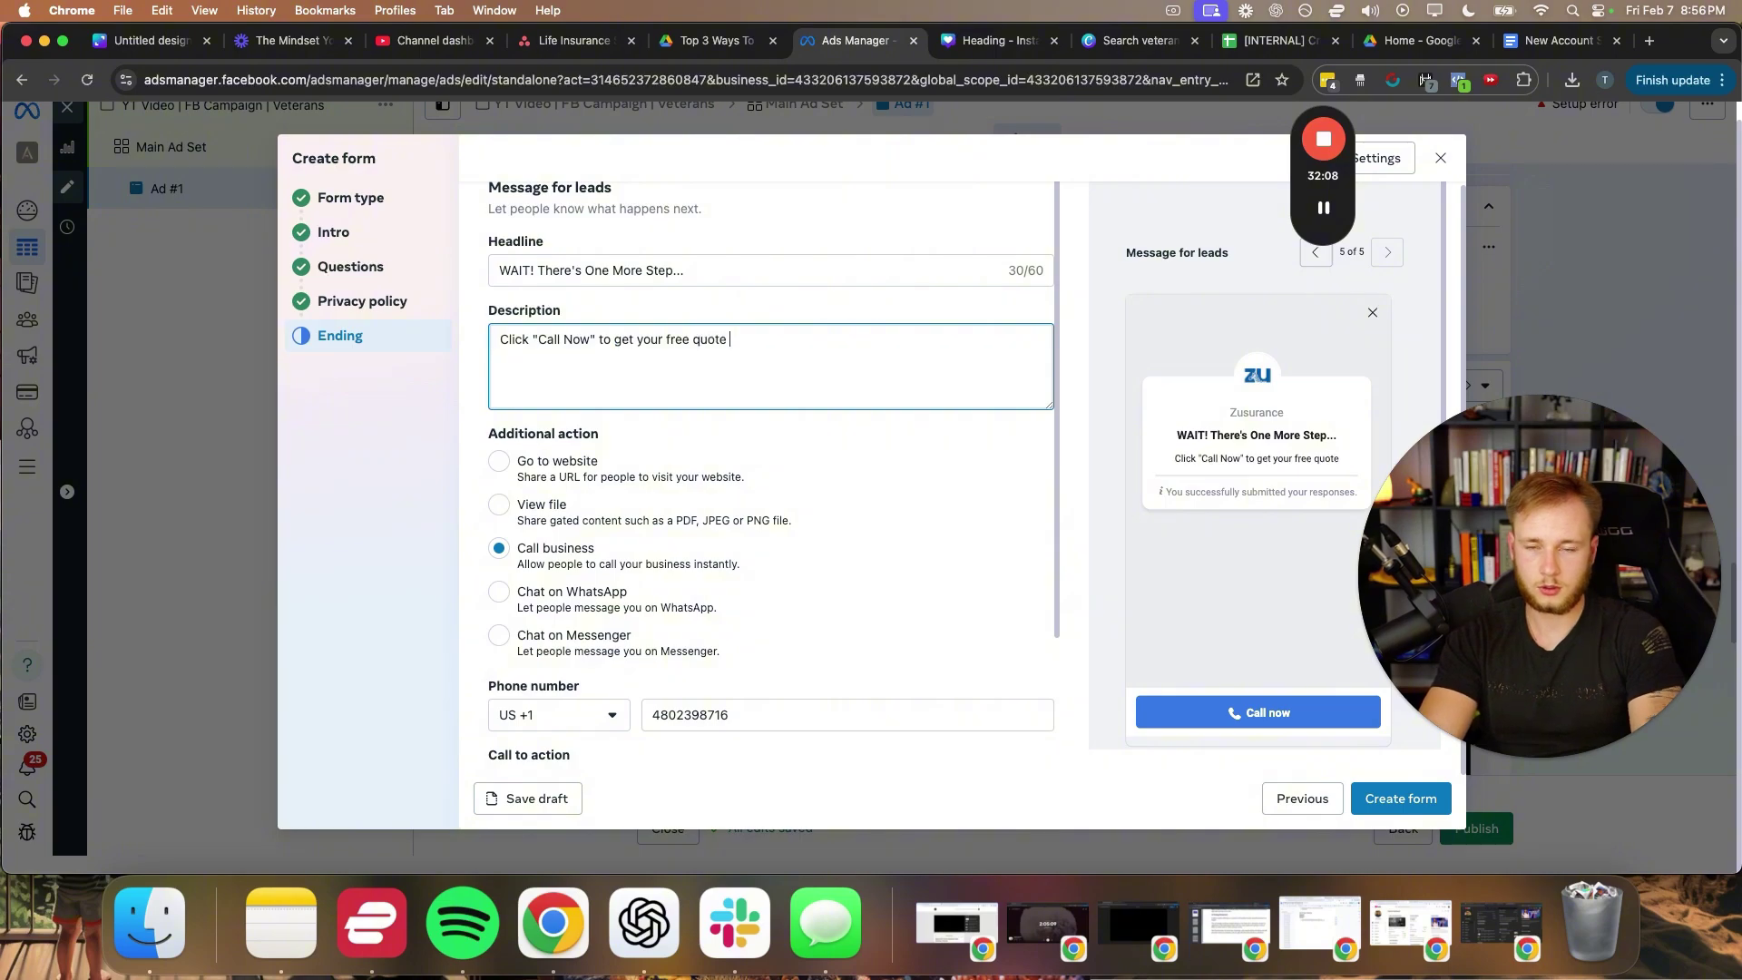
text(and check which part of)
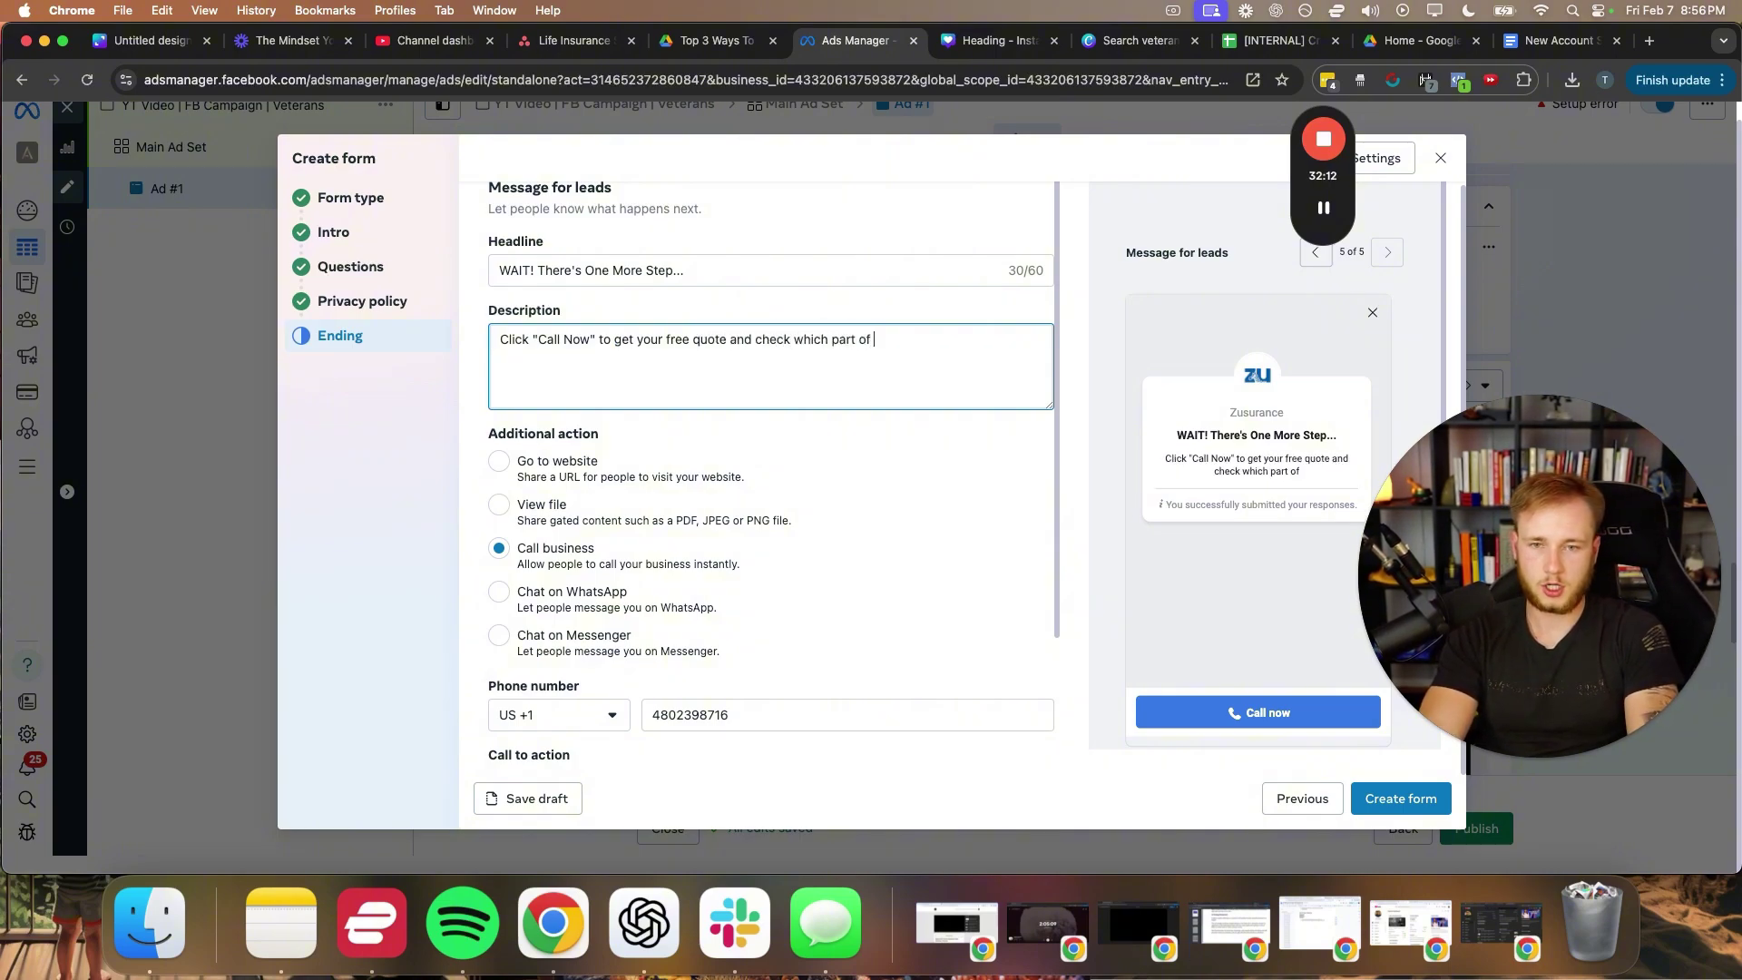
text( the program you quALif)
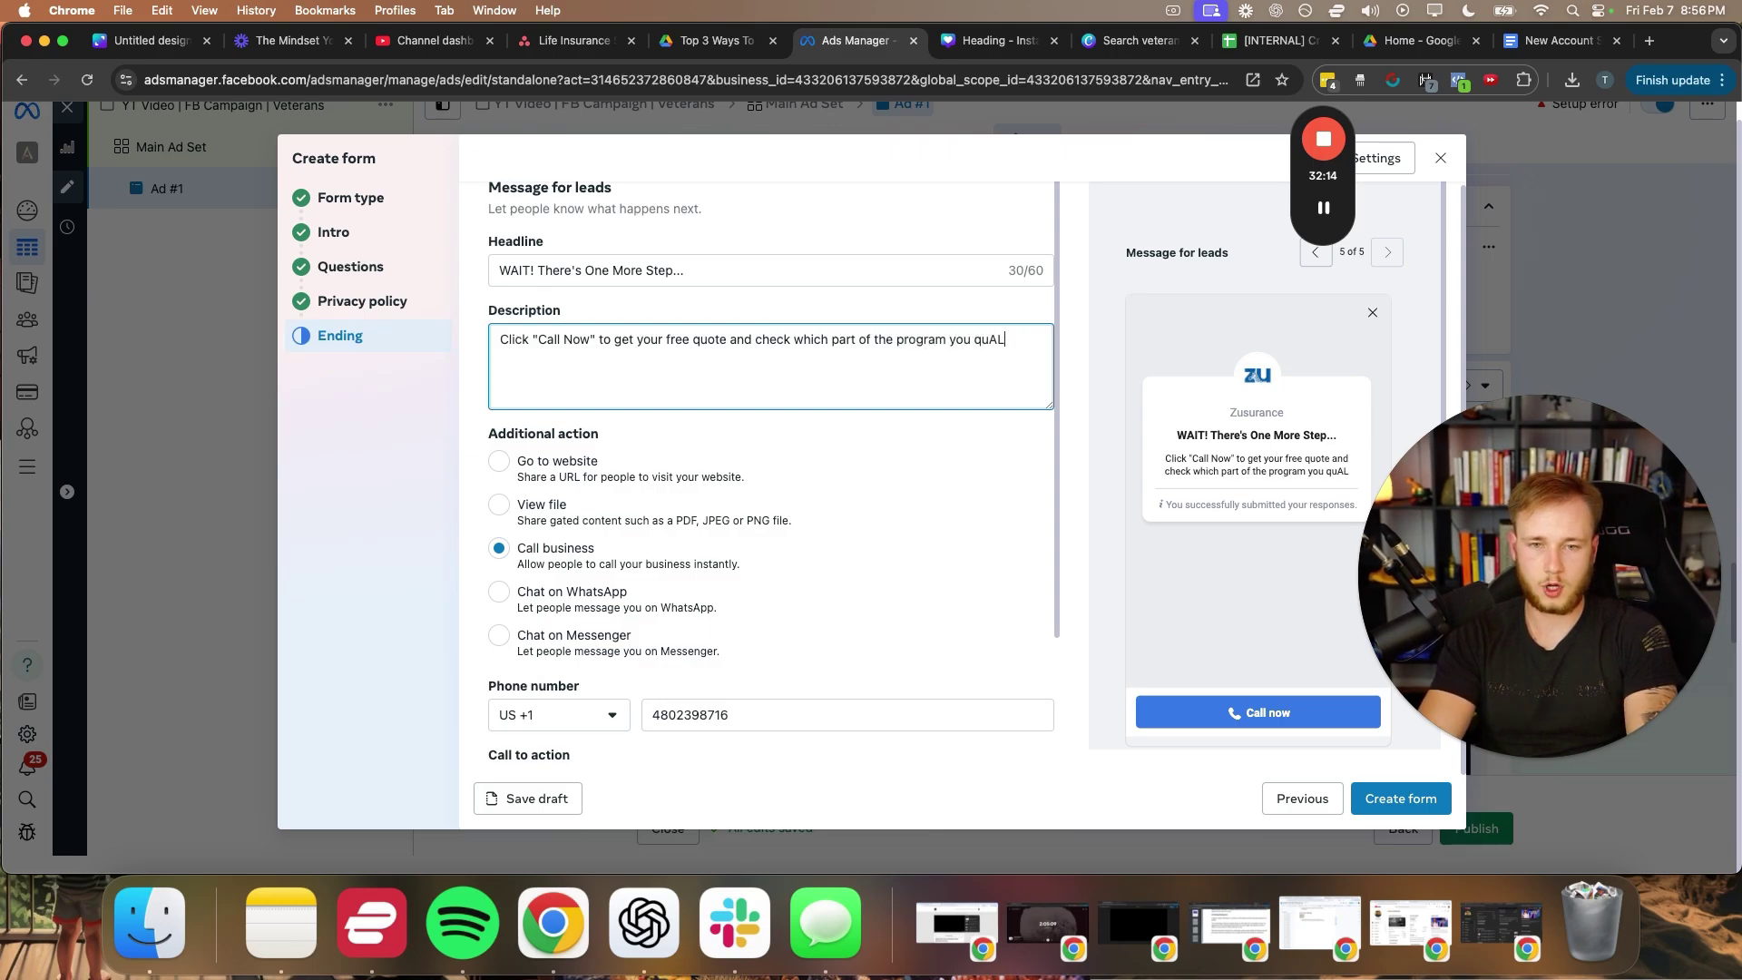
key(BackSpace)
key(BackSpace)
key(BackSpace)
key(BackSpace)
text(alif)
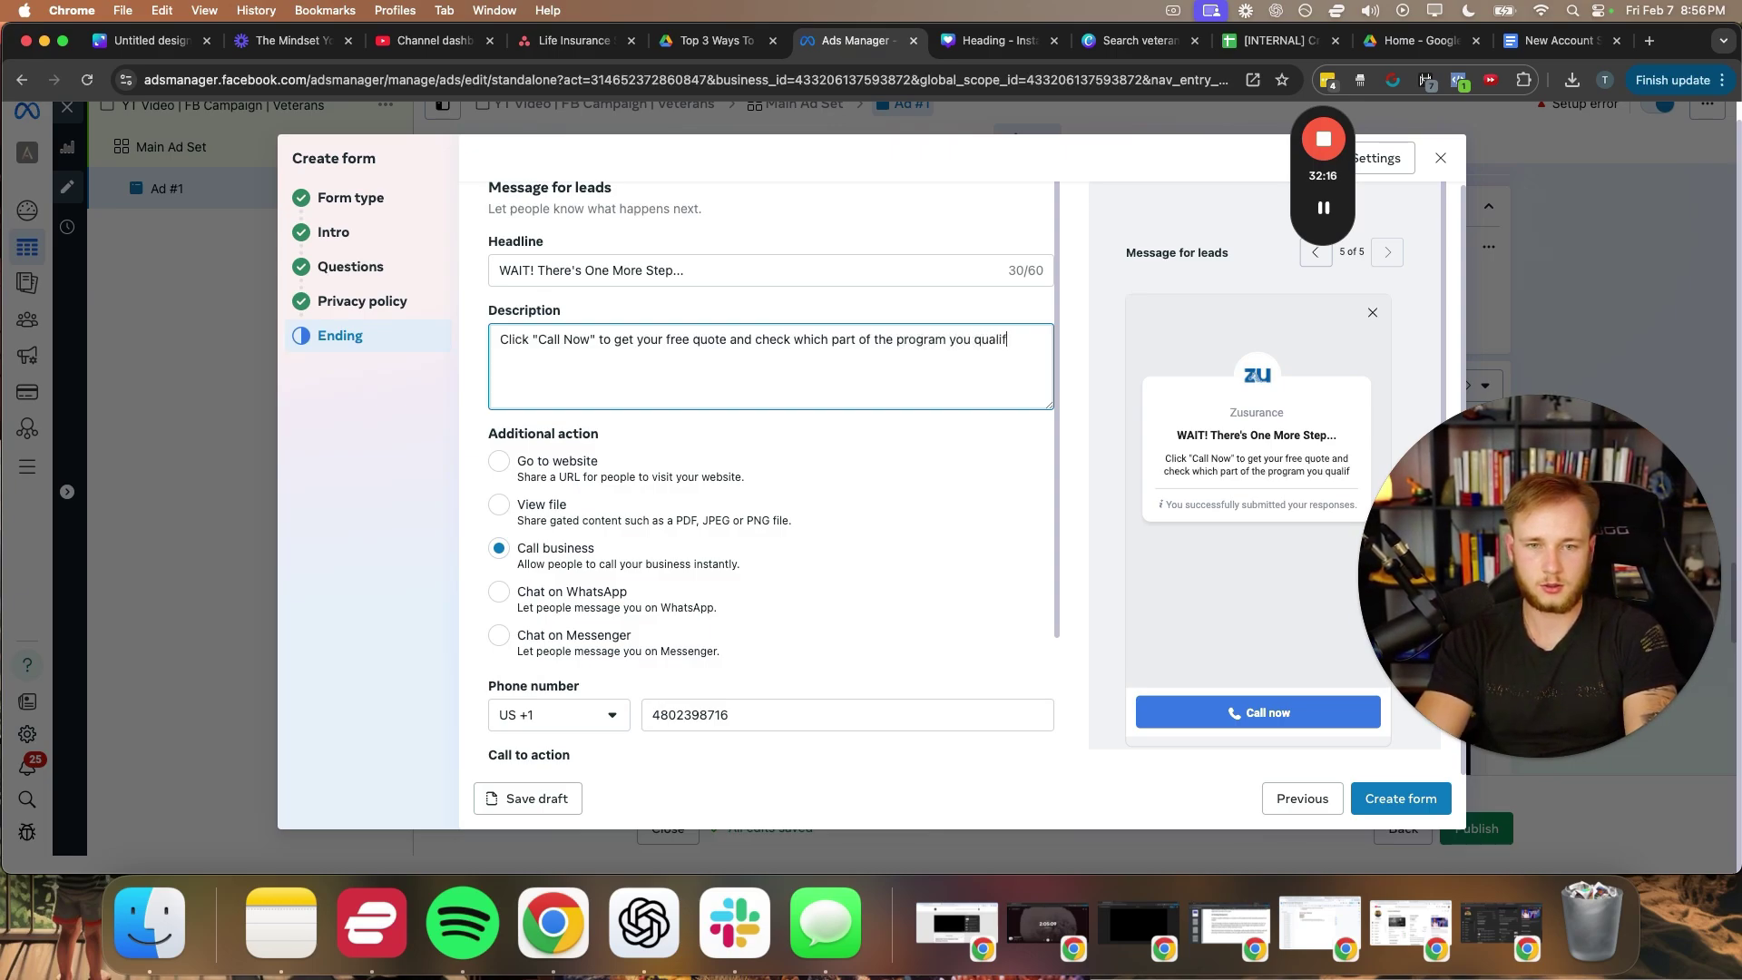
text(y for)
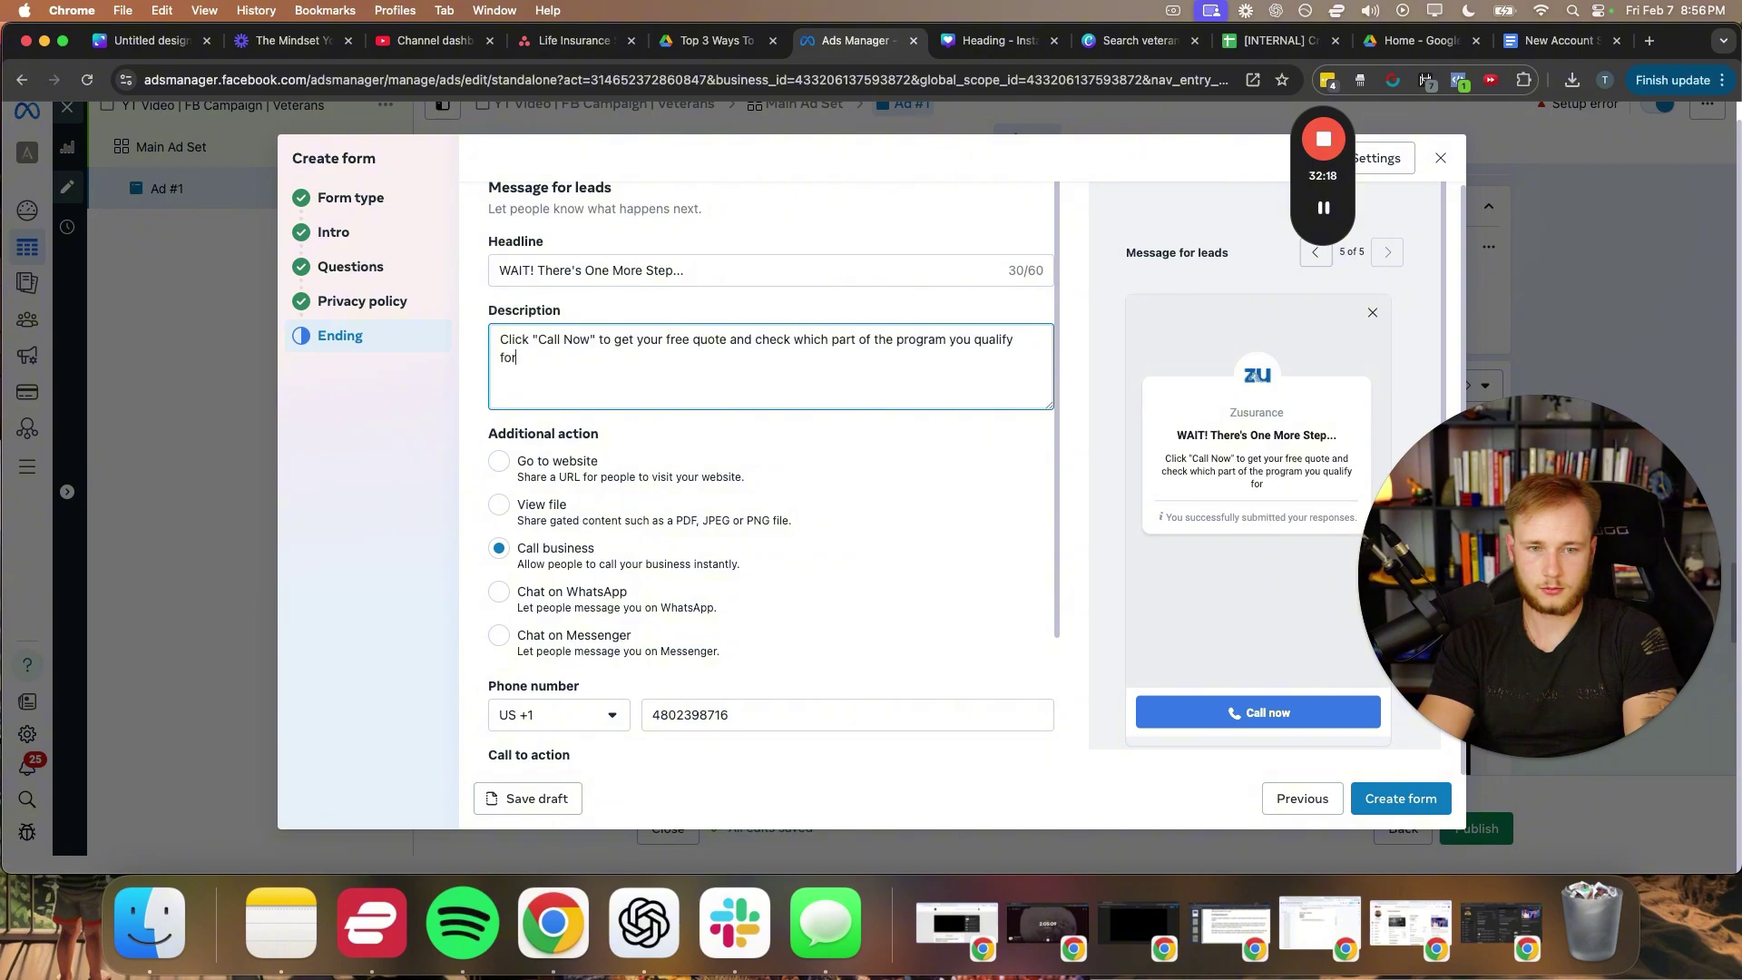
text(!)
click(1112, 480)
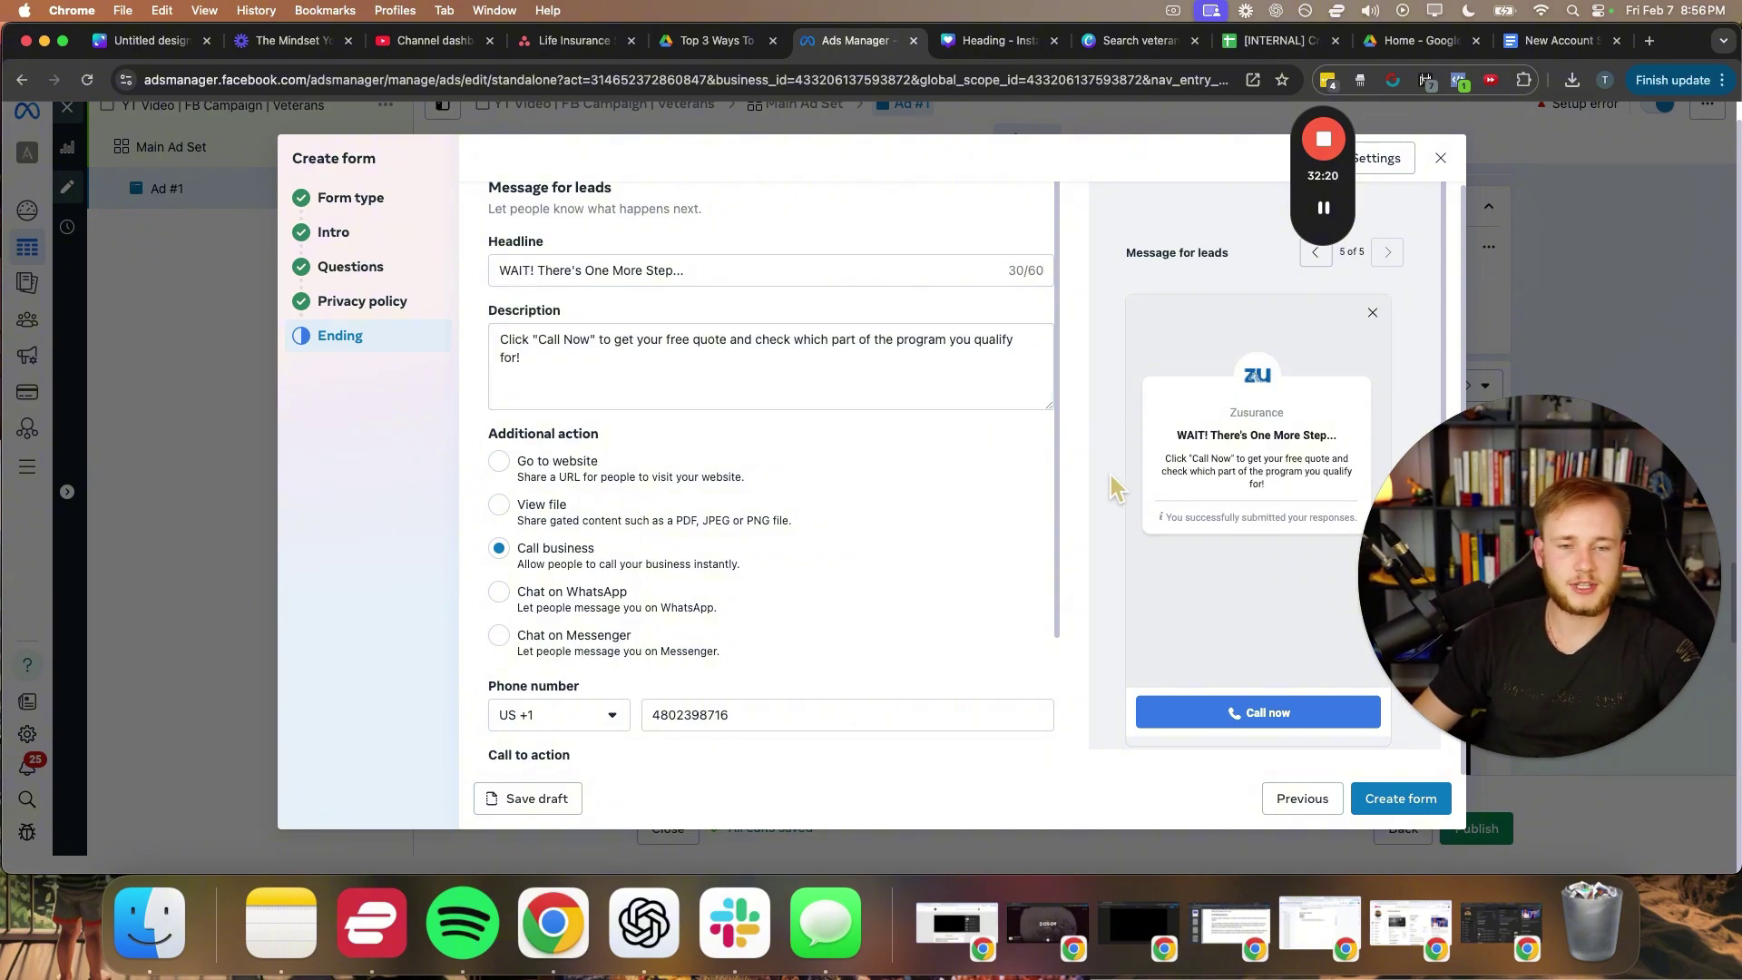
triple_click(574, 359)
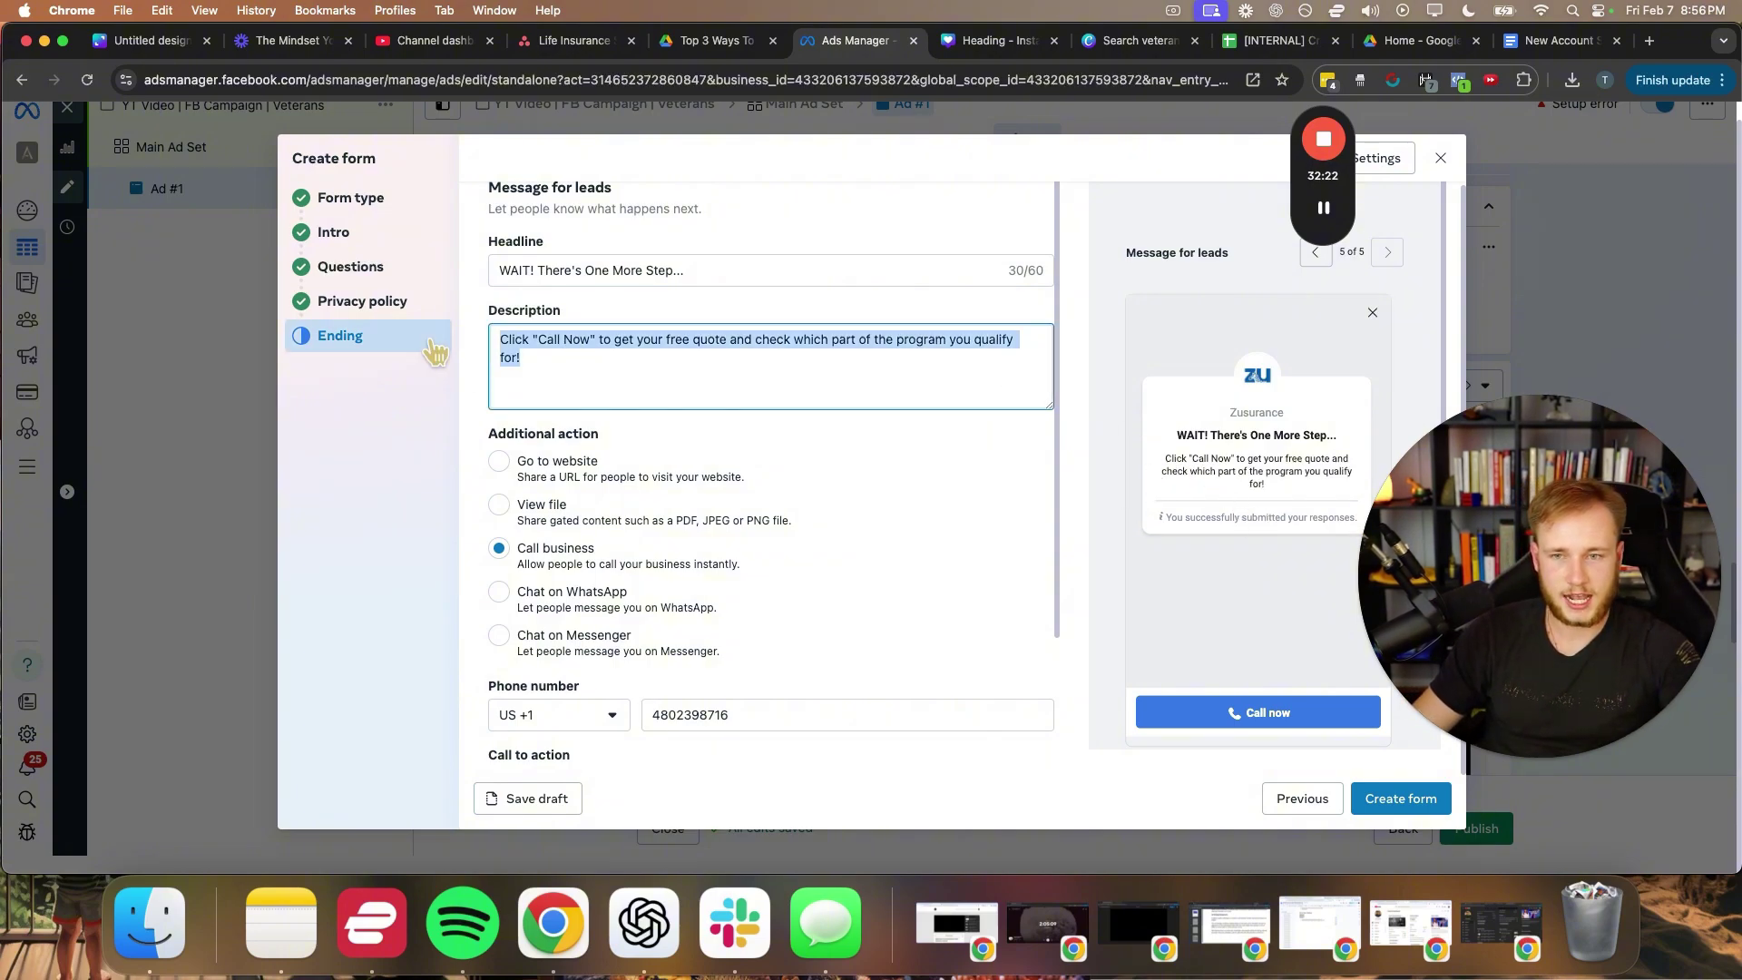
click(576, 361)
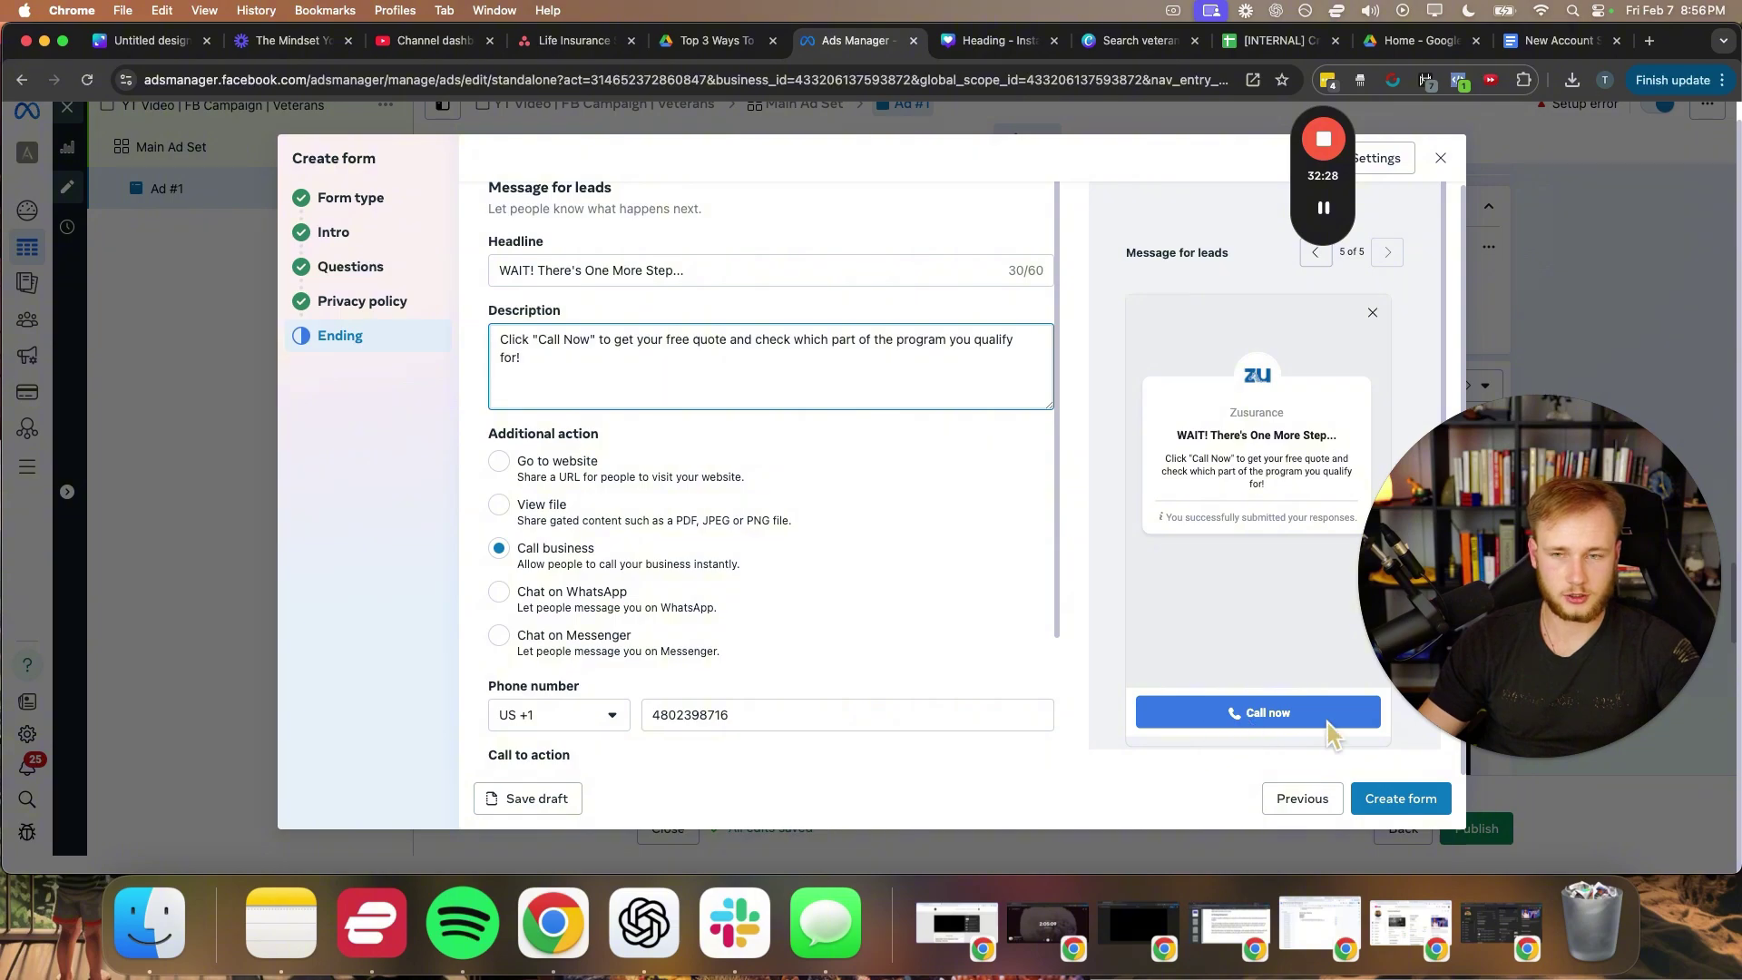
- Turn on starting conversations on Messenger and create the lead form
scroll(635, 480, down, 4)
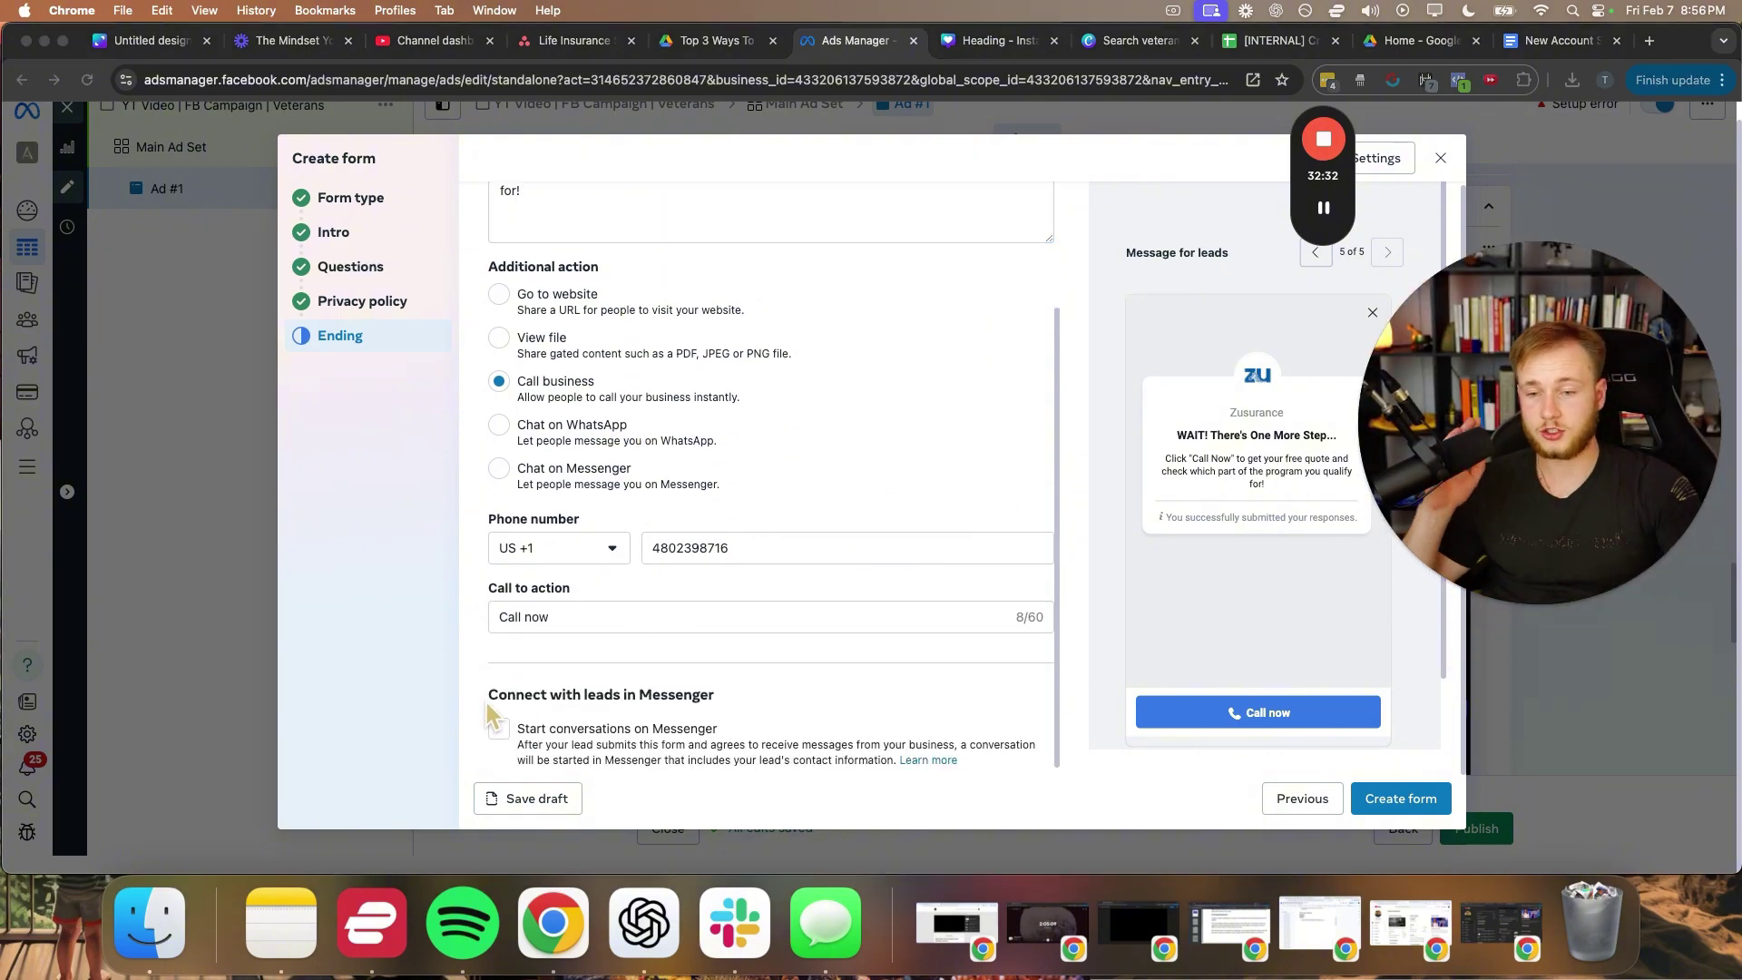
click(498, 728)
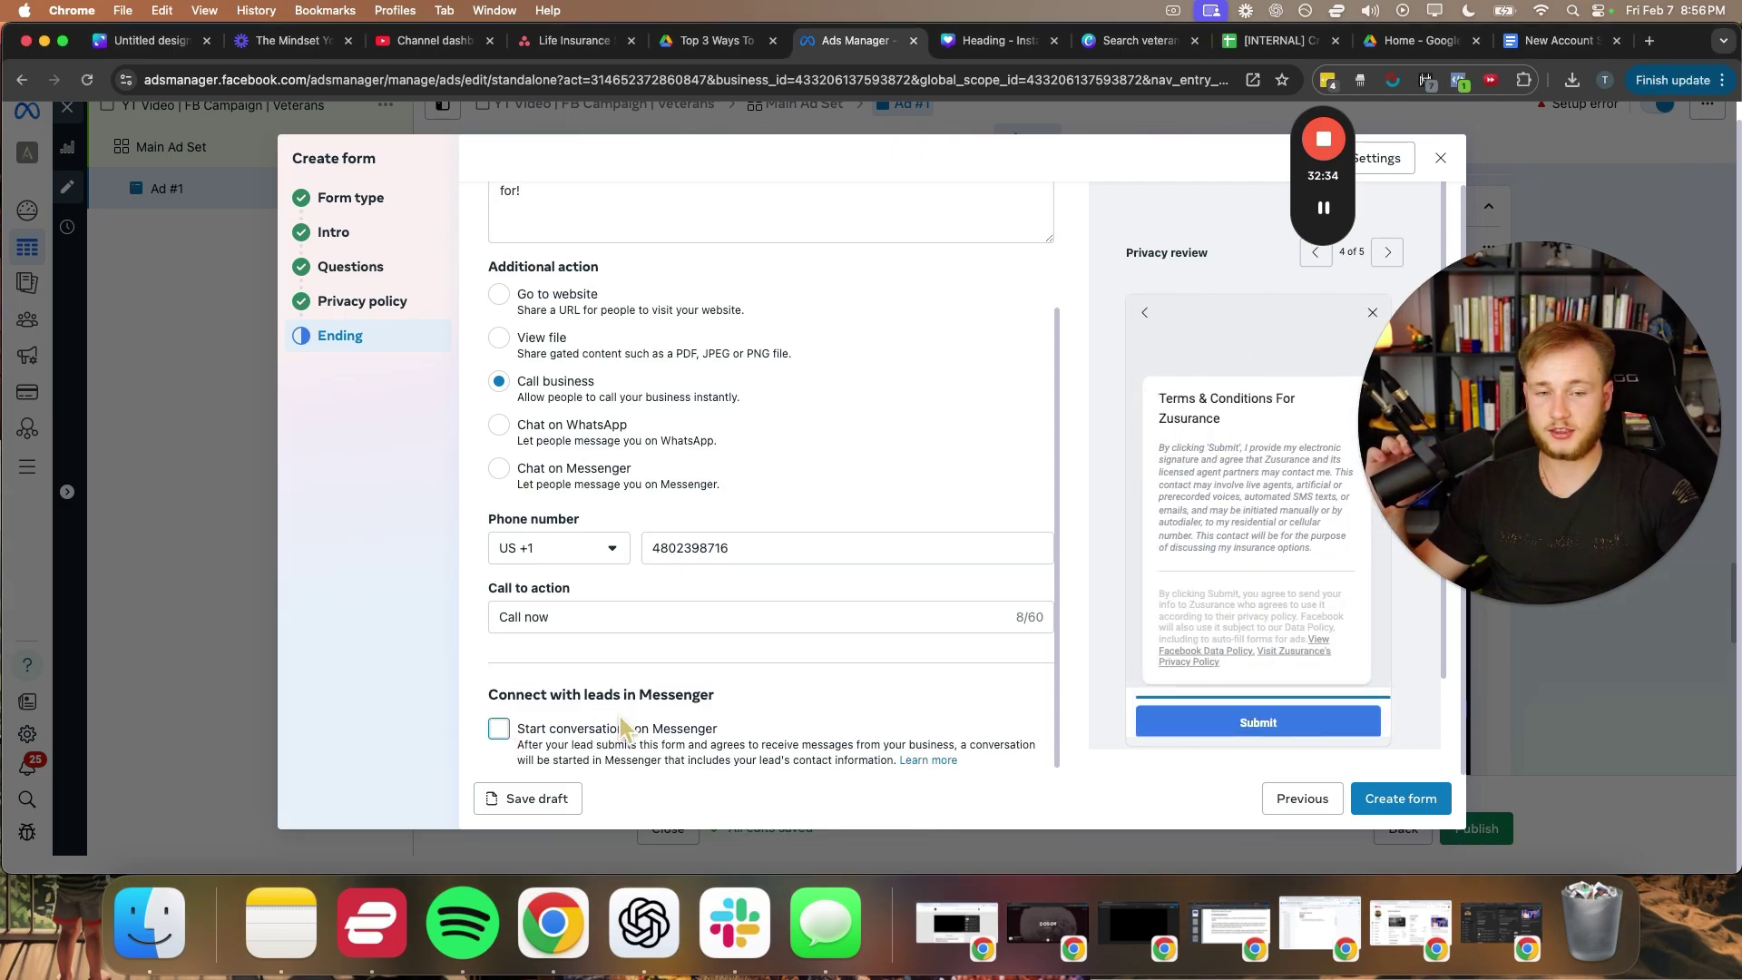
click(499, 729)
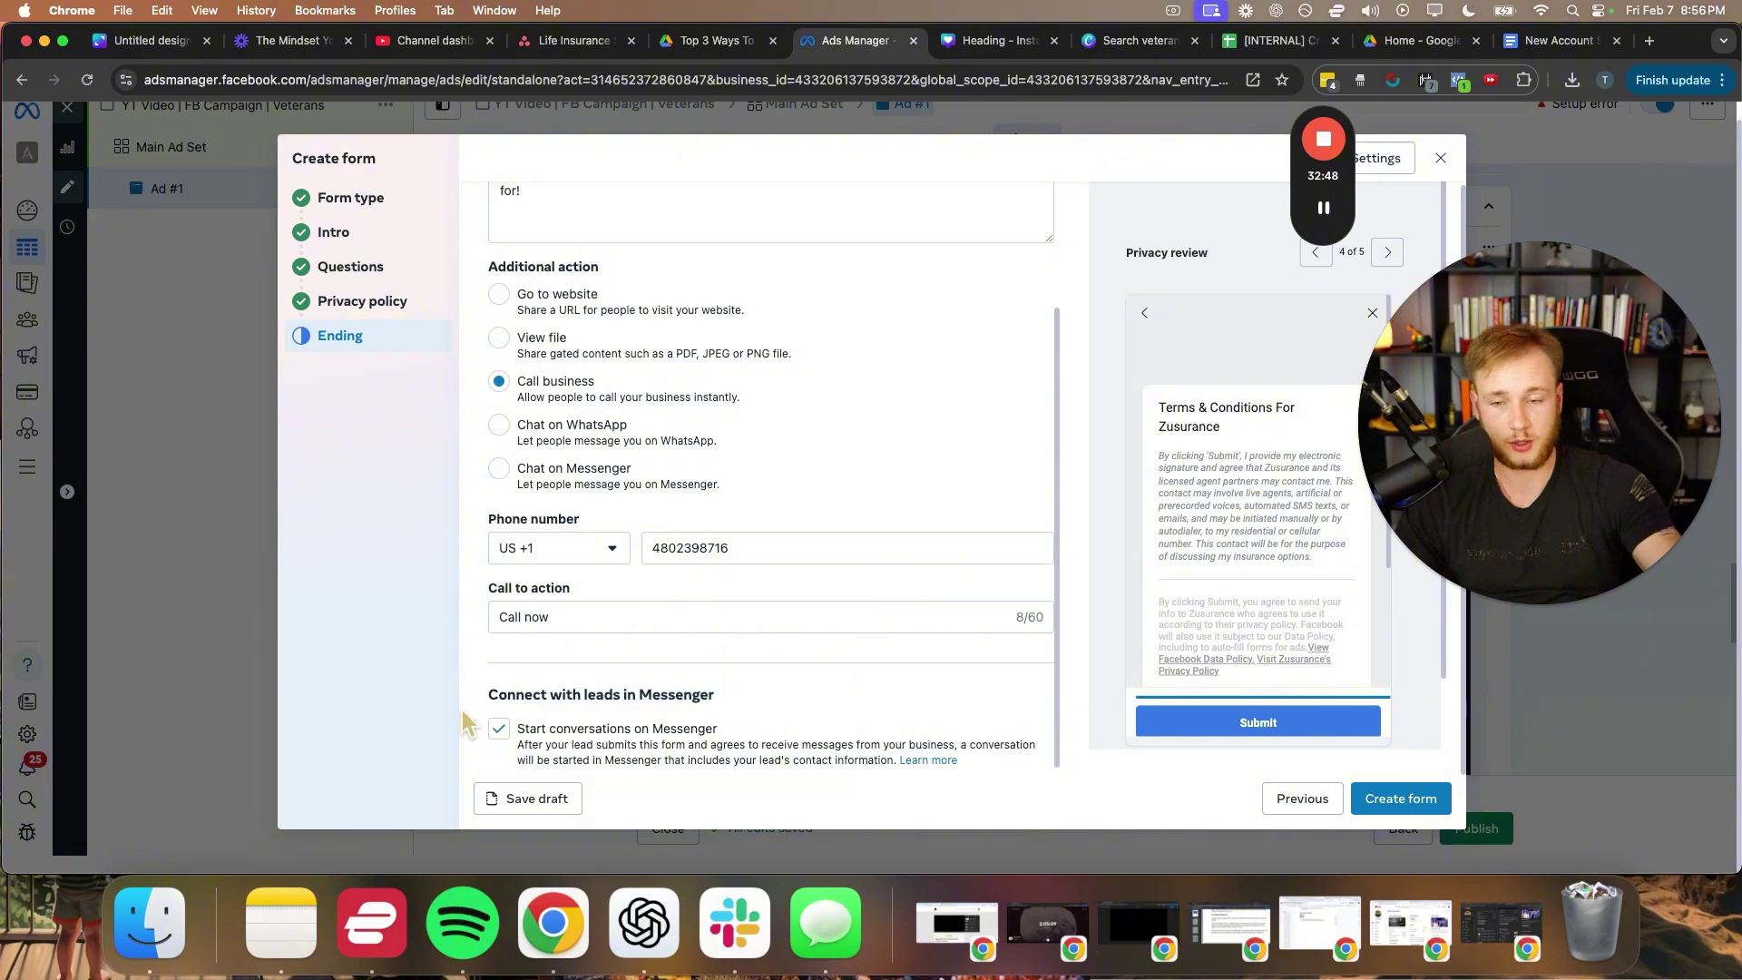
drag(463, 723, 472, 704)
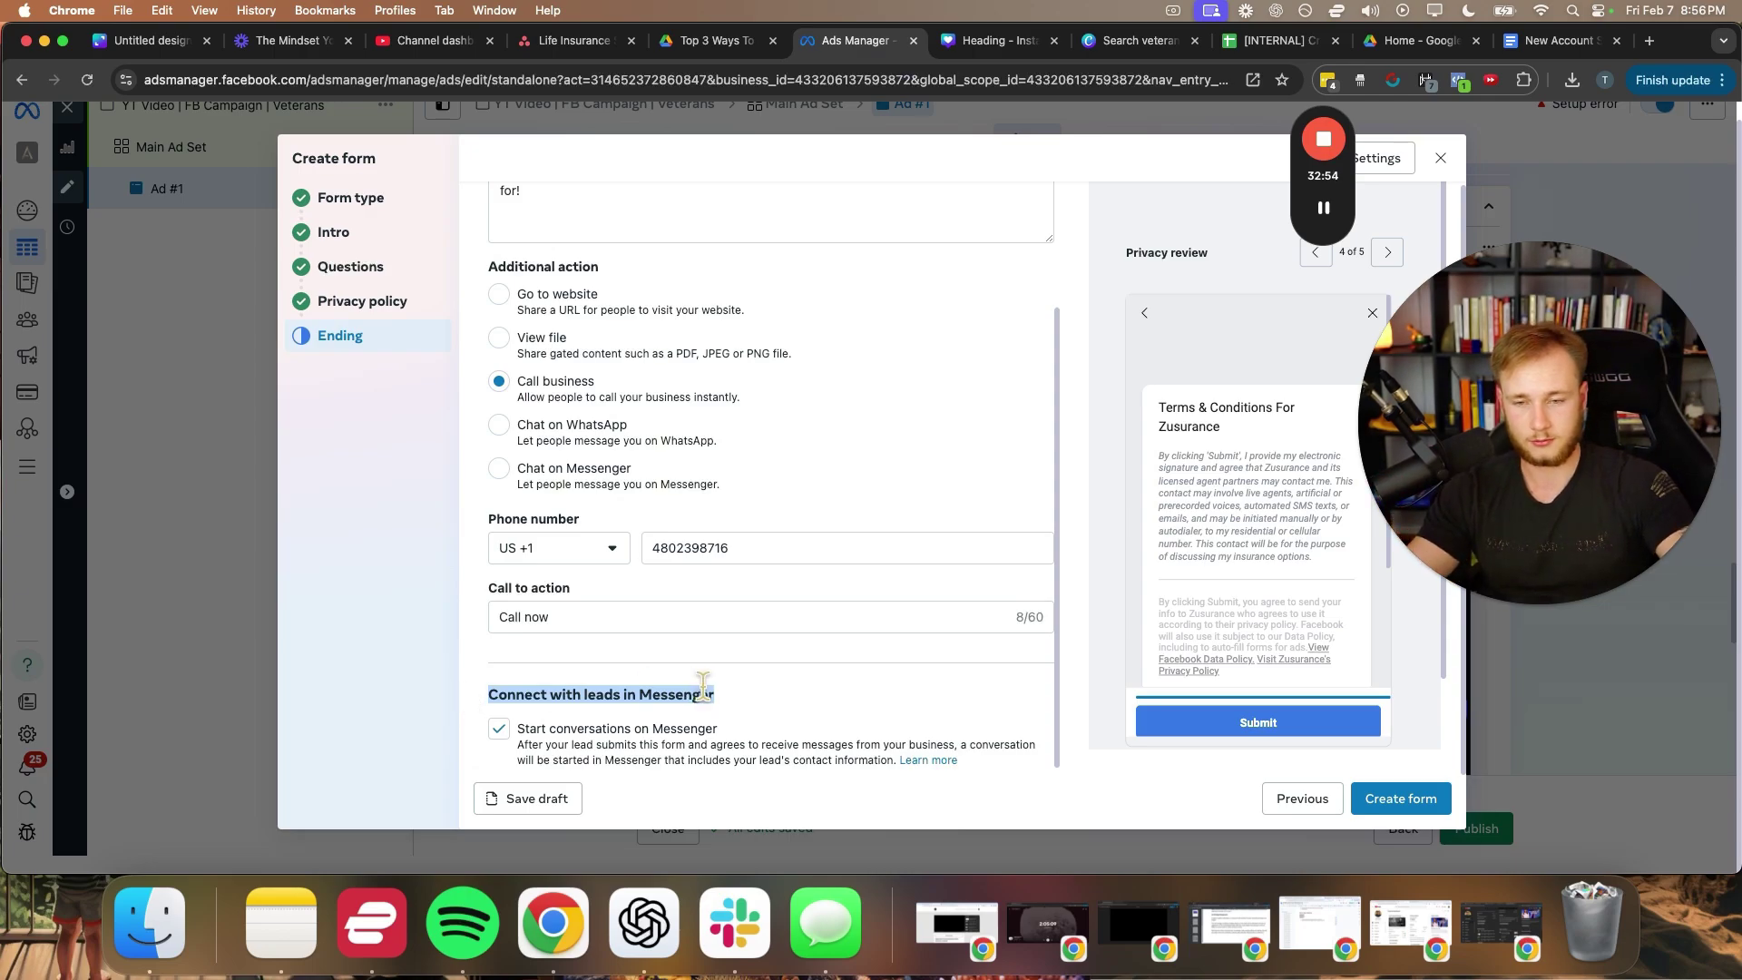
click(729, 697)
drag(482, 699, 752, 704)
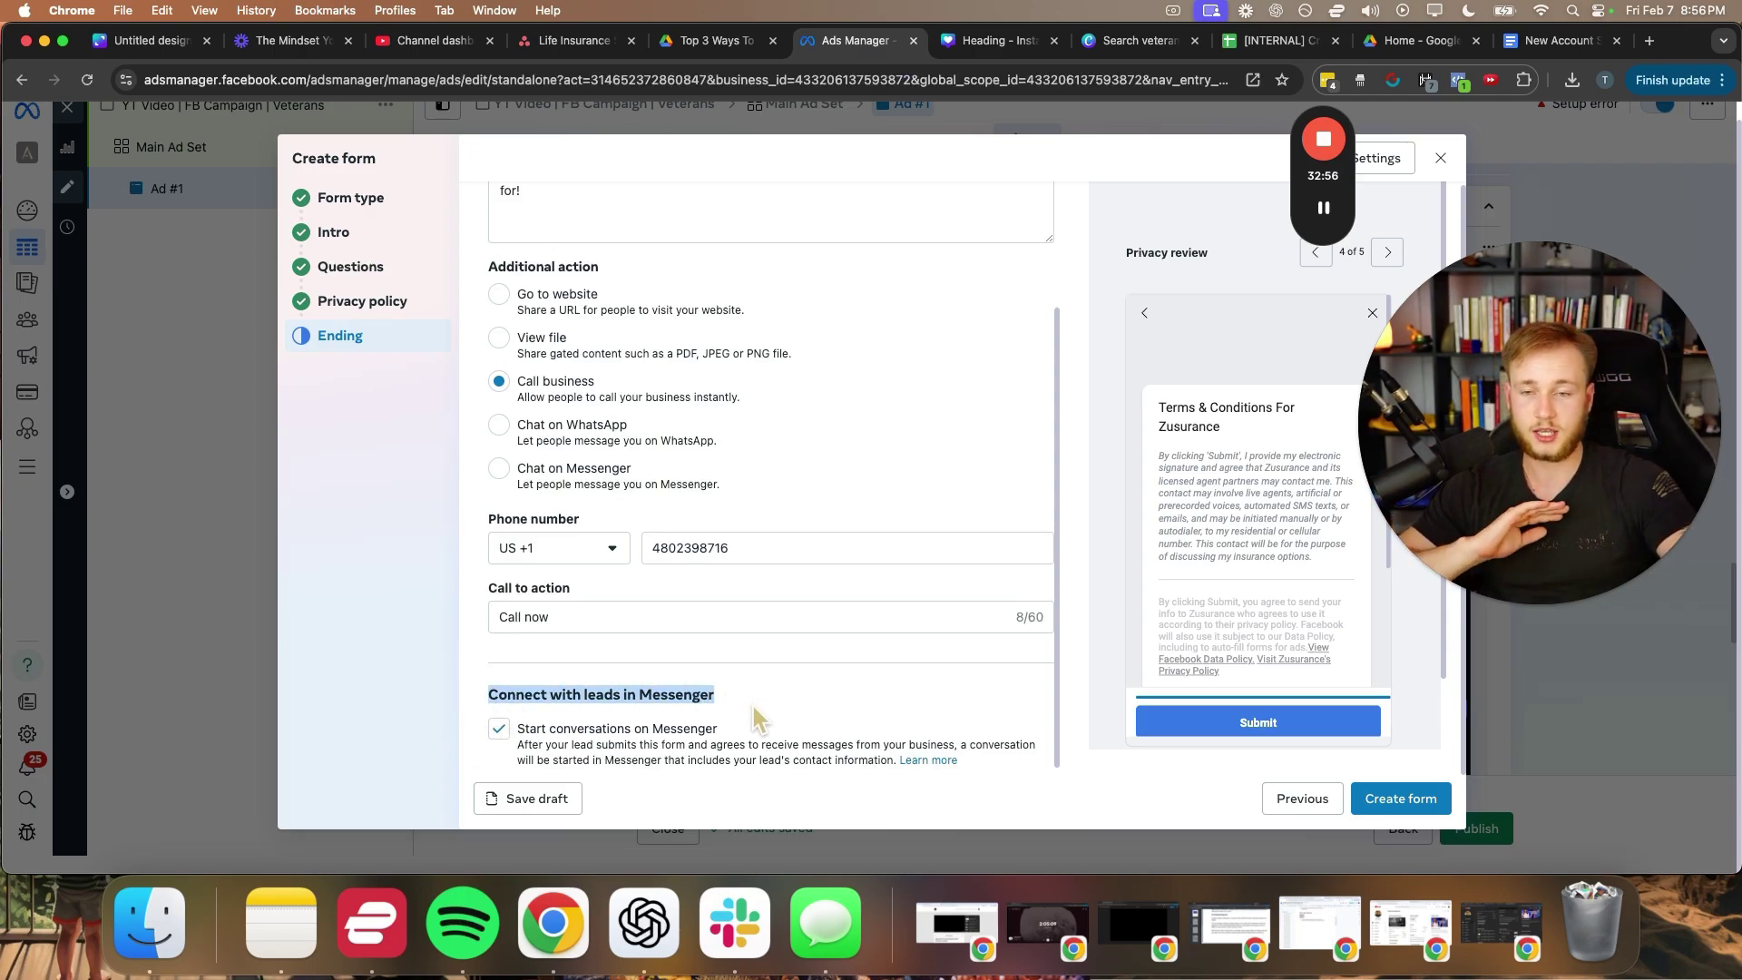
click(753, 703)
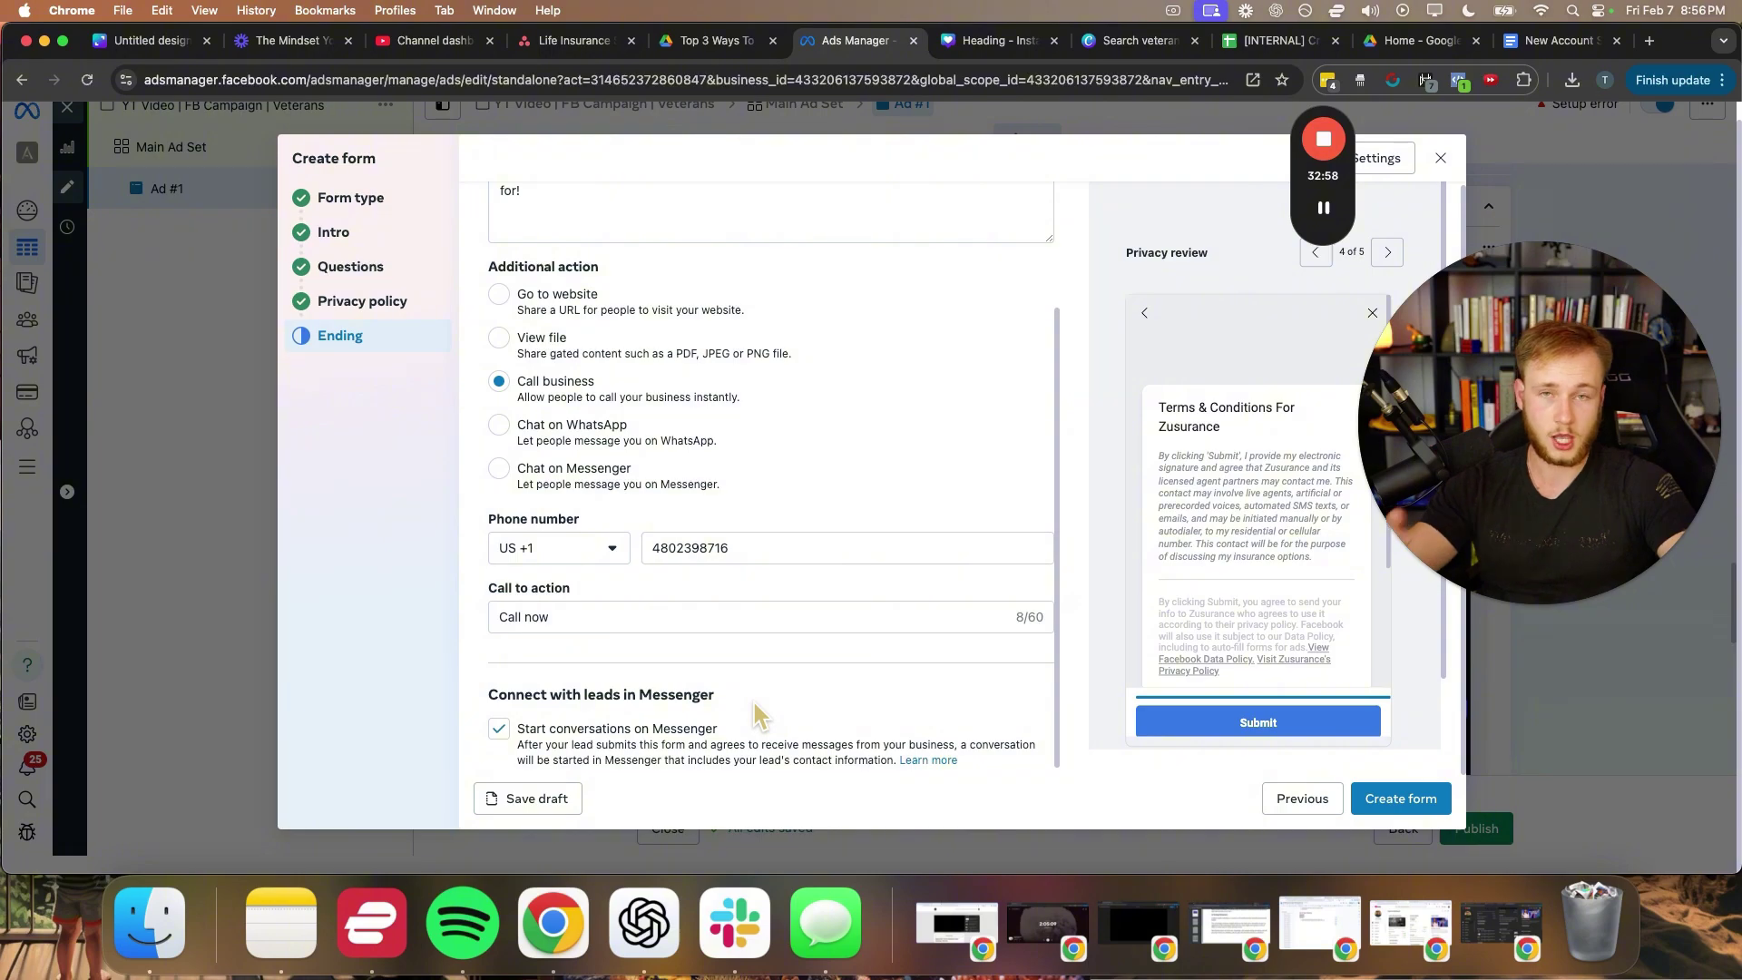
scroll(764, 679, up, 3)
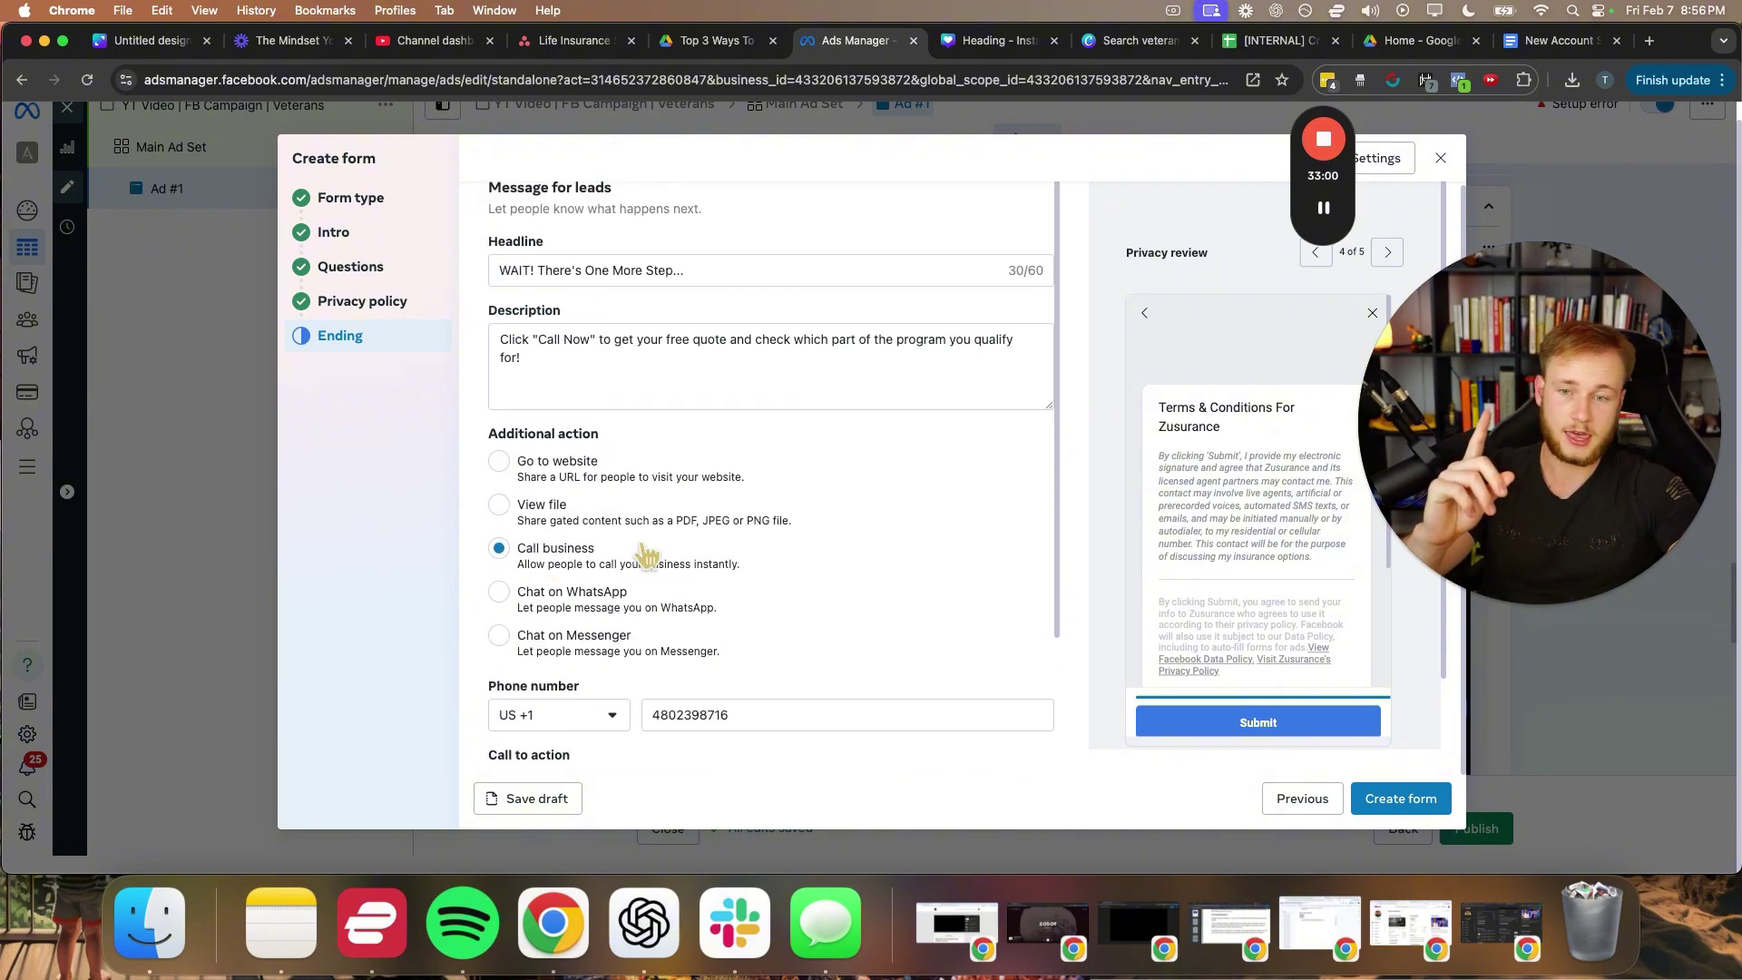
scroll(830, 573, down, 3)
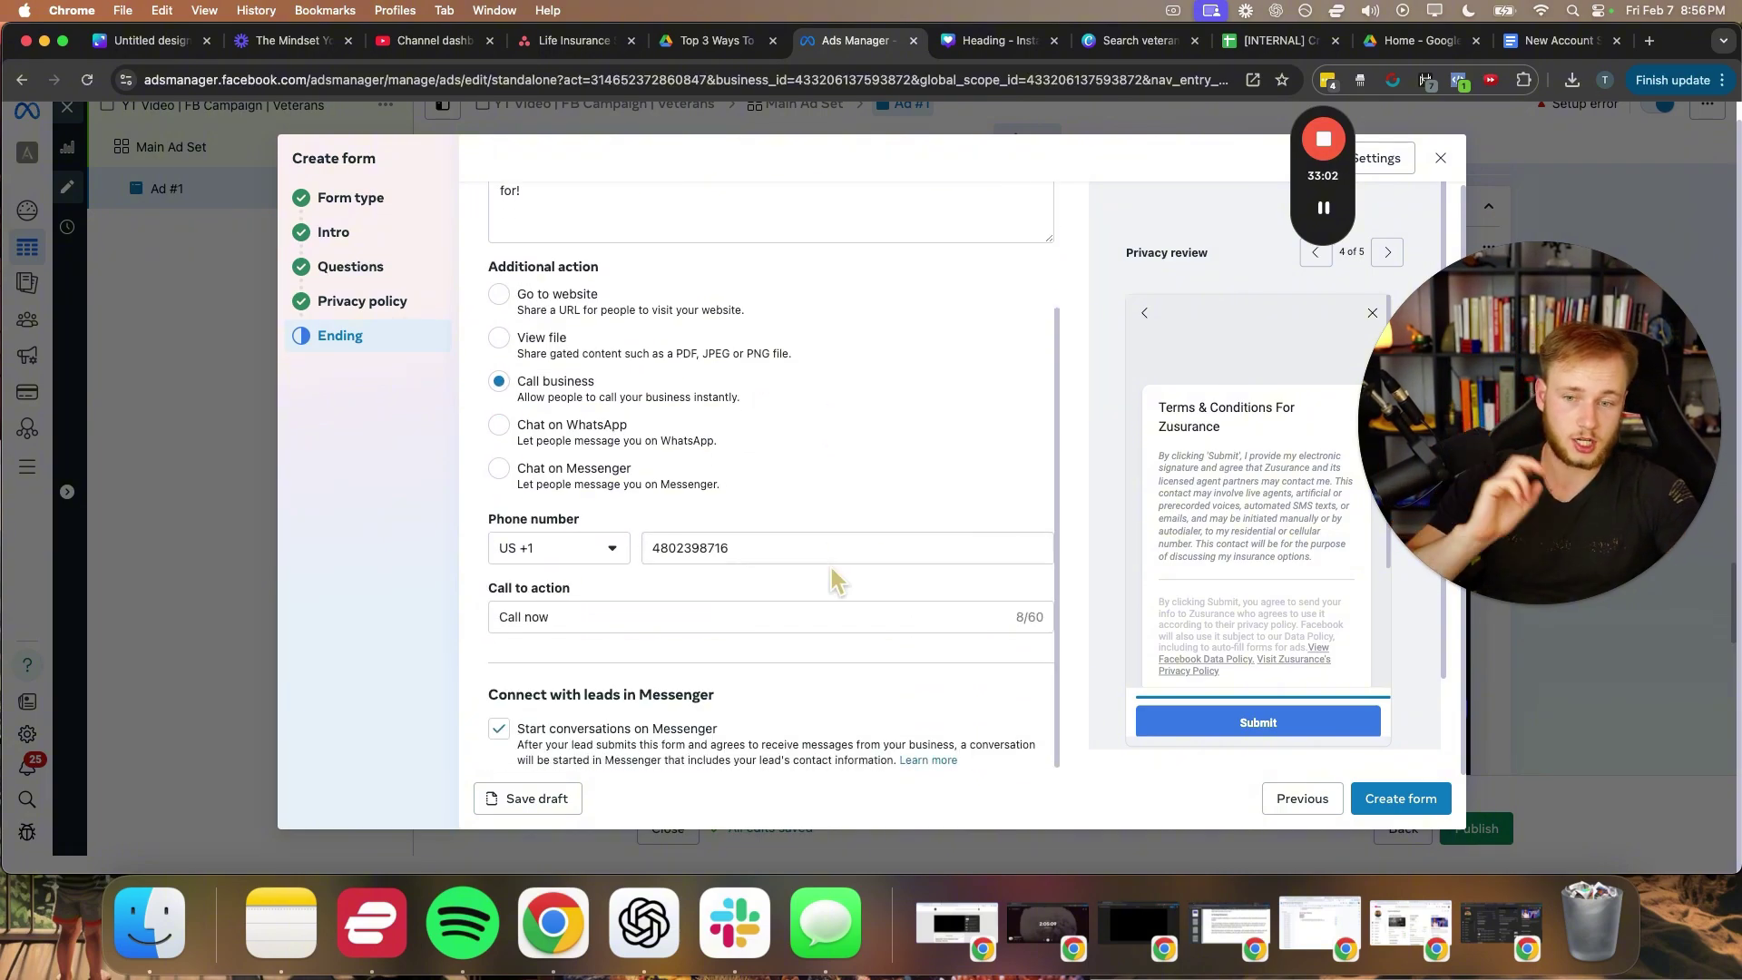
click(1381, 804)
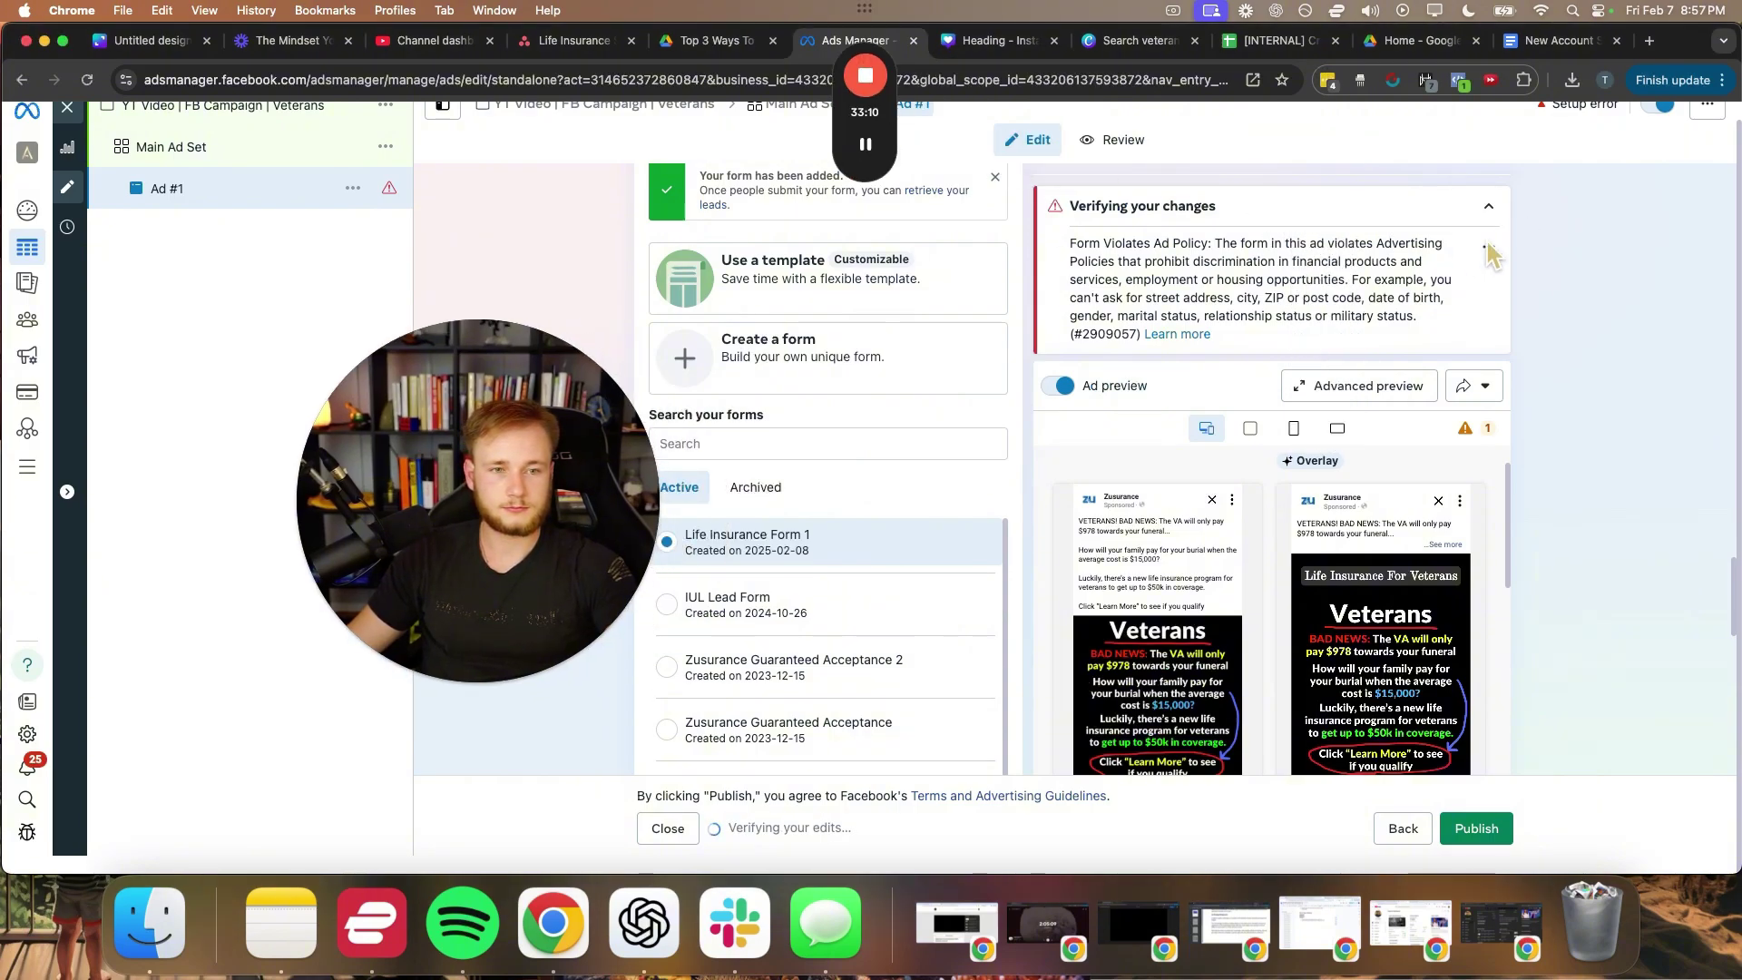
- Require SMS verification before the lead form can be submitted
click(1487, 206)
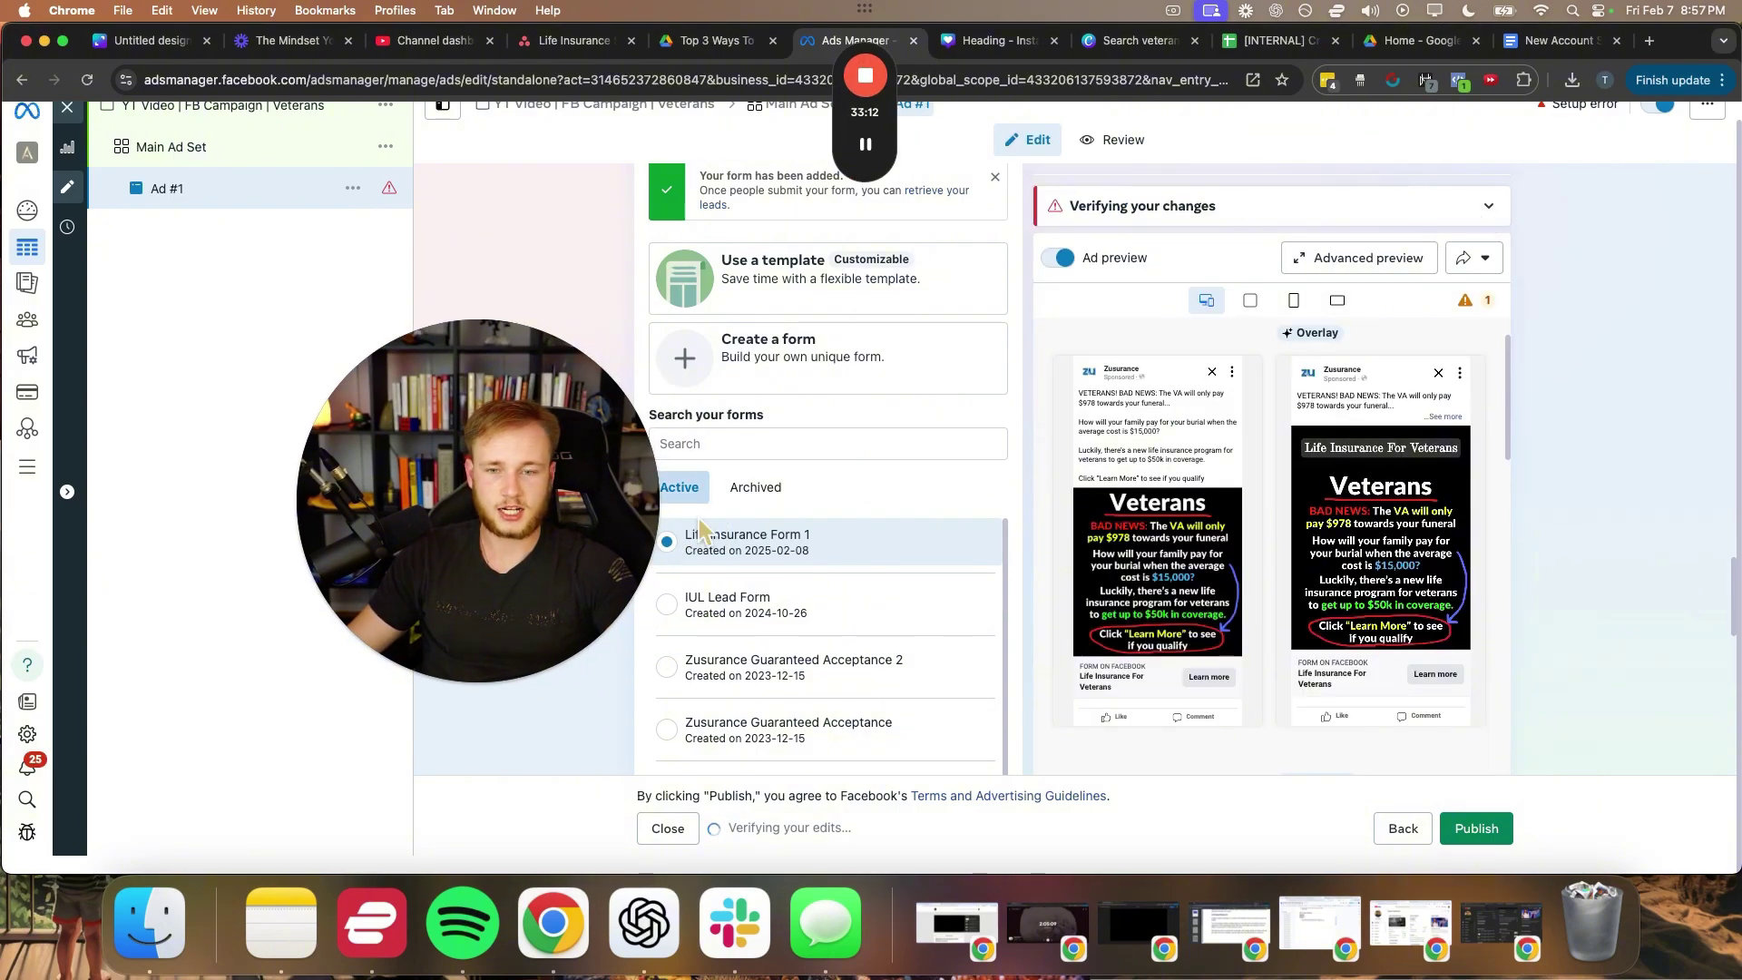
scroll(811, 514, down, 2)
scroll(811, 514, down, 3)
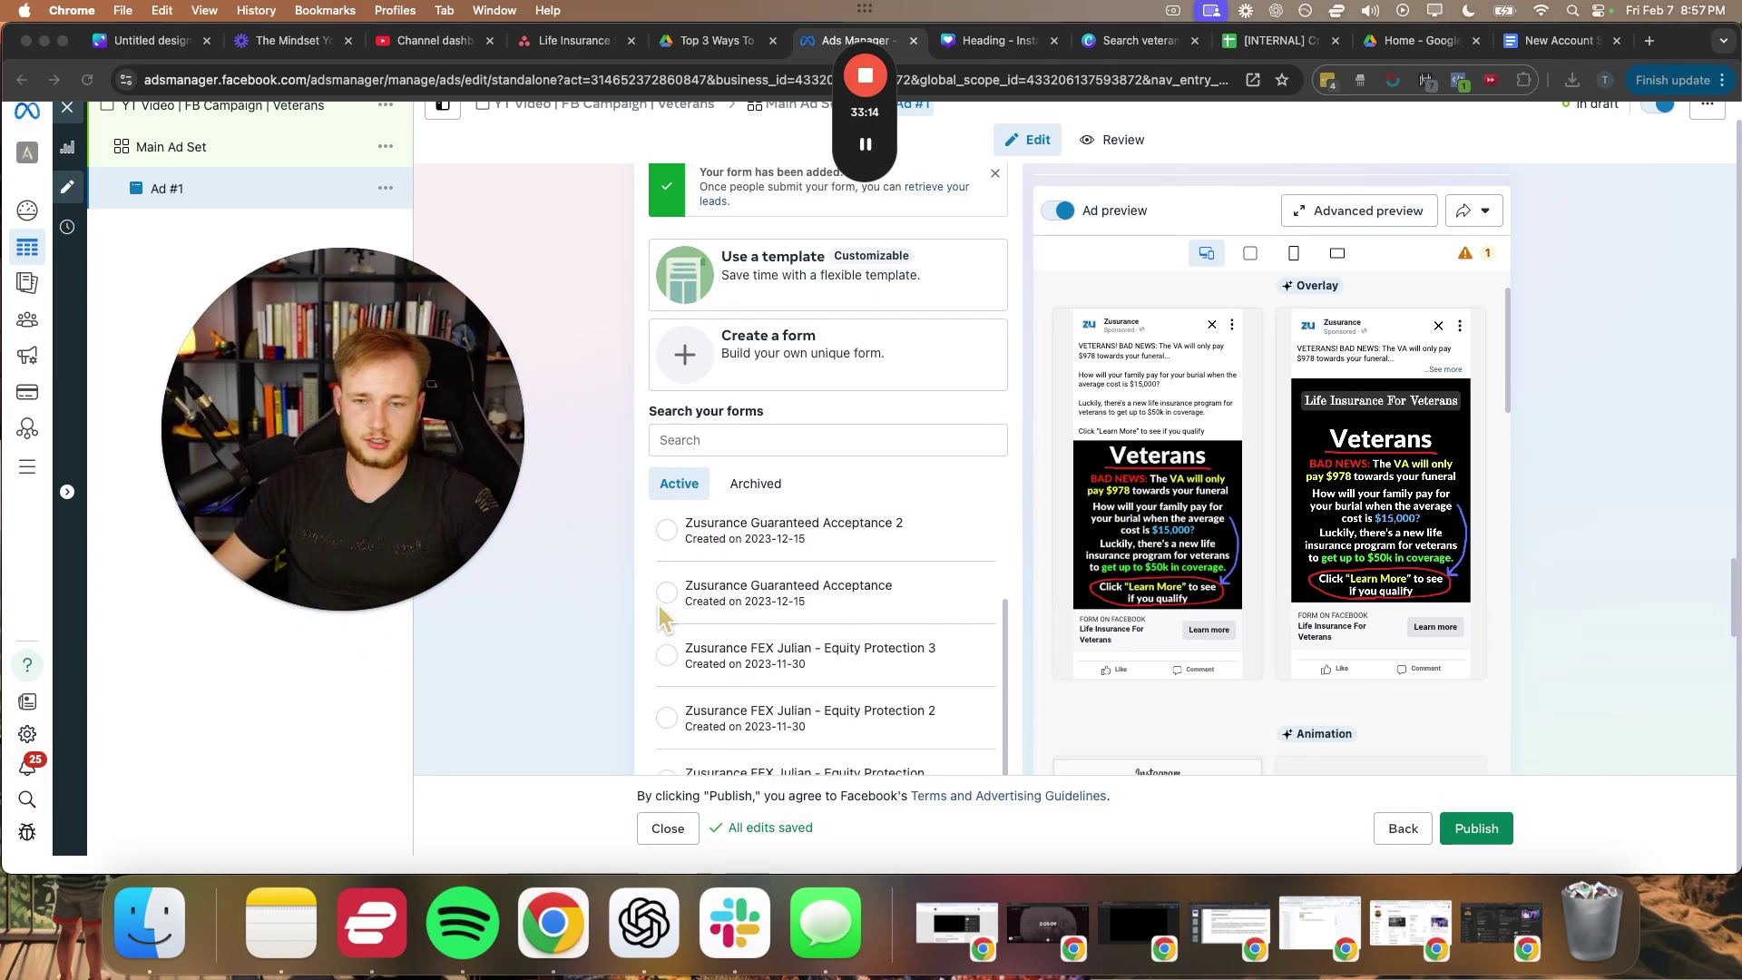
scroll(615, 621, down, 5)
scroll(612, 606, up, 4)
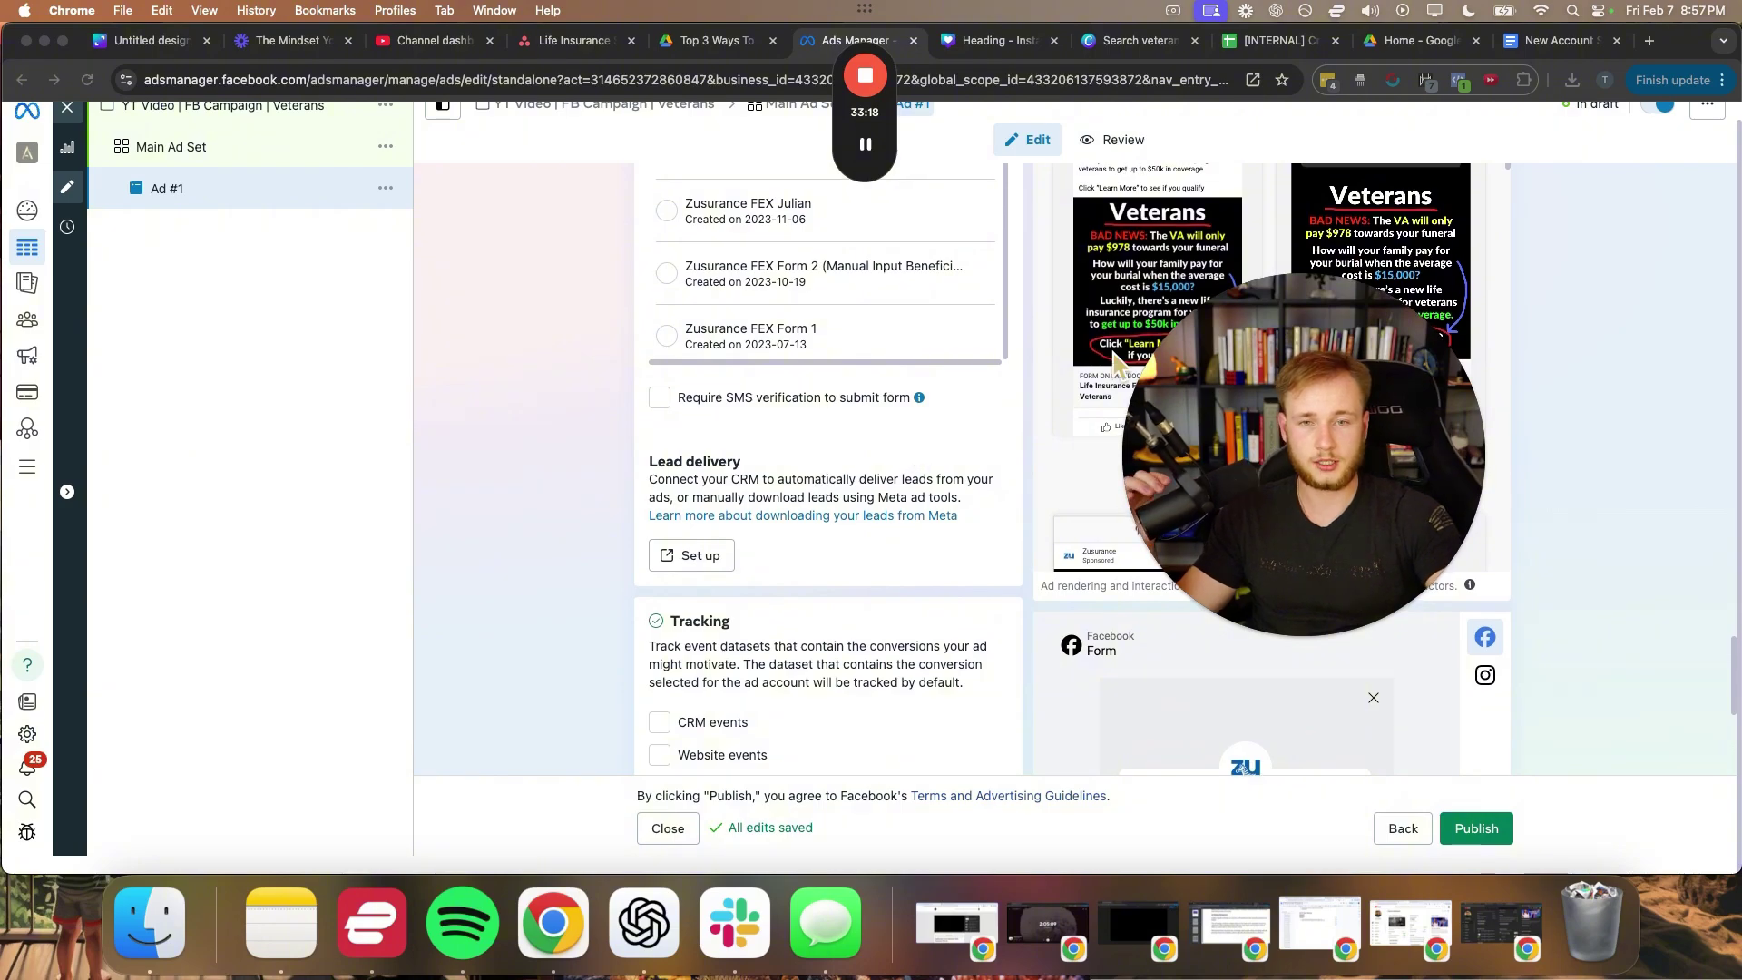
click(869, 295)
mouse_move(685, 458)
mouse_down()
mouse_move(634, 459)
mouse_move(739, 400)
mouse_move(672, 451)
mouse_up()
drag(277, 606, 615, 419)
drag(615, 419, 582, 484)
click(871, 218)
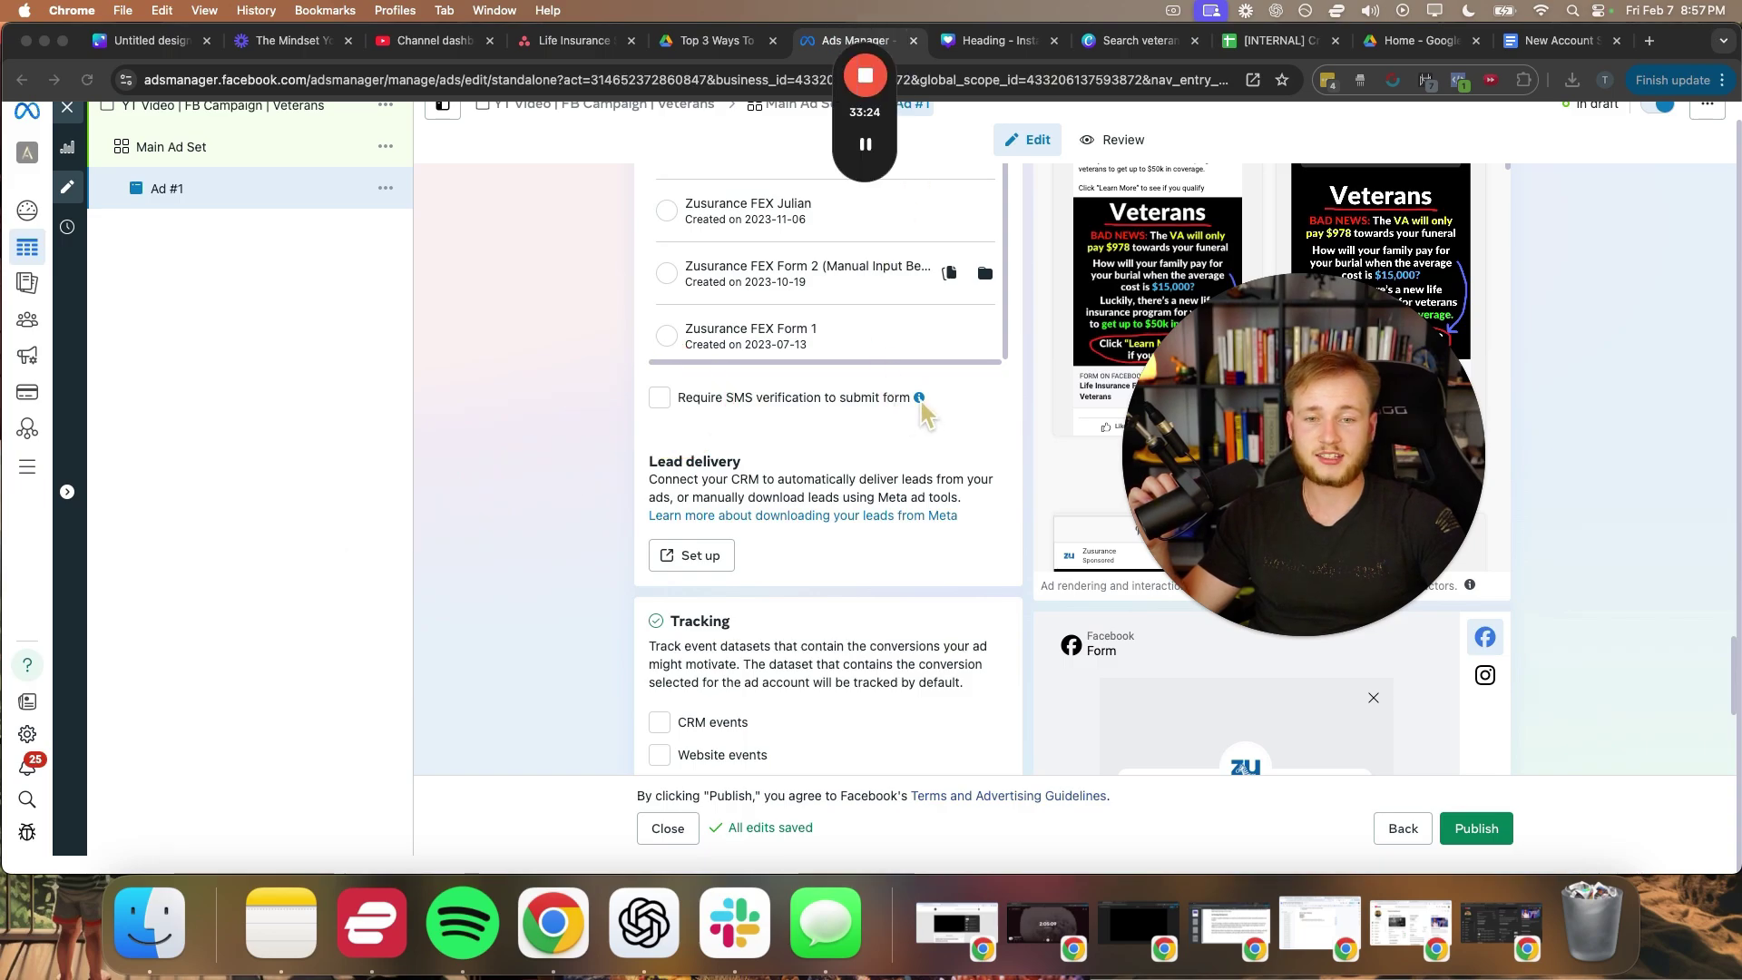
mouse_move(918, 400)
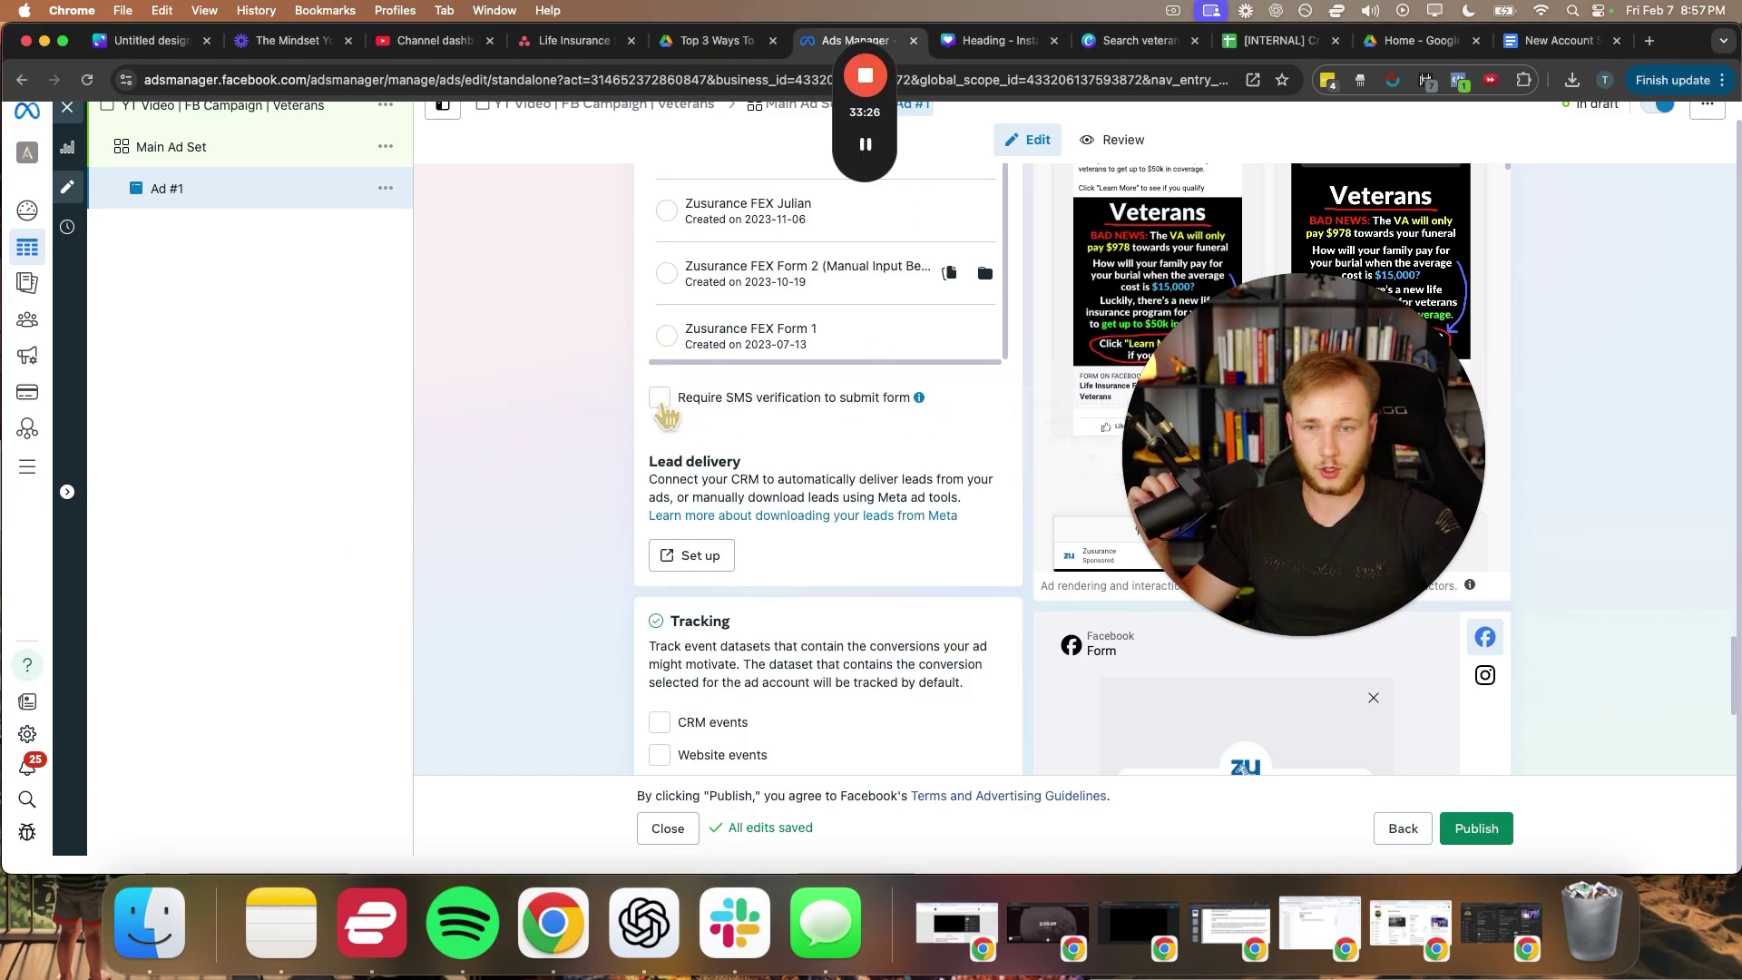
click(660, 397)
- Check the form preview screens and publish Ad #1
drag(1323, 427, 419, 360)
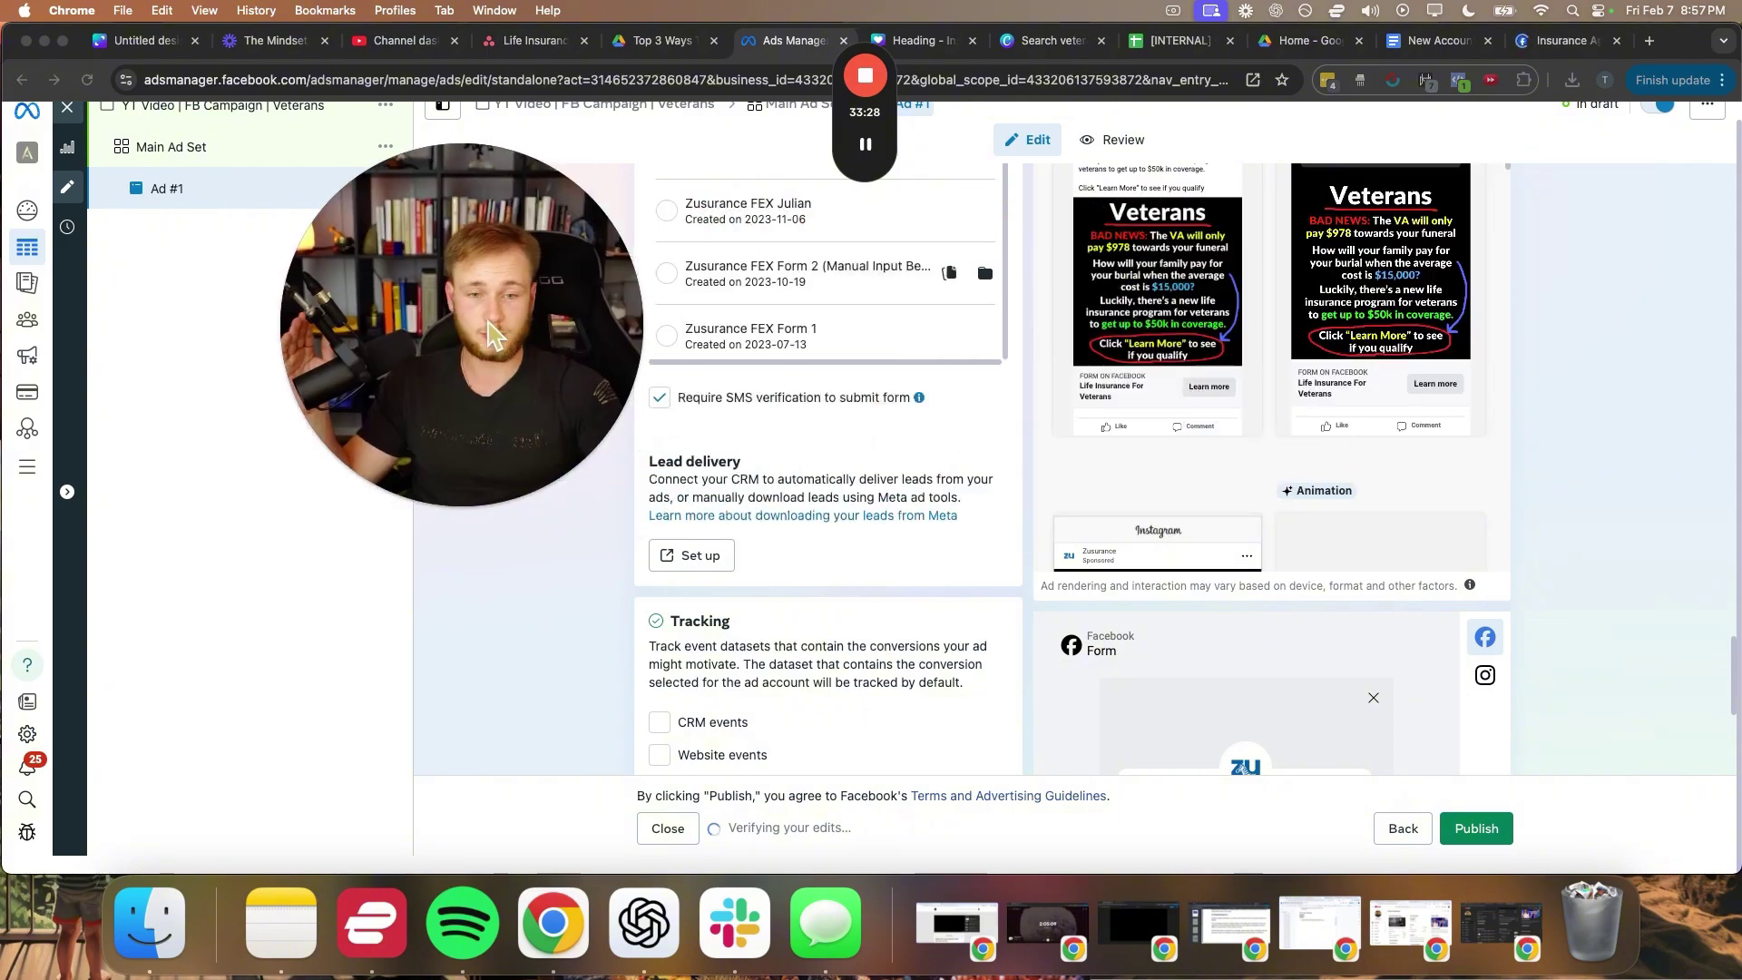
scroll(1250, 610, down, 5)
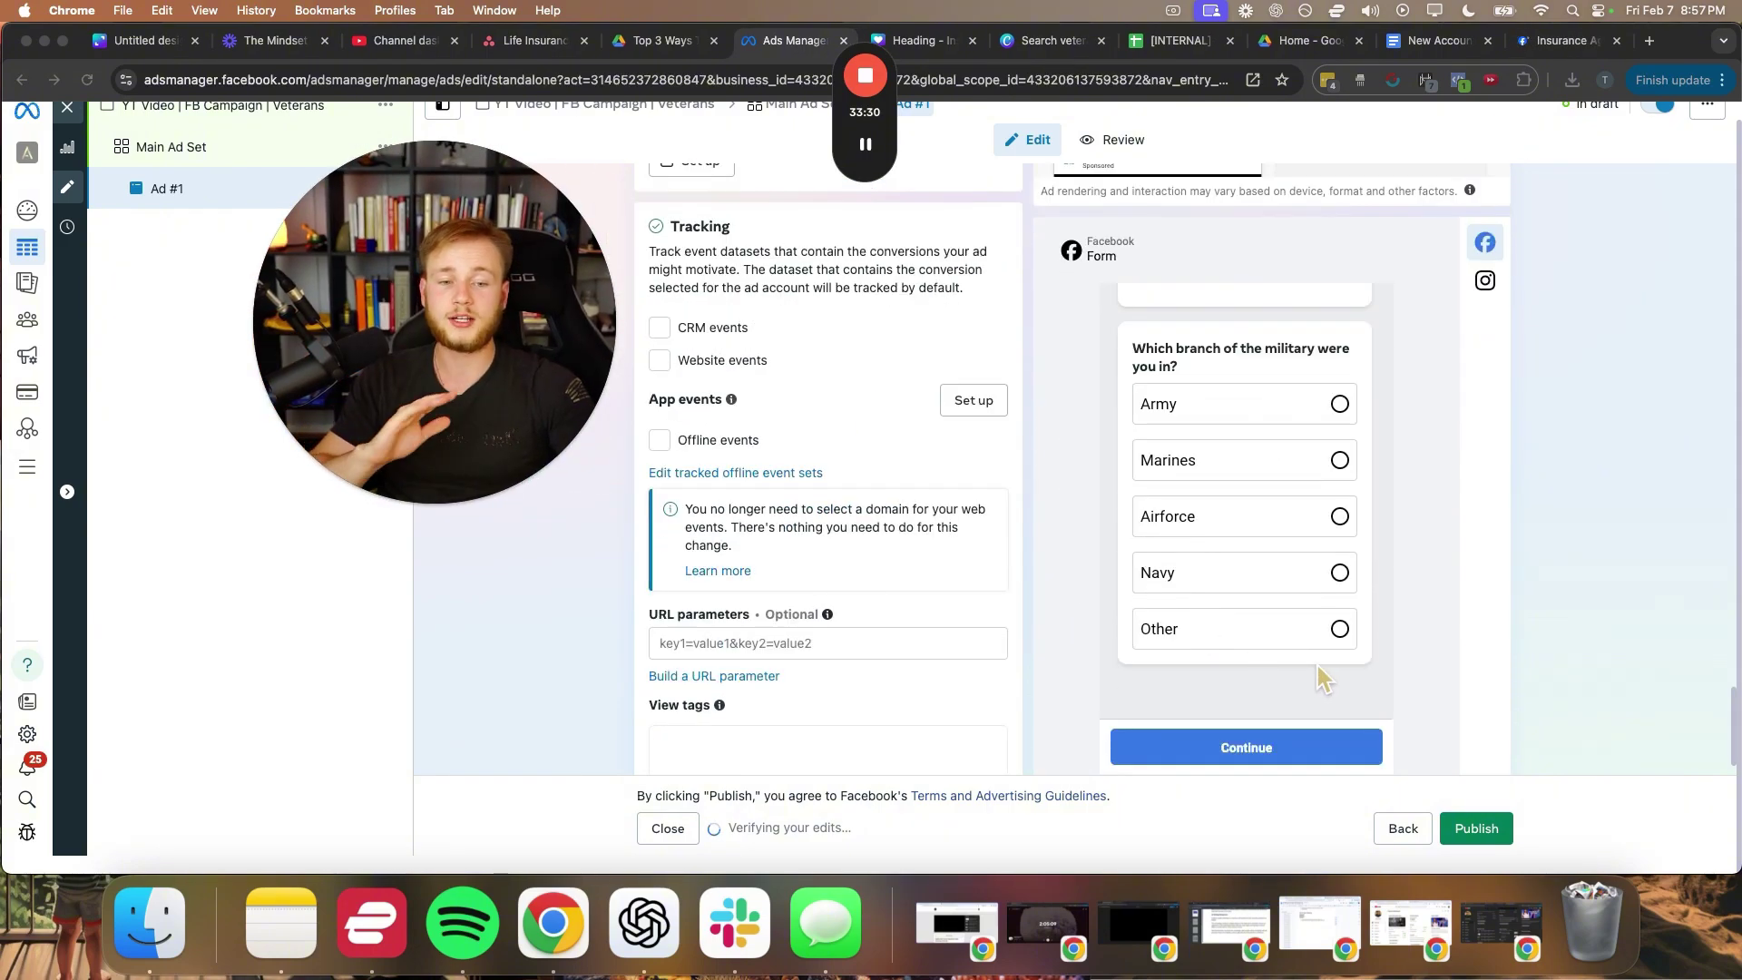
scroll(1325, 682, down, 1)
click(1375, 739)
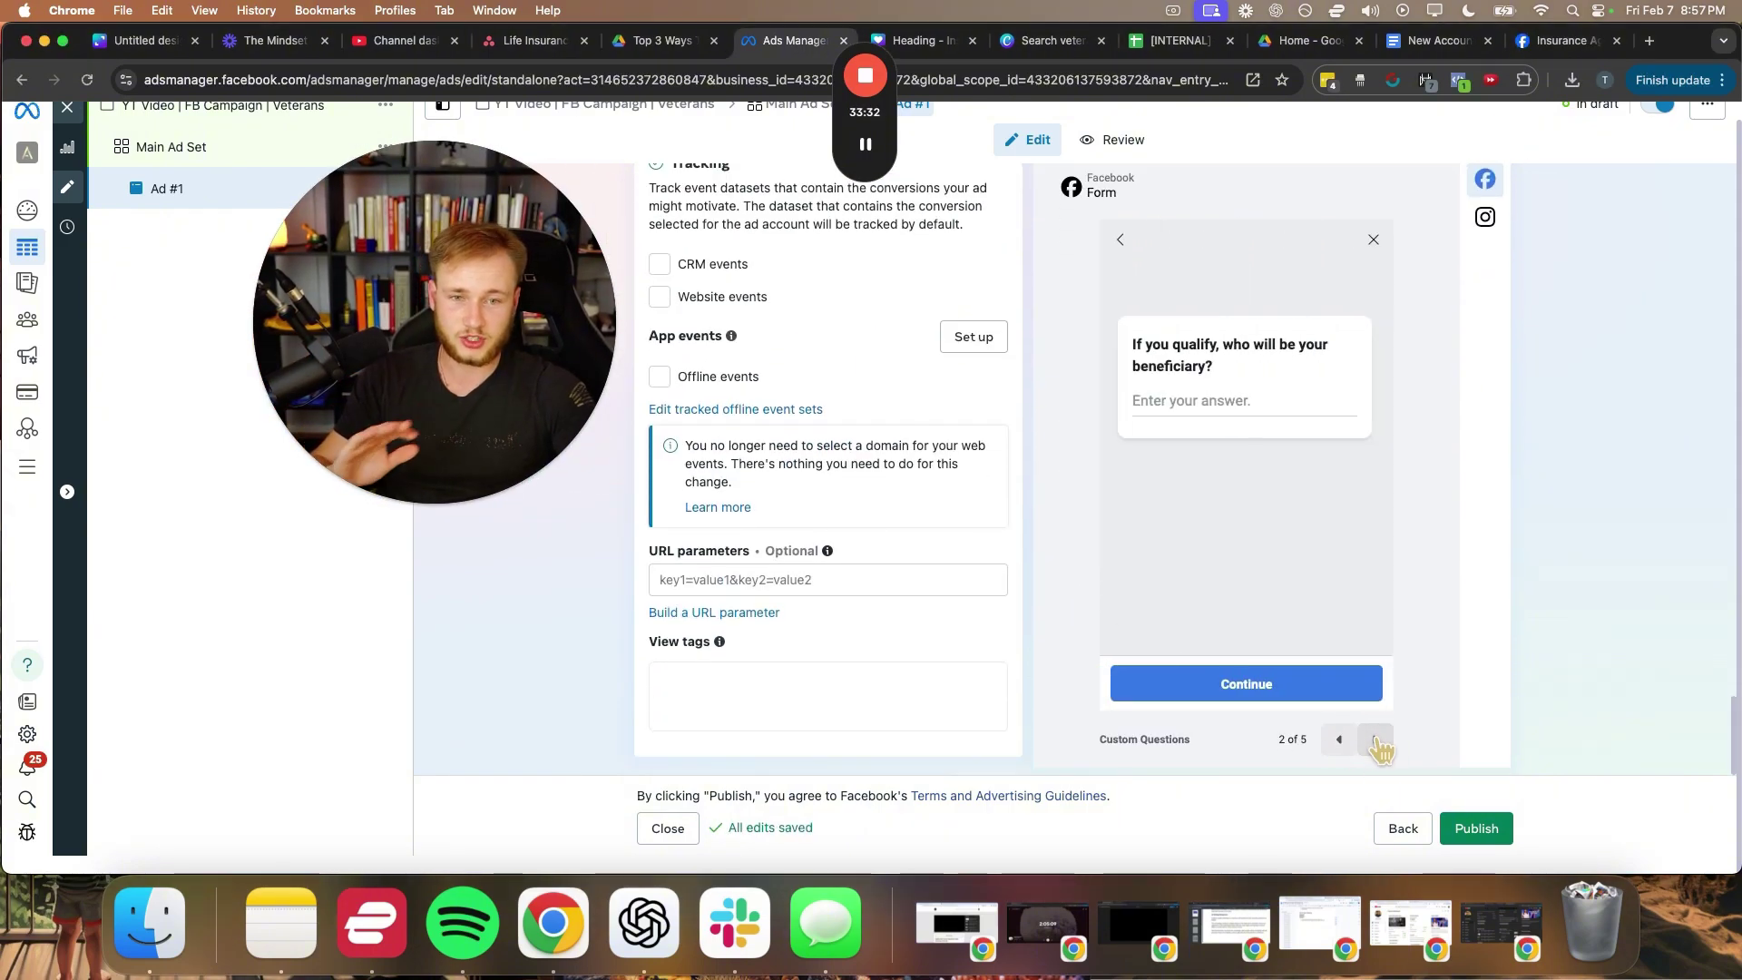
click(1375, 739)
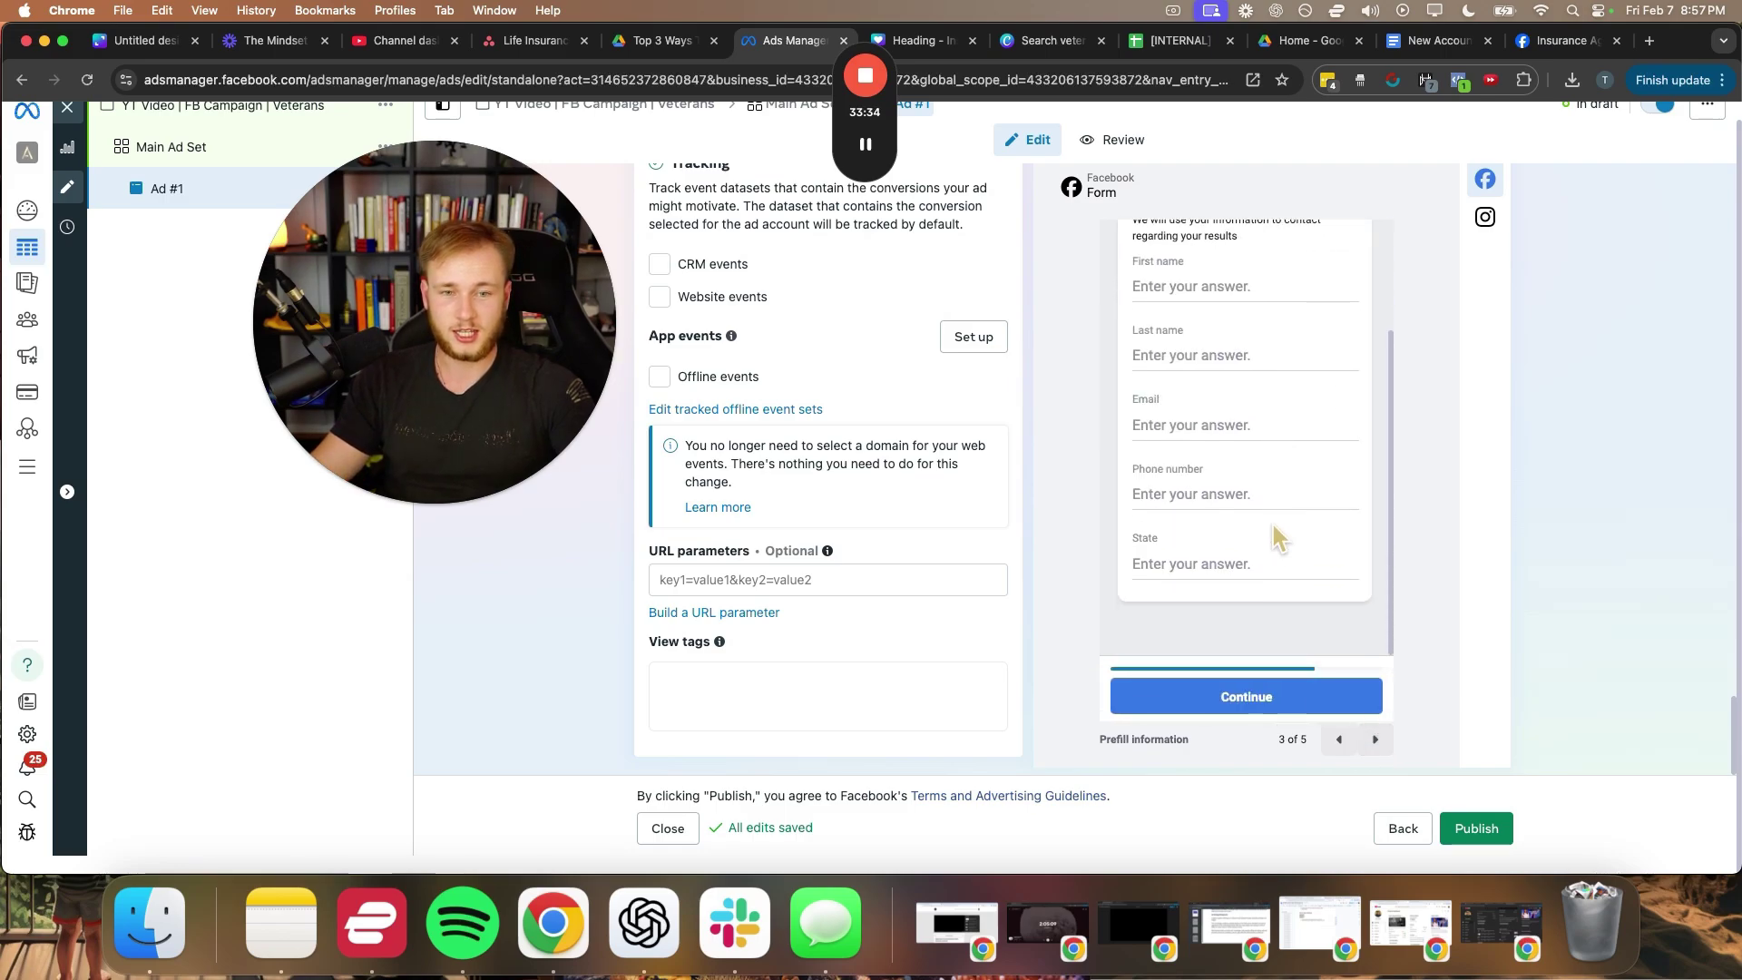
click(1375, 739)
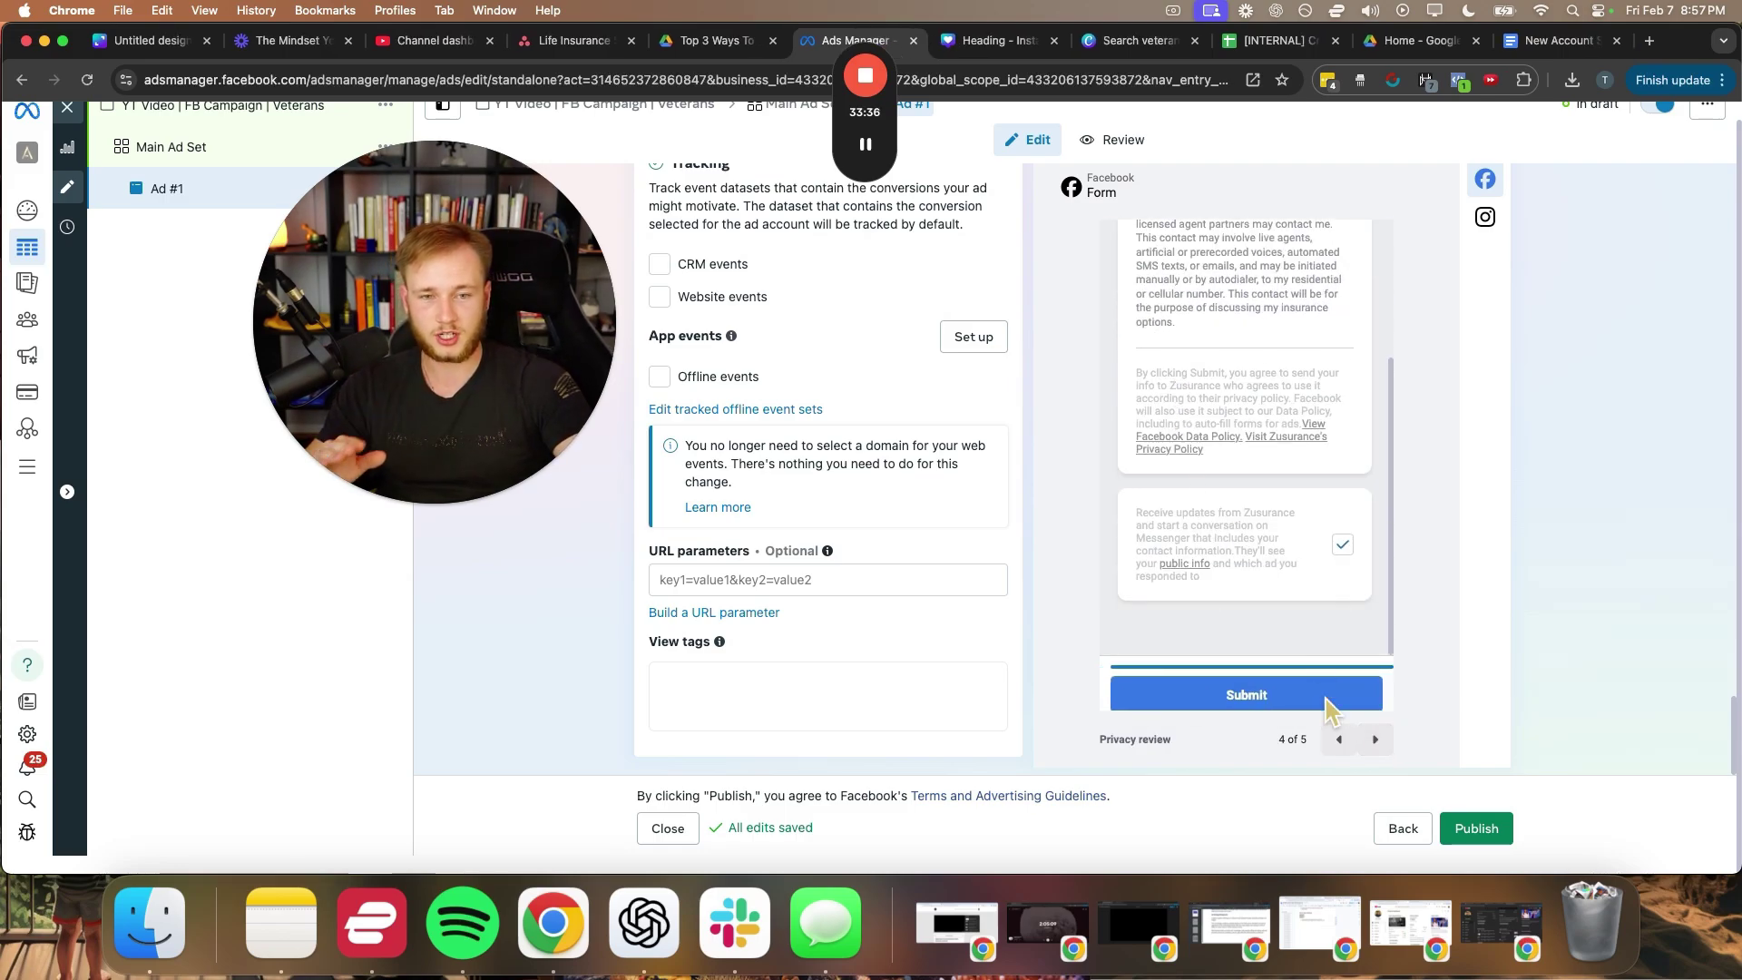
click(1375, 739)
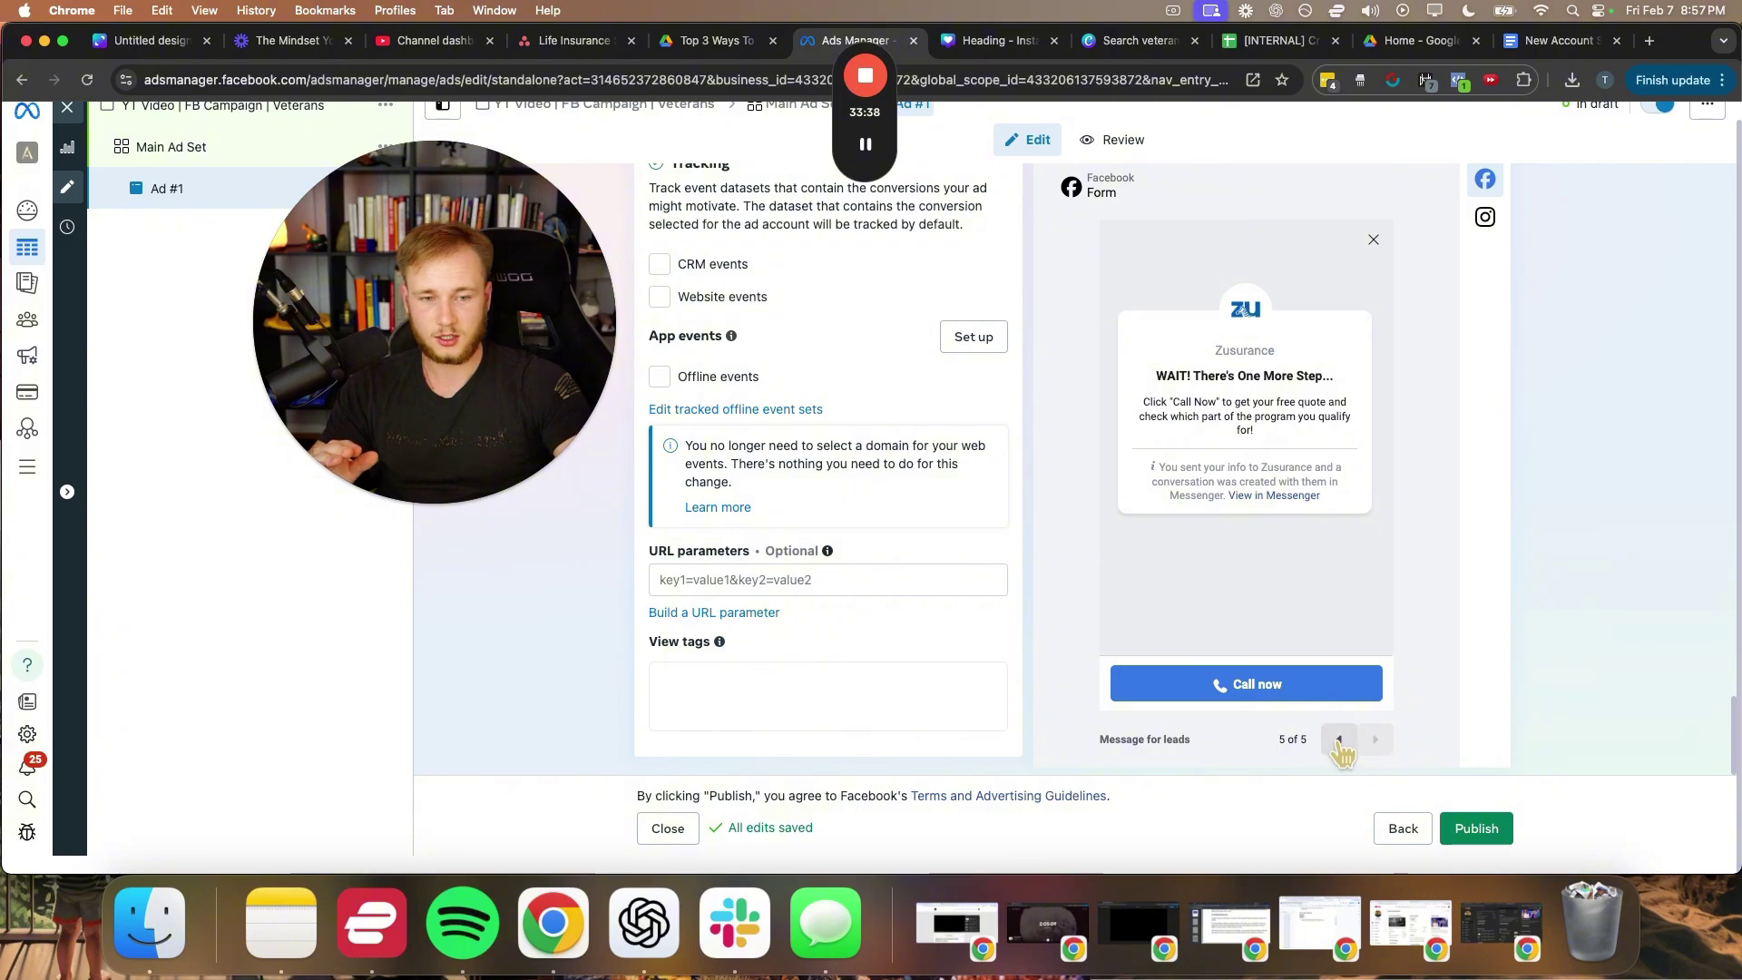
click(1339, 739)
click(1339, 740)
scroll(807, 449, up, 4)
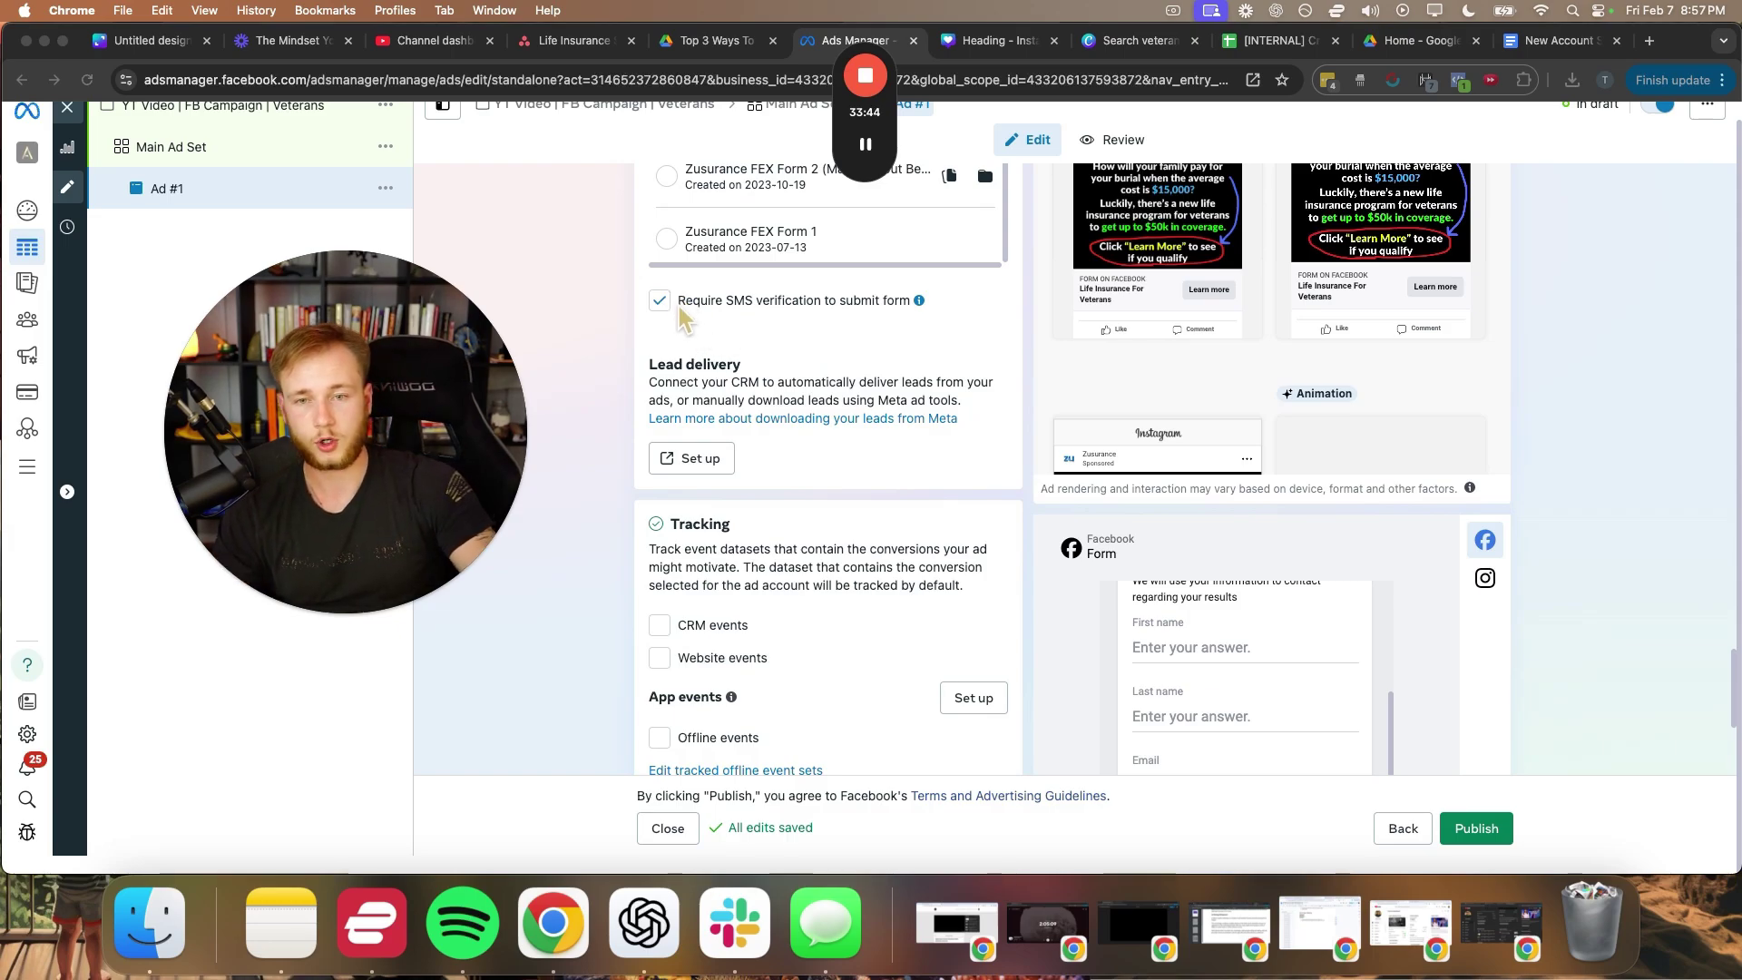
scroll(606, 448, down, 5)
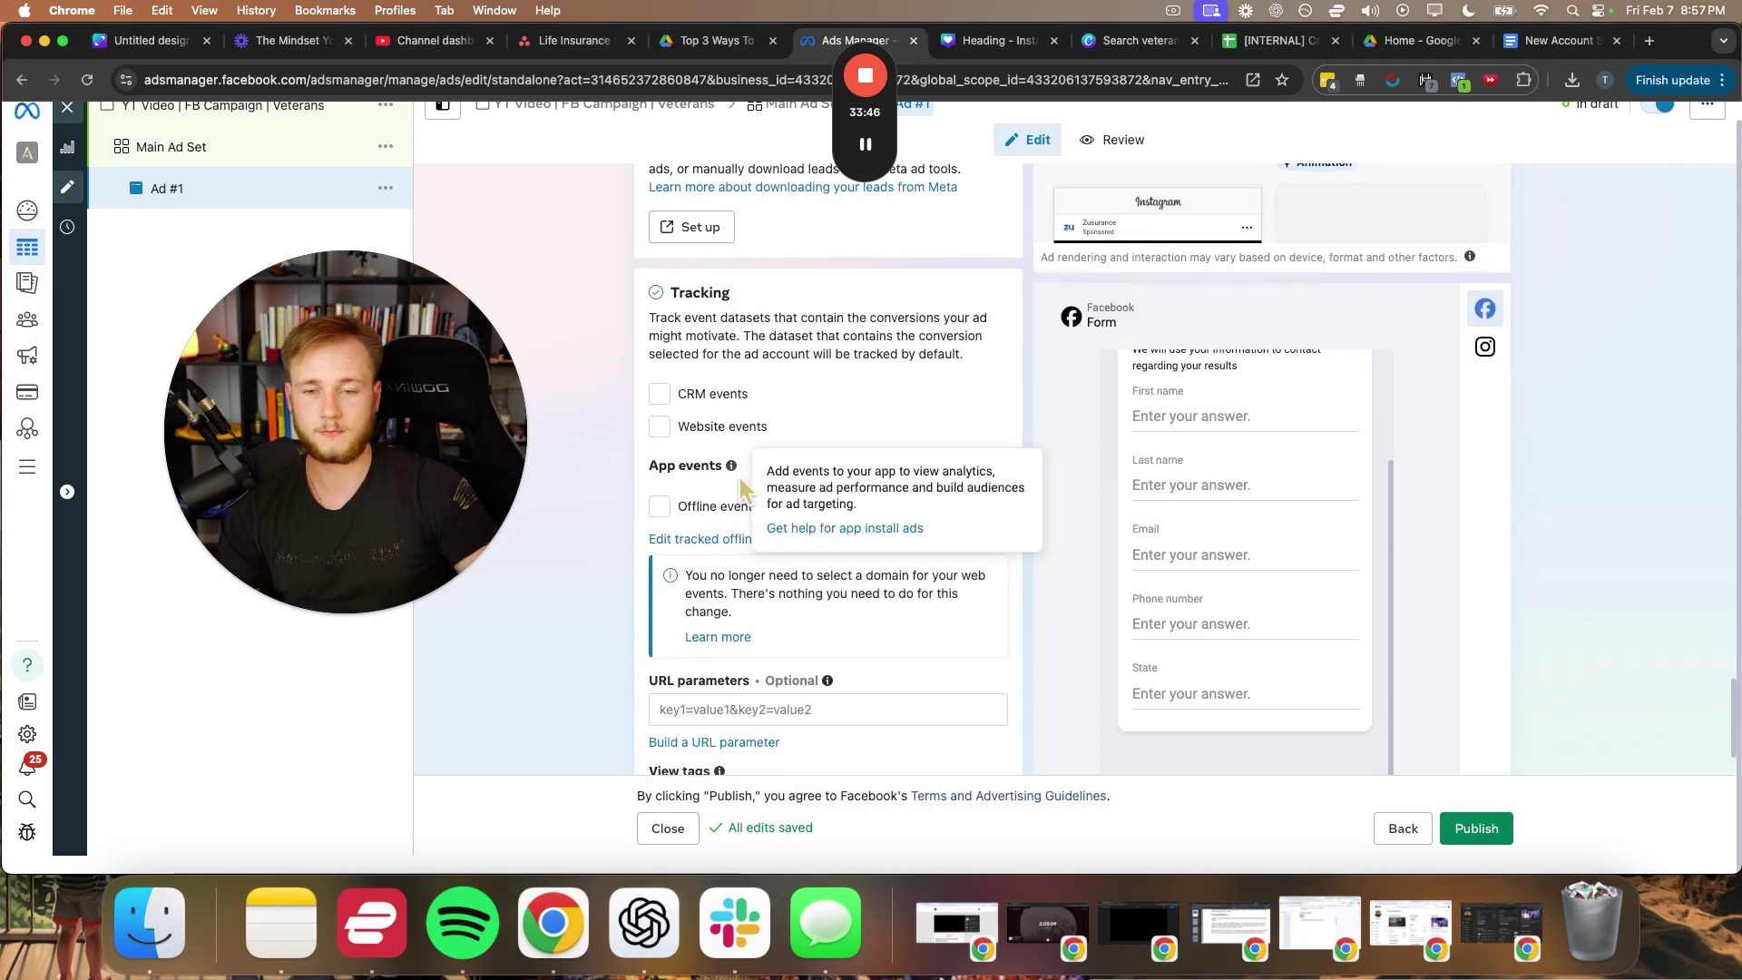
click(1476, 830)
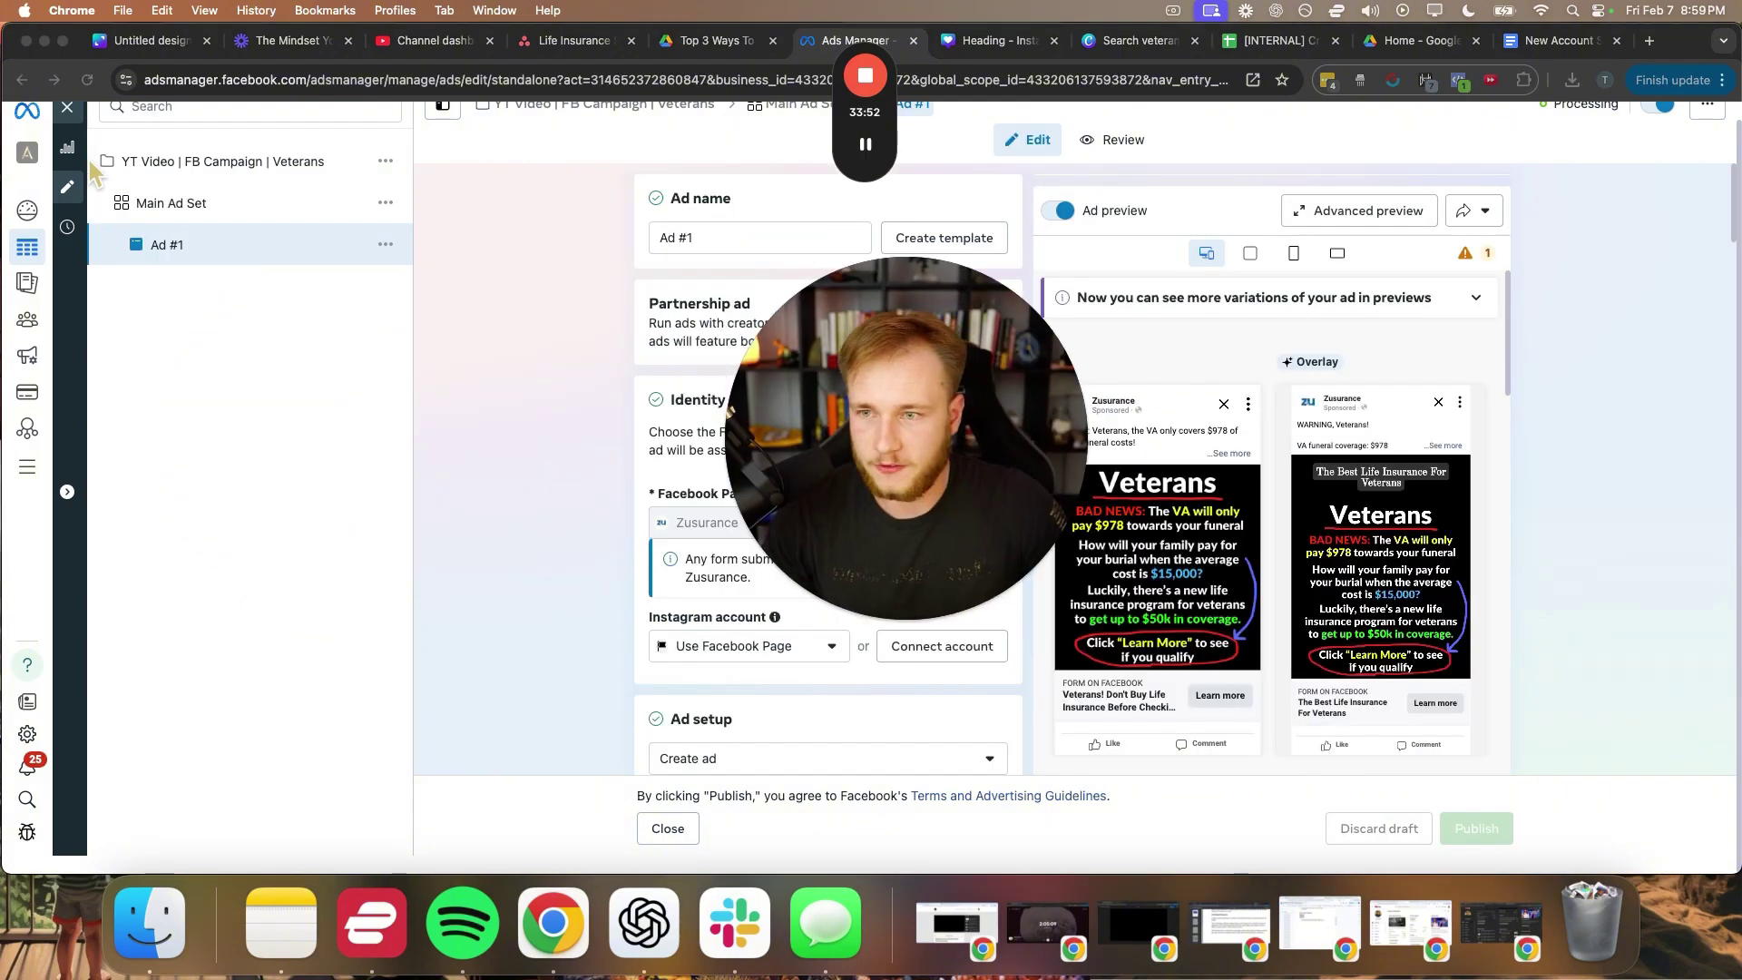
- Duplicate Ad #1 into the same original campaign from the ads table
click(73, 130)
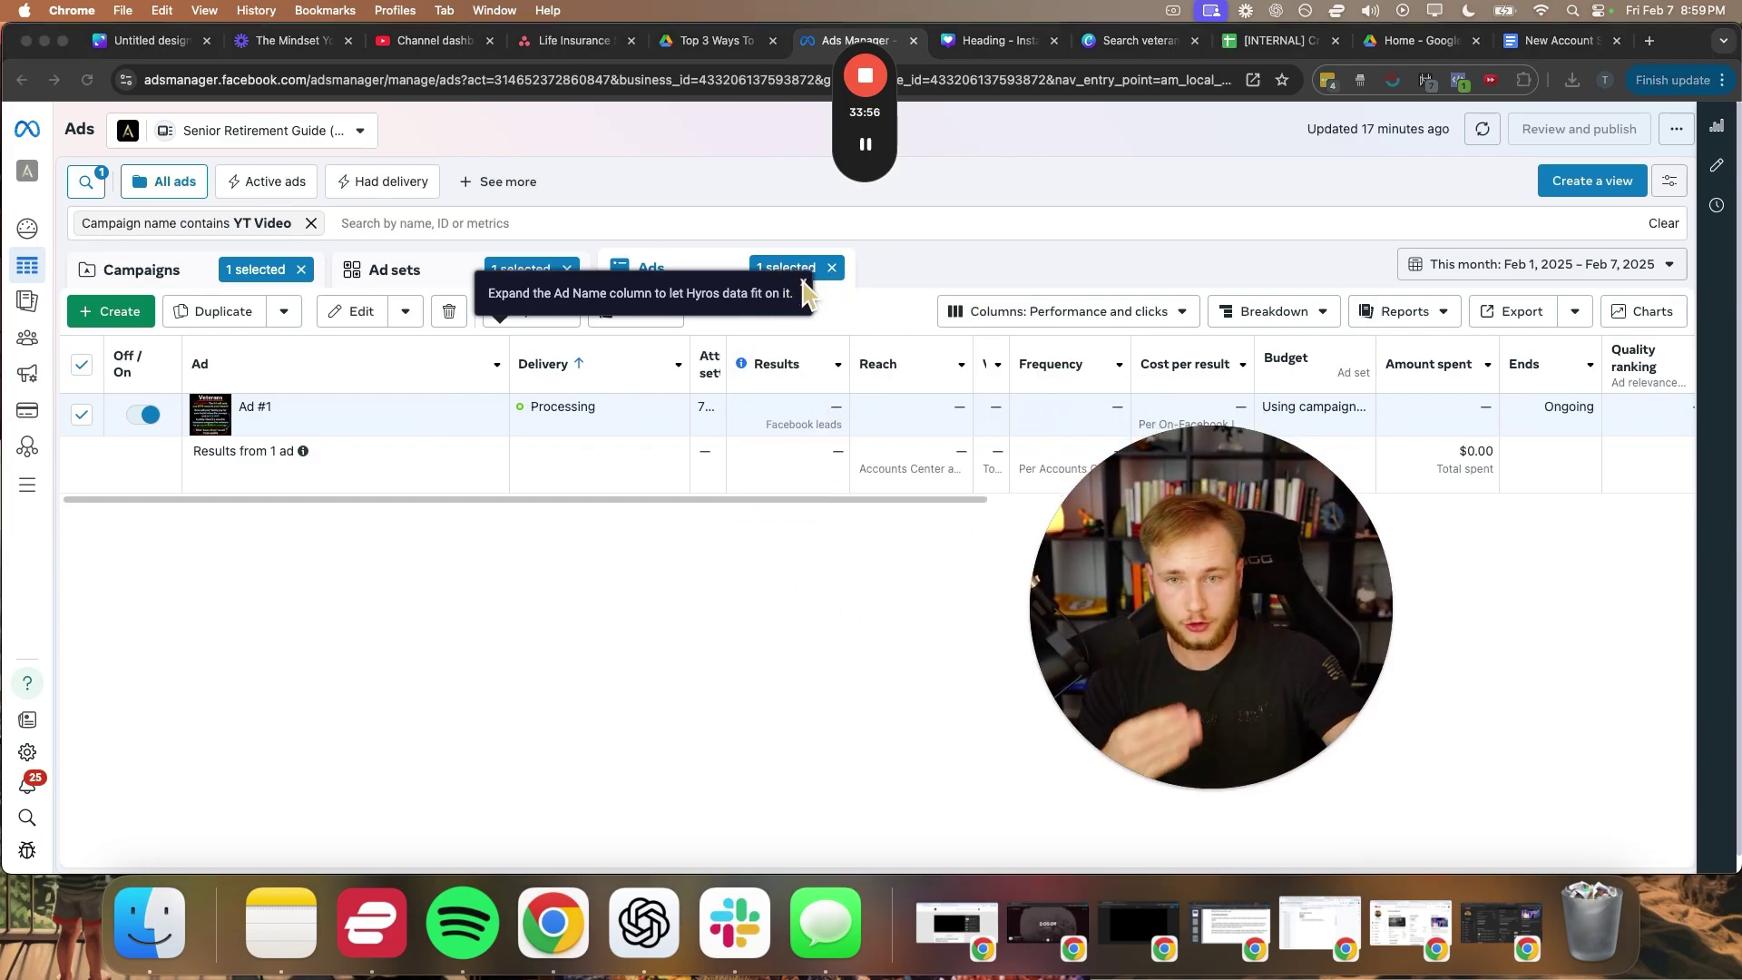
click(803, 283)
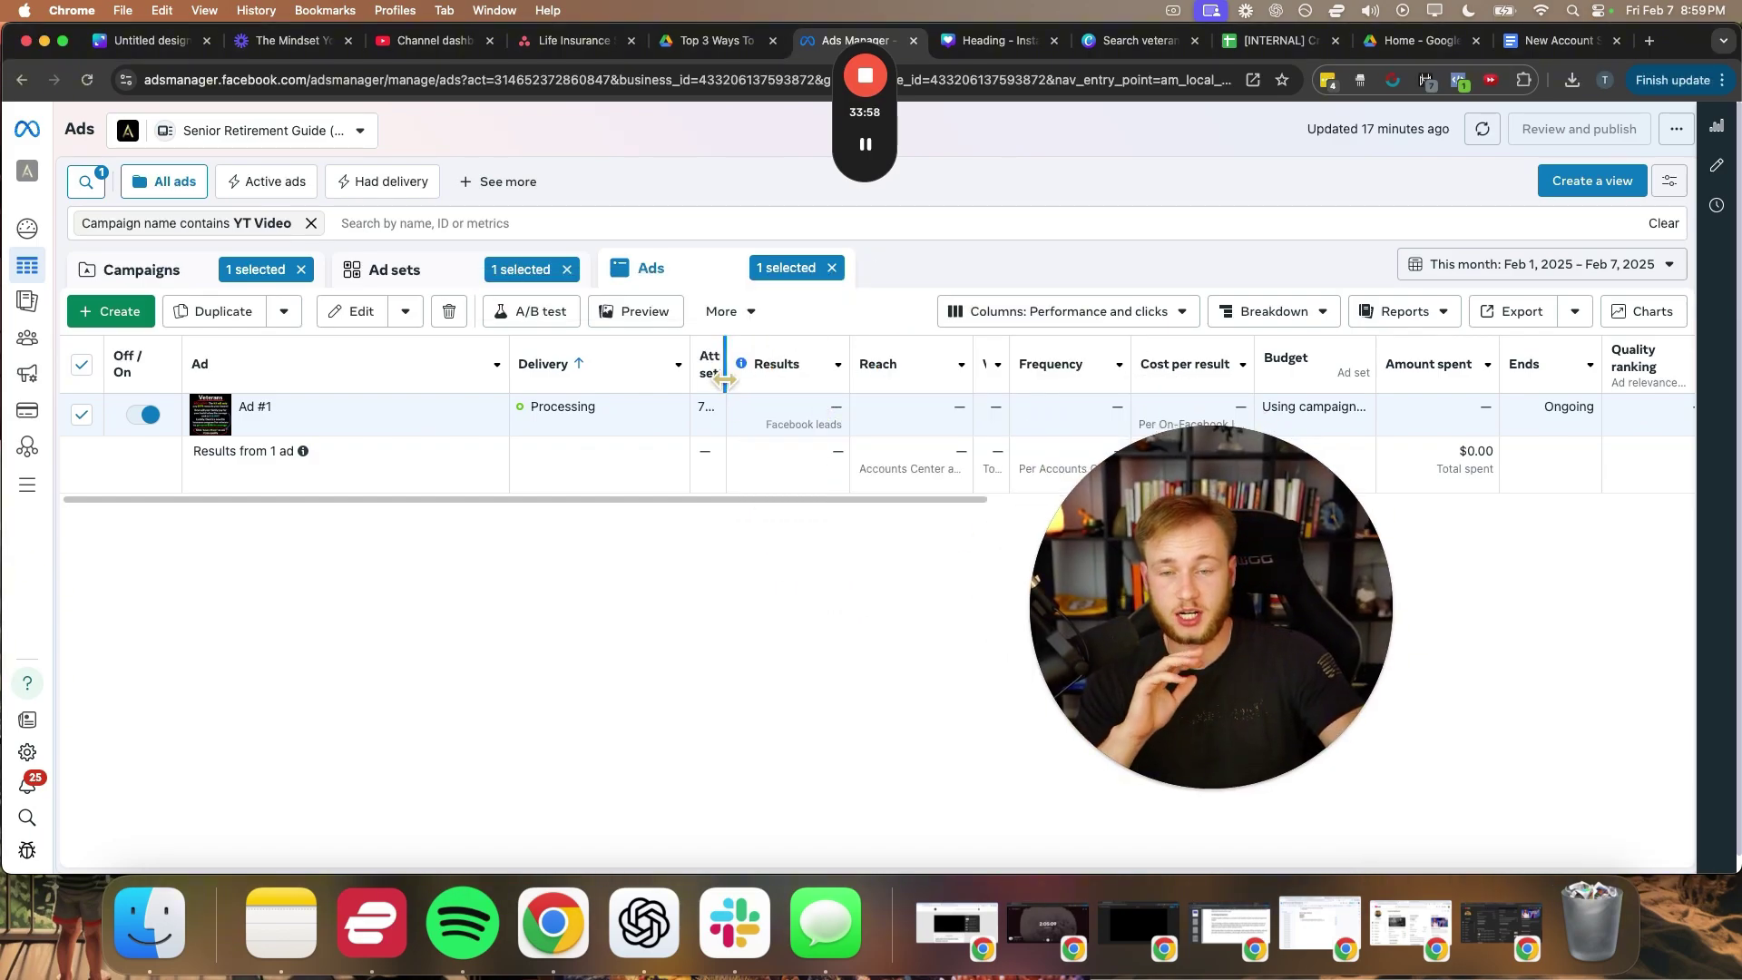
mouse_move(394, 439)
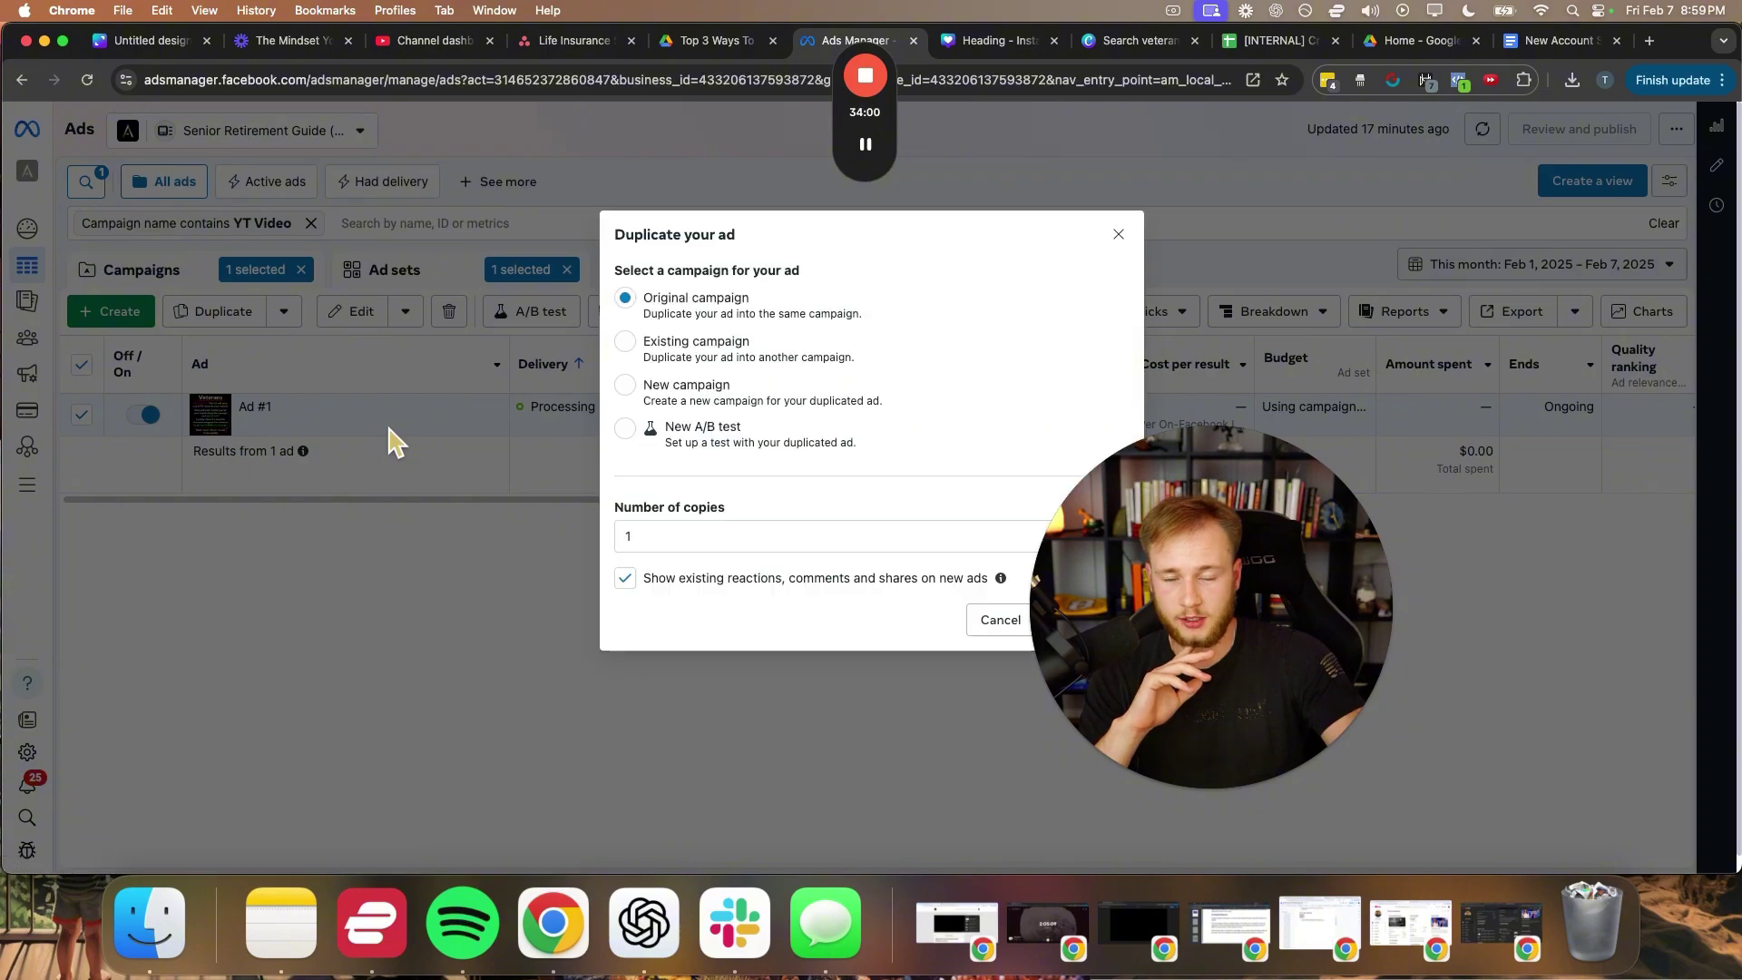
drag(1104, 598, 1431, 510)
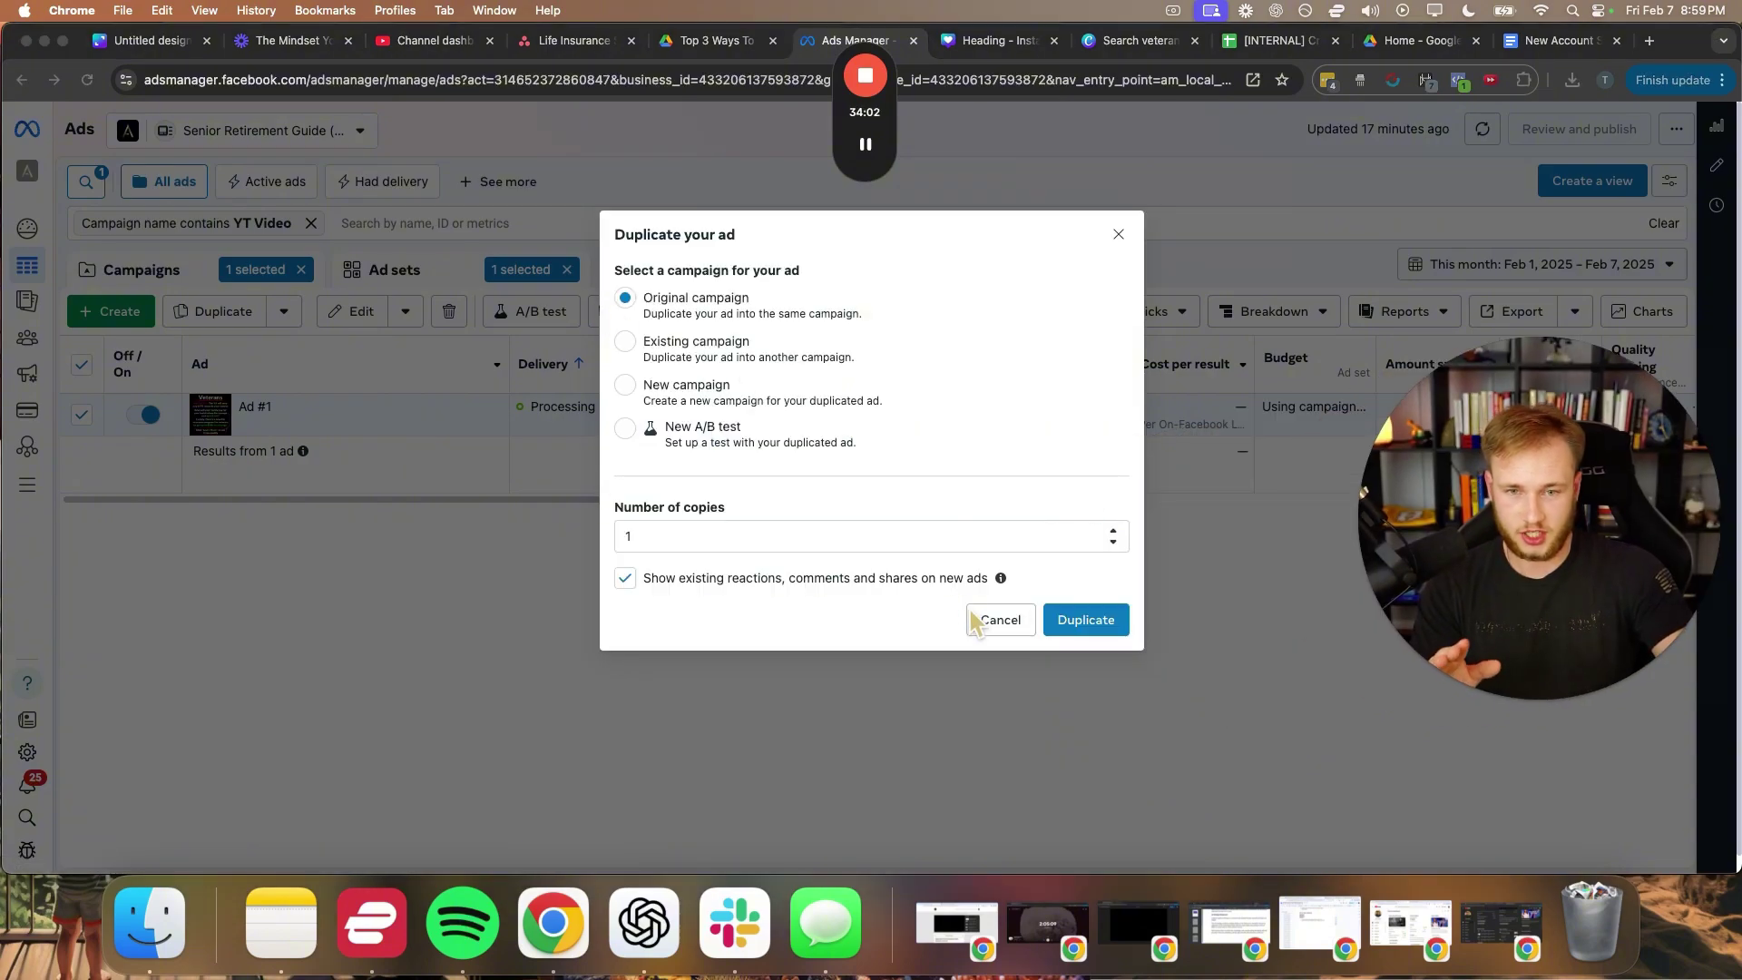
click(1088, 620)
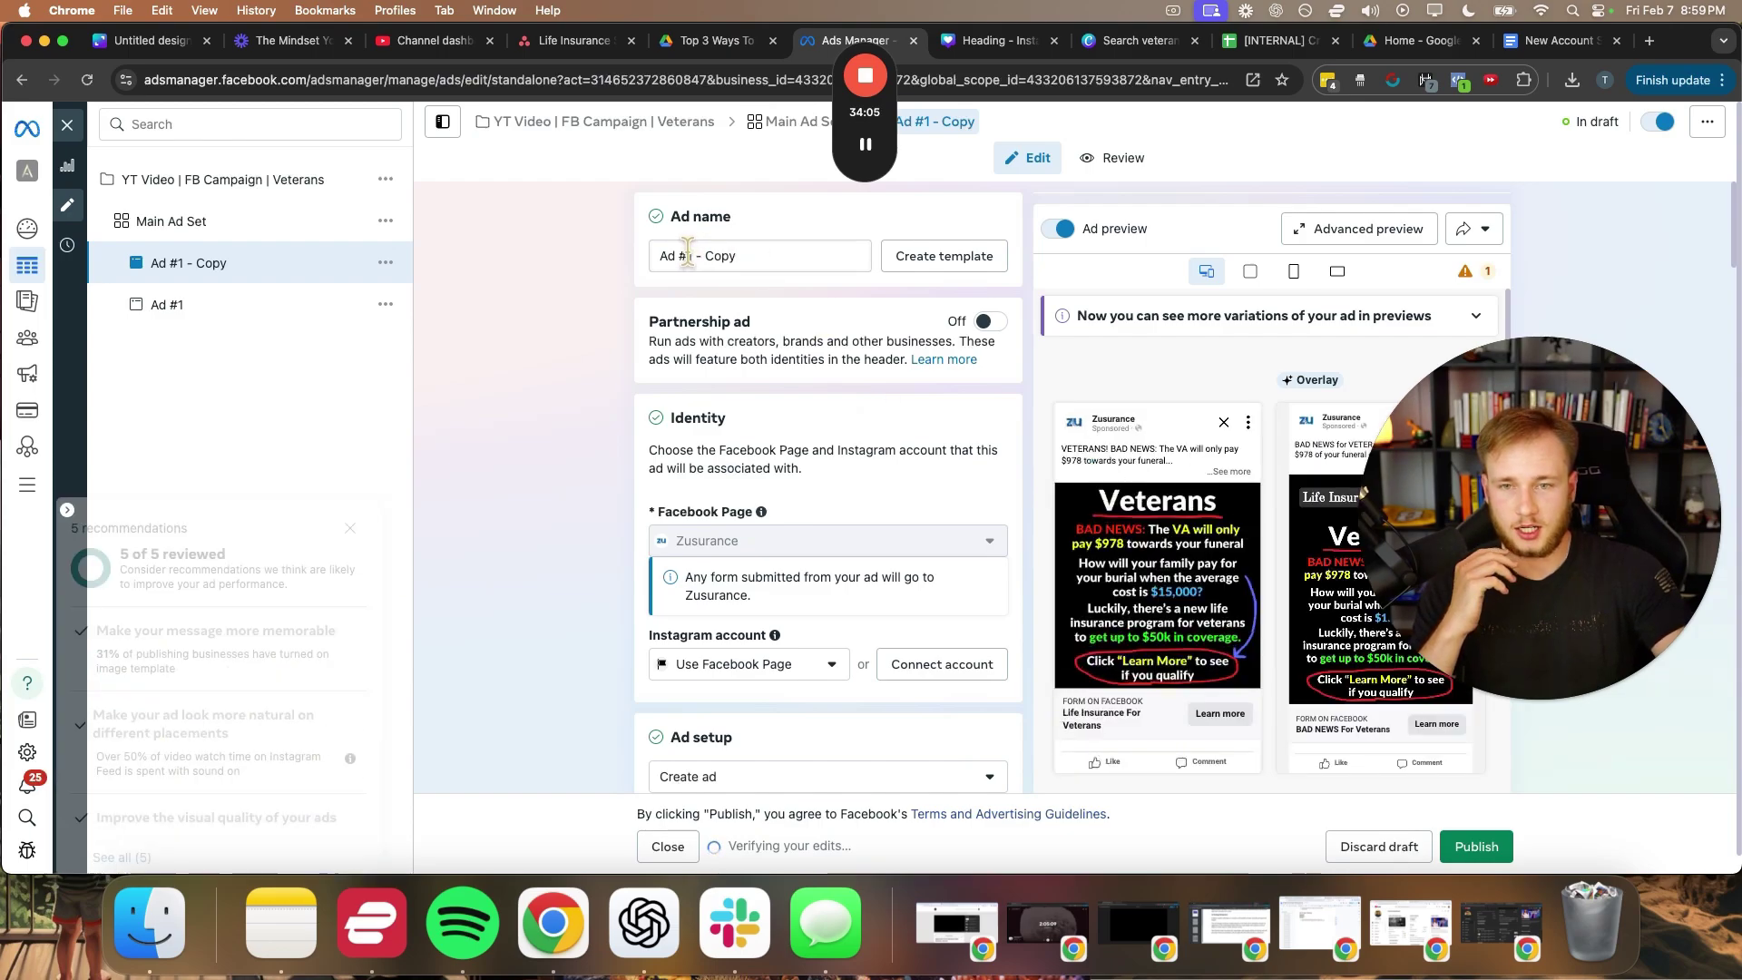
- Replace the copy suffix in the duplicate's name so it reads Ad #2
drag(687, 256, 824, 253)
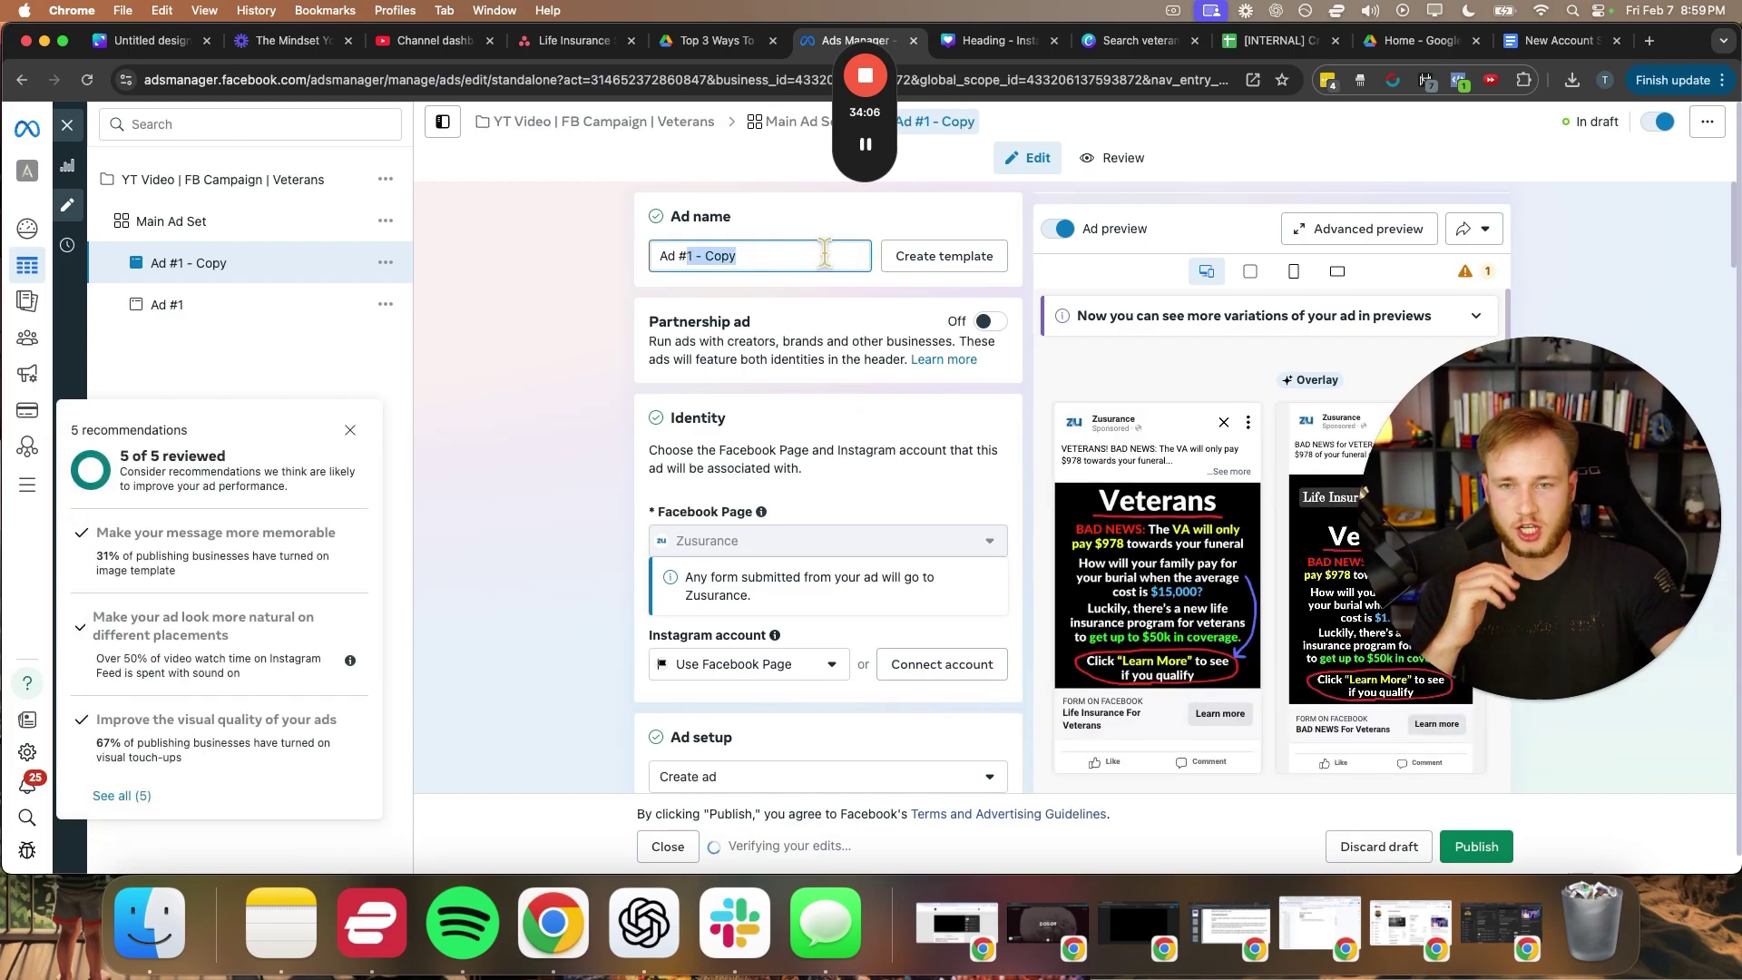
click(350, 431)
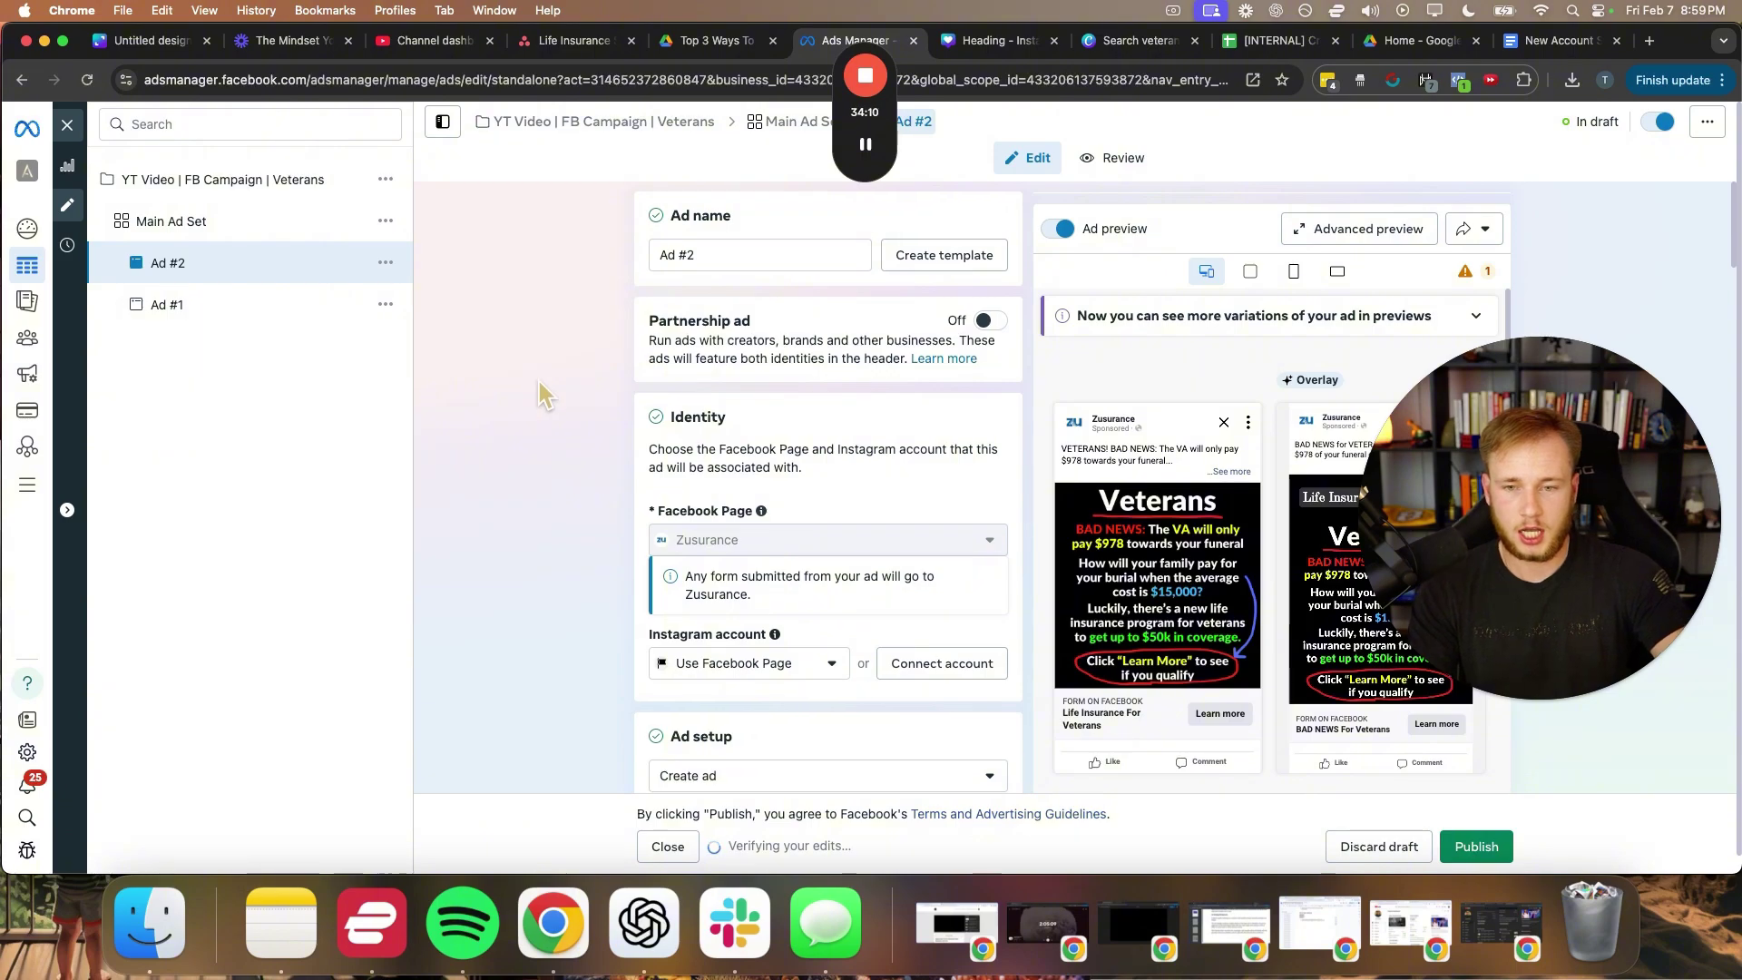
scroll(542, 399, down, 10)
scroll(547, 414, down, 5)
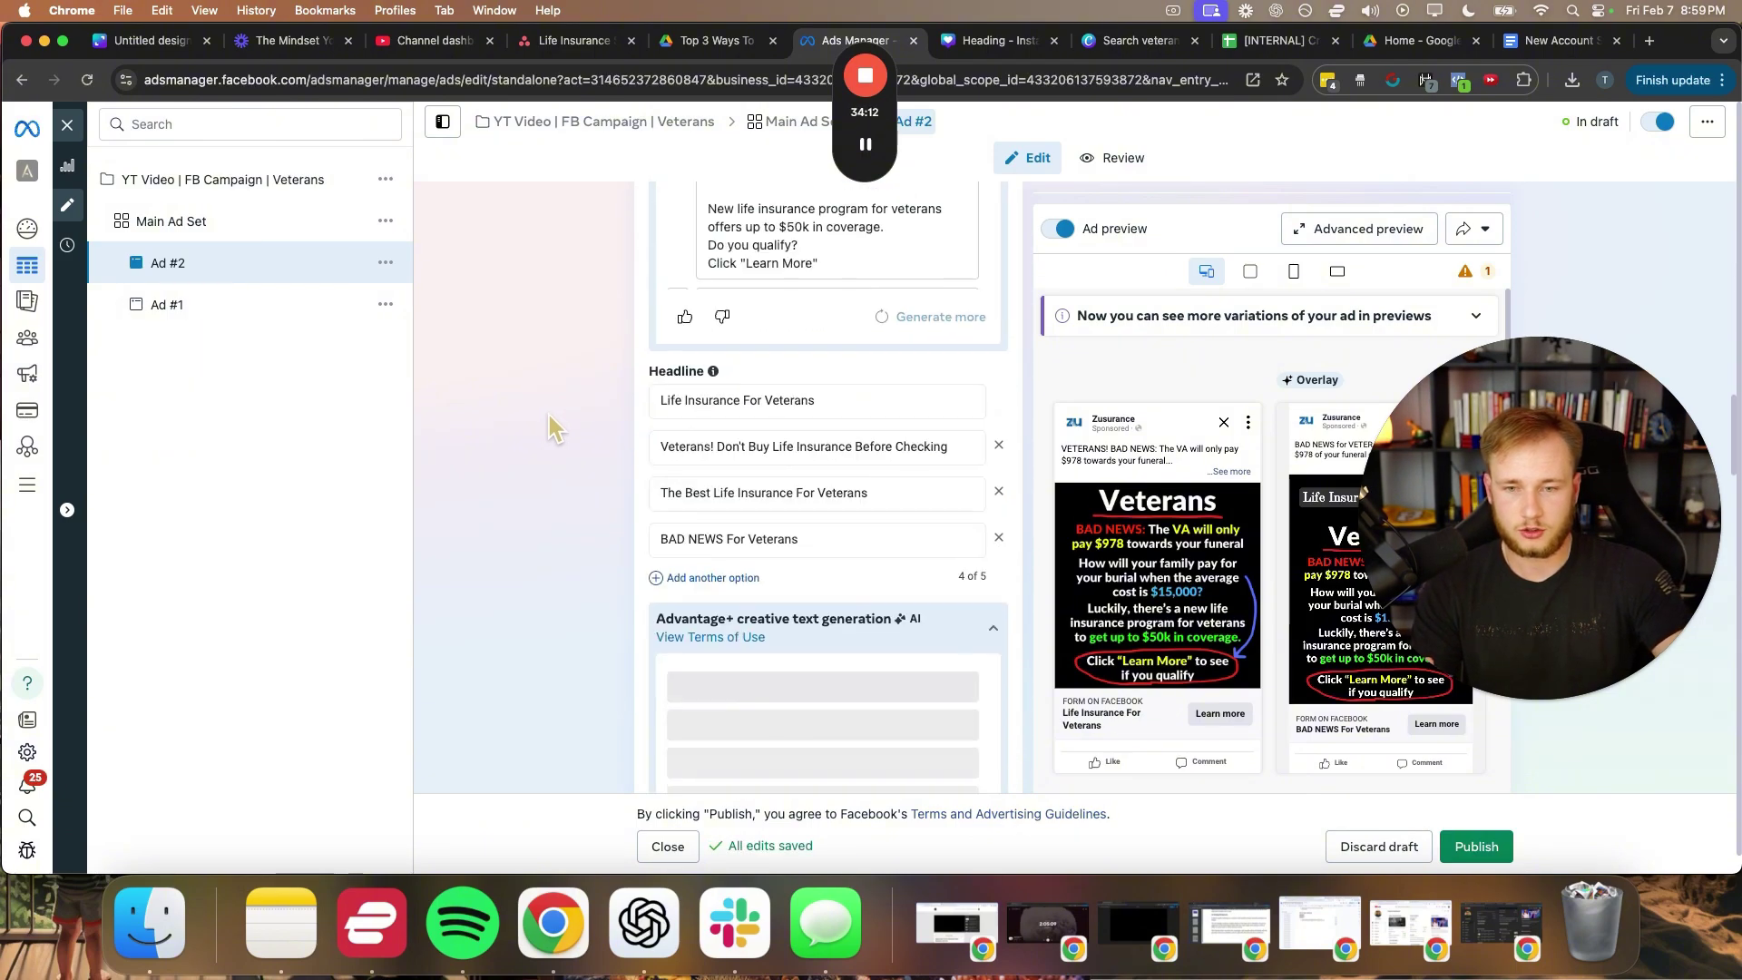
scroll(550, 417, up, 4)
scroll(555, 423, up, 10)
scroll(811, 522, down, 9)
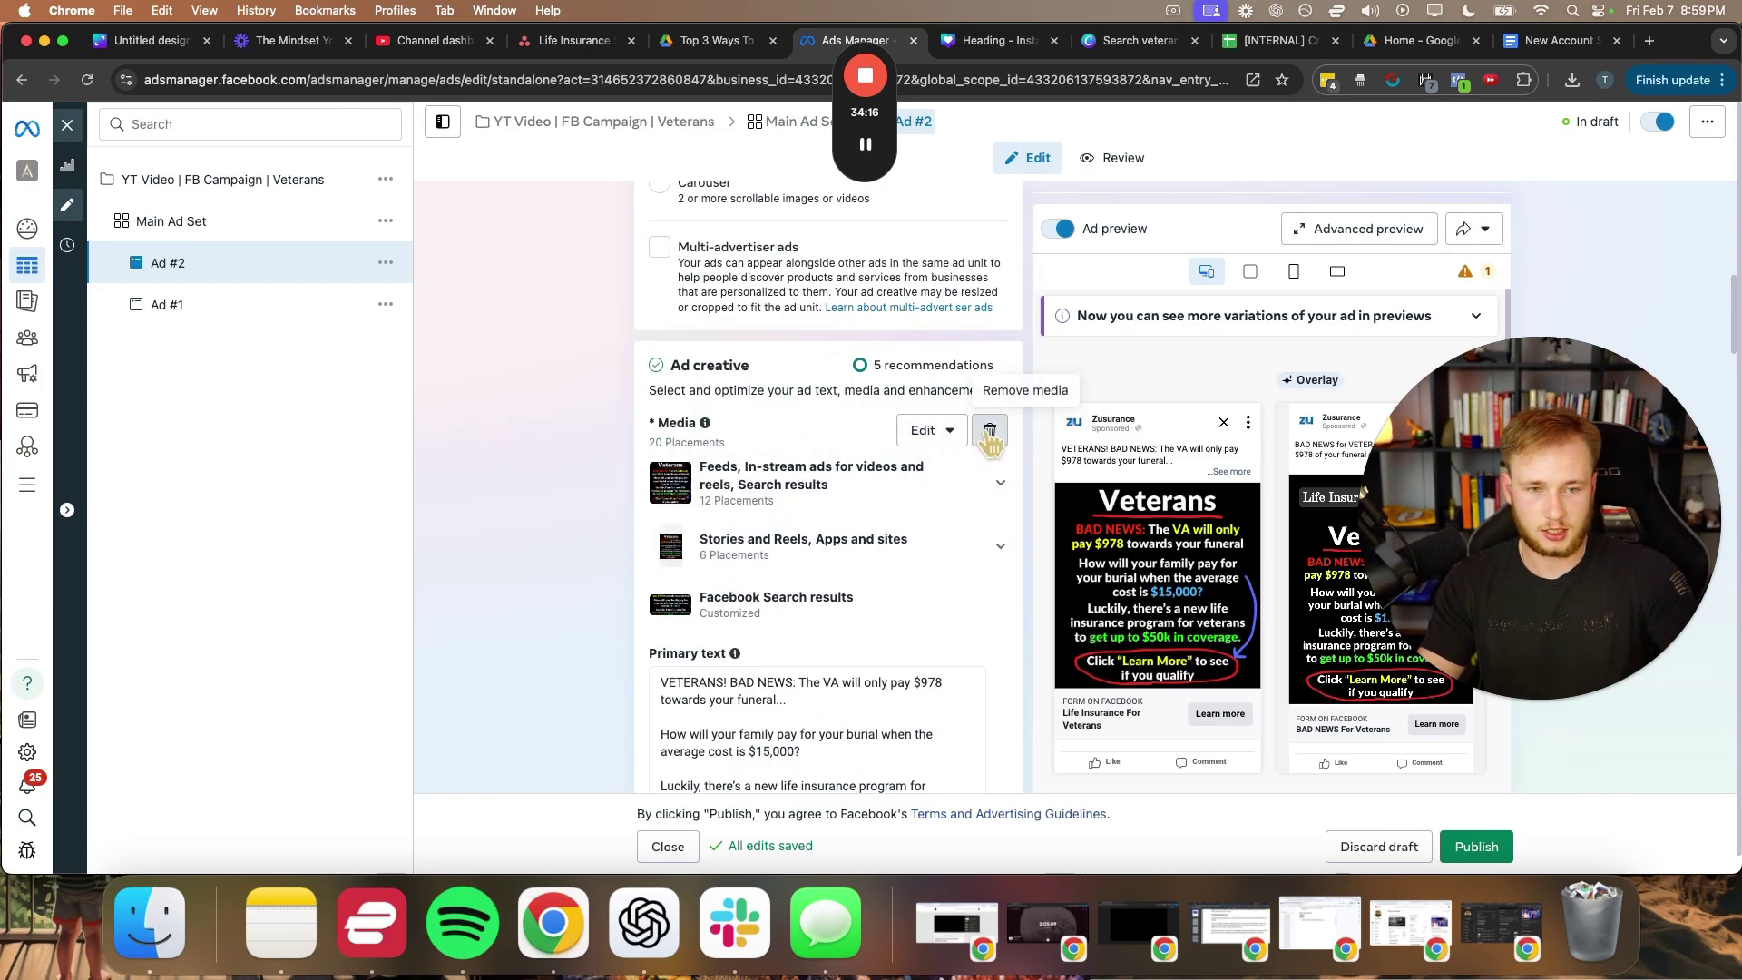
- Swap the ad image for the new 'Calculate the cost of life insurance' Veterans image
click(989, 430)
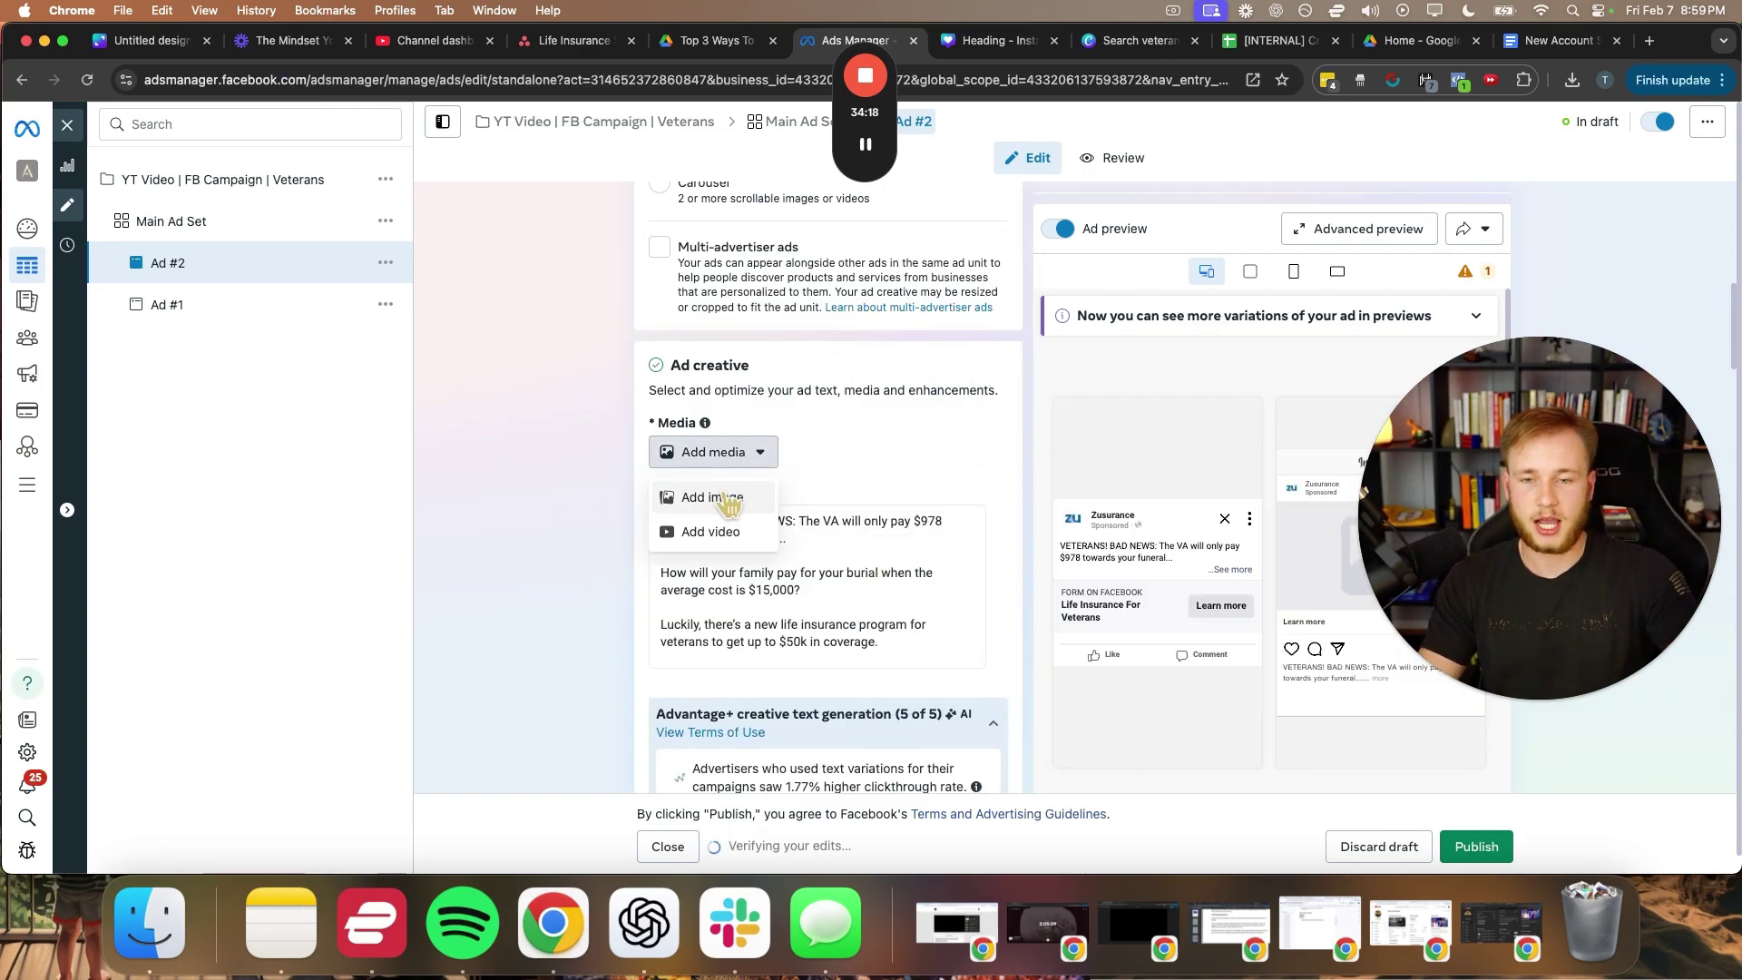
click(712, 497)
click(389, 241)
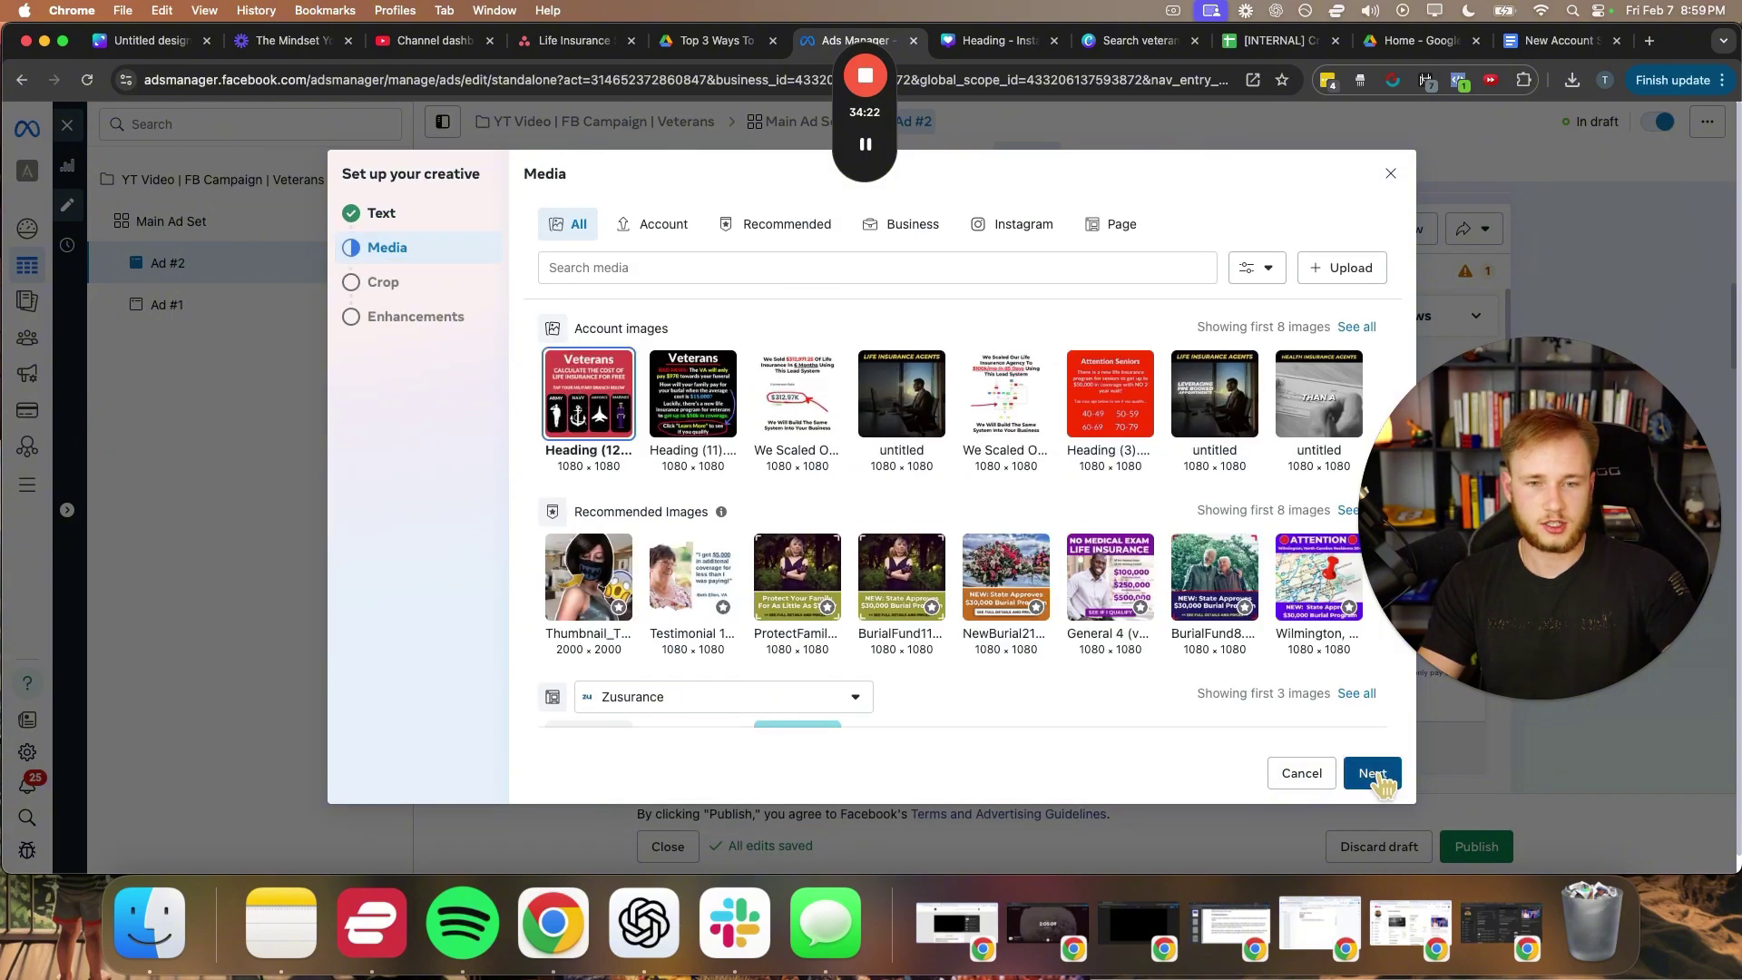
click(1372, 773)
click(1368, 774)
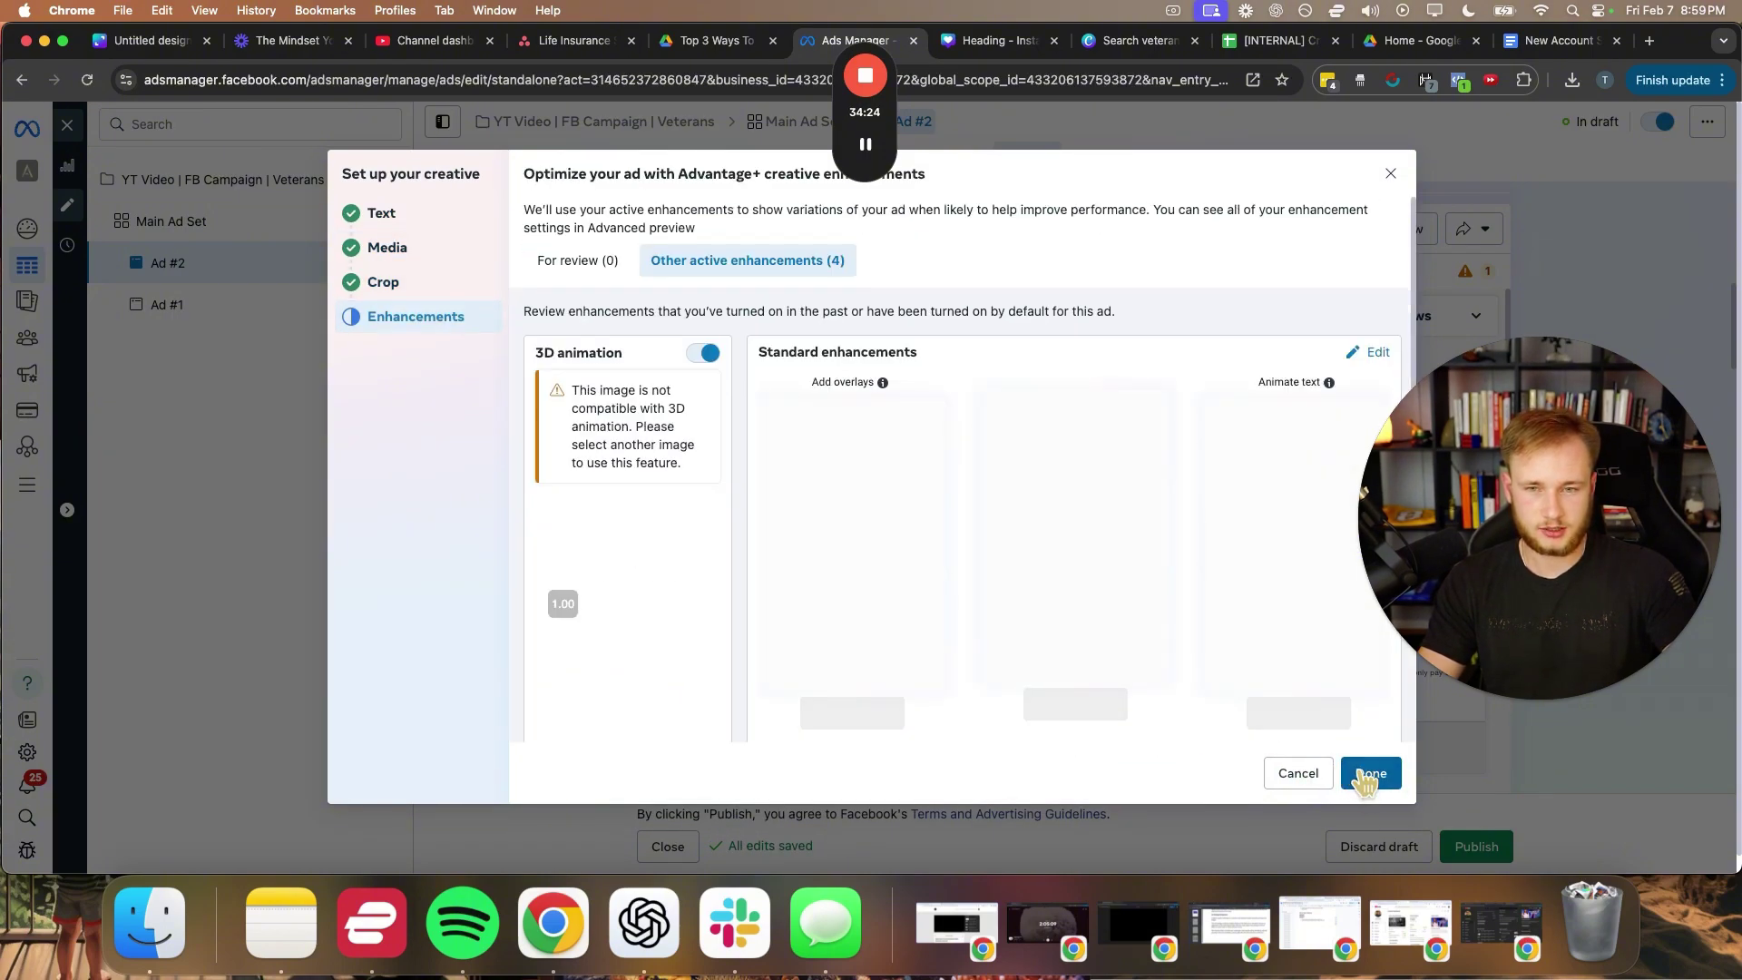
click(1368, 773)
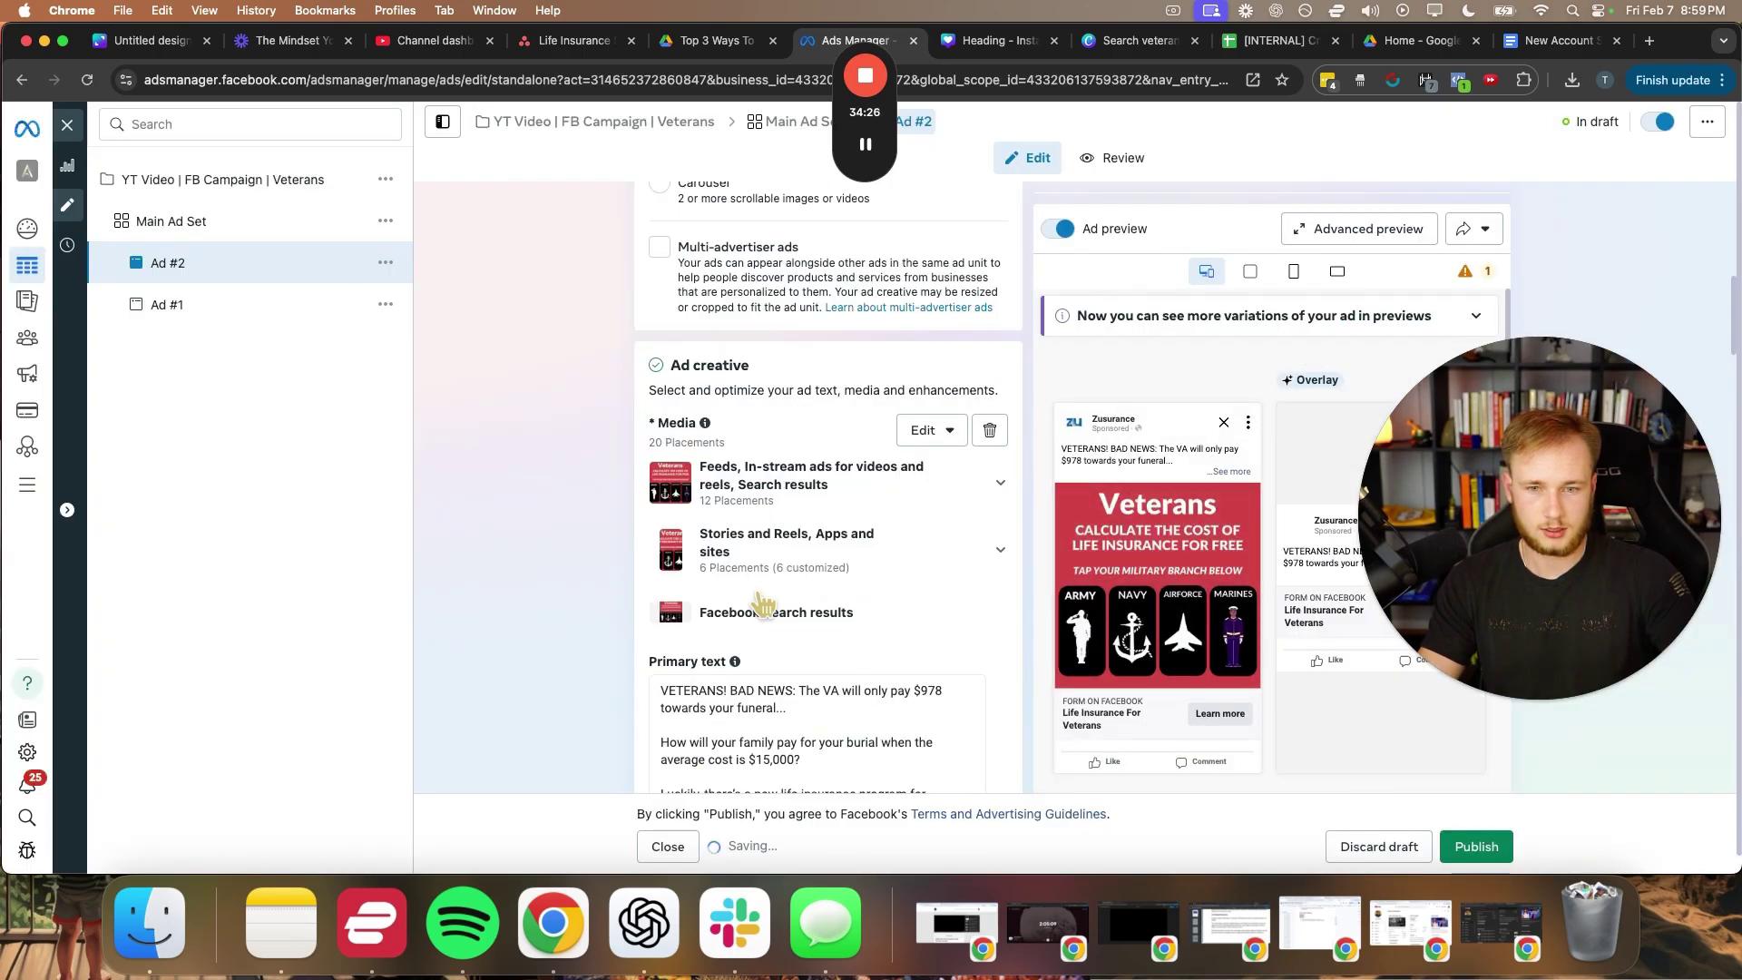
- Require SMS verification on the instant form, then publish Ad #2 and return to the ads table
scroll(771, 555, down, 1)
scroll(772, 555, down, 15)
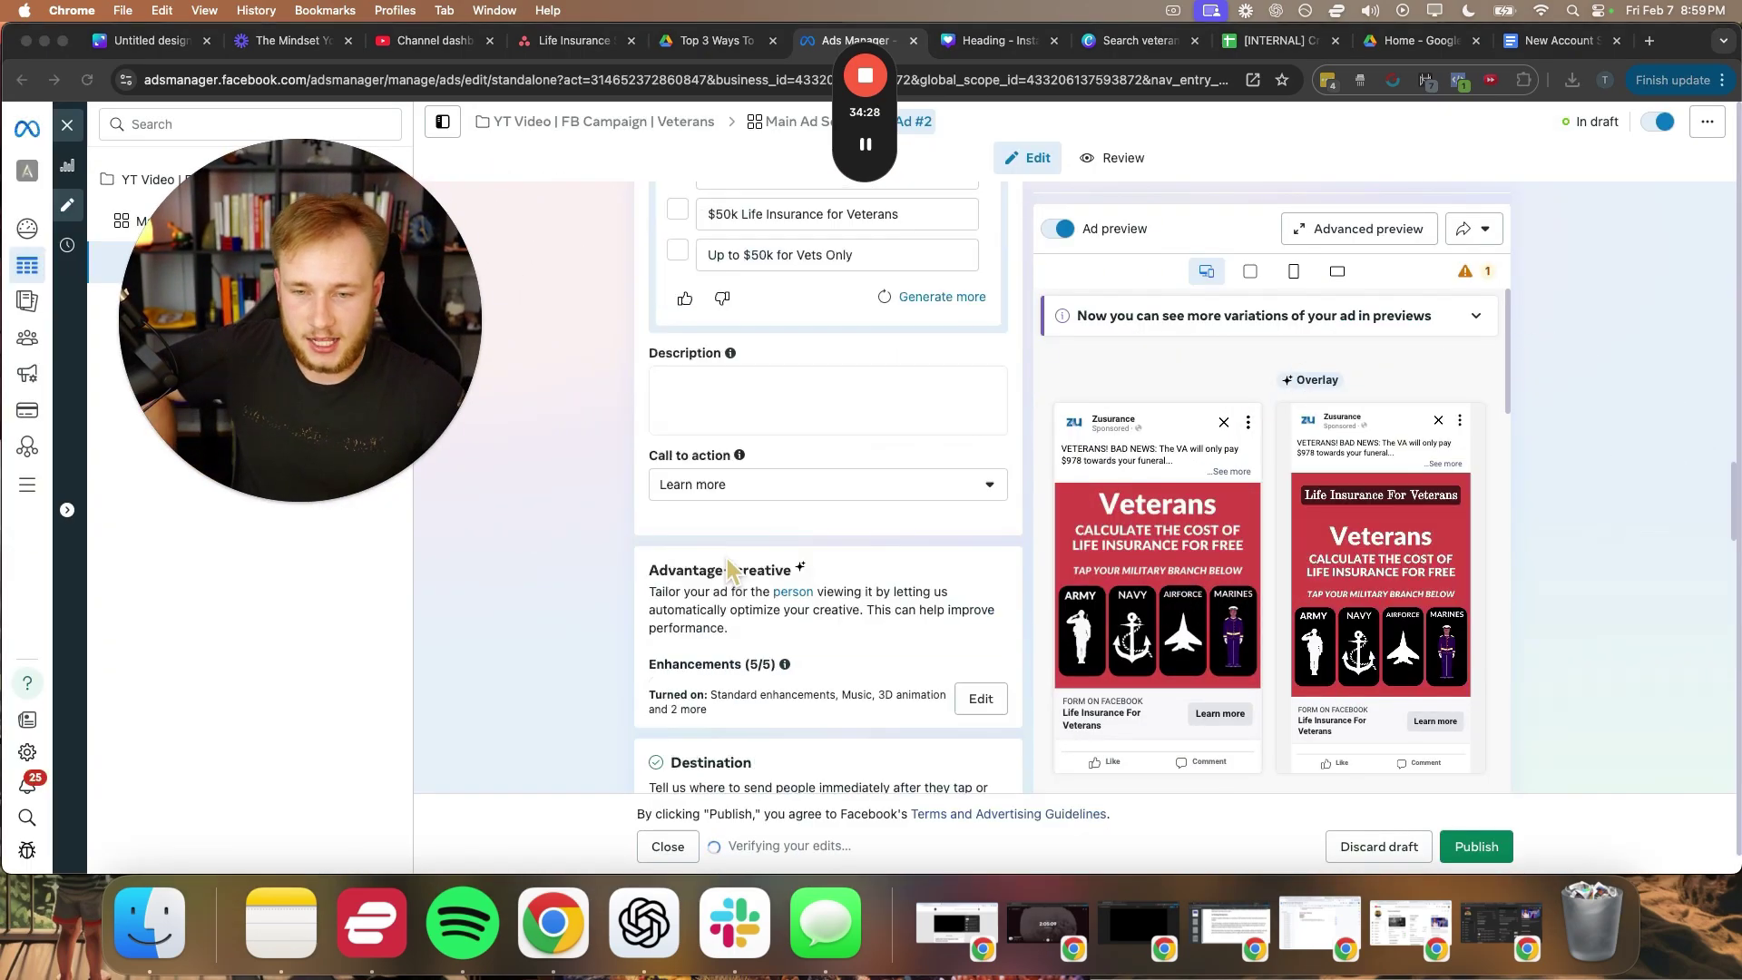
scroll(667, 576, down, 10)
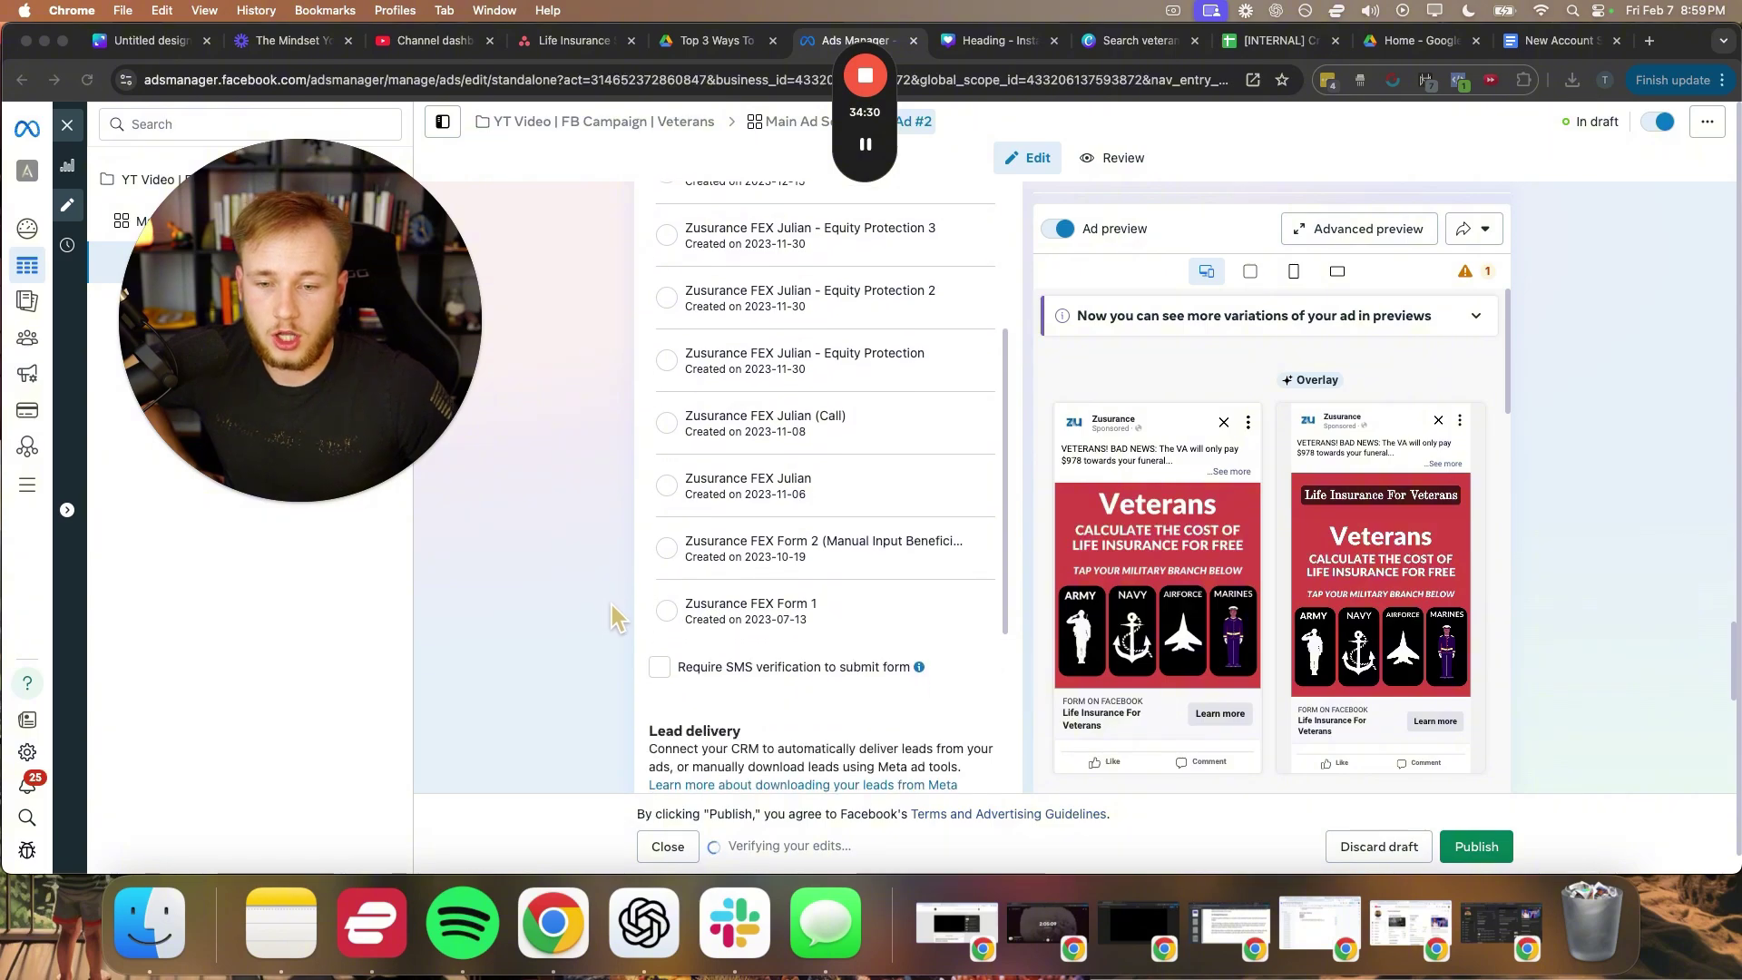
click(660, 383)
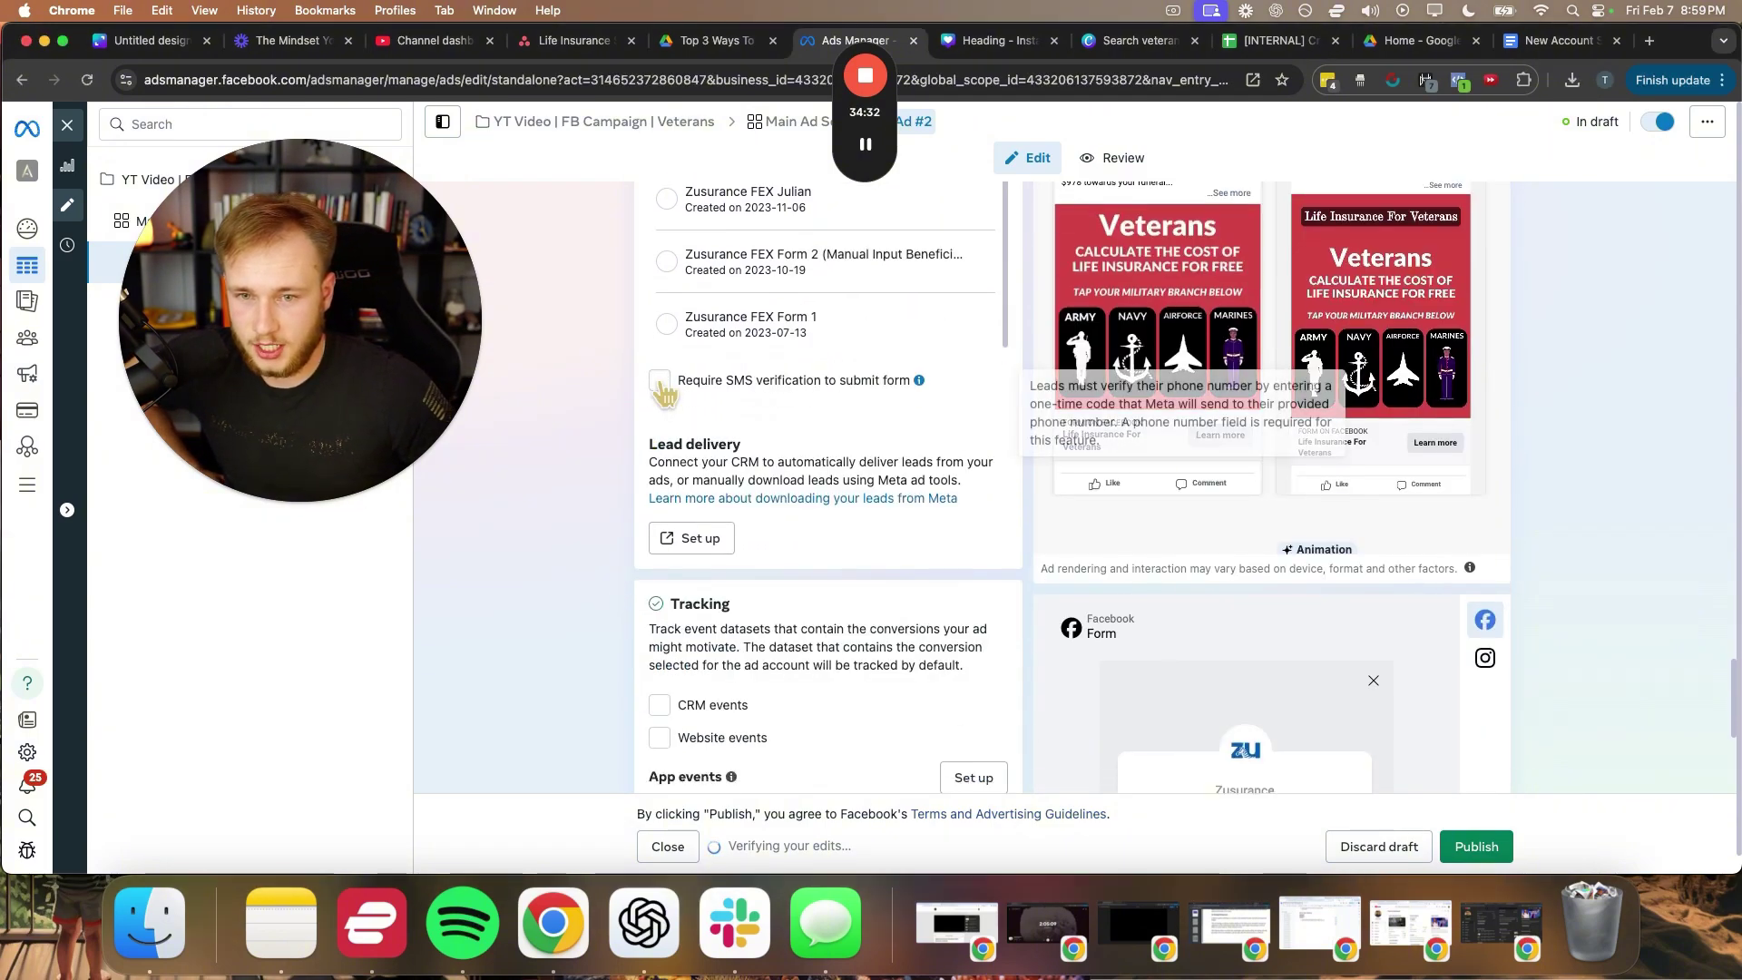
scroll(588, 555, down, 5)
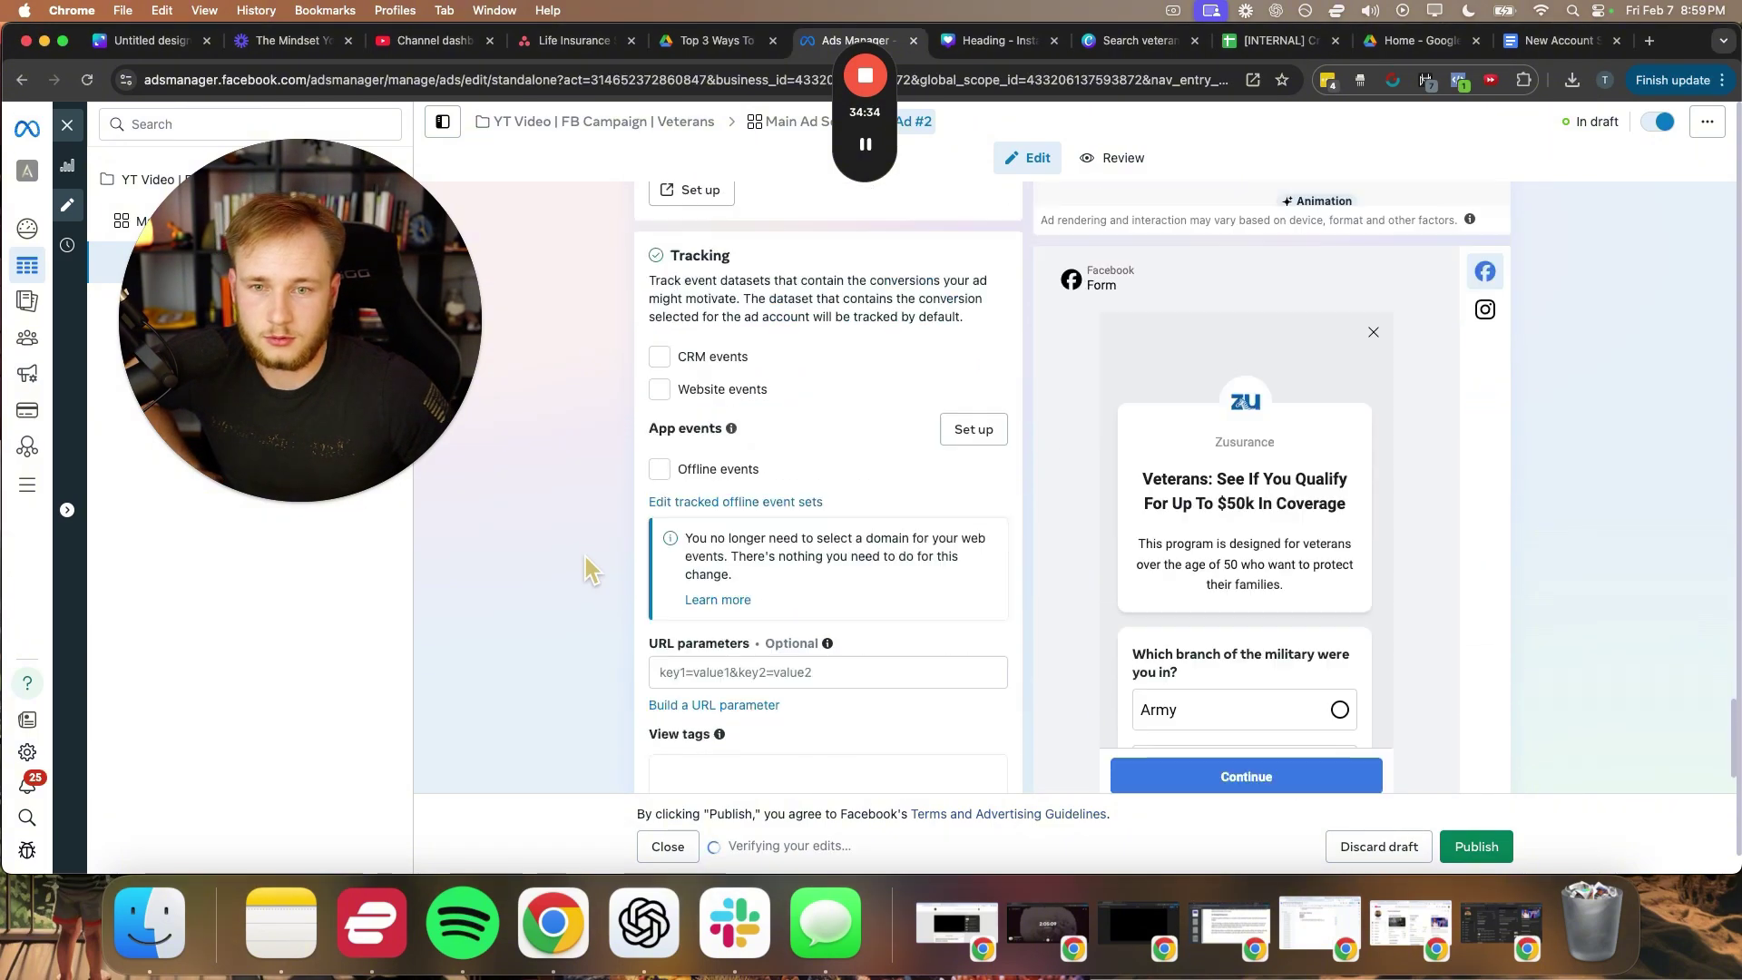
scroll(771, 548, up, 10)
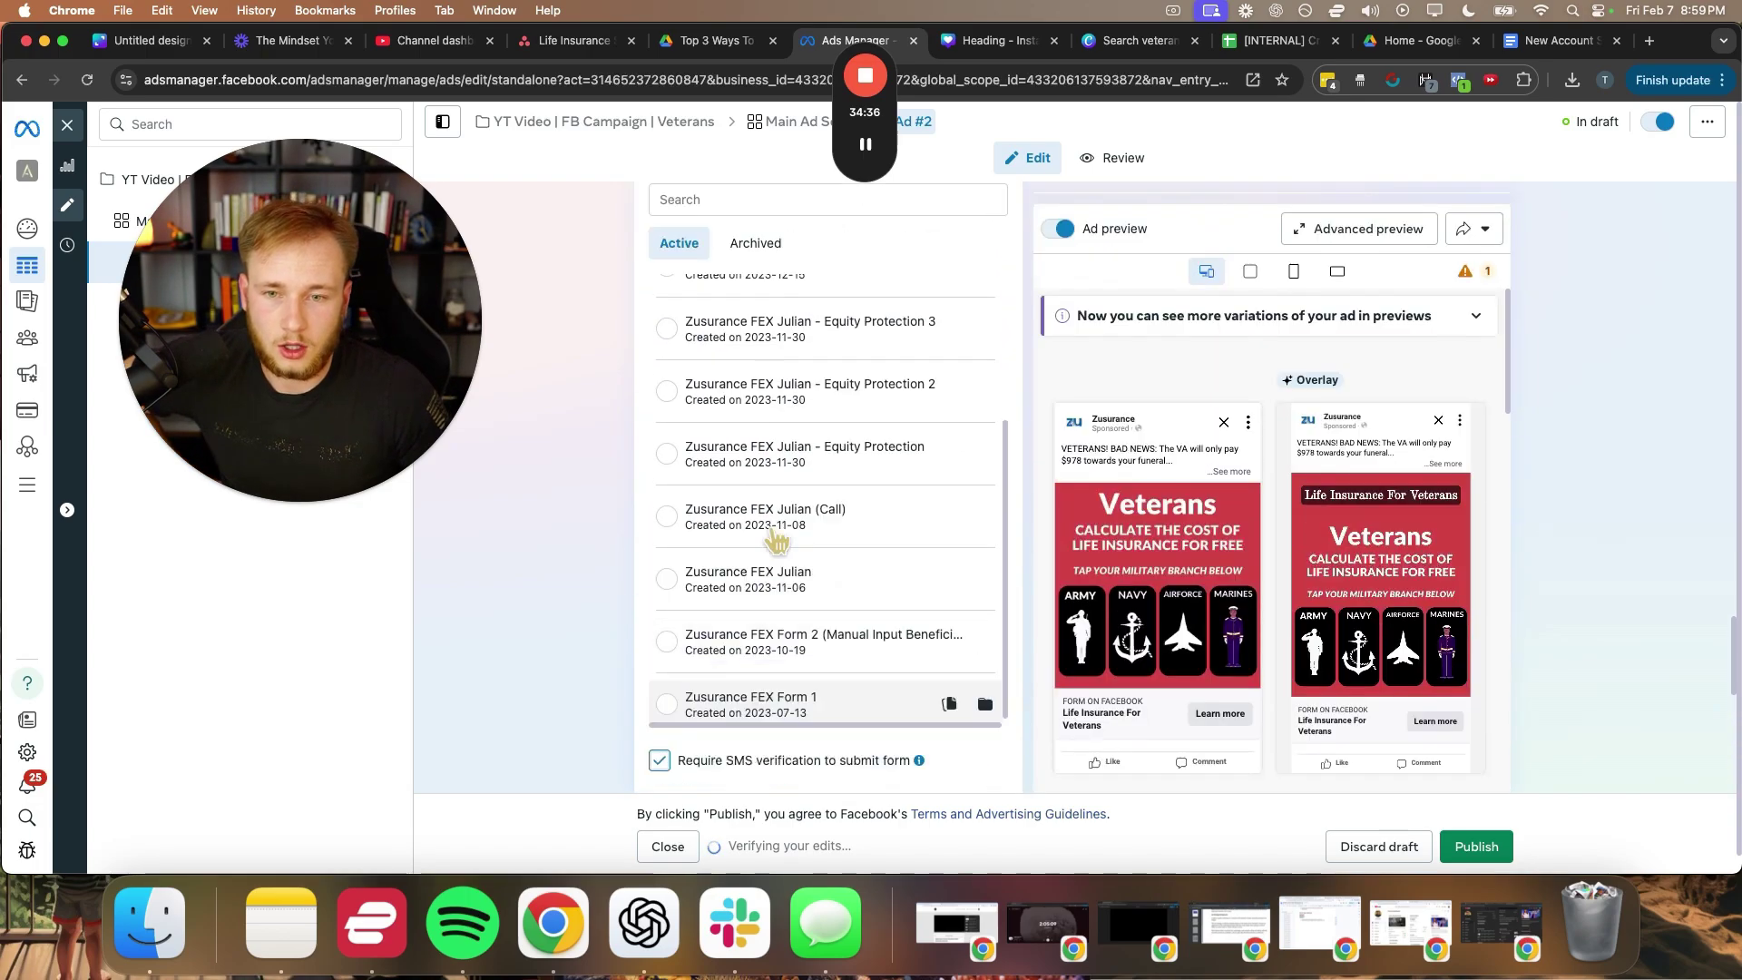
scroll(778, 542, up, 10)
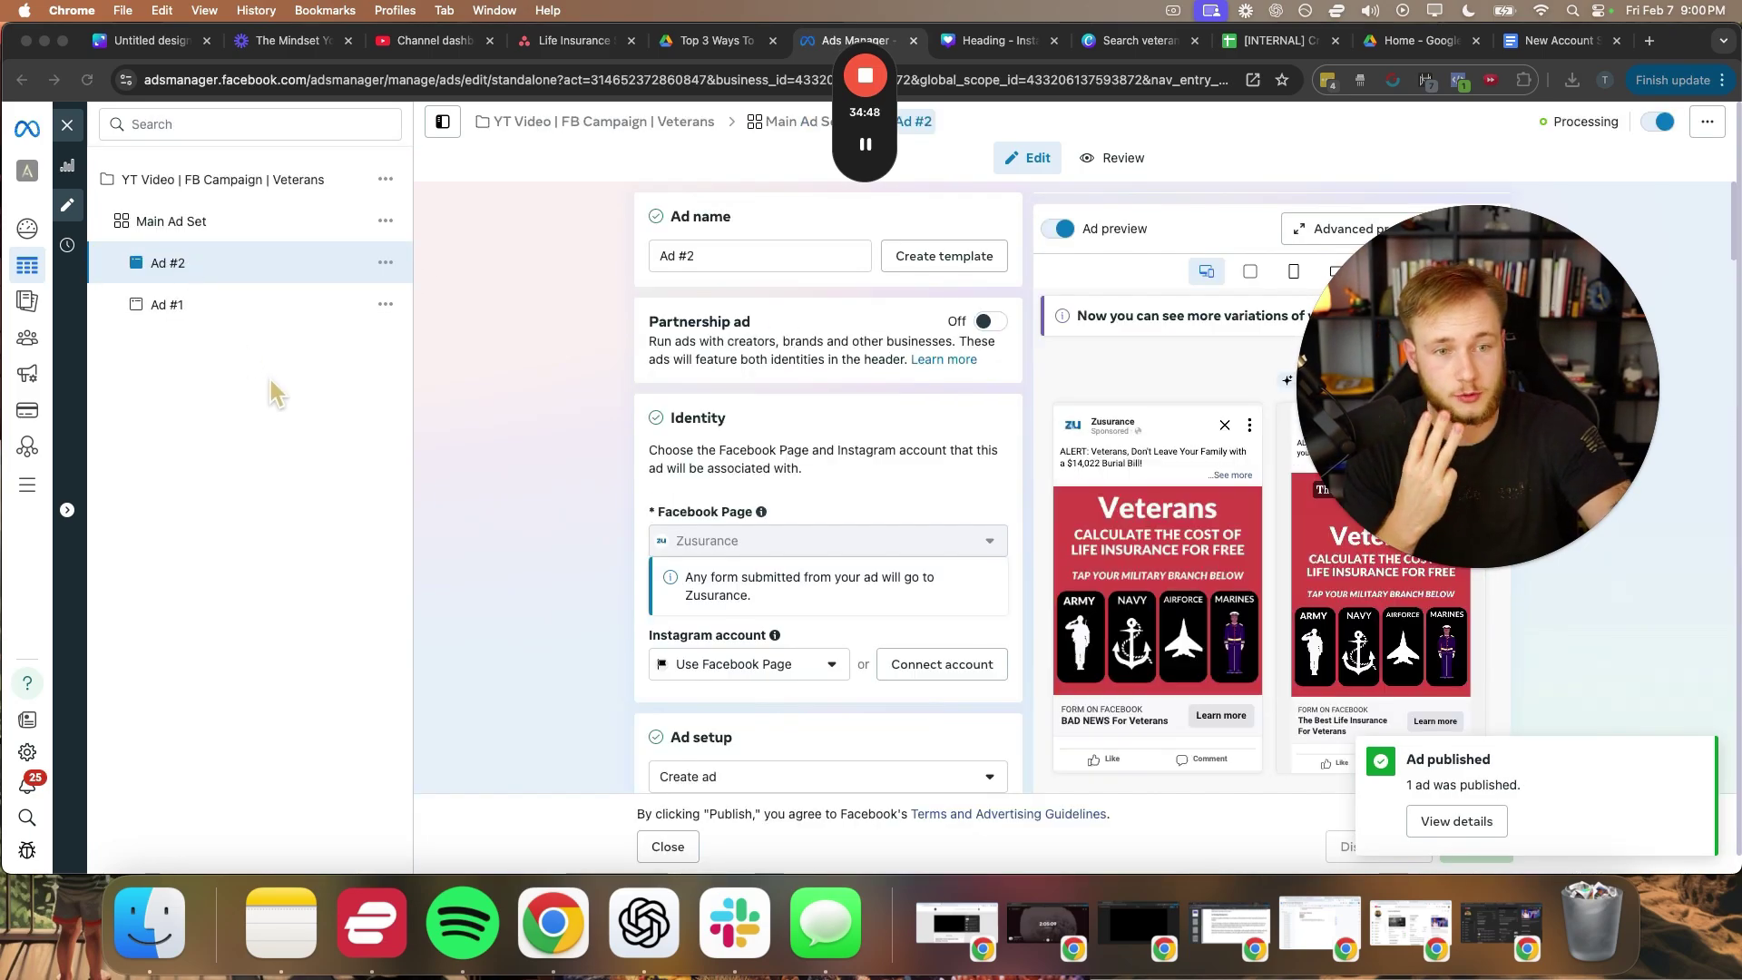
click(64, 123)
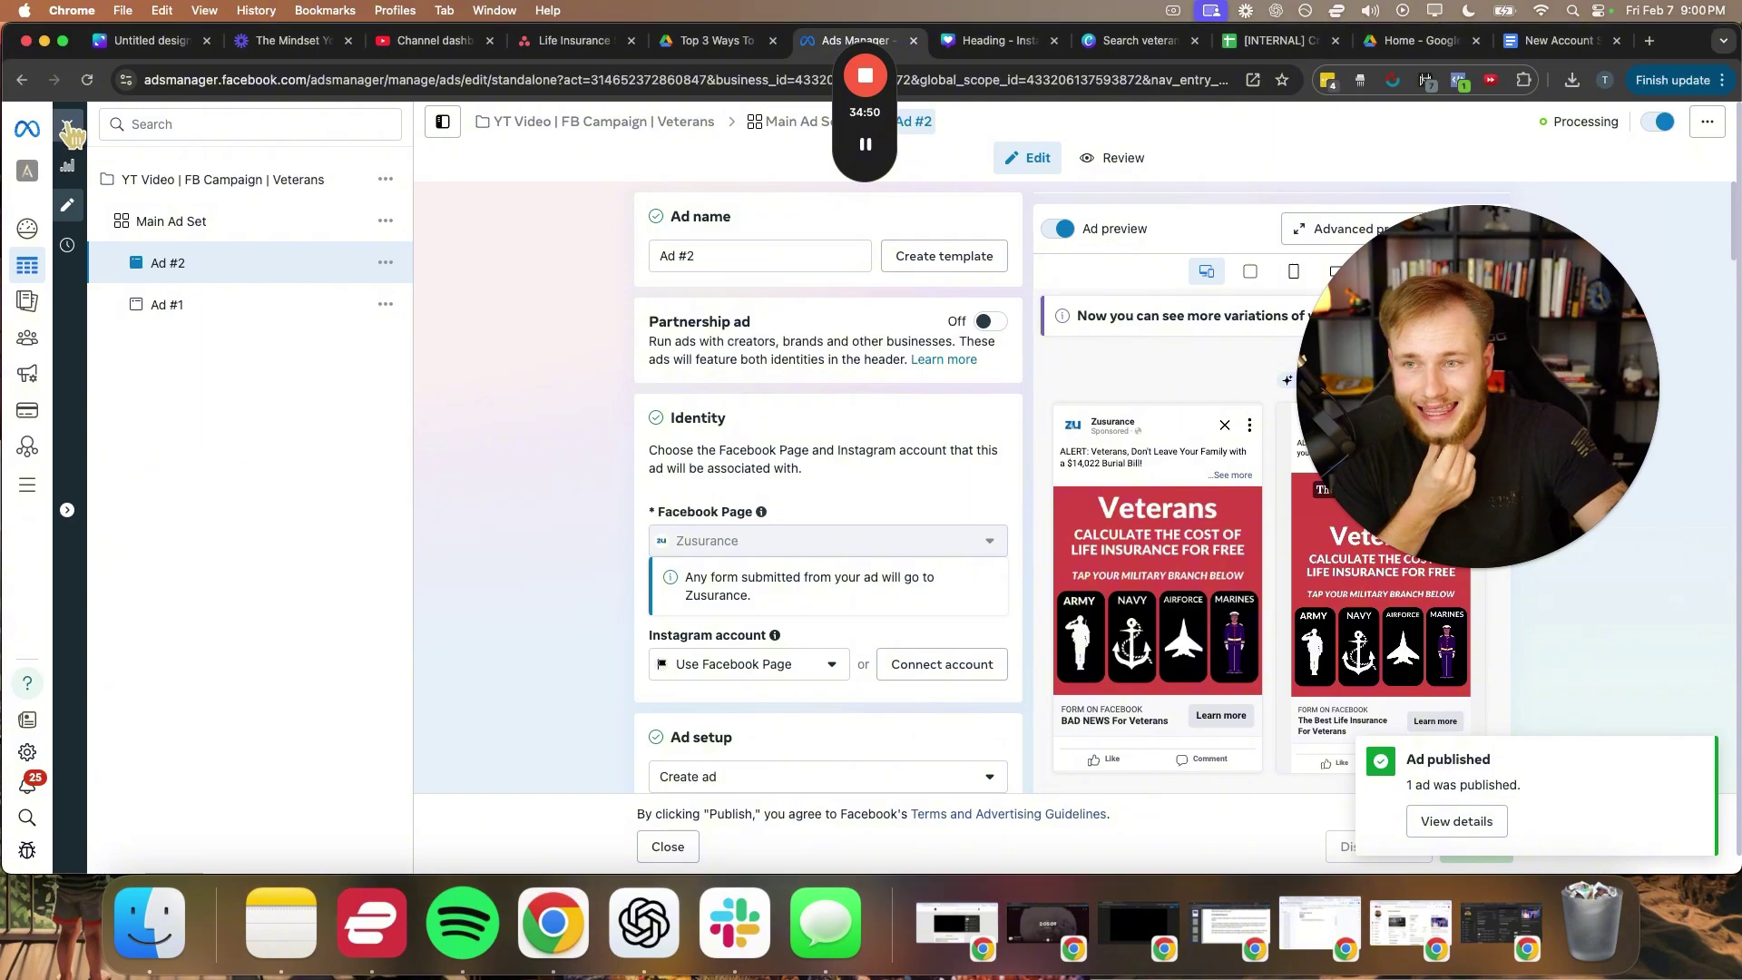
click(67, 121)
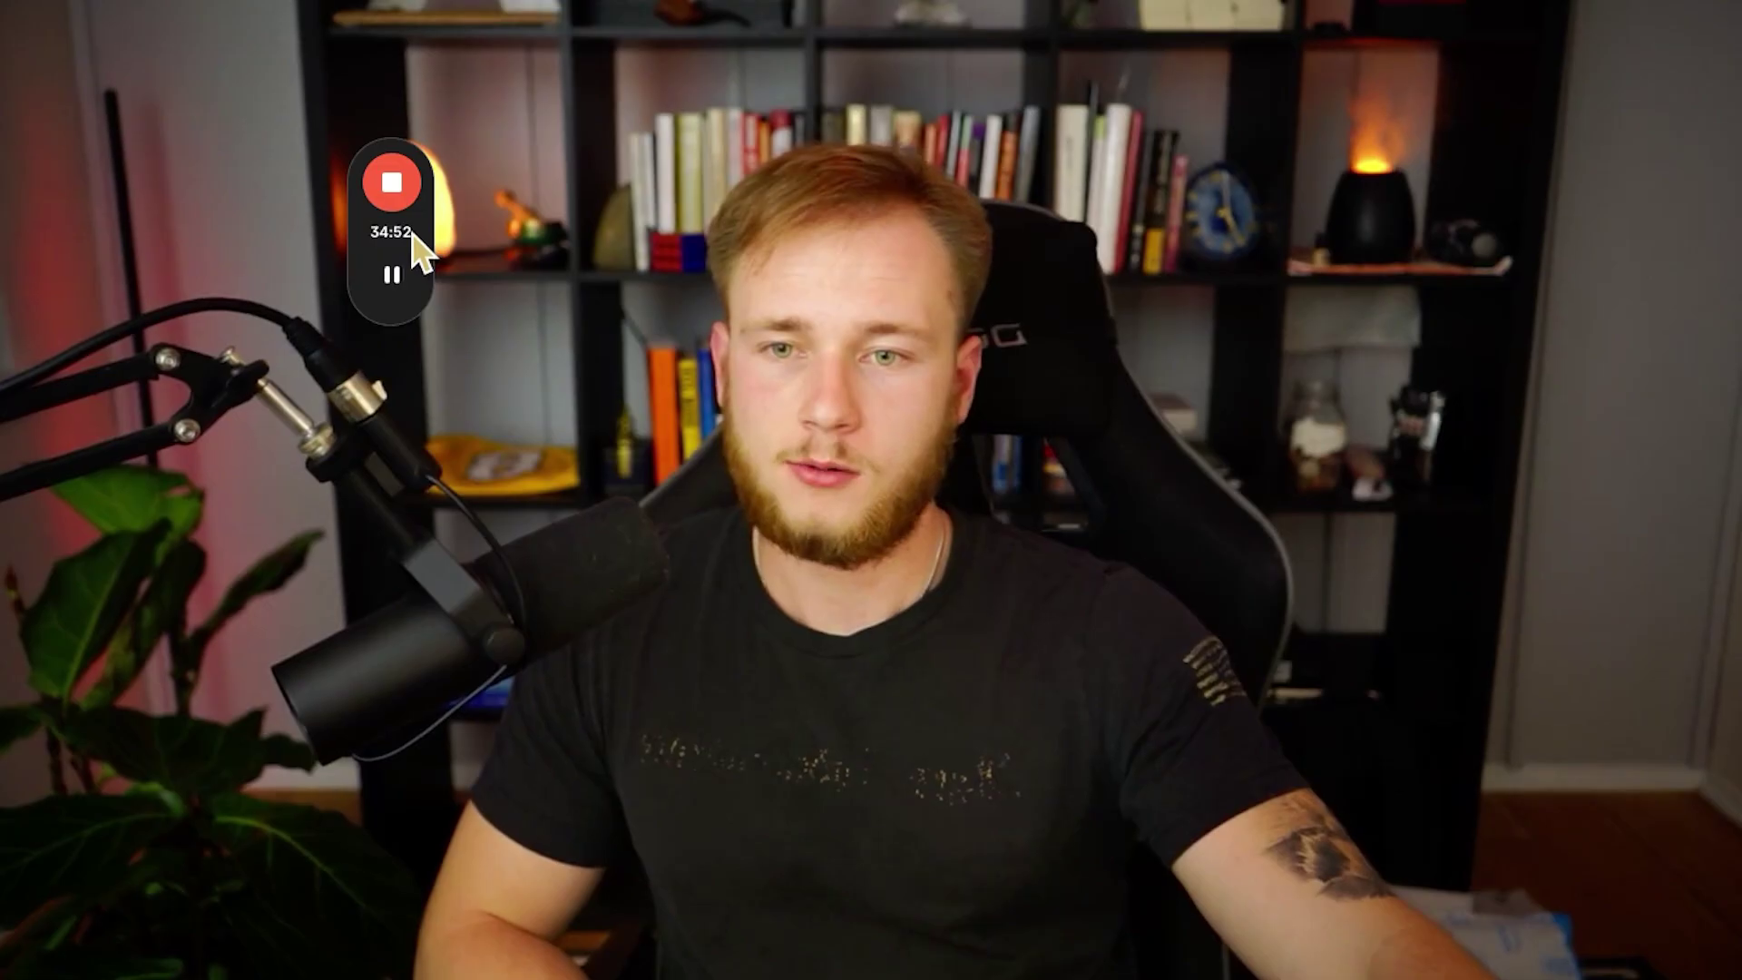